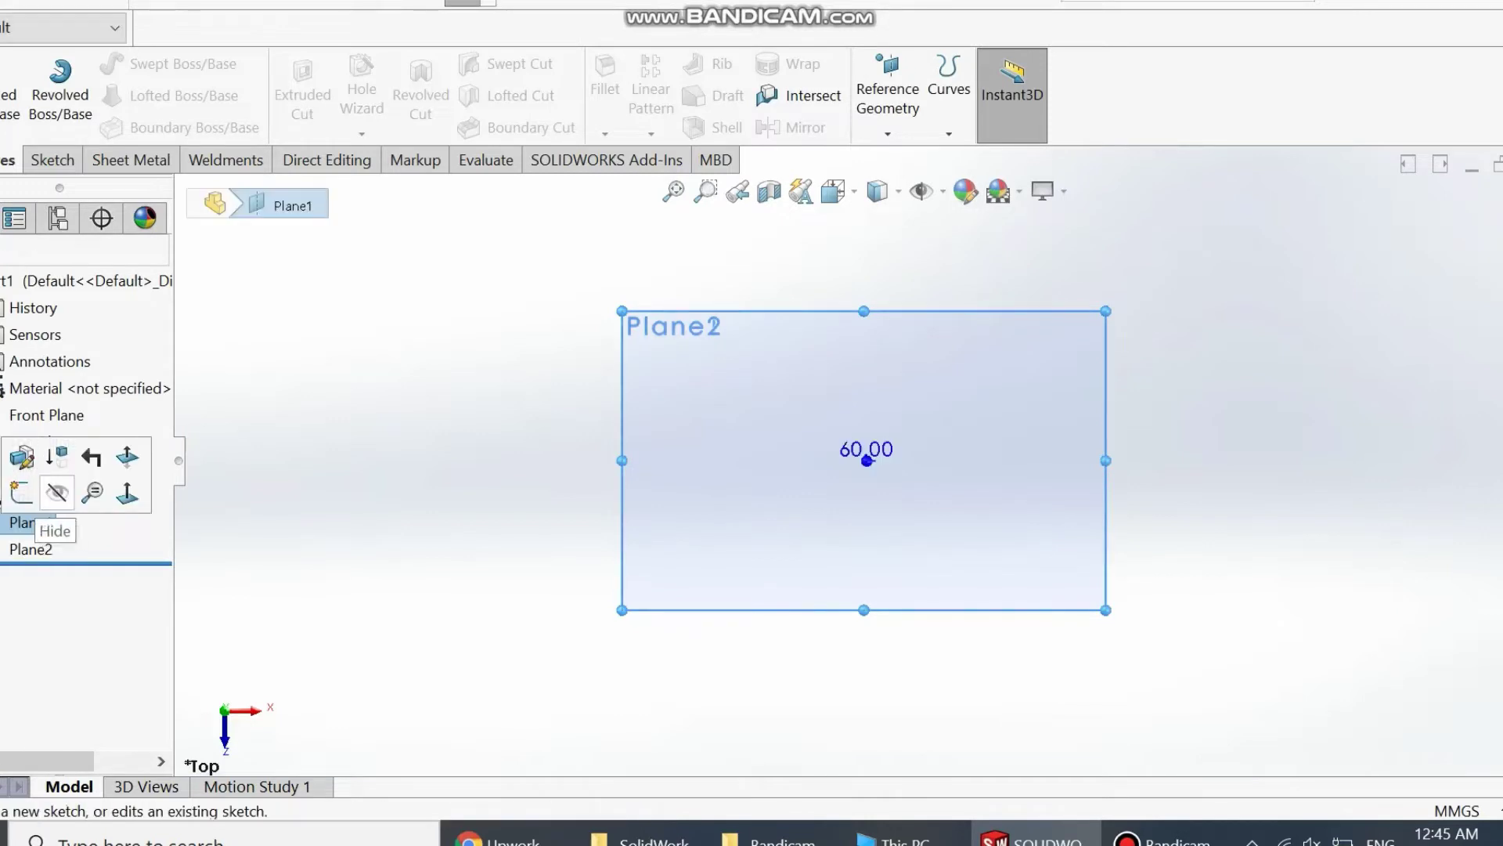
- Start a sketch on Plane1 and draw a three-point spline bowed to the right, its lower end about 61 mm above the origin
{"action": "left_click", "coordinate": [30, 489]}
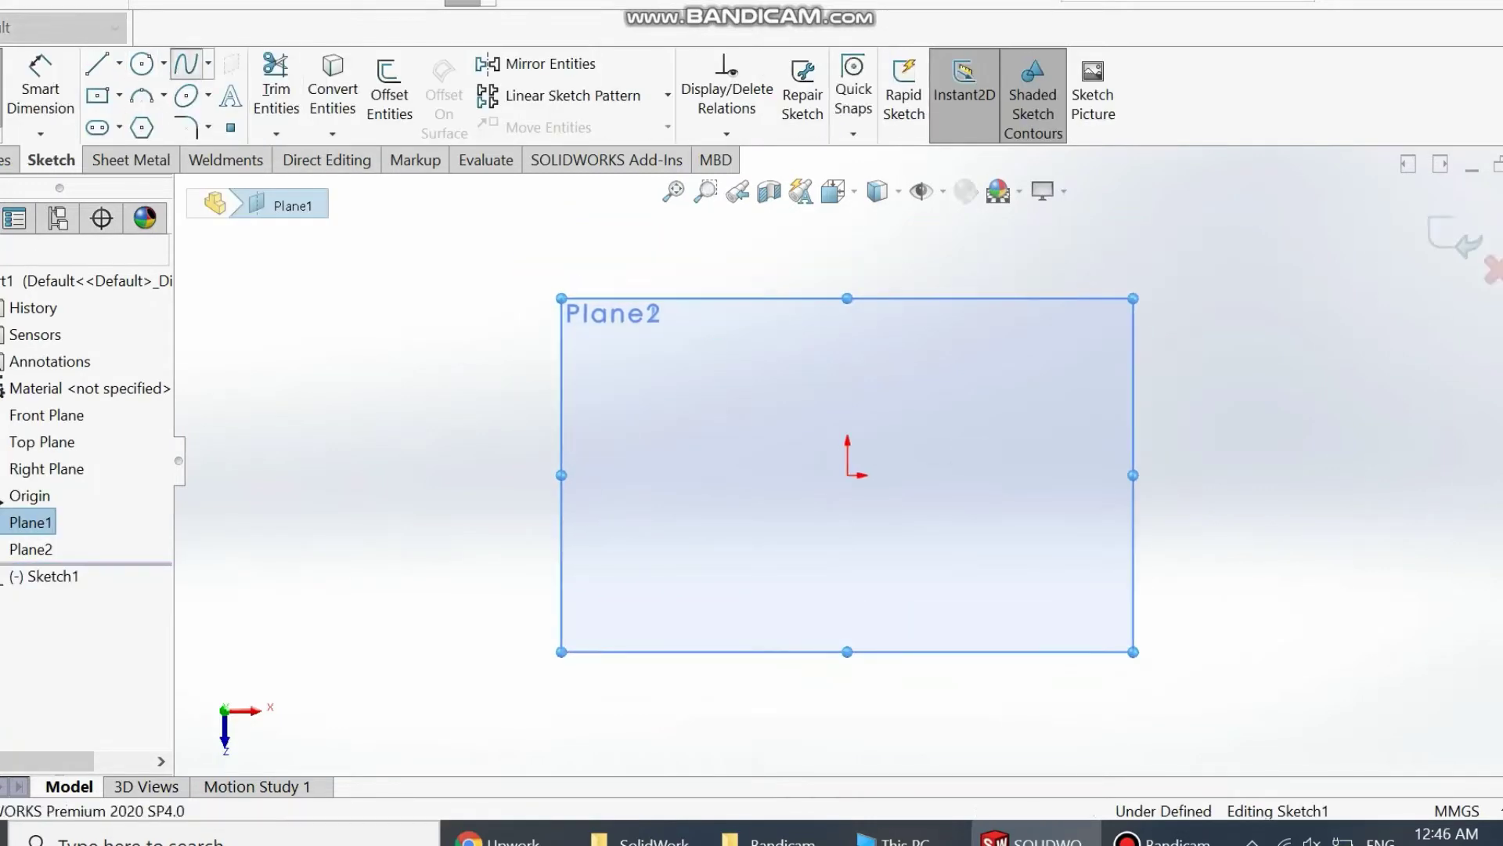
{"action": "left_click", "coordinate": [186, 63]}
{"action": "scroll", "coordinate": [850, 162], "scroll_direction": "down", "scroll_amount": 2}
{"action": "left_click", "coordinate": [847, 213]}
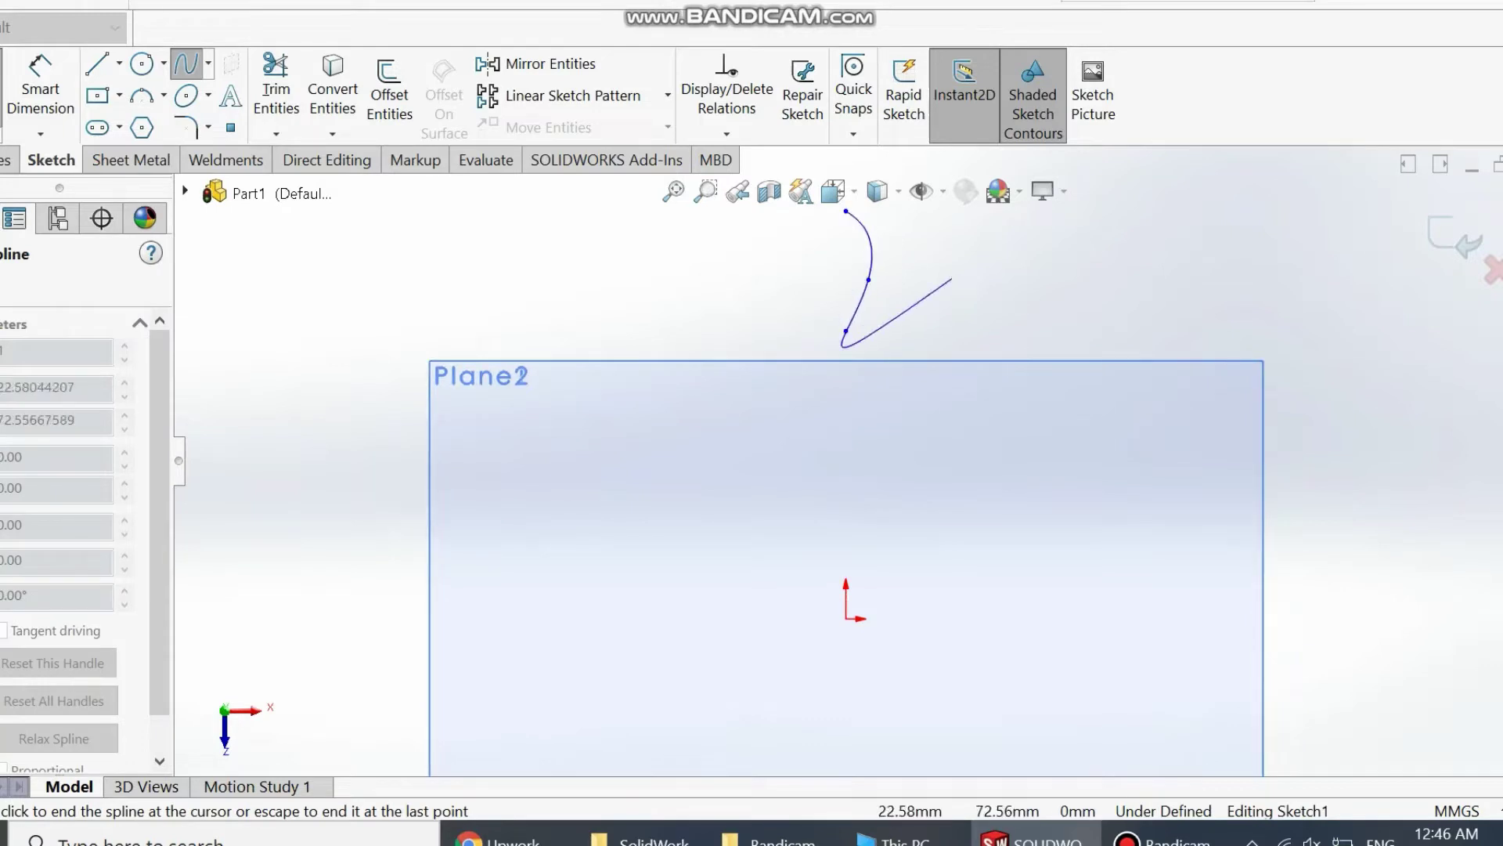
{"action": "left_click", "coordinate": [846, 331]}
{"action": "key", "text": "Escape"}
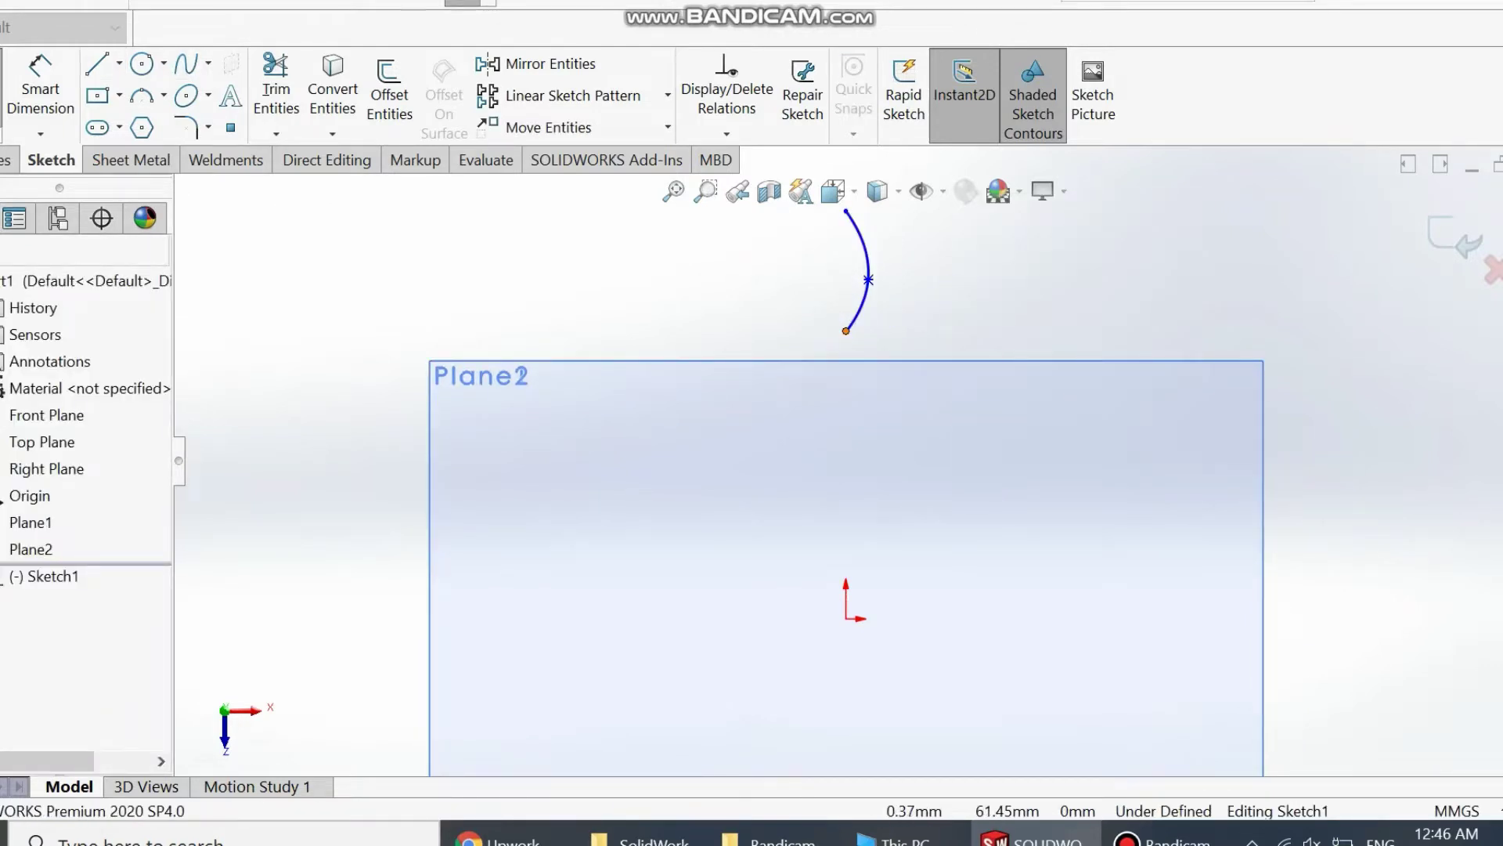
- Constrain both endpoints of the spline to be vertical with the origin
{"action": "left_click", "coordinate": [847, 329]}
{"action": "left_click", "coordinate": [846, 618], "text": "ctrl"}
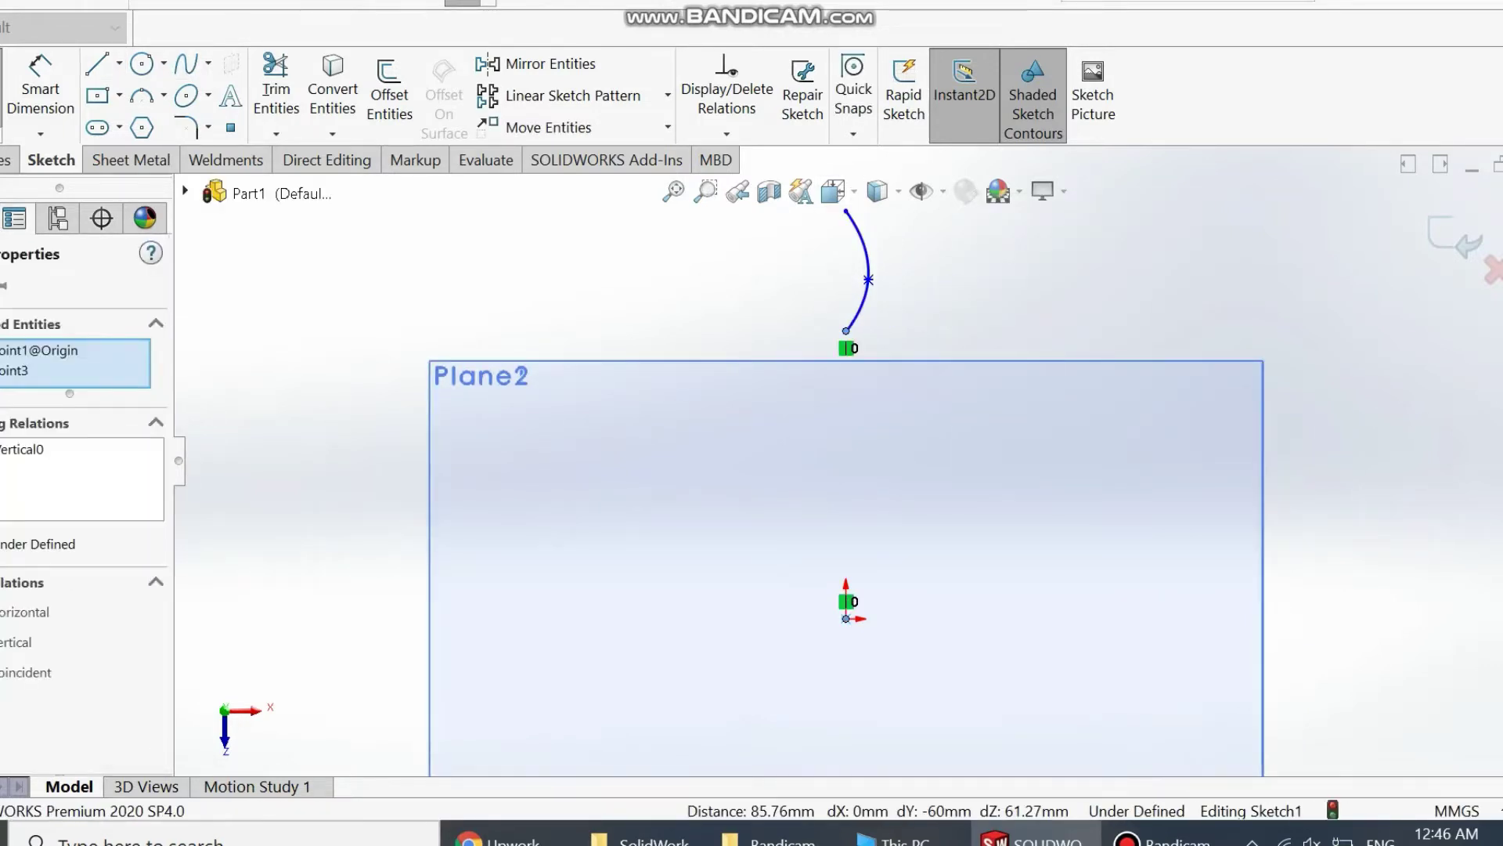
{"action": "left_click", "coordinate": [845, 212]}
{"action": "left_click", "coordinate": [846, 618], "text": "ctrl"}
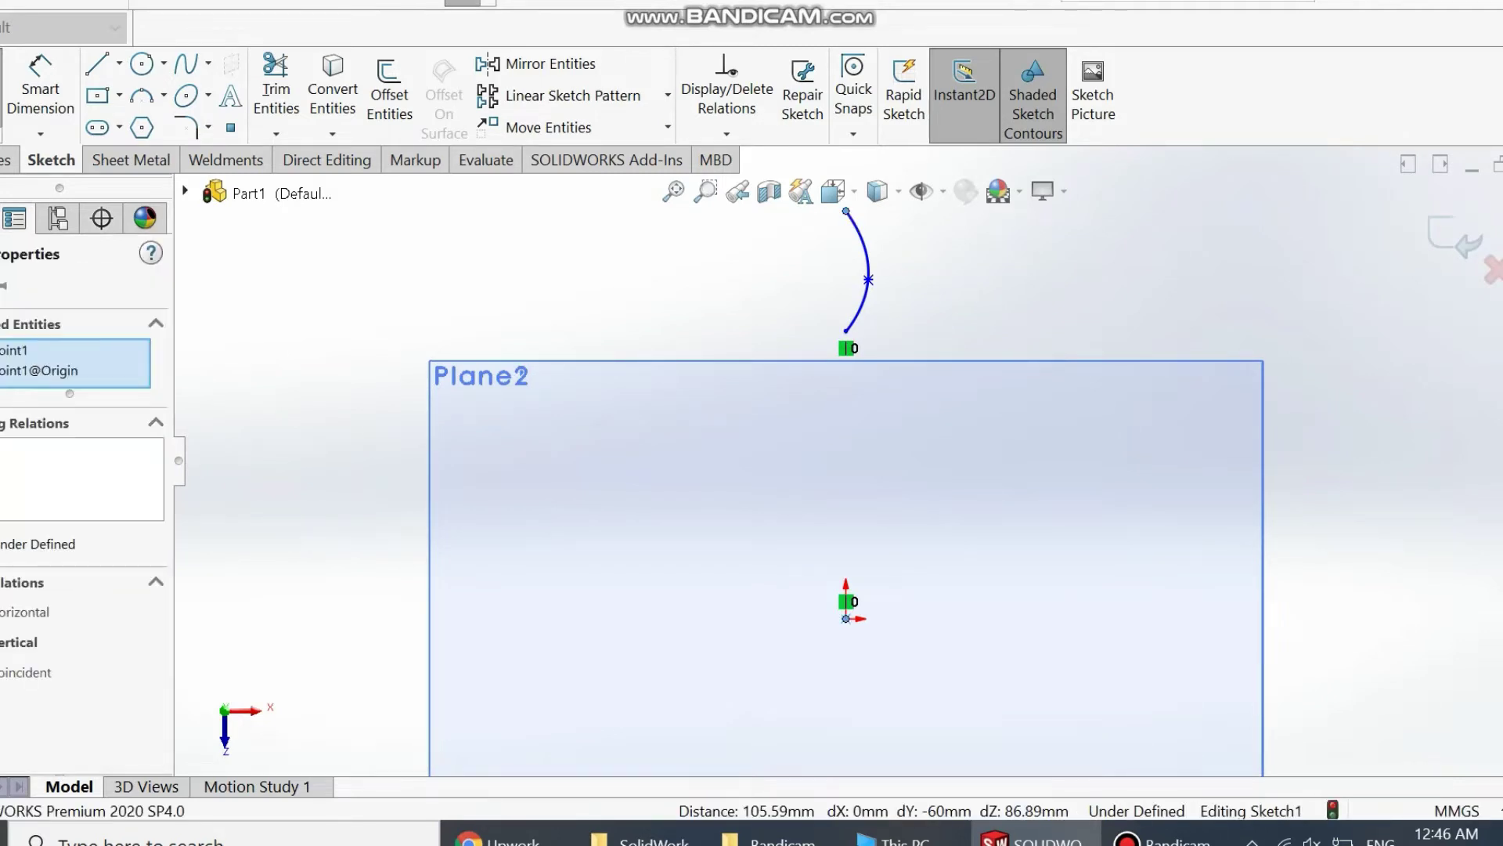
- Dimension the vertical distance from the origin to the spline's lower endpoint as 122 mm
{"action": "left_click", "coordinate": [41, 88]}
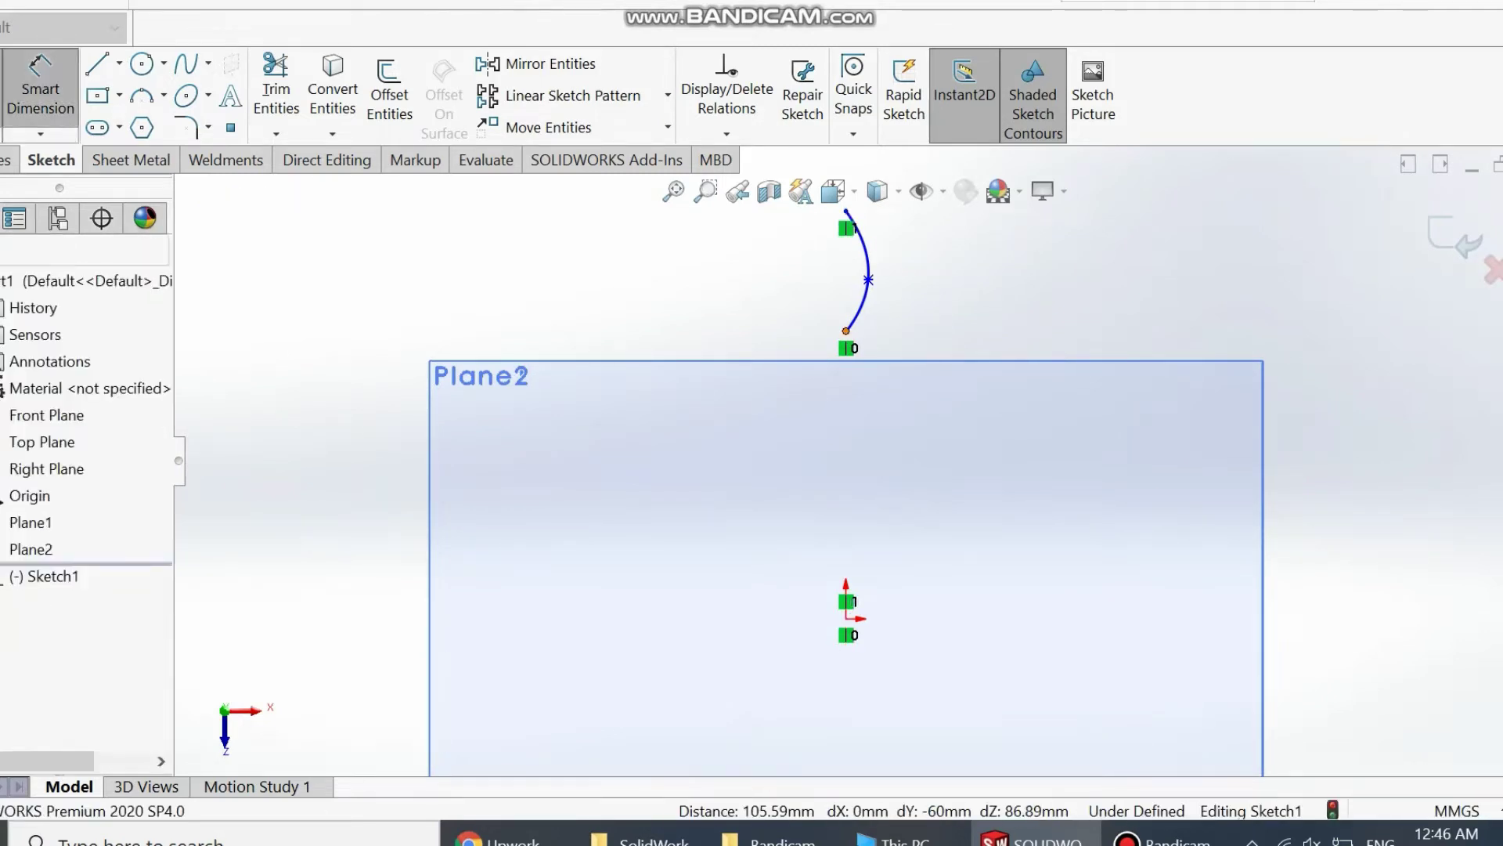
{"action": "left_click", "coordinate": [846, 330]}
{"action": "left_click", "coordinate": [846, 618]}
{"action": "left_click", "coordinate": [235, 517]}
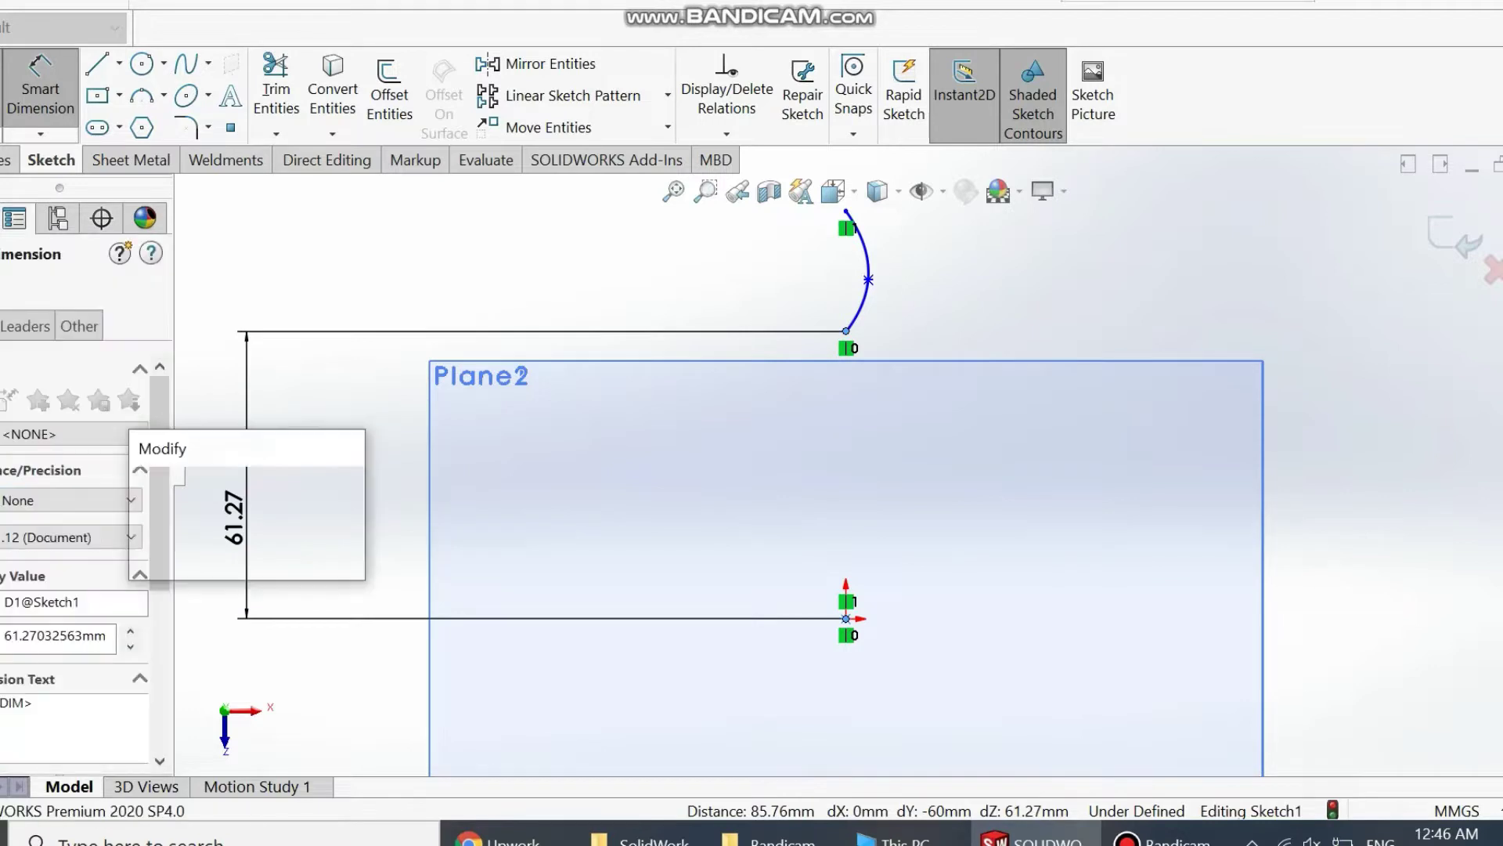
{"action": "type", "text": "122"}
{"action": "key", "text": "Return"}
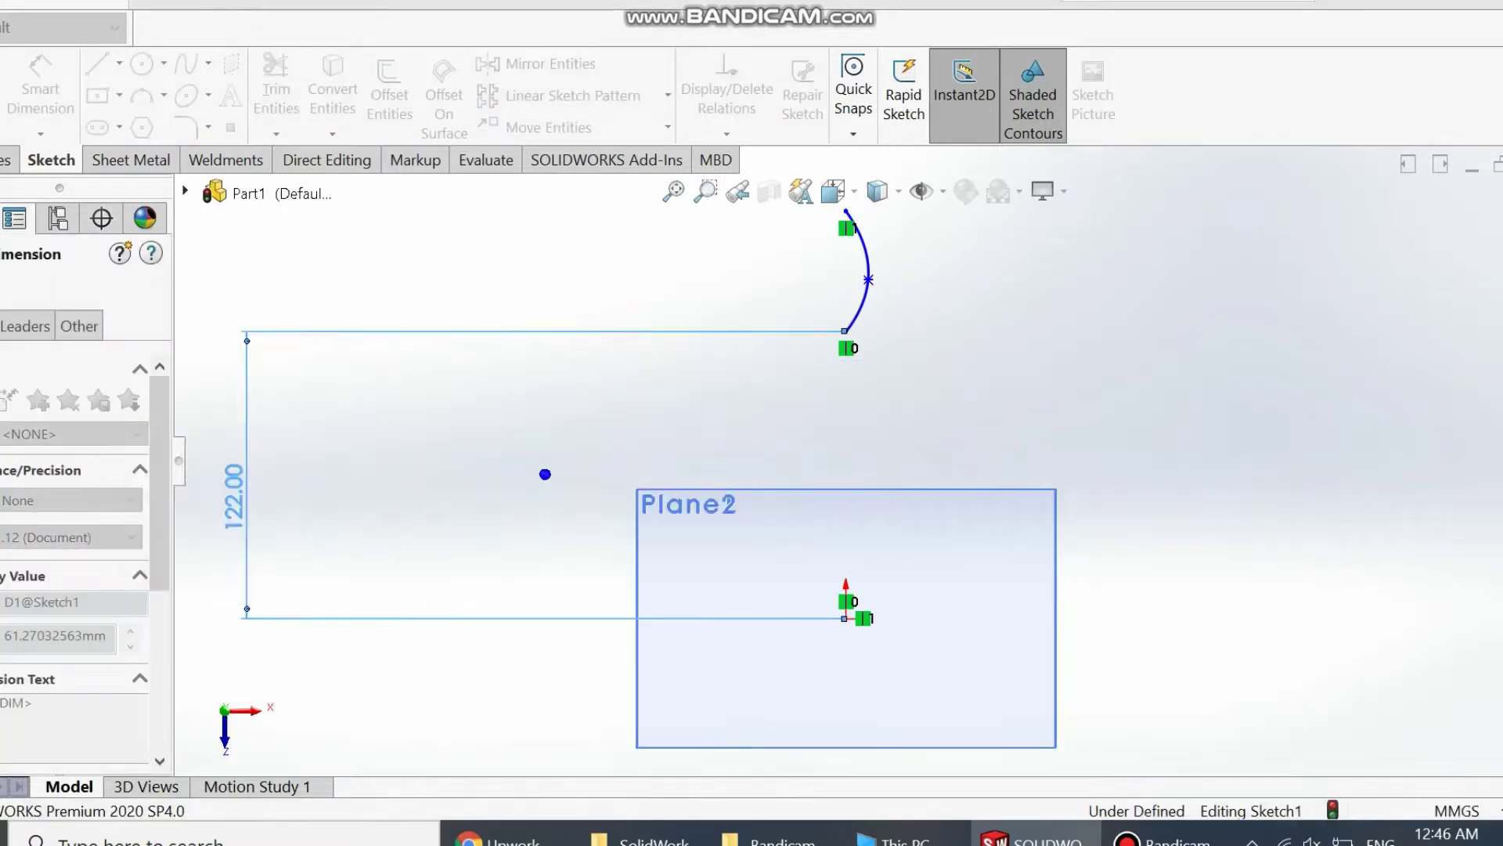
- Dimension the vertical distance between the spline's two endpoints as 36.9 mm
{"action": "left_click", "coordinate": [846, 211]}
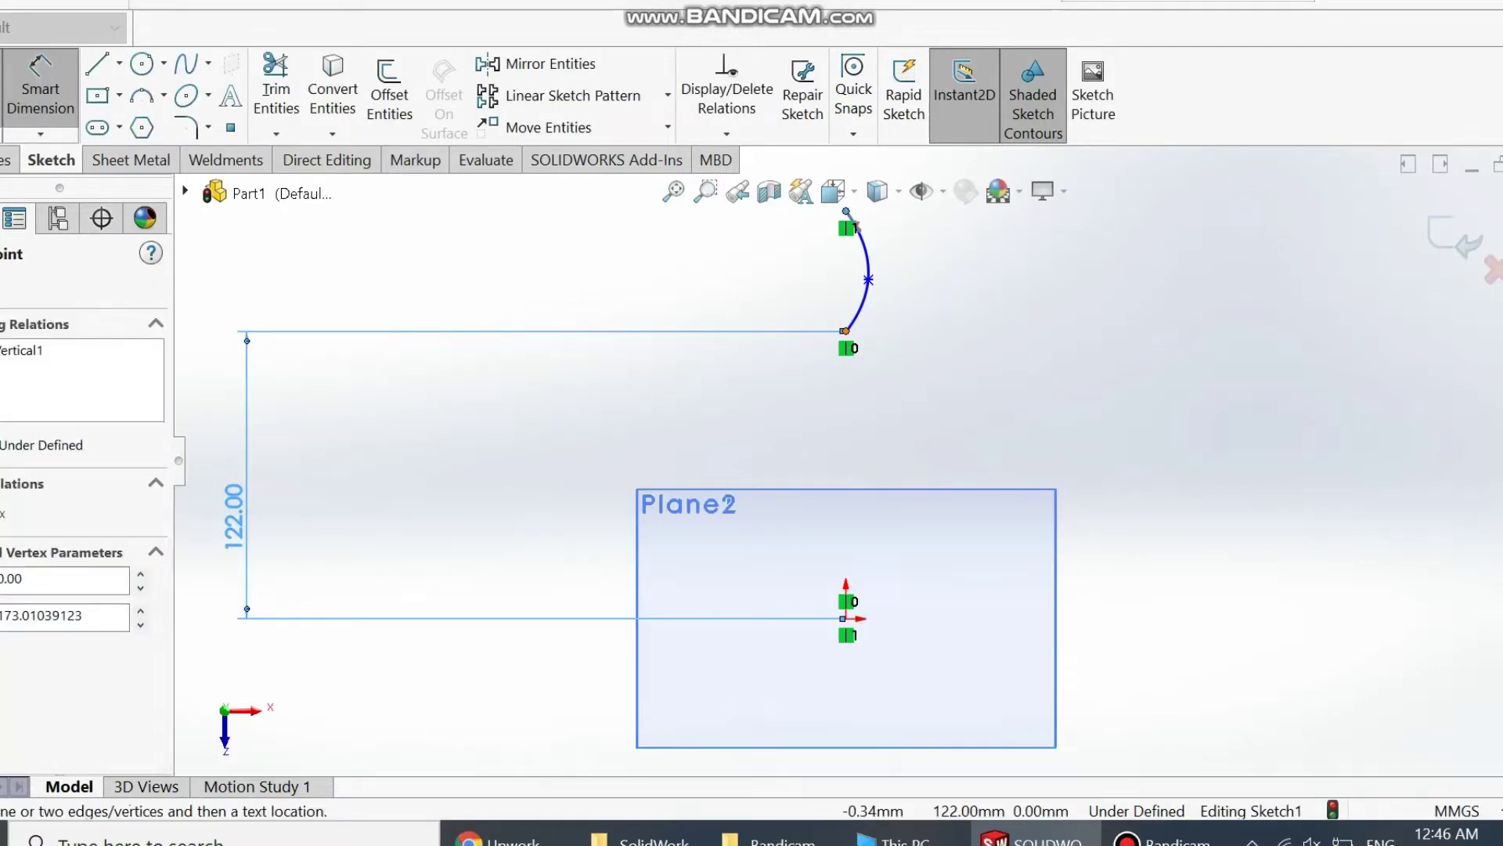
{"action": "left_click", "coordinate": [846, 331]}
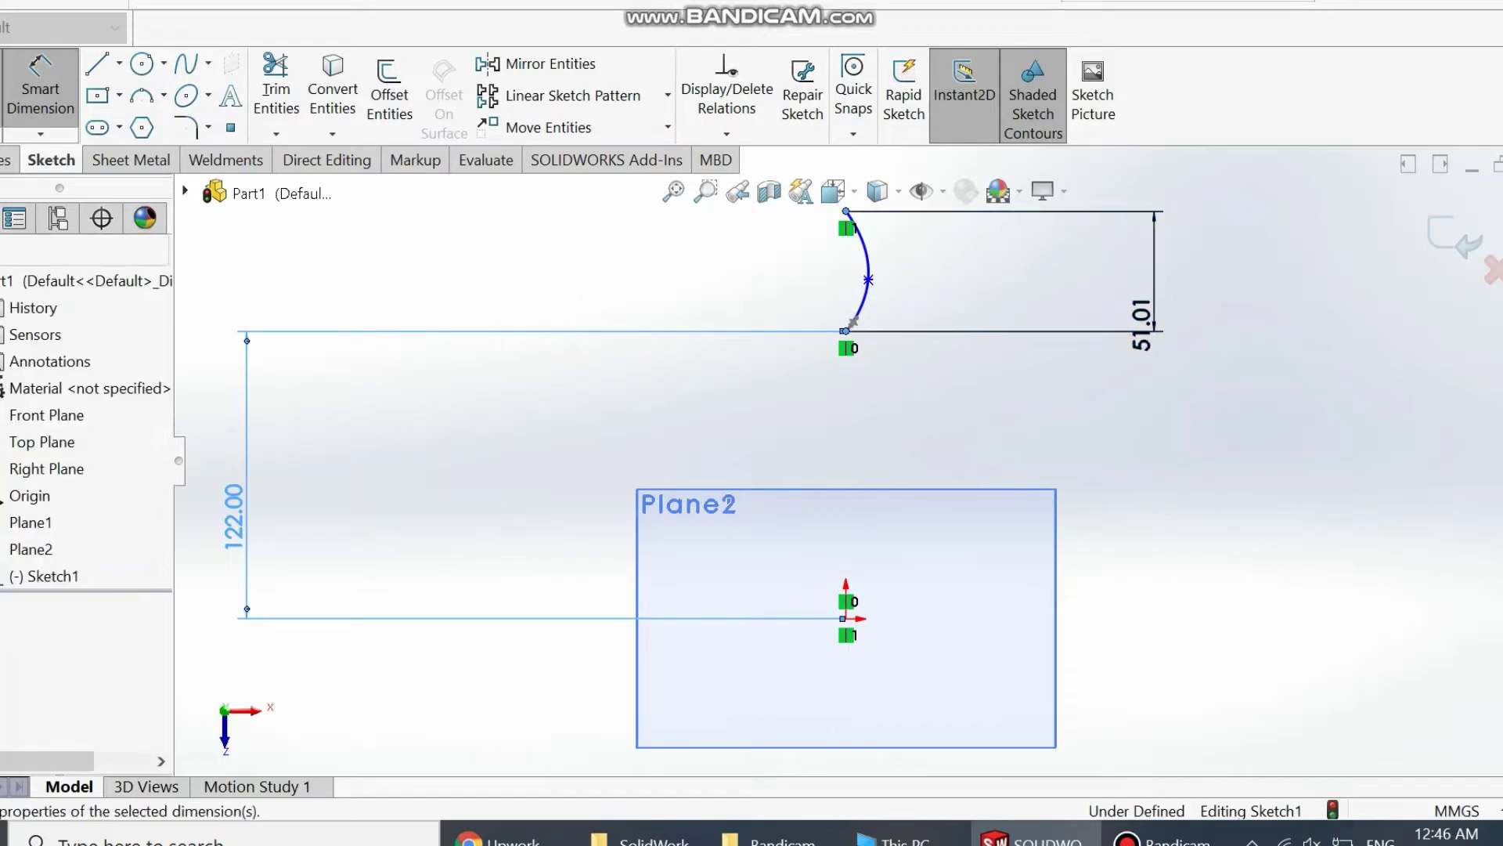
{"action": "left_click", "coordinate": [1142, 325]}
{"action": "type", "text": "39"}
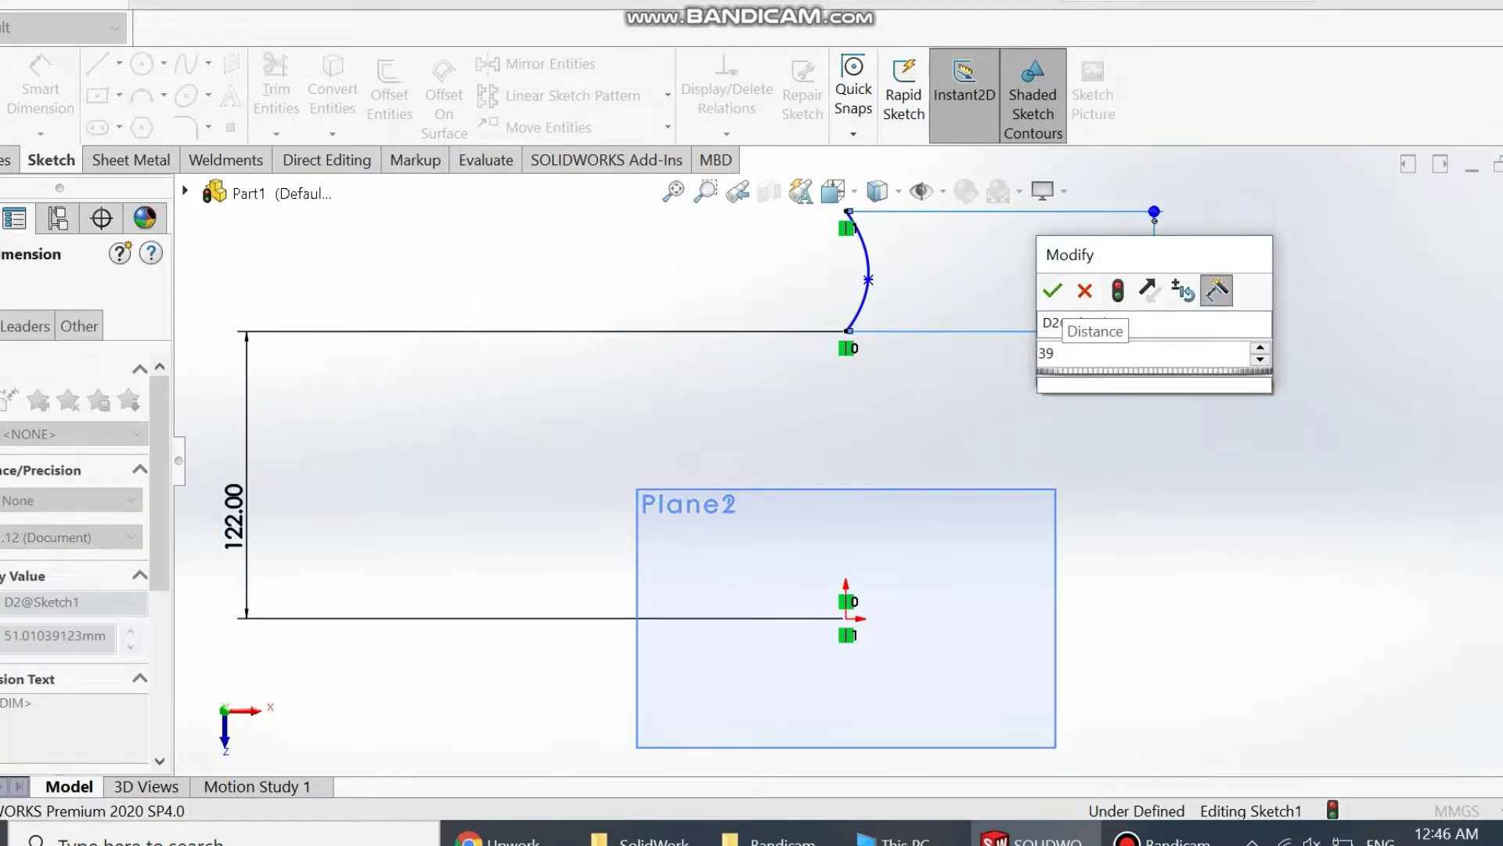
{"action": "key", "text": "BackSpace"}
{"action": "type", "text": "6.8"}
{"action": "key", "text": "Return"}
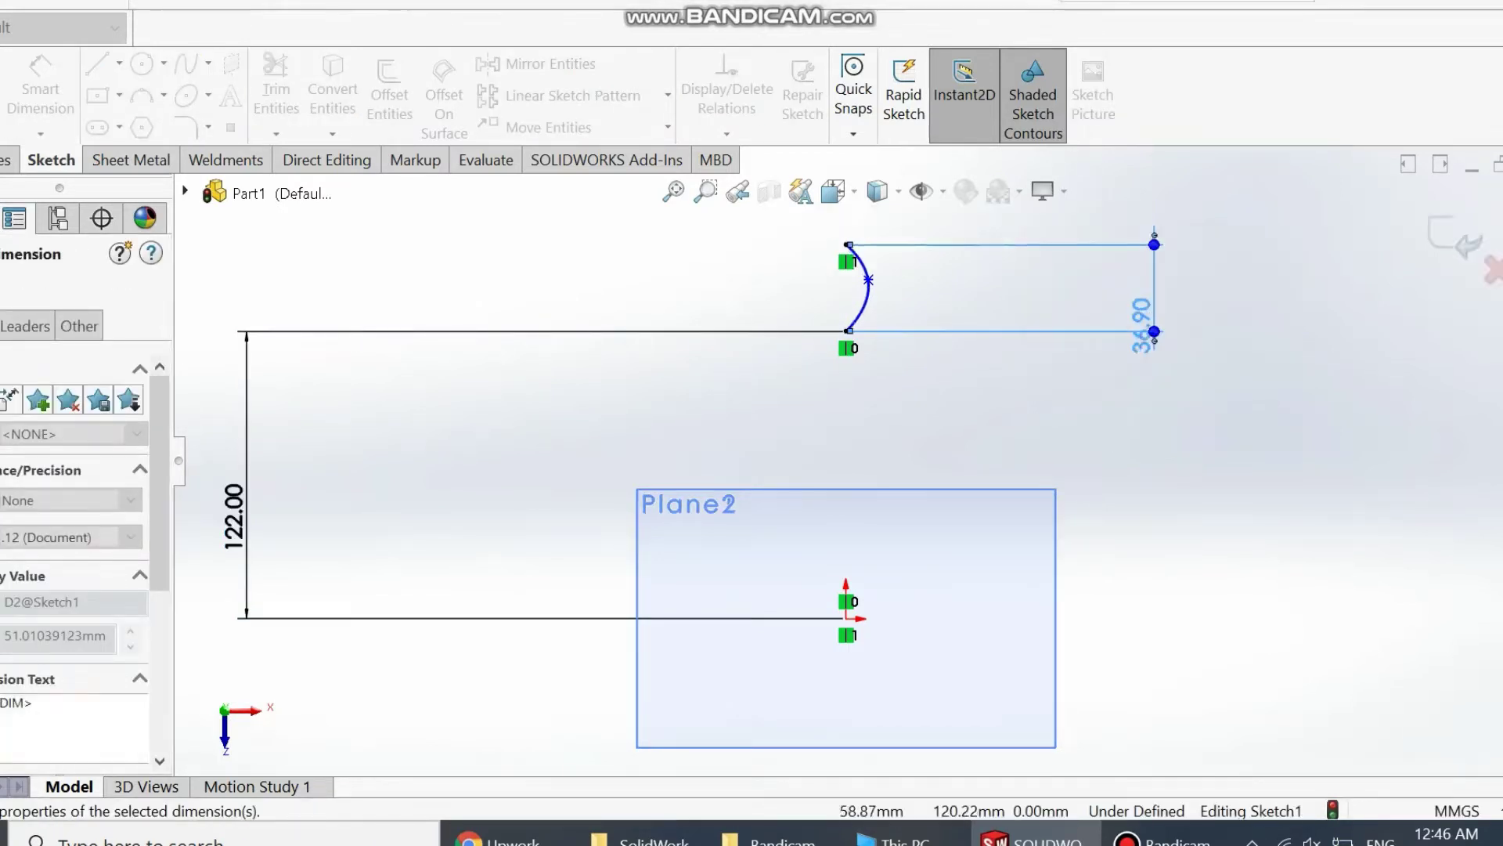
- Draw a second three-point spline between the first spline's endpoints, bowed further outward to close a crescent profile
{"action": "scroll", "coordinate": [881, 264], "scroll_direction": "down", "scroll_amount": 3}
{"action": "left_click", "coordinate": [186, 64]}
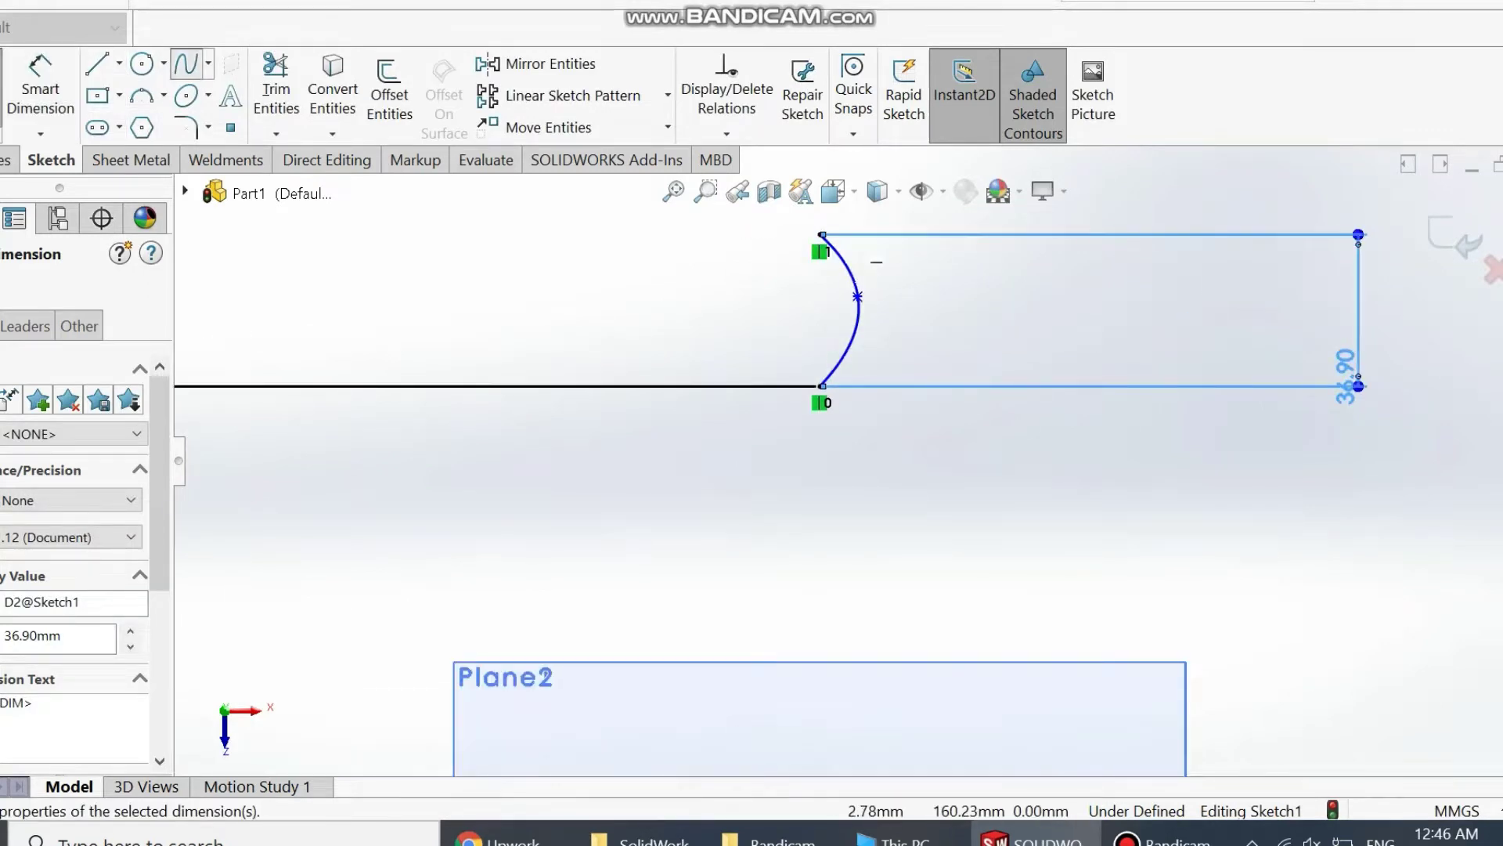
{"action": "left_click", "coordinate": [857, 298]}
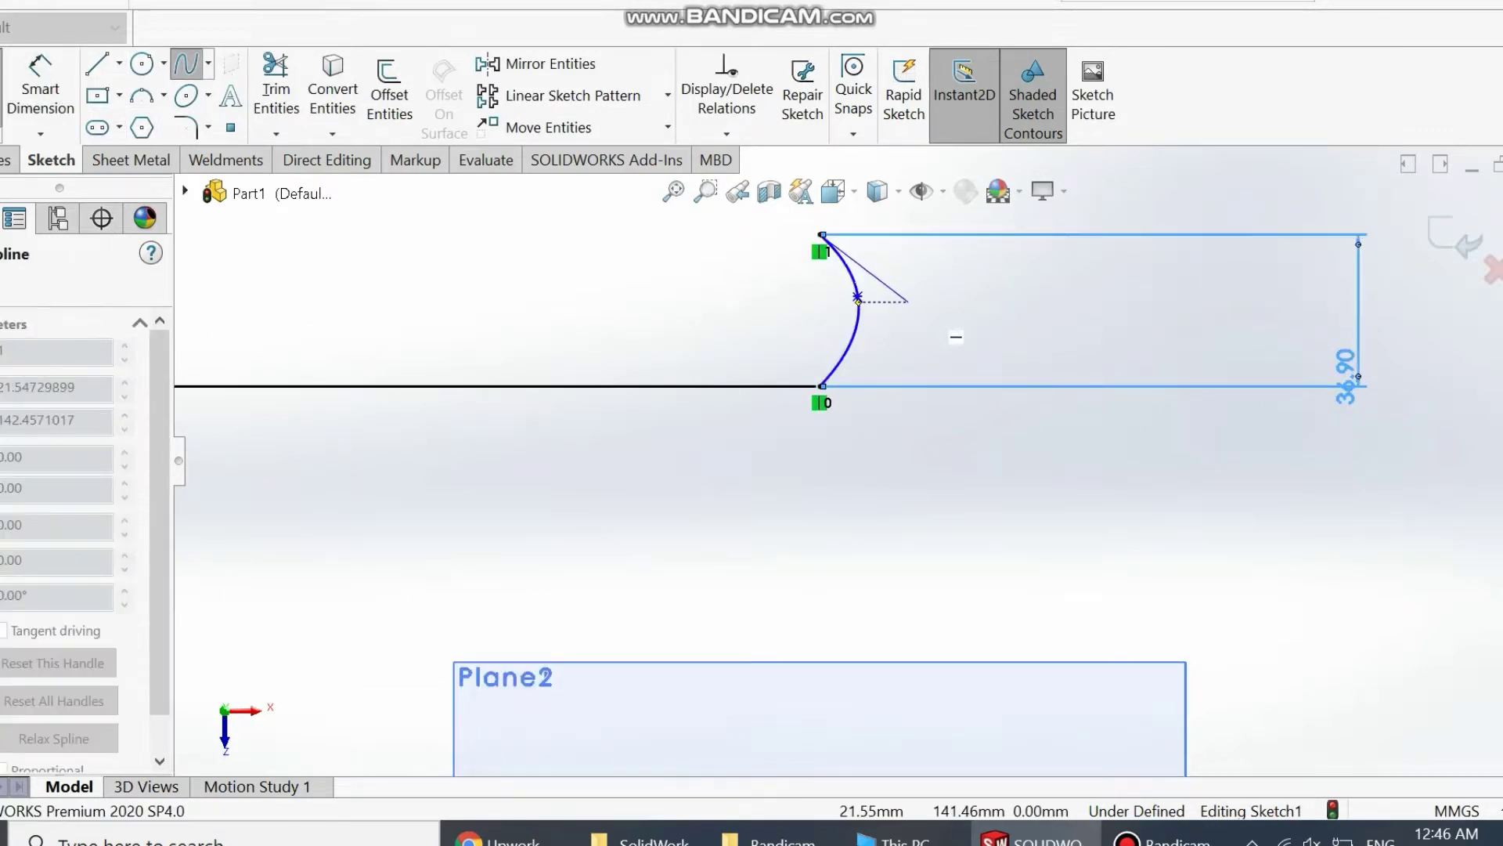
{"action": "left_click", "coordinate": [908, 303]}
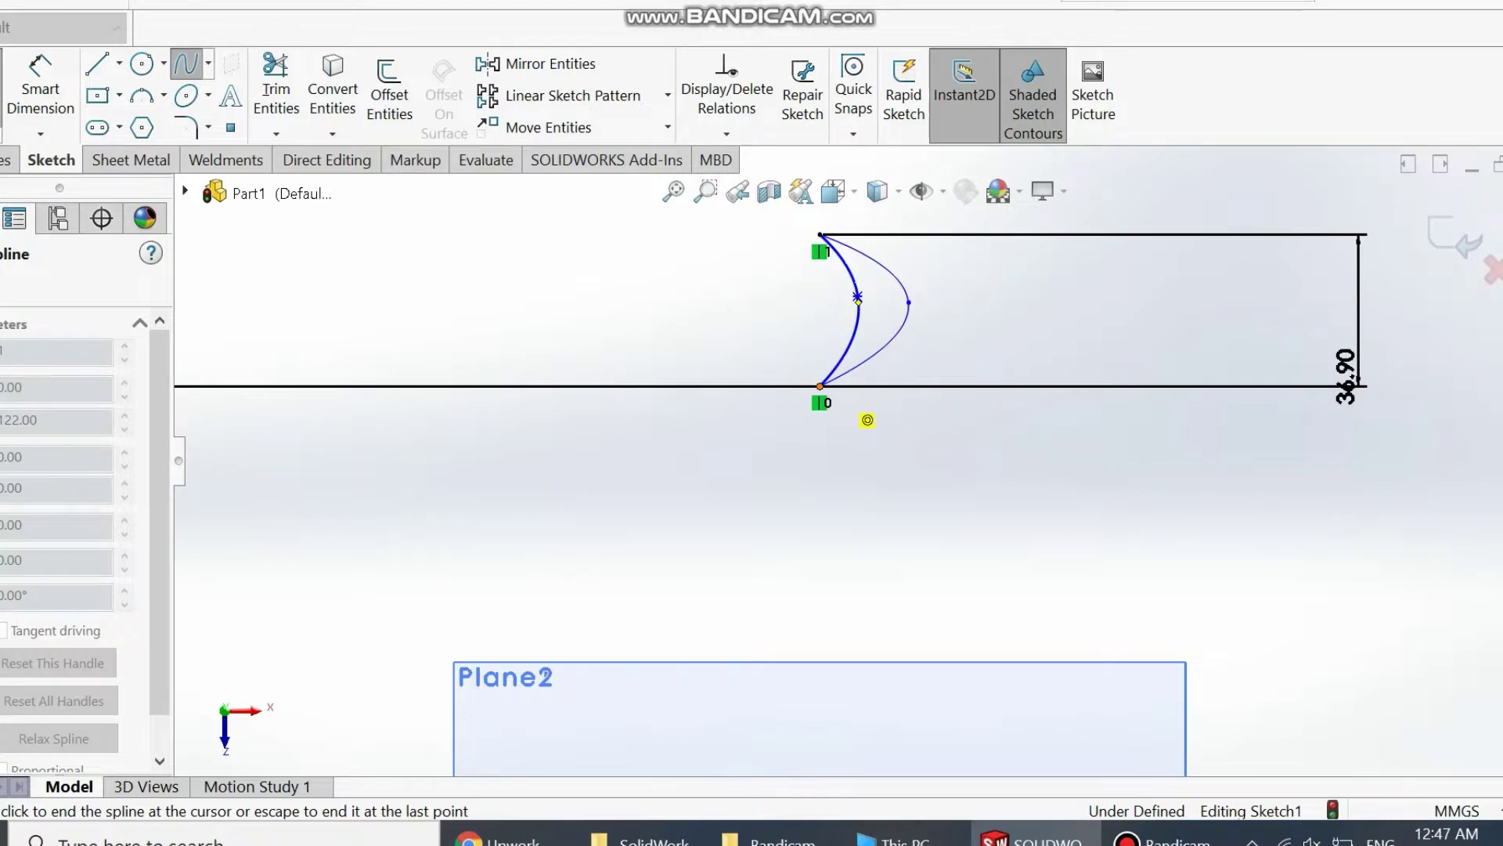
{"action": "left_click", "coordinate": [820, 386]}
{"action": "right_click", "coordinate": [678, 314]}
{"action": "left_click", "coordinate": [729, 332]}
- Dimension the distance between the middle points of the two splines as 3 mm and exit the sketch
{"action": "left_click", "coordinate": [40, 90]}
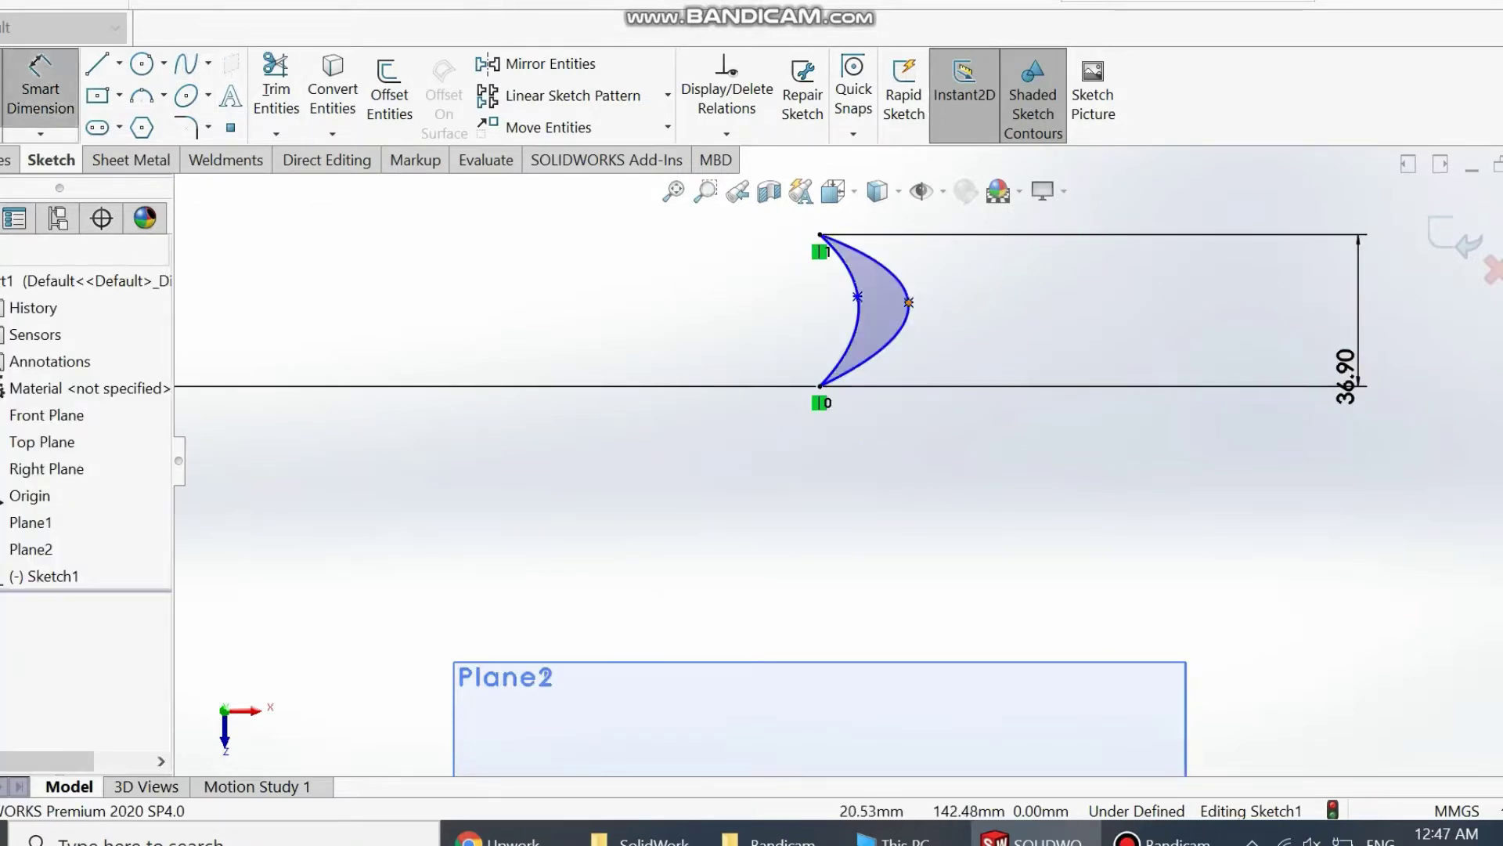
{"action": "left_click", "coordinate": [908, 302]}
{"action": "left_click", "coordinate": [857, 296]}
{"action": "scroll", "coordinate": [849, 191], "scroll_direction": "down", "scroll_amount": 1}
{"action": "scroll", "coordinate": [838, 219], "scroll_direction": "up", "scroll_amount": 1}
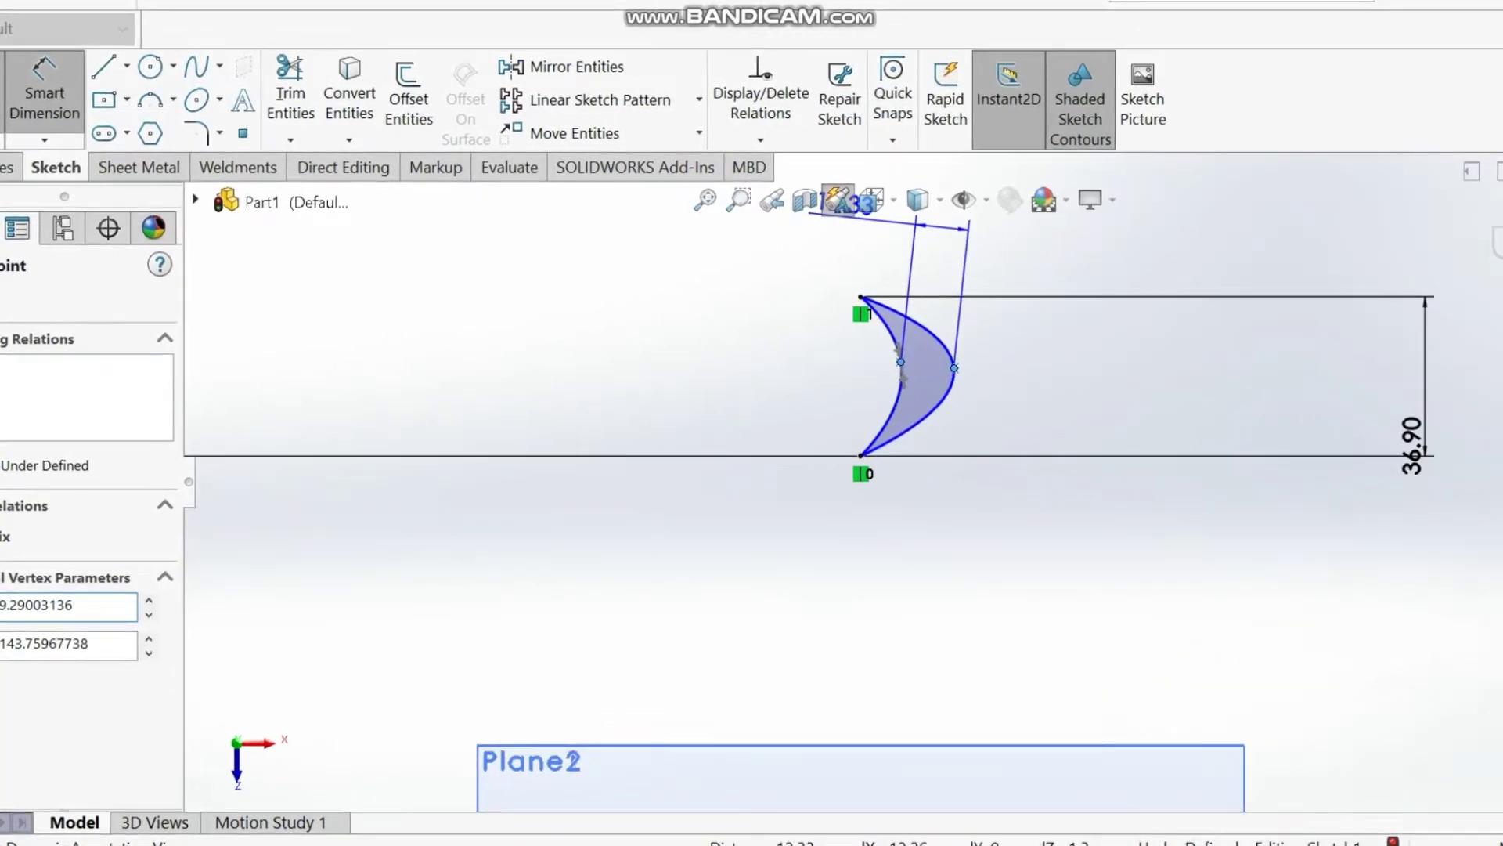
{"action": "scroll", "coordinate": [783, 646], "scroll_direction": "down", "scroll_amount": 1}
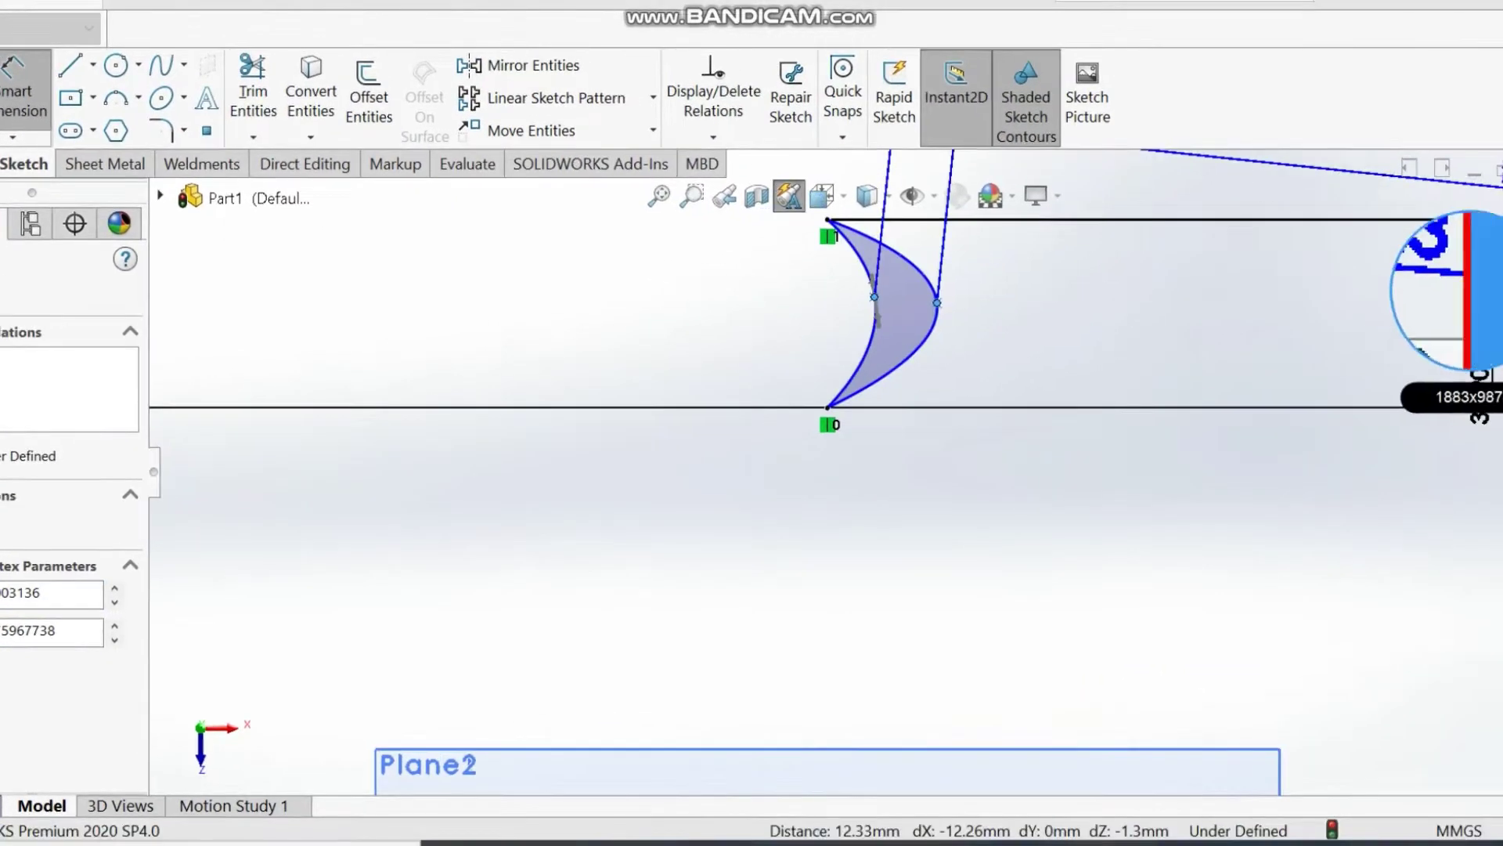
{"action": "scroll", "coordinate": [862, 238], "scroll_direction": "up", "scroll_amount": 2}
{"action": "left_click", "coordinate": [805, 245]}
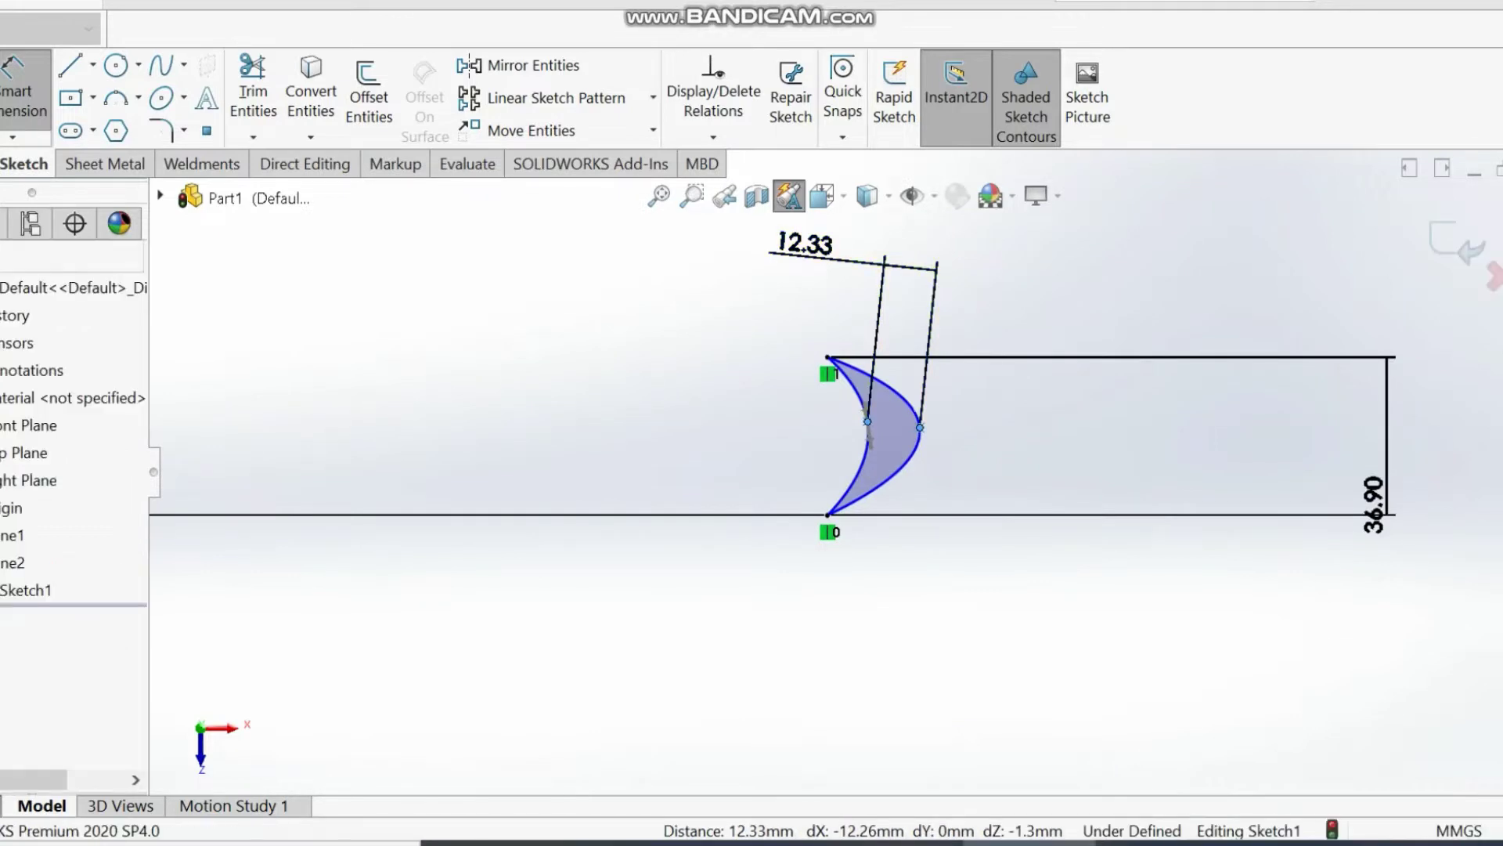
{"action": "type", "text": "3"}
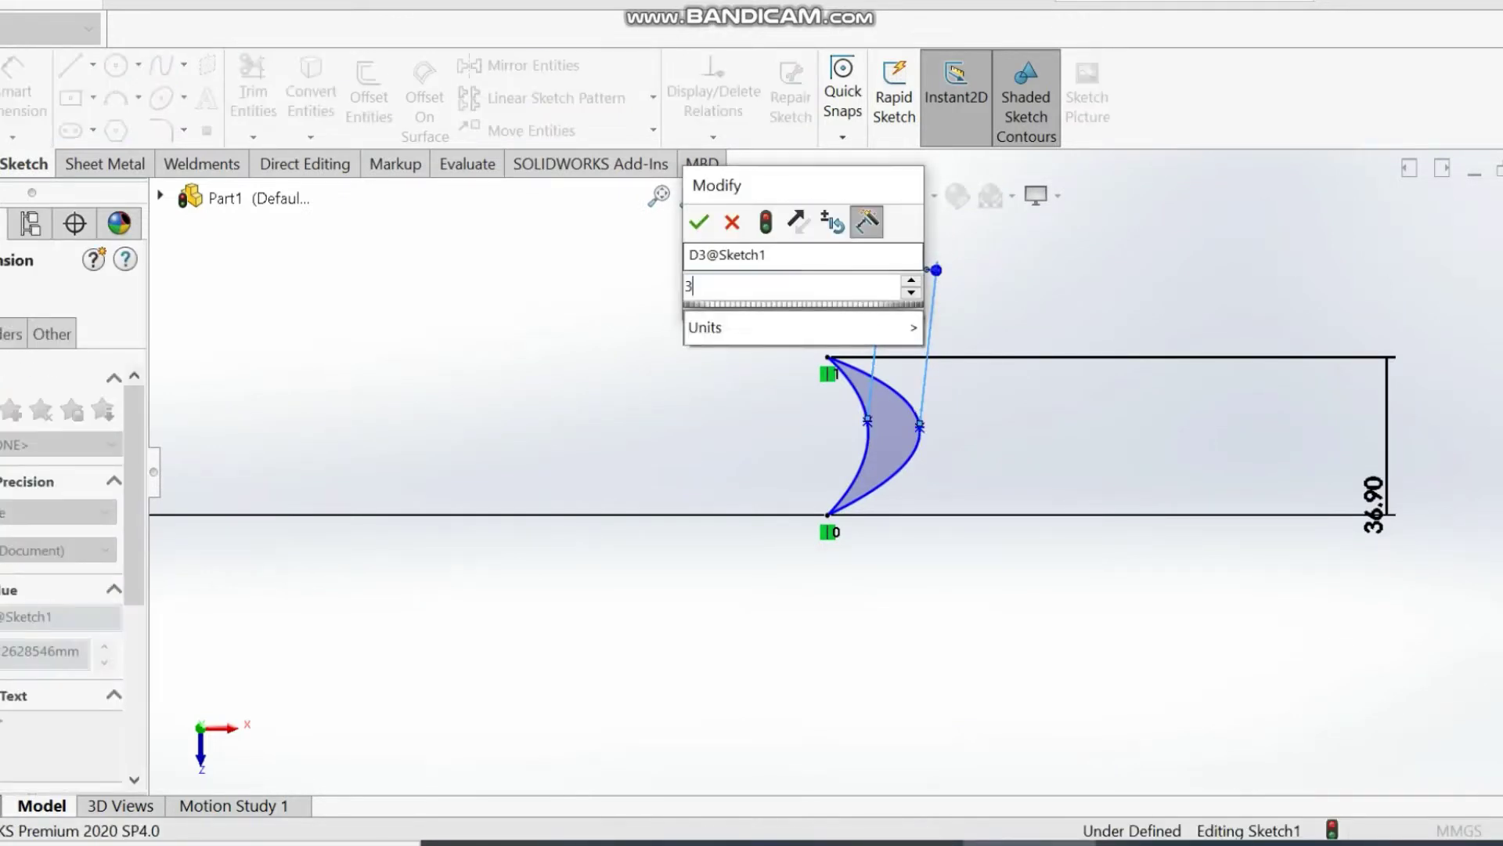
{"action": "key", "text": "Return"}
{"action": "scroll", "coordinate": [893, 349], "scroll_direction": "down", "scroll_amount": 1}
{"action": "scroll", "coordinate": [890, 351], "scroll_direction": "down", "scroll_amount": 1}
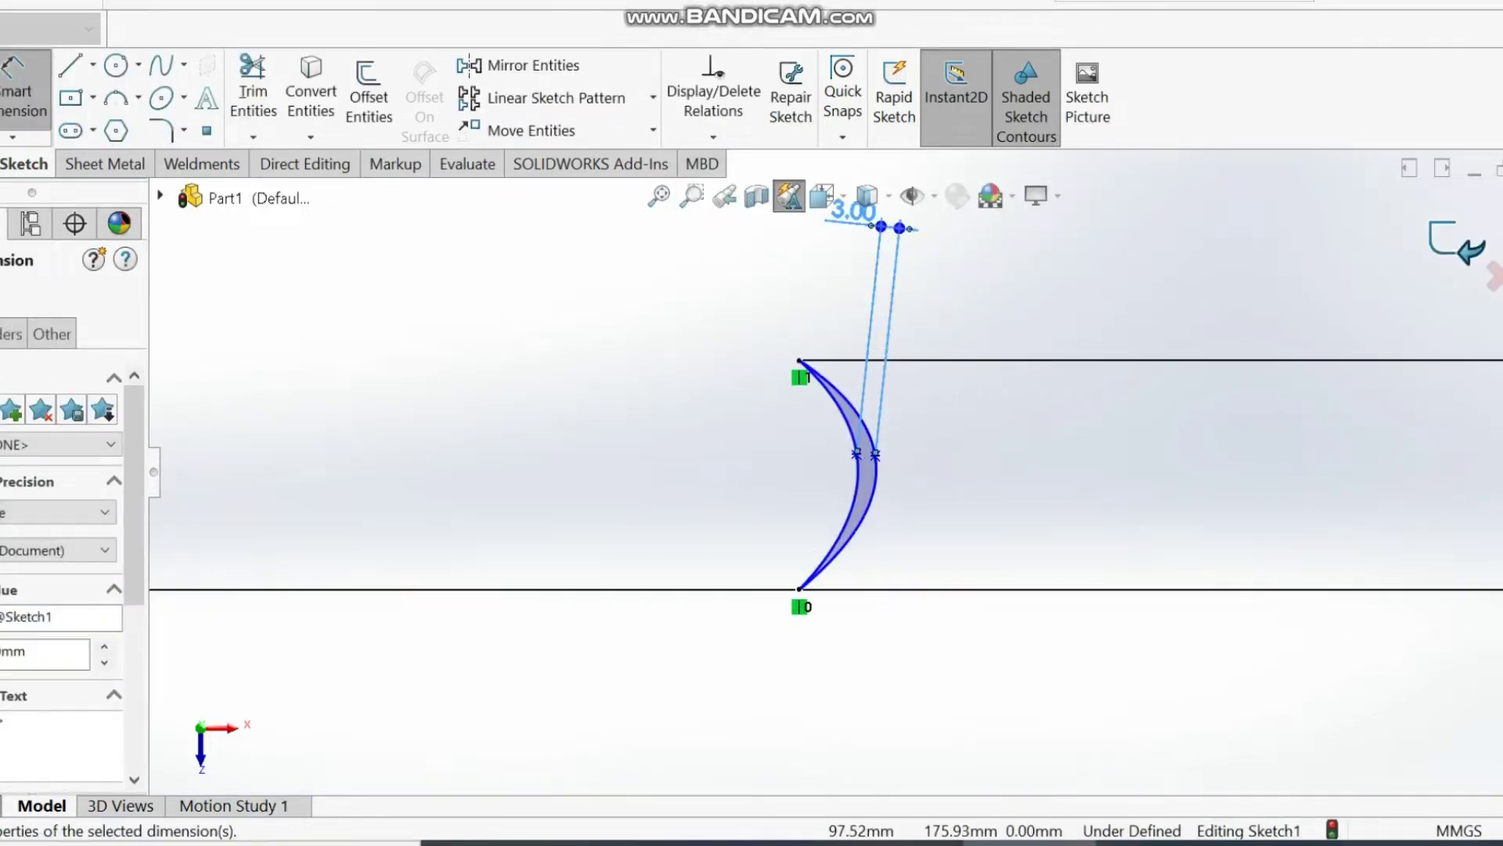
{"action": "left_click", "coordinate": [1457, 244]}
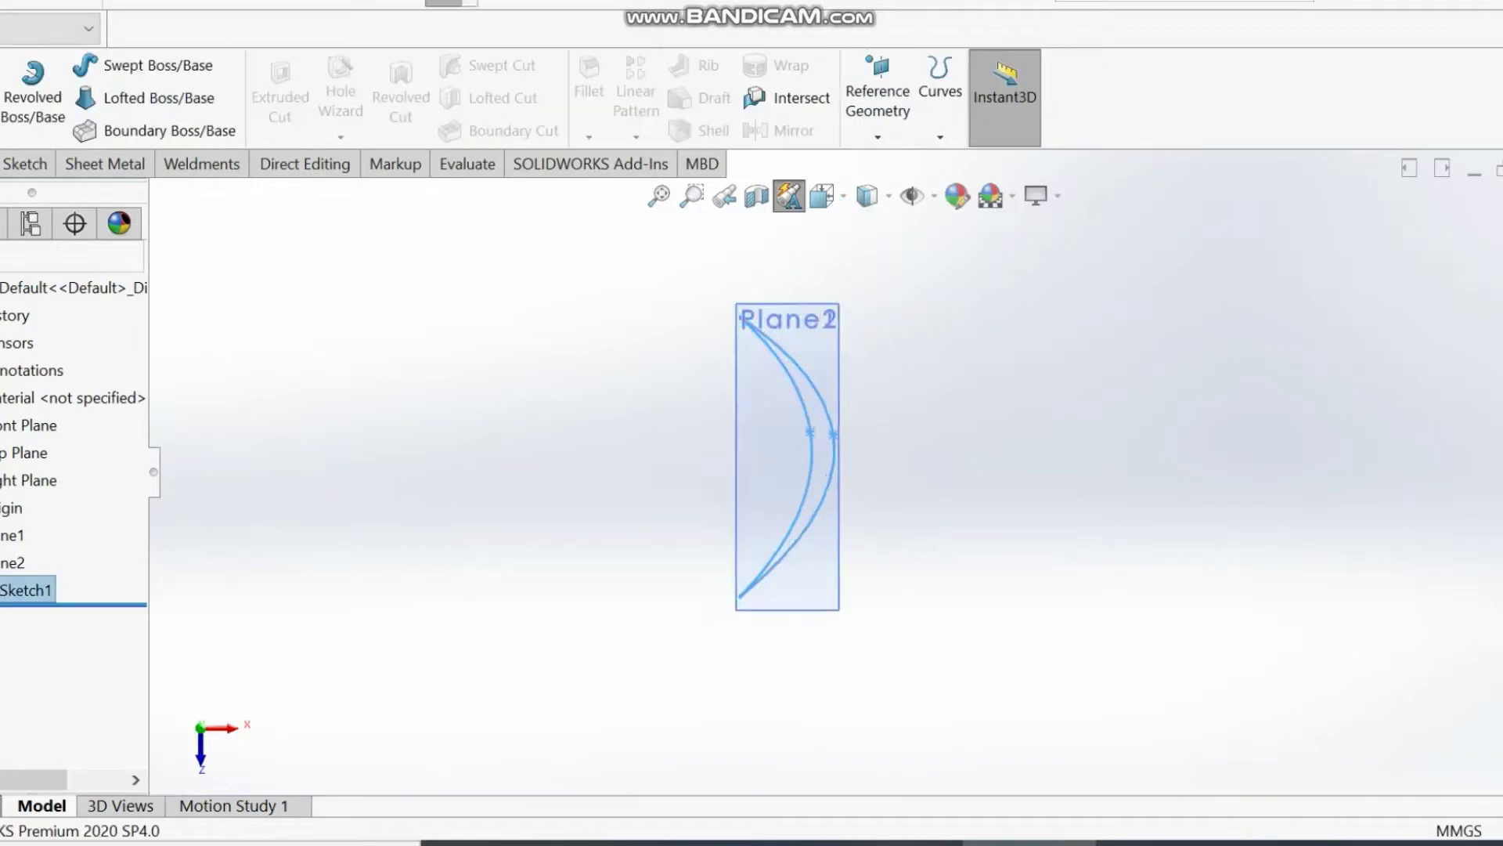
- Start a sketch on Plane2 and draw a three-point spline curving down and left, its lower end about 61 mm above the origin
{"action": "left_click", "coordinate": [10, 562]}
{"action": "left_click", "coordinate": [6, 523]}
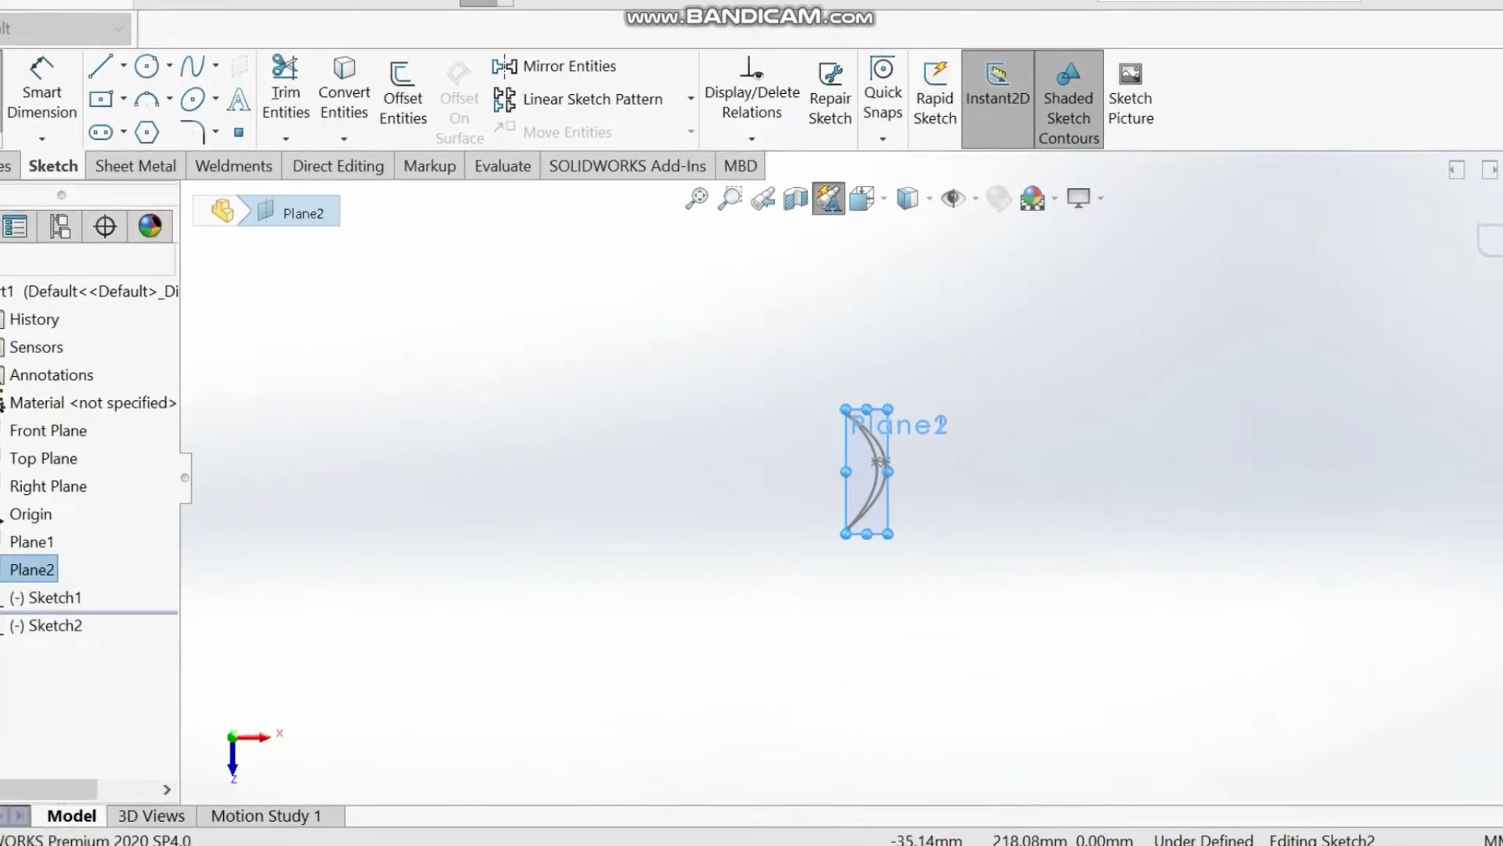
{"action": "scroll", "coordinate": [886, 479], "scroll_direction": "up", "scroll_amount": 6}
{"action": "scroll", "coordinate": [880, 526], "scroll_direction": "down", "scroll_amount": 5}
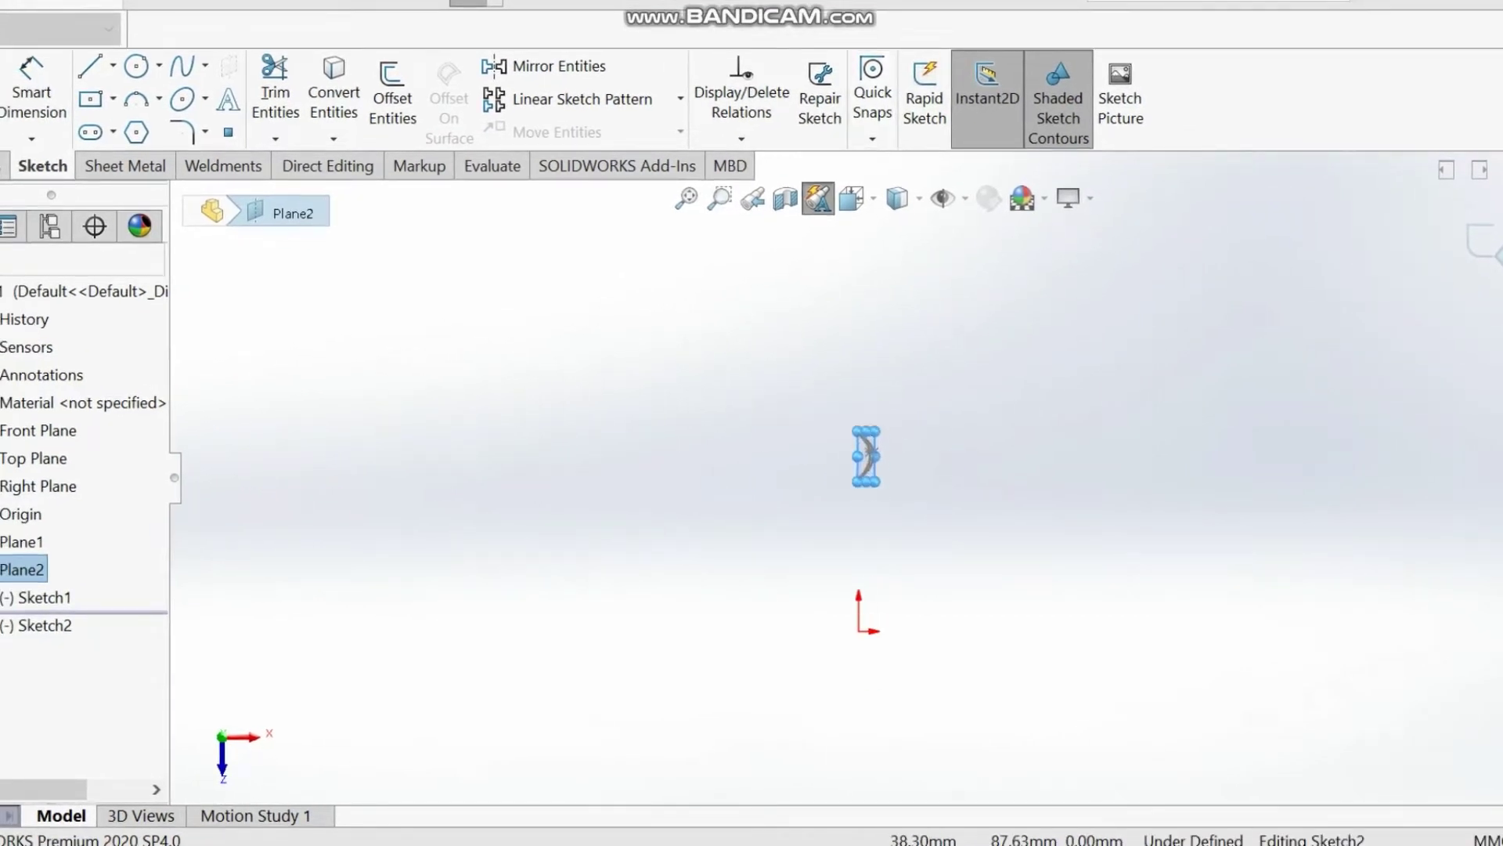
{"action": "left_click", "coordinate": [182, 67]}
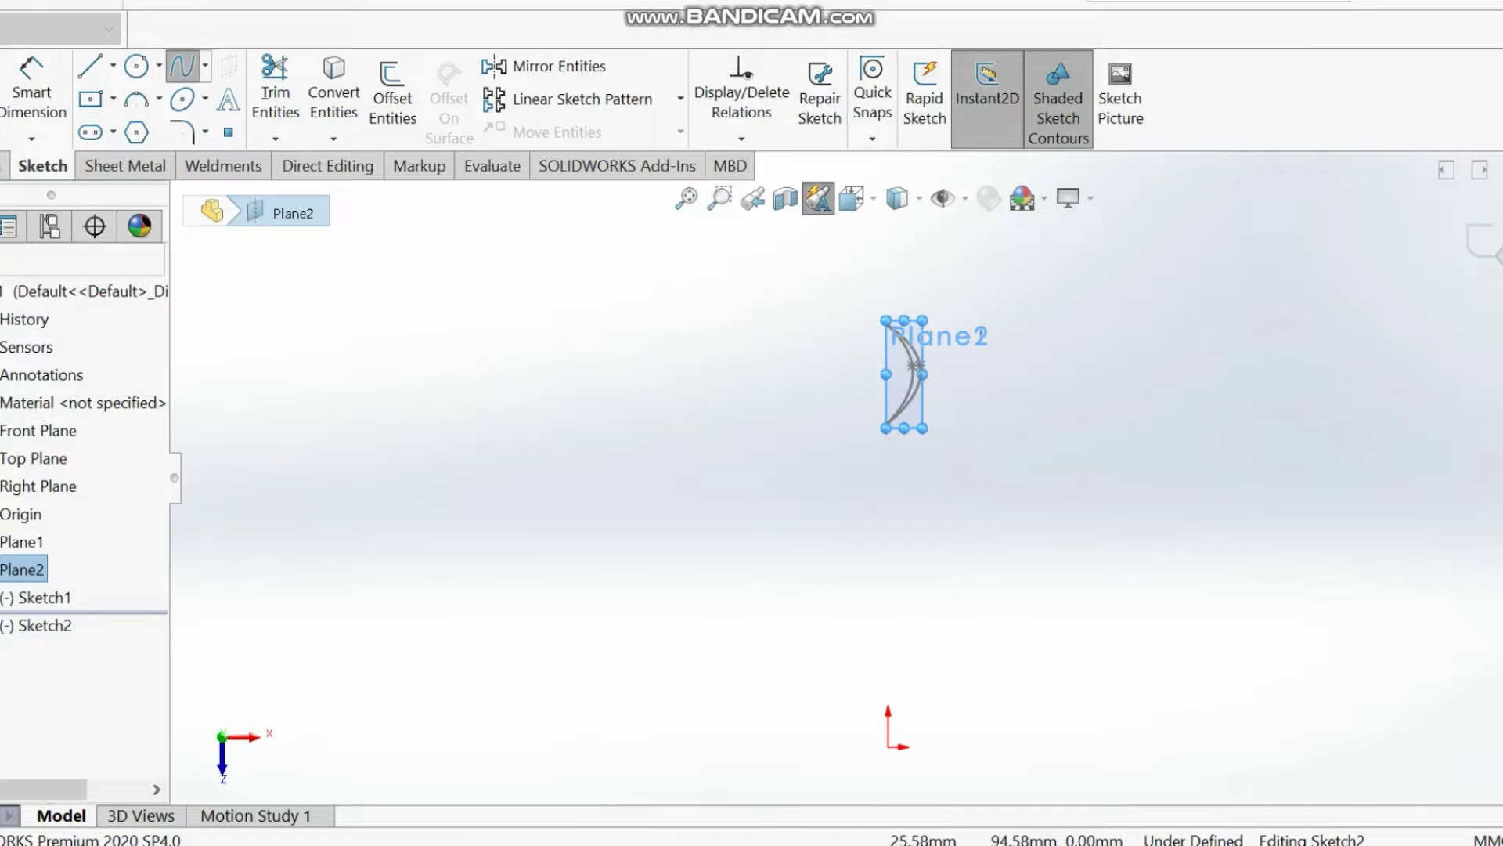
{"action": "left_click", "coordinate": [955, 495]}
{"action": "left_click", "coordinate": [948, 542]}
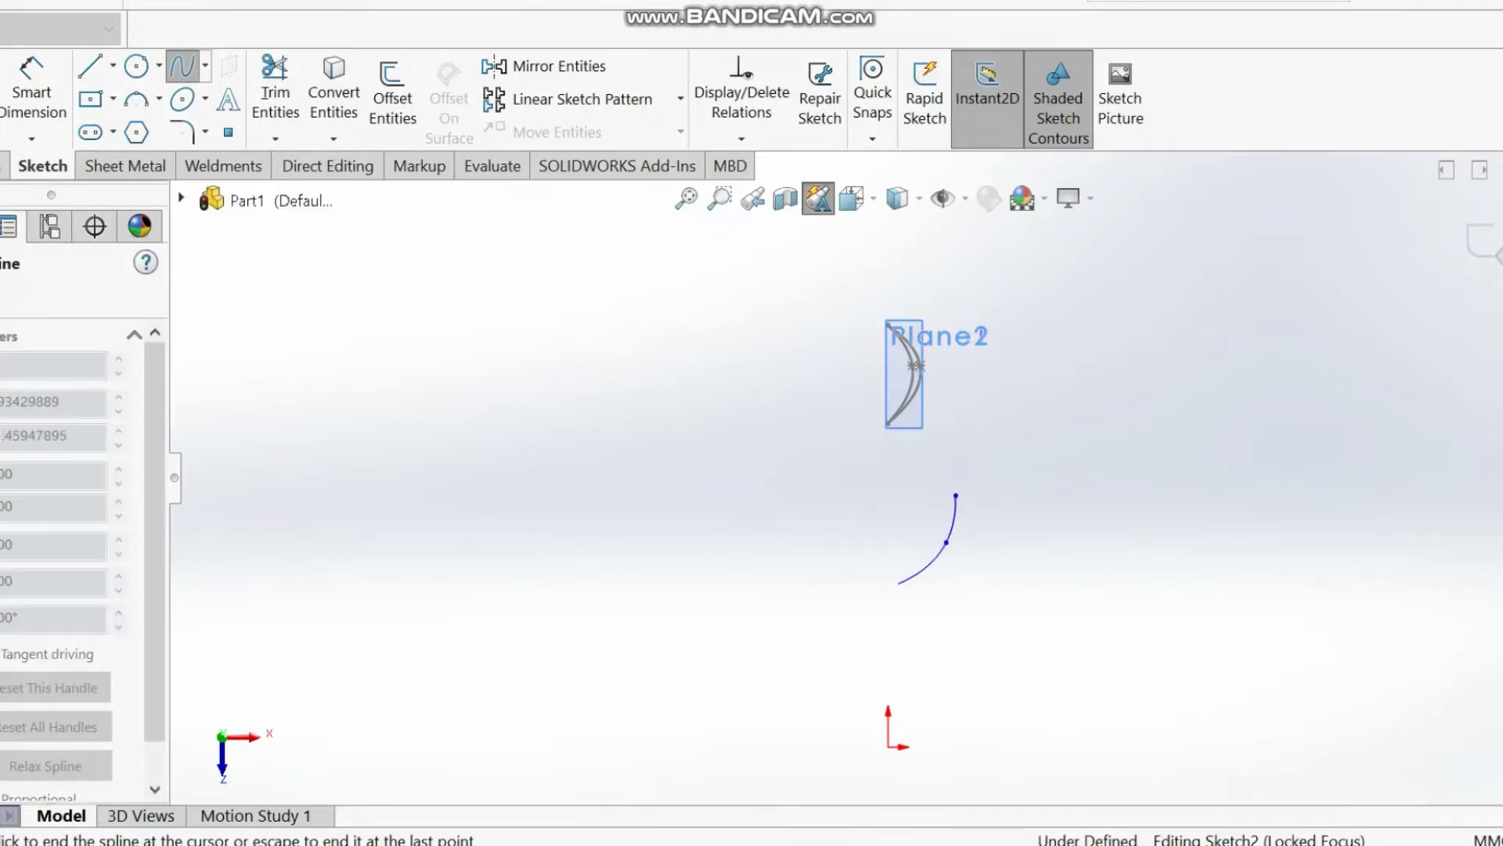
{"action": "left_click", "coordinate": [899, 584]}
{"action": "key", "text": "Escape"}
{"action": "scroll", "coordinate": [896, 532], "scroll_direction": "up", "scroll_amount": 2}
{"action": "scroll", "coordinate": [896, 531], "scroll_direction": "down", "scroll_amount": 2}
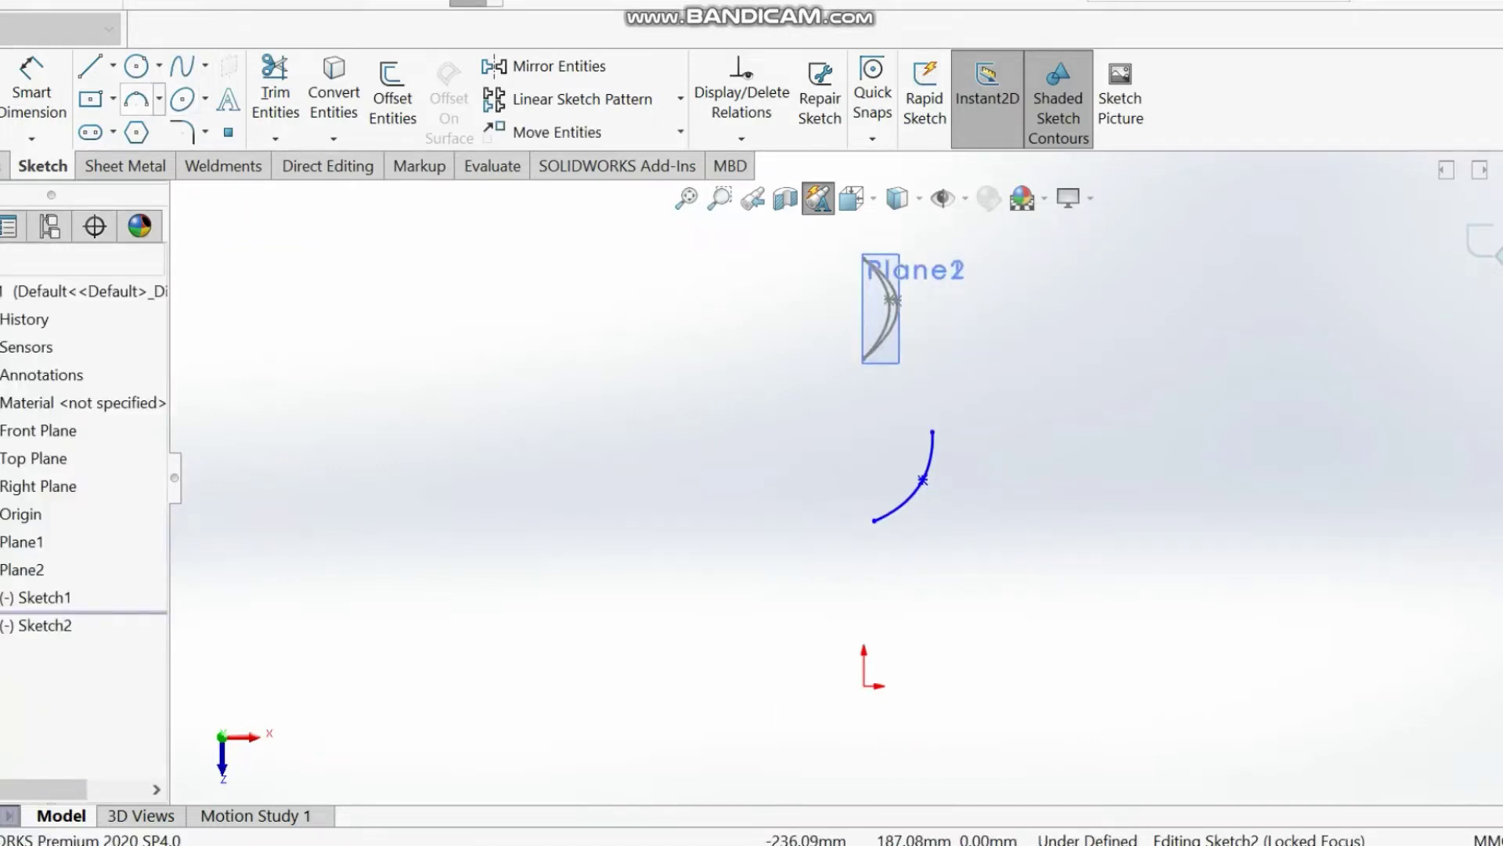
{"action": "left_click", "coordinate": [31, 98]}
{"action": "left_click", "coordinate": [875, 520]}
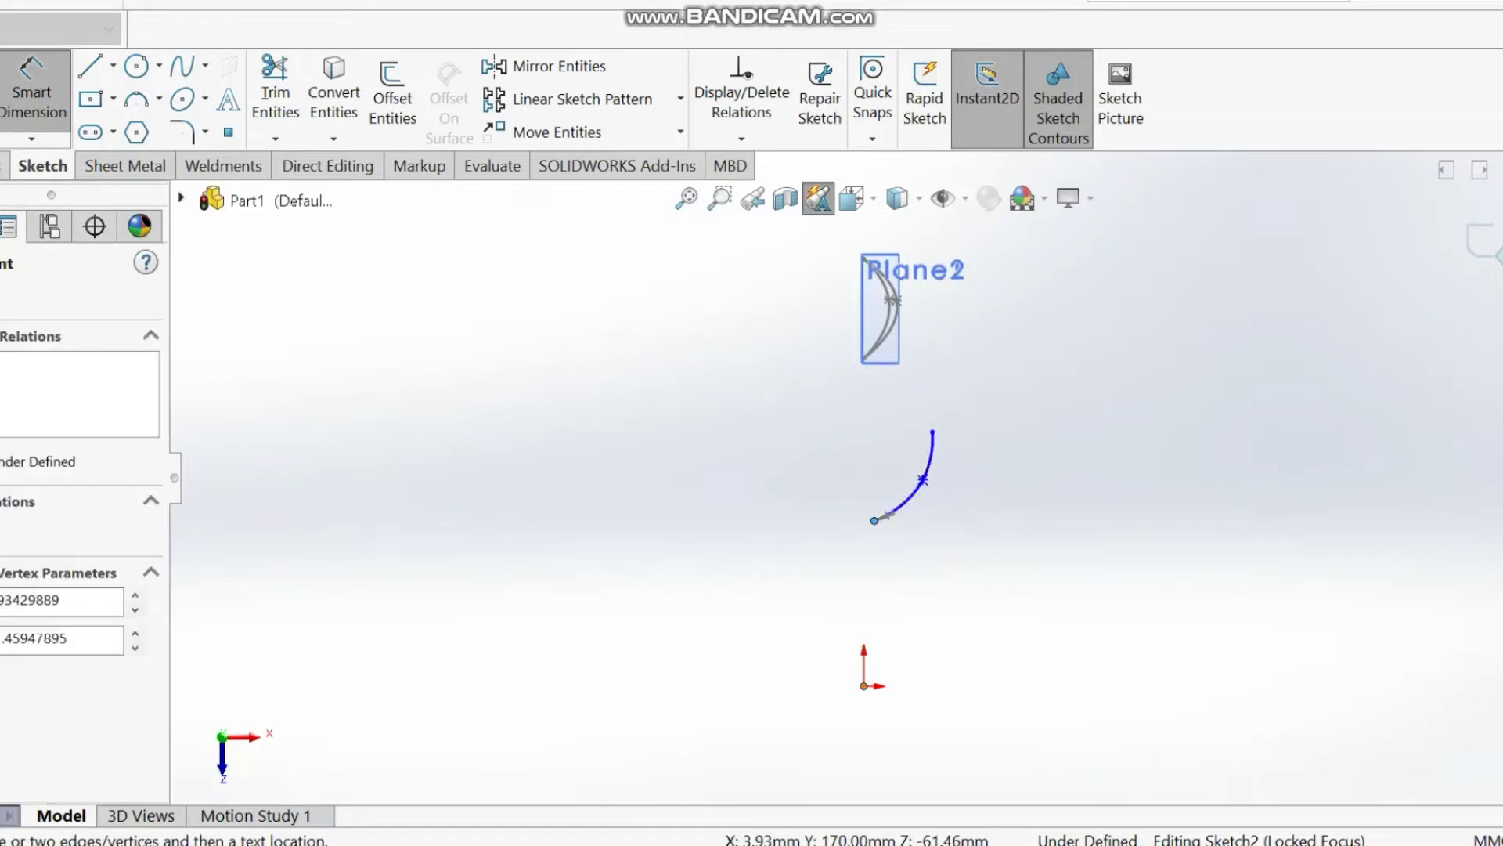
{"action": "right_click", "coordinate": [606, 517]}
{"action": "left_click", "coordinate": [672, 600]}
- Constrain the new spline's lower endpoint to be vertical with the origin and dimension it 128.4 mm above the origin
{"action": "left_click", "coordinate": [874, 521]}
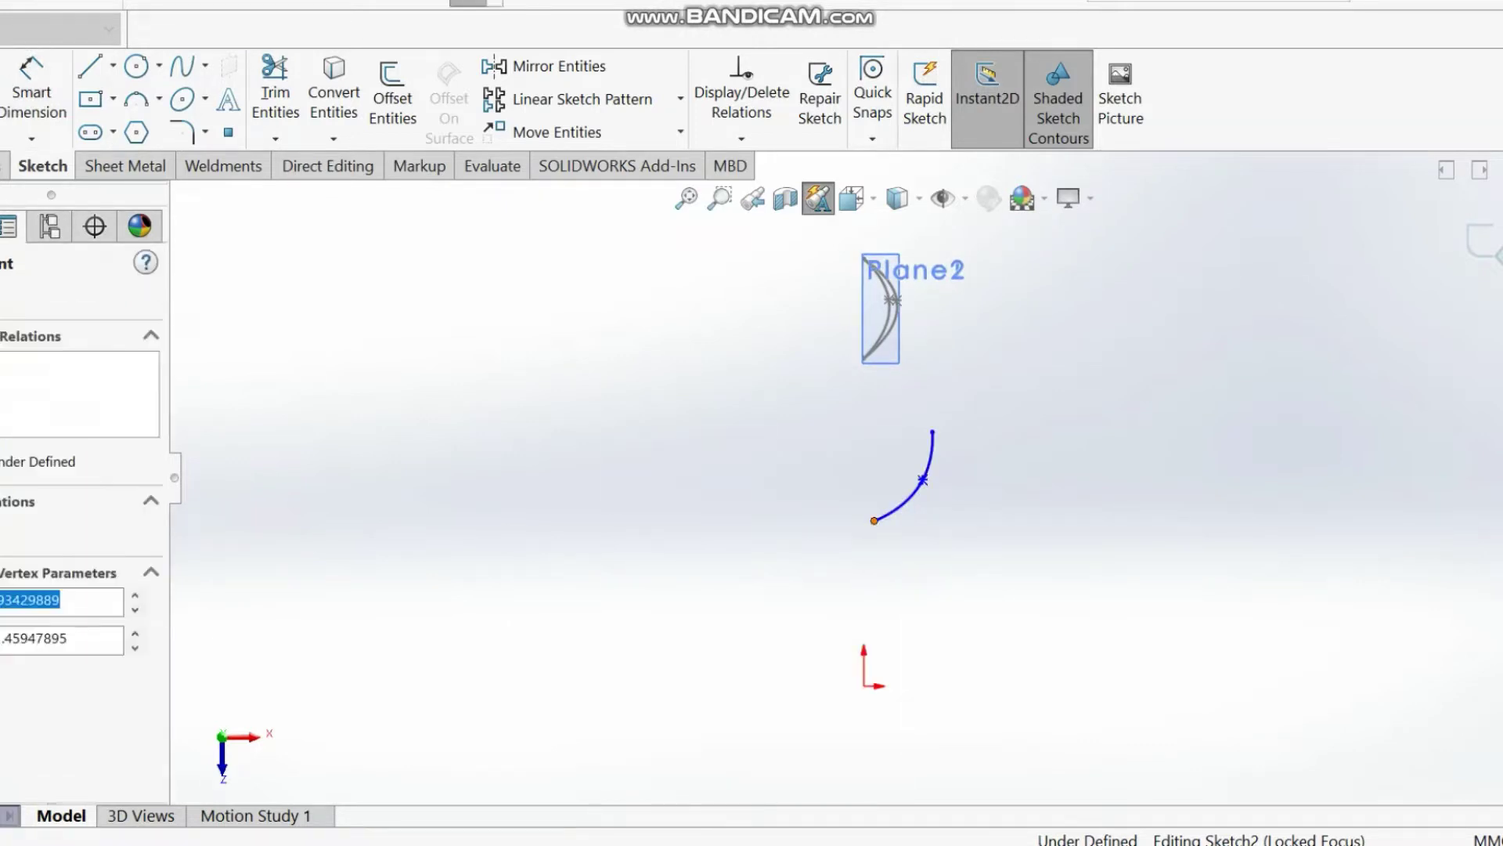
{"action": "left_click", "coordinate": [863, 686], "text": "ctrl"}
{"action": "left_click", "coordinate": [31, 98]}
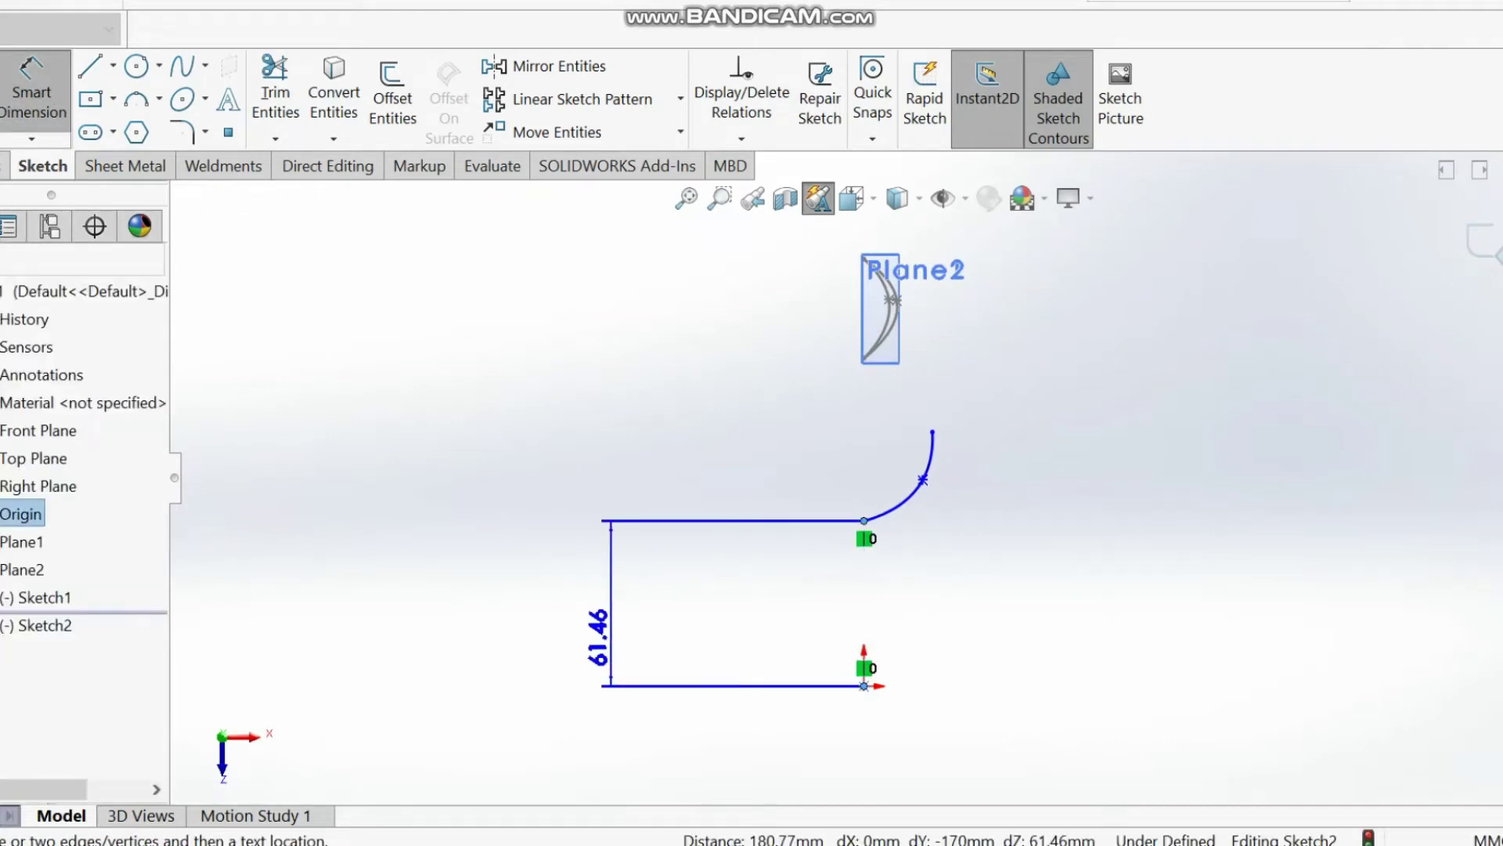
{"action": "left_click", "coordinate": [550, 634]}
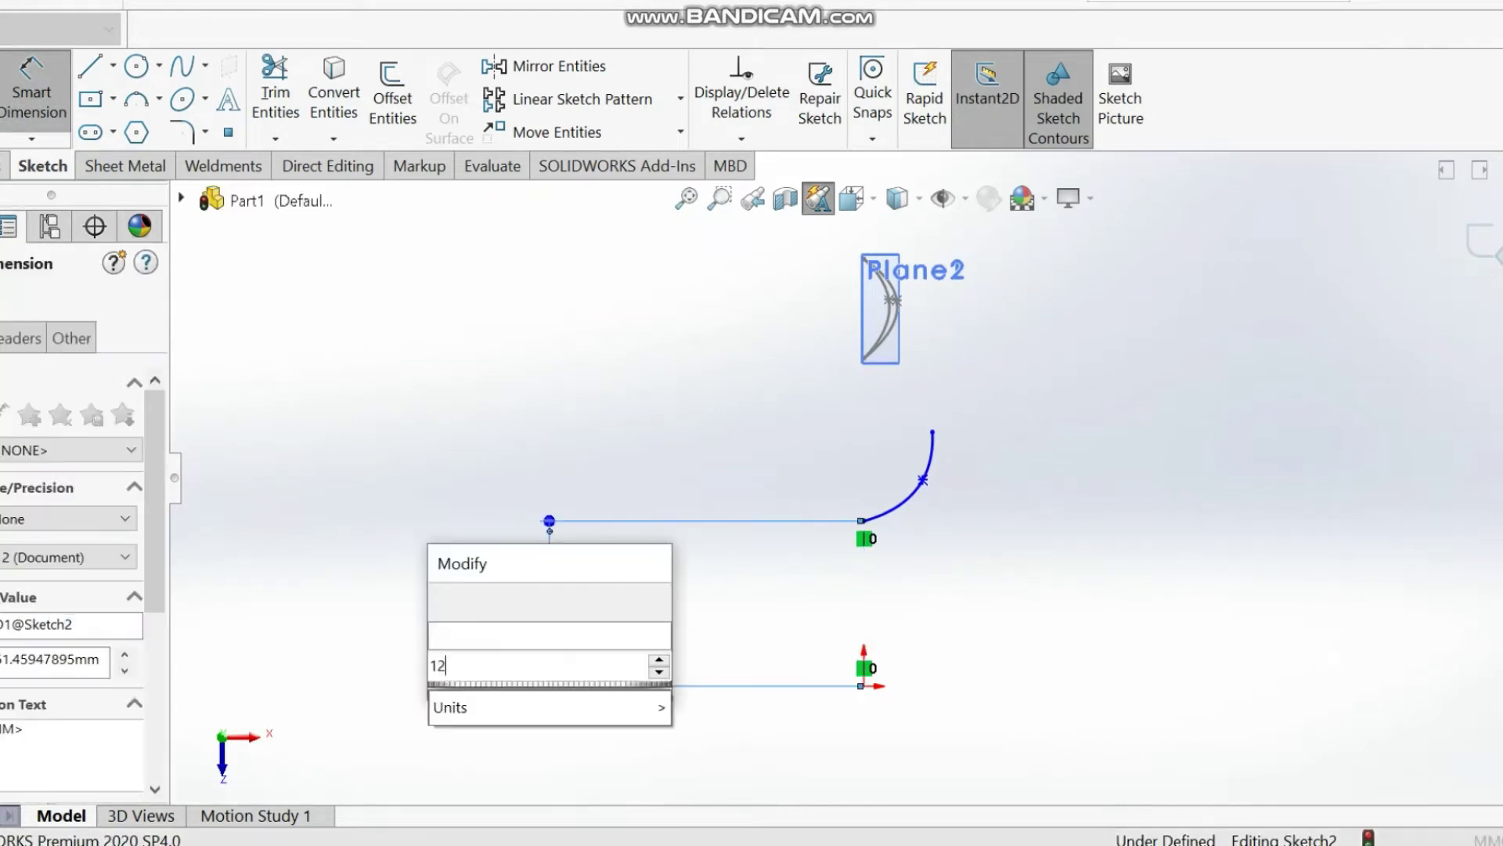
{"action": "type", "text": "128.4"}
{"action": "key", "text": "Return"}
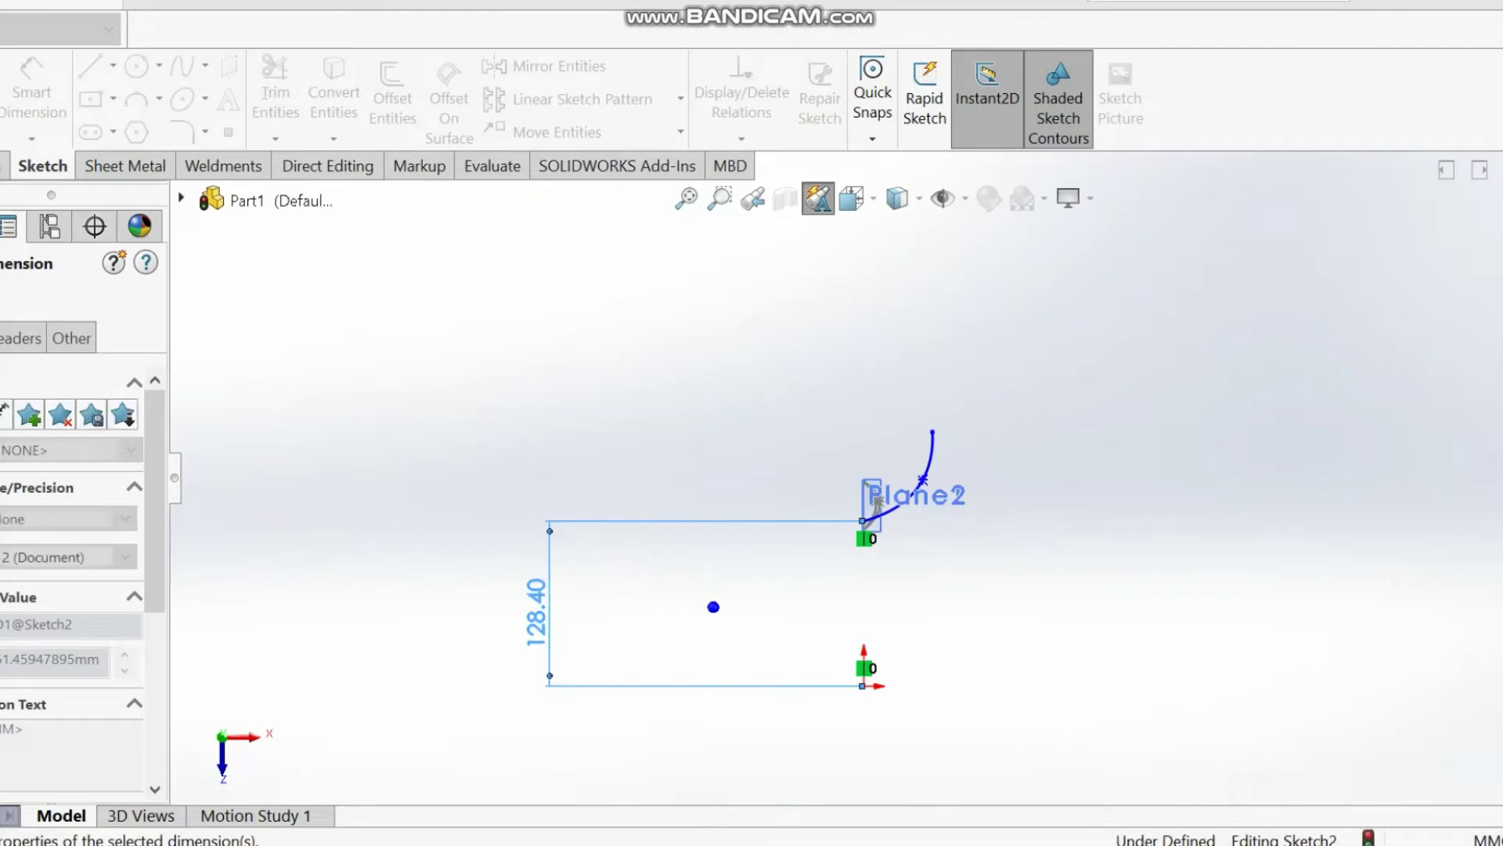
- Add a vertical dimension between the spline's two endpoints, try a value of 32.5 mm, and undo that value change
{"action": "scroll", "coordinate": [971, 523], "scroll_direction": "down", "scroll_amount": 4}
{"action": "left_click", "coordinate": [870, 329]}
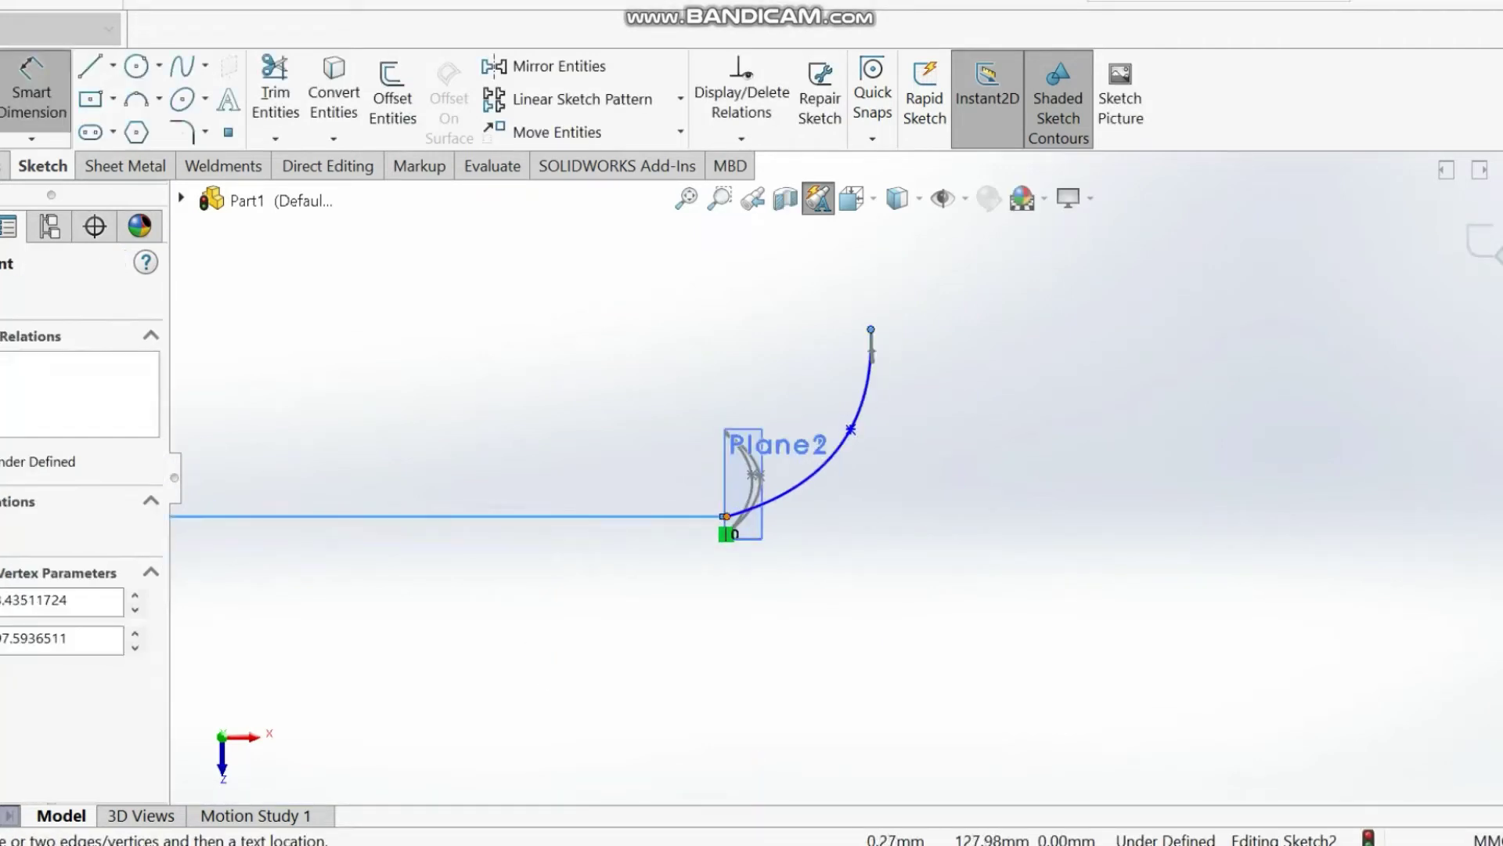
{"action": "left_click", "coordinate": [726, 516]}
{"action": "left_click", "coordinate": [1099, 463]}
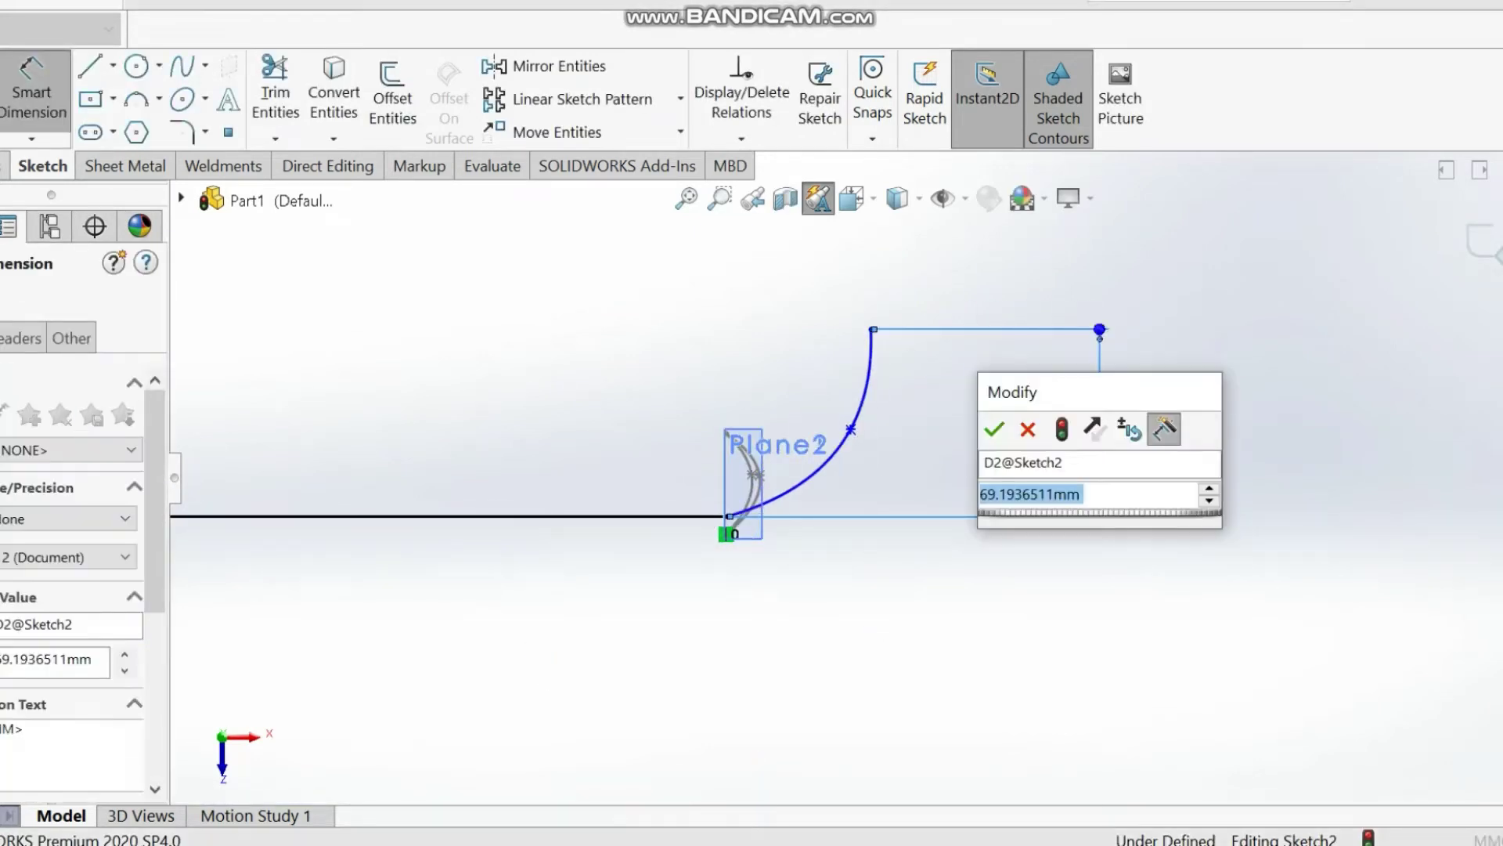
{"action": "type", "text": "32.5"}
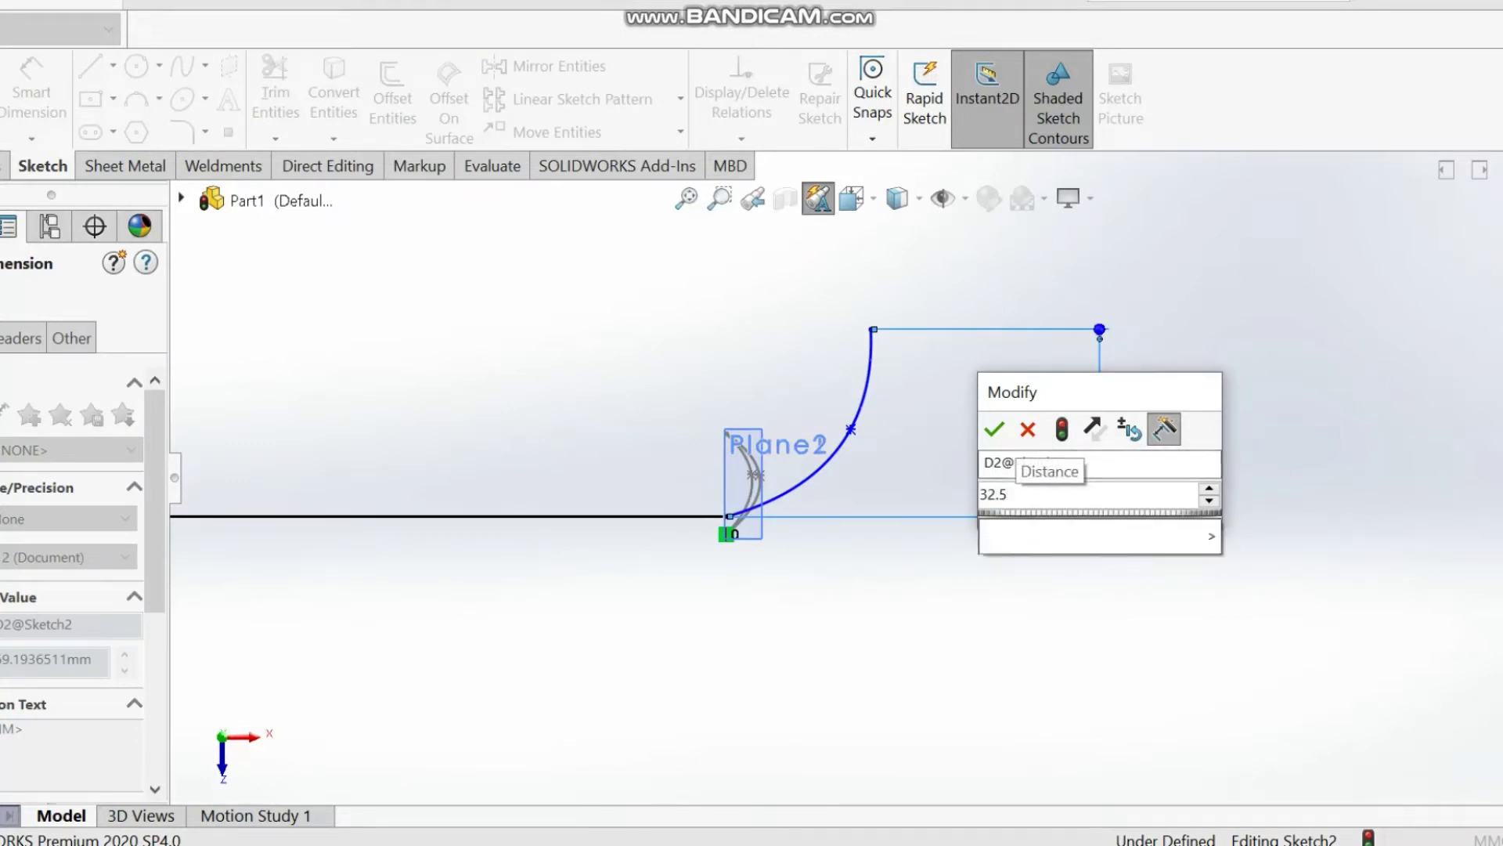
{"action": "key", "text": "Return"}
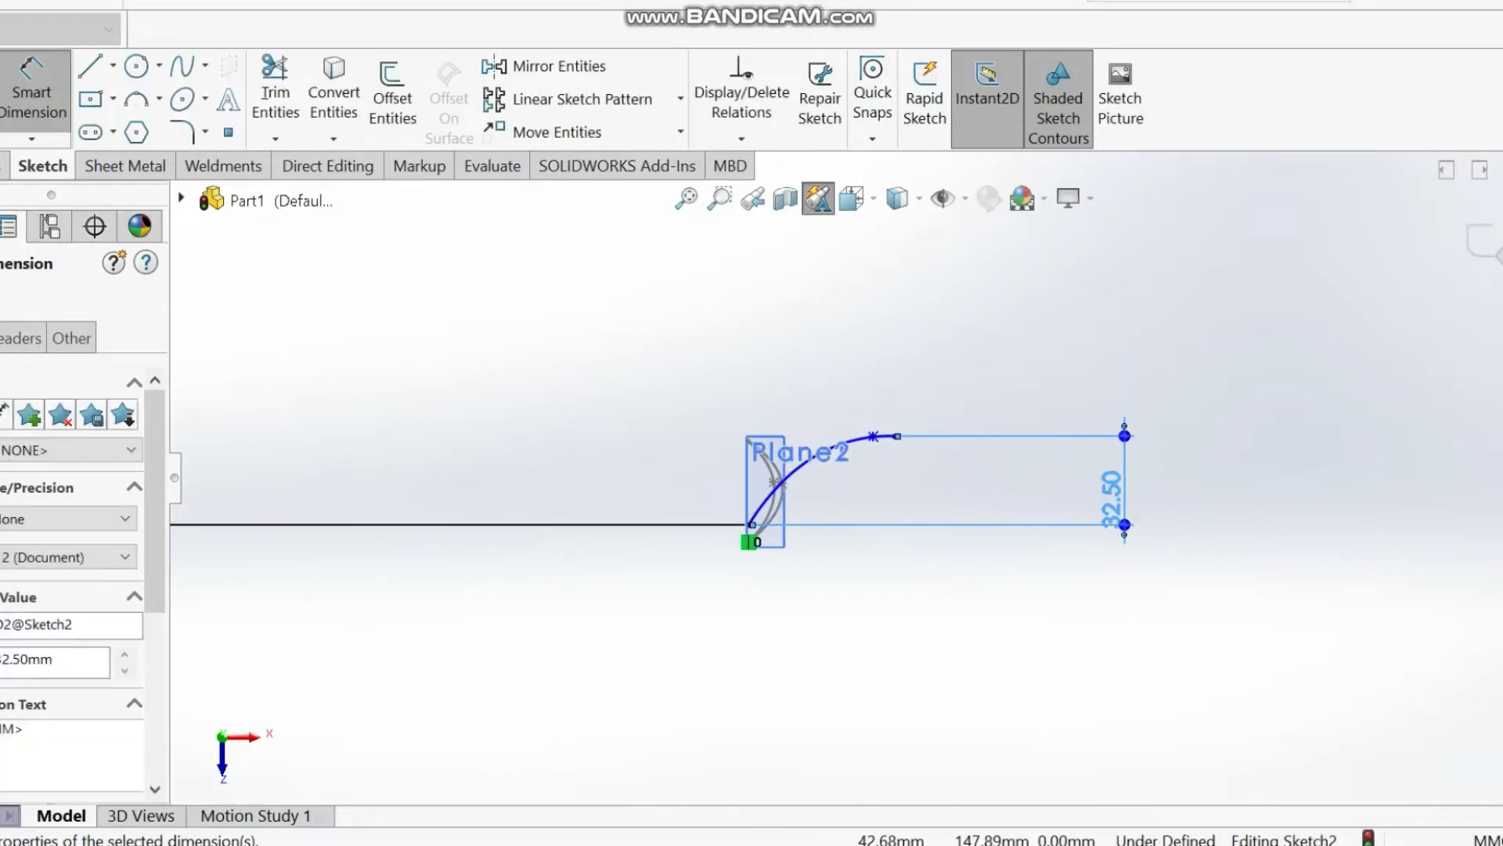
{"action": "key", "text": "ctrl+z"}
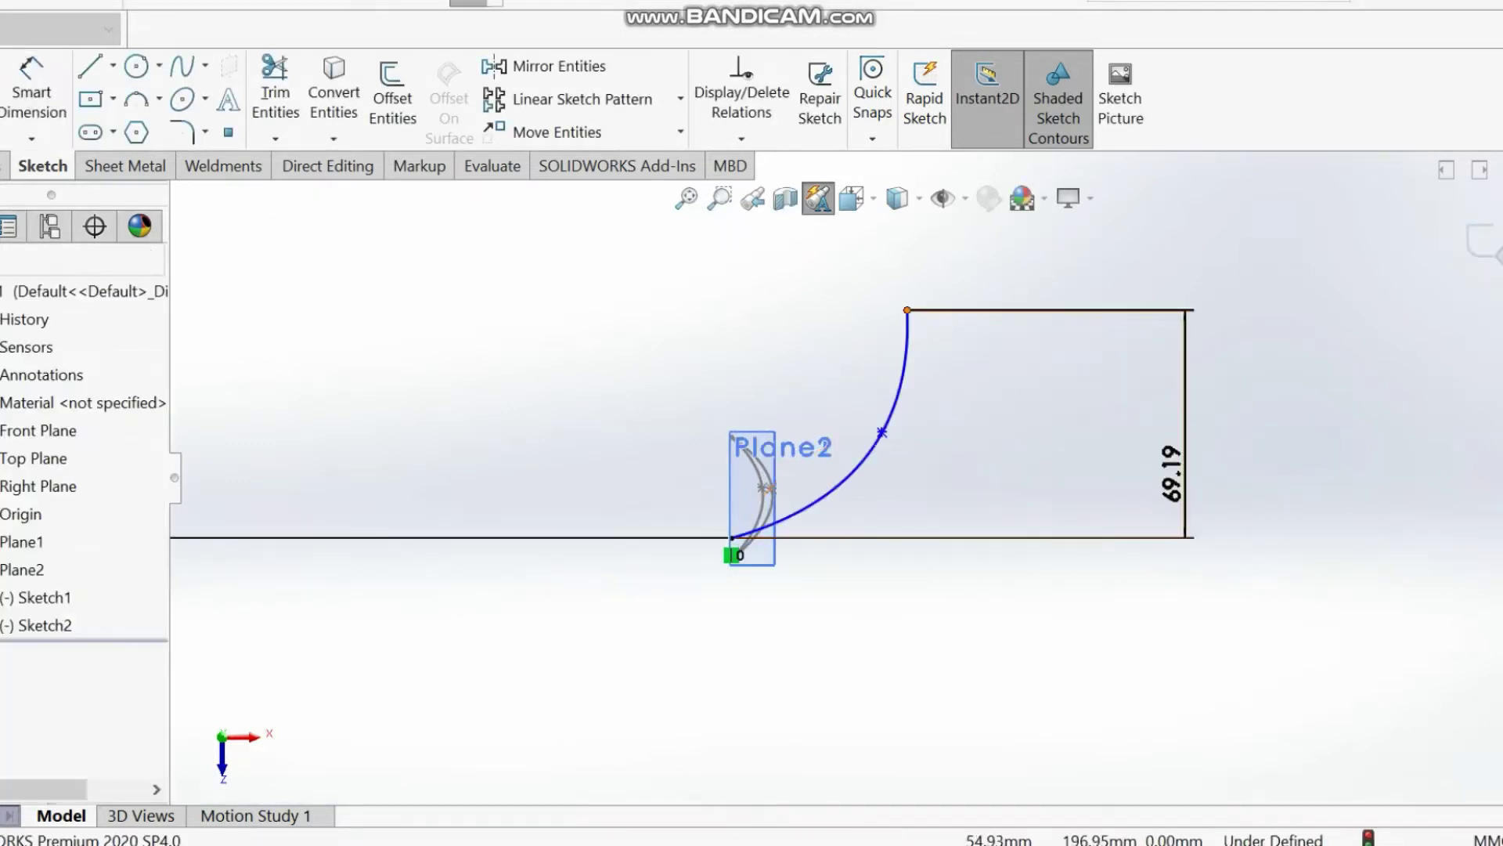
- Dimension the horizontal distance between the spline's two endpoints as 32.8 mm
{"action": "left_click", "coordinate": [907, 310]}
{"action": "left_click", "coordinate": [732, 537]}
{"action": "left_click", "coordinate": [32, 90]}
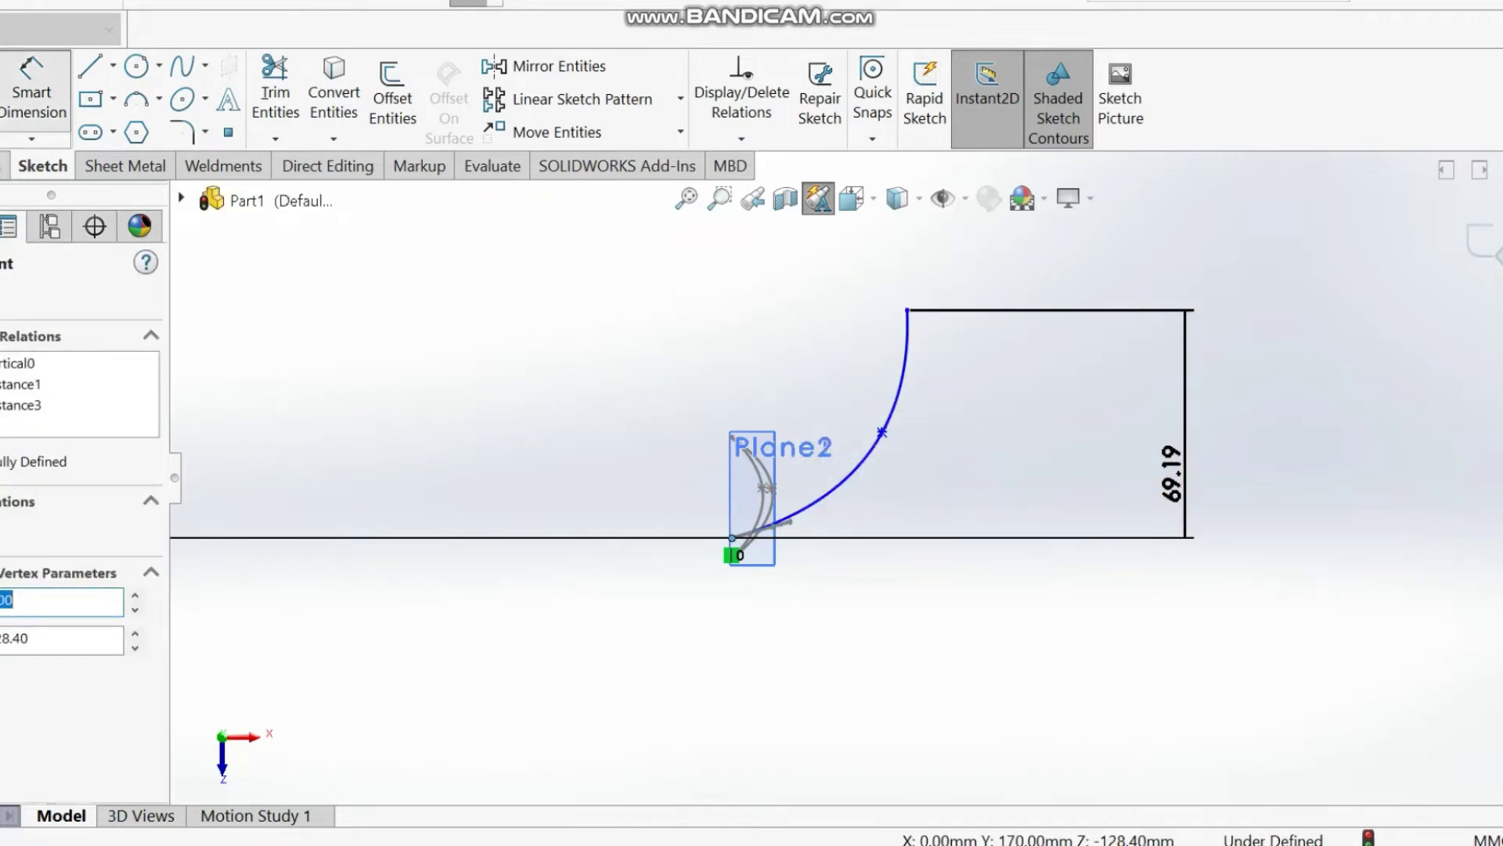
{"action": "left_click", "coordinate": [906, 310]}
{"action": "left_click", "coordinate": [732, 538]}
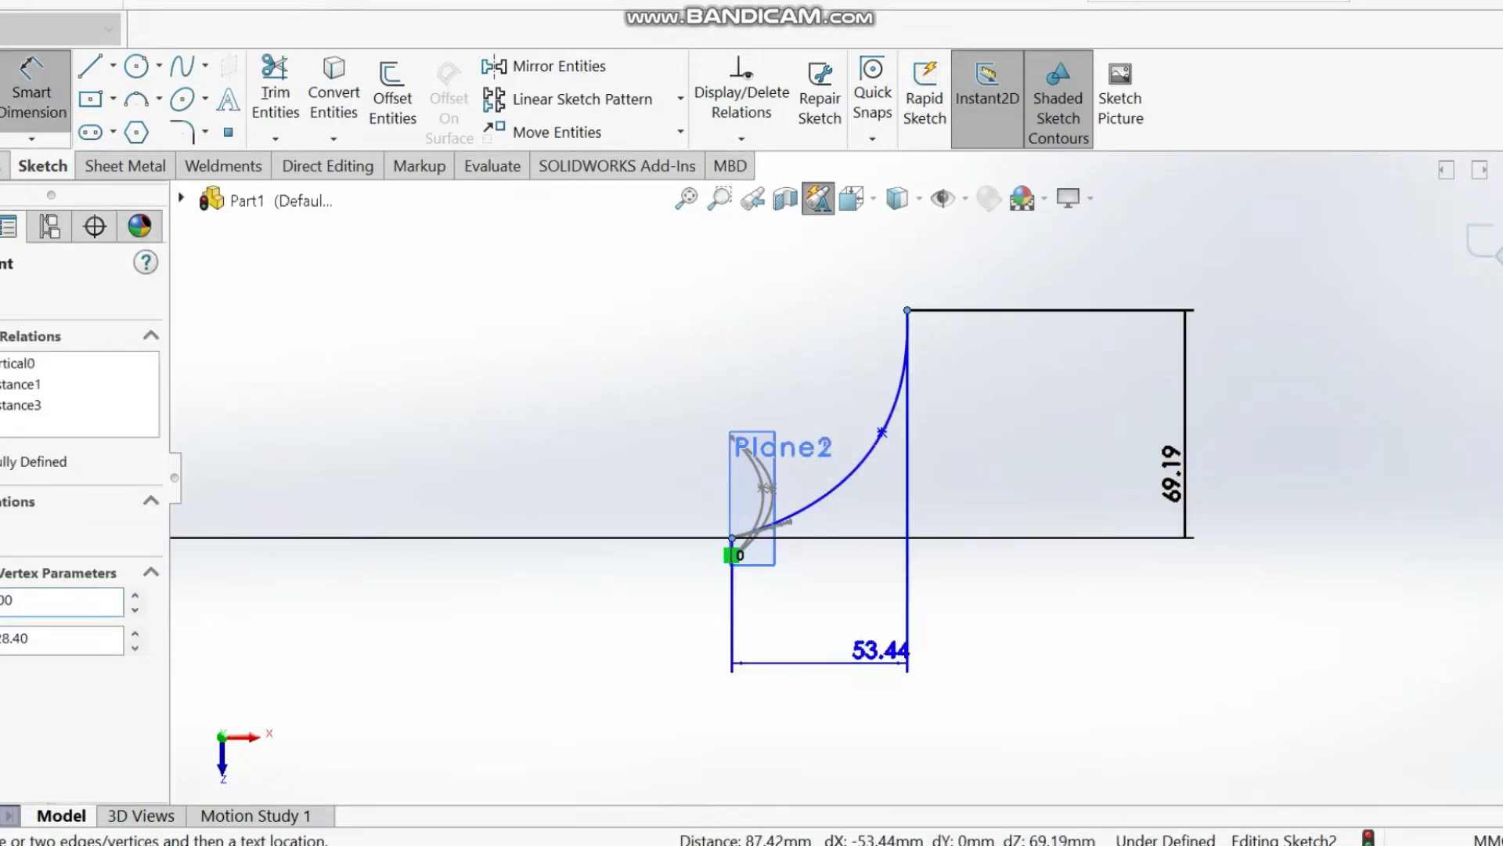
{"action": "left_click", "coordinate": [880, 649]}
{"action": "type", "text": "32.8"}
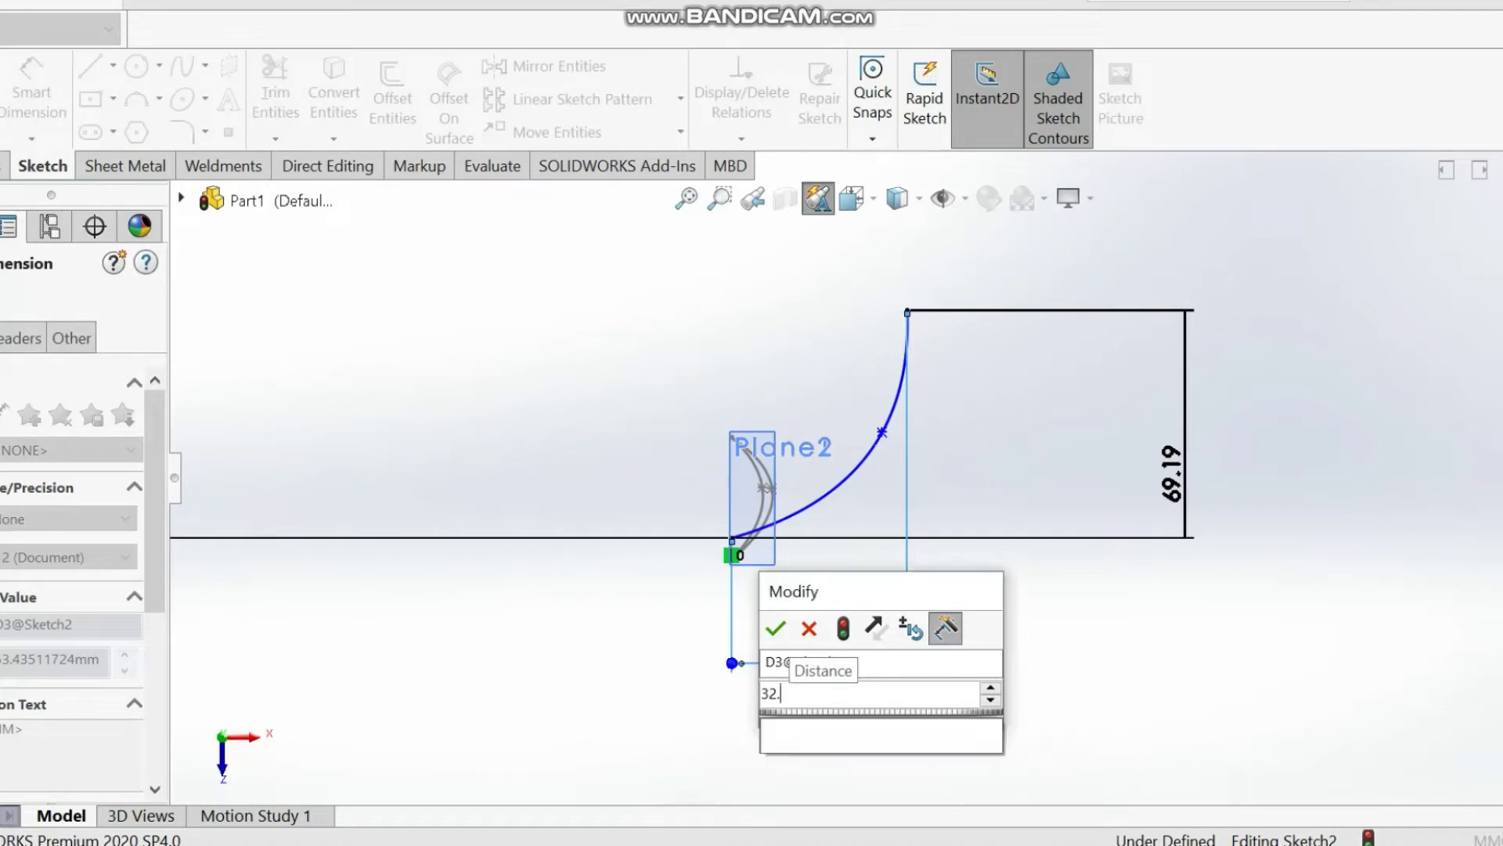
{"action": "key", "text": "Return"}
- Set the vertical dimension between the spline's endpoints to 32.5 mm
{"action": "scroll", "coordinate": [844, 482], "scroll_direction": "up", "scroll_amount": 5}
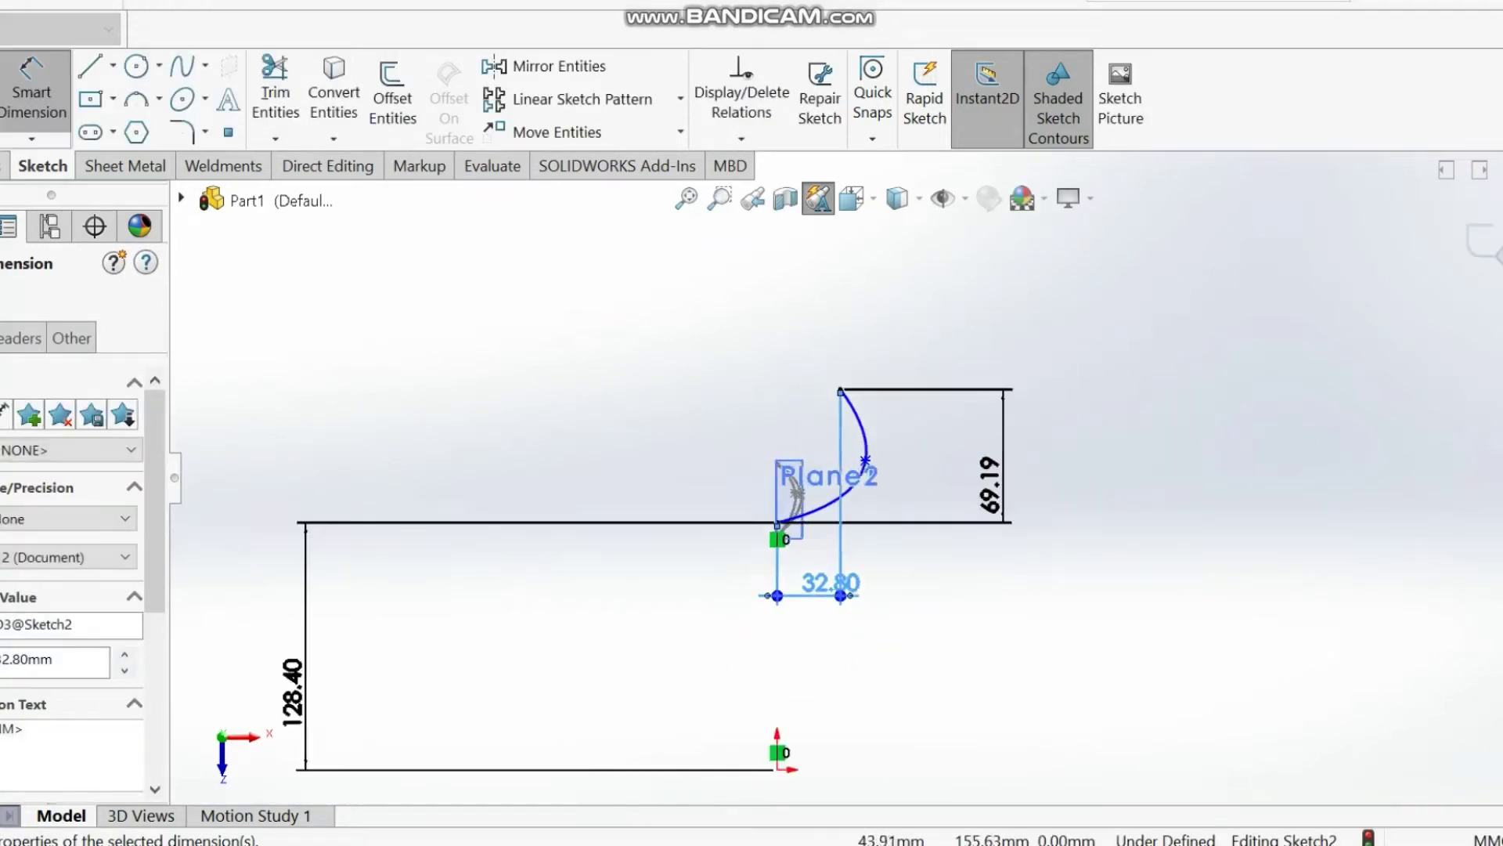
{"action": "scroll", "coordinate": [854, 519], "scroll_direction": "down", "scroll_amount": 1}
{"action": "middle_click_drag", "start_coordinate": [1017, 457], "coordinate": [859, 521], "text": "ctrl"}
{"action": "double_click", "coordinate": [860, 520]}
{"action": "type", "text": "32.5"}
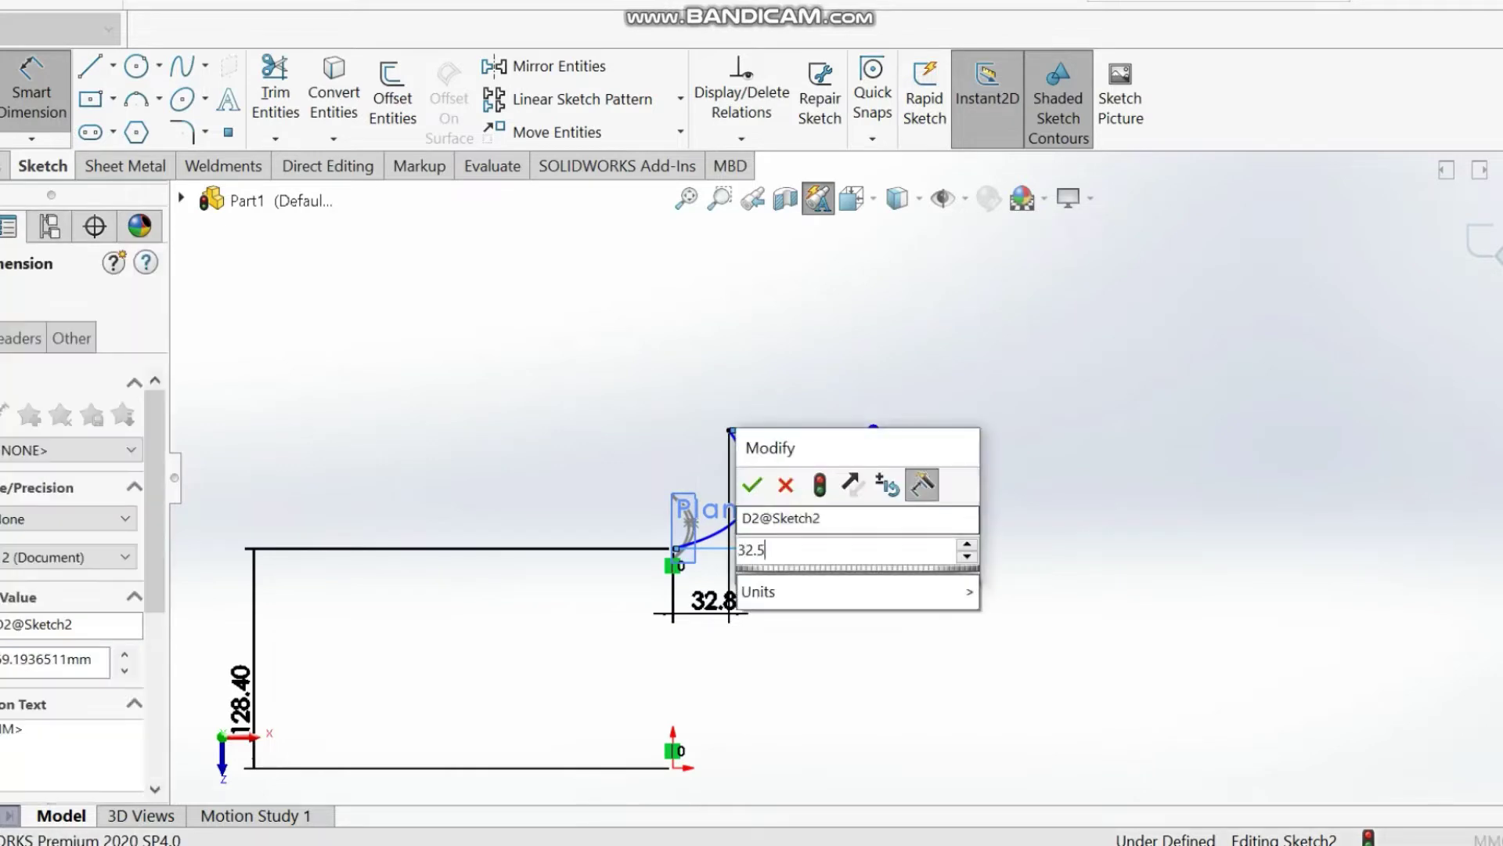
{"action": "key", "text": "Return"}
- Move the spline's middle point to about X 24.6, Z -138.6 mm, forming a smooth curve bowed down and right
{"action": "scroll", "coordinate": [724, 521], "scroll_direction": "down", "scroll_amount": 2}
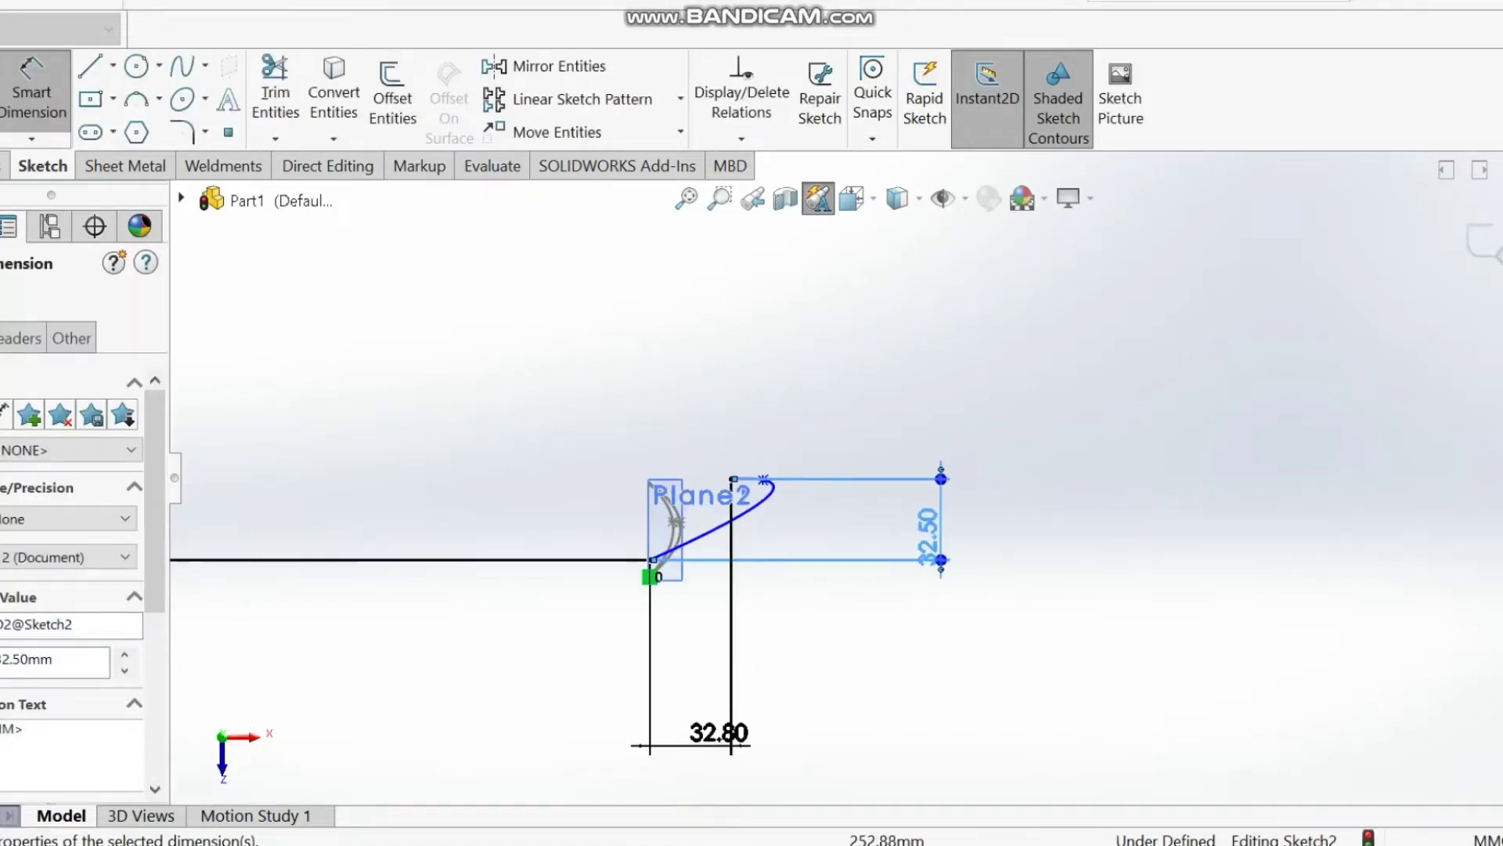
{"action": "scroll", "coordinate": [689, 526], "scroll_direction": "down", "scroll_amount": 4}
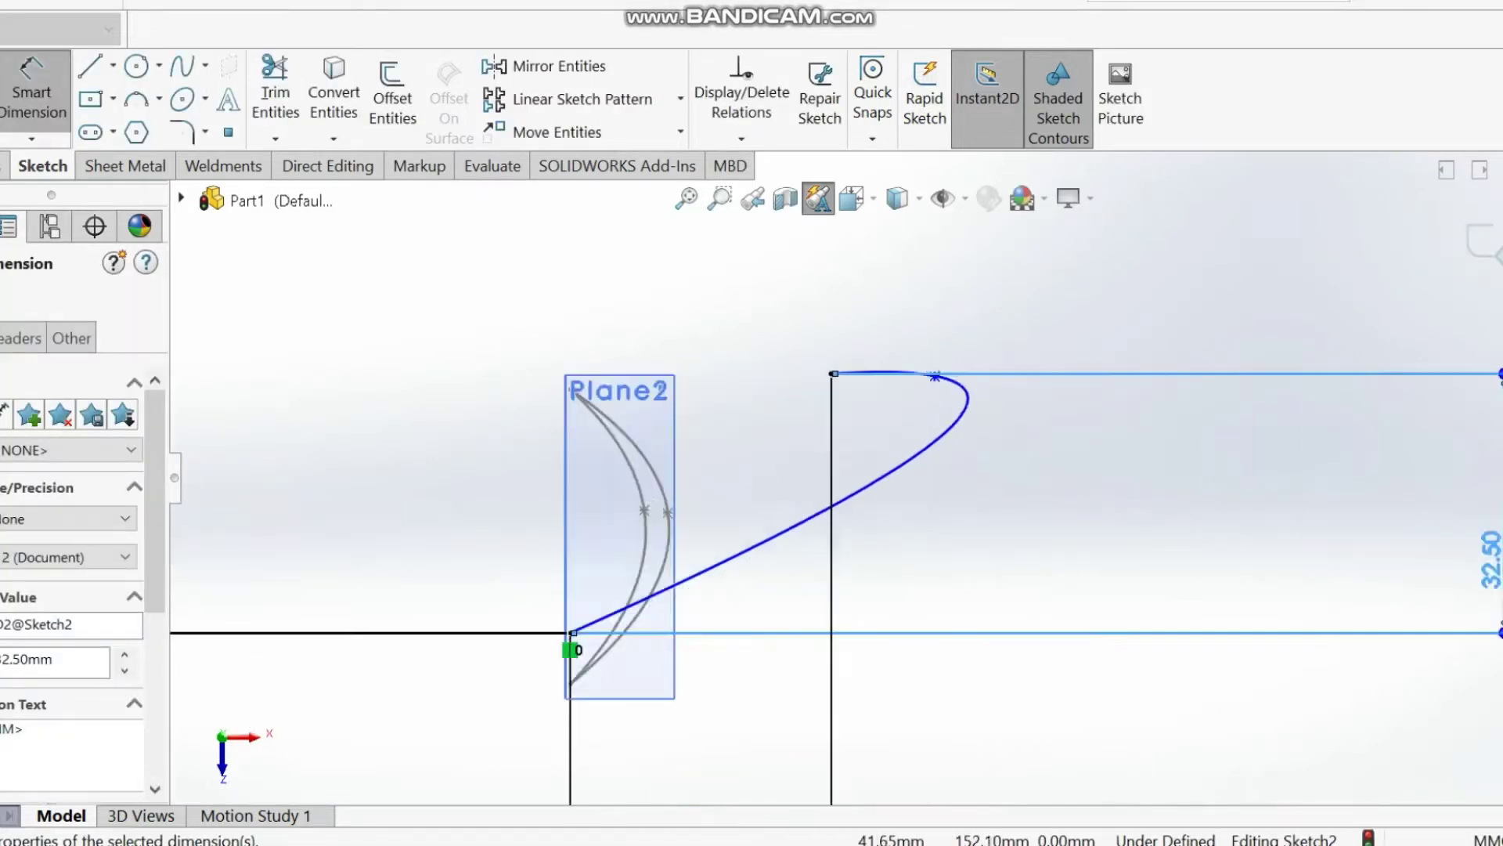
{"action": "right_click", "coordinate": [1008, 310]}
{"action": "left_click", "coordinate": [1067, 392]}
{"action": "left_click_drag", "start_coordinate": [934, 376], "coordinate": [766, 552]}
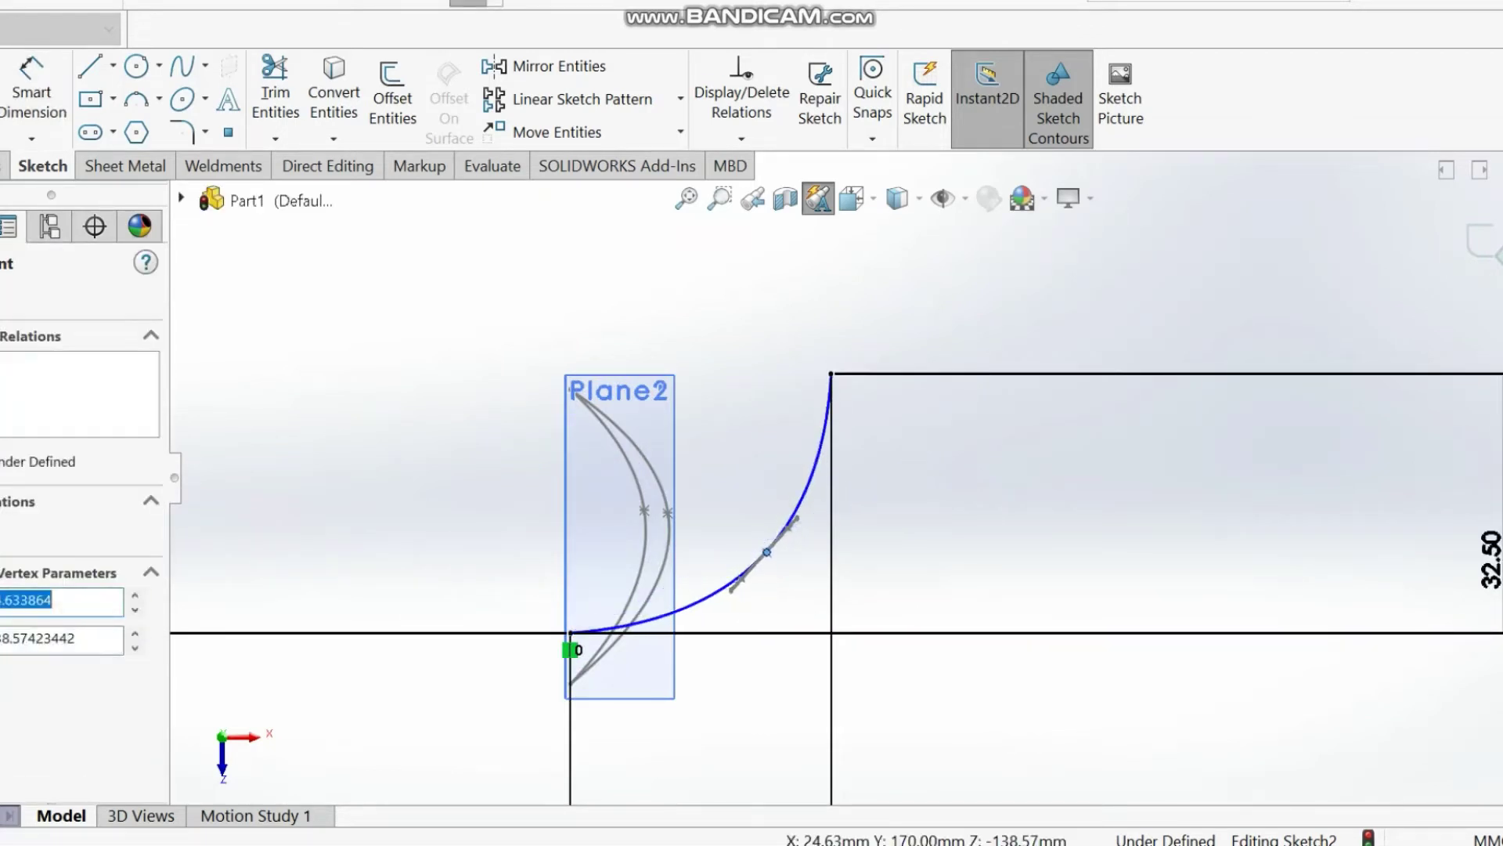
- Draw a second three-point spline between the first spline's endpoints, bowed further down and right to close the crescent
{"action": "key", "text": "Escape"}
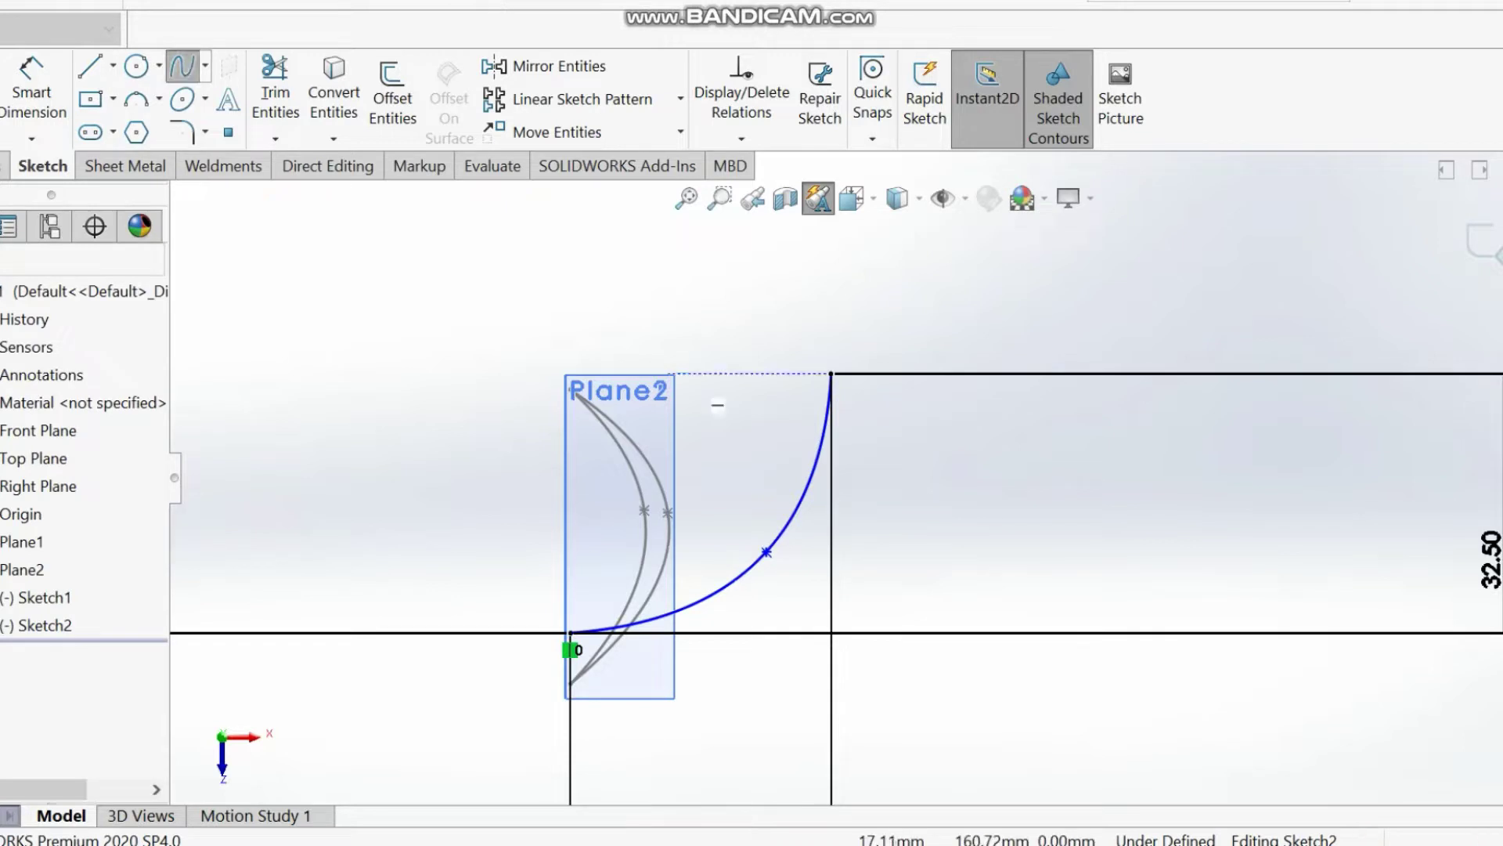
{"action": "left_click", "coordinate": [832, 374]}
{"action": "left_click", "coordinate": [832, 562]}
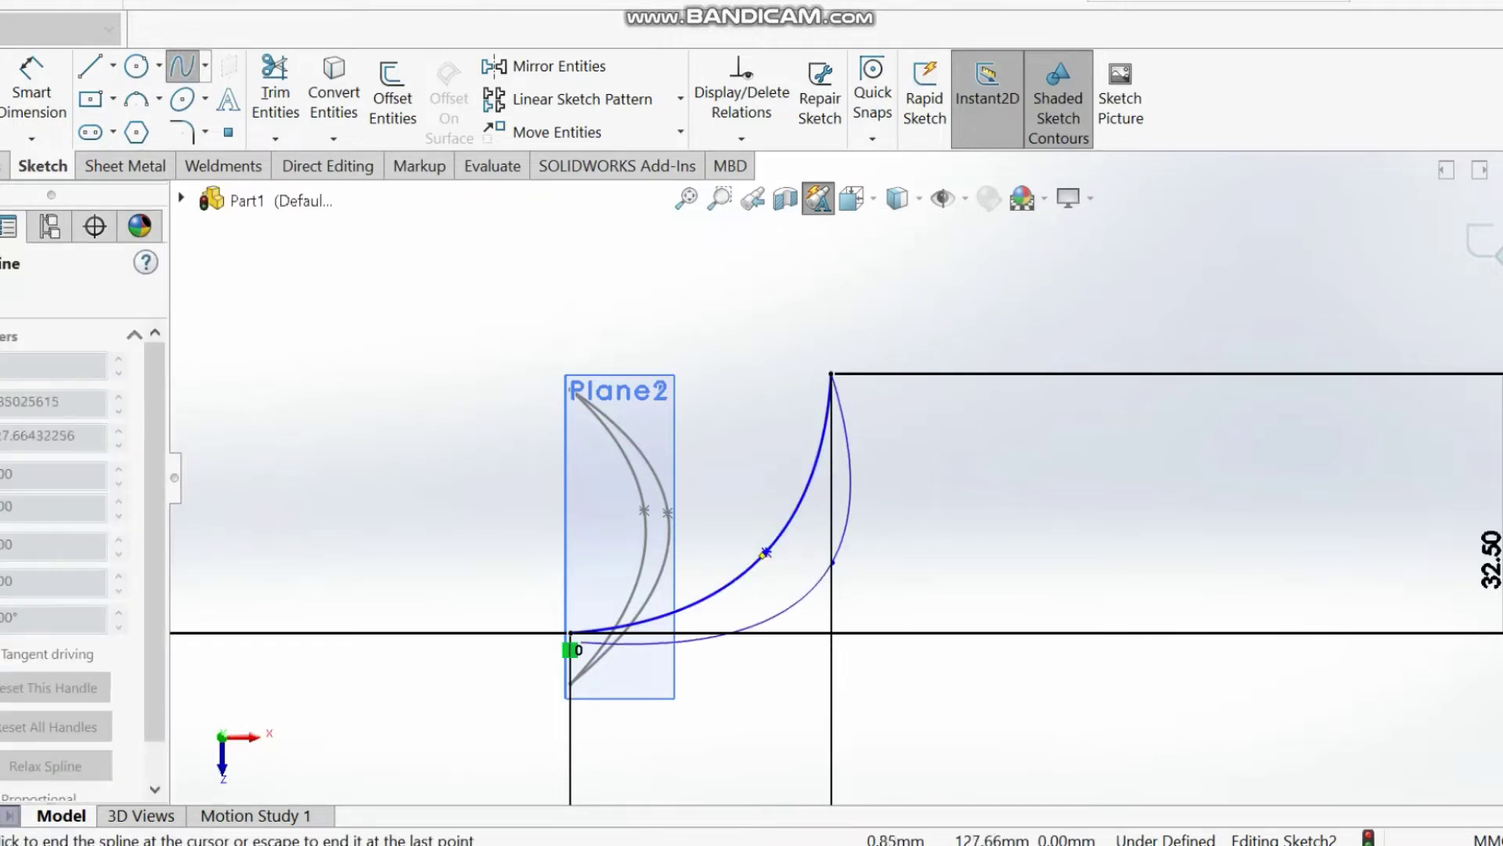
{"action": "double_click", "coordinate": [570, 632]}
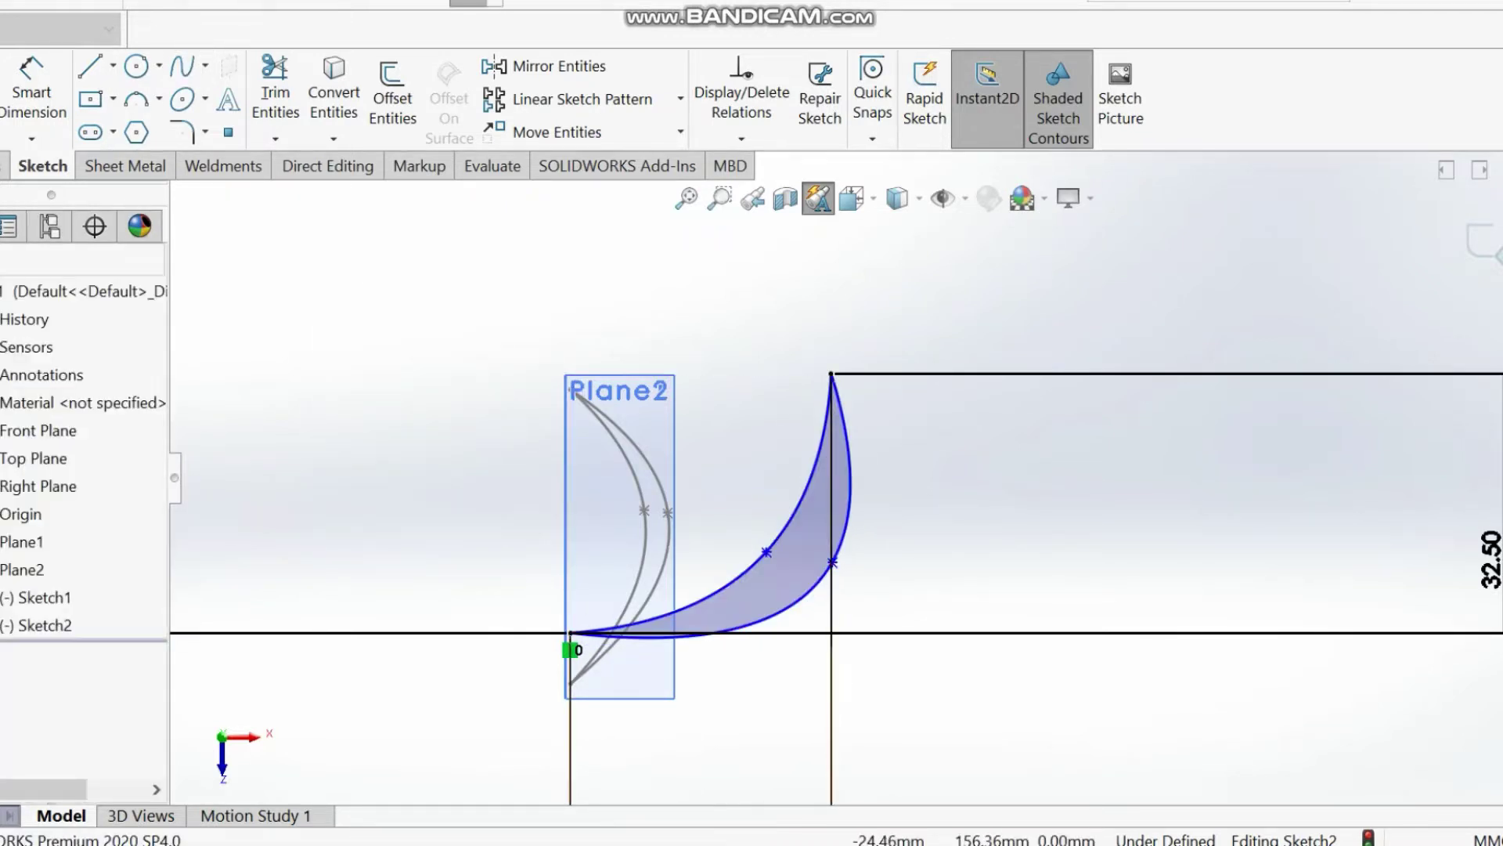
- Dimension the horizontal distance between the two splines' middle points as 3 mm and exit the sketch
{"action": "left_click", "coordinate": [31, 91]}
{"action": "left_click", "coordinate": [832, 562]}
{"action": "left_click", "coordinate": [766, 552]}
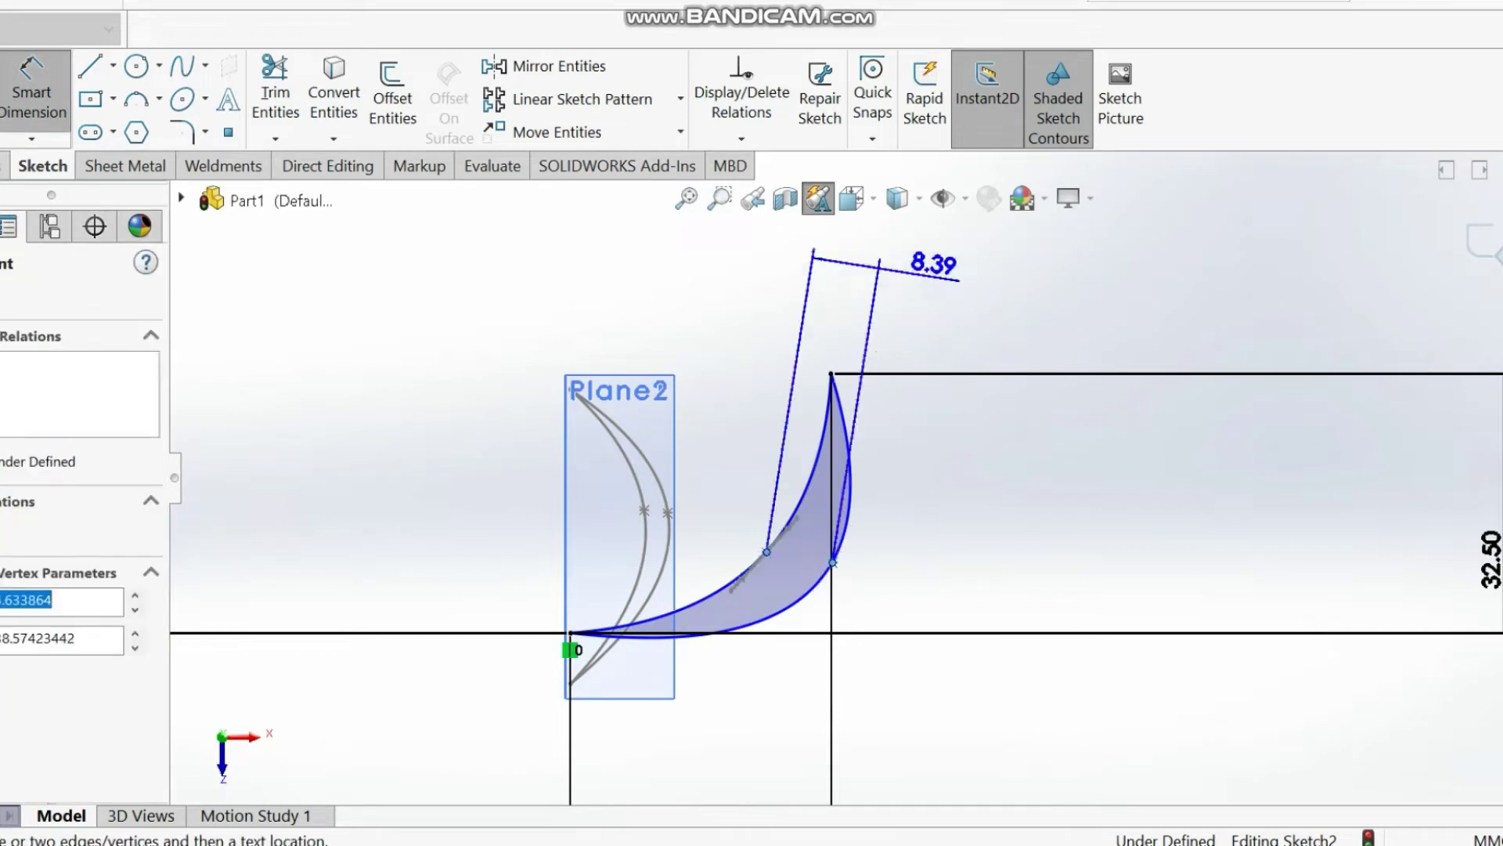
{"action": "left_click", "coordinate": [815, 265]}
{"action": "type", "text": "8"}
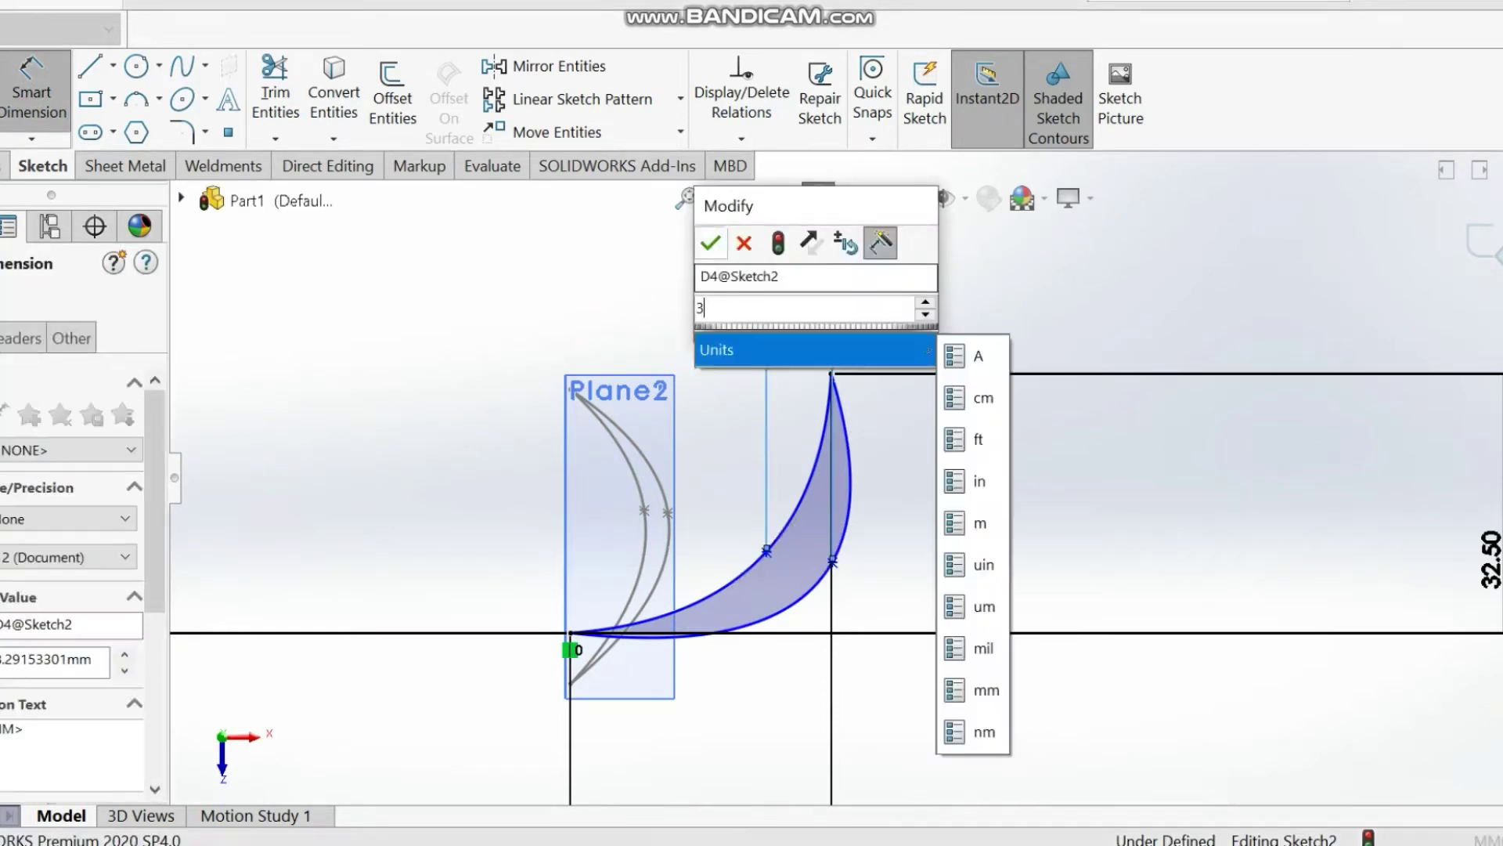
{"action": "key", "text": "Return"}
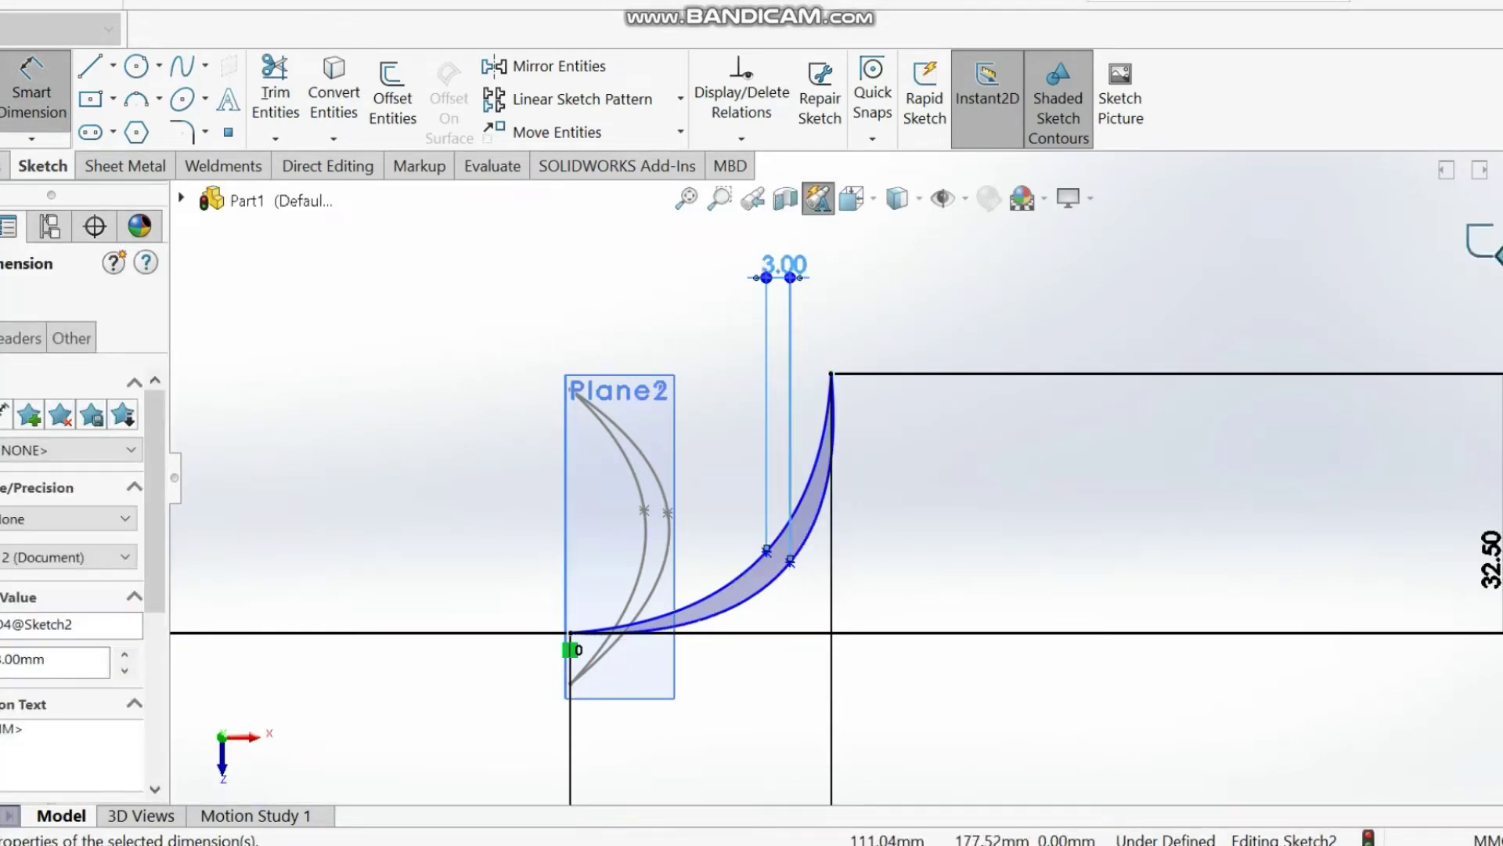
{"action": "left_click", "coordinate": [1482, 241]}
- Examine the finished crescent profiles on Plane1 and Plane2 up close and at an angle
{"action": "scroll", "coordinate": [649, 590], "scroll_direction": "down", "scroll_amount": 2}
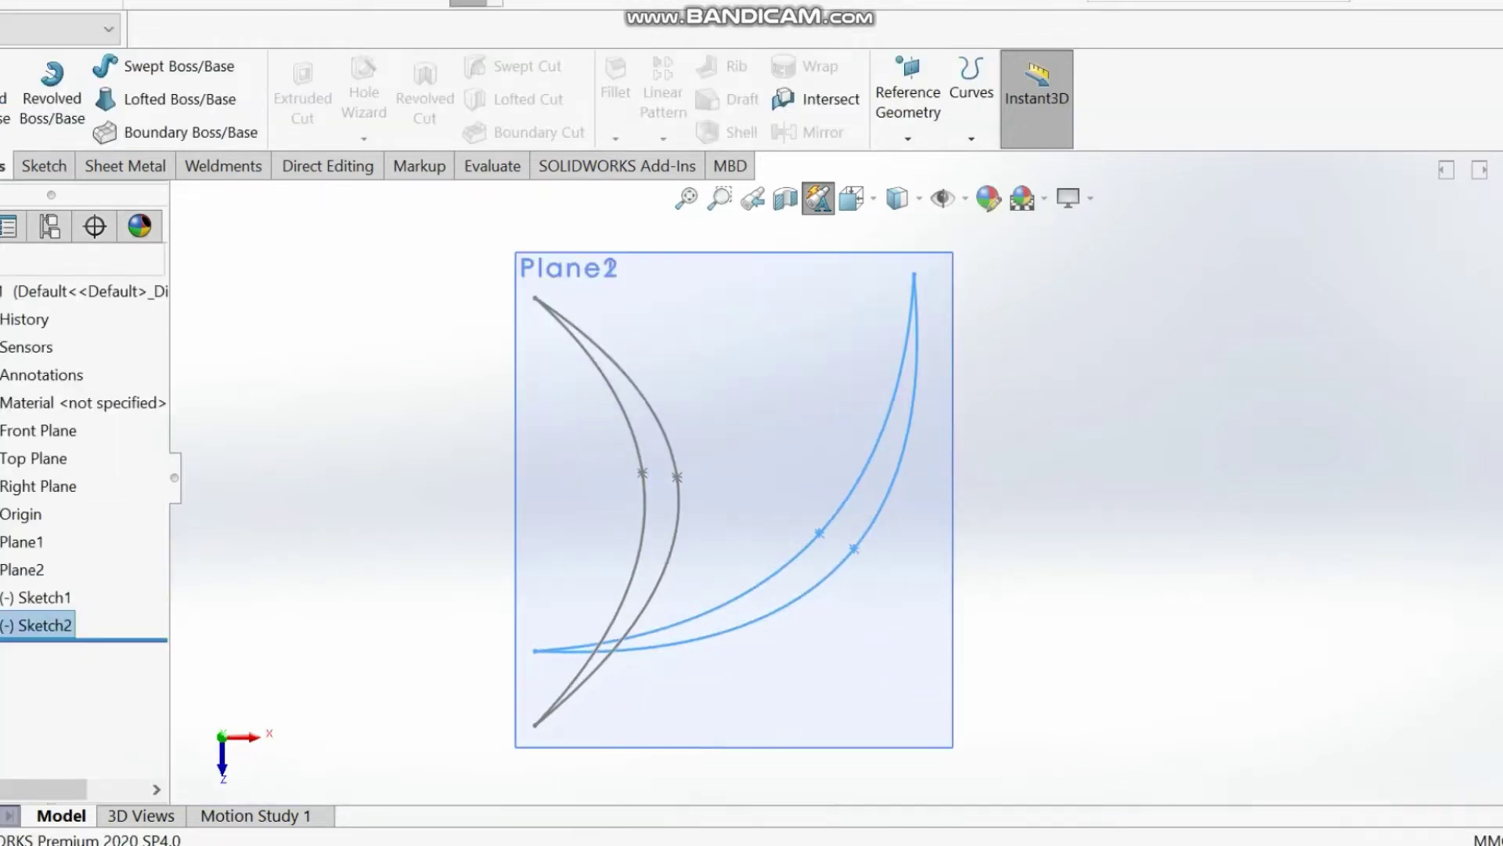
{"action": "scroll", "coordinate": [649, 590], "scroll_direction": "up", "scroll_amount": 1}
{"action": "middle_click_drag", "start_coordinate": [783, 666], "coordinate": [724, 509]}
{"action": "scroll", "coordinate": [775, 742], "scroll_direction": "down", "scroll_amount": 5}
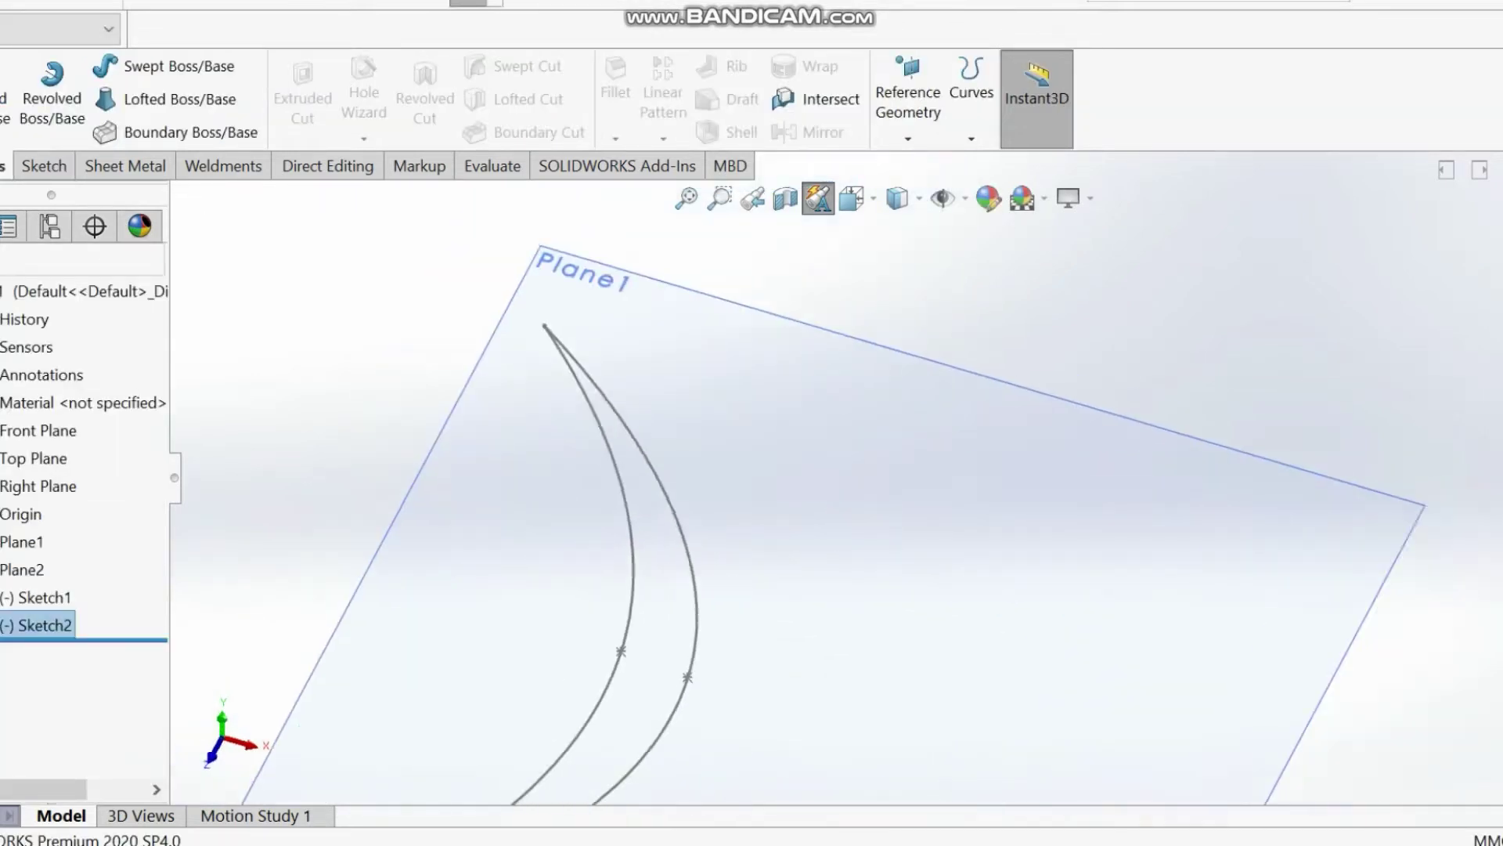
{"action": "scroll", "coordinate": [502, 768], "scroll_direction": "down", "scroll_amount": 1}
{"action": "scroll", "coordinate": [704, 469], "scroll_direction": "up", "scroll_amount": 1}
{"action": "scroll", "coordinate": [720, 438], "scroll_direction": "down", "scroll_amount": 3}
{"action": "key", "text": "f"}
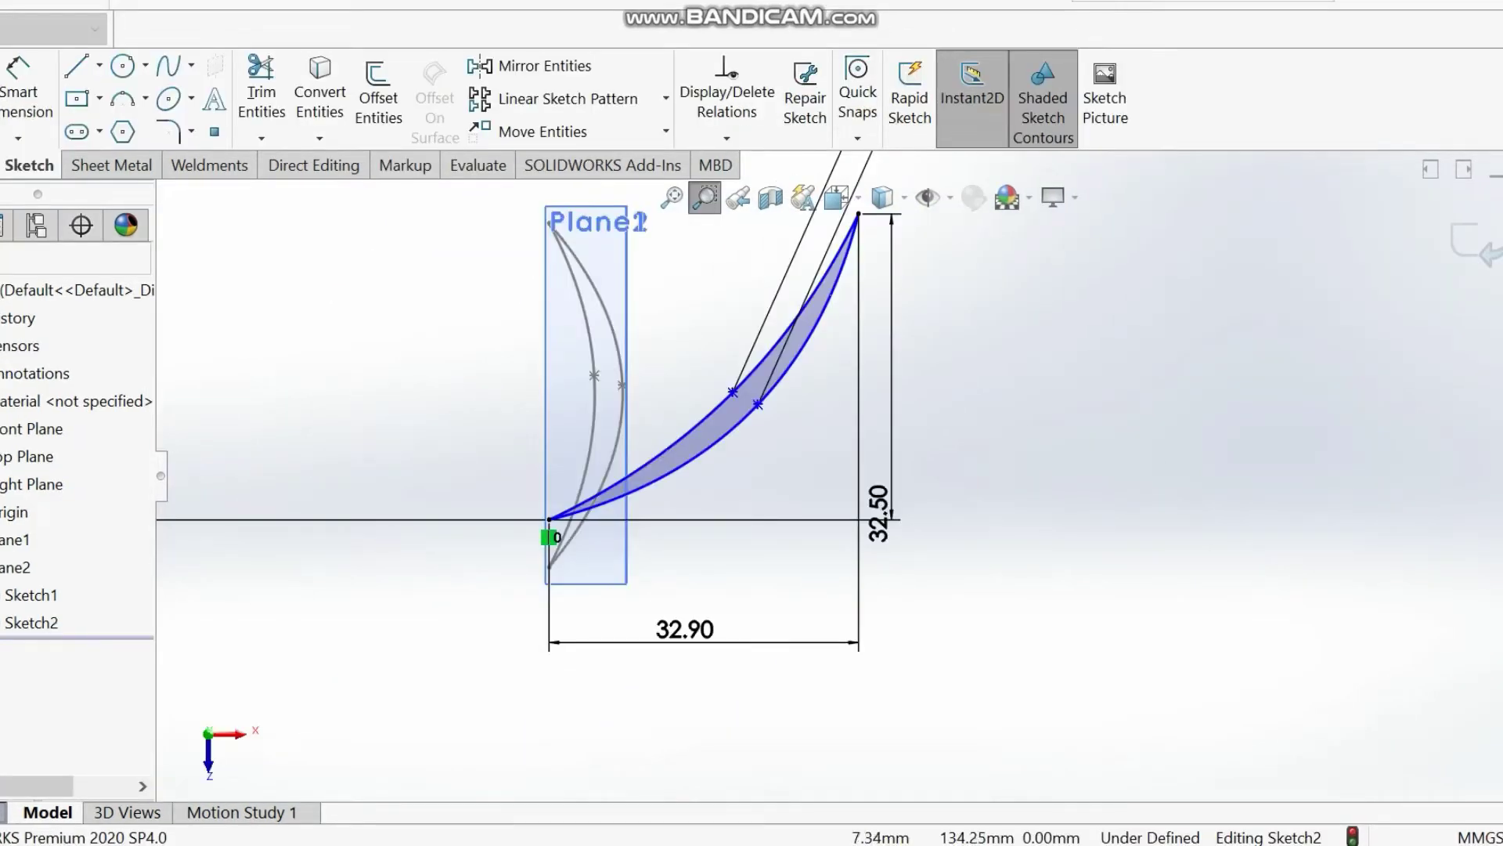
- Review the shape and dimensions of the crescent profile in the Plane2 sketch
{"action": "scroll", "coordinate": [457, 372], "scroll_direction": "down", "scroll_amount": 3}
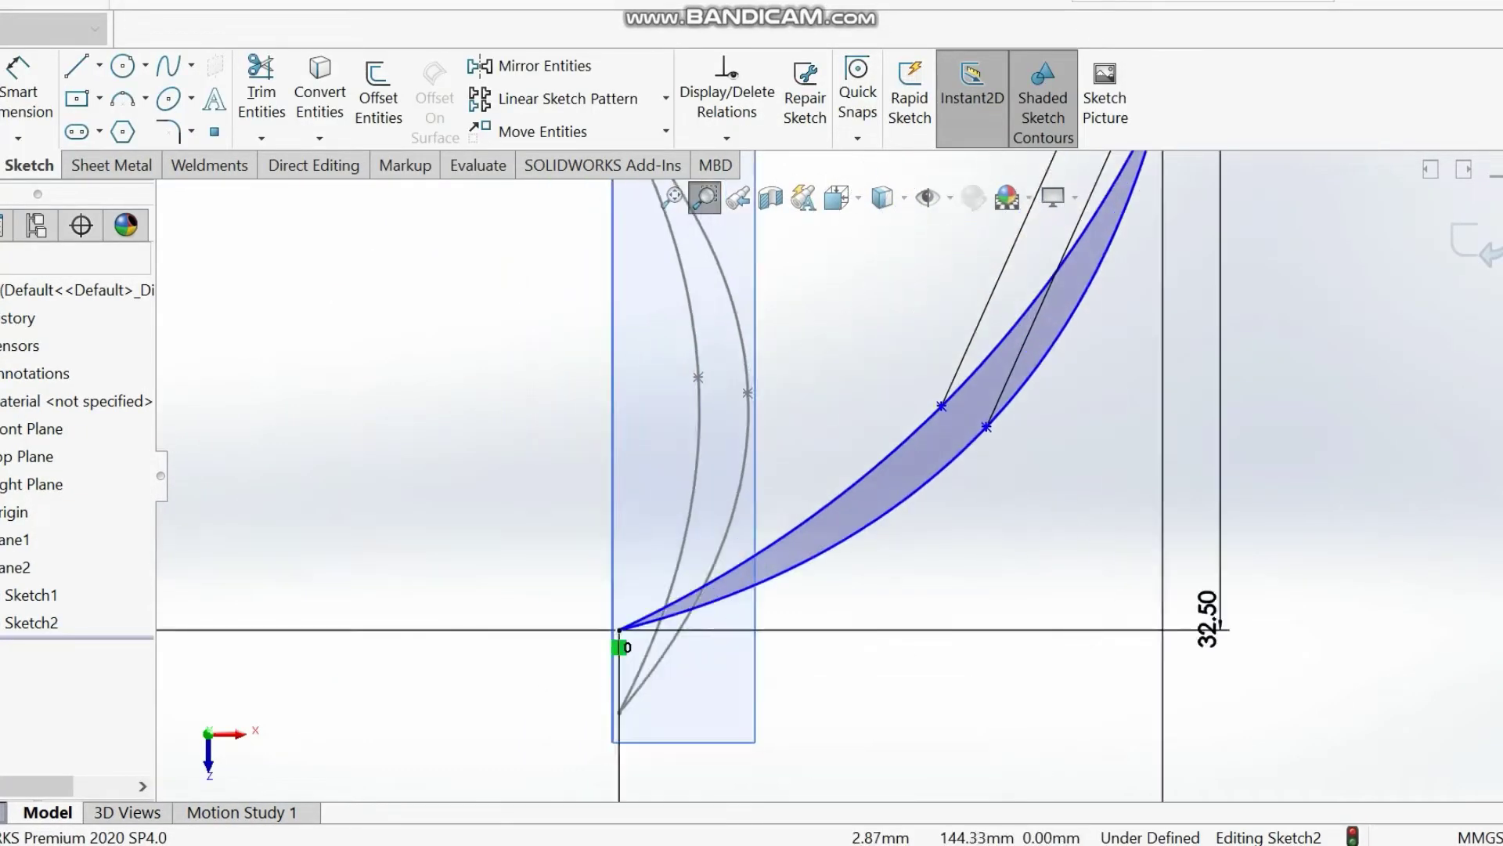
{"action": "left_click", "coordinate": [671, 197]}
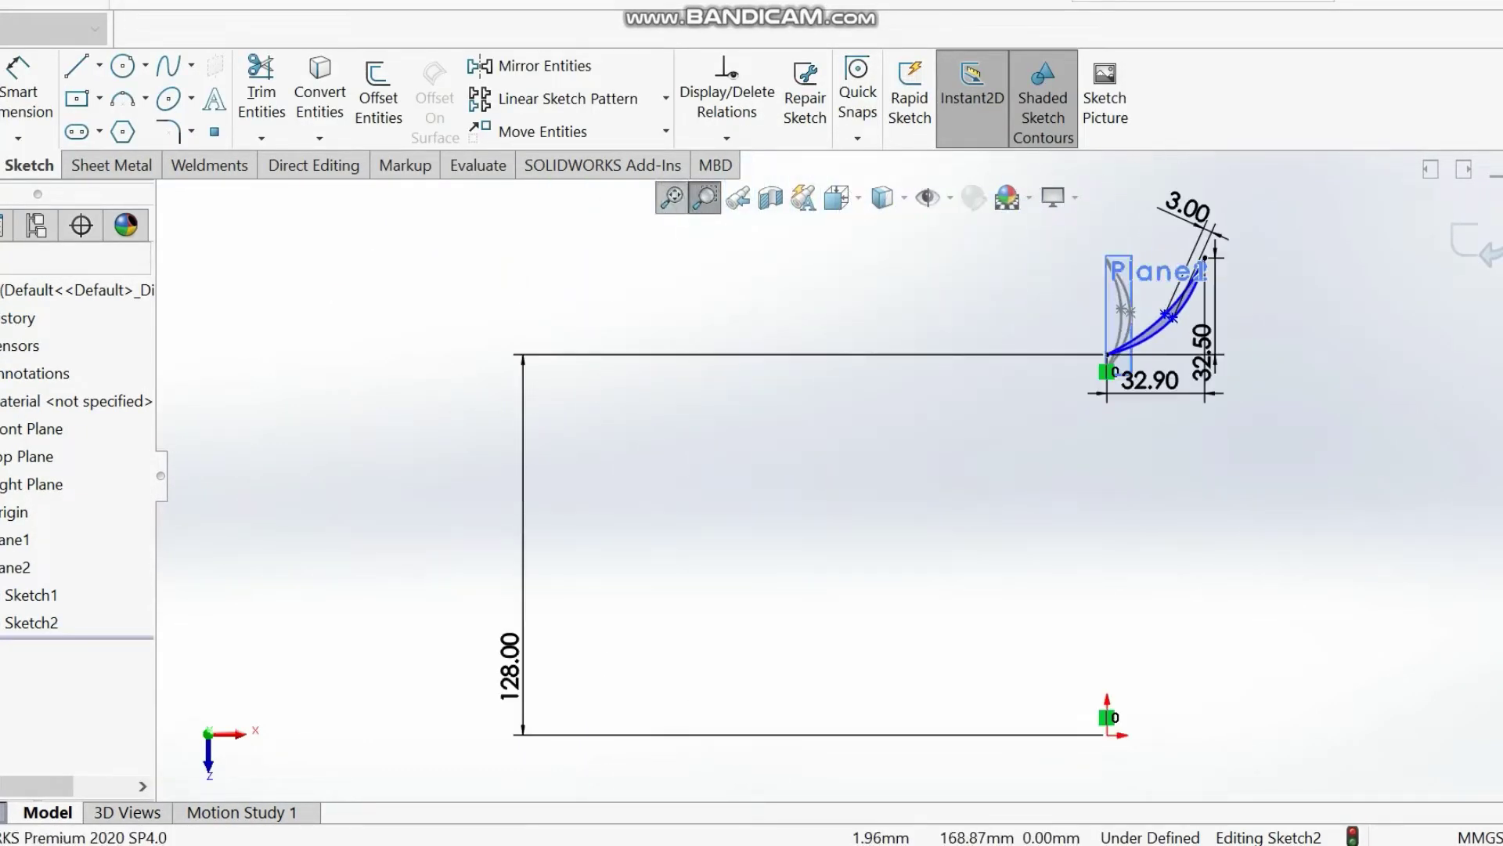
{"action": "scroll", "coordinate": [552, 592], "scroll_direction": "up", "scroll_amount": 1}
{"action": "scroll", "coordinate": [869, 488], "scroll_direction": "up", "scroll_amount": 1}
{"action": "scroll", "coordinate": [900, 400], "scroll_direction": "down", "scroll_amount": 3}
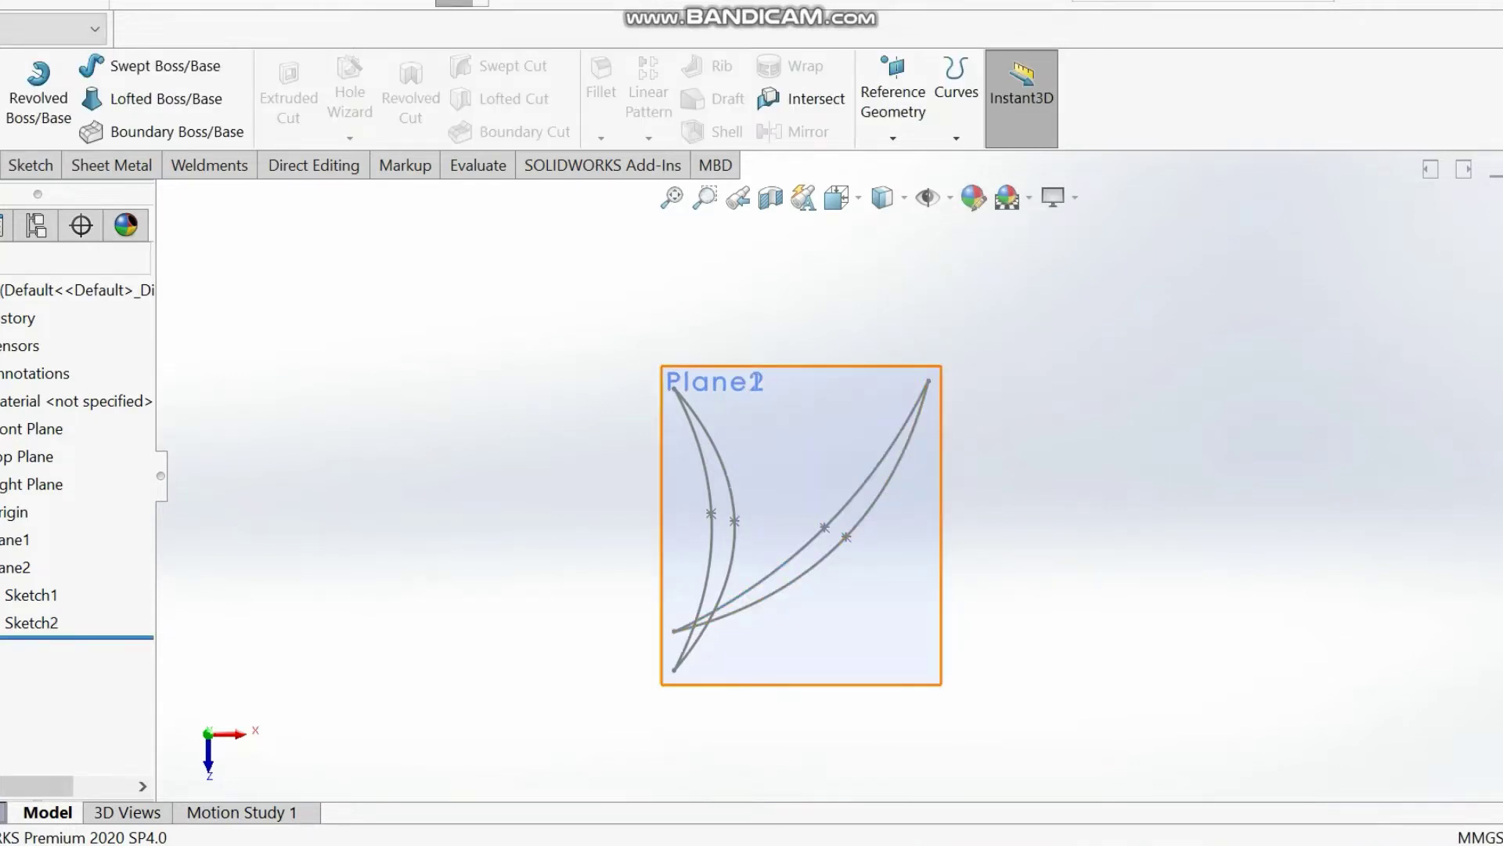
- Inspect how the two crescent profiles sit above each other on Plane1 and Plane2 from several angles
{"action": "right_click", "coordinate": [780, 430]}
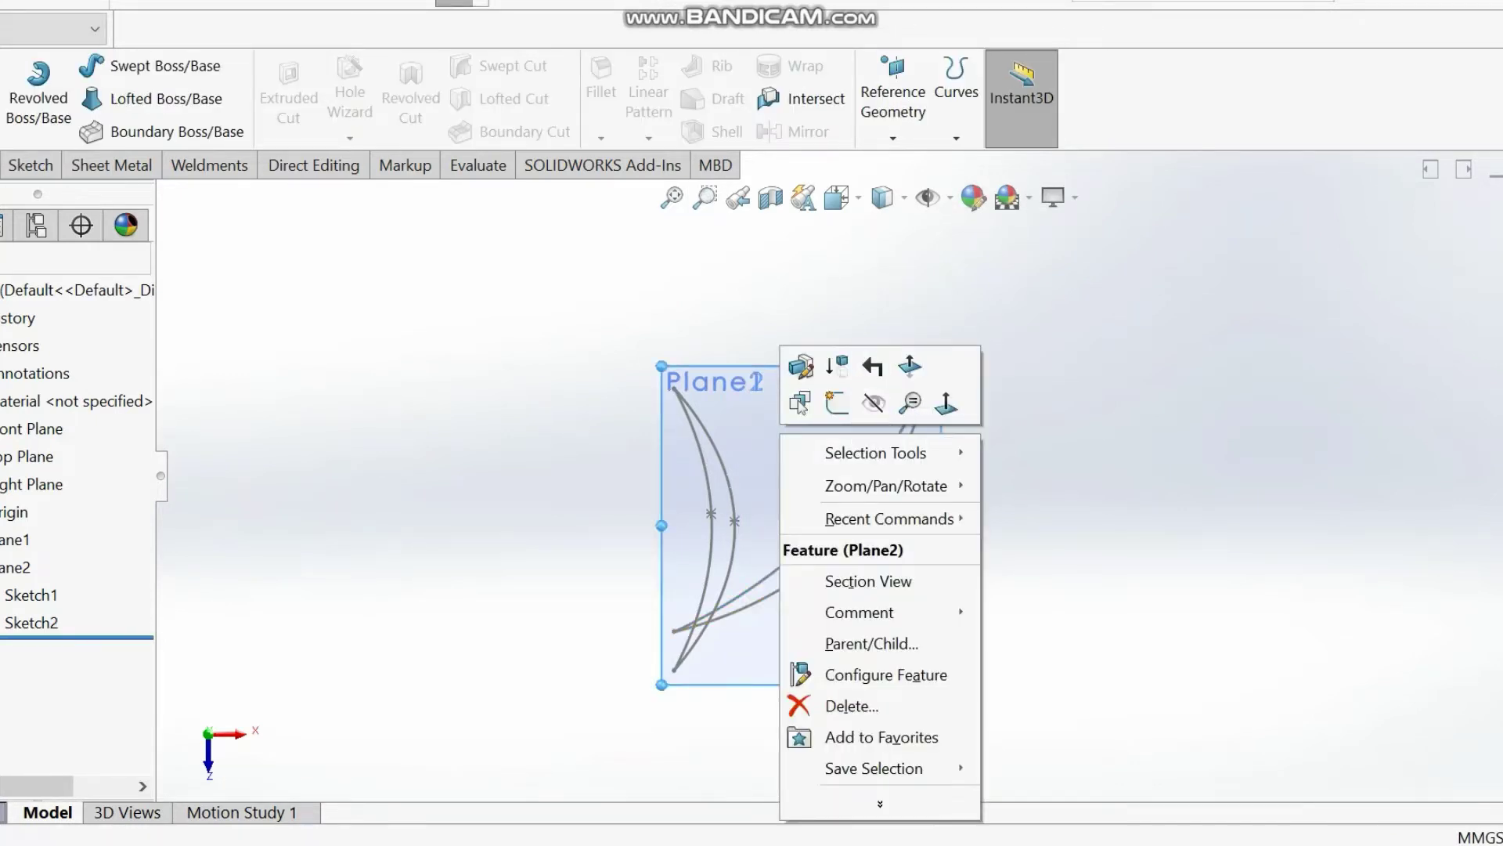
{"action": "key", "text": "Escape"}
{"action": "middle_click_drag", "start_coordinate": [783, 469], "coordinate": [900, 376]}
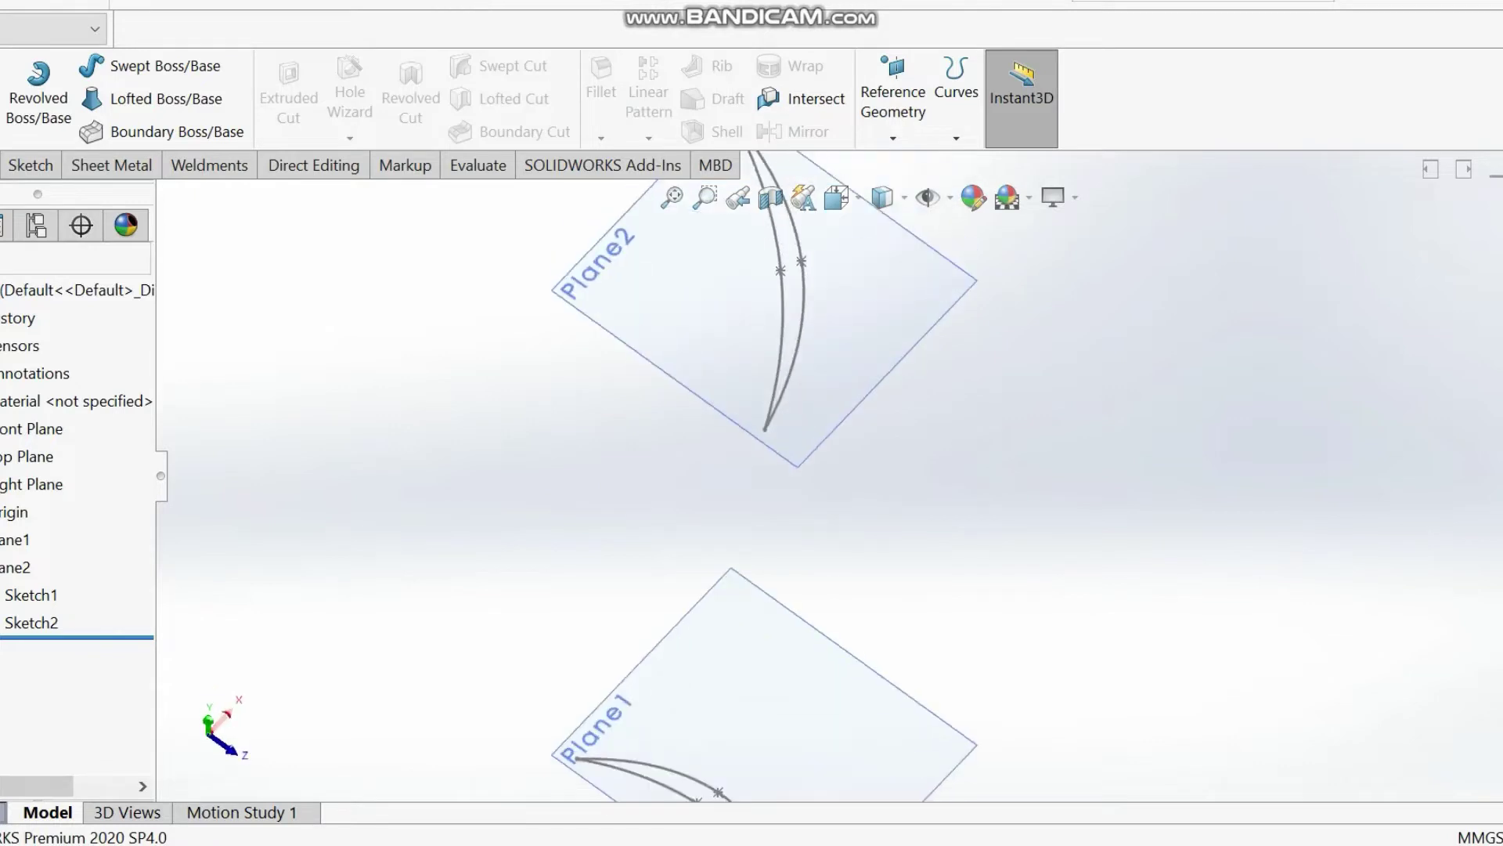
{"action": "middle_click_drag", "start_coordinate": [818, 445], "coordinate": [819, 457]}
{"action": "scroll", "coordinate": [819, 456], "scroll_direction": "down", "scroll_amount": 2}
{"action": "scroll", "coordinate": [819, 469], "scroll_direction": "up", "scroll_amount": 2}
{"action": "scroll", "coordinate": [802, 560], "scroll_direction": "down", "scroll_amount": 6}
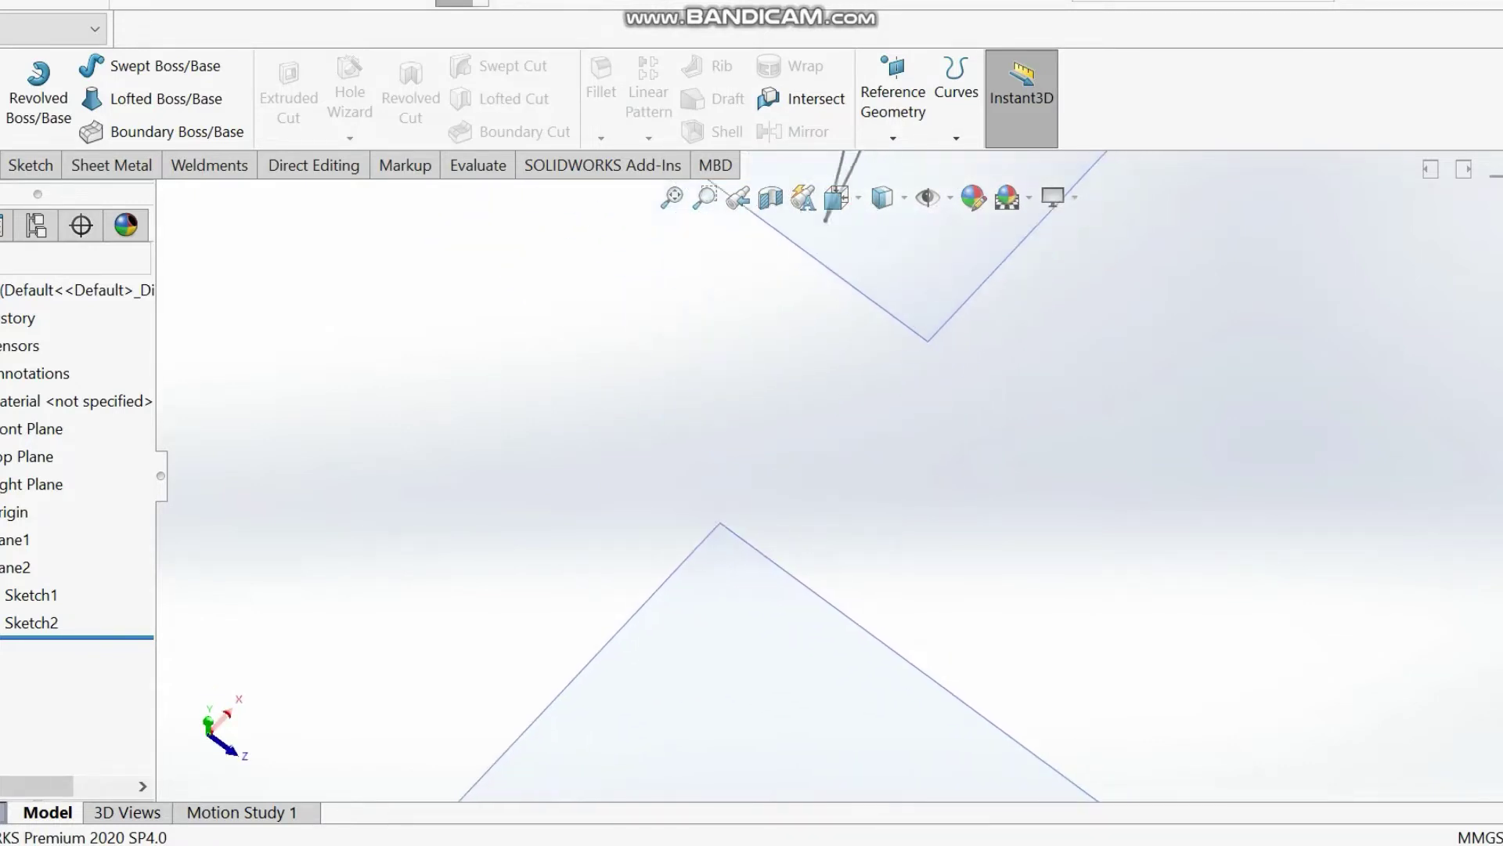
{"action": "scroll", "coordinate": [873, 496], "scroll_direction": "up", "scroll_amount": 6}
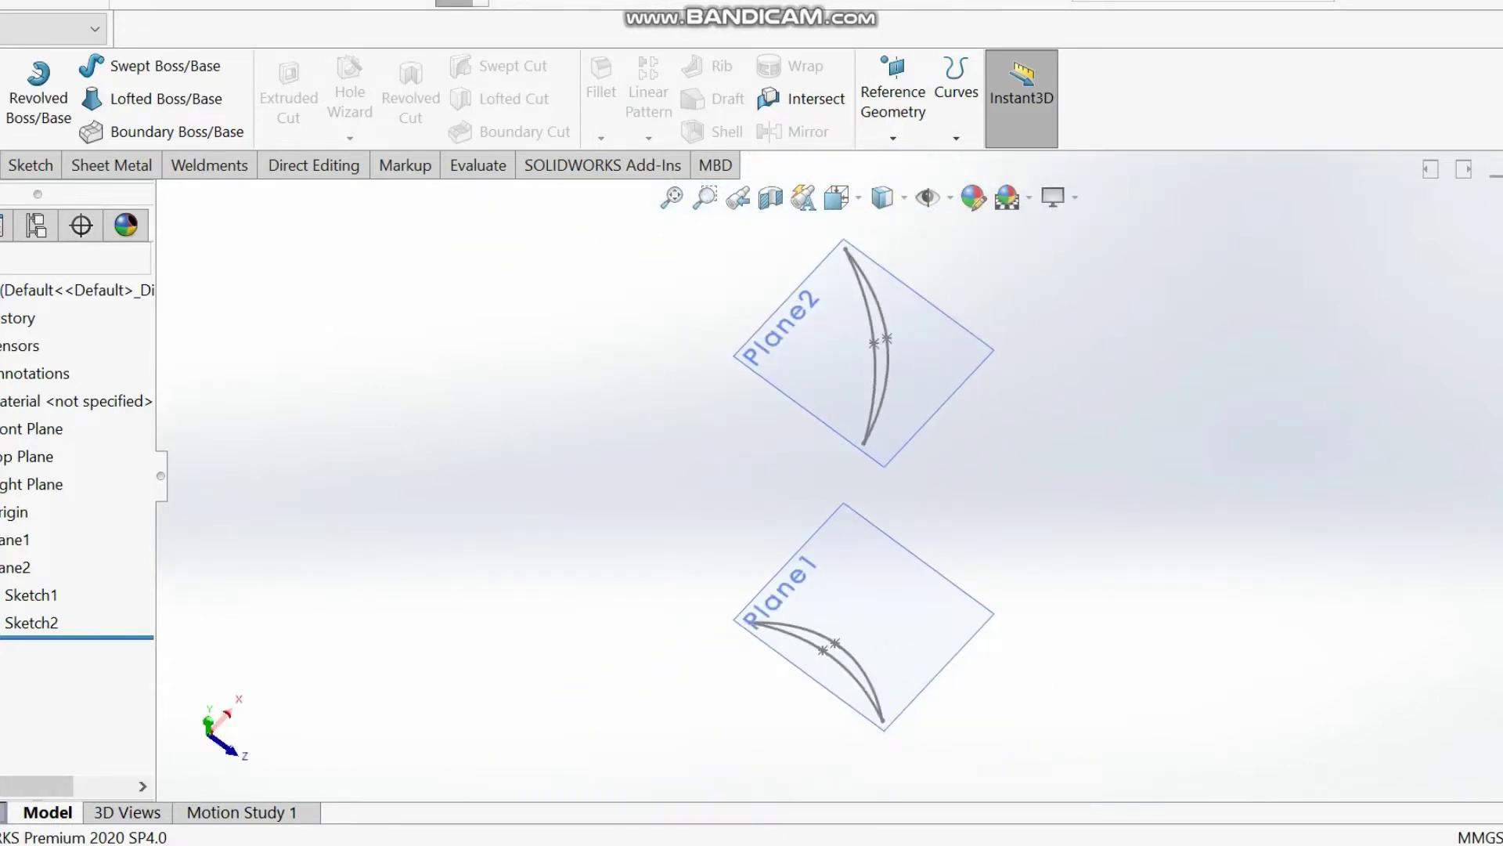
{"action": "middle_click_drag", "start_coordinate": [874, 497], "coordinate": [804, 497]}
{"action": "scroll", "coordinate": [956, 352], "scroll_direction": "down", "scroll_amount": 2}
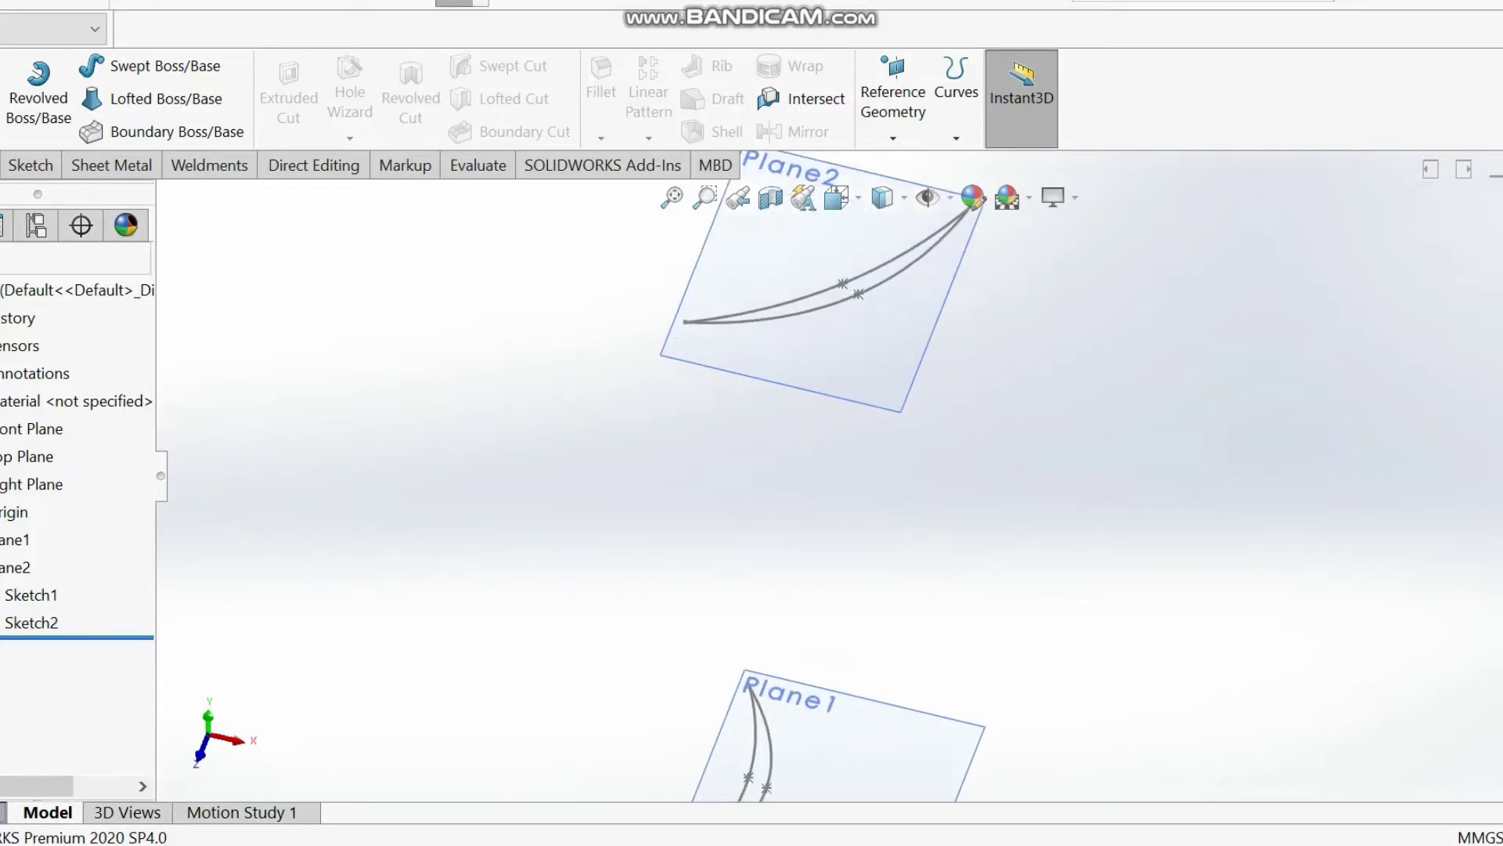
{"action": "scroll", "coordinate": [811, 391], "scroll_direction": "down", "scroll_amount": 2}
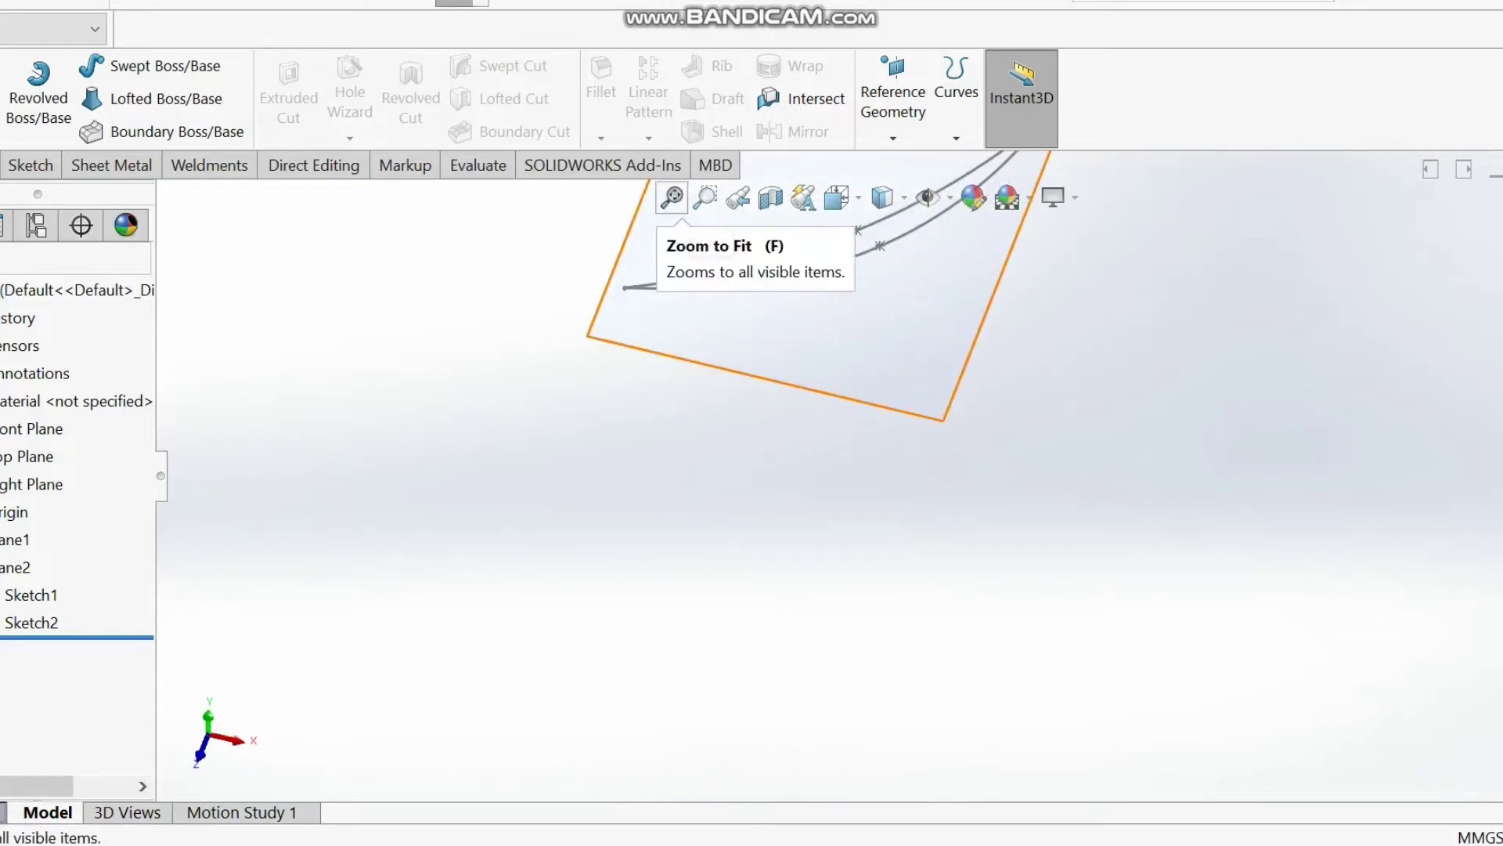
{"action": "left_click", "coordinate": [672, 197]}
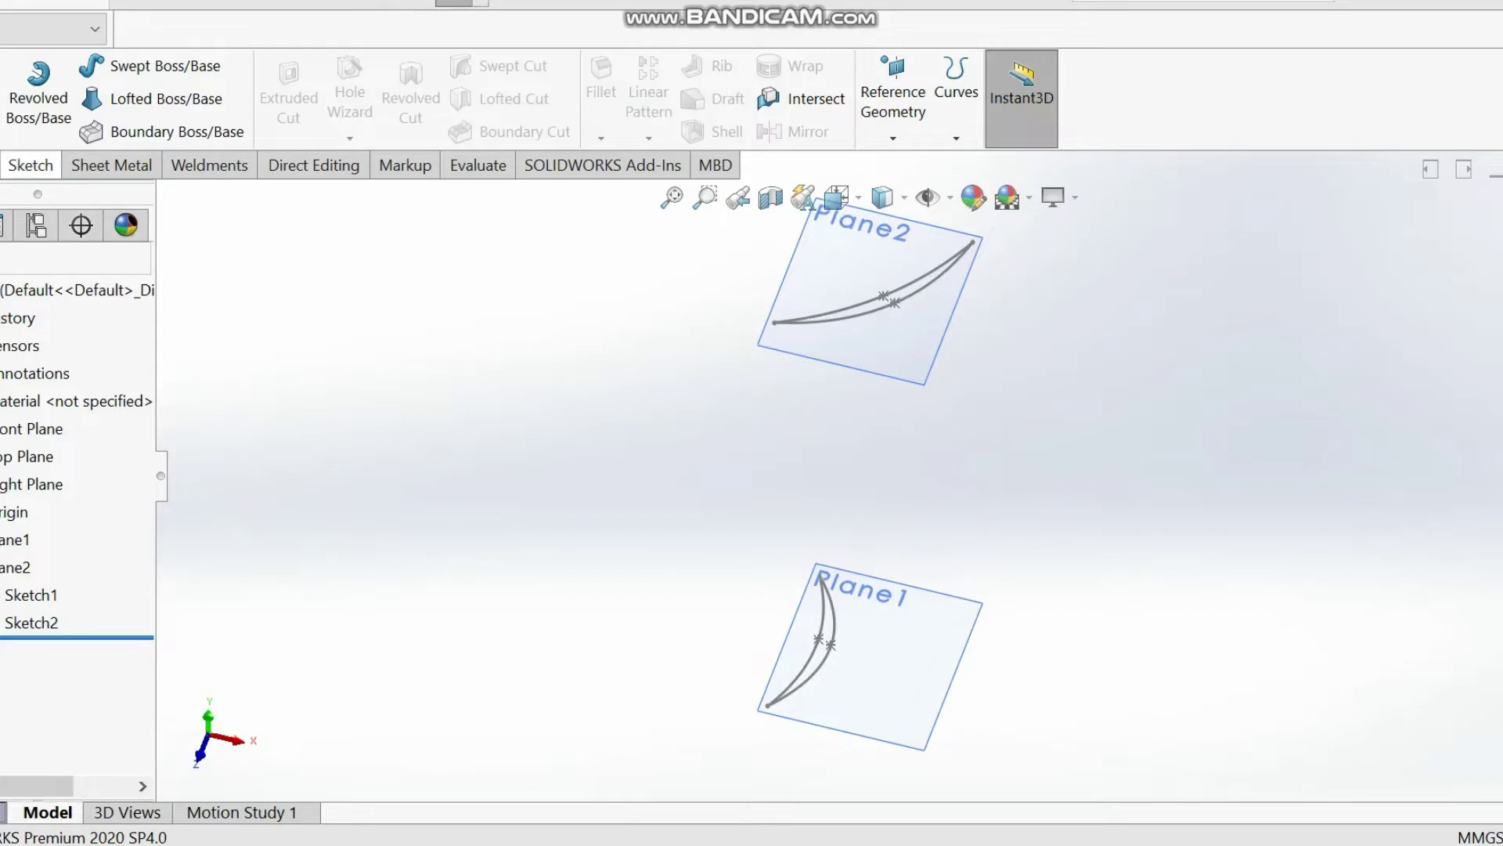
- Start a 3D sketch and draw a two-point spline joining the near endpoints of the Plane2 and Plane1 crescents
{"action": "left_click", "coordinate": [30, 166]}
{"action": "left_click", "coordinate": [1, 138]}
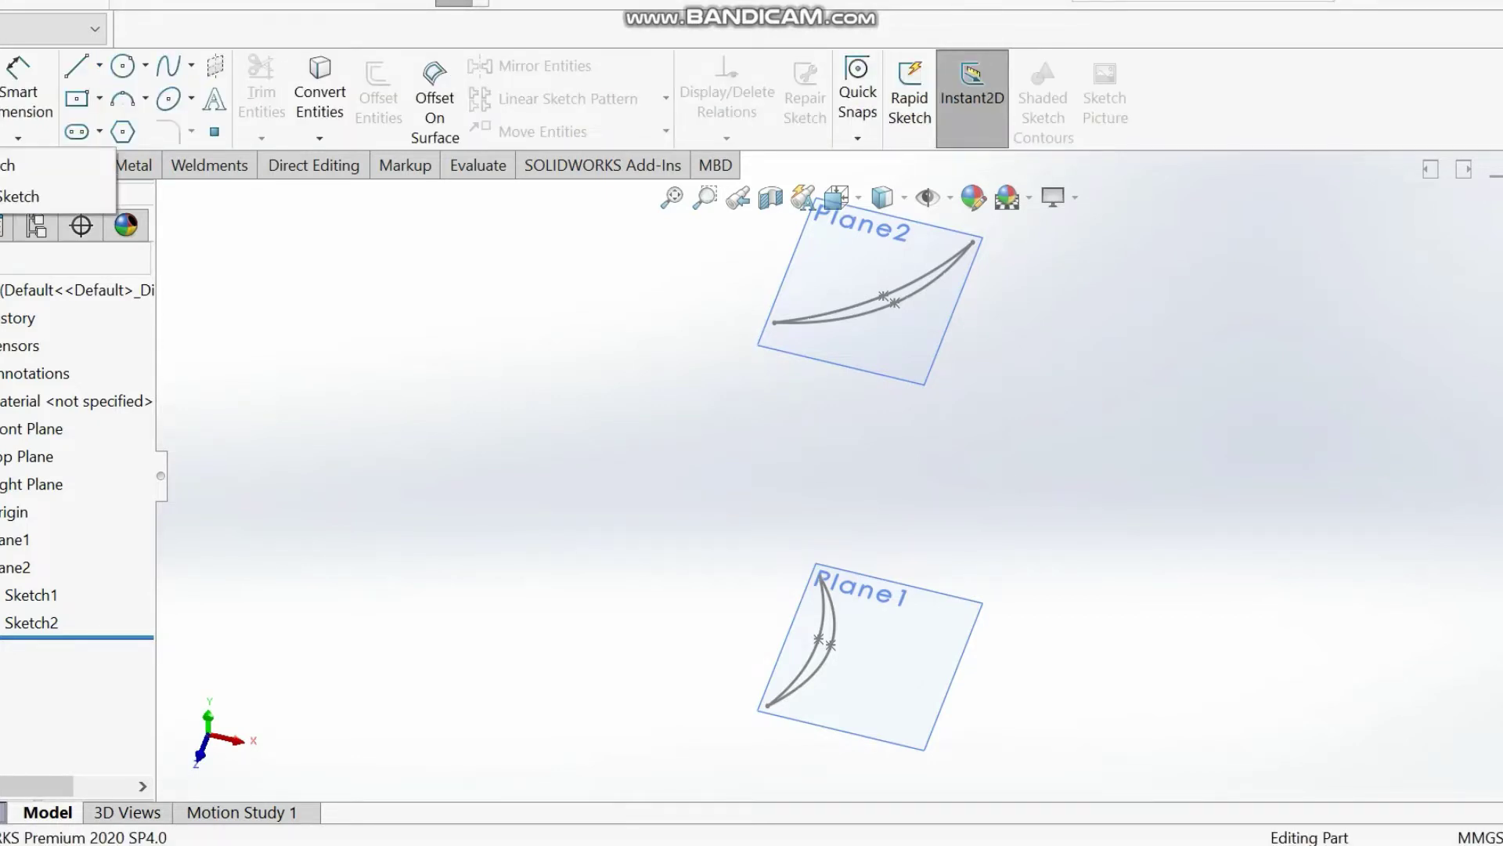
{"action": "left_click", "coordinate": [8, 196]}
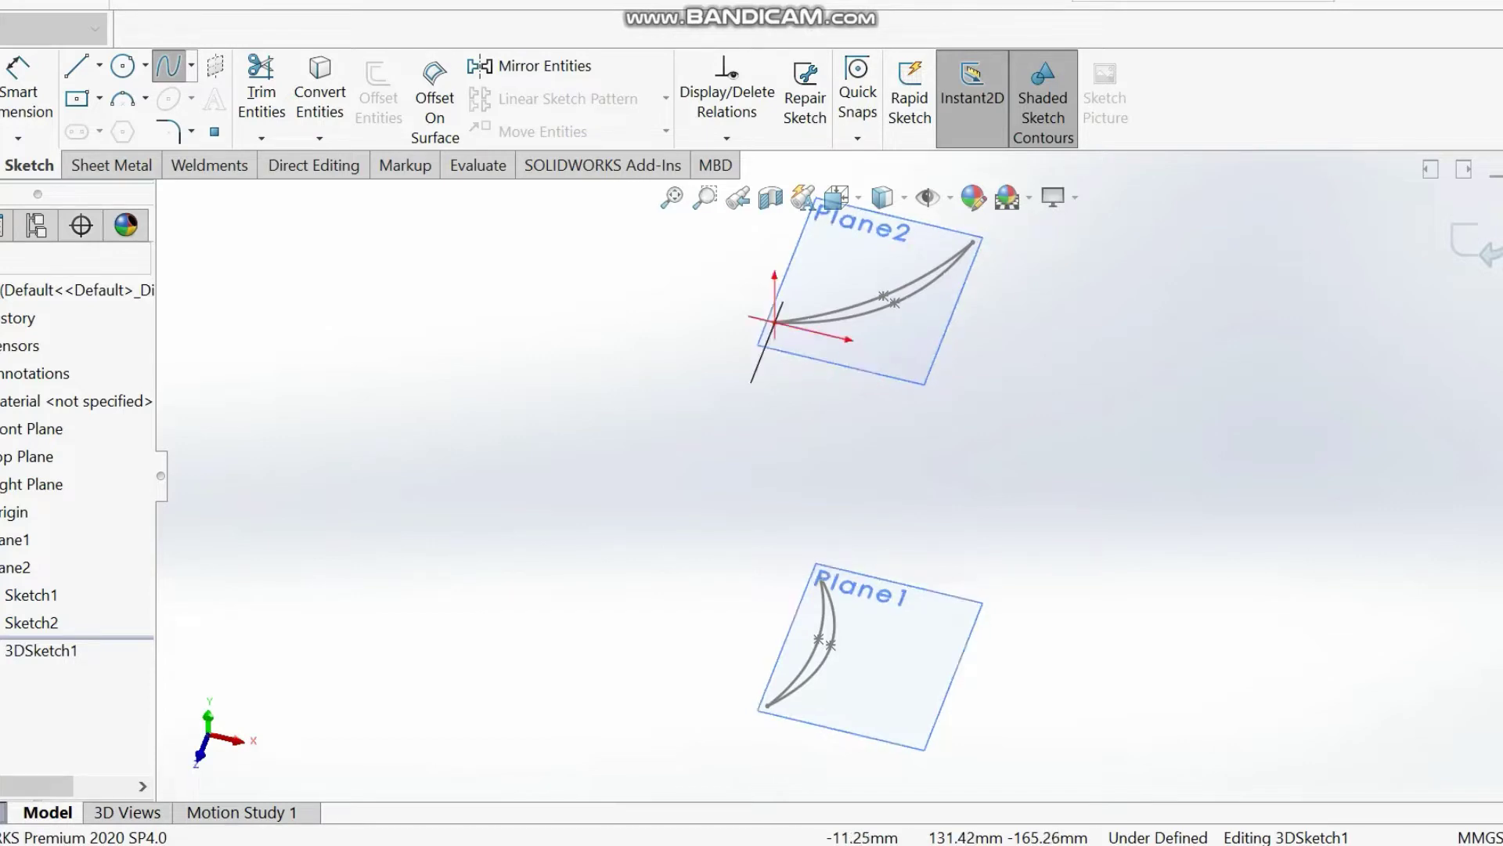
{"action": "left_click", "coordinate": [774, 322]}
{"action": "left_click", "coordinate": [768, 705]}
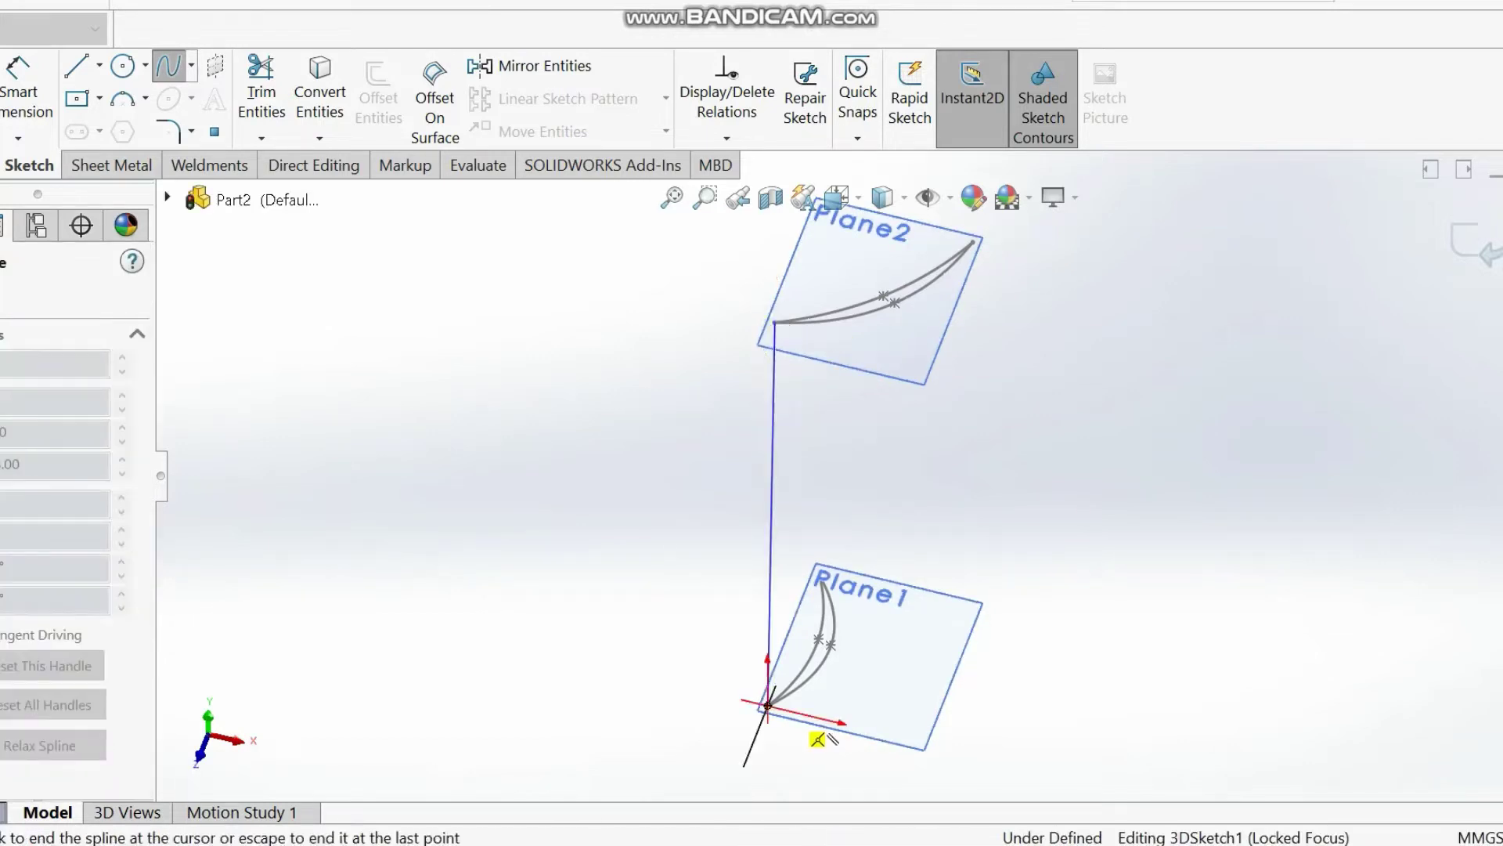
{"action": "right_click", "coordinate": [981, 383]}
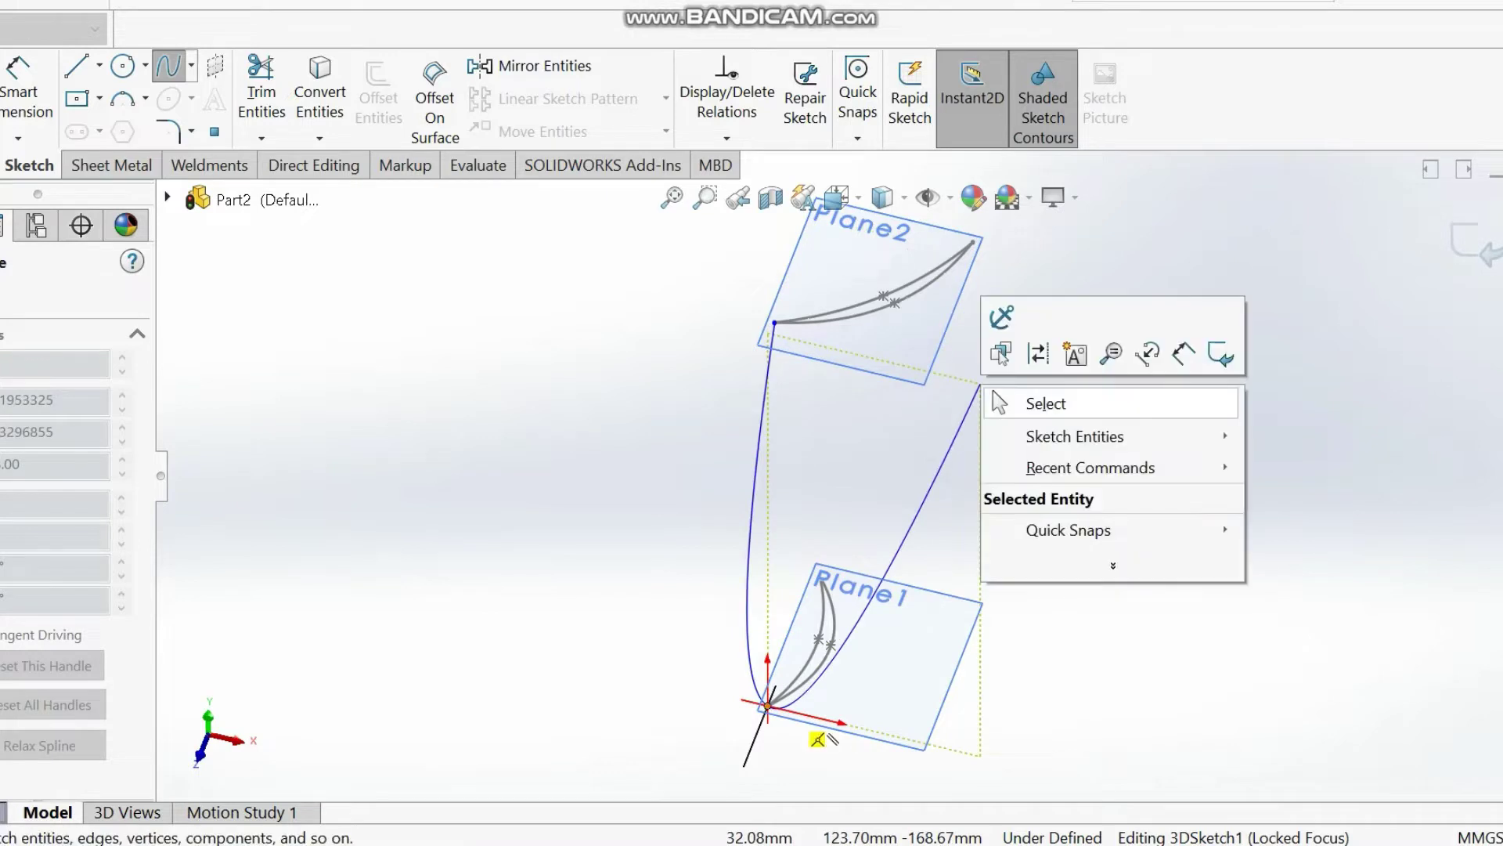
{"action": "left_click", "coordinate": [1045, 403]}
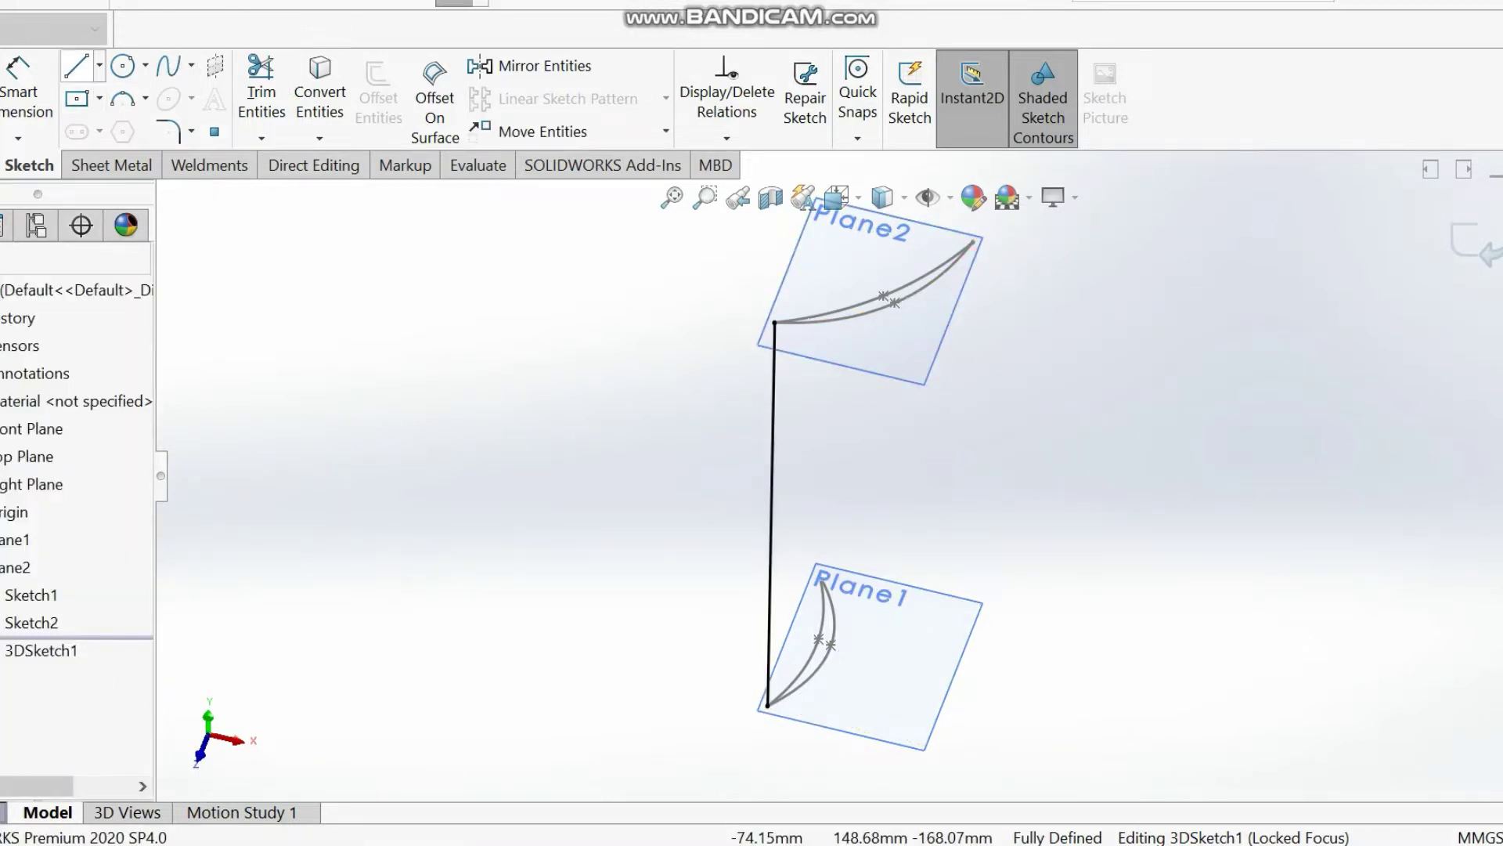
- Draw a line joining the far endpoints of the Plane2 and Plane1 crescents
{"action": "key", "text": "l"}
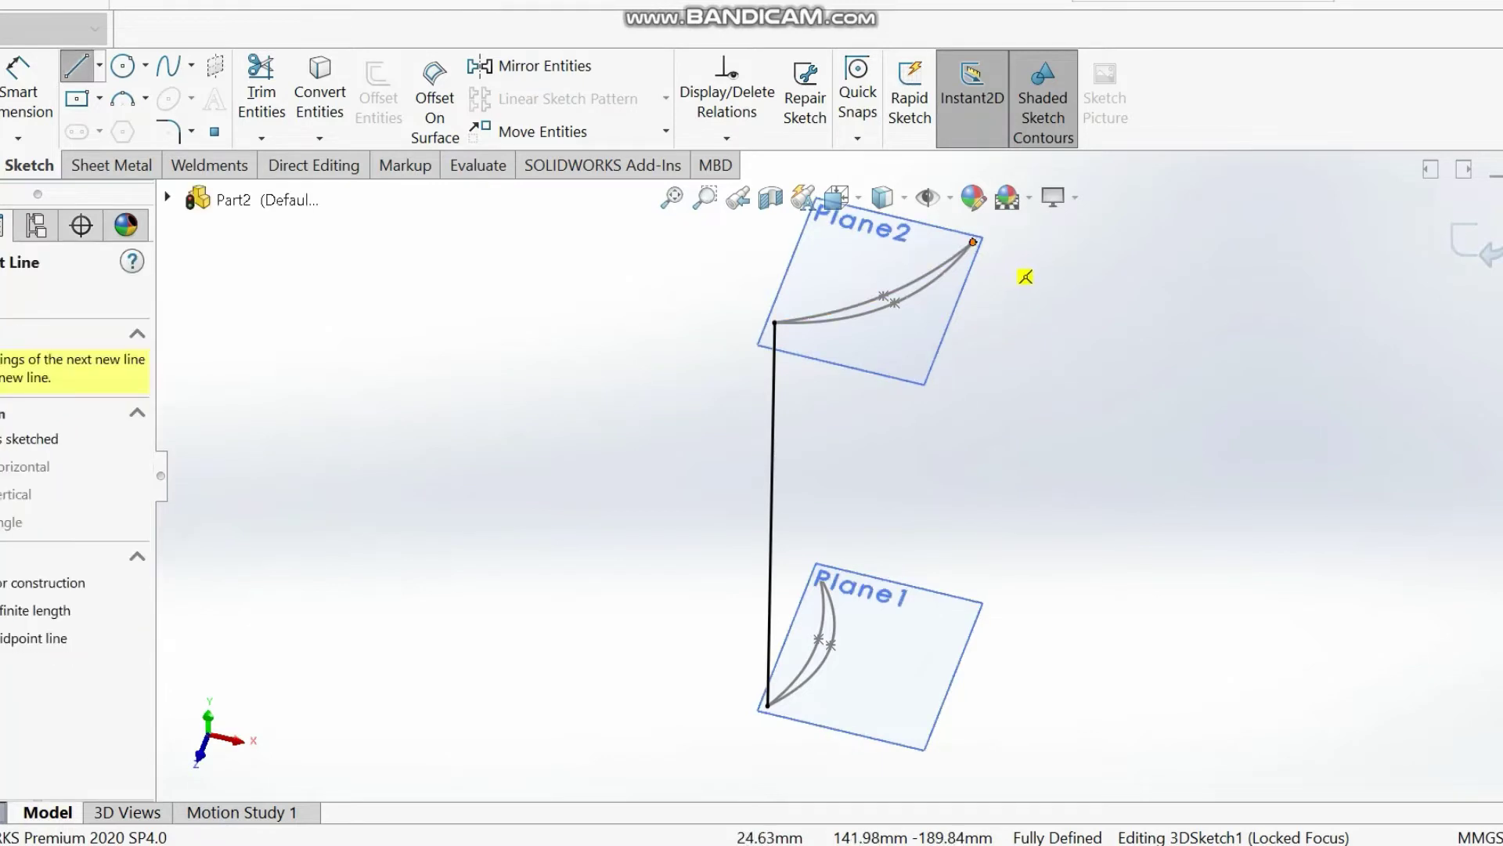
{"action": "left_click", "coordinate": [973, 242]}
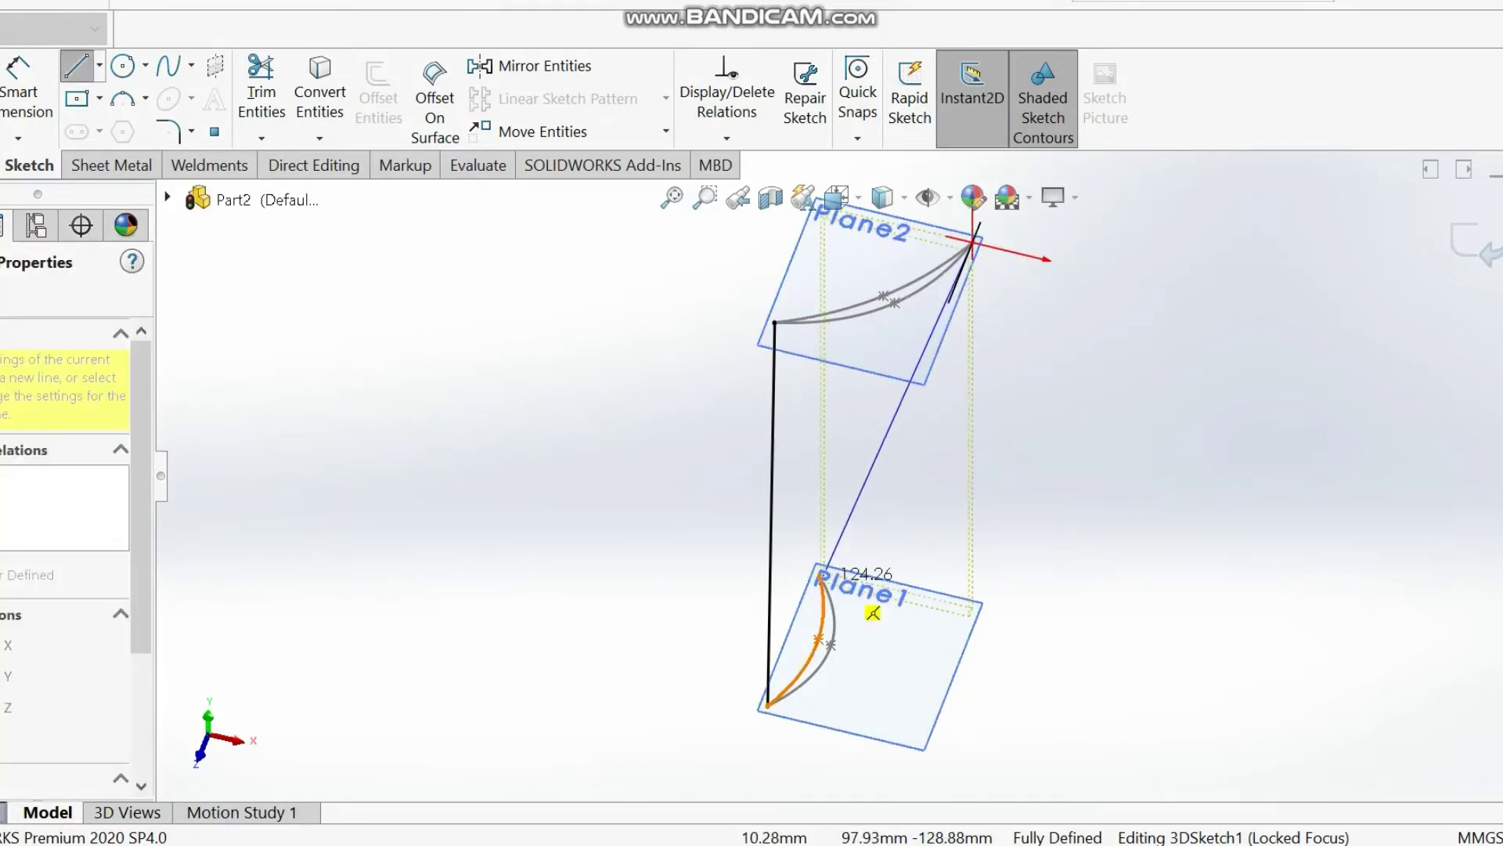
{"action": "scroll", "coordinate": [820, 578], "scroll_direction": "down", "scroll_amount": 5}
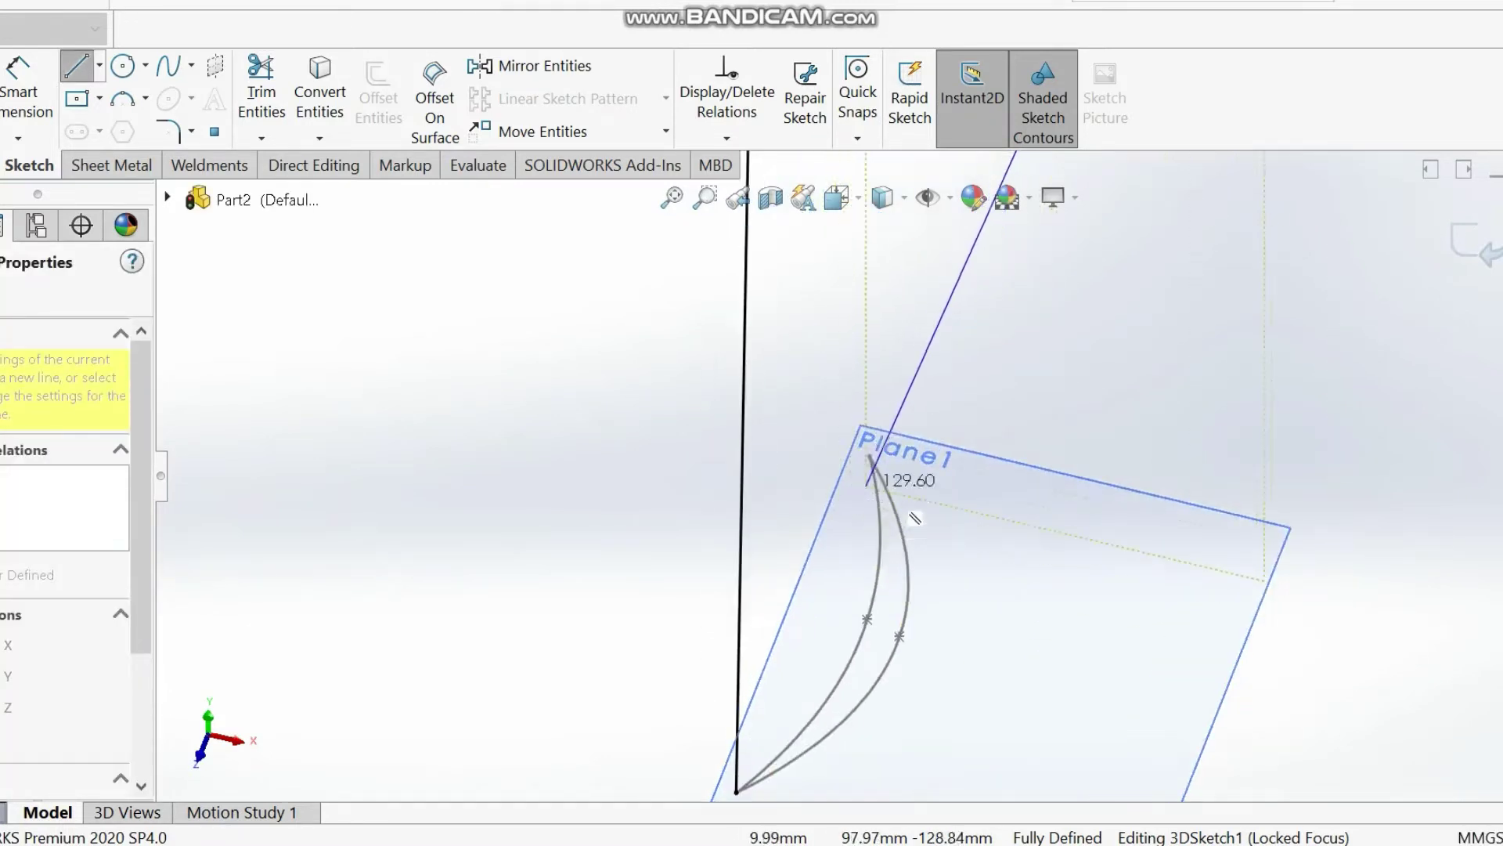
{"action": "left_click", "coordinate": [870, 455]}
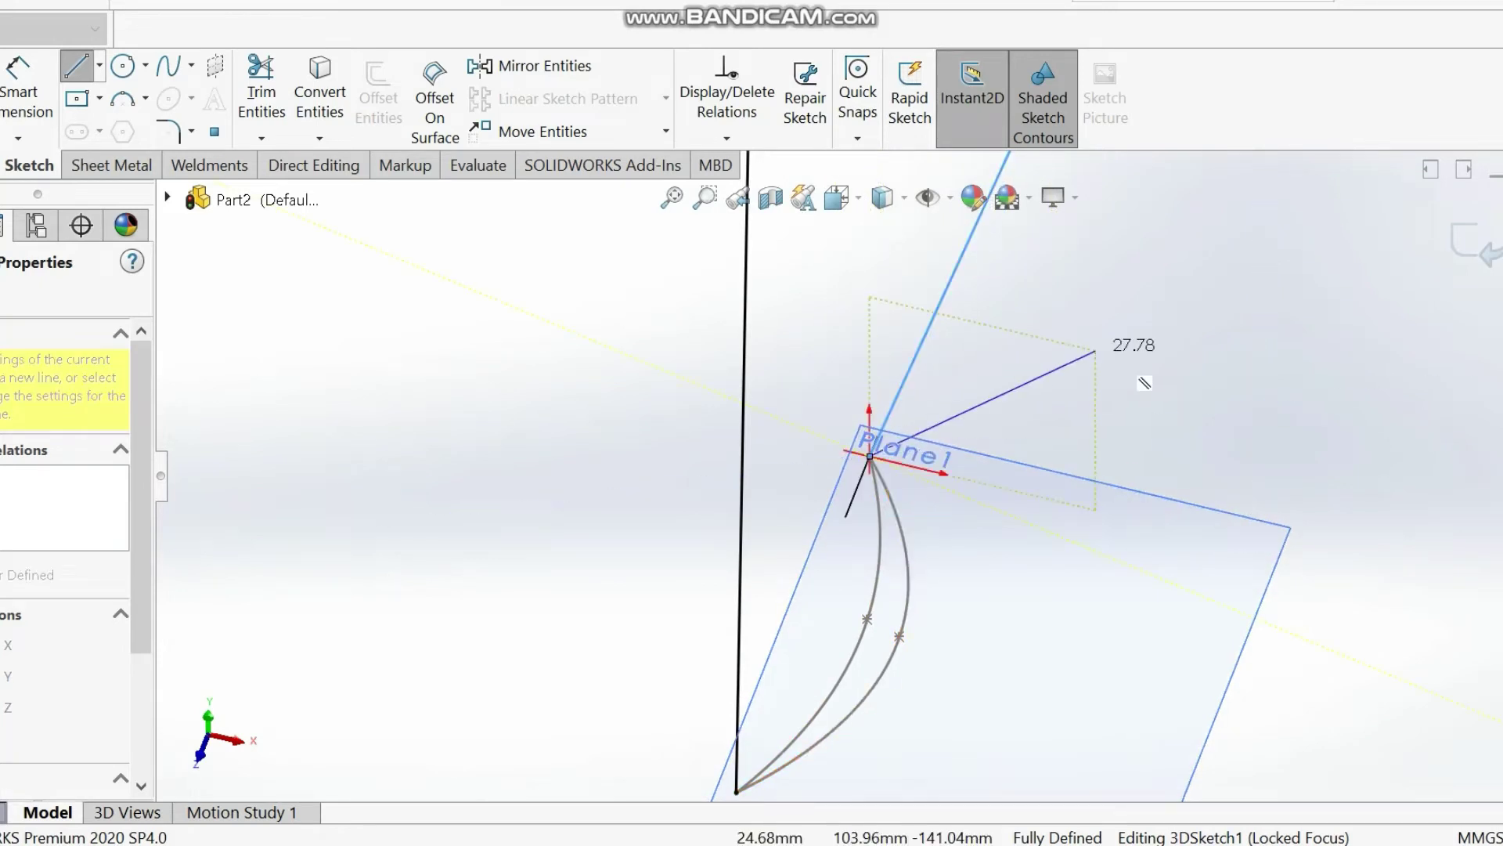
{"action": "right_click", "coordinate": [1099, 348]}
{"action": "left_click", "coordinate": [1158, 366]}
{"action": "scroll", "coordinate": [800, 509], "scroll_direction": "up", "scroll_amount": 4}
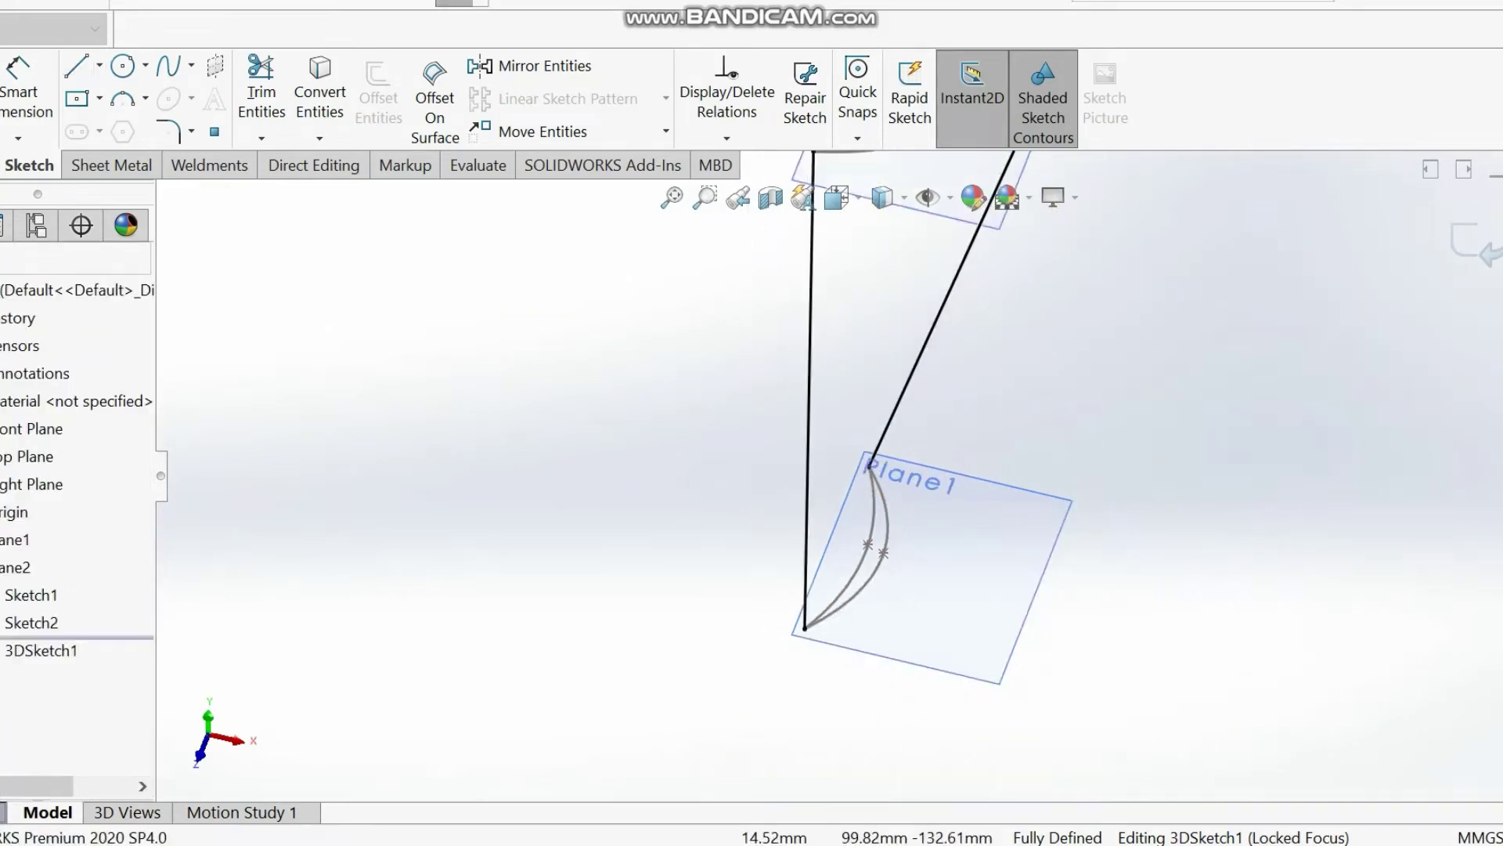
- Exit the 3D sketch and hide Plane2 and Plane1
{"action": "mouse_move", "coordinate": [799, 438]}
{"action": "middle_mouse_down"}
{"action": "mouse_move", "coordinate": [932, 493]}
{"action": "mouse_move", "coordinate": [995, 431]}
{"action": "mouse_move", "coordinate": [924, 501]}
{"action": "mouse_move", "coordinate": [783, 494]}
{"action": "mouse_move", "coordinate": [748, 508]}
{"action": "mouse_move", "coordinate": [779, 654]}
{"action": "mouse_move", "coordinate": [995, 509]}
{"action": "mouse_move", "coordinate": [939, 454]}
{"action": "middle_mouse_up"}
{"action": "scroll", "coordinate": [939, 454], "scroll_direction": "down", "scroll_amount": 2}
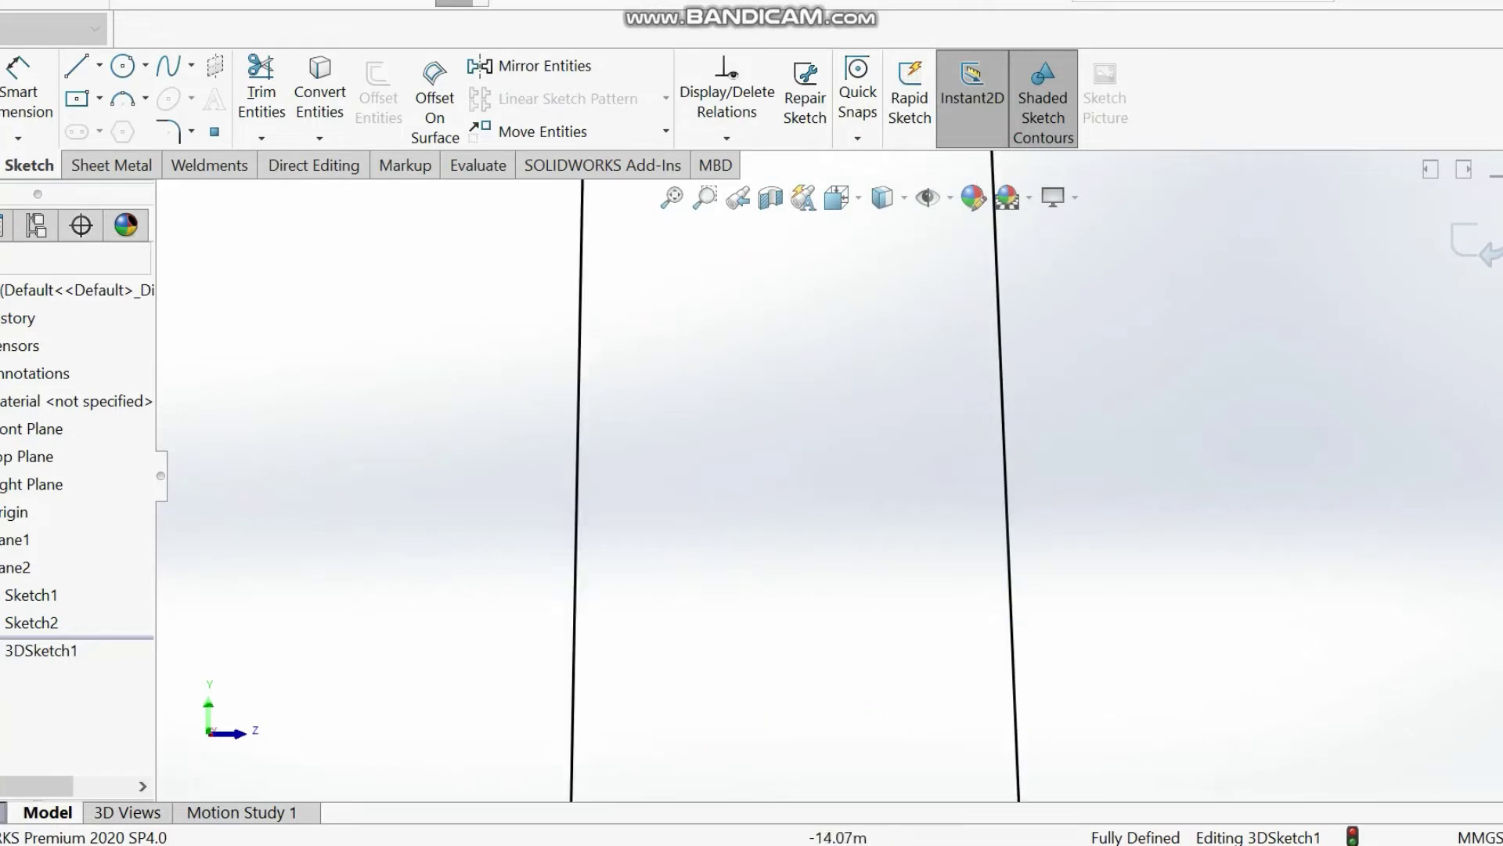
{"action": "left_click", "coordinate": [672, 197]}
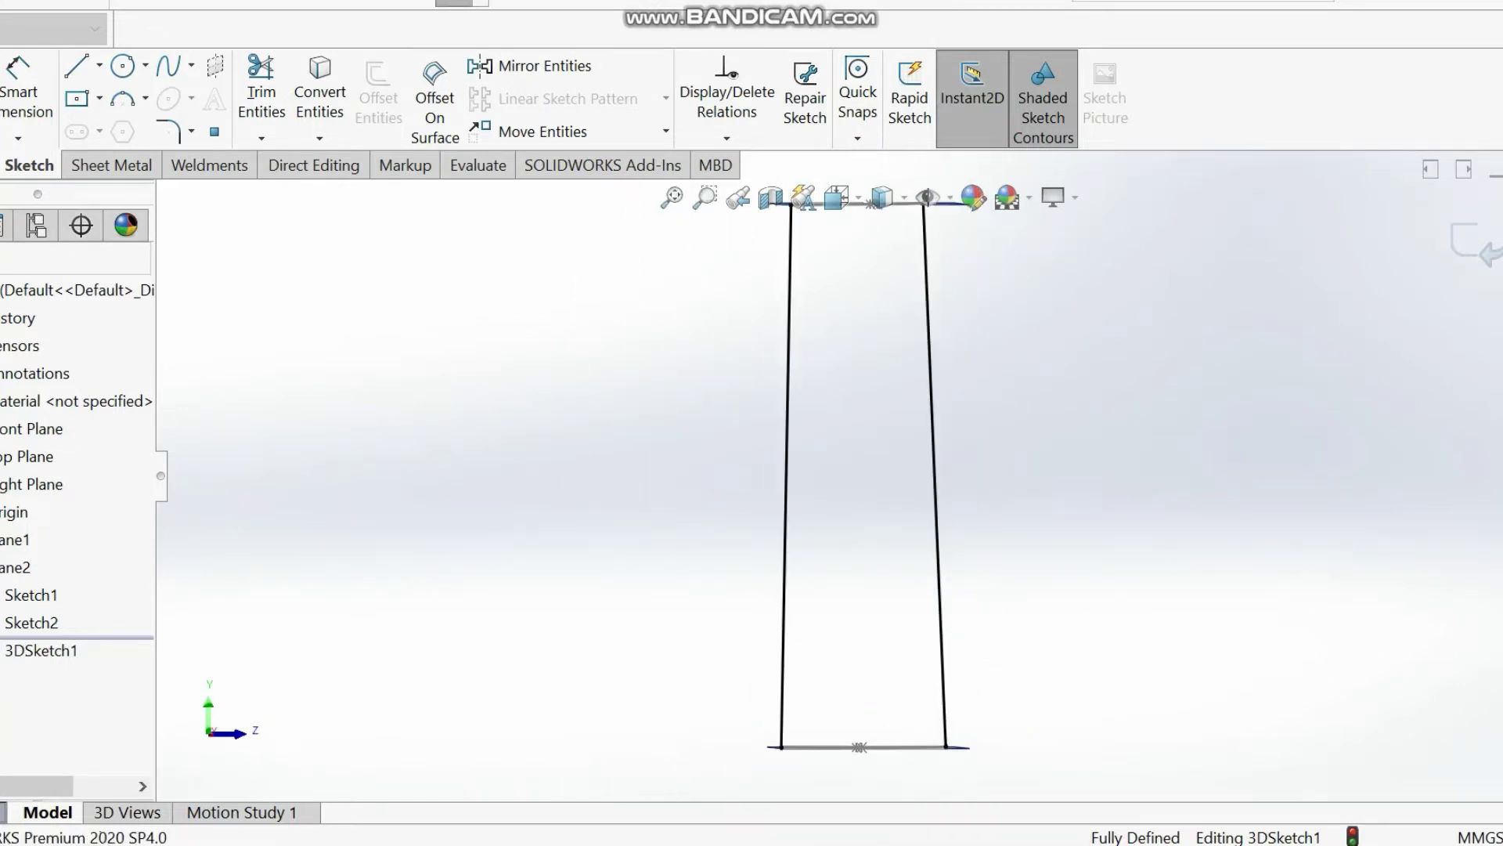
{"action": "mouse_move", "coordinate": [924, 485]}
{"action": "middle_mouse_down"}
{"action": "mouse_move", "coordinate": [704, 407]}
{"action": "mouse_move", "coordinate": [740, 406]}
{"action": "mouse_move", "coordinate": [744, 440]}
{"action": "mouse_move", "coordinate": [783, 278]}
{"action": "mouse_move", "coordinate": [1033, 280]}
{"action": "mouse_move", "coordinate": [996, 384]}
{"action": "mouse_move", "coordinate": [992, 288]}
{"action": "middle_mouse_up"}
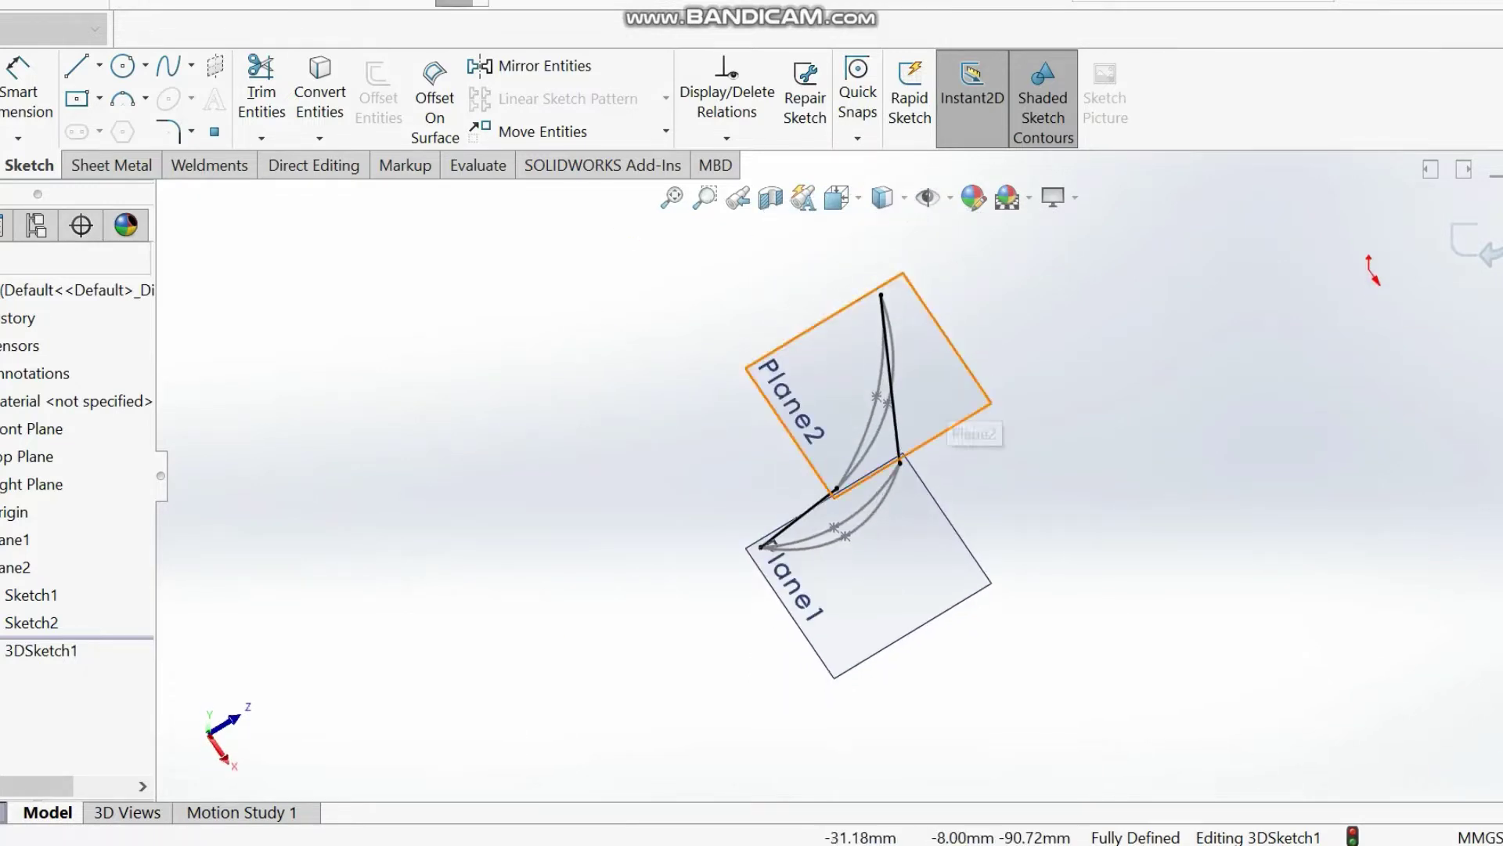
{"action": "left_click", "coordinate": [952, 392]}
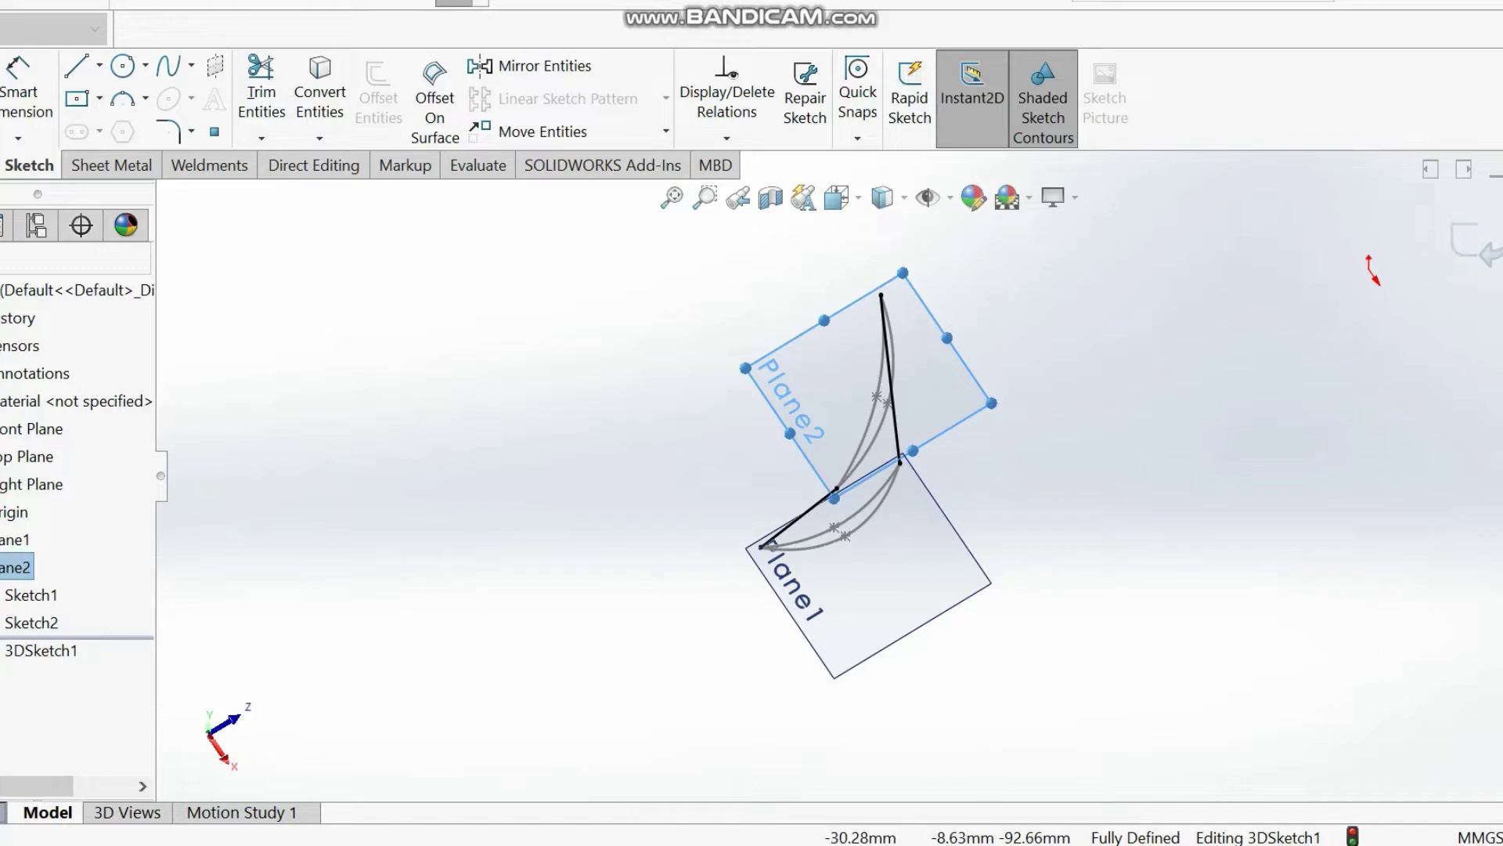
{"action": "right_click", "coordinate": [945, 387]}
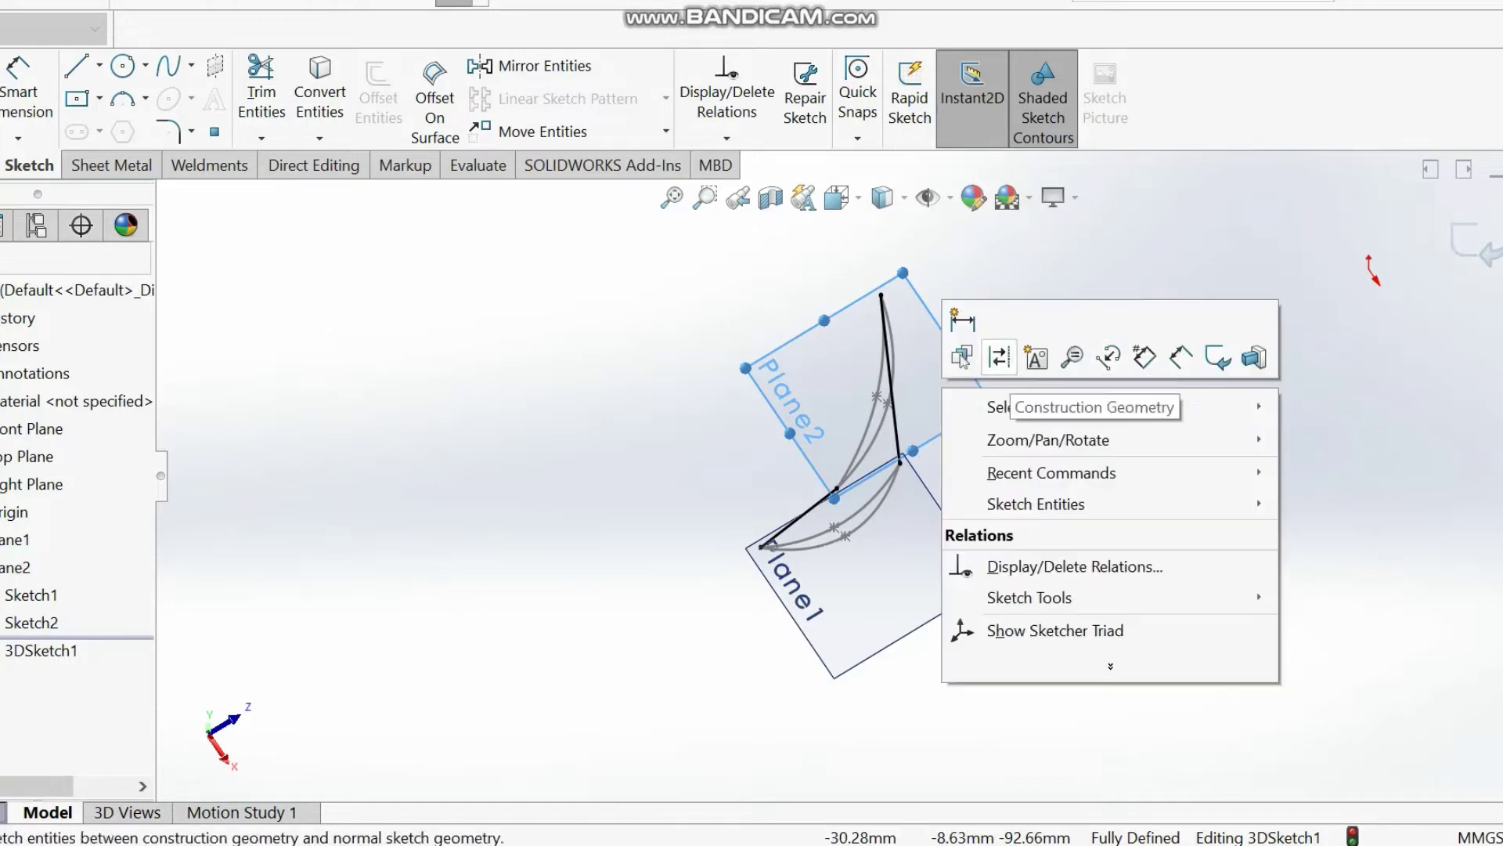
{"action": "left_click", "coordinate": [1217, 358]}
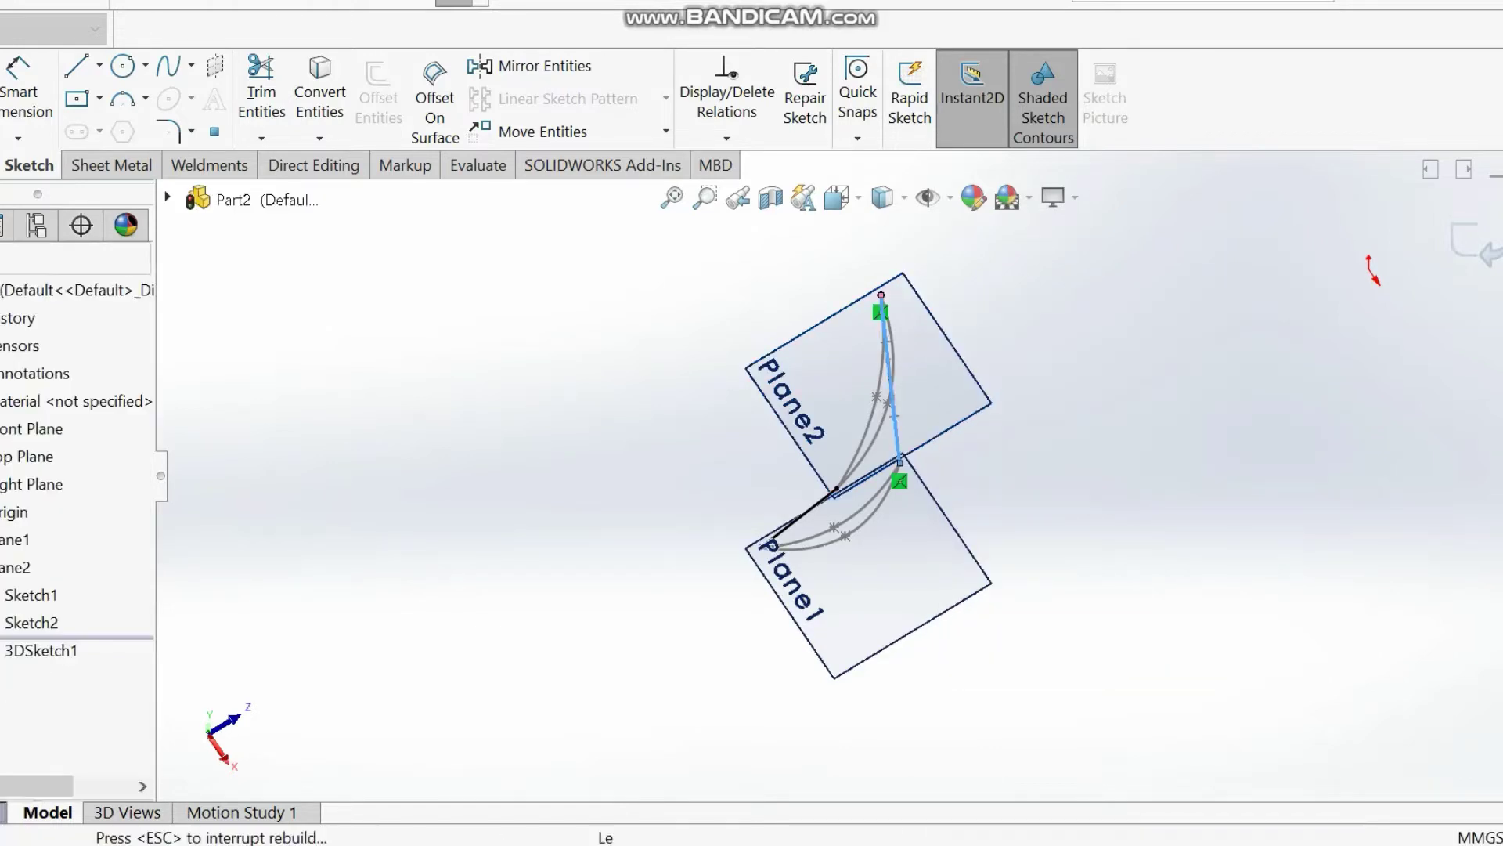
{"action": "left_click", "coordinate": [957, 389]}
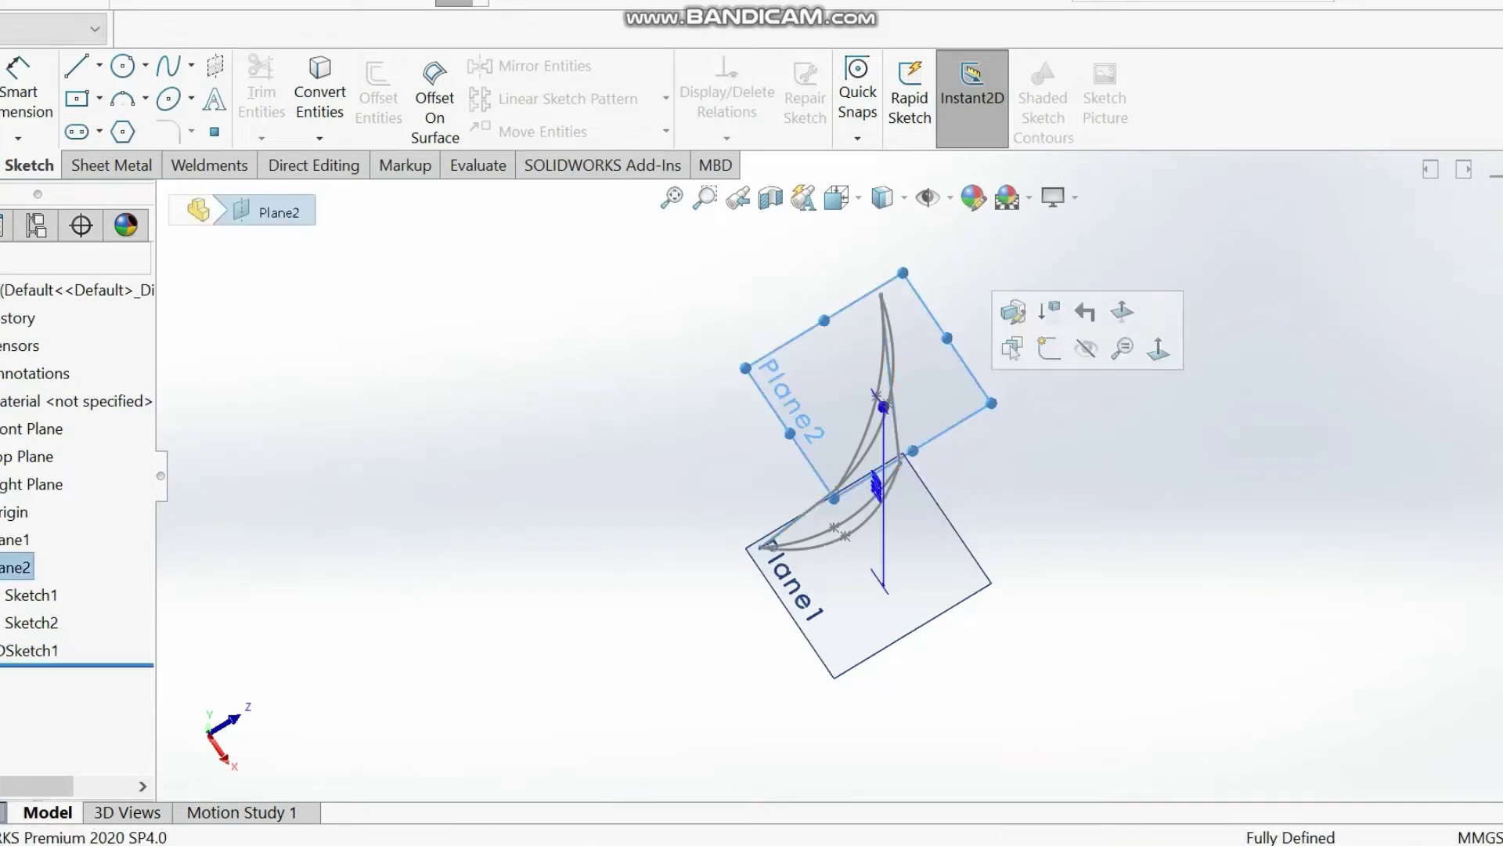
{"action": "left_click", "coordinate": [1086, 347]}
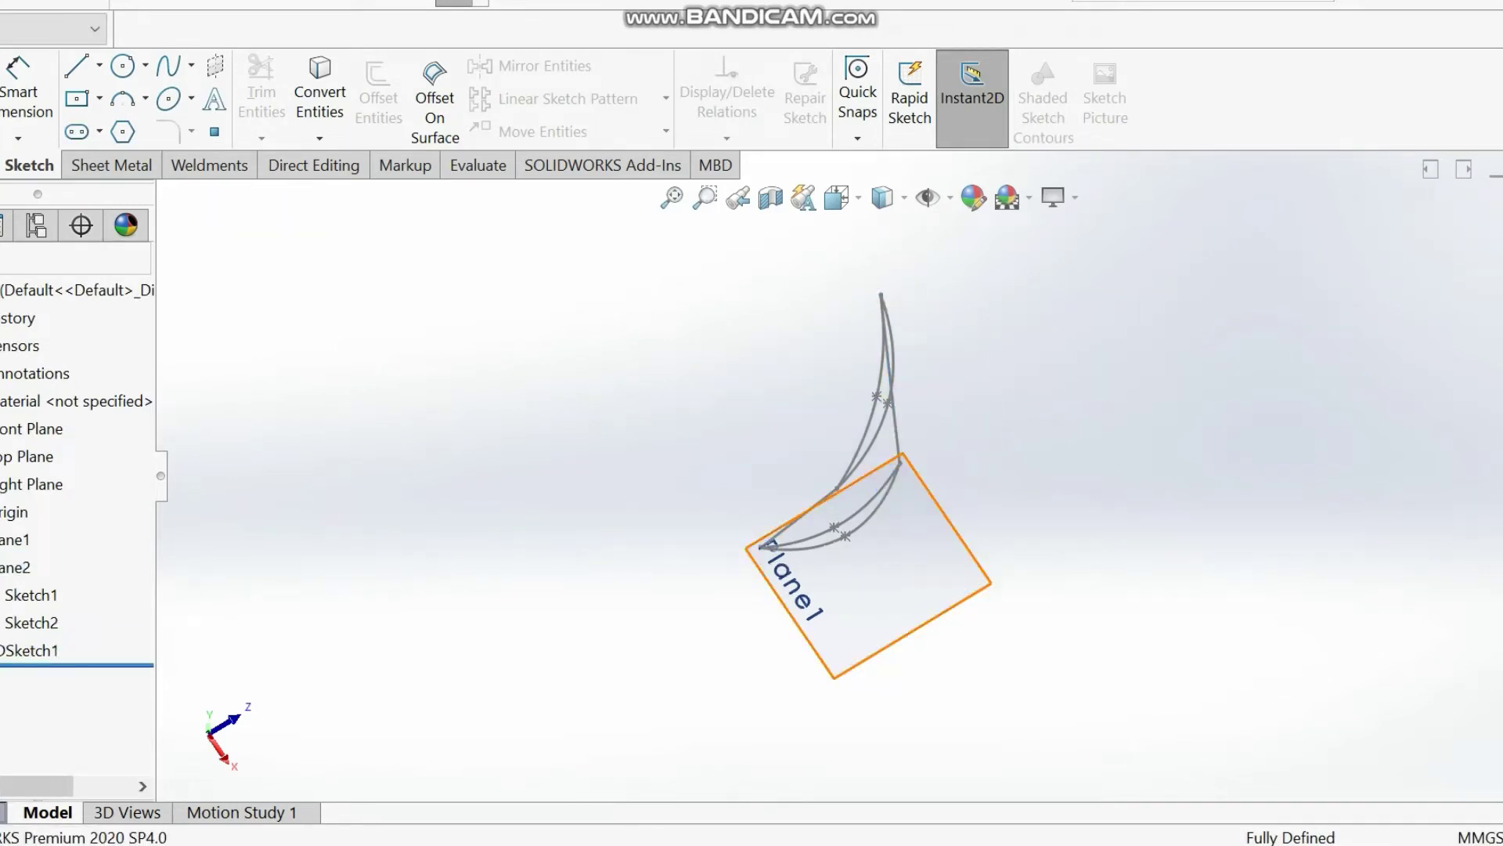
{"action": "left_click", "coordinate": [961, 545]}
{"action": "left_click", "coordinate": [1080, 507]}
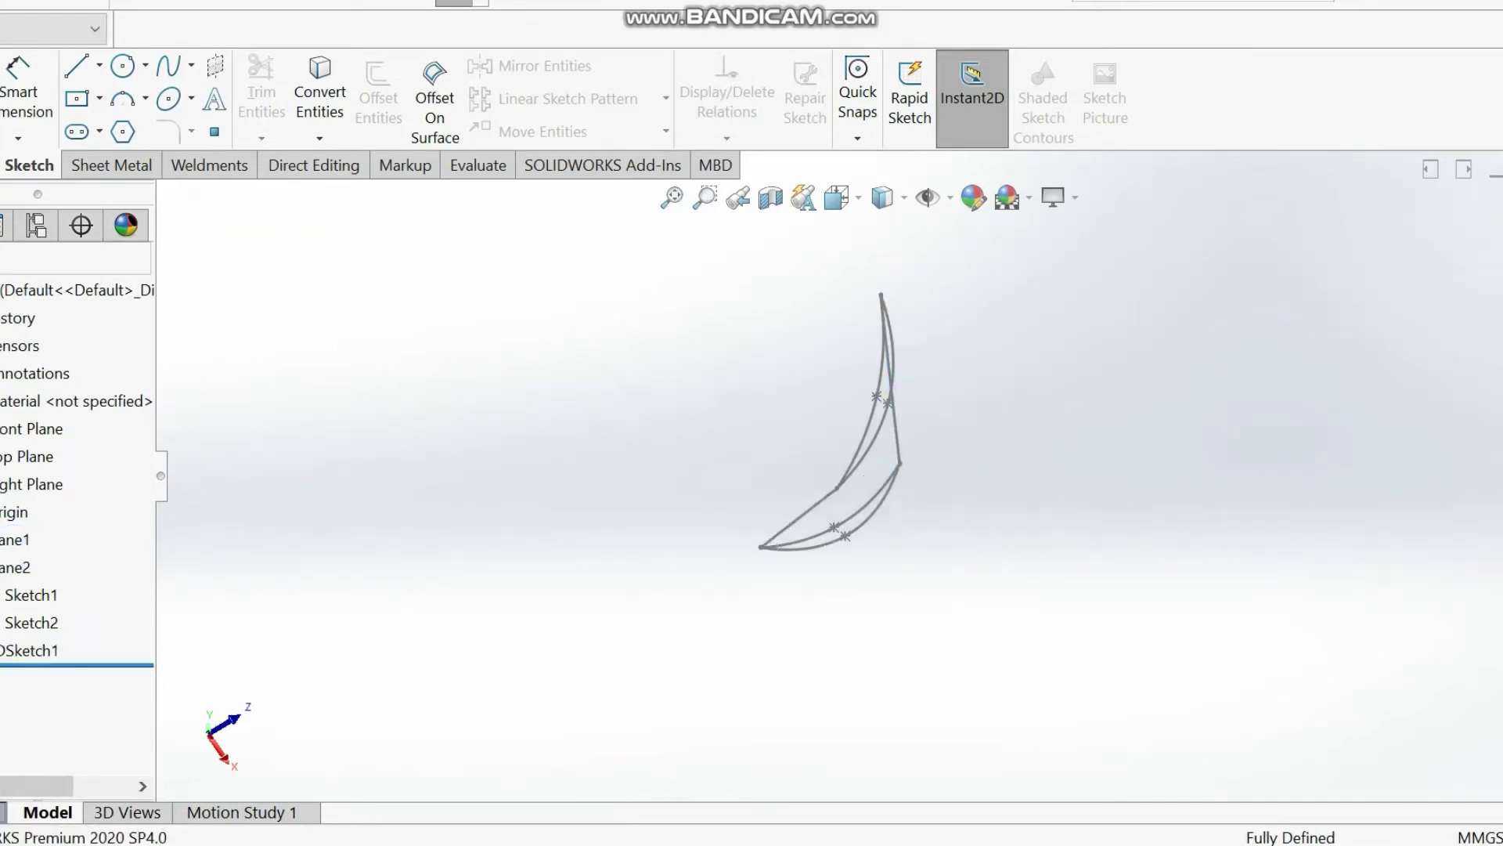
- Open the 3D sketch that connects the two crescents for editing
{"action": "mouse_move", "coordinate": [864, 475]}
{"action": "middle_mouse_down"}
{"action": "mouse_move", "coordinate": [818, 372]}
{"action": "mouse_move", "coordinate": [888, 497]}
{"action": "mouse_move", "coordinate": [809, 349]}
{"action": "mouse_move", "coordinate": [807, 446]}
{"action": "mouse_move", "coordinate": [924, 462]}
{"action": "mouse_move", "coordinate": [896, 497]}
{"action": "mouse_move", "coordinate": [857, 501]}
{"action": "mouse_move", "coordinate": [802, 403]}
{"action": "mouse_move", "coordinate": [740, 415]}
{"action": "mouse_move", "coordinate": [740, 391]}
{"action": "middle_mouse_up"}
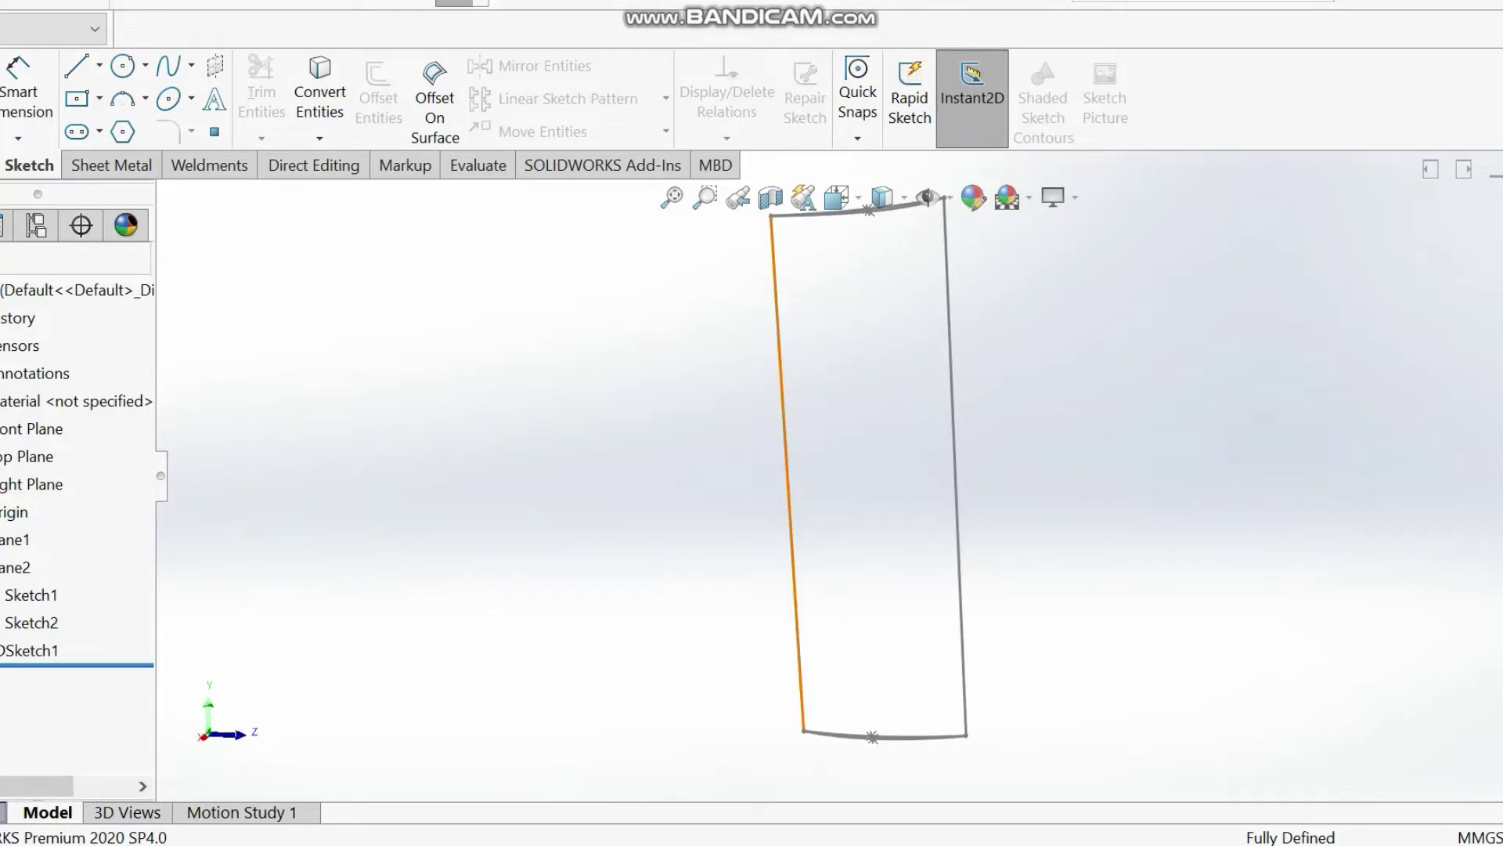
{"action": "left_click", "coordinate": [783, 397]}
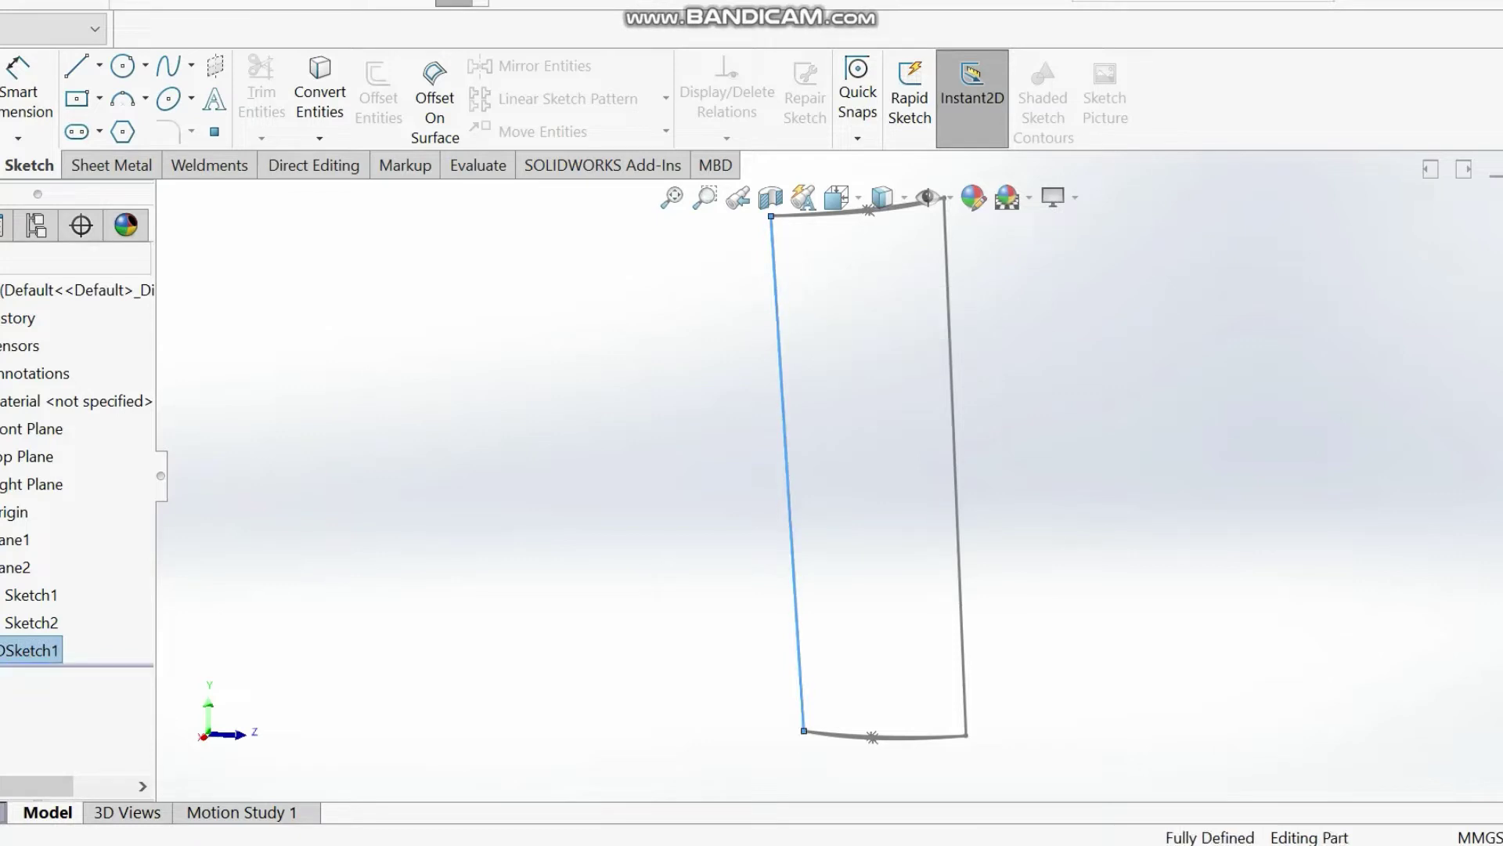
{"action": "key", "text": "Escape"}
{"action": "left_click", "coordinate": [20, 651]}
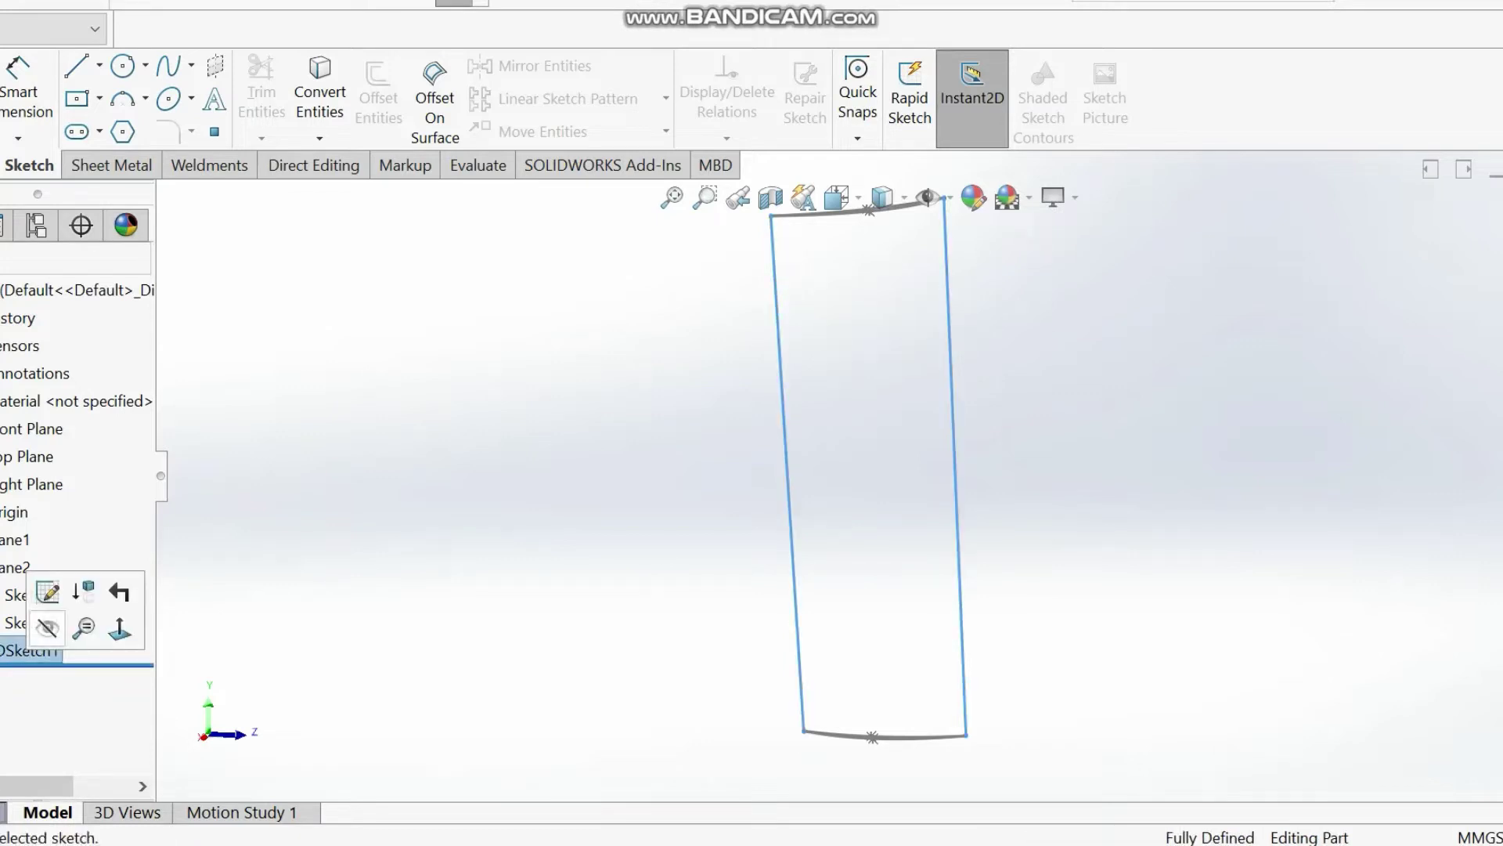
{"action": "left_click", "coordinate": [47, 593]}
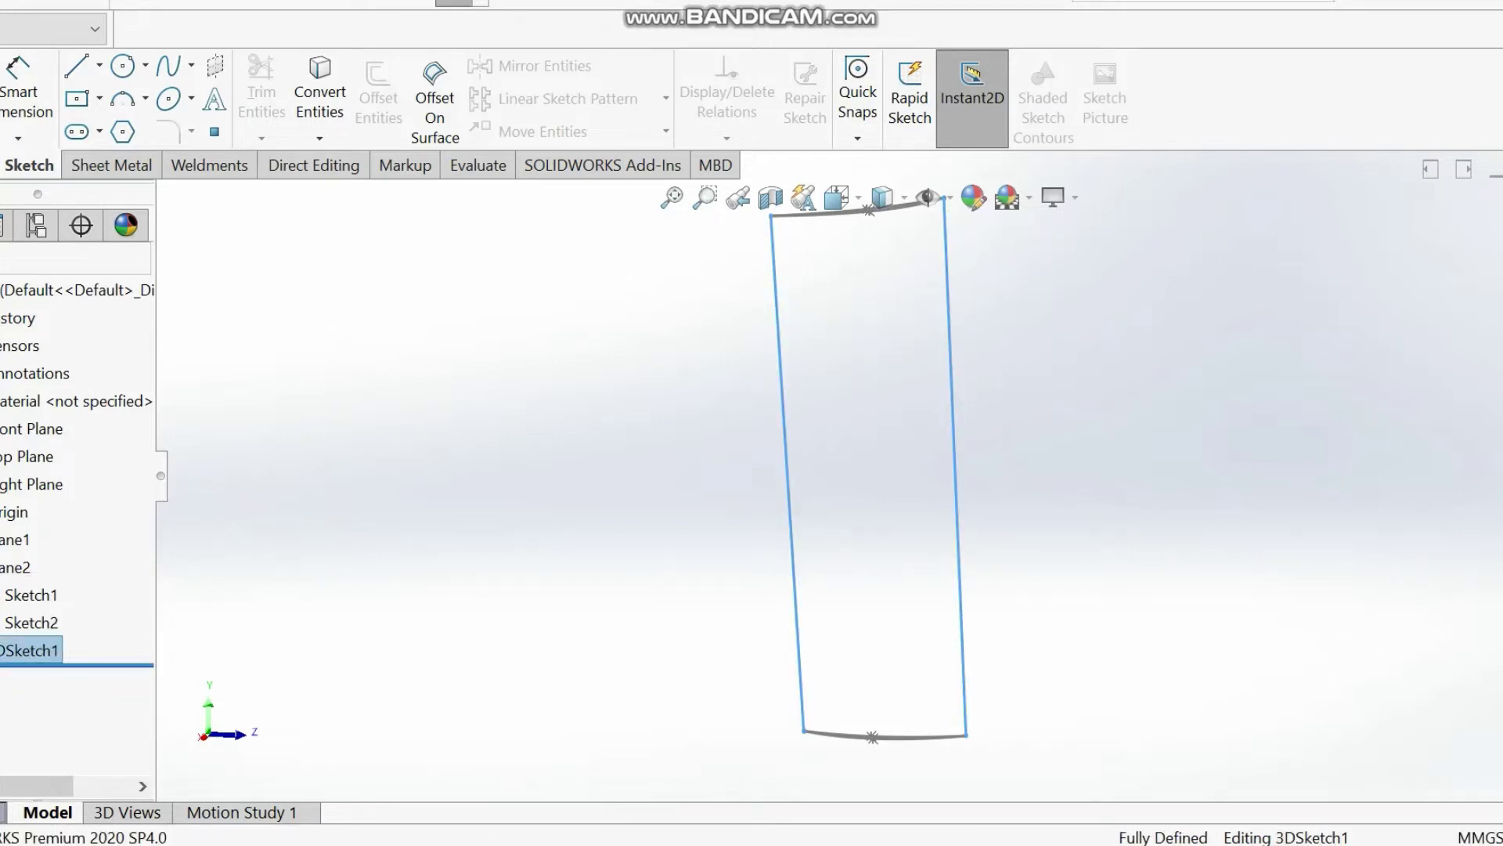
{"action": "left_click", "coordinate": [786, 474]}
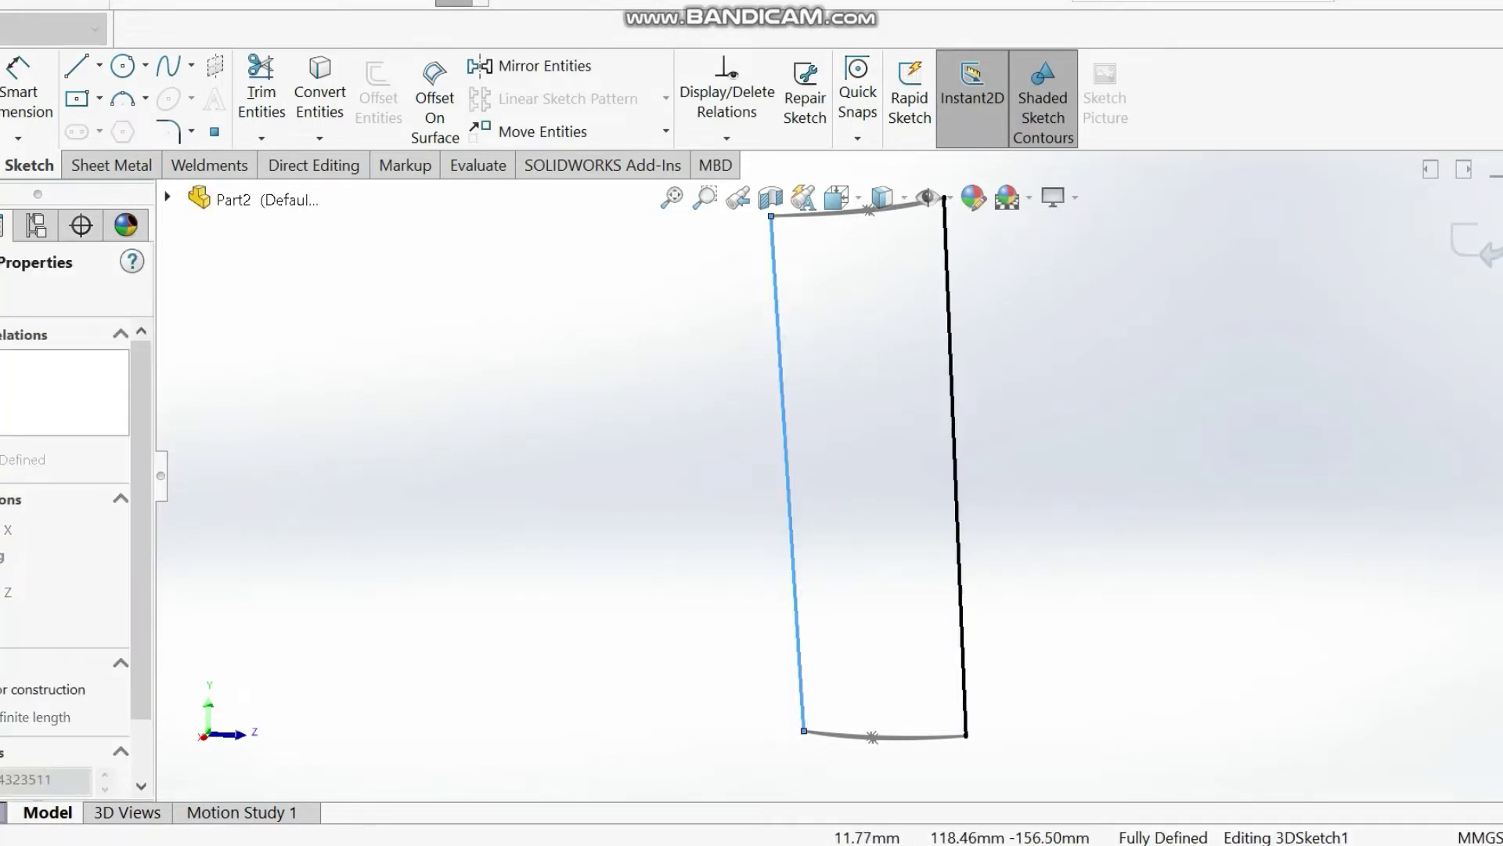
{"action": "left_click", "coordinate": [786, 474]}
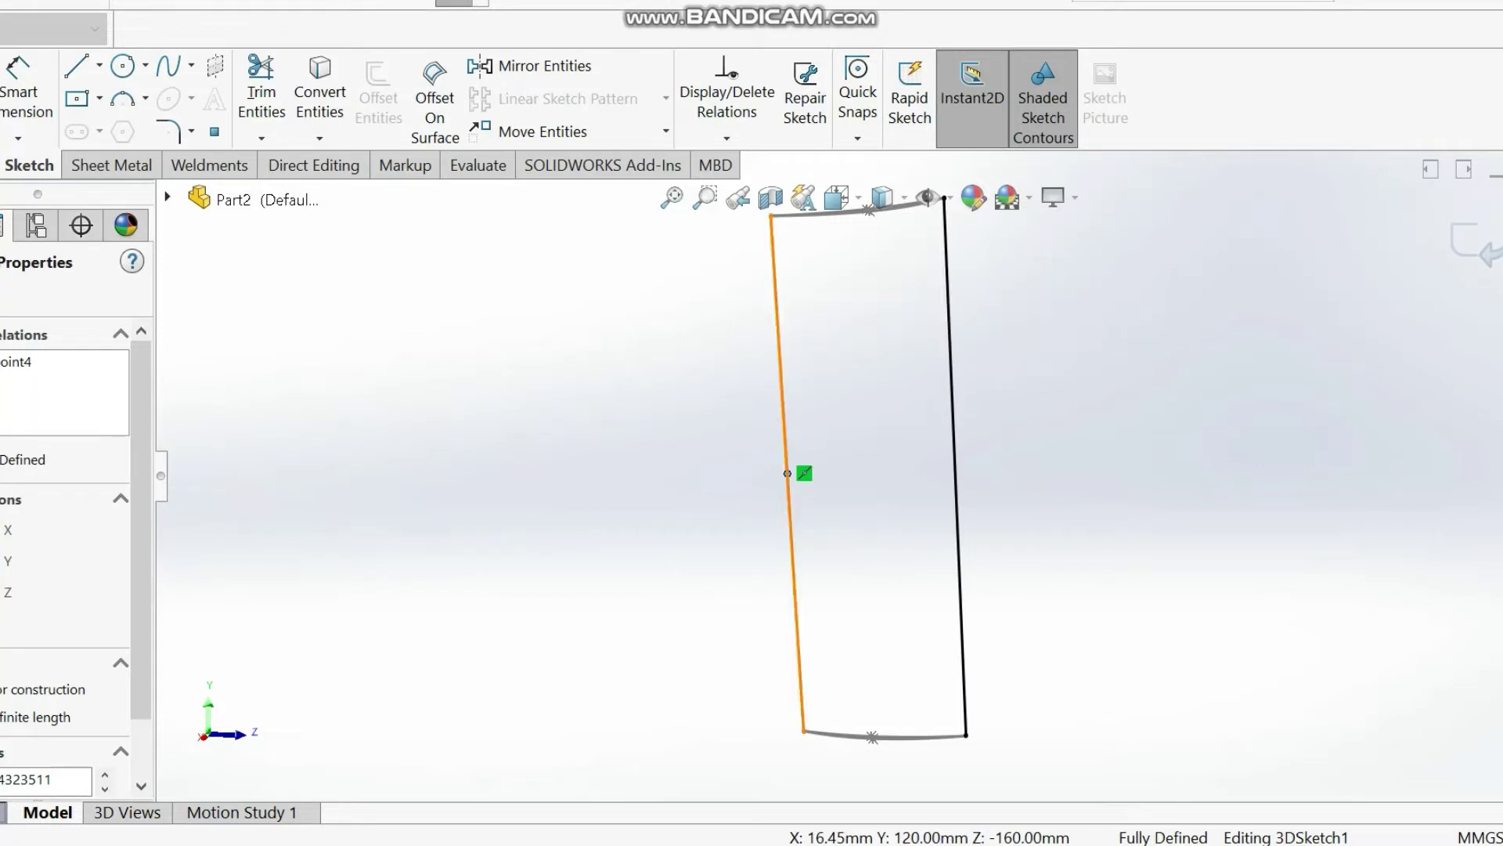
{"action": "left_click", "coordinate": [788, 472]}
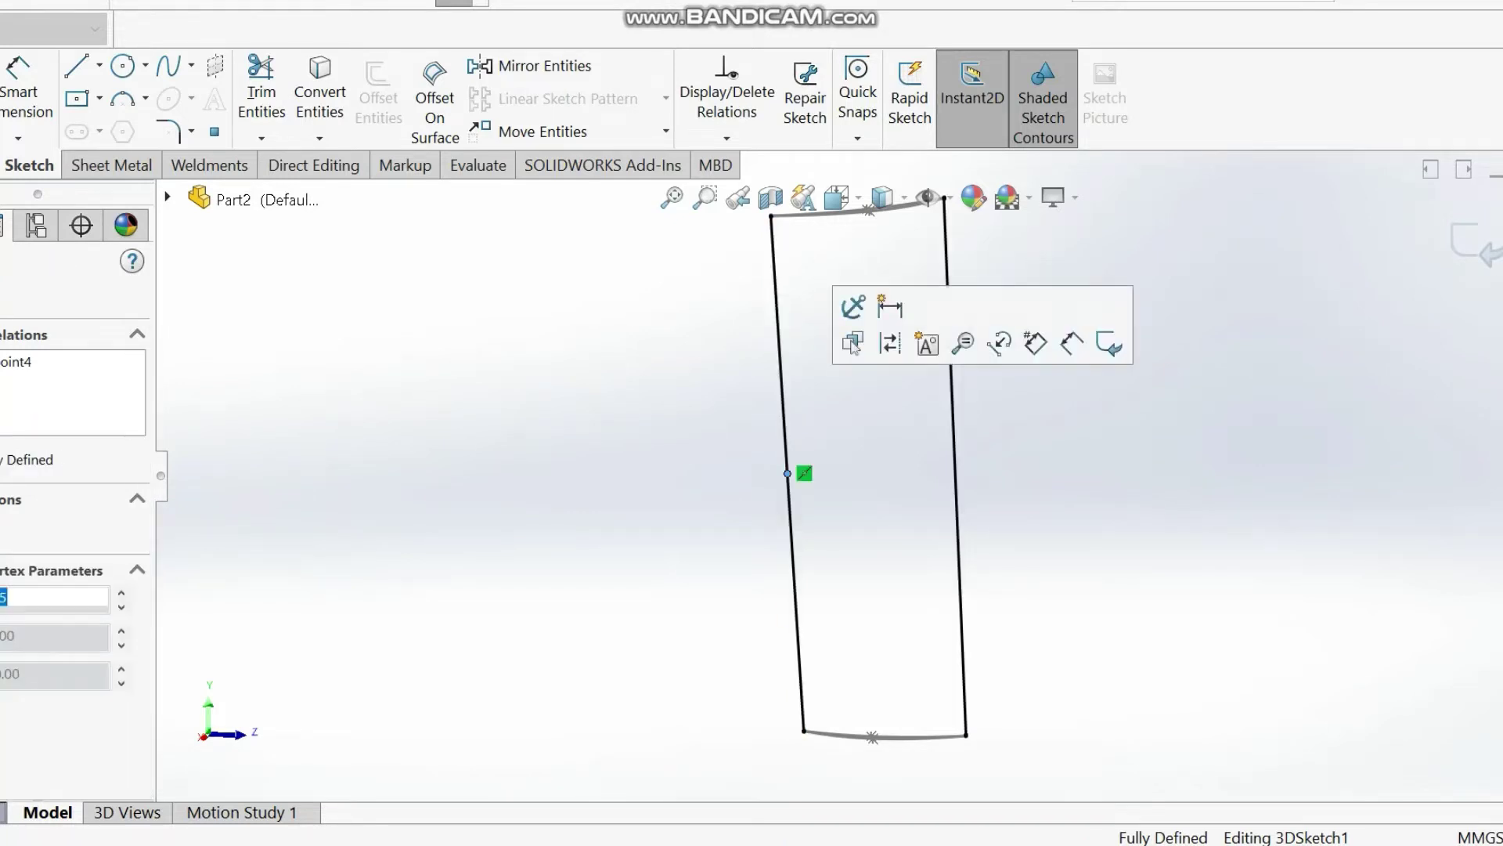
{"action": "key", "text": "Escape"}
- Bend the connecting spline toward the straight line by reshaping its upper and lower tangent handles
{"action": "left_click", "coordinate": [953, 439]}
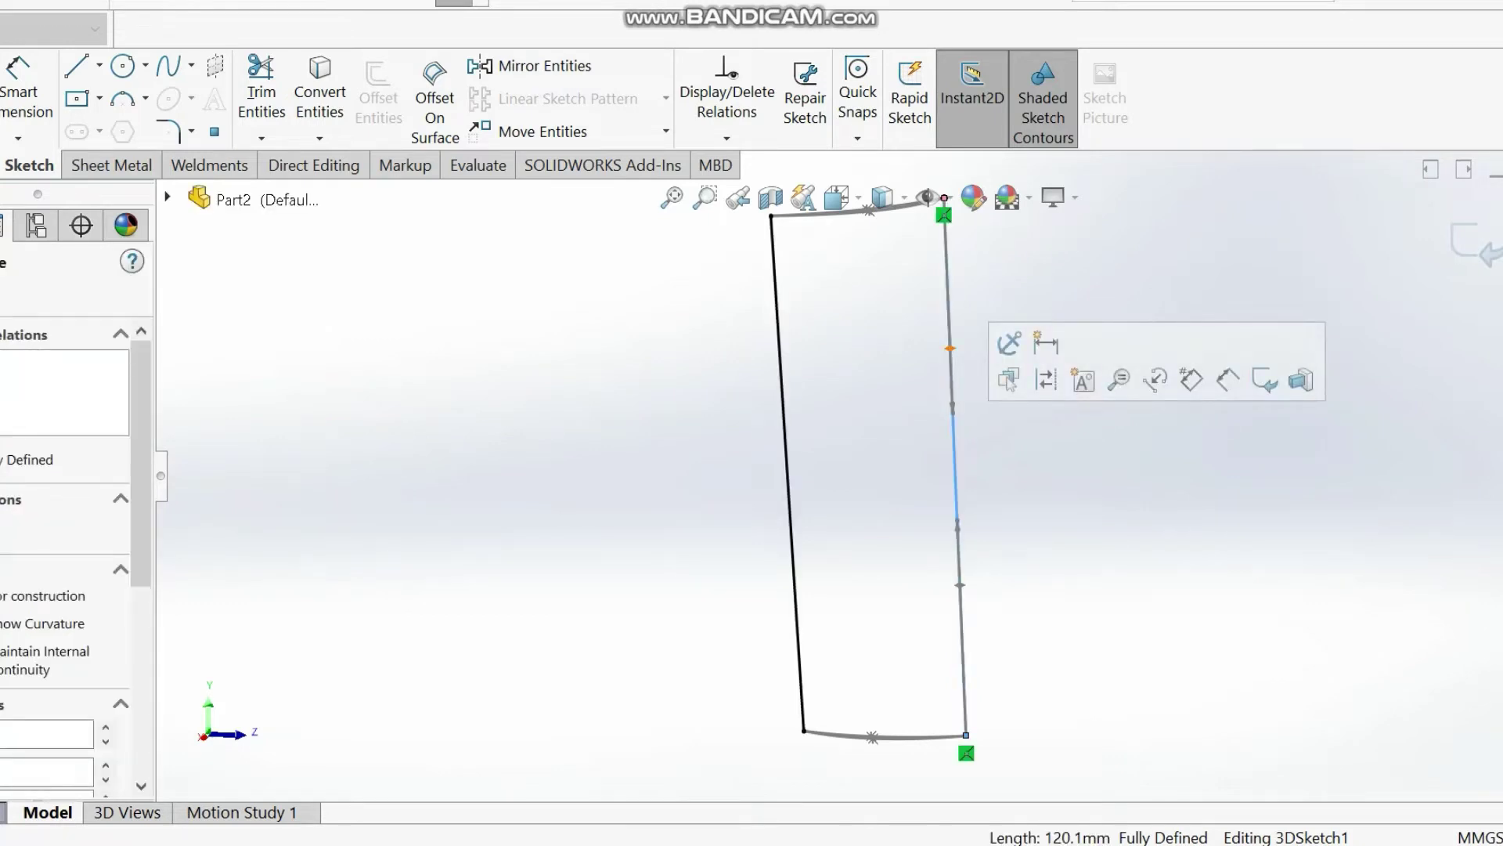
{"action": "left_click_drag", "start_coordinate": [950, 349], "coordinate": [924, 406]}
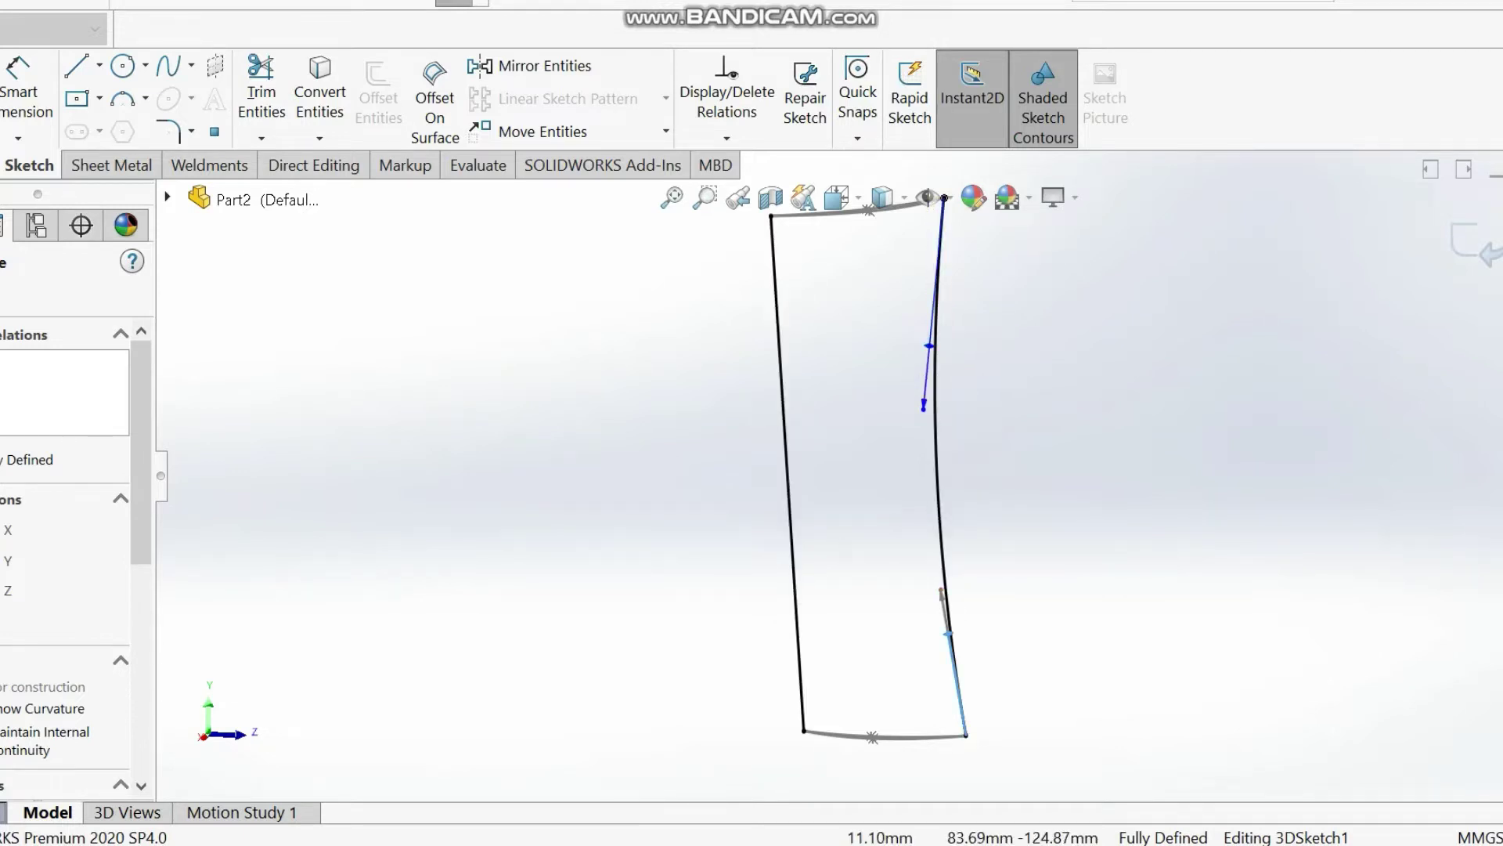
{"action": "mouse_move", "coordinate": [942, 593]}
{"action": "left_mouse_down"}
{"action": "mouse_move", "coordinate": [929, 595]}
{"action": "mouse_move", "coordinate": [971, 588]}
{"action": "mouse_move", "coordinate": [931, 594]}
{"action": "left_mouse_up"}
{"action": "left_click", "coordinate": [780, 352]}
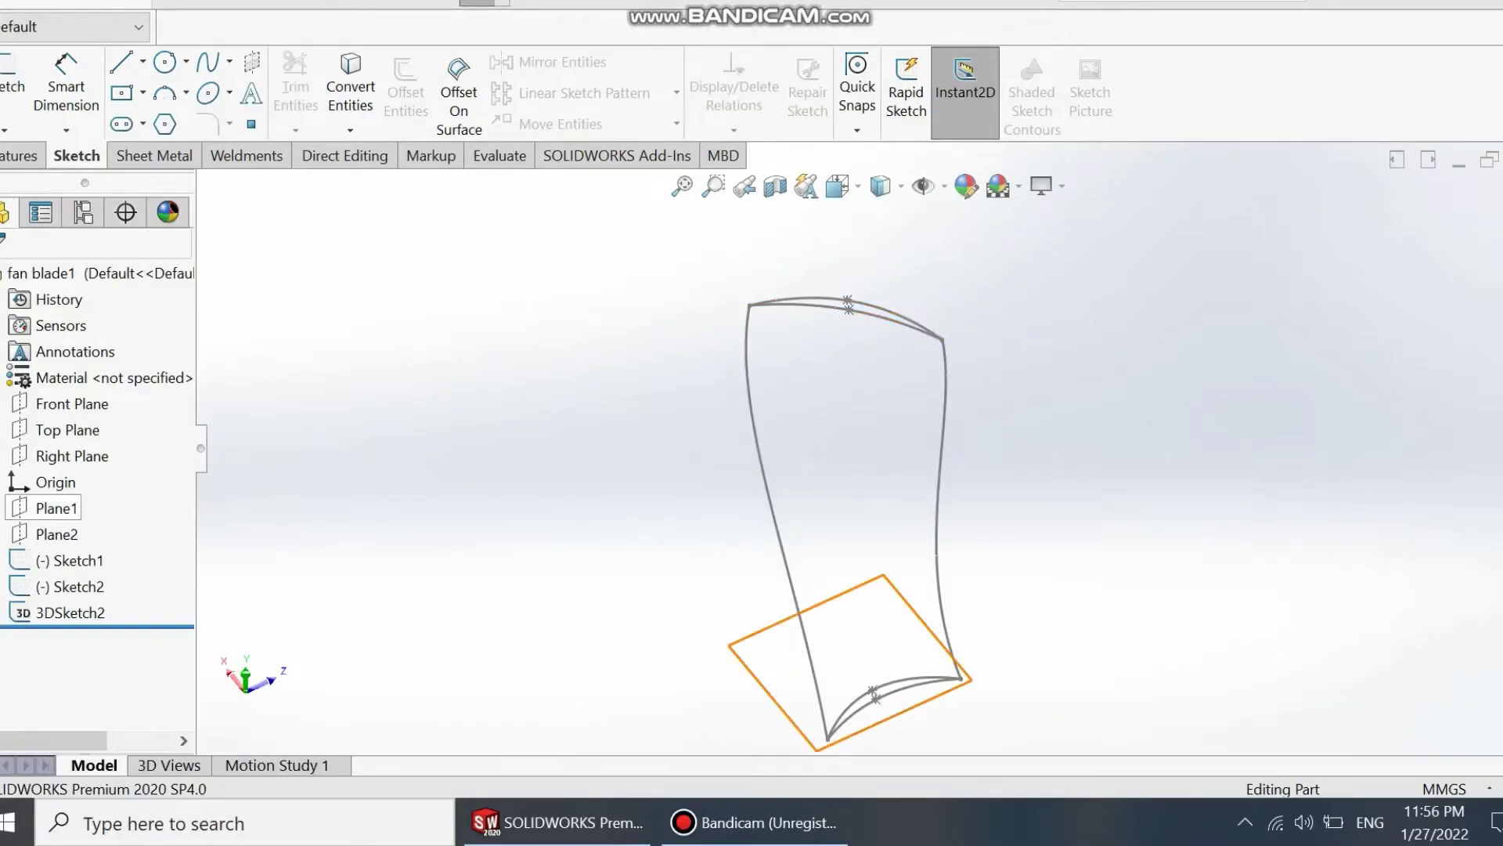
- Start a Lofted Boss/Base with the crescent sketches on Plane2 and Plane1 as its profiles
{"action": "left_click", "coordinate": [70, 613]}
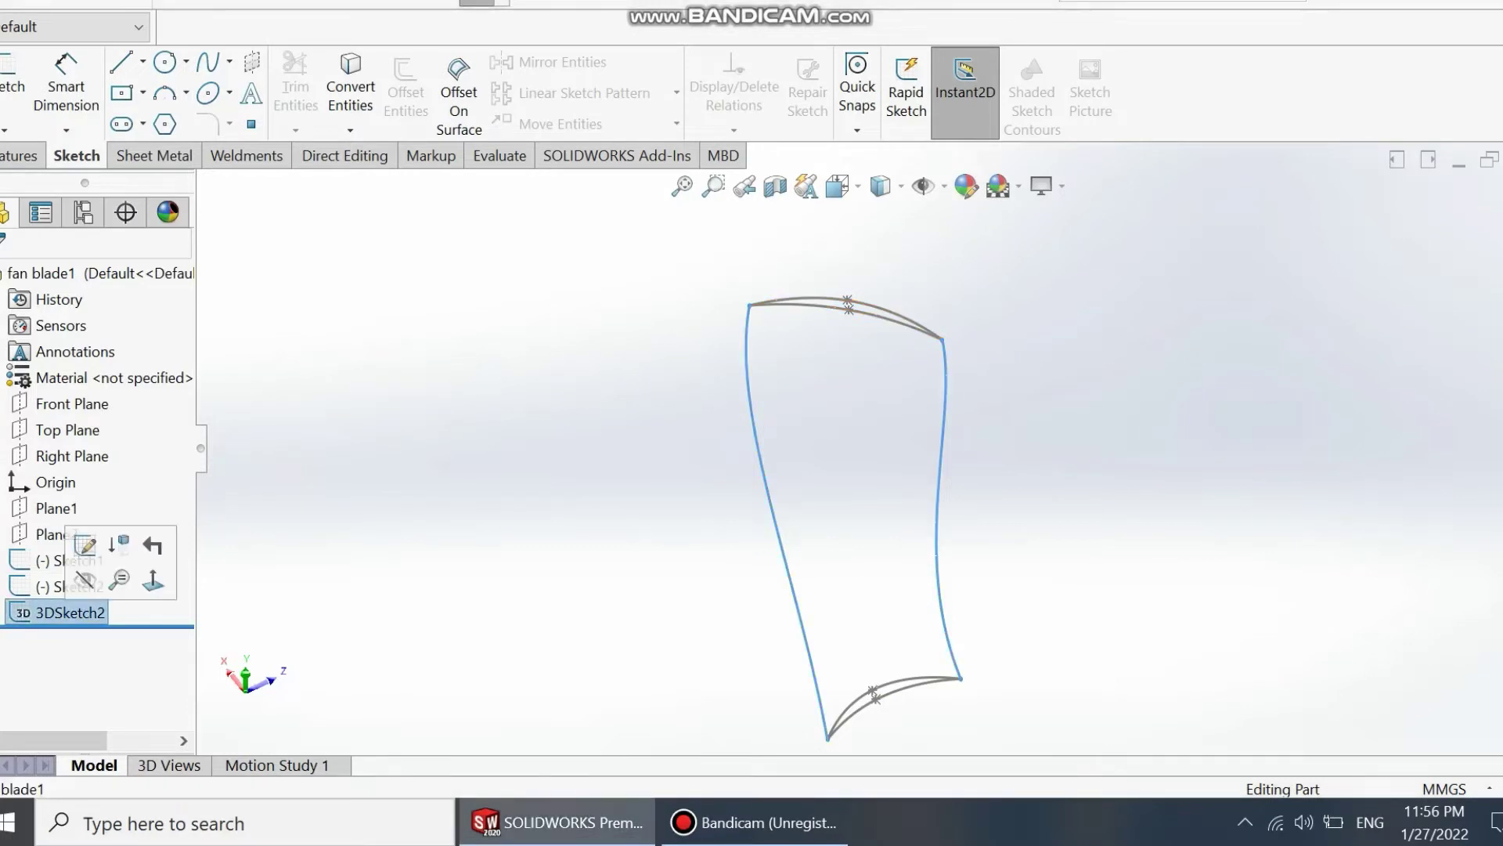
{"action": "left_click", "coordinate": [21, 155]}
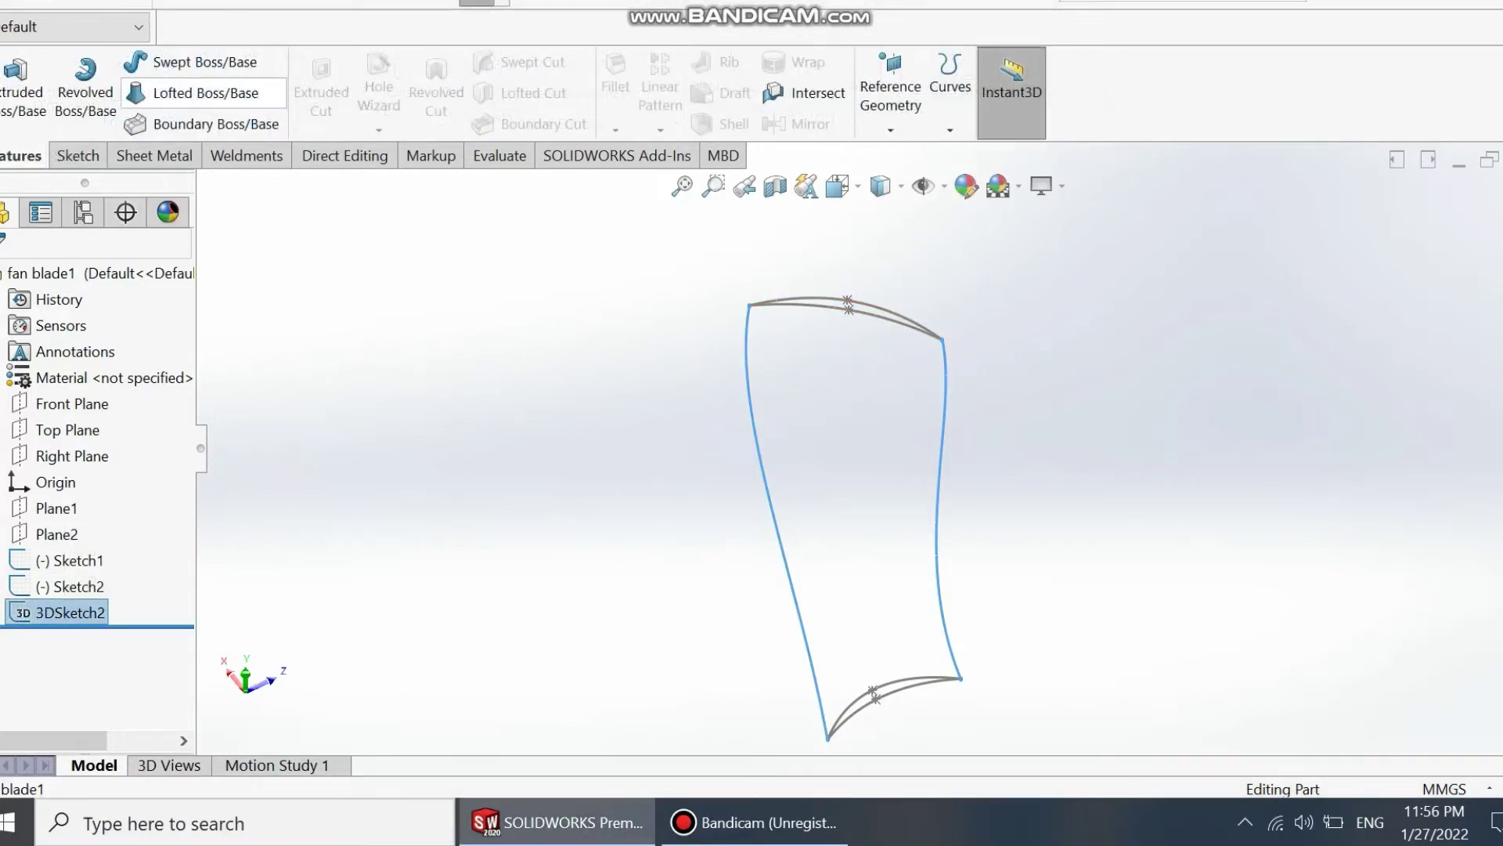
{"action": "left_click", "coordinate": [205, 93]}
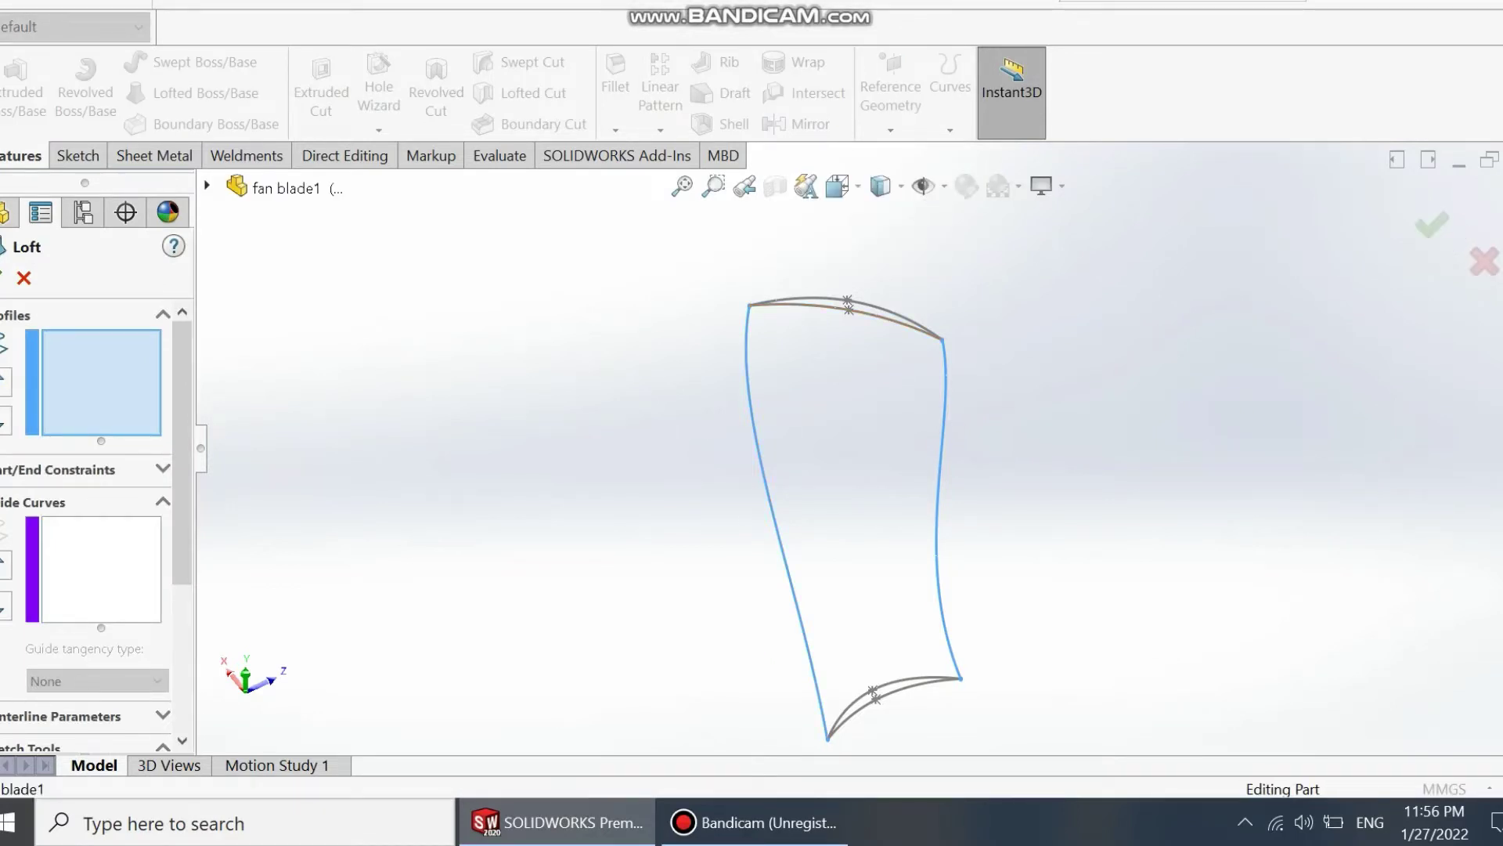
{"action": "left_click", "coordinate": [753, 305]}
{"action": "left_click", "coordinate": [958, 678]}
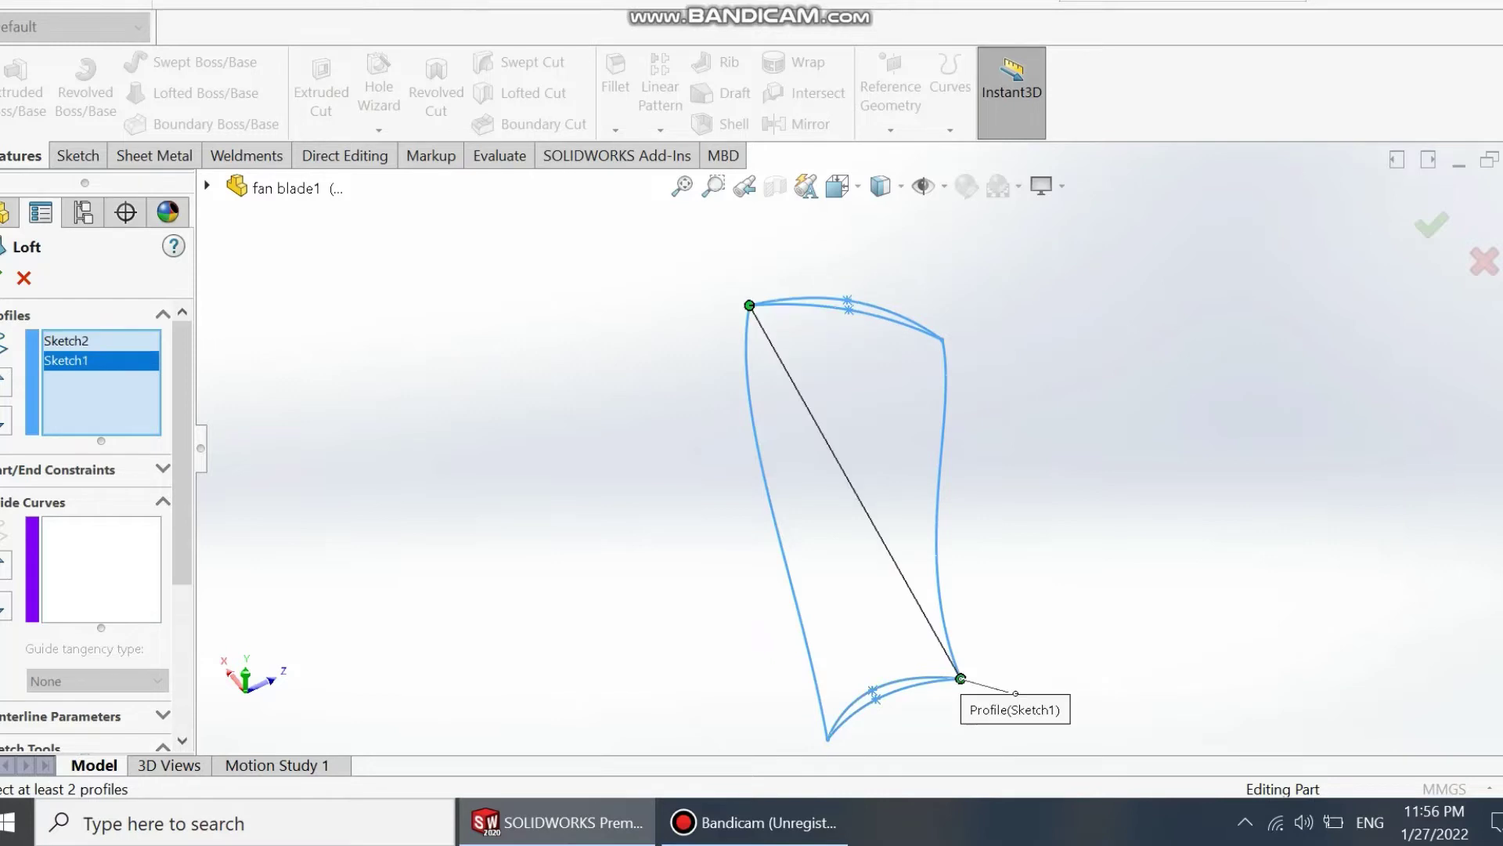
- Add both side curves of the 3D sketch as guide curves and complete the loft
{"action": "left_click", "coordinate": [101, 569]}
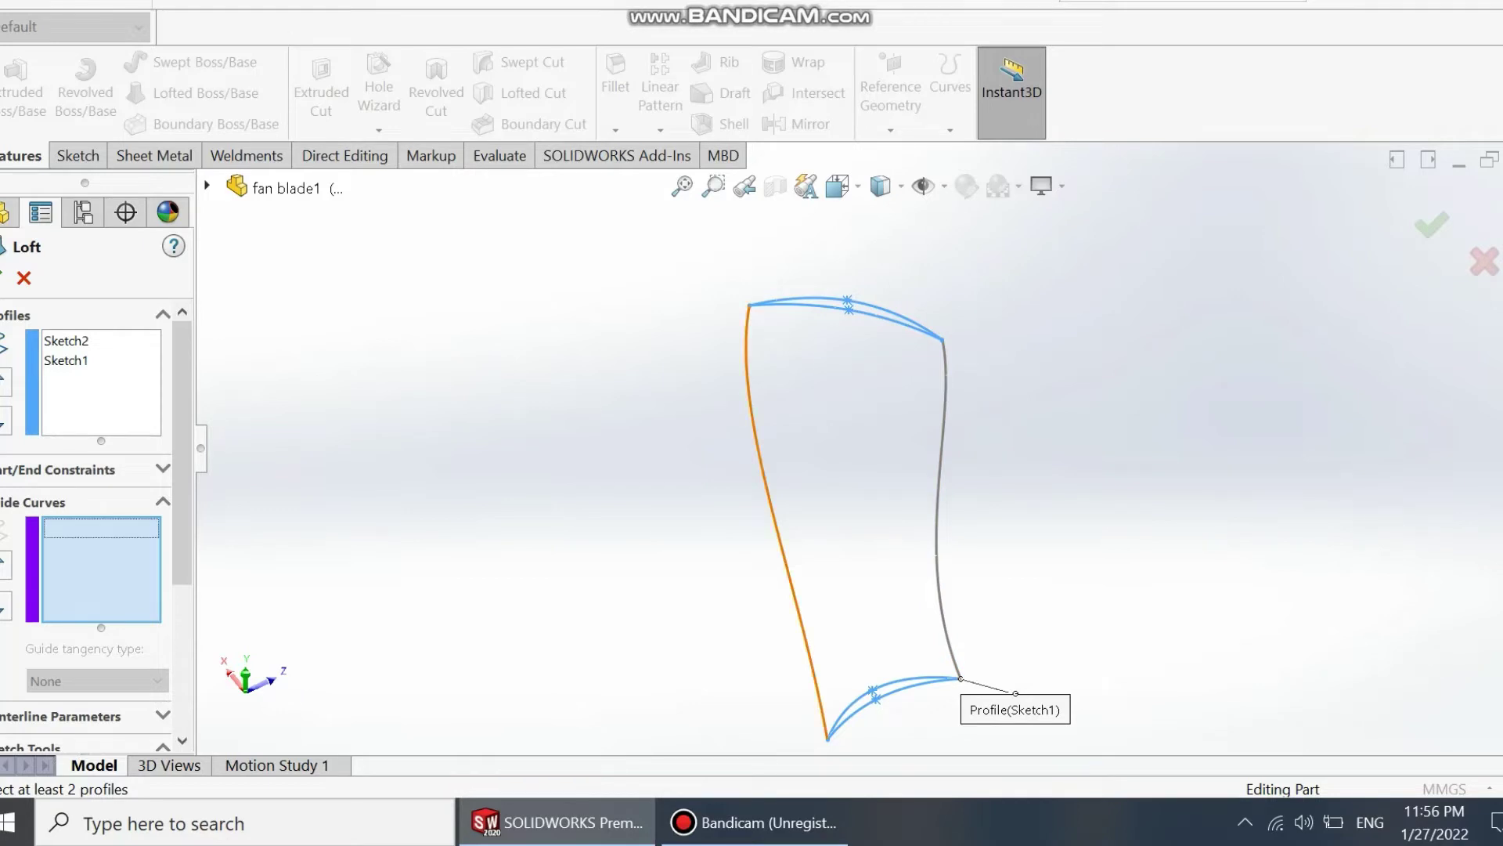
{"action": "left_click", "coordinate": [778, 535]}
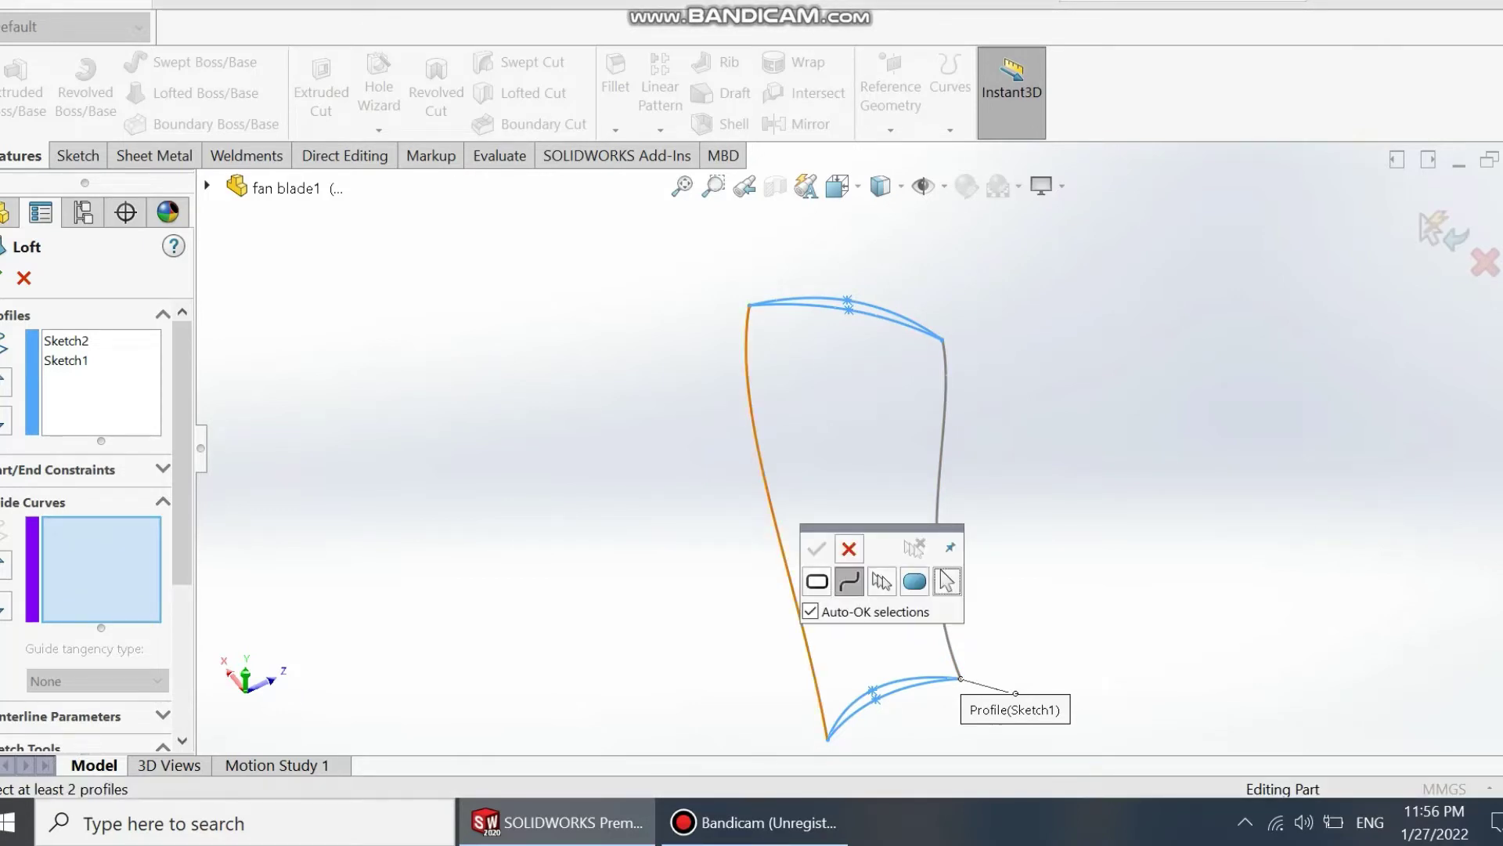
{"action": "left_click", "coordinate": [771, 504]}
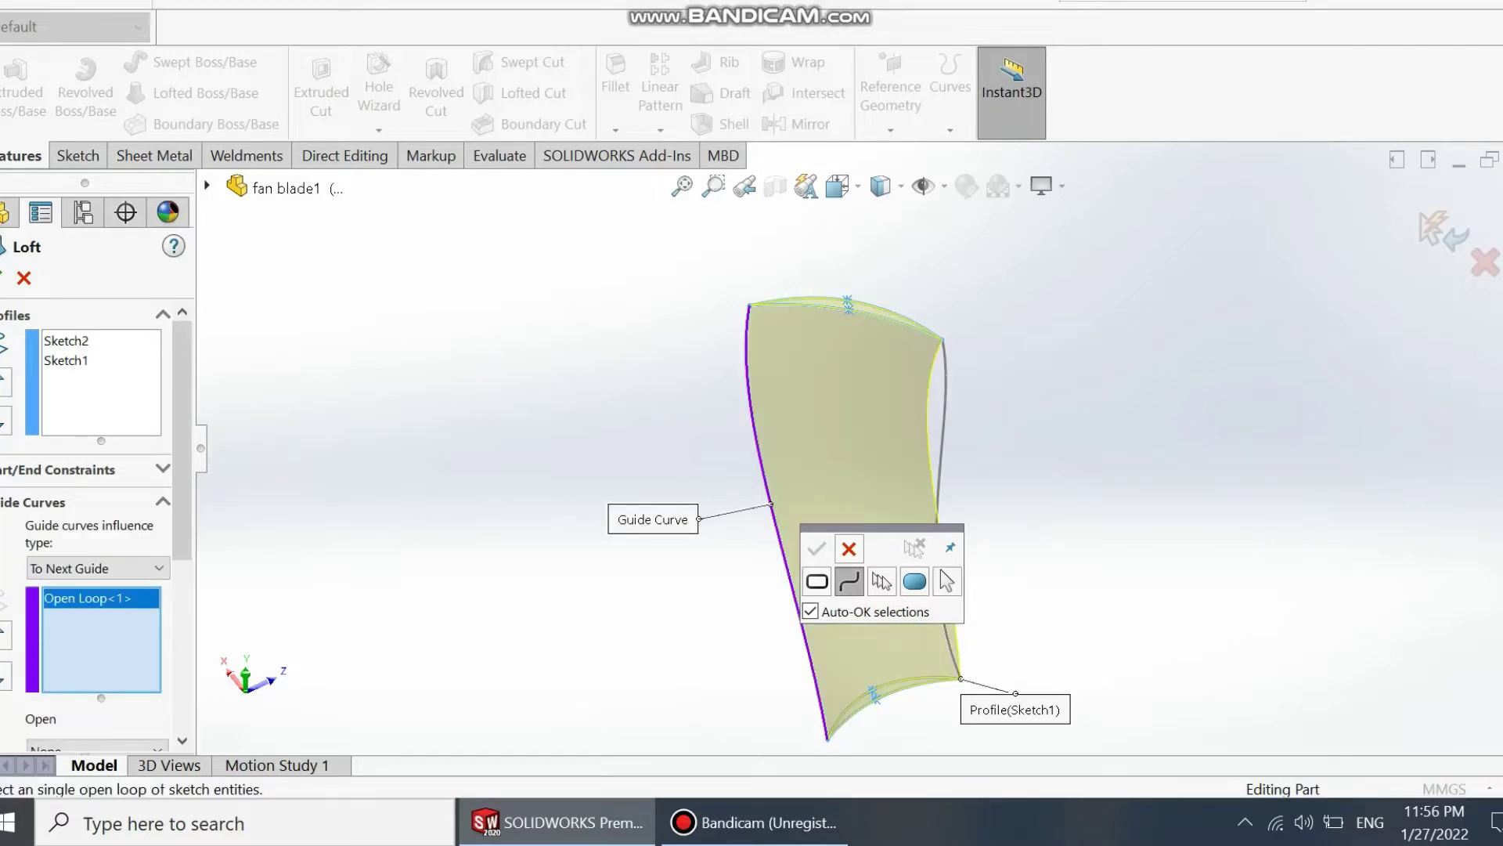
{"action": "left_click", "coordinate": [939, 491]}
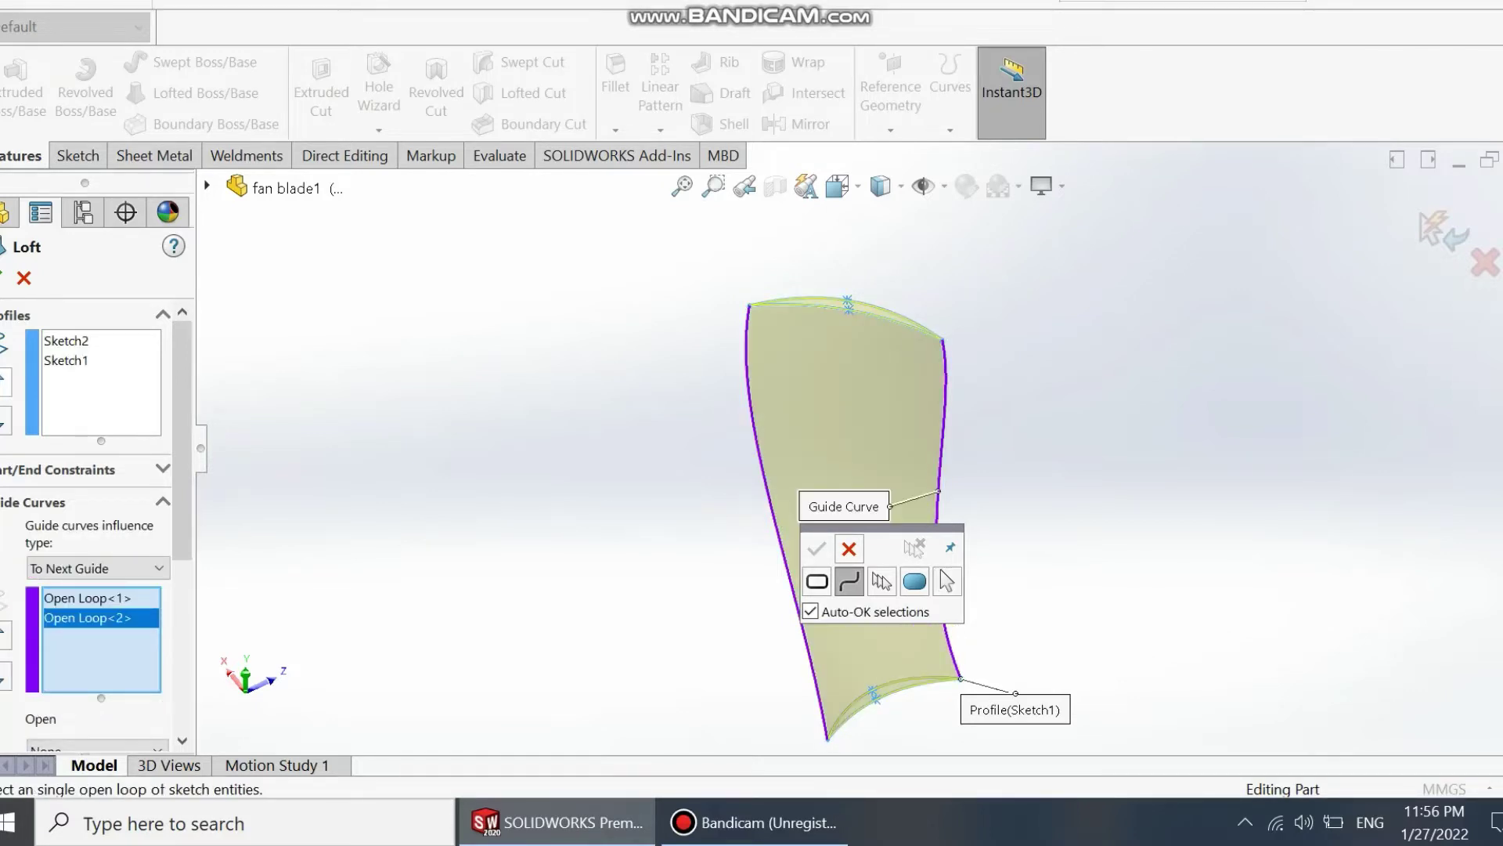
{"action": "left_click", "coordinate": [3, 278]}
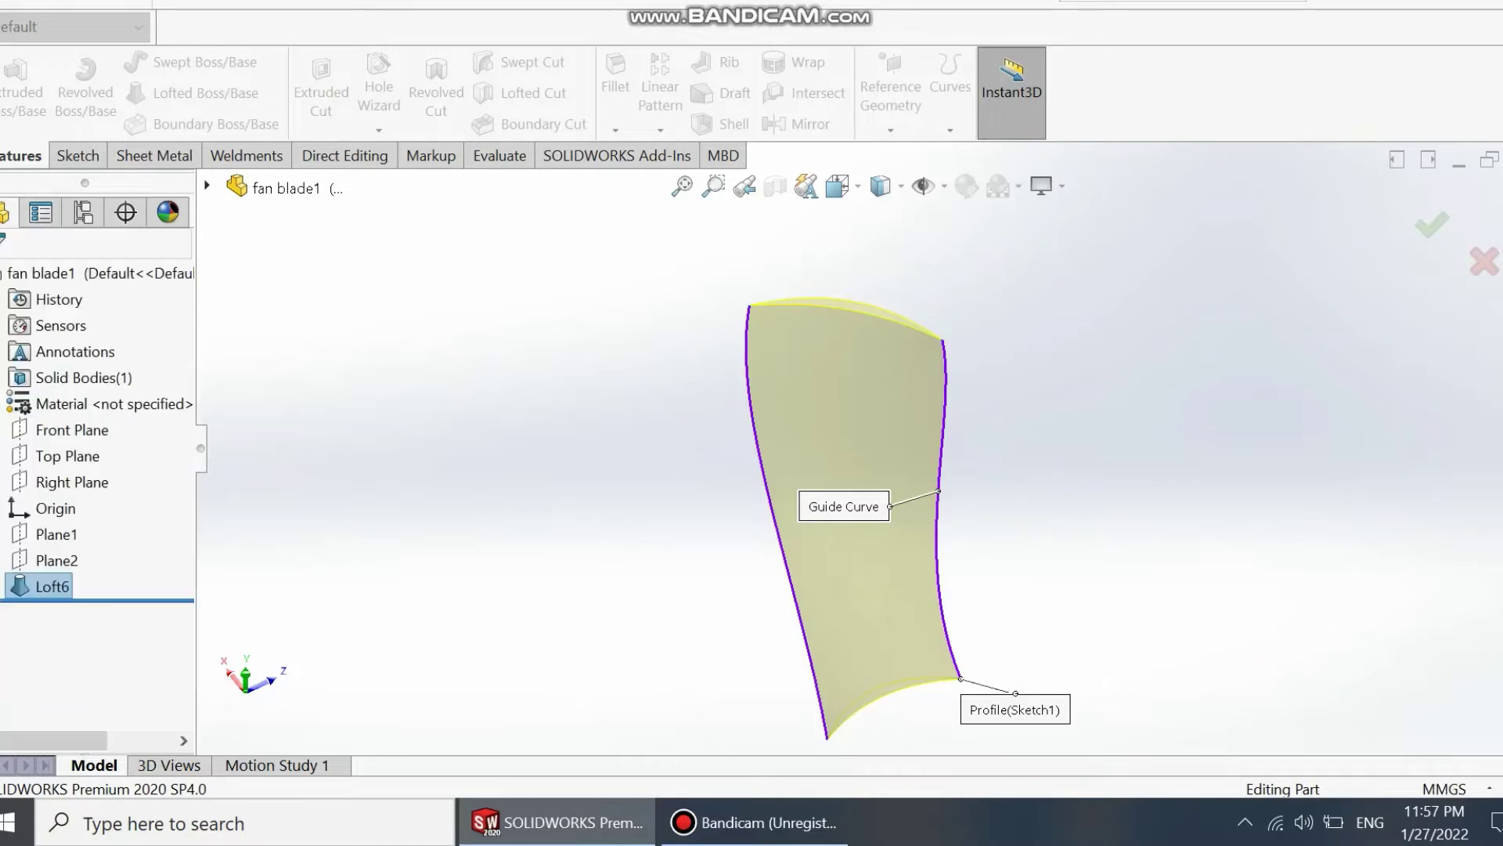
- Examine the lofted blade from an oblique angle and from views normal to the Right, Top and Front planes
{"action": "key", "text": "ctrl+1"}
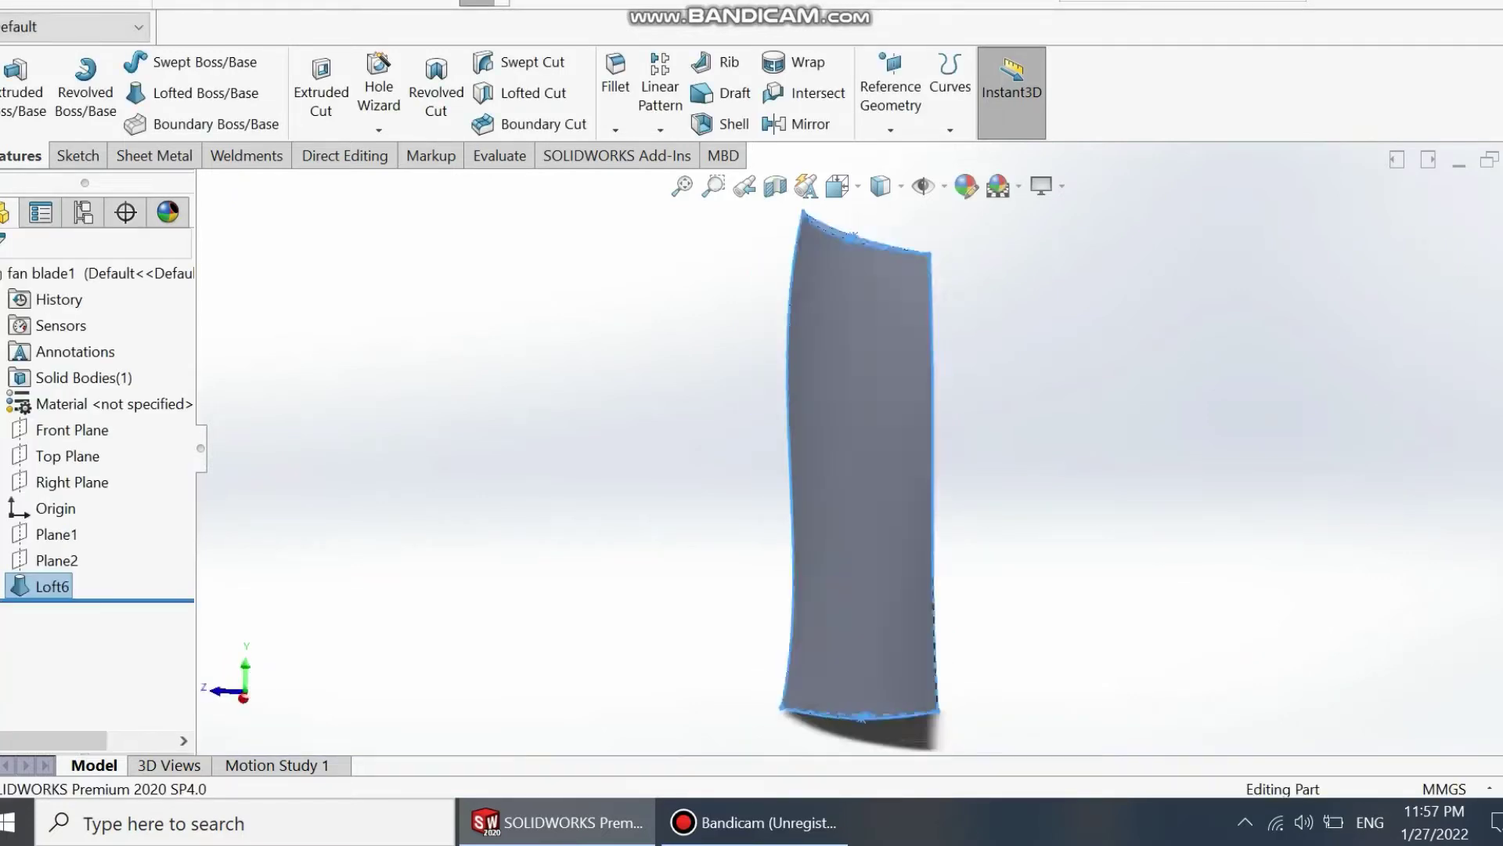
{"action": "middle_click_drag", "start_coordinate": [862, 470], "coordinate": [806, 595]}
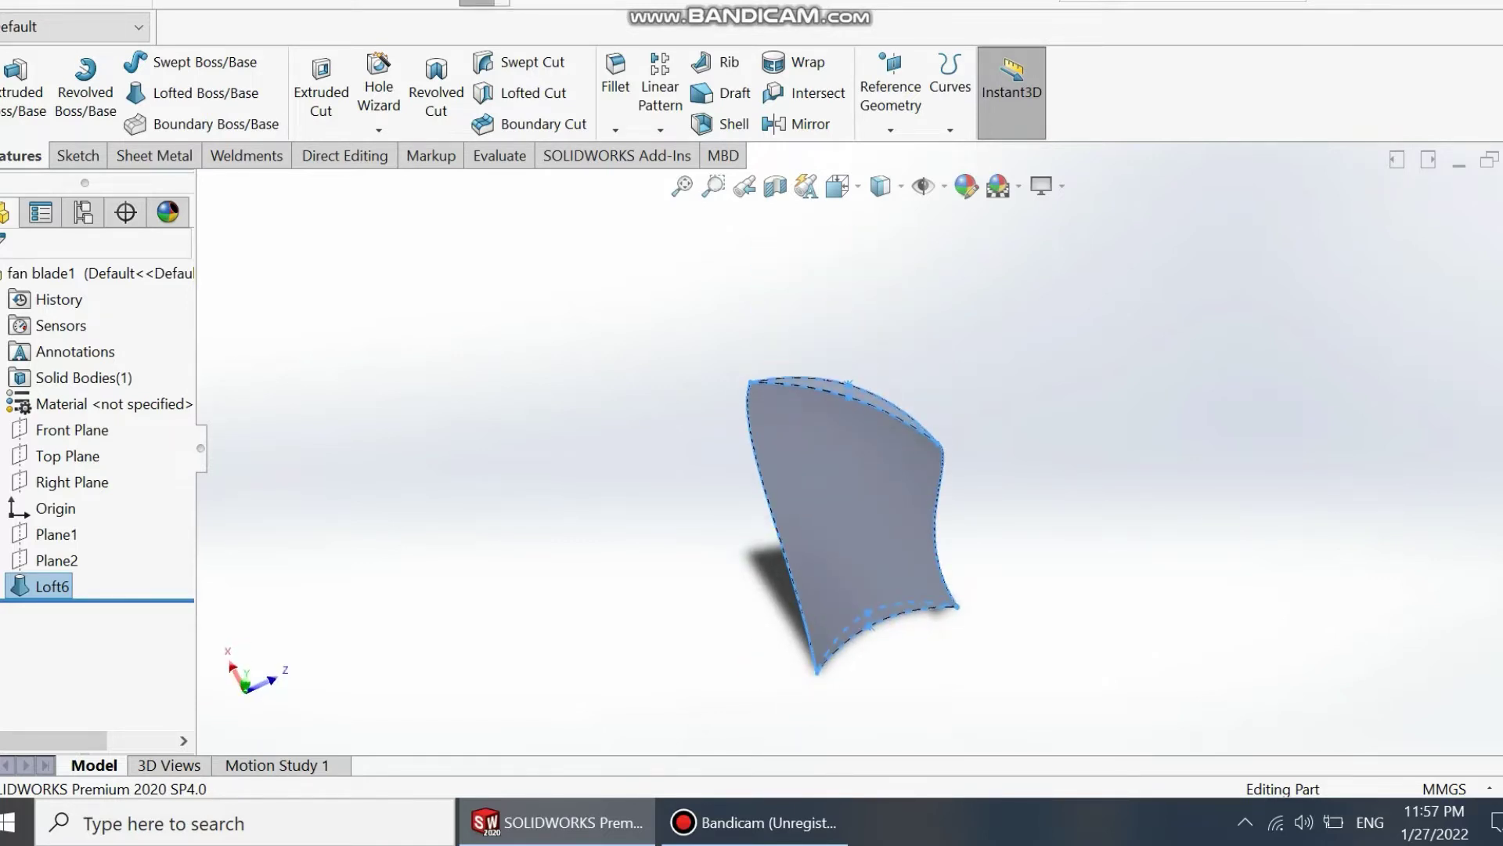
{"action": "key", "text": "Escape"}
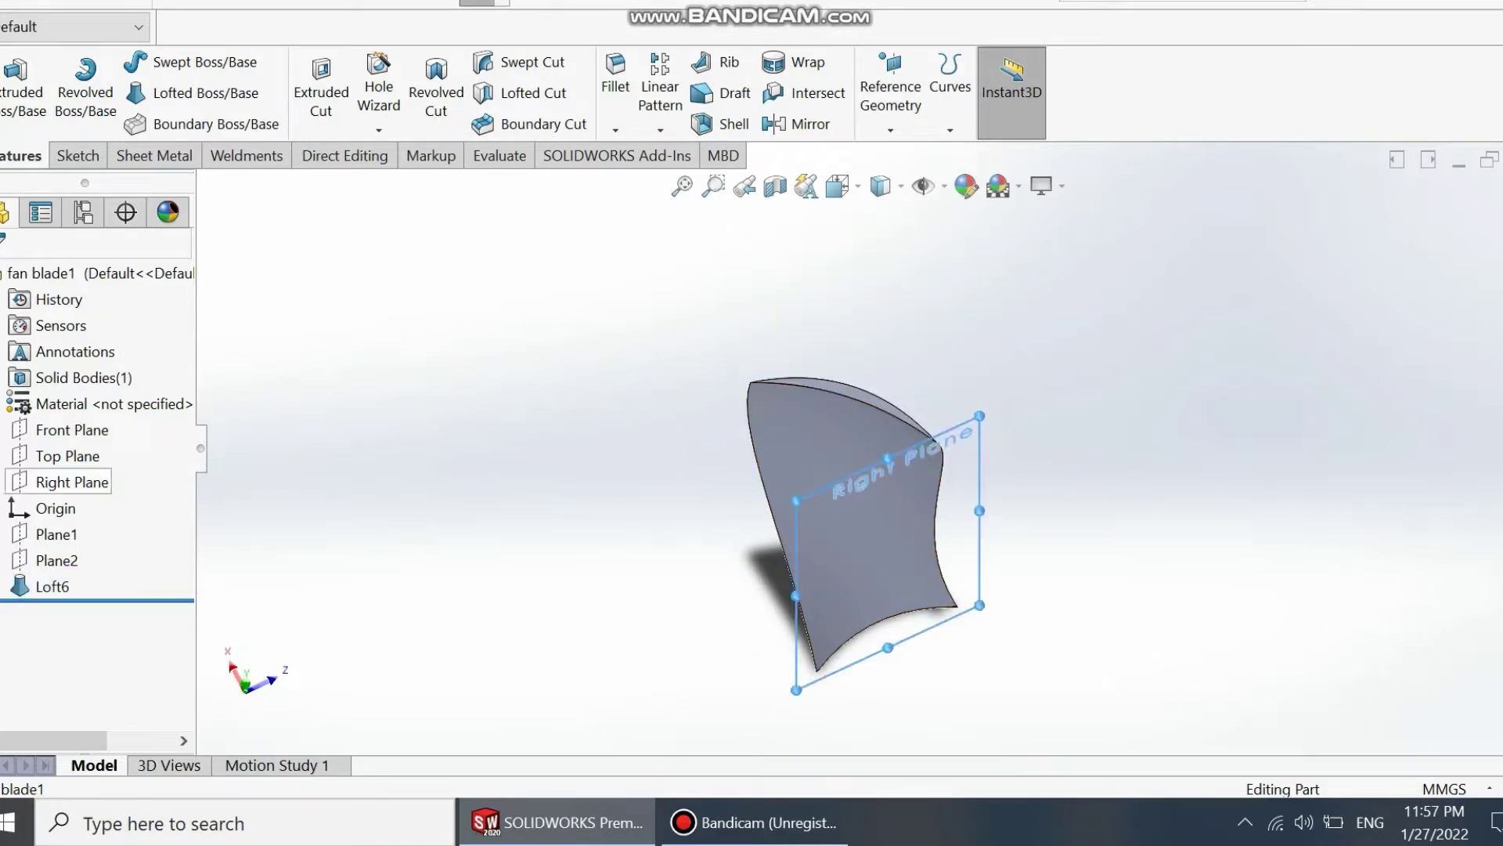
{"action": "left_click", "coordinate": [72, 482]}
{"action": "left_click", "coordinate": [209, 449]}
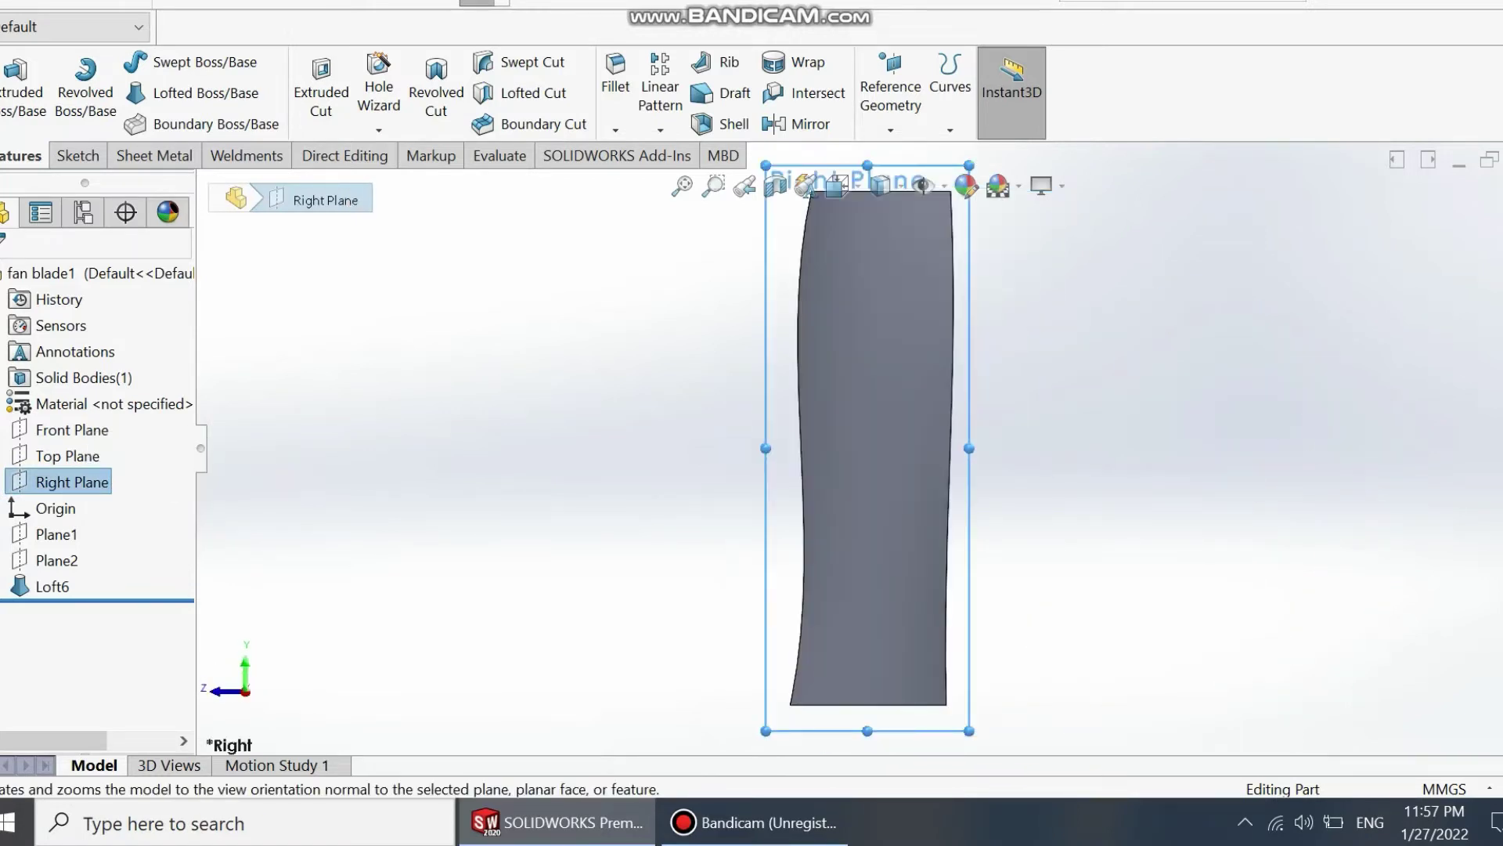
{"action": "left_click", "coordinate": [67, 456]}
{"action": "left_click", "coordinate": [206, 424]}
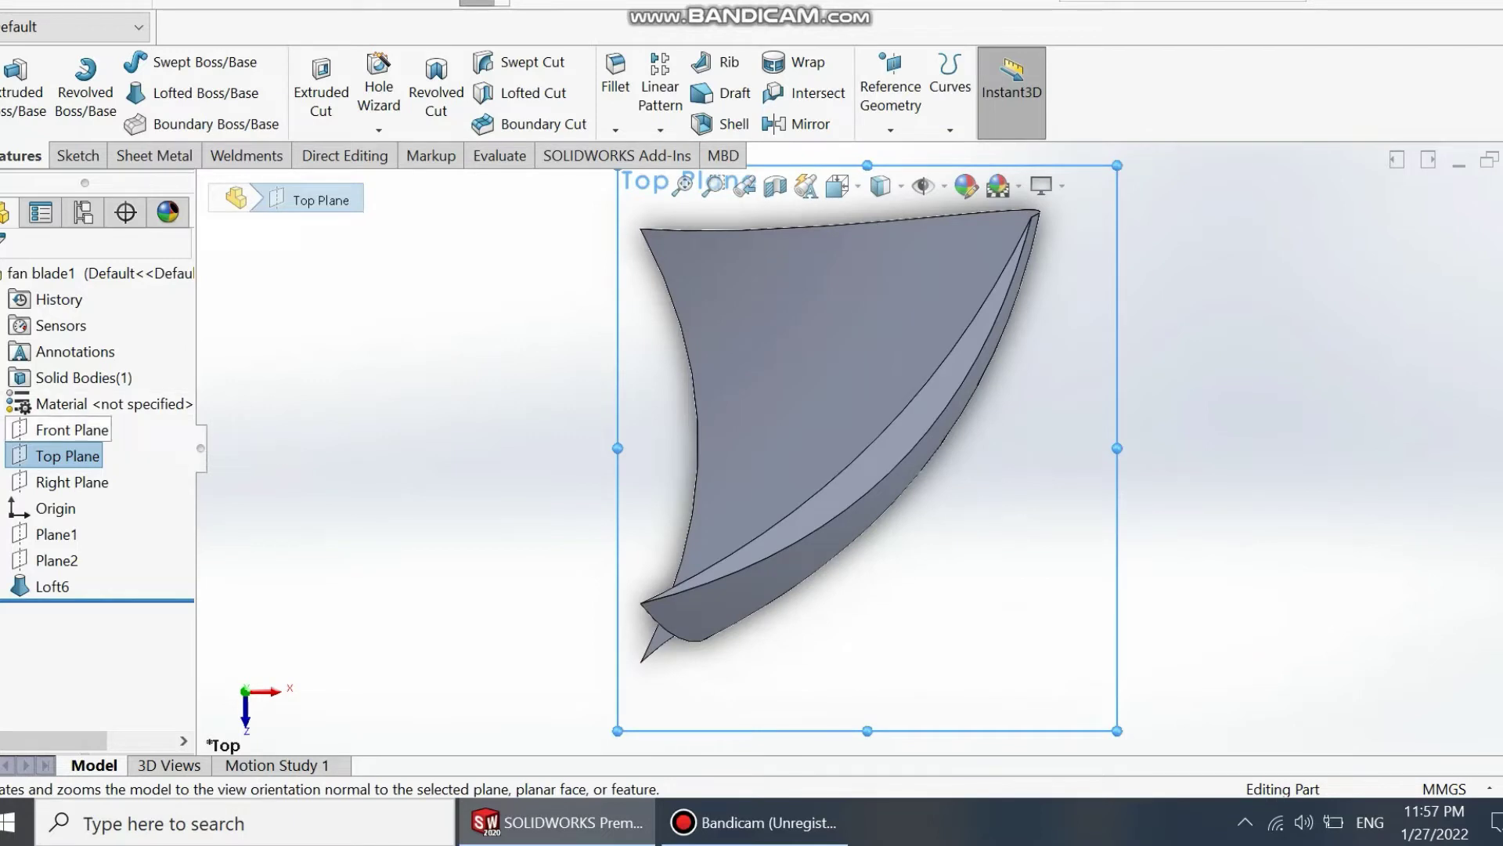
{"action": "left_click", "coordinate": [71, 429]}
{"action": "left_click", "coordinate": [196, 398]}
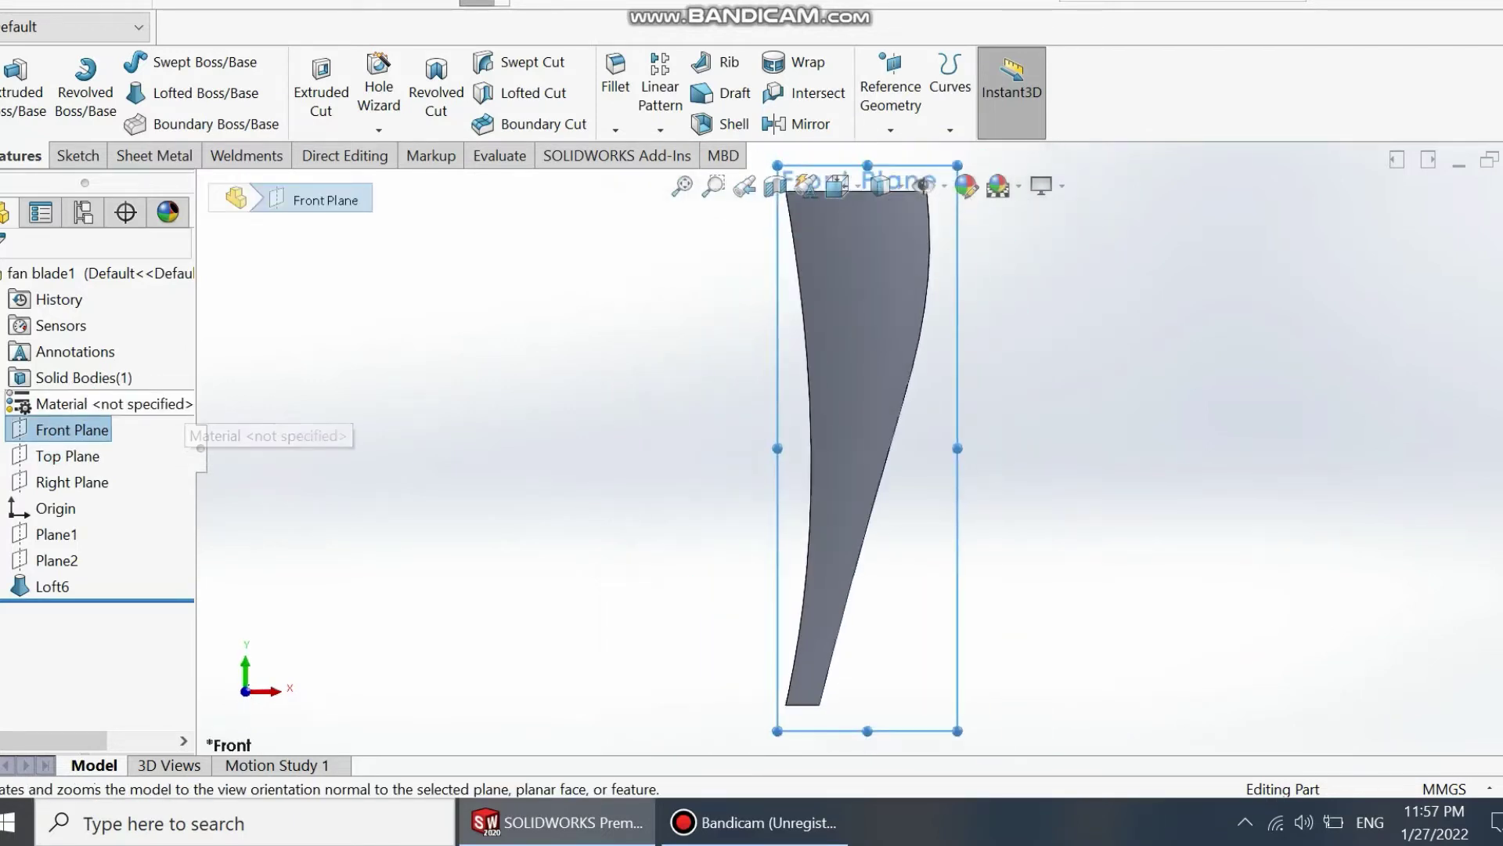
{"action": "key", "text": "Escape"}
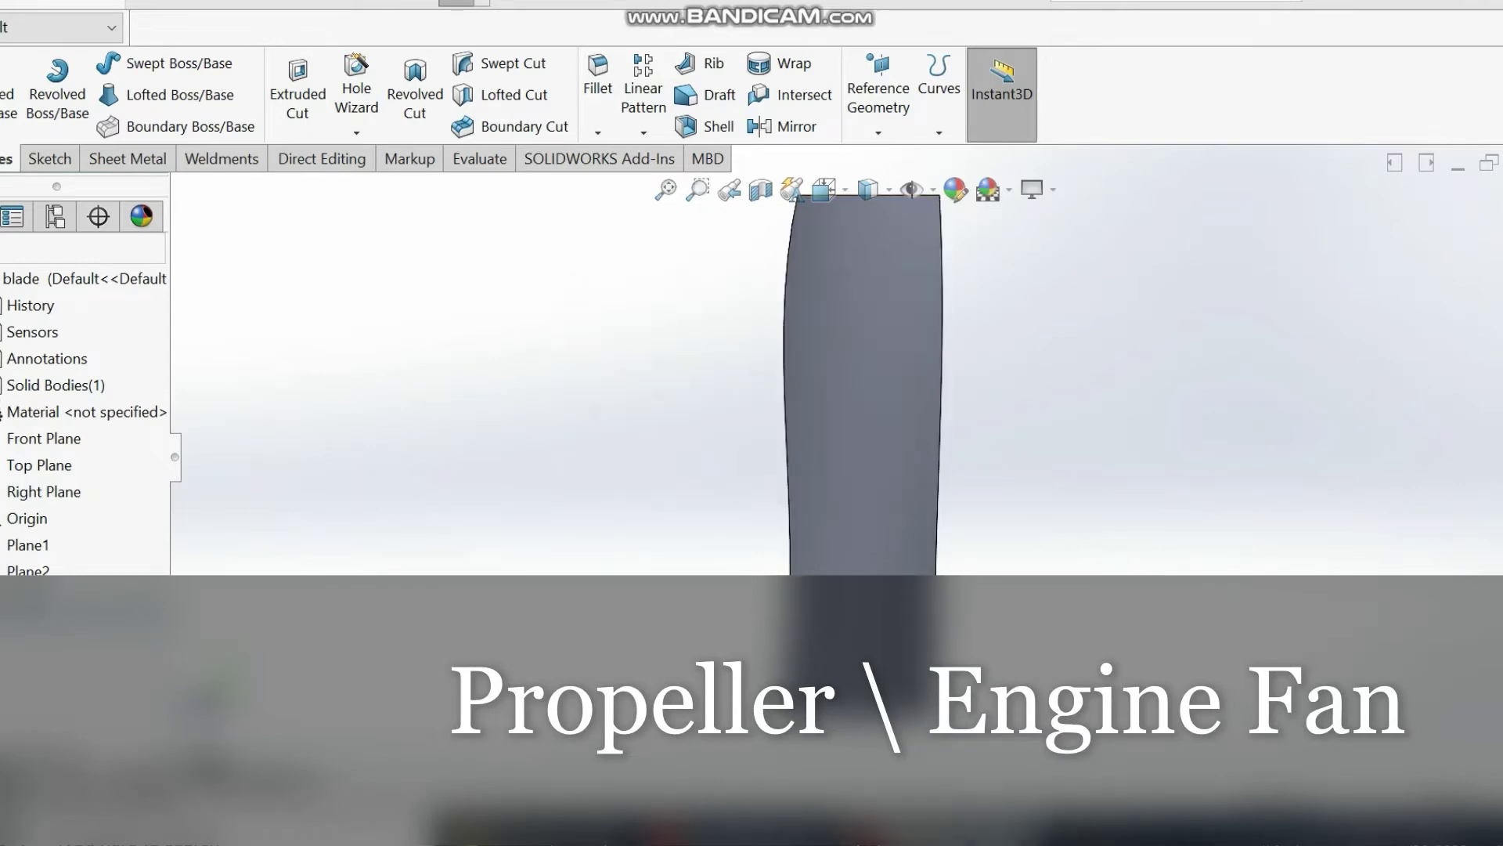
- On the Right Plane, sketch a closed four-sided profile across the blade root with a sloped right side, about 142 mm long and 46 mm high
{"action": "left_click", "coordinate": [44, 491]}
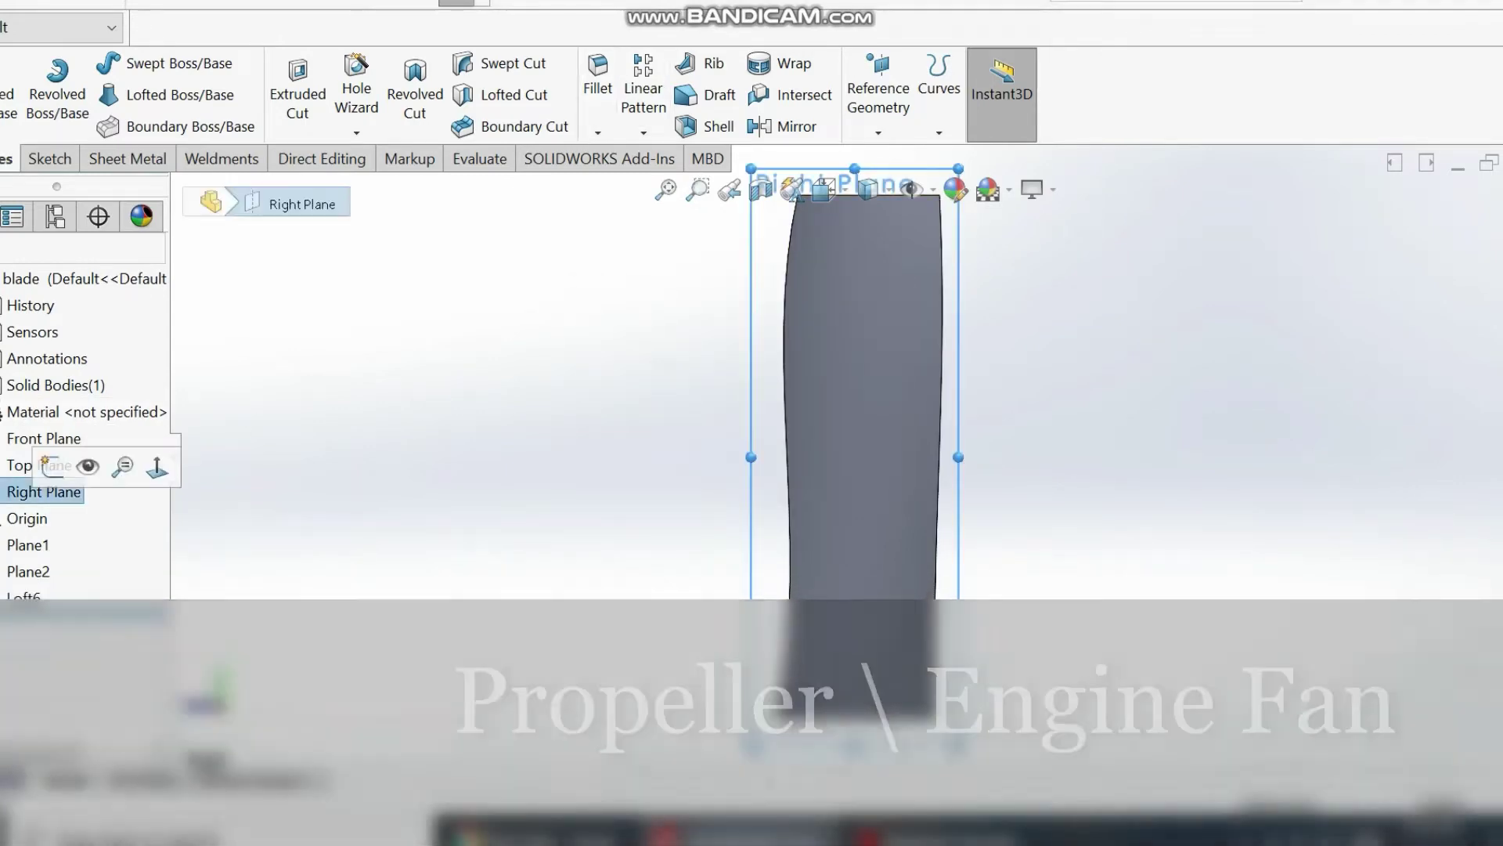
{"action": "left_click", "coordinate": [157, 468]}
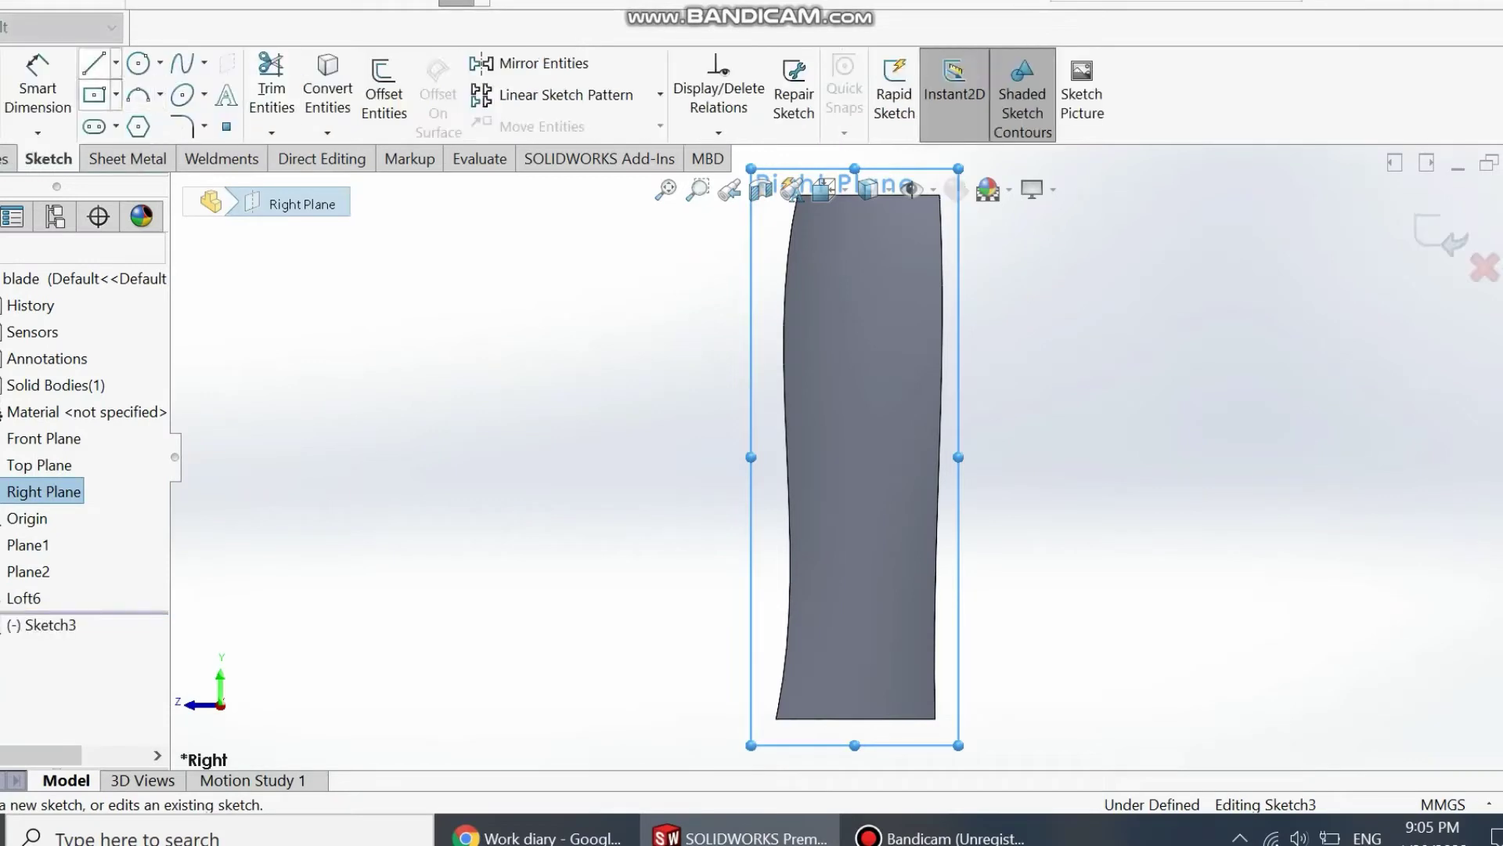
{"action": "left_click", "coordinate": [94, 64]}
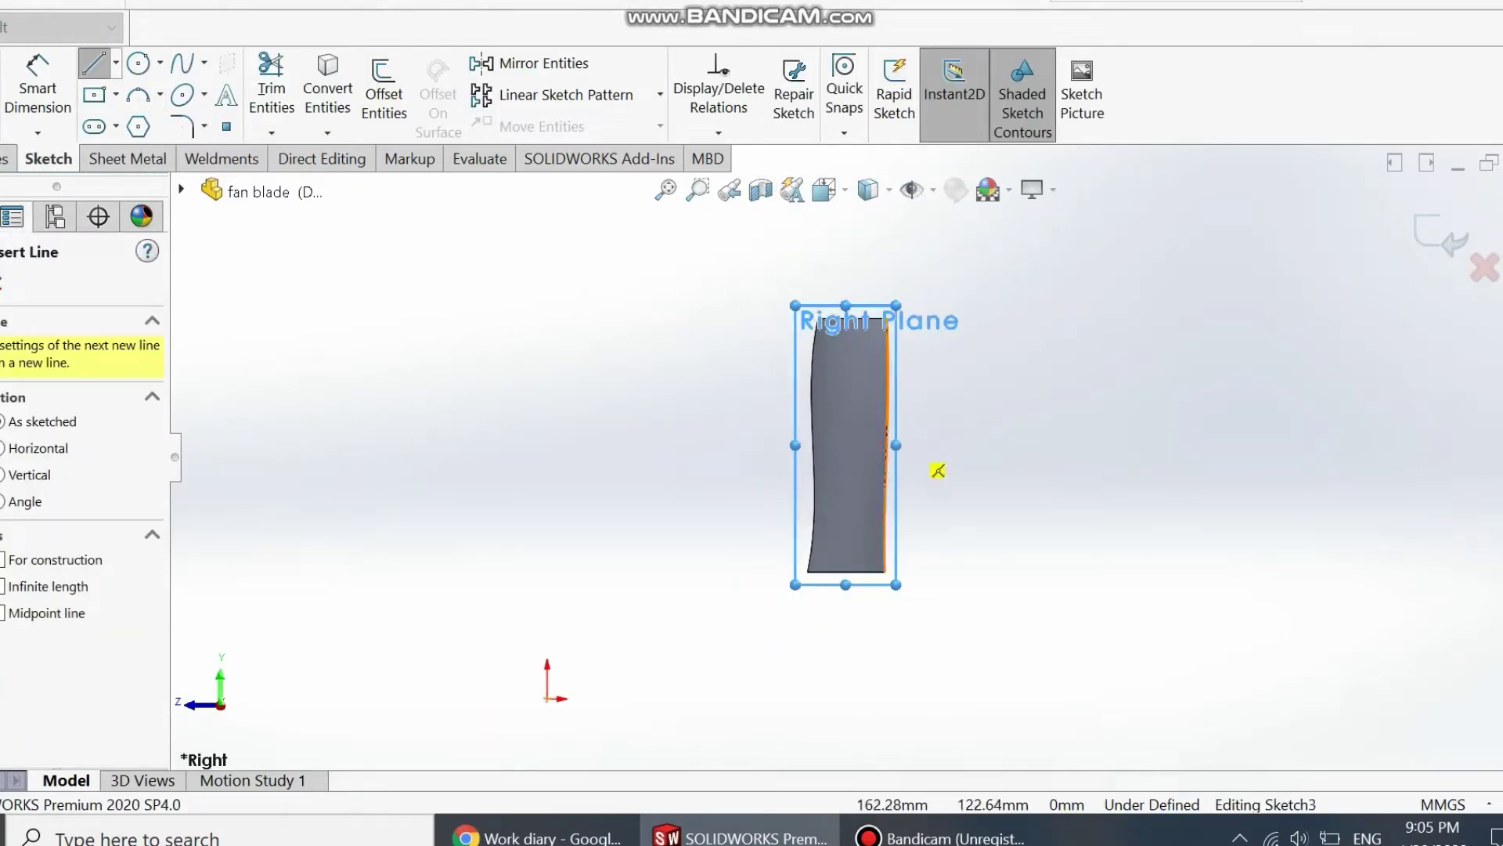
{"action": "scroll", "coordinate": [940, 470], "scroll_direction": "down", "scroll_amount": 2}
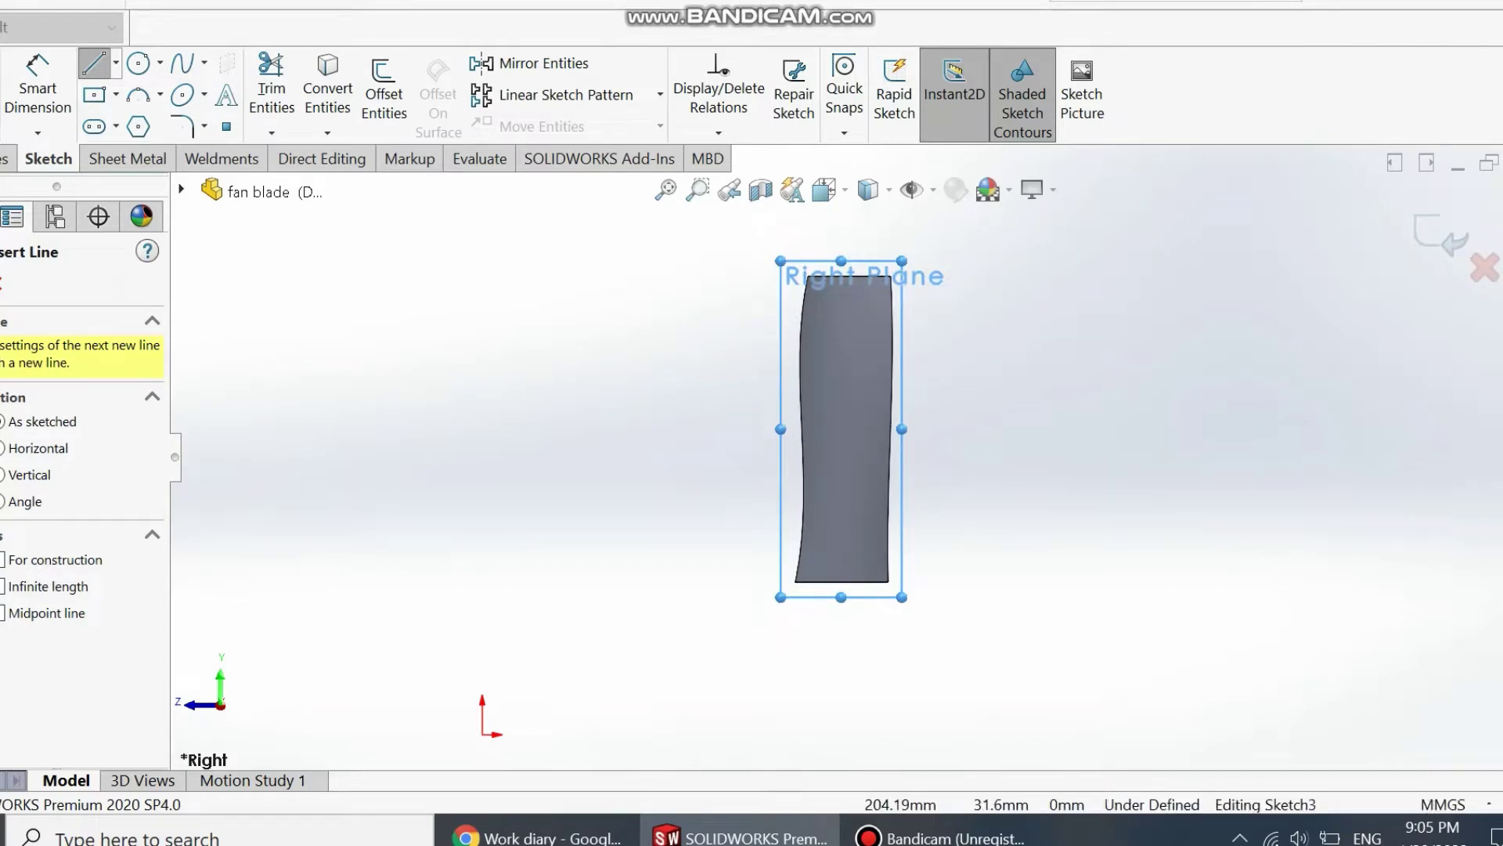
{"action": "left_click", "coordinate": [1001, 652]}
{"action": "left_click", "coordinate": [641, 653]}
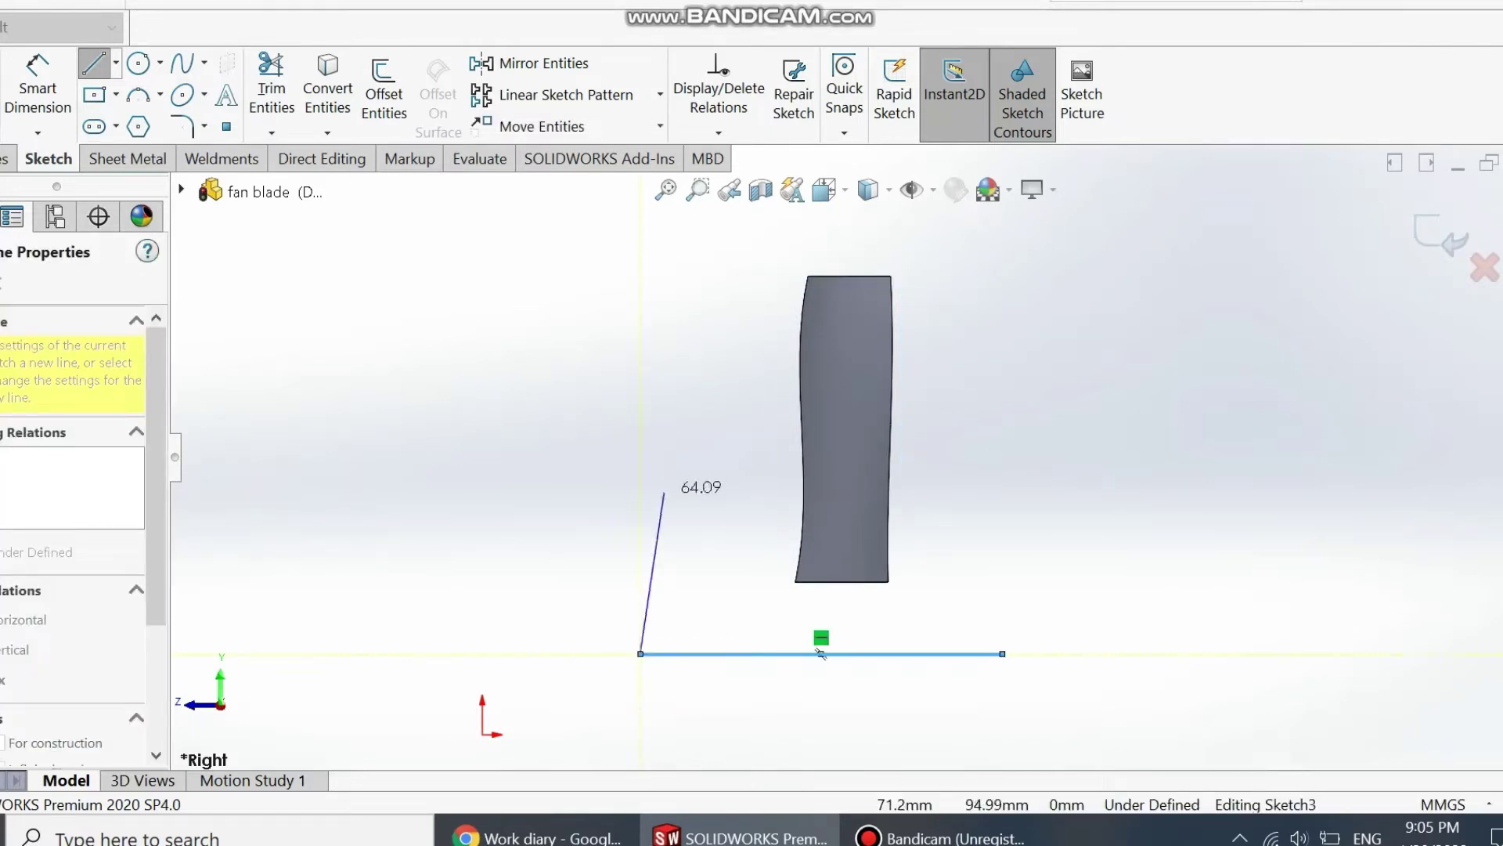
{"action": "left_click", "coordinate": [641, 536]}
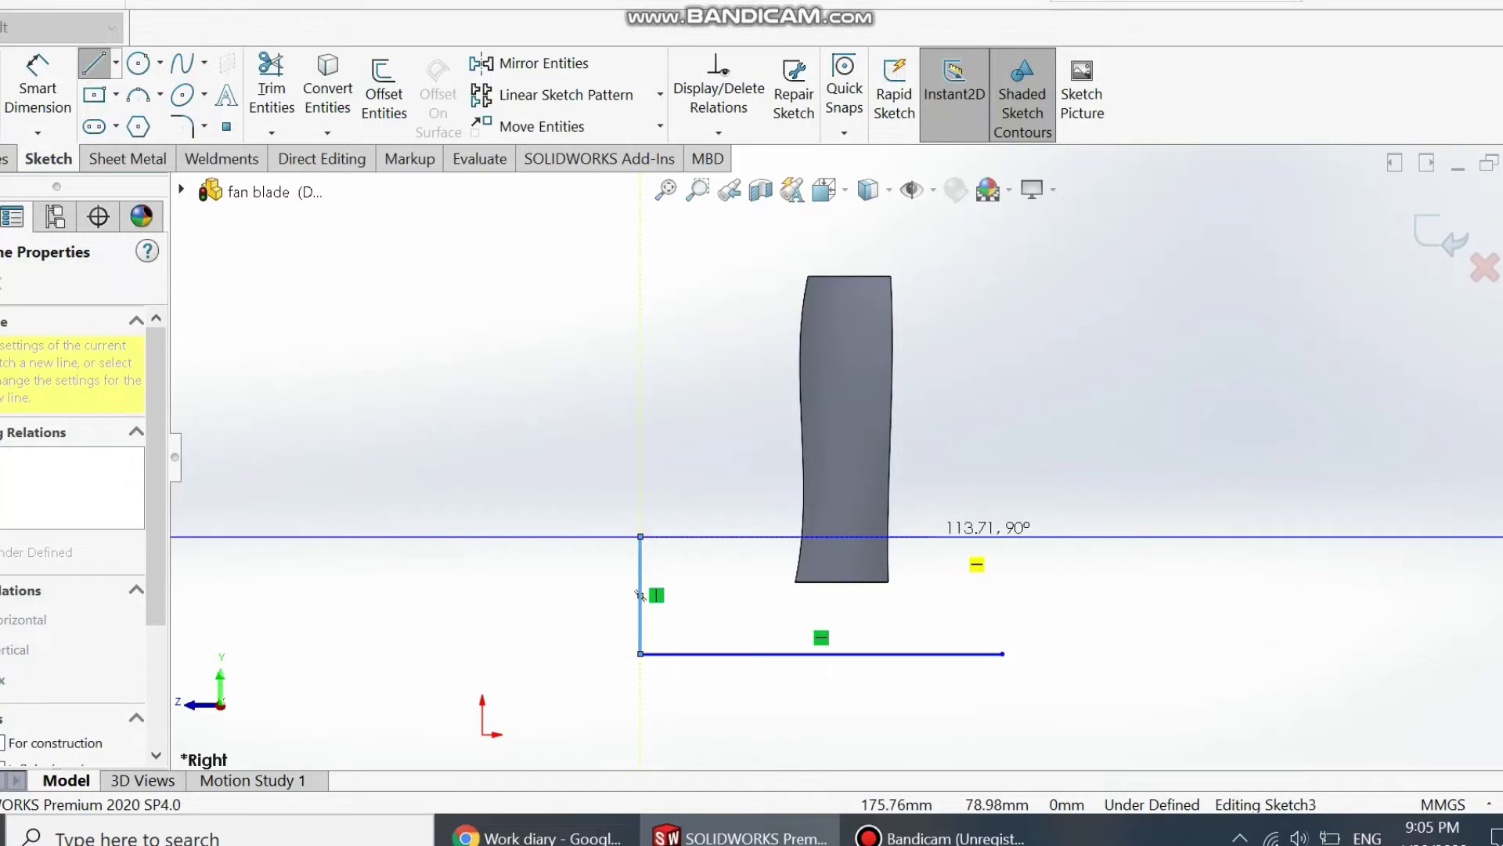
{"action": "left_click", "coordinate": [862, 536]}
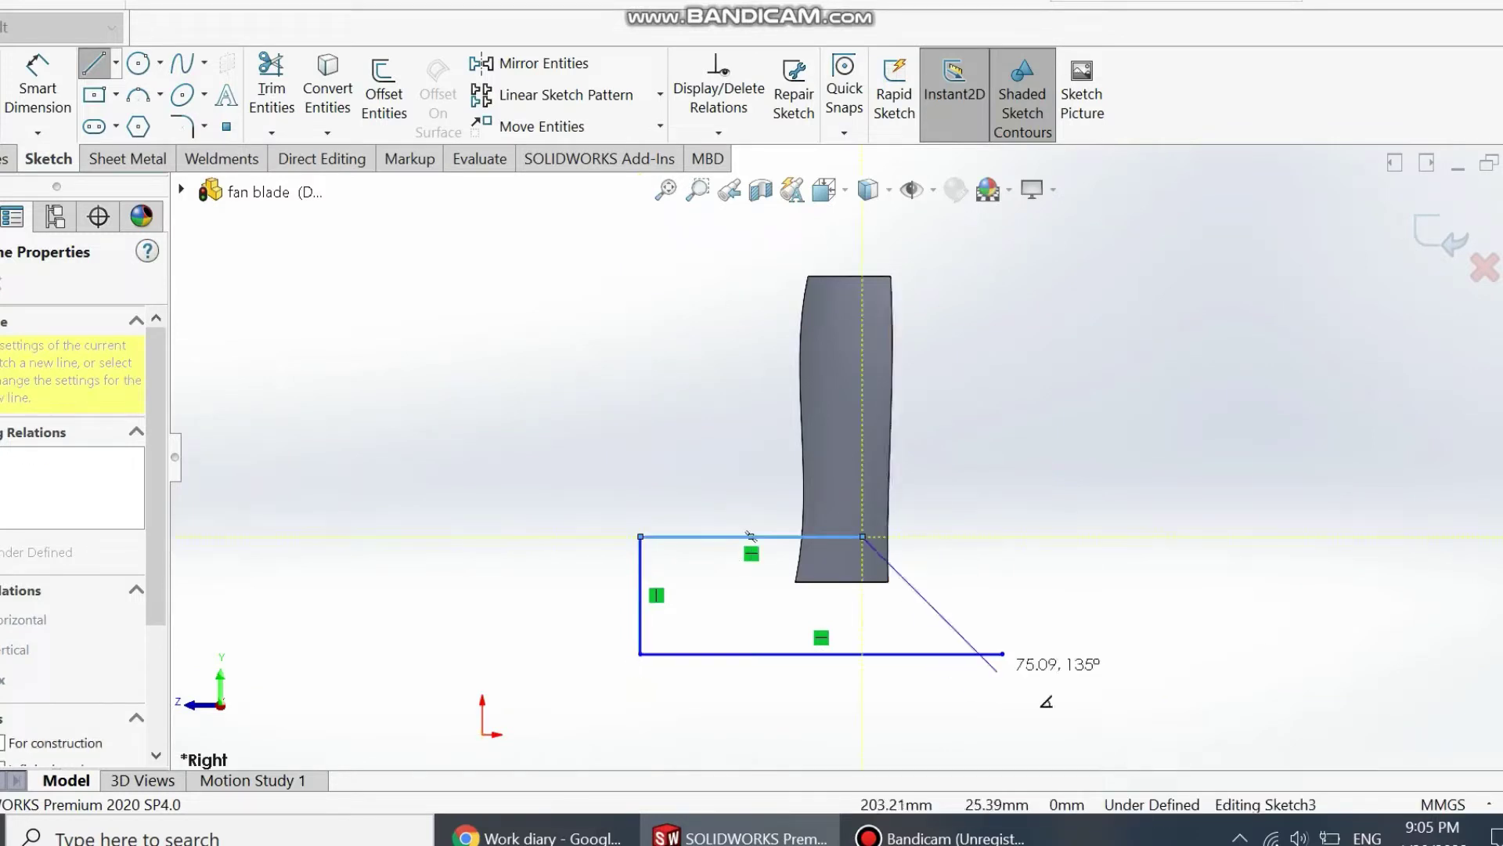
{"action": "left_click", "coordinate": [1002, 653]}
{"action": "right_click", "coordinate": [420, 413]}
{"action": "left_click", "coordinate": [470, 435]}
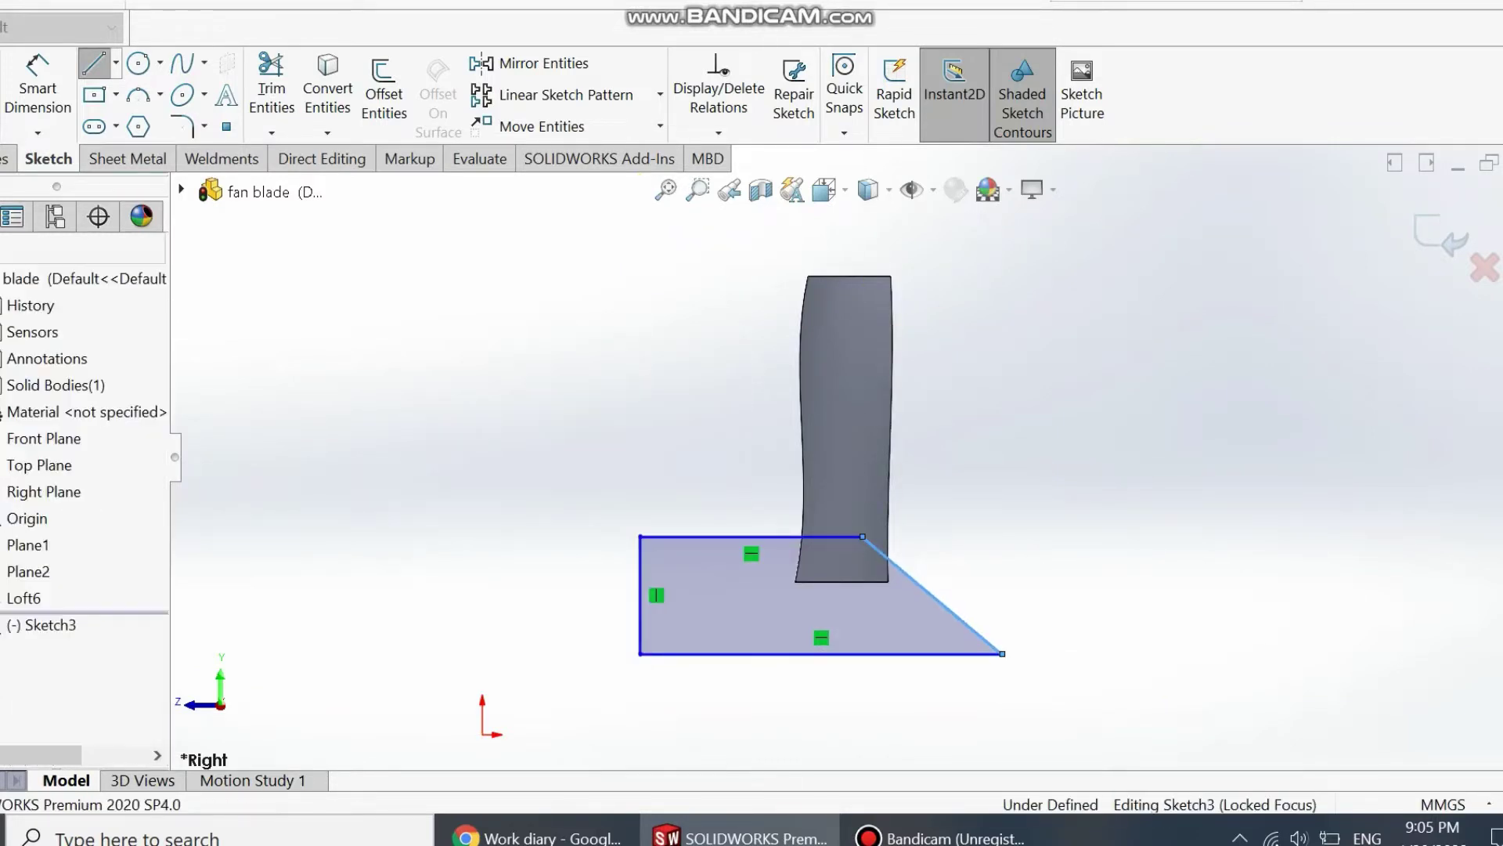
- Dimension the profile's bottom edge to 166 mm
{"action": "left_click", "coordinate": [38, 88]}
{"action": "left_click", "coordinate": [792, 653]}
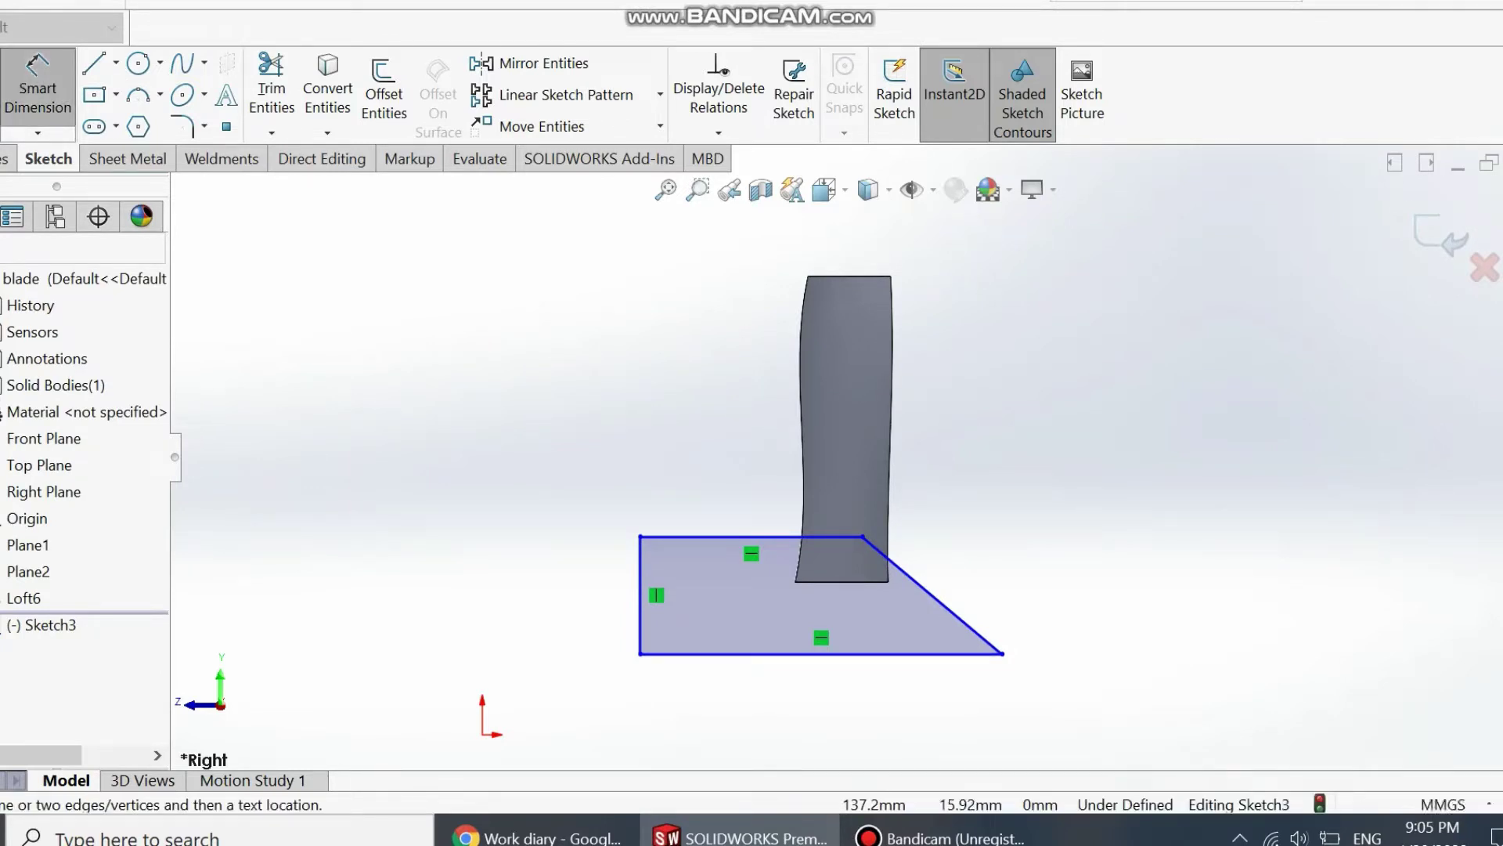
{"action": "left_click", "coordinate": [814, 653]}
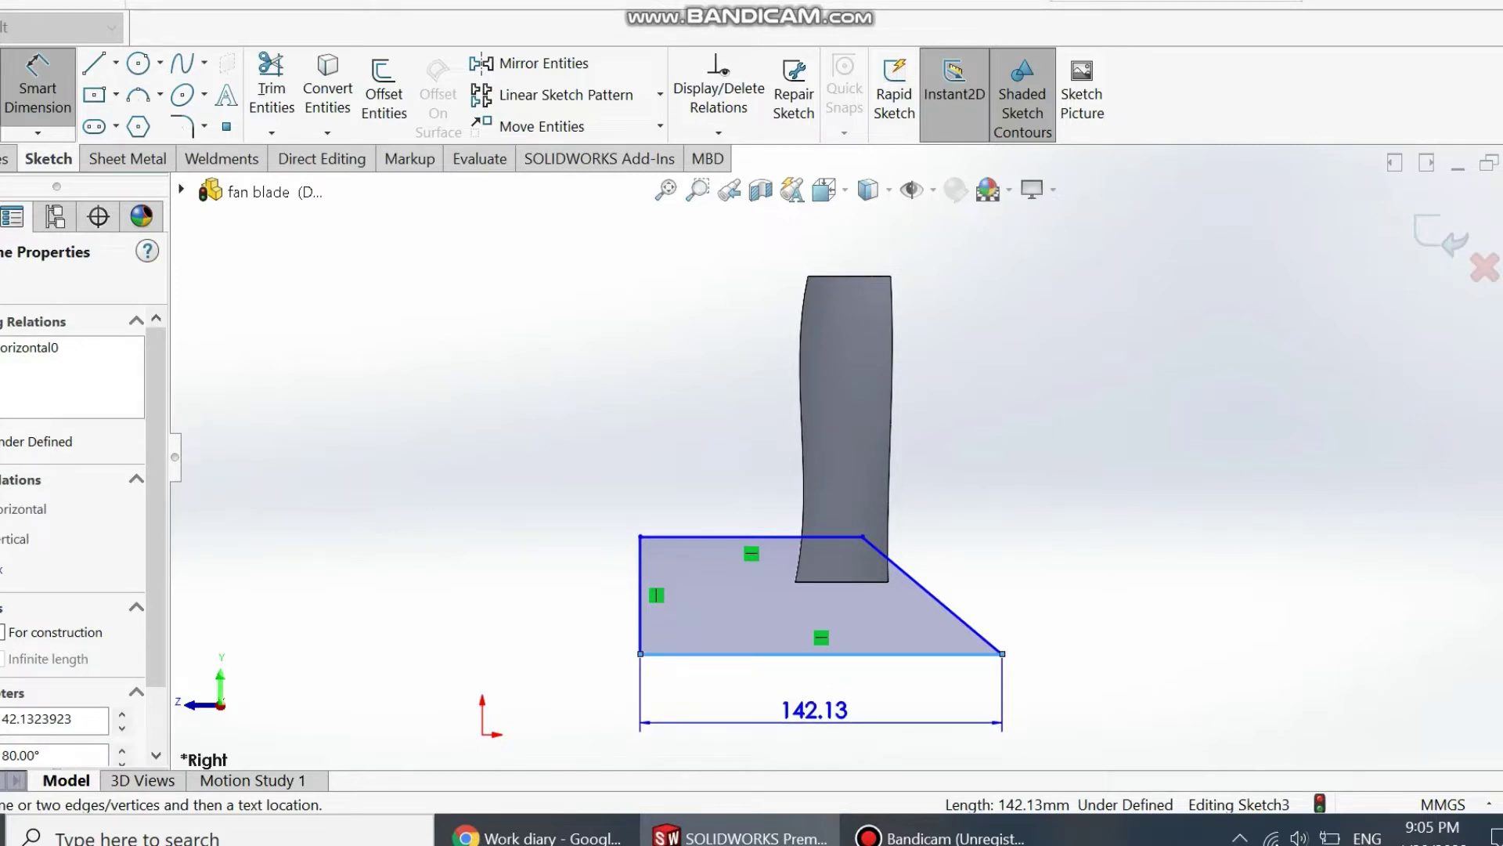
{"action": "left_click", "coordinate": [815, 714]}
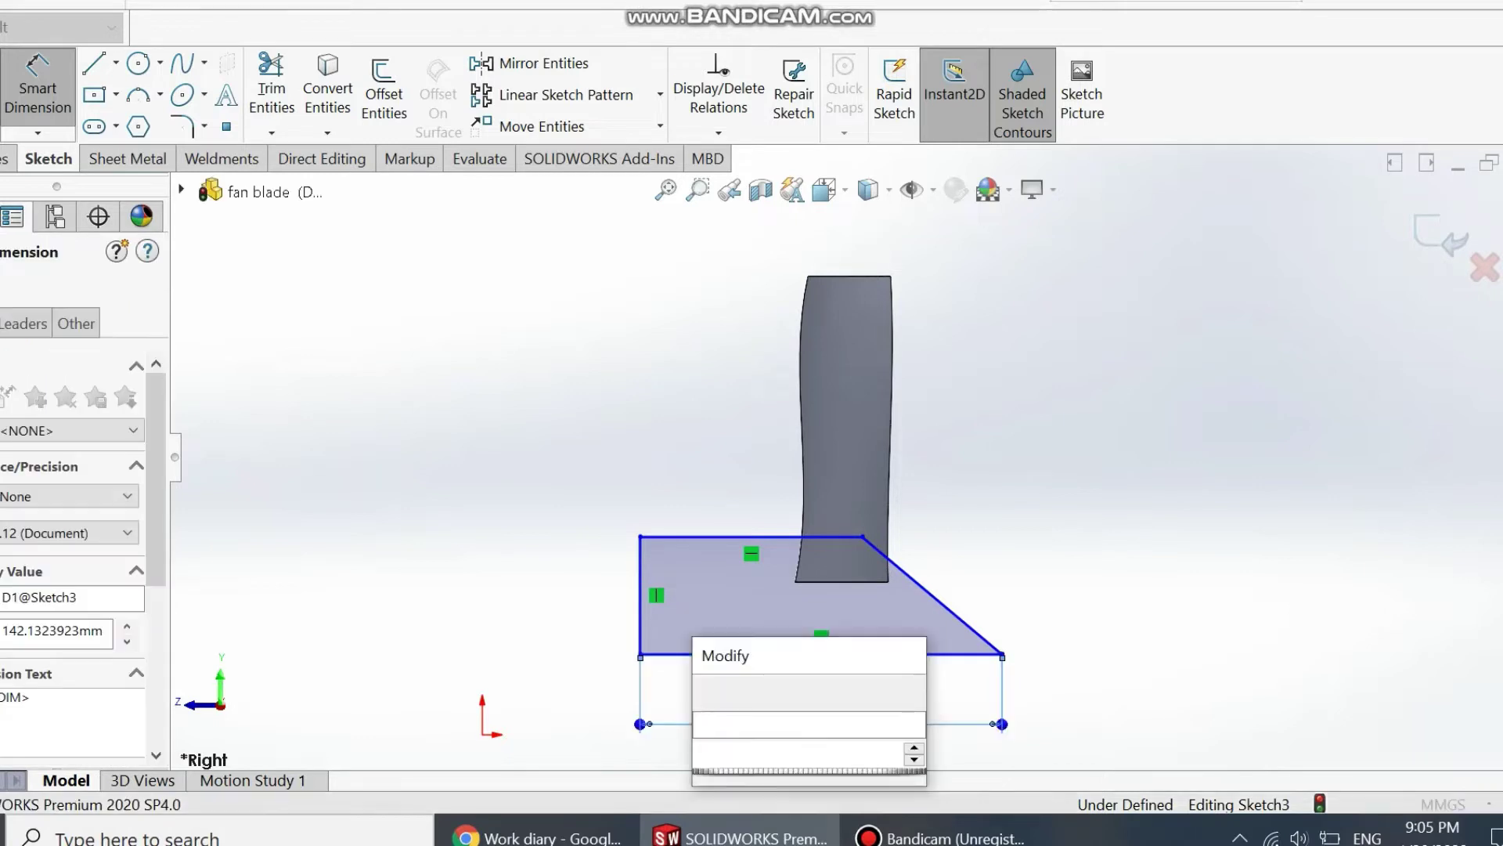
{"action": "type", "text": "166"}
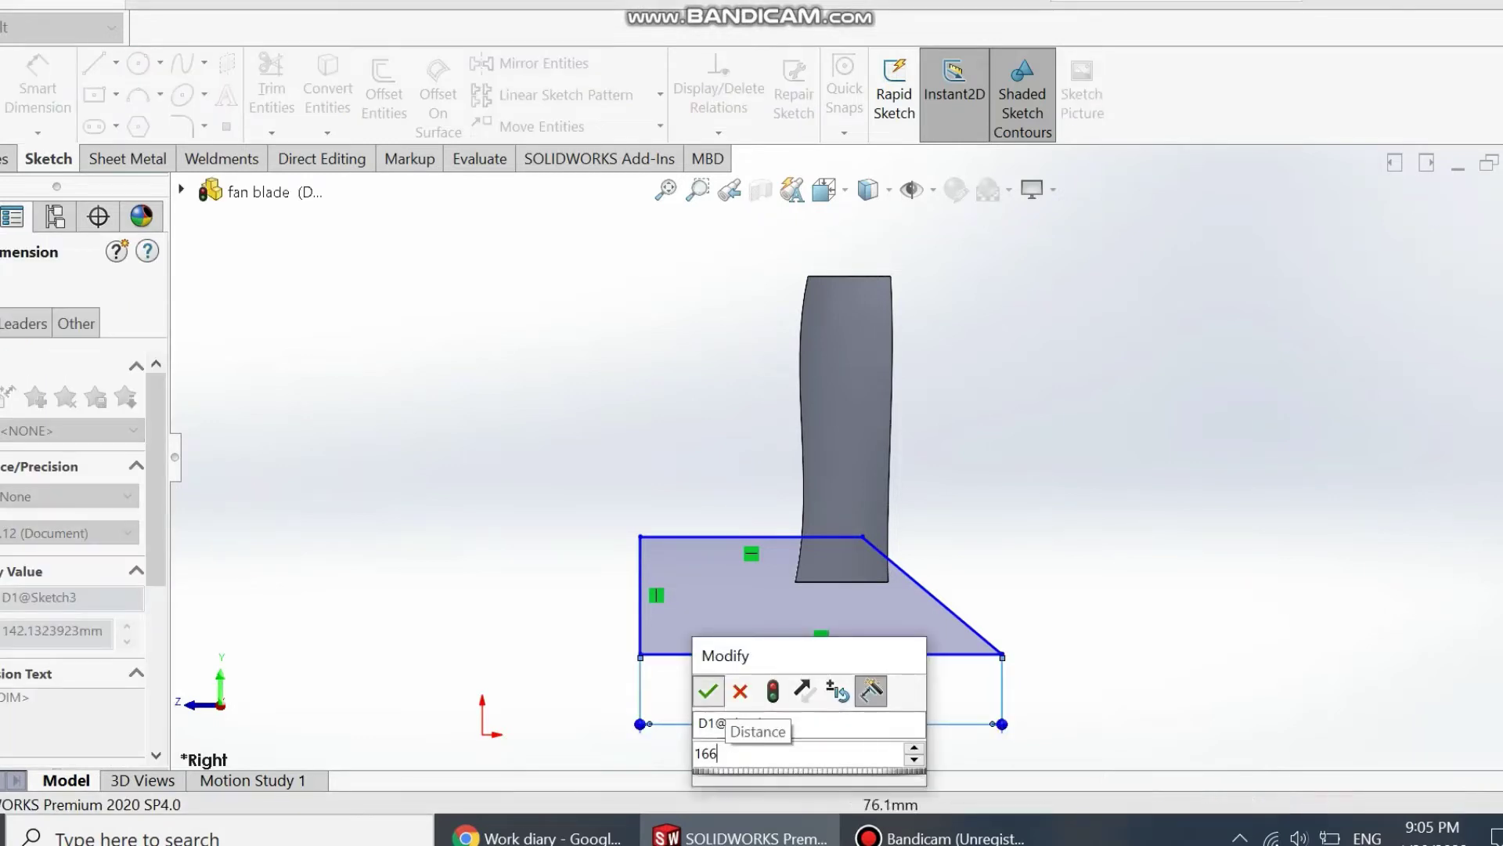
{"action": "key", "text": "Return"}
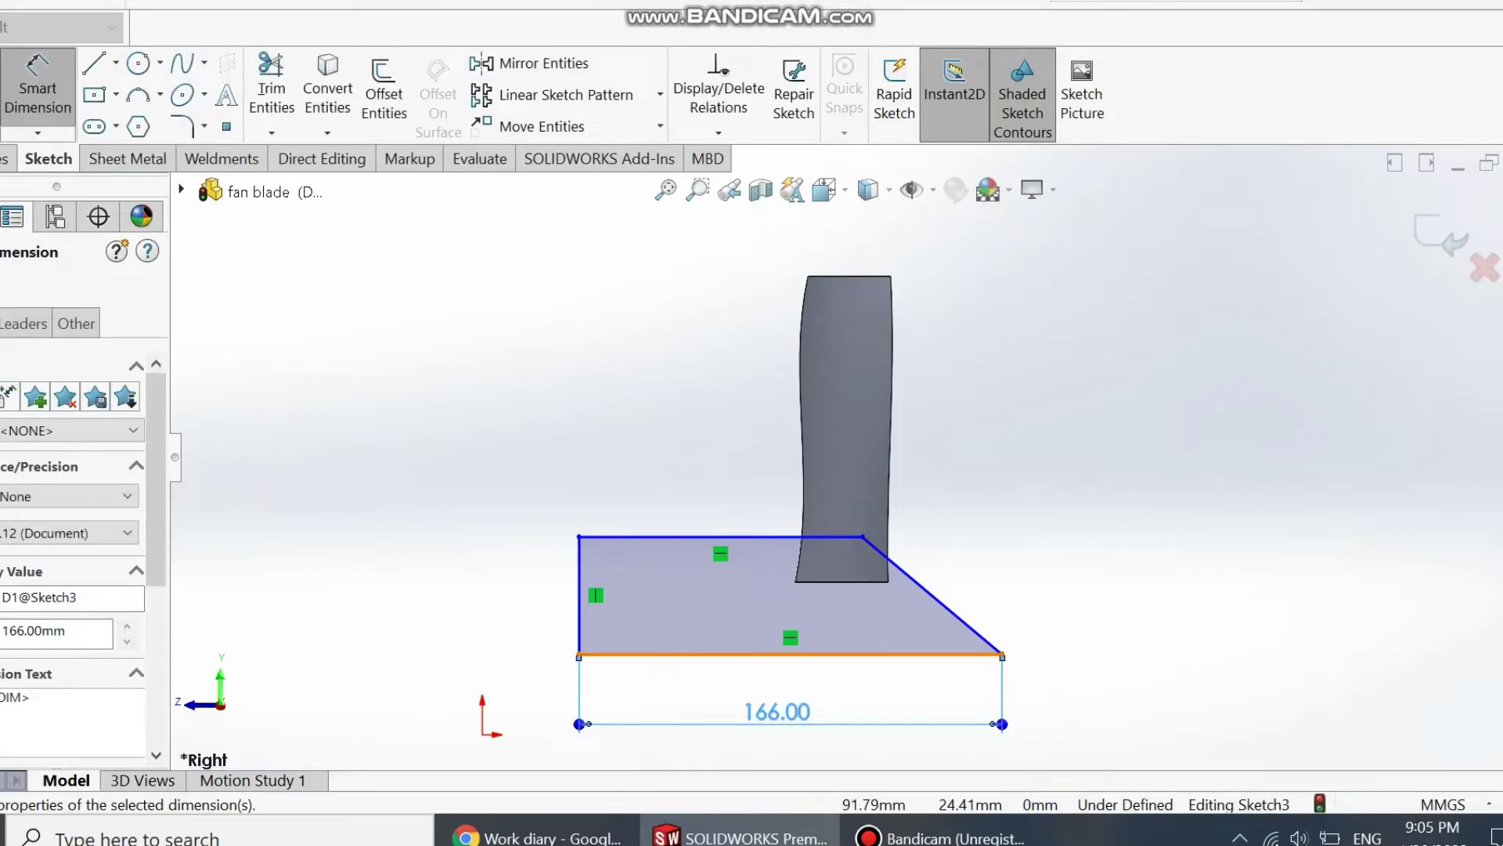
- Dimension the profile's vertical left edge to 65 mm
{"action": "left_click", "coordinate": [578, 595]}
{"action": "left_click", "coordinate": [476, 583]}
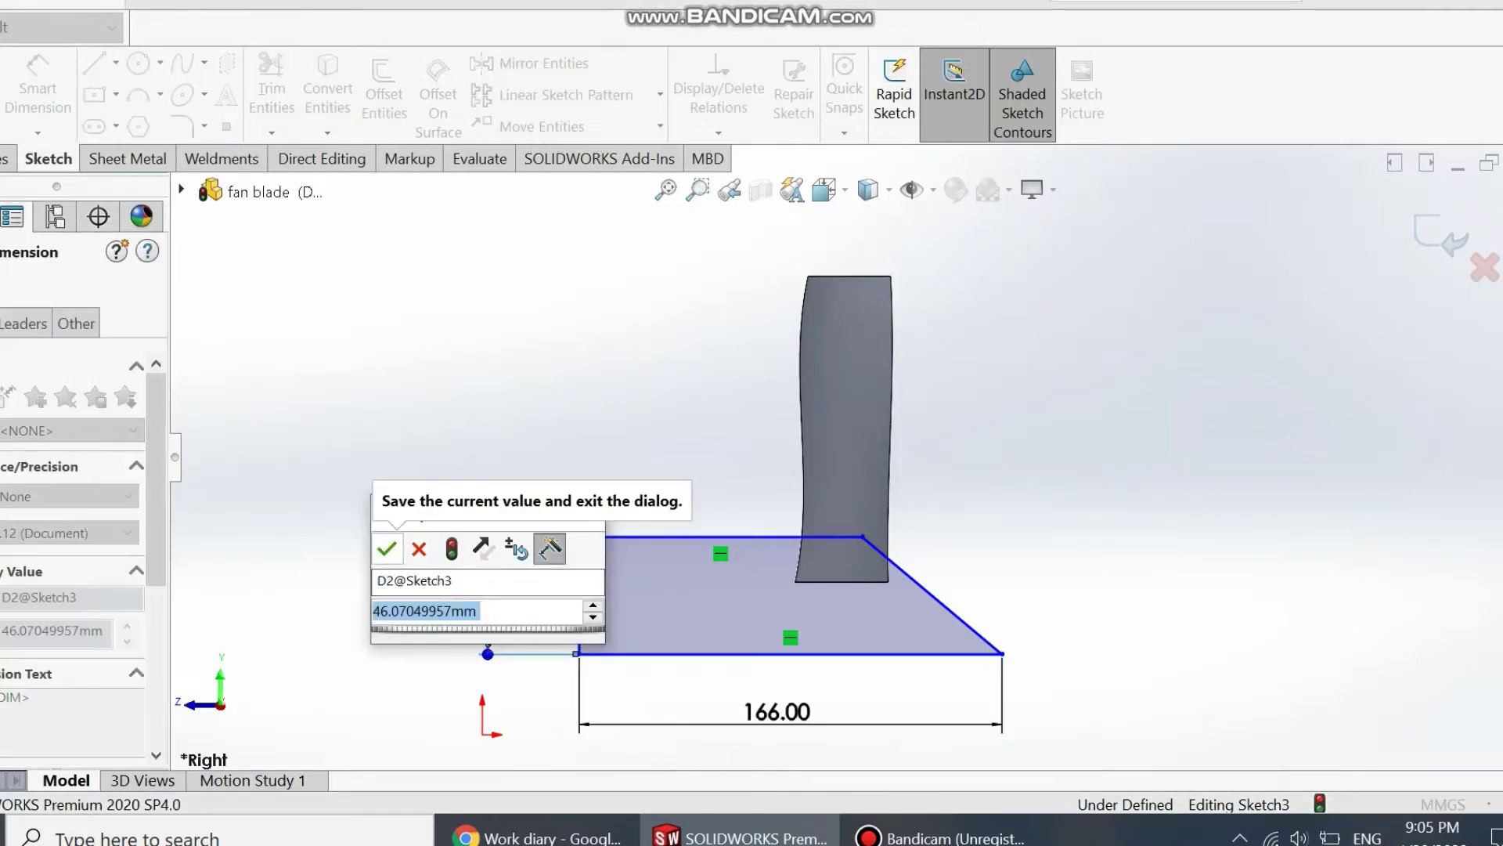
{"action": "type", "text": "65"}
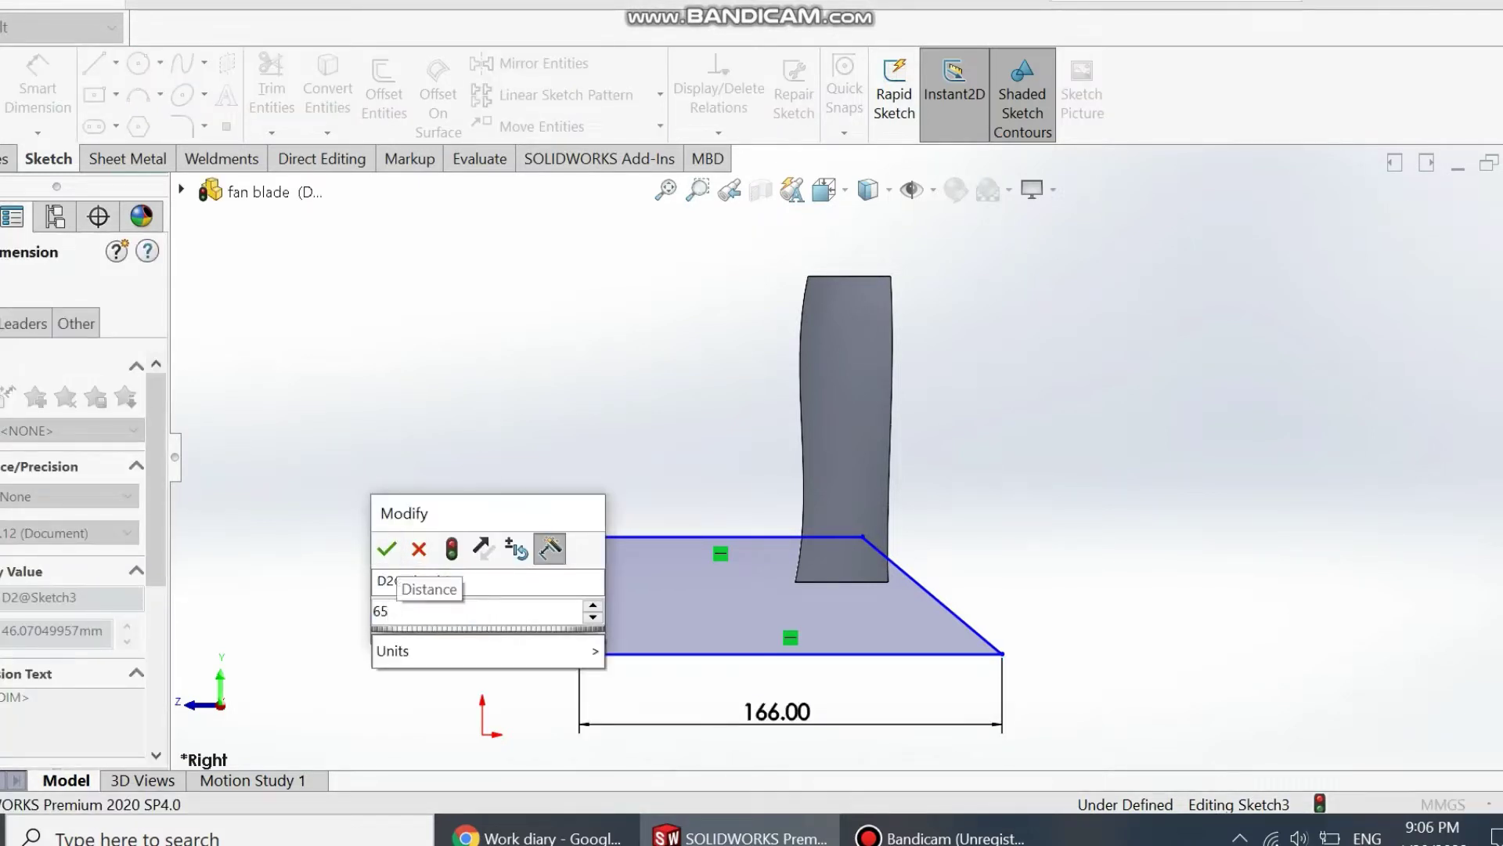
{"action": "key", "text": "Return"}
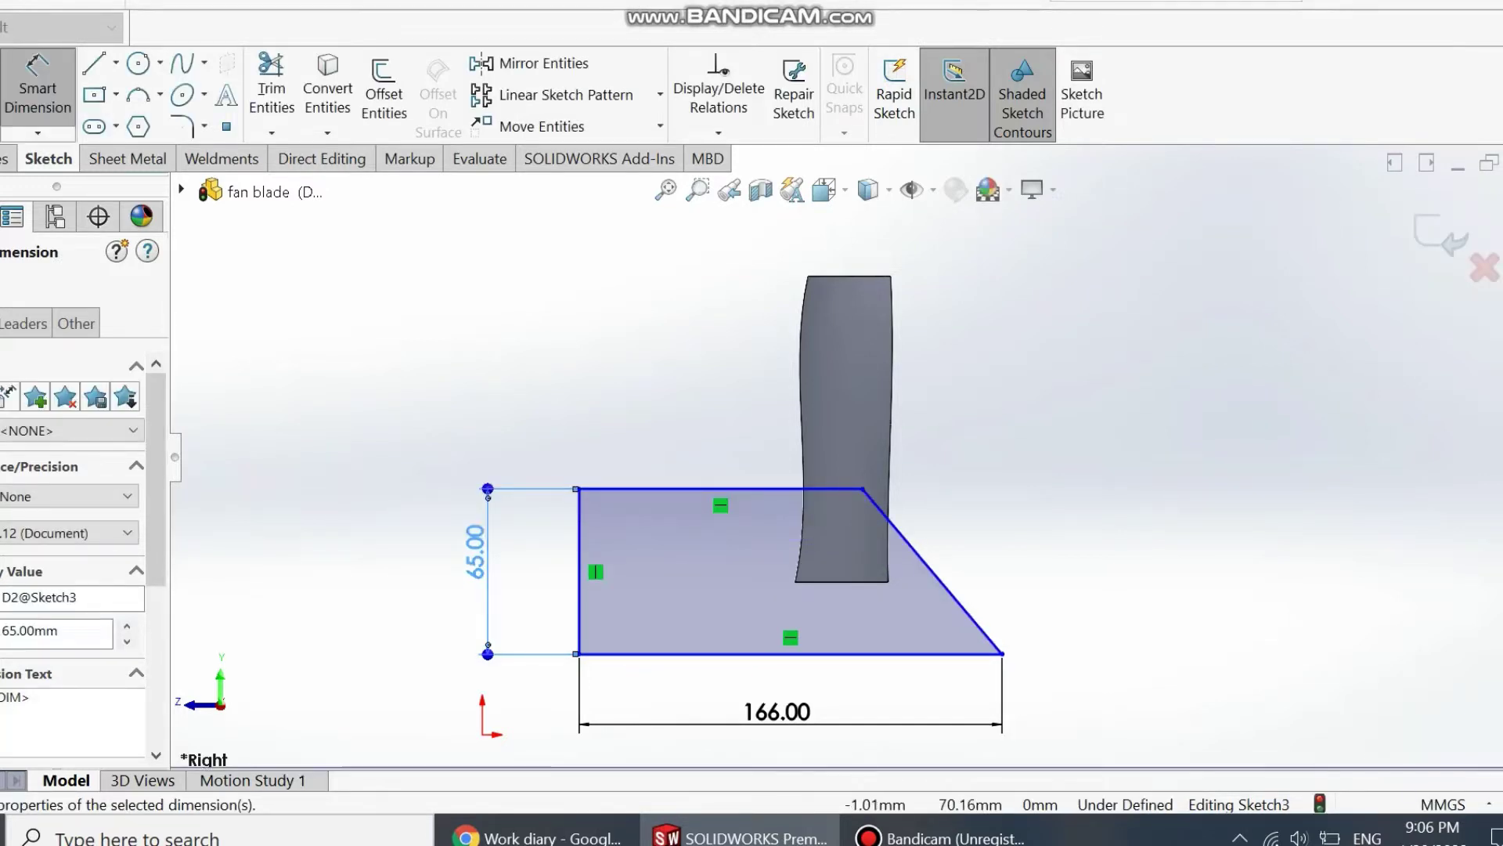
- Set the height of the profile's vertical left edge to 60 mm
{"action": "double_click", "coordinate": [475, 552]}
{"action": "type", "text": "65"}
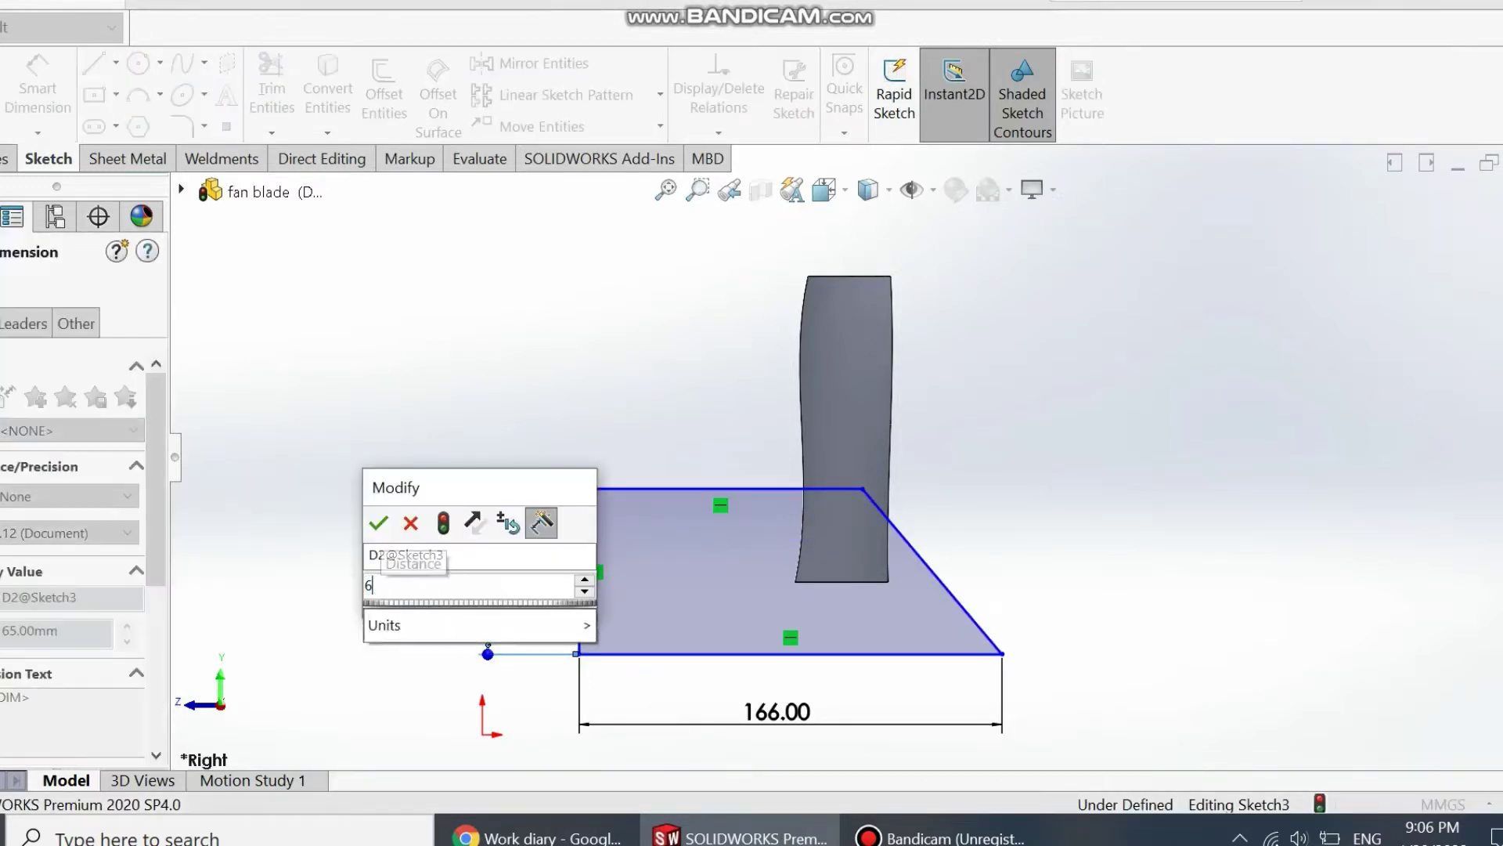
{"action": "key", "text": "Return"}
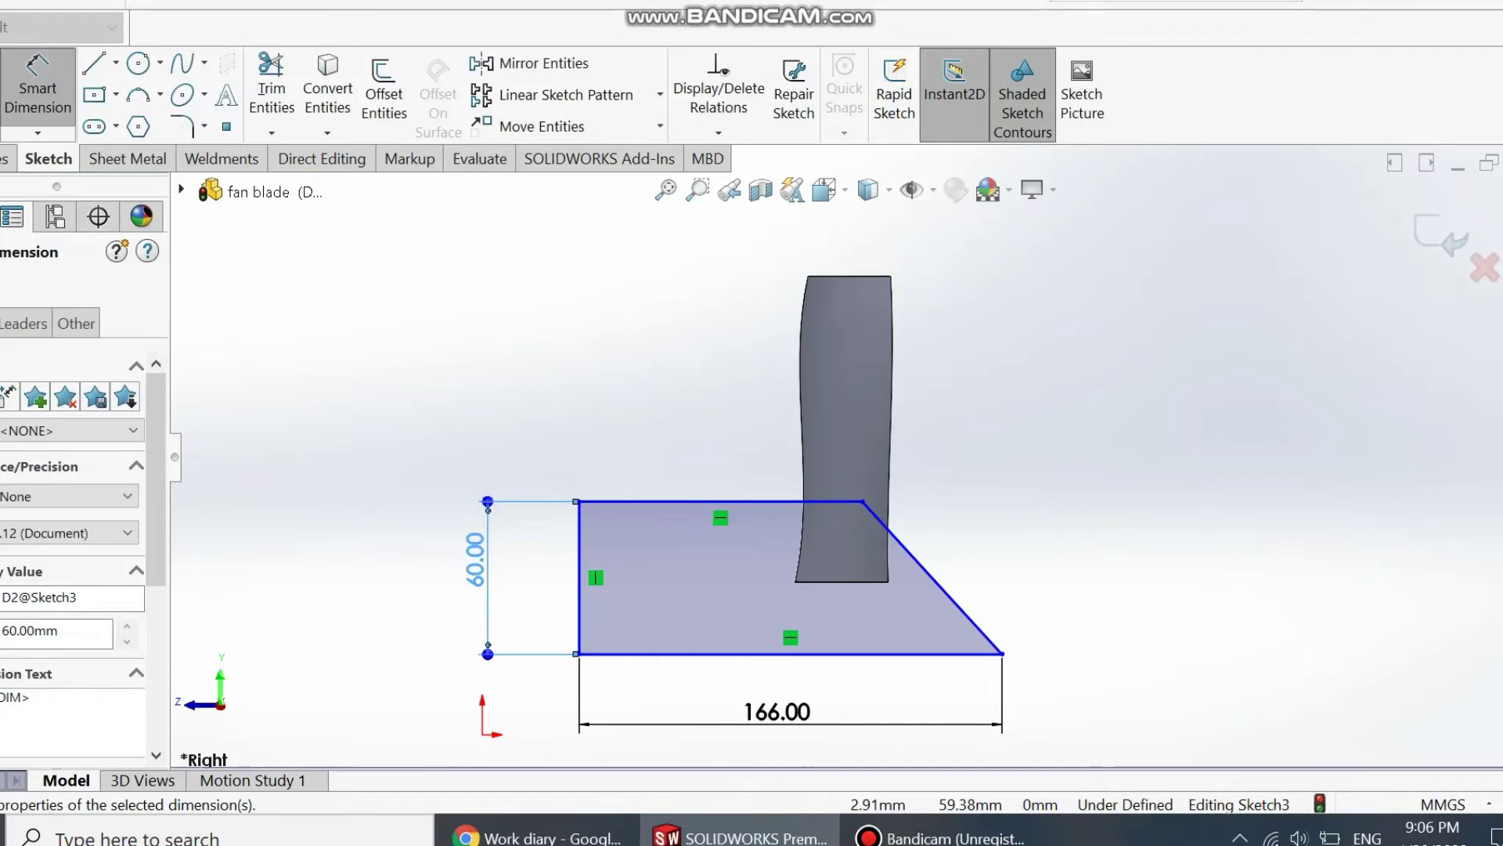
{"action": "key", "text": "Escape"}
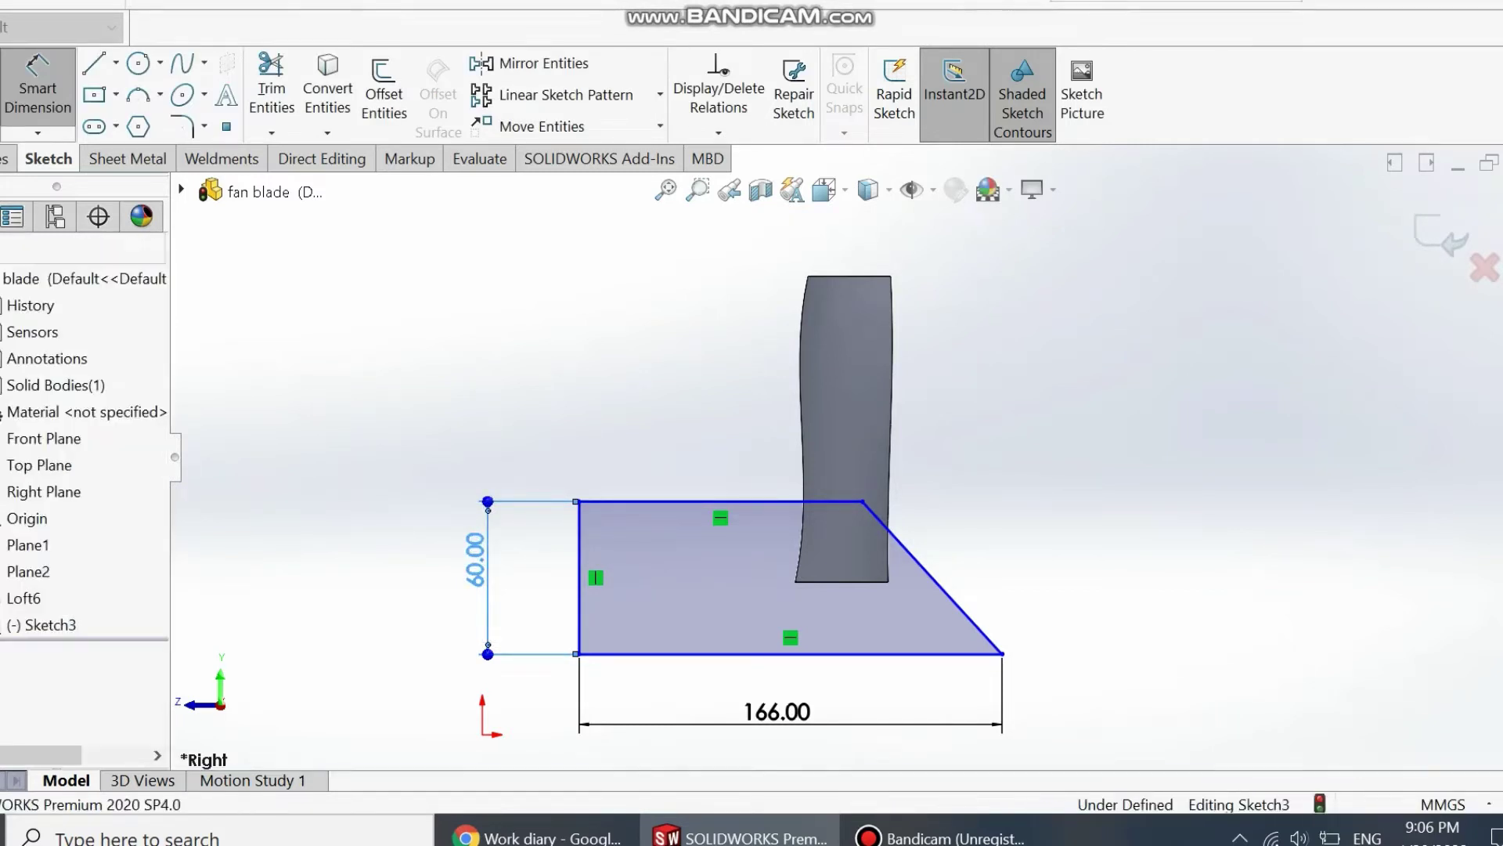
- Set the height of the profile's vertical left edge to 56 mm
{"action": "double_click", "coordinate": [475, 559]}
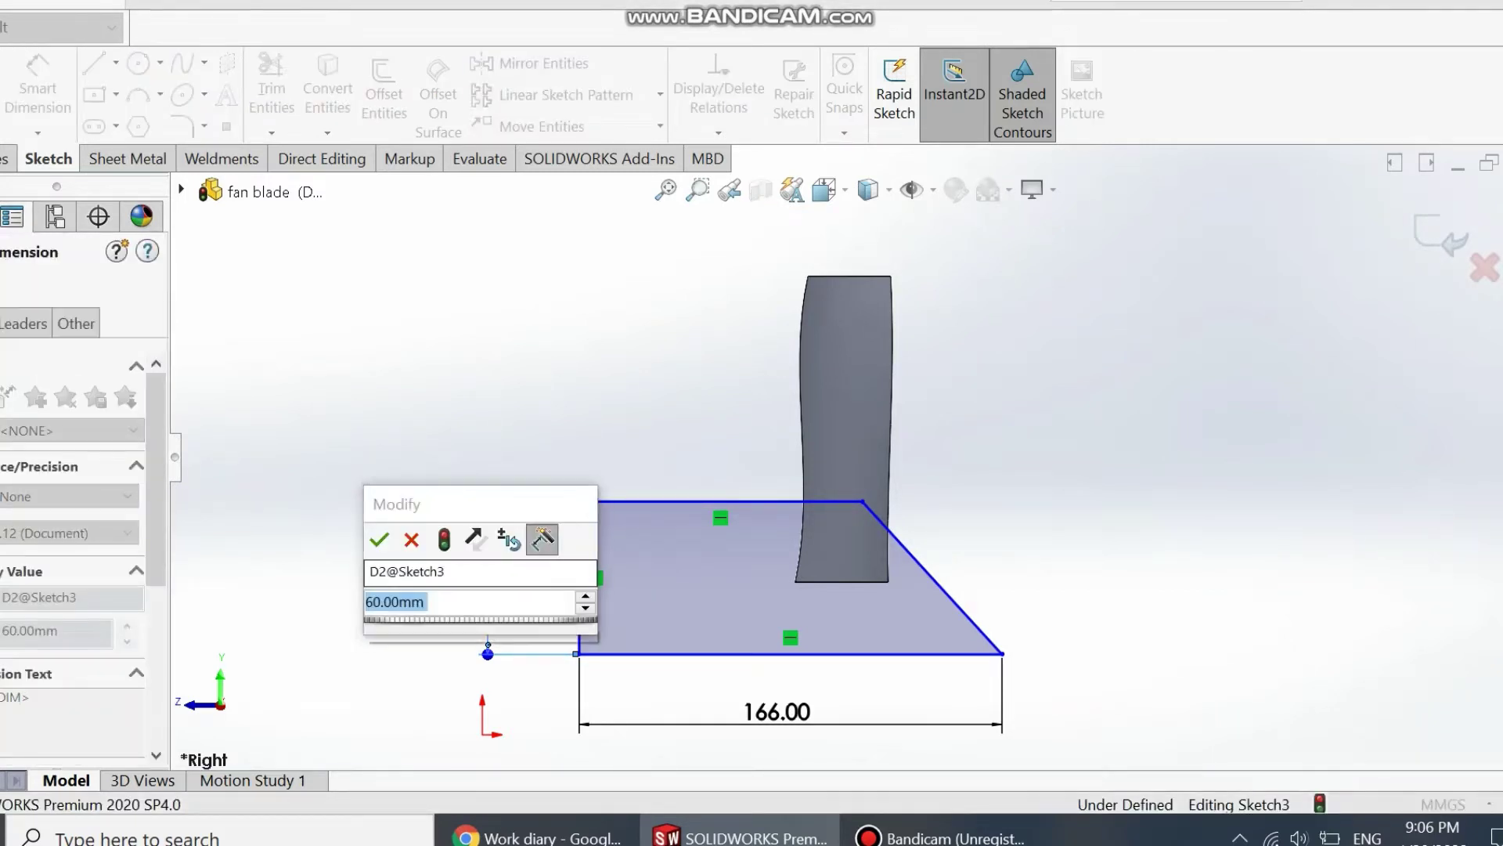
{"action": "type", "text": "5"}
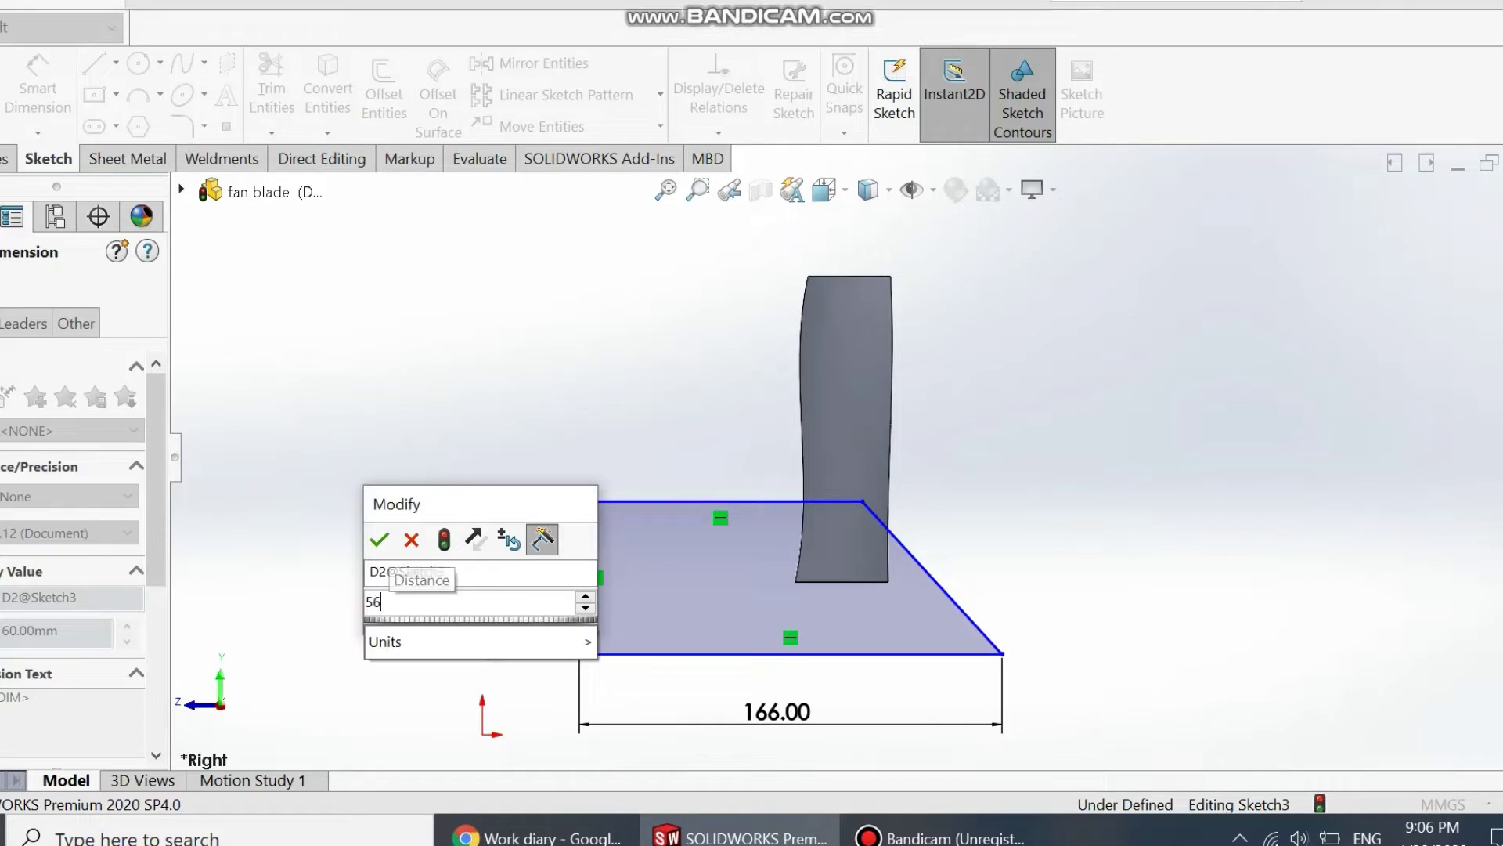
{"action": "type", "text": "6"}
{"action": "key", "text": "Return"}
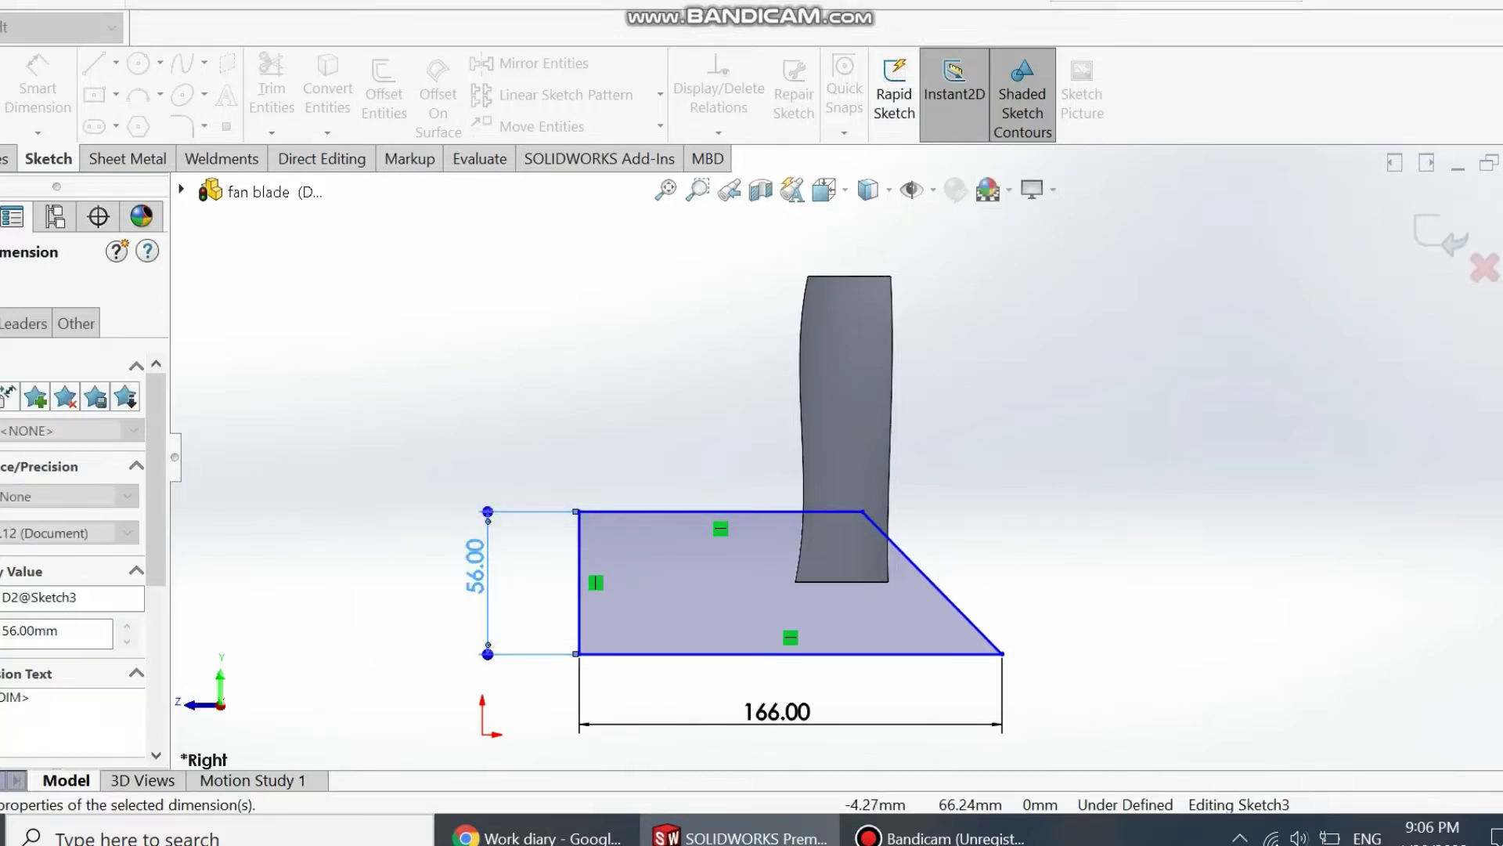
{"action": "key", "text": "Escape"}
{"action": "double_click", "coordinate": [476, 565]}
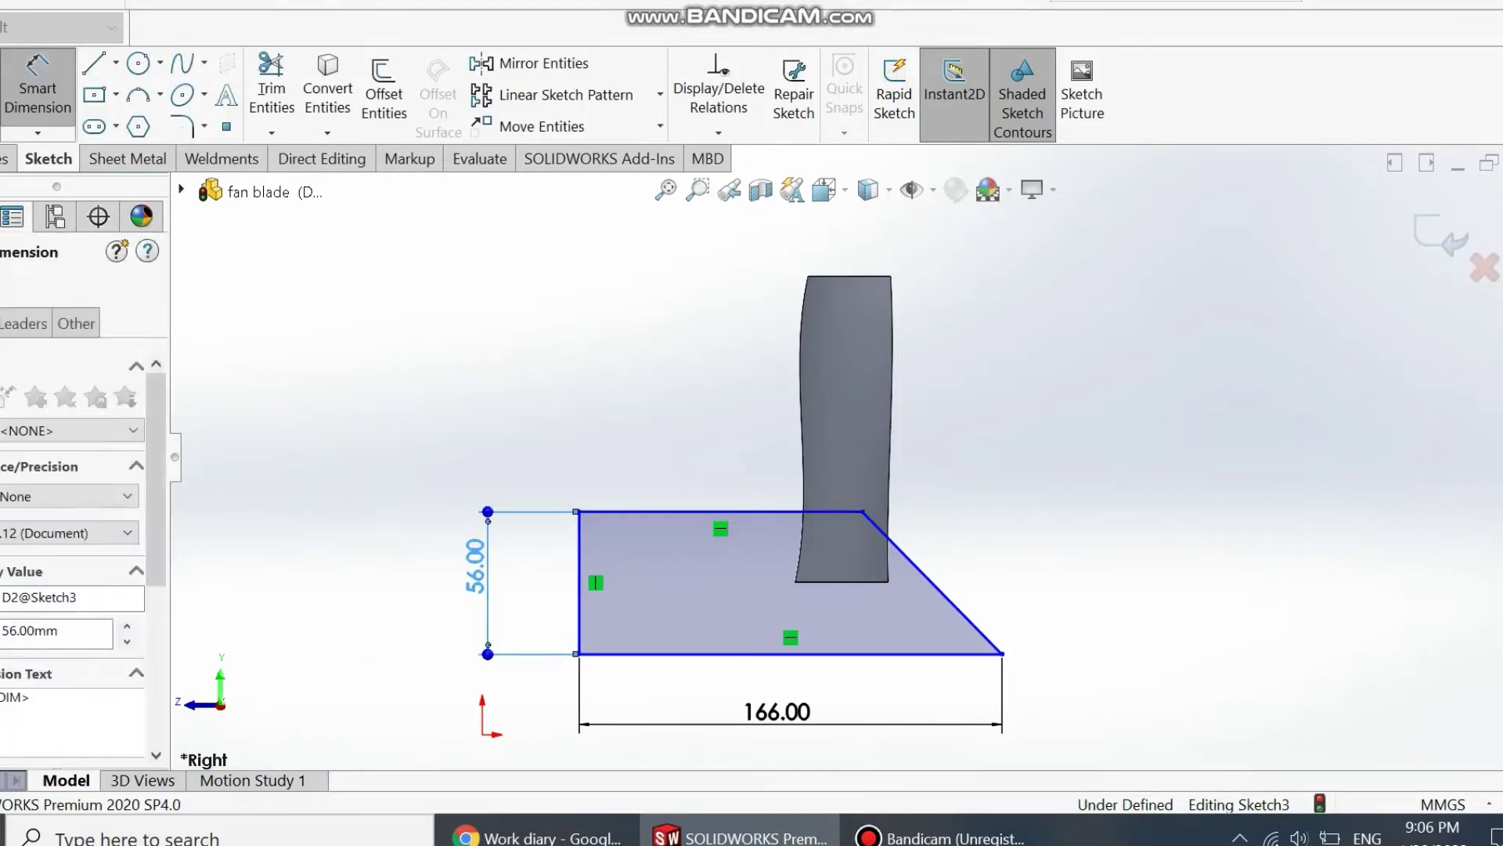
- Set the height of the profile's vertical left edge to 50 mm and dimension its top edge to 37 mm
{"action": "type", "text": "50"}
{"action": "key", "text": "Return"}
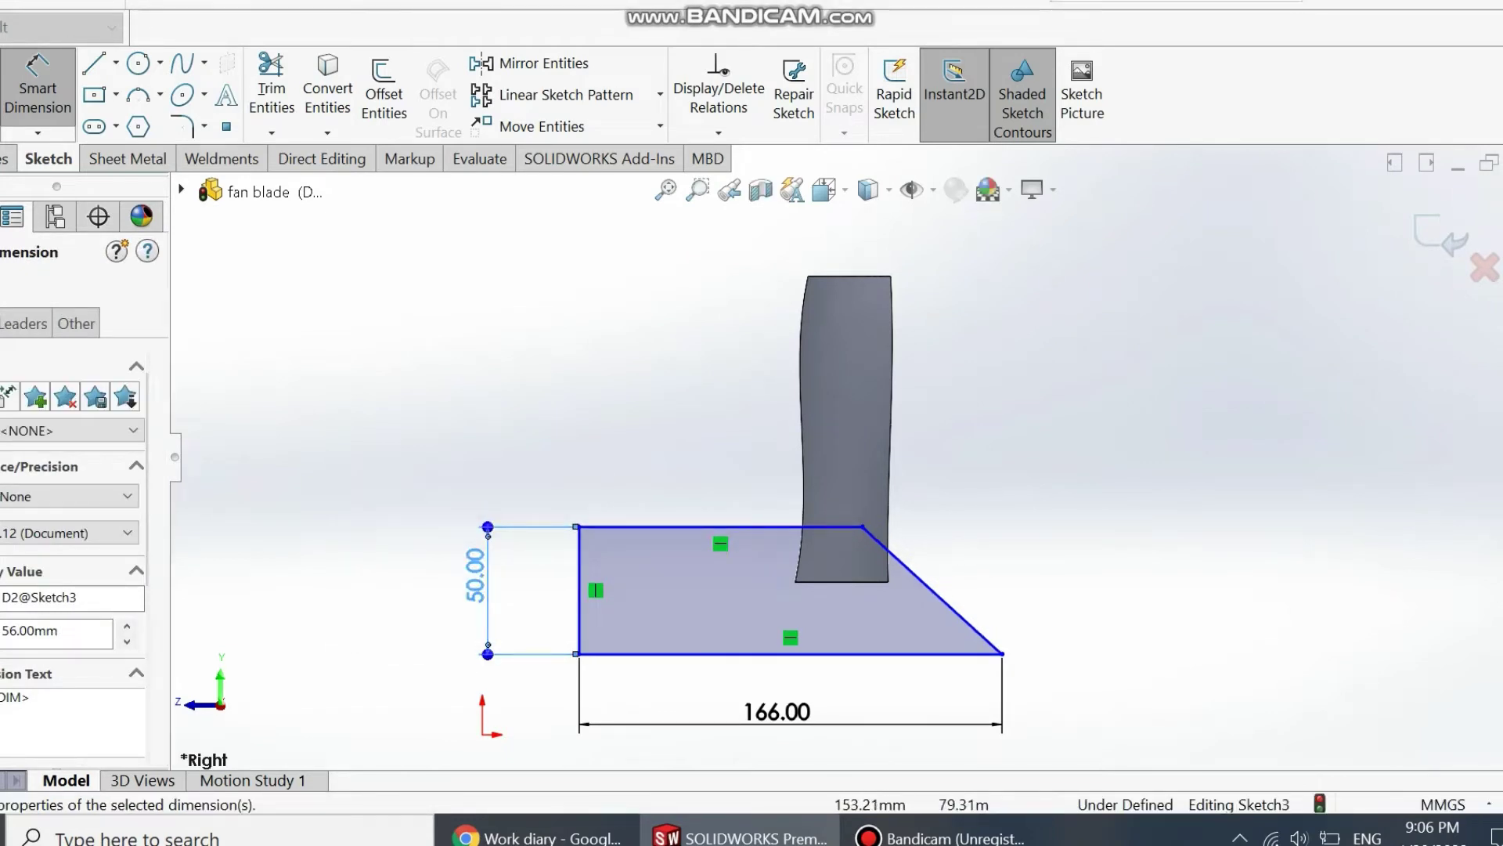
{"action": "left_click", "coordinate": [719, 527]}
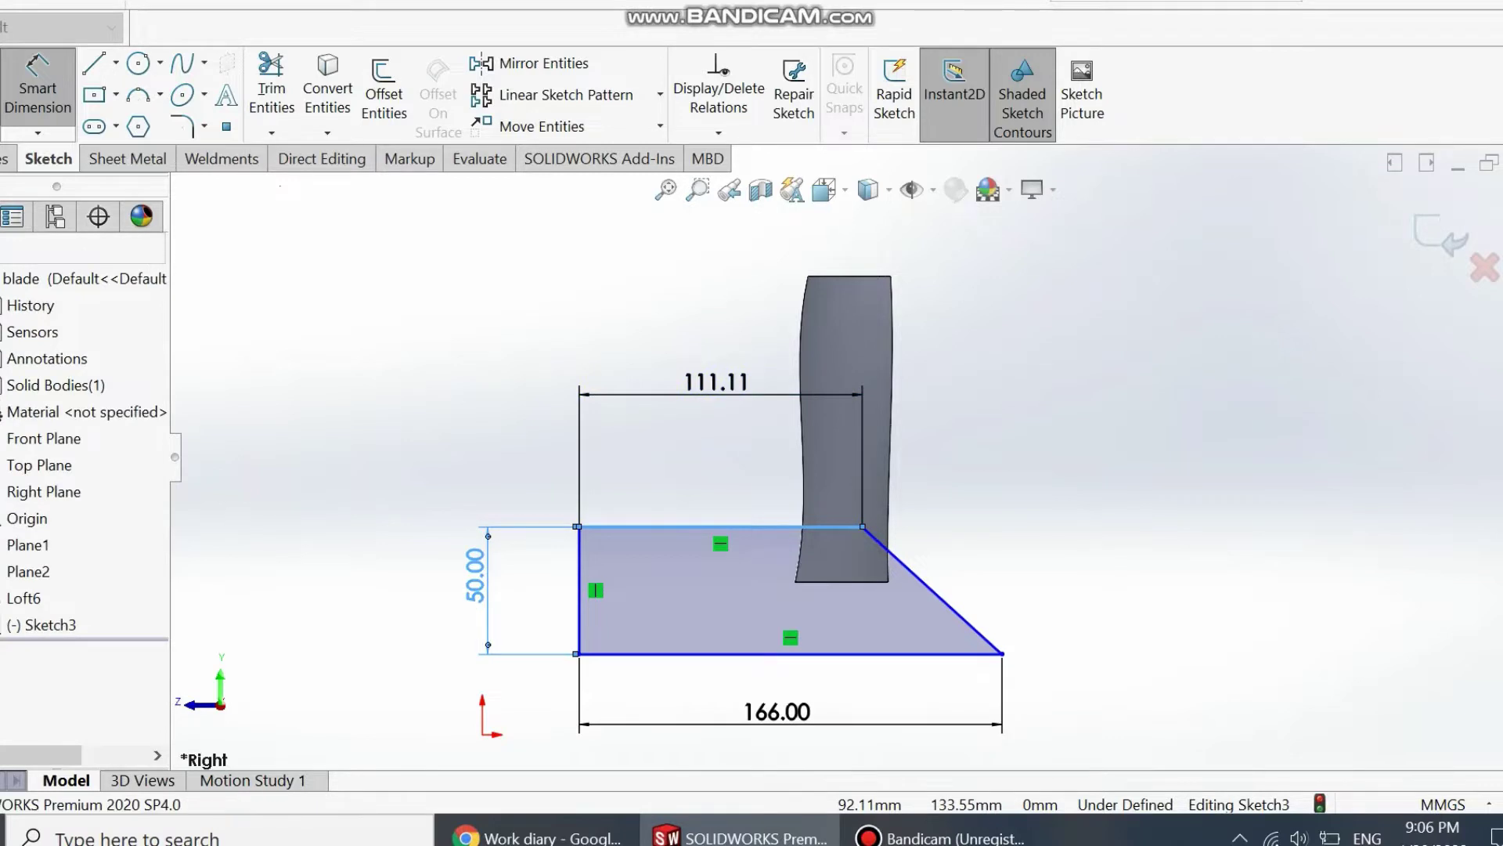
{"action": "left_click", "coordinate": [717, 383]}
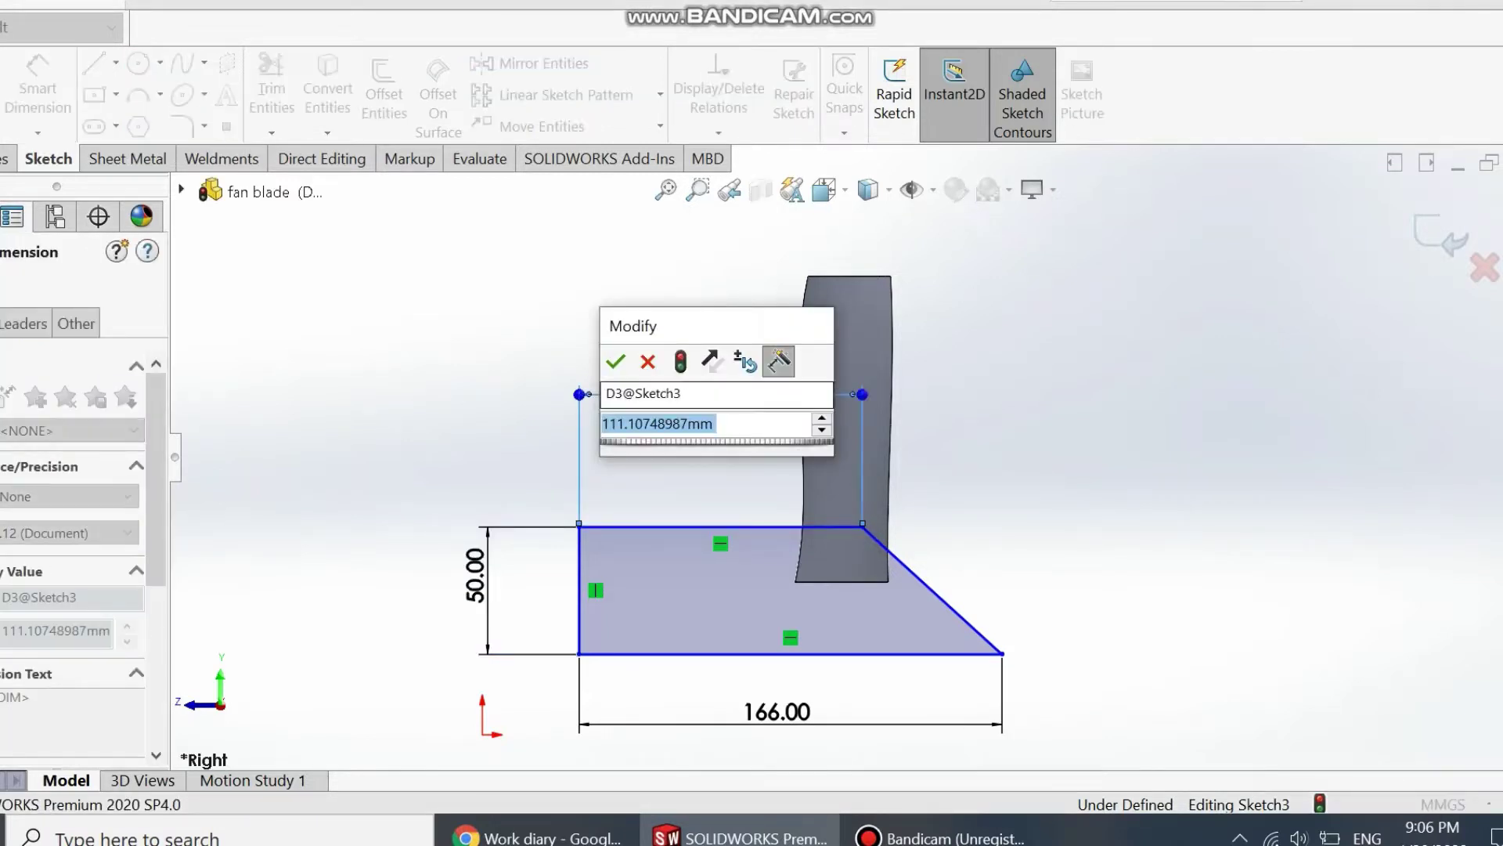
{"action": "type", "text": "37"}
{"action": "key", "text": "Return"}
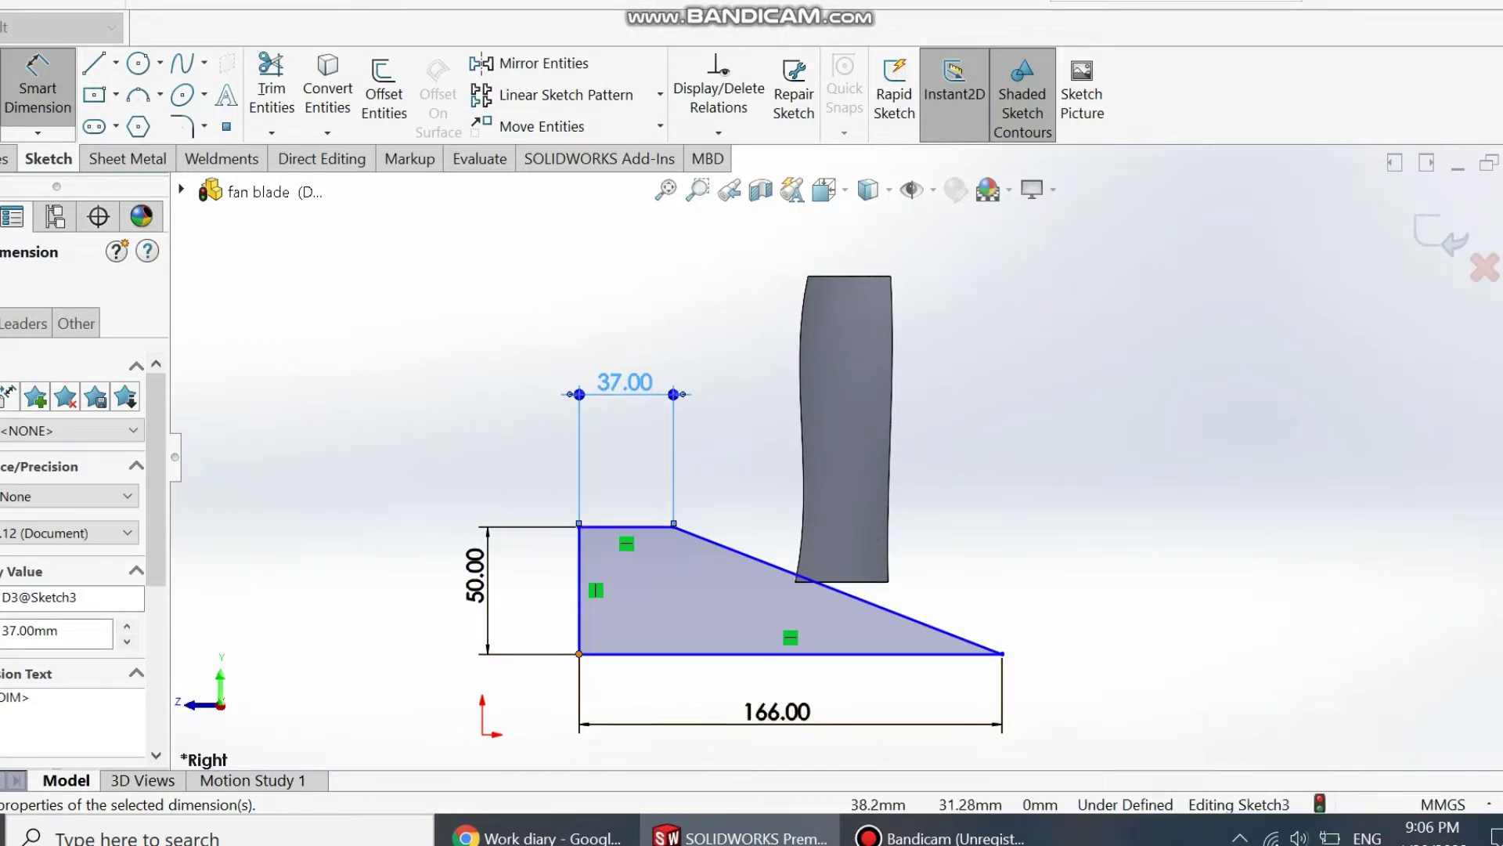
- Move the hub profile along the sketch so its short top edge lies across the root of the blade
{"action": "right_click", "coordinate": [319, 395]}
{"action": "left_click", "coordinate": [363, 470]}
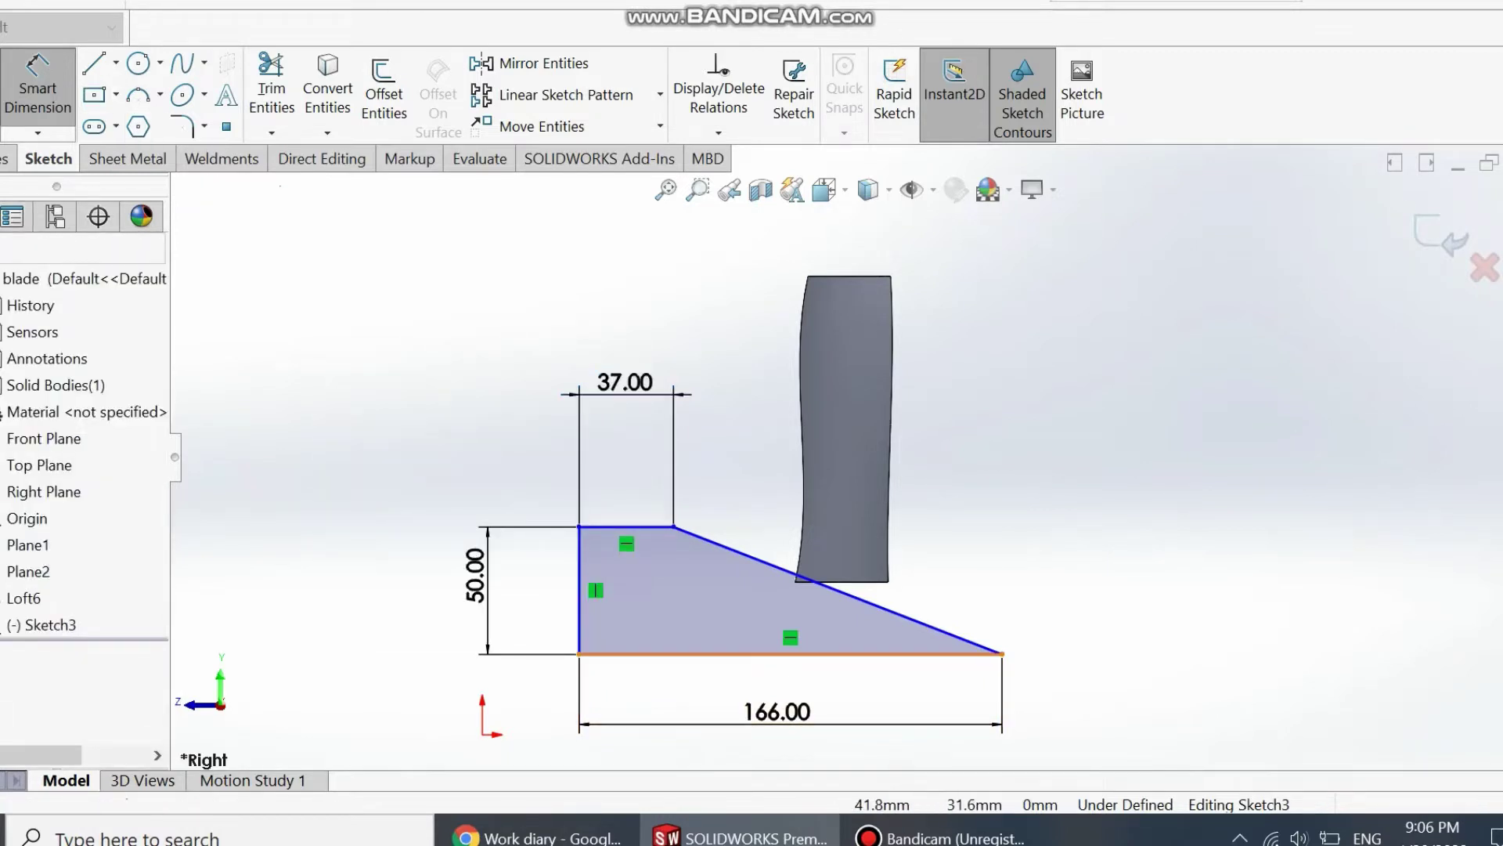
{"action": "mouse_move", "coordinate": [580, 653]}
{"action": "left_mouse_down"}
{"action": "mouse_move", "coordinate": [812, 665]}
{"action": "mouse_move", "coordinate": [774, 668]}
{"action": "mouse_move", "coordinate": [775, 689]}
{"action": "left_mouse_up"}
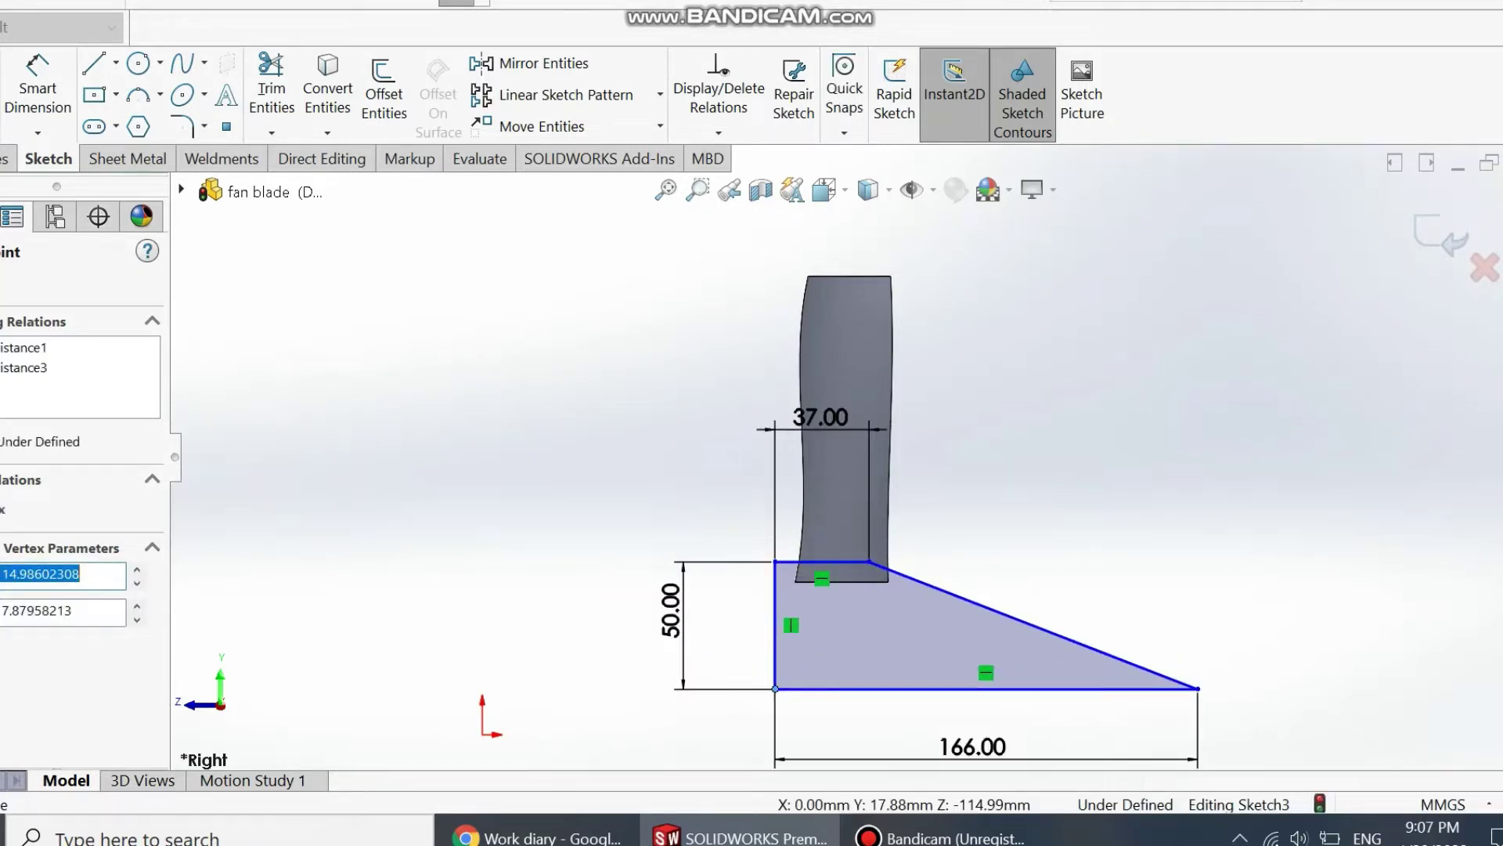
- Try 30 mm sketch fillets on both the corner above the slope and the profile's lower-left corner
{"action": "left_click", "coordinate": [183, 127]}
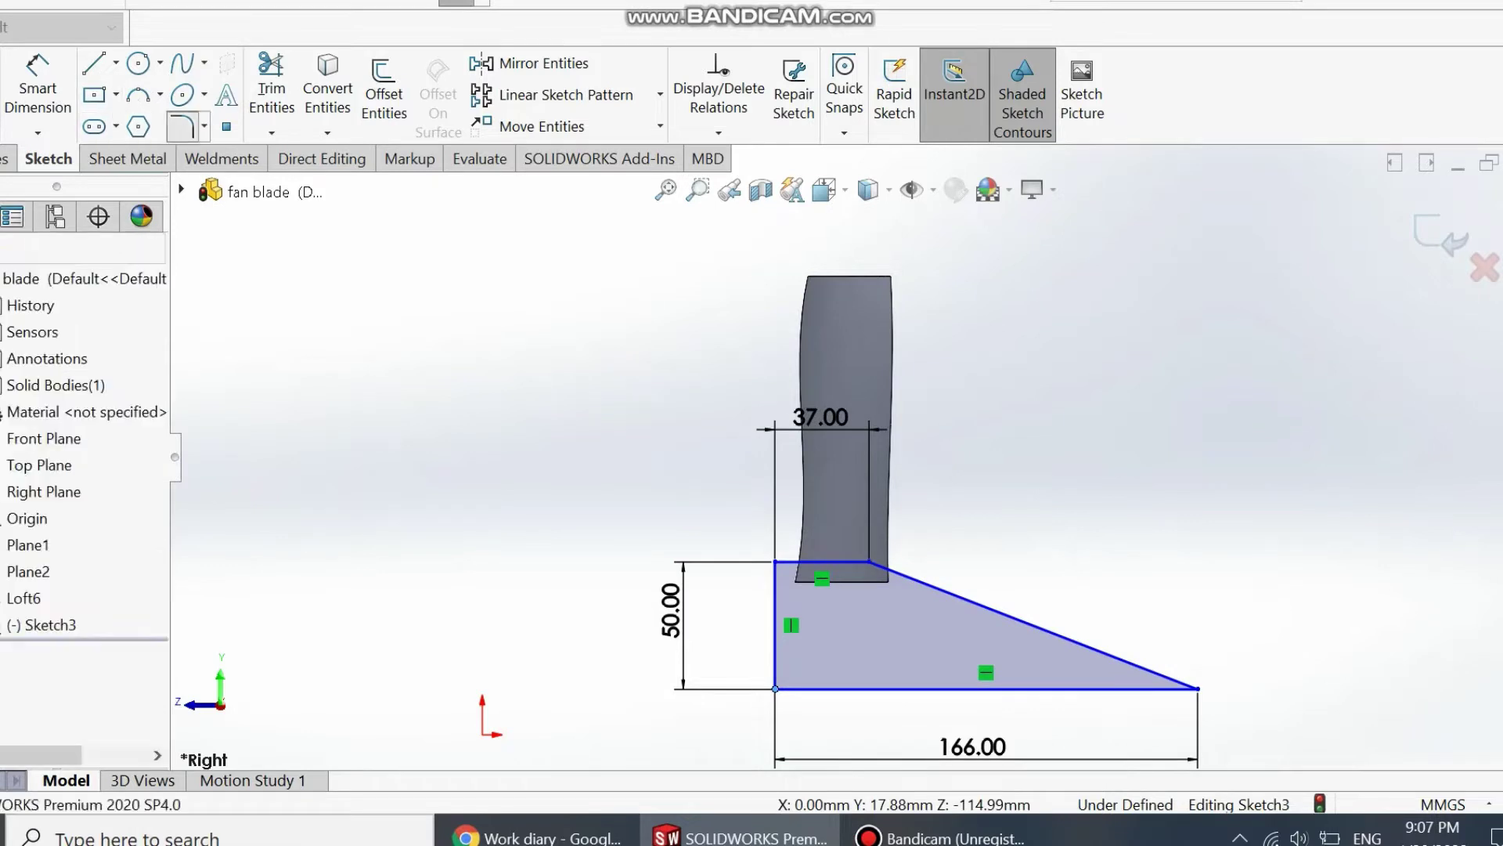
{"action": "left_click", "coordinate": [869, 562]}
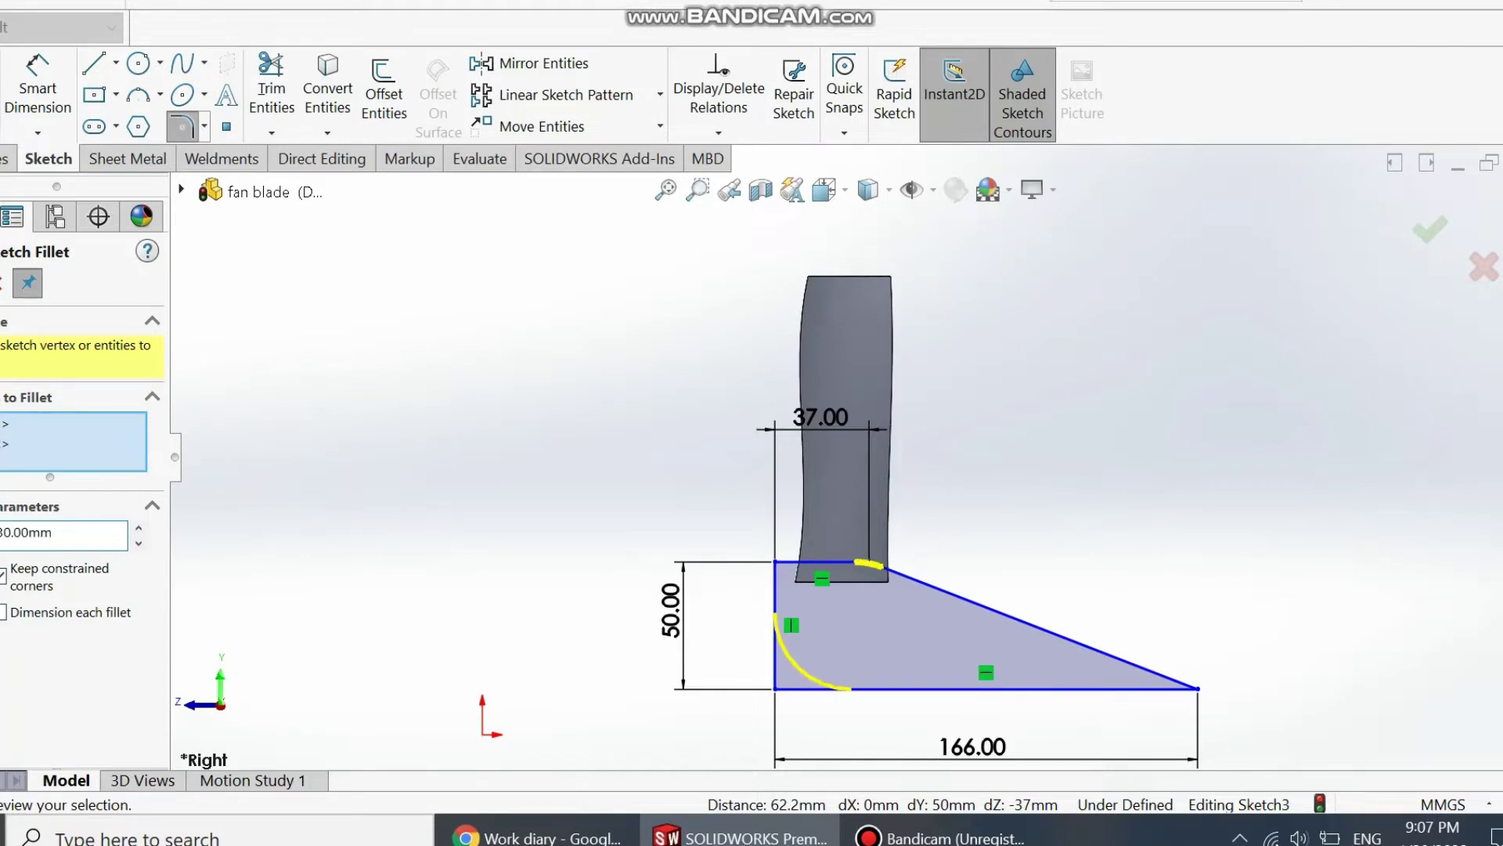
{"action": "key", "text": "Return"}
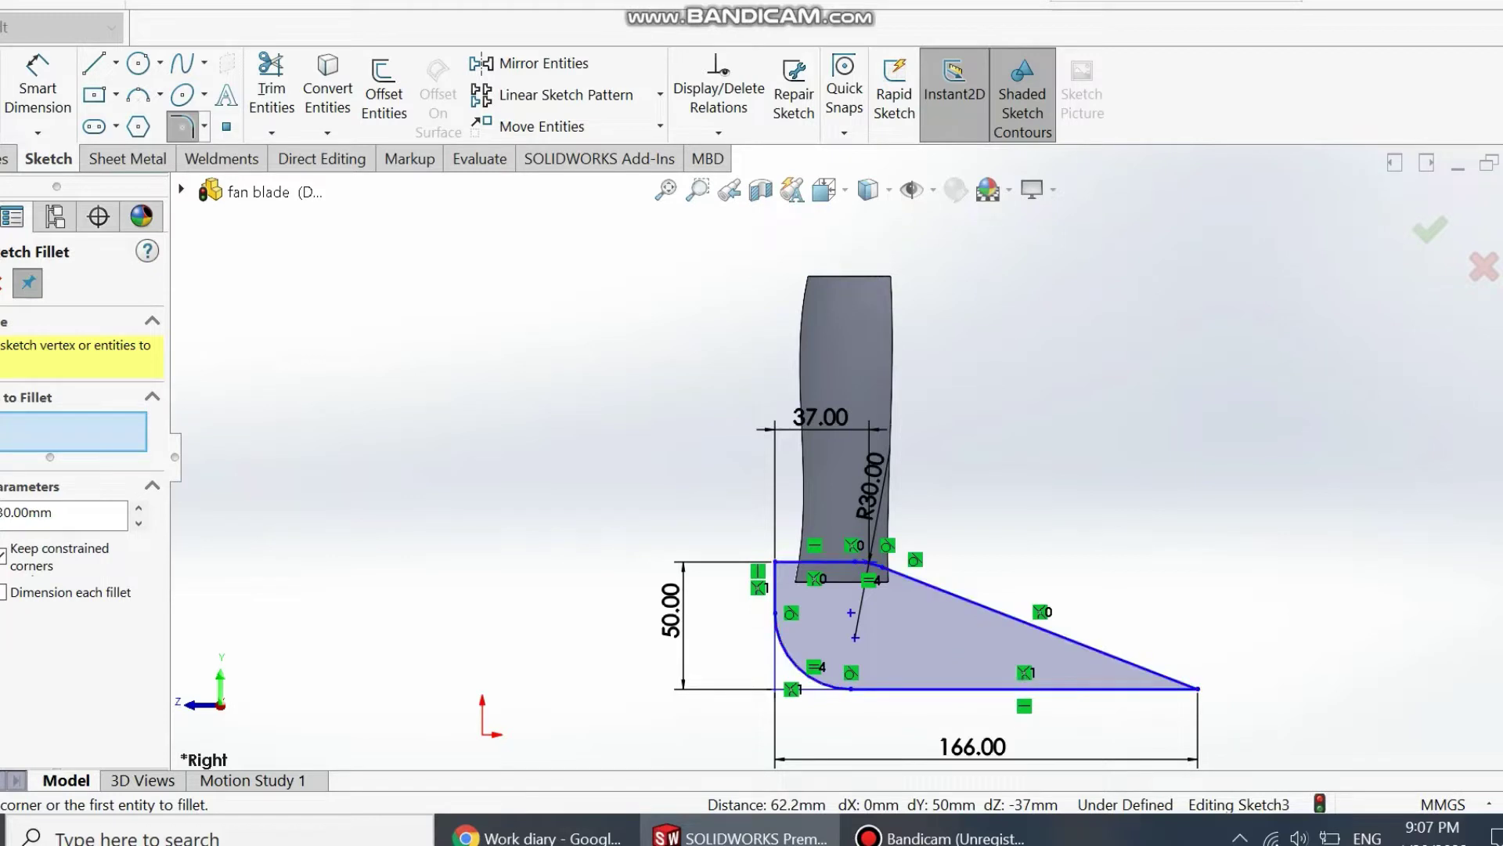
{"action": "middle_click_drag", "start_coordinate": [881, 604], "coordinate": [875, 574], "text": "ctrl"}
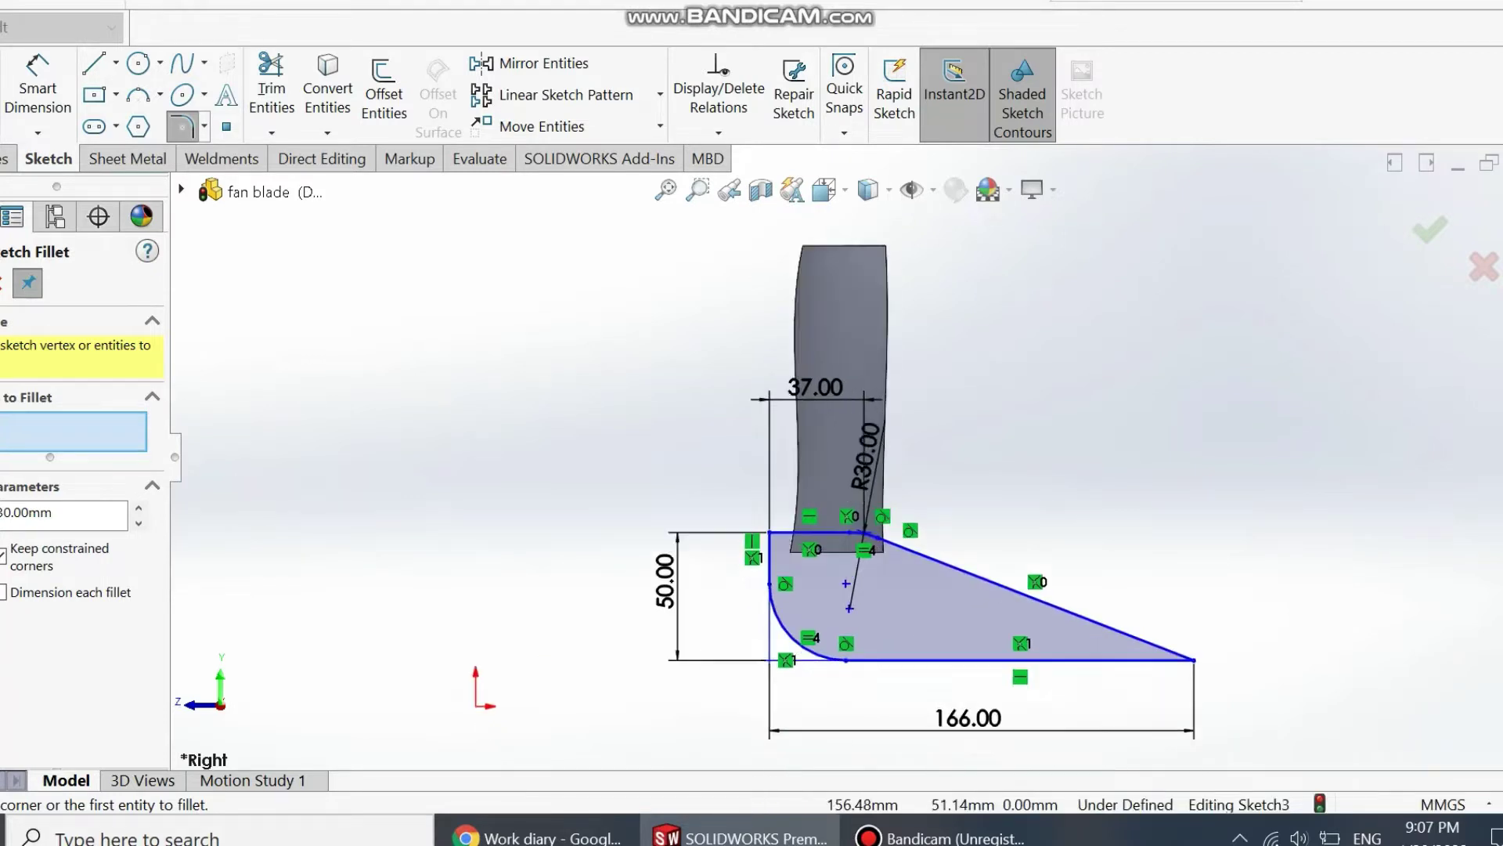
{"action": "scroll", "coordinate": [851, 626], "scroll_direction": "up", "scroll_amount": 3}
{"action": "scroll", "coordinate": [852, 642], "scroll_direction": "down", "scroll_amount": 2}
{"action": "scroll", "coordinate": [873, 439], "scroll_direction": "down", "scroll_amount": 2}
{"action": "scroll", "coordinate": [885, 407], "scroll_direction": "up", "scroll_amount": 2}
{"action": "scroll", "coordinate": [885, 407], "scroll_direction": "down", "scroll_amount": 1}
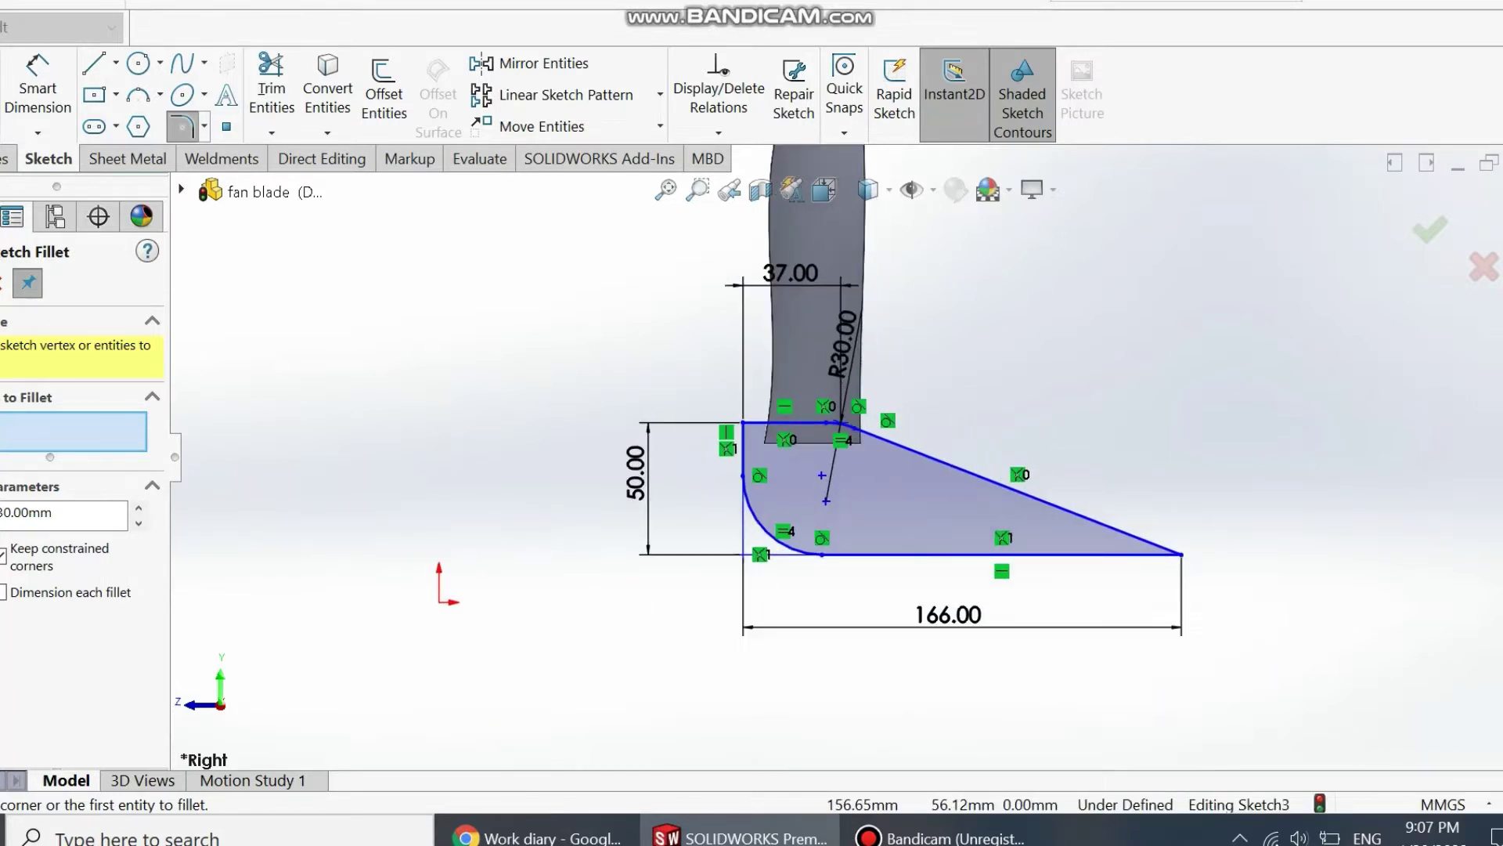
{"action": "scroll", "coordinate": [843, 463], "scroll_direction": "down", "scroll_amount": 3}
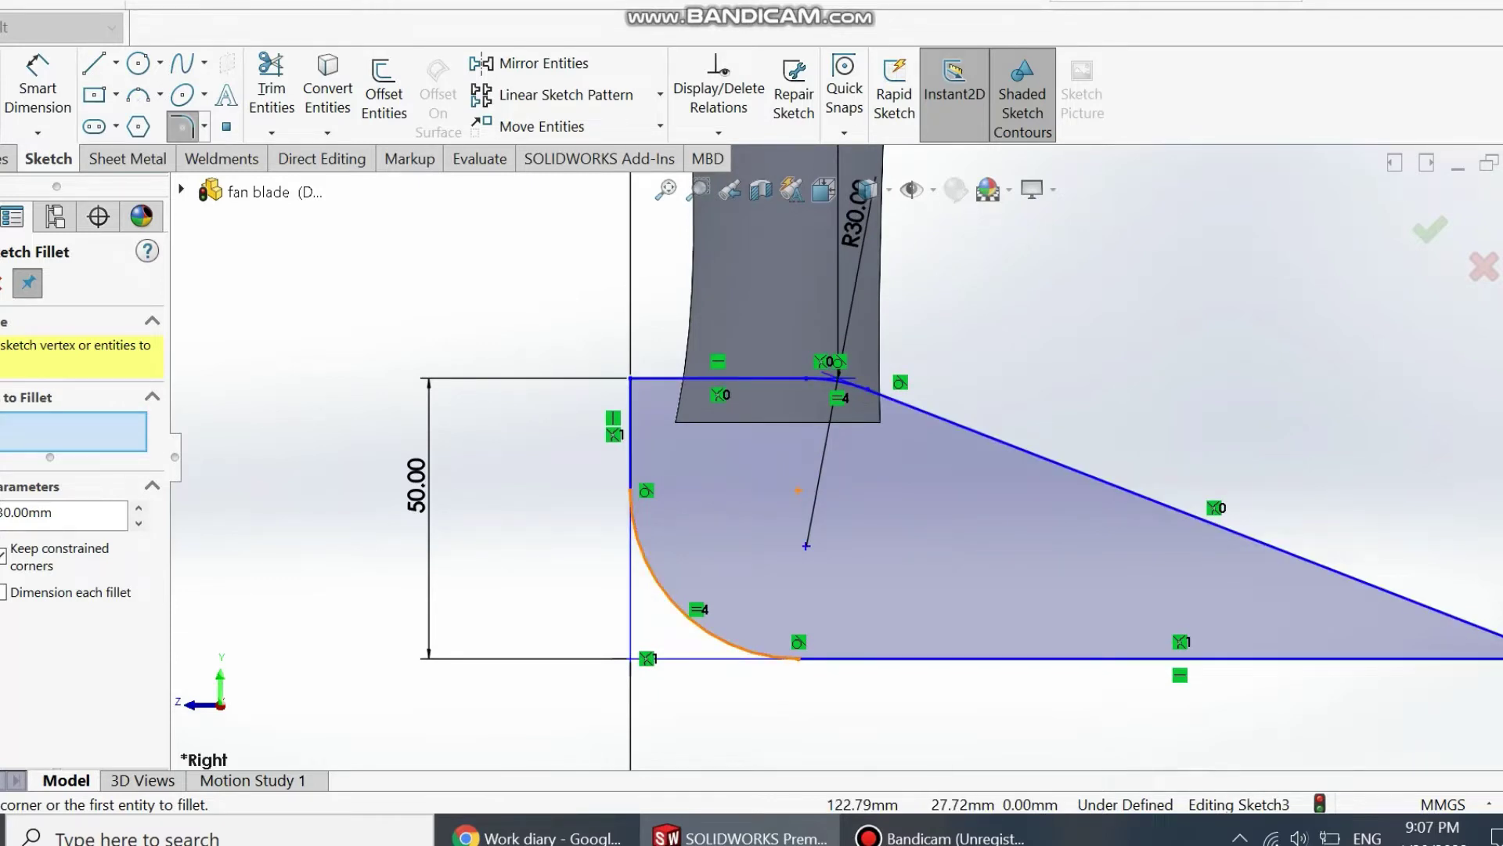
{"action": "key", "text": "ctrl+z"}
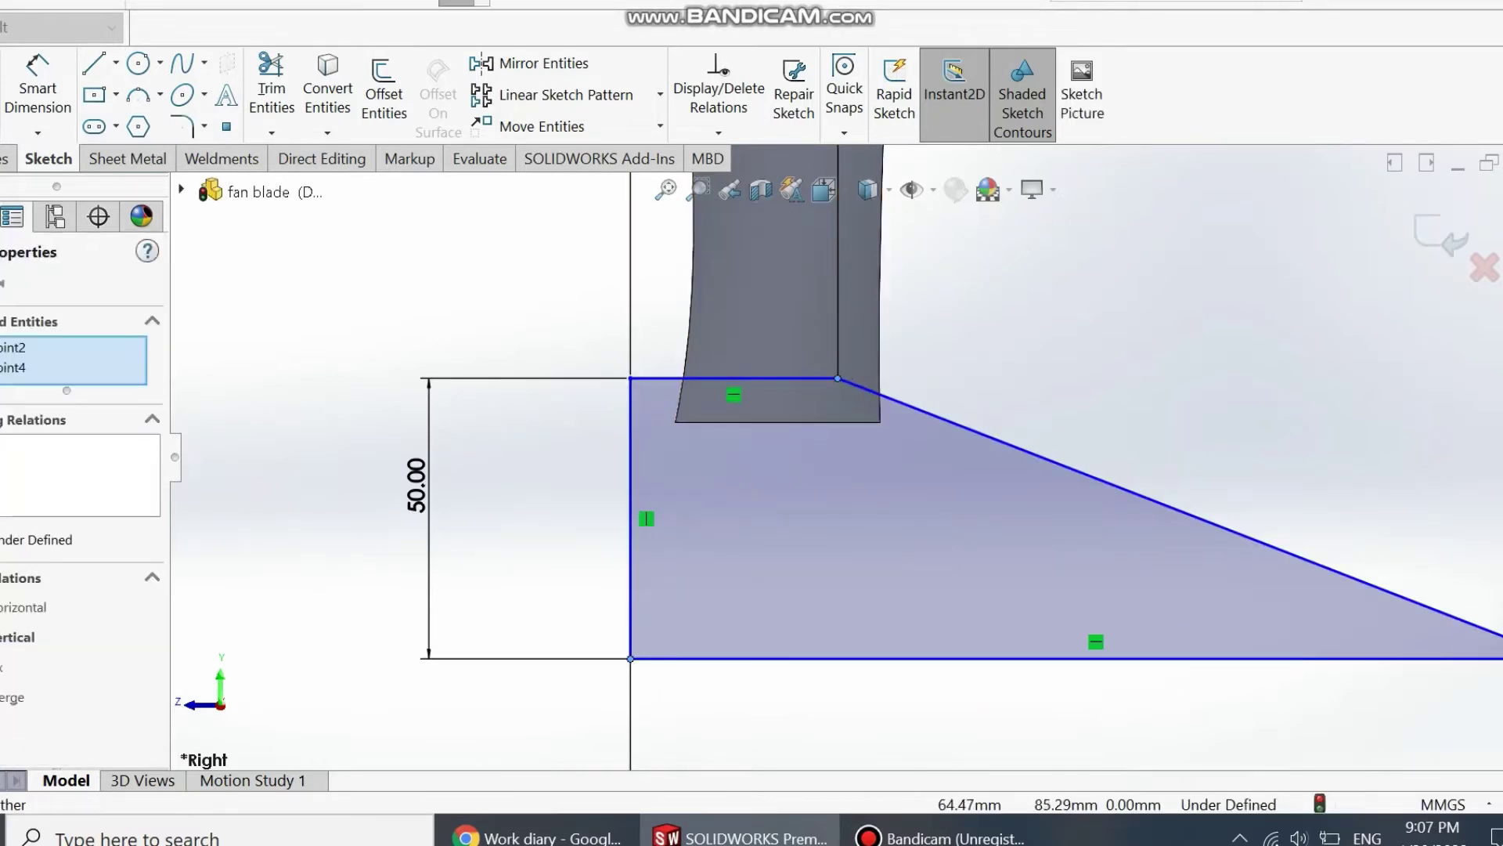
{"action": "key", "text": "Escape"}
- Add a 30 mm sketch fillet only at the corner between the profile's top edge and its sloped edge
{"action": "left_click", "coordinate": [182, 126]}
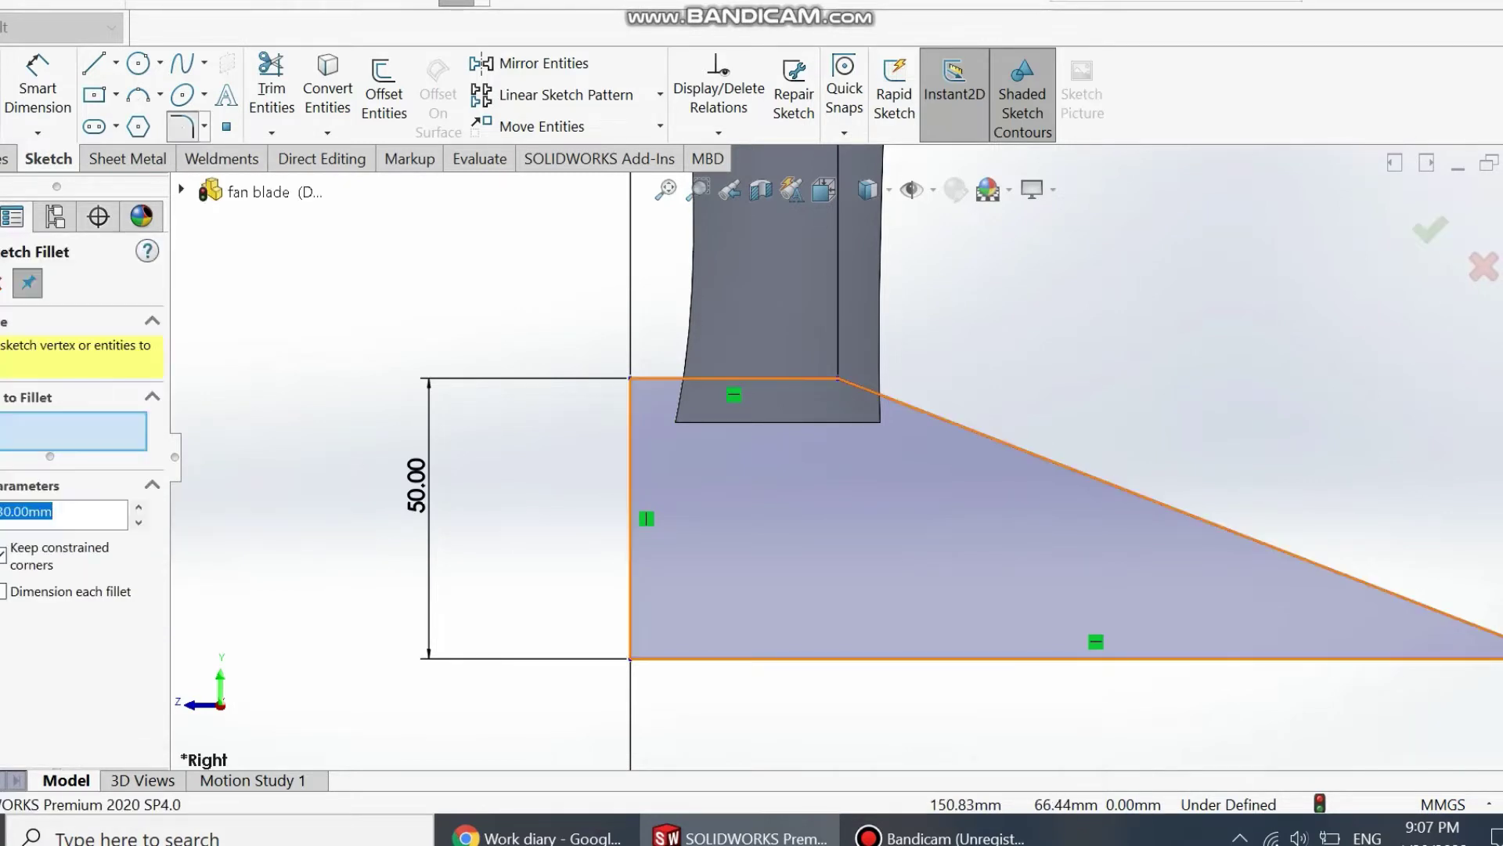
{"action": "left_click", "coordinate": [838, 378]}
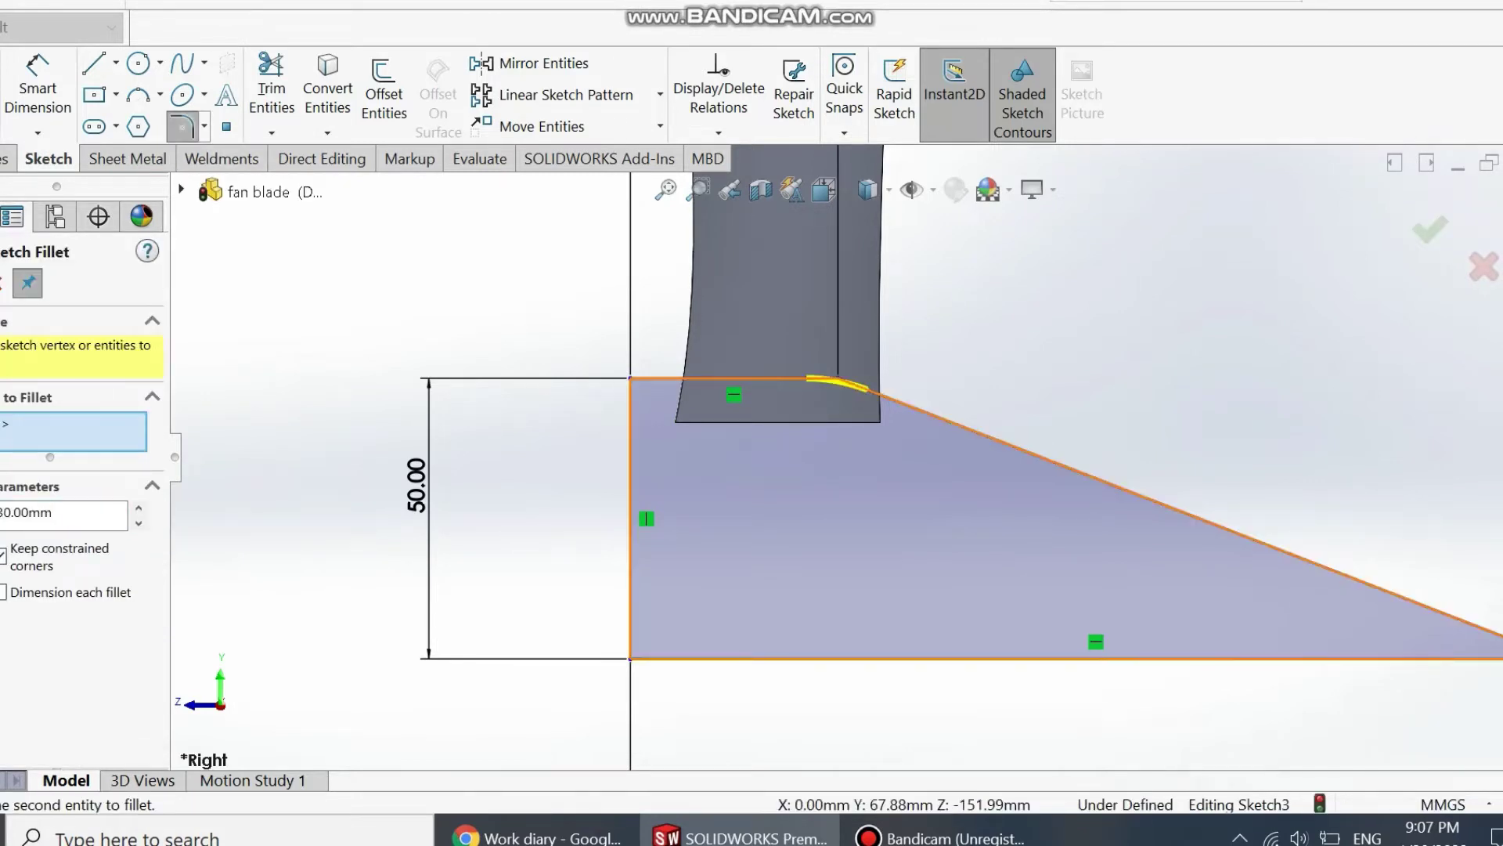
{"action": "key", "text": "Return"}
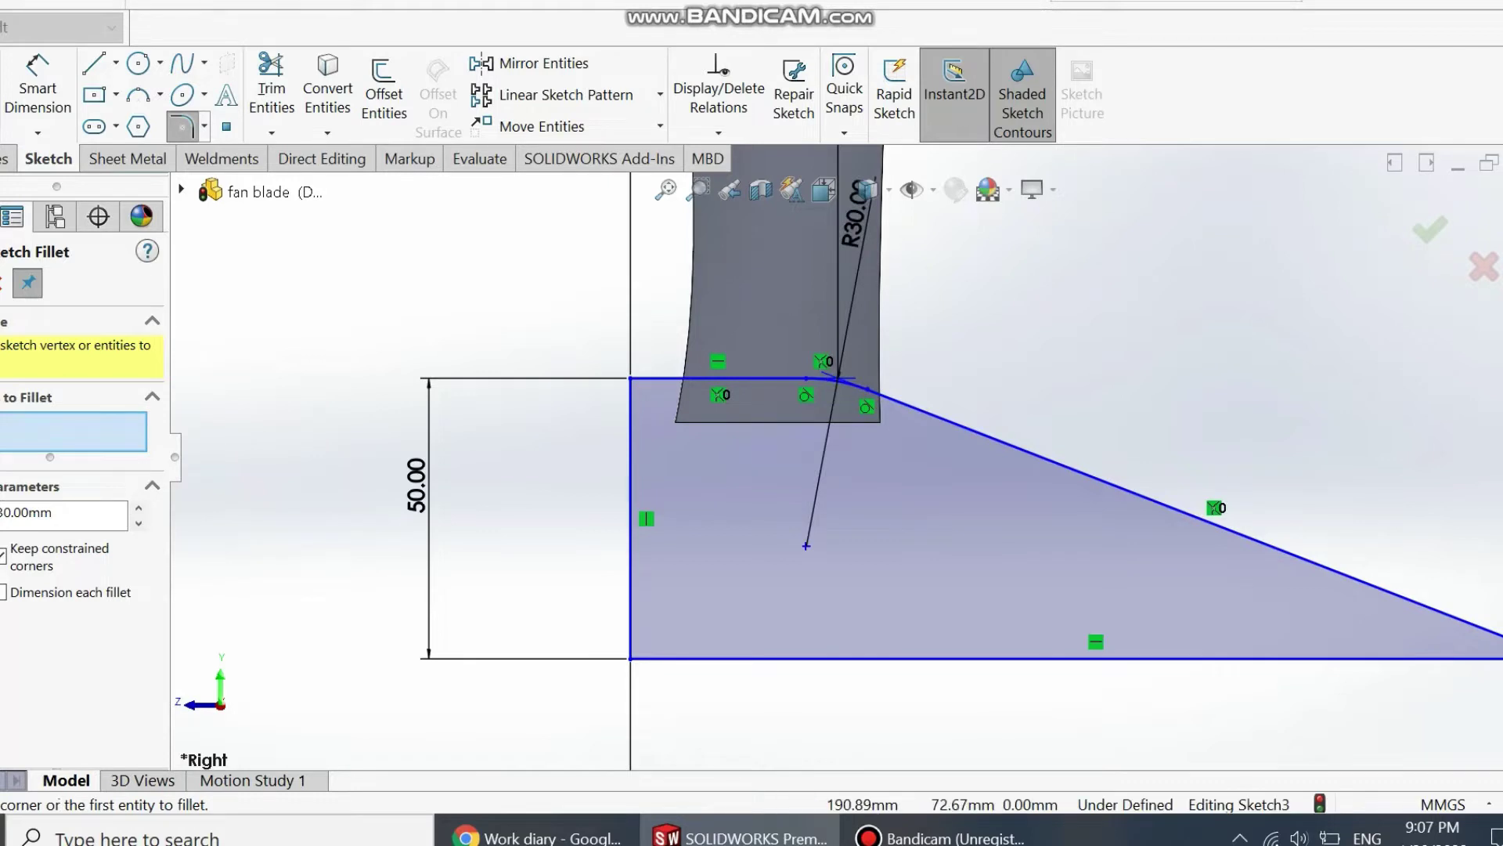
{"action": "scroll", "coordinate": [1092, 335], "scroll_direction": "down", "scroll_amount": 5}
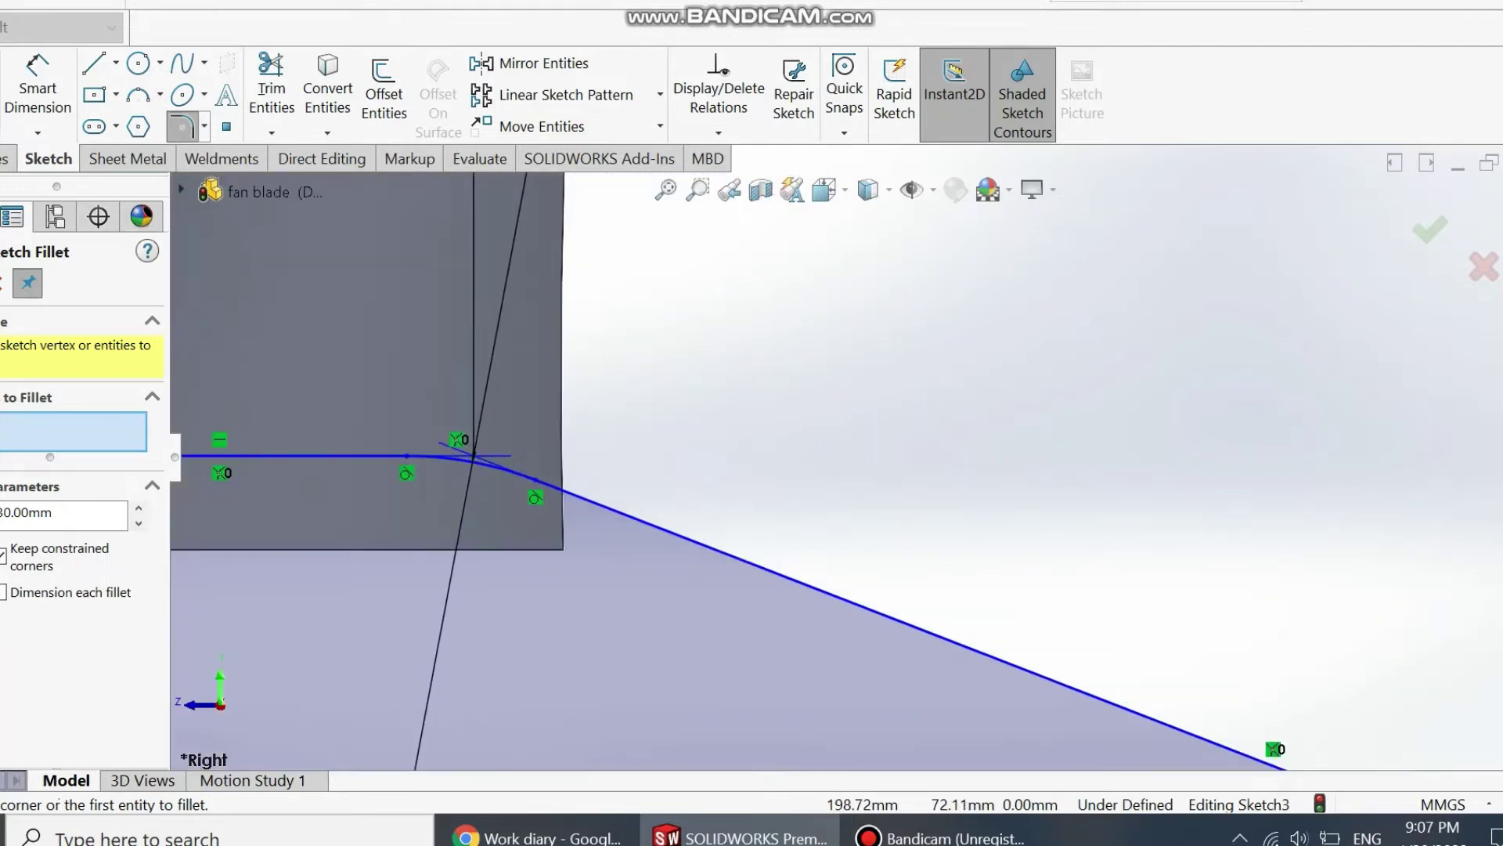
{"action": "scroll", "coordinate": [841, 454], "scroll_direction": "up", "scroll_amount": 1}
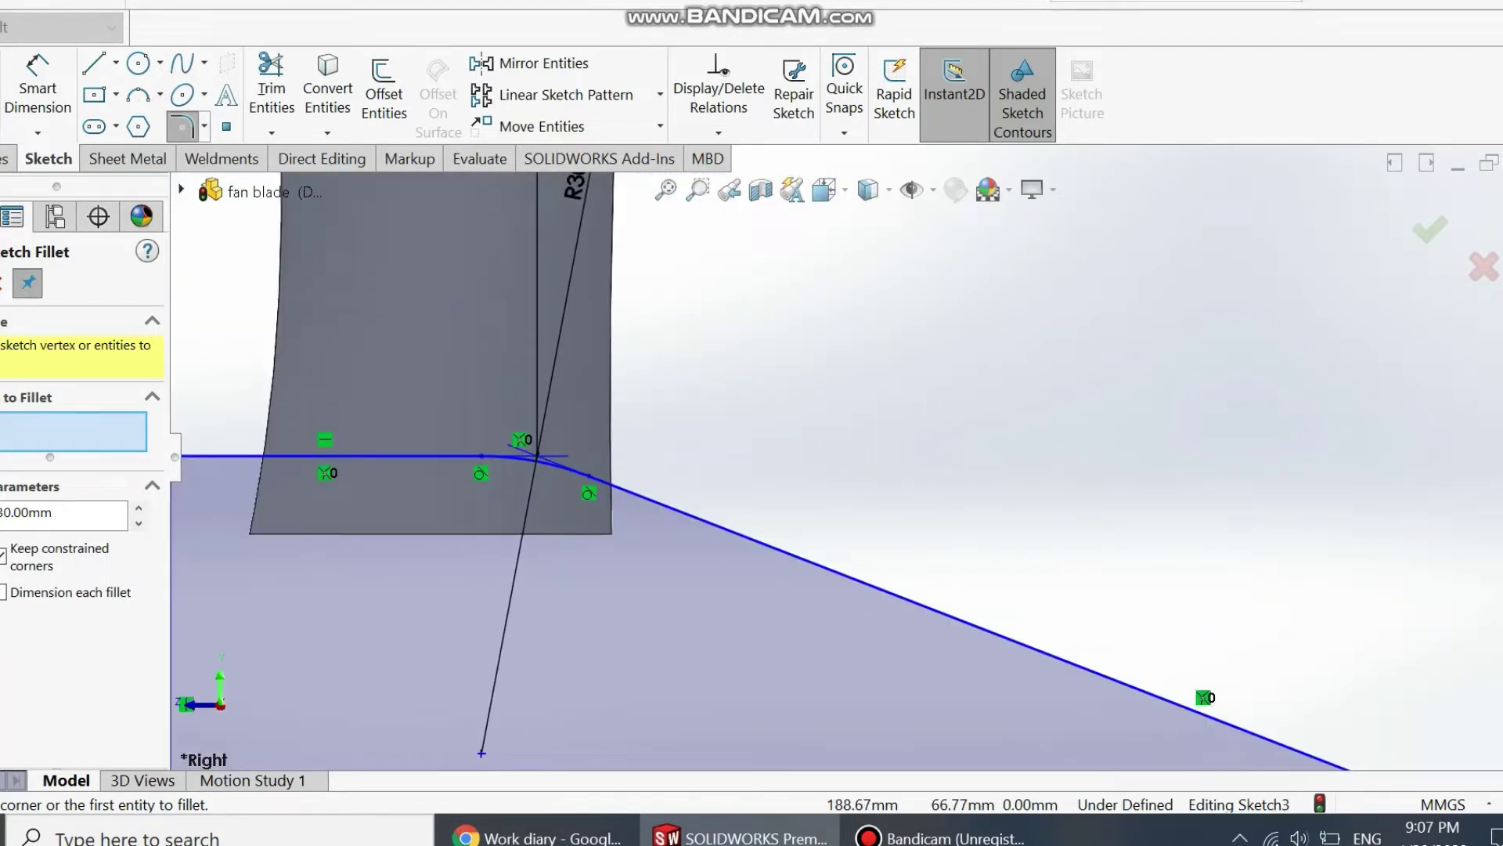
{"action": "scroll", "coordinate": [1017, 501], "scroll_direction": "down", "scroll_amount": 1}
{"action": "scroll", "coordinate": [1017, 501], "scroll_direction": "up", "scroll_amount": 1}
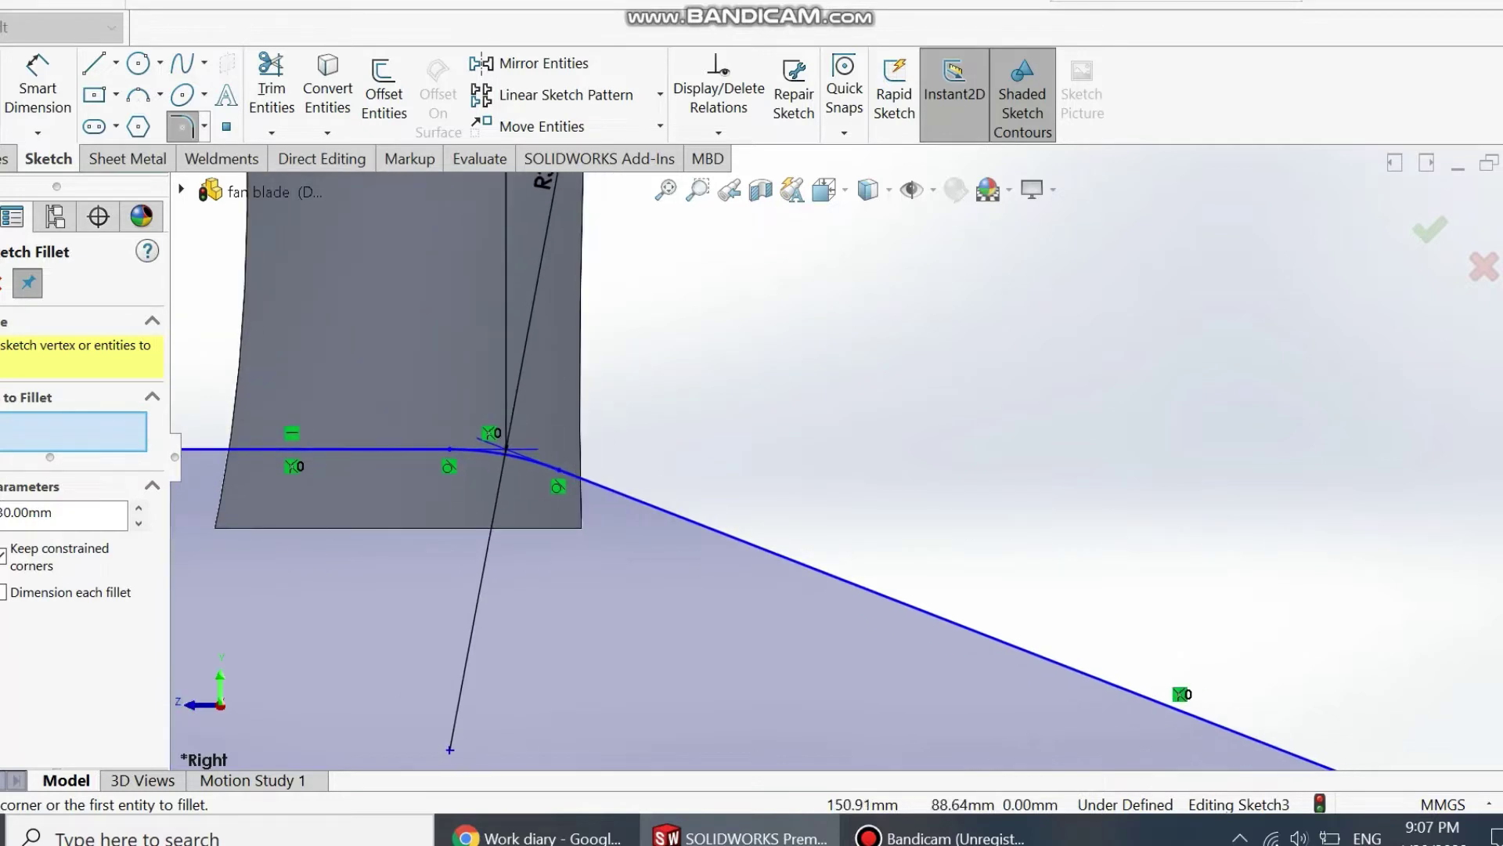
{"action": "left_click", "coordinate": [666, 190]}
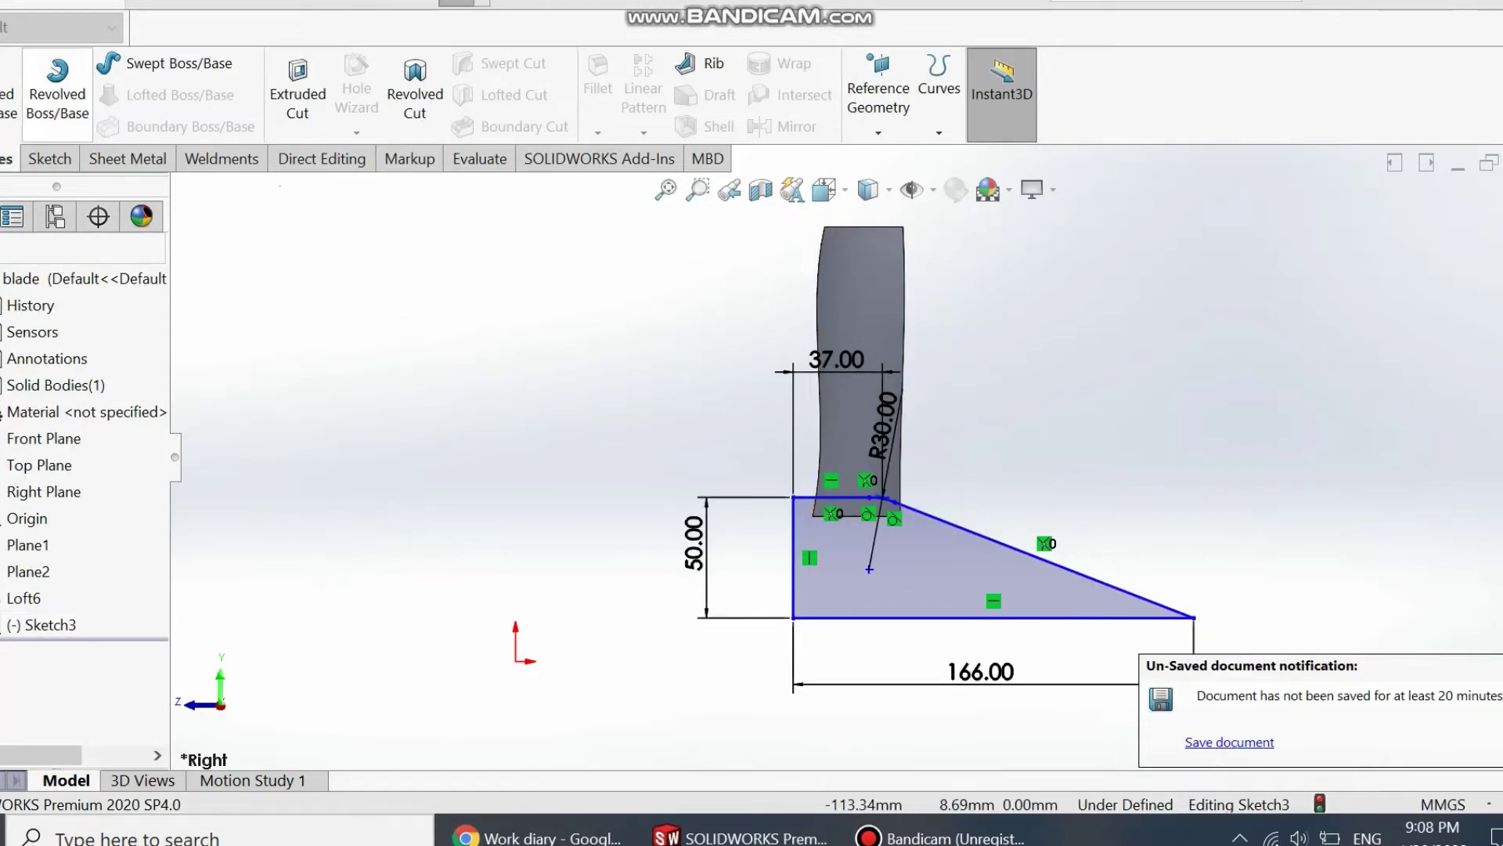
- Revolve the hub profile 360 degrees about its 166 mm bottom edge, merging the result with the blade
{"action": "left_click", "coordinate": [50, 159]}
{"action": "left_click", "coordinate": [57, 86]}
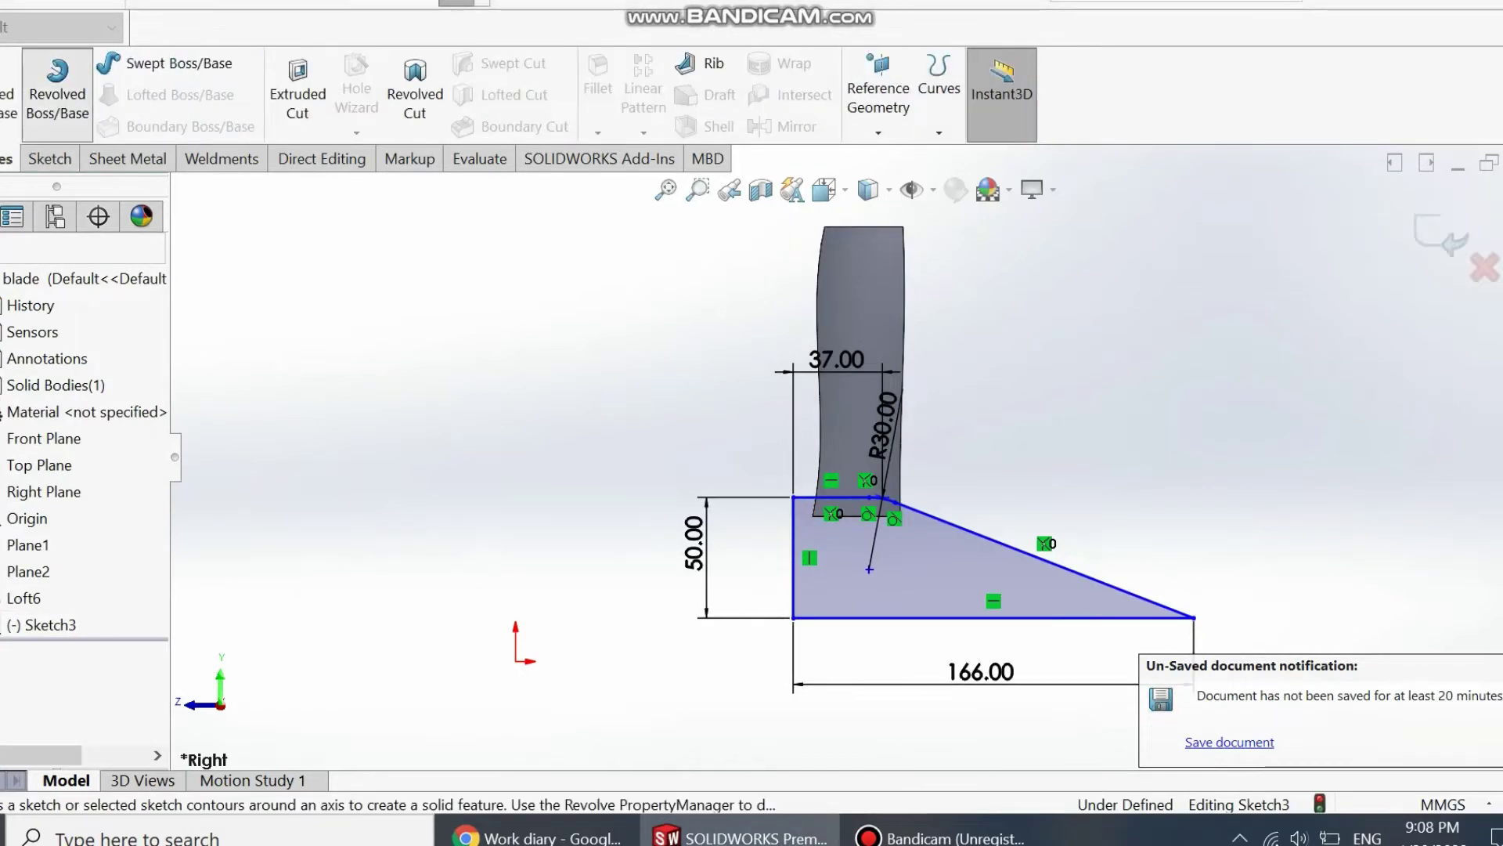
{"action": "left_click", "coordinate": [955, 618]}
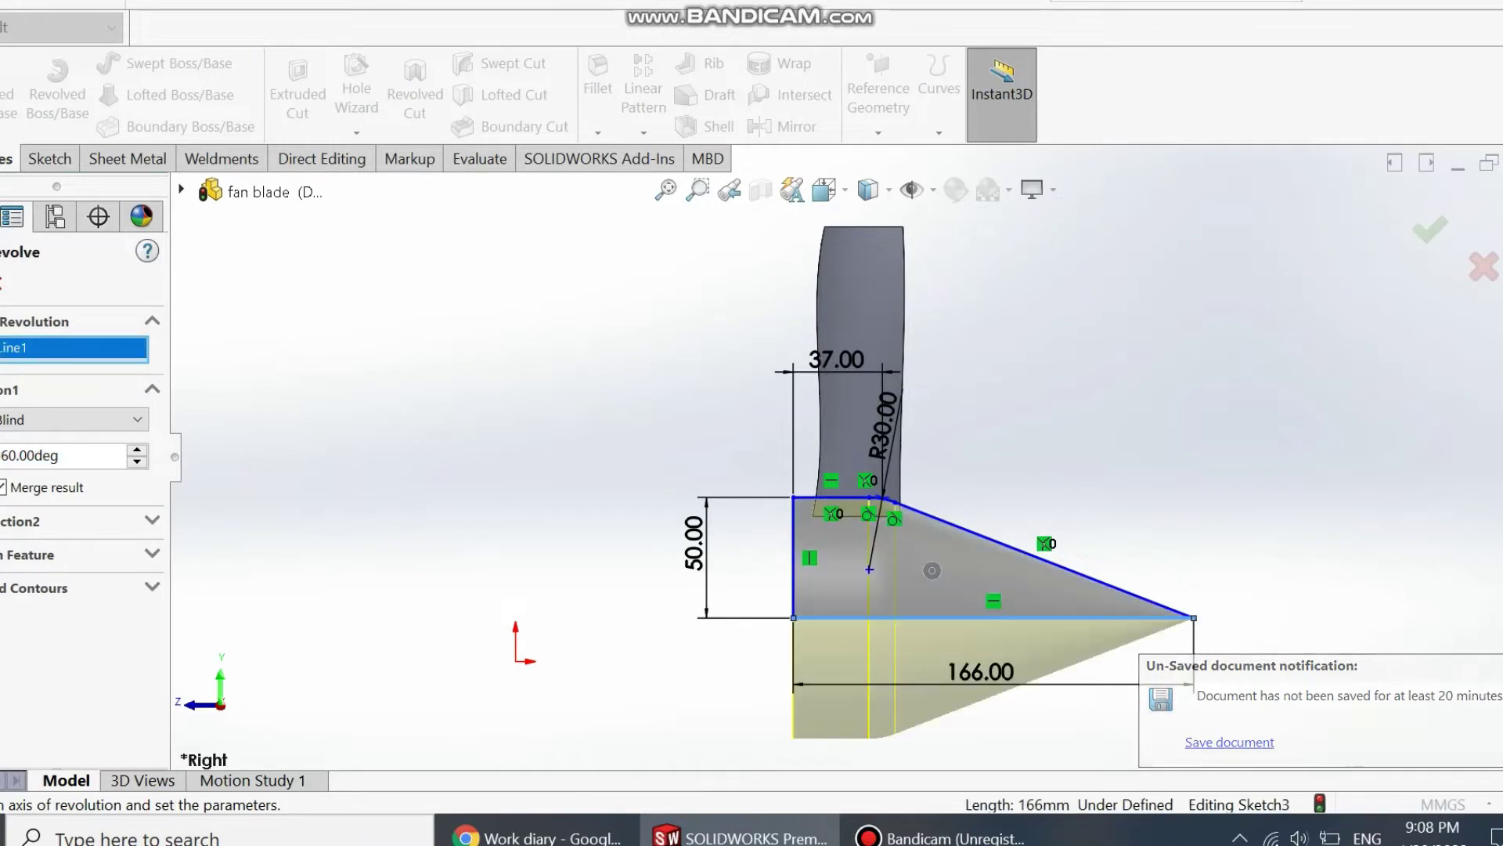
{"action": "middle_click_drag", "start_coordinate": [955, 618], "coordinate": [795, 591]}
{"action": "key", "text": "Return"}
{"action": "scroll", "coordinate": [974, 603], "scroll_direction": "down", "scroll_amount": 1}
{"action": "scroll", "coordinate": [815, 588], "scroll_direction": "up", "scroll_amount": 1}
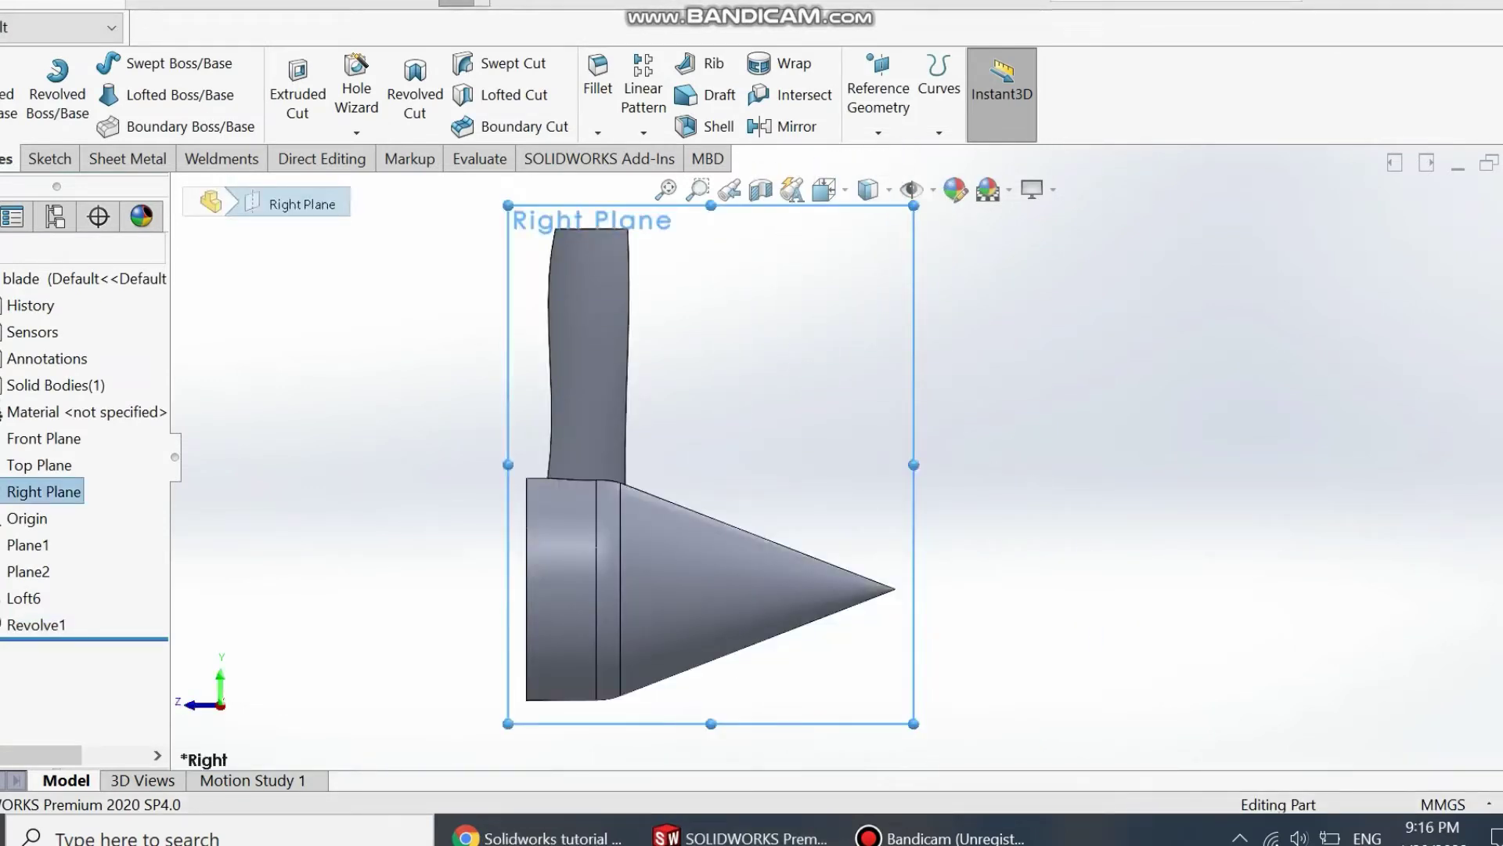
- Create a reference axis from the conical face of the hub
{"action": "left_click", "coordinate": [879, 132]}
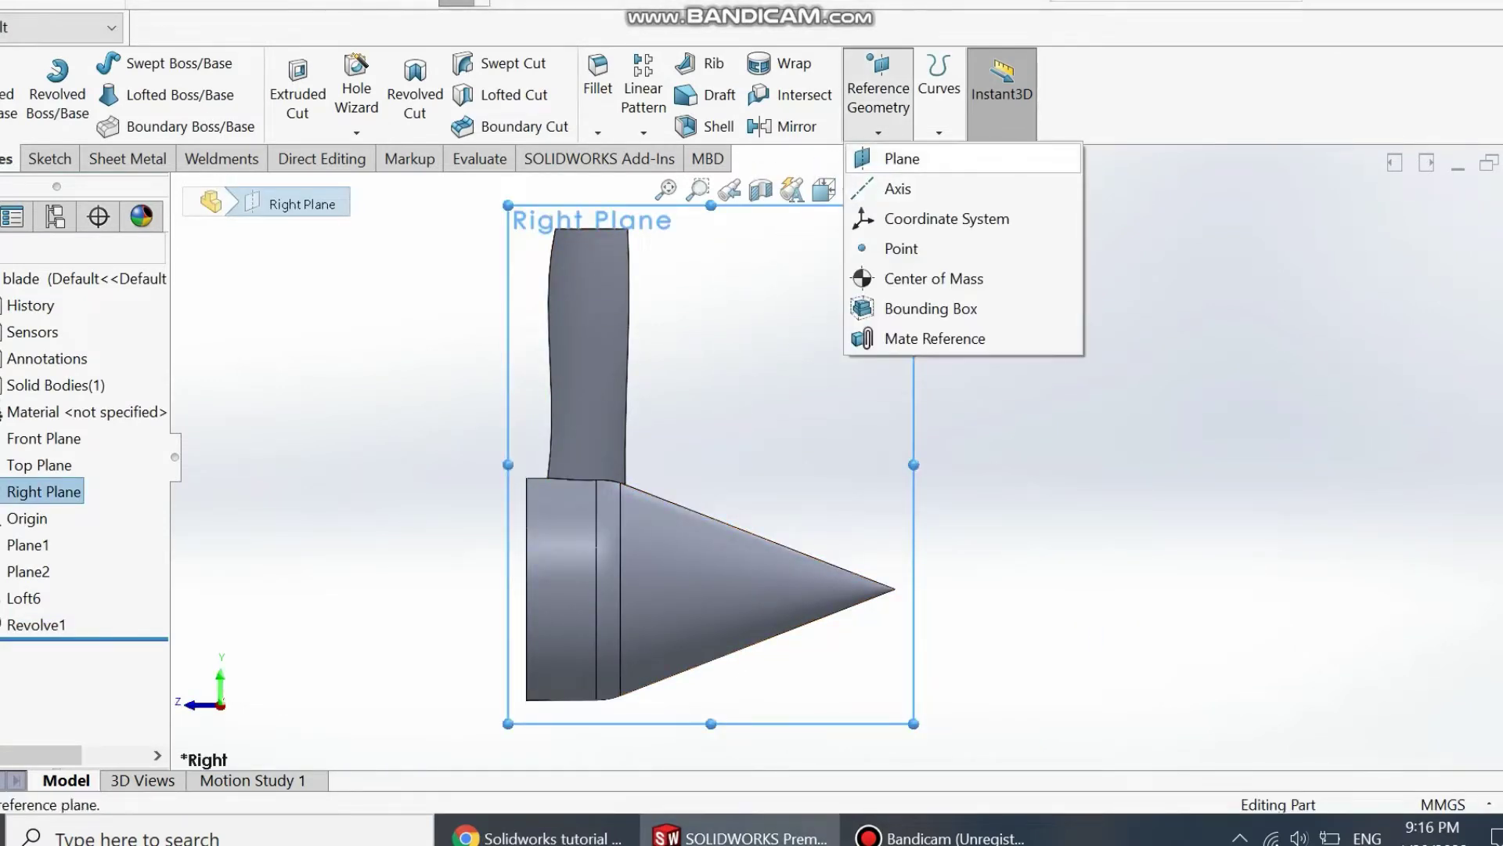
{"action": "left_click", "coordinate": [898, 189]}
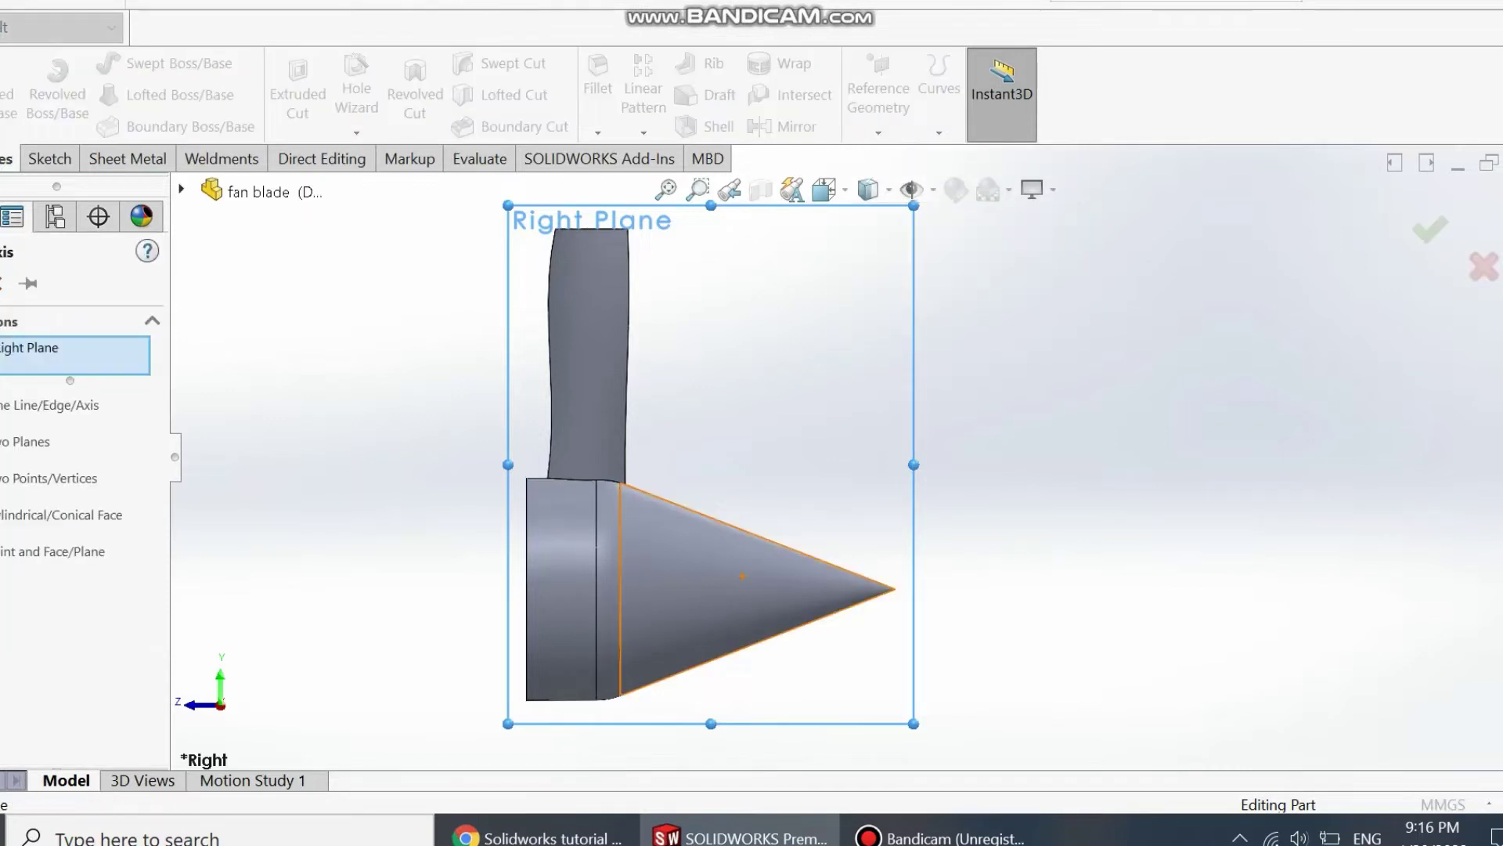
{"action": "left_click", "coordinate": [737, 577]}
{"action": "key", "text": "Return"}
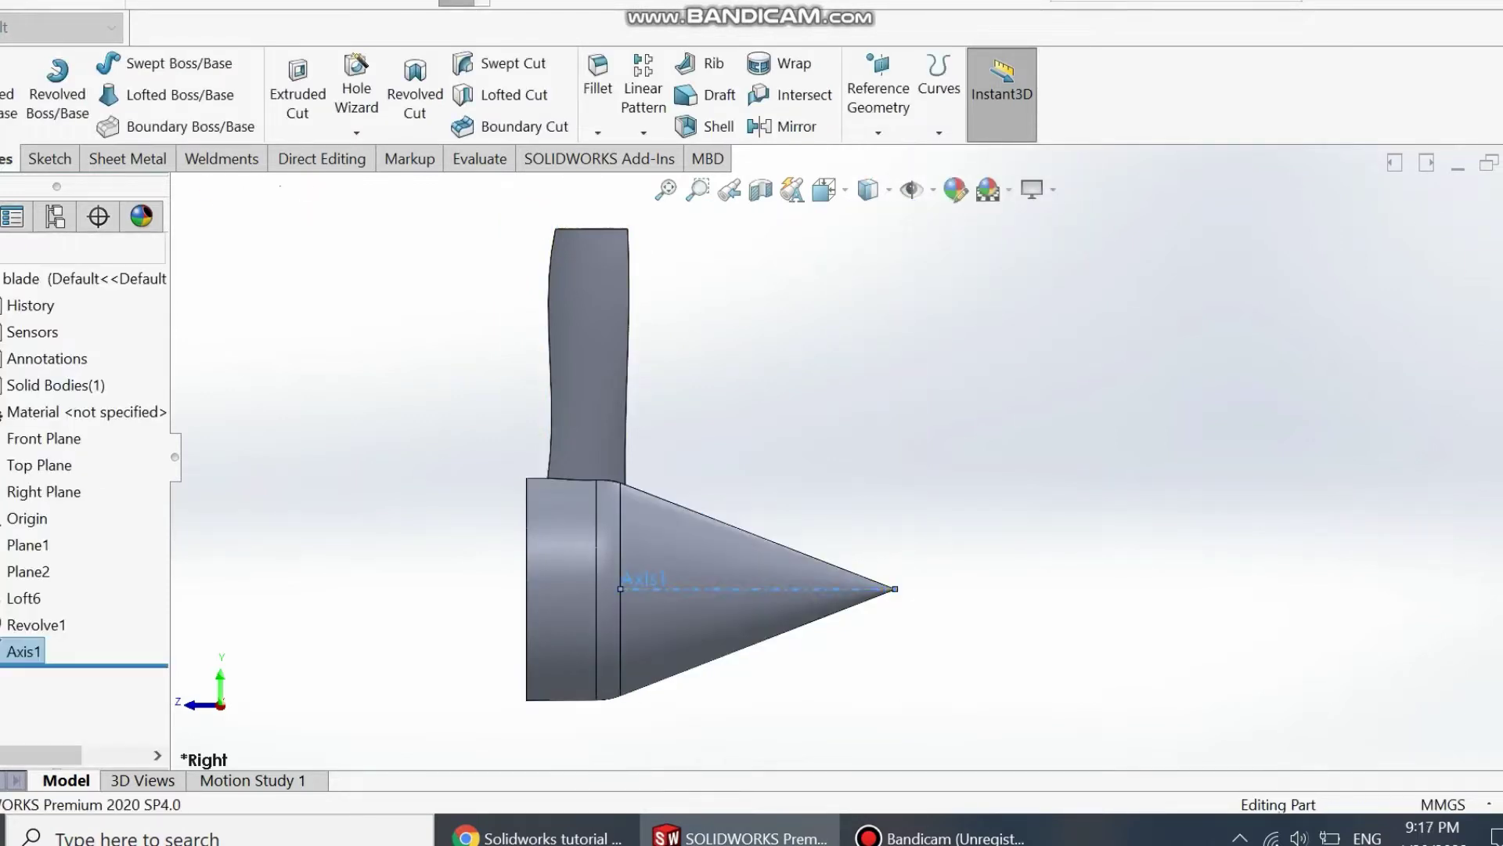
{"action": "middle_click_drag", "start_coordinate": [744, 508], "coordinate": [717, 536]}
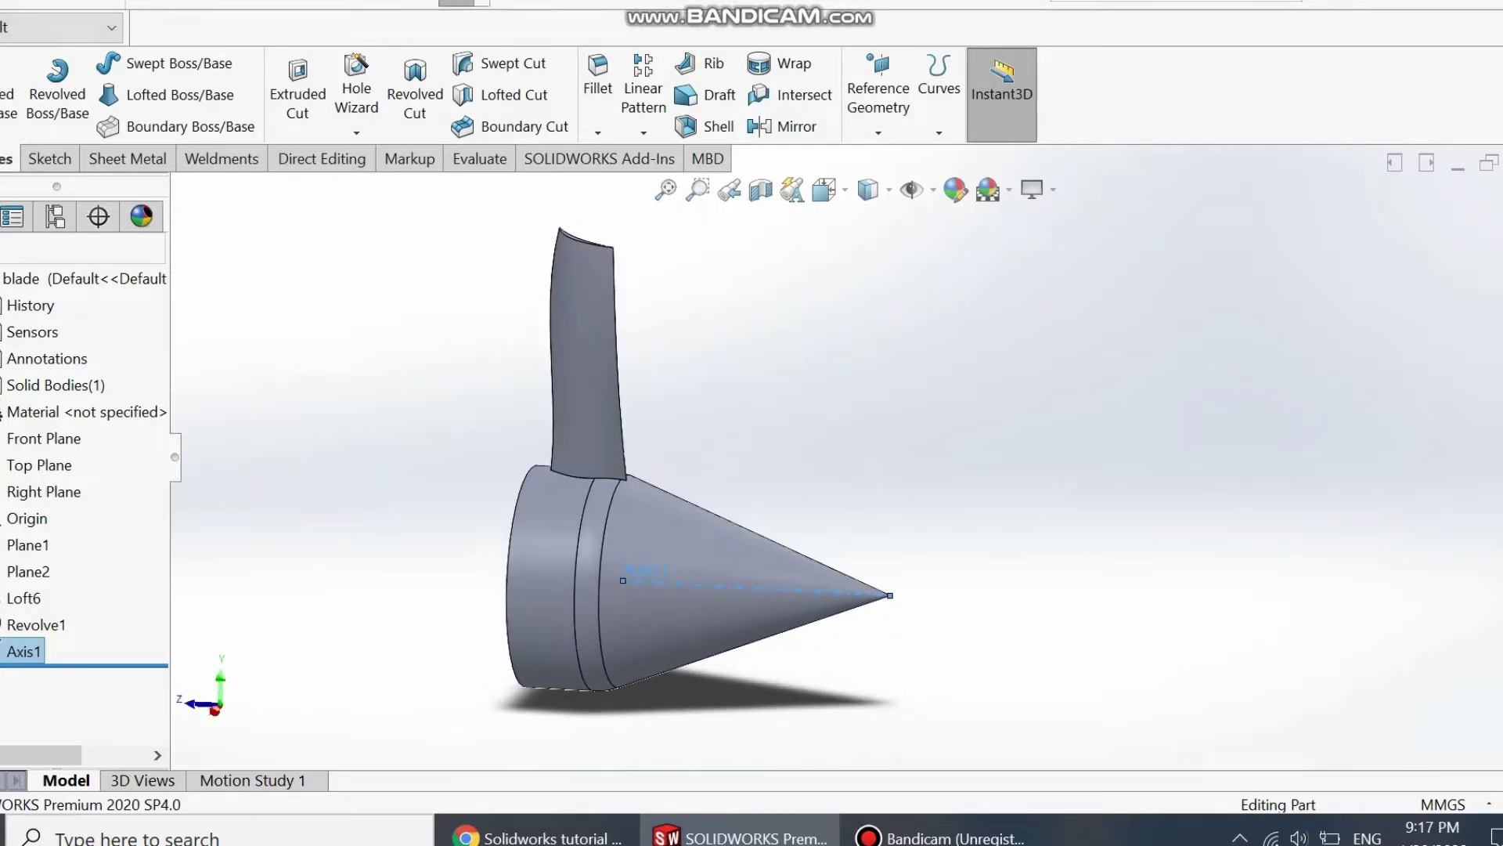
{"action": "key", "text": "Escape"}
- Set up a circular pattern of the lofted blade around the hub axis with 20 instances over 360 degrees
{"action": "left_click", "coordinate": [644, 132]}
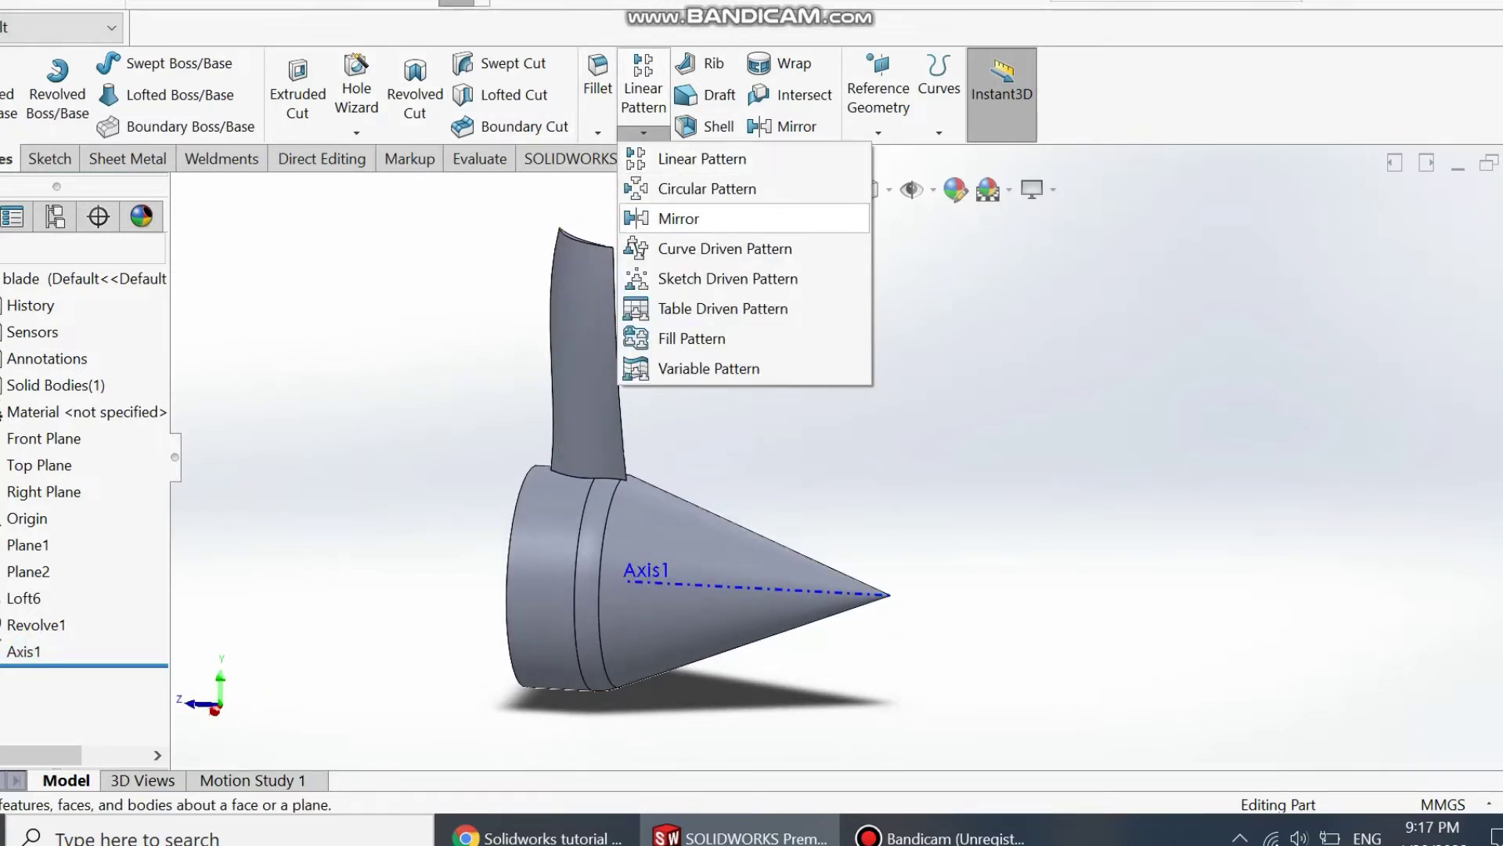
{"action": "left_click", "coordinate": [679, 216]}
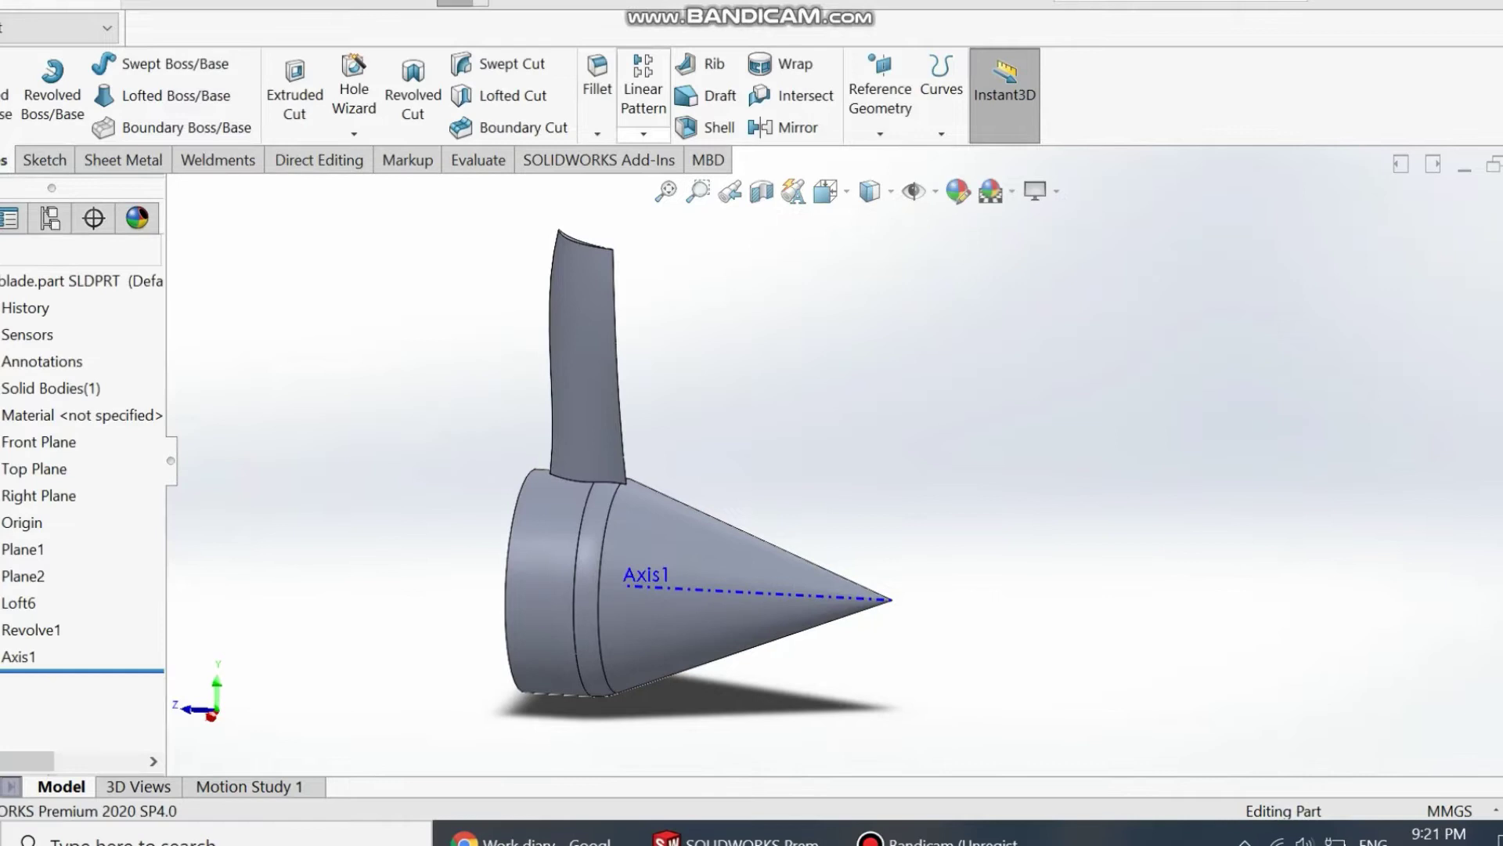
{"action": "left_click", "coordinate": [643, 133]}
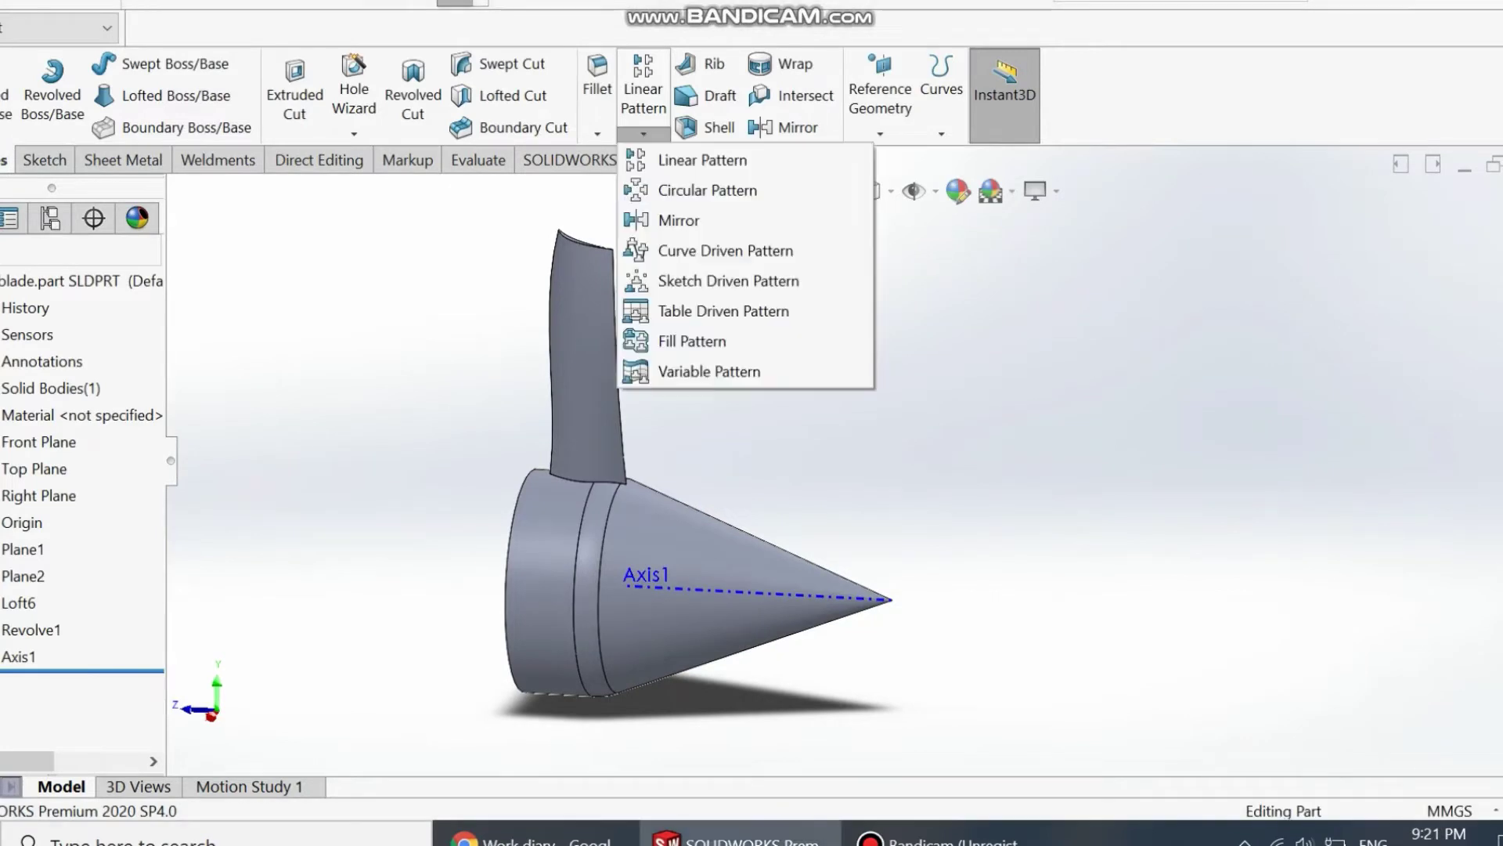
{"action": "left_click", "coordinate": [704, 188]}
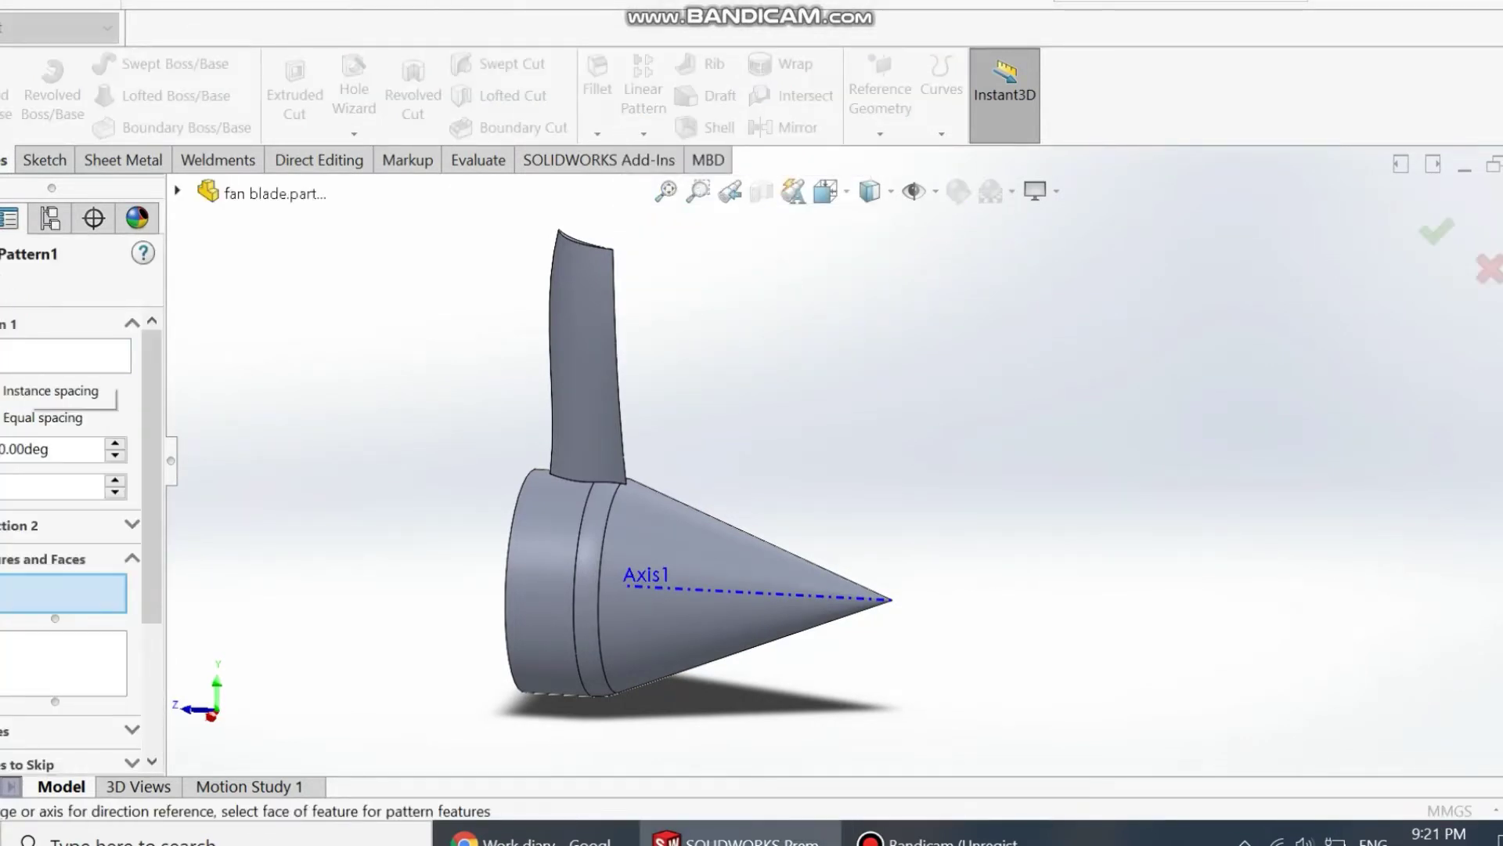
{"action": "left_click", "coordinate": [47, 356]}
{"action": "left_click", "coordinate": [712, 590]}
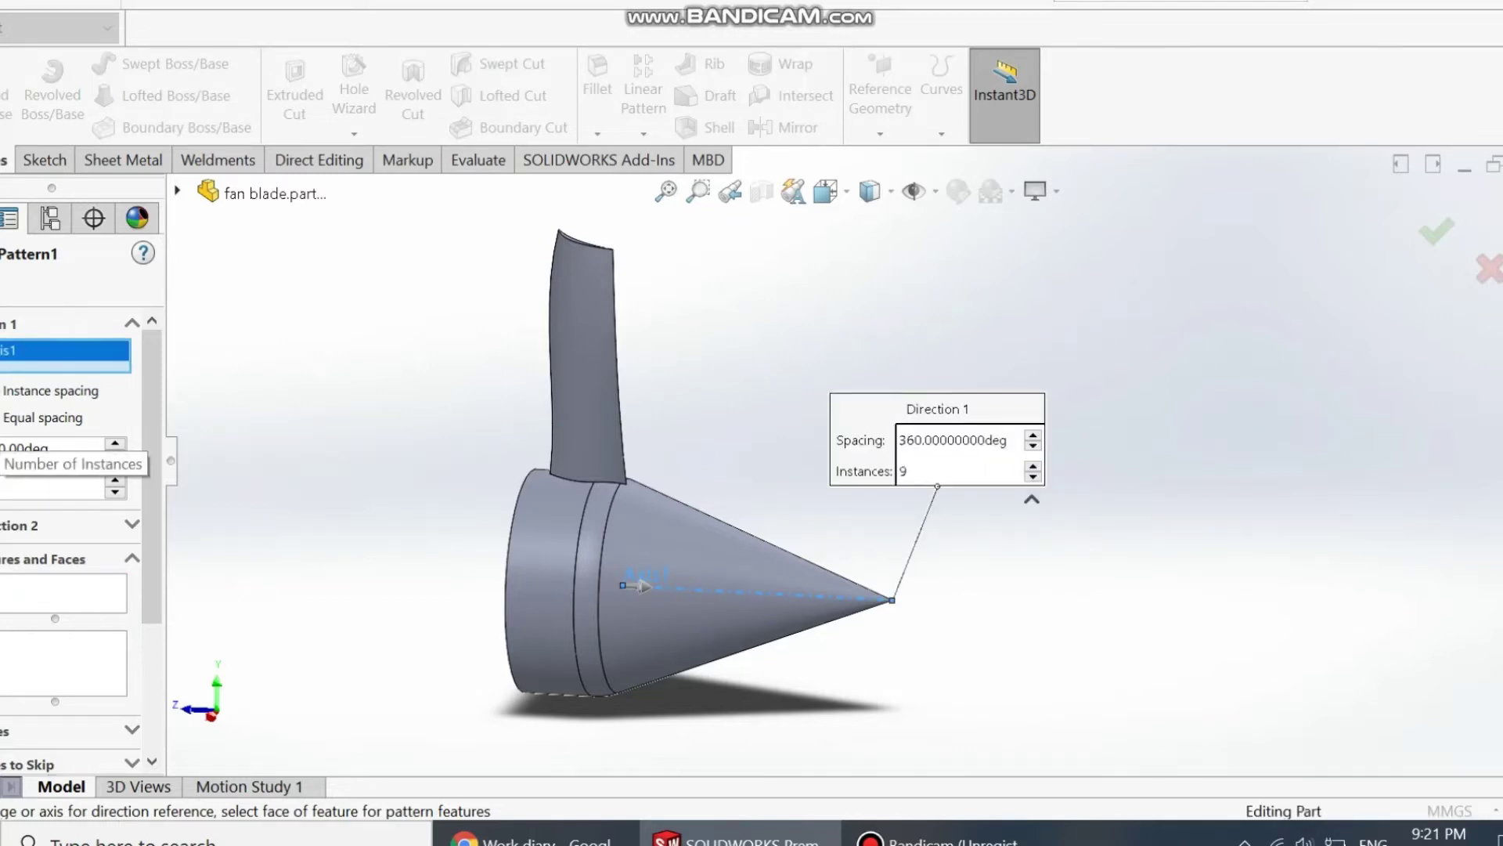
{"action": "type", "text": "20"}
{"action": "left_click", "coordinate": [61, 593]}
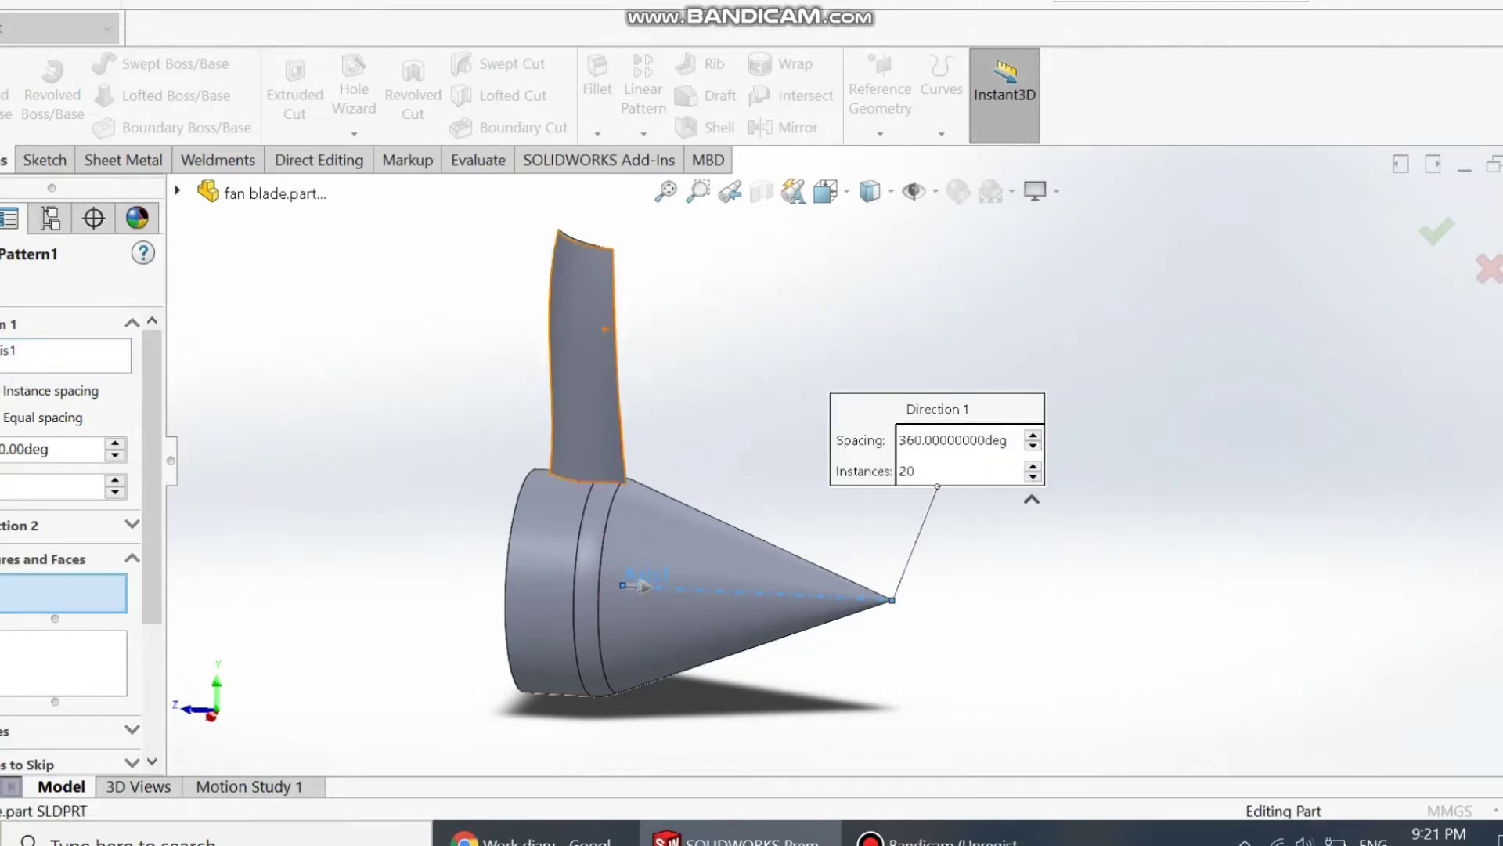
{"action": "left_click", "coordinate": [585, 368]}
{"action": "middle_click_drag", "start_coordinate": [791, 447], "coordinate": [599, 458]}
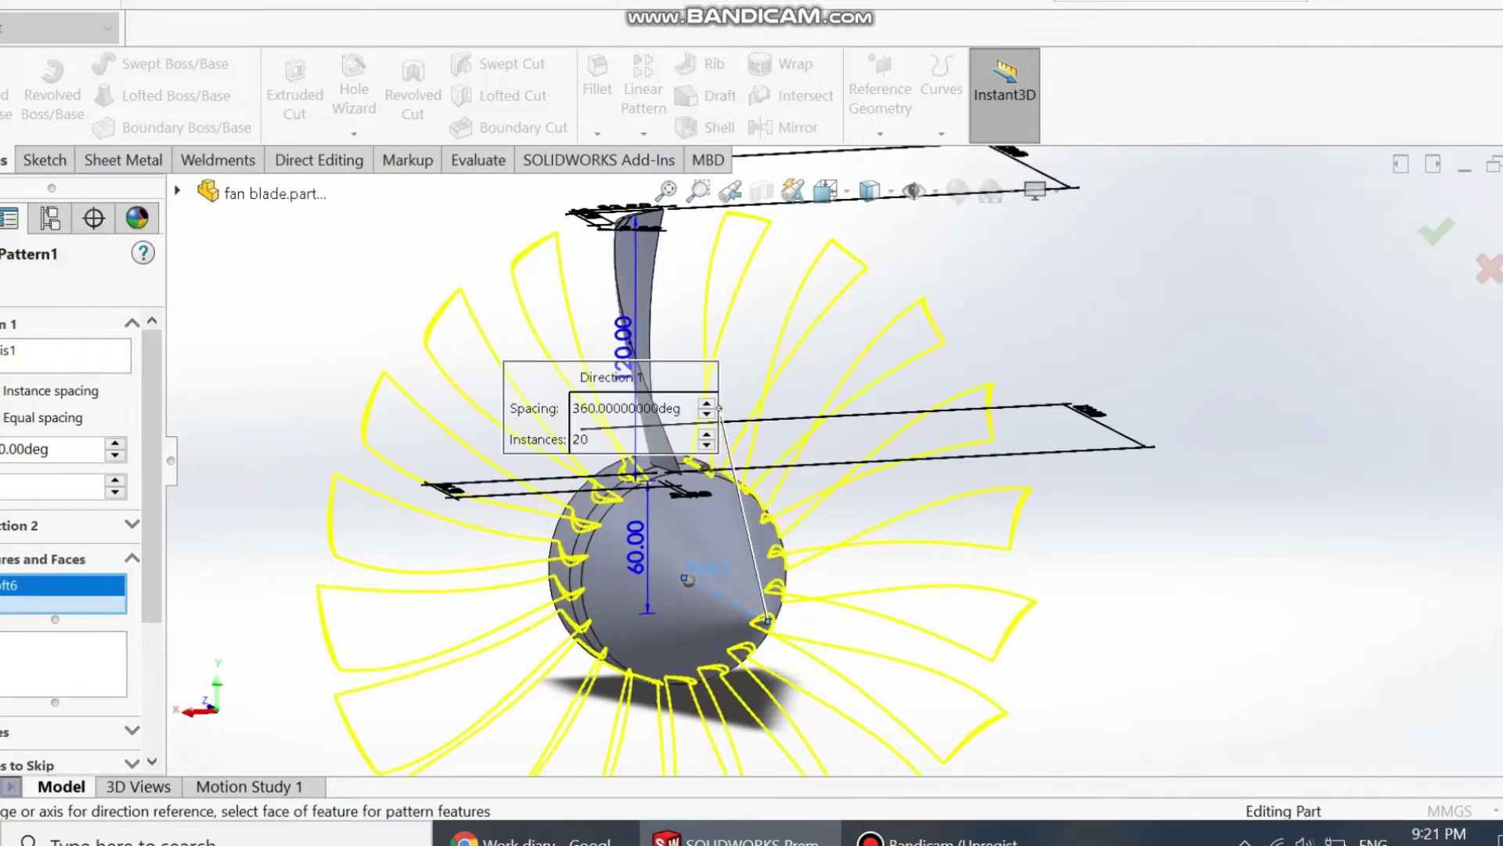
{"action": "scroll", "coordinate": [835, 462], "scroll_direction": "up", "scroll_amount": 3}
{"action": "middle_click_drag", "start_coordinate": [901, 611], "coordinate": [947, 666]}
{"action": "scroll", "coordinate": [947, 665], "scroll_direction": "down", "scroll_amount": 1}
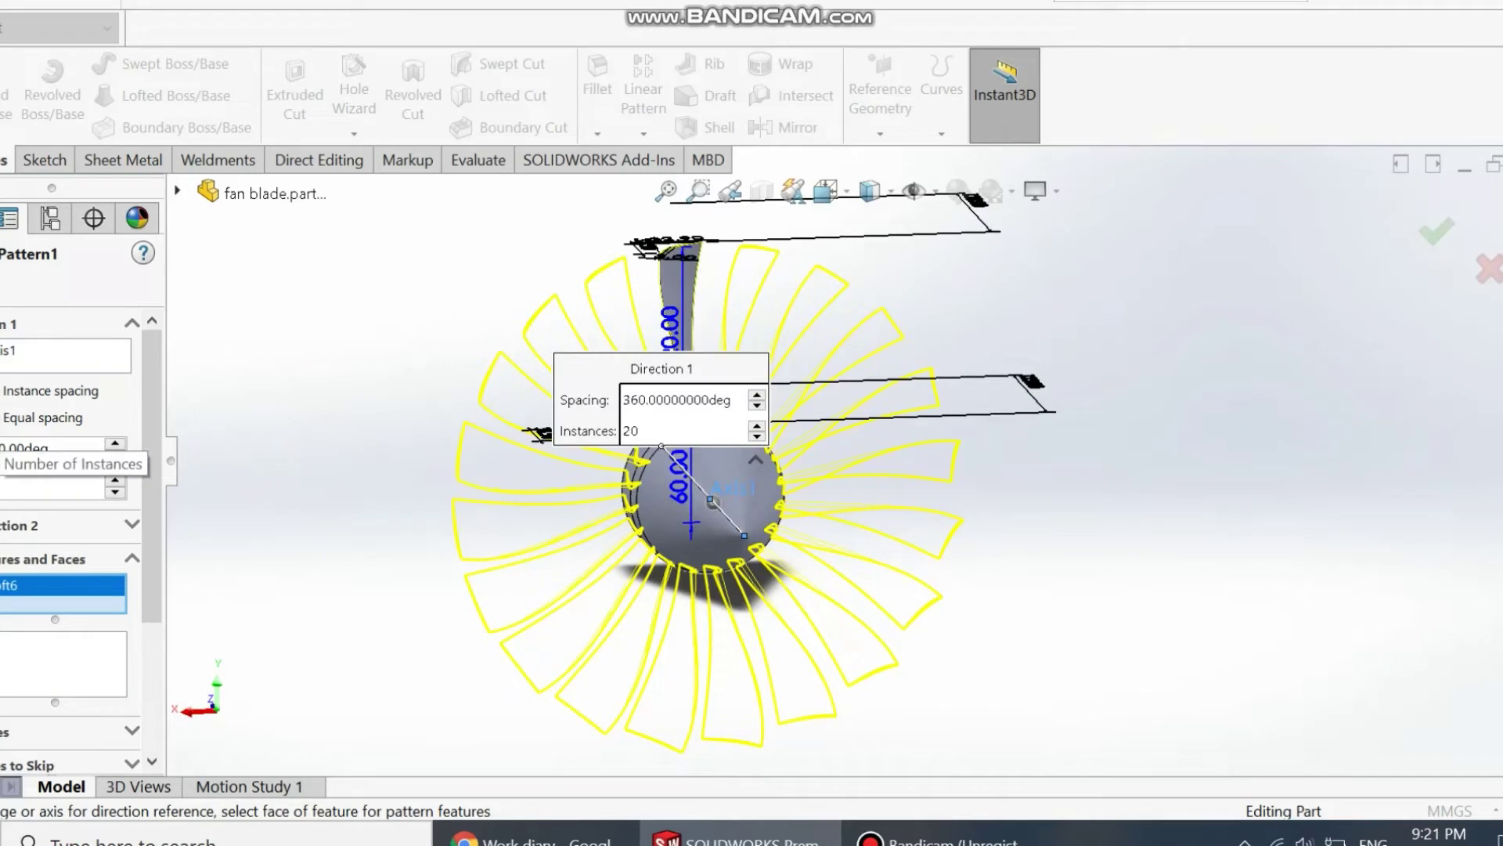
- Set the circular pattern's instance count to 25 and create the blade pattern
{"action": "double_click", "coordinate": [6, 486]}
{"action": "type", "text": "25"}
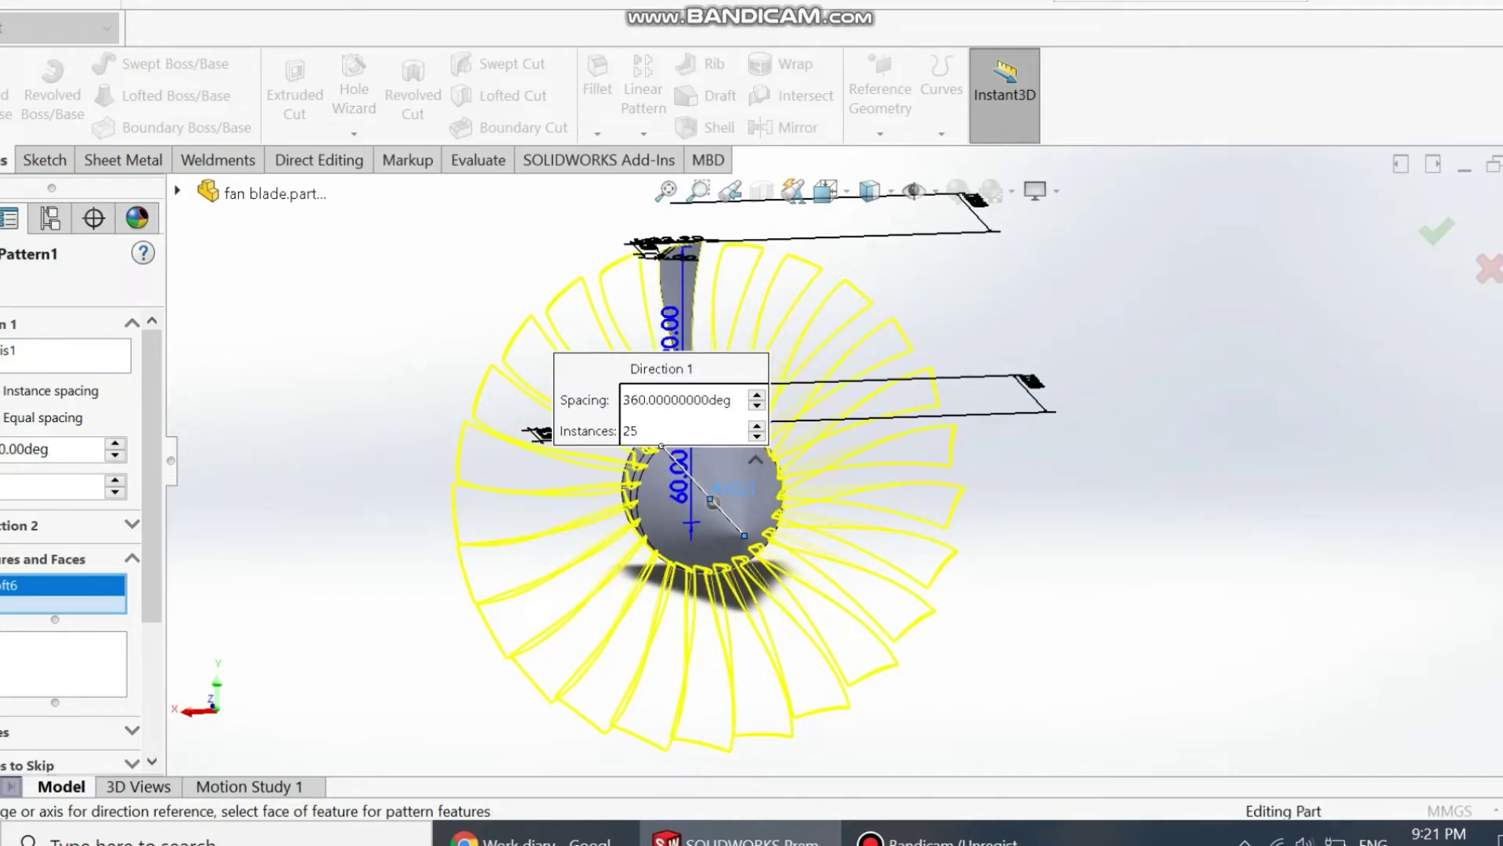
{"action": "key", "text": "Return"}
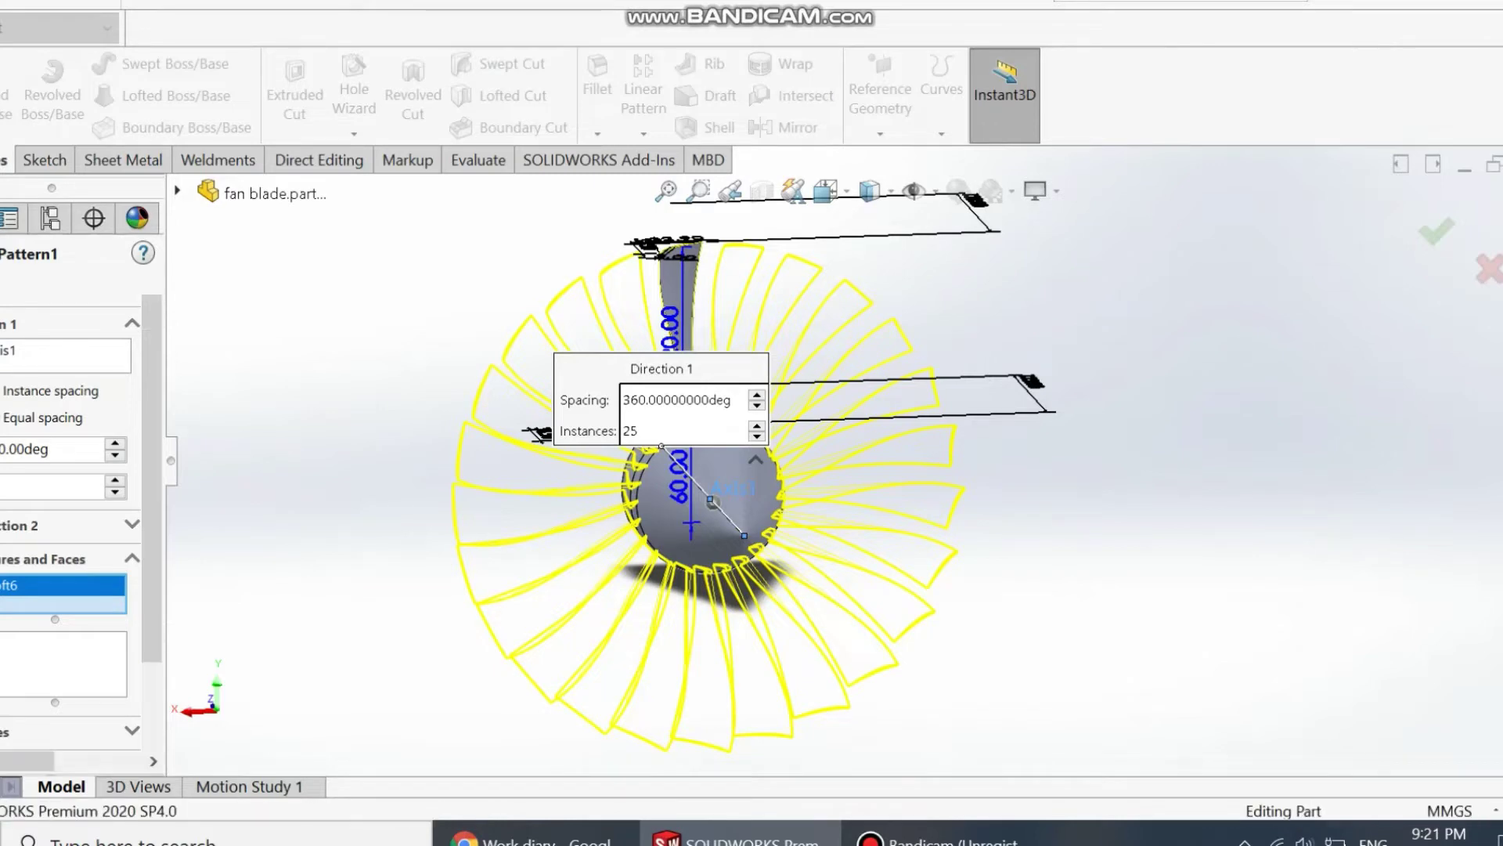
{"action": "middle_click_drag", "start_coordinate": [861, 549], "coordinate": [831, 536]}
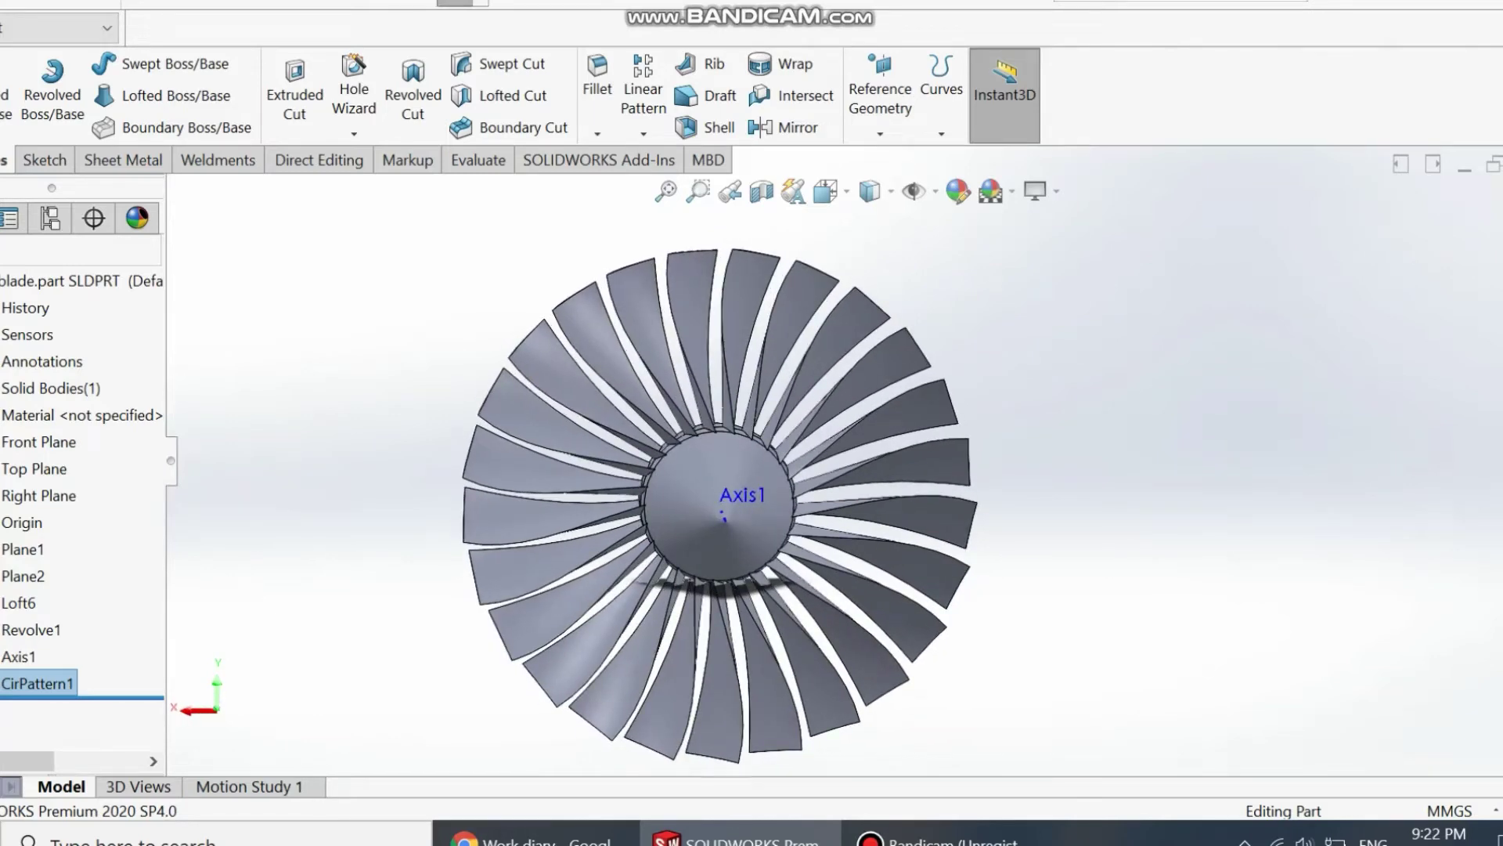
- Edit the blade's circular pattern and set its number of instances to 20
{"action": "left_click", "coordinate": [38, 682]}
{"action": "left_click", "coordinate": [38, 682]}
{"action": "left_click", "coordinate": [16, 683]}
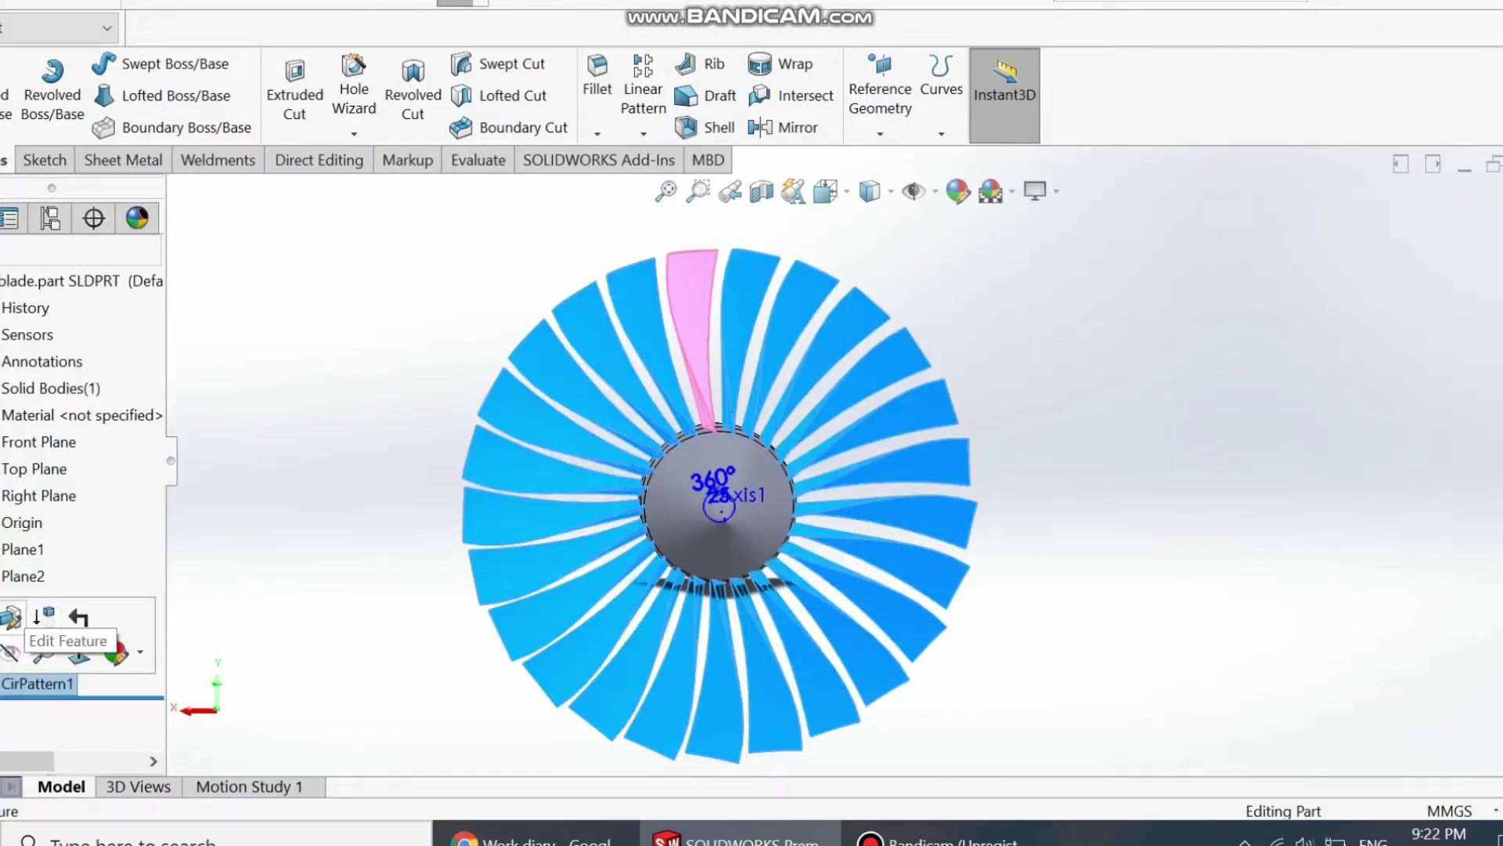
{"action": "left_click", "coordinate": [10, 618]}
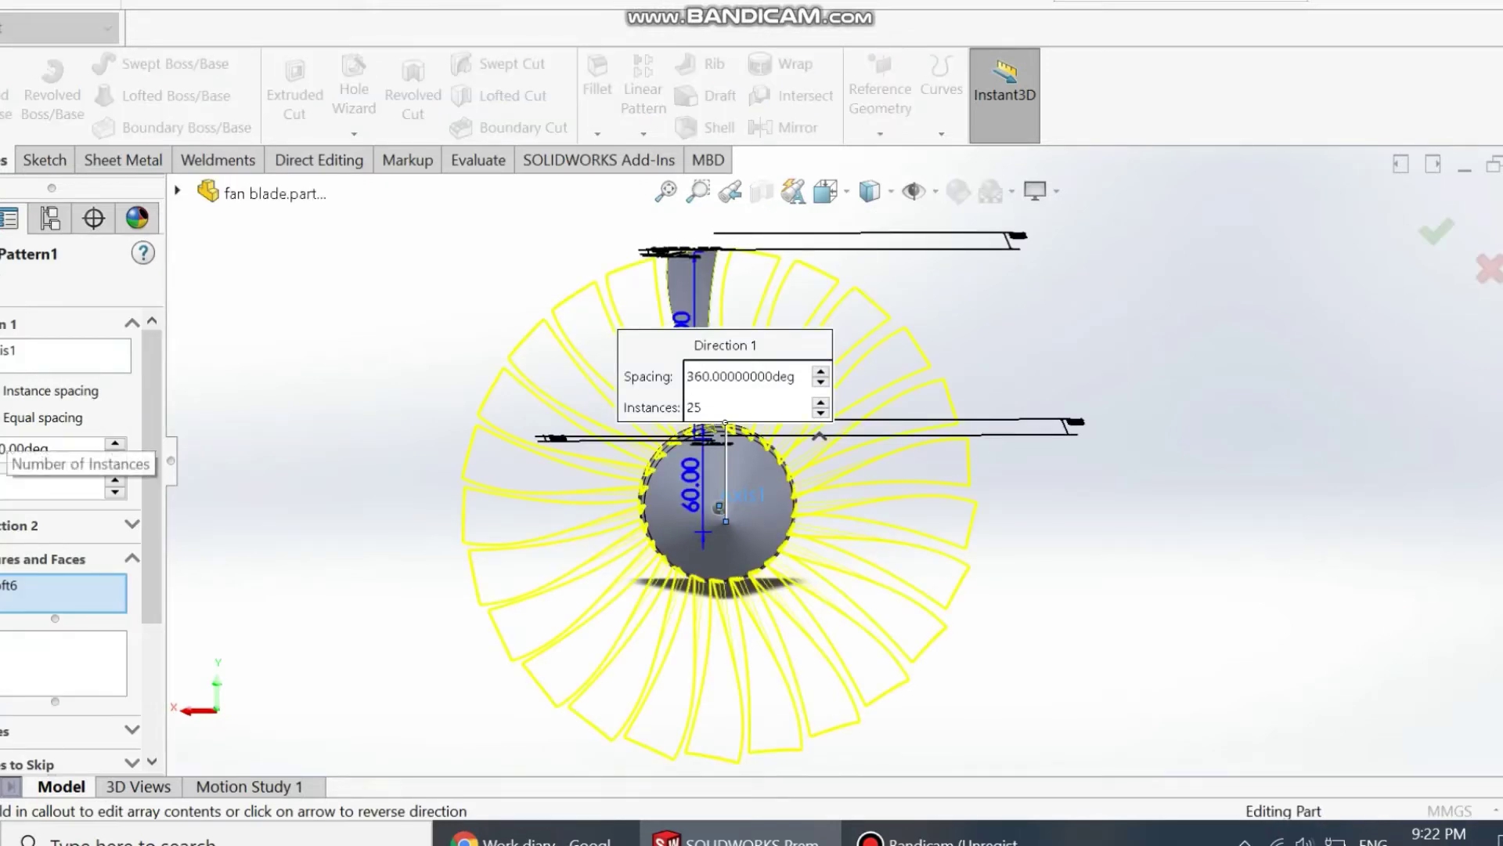
{"action": "type", "text": "20"}
{"action": "key", "text": "Return"}
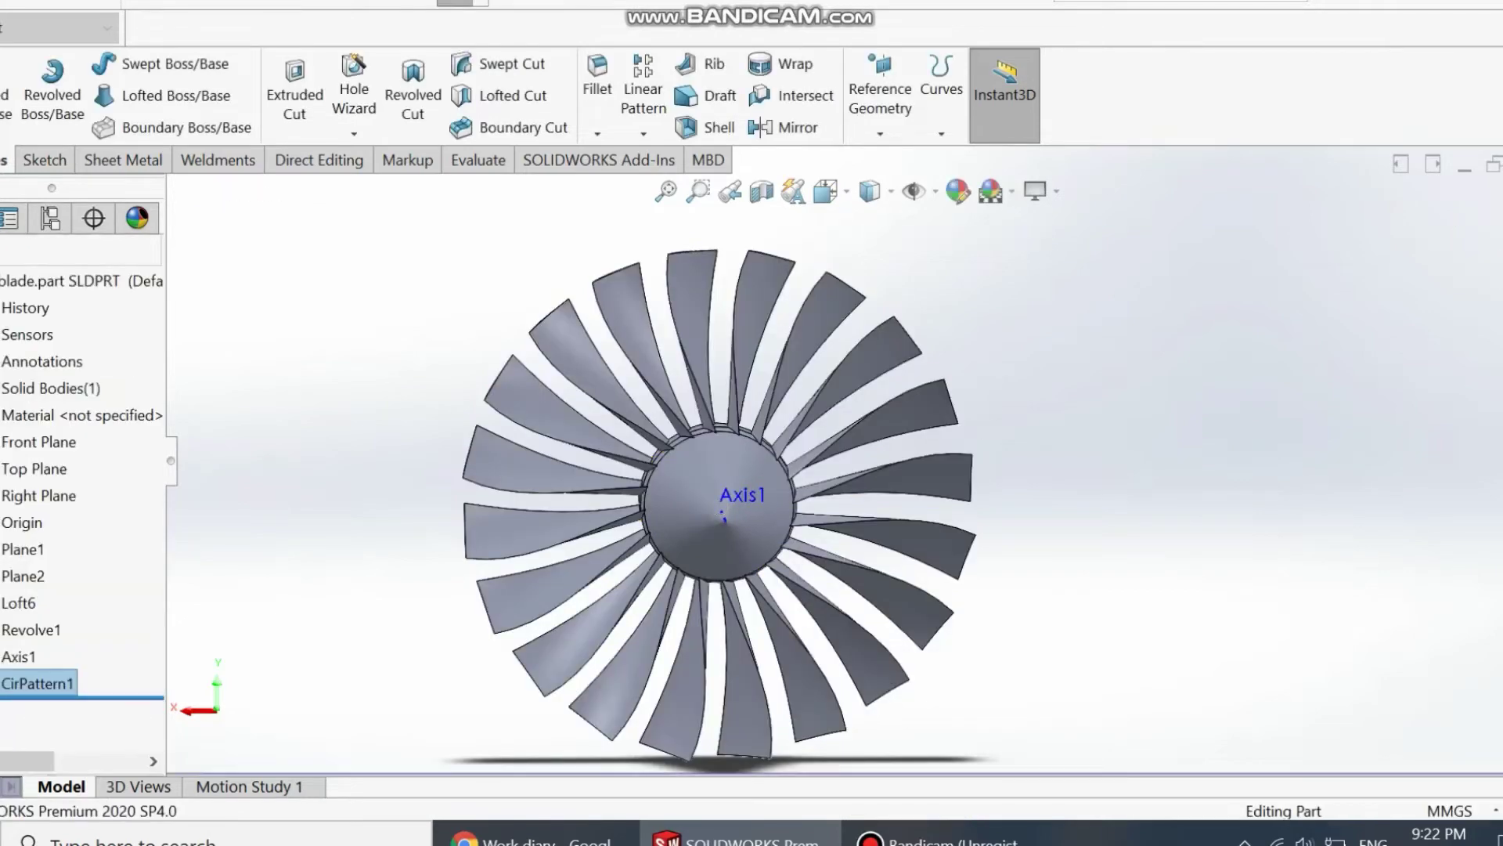
{"action": "middle_click_drag", "start_coordinate": [705, 501], "coordinate": [751, 501]}
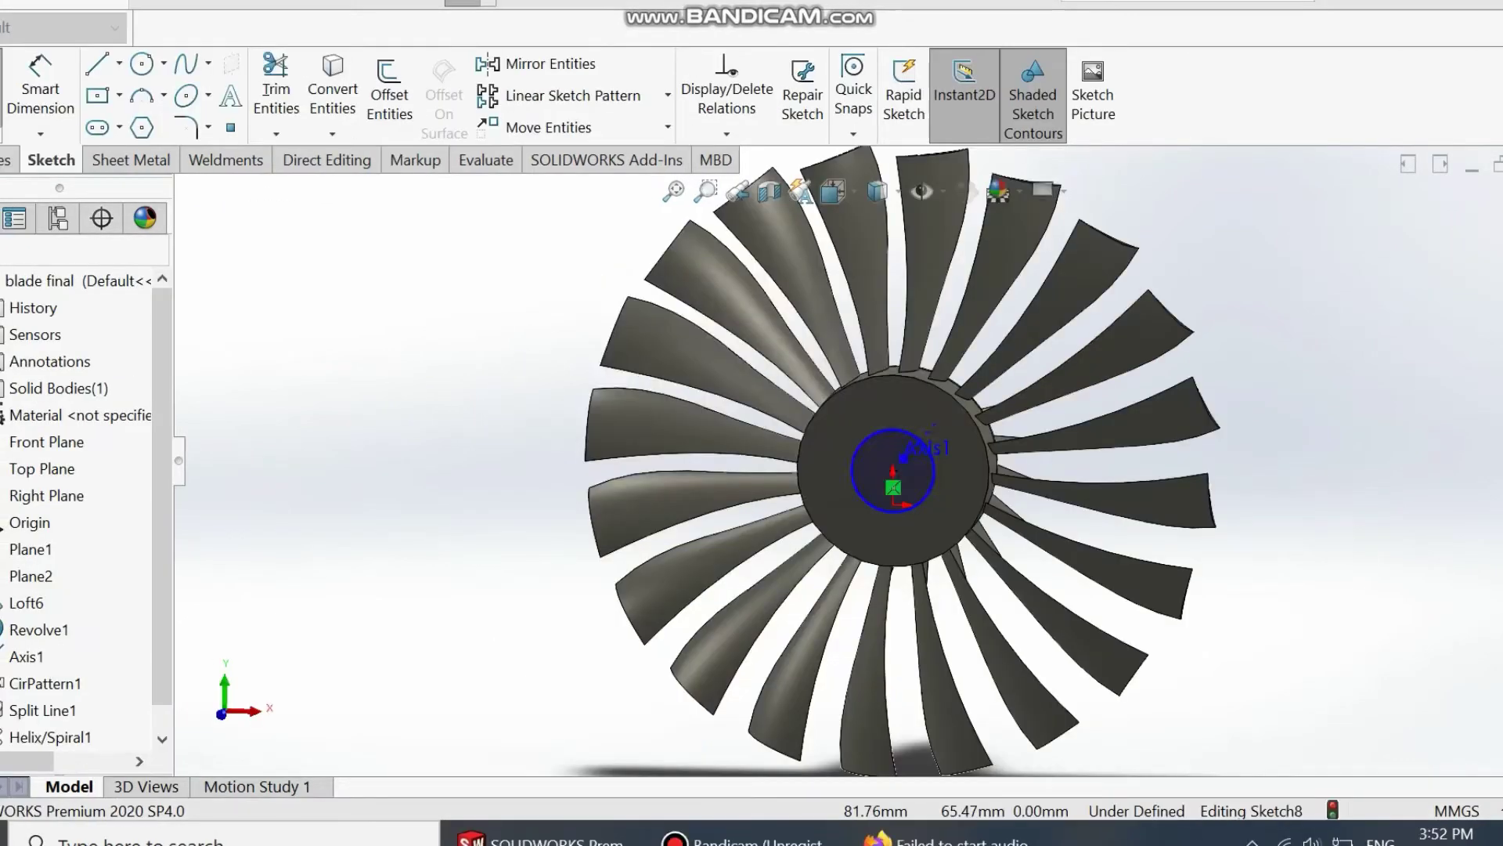
{"action": "right_click", "coordinate": [898, 462]}
{"action": "key", "text": "Escape"}
{"action": "key", "text": "Escape"}
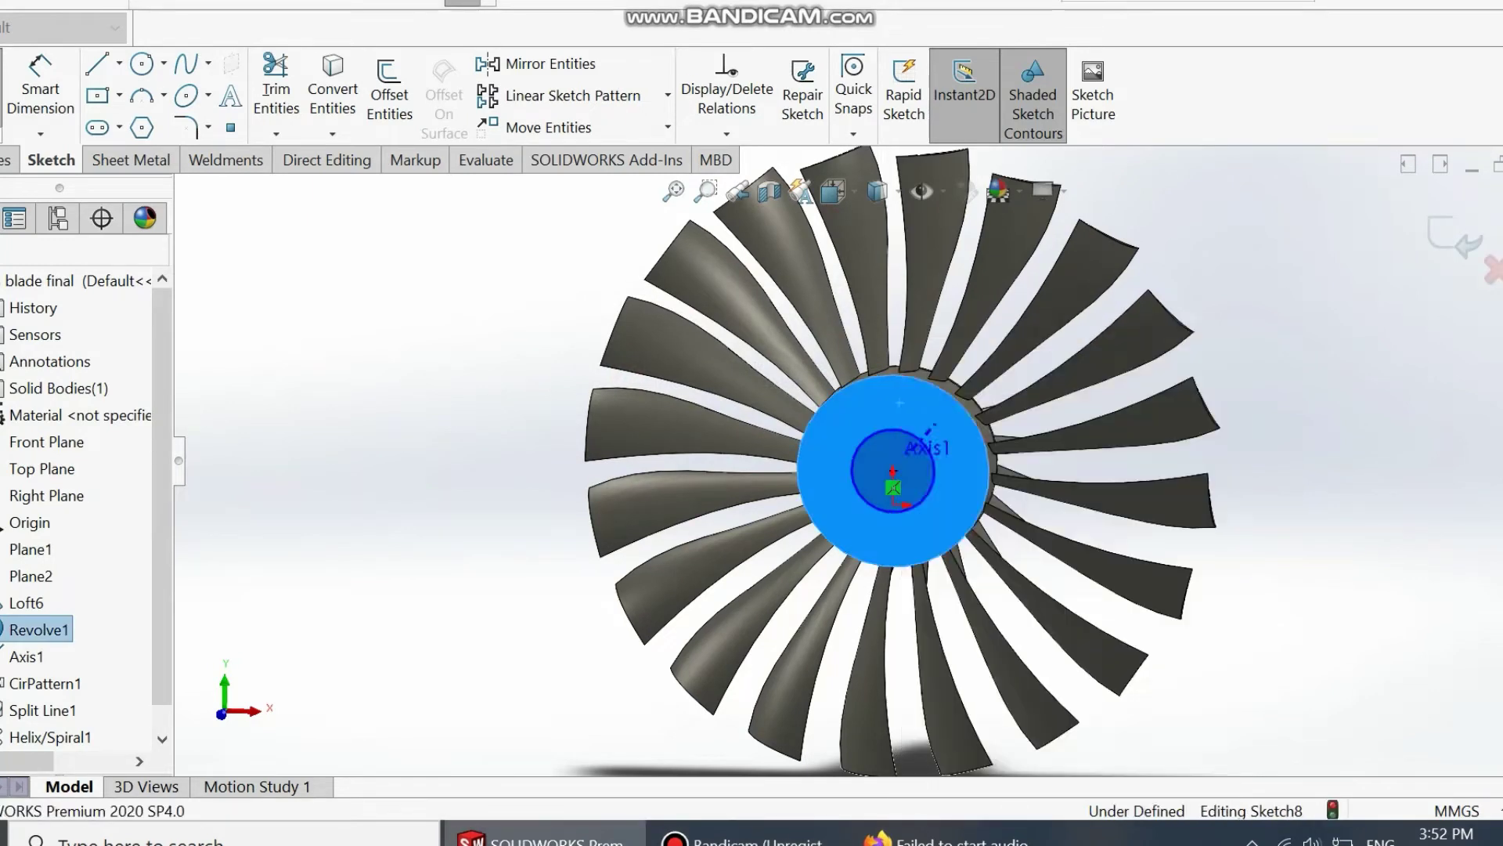
{"action": "left_click", "coordinate": [10, 160]}
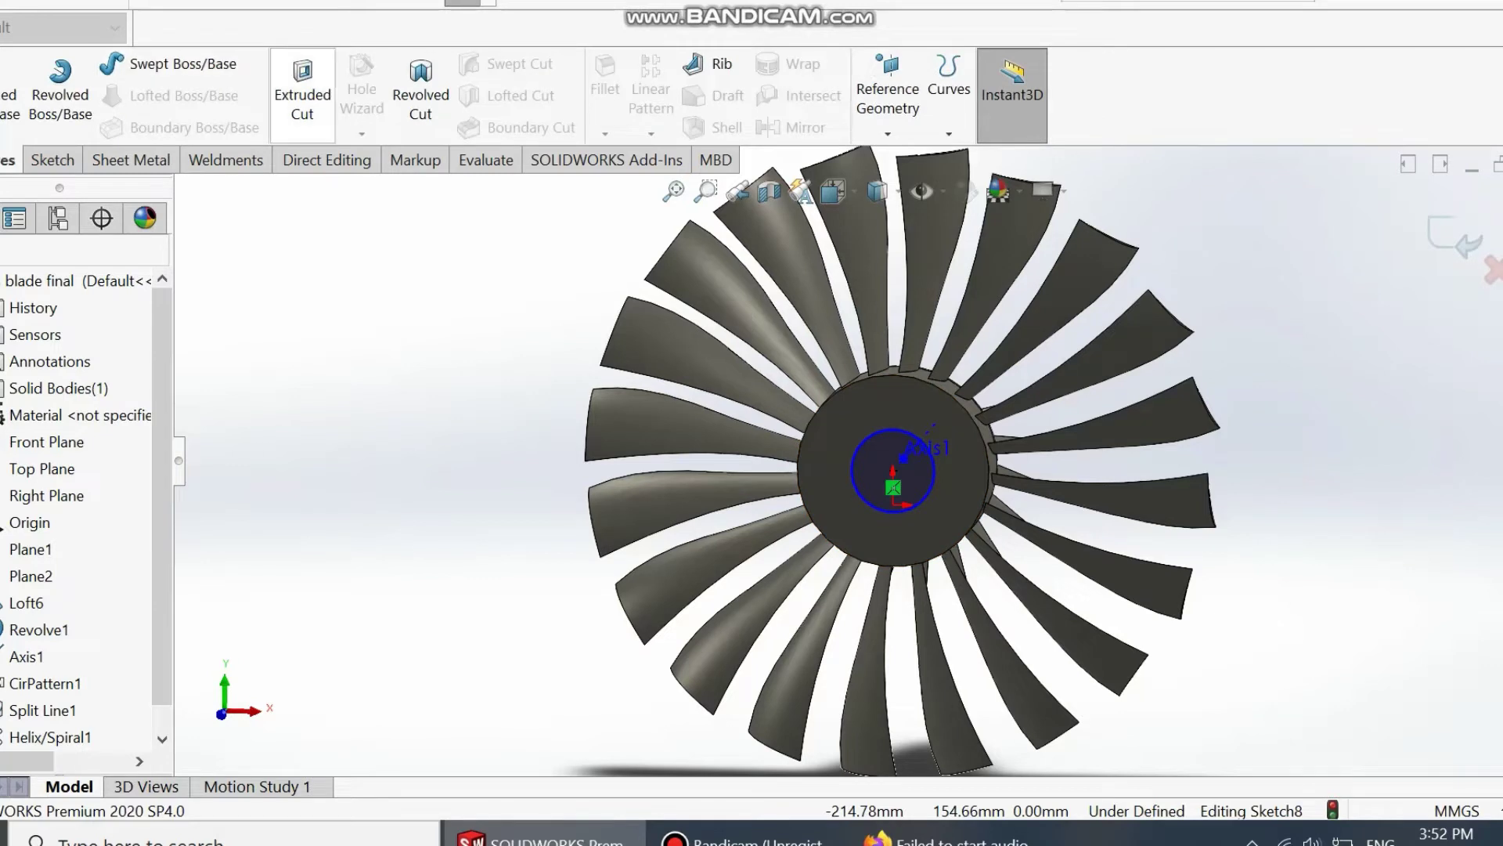
{"action": "left_click", "coordinate": [302, 92]}
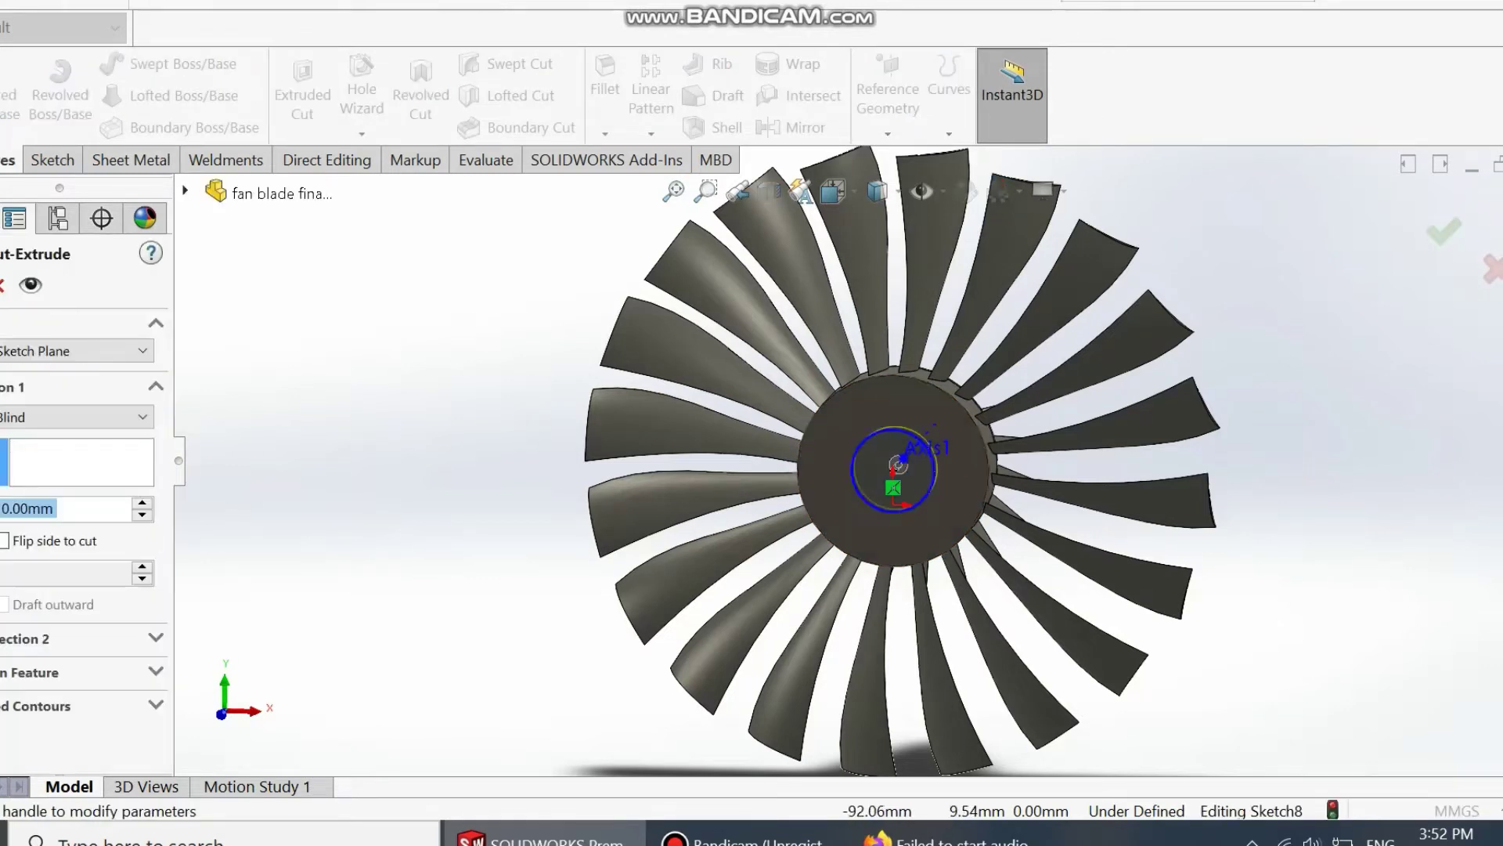
{"action": "left_click", "coordinate": [6, 283]}
{"action": "left_click", "coordinate": [53, 160]}
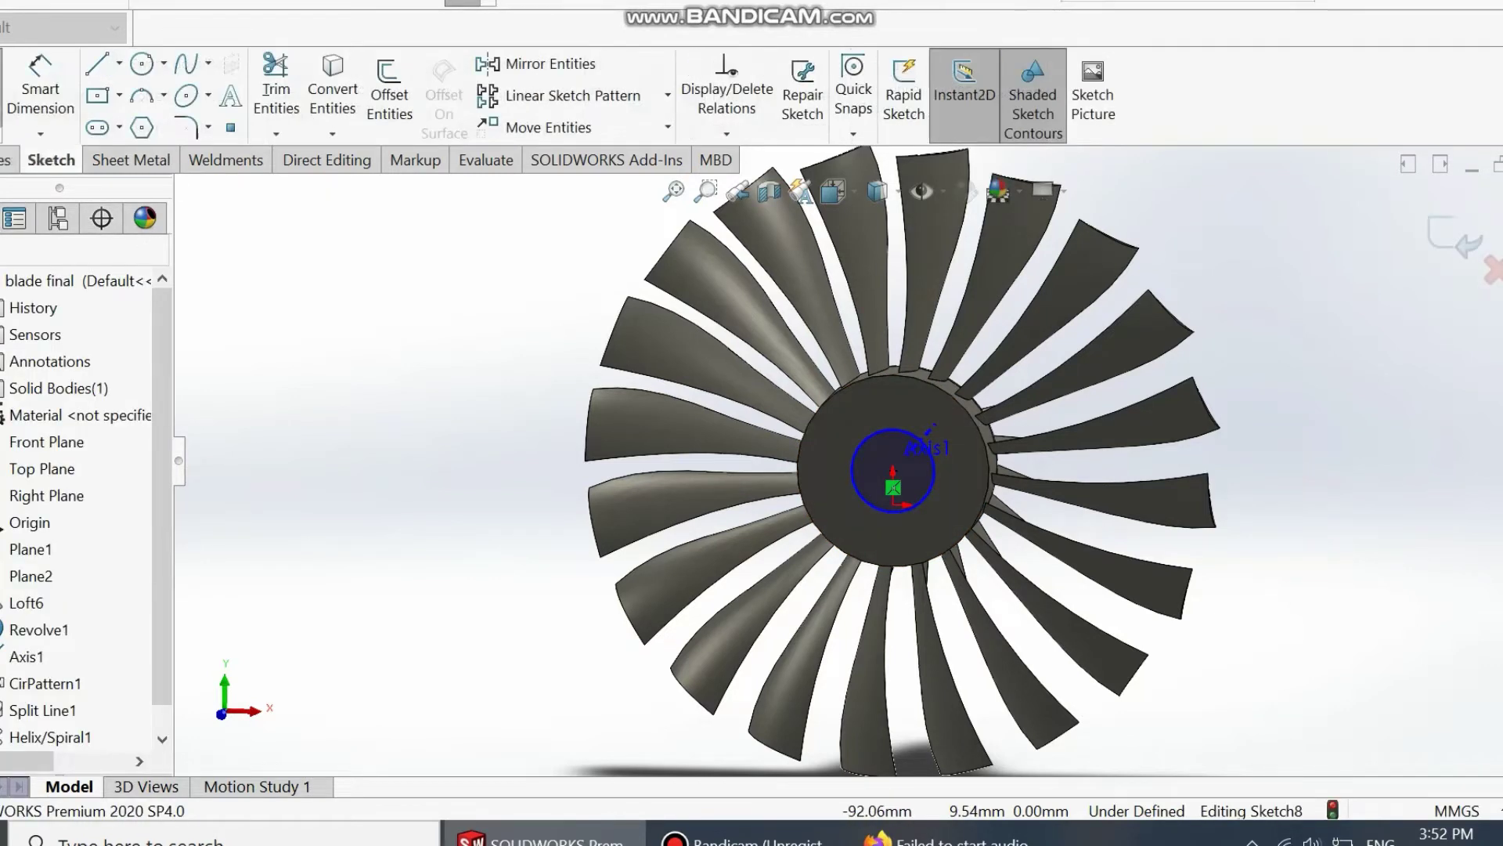
- Dimension the circle on the hub's flat back face with a diameter of 40 mm
{"action": "left_click", "coordinate": [40, 92]}
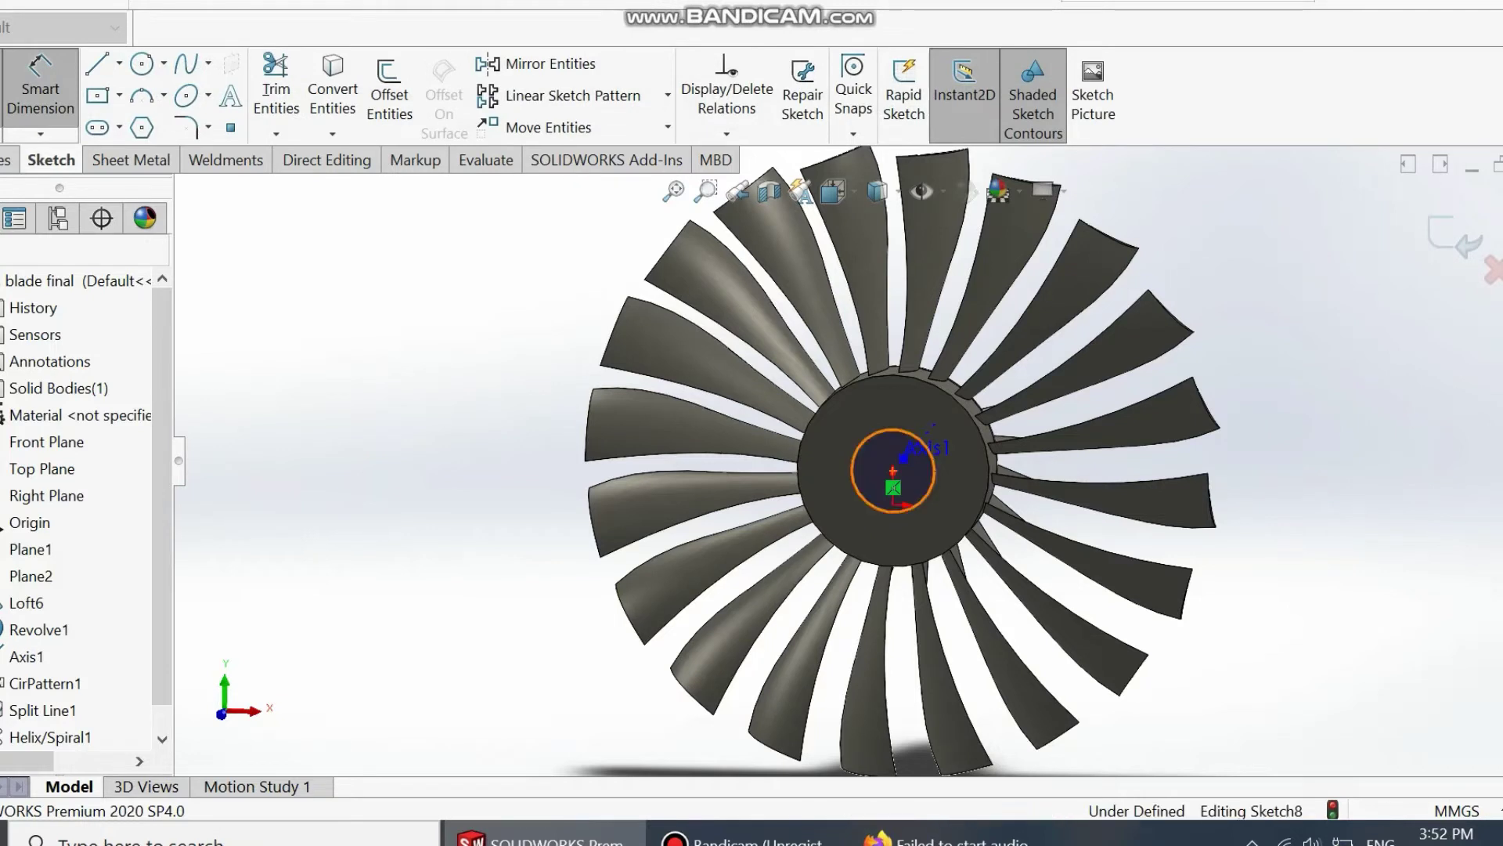
{"action": "left_click", "coordinate": [852, 469]}
{"action": "left_click", "coordinate": [429, 480]}
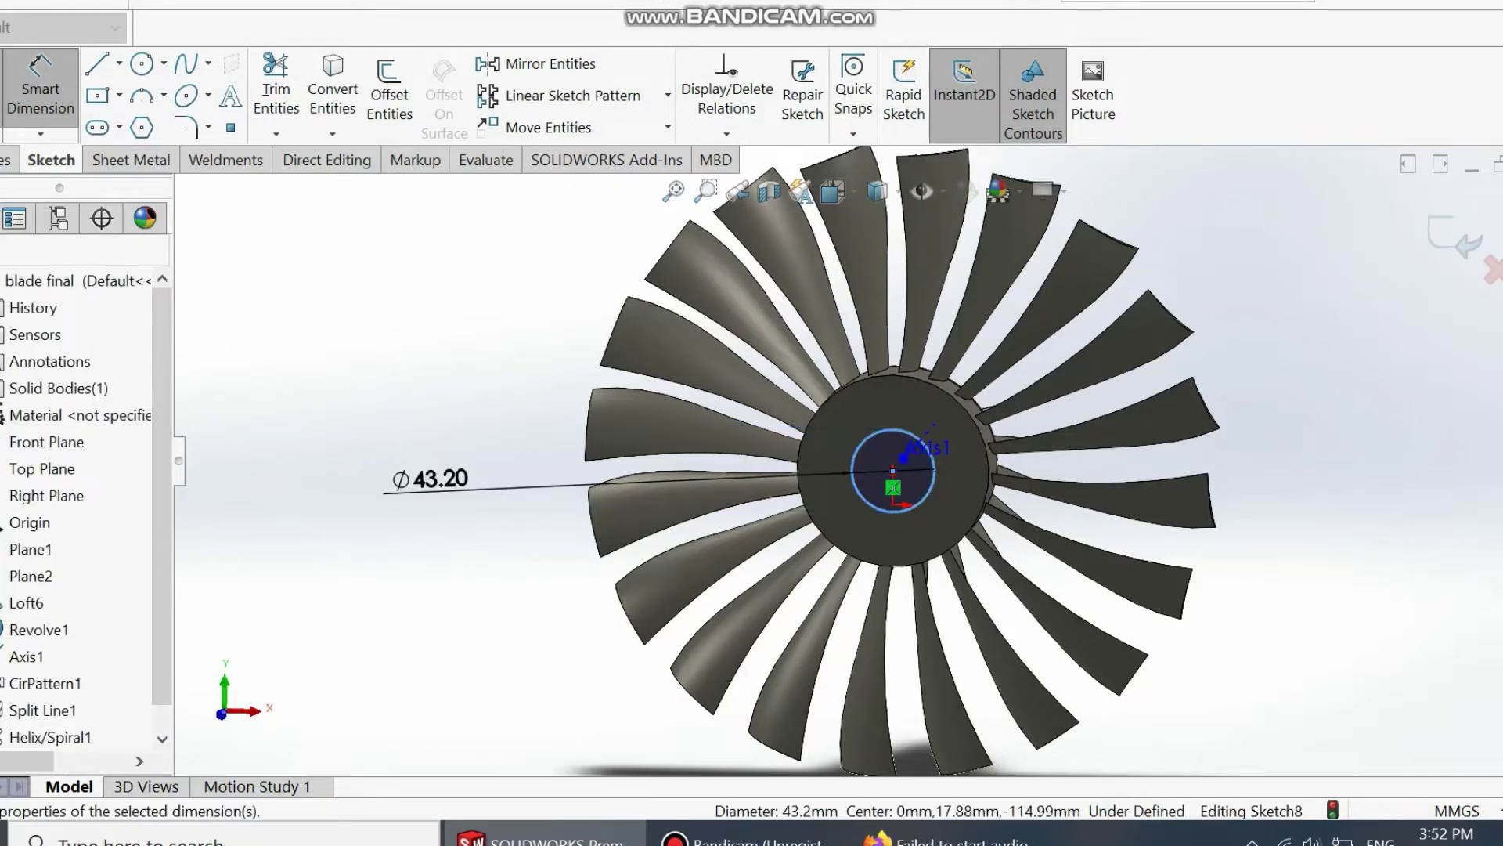
{"action": "type", "text": "40"}
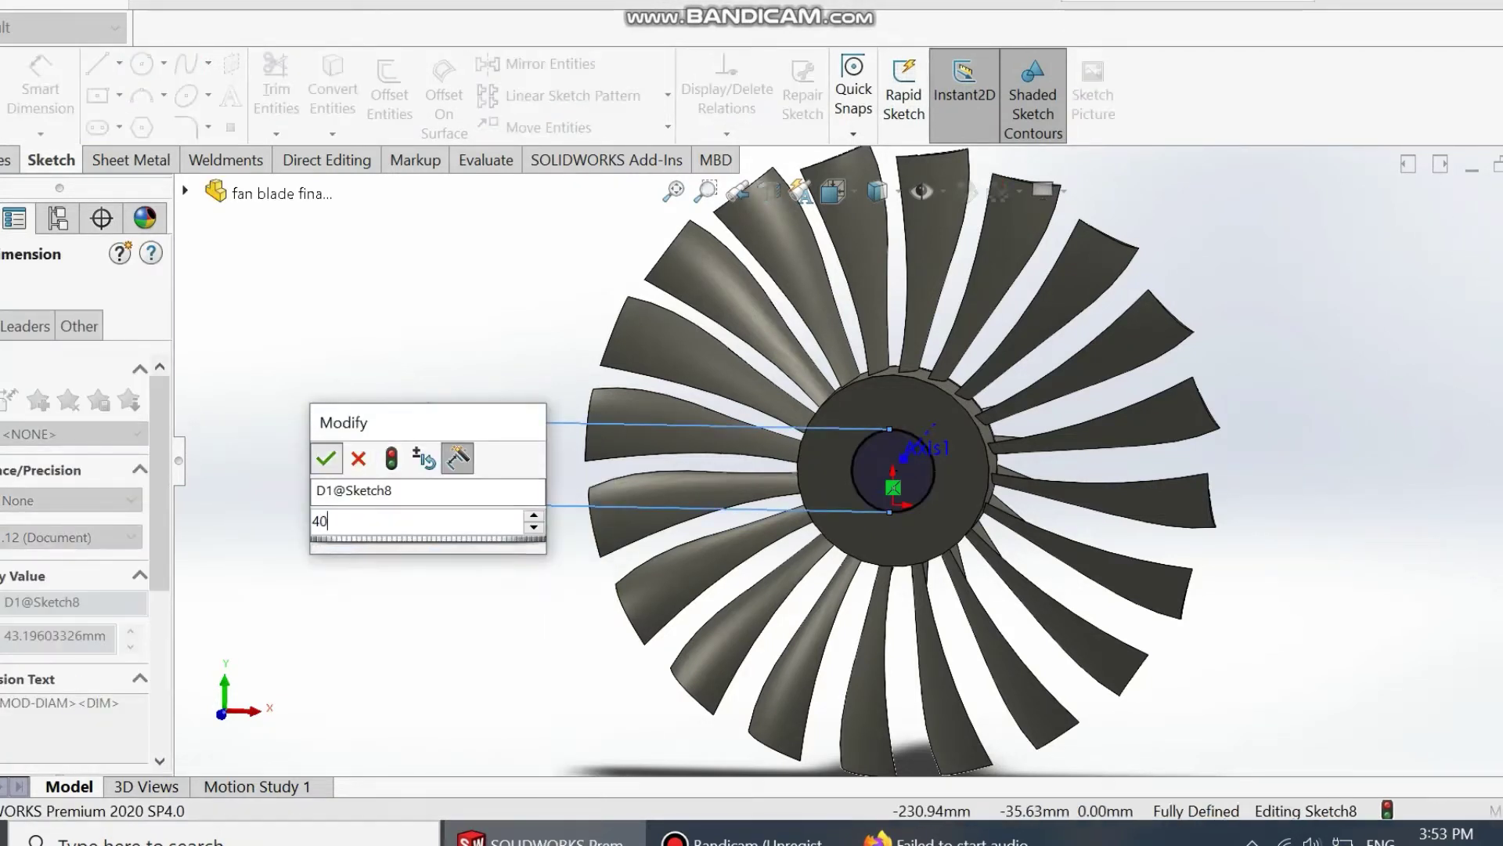
{"action": "key", "text": "Return"}
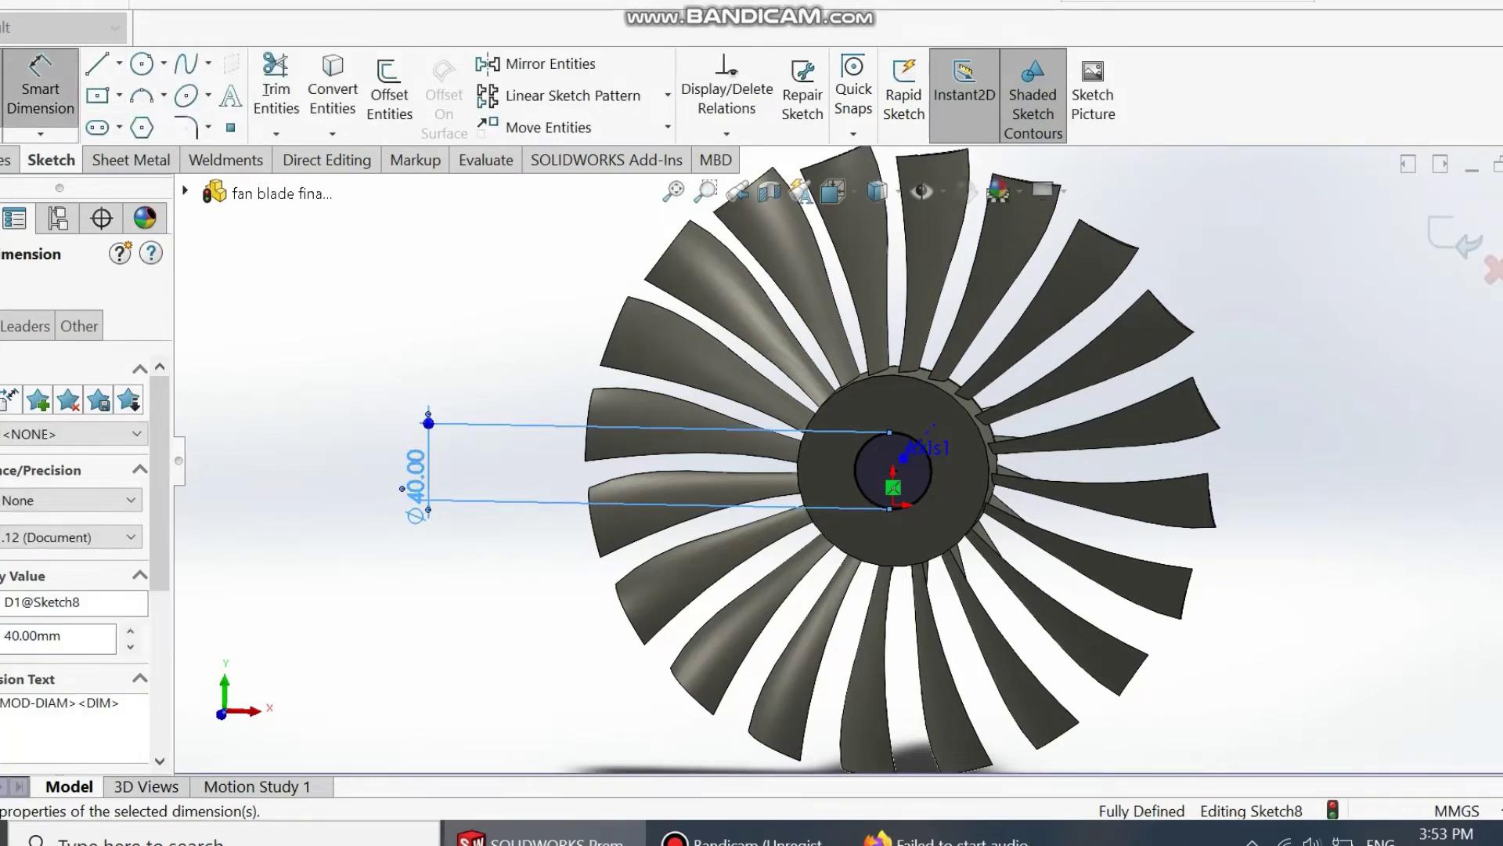
- Cut the 40 mm circle into the hub as a blind extruded cut from its flat back face
{"action": "left_click", "coordinate": [8, 159]}
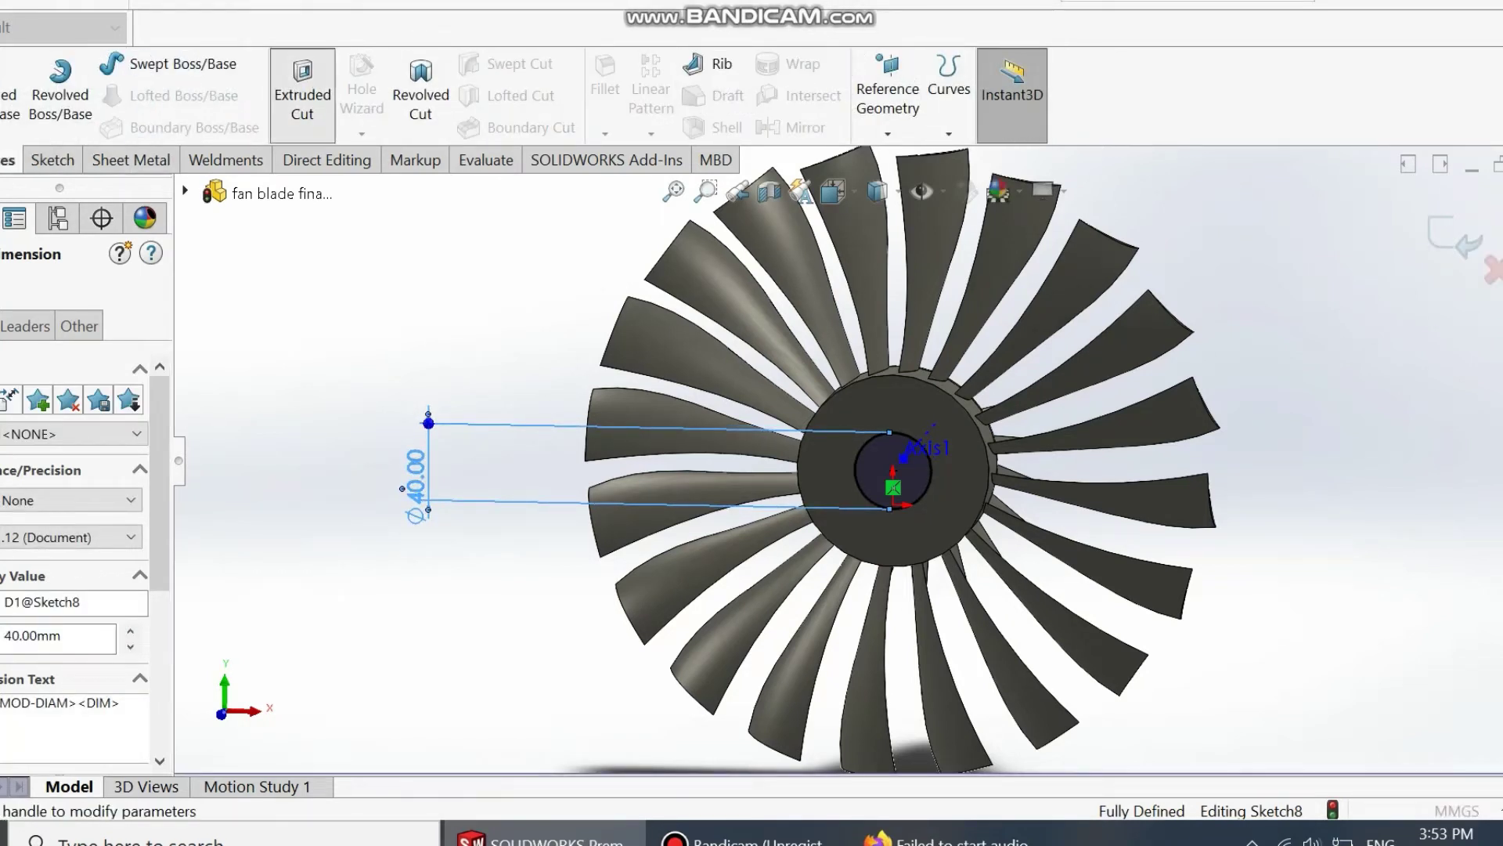
{"action": "left_click", "coordinate": [302, 90]}
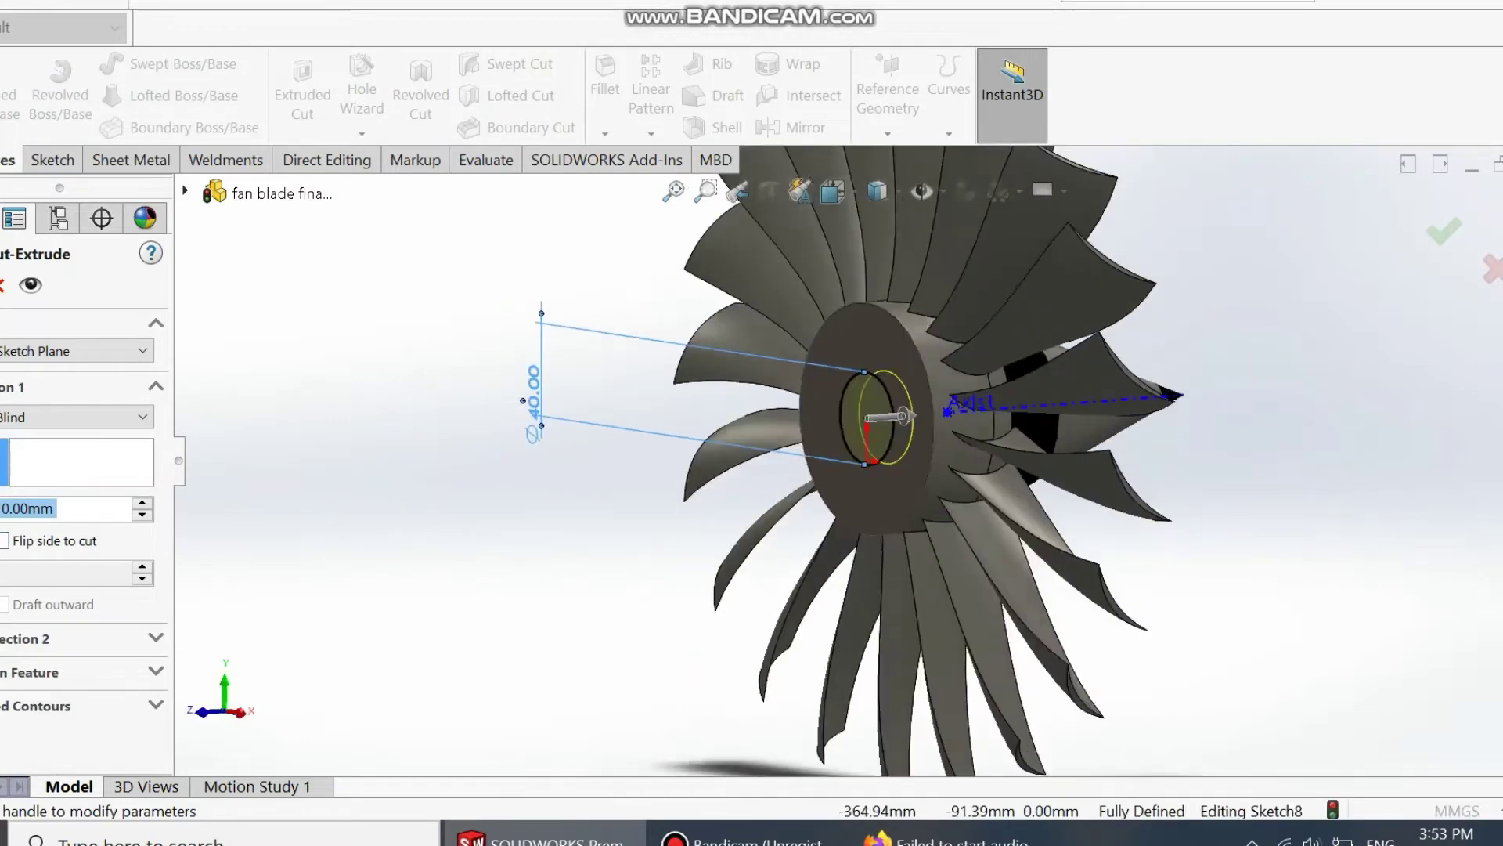
{"action": "left_click_drag", "start_coordinate": [885, 409], "coordinate": [958, 408]}
{"action": "mouse_move", "coordinate": [1252, 565]}
{"action": "middle_mouse_down"}
{"action": "mouse_move", "coordinate": [1174, 555]}
{"action": "mouse_move", "coordinate": [1265, 562]}
{"action": "middle_mouse_up"}
{"action": "left_click_drag", "start_coordinate": [971, 408], "coordinate": [939, 409]}
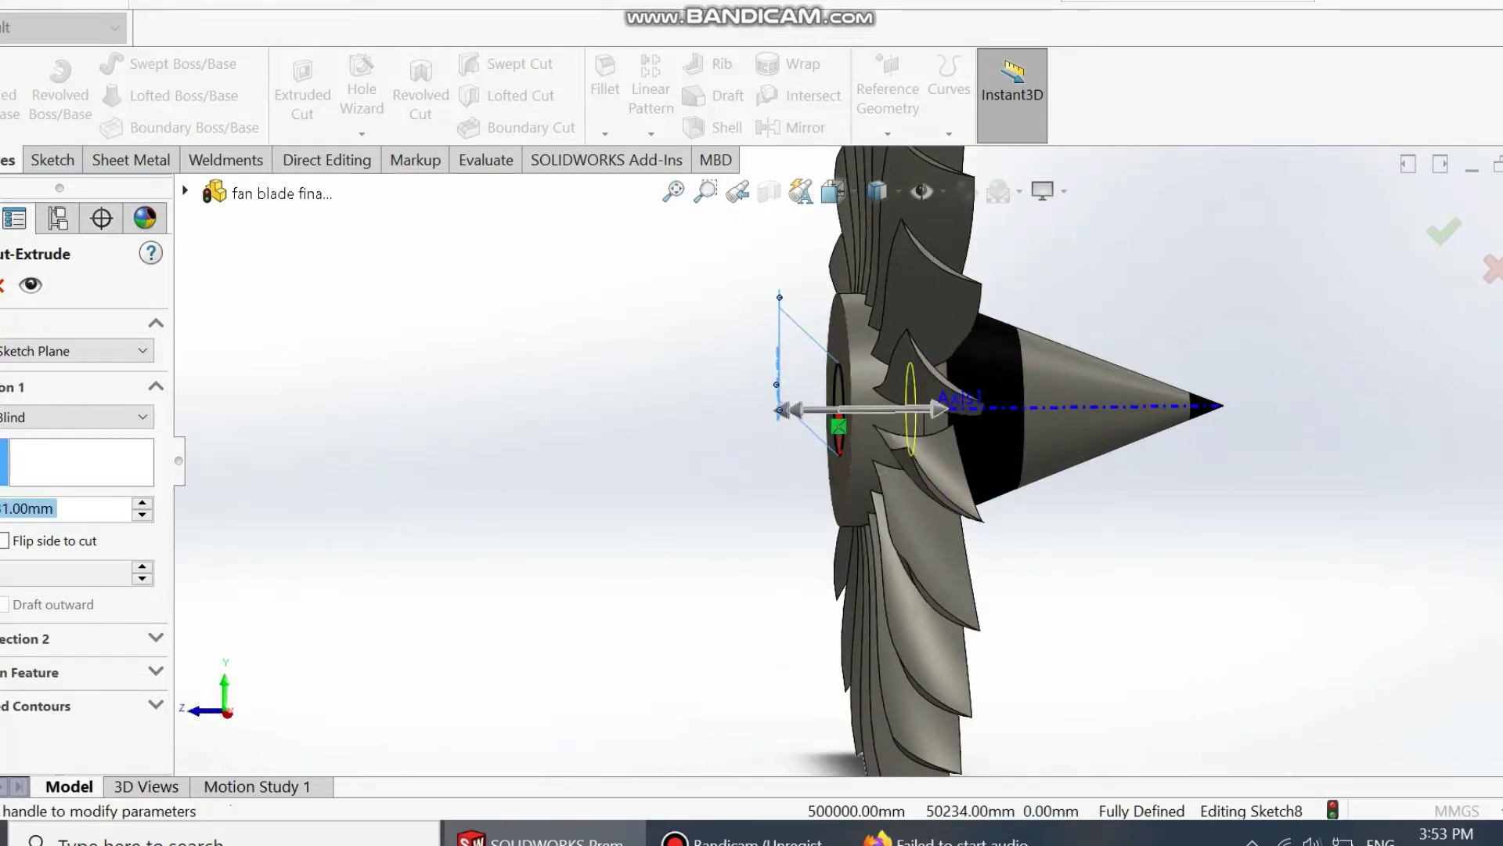
{"action": "key", "text": "BackSpace"}
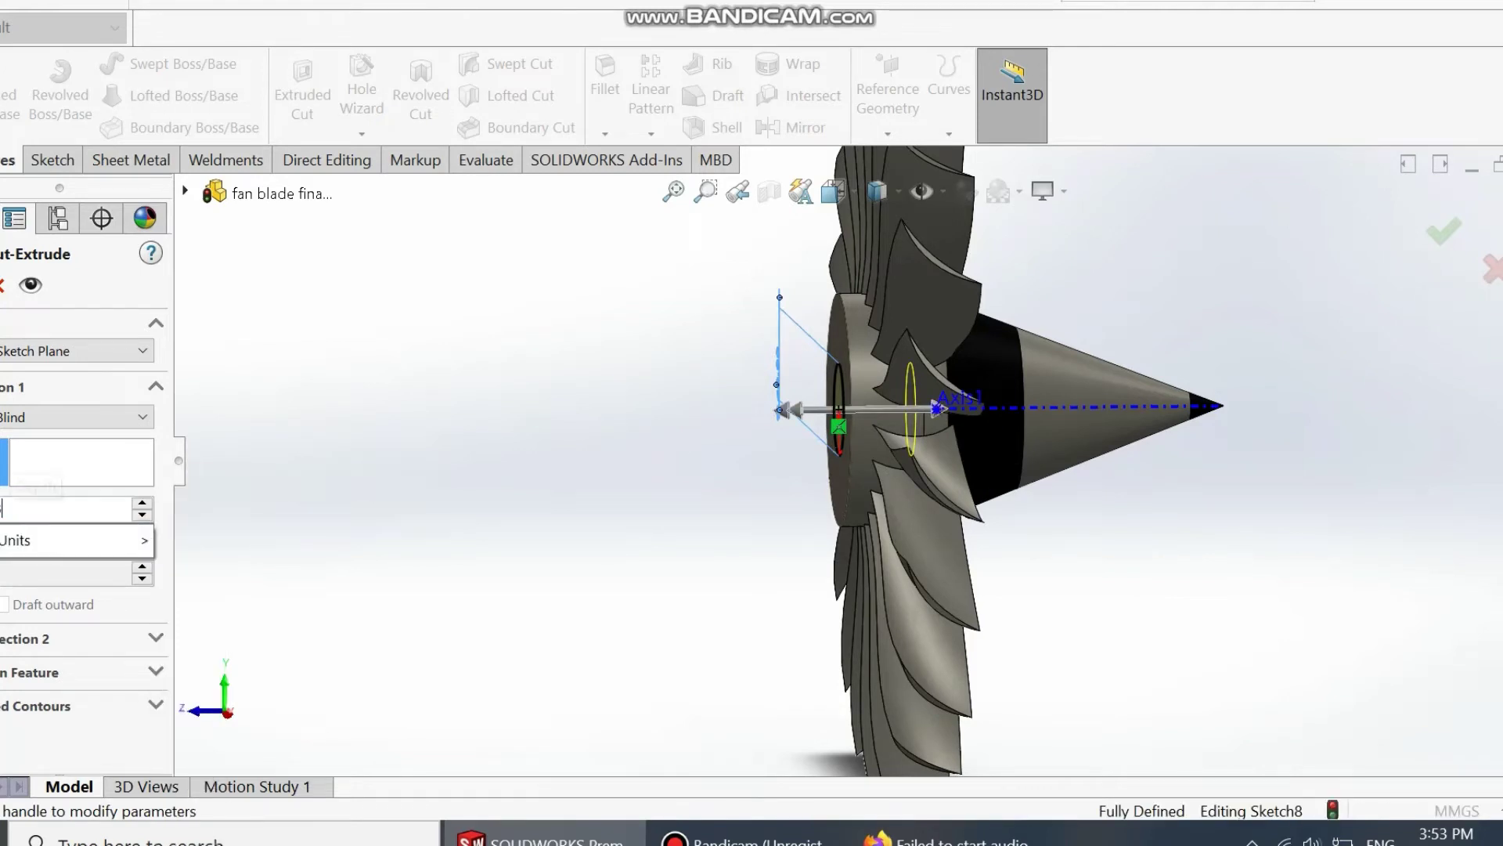
{"action": "key", "text": "Return"}
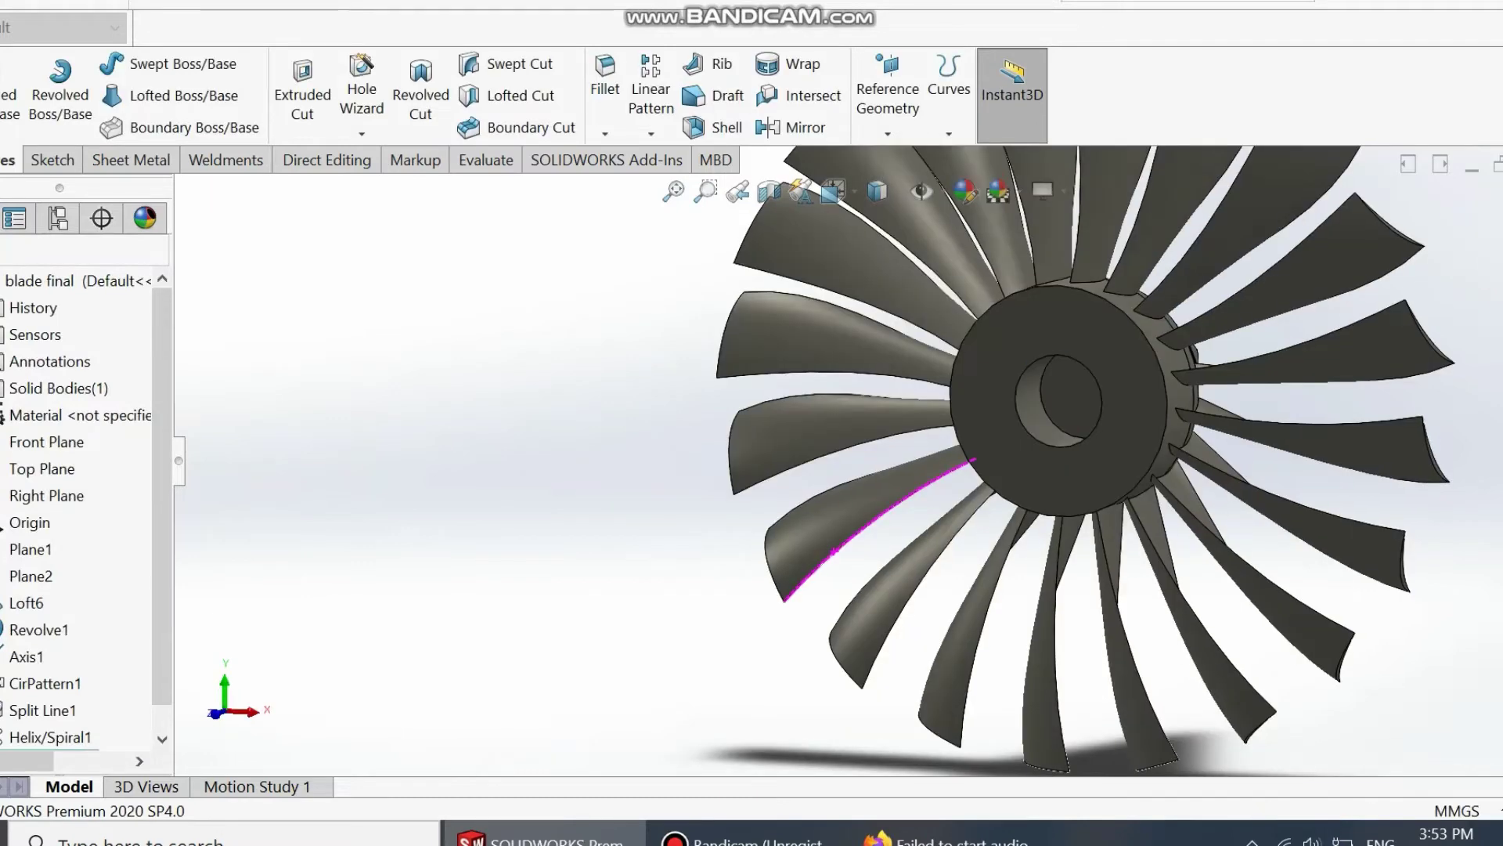
{"action": "middle_click_drag", "start_coordinate": [959, 415], "coordinate": [854, 458]}
{"action": "key", "text": "Escape"}
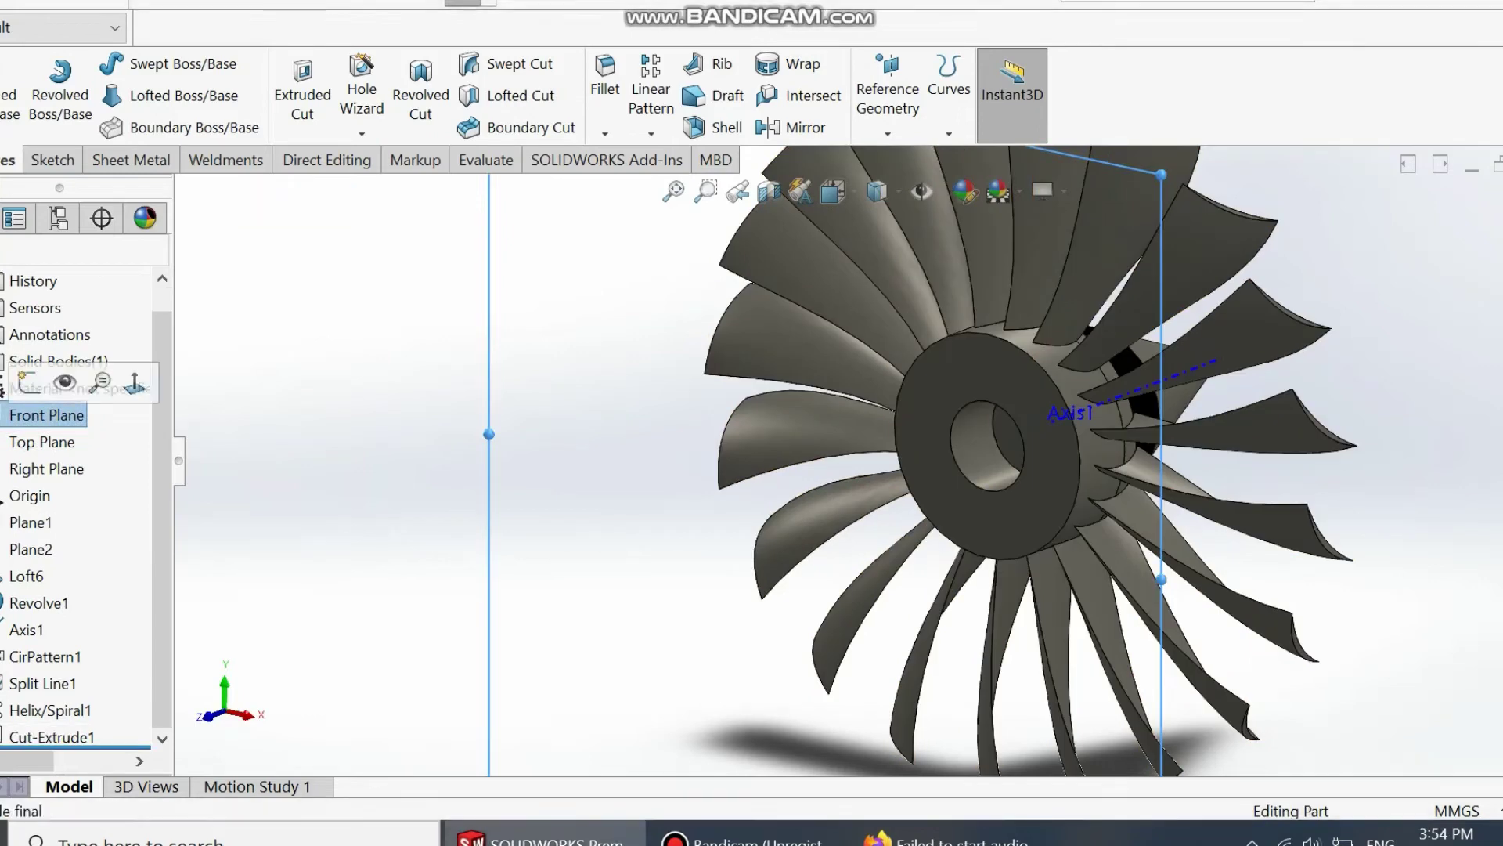
- Examine the fan normal to the Front Plane from both sides, and the Helix/Spiral1 curve with its dimensions around the hub
{"action": "key", "text": "ctrl+8"}
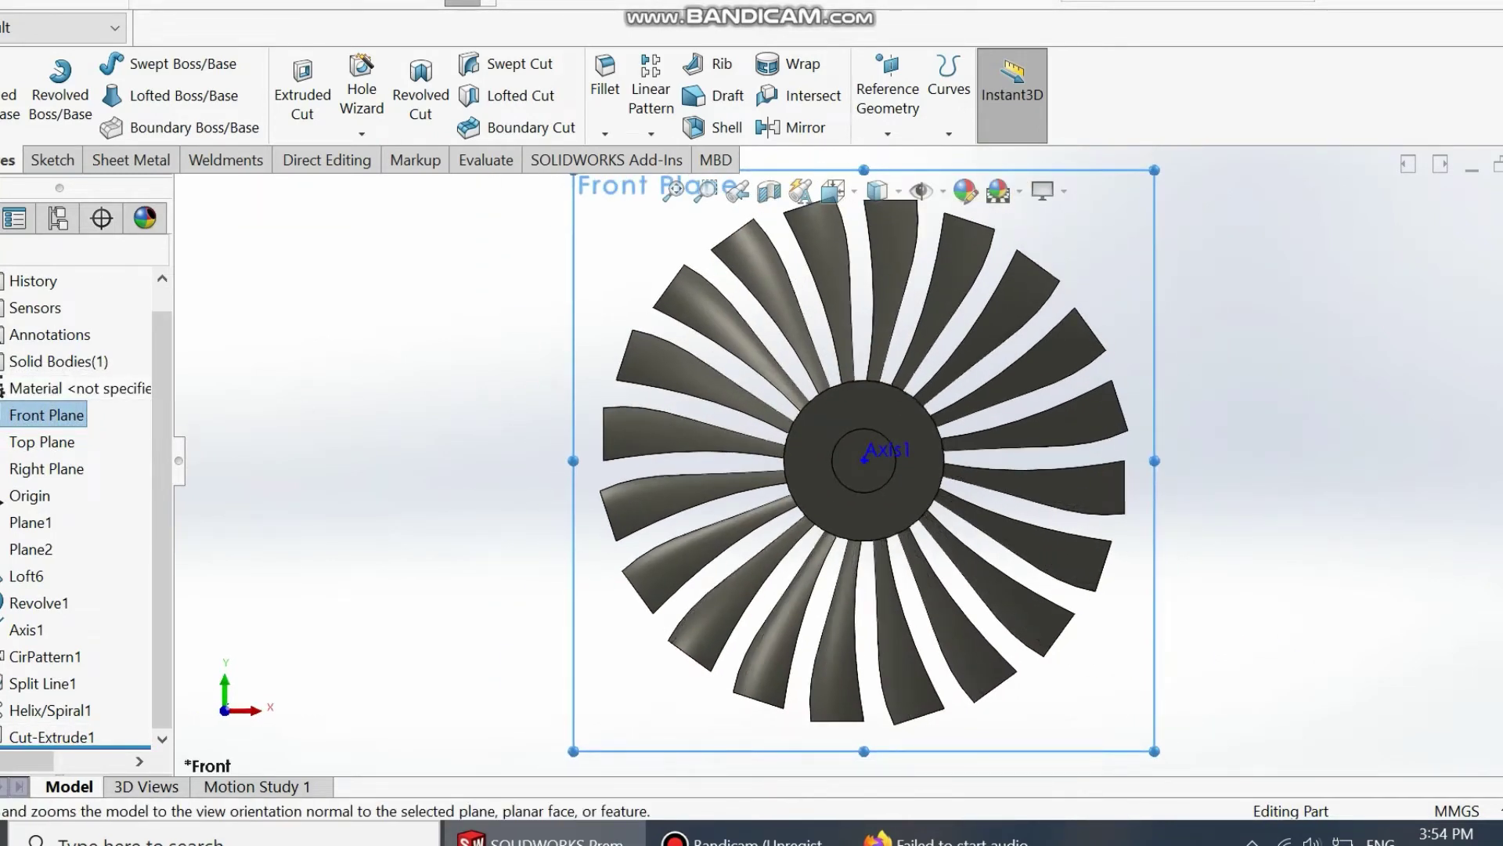
{"action": "key", "text": "ctrl+8"}
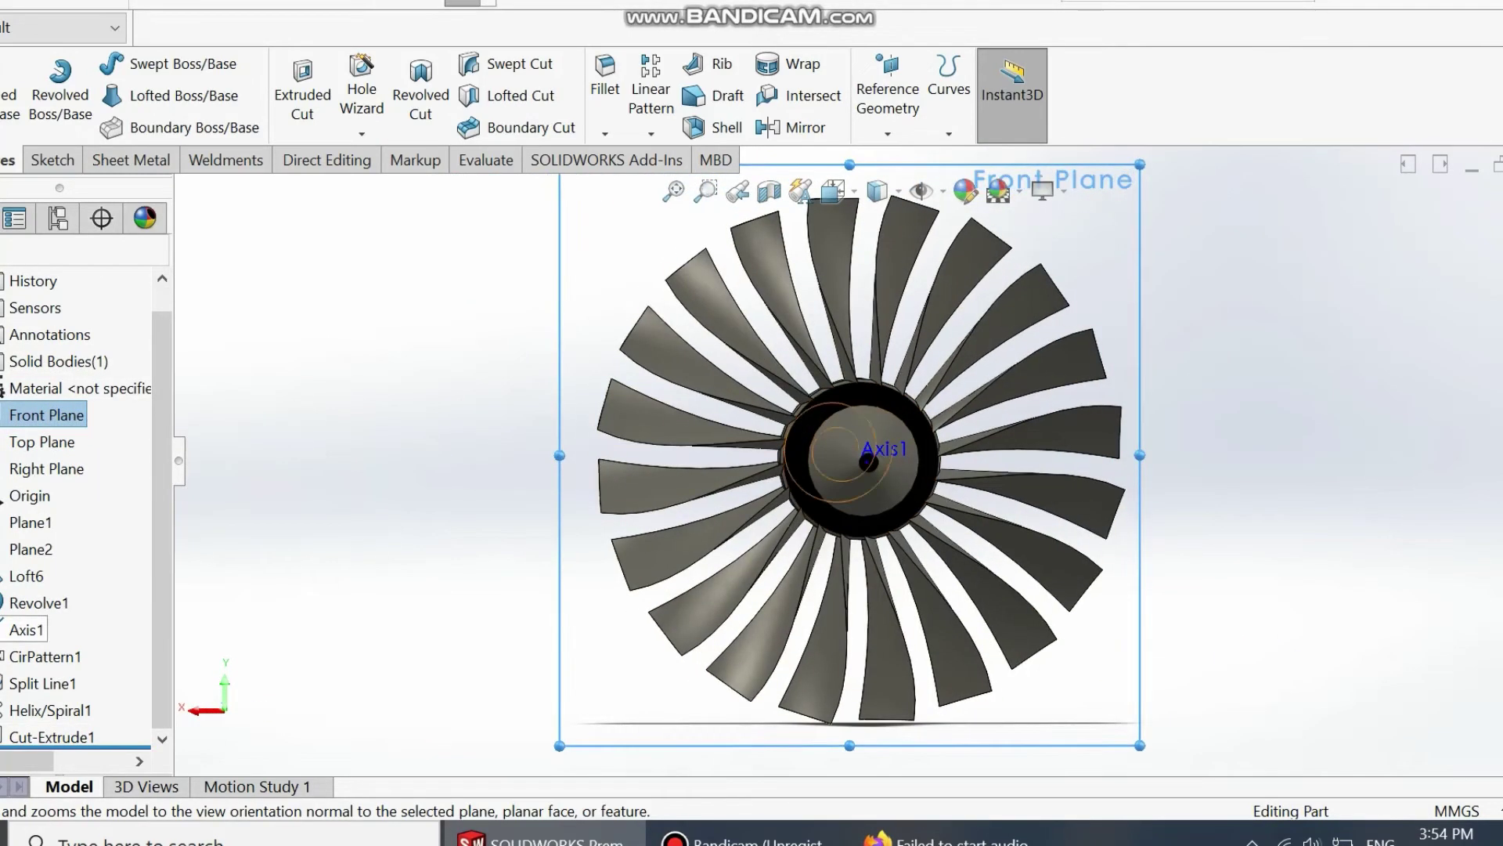
{"action": "left_click", "coordinate": [50, 710]}
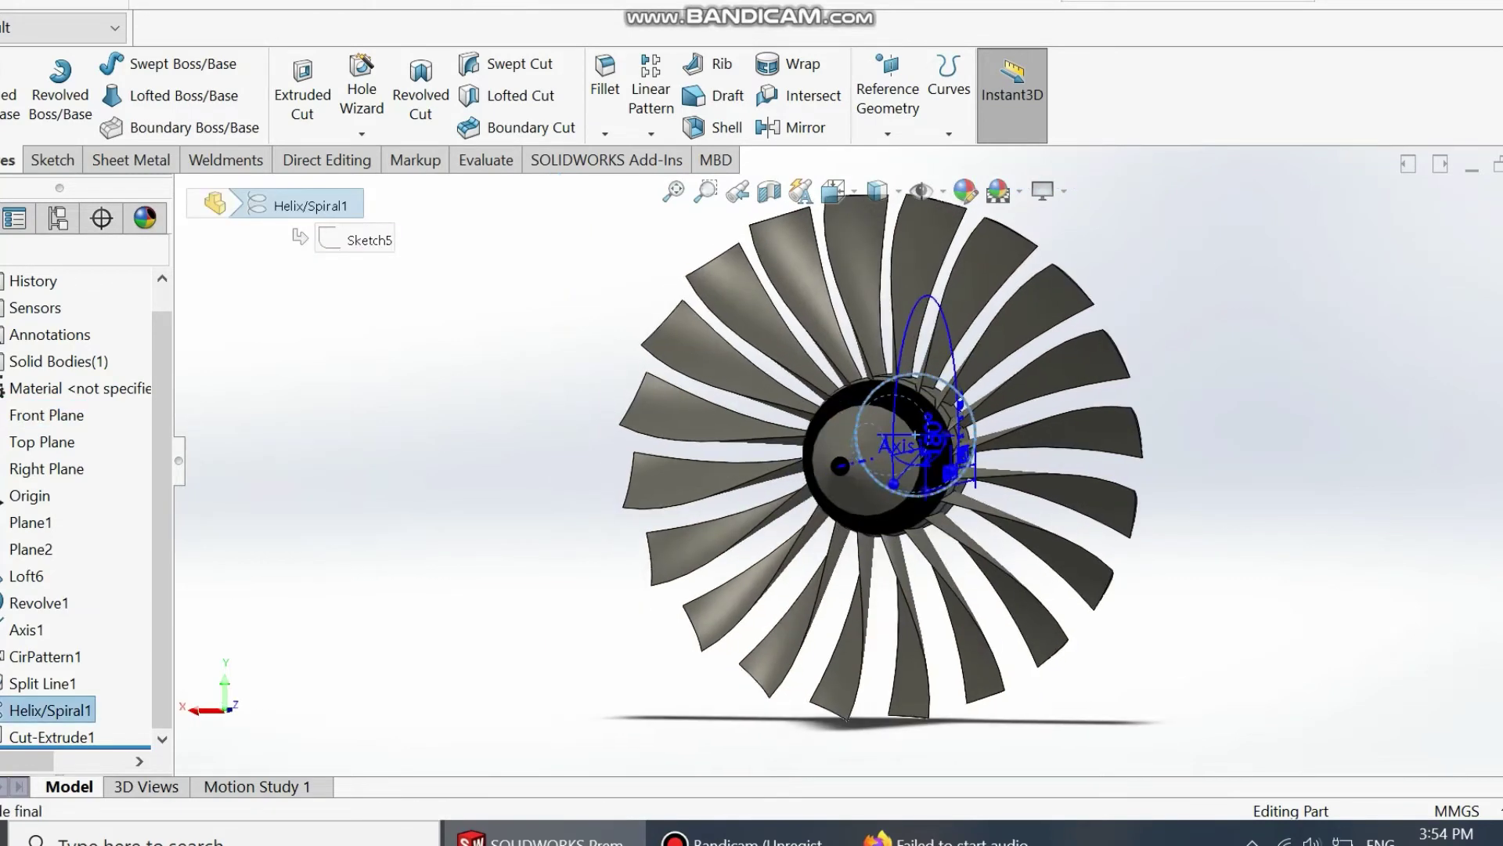
{"action": "scroll", "coordinate": [979, 456], "scroll_direction": "down", "scroll_amount": 5}
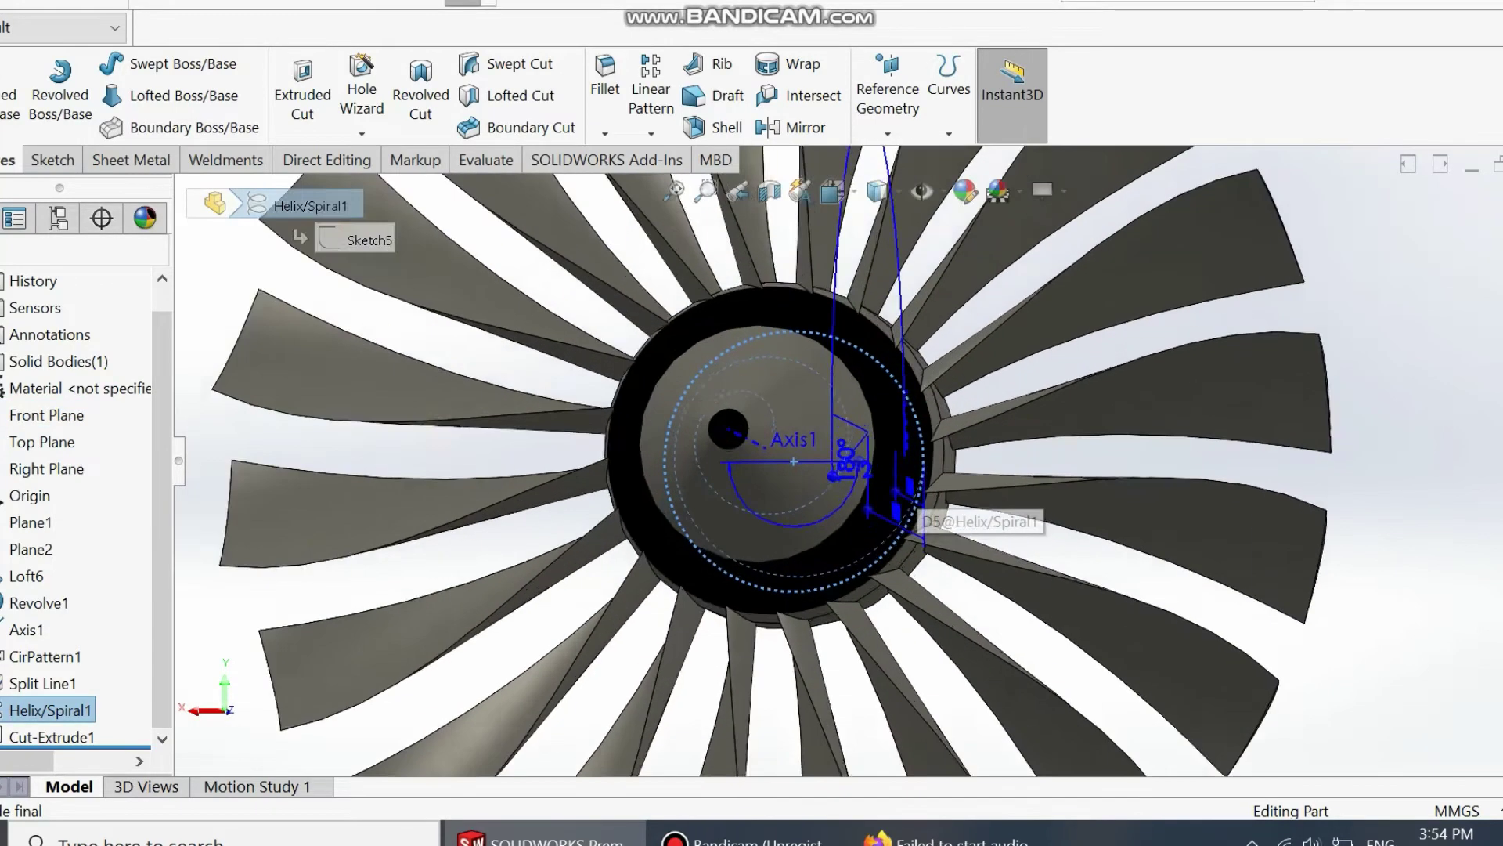
{"action": "key", "text": "Left"}
{"action": "key", "text": "Left"}
{"action": "key", "text": "Left"}
{"action": "key", "text": "Left"}
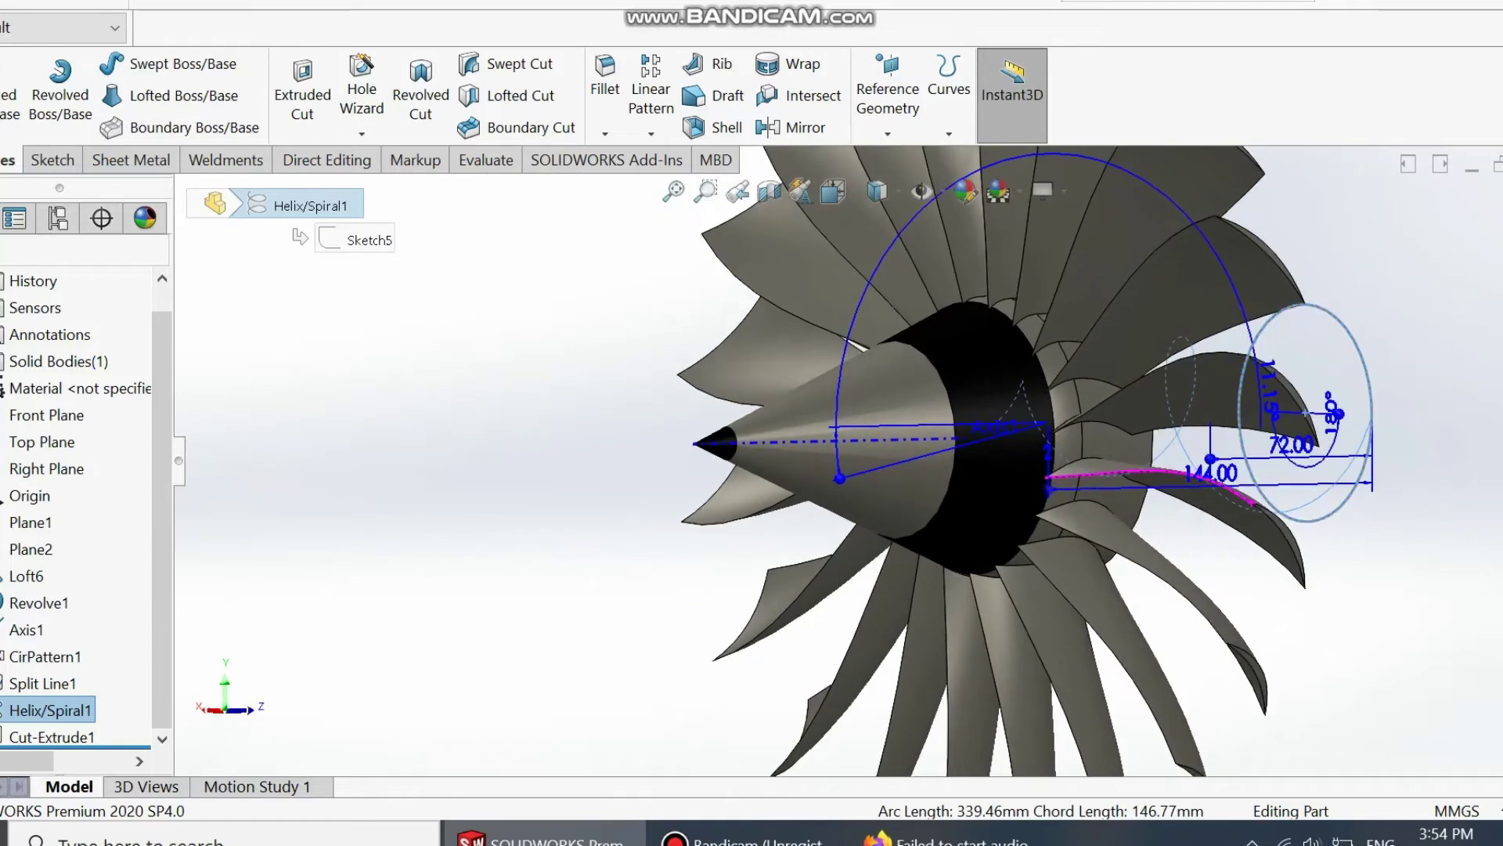
{"action": "key", "text": "Left"}
{"action": "key", "text": "Left"}
{"action": "key", "text": "Left"}
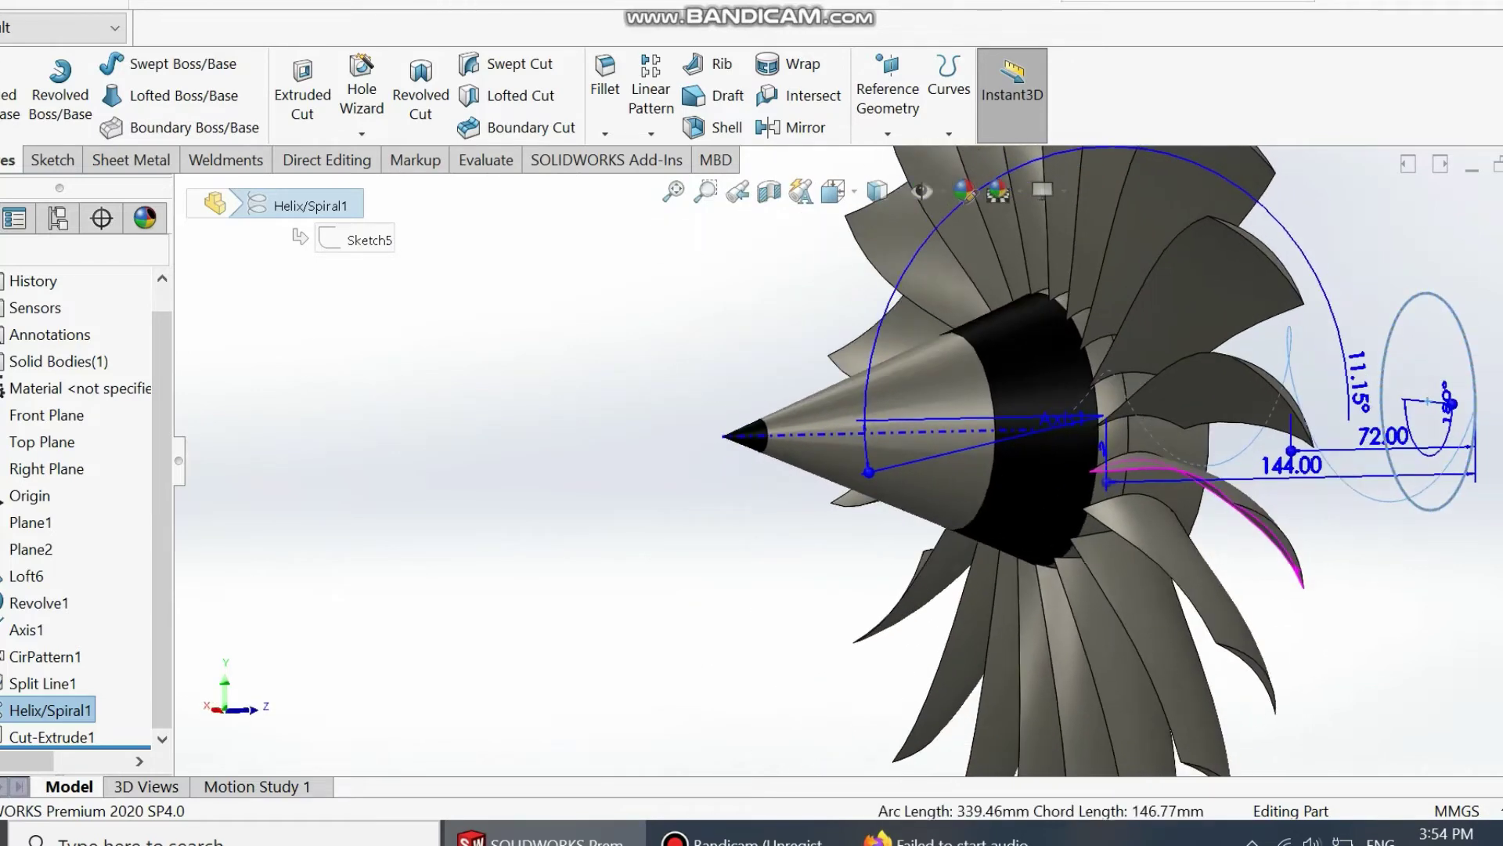
- Examine the Helix/Spiral1 curve and its dimensions while turning the fan from its side towards its front
{"action": "key", "text": "Escape"}
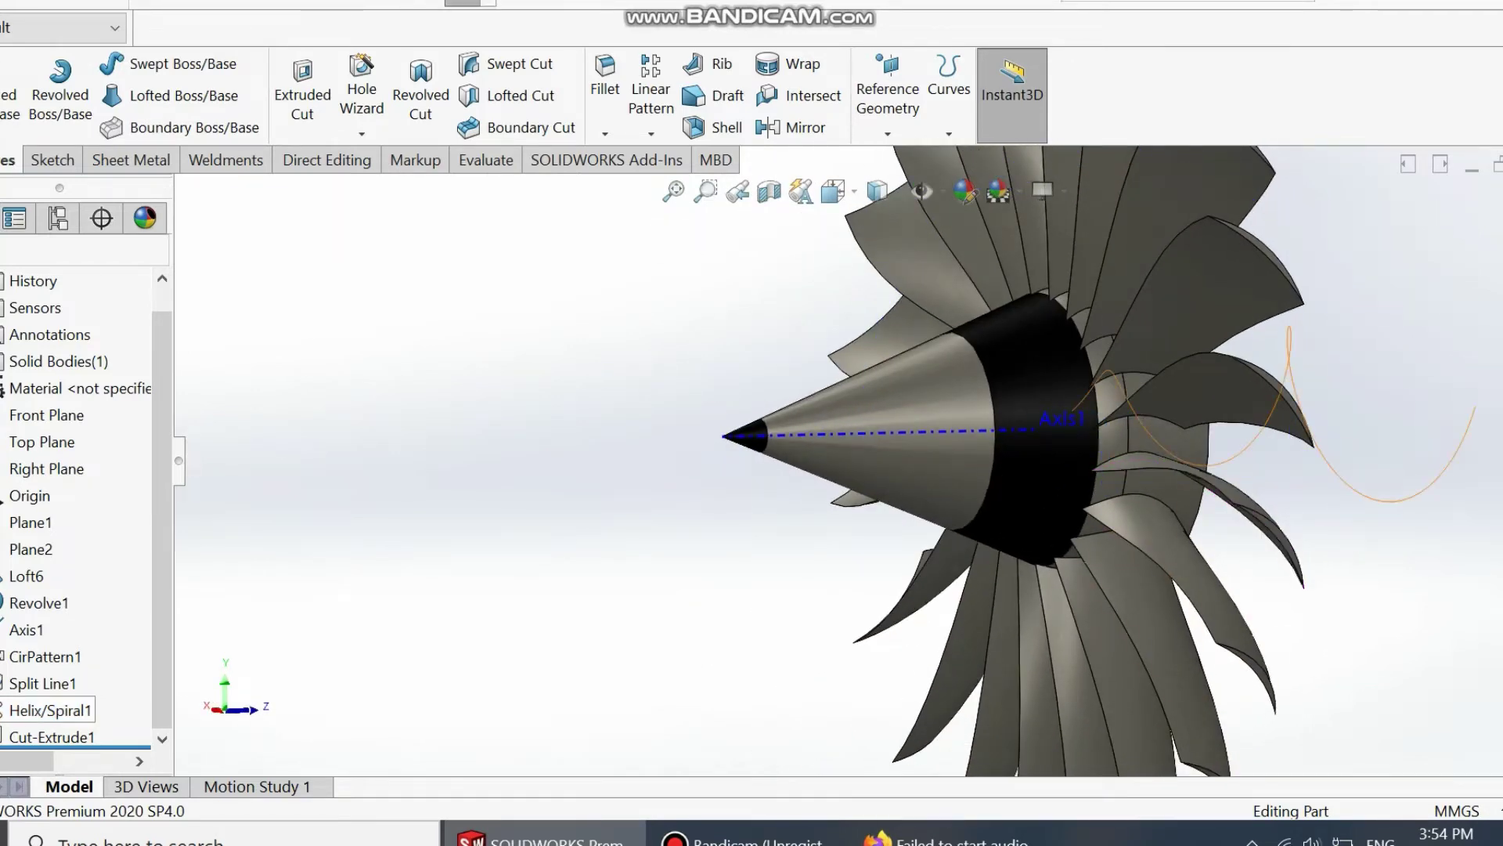
{"action": "left_click", "coordinate": [50, 710]}
{"action": "key", "text": "Left"}
{"action": "key", "text": "Left"}
{"action": "key", "text": "Left"}
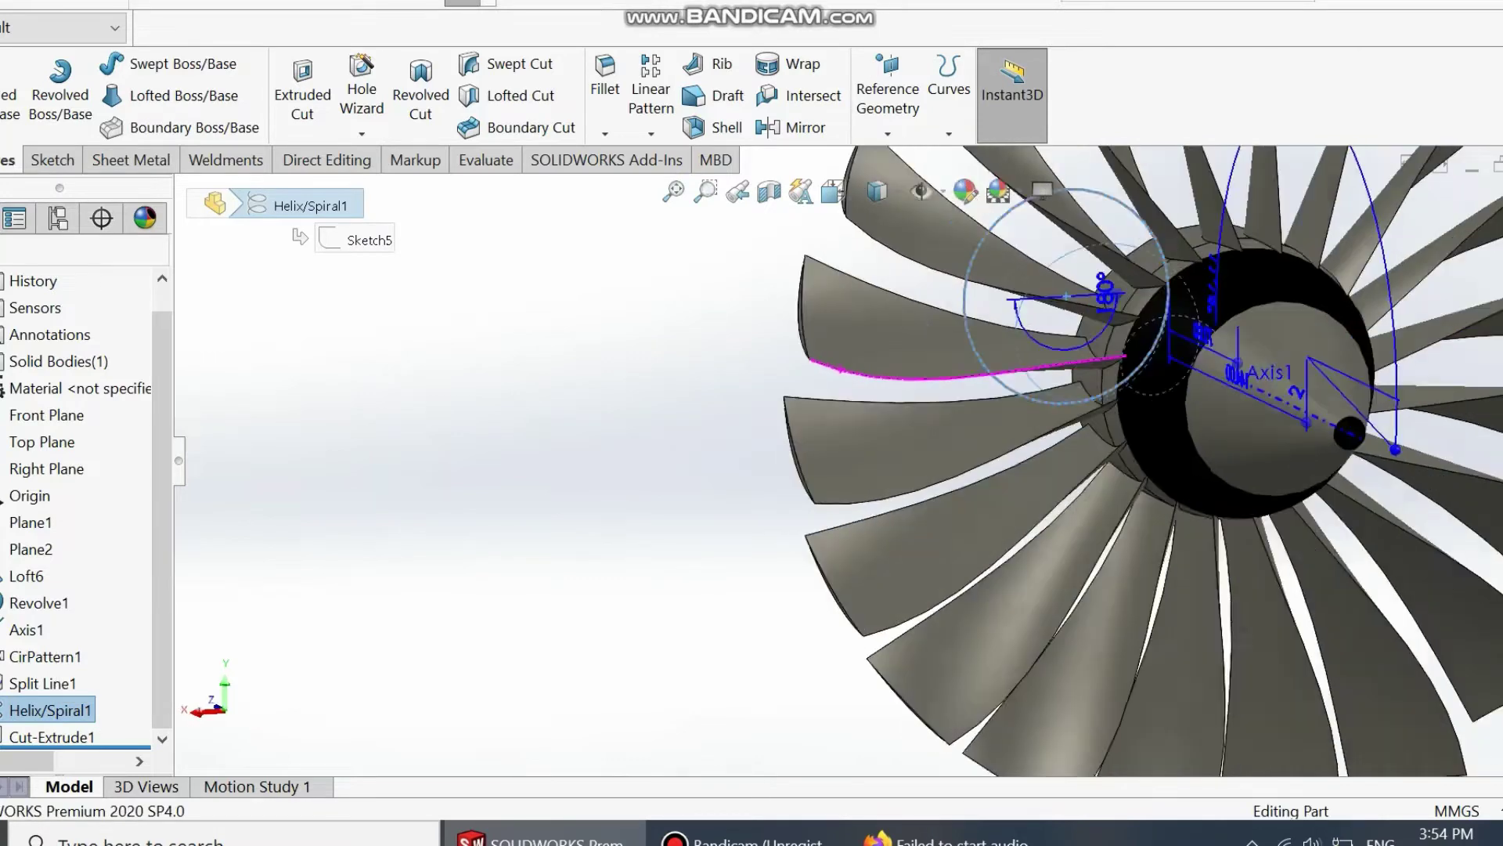
{"action": "key", "text": "Left"}
{"action": "key", "text": "Left"}
{"action": "key", "text": "Left"}
{"action": "key", "text": "Escape"}
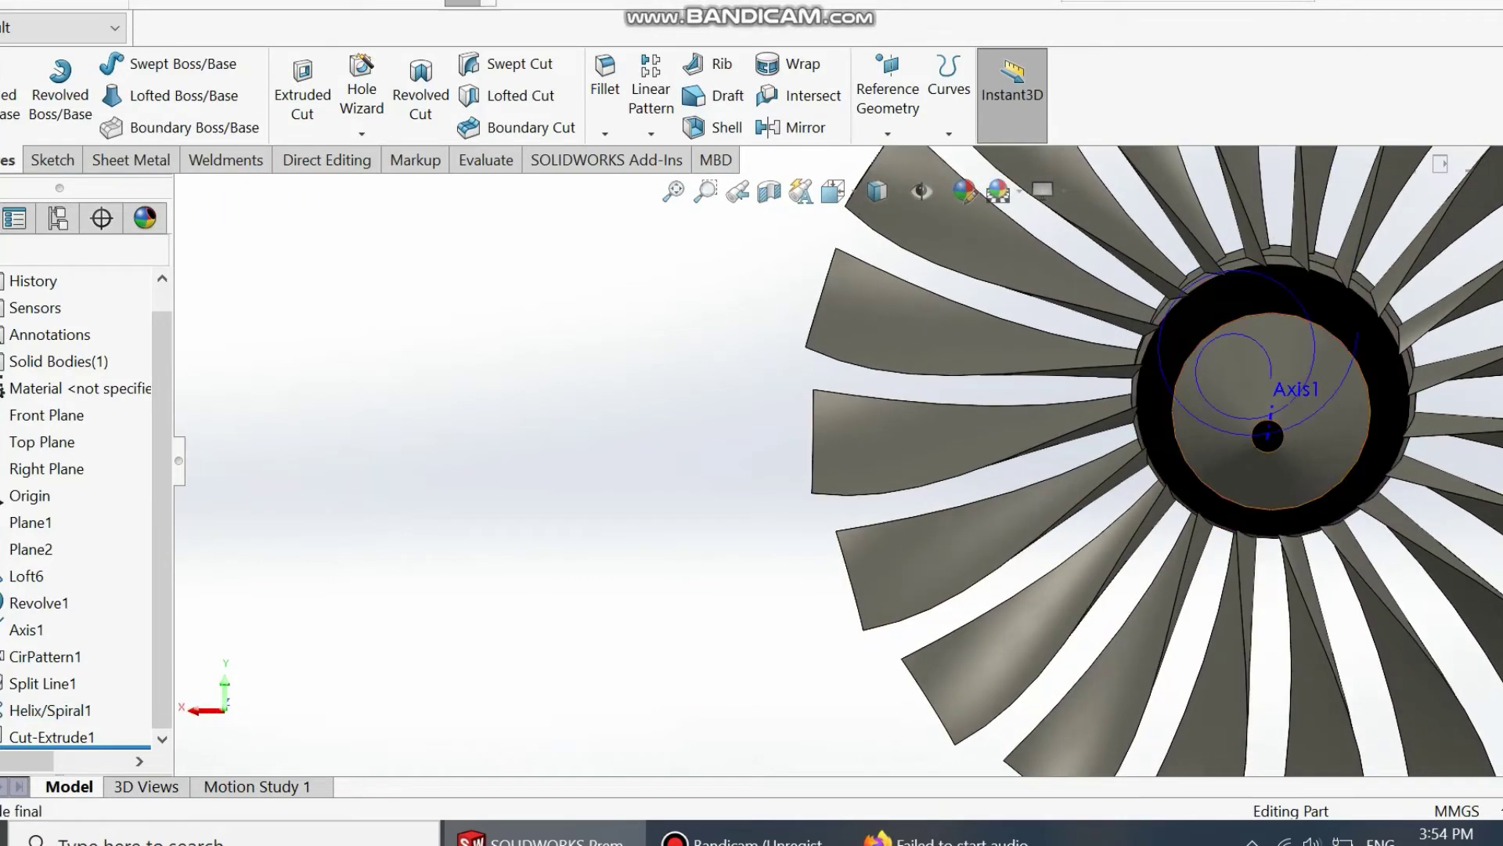
- Inspect the spiral around the hub cone up close from the front, and the whole fan with all its blades
{"action": "key", "text": "ctrl+Left"}
{"action": "key", "text": "shift+z"}
{"action": "key", "text": "Up"}
{"action": "key", "text": "Up"}
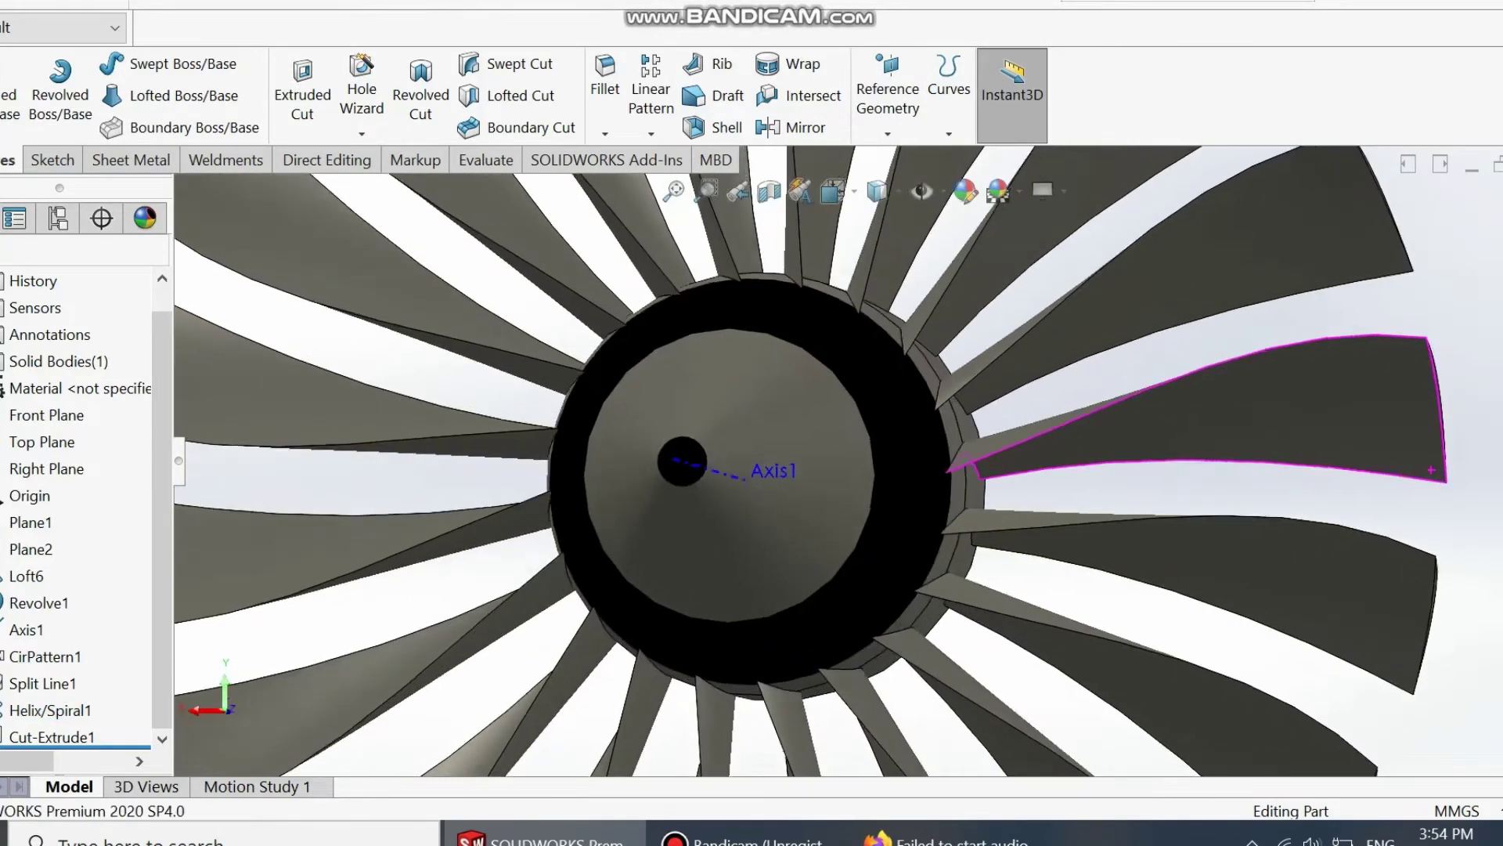
{"action": "scroll", "coordinate": [888, 321], "scroll_direction": "up", "scroll_amount": 3}
{"action": "scroll", "coordinate": [885, 507], "scroll_direction": "up", "scroll_amount": 2}
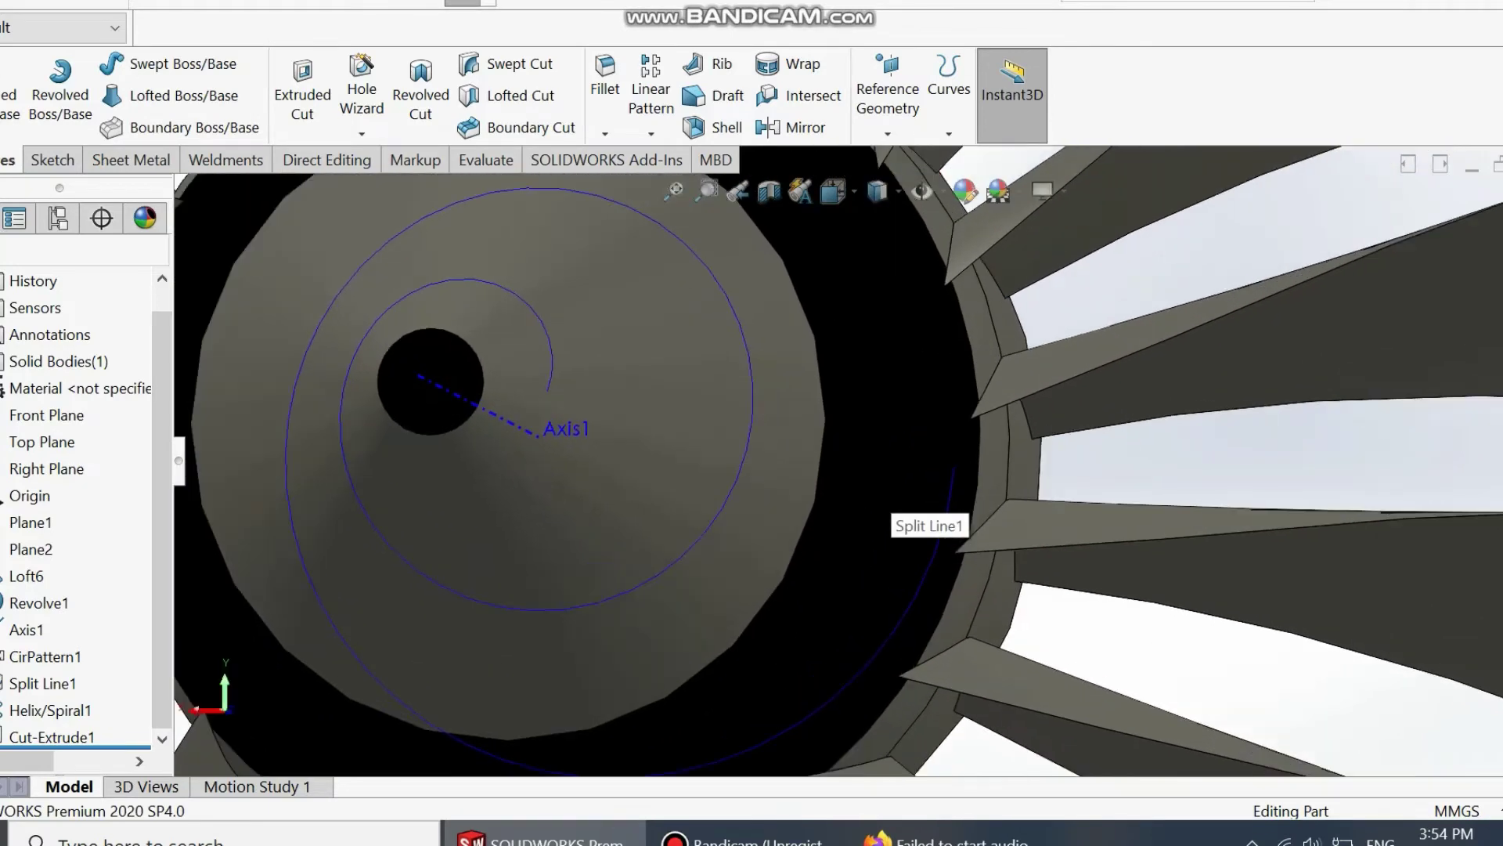
{"action": "left_click", "coordinate": [674, 191]}
{"action": "middle_click_drag", "start_coordinate": [1339, 626], "coordinate": [1387, 657]}
{"action": "scroll", "coordinate": [1387, 657], "scroll_direction": "down", "scroll_amount": 1}
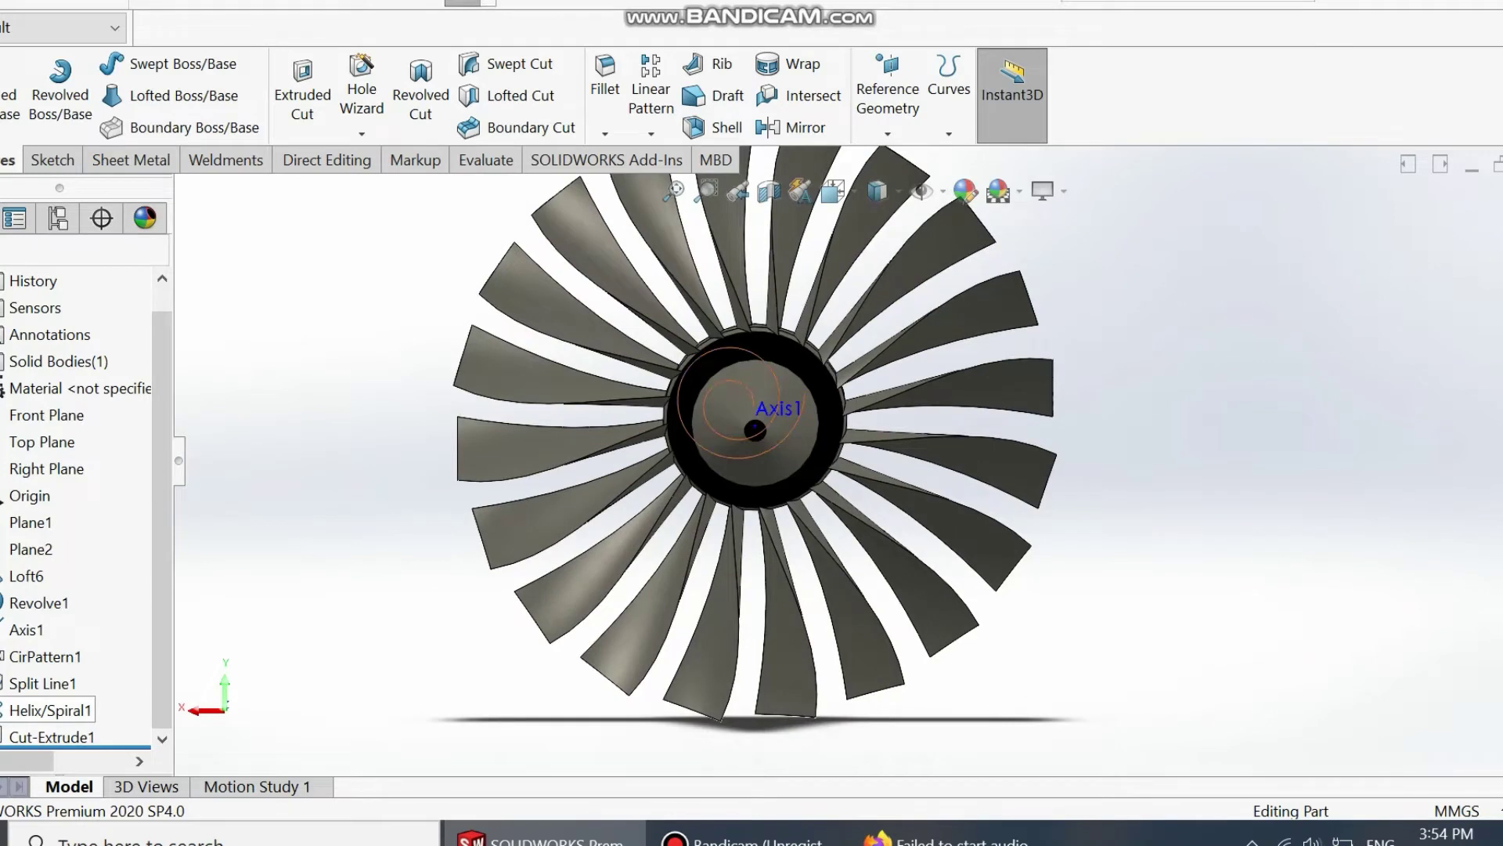
{"action": "middle_click_drag", "start_coordinate": [877, 464], "coordinate": [863, 455]}
{"action": "scroll", "coordinate": [857, 448], "scroll_direction": "up", "scroll_amount": 1}
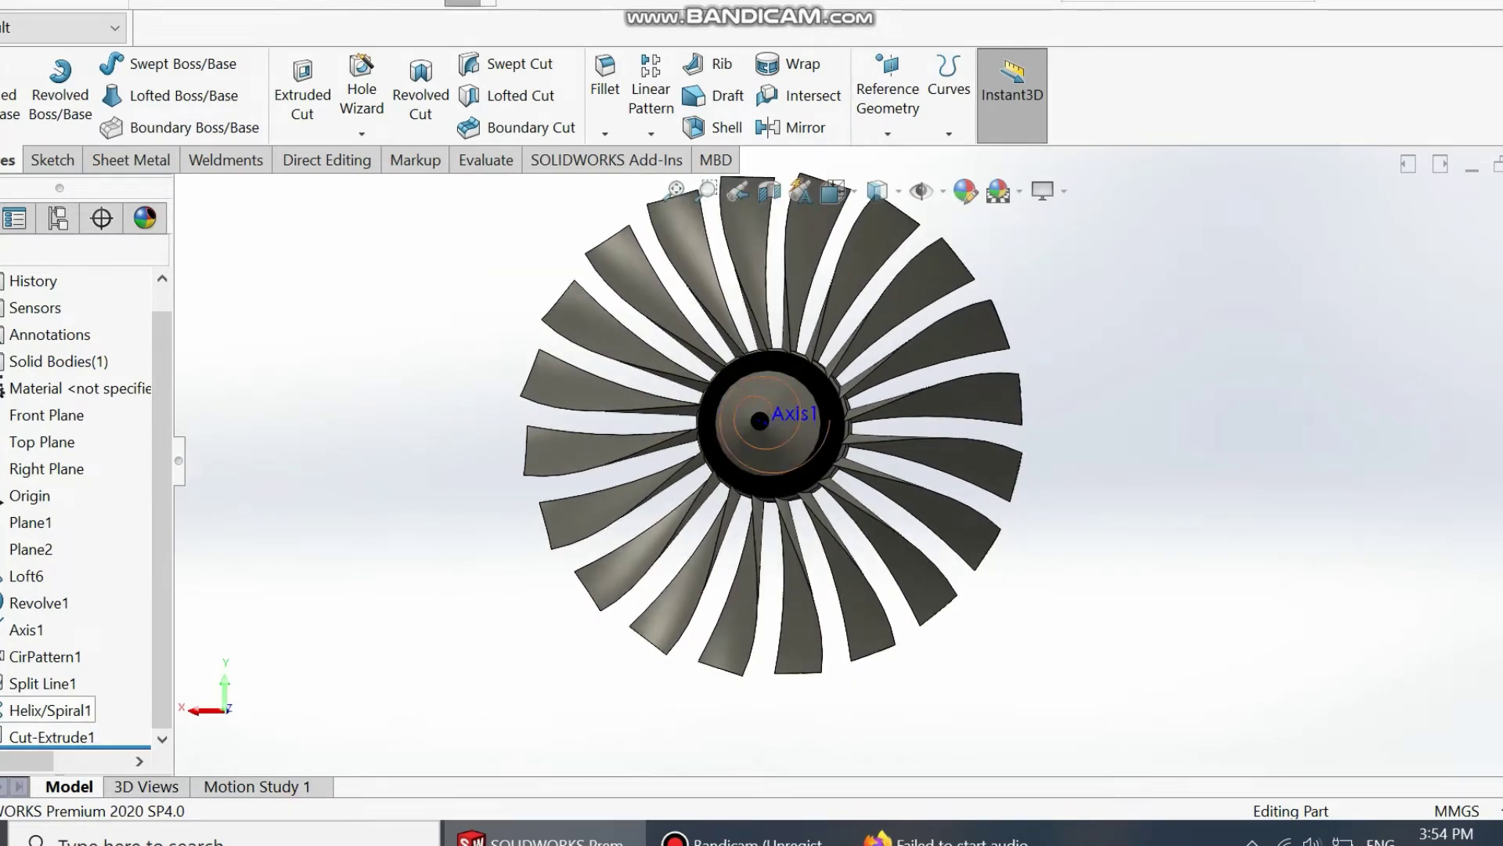
- Edit Helix/Spiral1 by turning off its reverse direction and setting its rotation to clockwise
{"action": "left_click", "coordinate": [47, 710]}
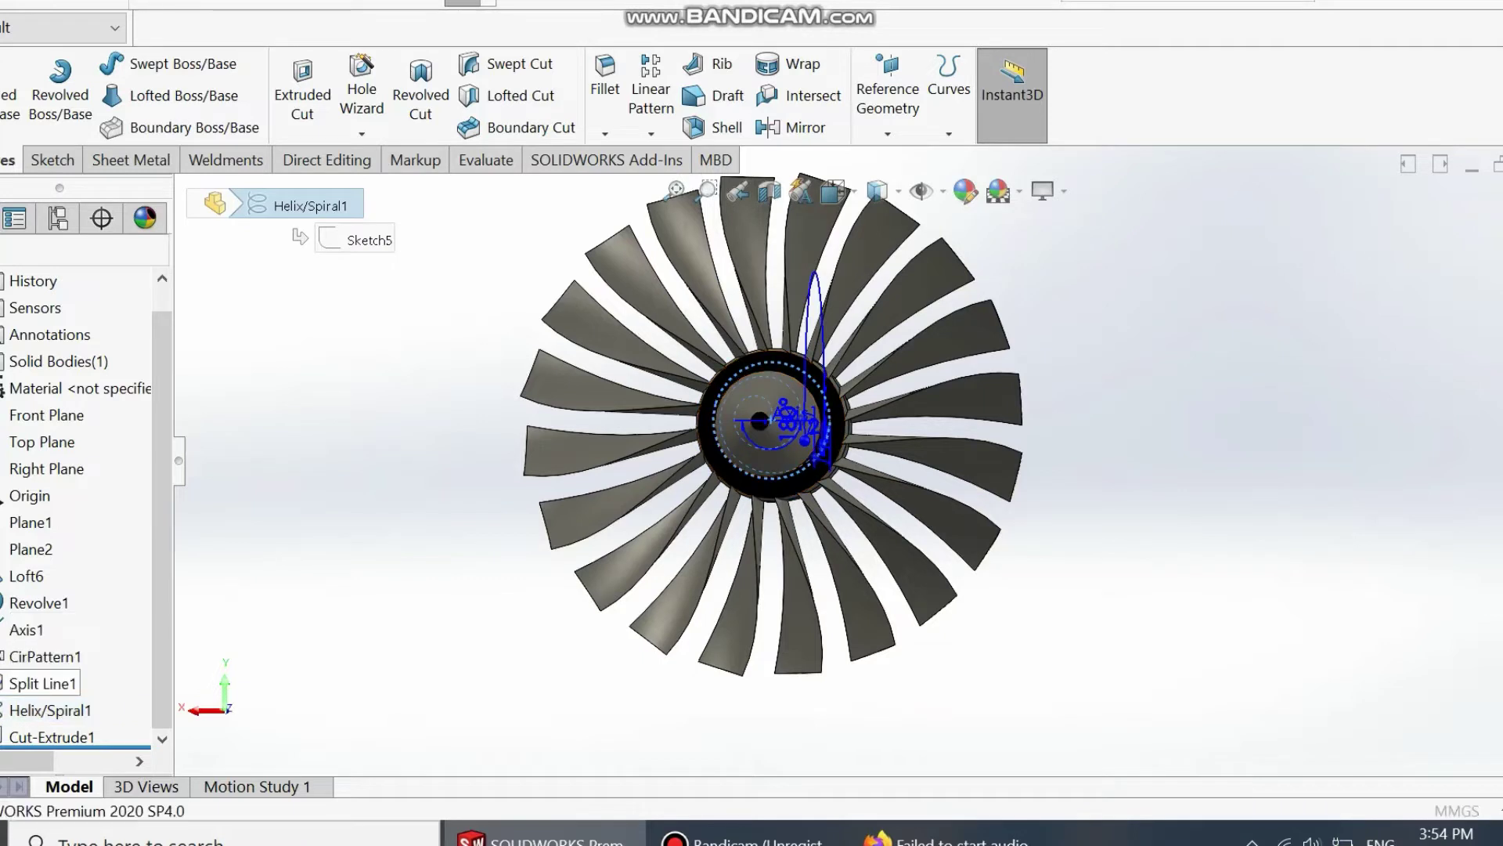
{"action": "left_click", "coordinate": [48, 683]}
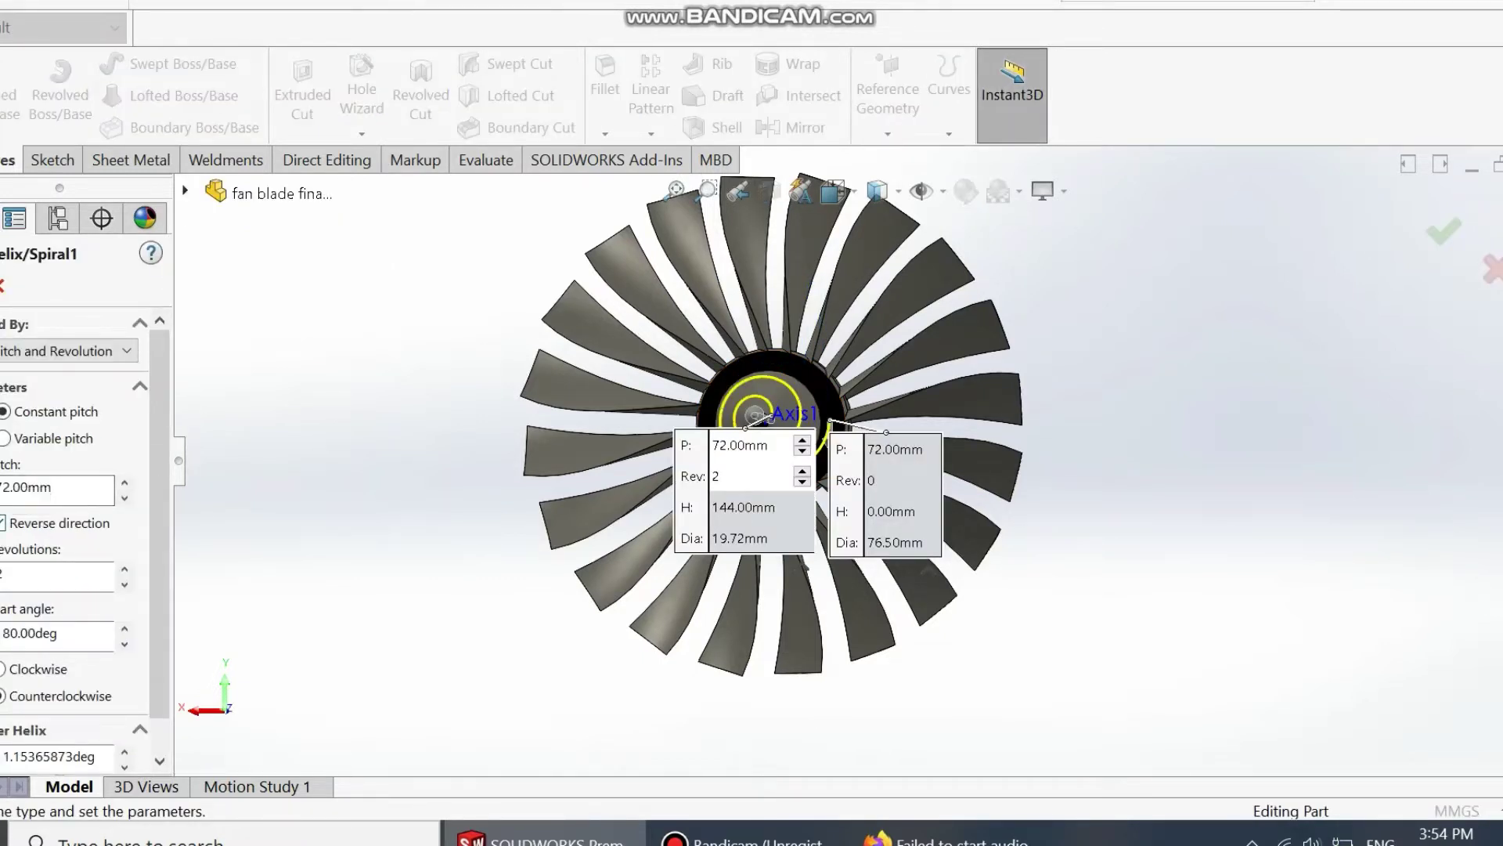
{"action": "left_click", "coordinate": [2, 523]}
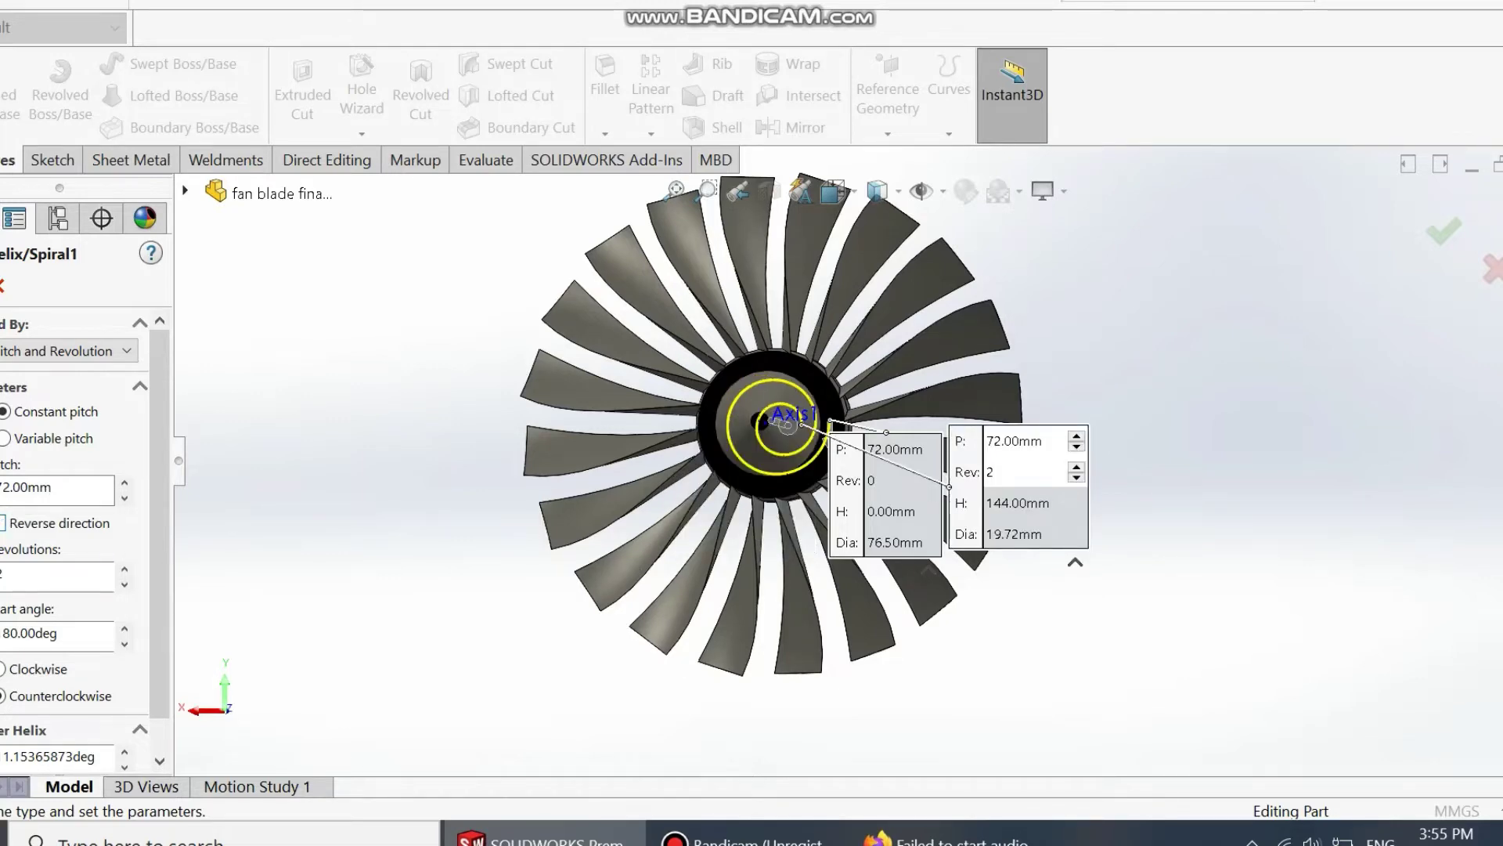
{"action": "mouse_move", "coordinate": [548, 439]}
{"action": "middle_mouse_down"}
{"action": "mouse_move", "coordinate": [515, 440]}
{"action": "mouse_move", "coordinate": [549, 440]}
{"action": "middle_mouse_up"}
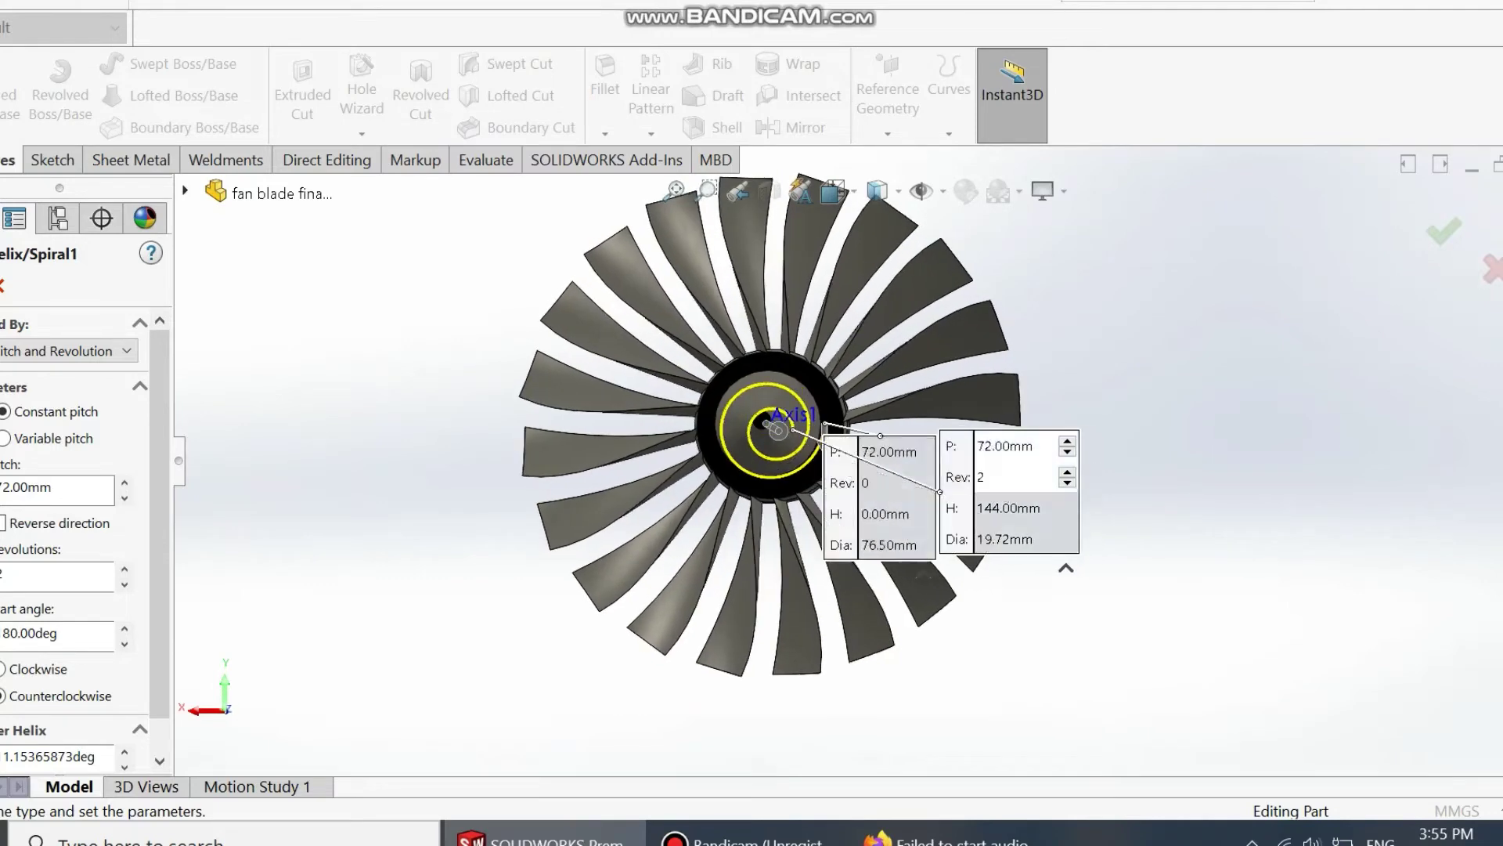
{"action": "scroll", "coordinate": [801, 443], "scroll_direction": "down", "scroll_amount": 5}
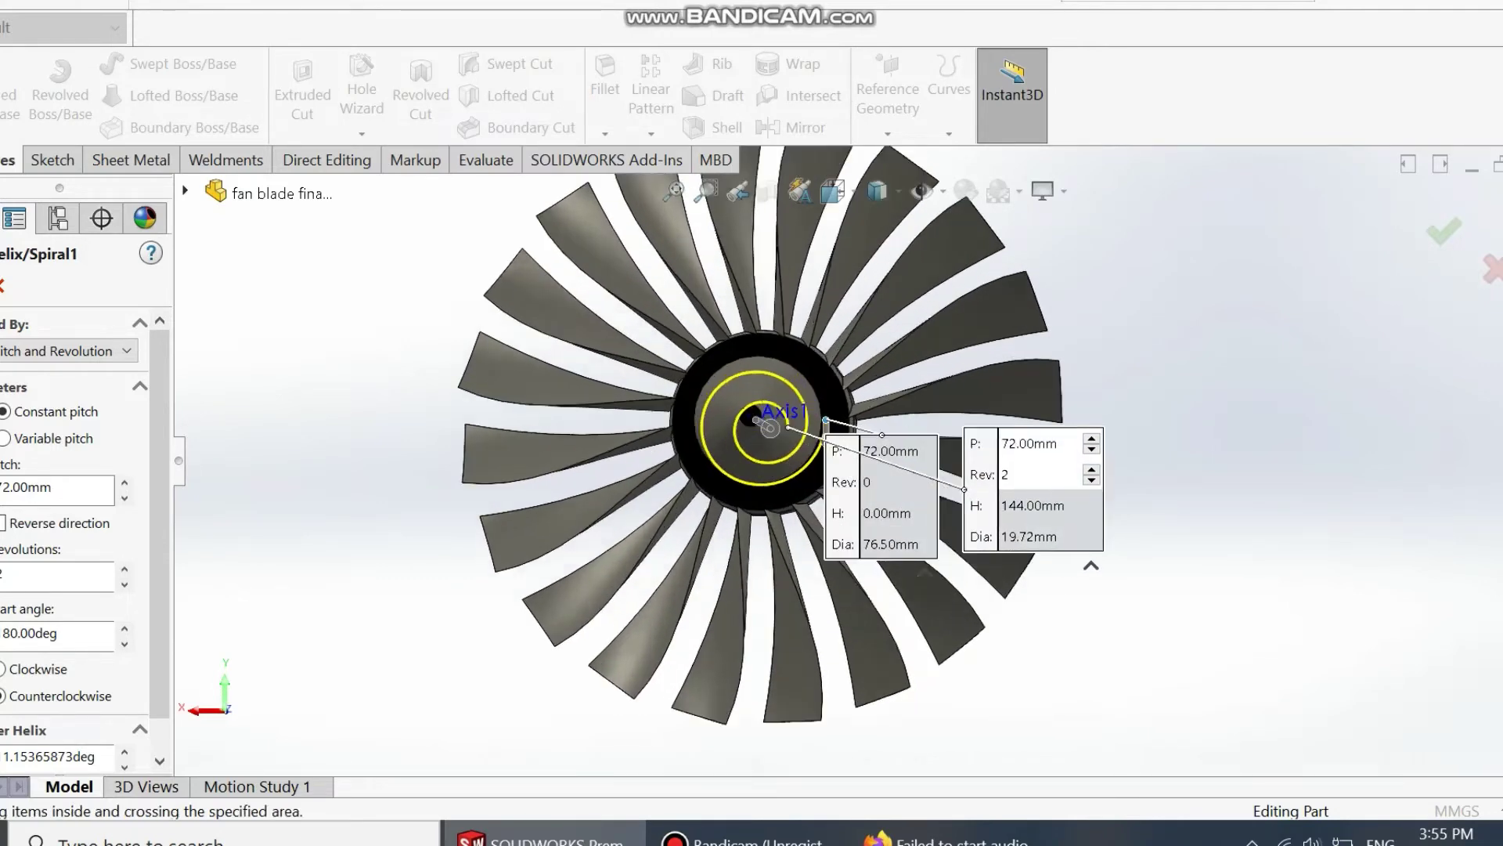
{"action": "left_click", "coordinate": [2, 669]}
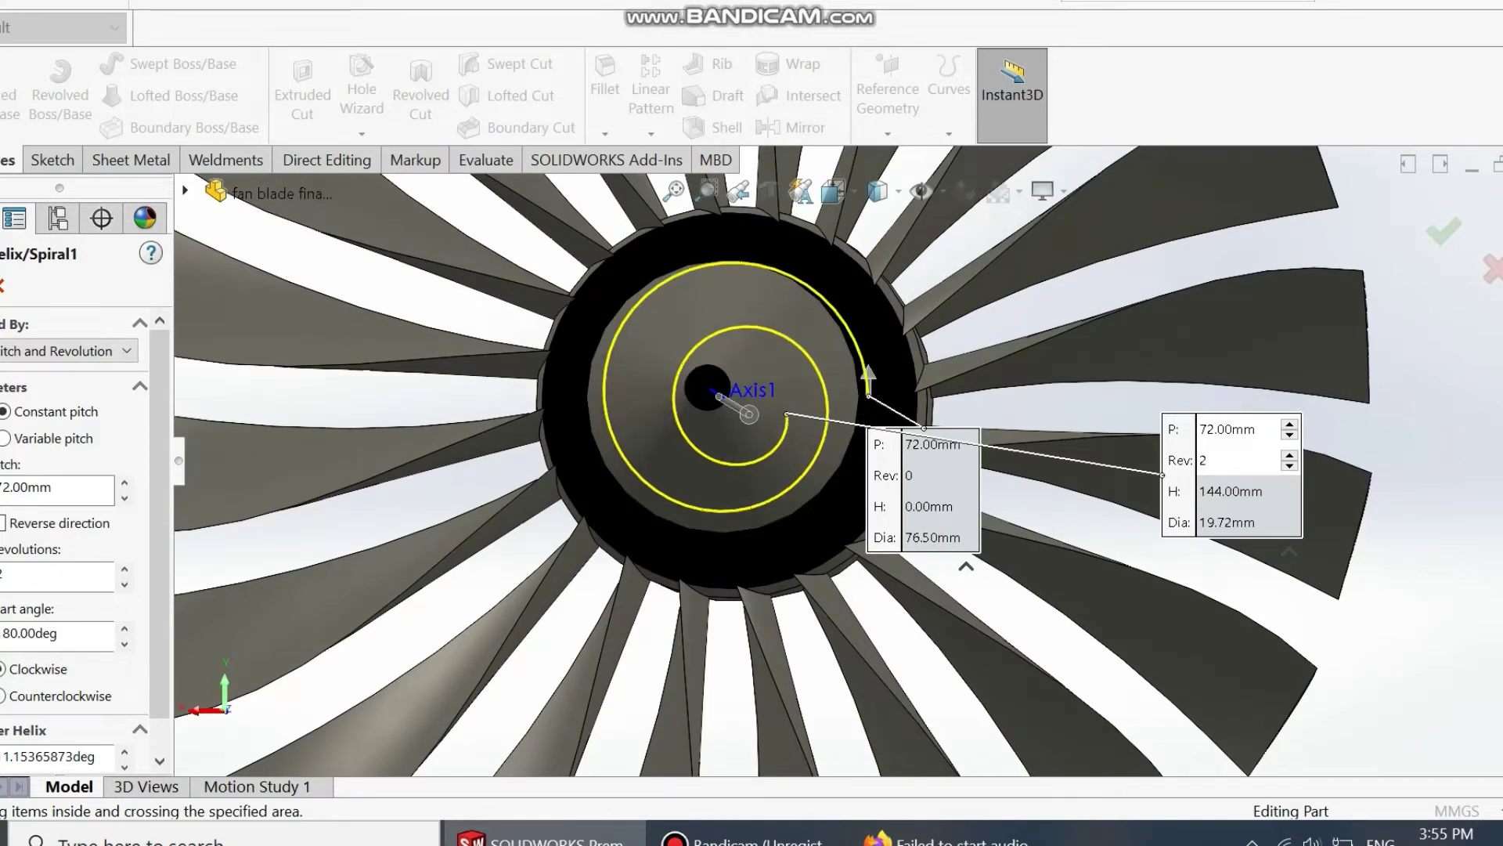
- Stretch the helix to a pitch of 104 mm and turn its reverse direction on
{"action": "mouse_move", "coordinate": [749, 414]}
{"action": "left_mouse_down"}
{"action": "mouse_move", "coordinate": [765, 424]}
{"action": "mouse_move", "coordinate": [738, 408]}
{"action": "mouse_move", "coordinate": [762, 423]}
{"action": "left_mouse_up"}
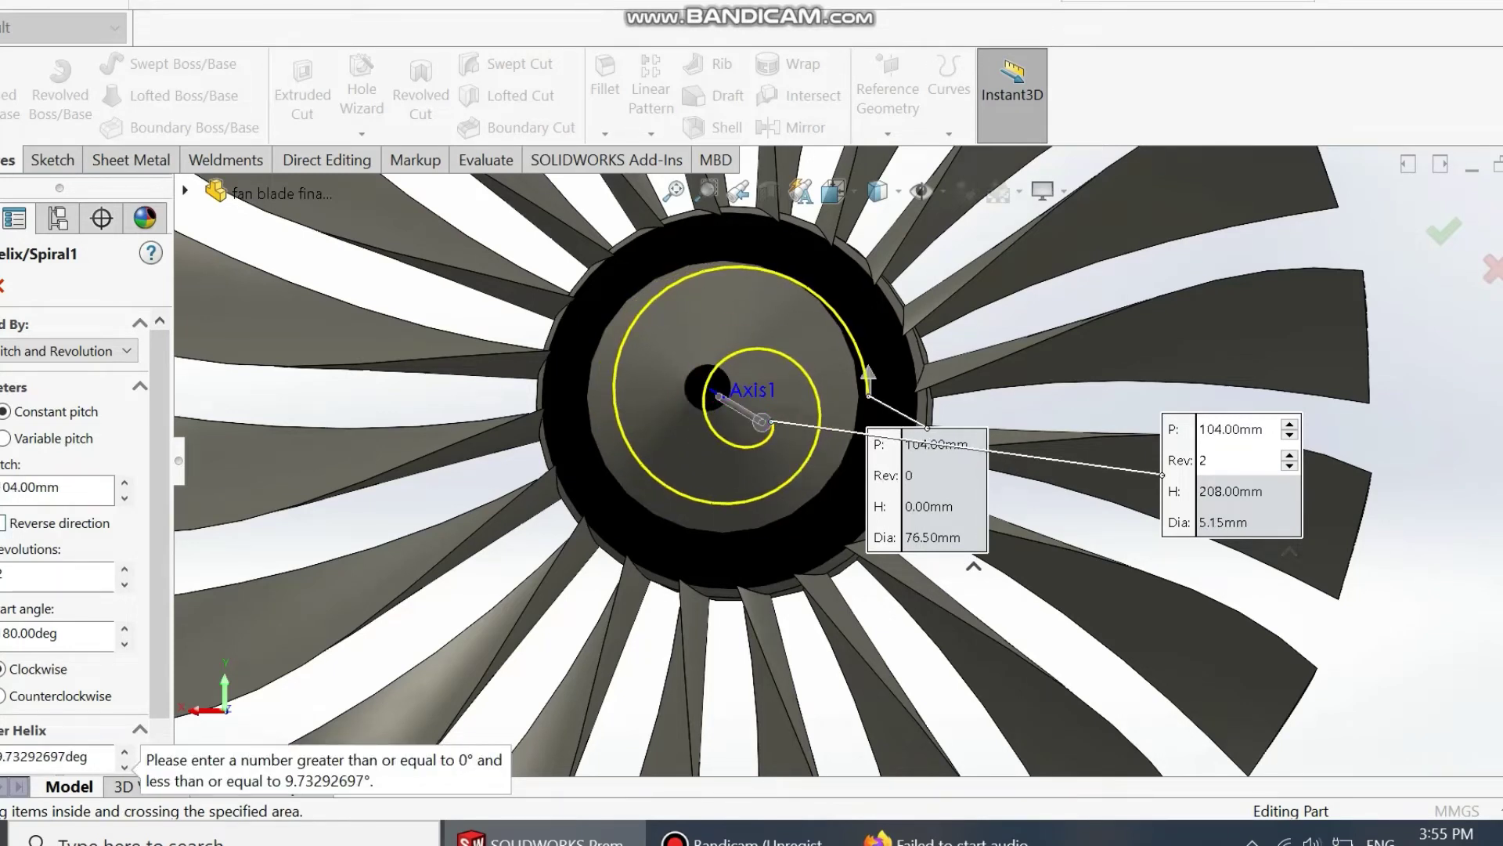
{"action": "left_click", "coordinate": [3, 523]}
{"action": "mouse_move", "coordinate": [675, 371]}
{"action": "left_mouse_down"}
{"action": "mouse_move", "coordinate": [634, 342]}
{"action": "mouse_move", "coordinate": [688, 377]}
{"action": "mouse_move", "coordinate": [671, 362]}
{"action": "left_mouse_up"}
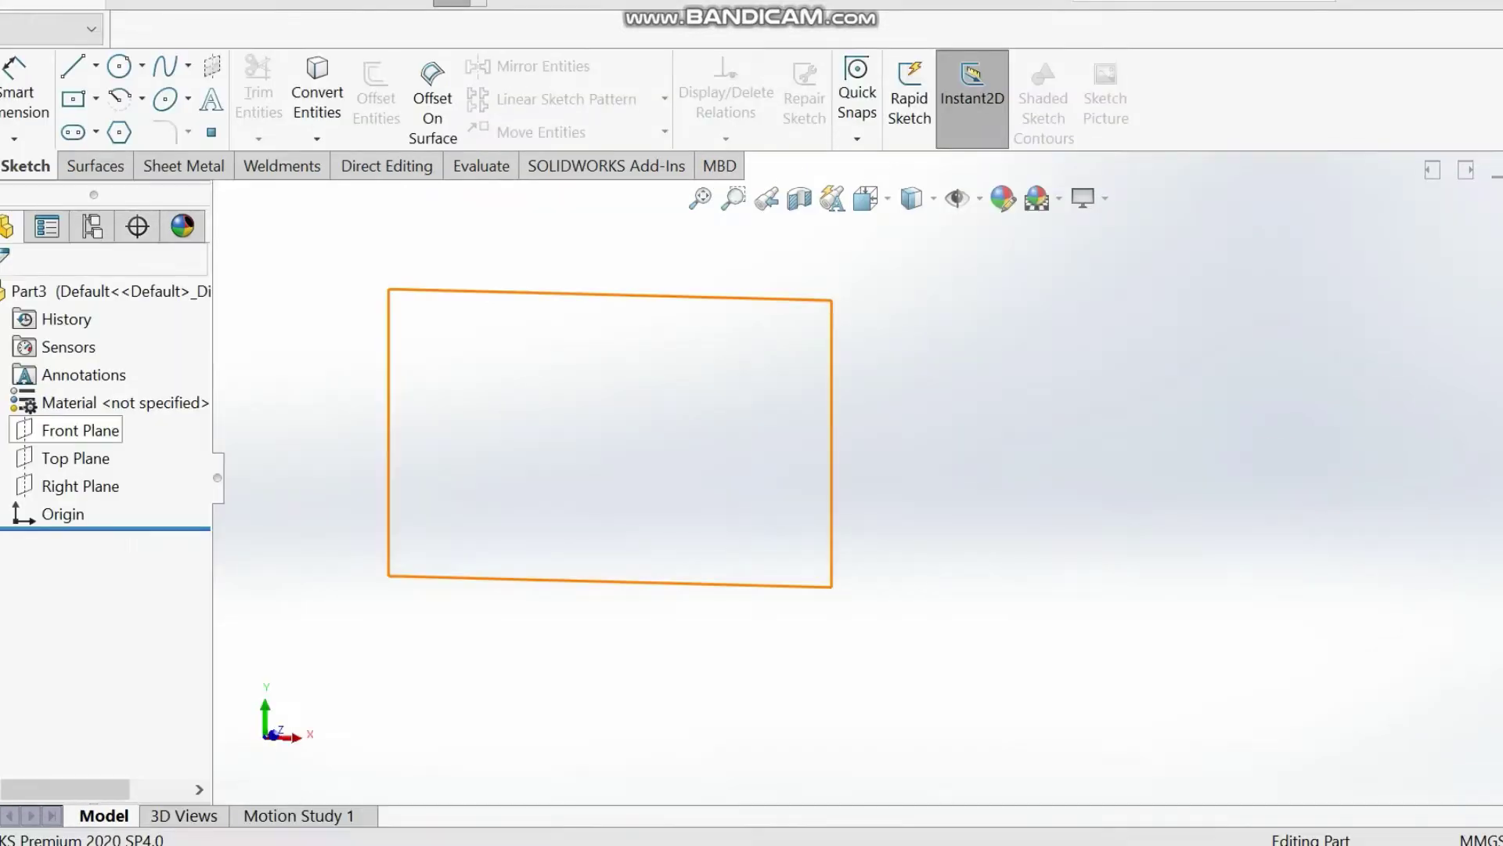
- Start a sketch on the Front Plane with a horizontal baseline about 230 mm long and a vertical end line about 15 mm high at the origin
{"action": "left_click", "coordinate": [80, 430]}
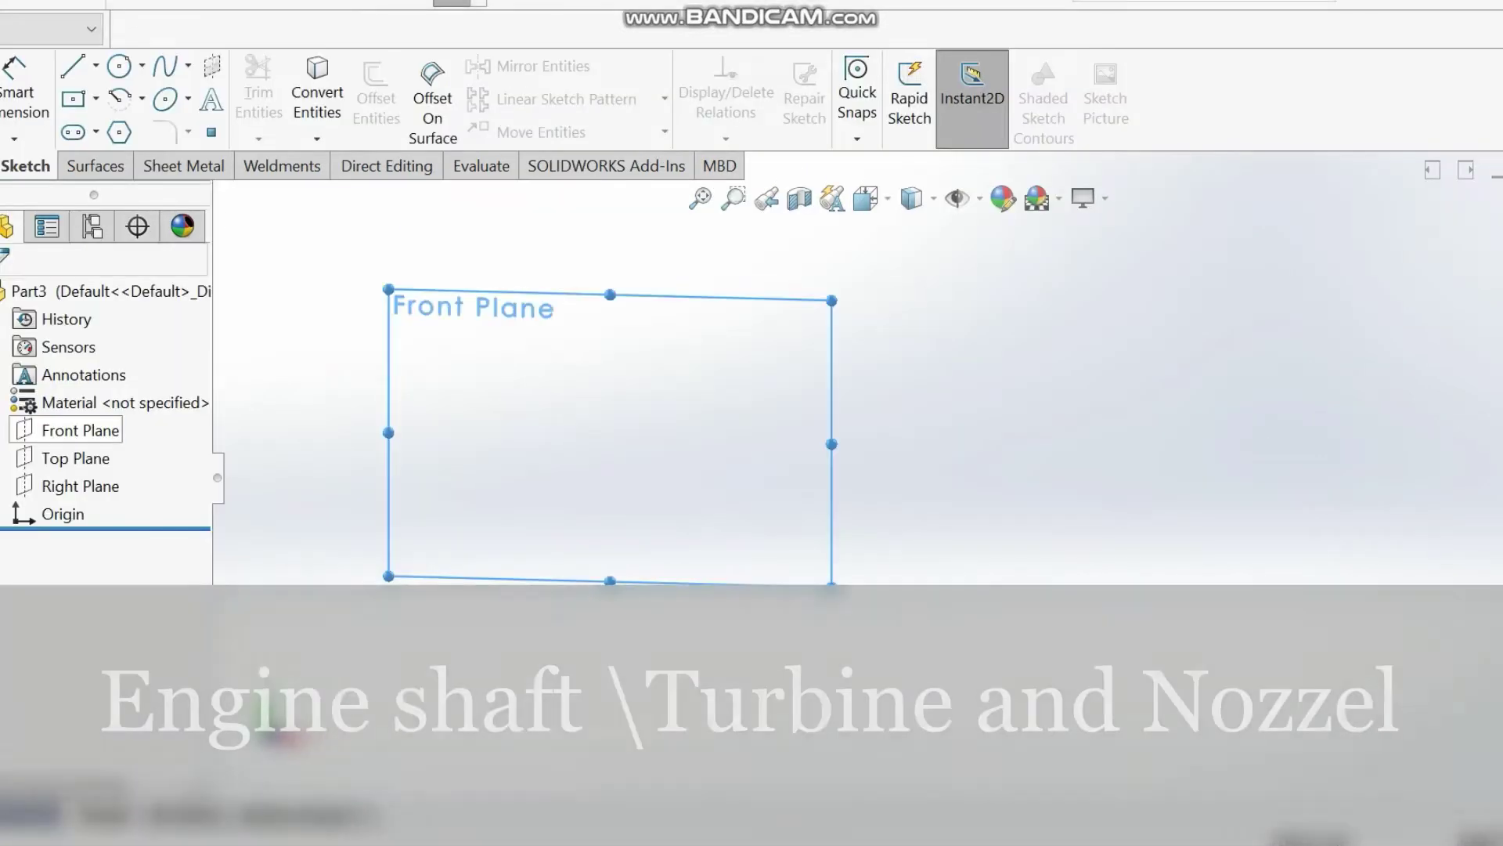
{"action": "right_click", "coordinate": [64, 434]}
{"action": "left_click", "coordinate": [192, 404]}
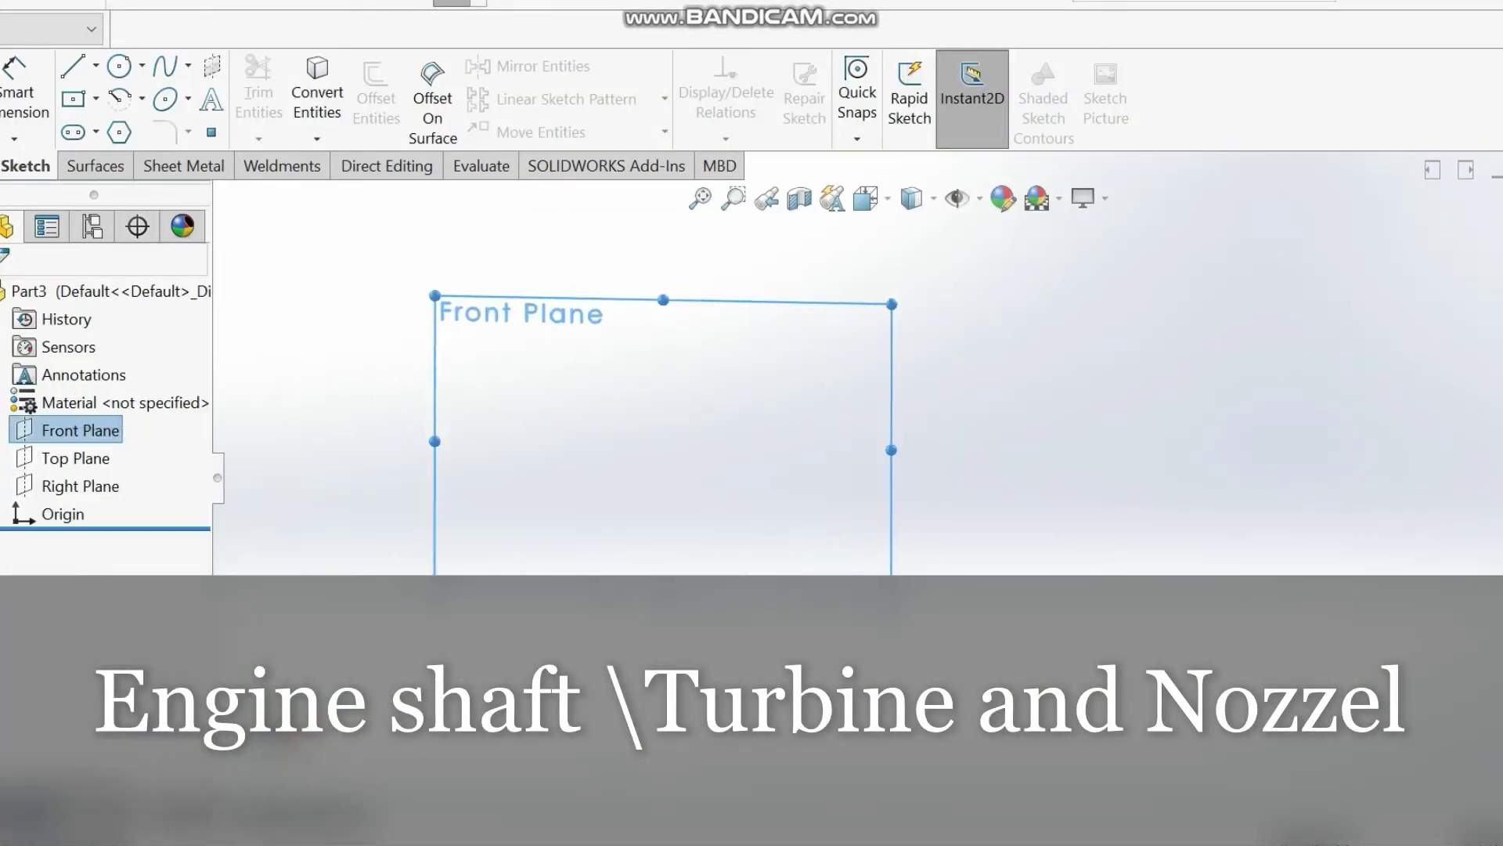
{"action": "left_click", "coordinate": [72, 67]}
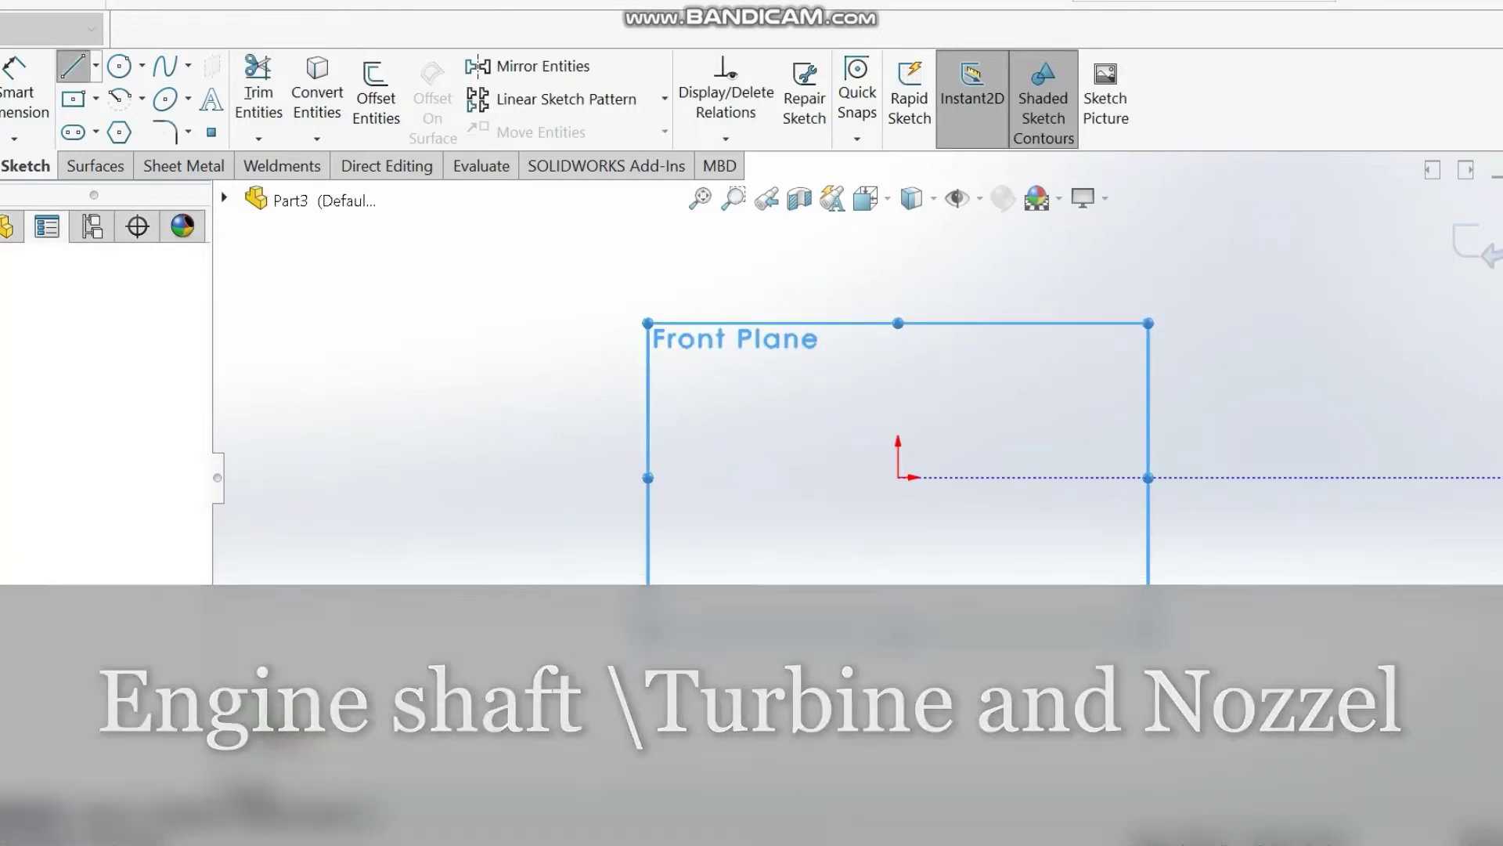
{"action": "left_click", "coordinate": [898, 477]}
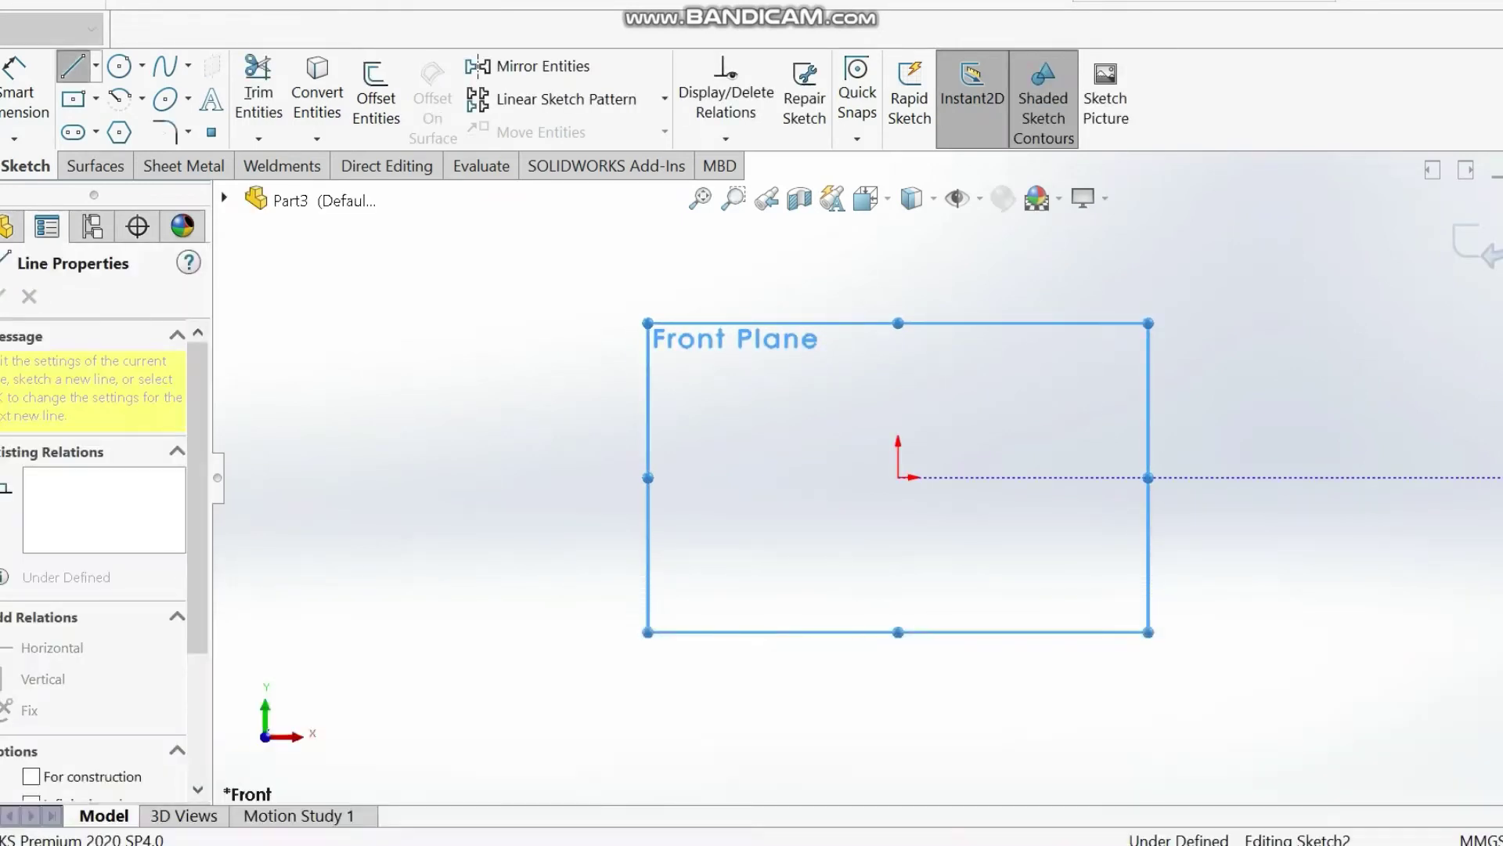
{"action": "left_click", "coordinate": [898, 434]}
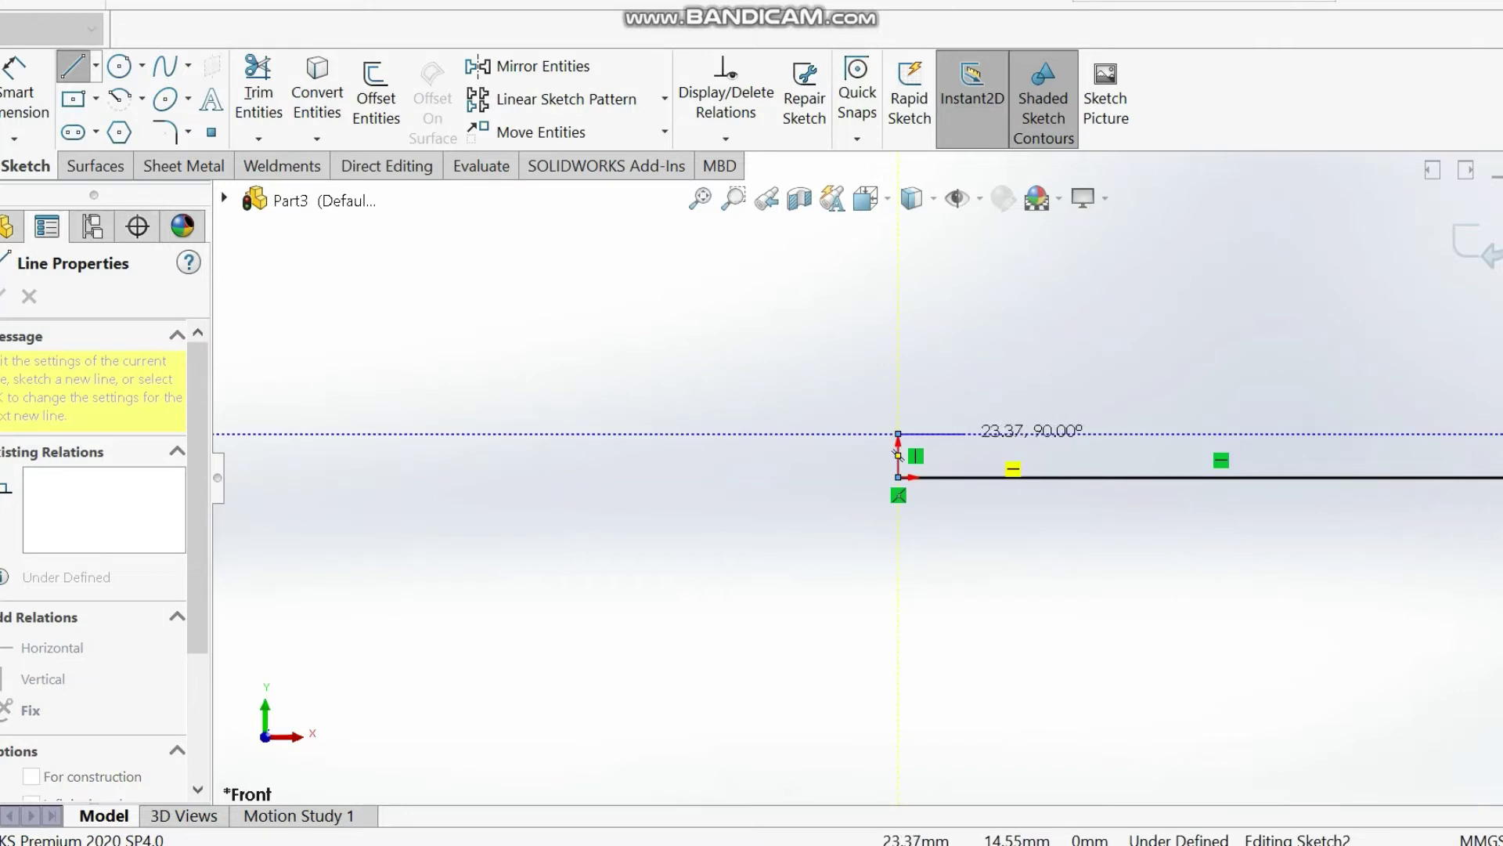
- Continue the upper profile with a triangular shoulder about 11 mm high and a rectangular collar about 27 mm long and 6 mm high
{"action": "left_click", "coordinate": [968, 434]}
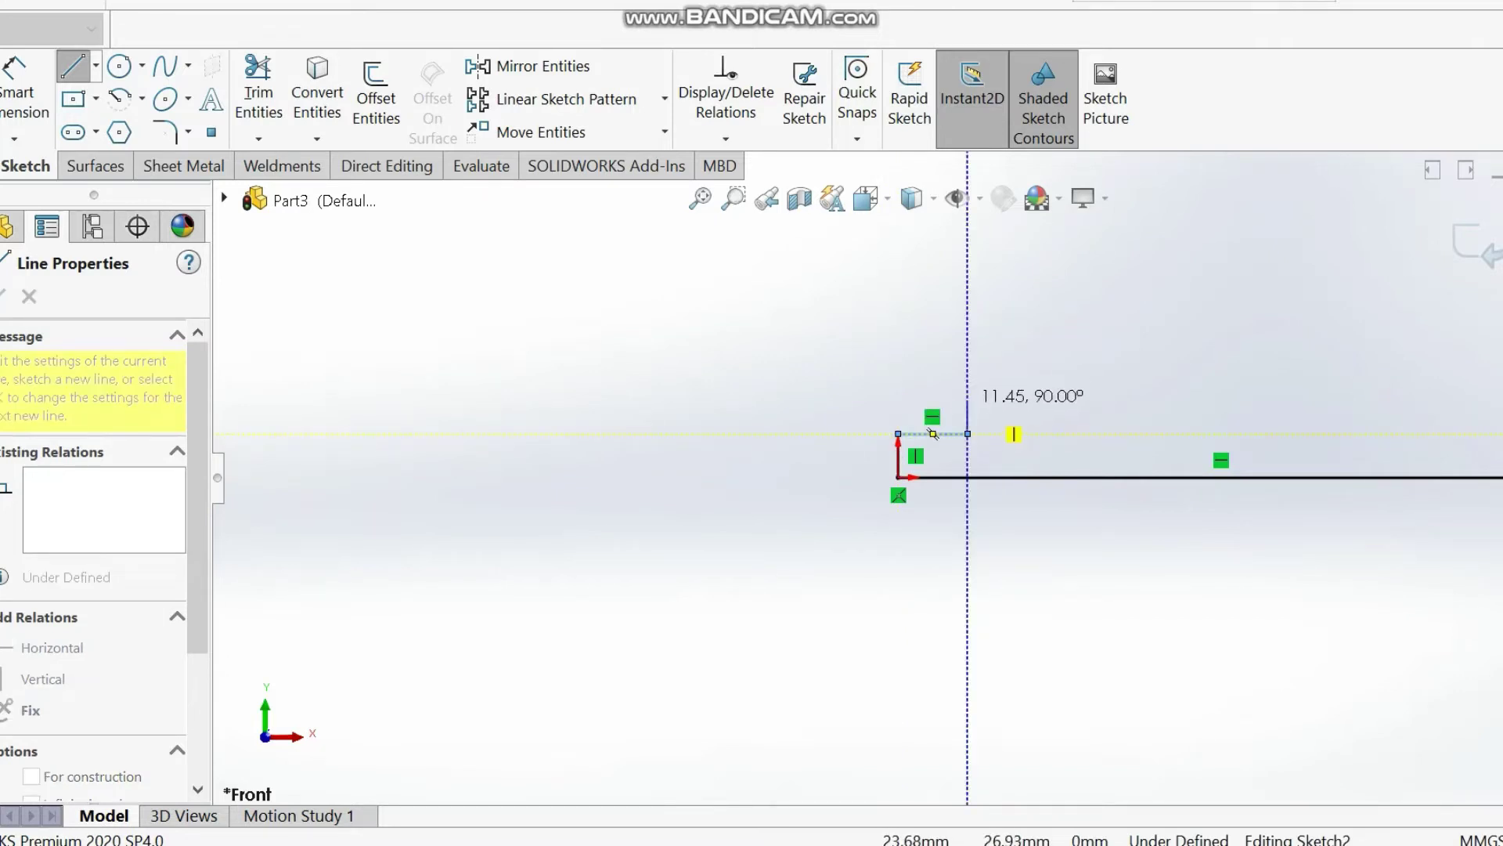
{"action": "left_click", "coordinate": [967, 399]}
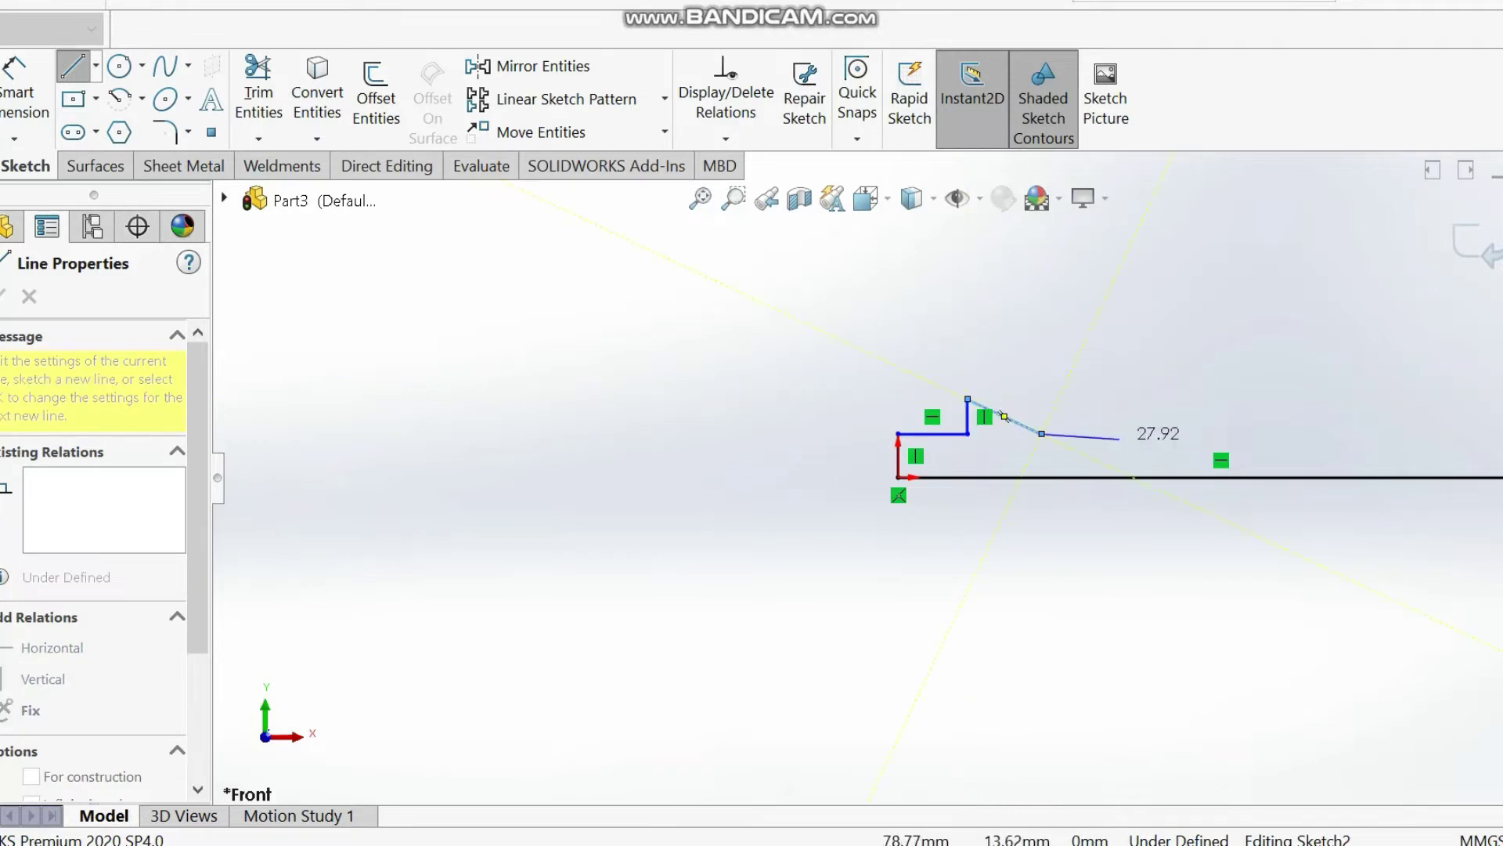
{"action": "left_click", "coordinate": [1040, 434]}
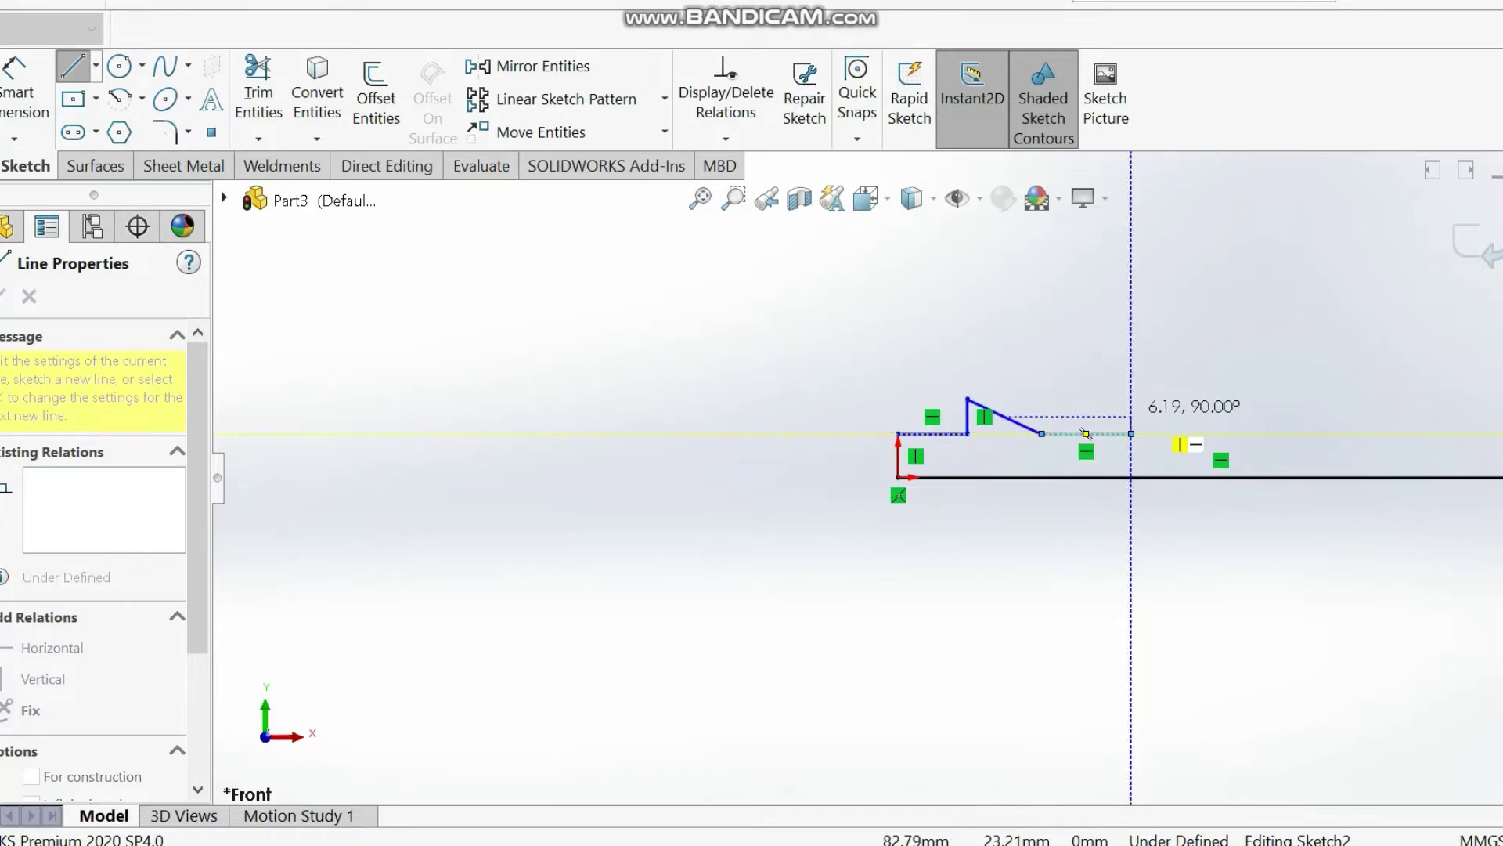
{"action": "left_click", "coordinate": [1130, 434]}
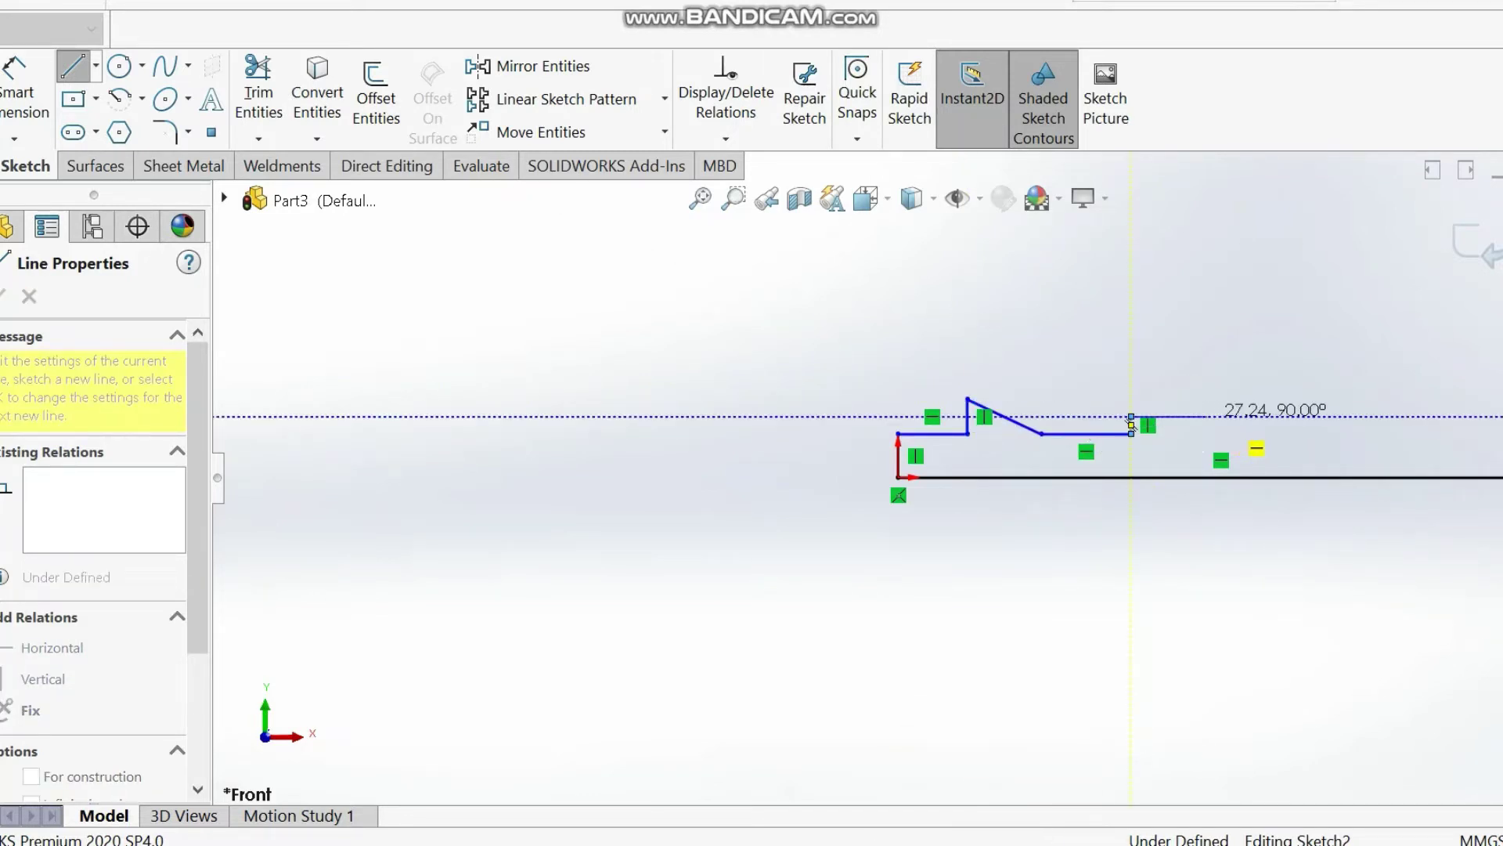
{"action": "left_click", "coordinate": [1130, 417]}
{"action": "left_click", "coordinate": [1207, 416]}
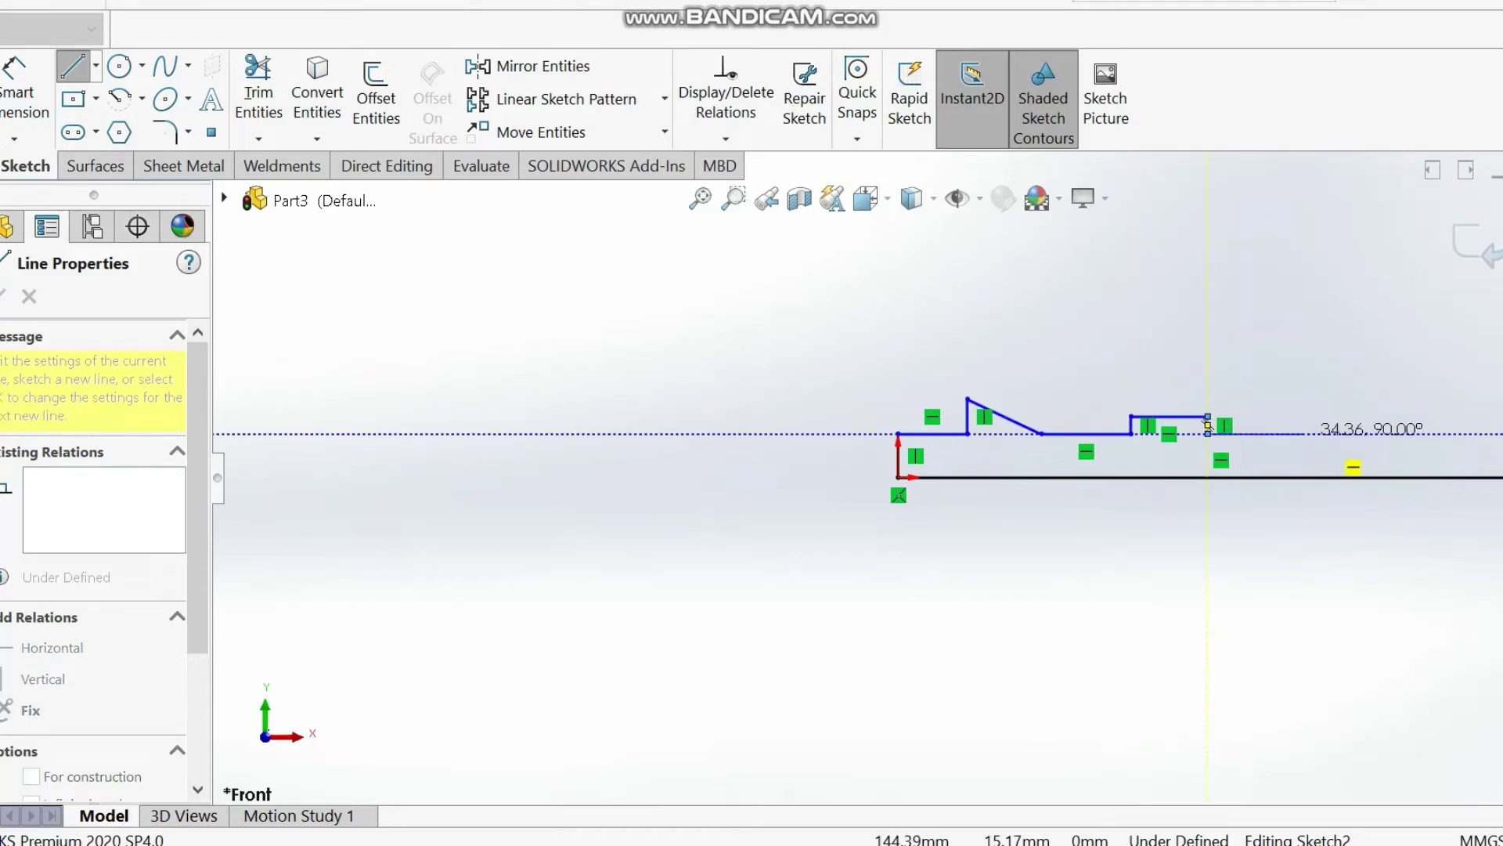
{"action": "left_click", "coordinate": [1208, 434]}
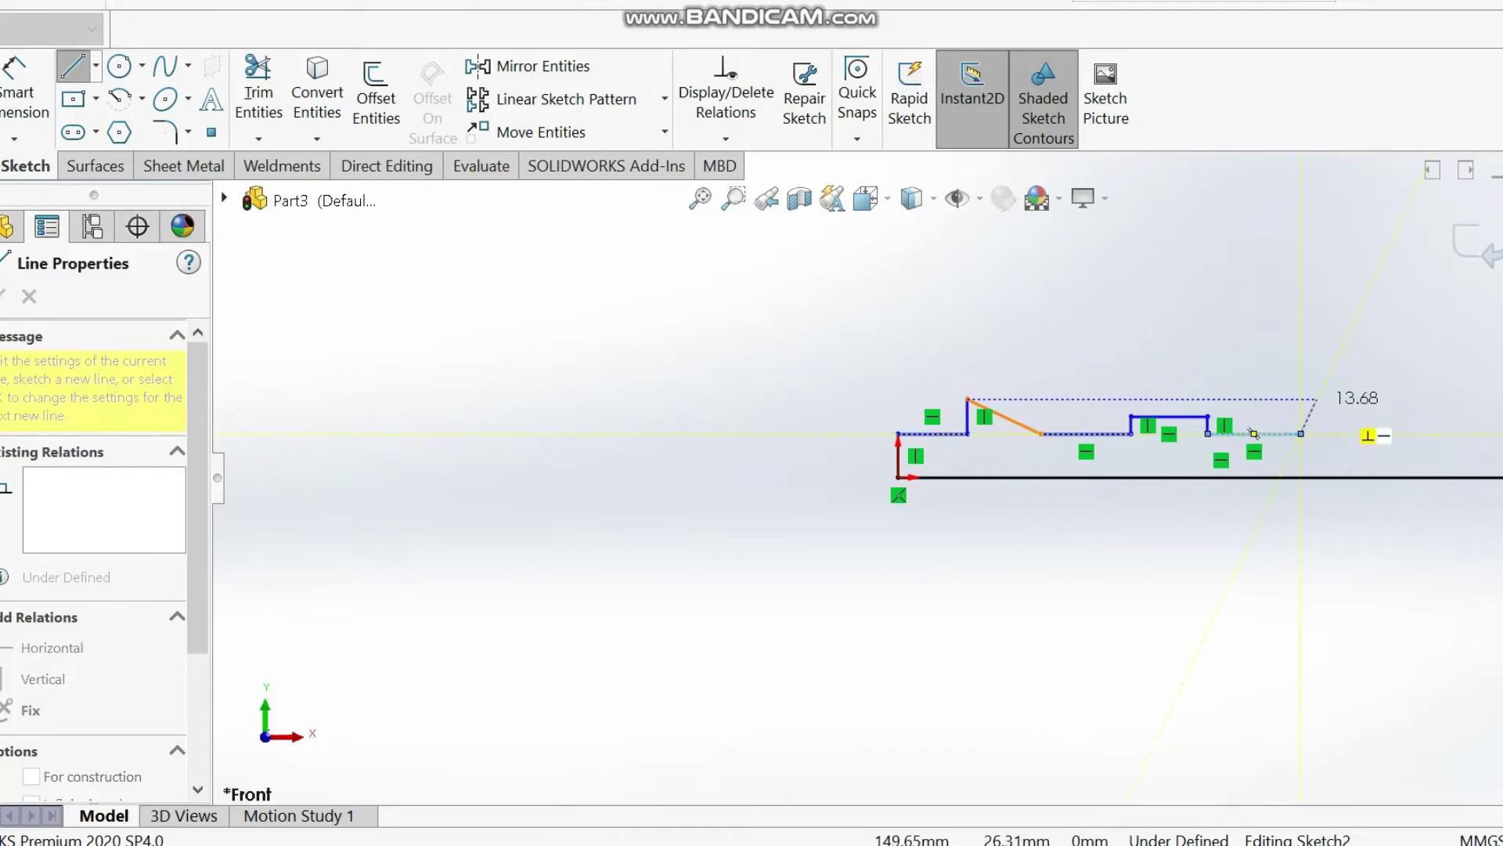
- Complete the upper profile with a trapezoidal raised section and a straight end portion, closing the outline and ending the line chain
{"action": "left_click", "coordinate": [1300, 434]}
{"action": "left_click", "coordinate": [1317, 398]}
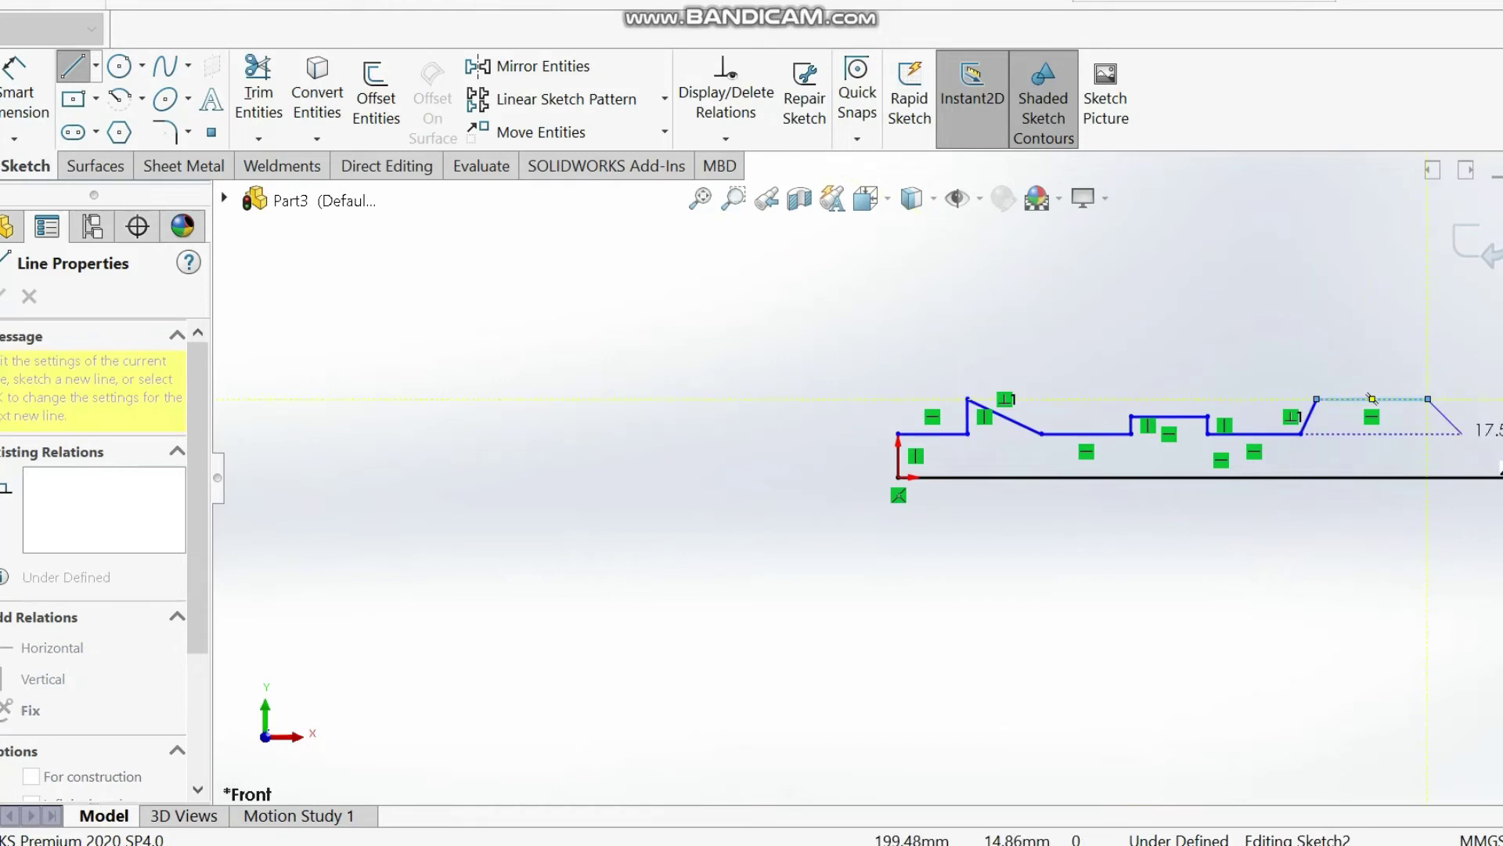
{"action": "left_click", "coordinate": [1428, 398]}
{"action": "left_click", "coordinate": [1461, 433]}
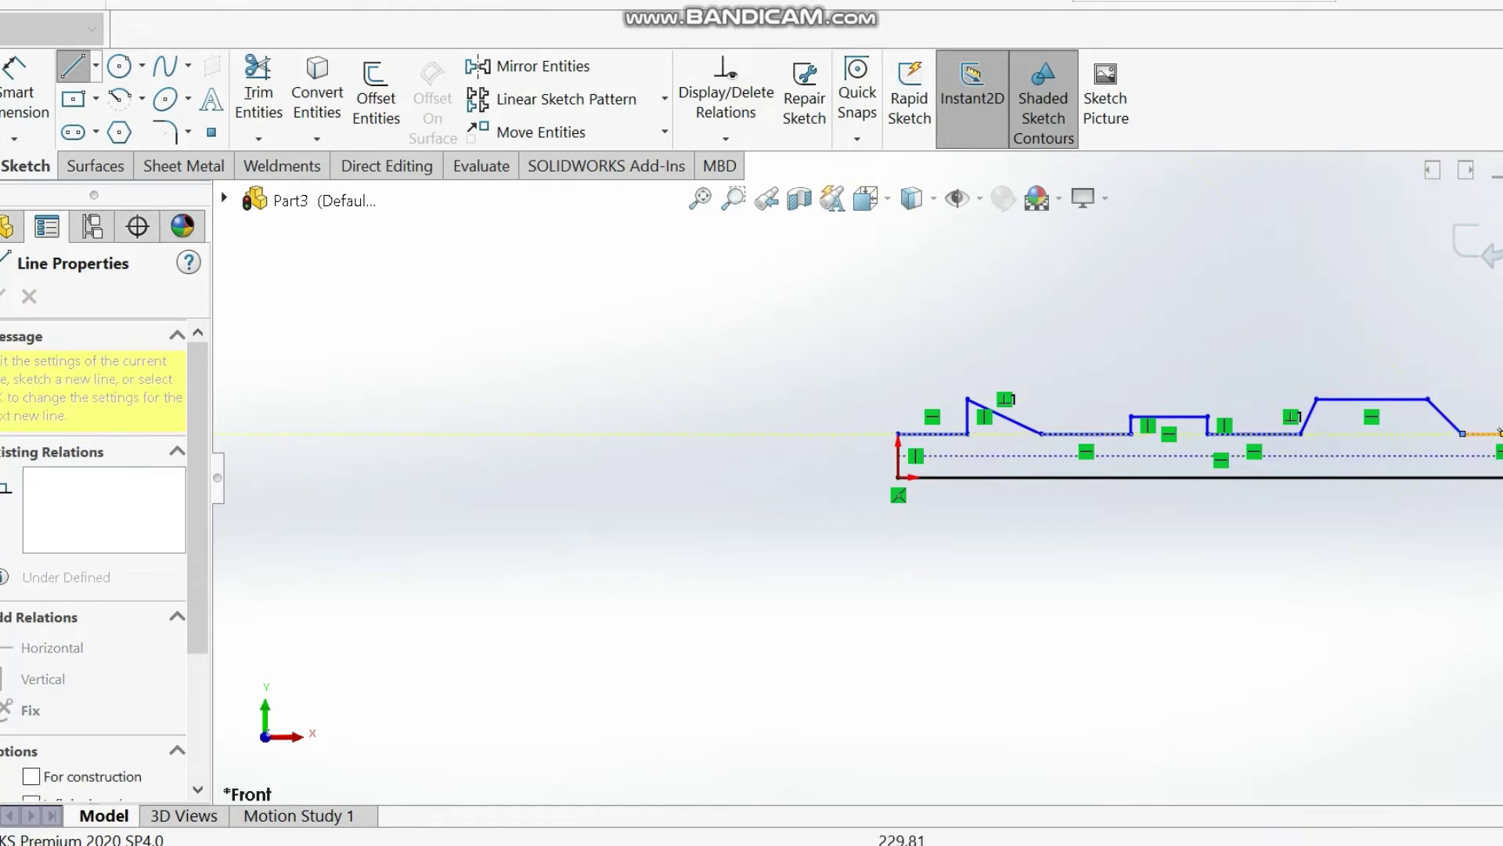
{"action": "left_click", "coordinate": [1501, 433]}
{"action": "right_click", "coordinate": [933, 511]}
{"action": "left_click", "coordinate": [999, 530]}
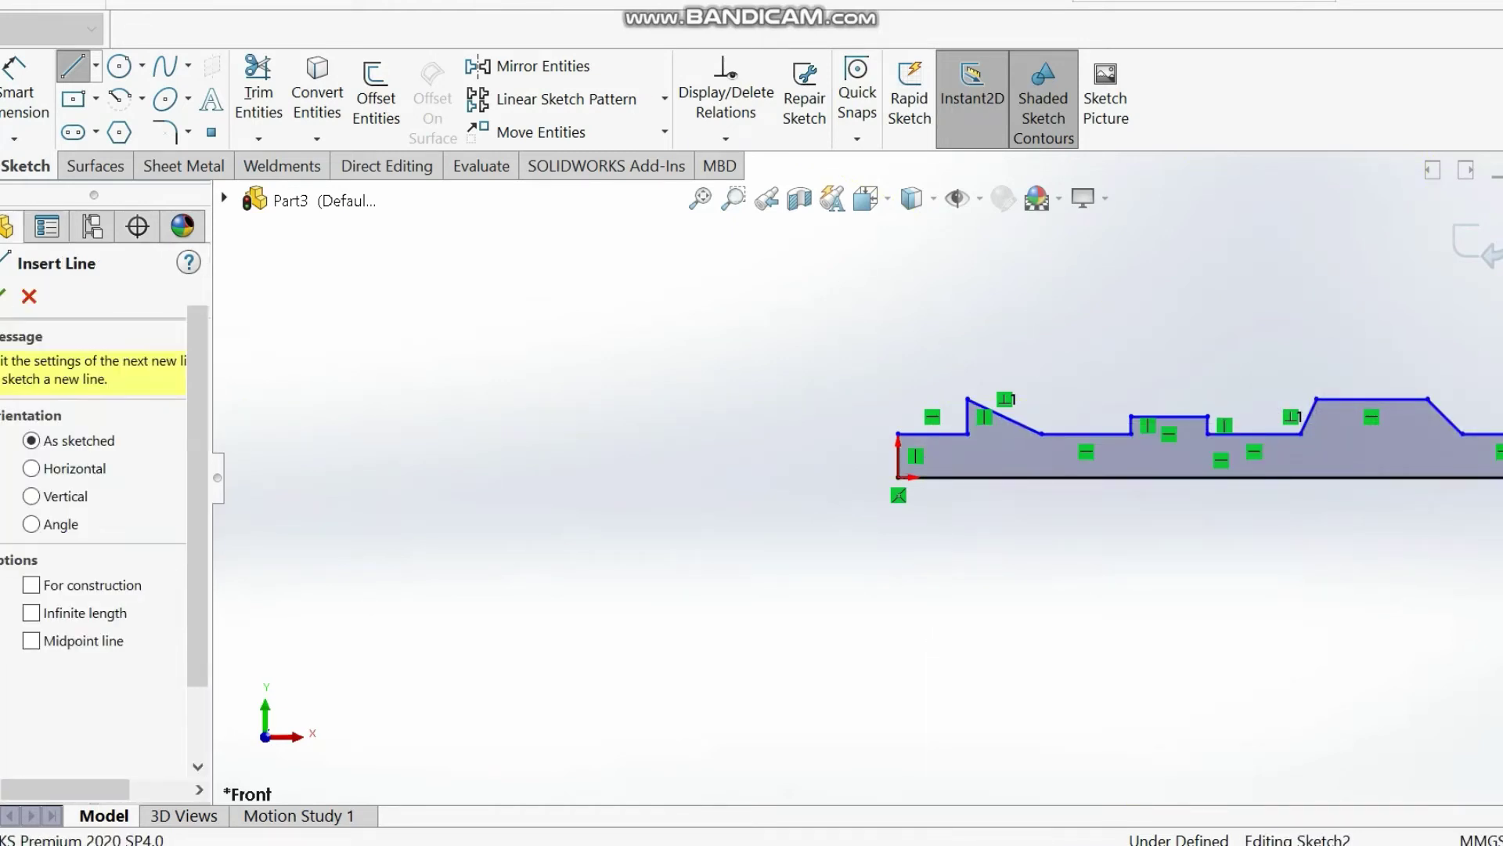
- Dimension the shaft profile's baseline with a length of 600 mm
{"action": "left_click", "coordinate": [18, 90]}
{"action": "left_click", "coordinate": [1216, 477]}
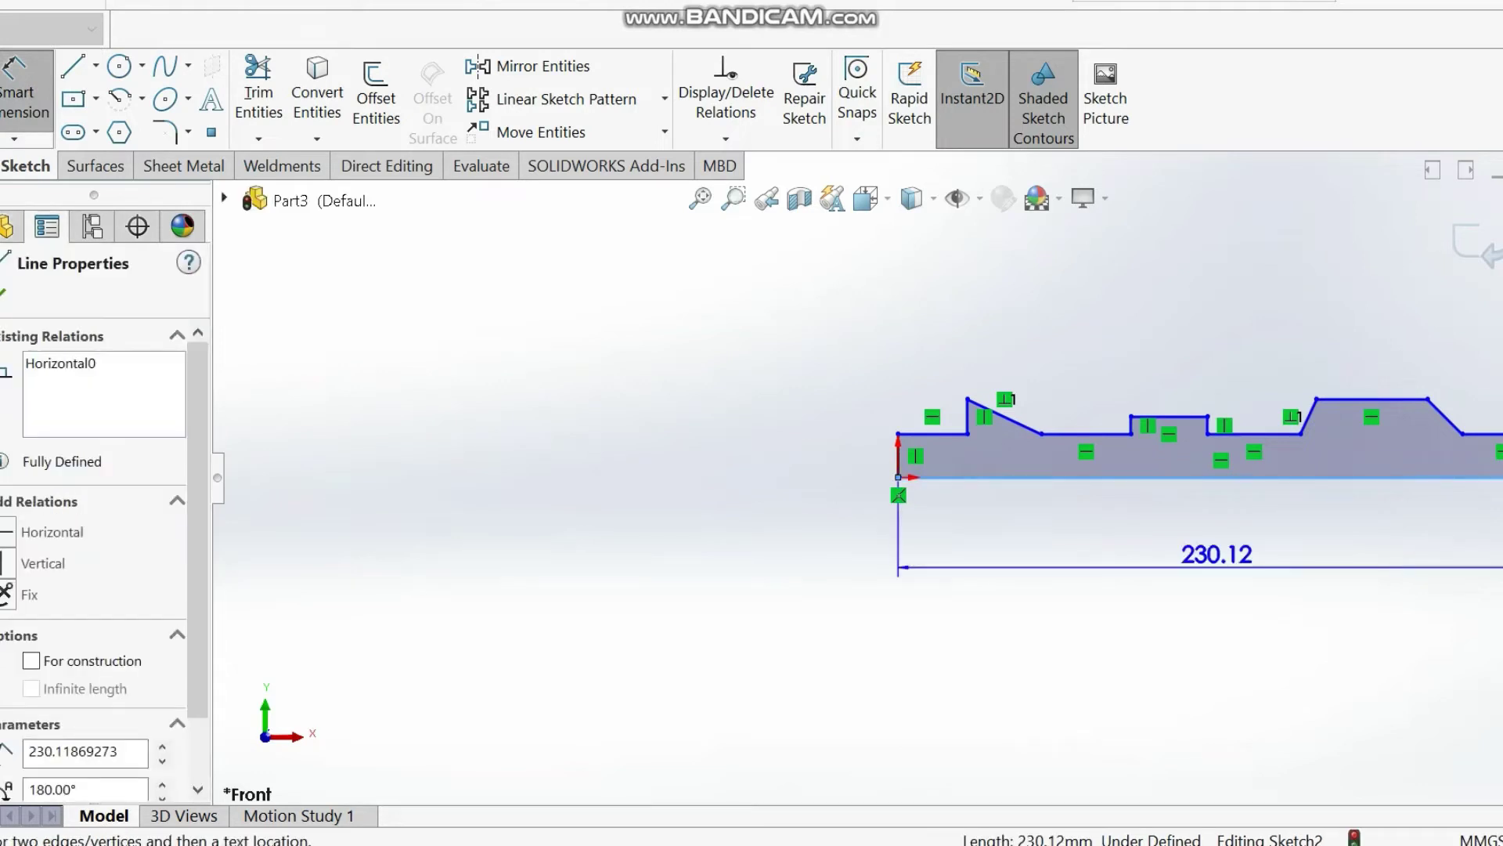
{"action": "left_click", "coordinate": [1217, 556]}
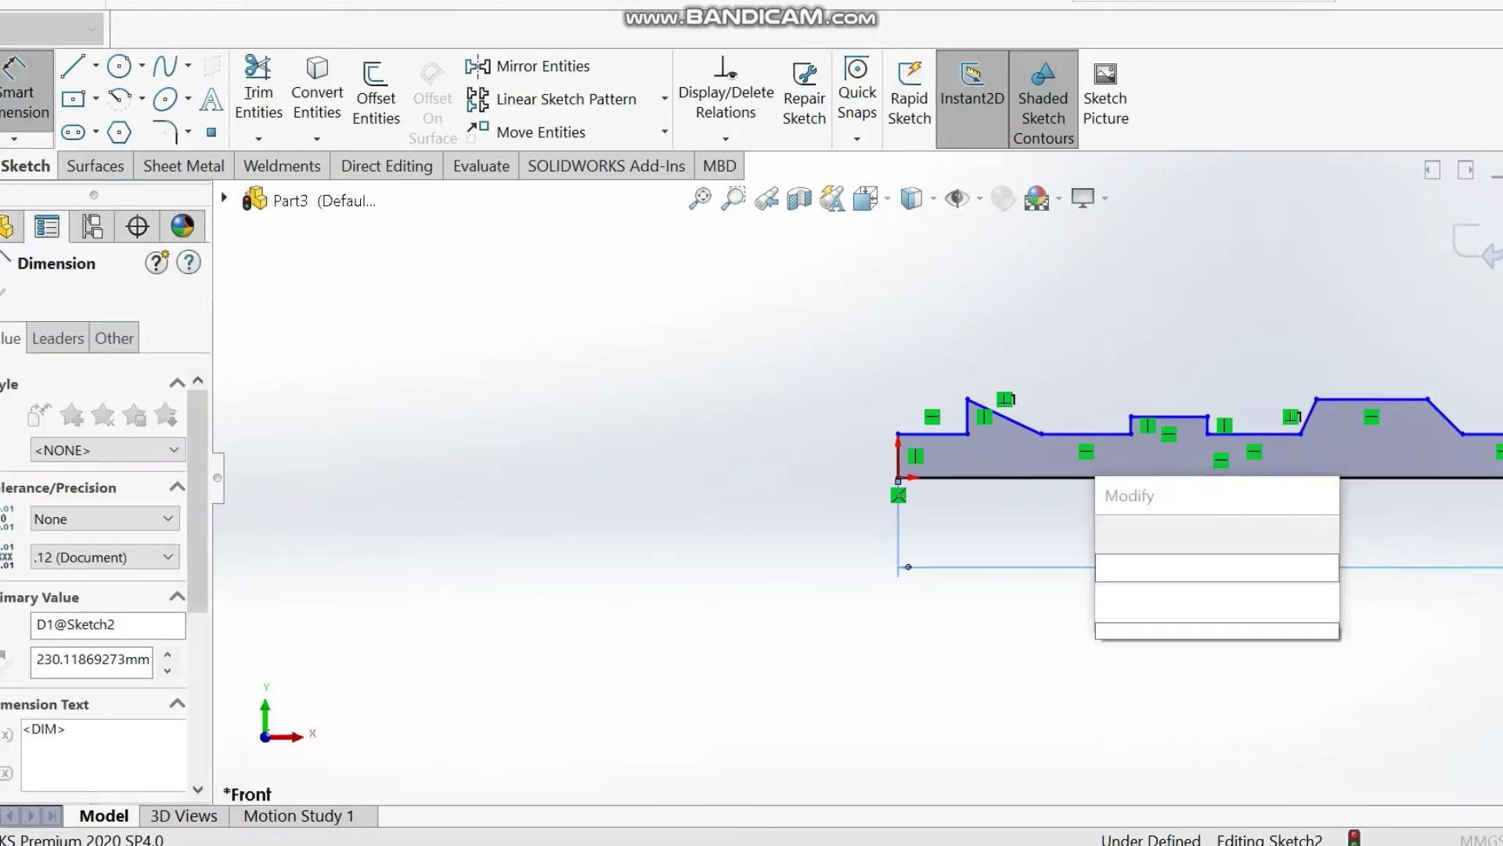
{"action": "type", "text": "600"}
{"action": "key", "text": "Return"}
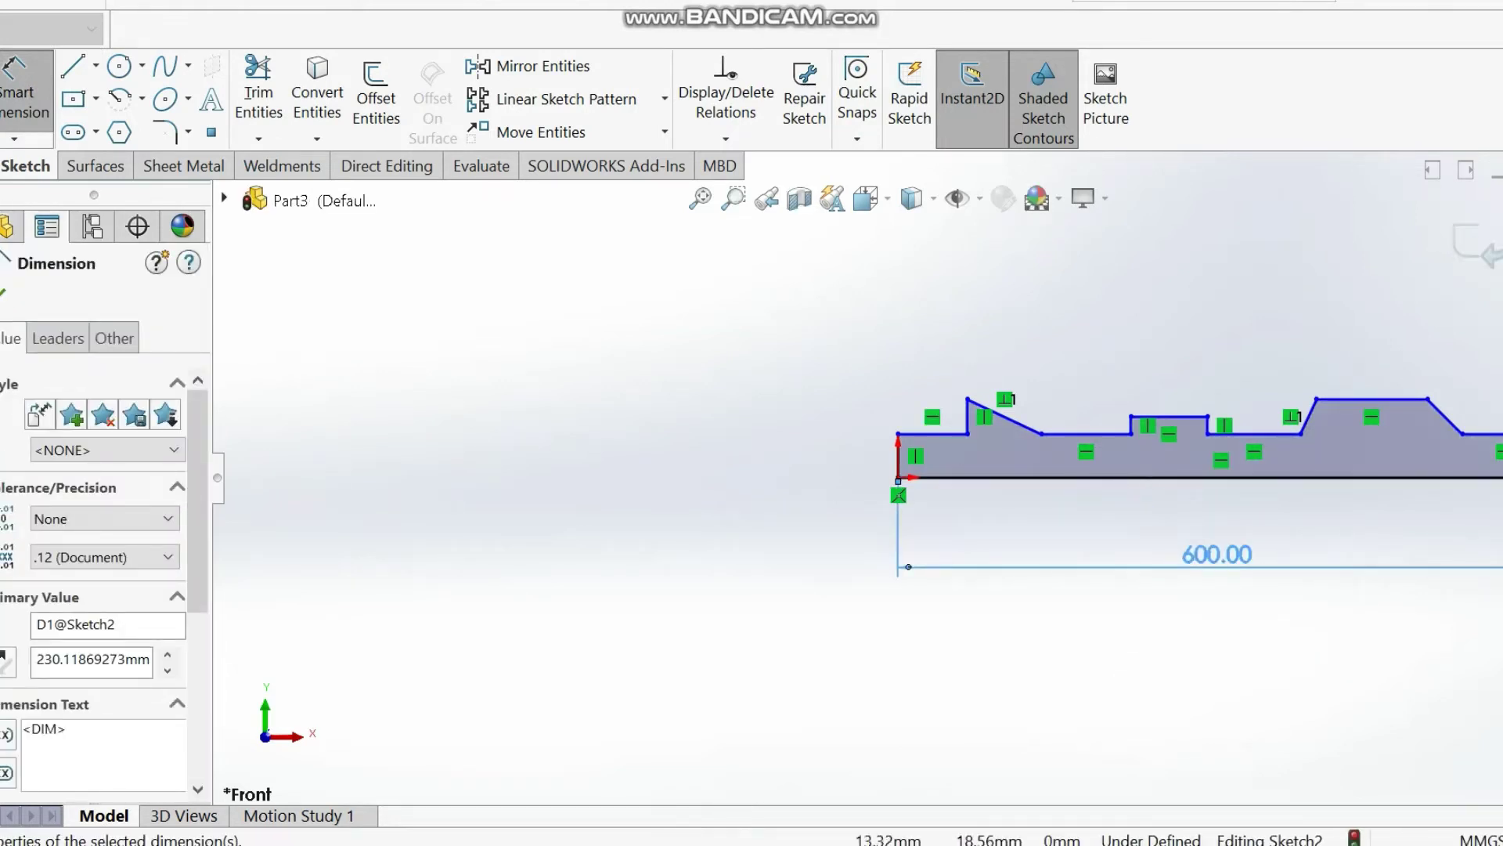
- Dimension the profile's vertical end line at the origin with a height of 20 mm
{"action": "left_click", "coordinate": [898, 454]}
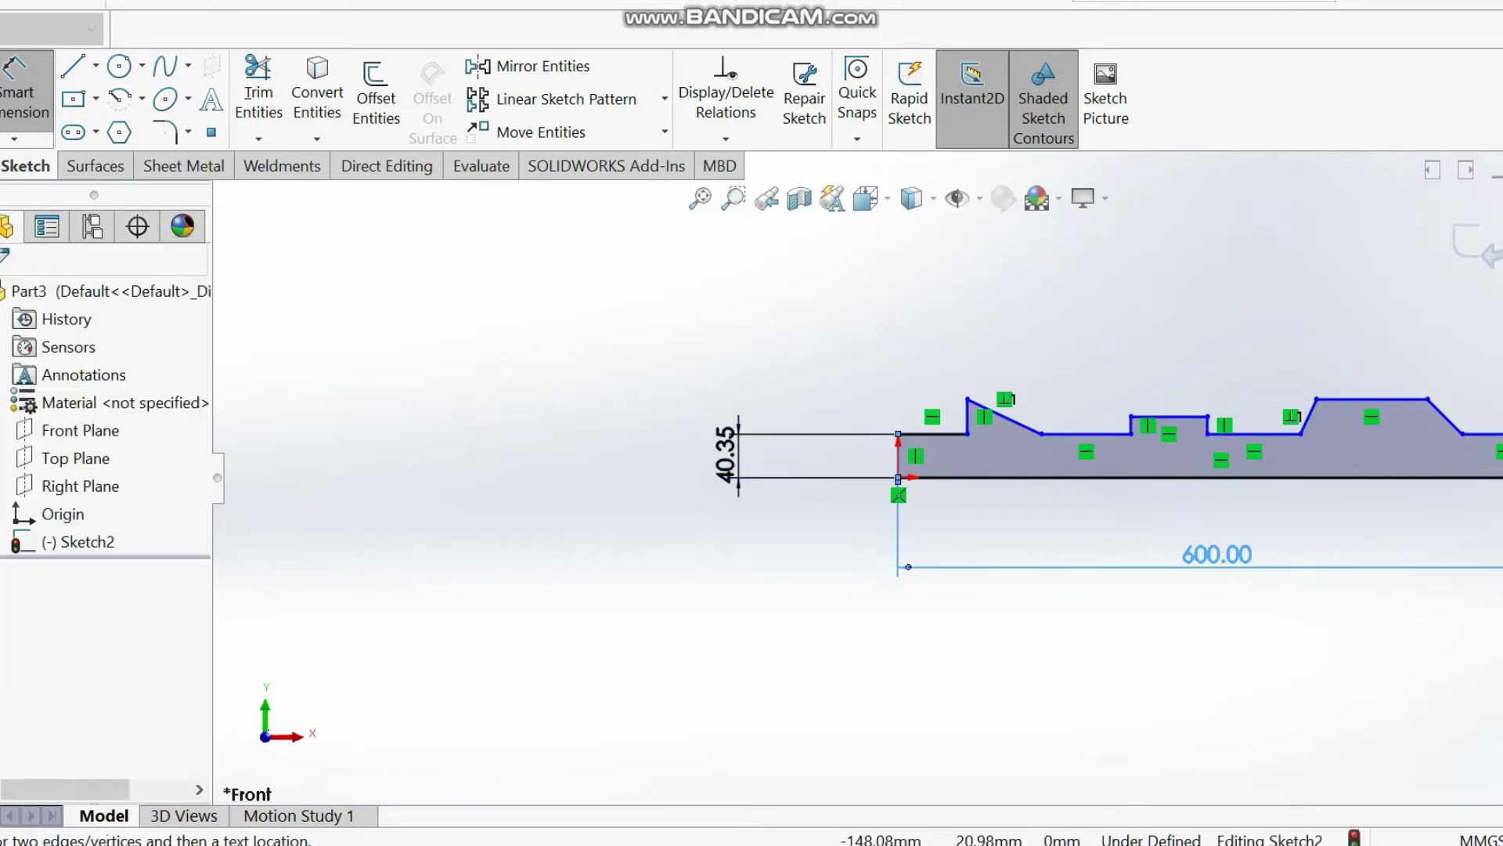
{"action": "left_click", "coordinate": [737, 455]}
{"action": "type", "text": "40"}
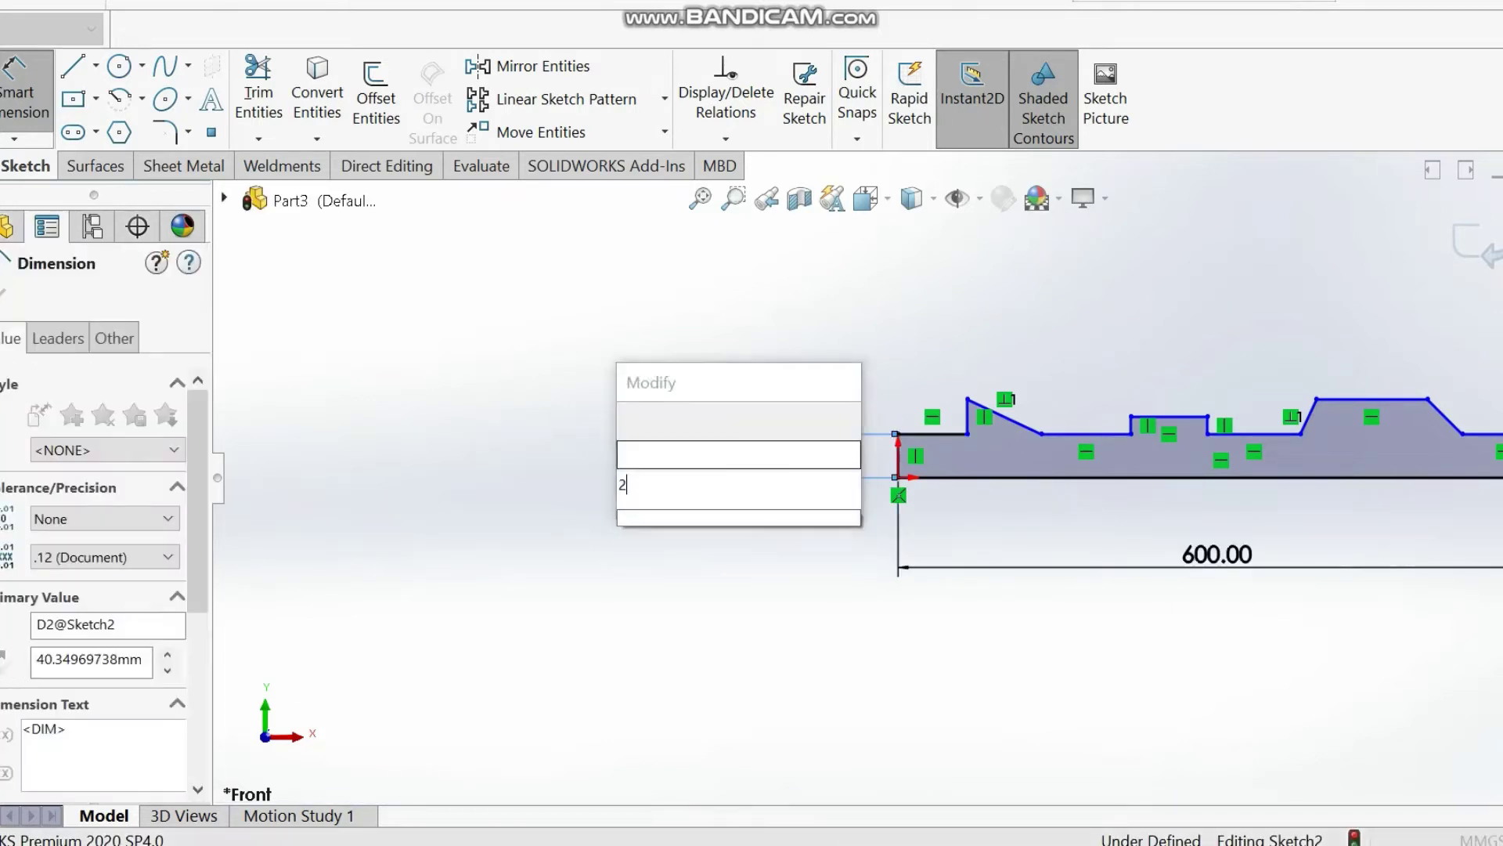
{"action": "key", "text": "Return"}
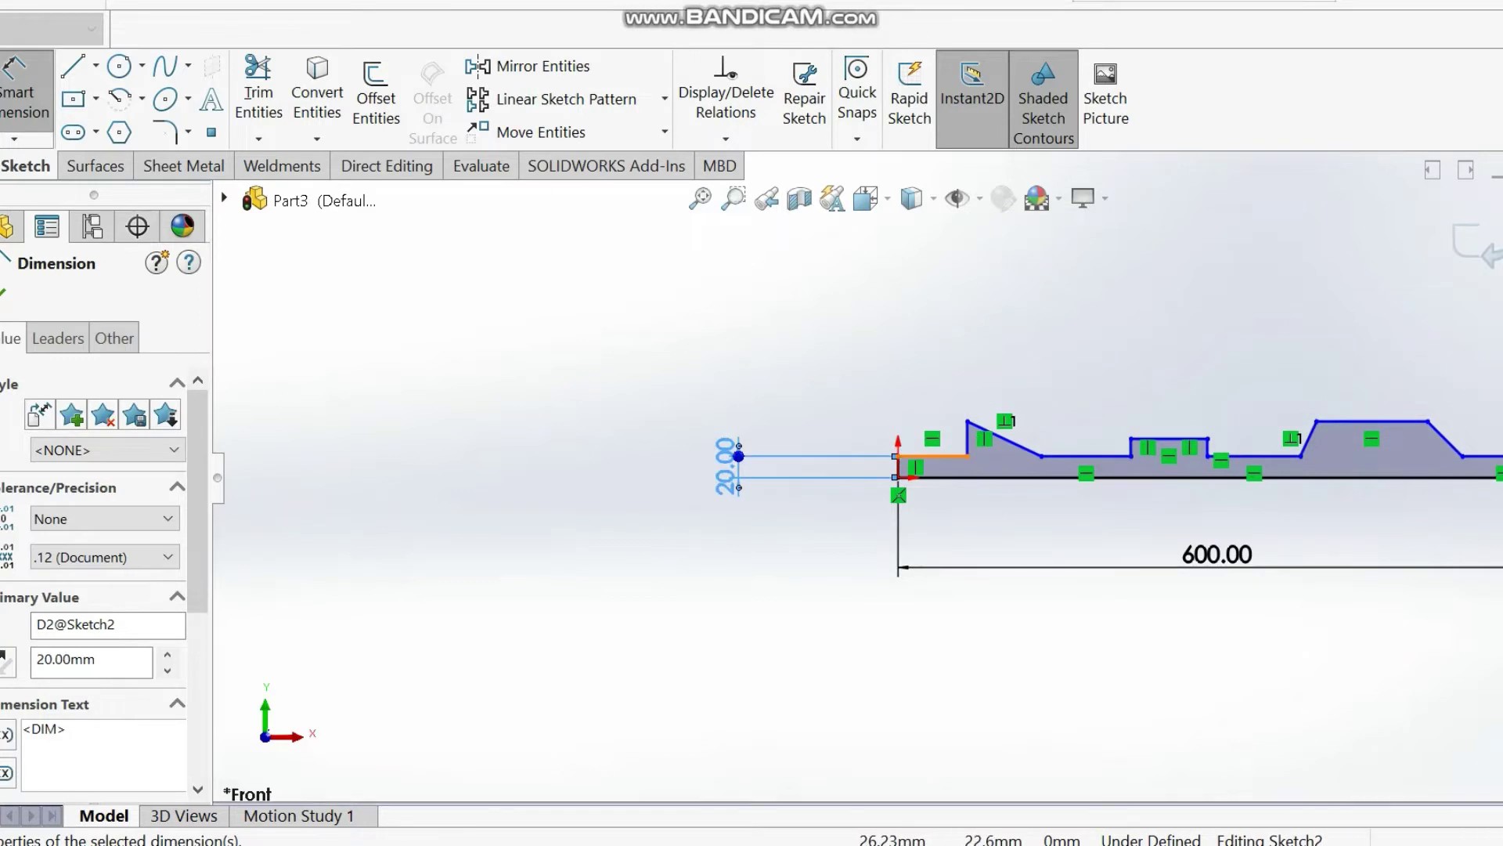
- Dimension the first horizontal segment of the shaft profile, starting at the origin side, with a length of 100 mm
{"action": "left_click", "coordinate": [931, 455]}
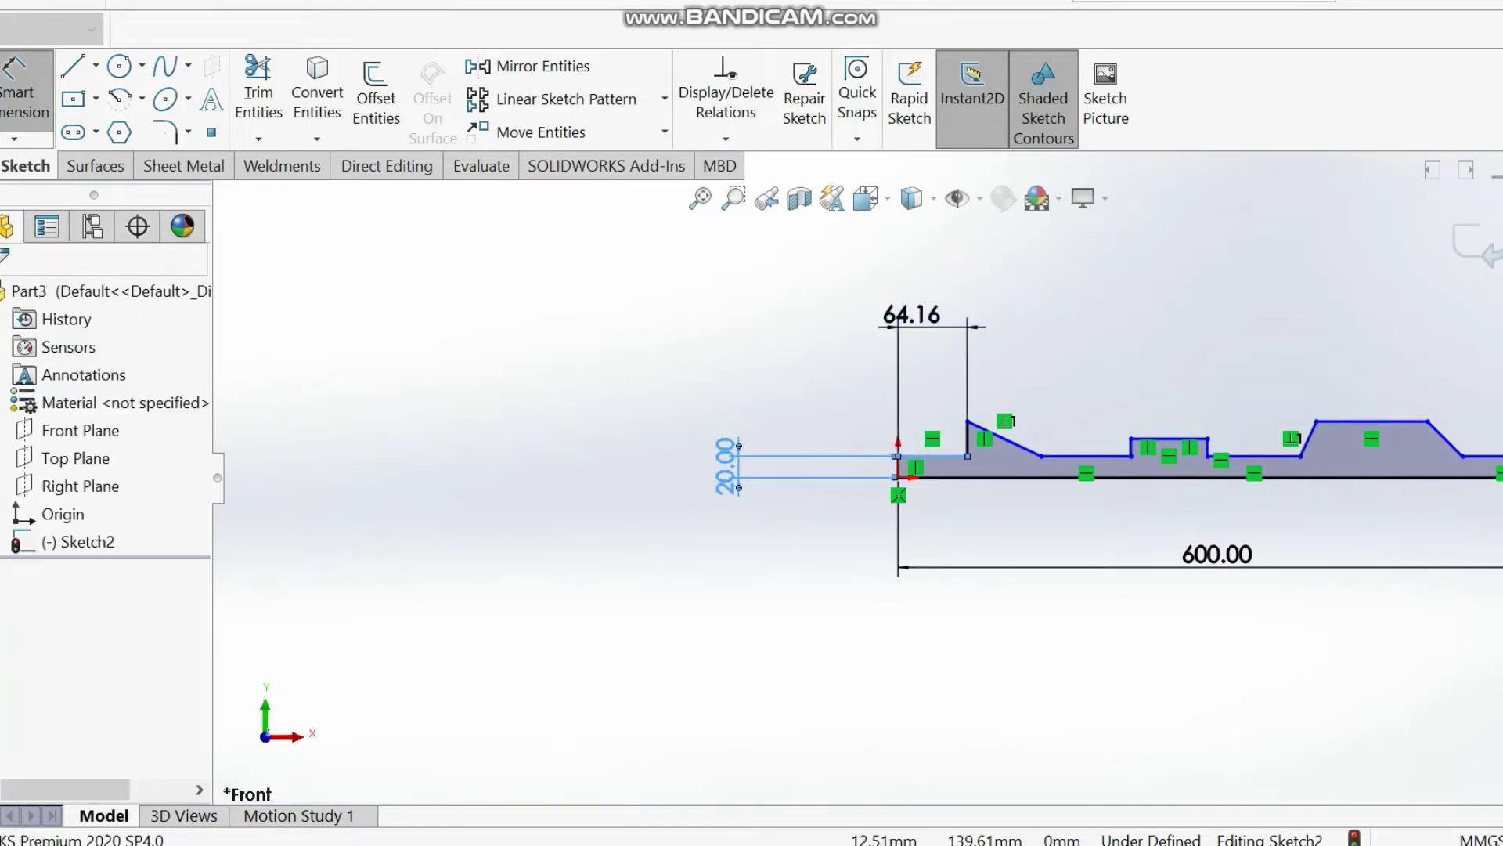
{"action": "left_click", "coordinate": [911, 325]}
{"action": "type", "text": "100"}
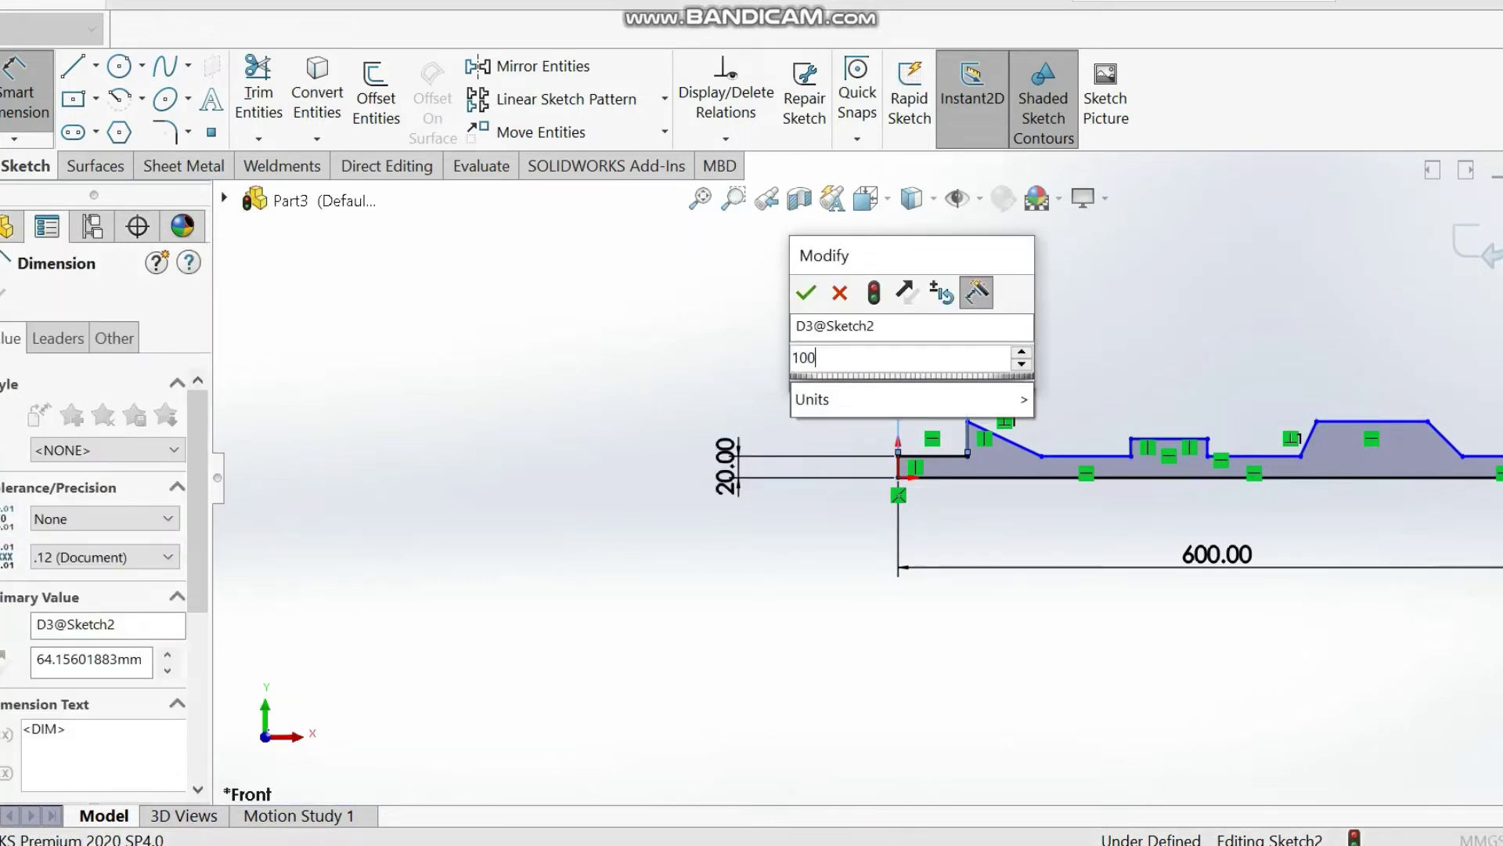
{"action": "key", "text": "Return"}
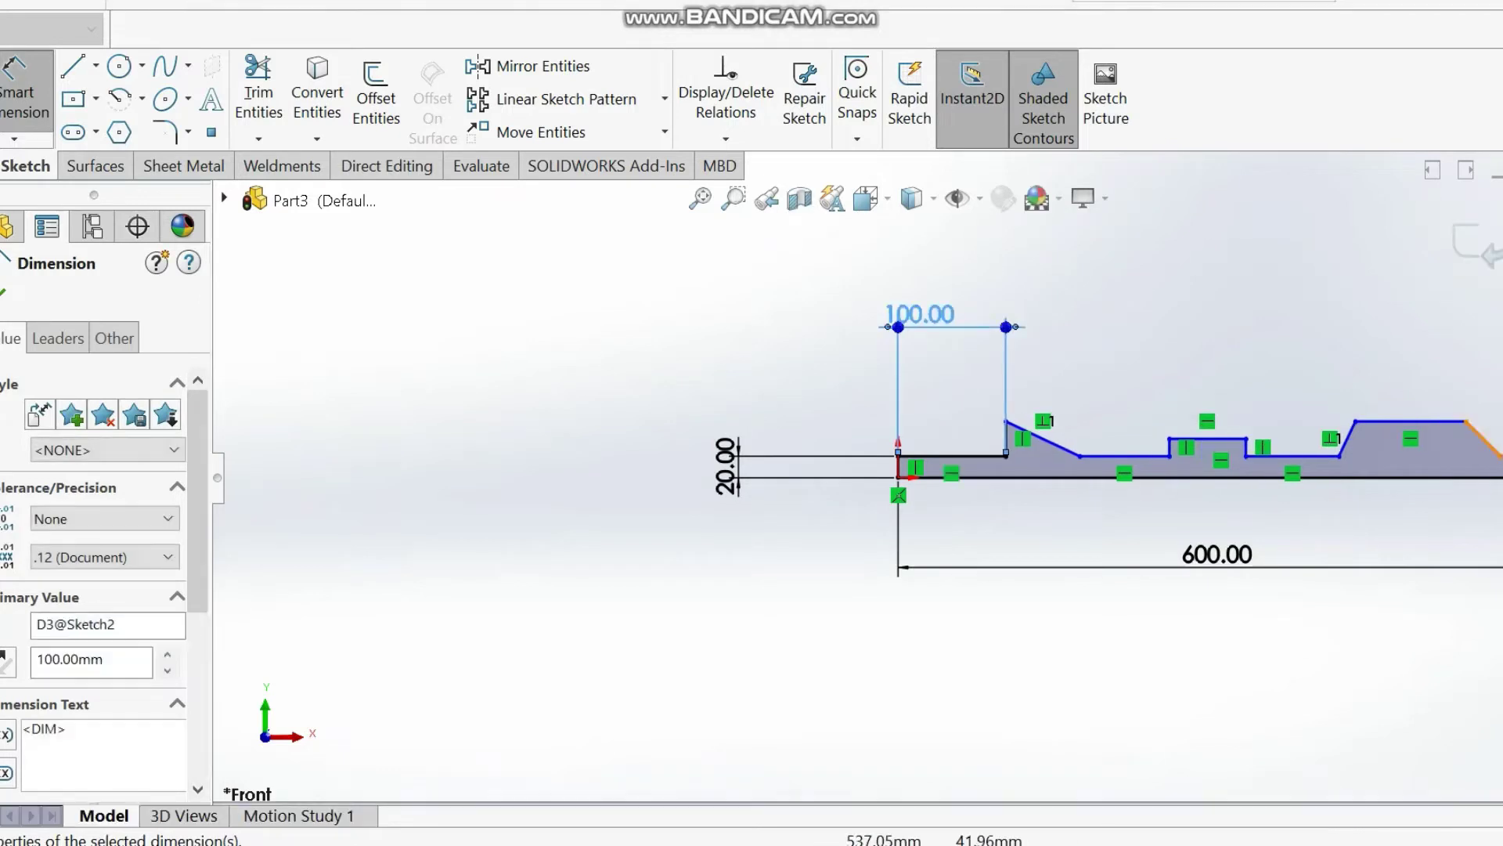
- Dimension the straight end segment after the trapezoidal section with a length of 30 mm and finish dimensioning
{"action": "left_click", "coordinate": [1502, 455]}
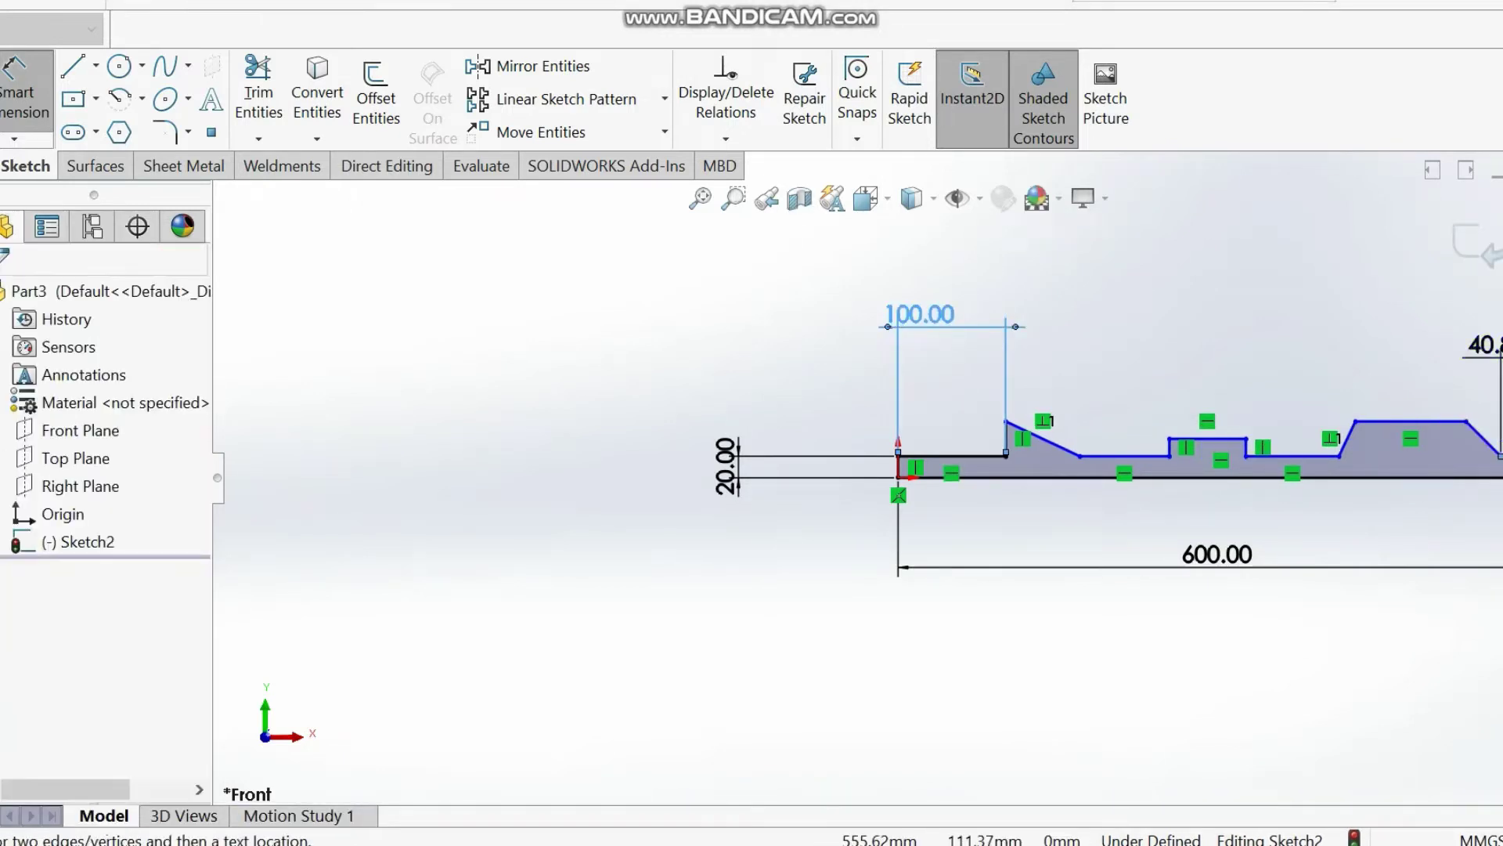
{"action": "left_click", "coordinate": [1498, 350]}
{"action": "type", "text": "30"}
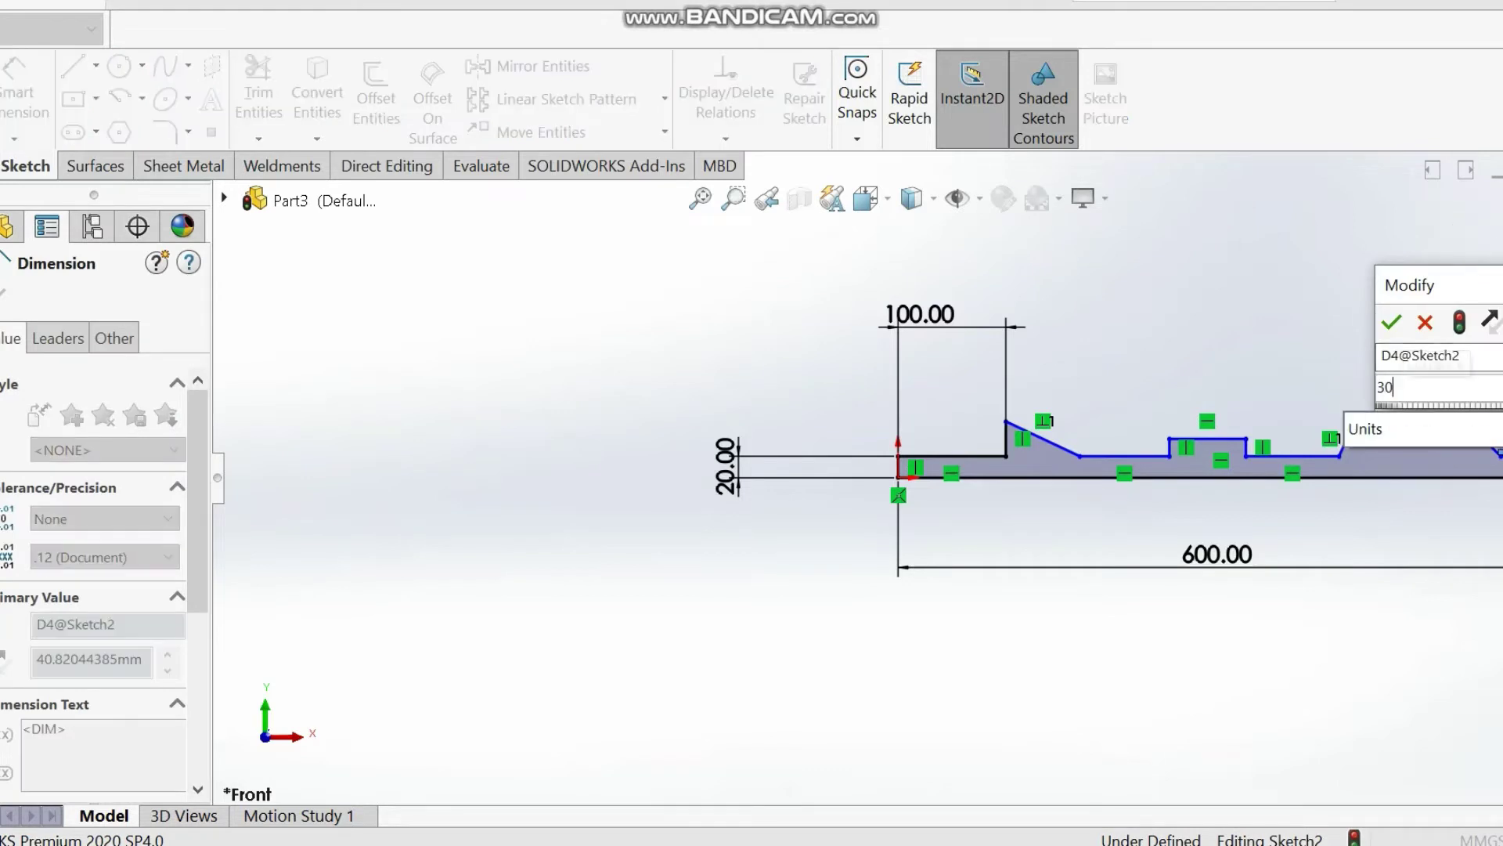
{"action": "key", "text": "Return"}
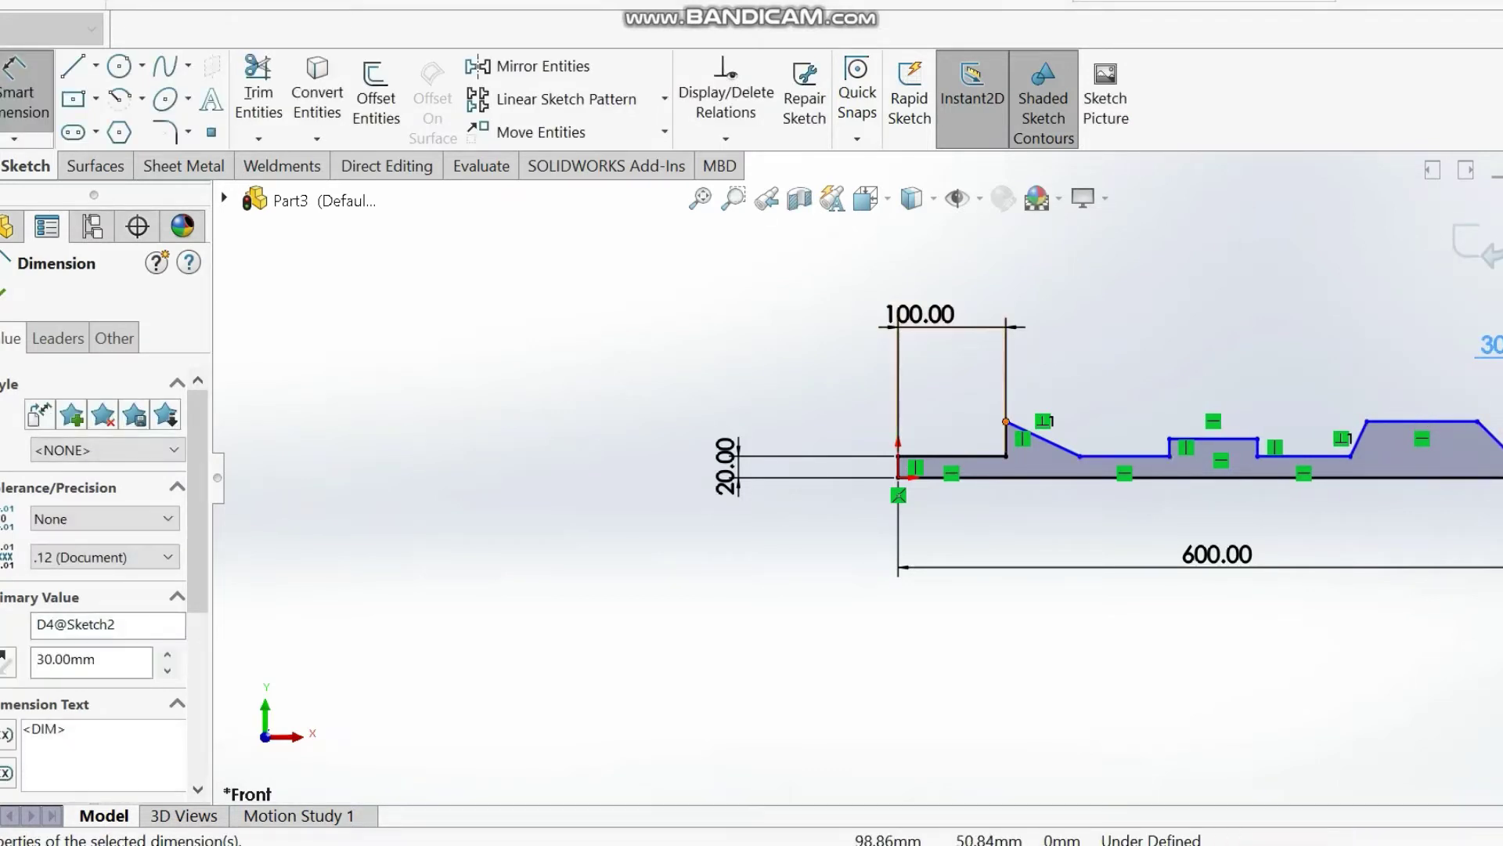
{"action": "key", "text": "Escape"}
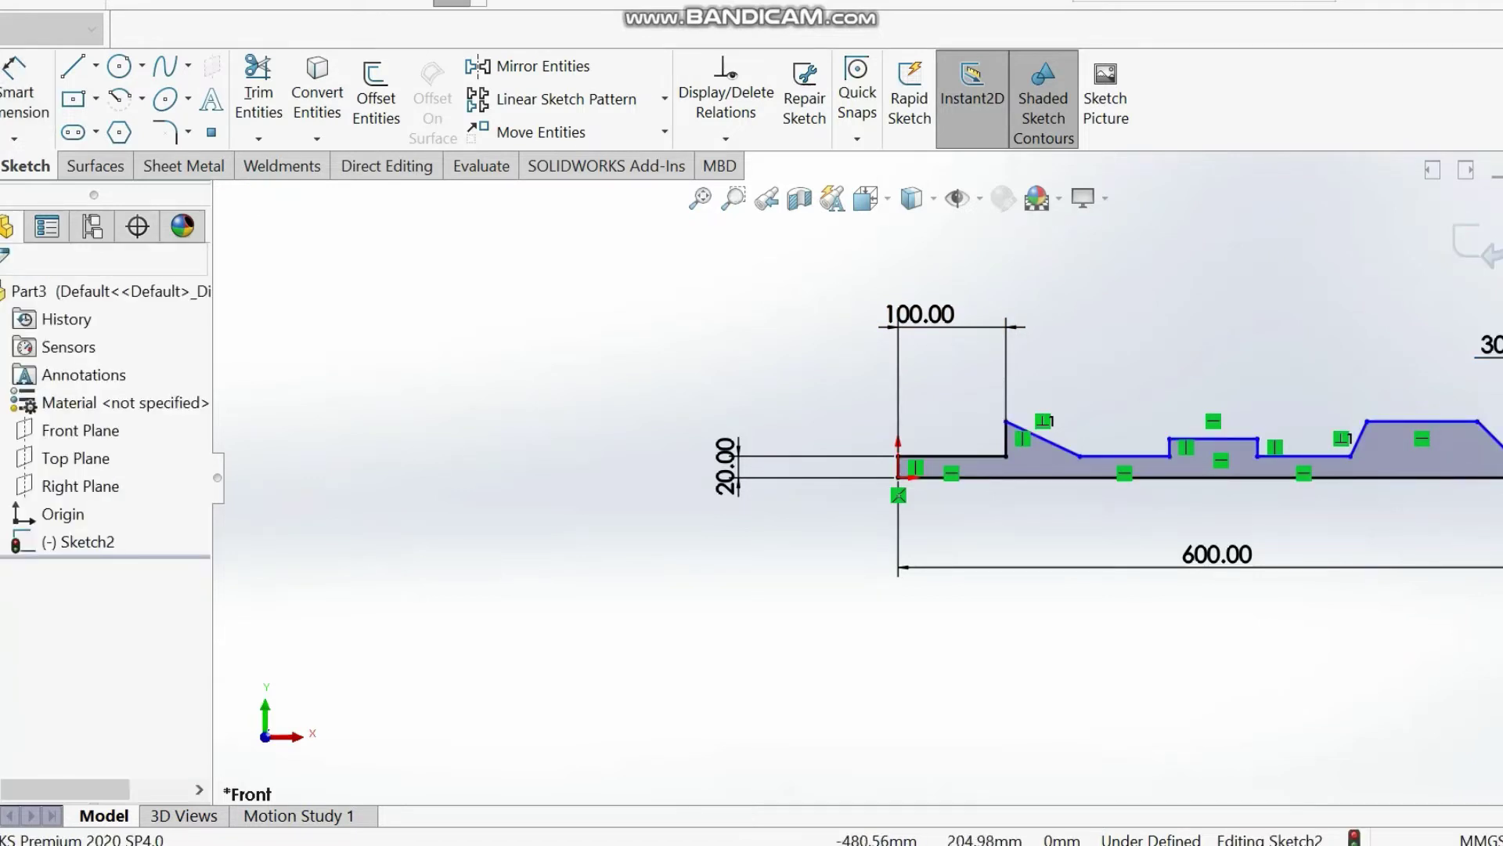
- Revolve the shaft profile 360° about its 600 mm baseline into a solid
{"action": "left_click", "coordinate": [0, 166]}
{"action": "left_click", "coordinate": [34, 94]}
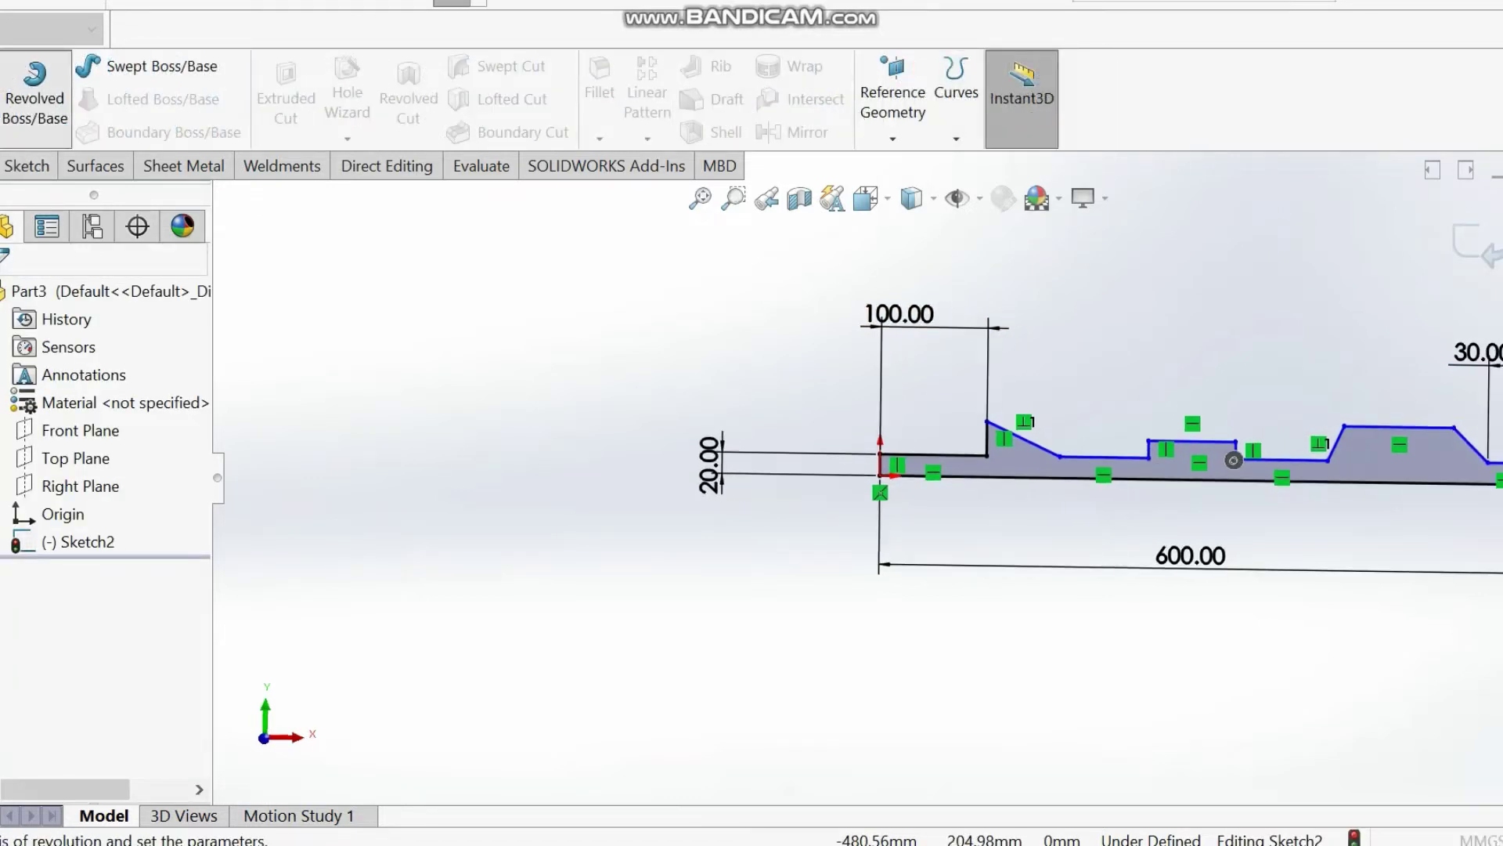
{"action": "left_click", "coordinate": [1009, 508]}
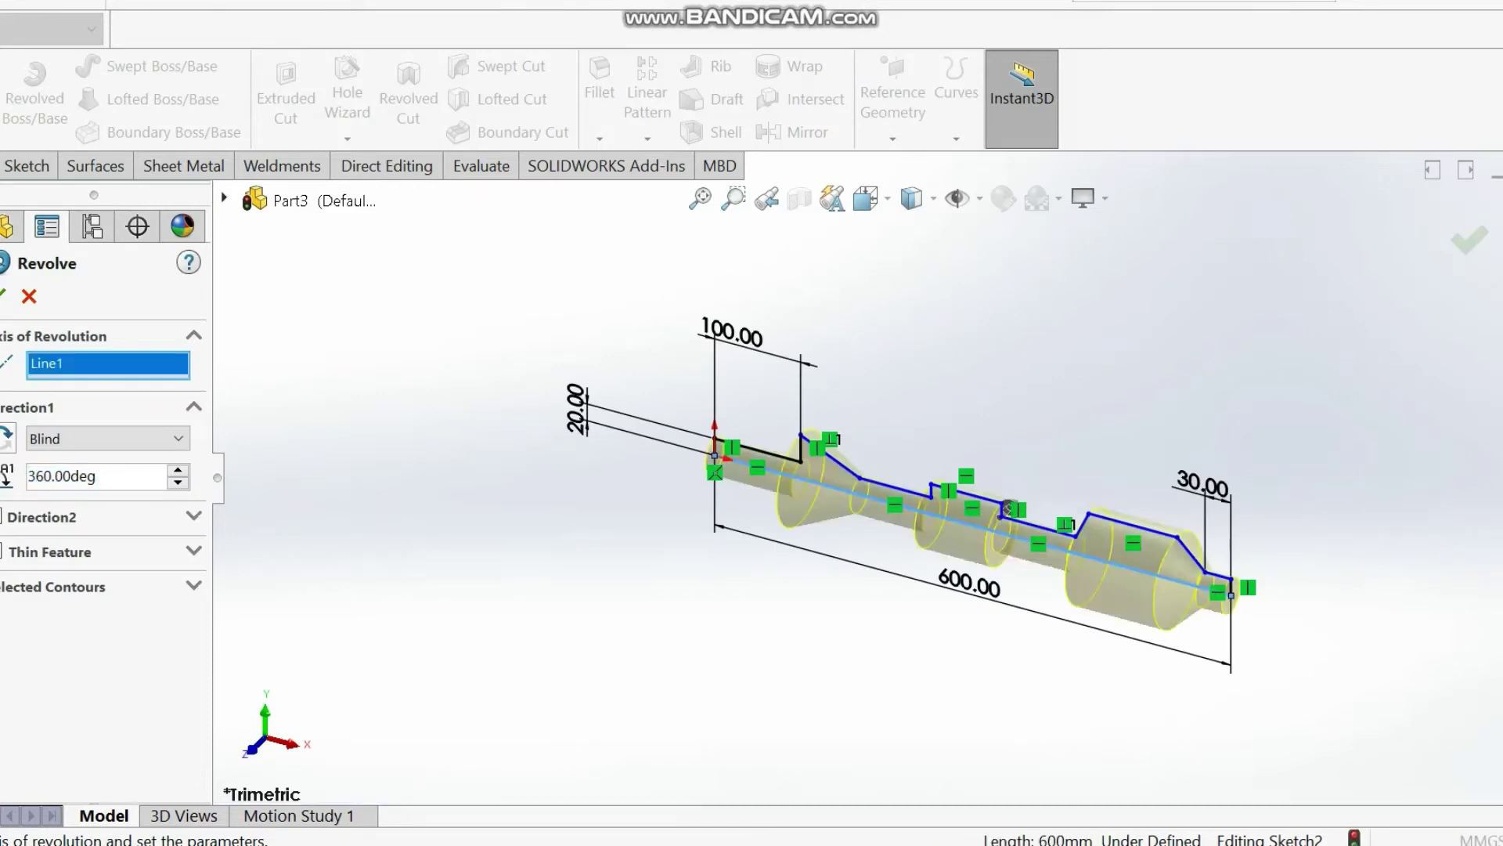
{"action": "key", "text": "Return"}
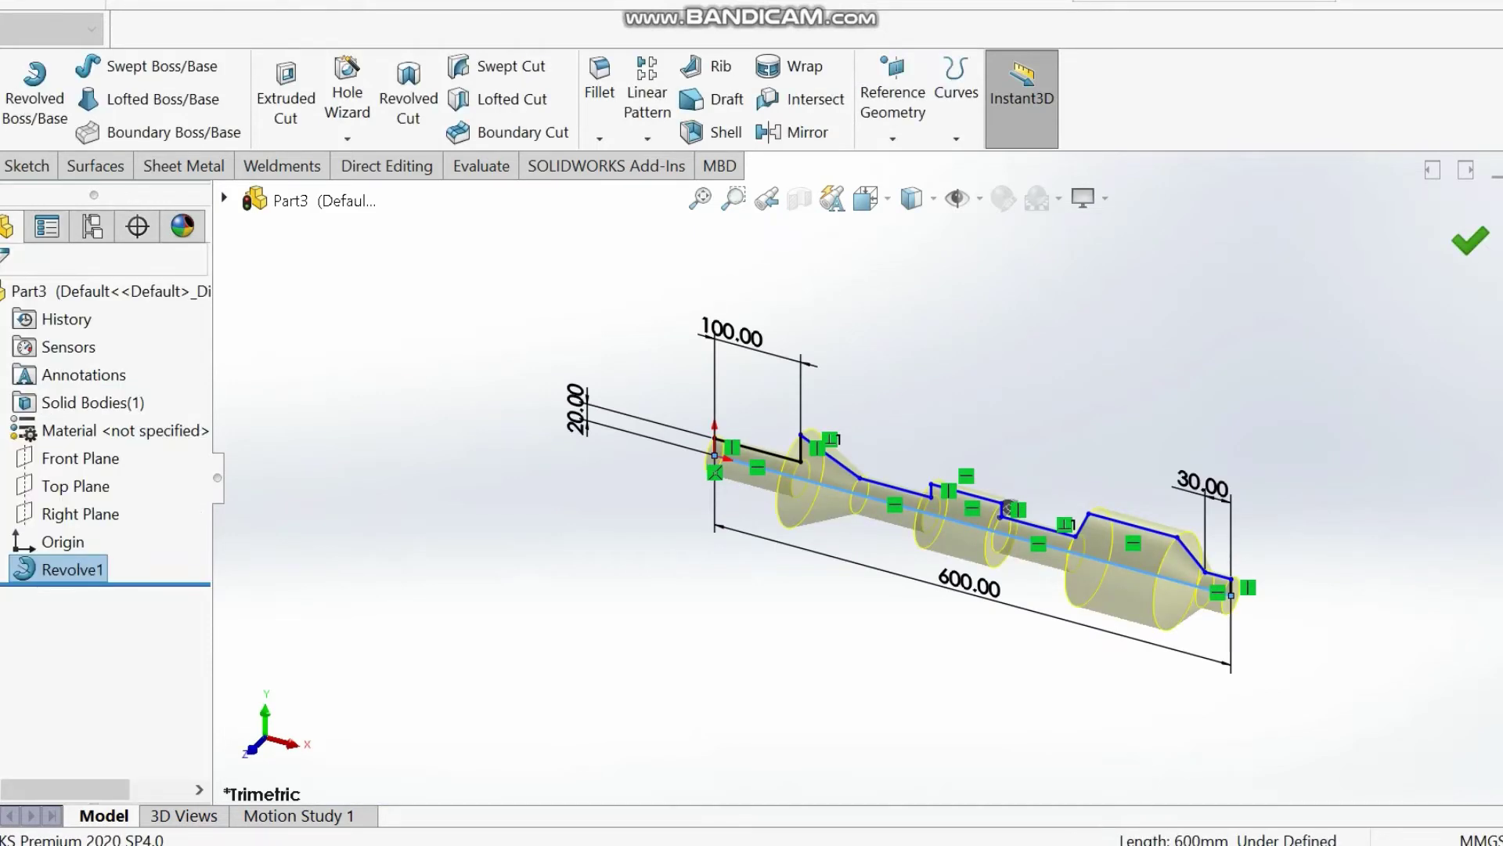
- Create a reference plane offset 100 mm above the Top Plane
{"action": "mouse_move", "coordinate": [971, 516]}
{"action": "middle_mouse_down"}
{"action": "mouse_move", "coordinate": [1057, 520]}
{"action": "mouse_move", "coordinate": [978, 478]}
{"action": "mouse_move", "coordinate": [983, 458]}
{"action": "mouse_move", "coordinate": [1025, 442]}
{"action": "mouse_move", "coordinate": [994, 462]}
{"action": "mouse_move", "coordinate": [815, 478]}
{"action": "mouse_move", "coordinate": [861, 513]}
{"action": "mouse_move", "coordinate": [1018, 501]}
{"action": "mouse_move", "coordinate": [952, 502]}
{"action": "middle_mouse_up"}
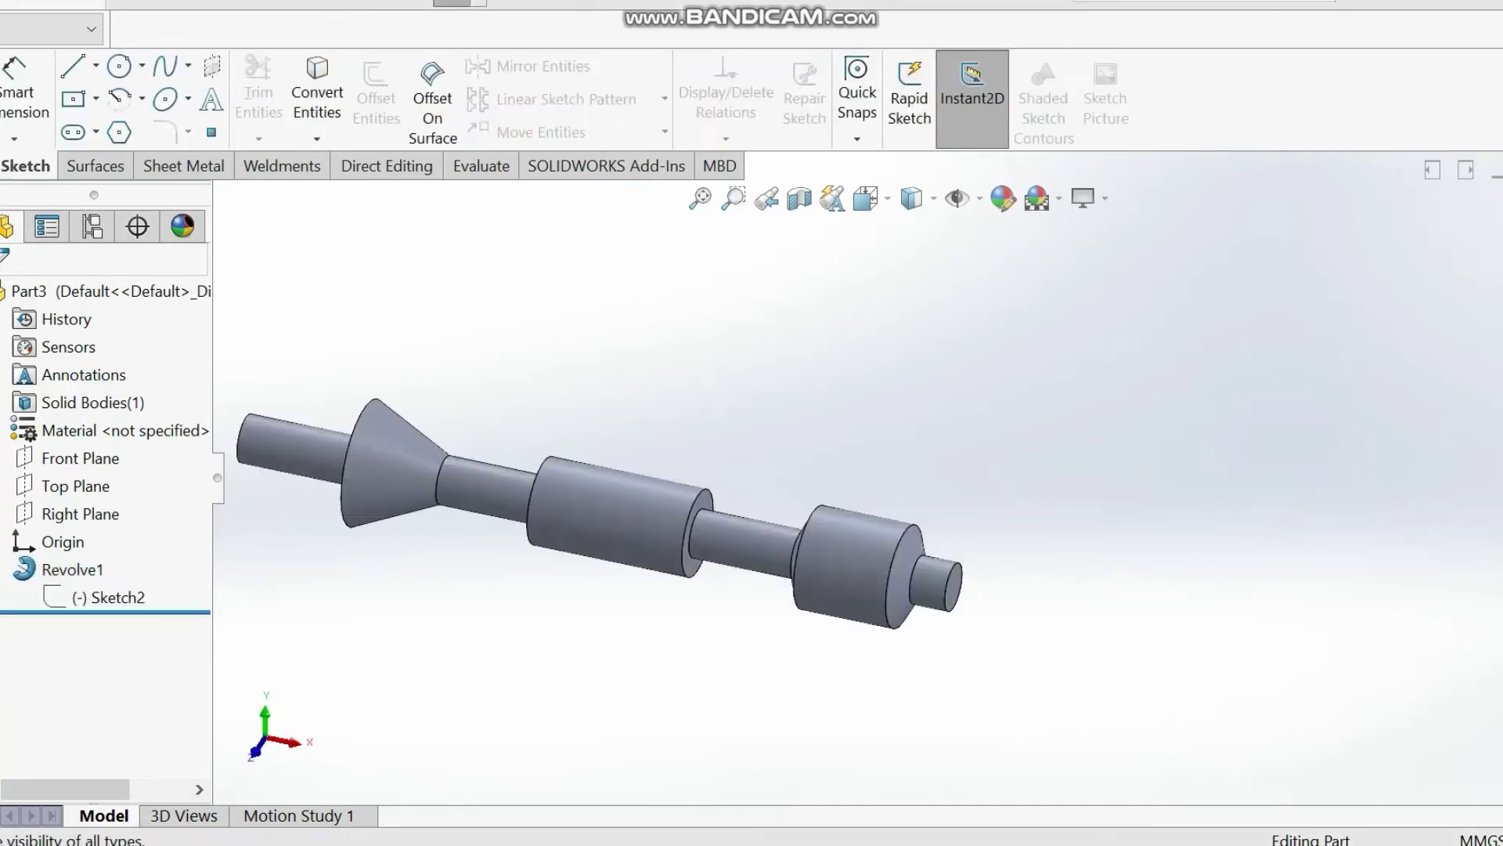
{"action": "left_click", "coordinate": [76, 487]}
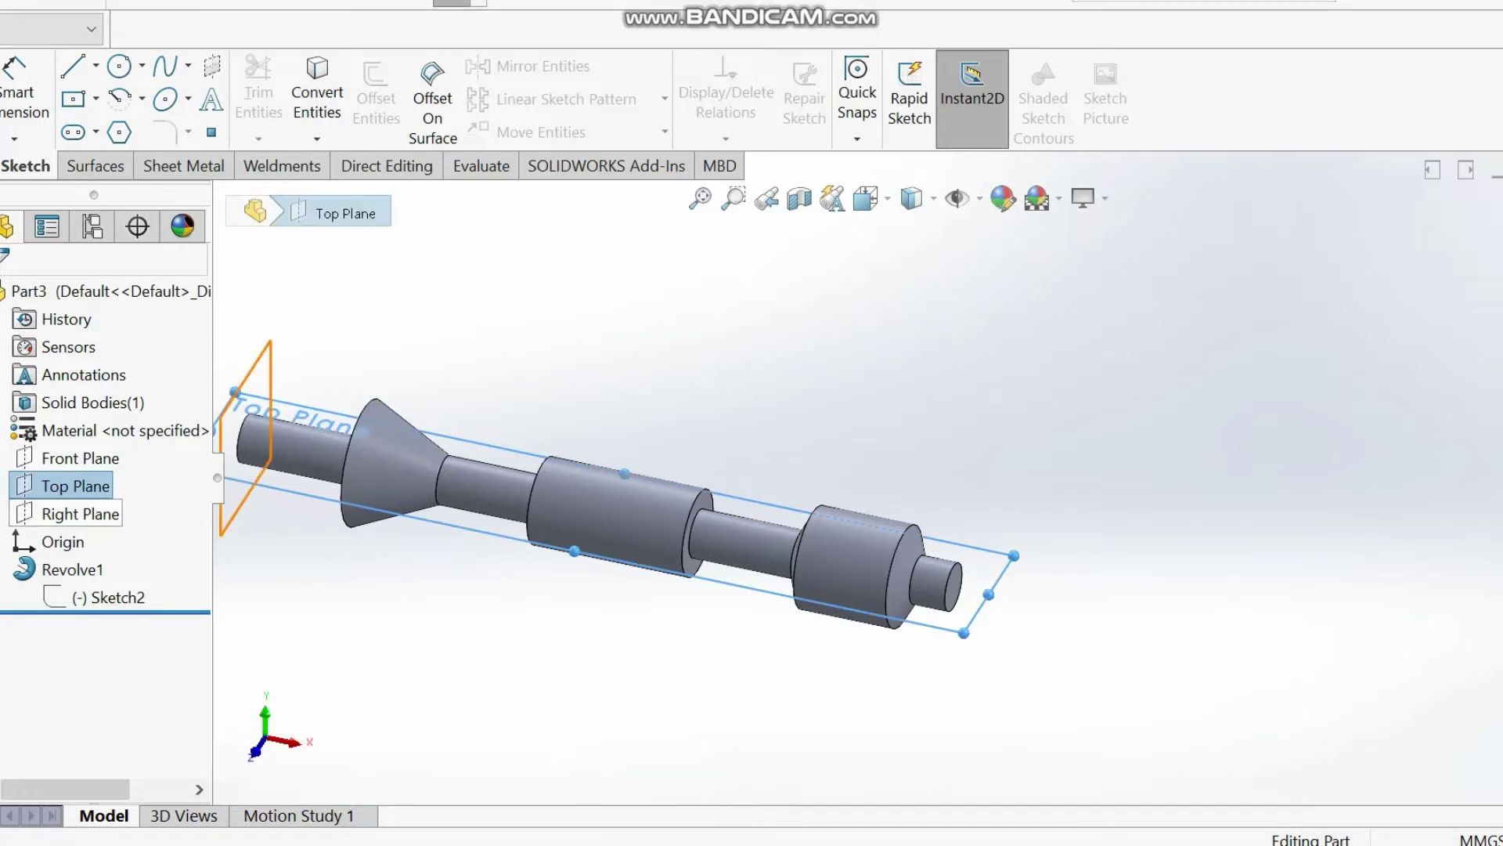
{"action": "left_click", "coordinate": [0, 166]}
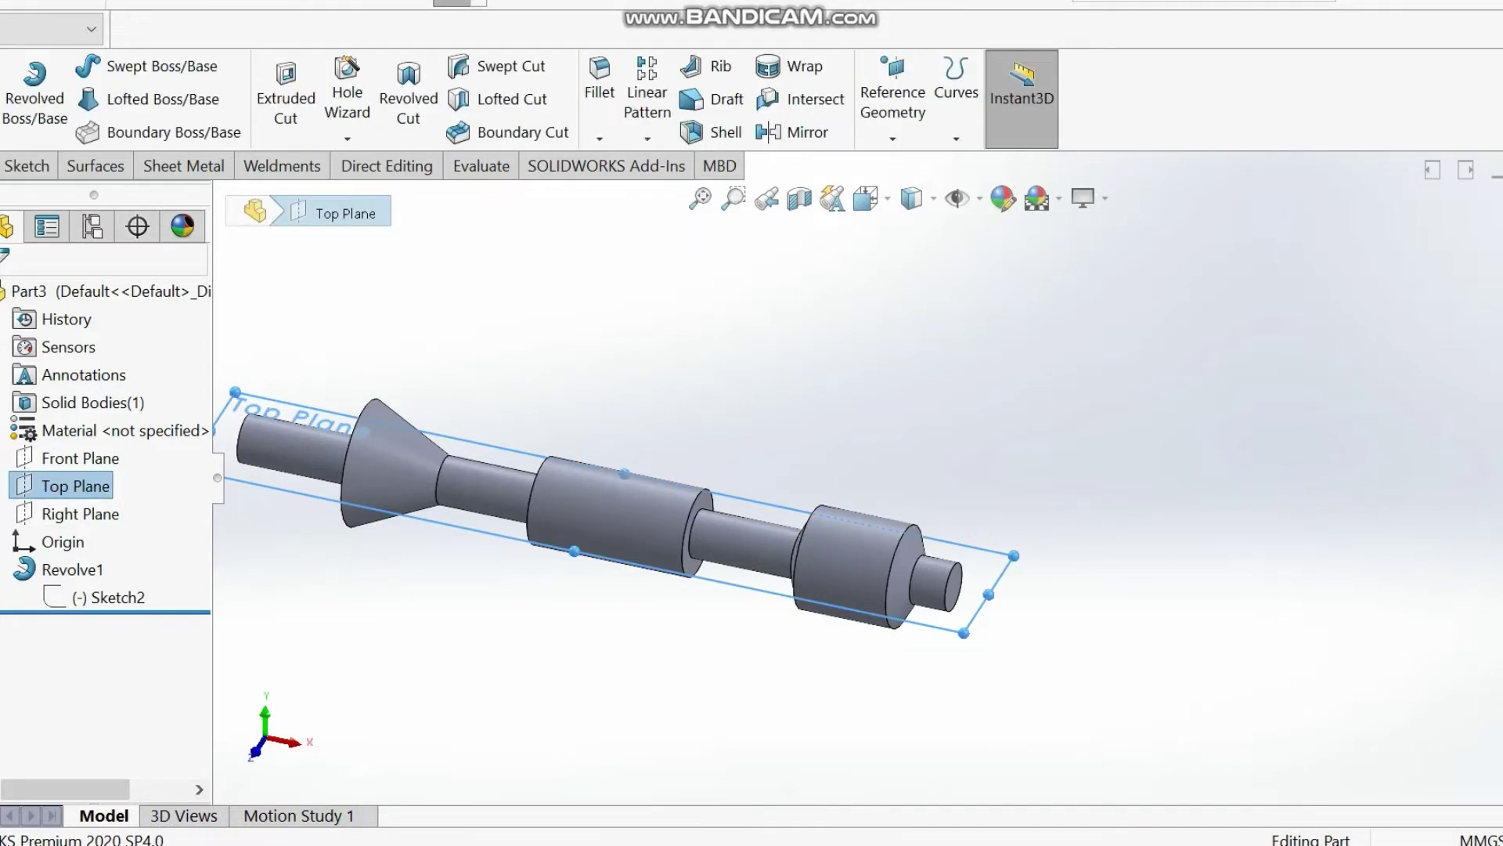
{"action": "left_click", "coordinate": [892, 110]}
{"action": "left_click", "coordinate": [918, 165]}
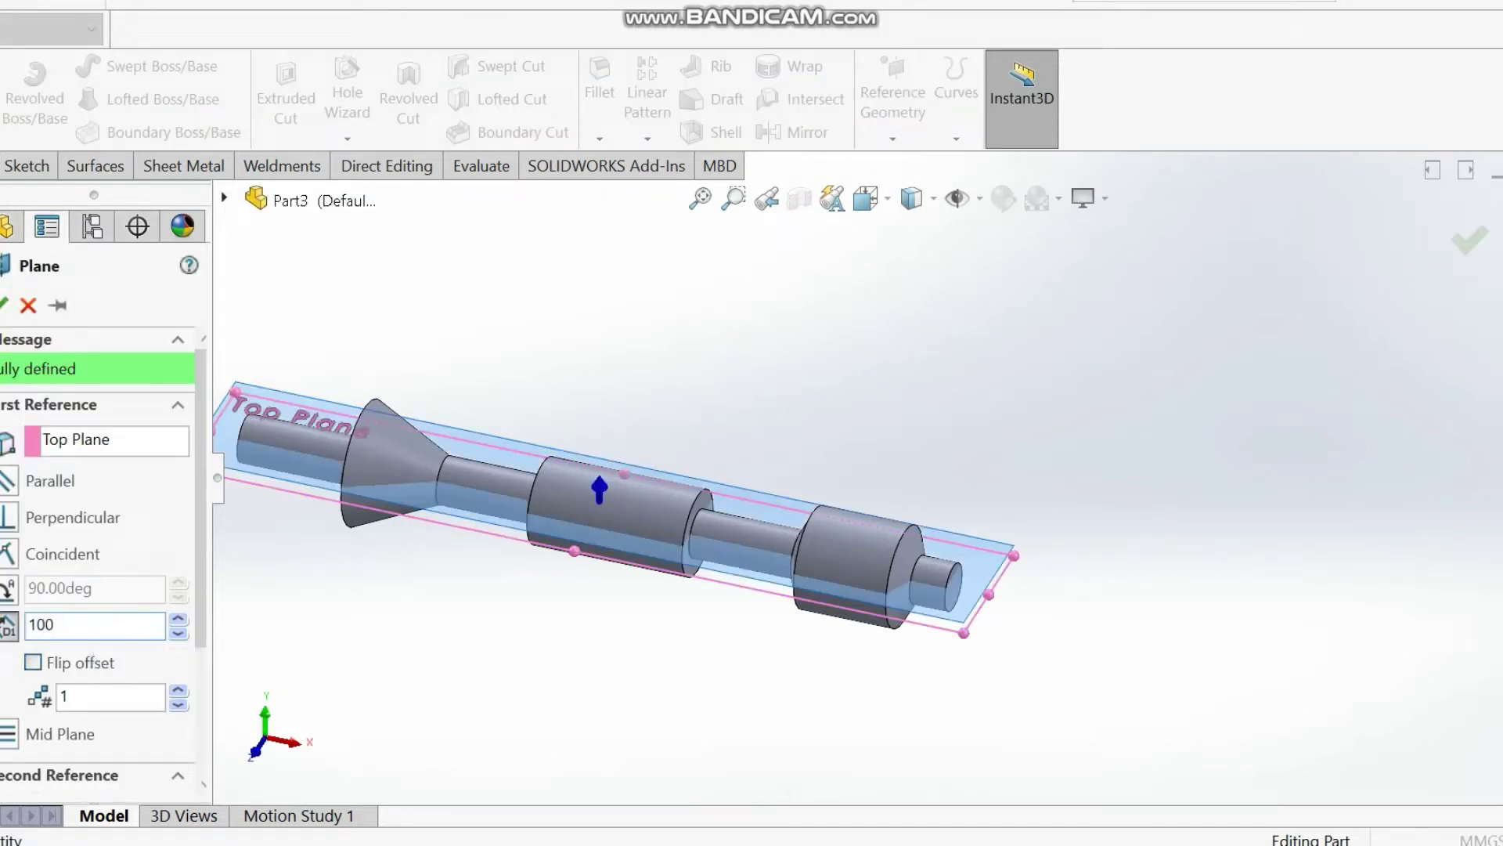
{"action": "key", "text": "Return"}
{"action": "left_click", "coordinate": [3, 305]}
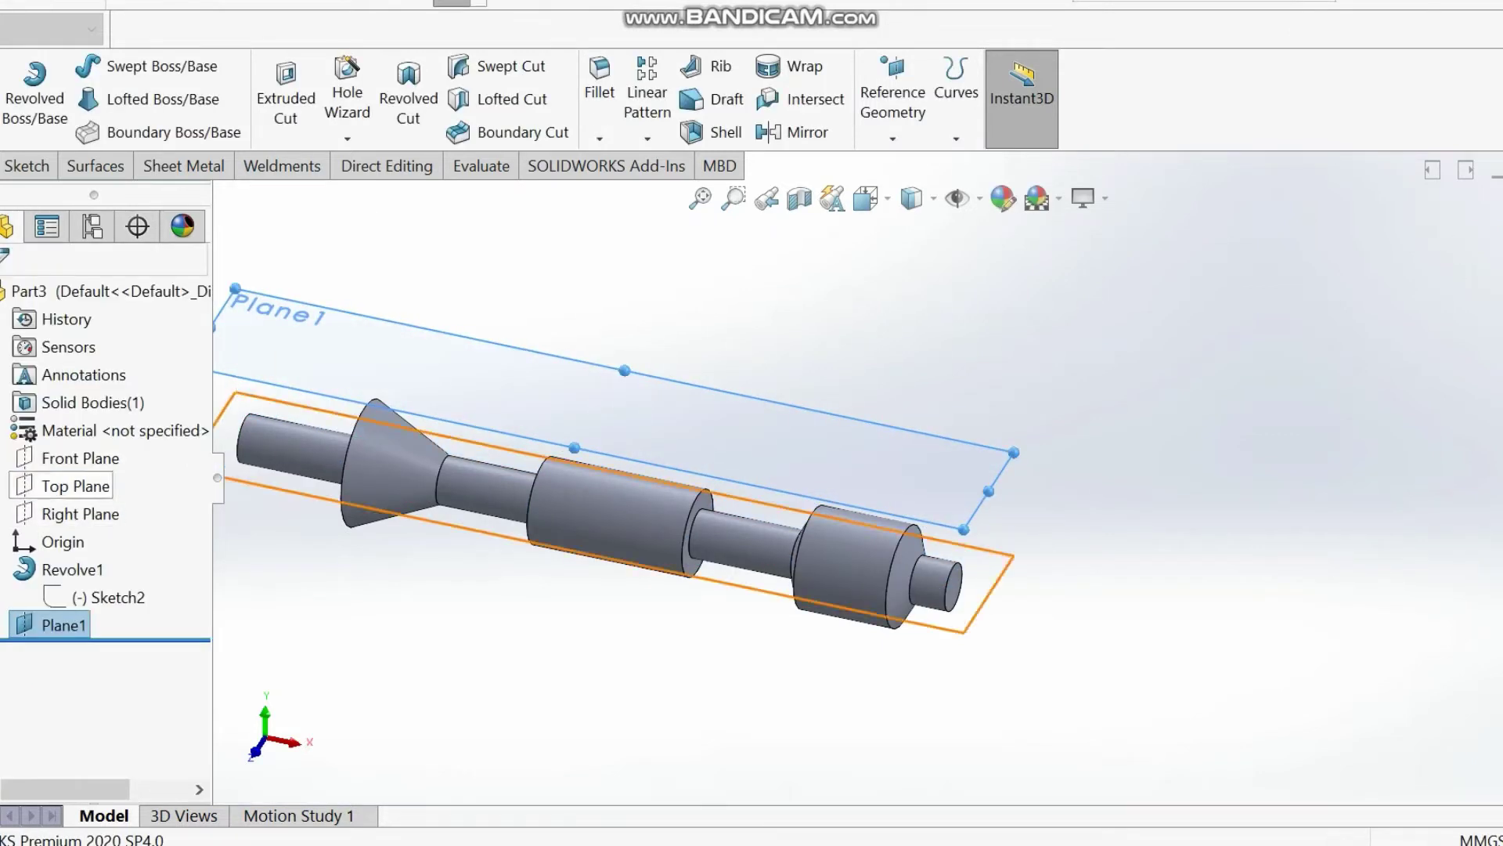
- Orient the view normal to the Top Plane and open a new sketch on it
{"action": "left_click", "coordinate": [75, 486]}
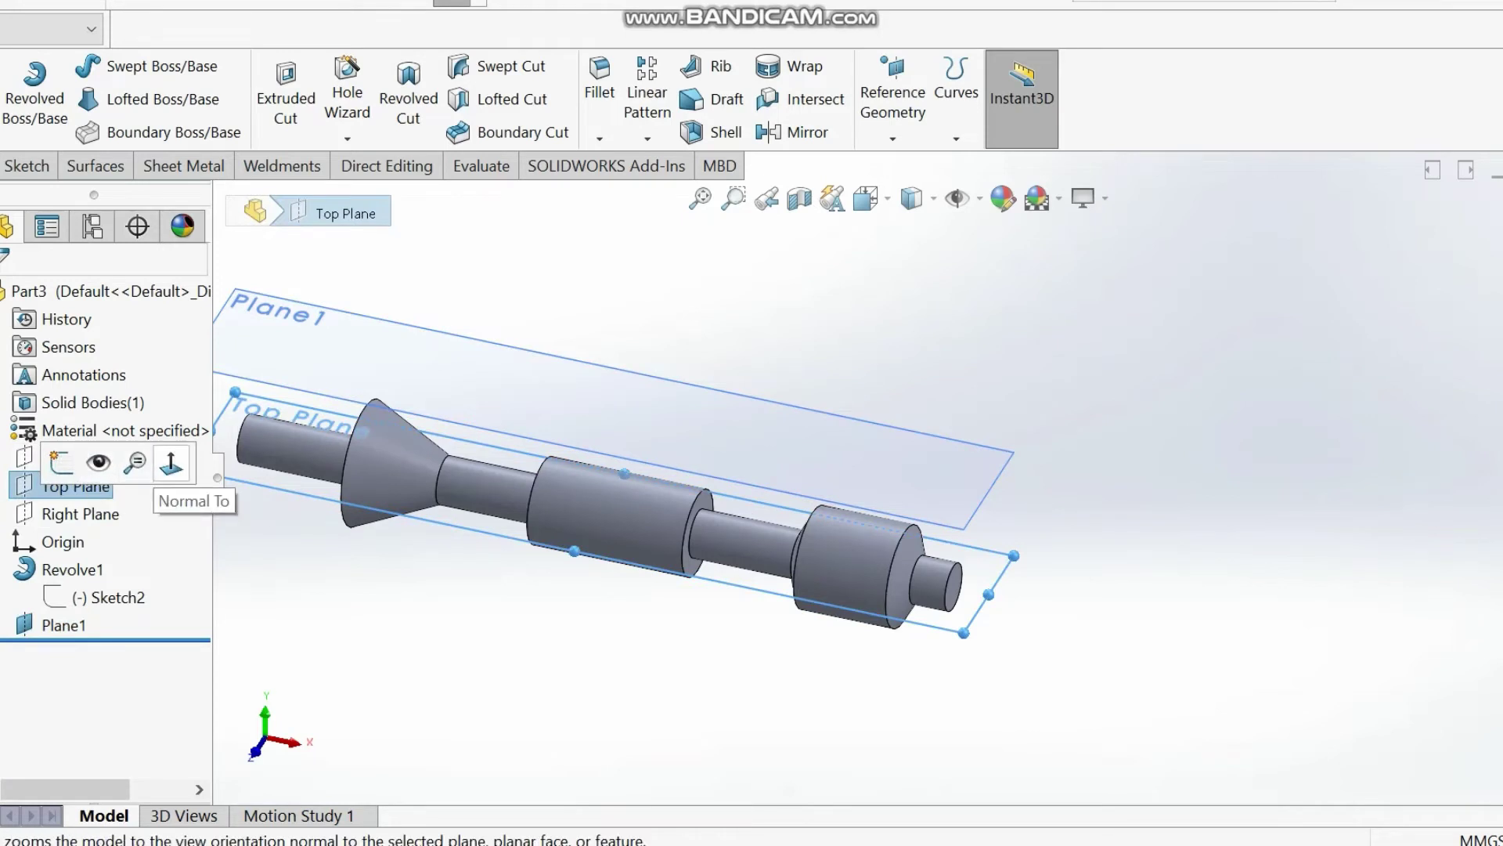
{"action": "left_click", "coordinate": [160, 471]}
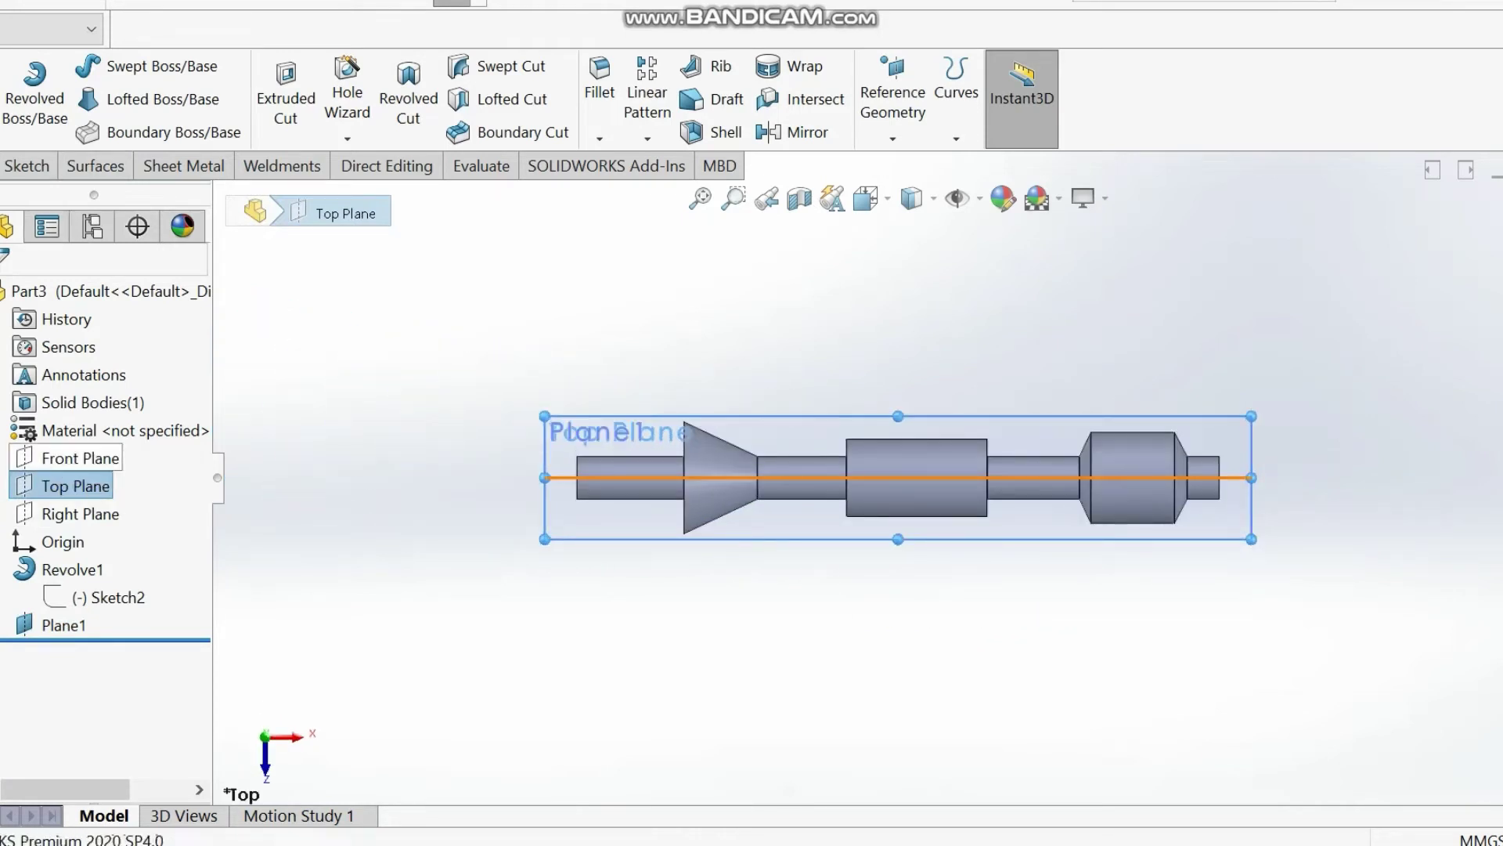
{"action": "right_click", "coordinate": [75, 486]}
{"action": "left_click", "coordinate": [79, 421]}
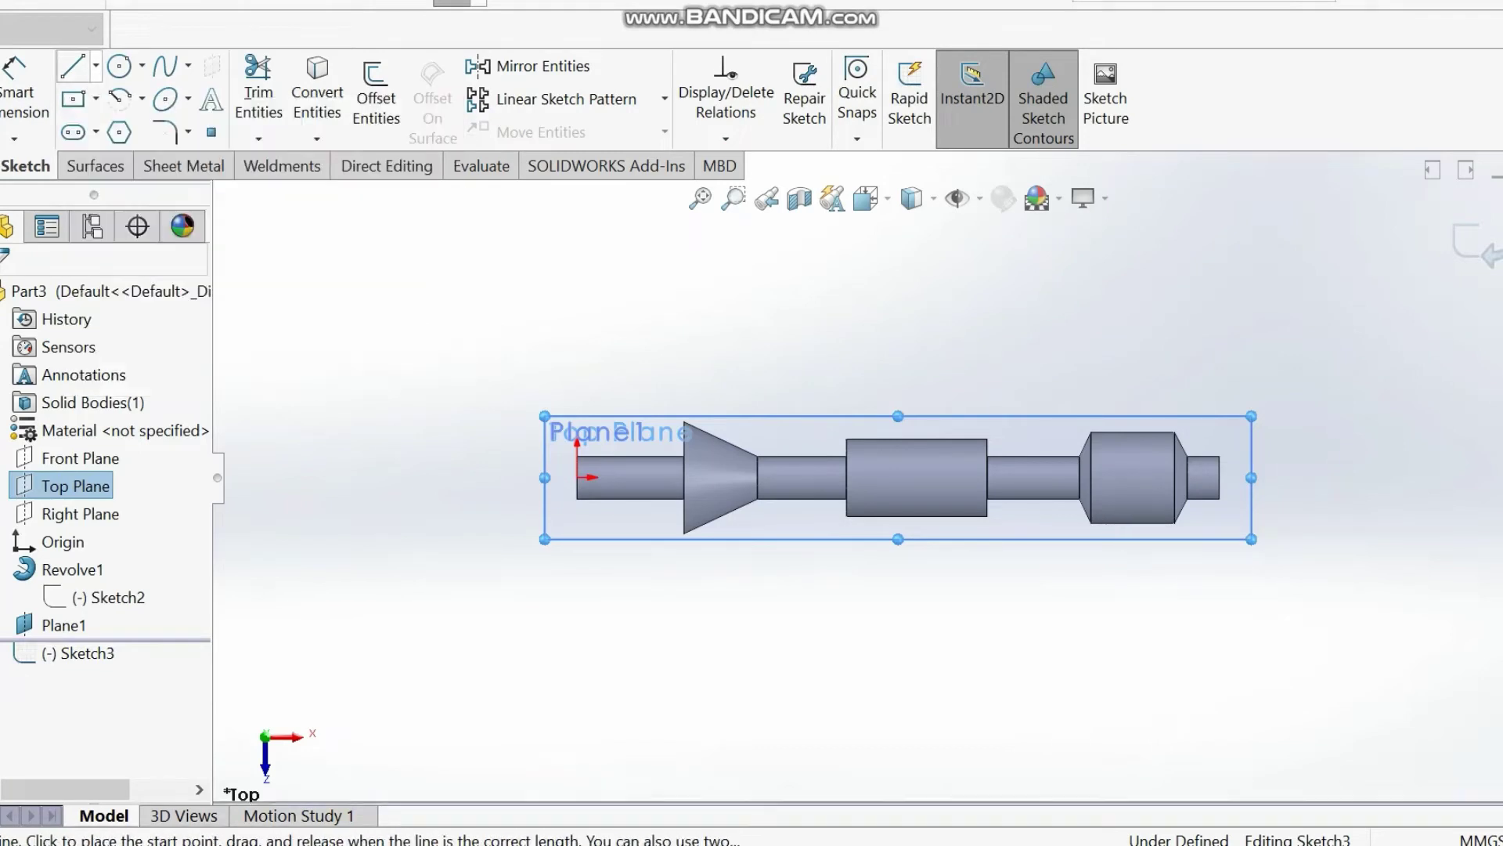
- Sketch a horizontal centerline about 34 mm long from the midpoint of the shaft's end edge inward along the axis
{"action": "left_click", "coordinate": [95, 66]}
{"action": "left_click", "coordinate": [133, 130]}
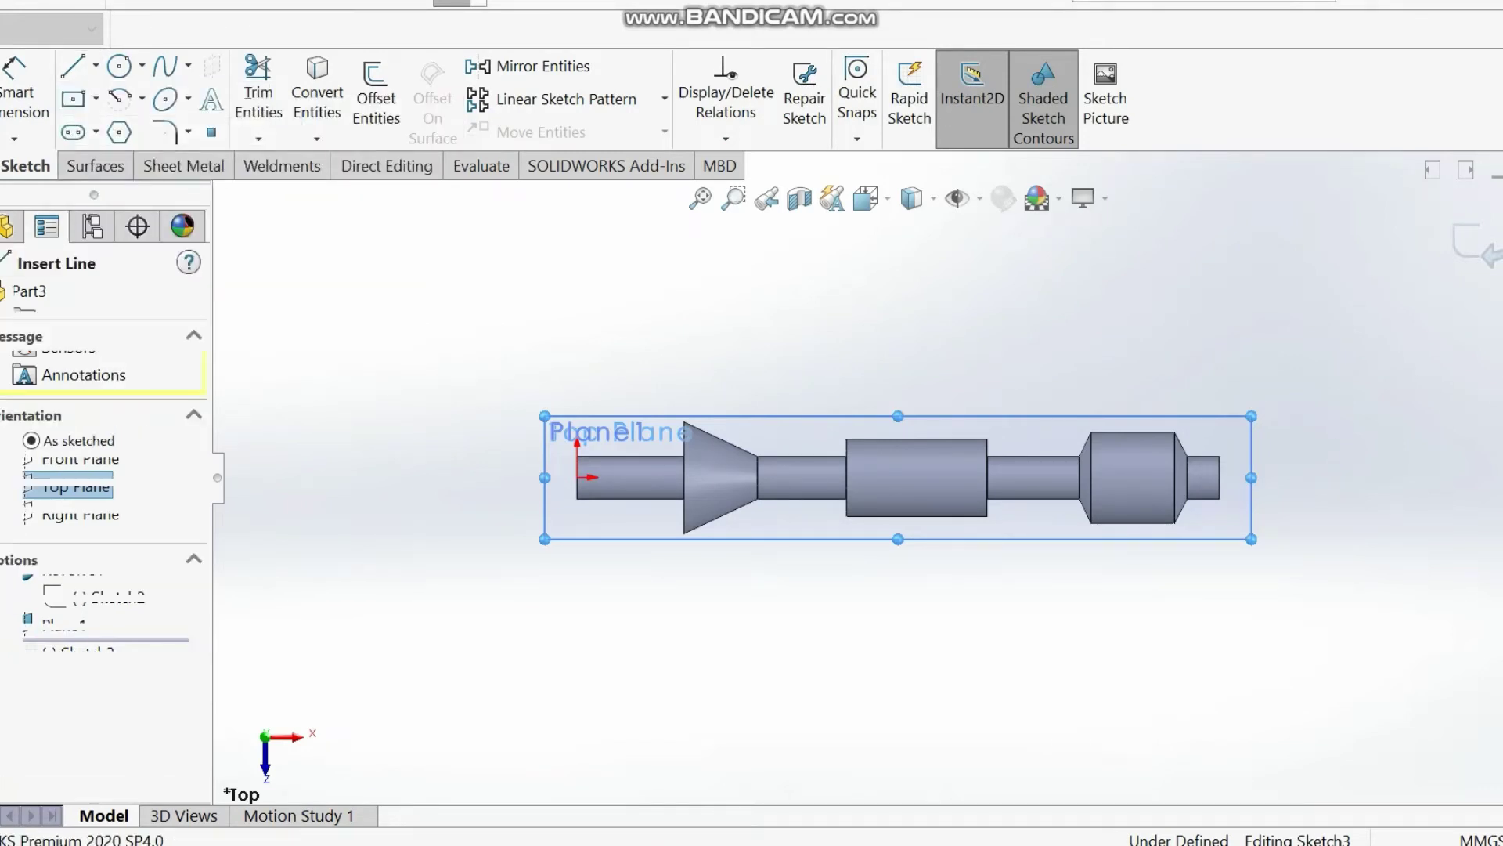
{"action": "scroll", "coordinate": [1190, 509], "scroll_direction": "down", "scroll_amount": 3}
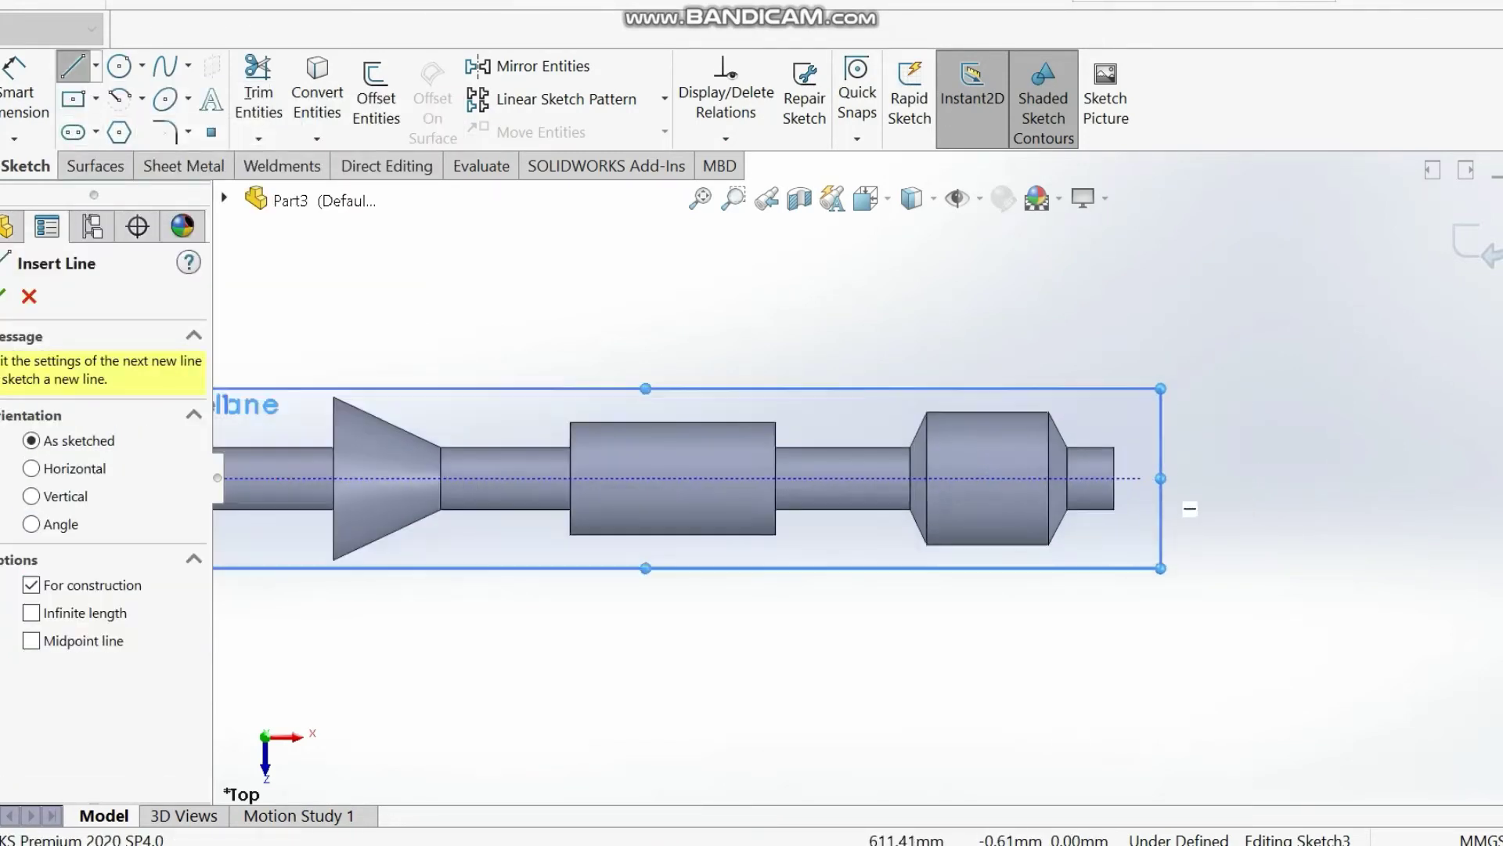
{"action": "scroll", "coordinate": [1163, 510], "scroll_direction": "down", "scroll_amount": 2}
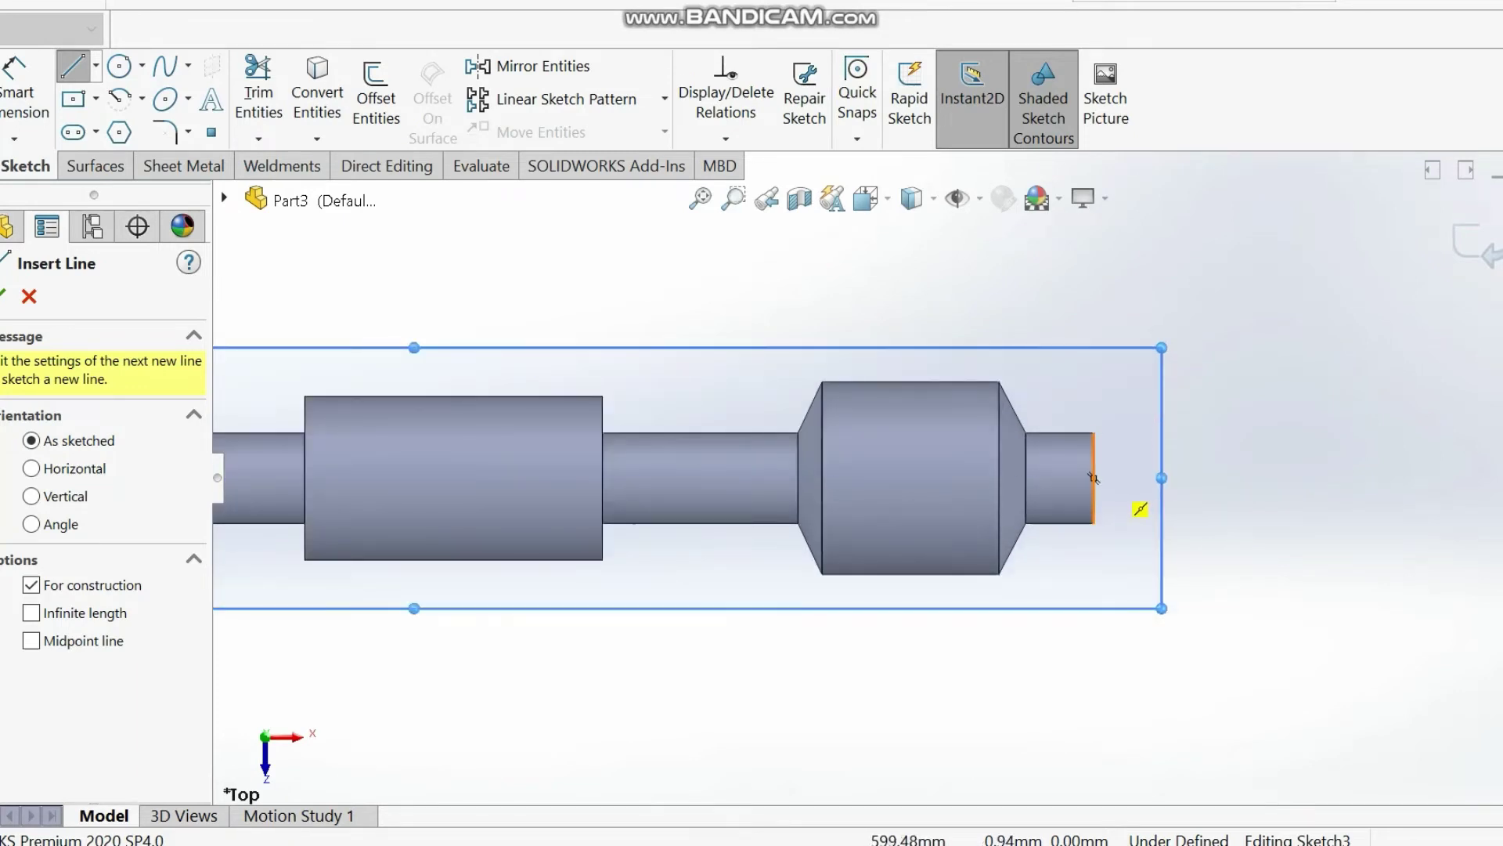
{"action": "left_click", "coordinate": [1094, 477]}
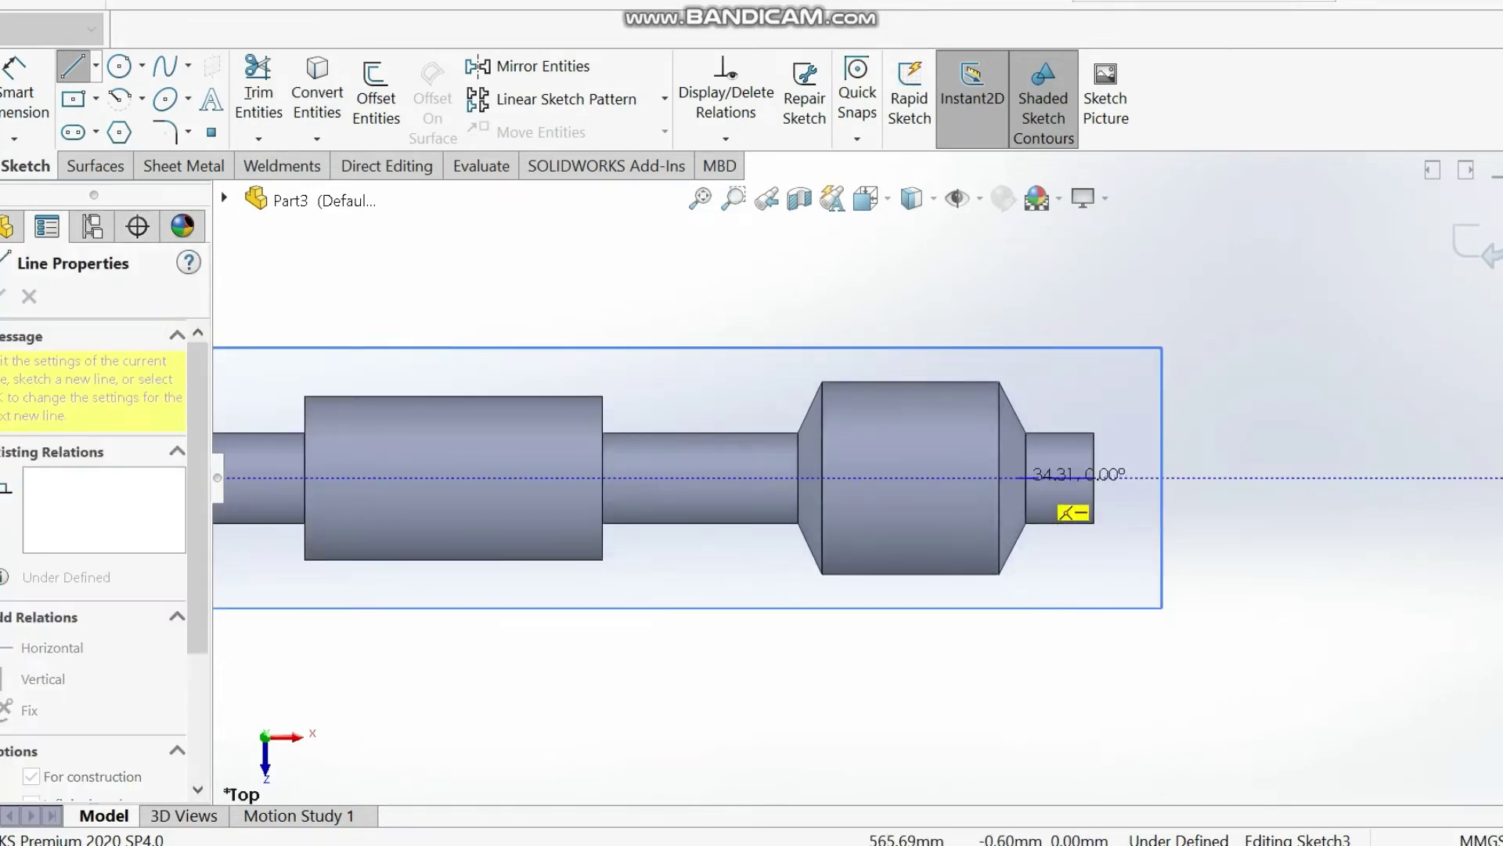
{"action": "left_click", "coordinate": [1018, 477]}
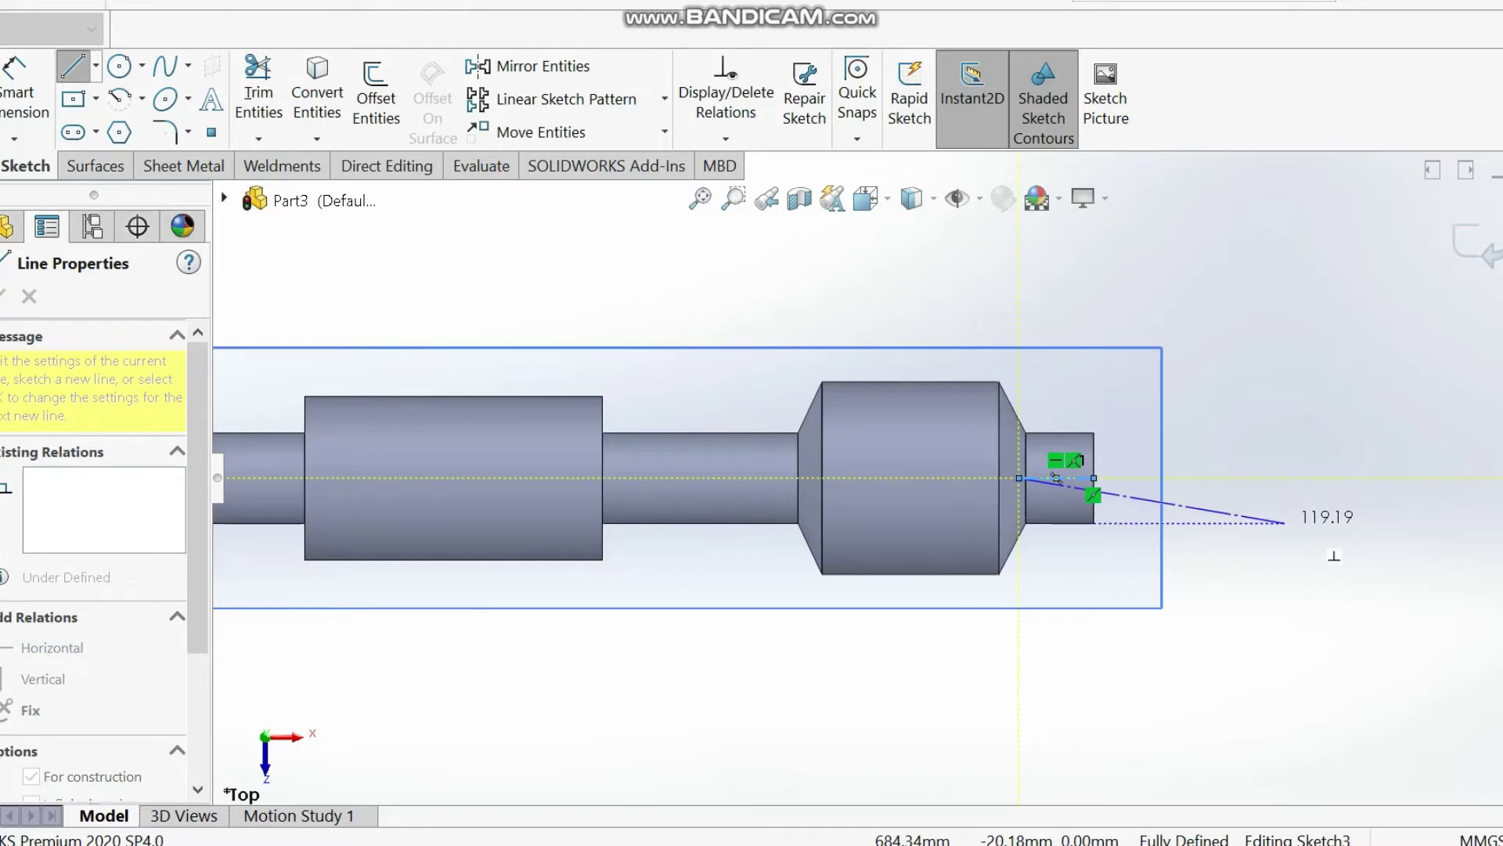
{"action": "key", "text": "Escape"}
- Try an arched spline above the centerline, running from its inner endpoint to its endpoint on the shaft's end edge
{"action": "scroll", "coordinate": [940, 438], "scroll_direction": "up", "scroll_amount": 3}
{"action": "scroll", "coordinate": [849, 474], "scroll_direction": "down", "scroll_amount": 2}
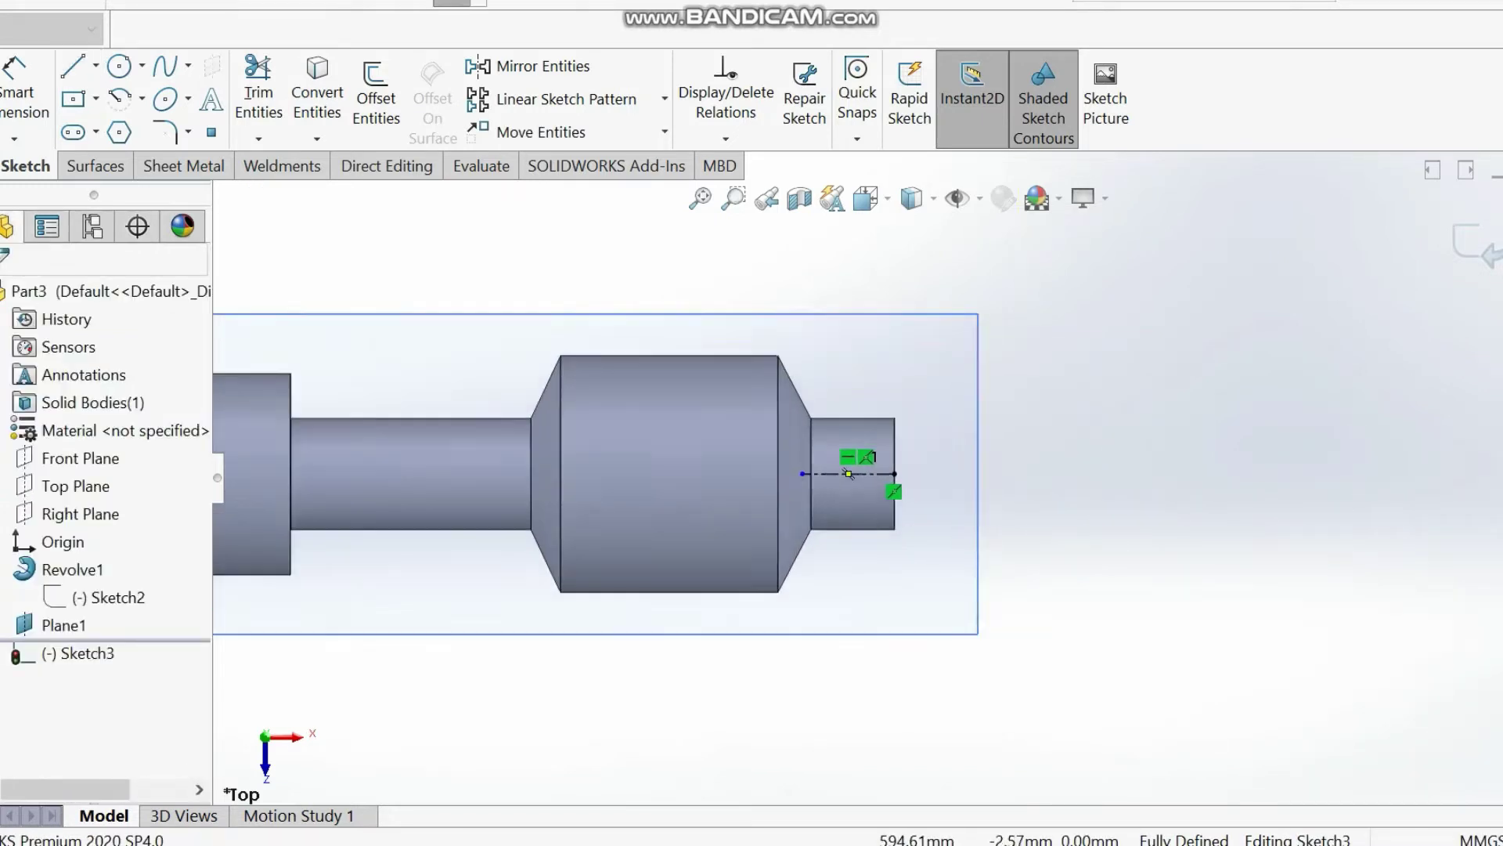
{"action": "scroll", "coordinate": [899, 479], "scroll_direction": "up", "scroll_amount": 2}
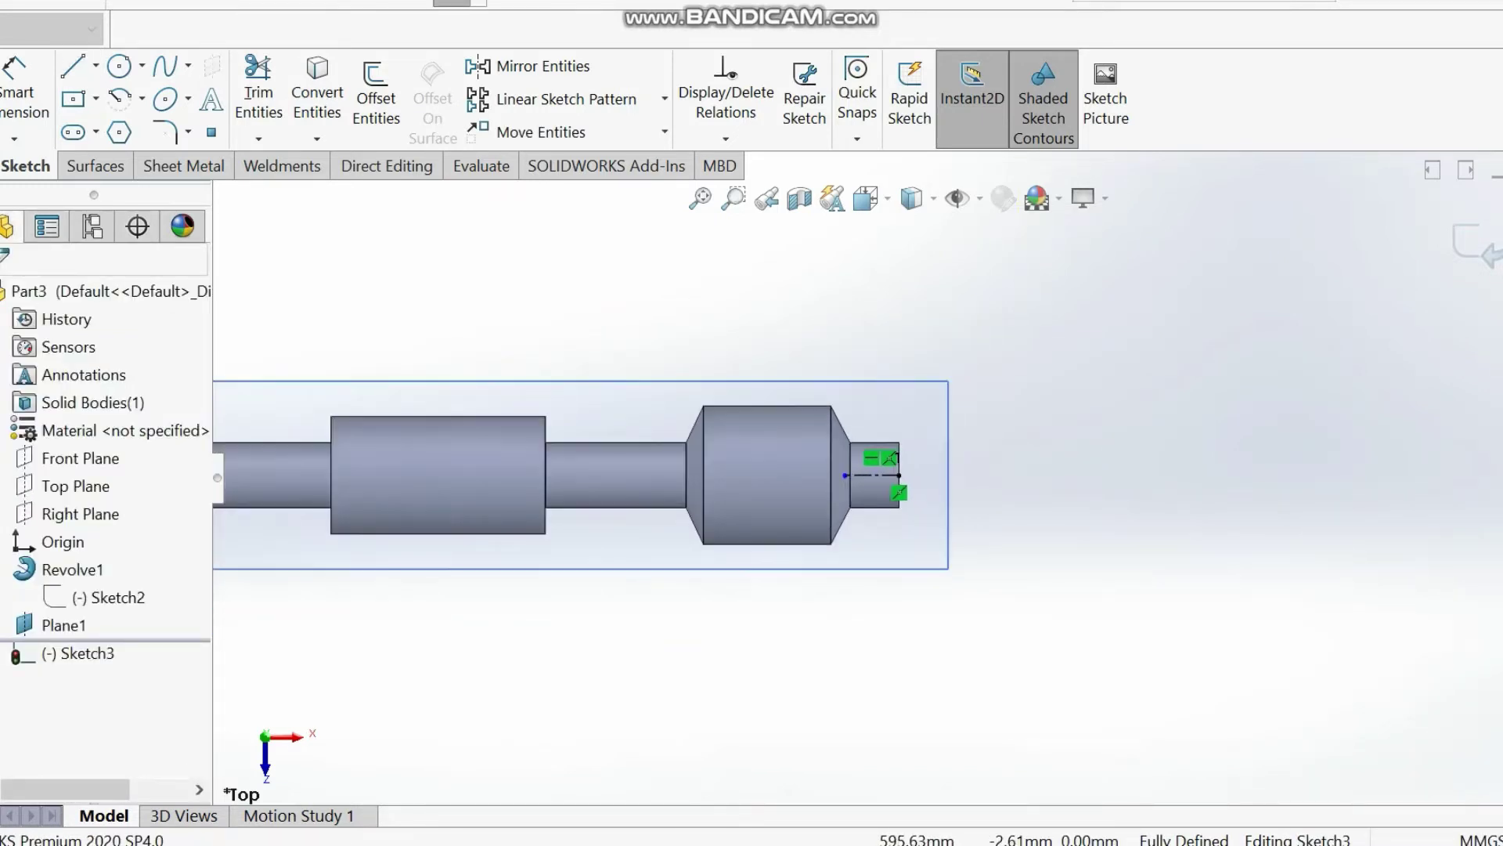
{"action": "scroll", "coordinate": [854, 498], "scroll_direction": "down", "scroll_amount": 1}
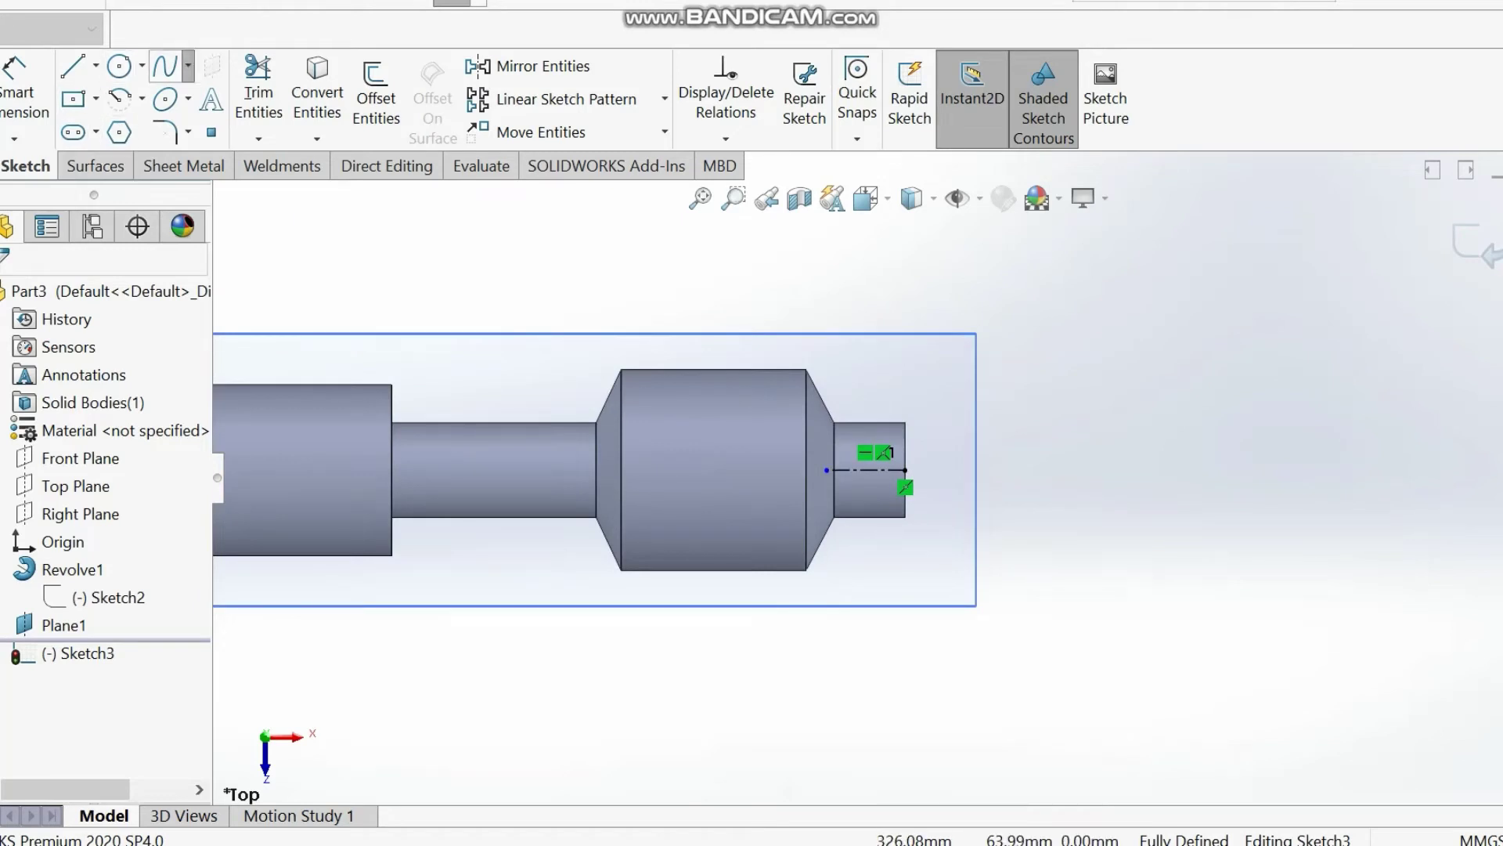
{"action": "left_click", "coordinate": [188, 65]}
{"action": "left_click", "coordinate": [213, 99]}
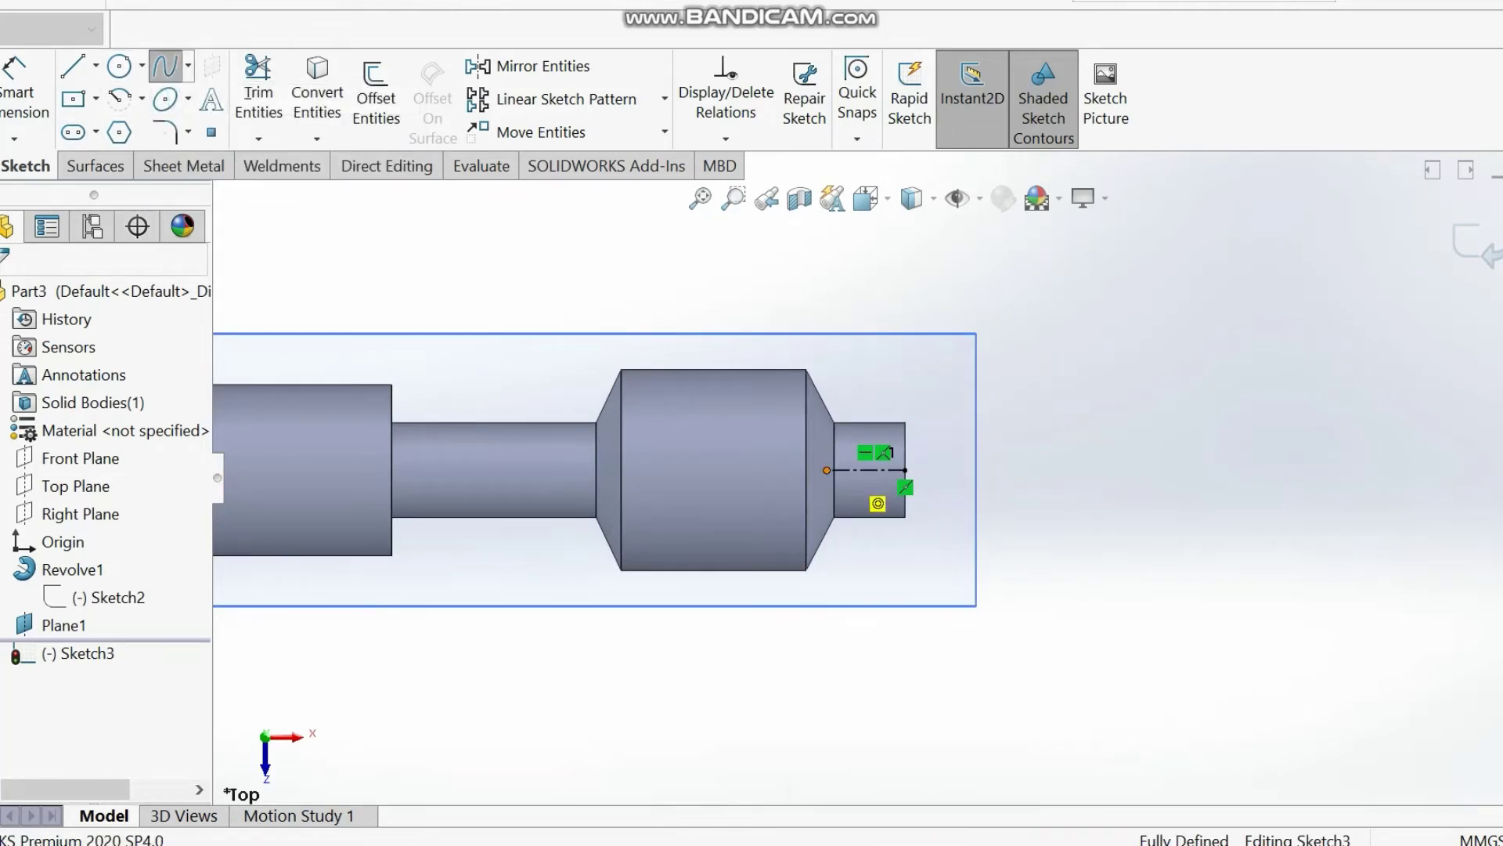
{"action": "left_click", "coordinate": [826, 469]}
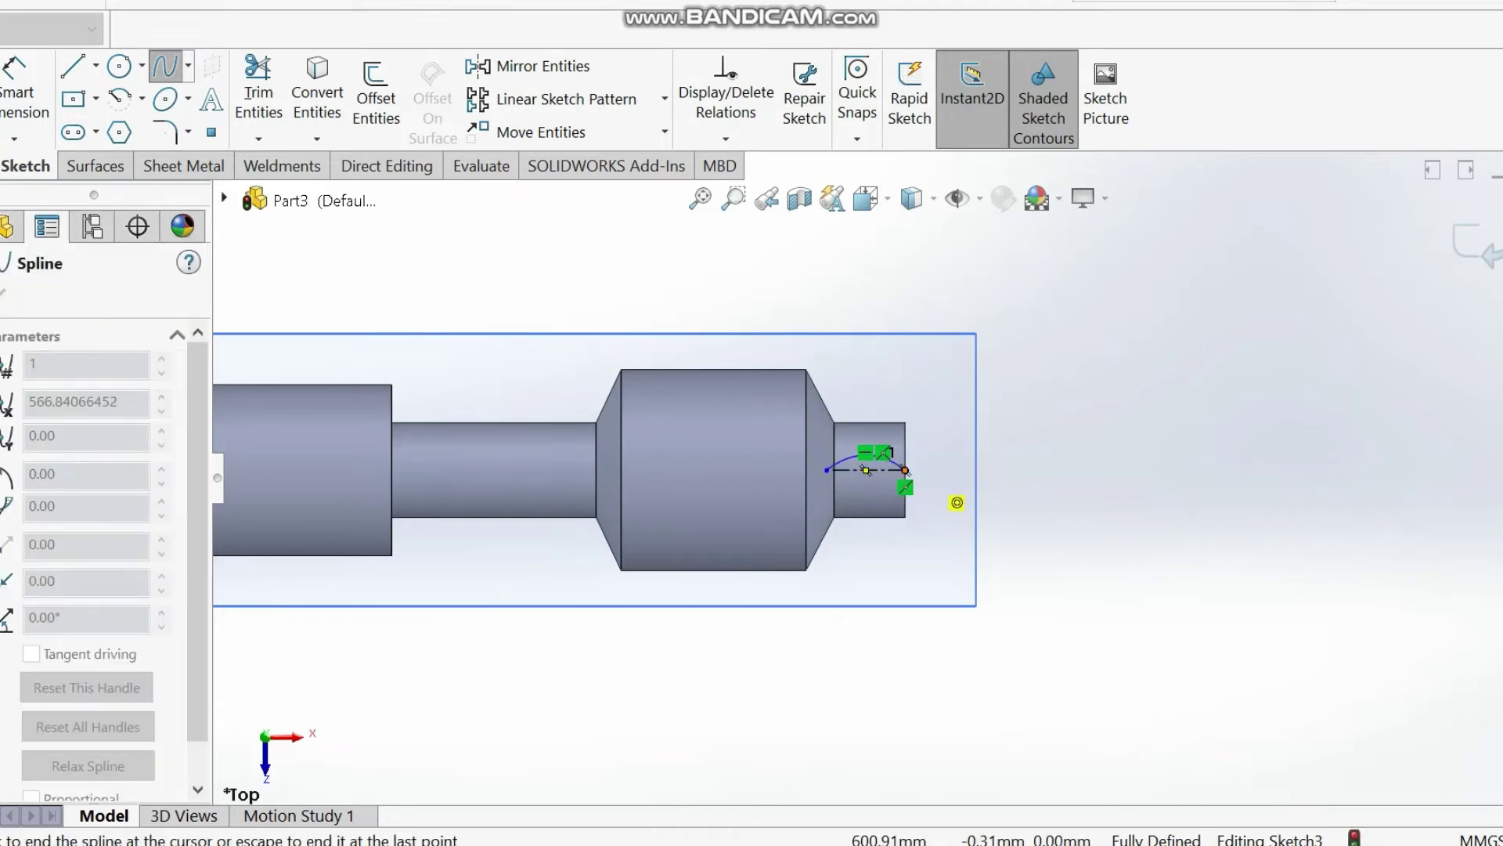
{"action": "left_click", "coordinate": [906, 470]}
{"action": "right_click", "coordinate": [1119, 486]}
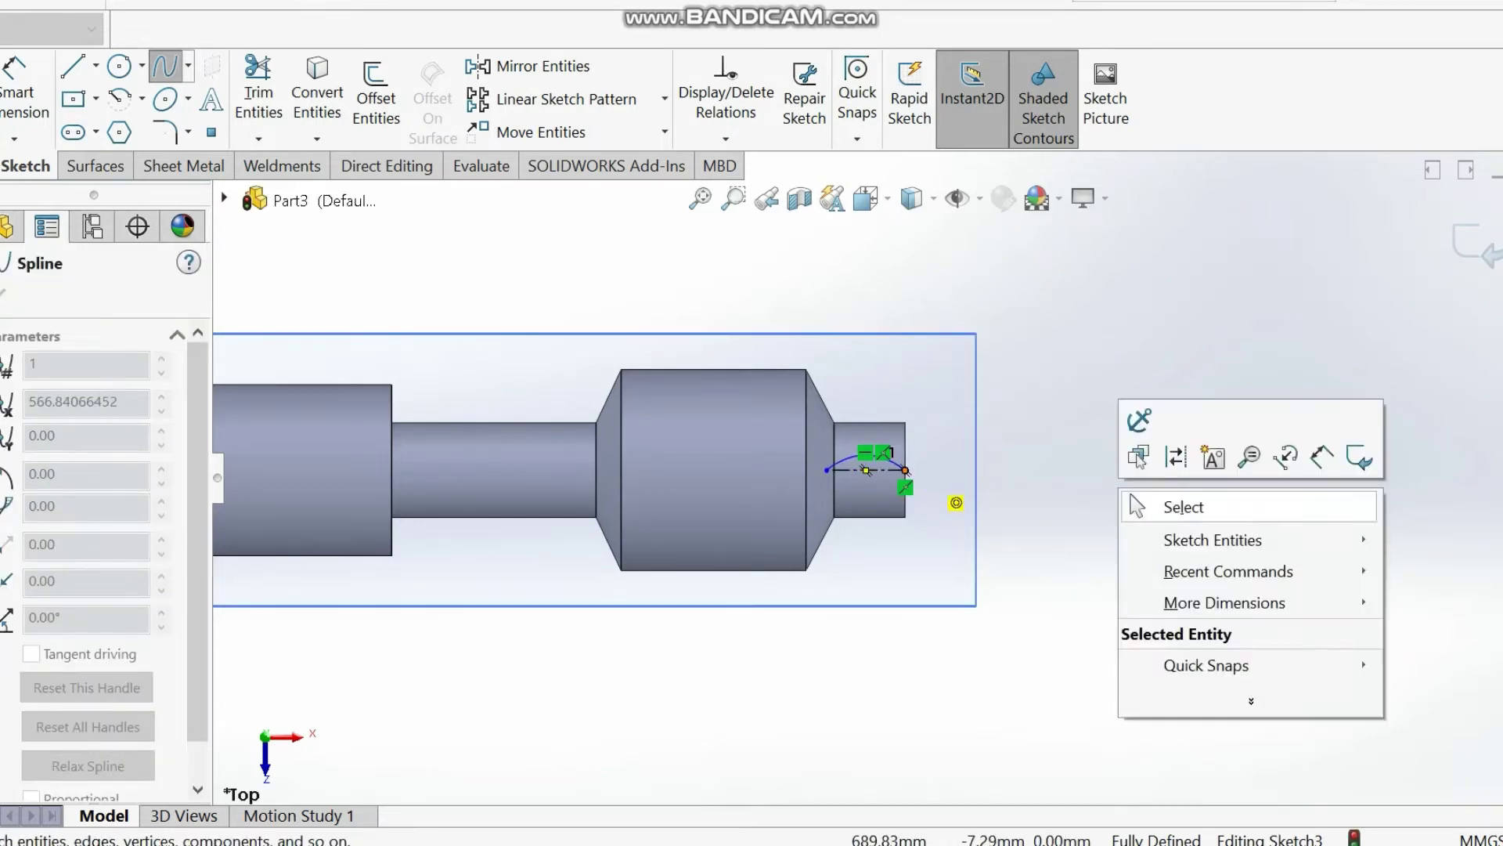
{"action": "left_click", "coordinate": [1166, 507]}
- Replace the arched spline with one whose two ends both lie on the centerline, within the shaft's short end stub
{"action": "scroll", "coordinate": [929, 488], "scroll_direction": "up", "scroll_amount": 3}
{"action": "scroll", "coordinate": [929, 488], "scroll_direction": "down", "scroll_amount": 3}
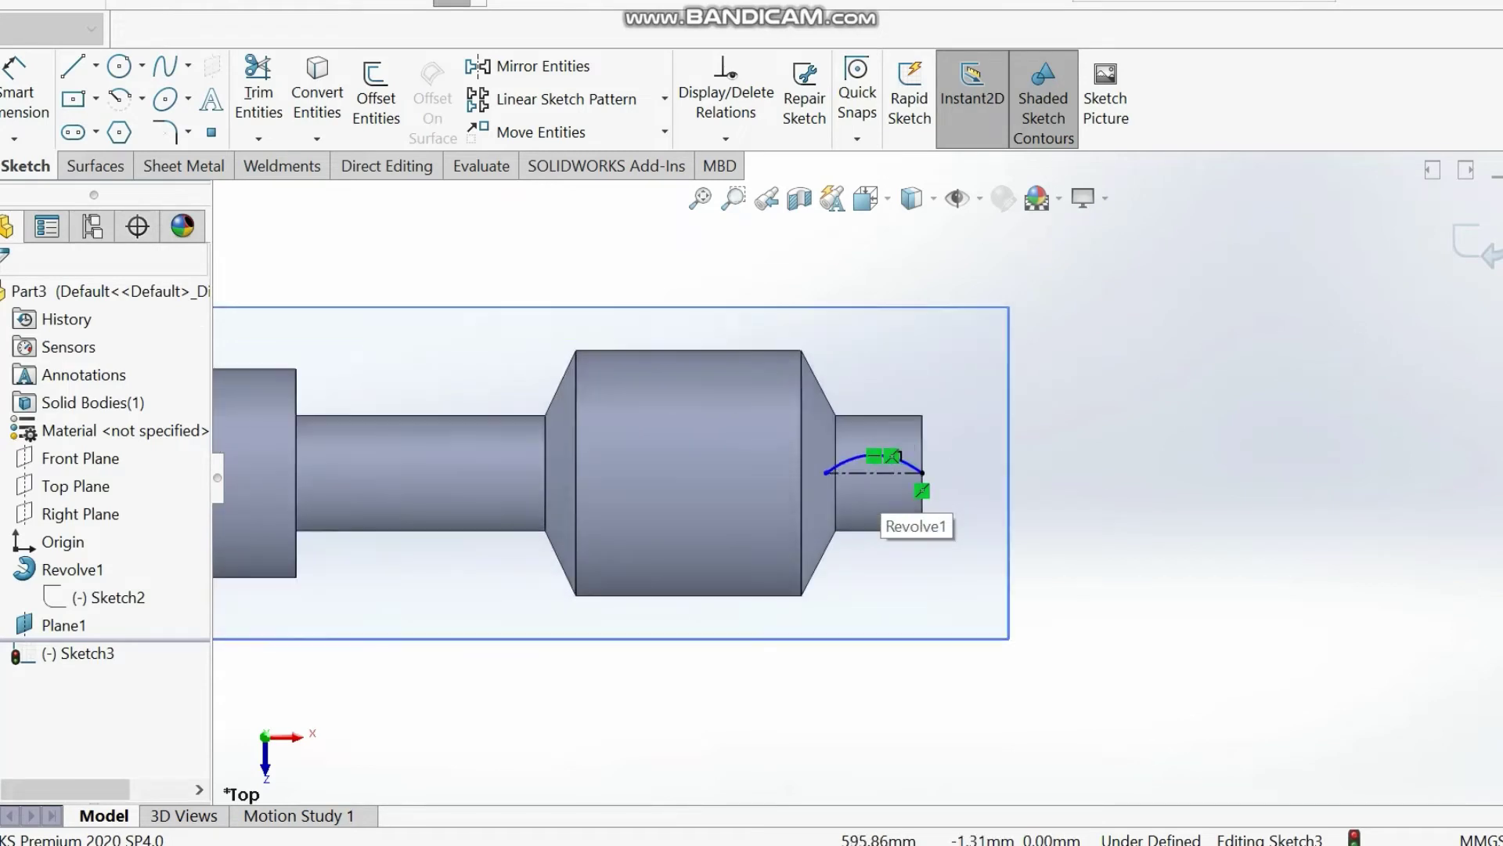
{"action": "scroll", "coordinate": [928, 489], "scroll_direction": "up", "scroll_amount": 3}
{"action": "scroll", "coordinate": [912, 489], "scroll_direction": "down", "scroll_amount": 5}
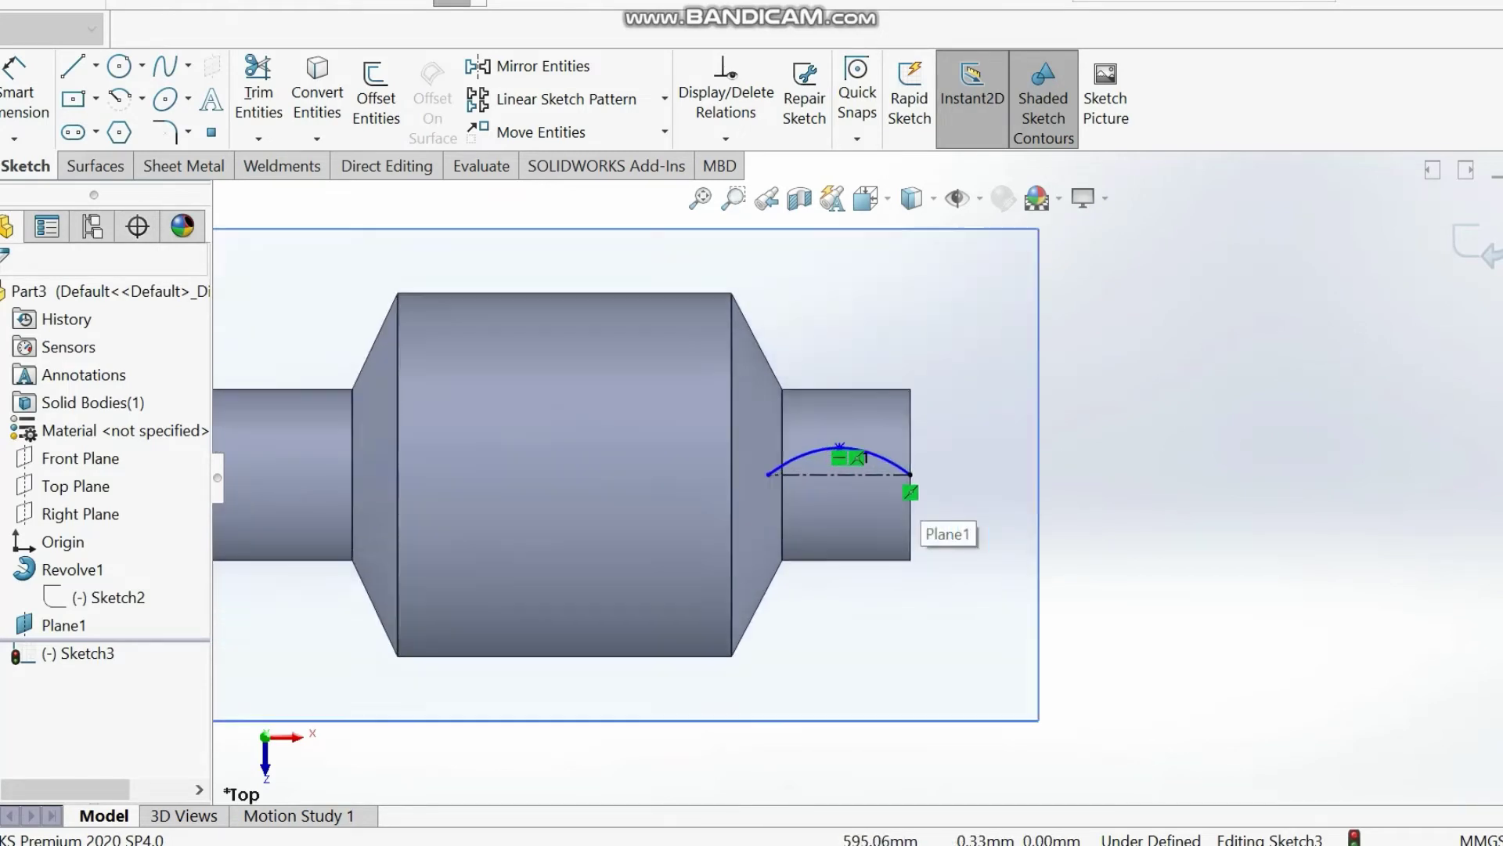
{"action": "scroll", "coordinate": [905, 479], "scroll_direction": "up", "scroll_amount": 5}
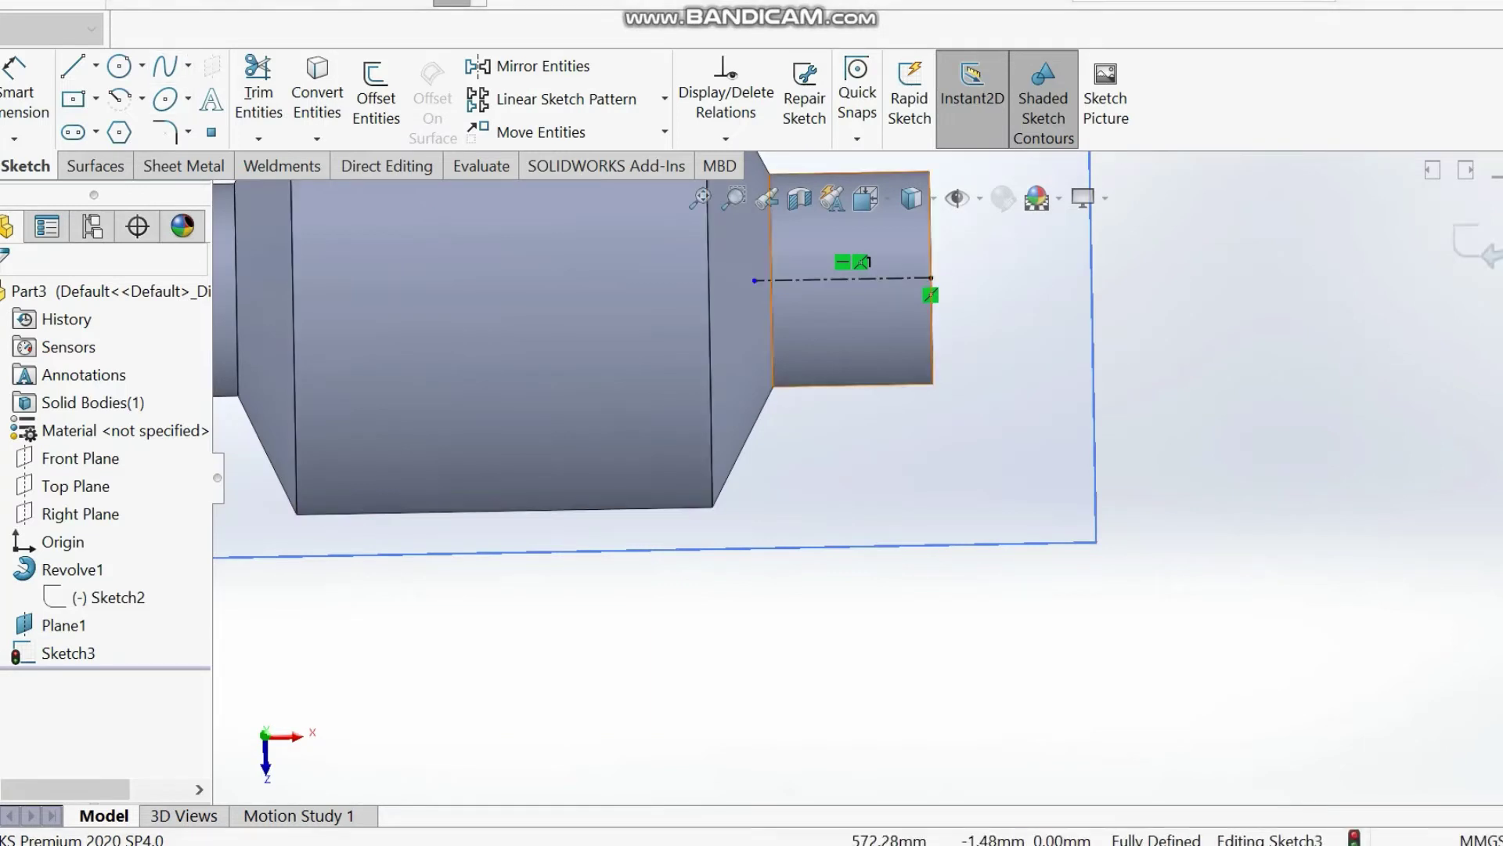
{"action": "left_click", "coordinate": [165, 66]}
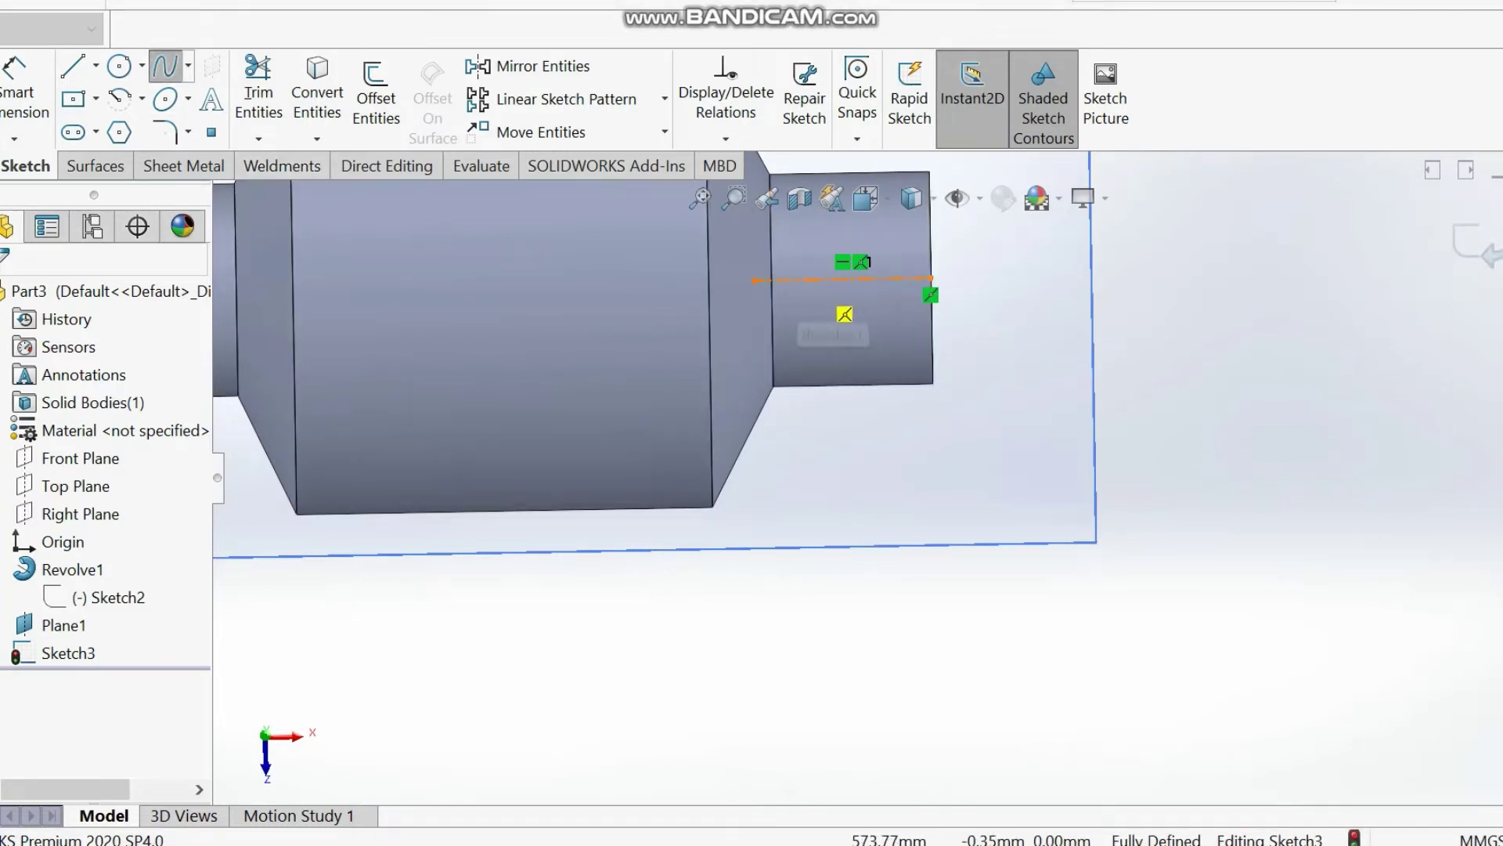
{"action": "left_click", "coordinate": [781, 280]}
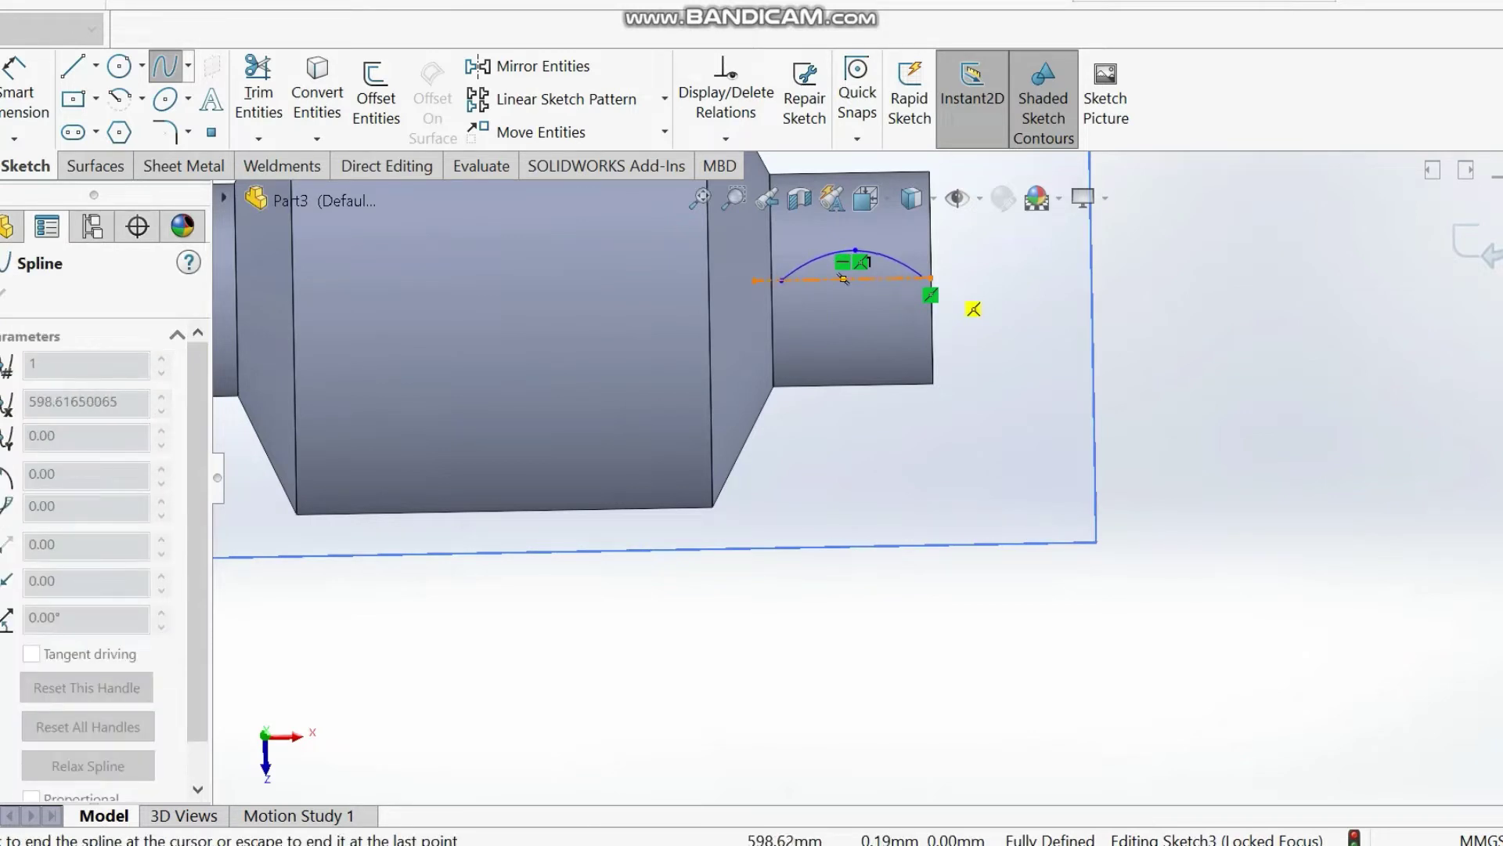
{"action": "key", "text": "Escape"}
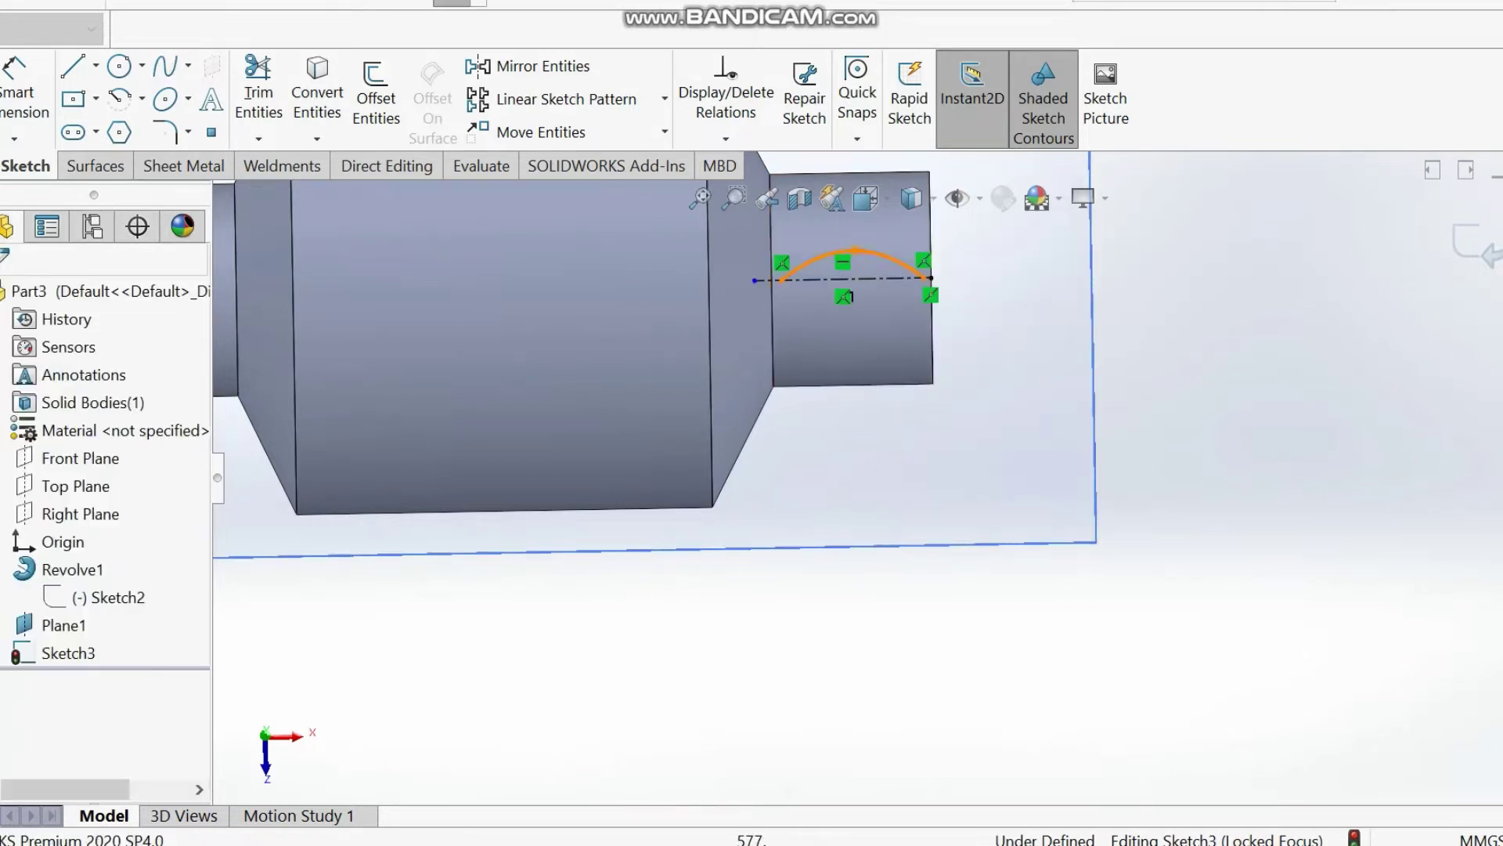
- Mirror the arched spline about the horizontal centerline to close the lens-shaped profile on the shaft's end stub
{"action": "left_click", "coordinate": [543, 66]}
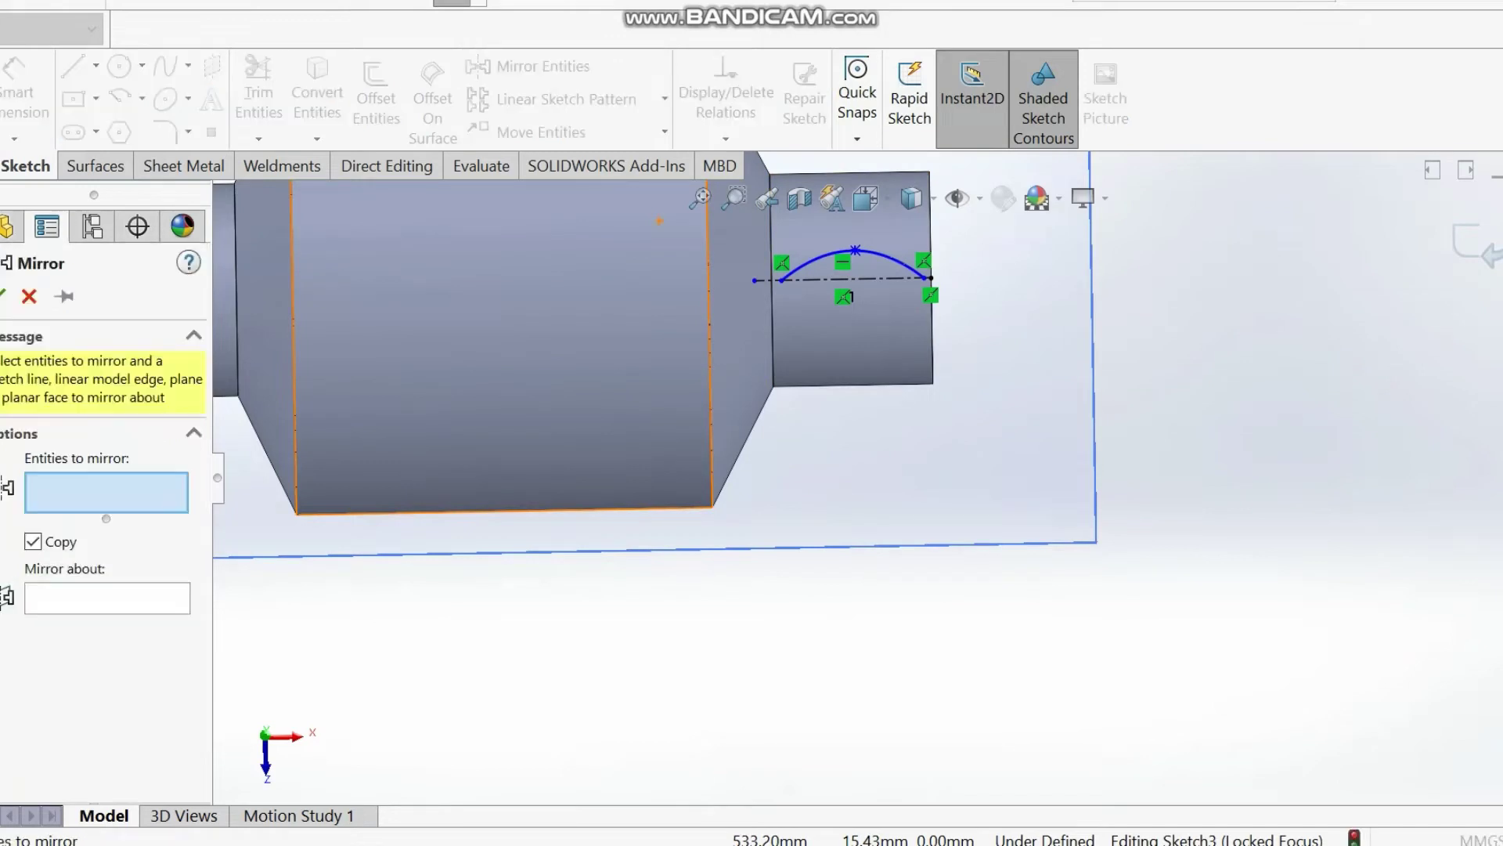
{"action": "left_click", "coordinate": [855, 251]}
{"action": "left_click", "coordinate": [106, 599]}
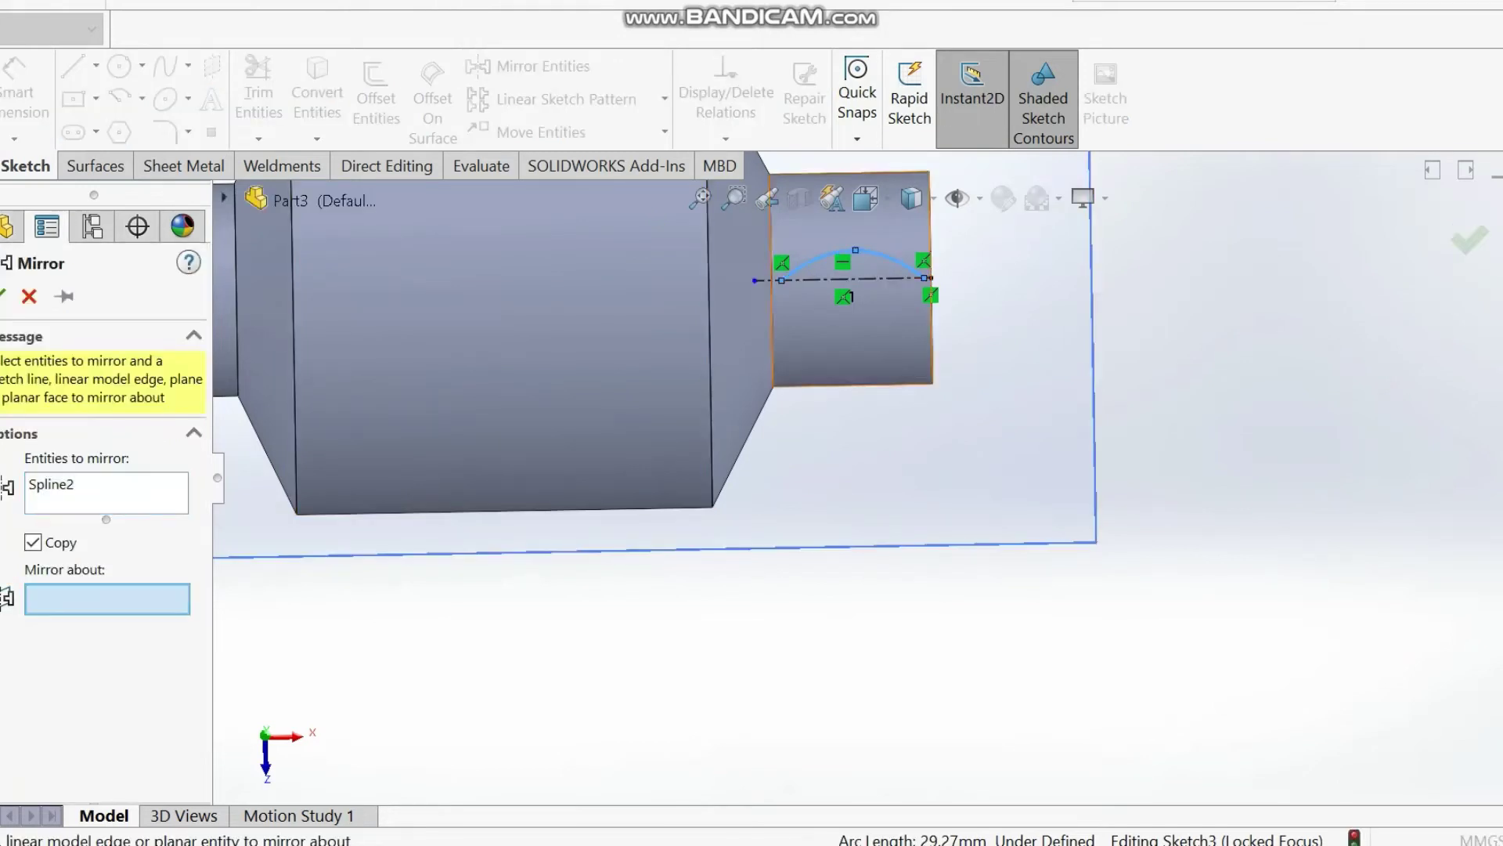
{"action": "left_click", "coordinate": [885, 279]}
{"action": "key", "text": "Return"}
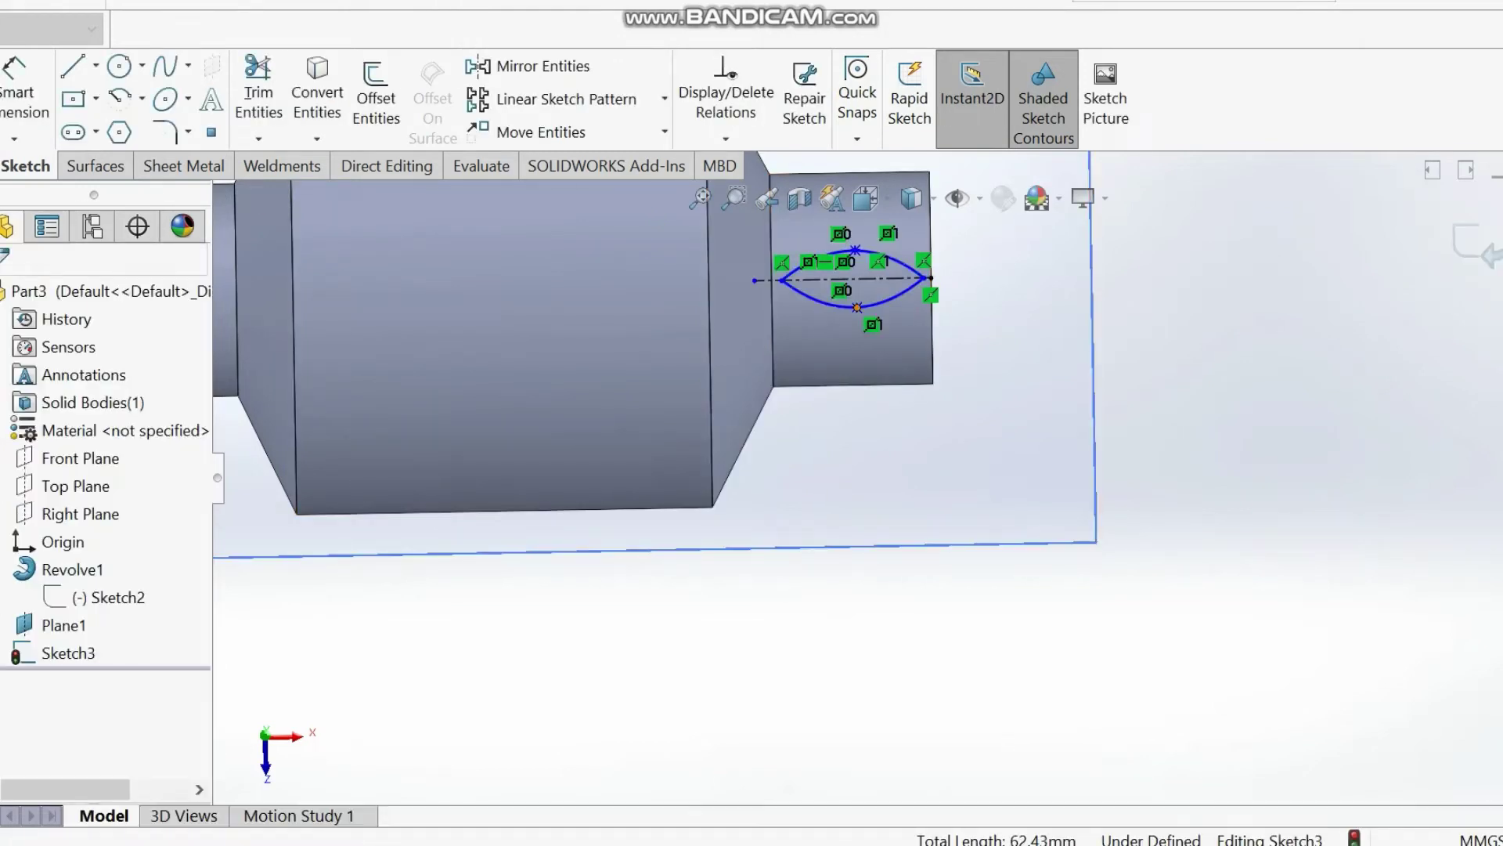
- Flatten the lens profile toward the centerline and dimension the distance between its two spline midpoints as 2 mm
{"action": "mouse_move", "coordinate": [858, 308]}
{"action": "left_mouse_down"}
{"action": "mouse_move", "coordinate": [855, 274]}
{"action": "mouse_move", "coordinate": [855, 289]}
{"action": "left_mouse_up"}
{"action": "key", "text": "Escape"}
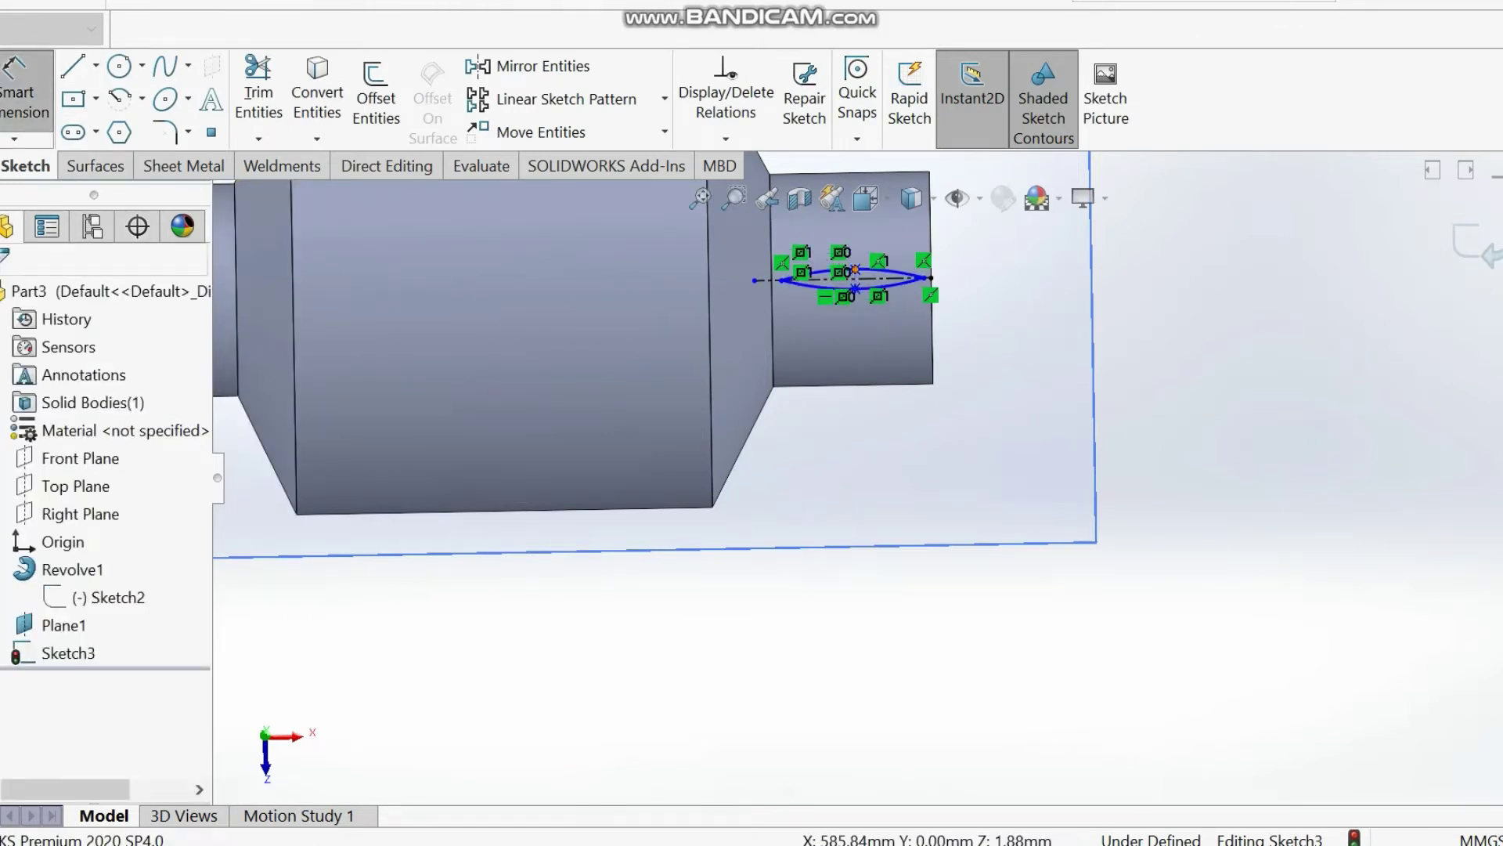
{"action": "left_click", "coordinate": [855, 270]}
{"action": "left_click", "coordinate": [855, 290]}
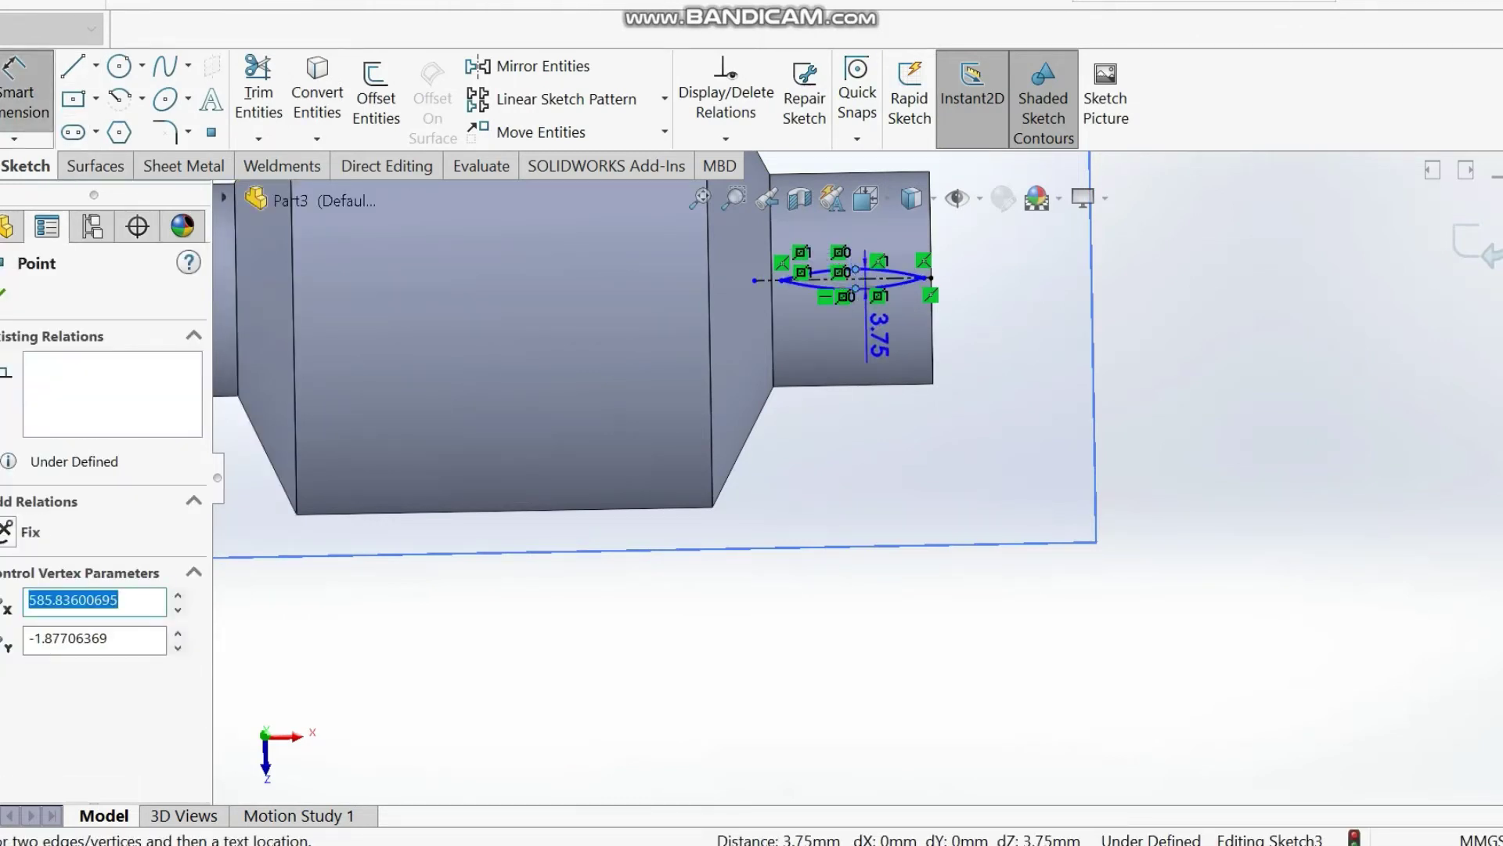
{"action": "left_click", "coordinate": [878, 335]}
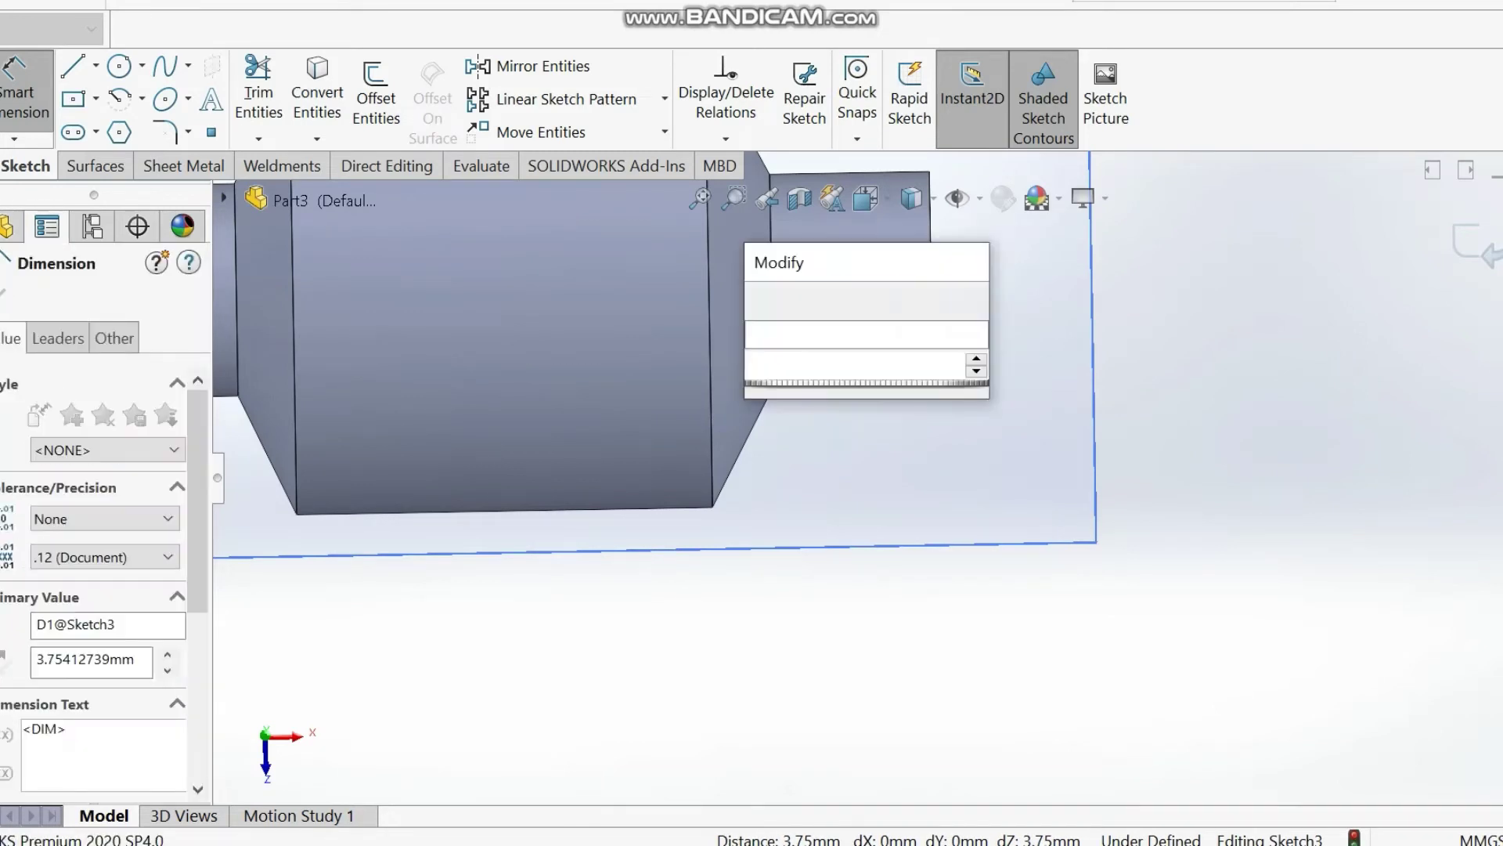
{"action": "type", "text": "2"}
{"action": "key", "text": "Return"}
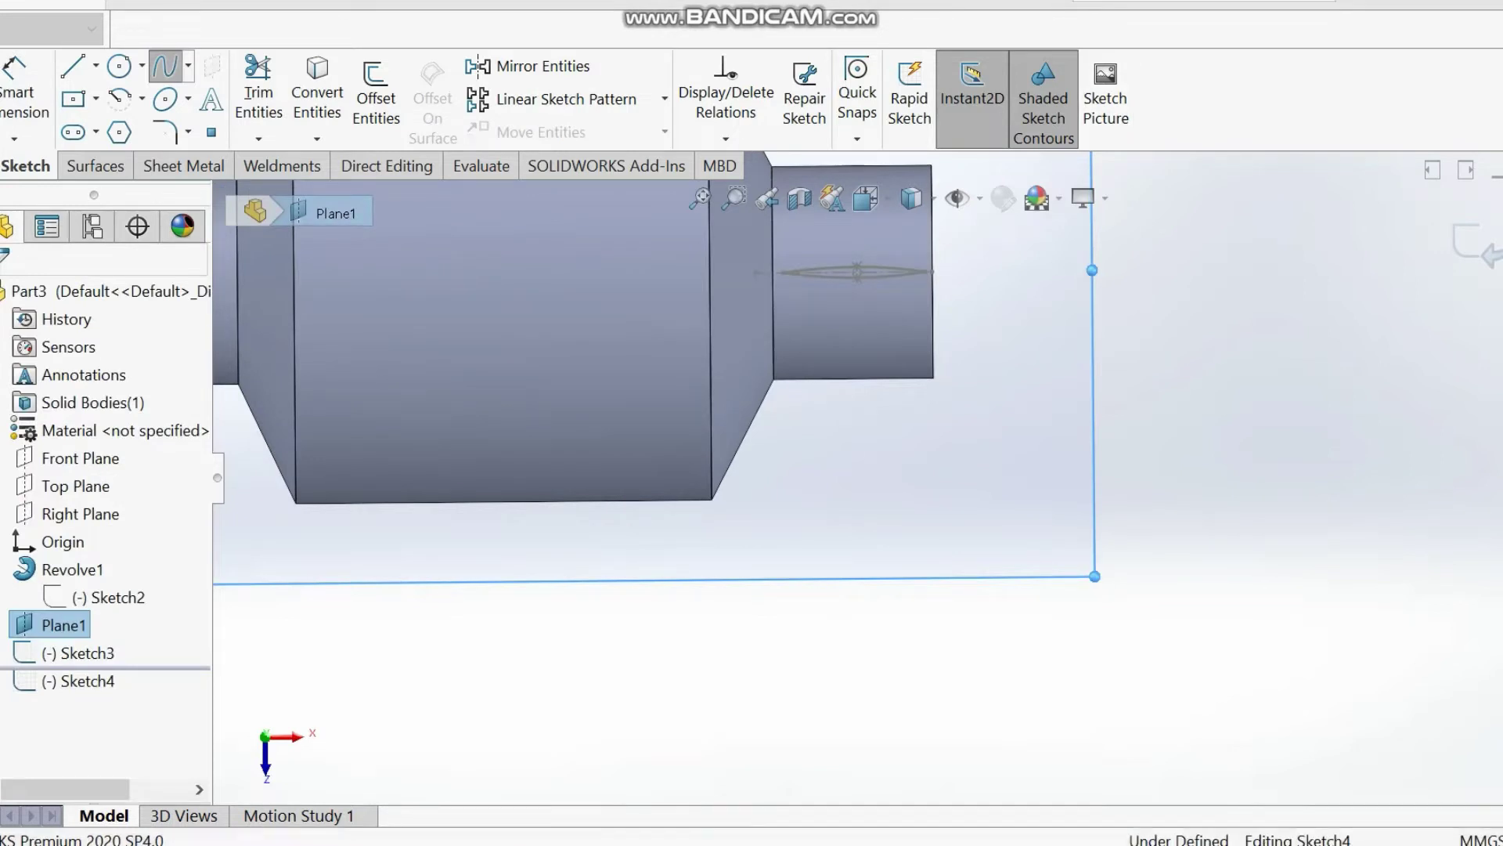
- In a new sketch on Plane1, draw a three-point spline across the centerline and shift its middle point along it to about X 581.93 mm
{"action": "left_click", "coordinate": [857, 274]}
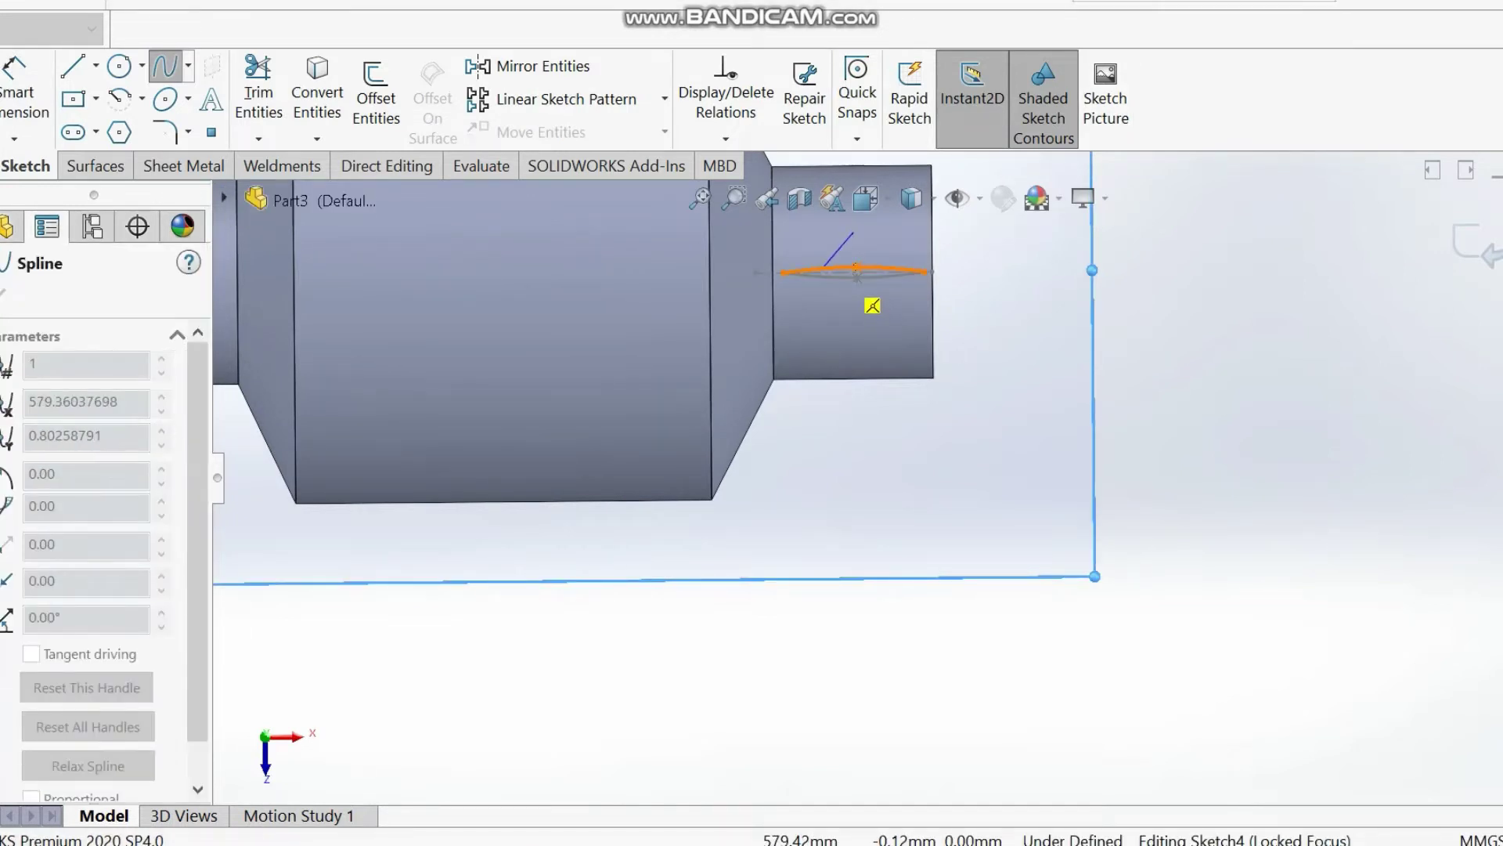
{"action": "scroll", "coordinate": [867, 302], "scroll_direction": "up", "scroll_amount": 3}
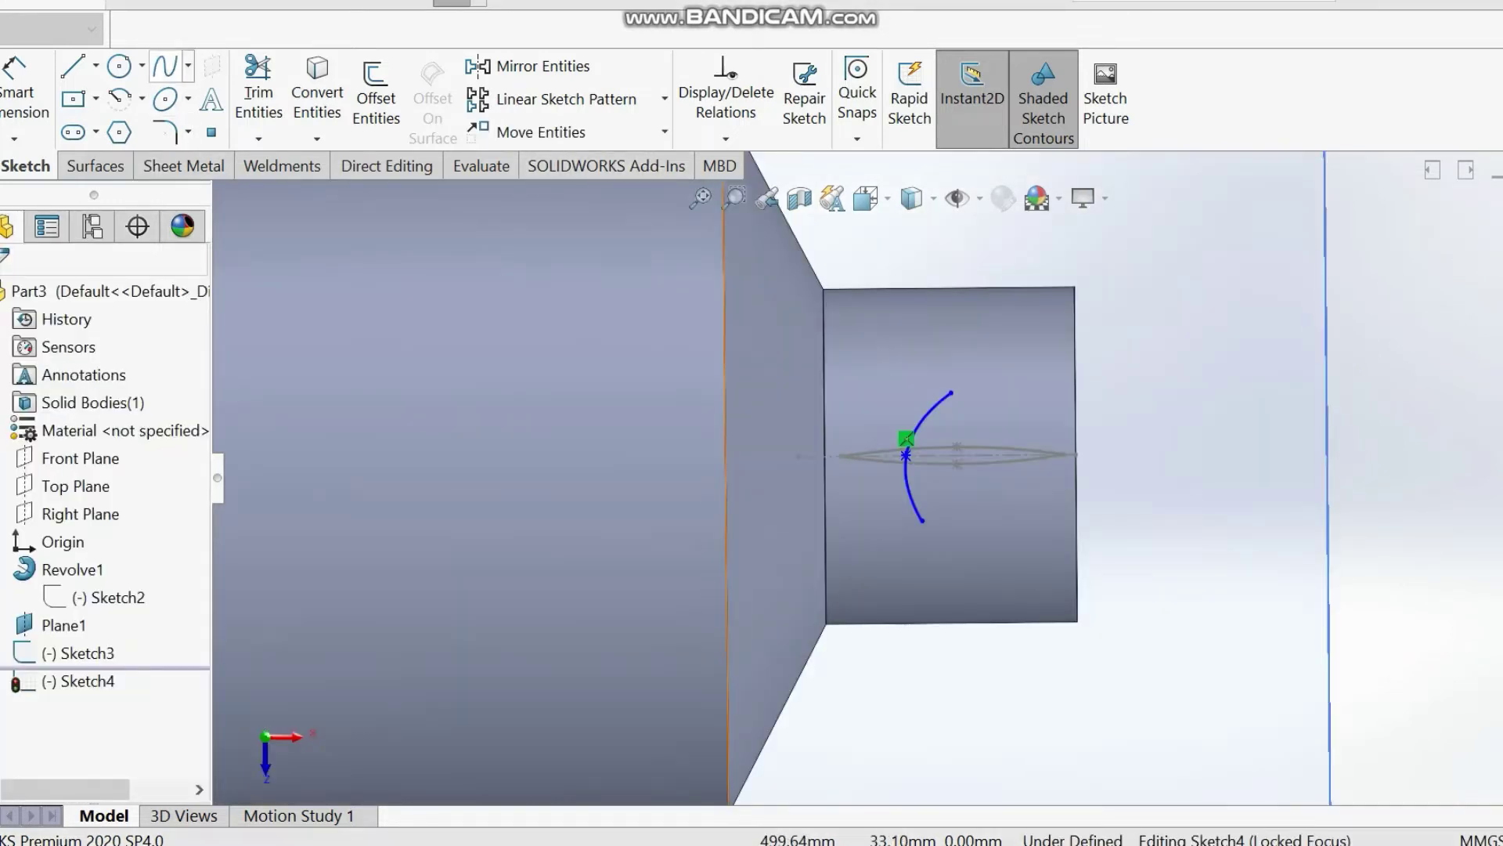
{"action": "left_click", "coordinate": [188, 65]}
{"action": "left_click", "coordinate": [212, 100]}
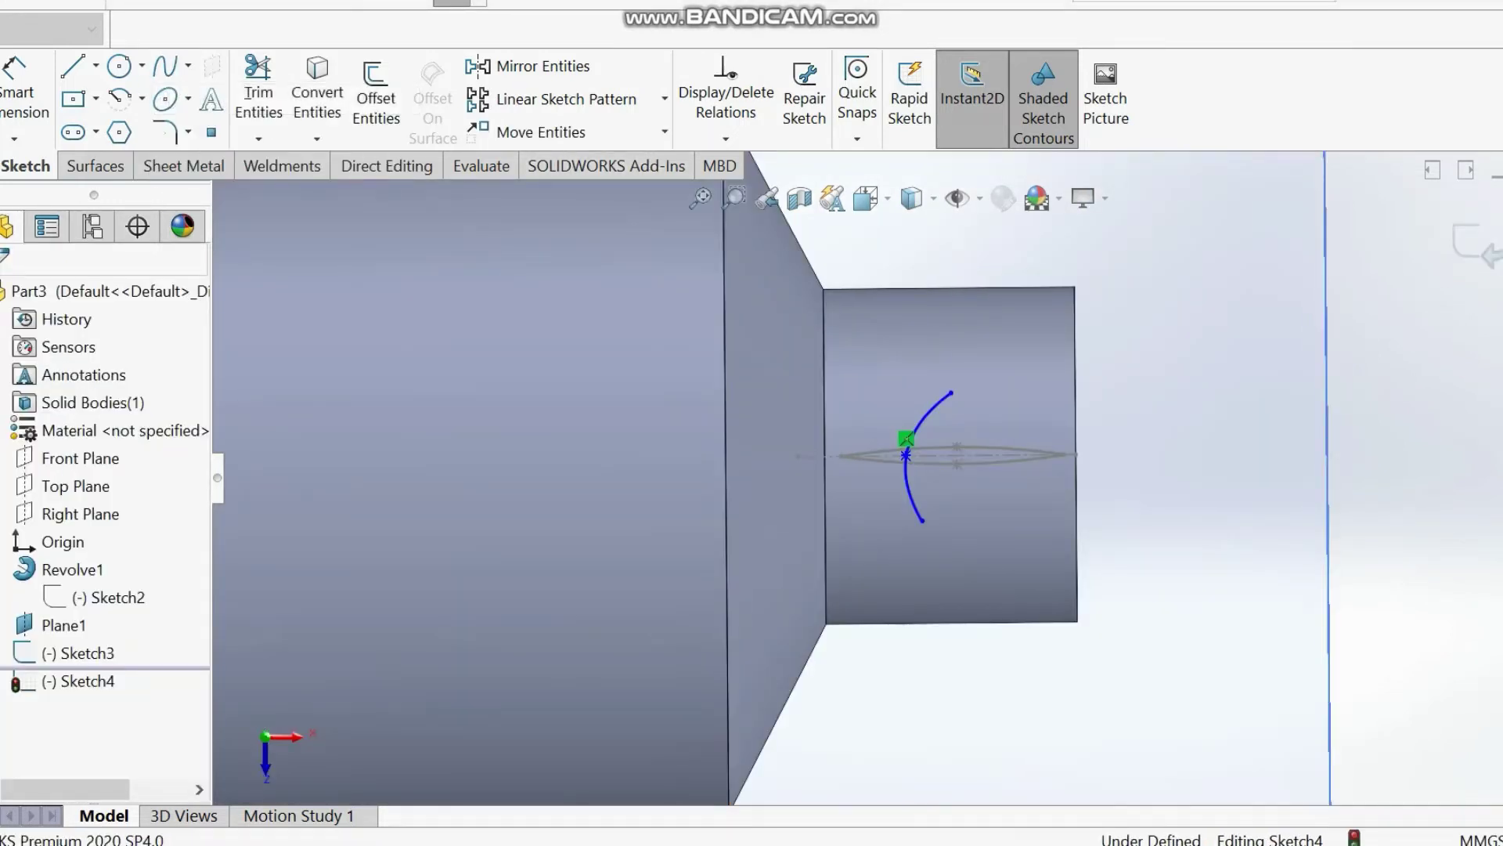
{"action": "right_click", "coordinate": [1186, 299]}
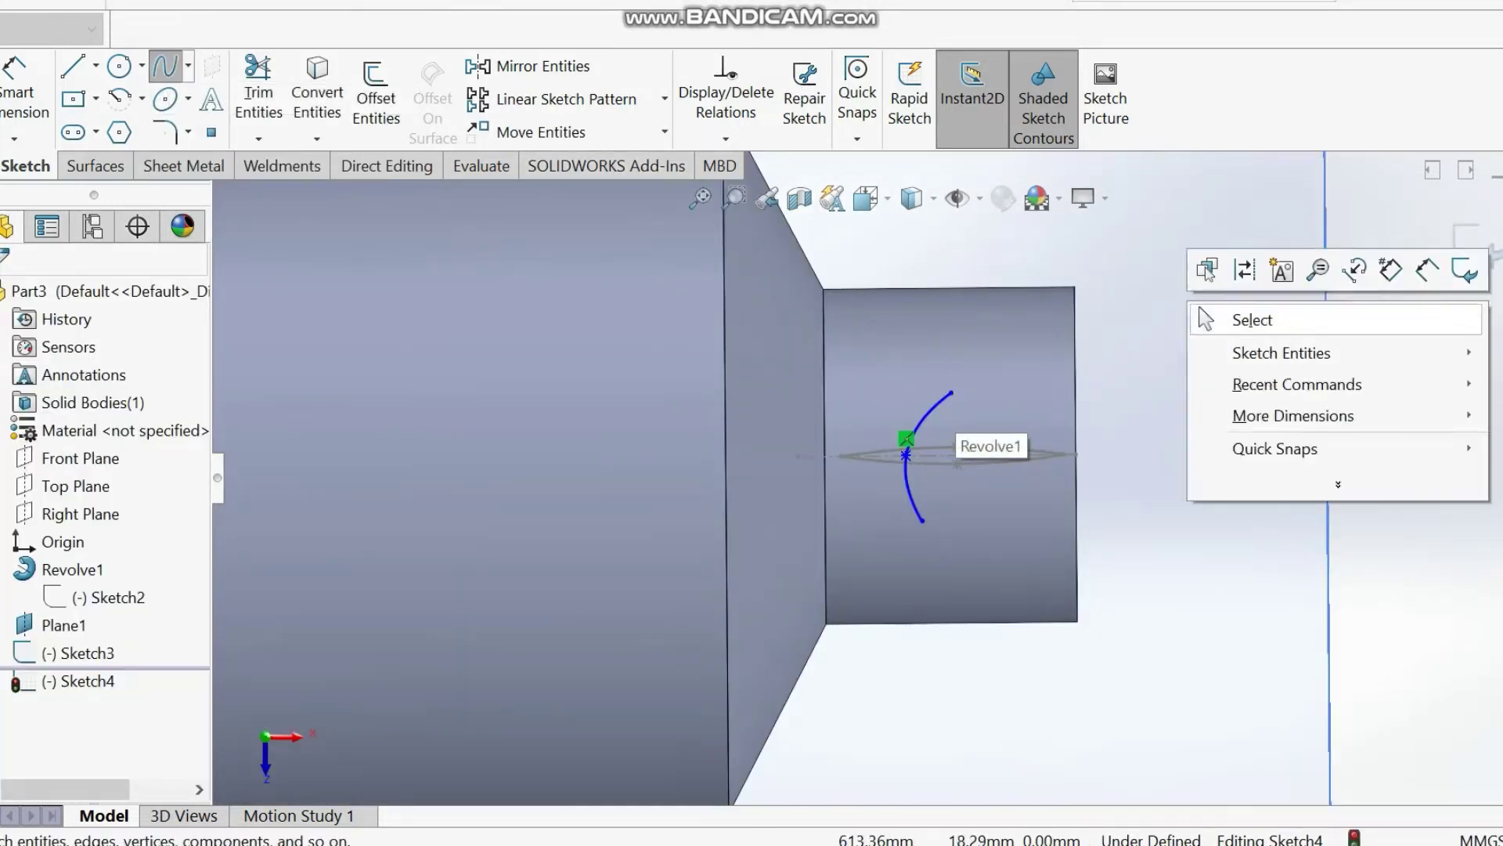
{"action": "left_click", "coordinate": [1221, 318]}
{"action": "left_click", "coordinate": [906, 440]}
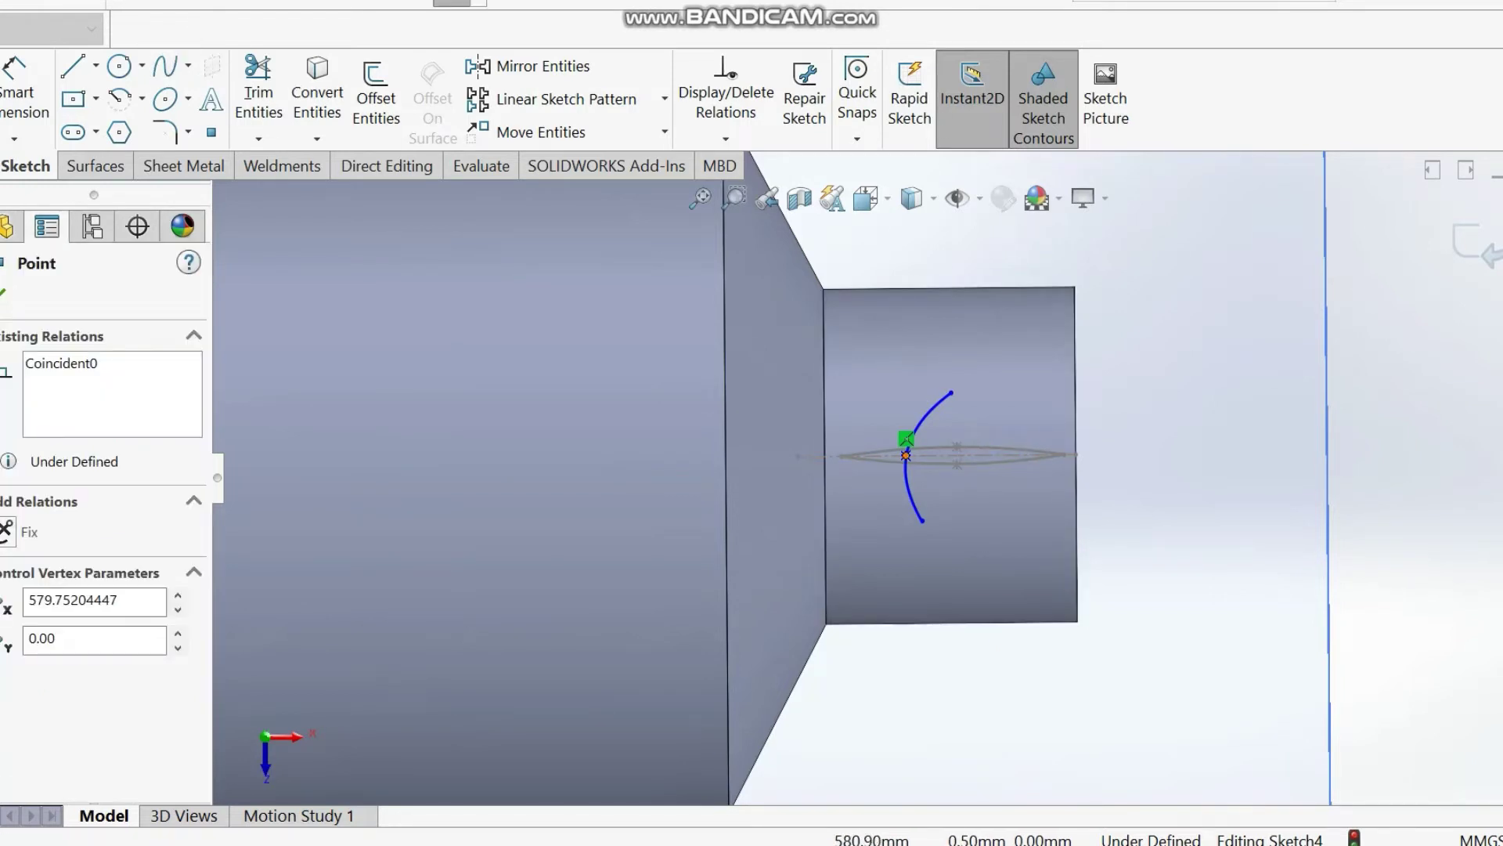
{"action": "left_click_drag", "start_coordinate": [906, 440], "coordinate": [924, 455]}
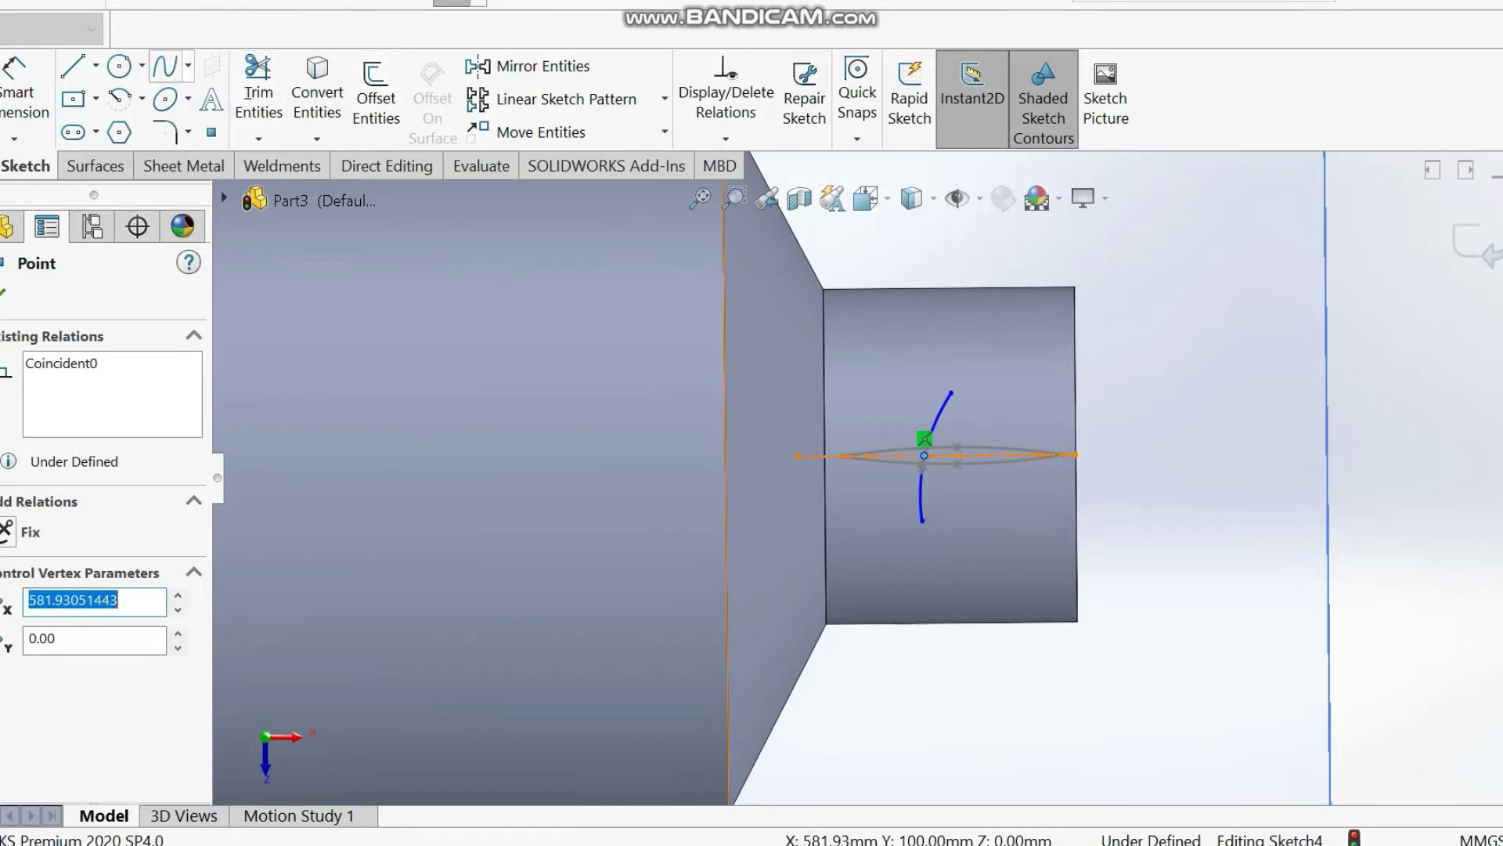
- Close the blade profile with a second spline from the first spline's upper endpoint through the centerline to its lower endpoint
{"action": "left_click", "coordinate": [187, 66]}
{"action": "left_click", "coordinate": [213, 101]}
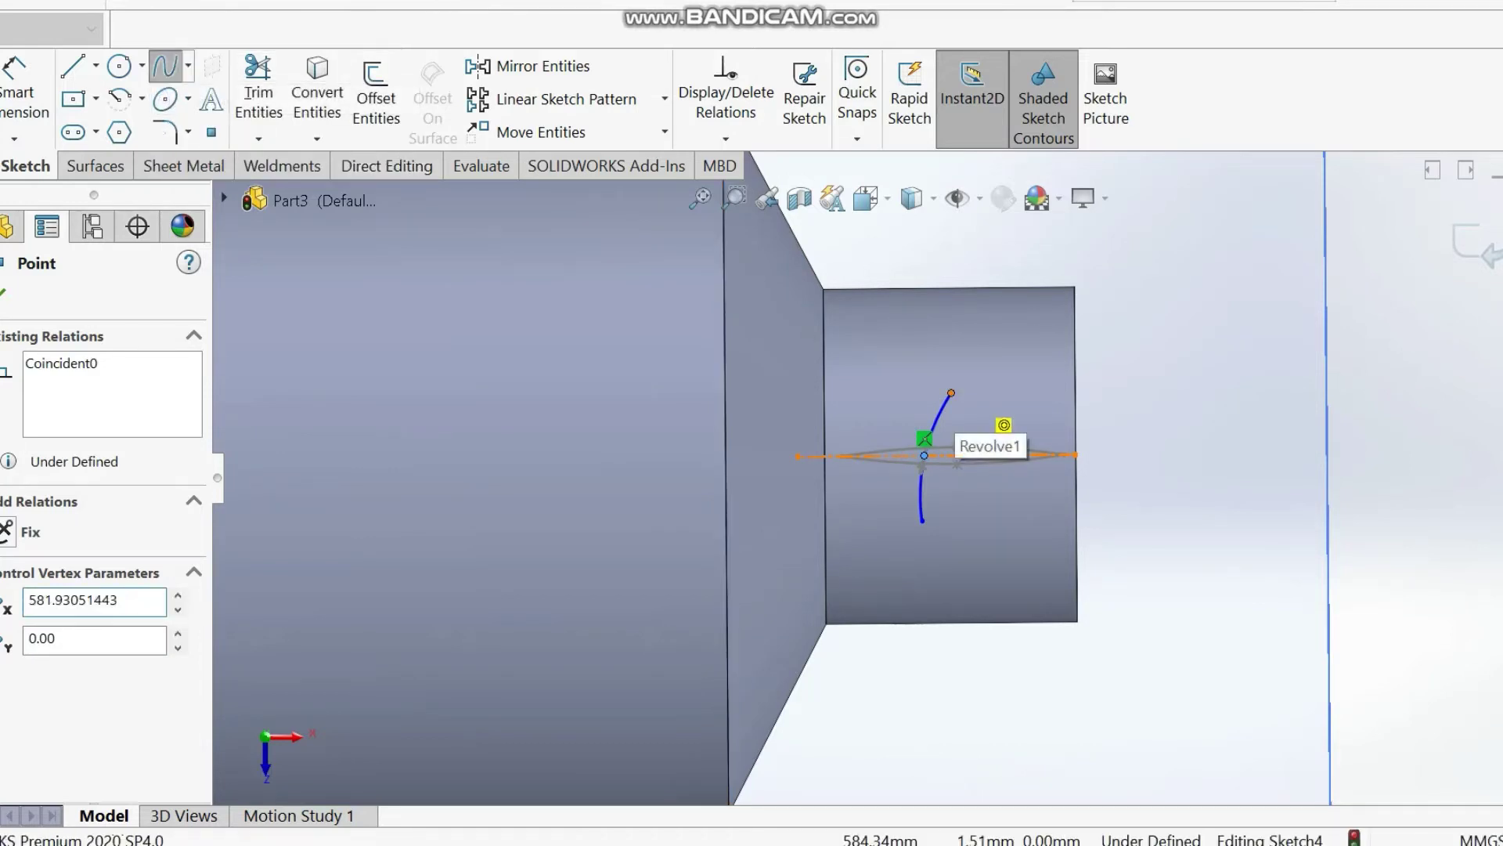
{"action": "left_click", "coordinate": [951, 392]}
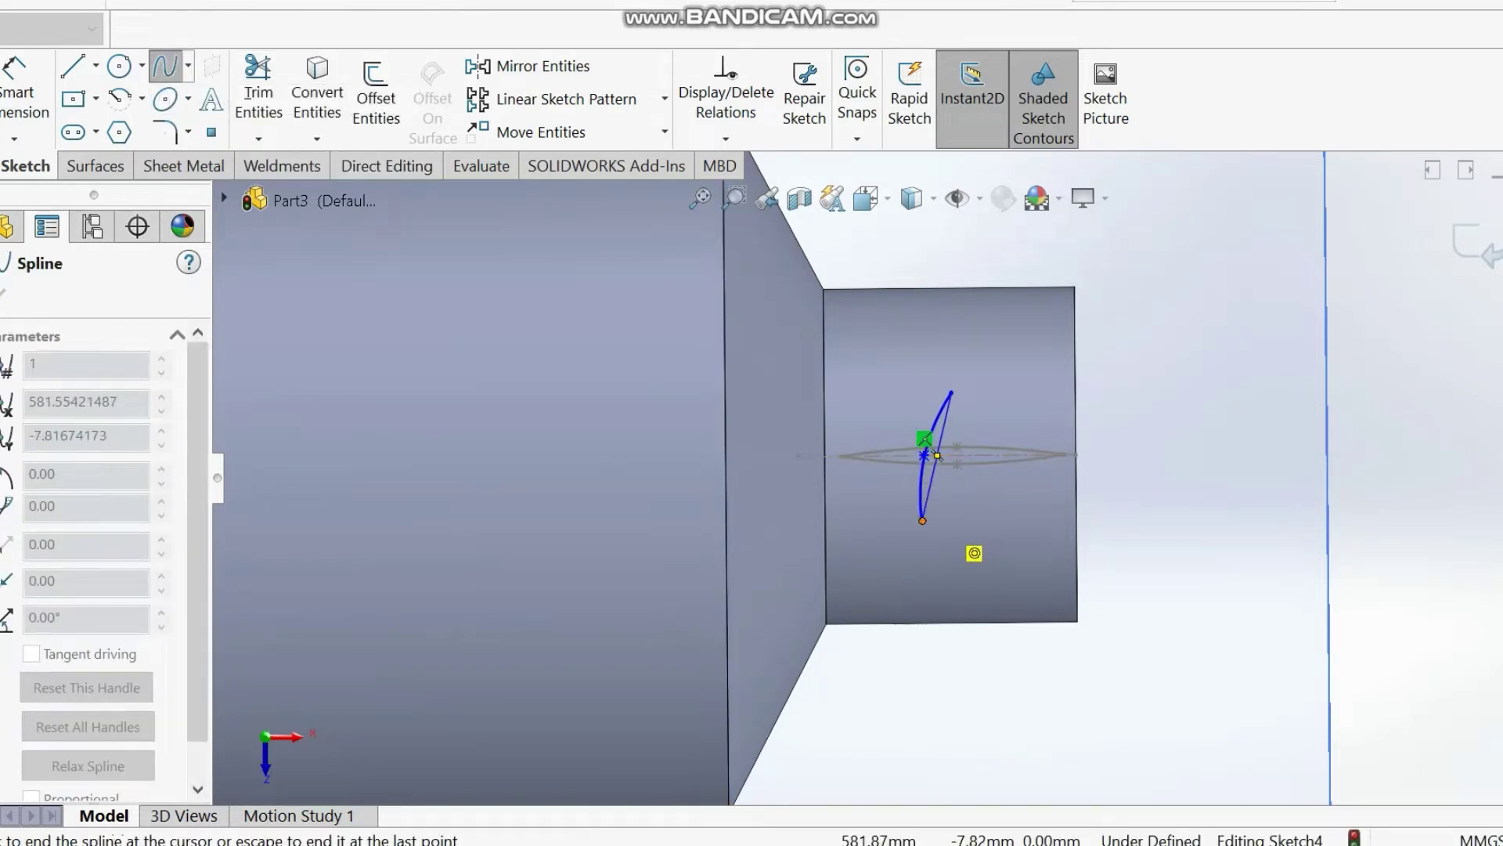
{"action": "left_click", "coordinate": [923, 520]}
{"action": "key", "text": "Escape"}
{"action": "key", "text": "Escape"}
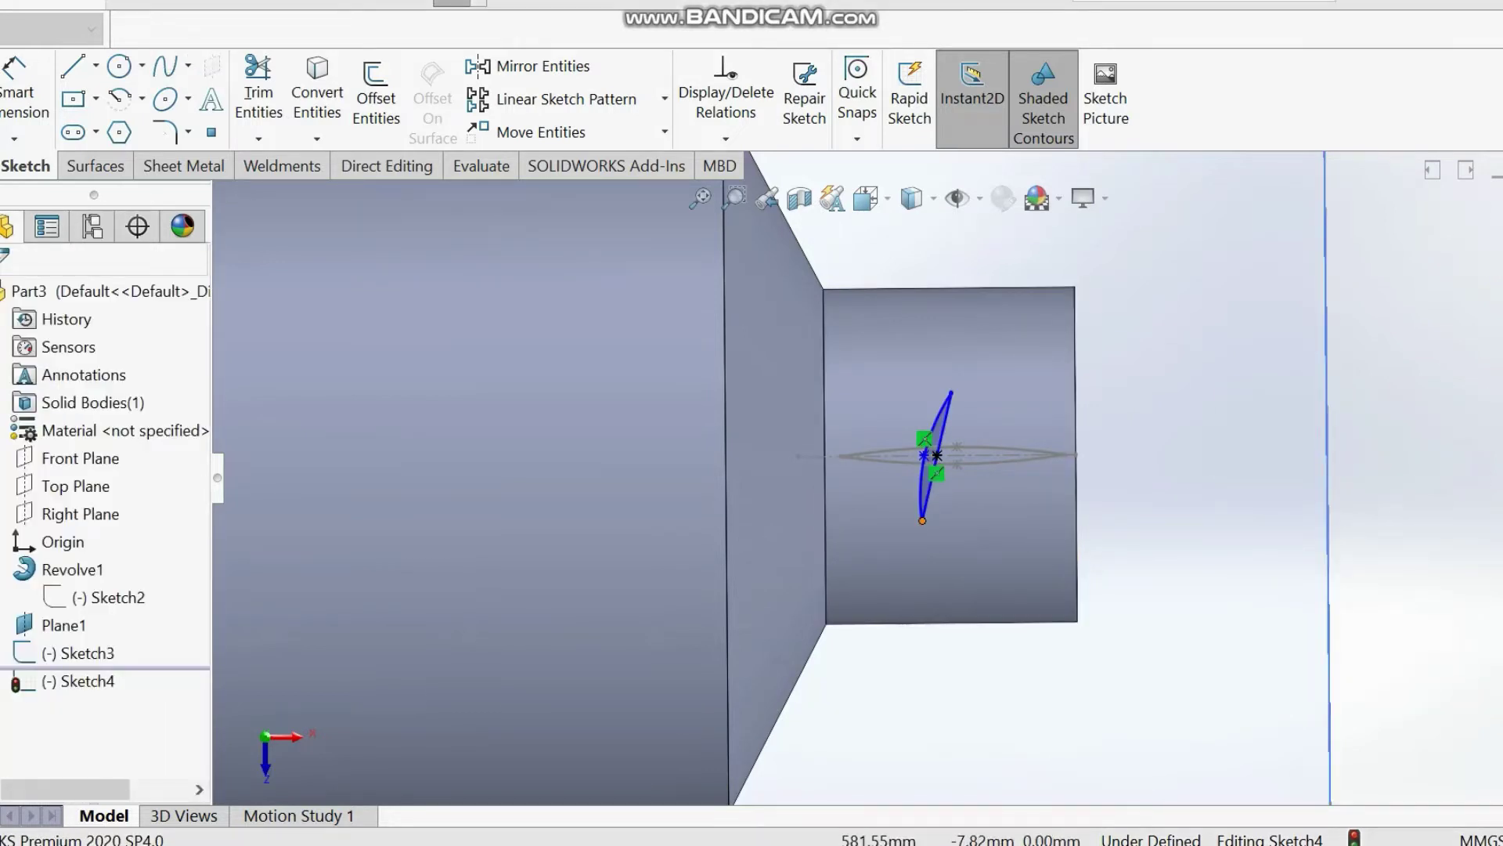
- Adjust the blade profile's tips, moving the lower one to about X 581.56, Y -7.61 mm and the upper one slightly outward
{"action": "mouse_move", "coordinate": [922, 520]}
{"action": "left_mouse_down"}
{"action": "mouse_move", "coordinate": [934, 537]}
{"action": "mouse_move", "coordinate": [921, 518]}
{"action": "left_mouse_up"}
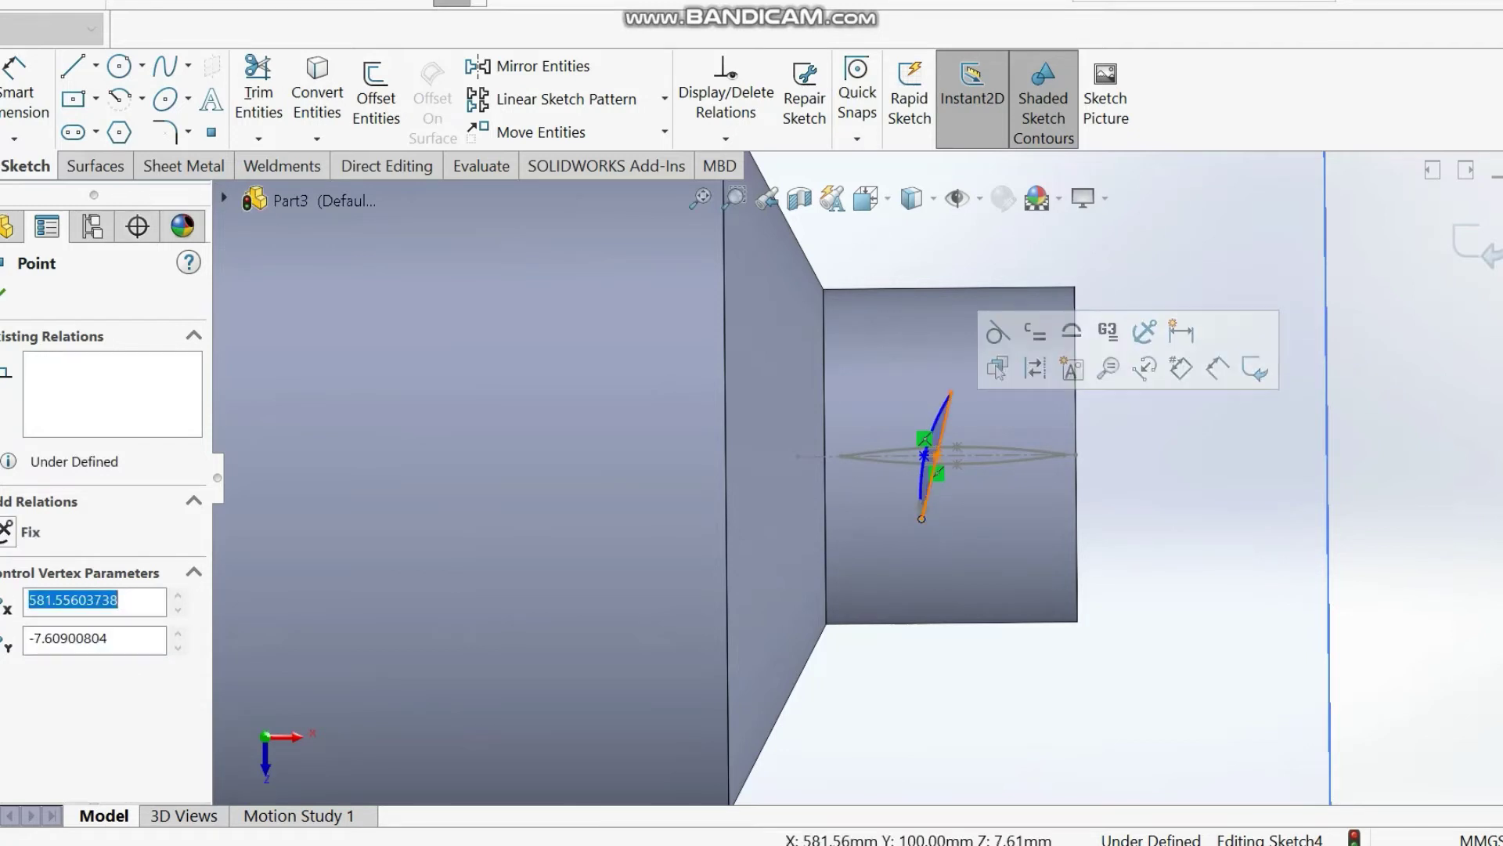
{"action": "left_click", "coordinate": [951, 393]}
{"action": "left_click_drag", "start_coordinate": [951, 393], "coordinate": [962, 380]}
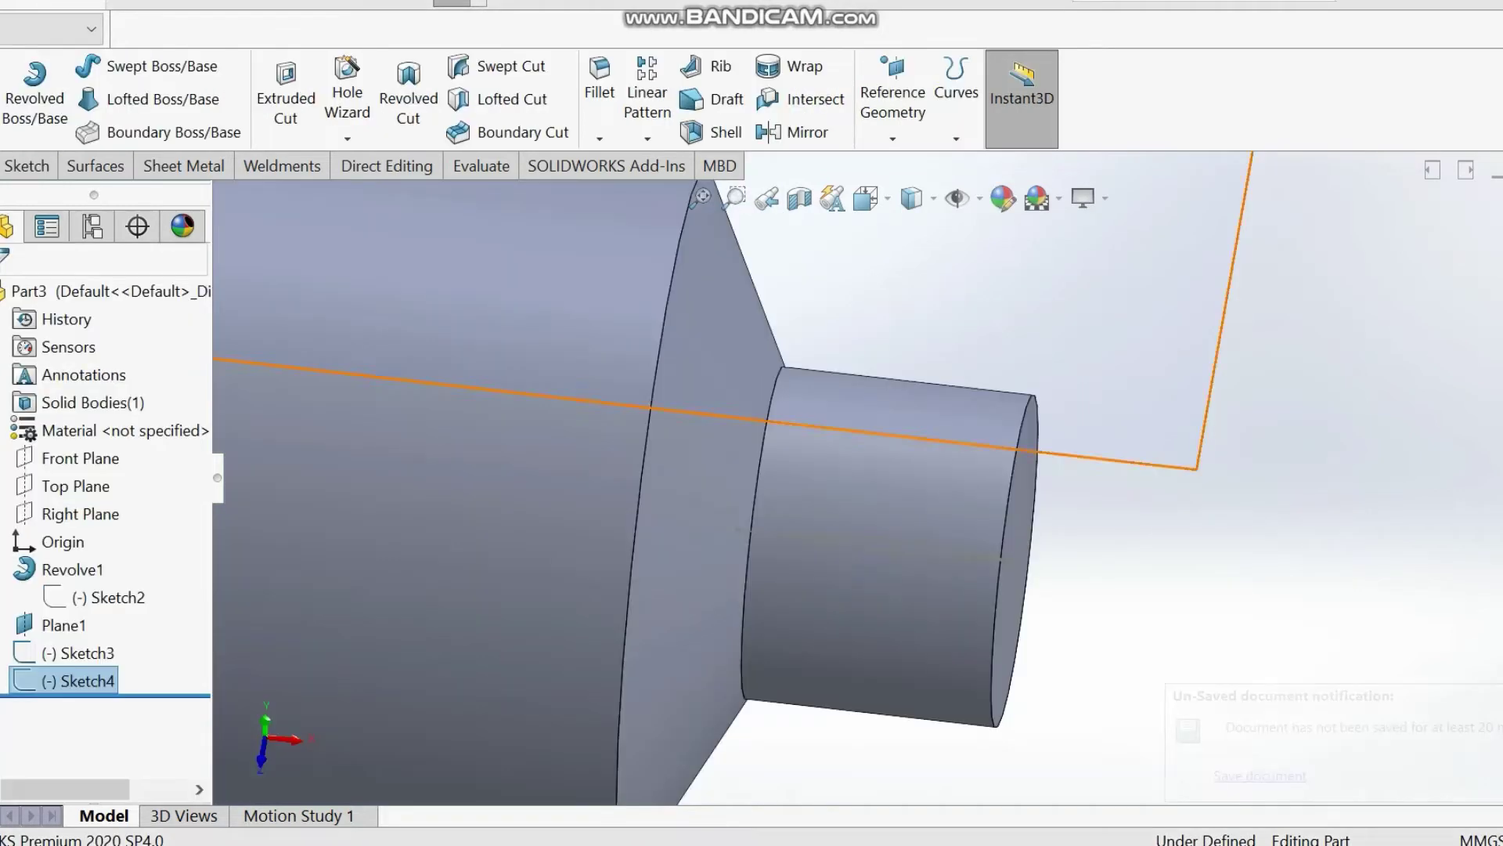
- Select Plane1, the reference plane offset above the shaft
{"action": "scroll", "coordinate": [924, 543], "scroll_direction": "down", "scroll_amount": 3}
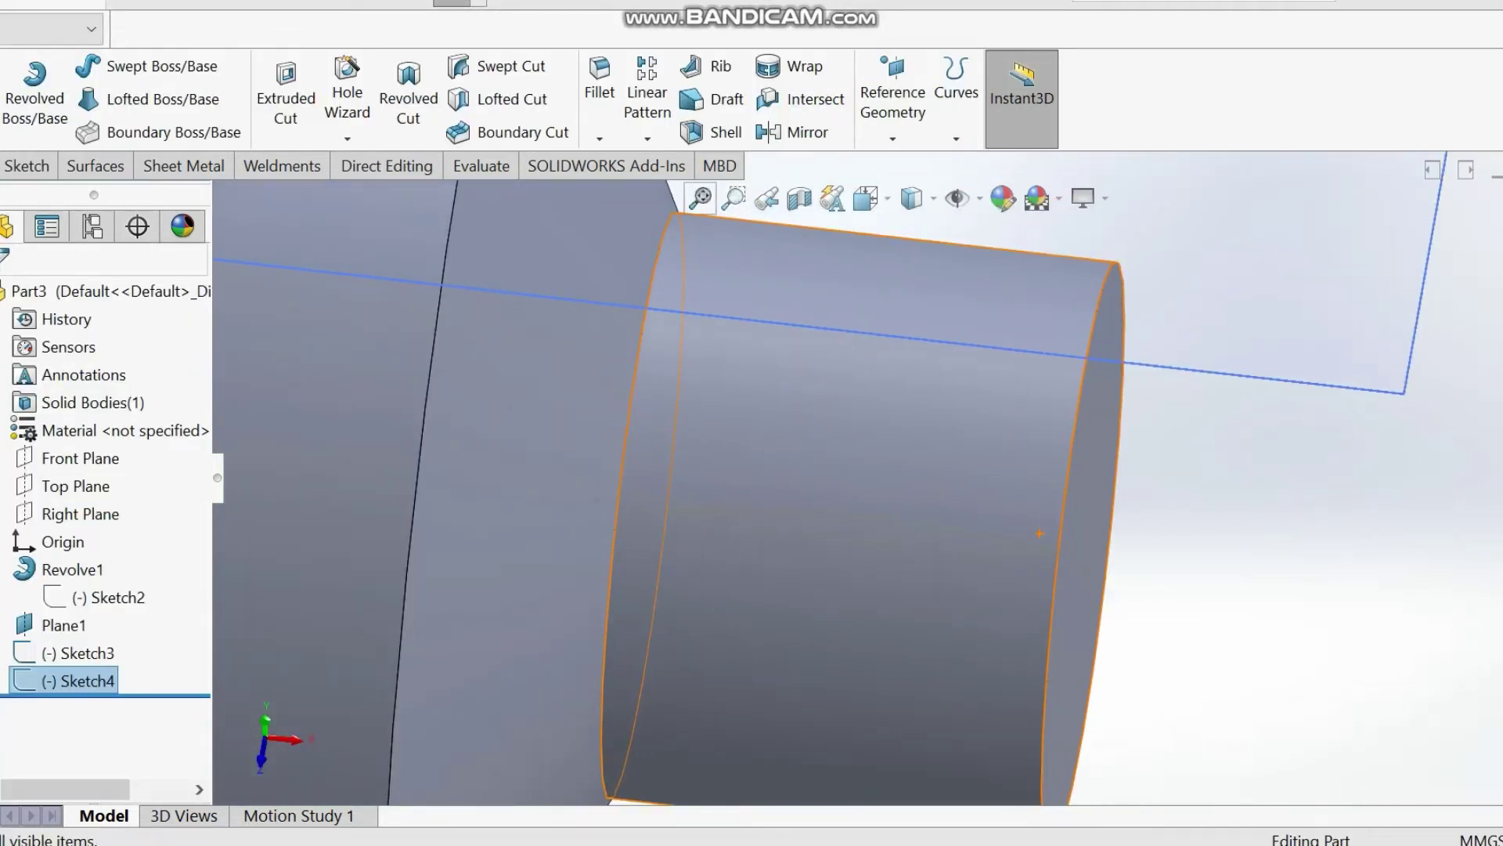
{"action": "scroll", "coordinate": [1038, 533], "scroll_direction": "up", "scroll_amount": 6}
{"action": "left_click", "coordinate": [1168, 468]}
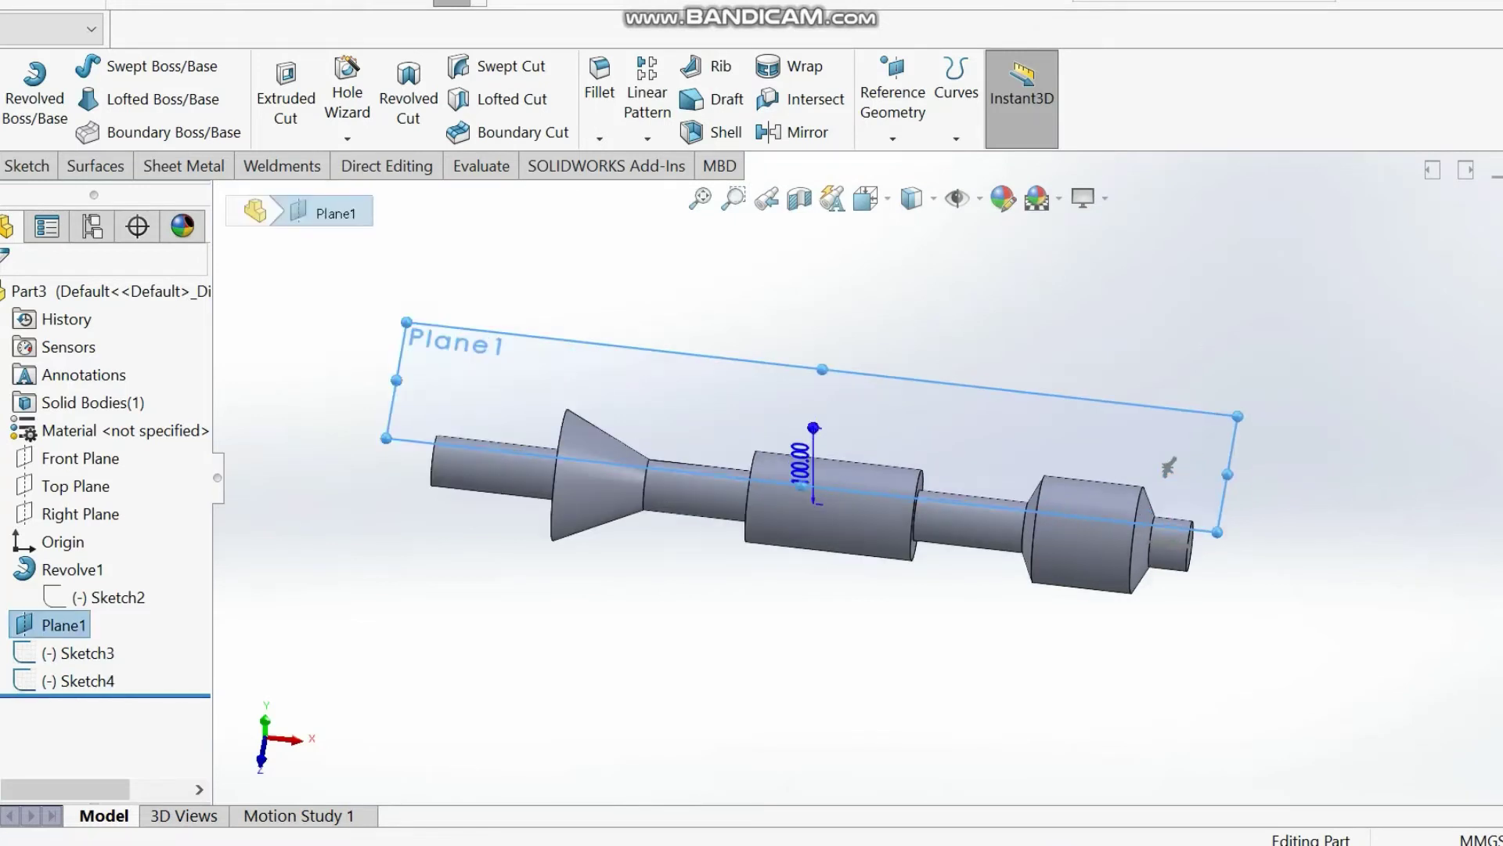
- Hide Plane1 in the graphics area
{"action": "right_click", "coordinate": [1200, 429]}
{"action": "left_click", "coordinate": [1296, 398]}
{"action": "scroll", "coordinate": [1253, 470], "scroll_direction": "up", "scroll_amount": 1}
{"action": "scroll", "coordinate": [1253, 469], "scroll_direction": "down", "scroll_amount": 1}
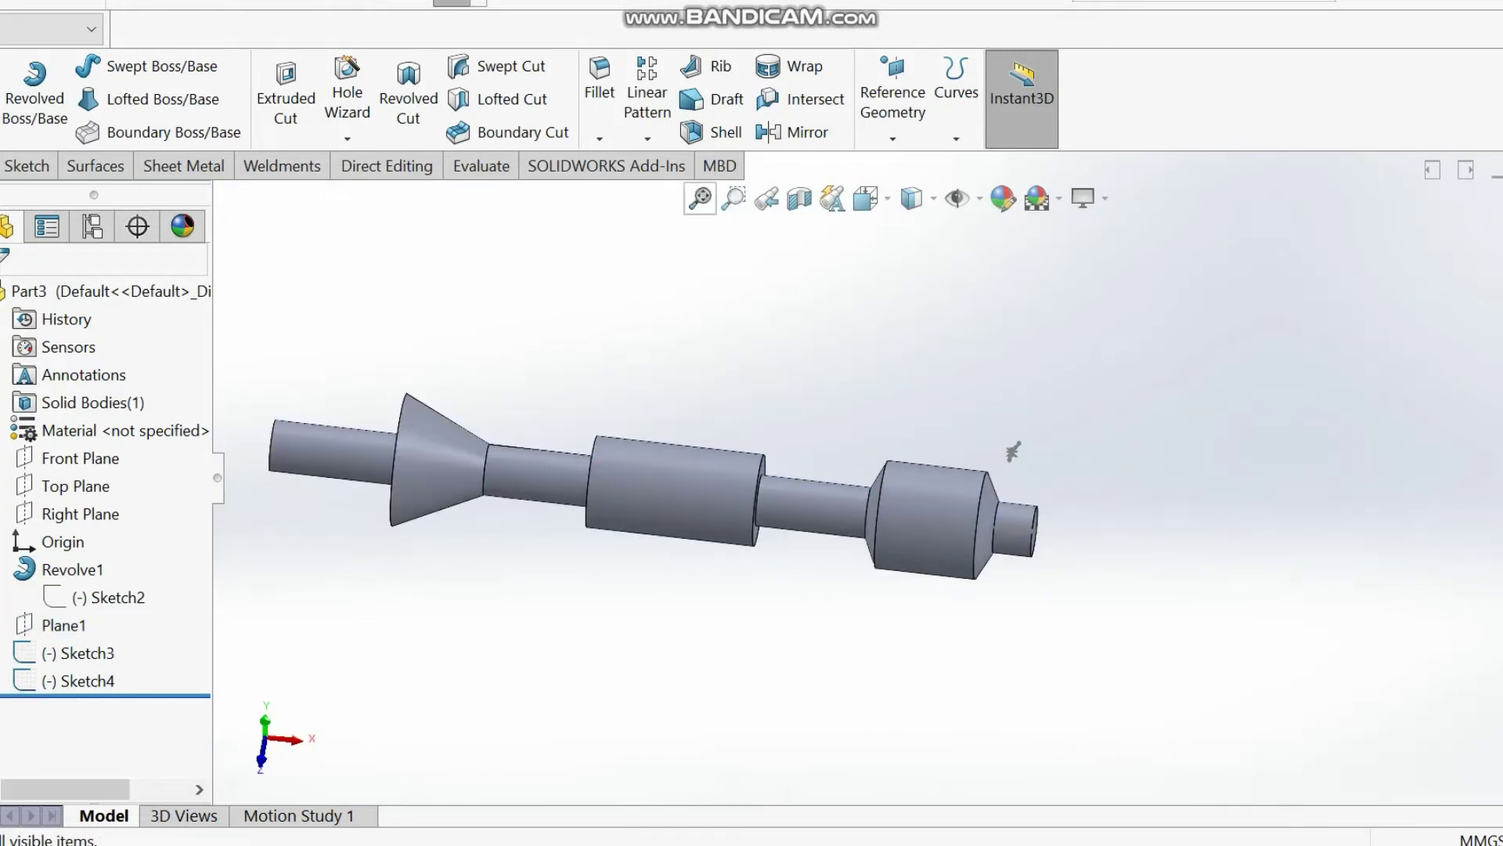
- Examine the narrow end section of the shaft together with the small blade profile sketch above it
{"action": "left_click", "coordinate": [701, 198]}
{"action": "left_click_drag", "start_coordinate": [1317, 426], "coordinate": [1163, 610]}
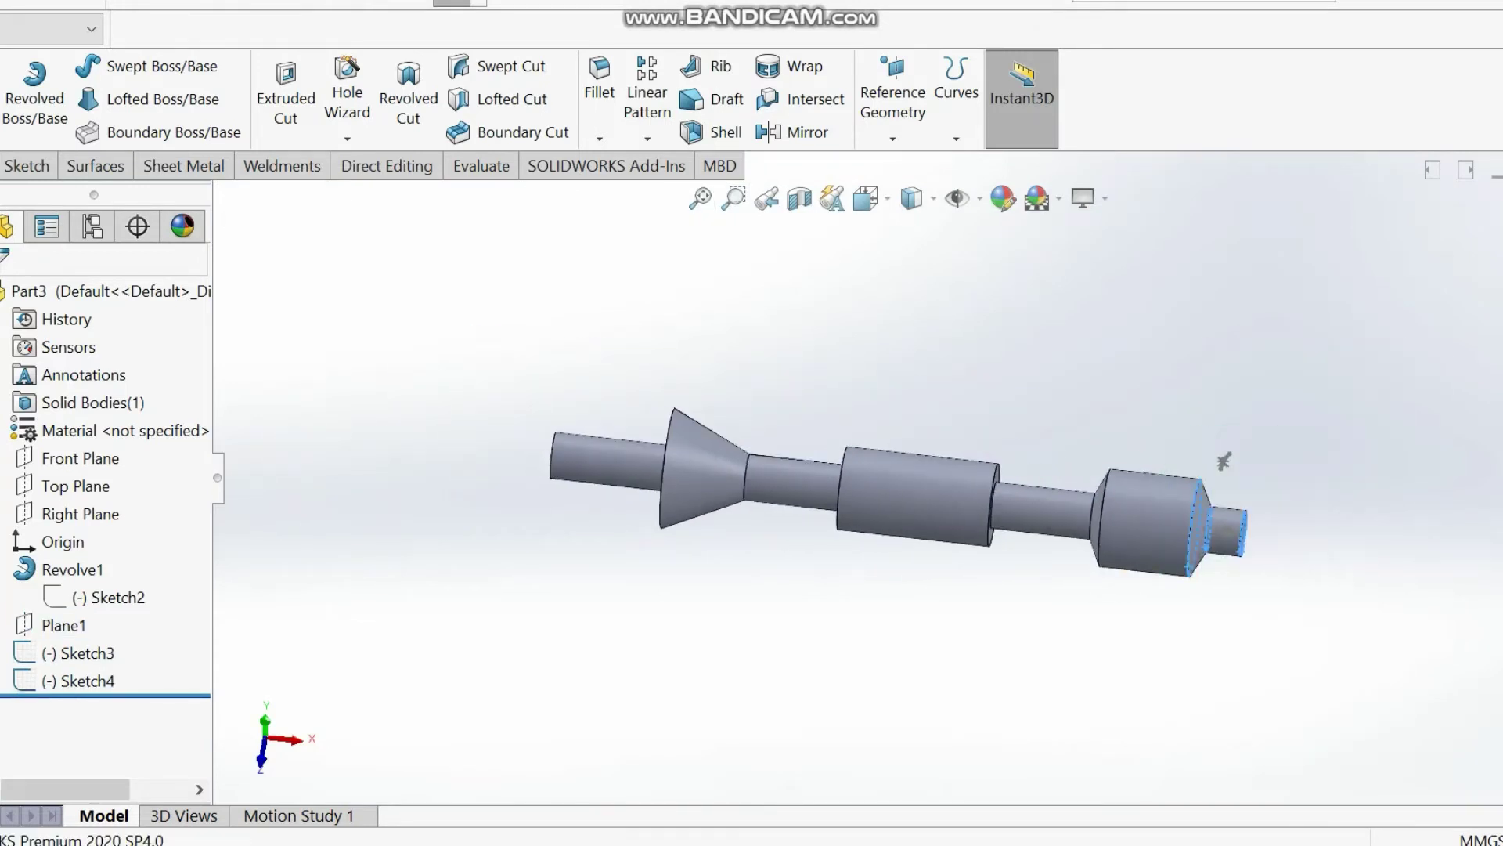
{"action": "left_click_drag", "start_coordinate": [1327, 420], "coordinate": [1151, 575]}
{"action": "left_click_drag", "start_coordinate": [1350, 388], "coordinate": [1071, 596]}
{"action": "left_click", "coordinate": [733, 198]}
{"action": "left_click_drag", "start_coordinate": [1069, 400], "coordinate": [1355, 643]}
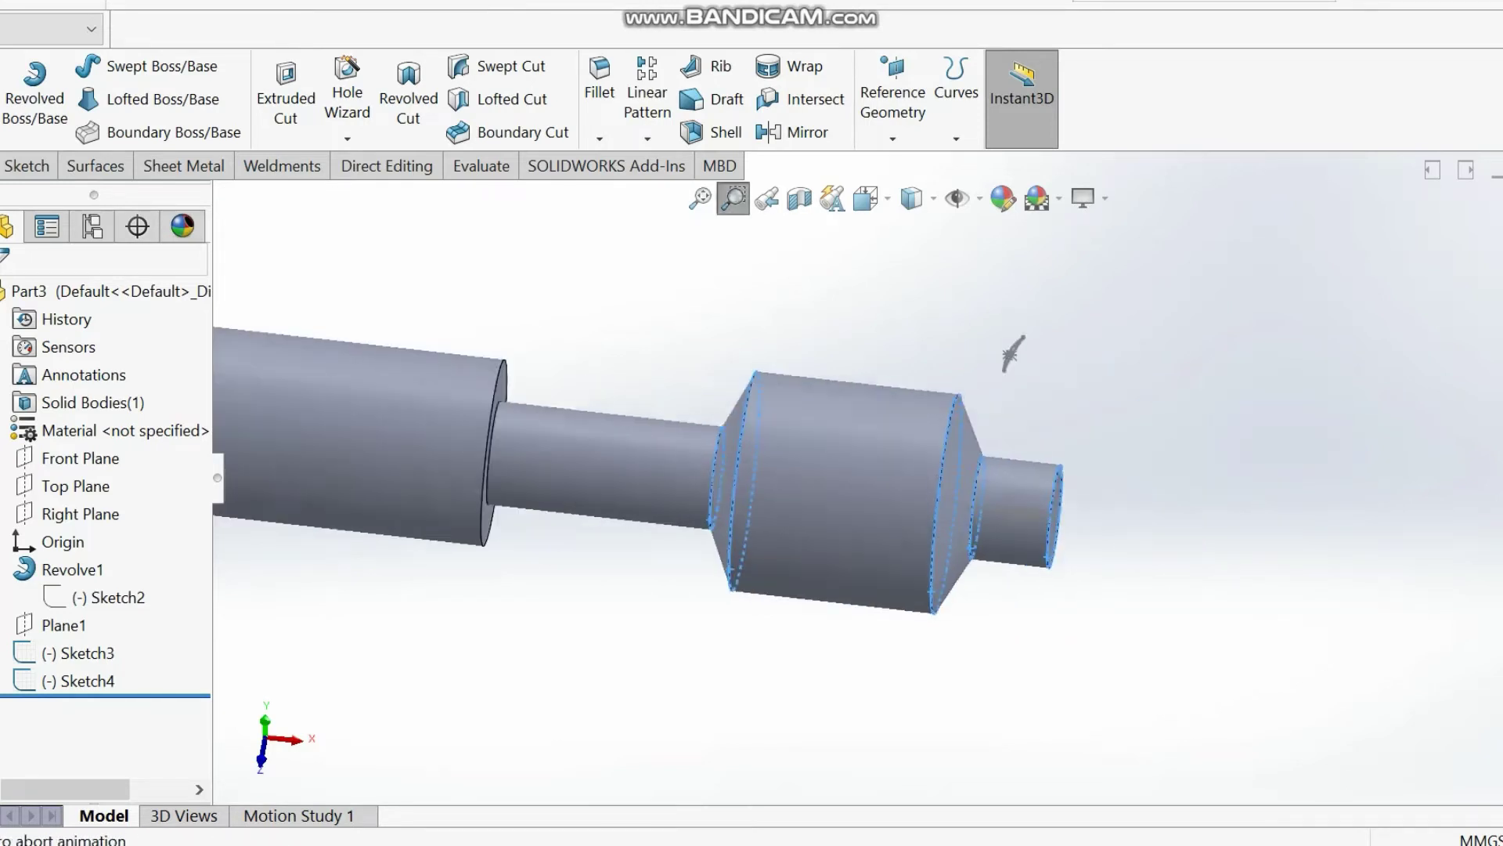
{"action": "left_click_drag", "start_coordinate": [1096, 275], "coordinate": [754, 695]}
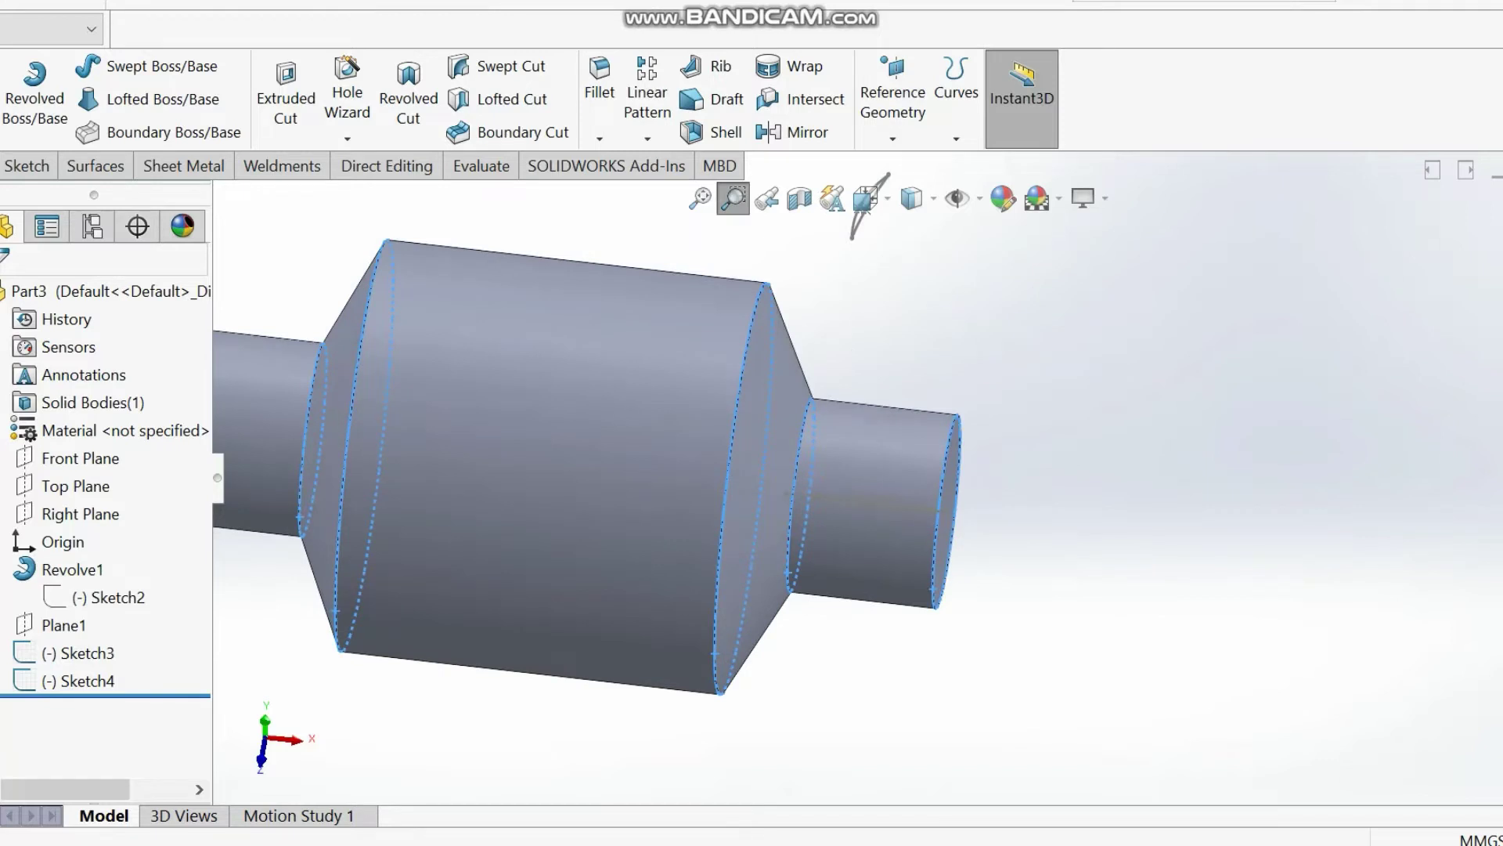
{"action": "key", "text": "Escape"}
{"action": "middle_click_drag", "start_coordinate": [797, 566], "coordinate": [873, 288]}
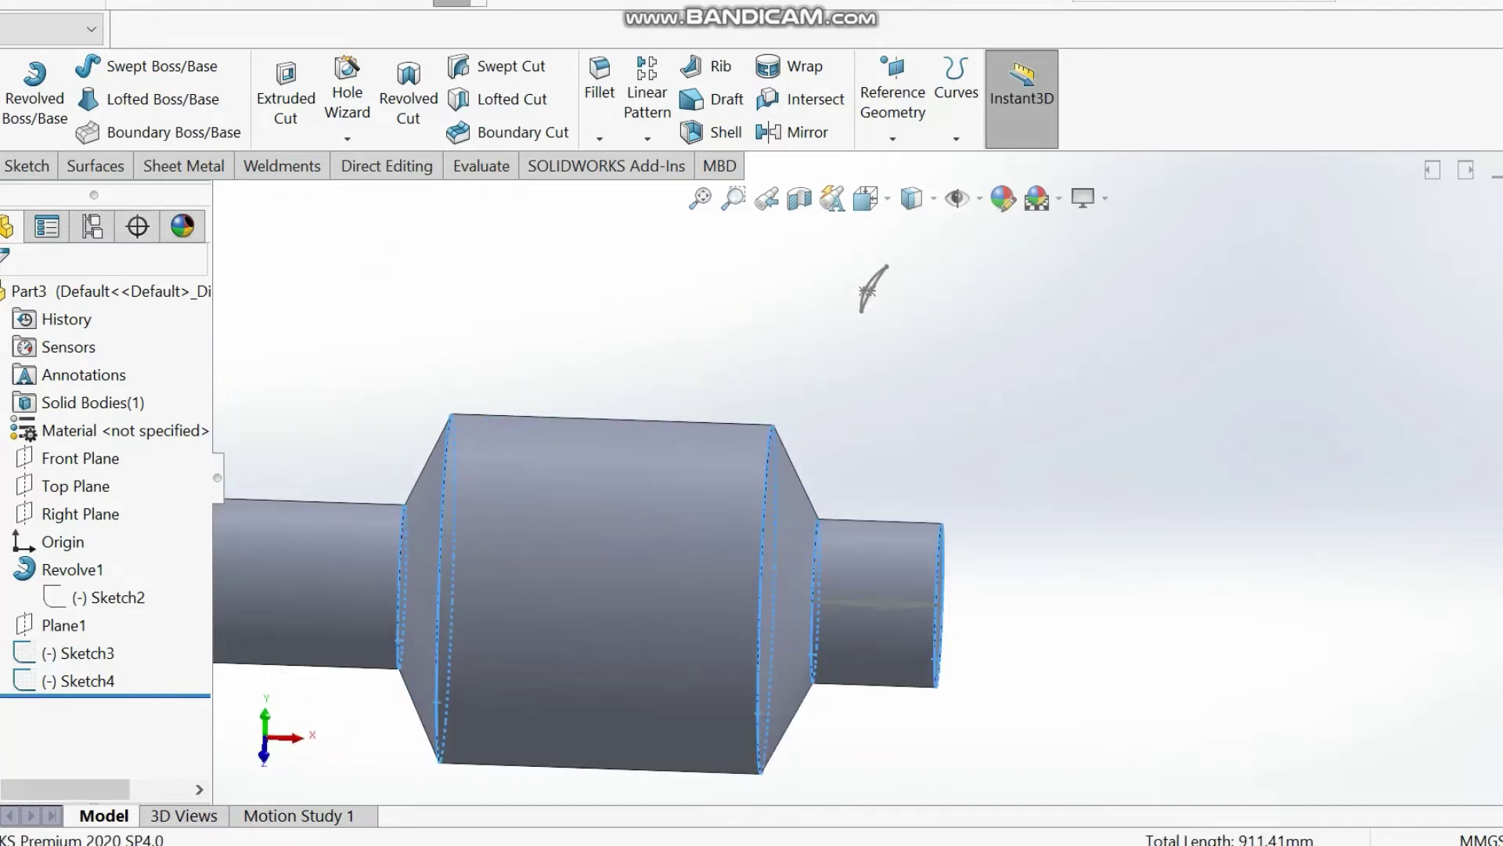
{"action": "left_click", "coordinate": [27, 166]}
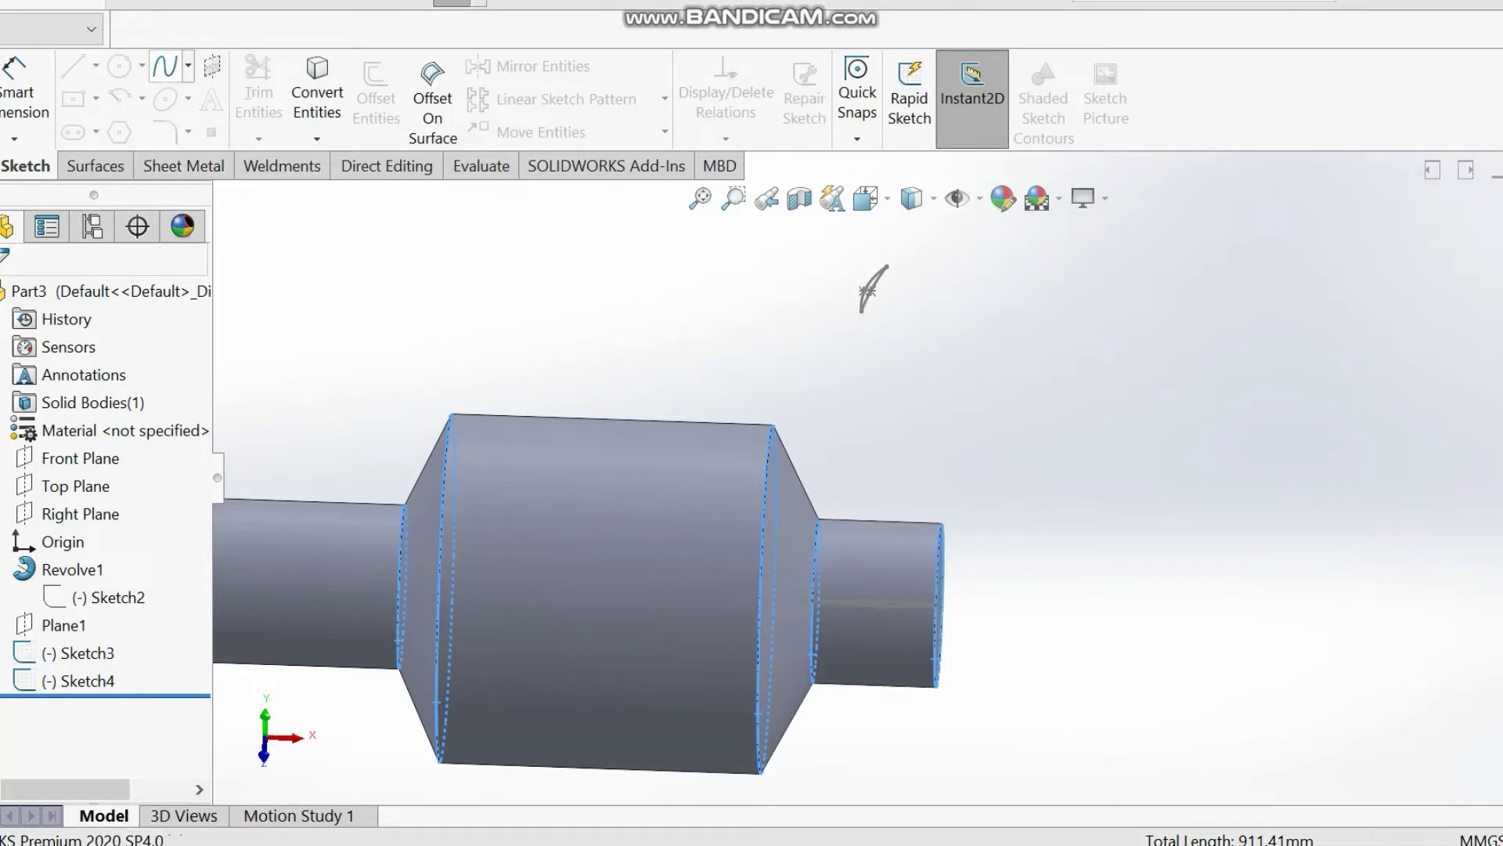
{"action": "key", "text": "Escape"}
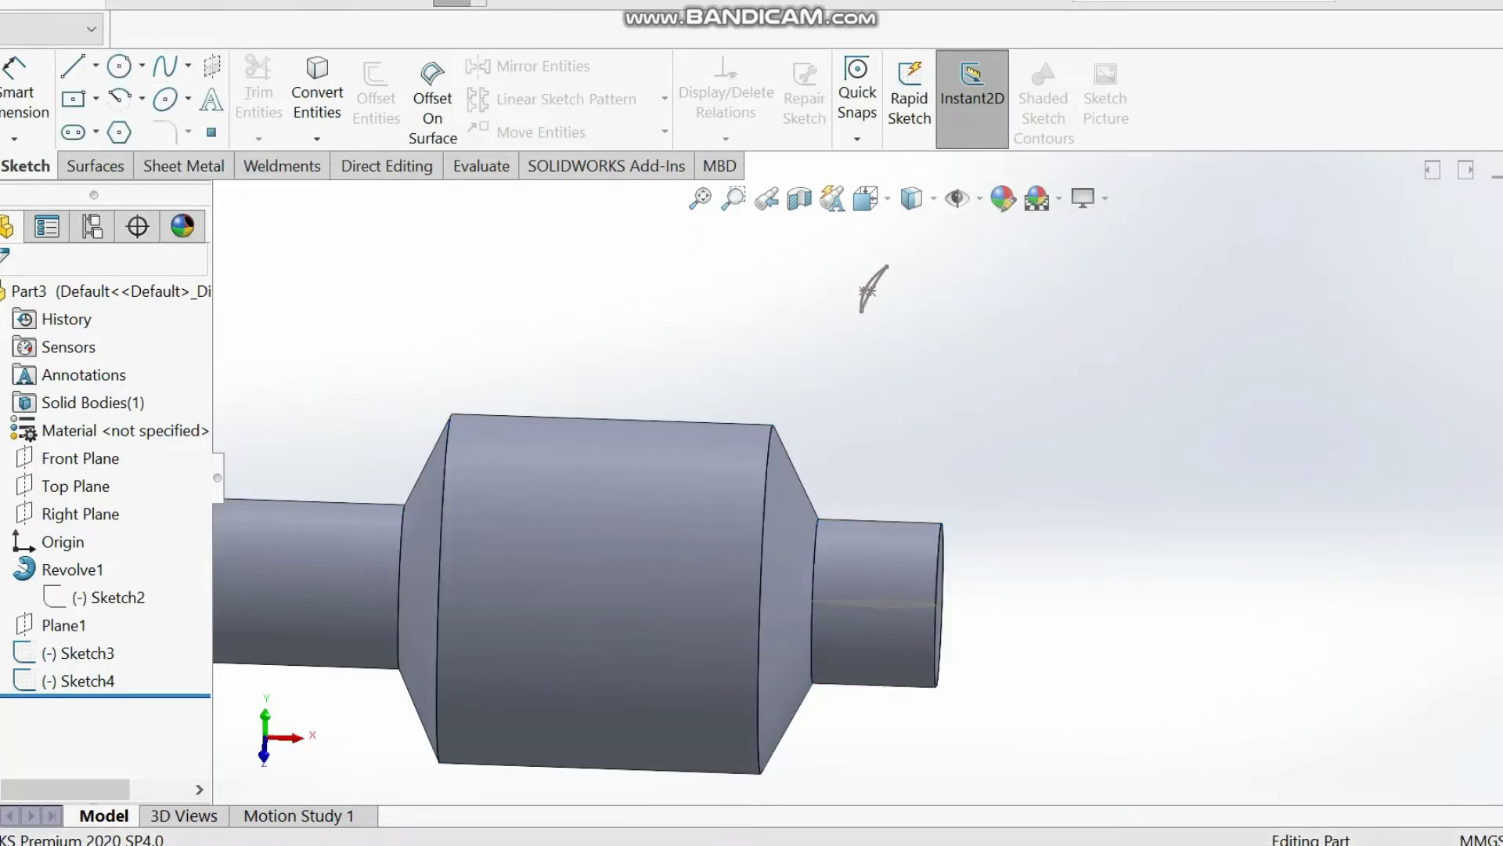
- Switch to the reference video and replay the passage where splines connect the upper and lower profiles in a 3D sketch
{"action": "key", "text": "alt+Tab"}
{"action": "left_click", "coordinate": [717, 745]}
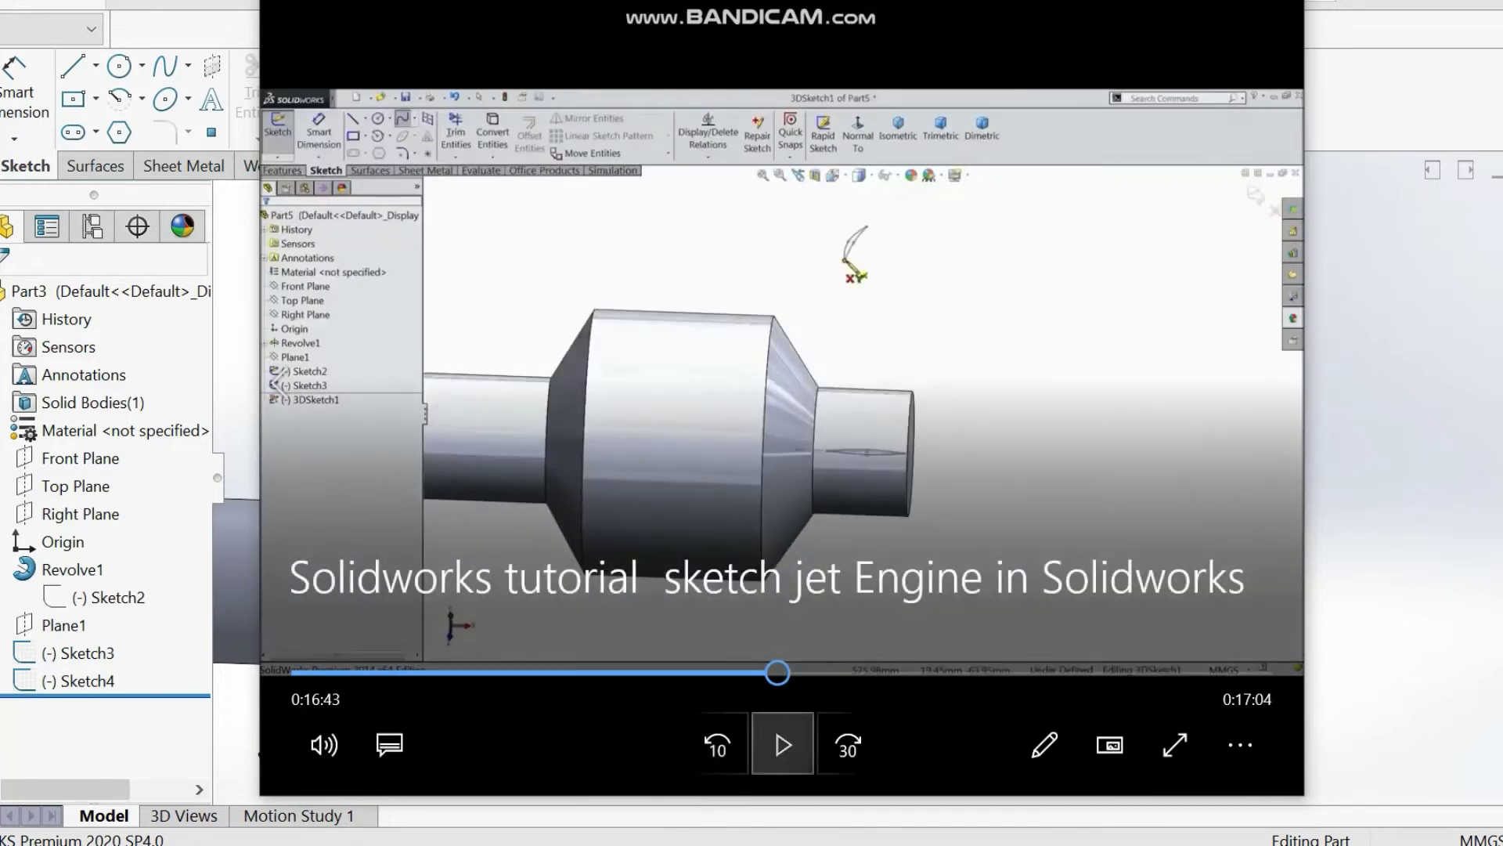
{"action": "left_click", "coordinate": [783, 743]}
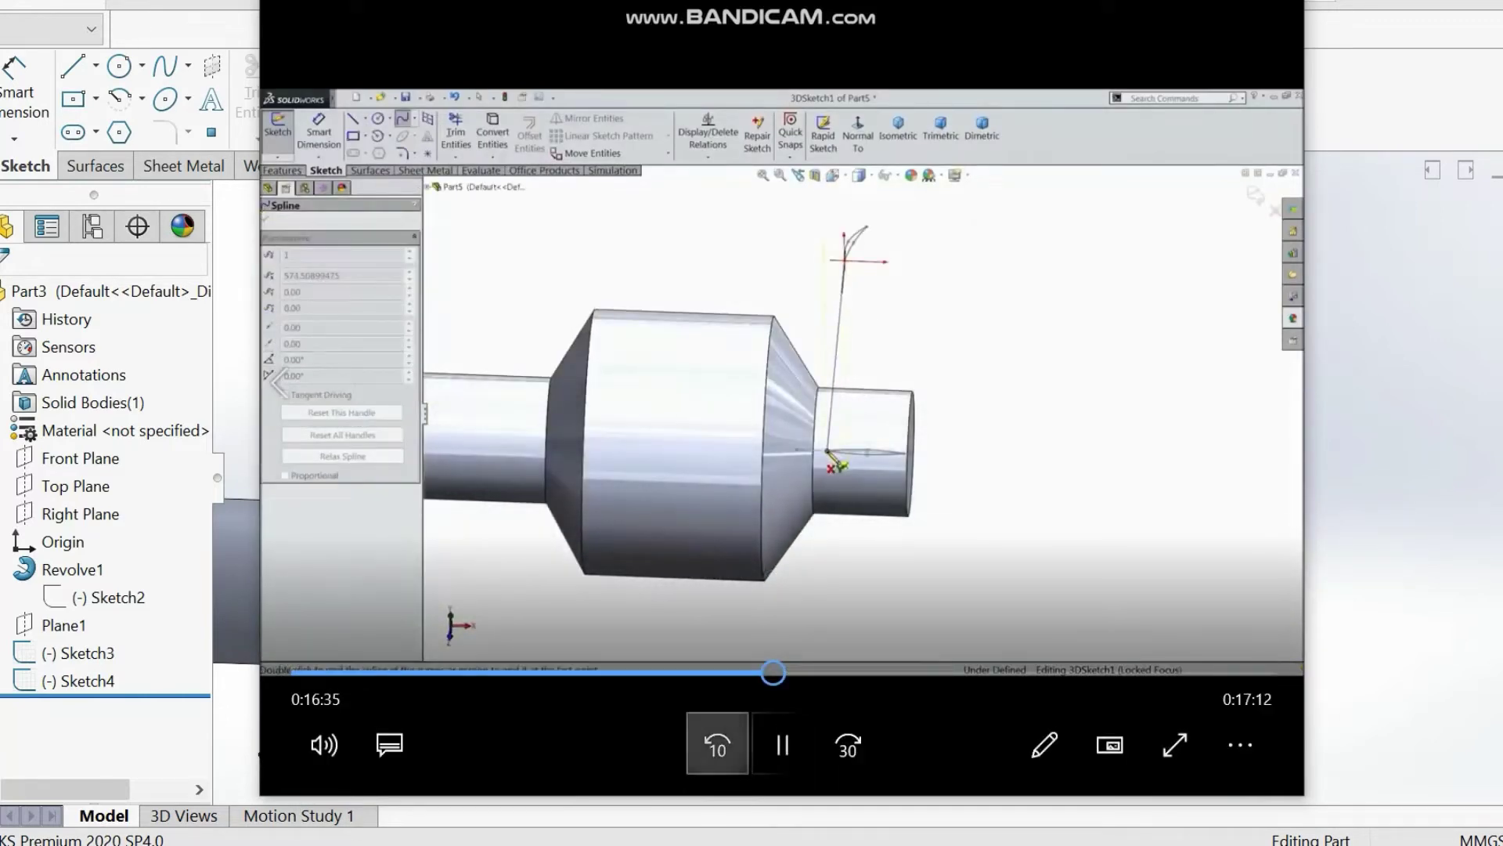
{"action": "left_click", "coordinate": [717, 744]}
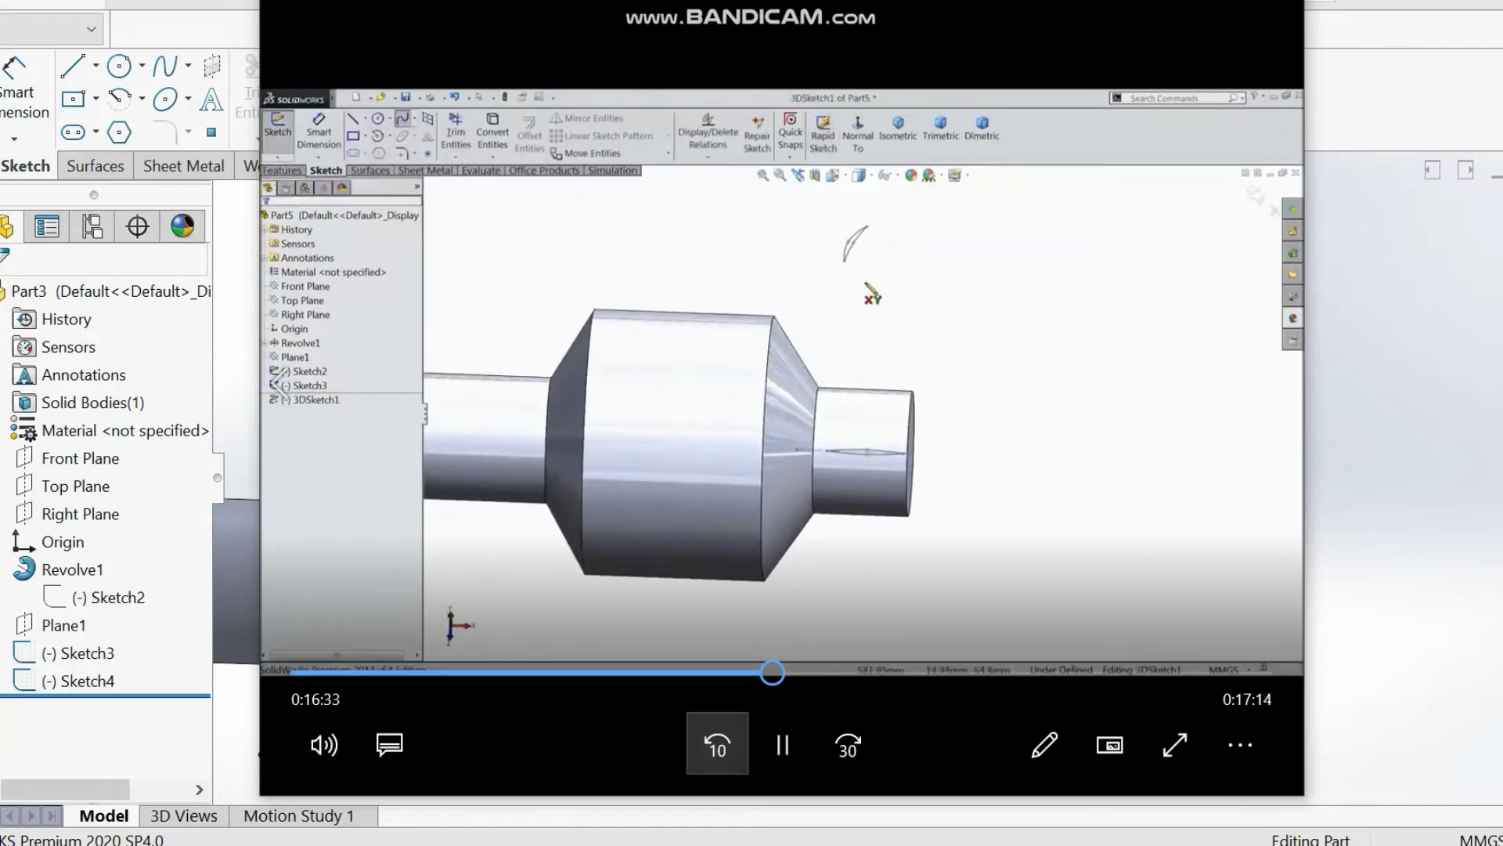
{"action": "left_click", "coordinate": [782, 744]}
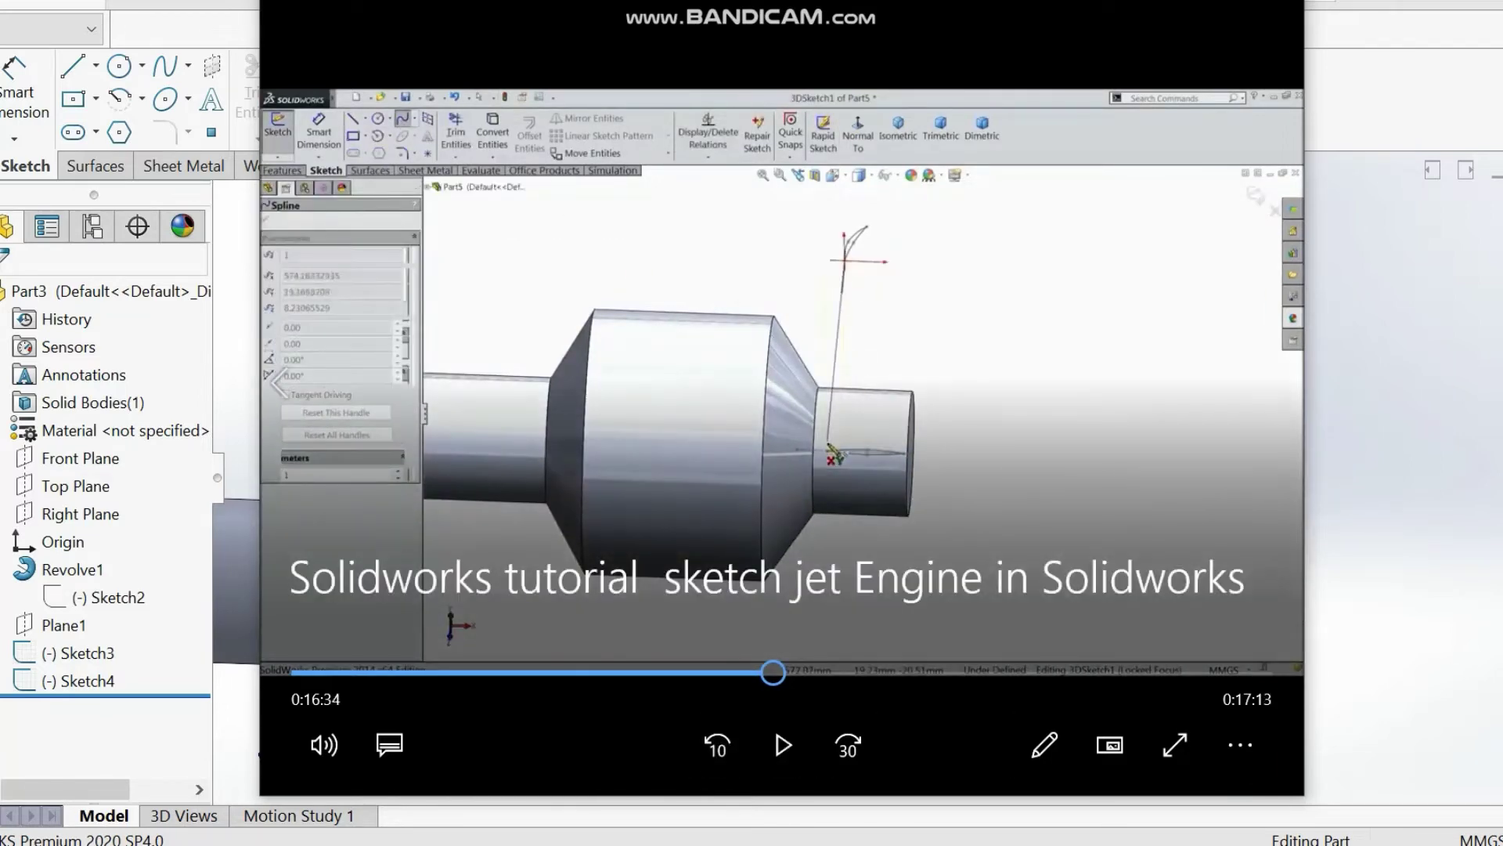
{"action": "key", "text": "alt+Tab"}
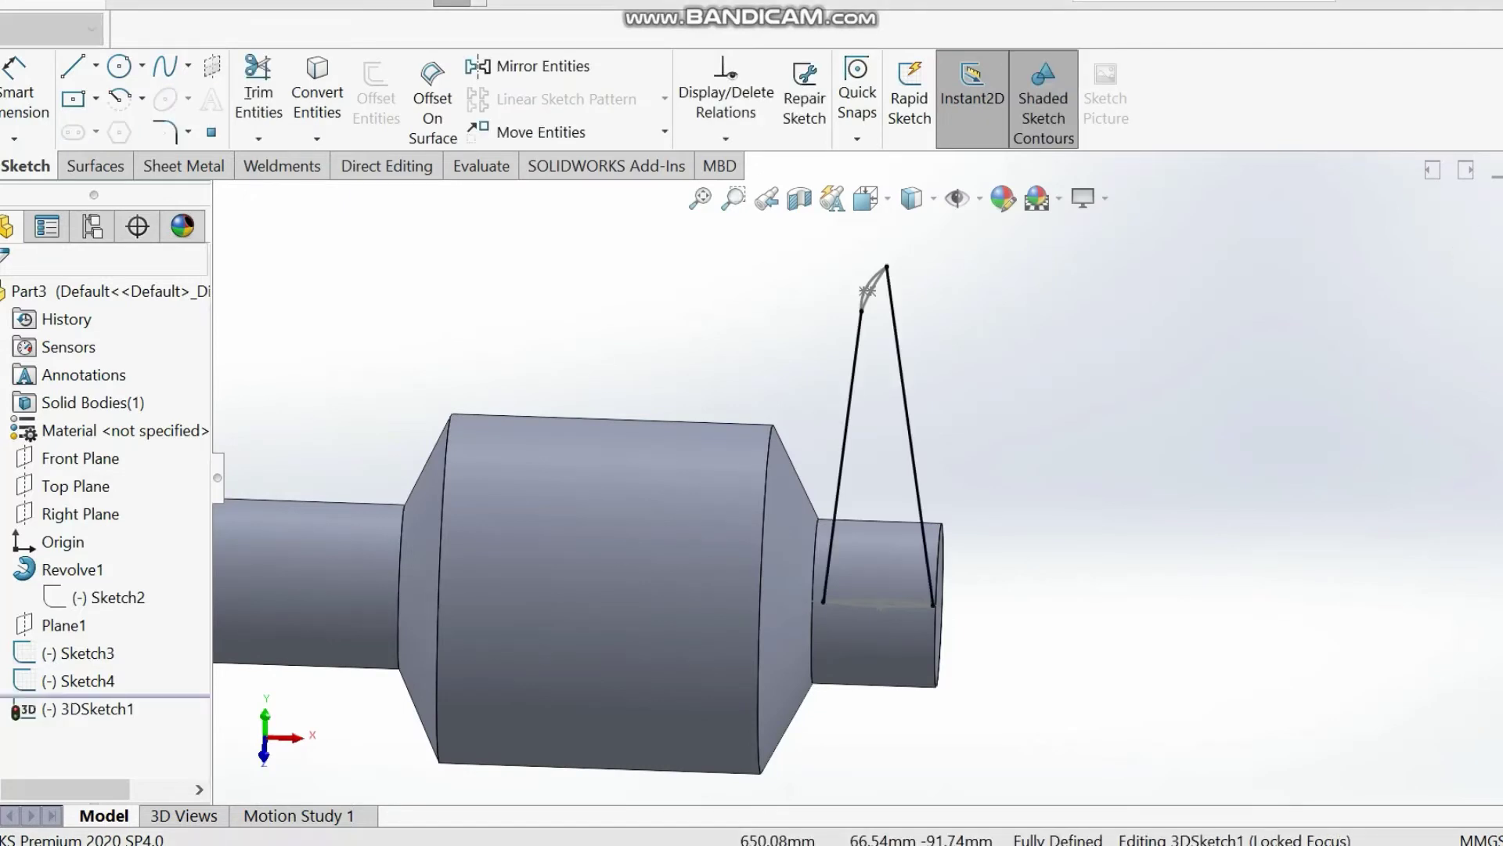
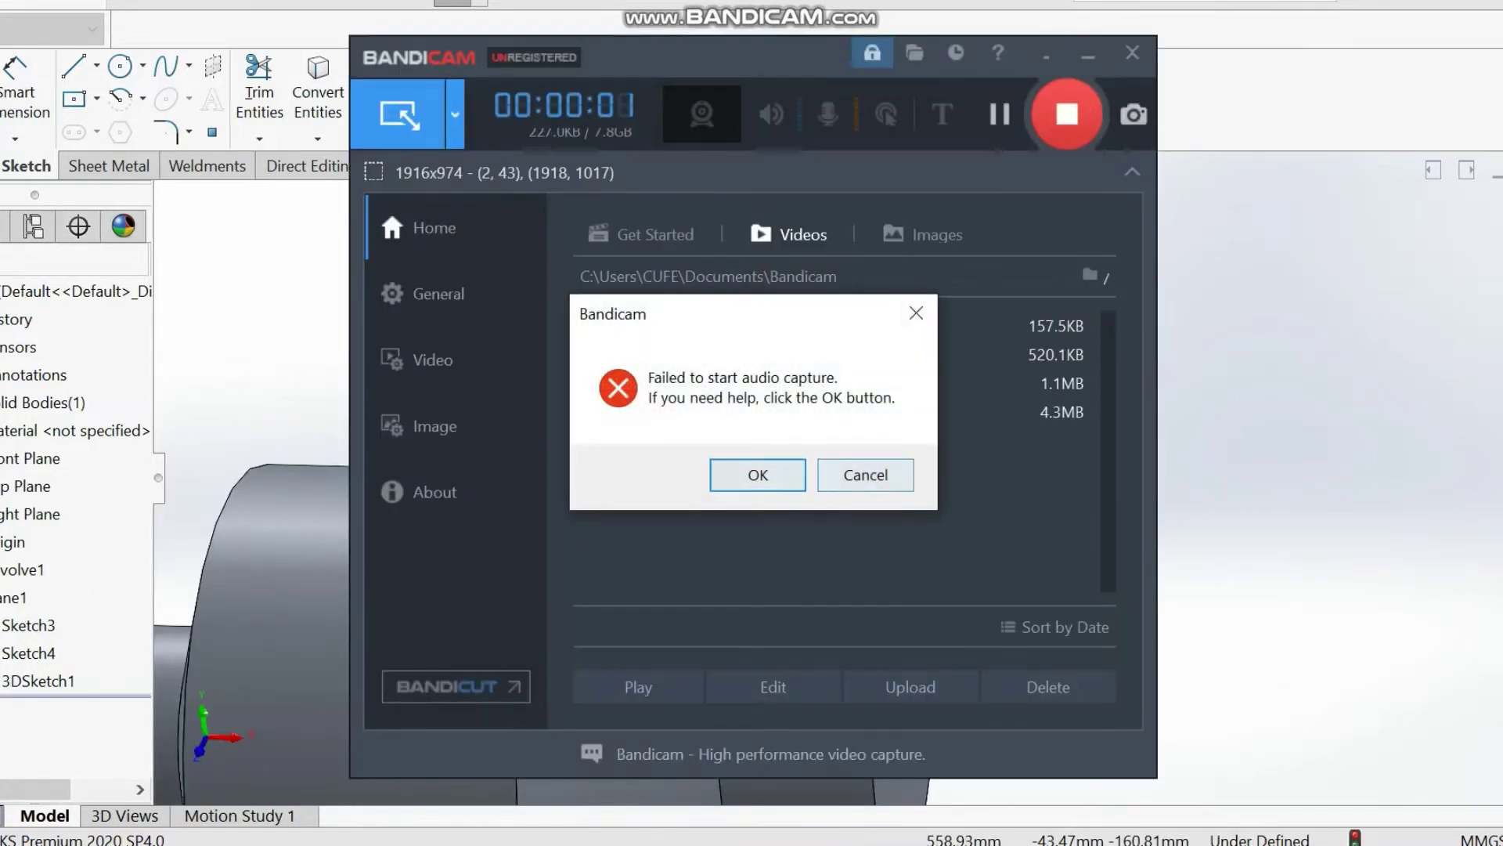
{"action": "left_click", "coordinate": [866, 475]}
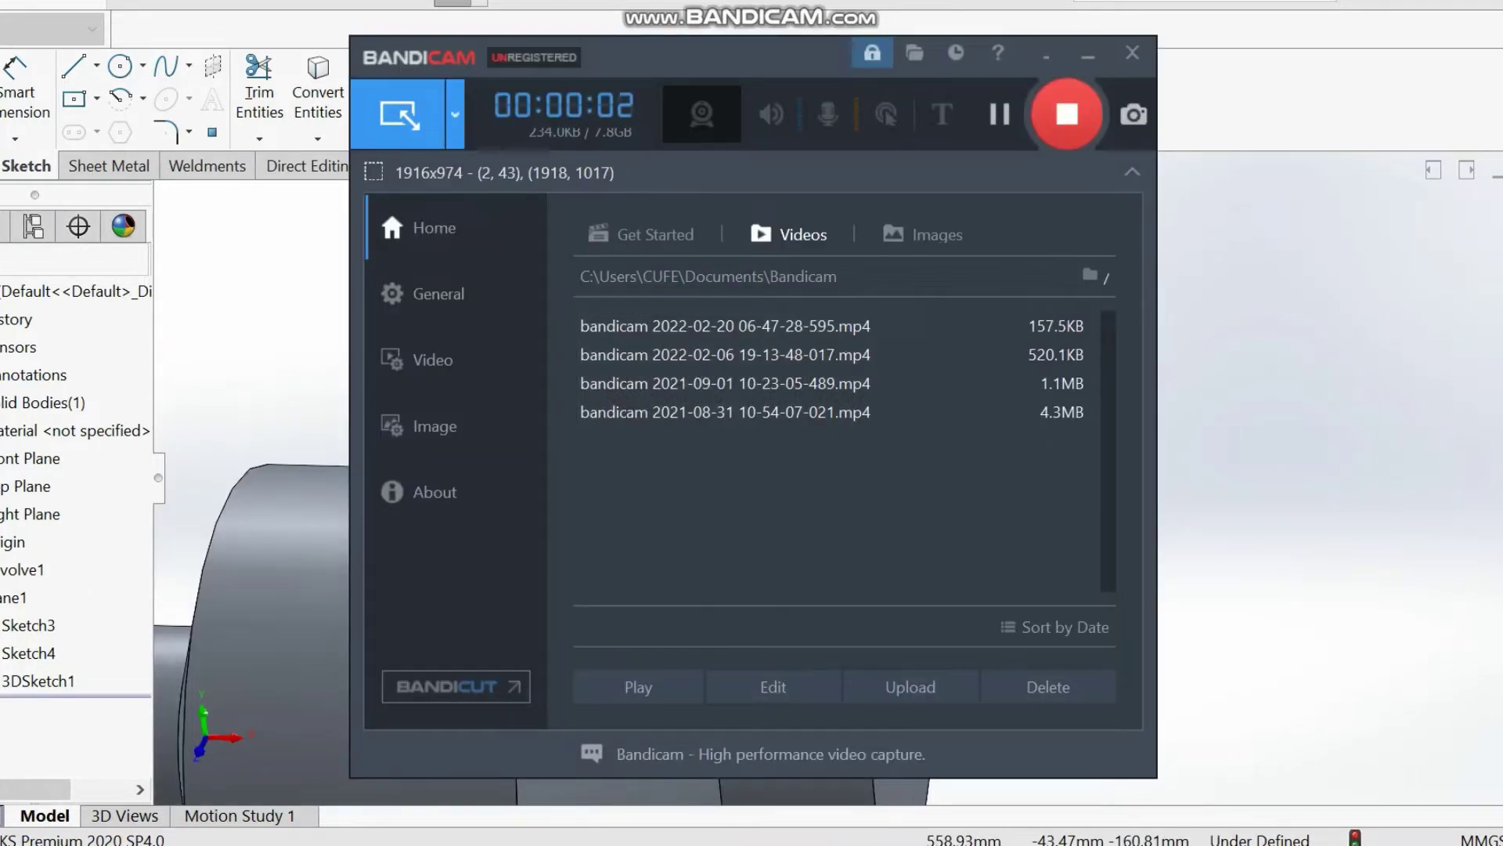
{"action": "left_click", "coordinate": [1088, 53]}
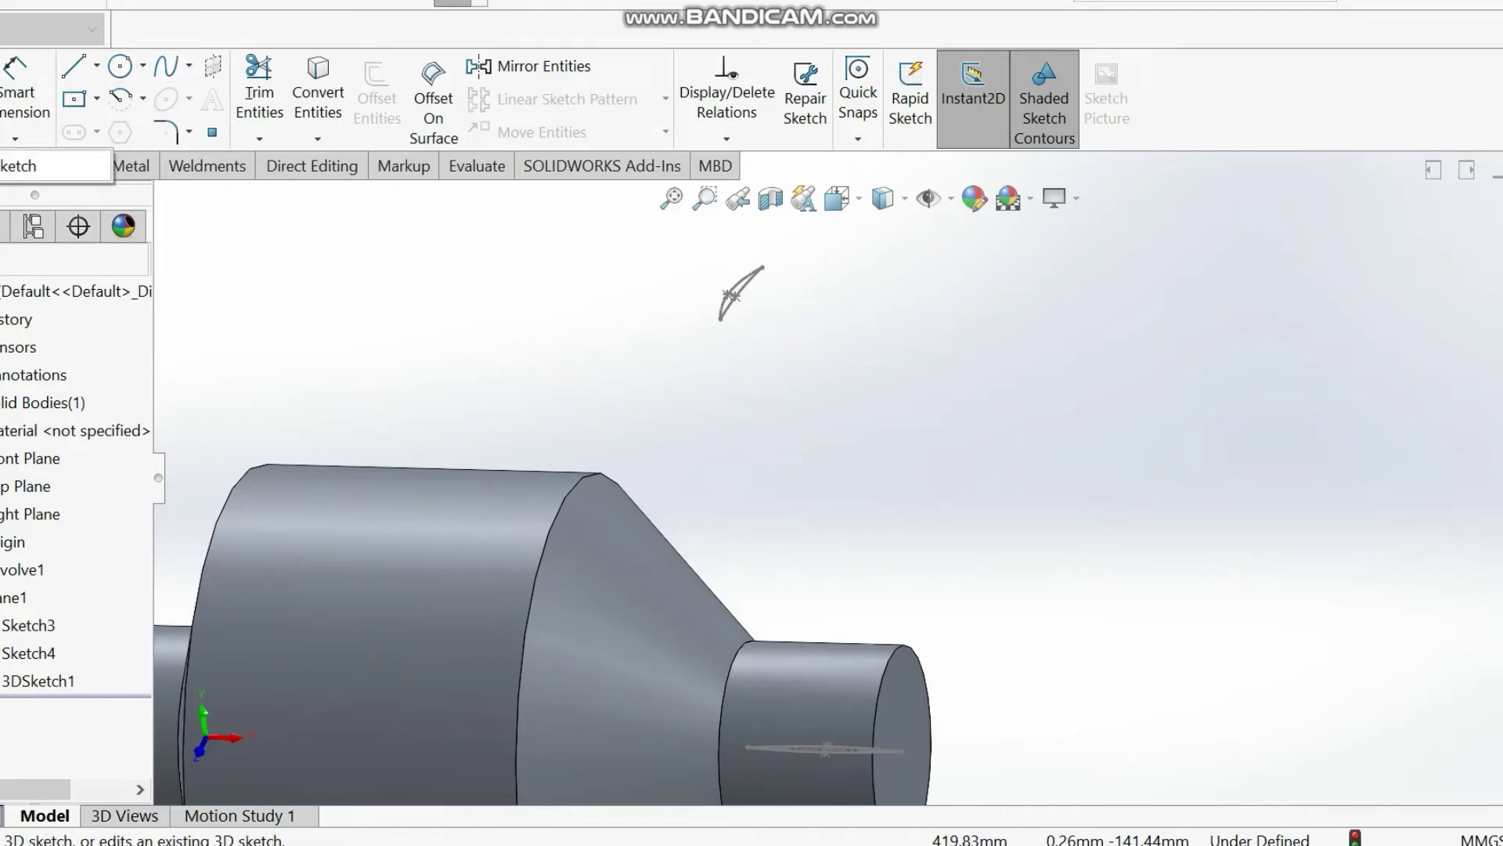
- In the 3D sketch, draw a two-point spline from the upper profile's lower tip to the inner end of the lower profile on the narrow shaft section
{"action": "left_click", "coordinate": [188, 66]}
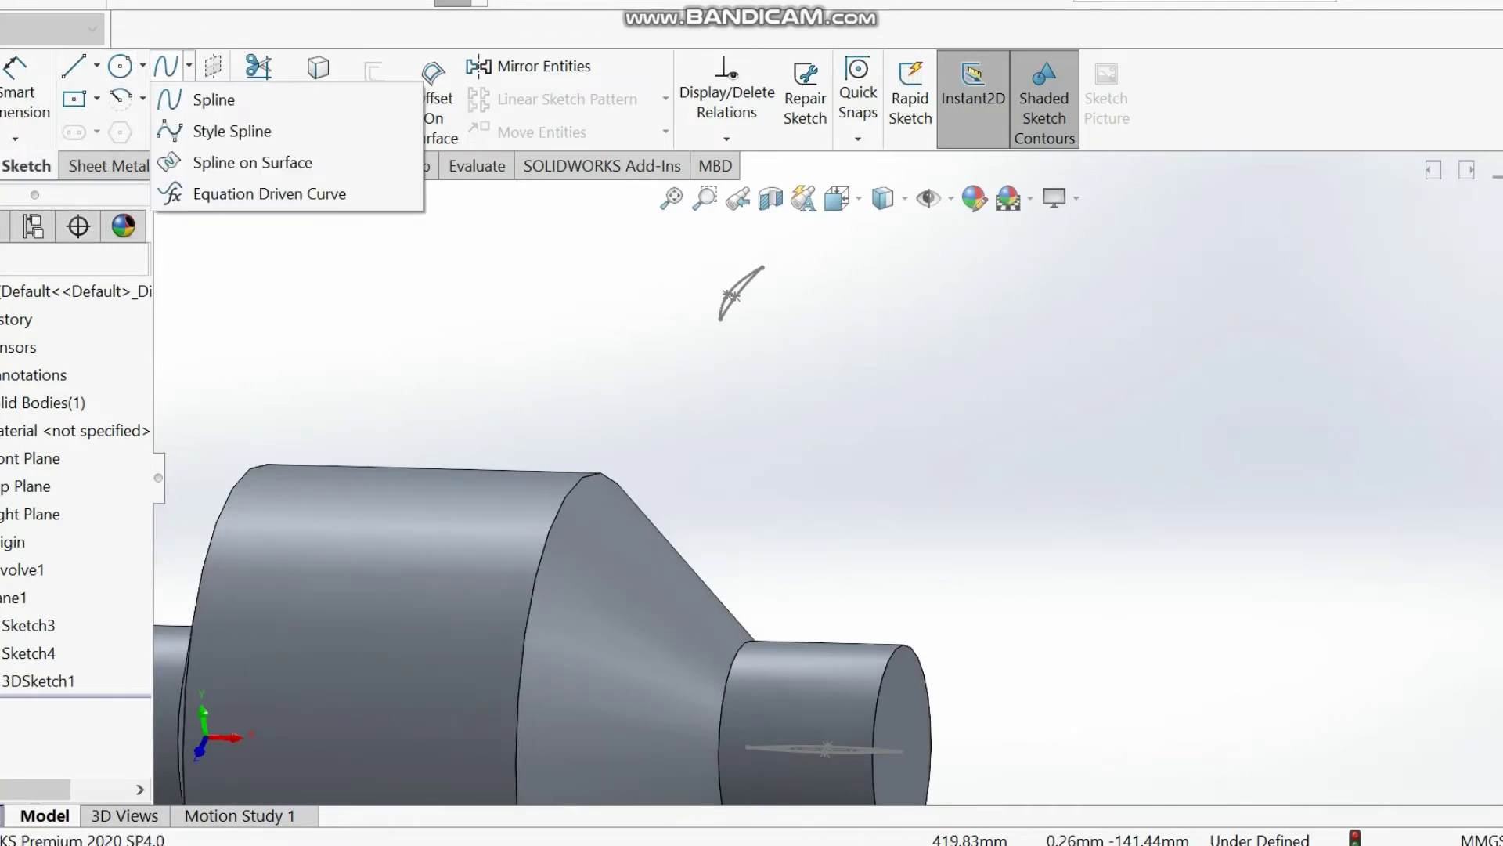
{"action": "left_click", "coordinate": [214, 100]}
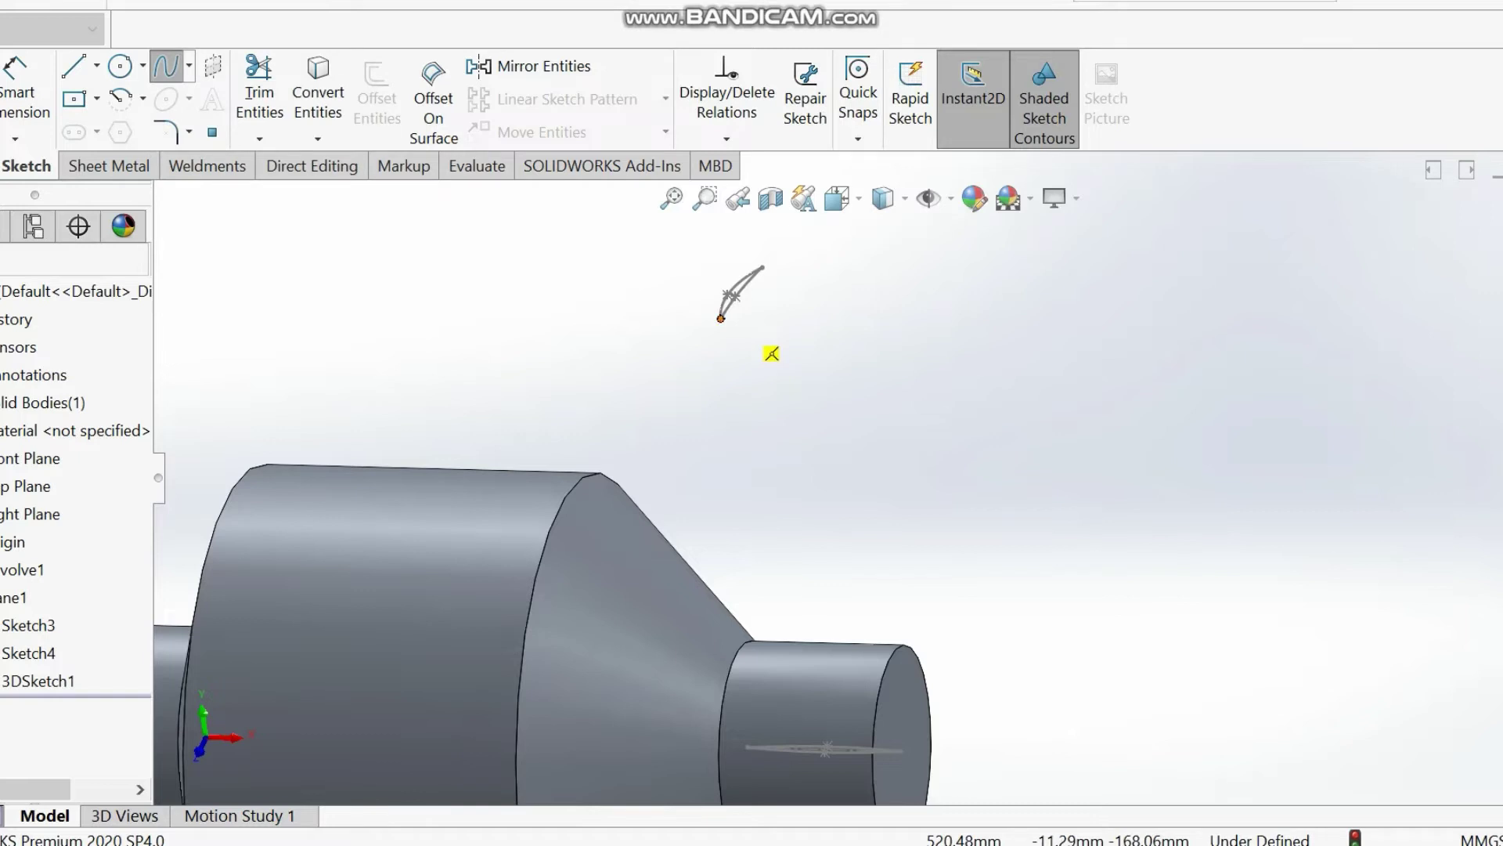
{"action": "left_click", "coordinate": [720, 319]}
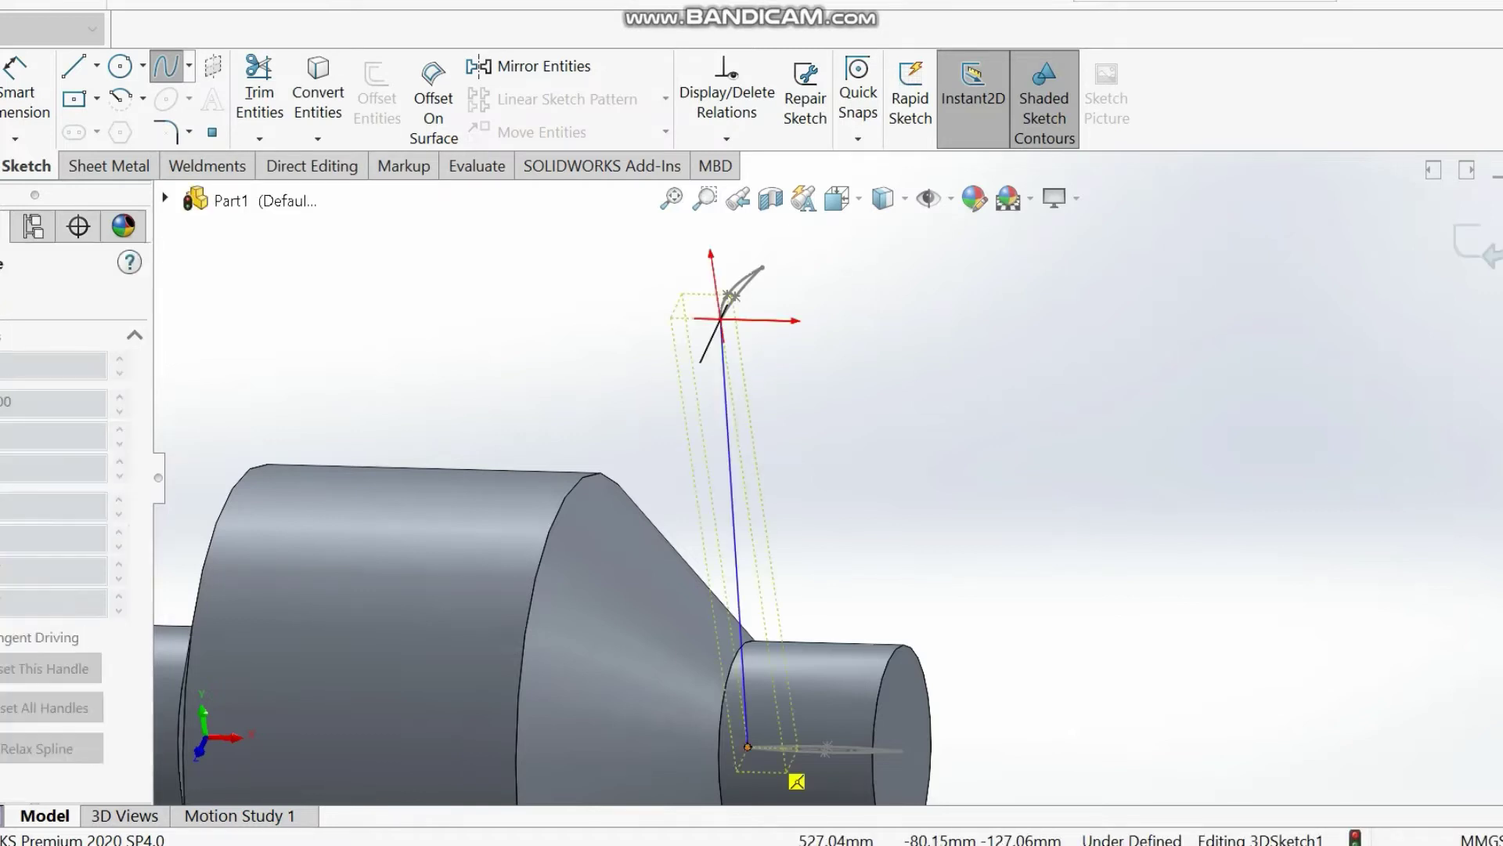
{"action": "left_click", "coordinate": [748, 746]}
{"action": "right_click", "coordinate": [928, 493]}
{"action": "left_click", "coordinate": [974, 504]}
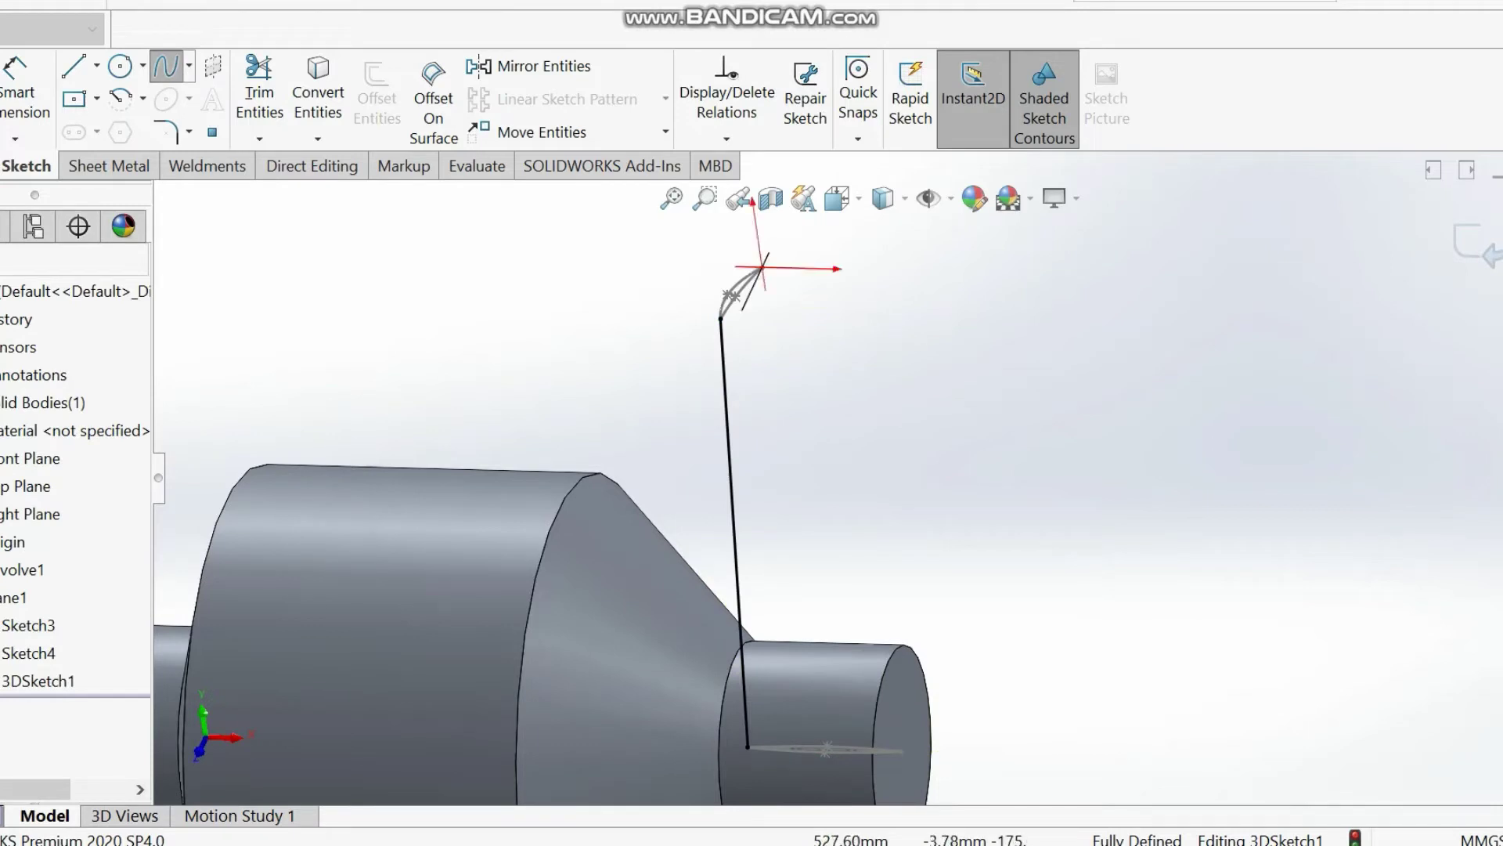
- Try a second spline from the upper profile's other tip to the lower profile's outer end near the shaft face, and undo it
{"action": "left_click", "coordinate": [763, 267]}
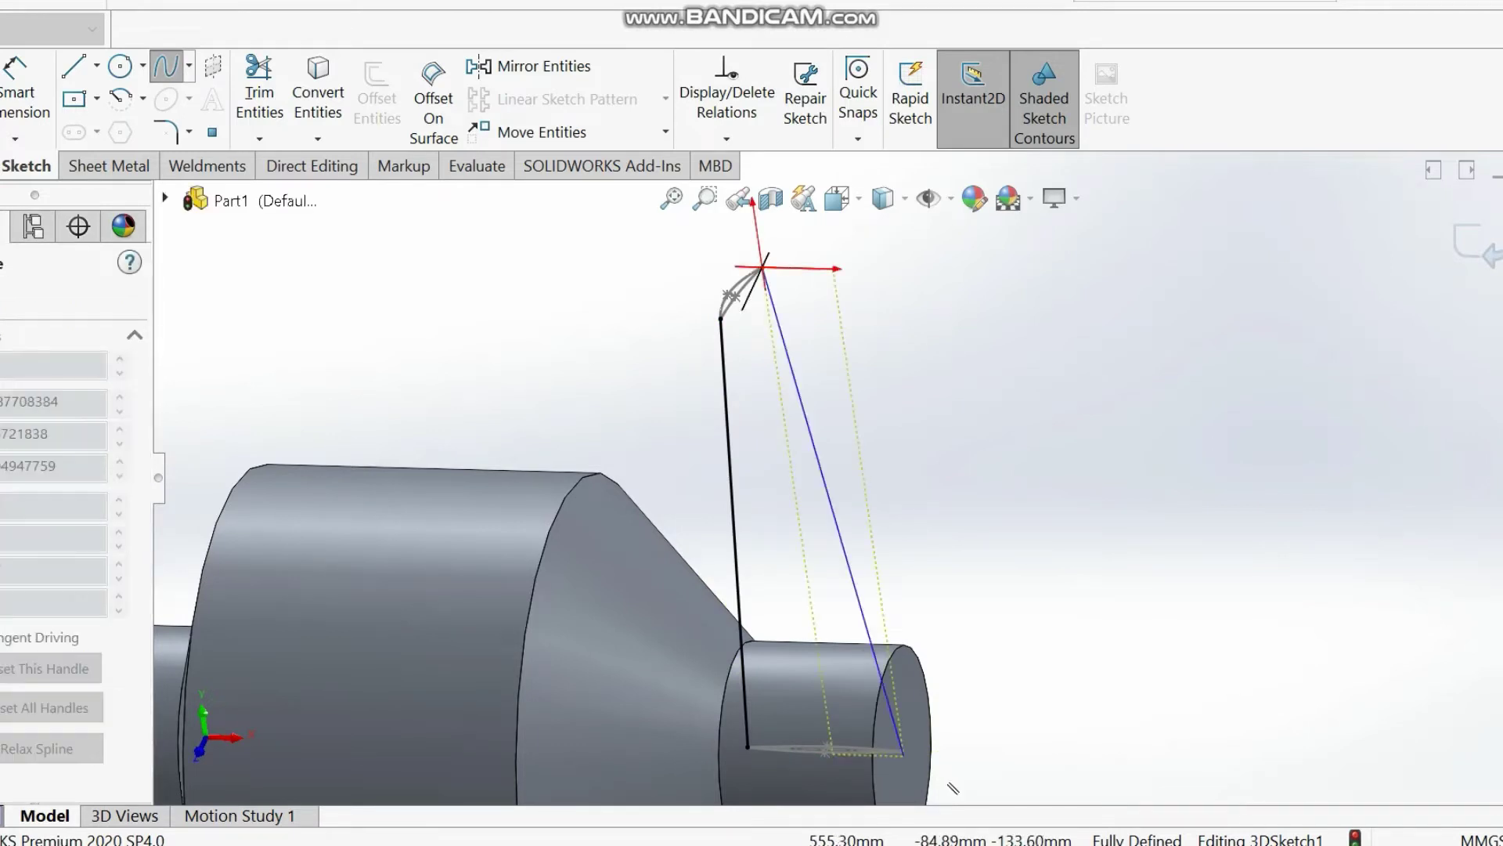
{"action": "left_click", "coordinate": [905, 755]}
{"action": "right_click", "coordinate": [1076, 609]}
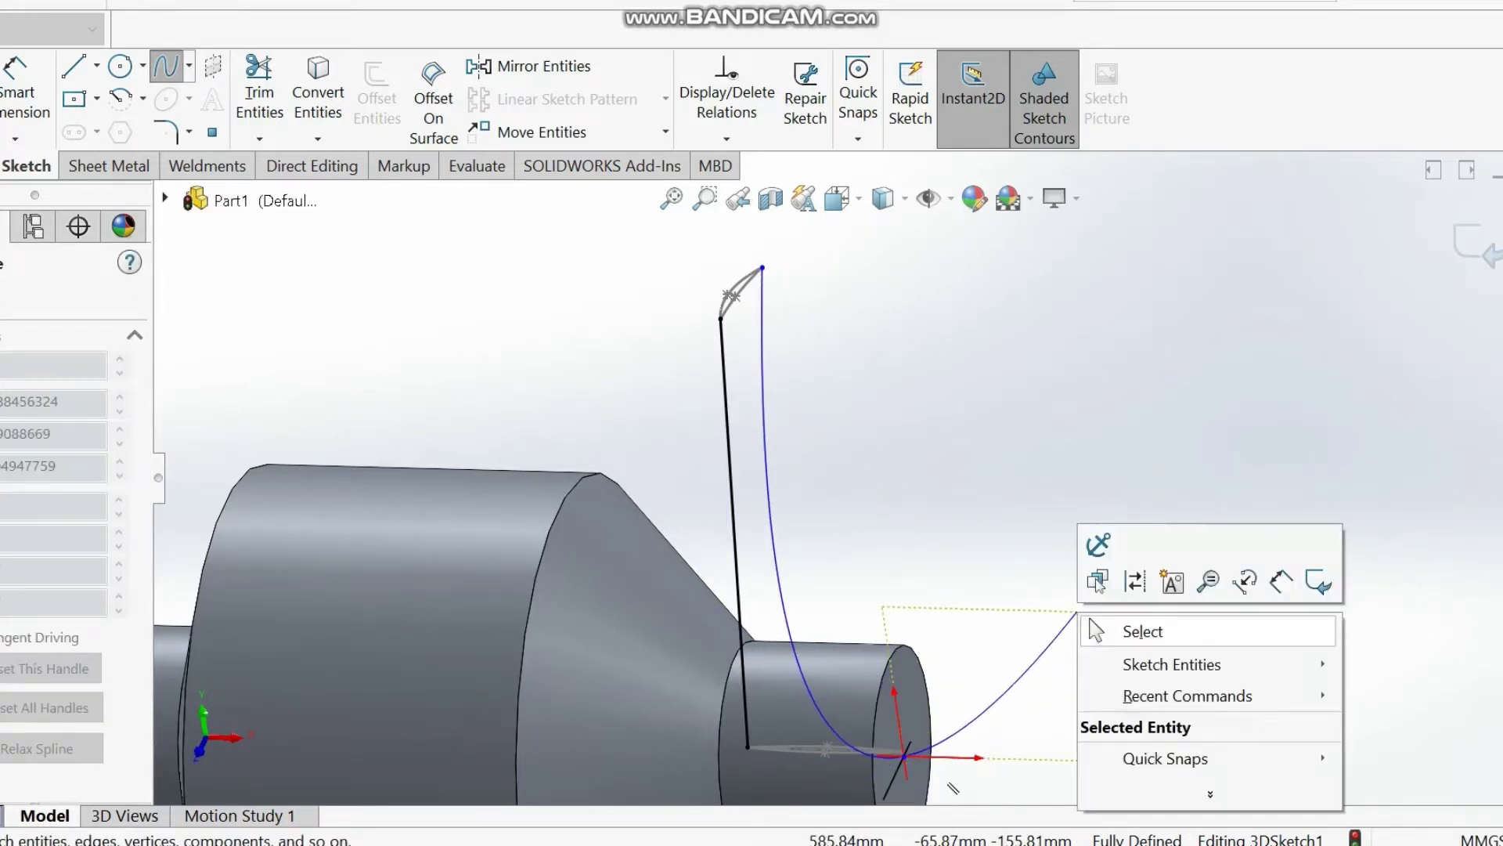
{"action": "left_click", "coordinate": [1125, 631]}
{"action": "key", "text": "Escape"}
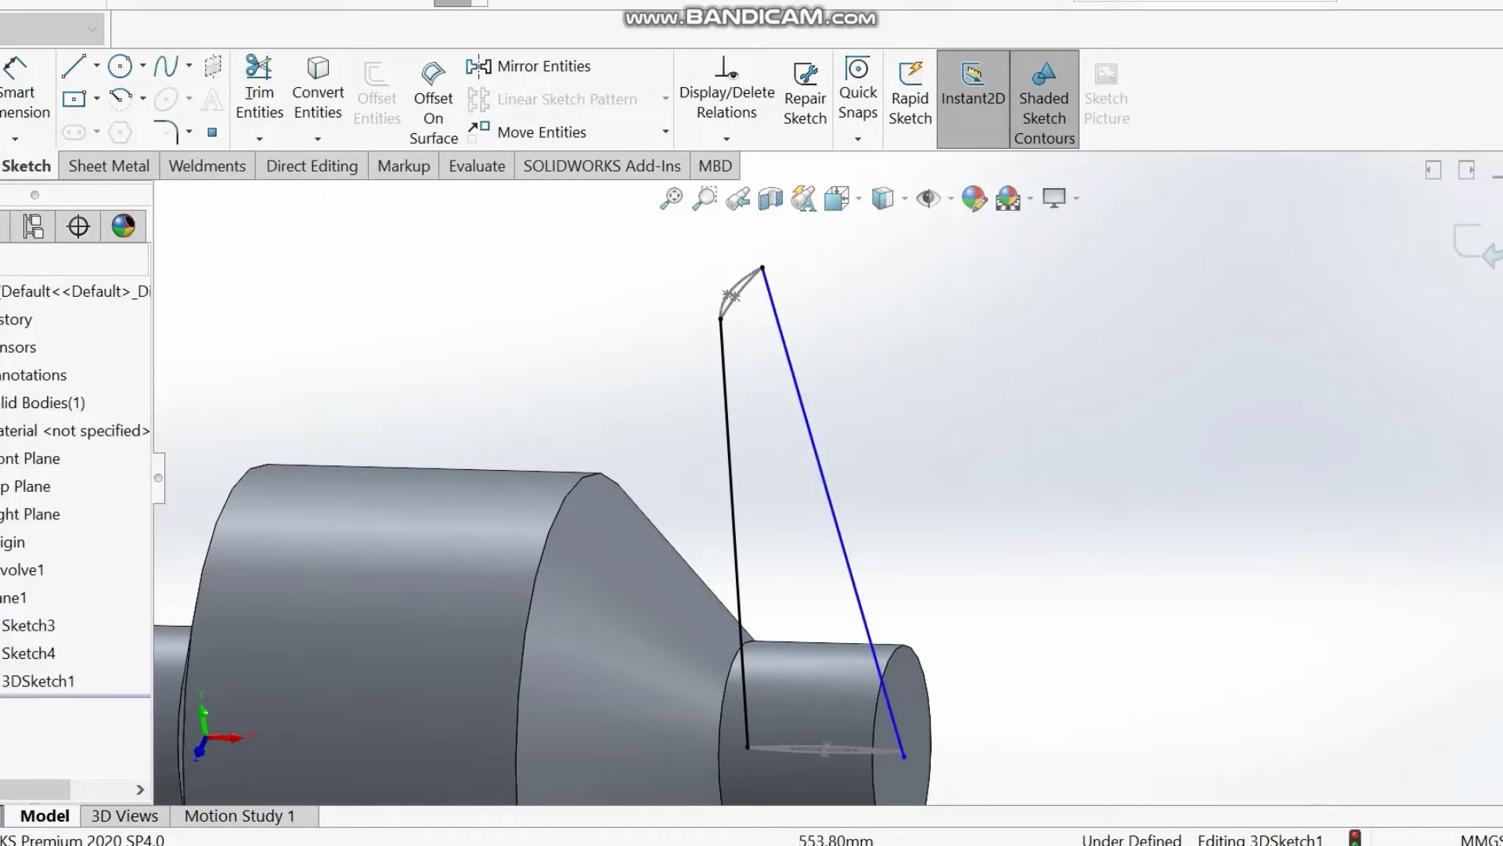
{"action": "middle_click_drag", "start_coordinate": [924, 626], "coordinate": [943, 564]}
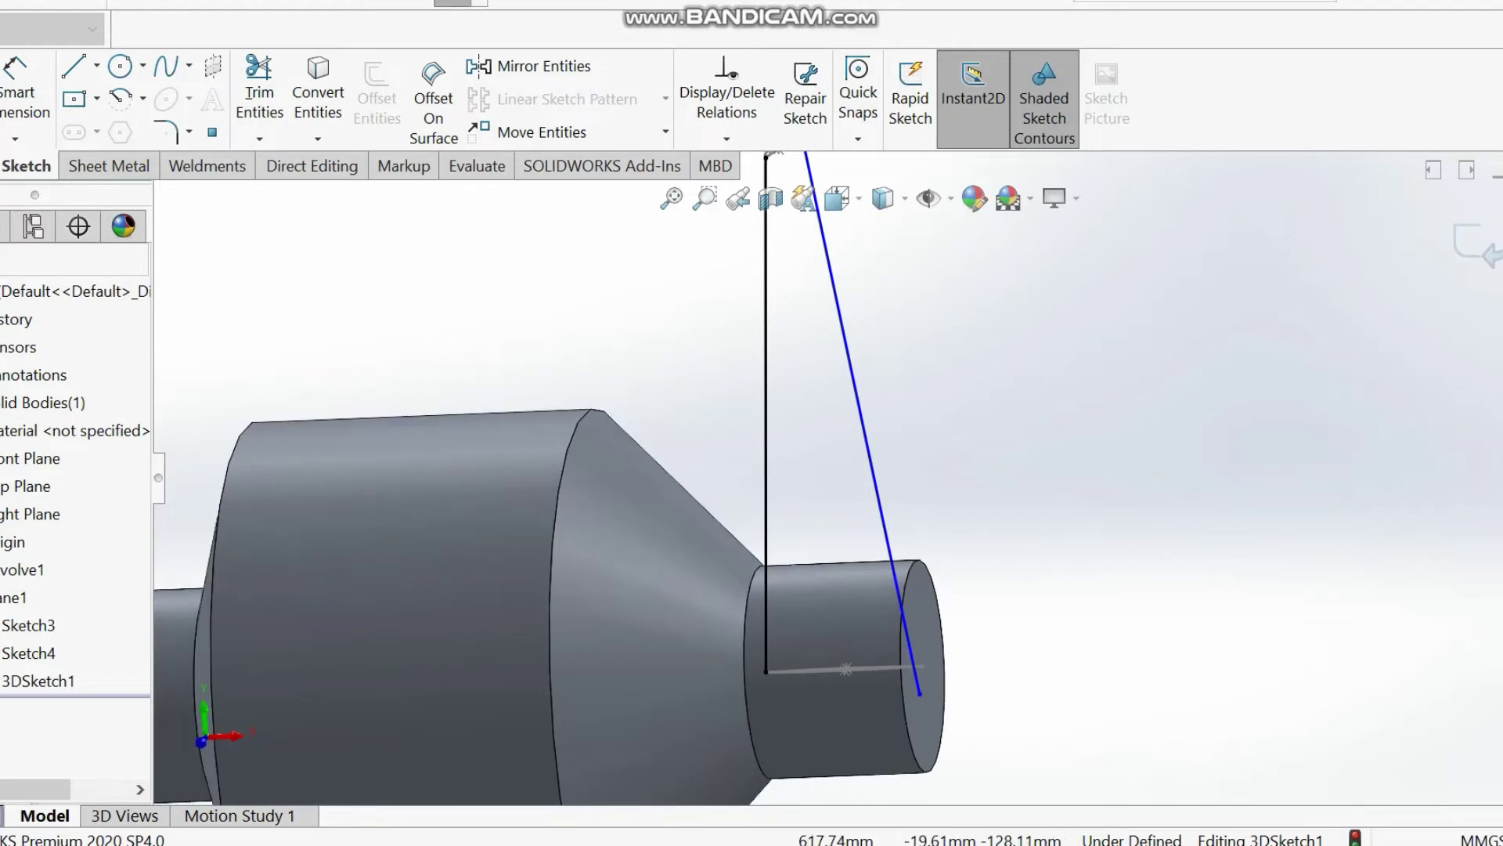
{"action": "scroll", "coordinate": [872, 480], "scroll_direction": "up", "scroll_amount": 1}
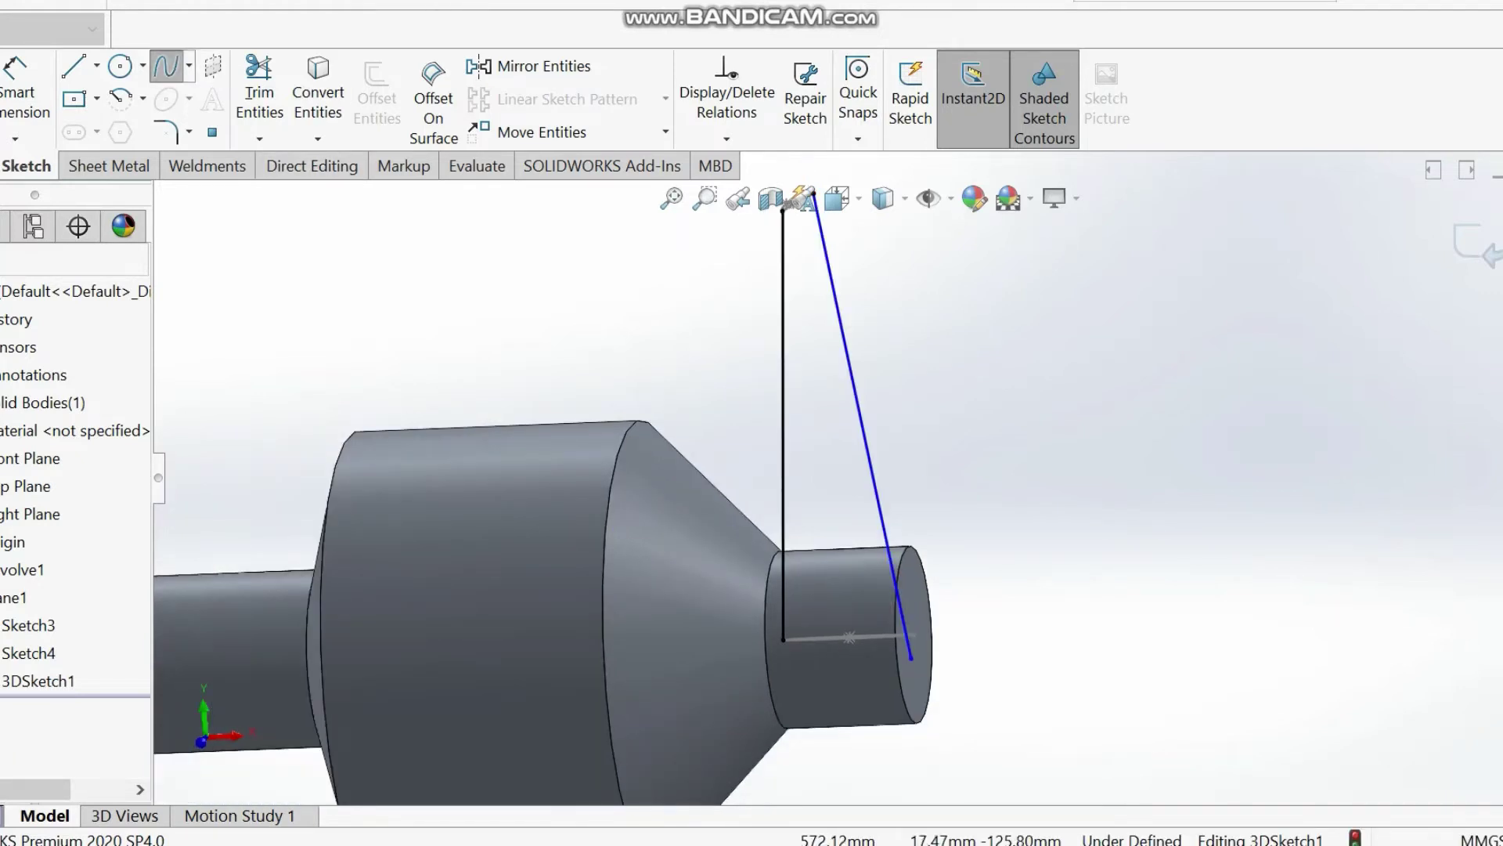
{"action": "key", "text": "ctrl+z"}
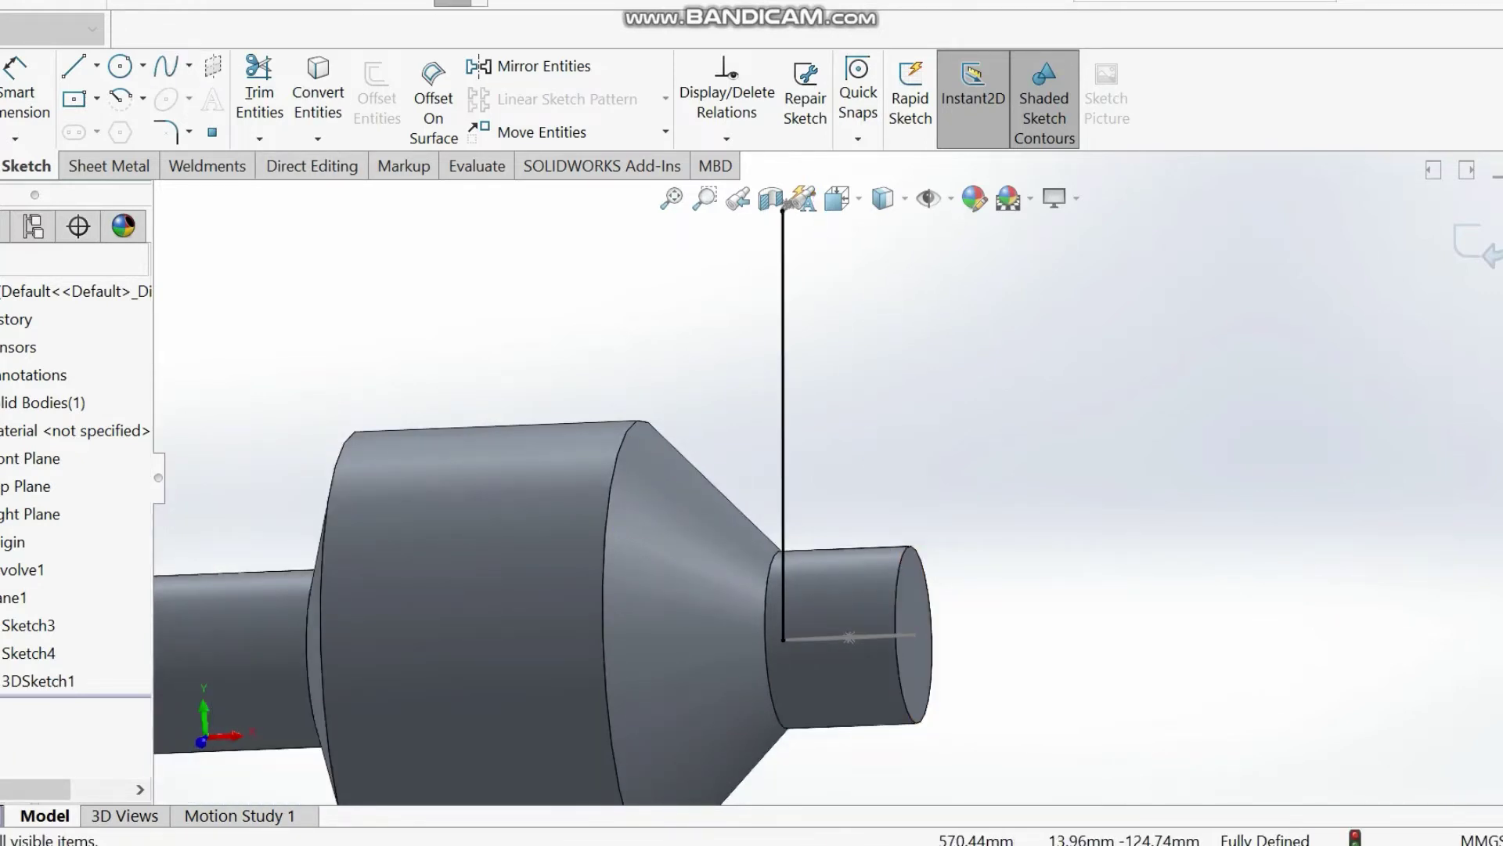
- Draw a two-point spline from the upper profile's upper tip to the outer endpoint of the lower profile at the shaft's end face
{"action": "left_click", "coordinate": [166, 66]}
{"action": "scroll", "coordinate": [810, 227], "scroll_direction": "down", "scroll_amount": 1}
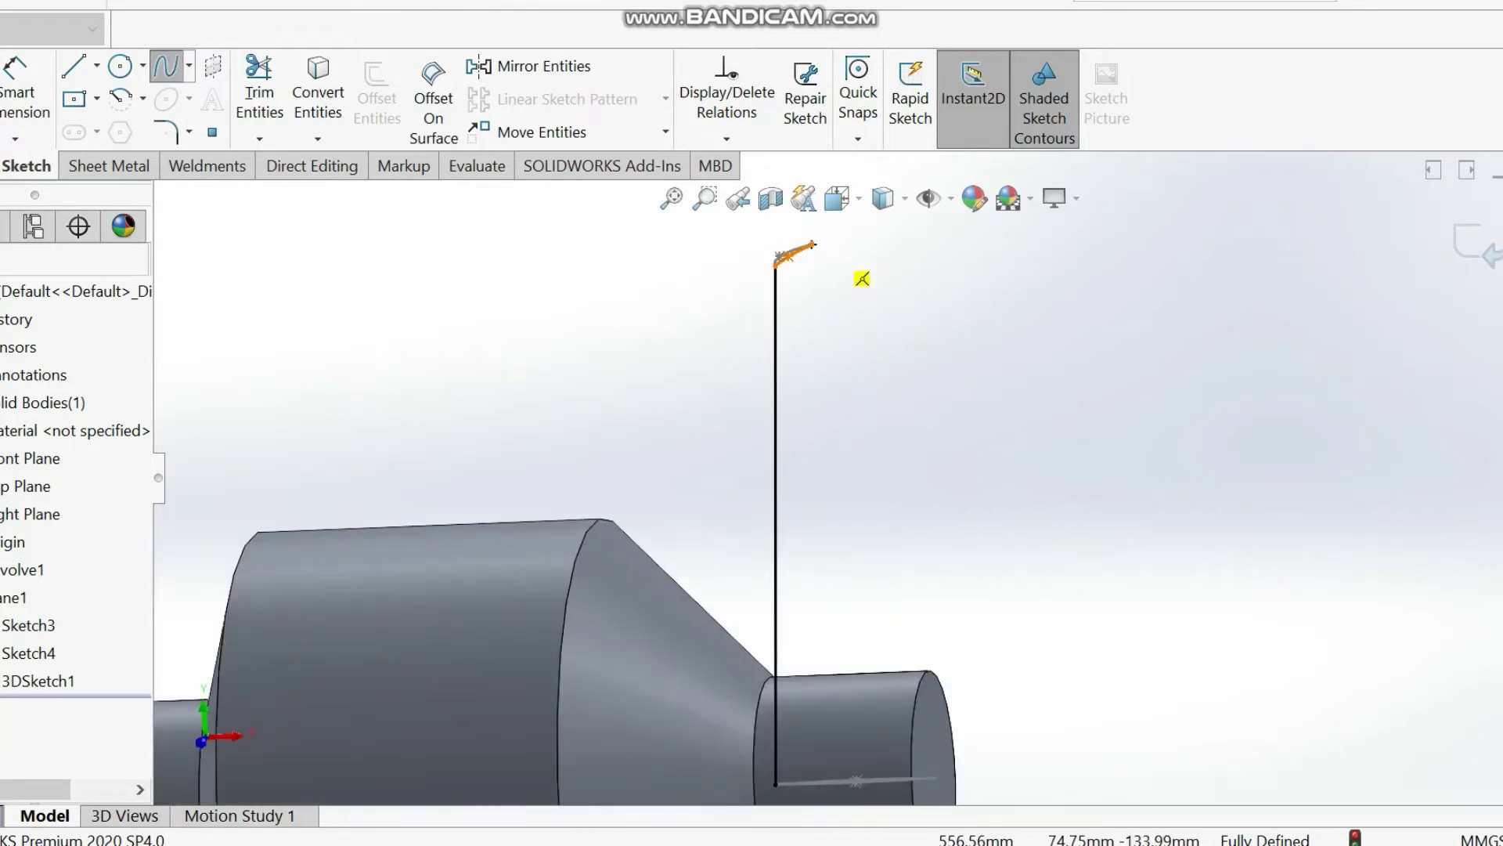
{"action": "left_click", "coordinate": [777, 261]}
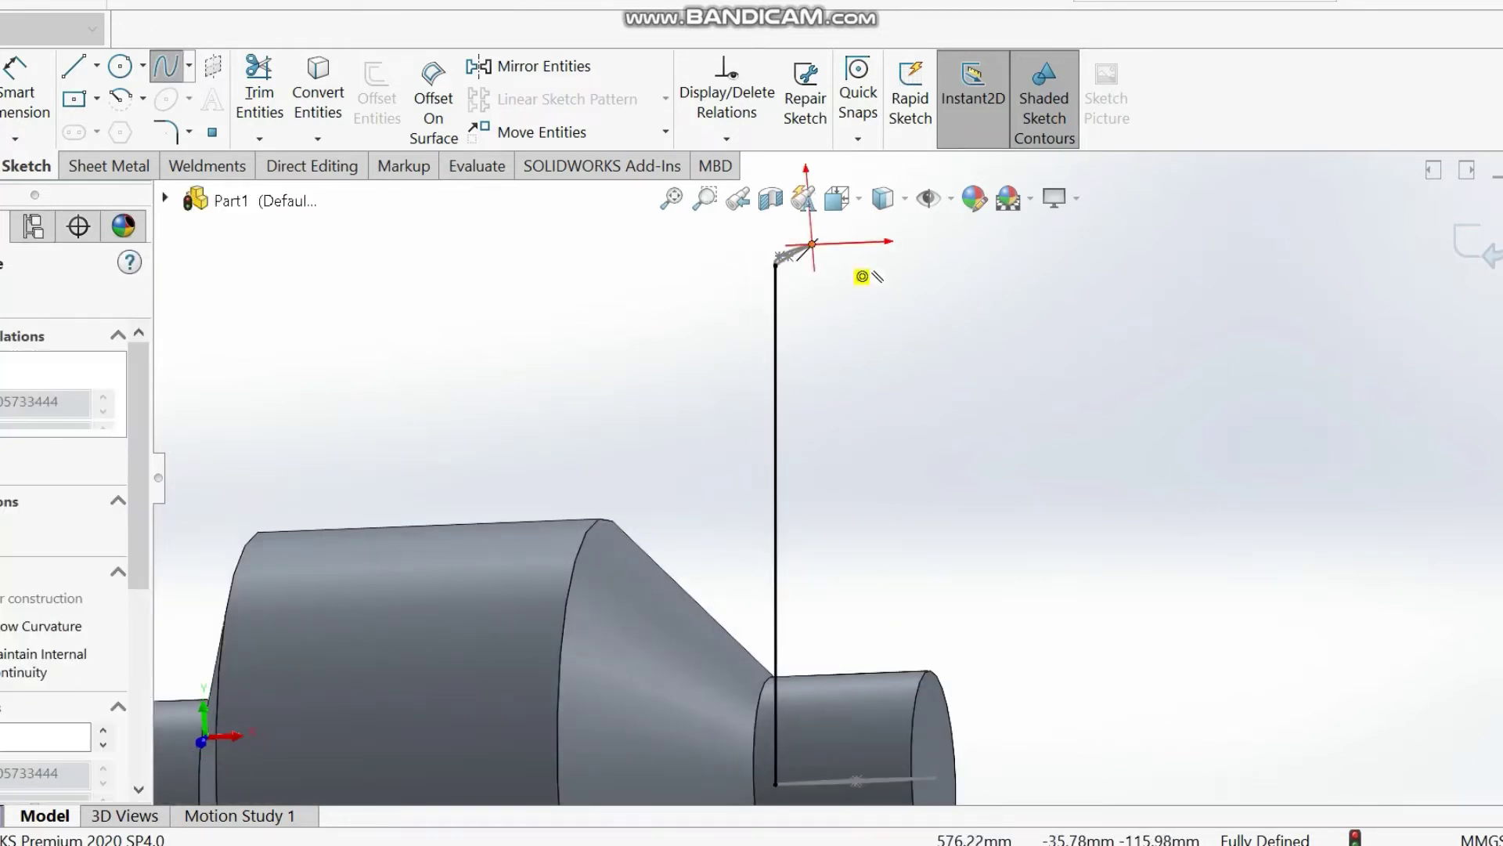
{"action": "scroll", "coordinate": [961, 702], "scroll_direction": "down", "scroll_amount": 3}
{"action": "scroll", "coordinate": [961, 702], "scroll_direction": "down", "scroll_amount": 1}
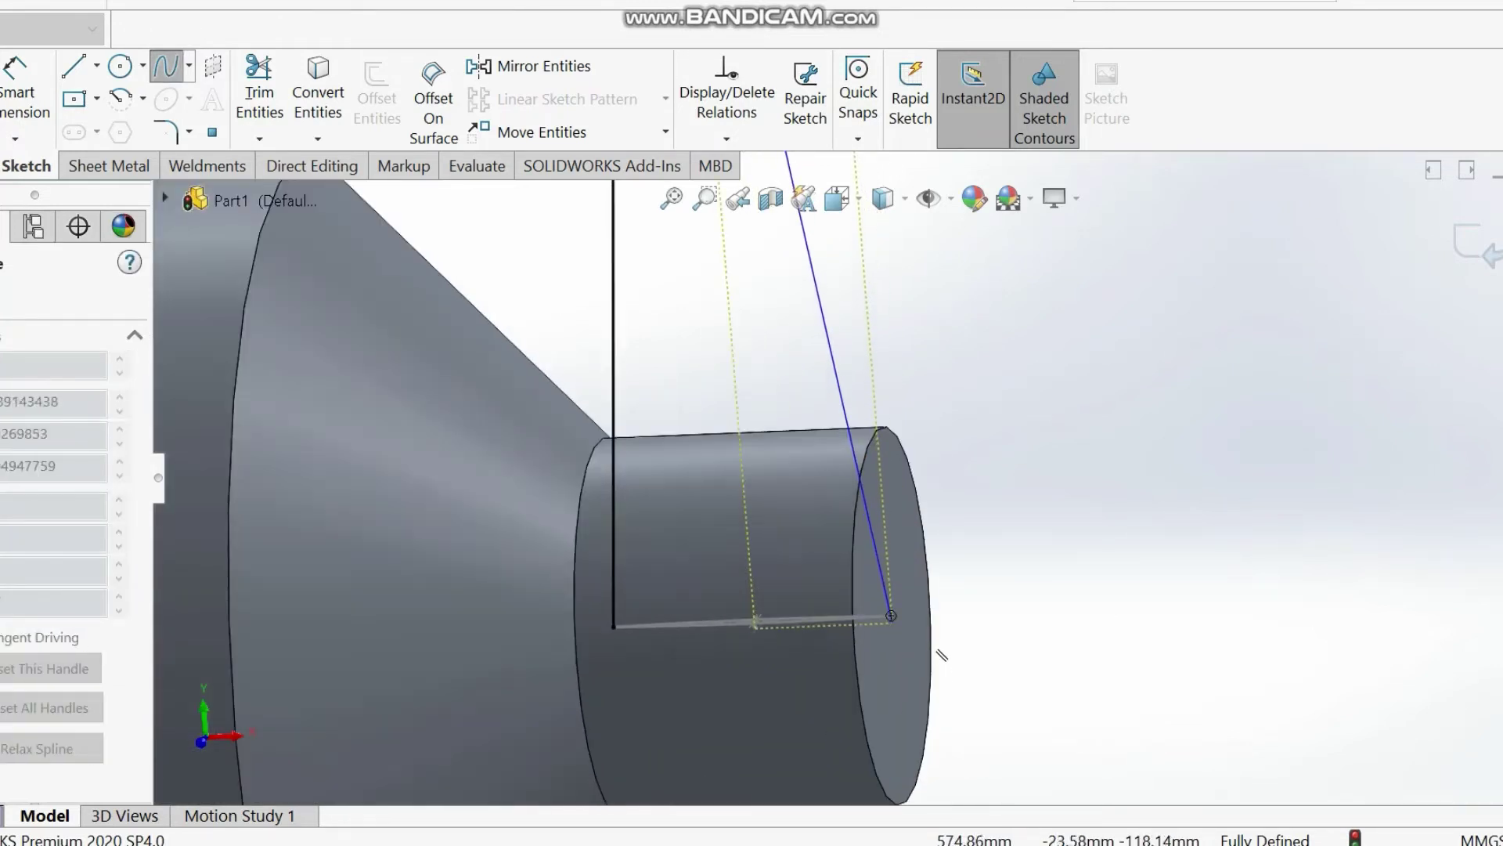
{"action": "scroll", "coordinate": [891, 615], "scroll_direction": "up", "scroll_amount": 3}
{"action": "scroll", "coordinate": [883, 562], "scroll_direction": "down", "scroll_amount": 3}
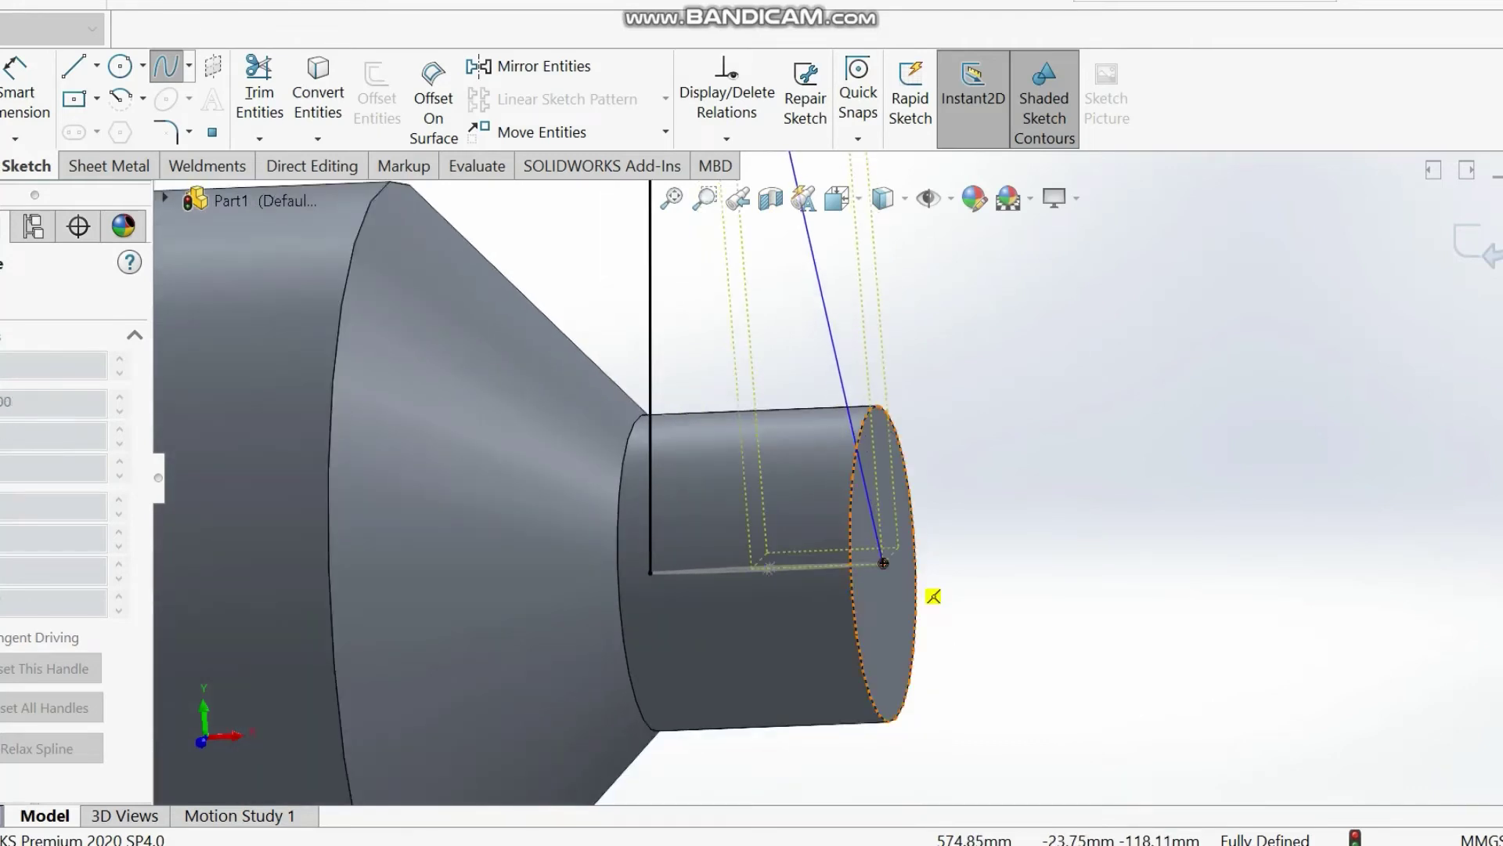
{"action": "left_click", "coordinate": [884, 562]}
{"action": "right_click", "coordinate": [1176, 516]}
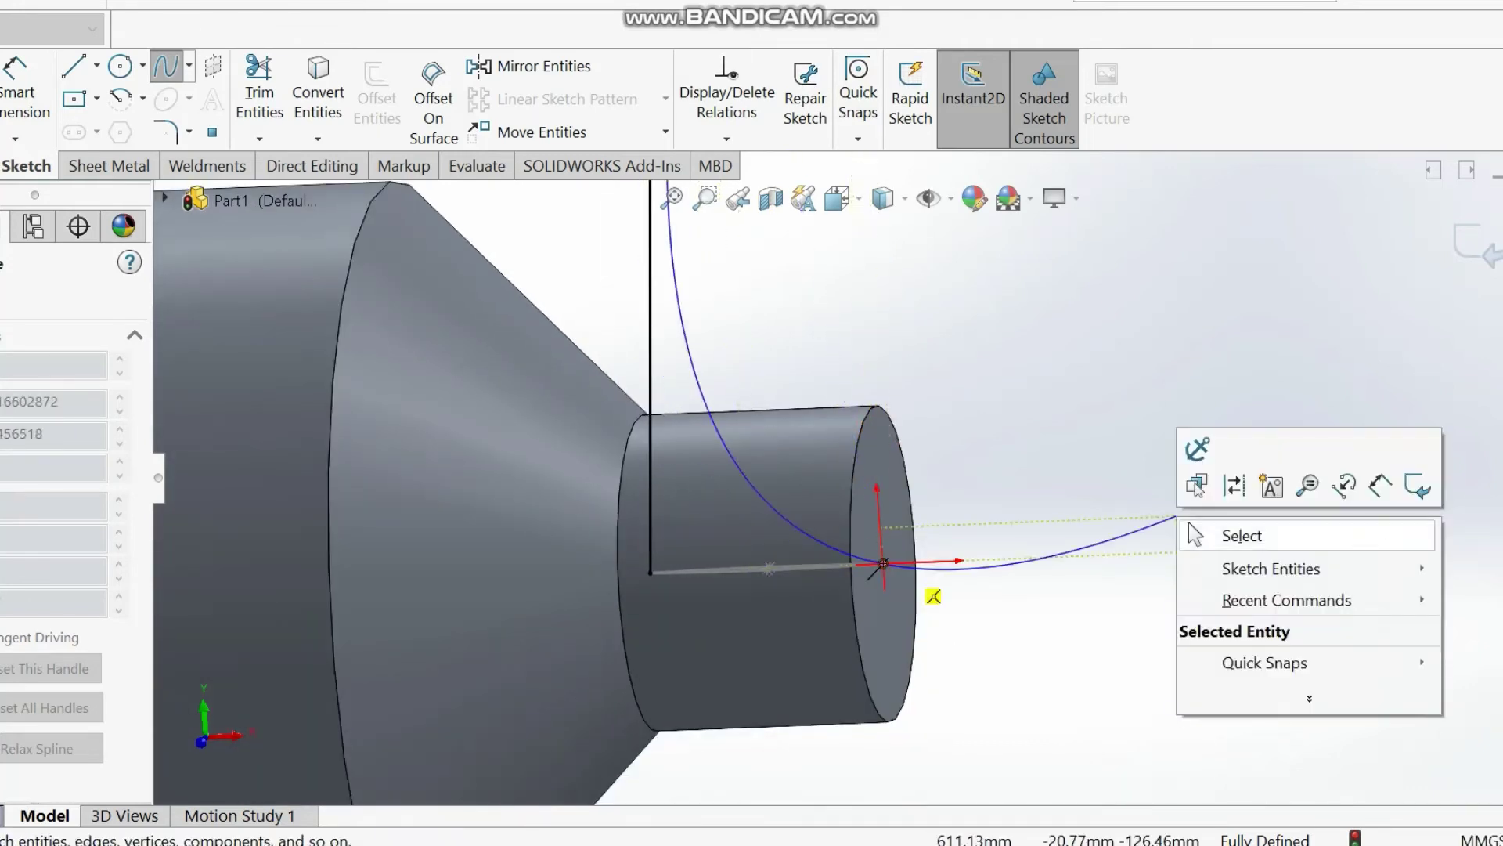
{"action": "left_click", "coordinate": [1242, 533]}
- Adjust the lower tangent handle of the outer spline so the curve bows slightly outward, away from the other spline
{"action": "scroll", "coordinate": [861, 471], "scroll_direction": "up", "scroll_amount": 1}
{"action": "scroll", "coordinate": [861, 472], "scroll_direction": "up", "scroll_amount": 1}
{"action": "scroll", "coordinate": [875, 419], "scroll_direction": "down", "scroll_amount": 1}
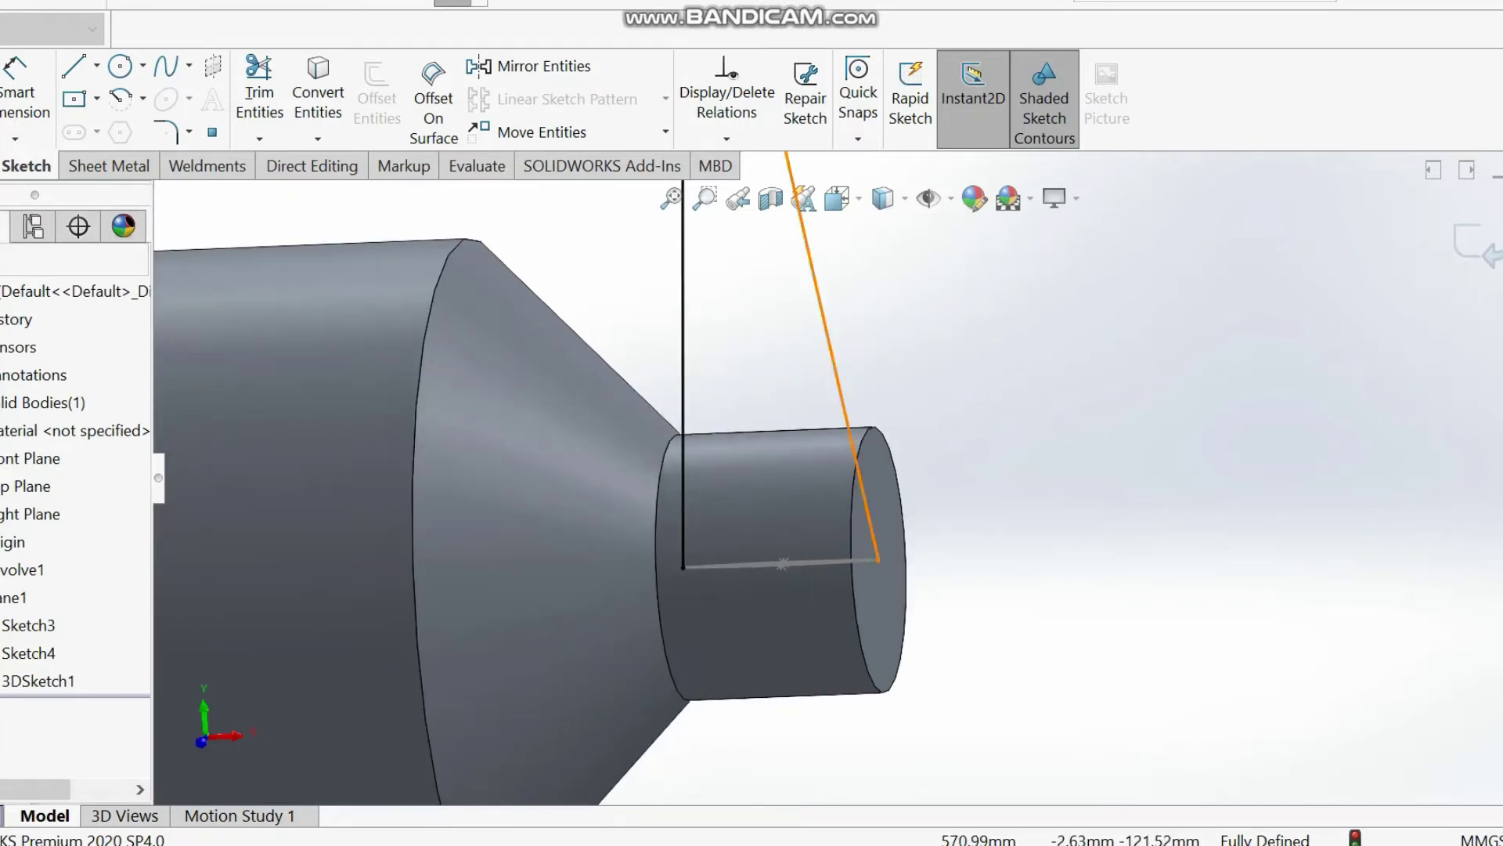
{"action": "left_click", "coordinate": [869, 520]}
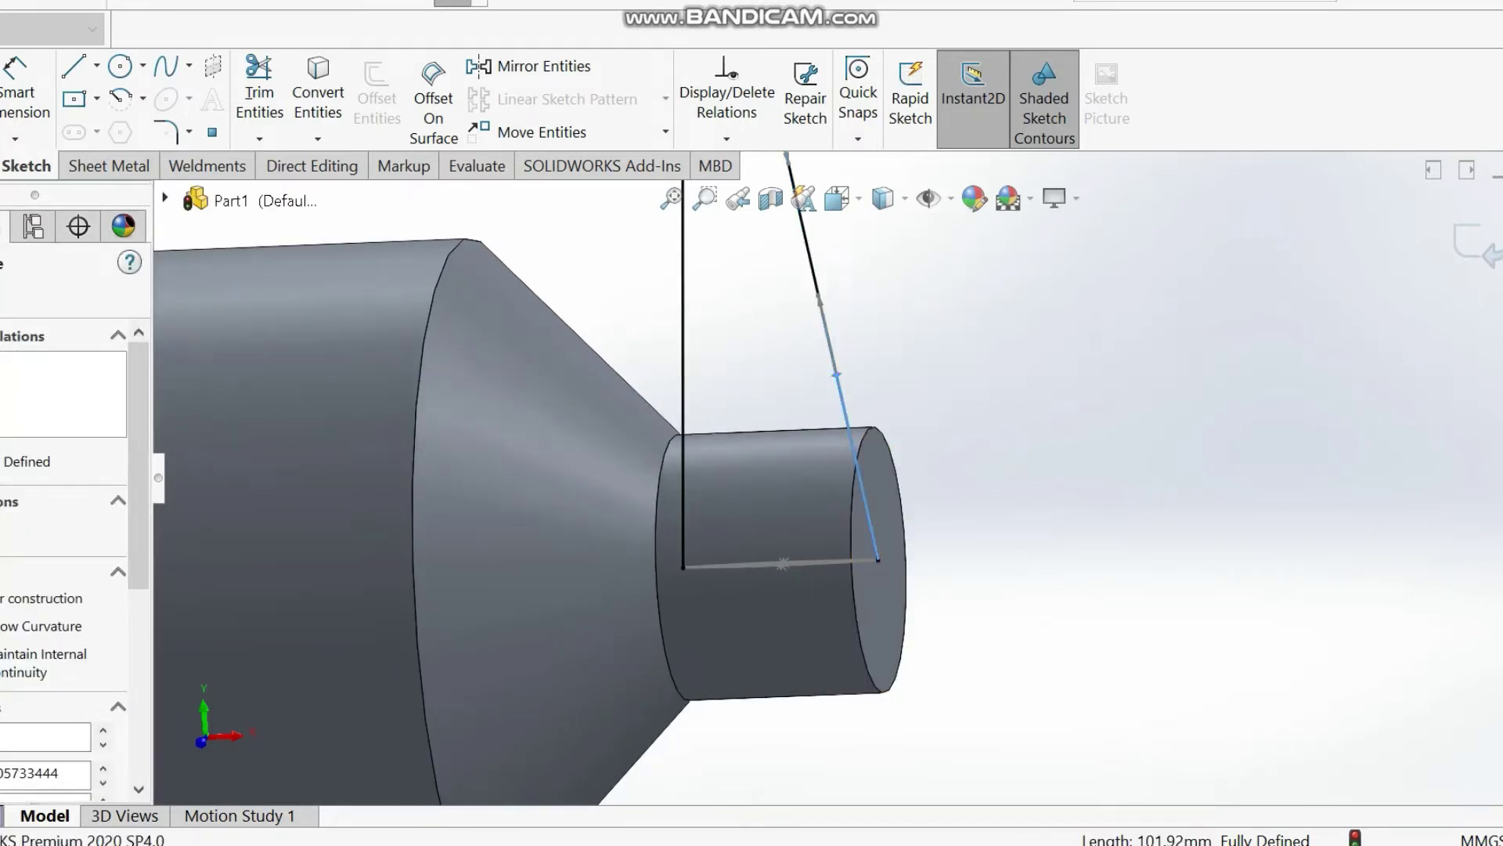
{"action": "left_click_drag", "start_coordinate": [836, 374], "coordinate": [846, 373]}
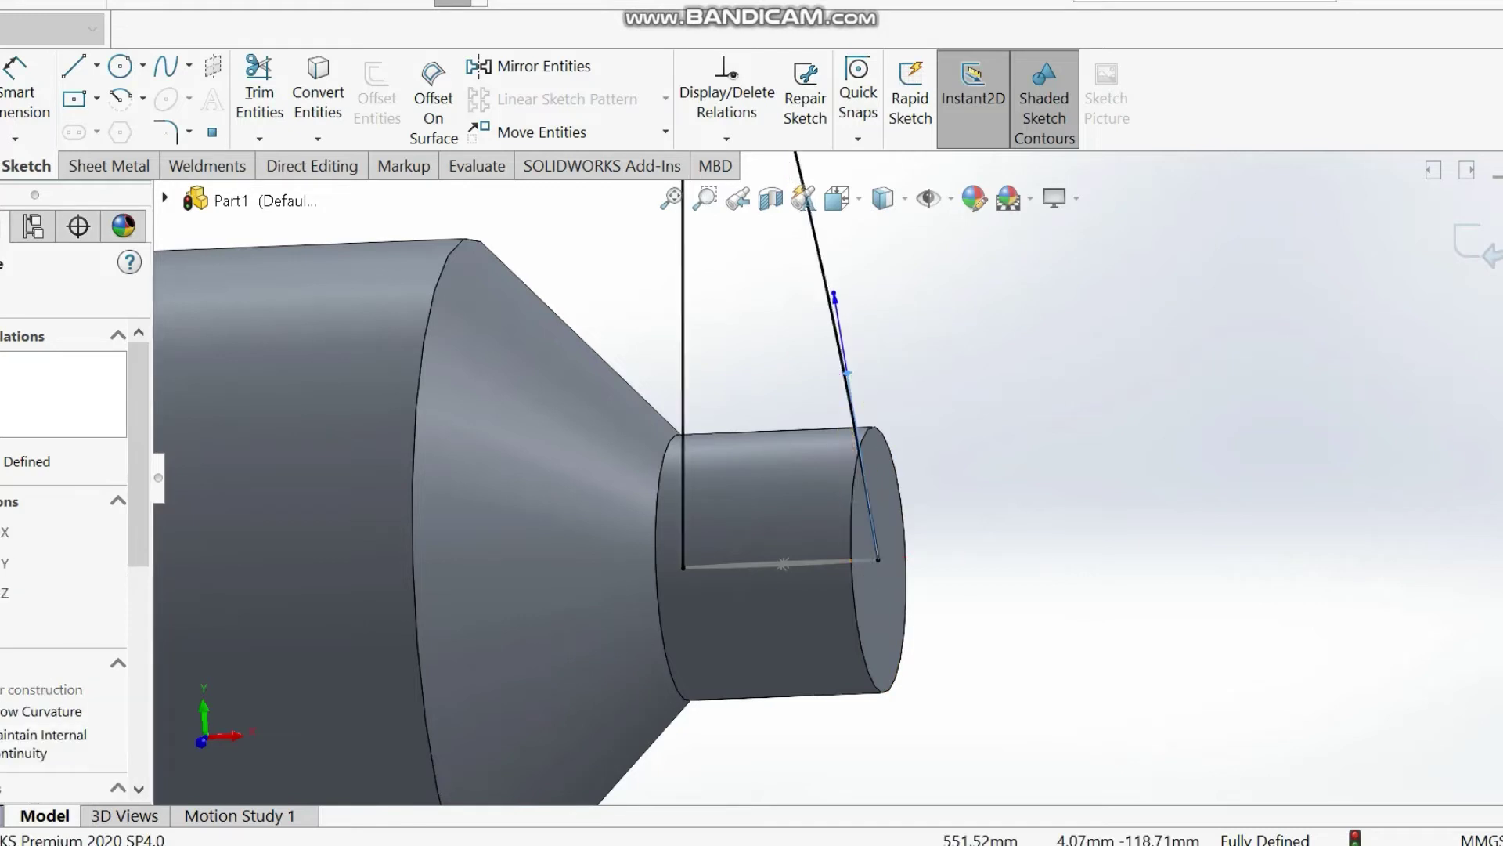
- Adjust the lower tangent handle of the inner spline so the curve bows slightly toward the conical section
{"action": "left_click", "coordinate": [682, 398]}
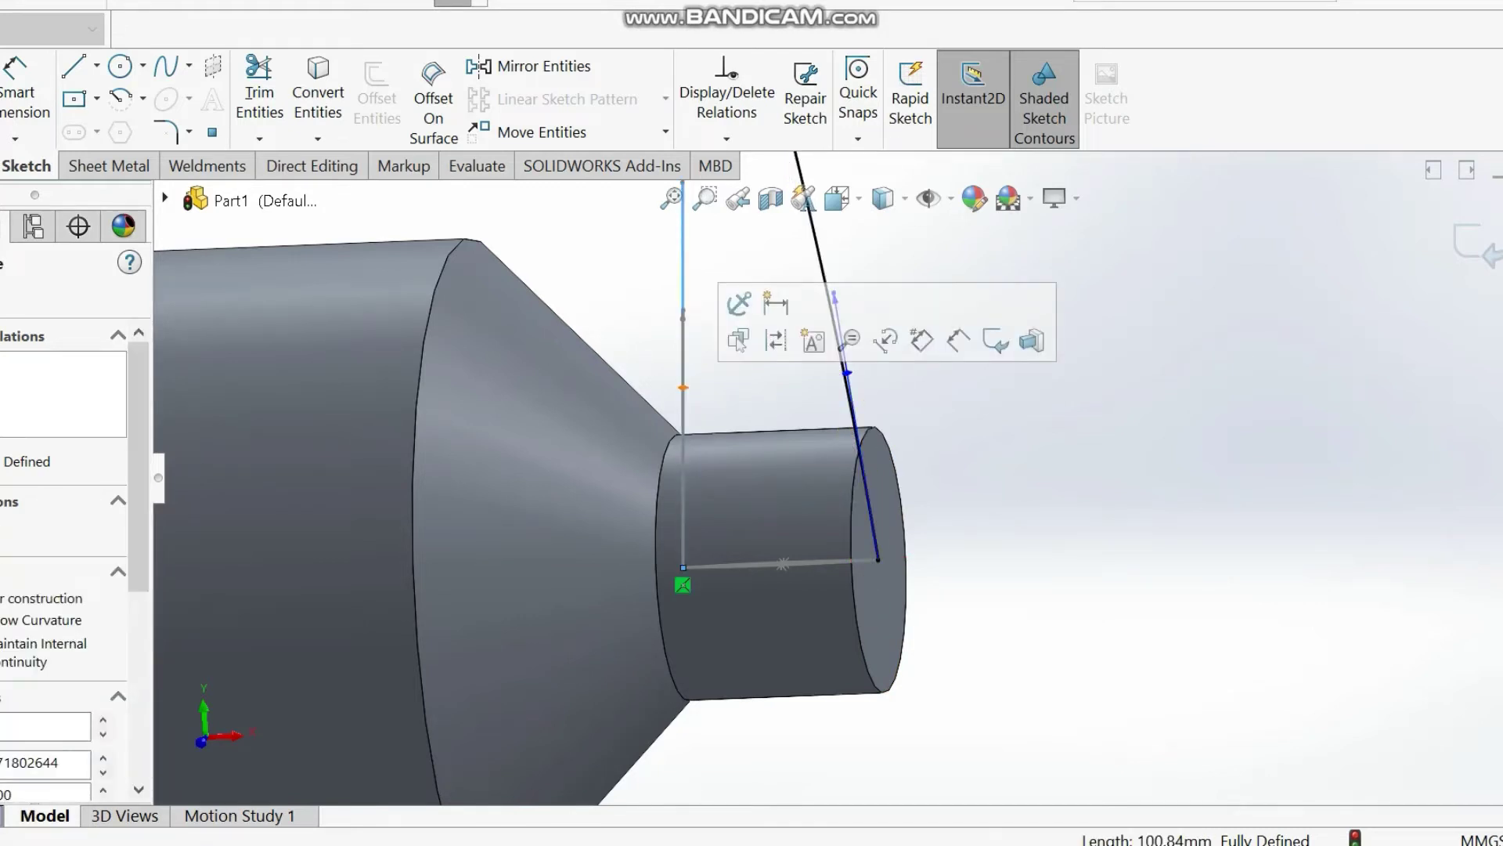
{"action": "left_click_drag", "start_coordinate": [683, 395], "coordinate": [679, 395]}
{"action": "scroll", "coordinate": [815, 243], "scroll_direction": "down", "scroll_amount": 5}
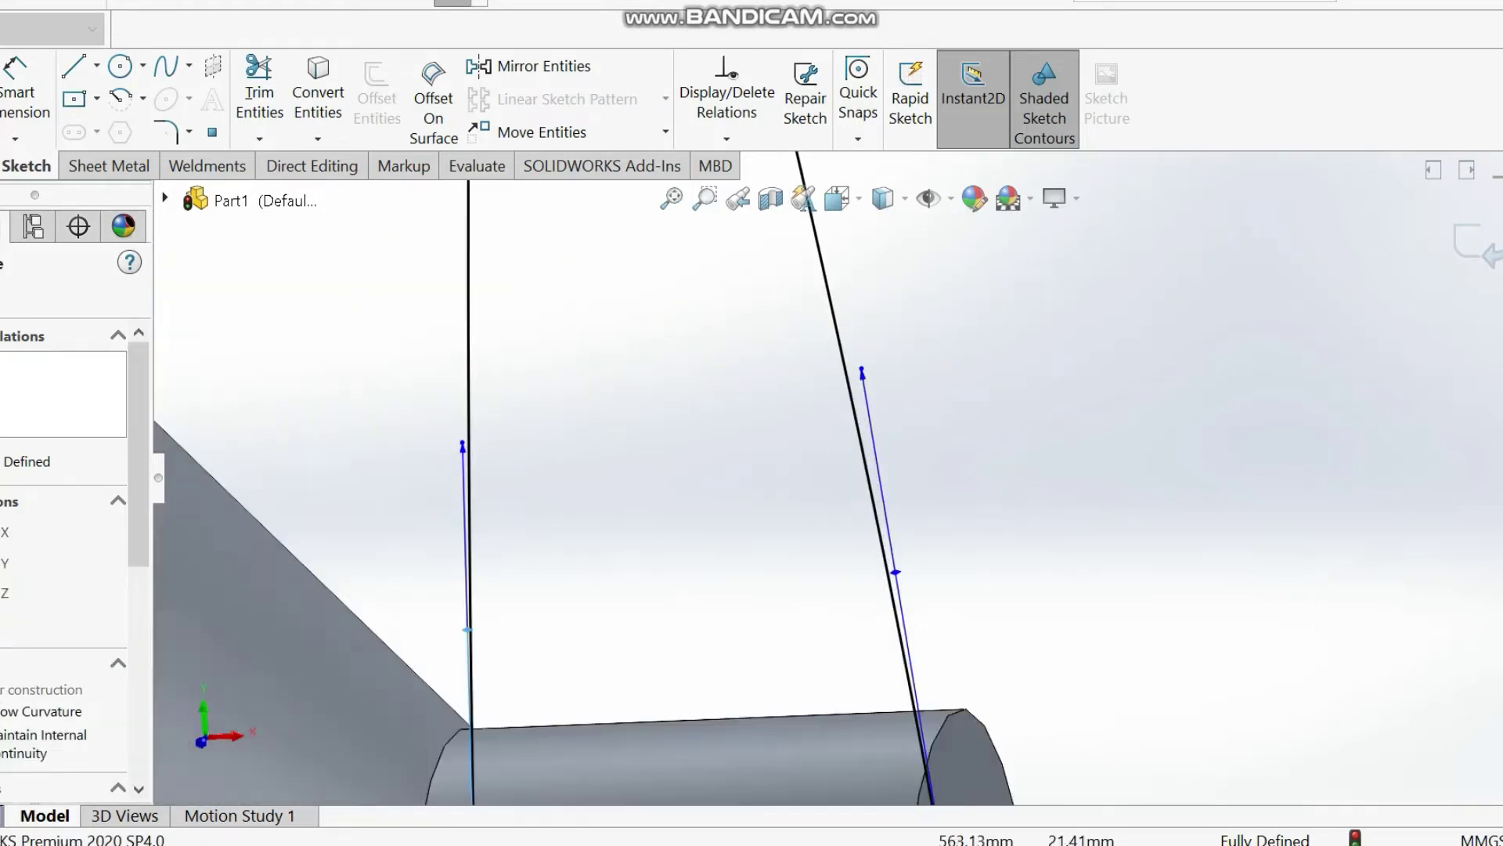
{"action": "scroll", "coordinate": [415, 391], "scroll_direction": "down", "scroll_amount": 6}
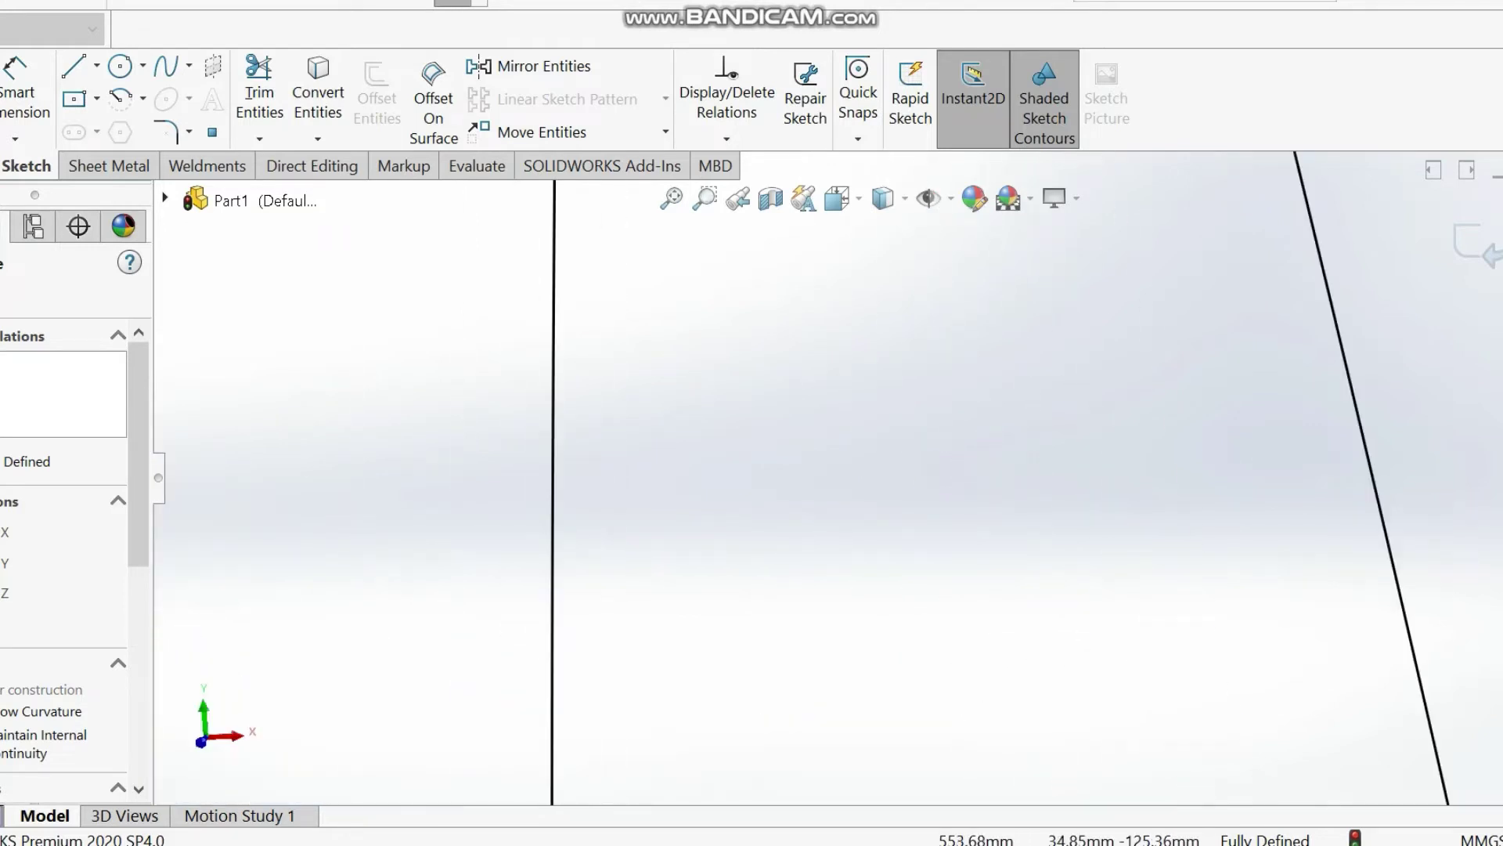
{"action": "scroll", "coordinate": [971, 517], "scroll_direction": "up", "scroll_amount": 10}
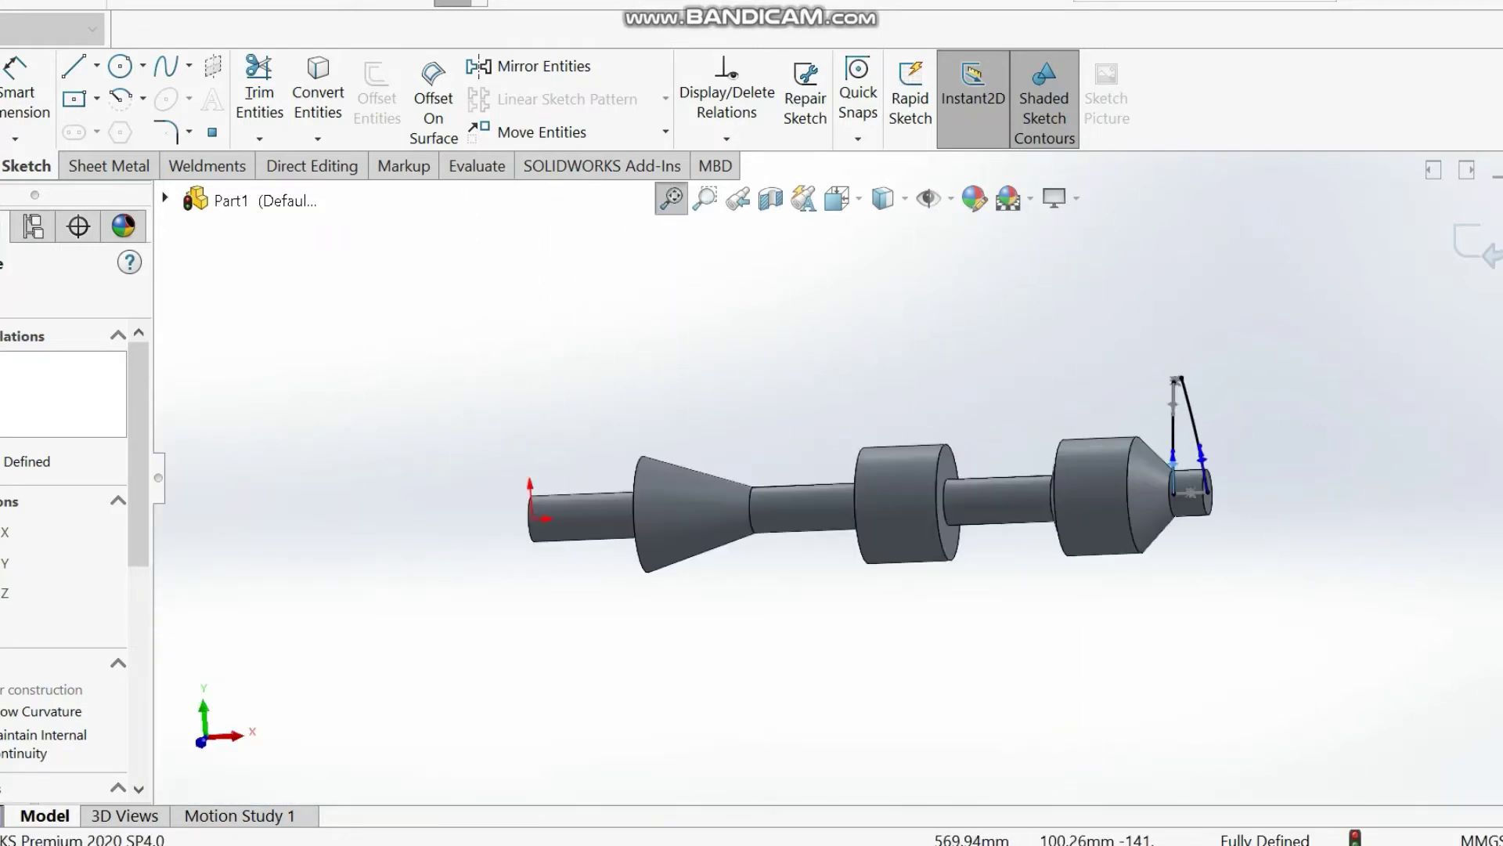
{"action": "scroll", "coordinate": [1363, 360], "scroll_direction": "down", "scroll_amount": 2}
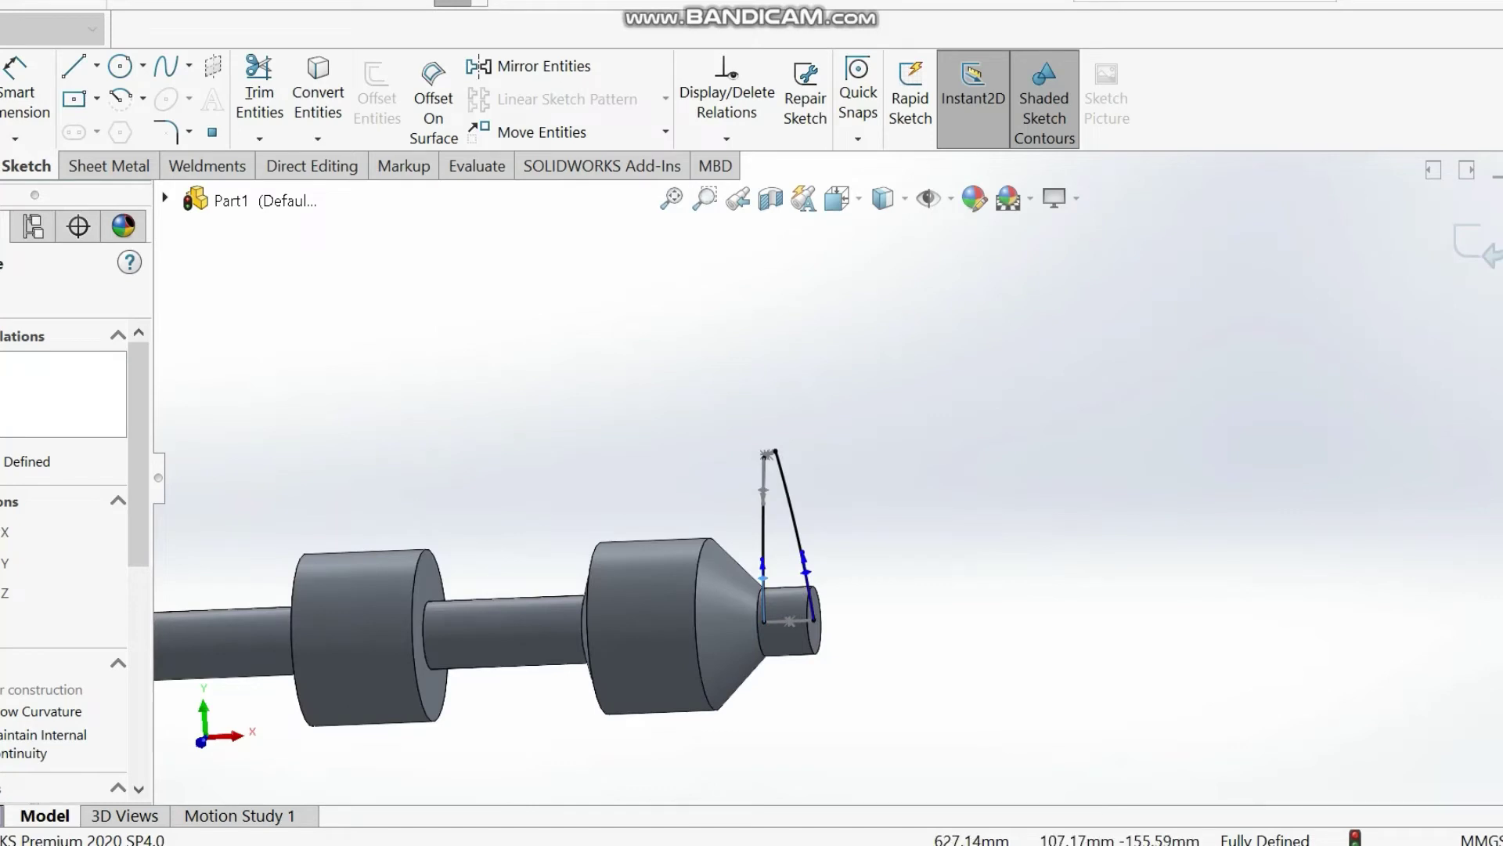
{"action": "left_click_drag", "start_coordinate": [896, 384], "coordinate": [758, 660]}
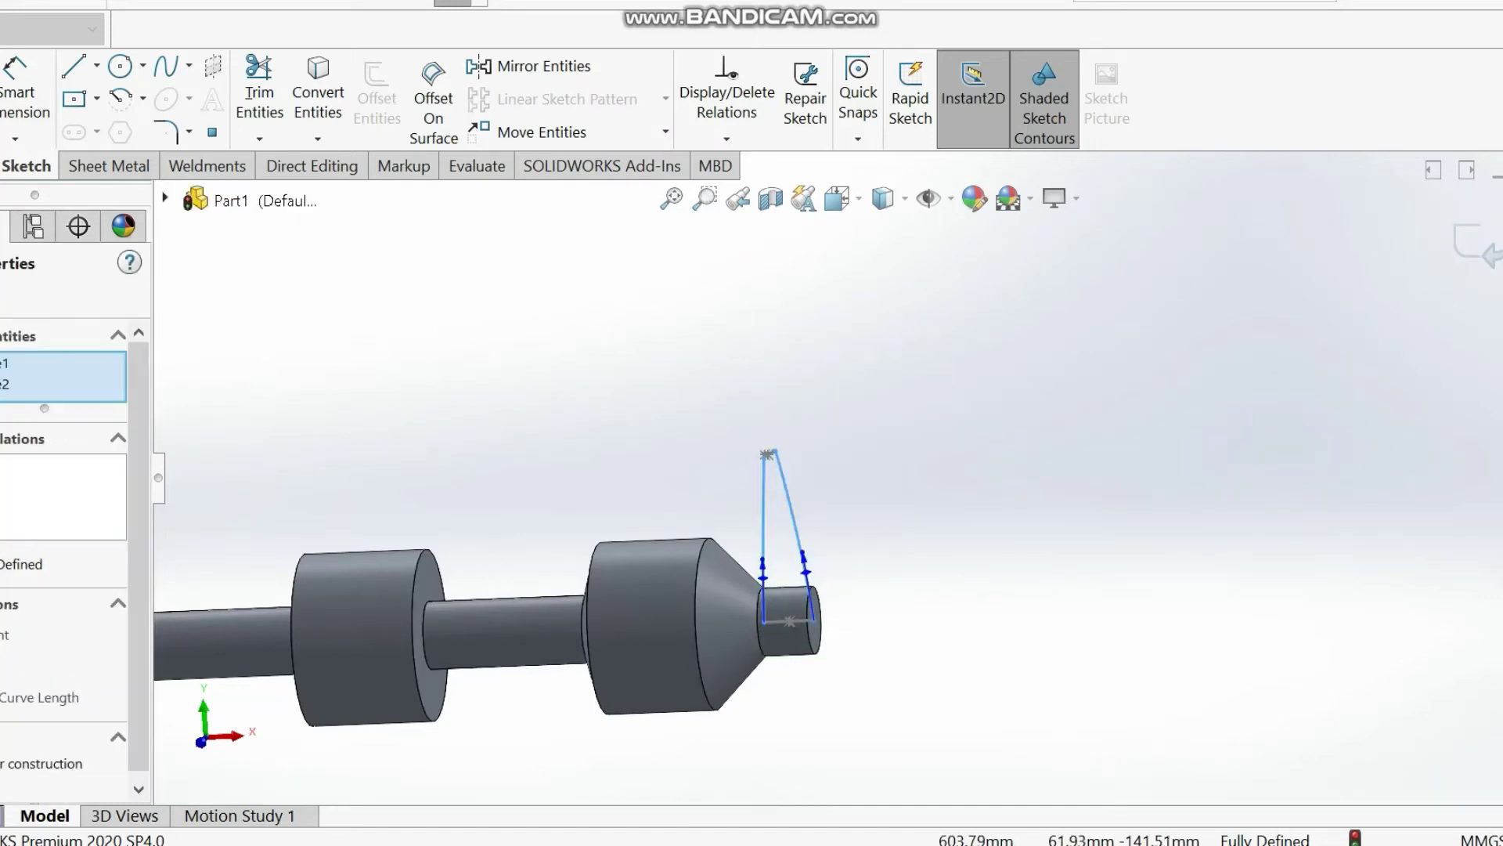
{"action": "right_click", "coordinate": [865, 208]}
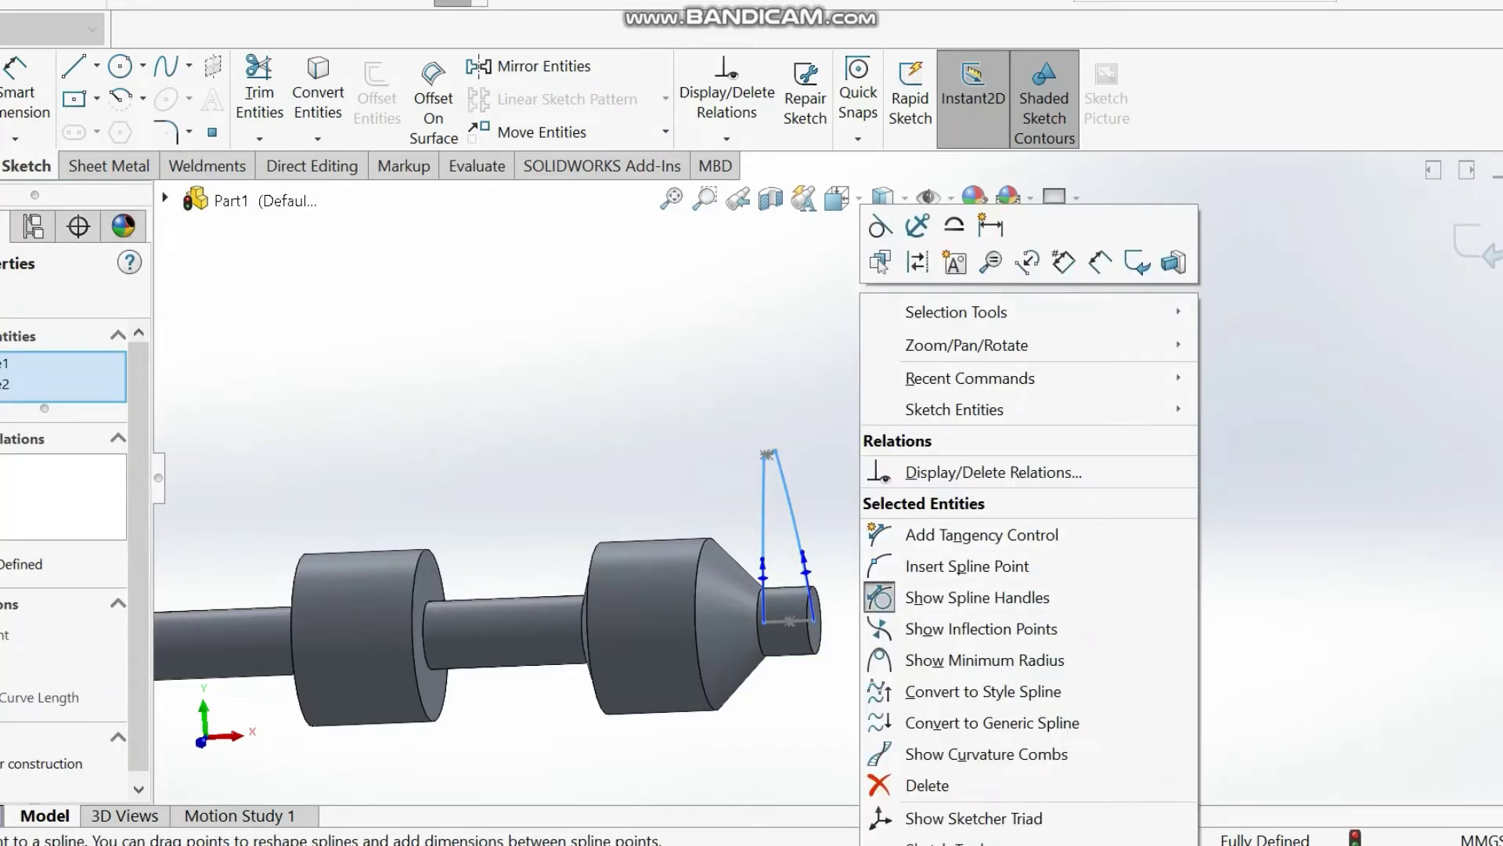
{"action": "left_click", "coordinate": [841, 463]}
- Adjust the upper tangent handle of the outer spline so its upper part bows slightly outward
{"action": "right_click", "coordinate": [868, 486]}
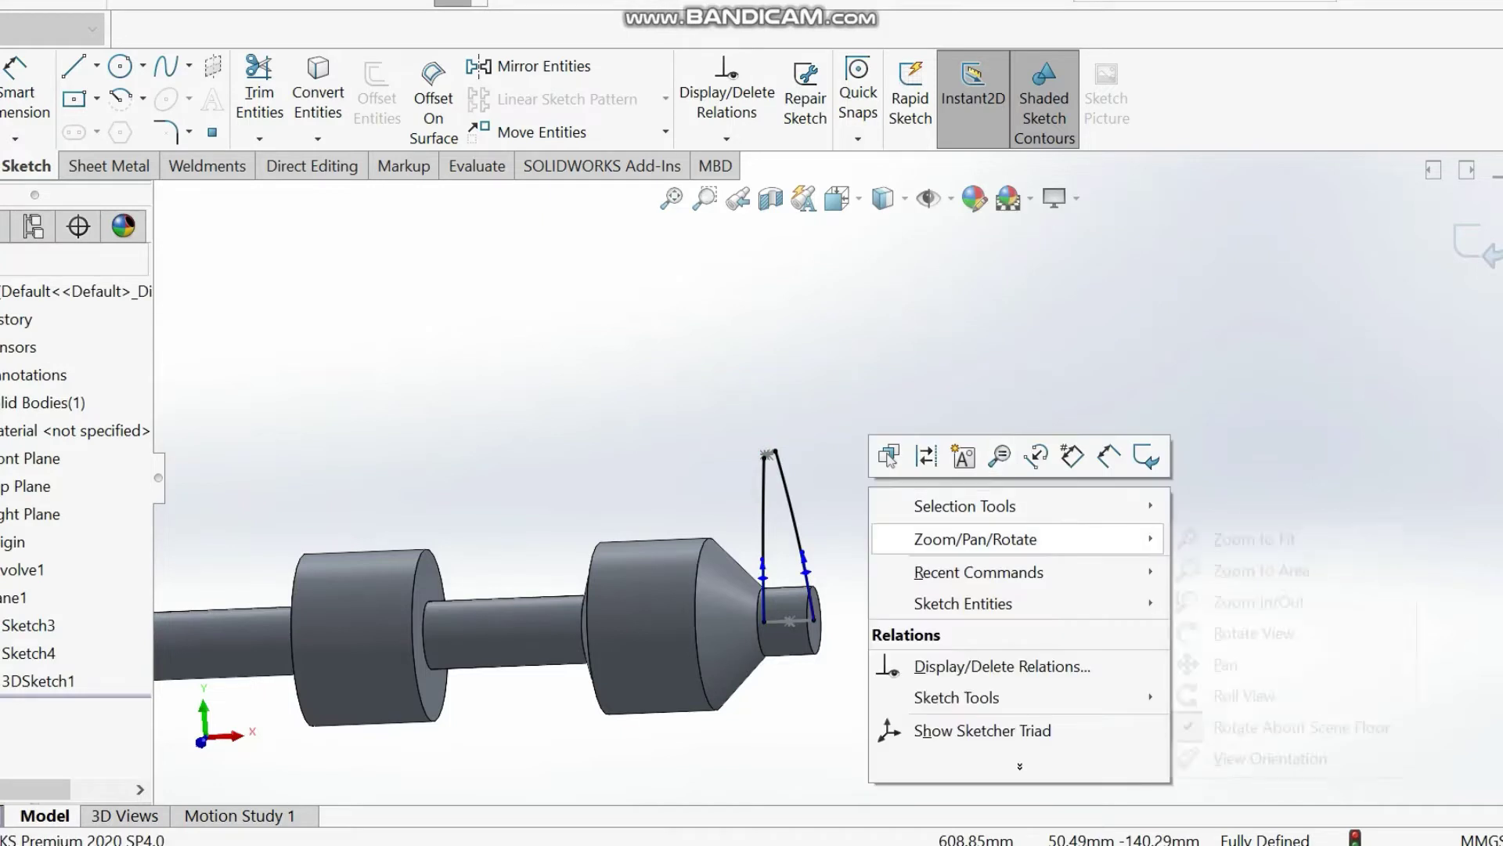
{"action": "mouse_move", "coordinate": [1096, 539]}
{"action": "left_click", "coordinate": [1269, 570]}
{"action": "left_click_drag", "start_coordinate": [766, 450], "coordinate": [865, 666]}
{"action": "right_click", "coordinate": [934, 282]}
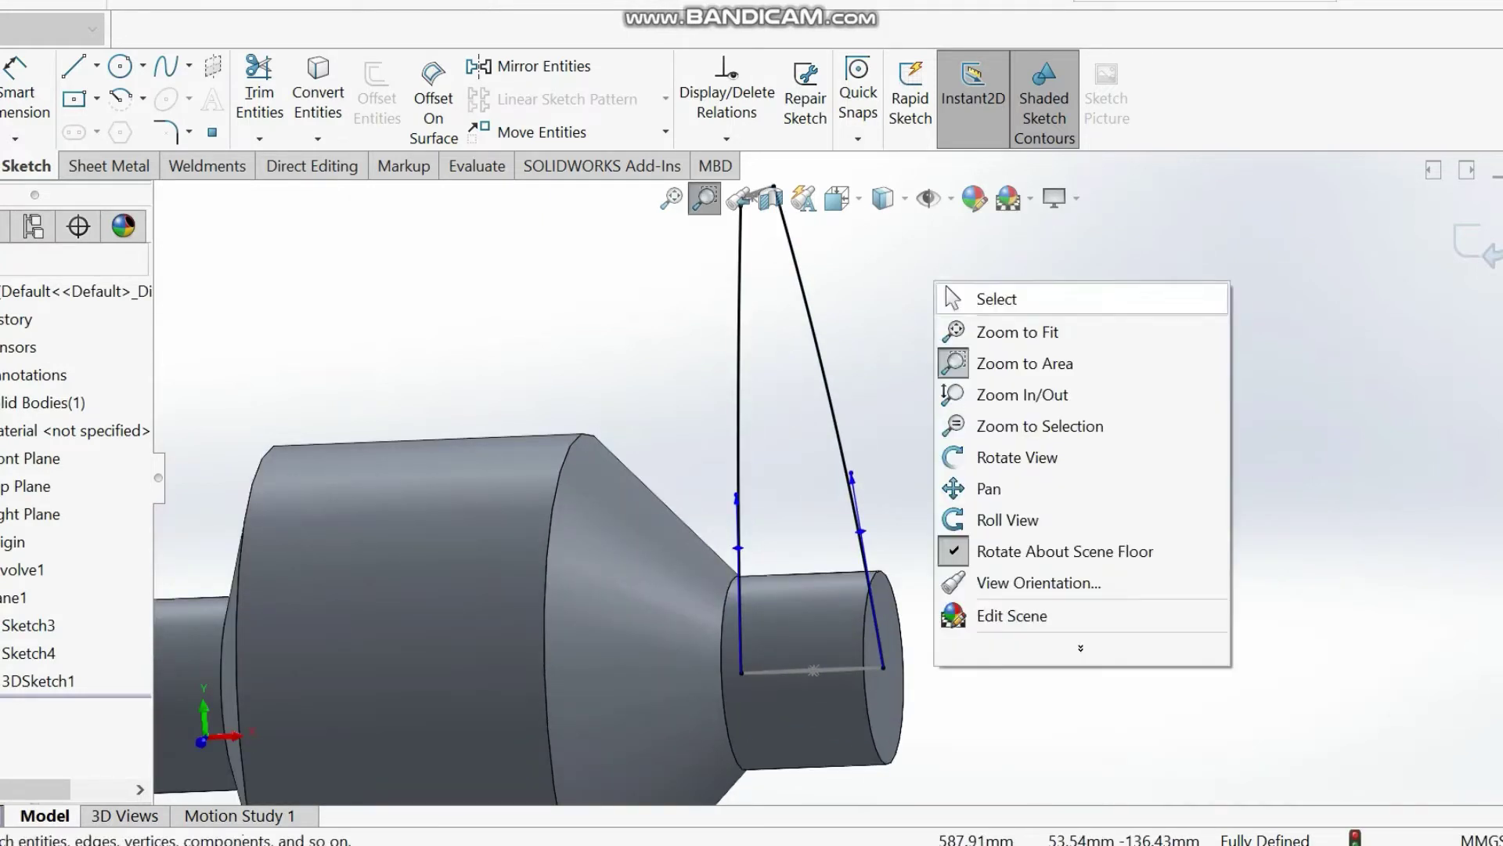
{"action": "left_click", "coordinate": [994, 299]}
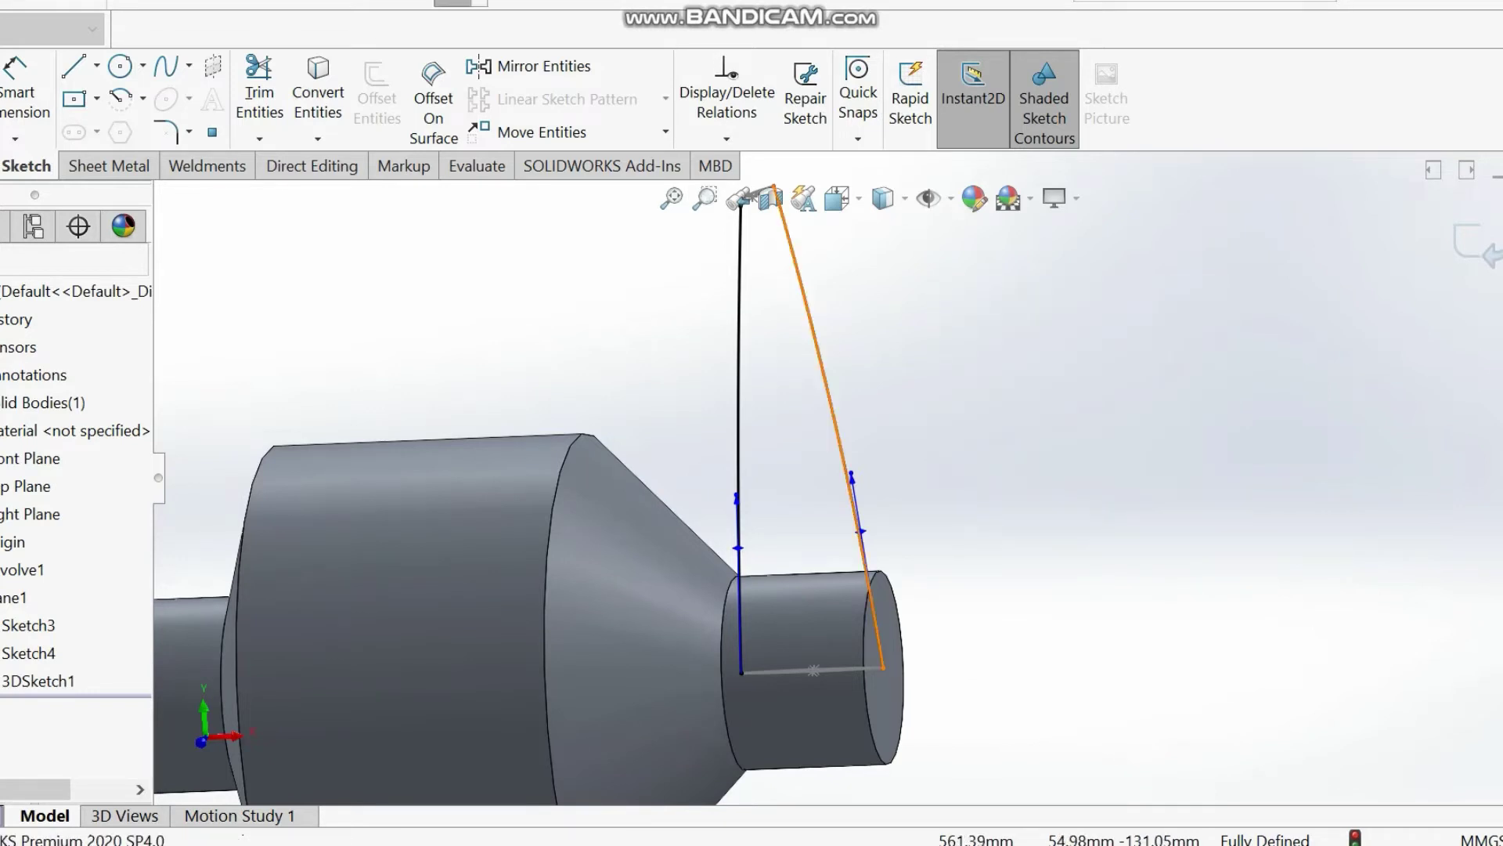
{"action": "left_click", "coordinate": [807, 305]}
{"action": "left_click_drag", "start_coordinate": [800, 277], "coordinate": [805, 273]}
- Adjust the upper tangent handle of the inner spline slightly toward the outer spline
{"action": "middle_click_drag", "start_coordinate": [900, 493], "coordinate": [777, 549]}
{"action": "left_click", "coordinate": [769, 343]}
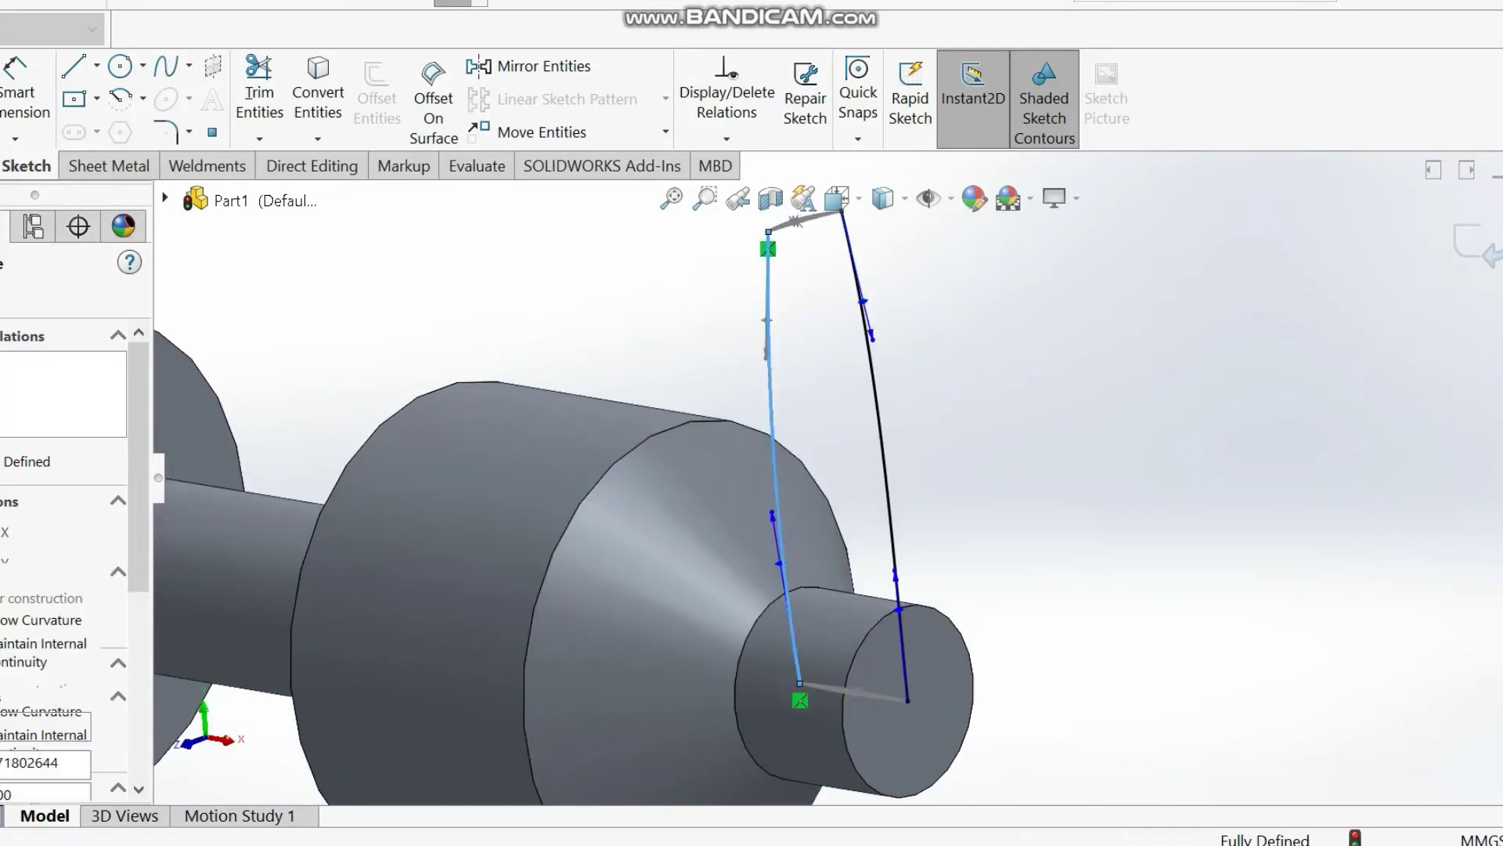
{"action": "left_click_drag", "start_coordinate": [768, 320], "coordinate": [774, 317]}
- Move the outer spline's upper handle inward and lower handle outward, and refine the inner spline's lower handle to reduce the bowing
{"action": "left_click_drag", "start_coordinate": [863, 301], "coordinate": [854, 303]}
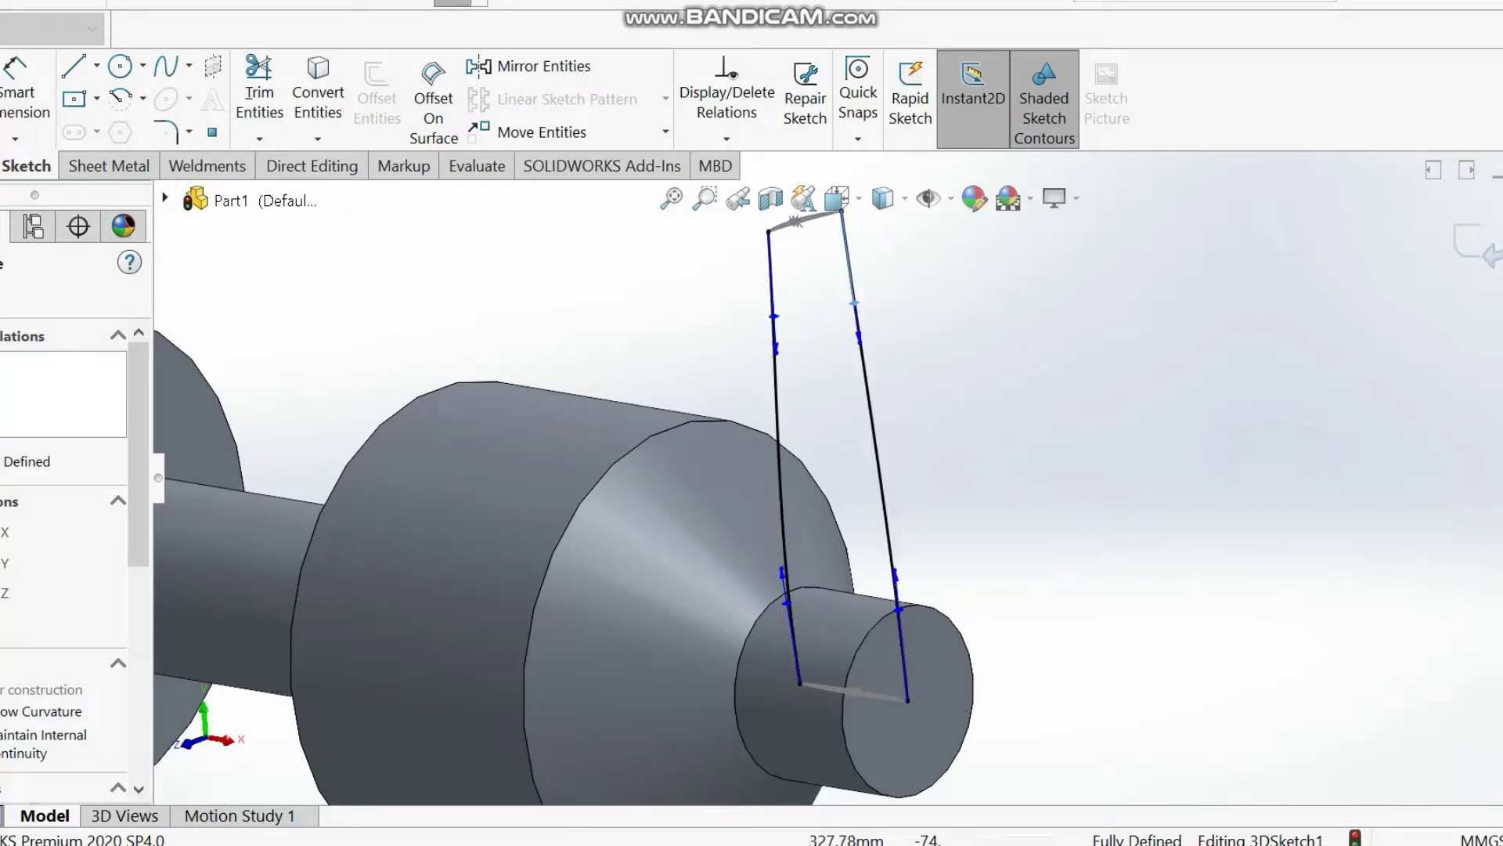
{"action": "left_click_drag", "start_coordinate": [894, 571], "coordinate": [901, 571]}
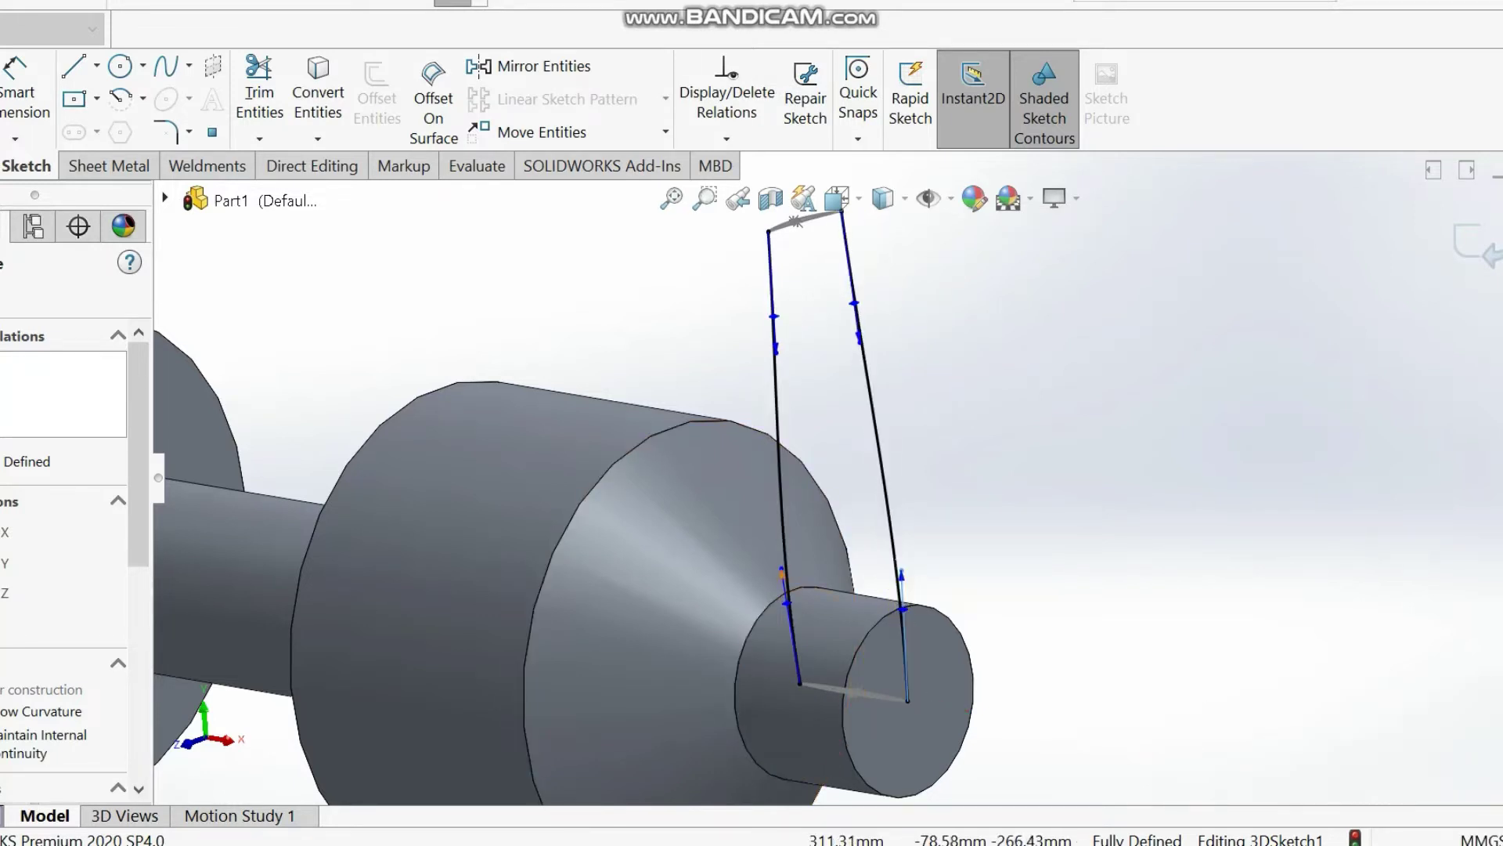
{"action": "left_click_drag", "start_coordinate": [781, 574], "coordinate": [779, 589]}
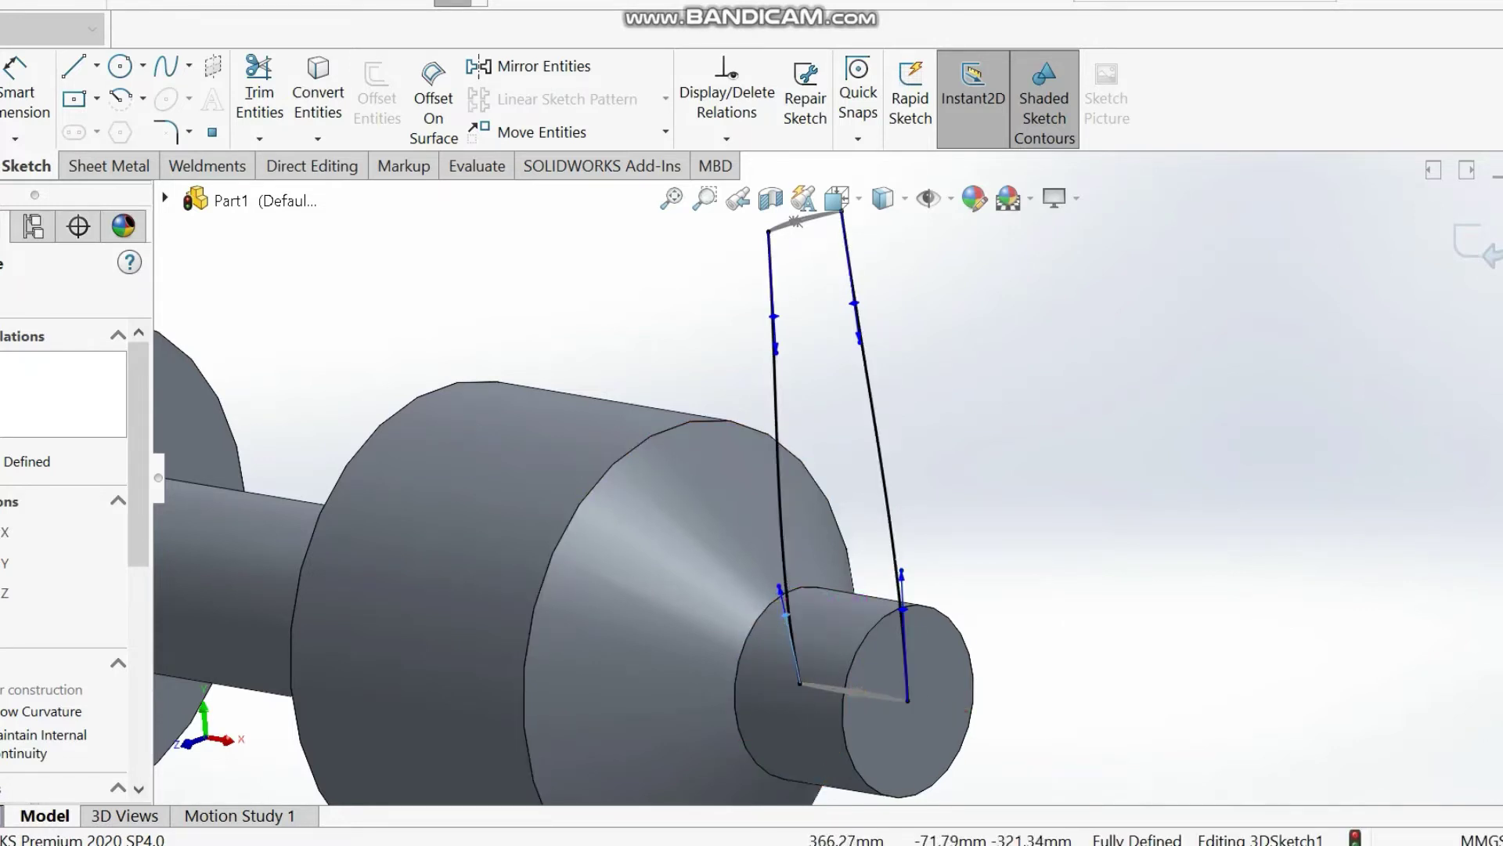
{"action": "key", "text": "Escape"}
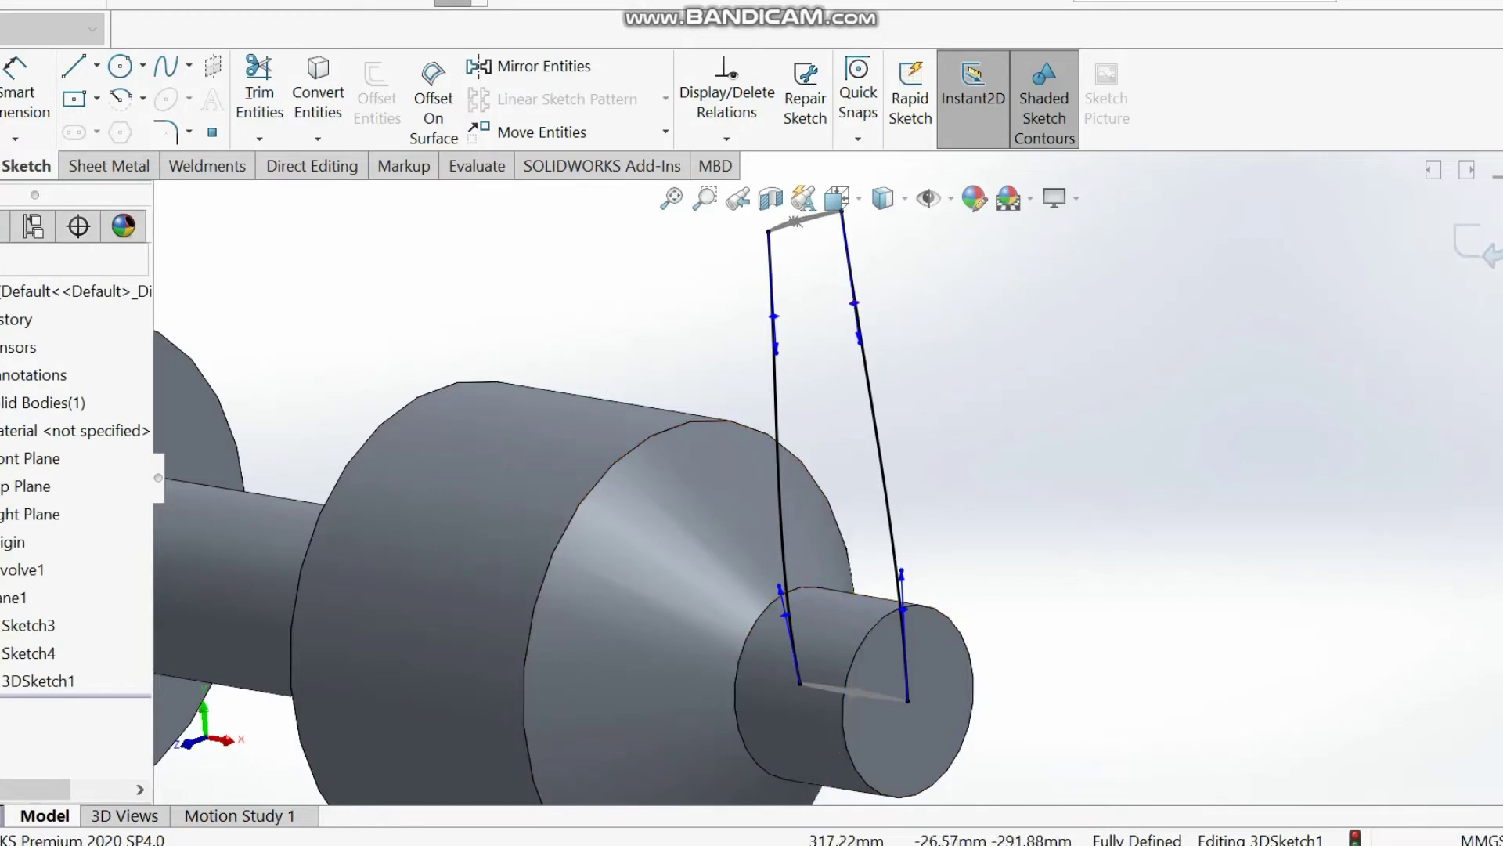
- Shift the outer spline's upper handle further inward, lengthen its lower handle upward, and nudge the inner spline's upper handle outward
{"action": "left_click_drag", "start_coordinate": [854, 302], "coordinate": [848, 304]}
{"action": "key", "text": "Escape"}
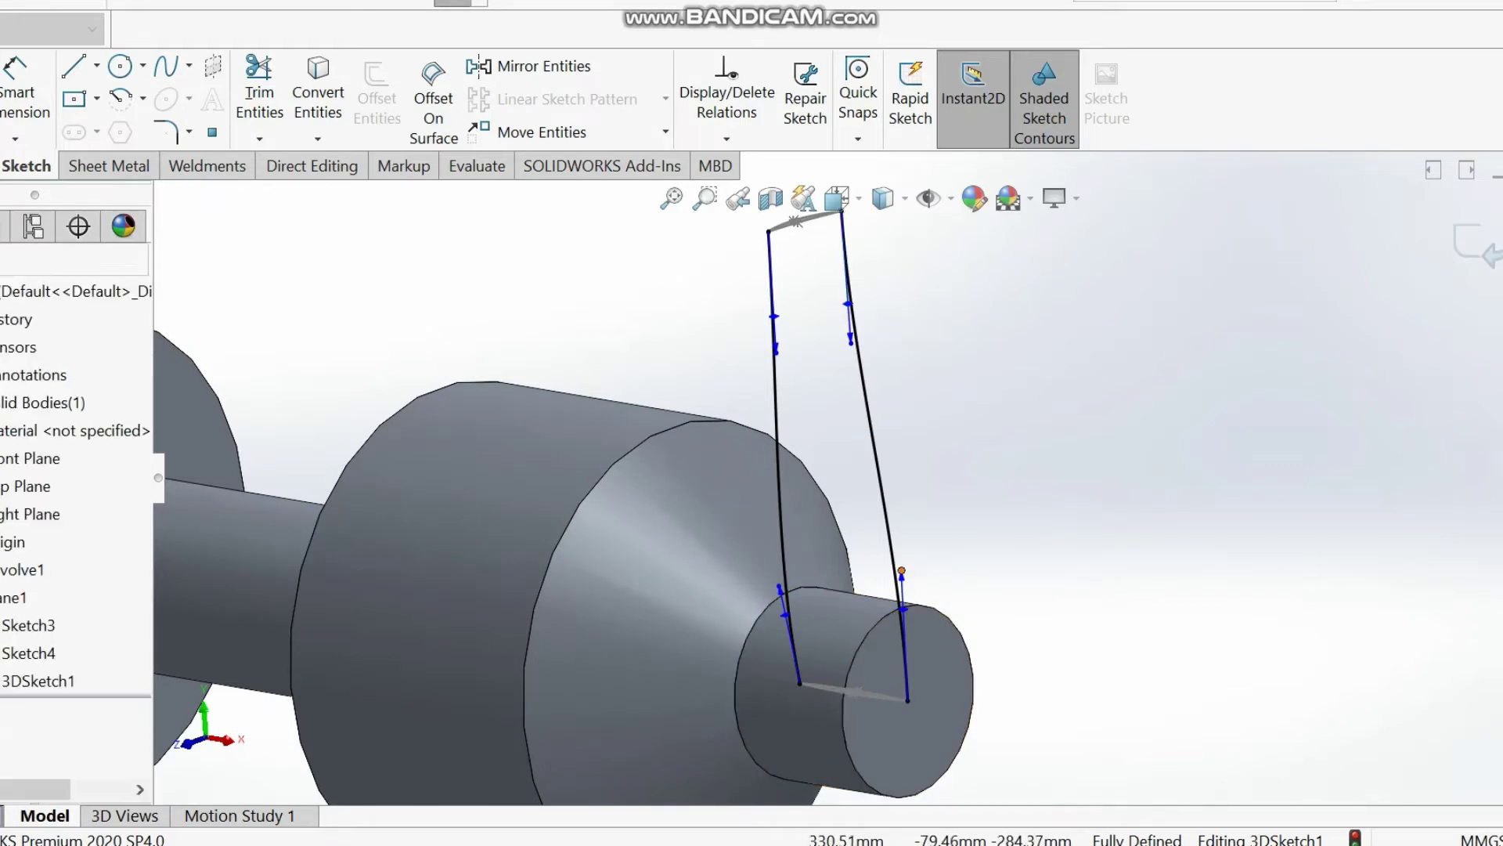
{"action": "left_click_drag", "start_coordinate": [902, 574], "coordinate": [896, 539]}
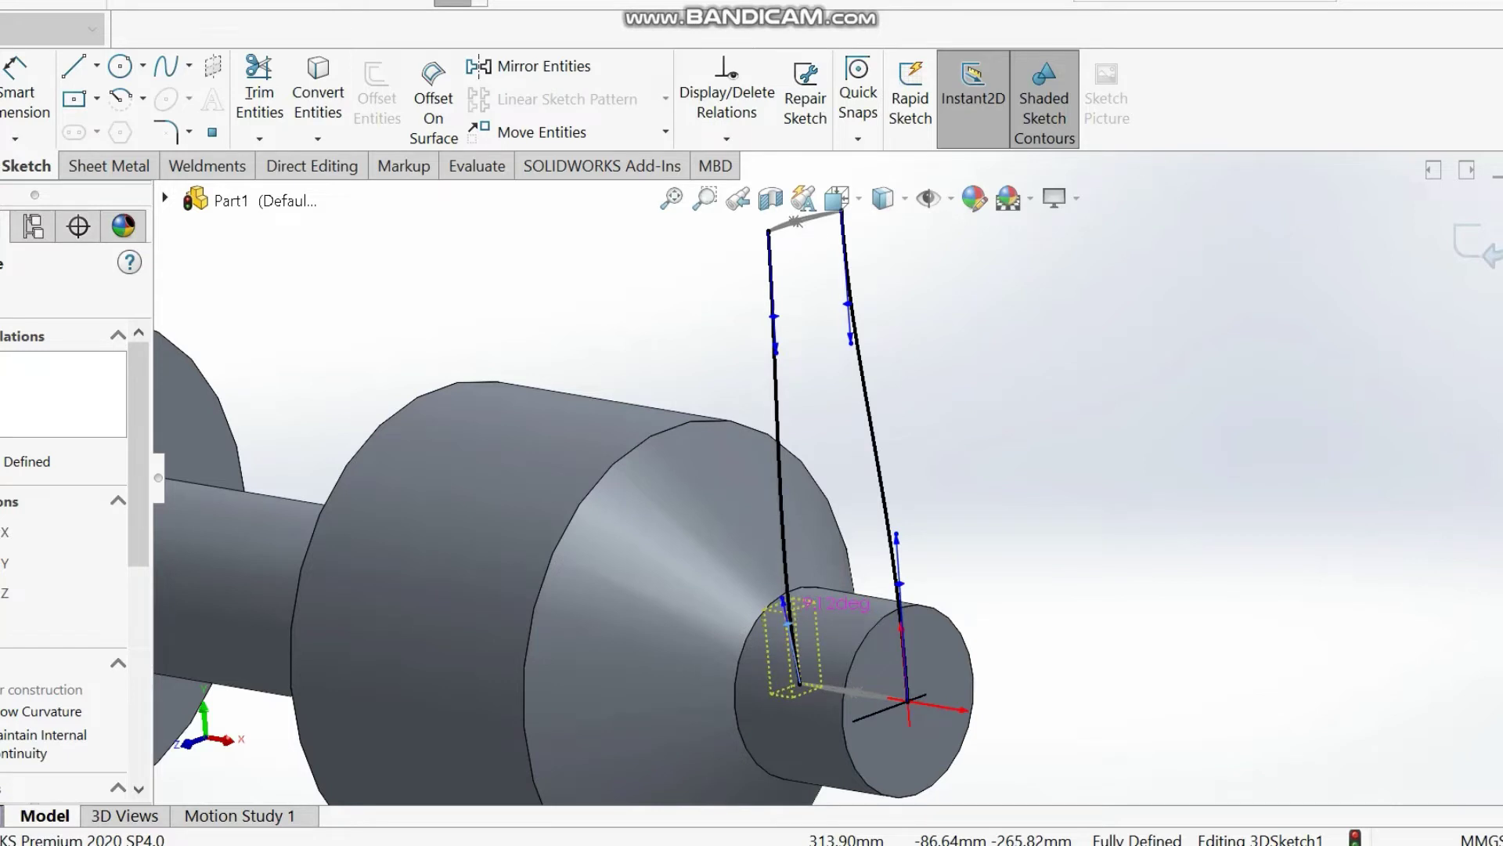
{"action": "left_click_drag", "start_coordinate": [773, 316], "coordinate": [778, 310]}
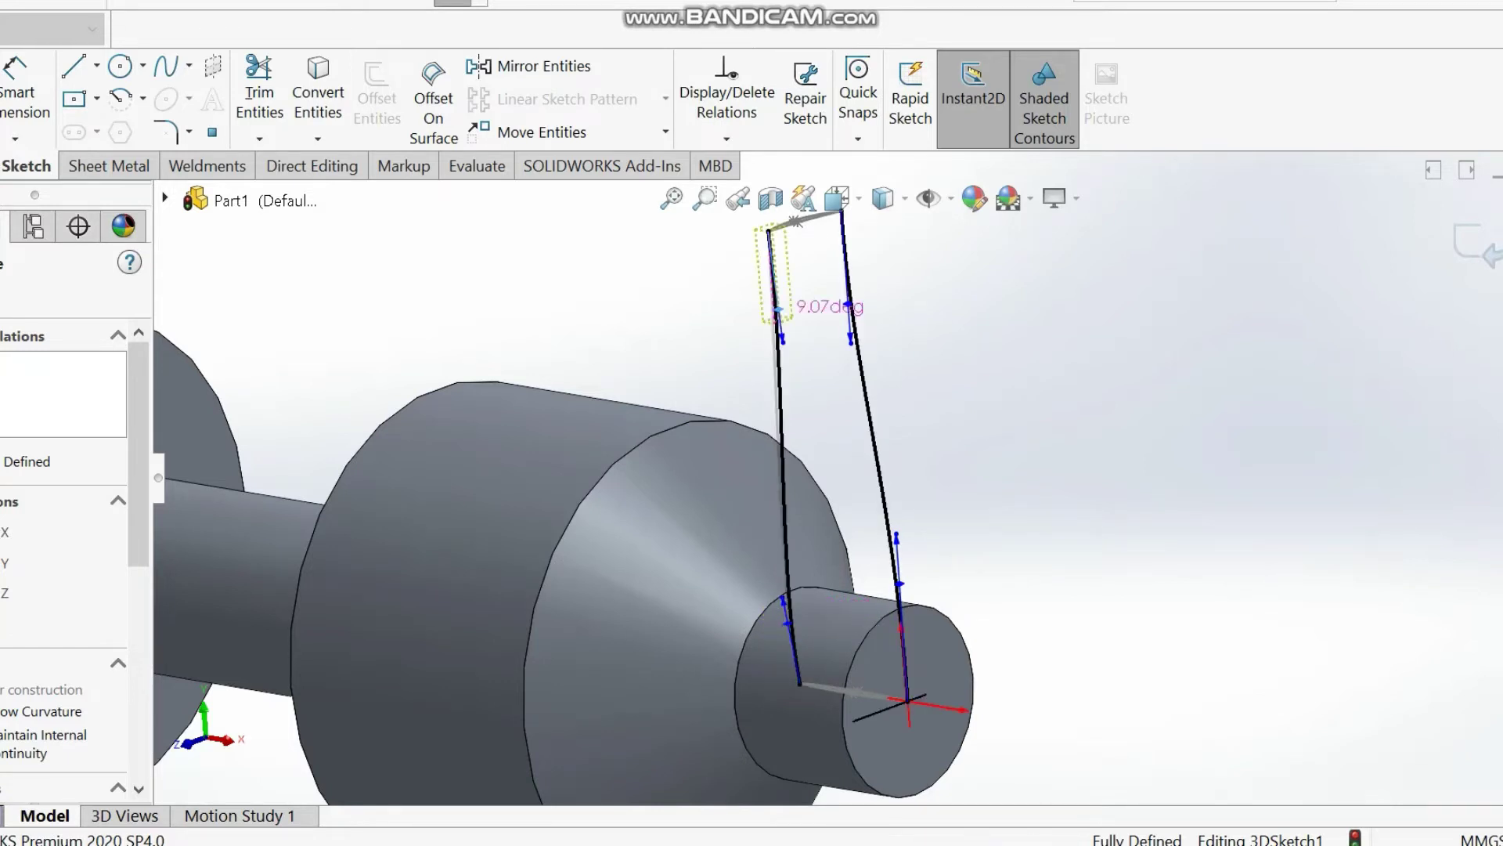
- From an isometric view, adjust the outer spline's upper handle slightly outward and its lower handle slightly inward to smooth the curve
{"action": "middle_click_drag", "start_coordinate": [777, 310], "coordinate": [486, 345]}
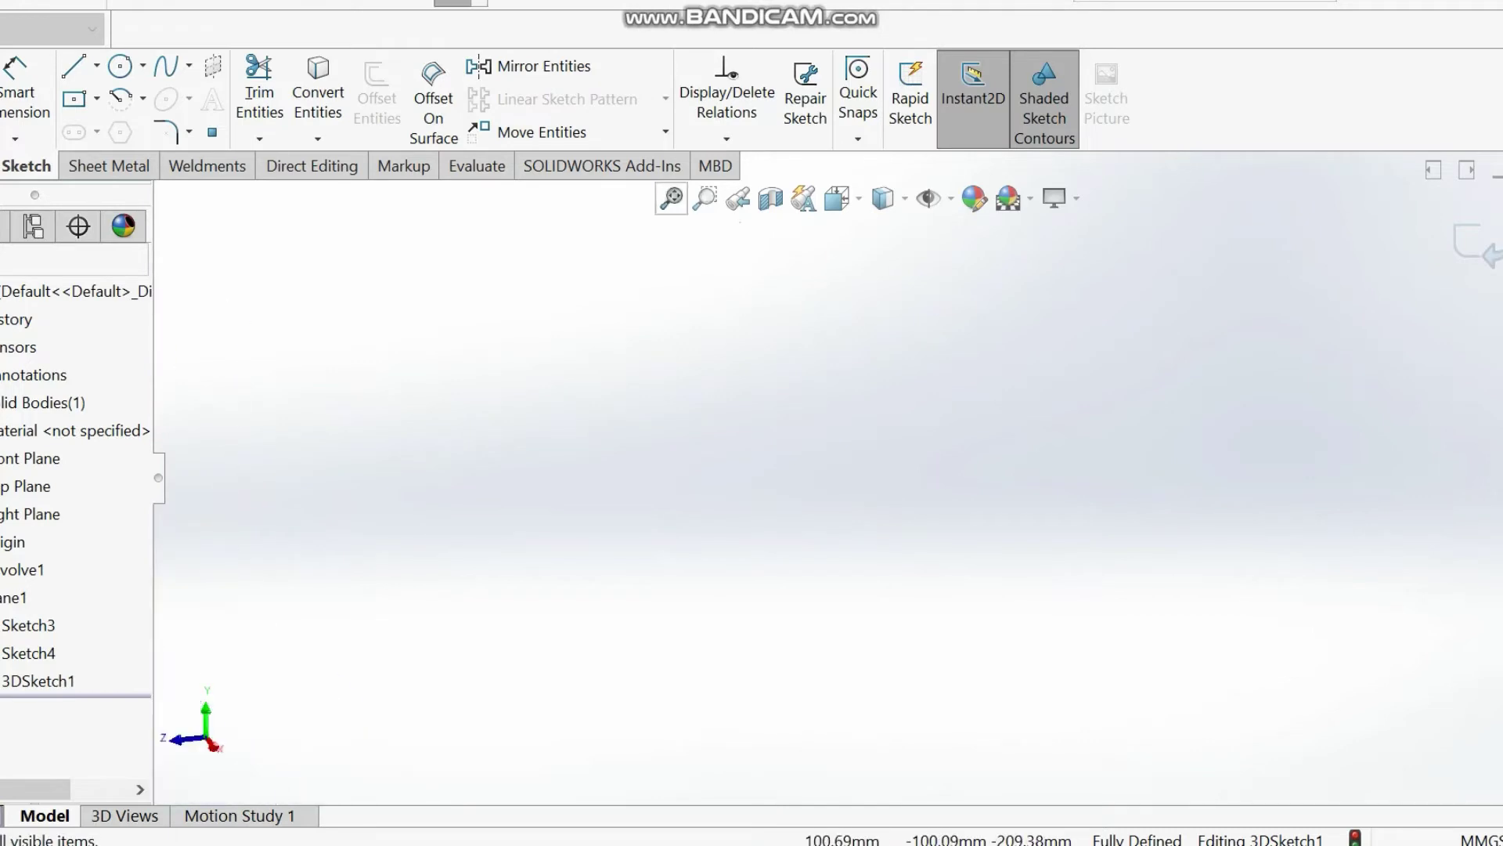
{"action": "left_click", "coordinate": [671, 199]}
{"action": "key", "text": "ctrl+2"}
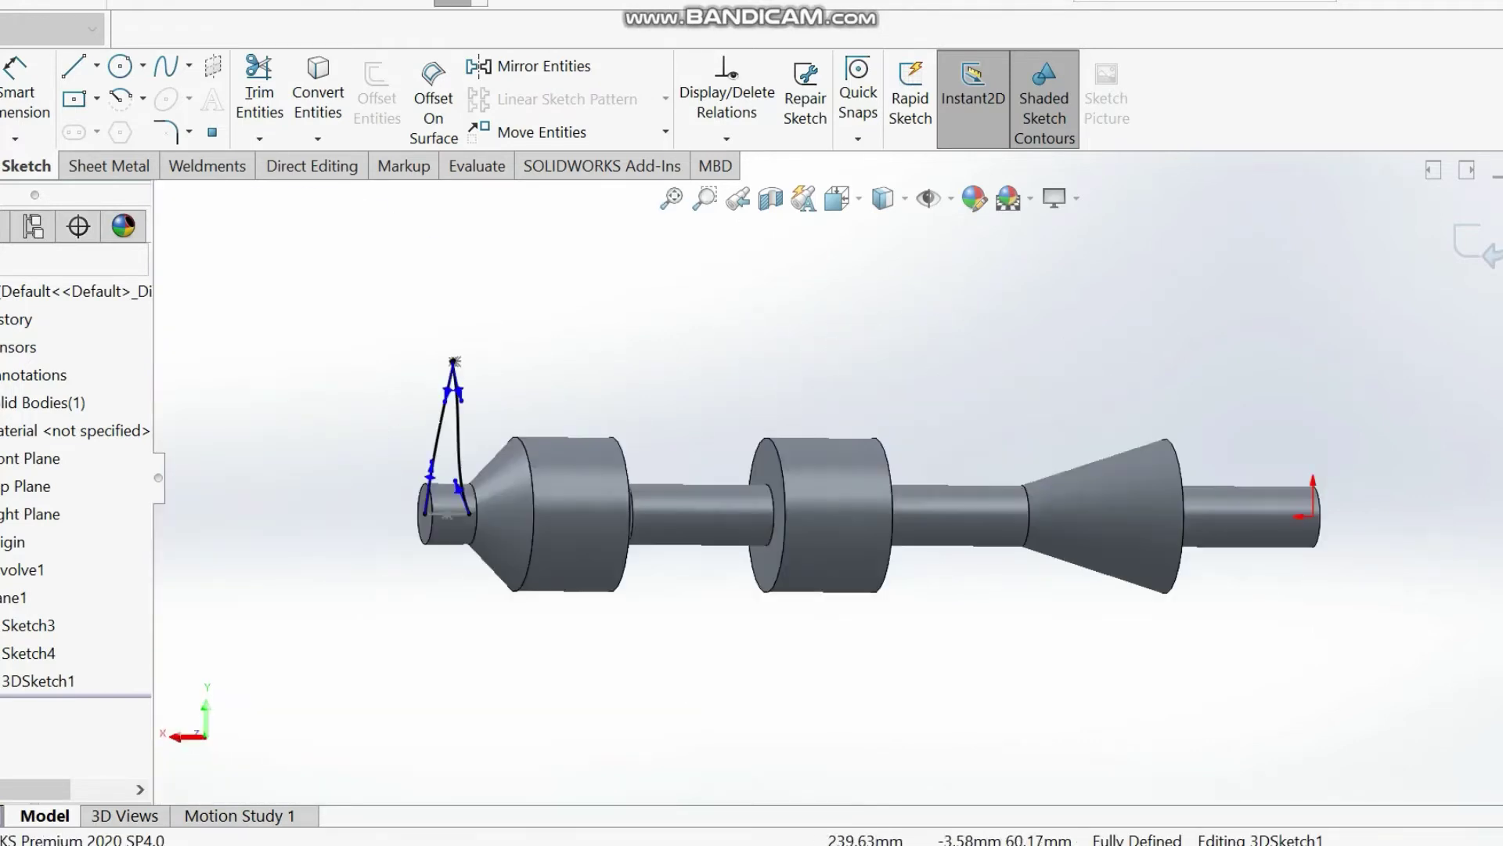
{"action": "key", "text": "ctrl+7"}
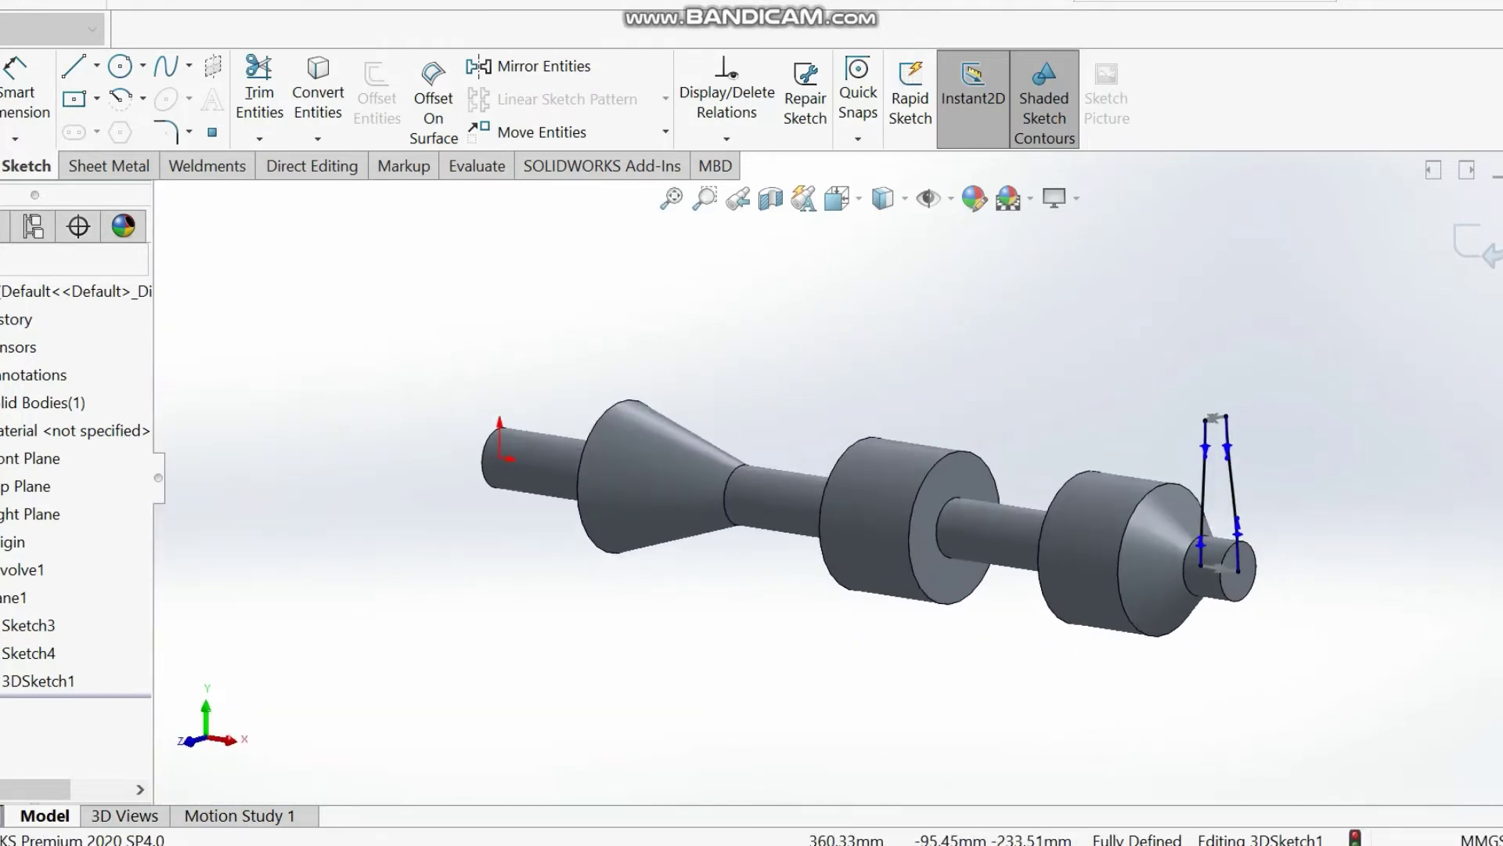
{"action": "scroll", "coordinate": [939, 532], "scroll_direction": "down", "scroll_amount": 4}
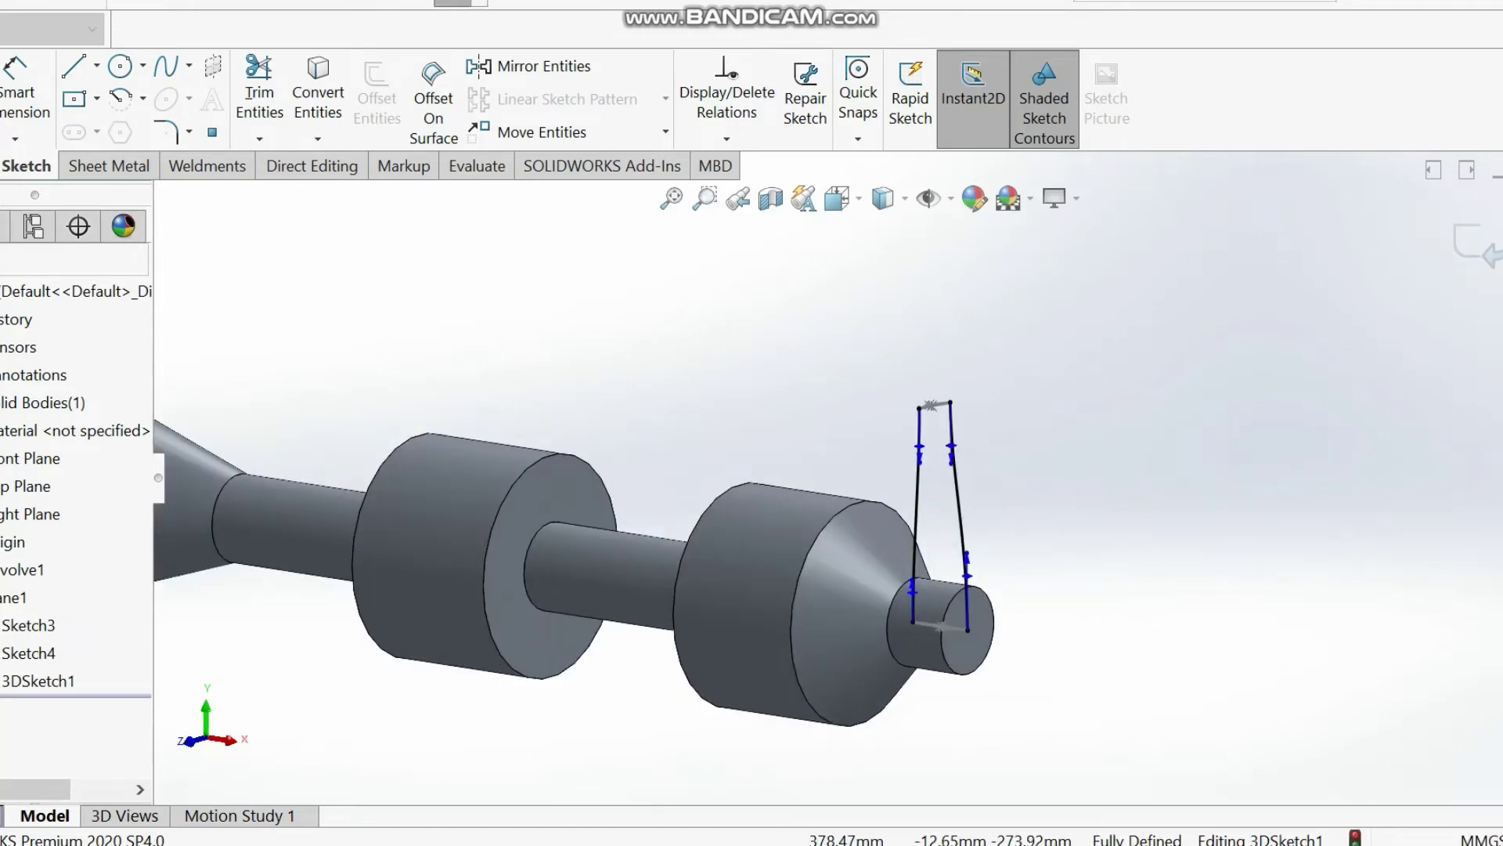
{"action": "scroll", "coordinate": [1043, 586], "scroll_direction": "down", "scroll_amount": 4}
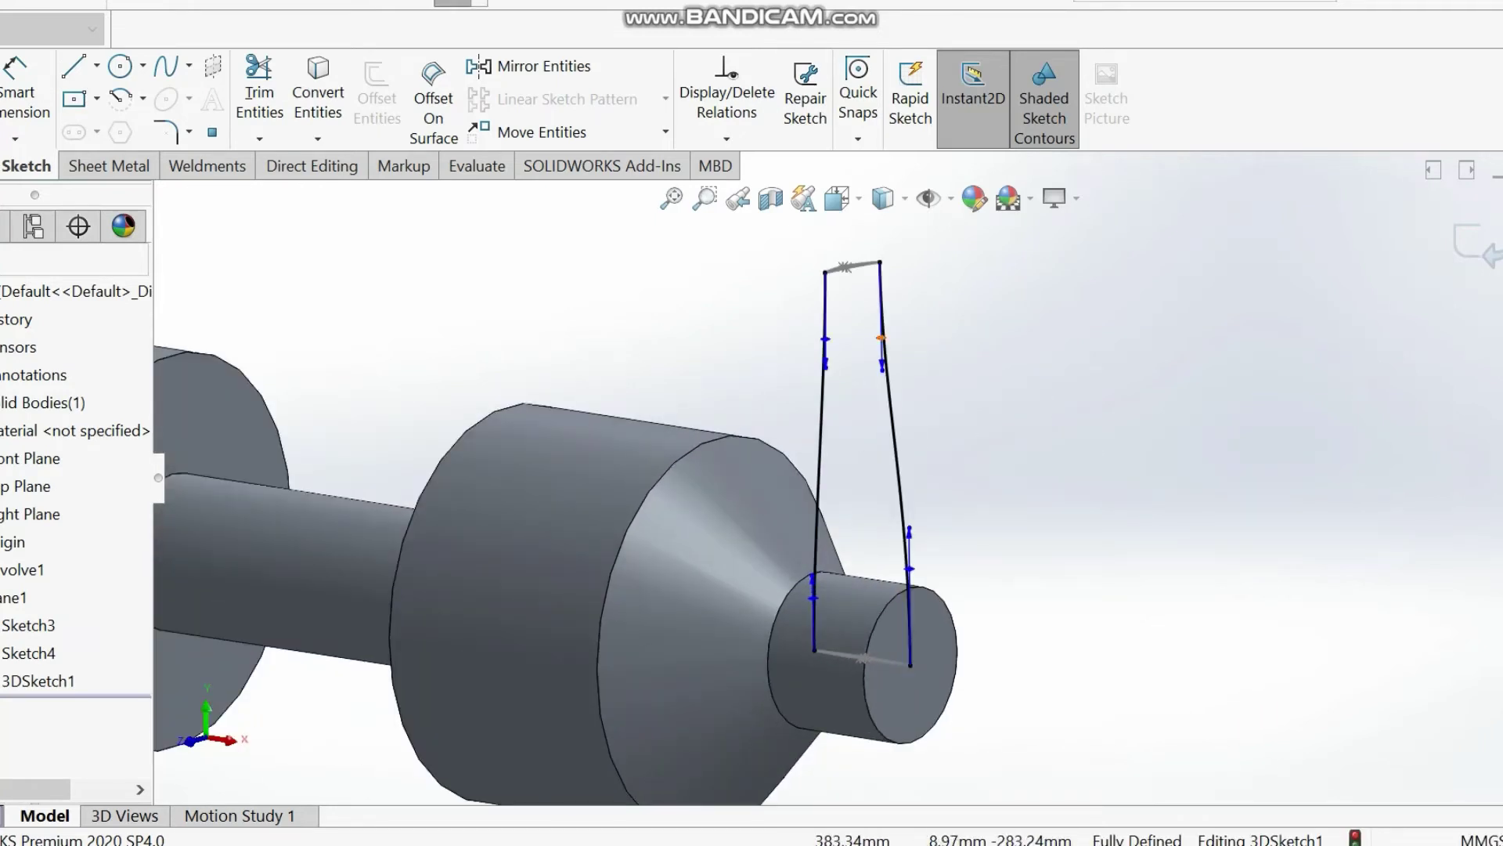
{"action": "left_click_drag", "start_coordinate": [881, 337], "coordinate": [883, 336]}
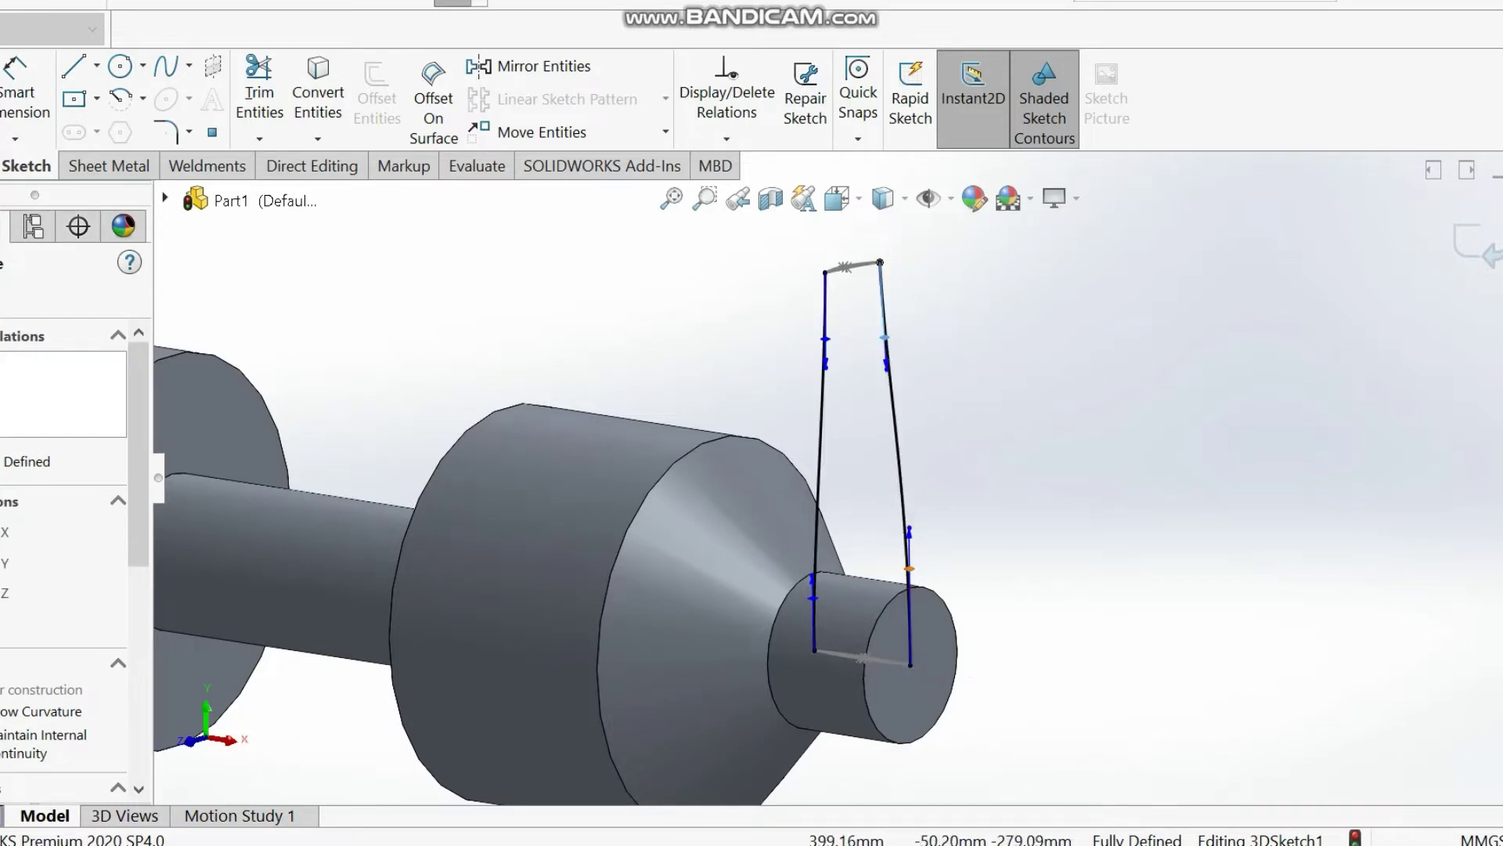
{"action": "left_click_drag", "start_coordinate": [909, 569], "coordinate": [908, 569]}
{"action": "key", "text": "Escape"}
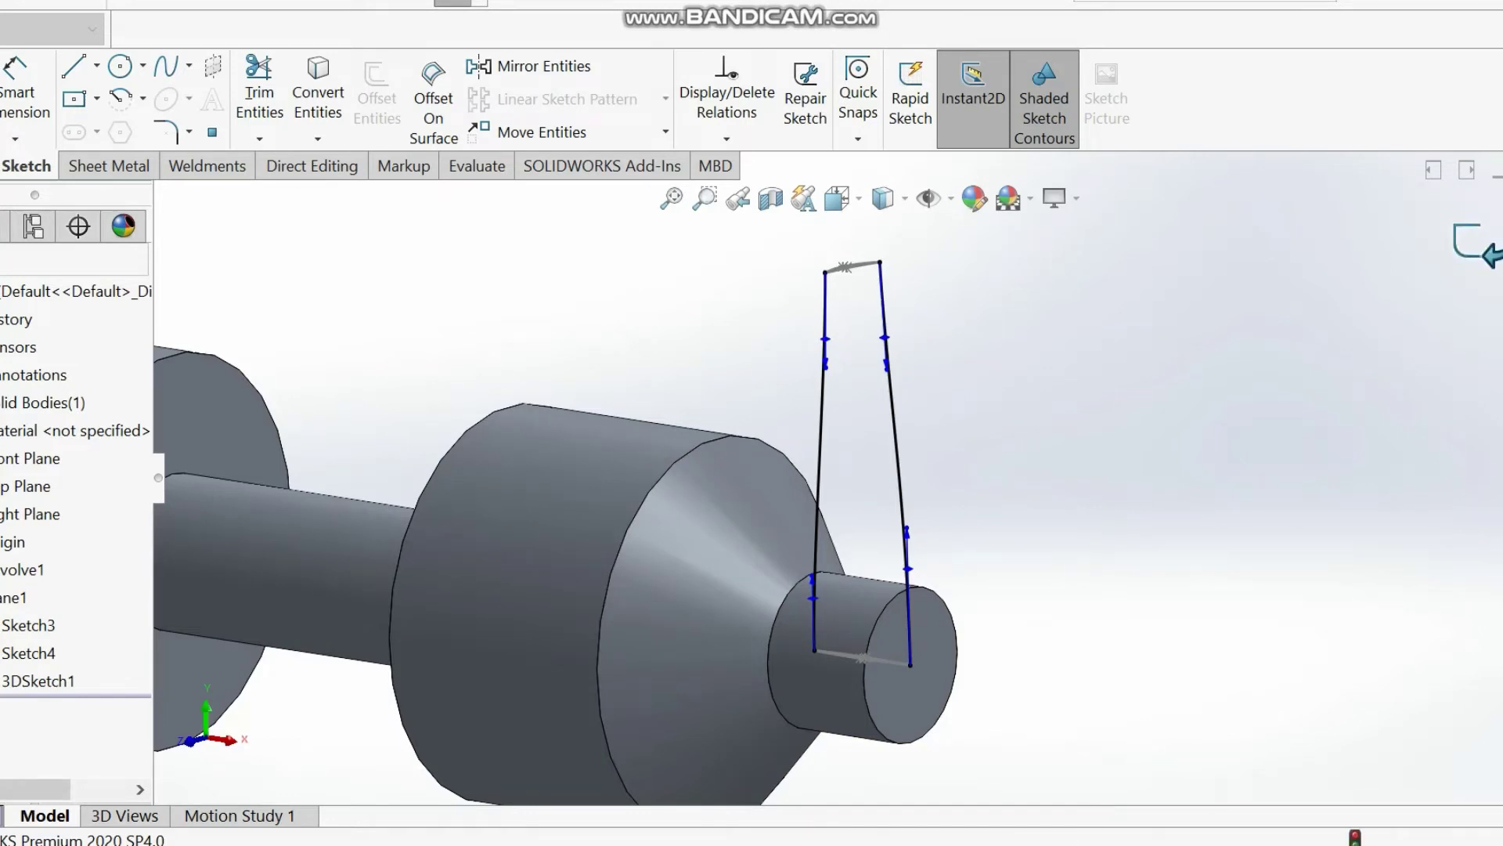
- Finish the 3D sketch and start a Lofted Boss/Base with the upper blade profile as the first profile
{"action": "key", "text": "ctrl+b"}
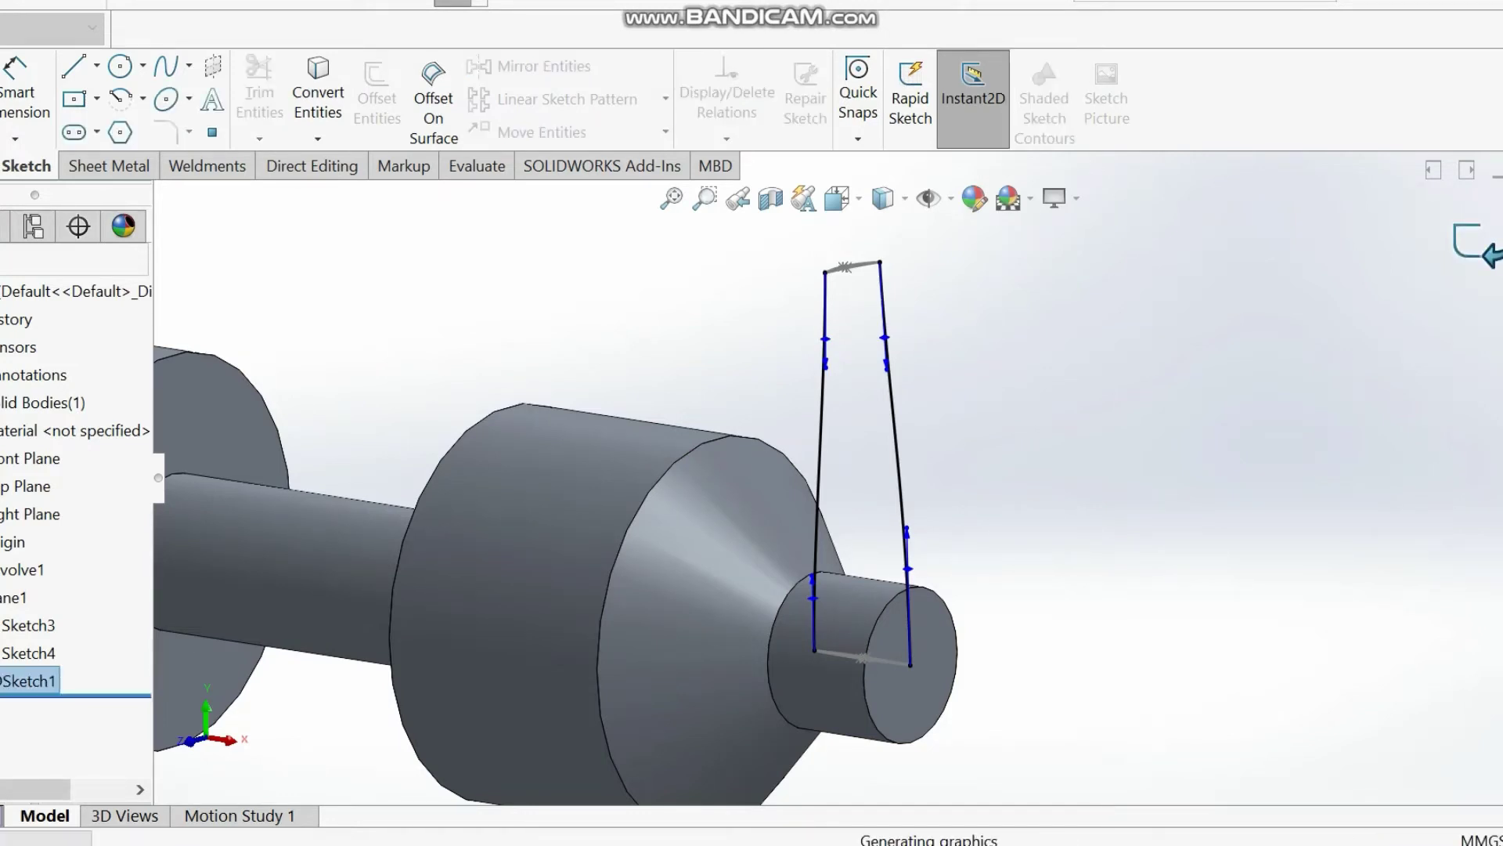
{"action": "left_click", "coordinate": [108, 166]}
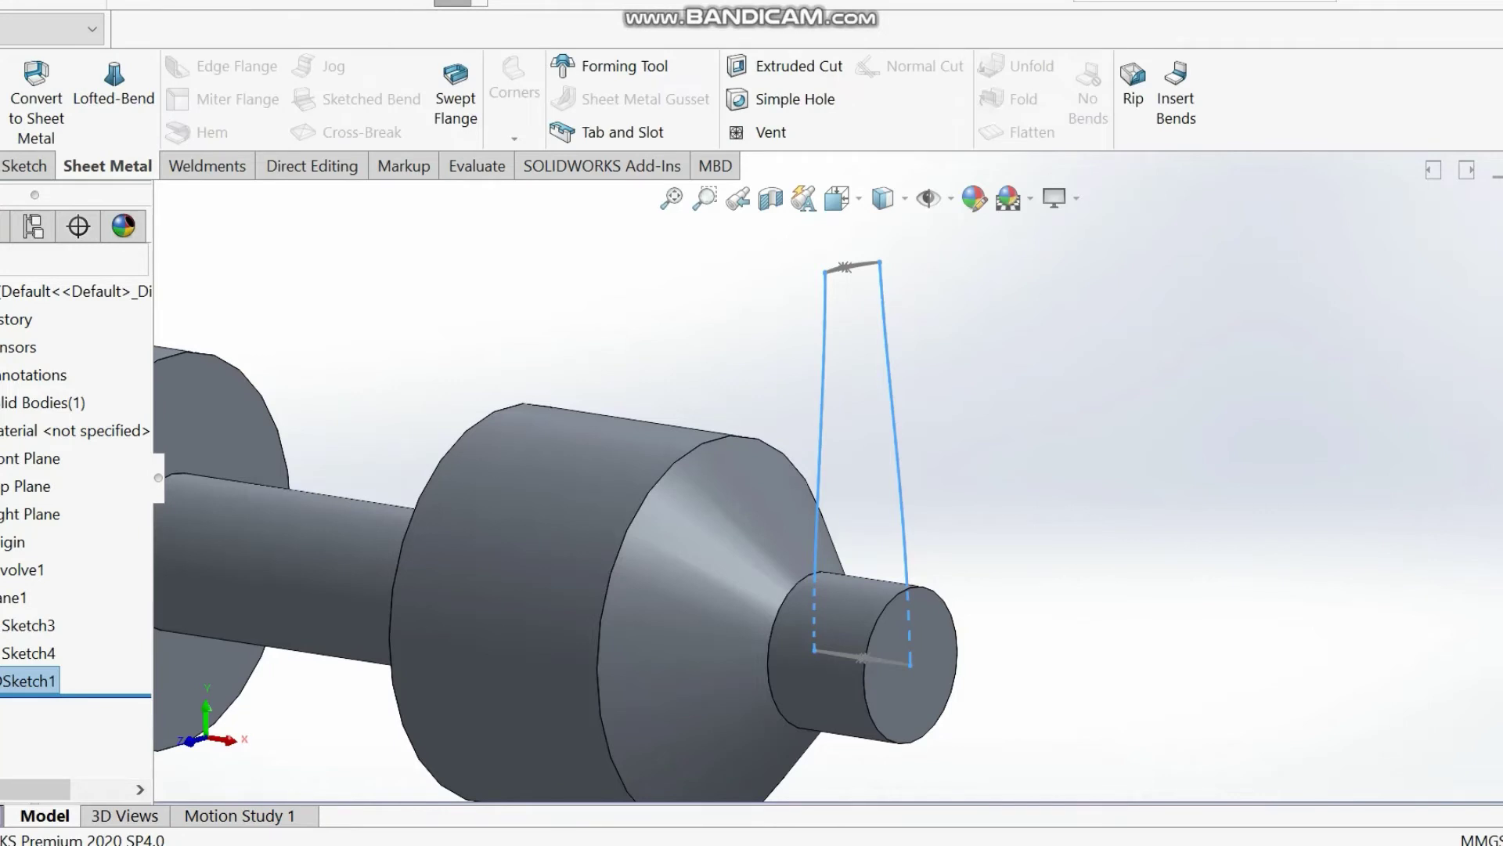
{"action": "left_click", "coordinate": [0, 166]}
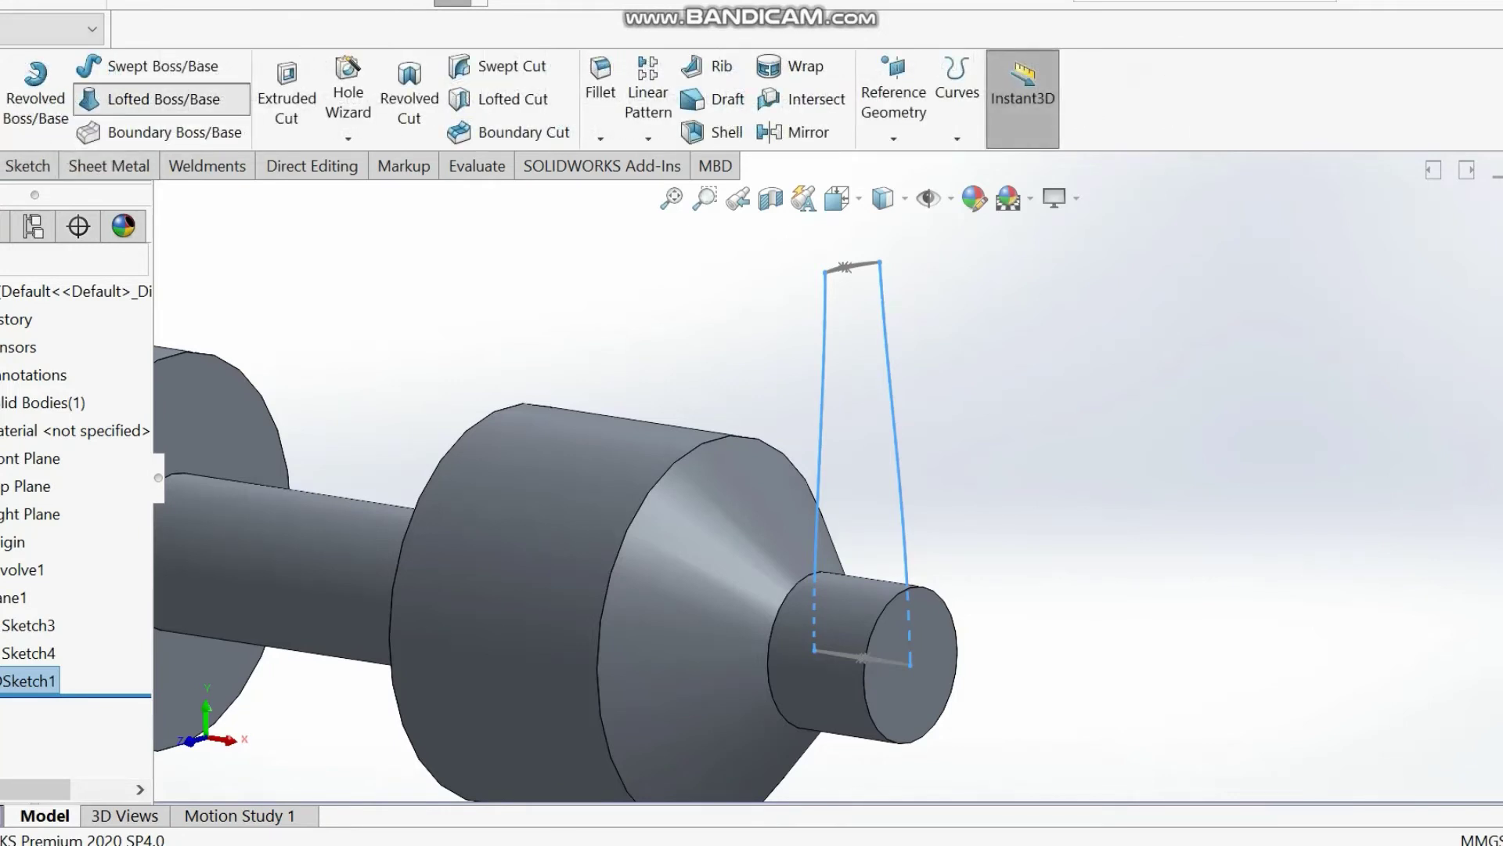
{"action": "left_click", "coordinate": [156, 99]}
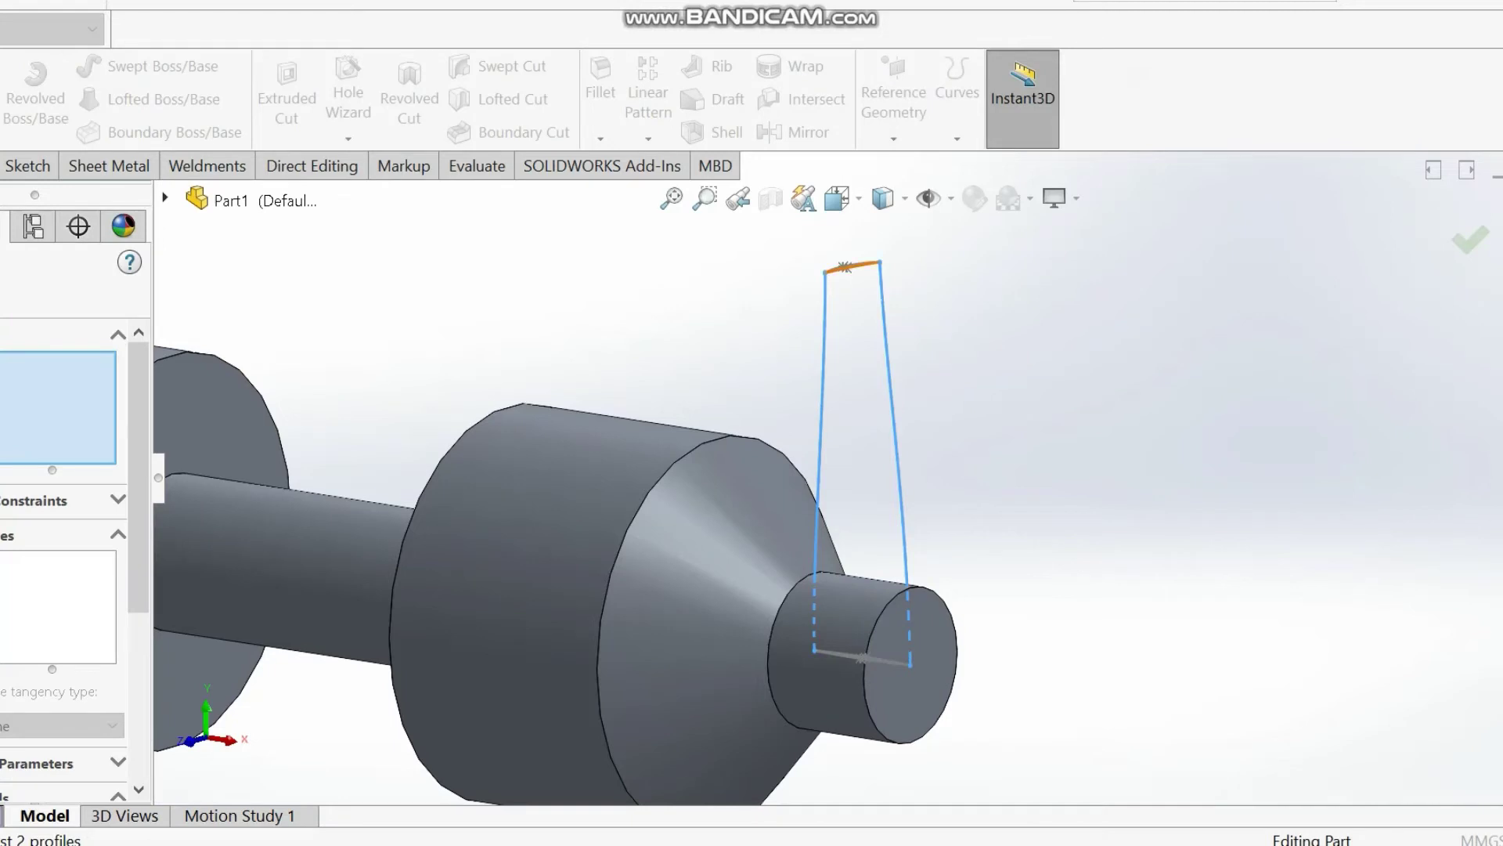
{"action": "scroll", "coordinate": [851, 211], "scroll_direction": "down", "scroll_amount": 5}
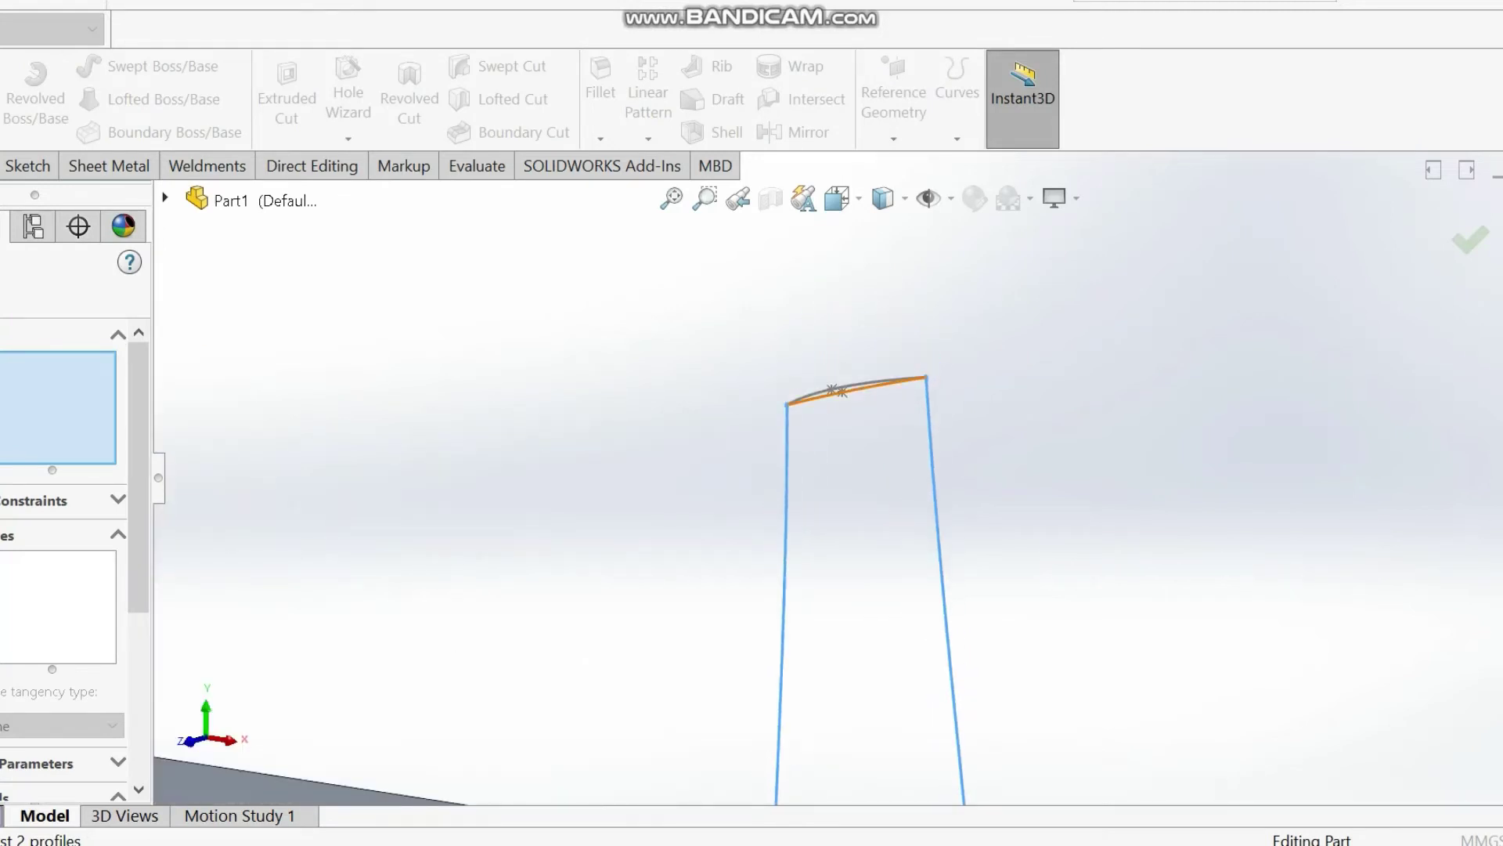
{"action": "left_click", "coordinate": [926, 377]}
{"action": "scroll", "coordinate": [837, 705], "scroll_direction": "down", "scroll_amount": 4}
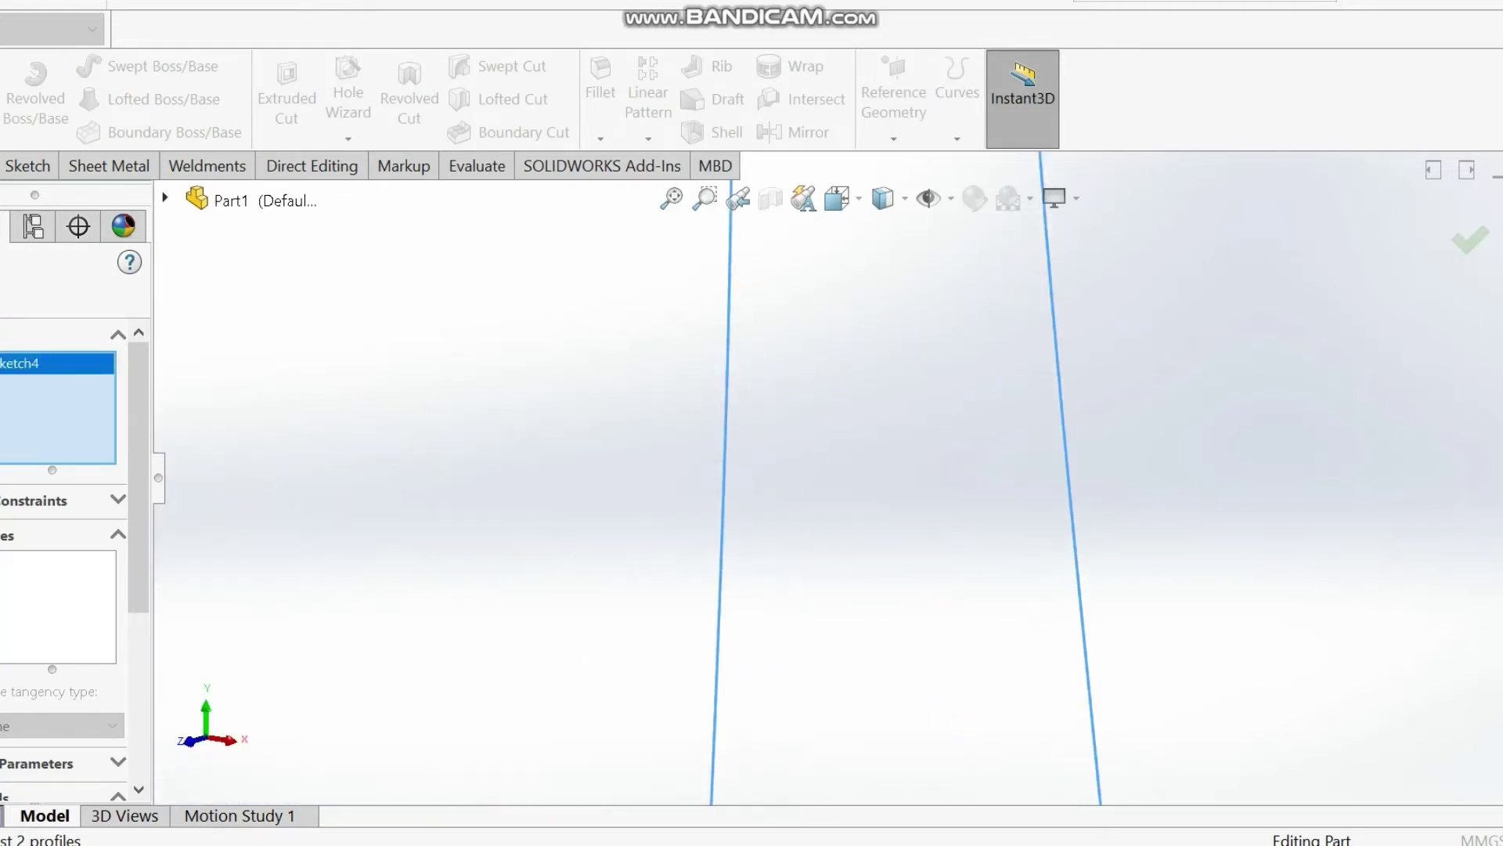
{"action": "scroll", "coordinate": [838, 469], "scroll_direction": "up", "scroll_amount": 1}
{"action": "scroll", "coordinate": [771, 470], "scroll_direction": "down", "scroll_amount": 3}
{"action": "left_click", "coordinate": [671, 198]}
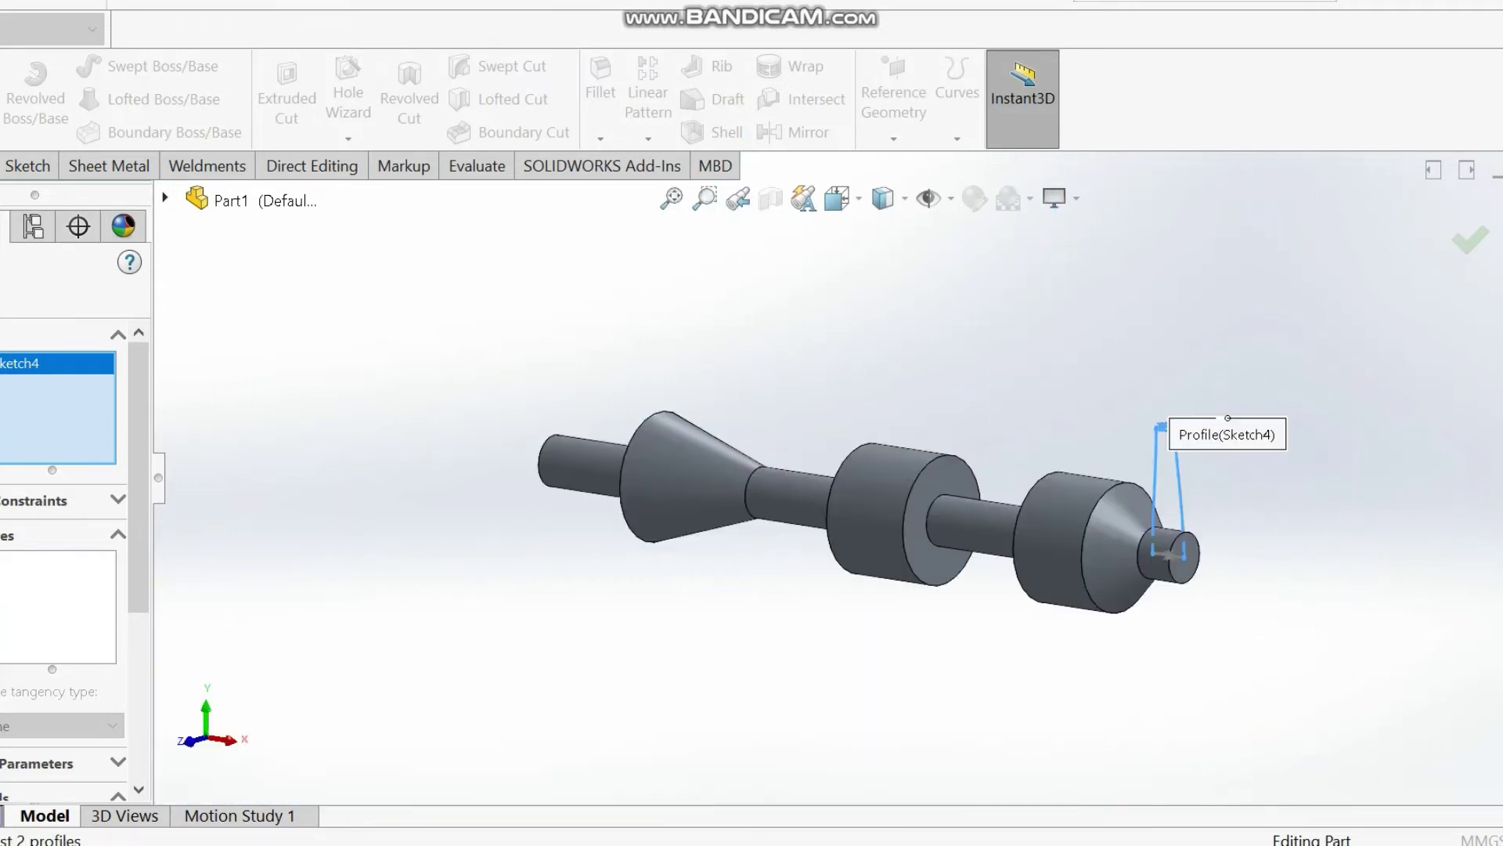
{"action": "scroll", "coordinate": [1184, 556], "scroll_direction": "up", "scroll_amount": 2}
{"action": "scroll", "coordinate": [1182, 556], "scroll_direction": "down", "scroll_amount": 3}
{"action": "scroll", "coordinate": [861, 476], "scroll_direction": "up", "scroll_amount": 1}
{"action": "scroll", "coordinate": [861, 473], "scroll_direction": "up", "scroll_amount": 2}
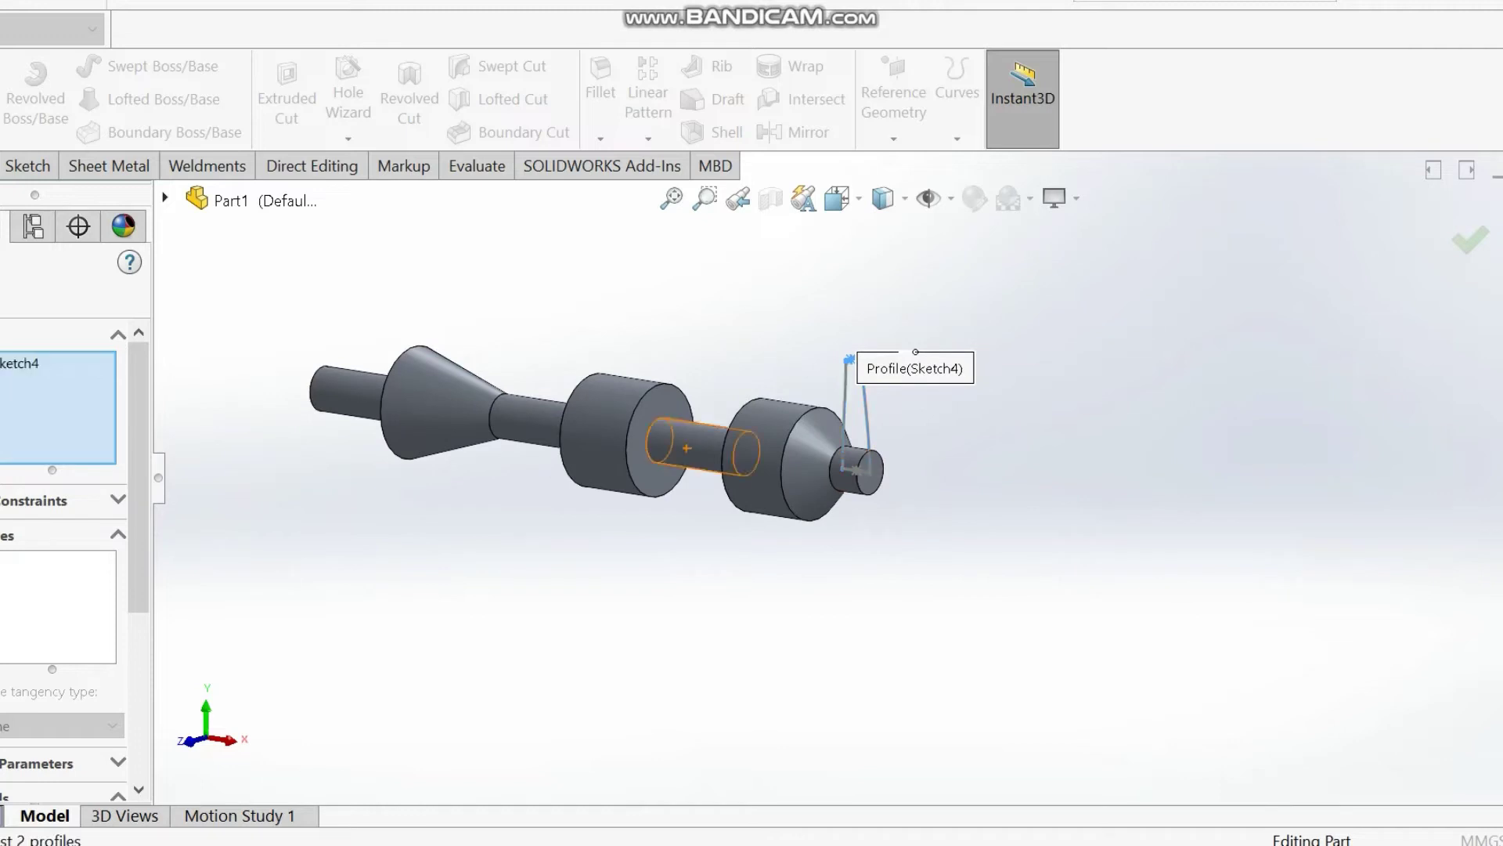
{"action": "scroll", "coordinate": [869, 474], "scroll_direction": "up", "scroll_amount": 3}
{"action": "scroll", "coordinate": [869, 473], "scroll_direction": "down", "scroll_amount": 1}
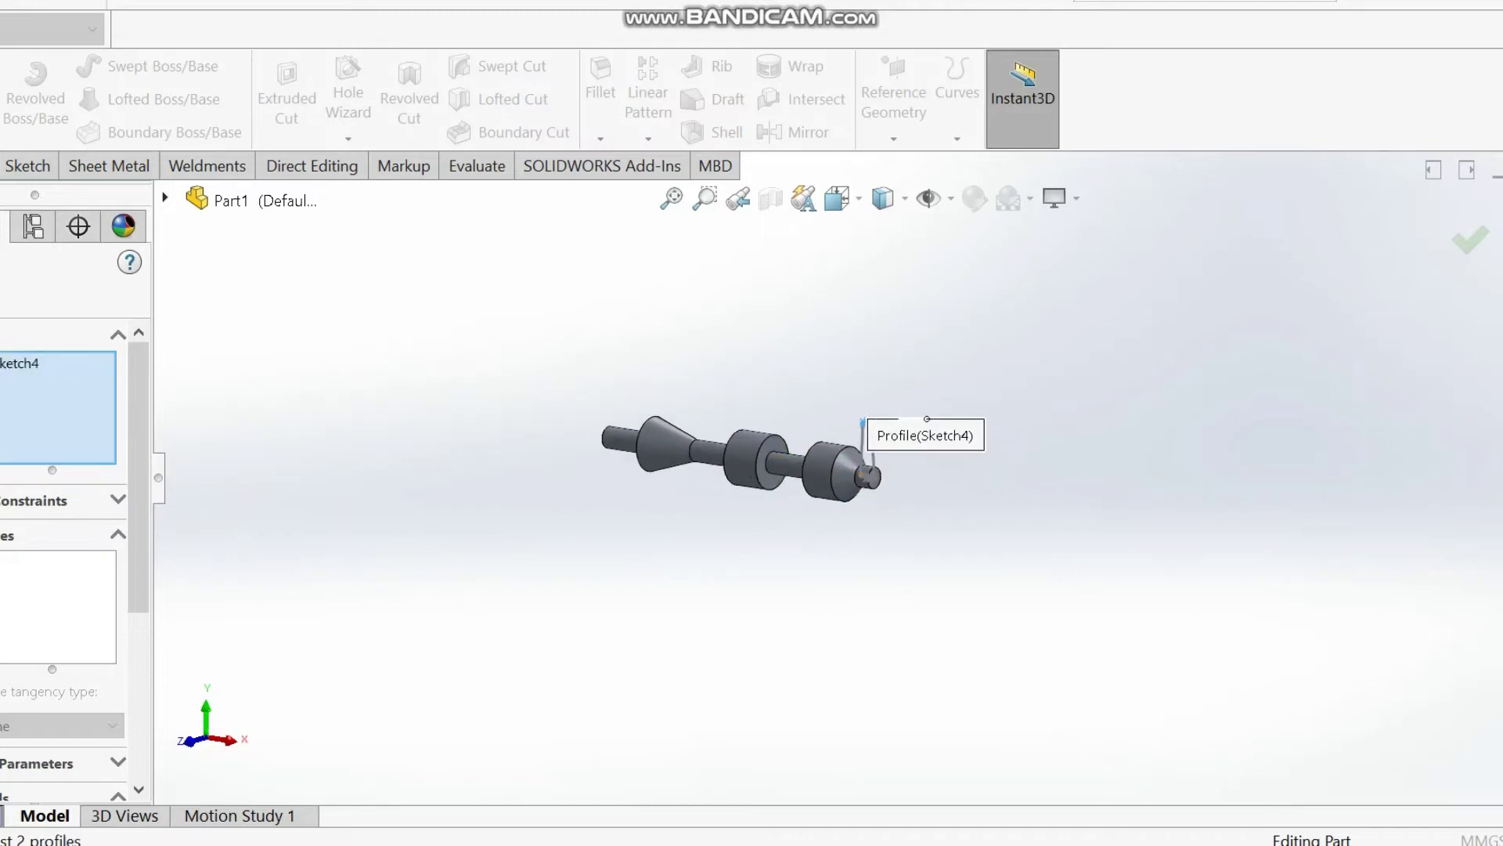
- Add the two circular edges of the short shaft end beneath the blade sketch as further loft profiles
{"action": "left_click", "coordinate": [671, 198]}
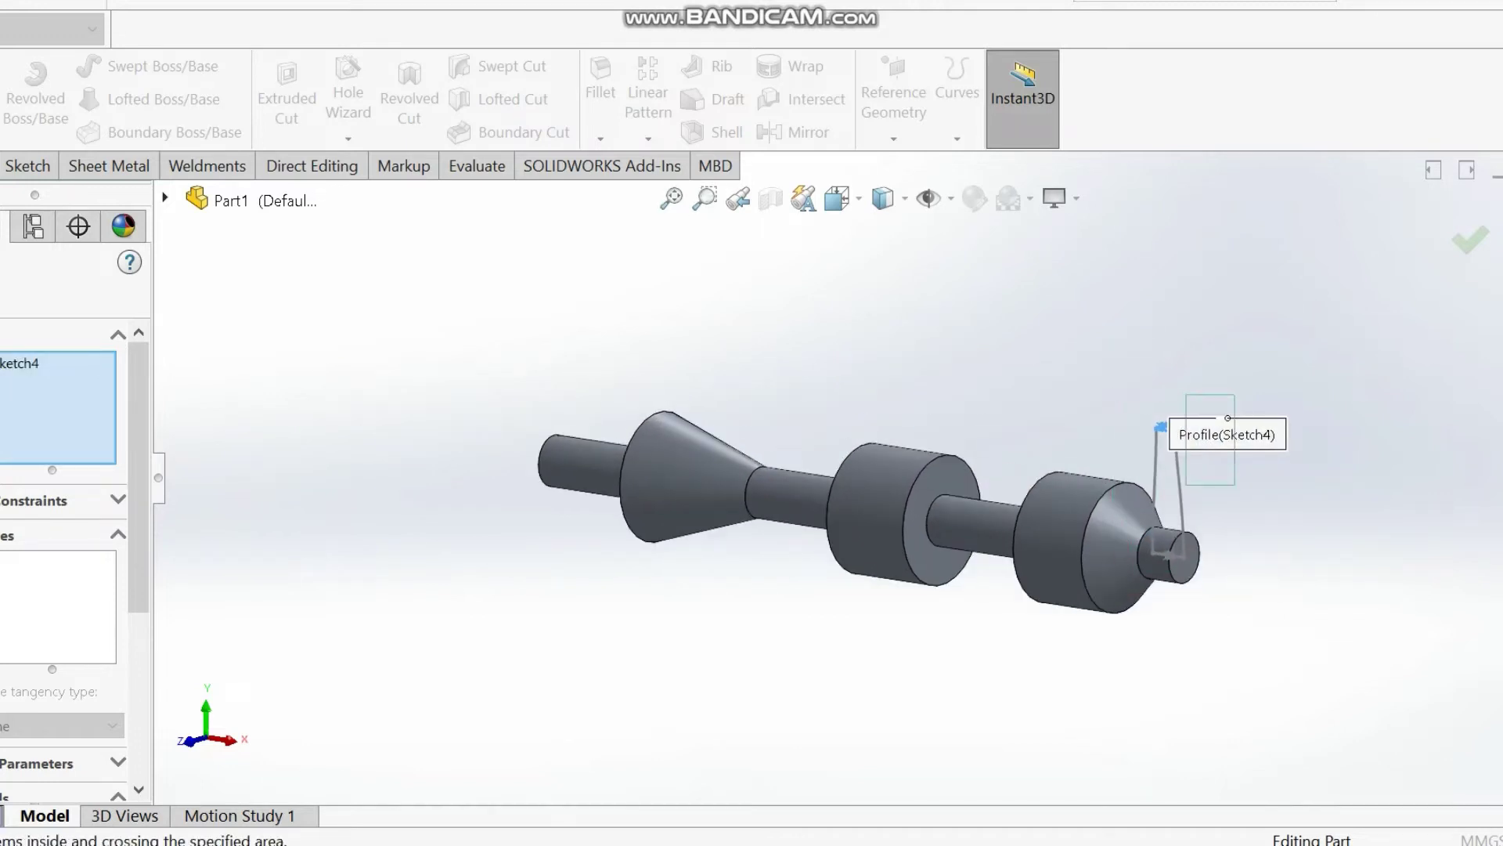
{"action": "left_click", "coordinate": [1198, 553]}
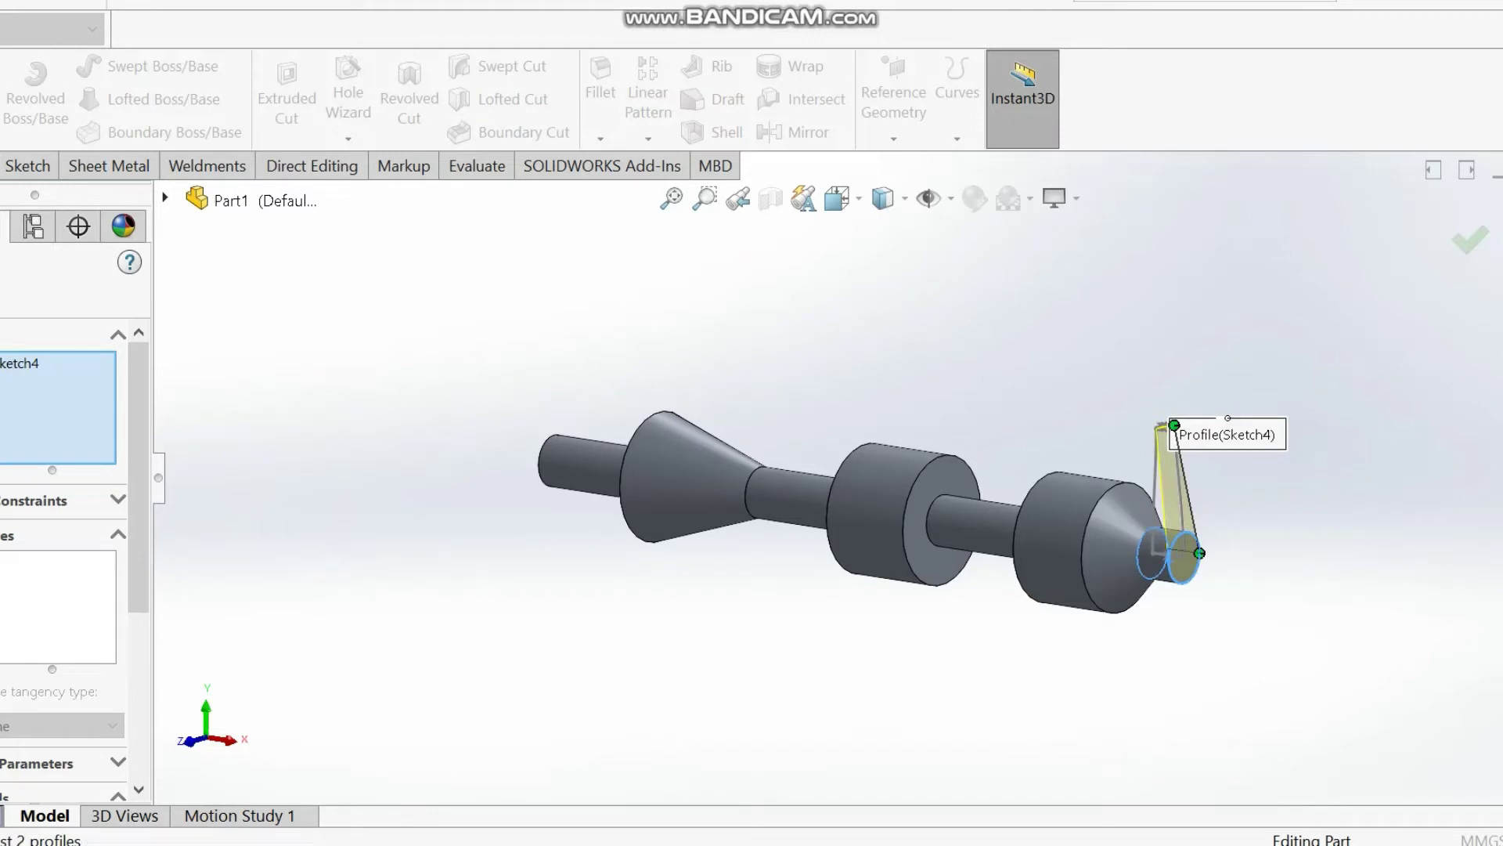
{"action": "left_click", "coordinate": [1138, 561]}
{"action": "scroll", "coordinate": [1174, 552], "scroll_direction": "down", "scroll_amount": 1}
{"action": "scroll", "coordinate": [1174, 552], "scroll_direction": "up", "scroll_amount": 1}
{"action": "scroll", "coordinate": [1175, 532], "scroll_direction": "down", "scroll_amount": 4}
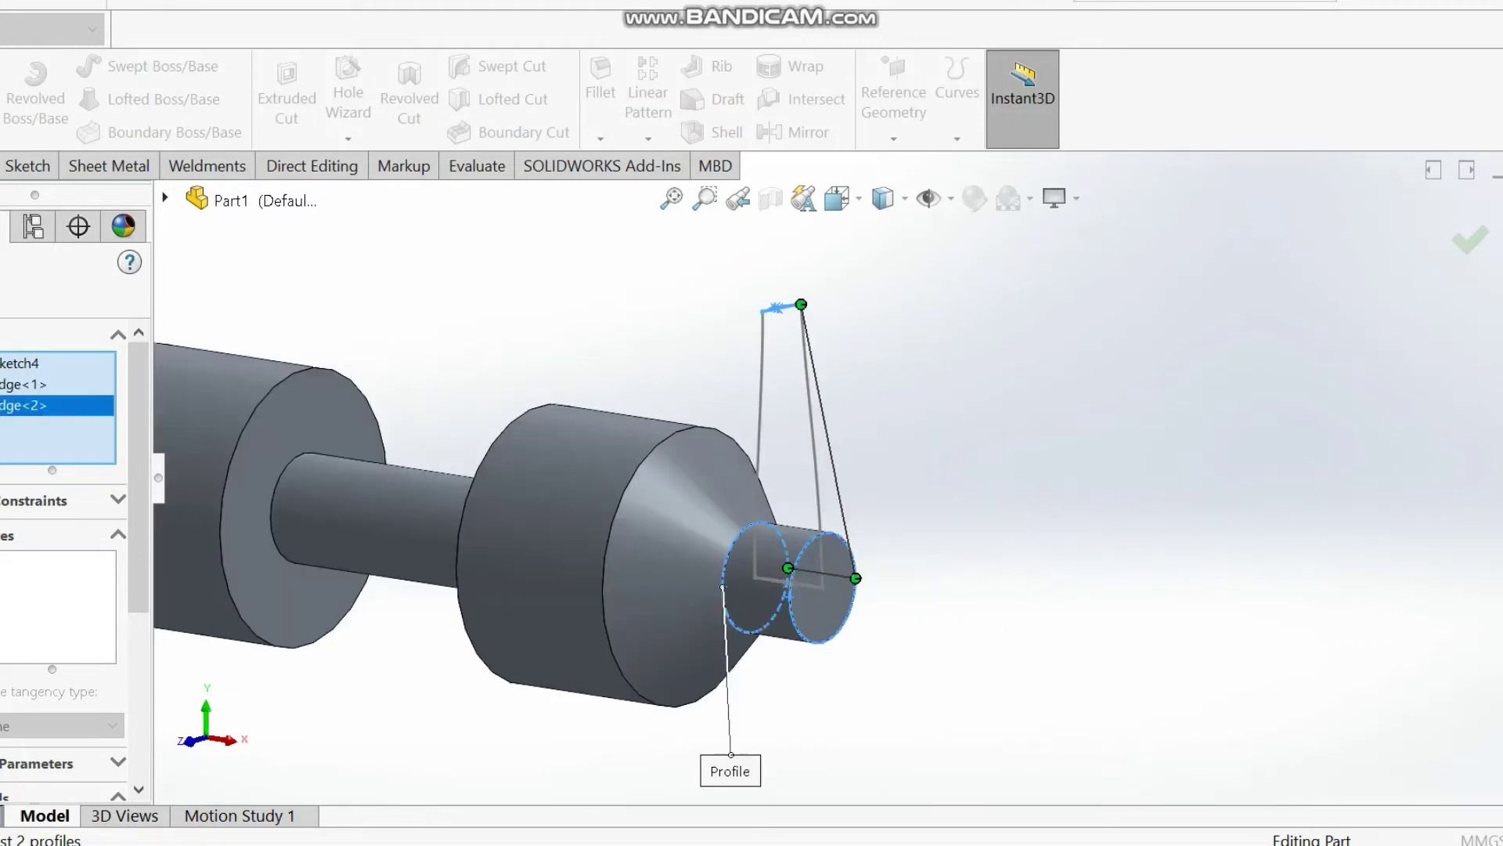
- Try to add the two blade splines as open-loop guide curves of the loft
{"action": "scroll", "coordinate": [906, 443], "scroll_direction": "up", "scroll_amount": 1}
{"action": "scroll", "coordinate": [833, 454], "scroll_direction": "down", "scroll_amount": 3}
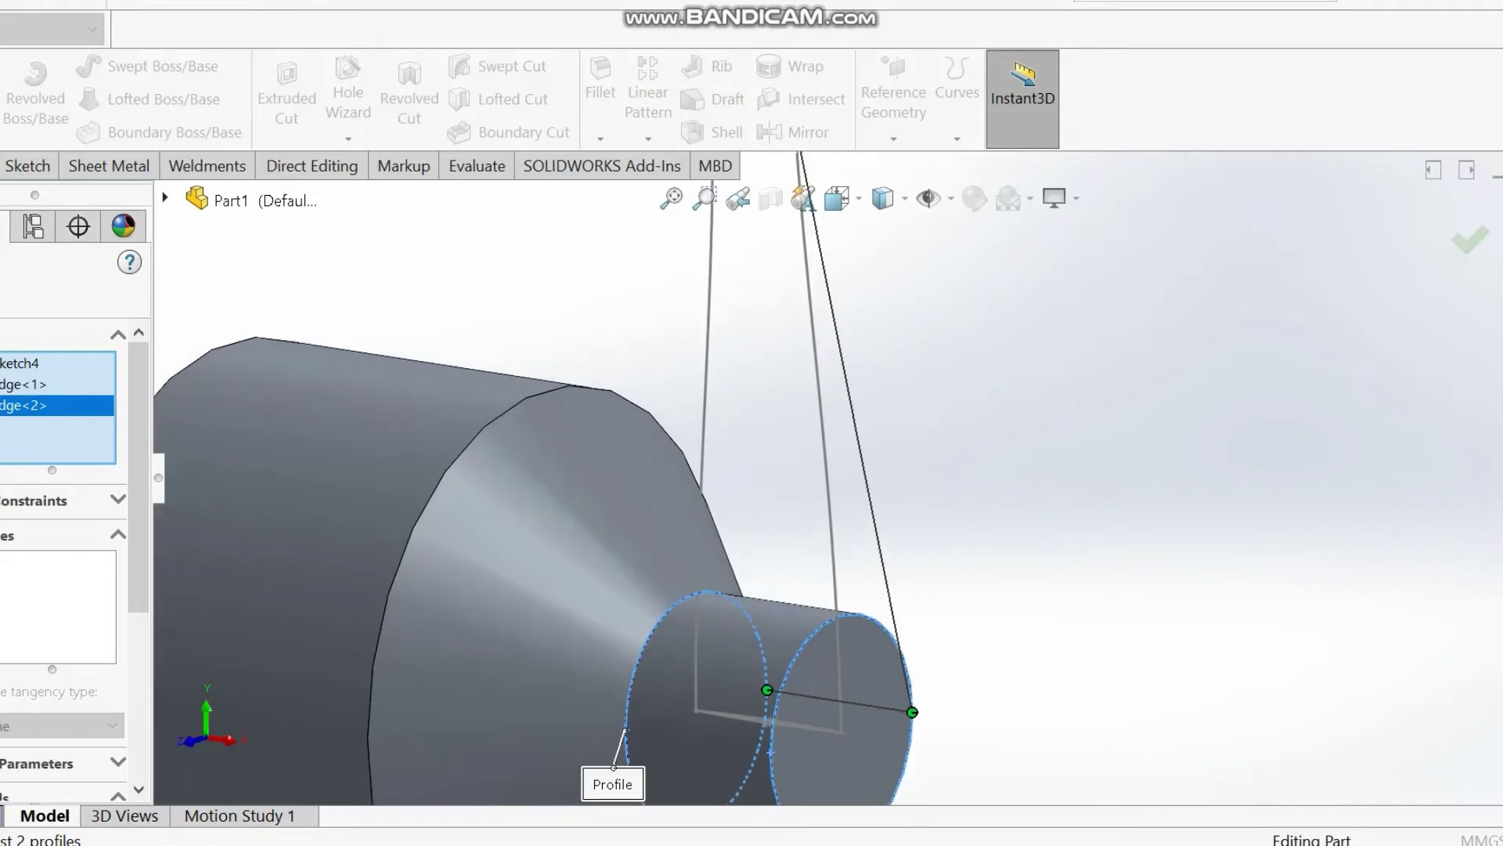
{"action": "left_click", "coordinate": [57, 607]}
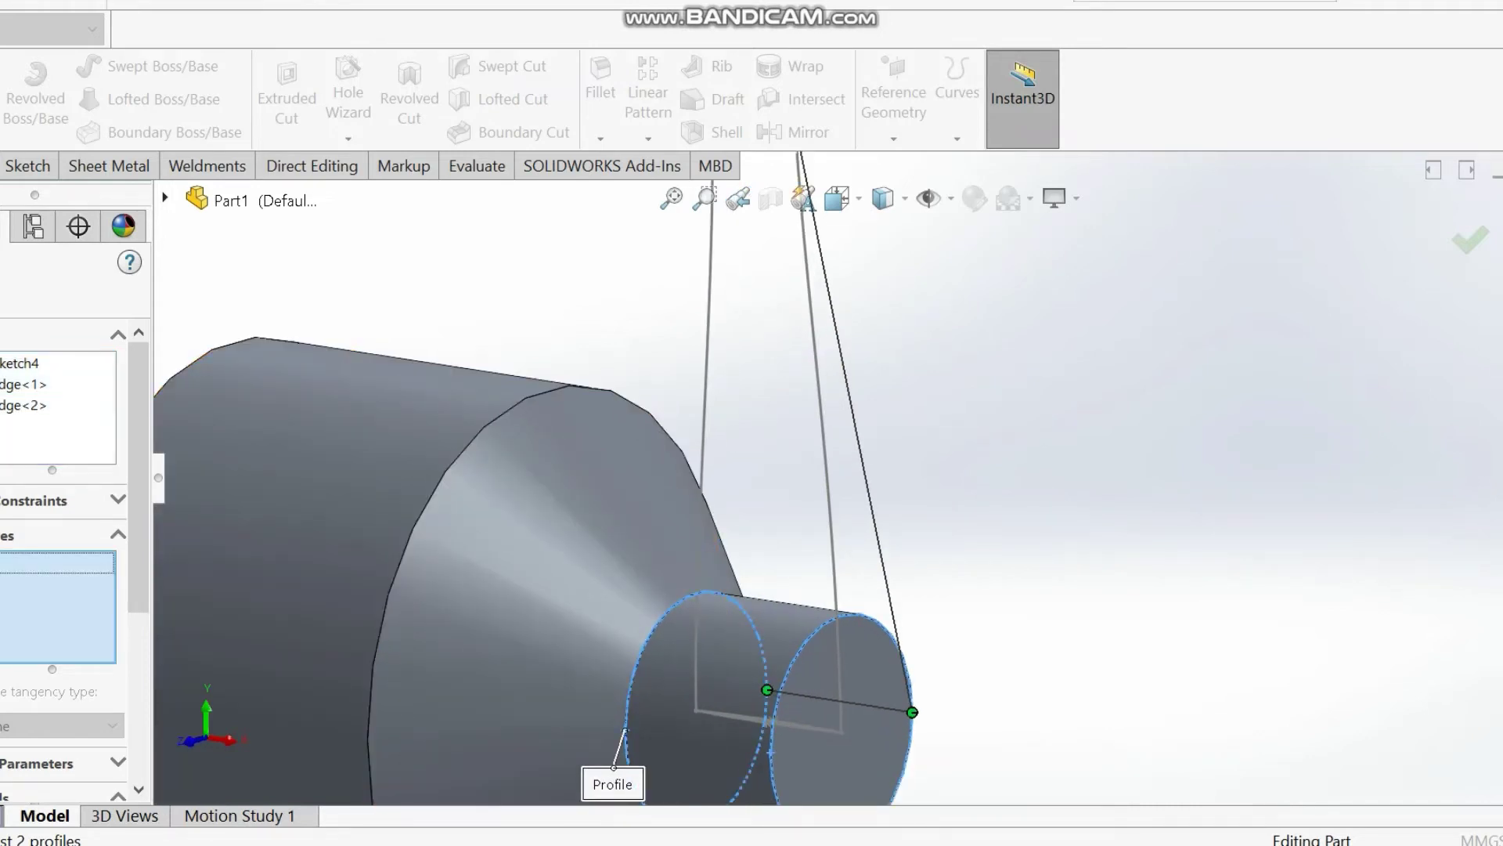
{"action": "left_click", "coordinate": [707, 321]}
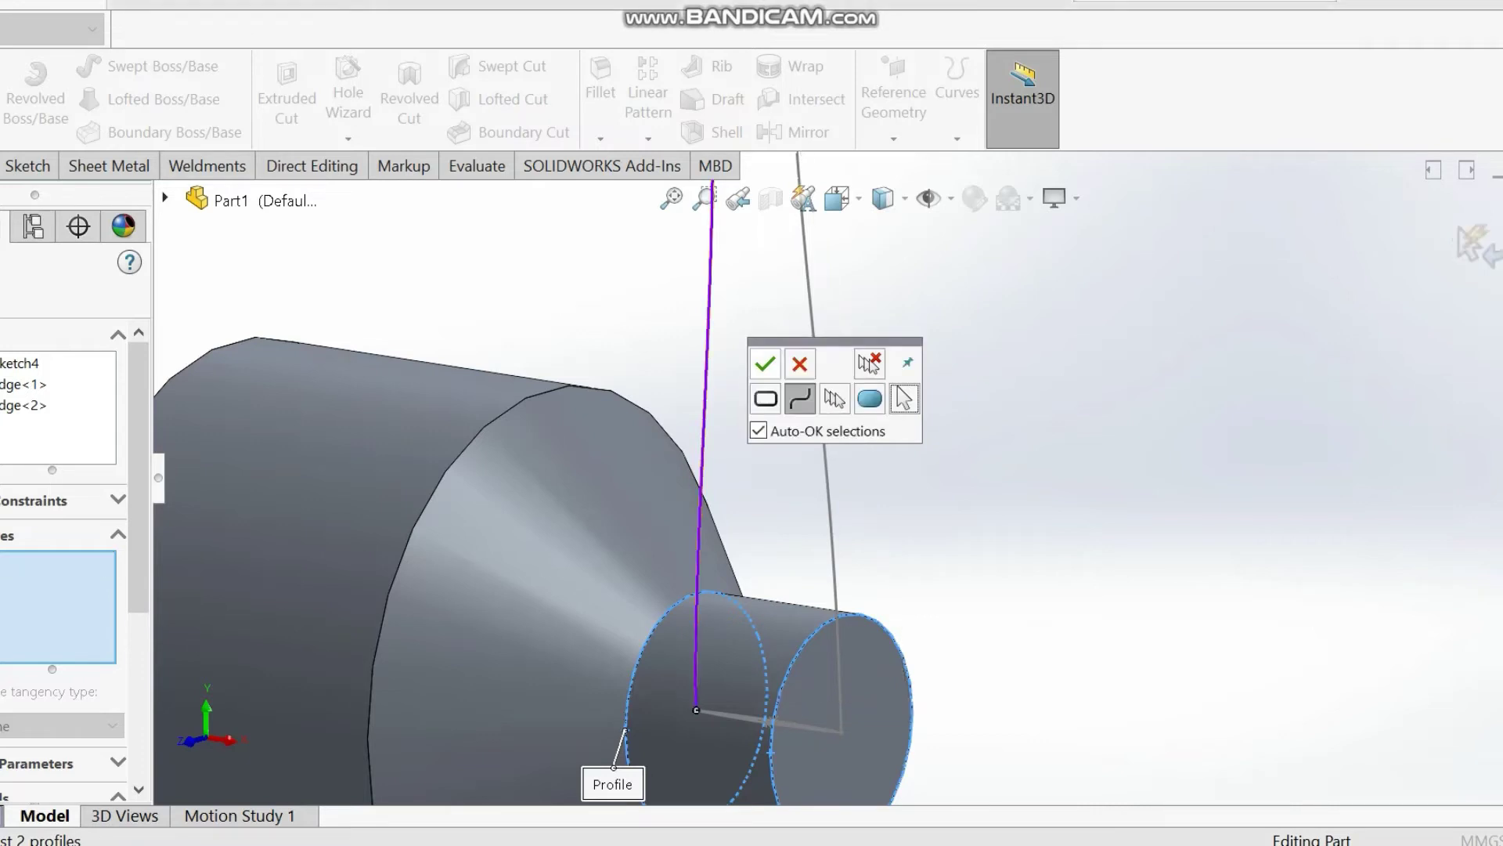
{"action": "left_click", "coordinate": [765, 363]}
{"action": "left_click", "coordinate": [828, 486]}
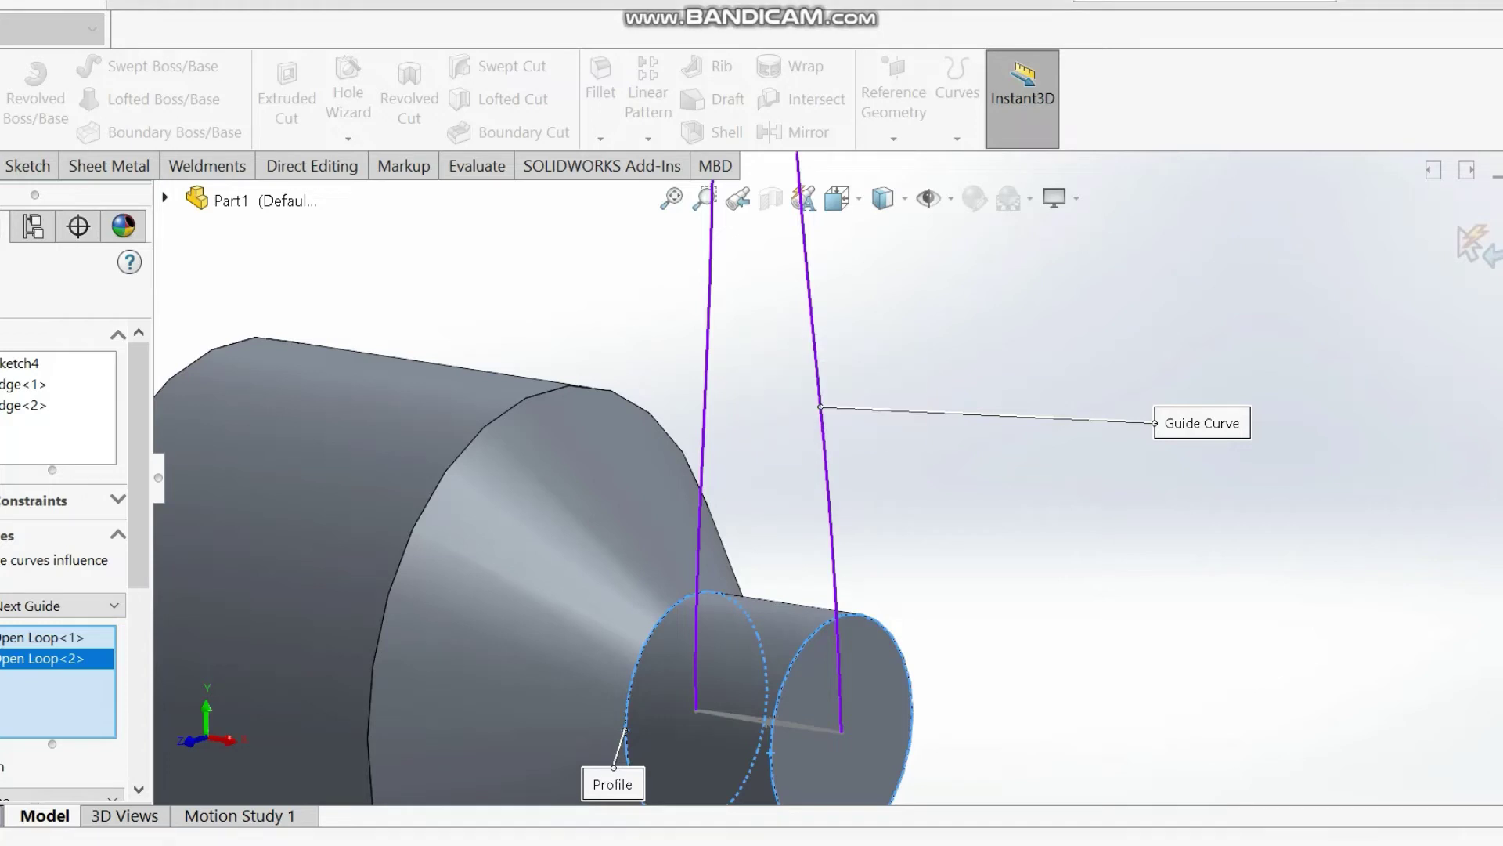
{"action": "left_click", "coordinate": [829, 495]}
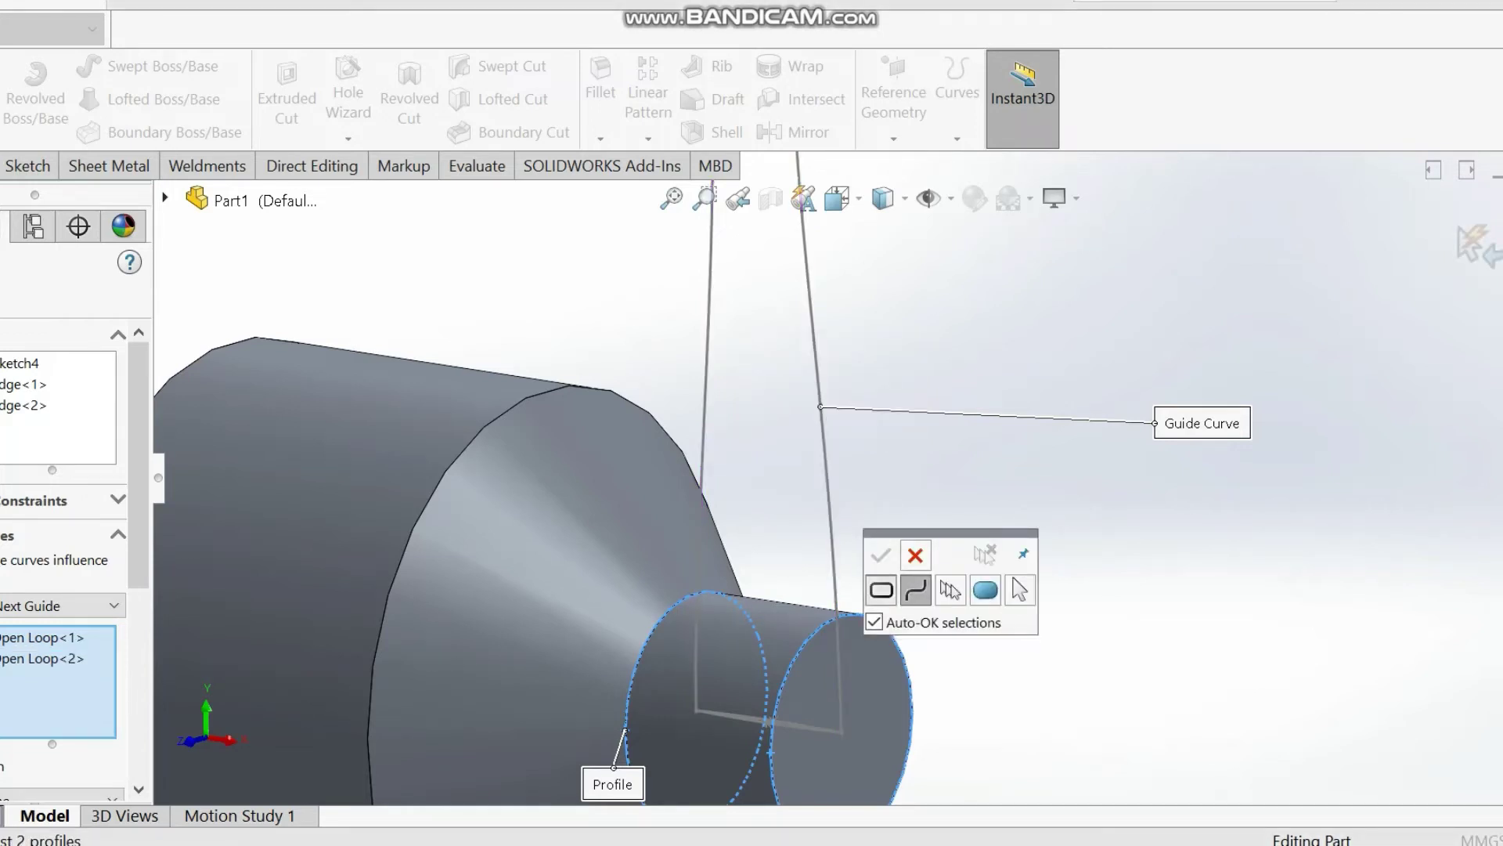
{"action": "left_click", "coordinate": [912, 590]}
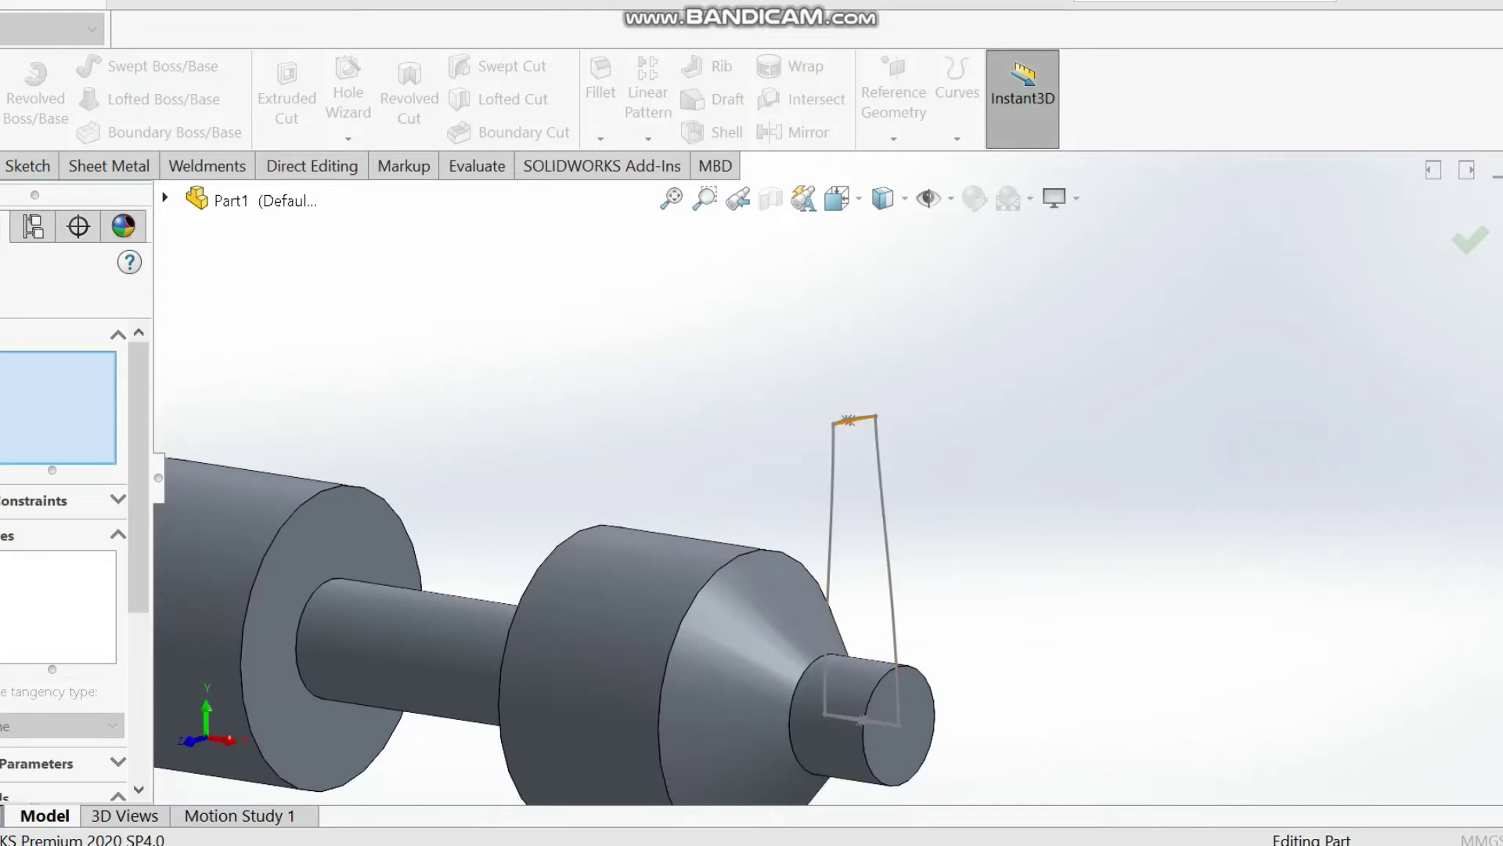
{"action": "middle_click_drag", "start_coordinate": [801, 356], "coordinate": [817, 418], "text": "ctrl"}
{"action": "scroll", "coordinate": [816, 419], "scroll_direction": "down", "scroll_amount": 2}
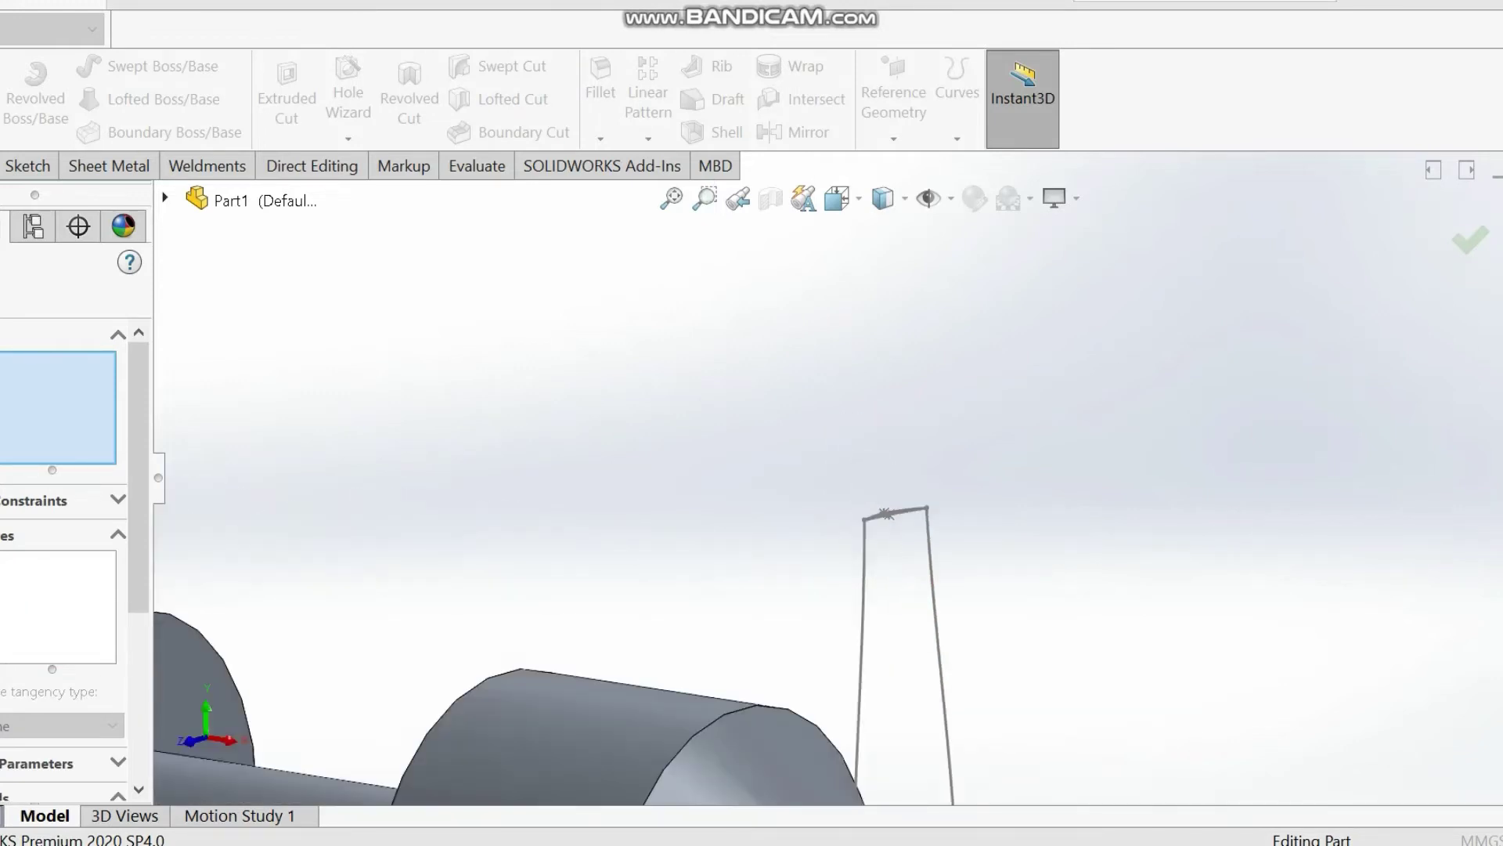
{"action": "scroll", "coordinate": [822, 419], "scroll_direction": "up", "scroll_amount": 3}
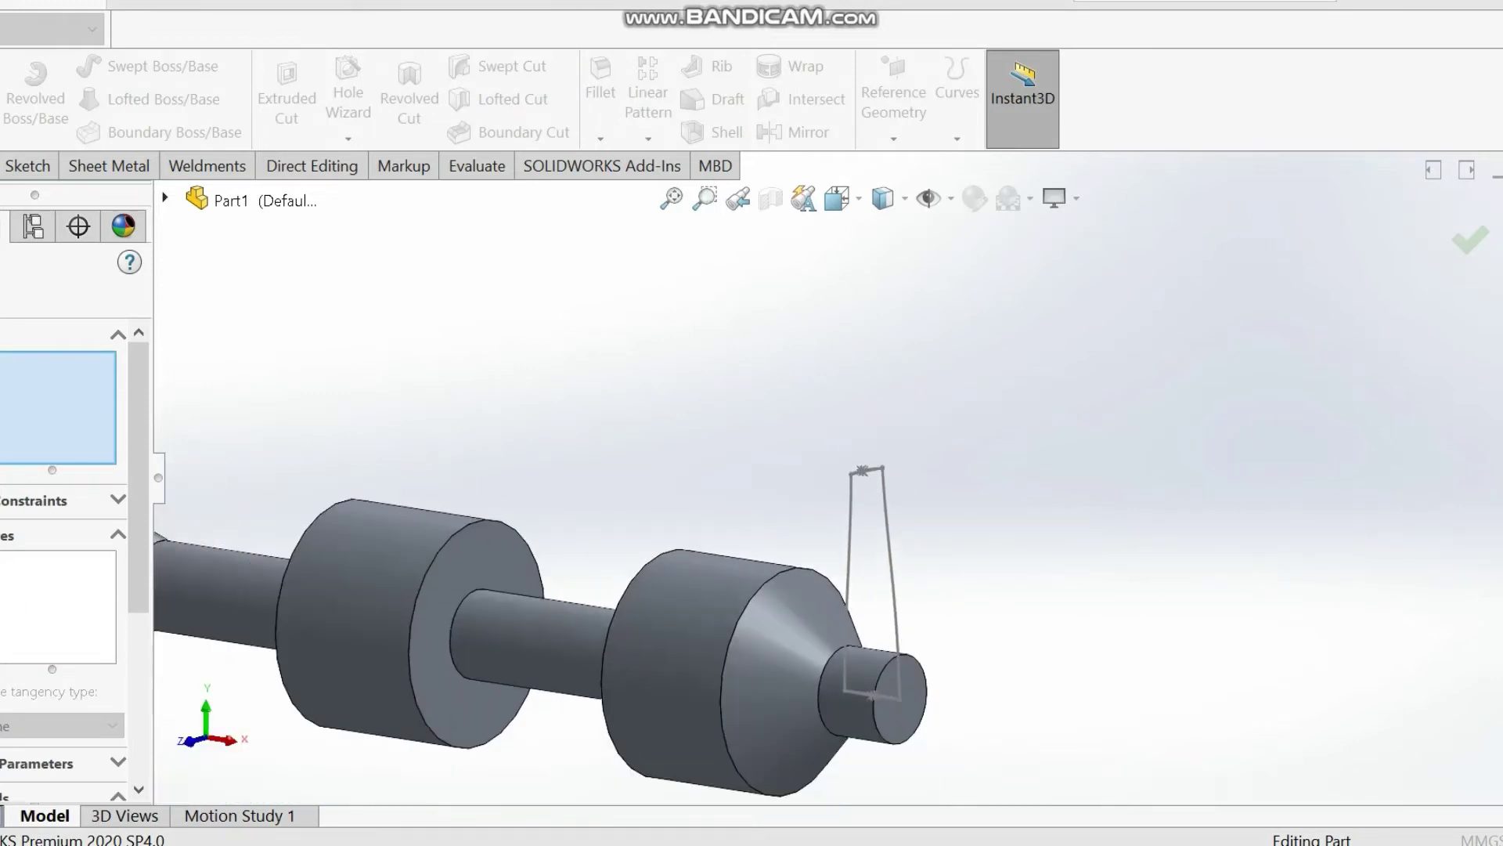
{"action": "scroll", "coordinate": [865, 470], "scroll_direction": "up", "scroll_amount": 1}
{"action": "scroll", "coordinate": [865, 470], "scroll_direction": "down", "scroll_amount": 7}
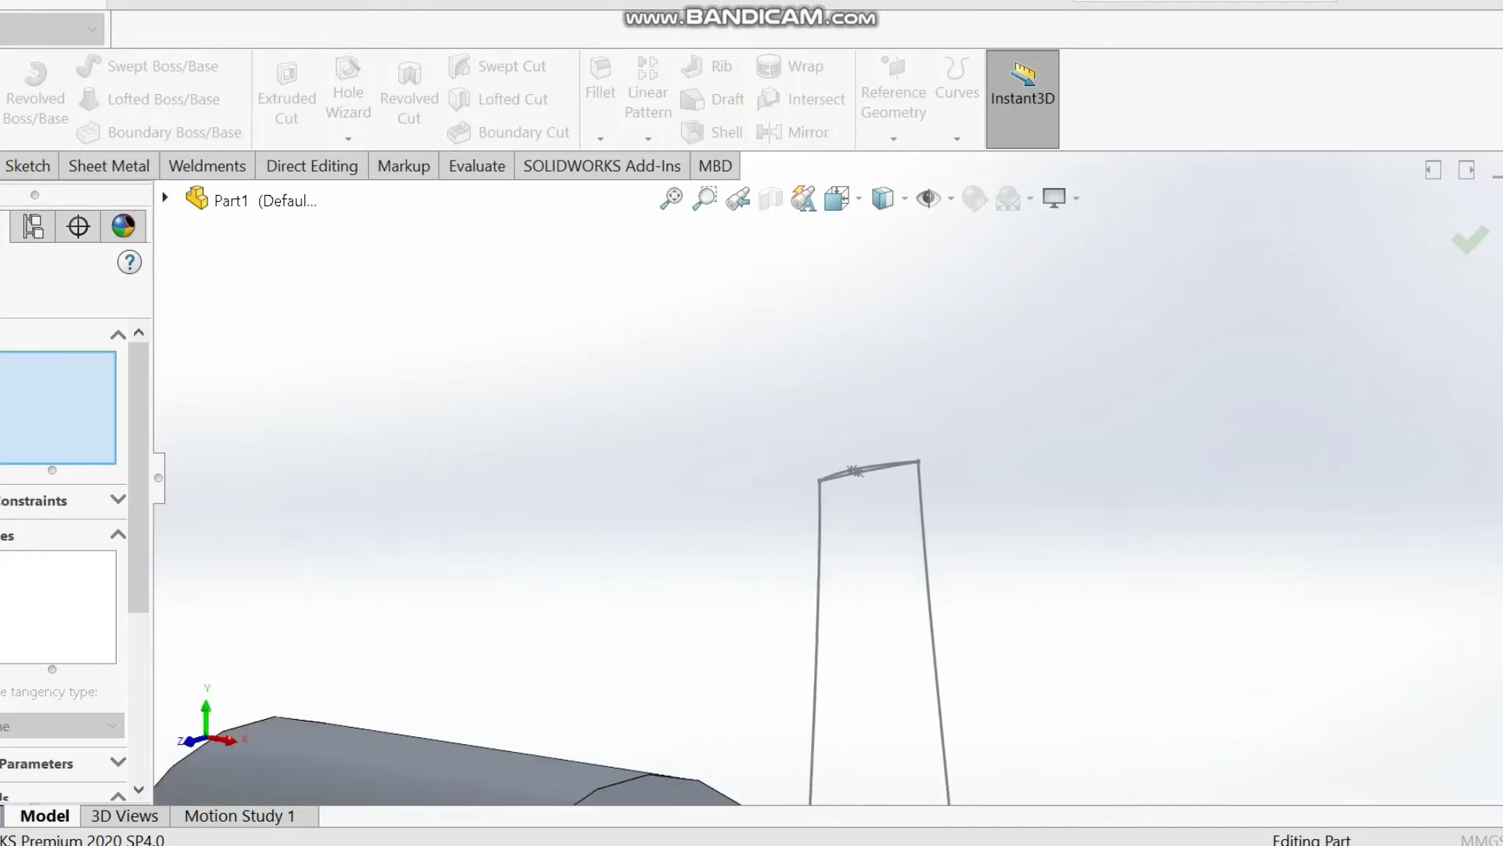
{"action": "middle_click_drag", "start_coordinate": [865, 470], "coordinate": [862, 474]}
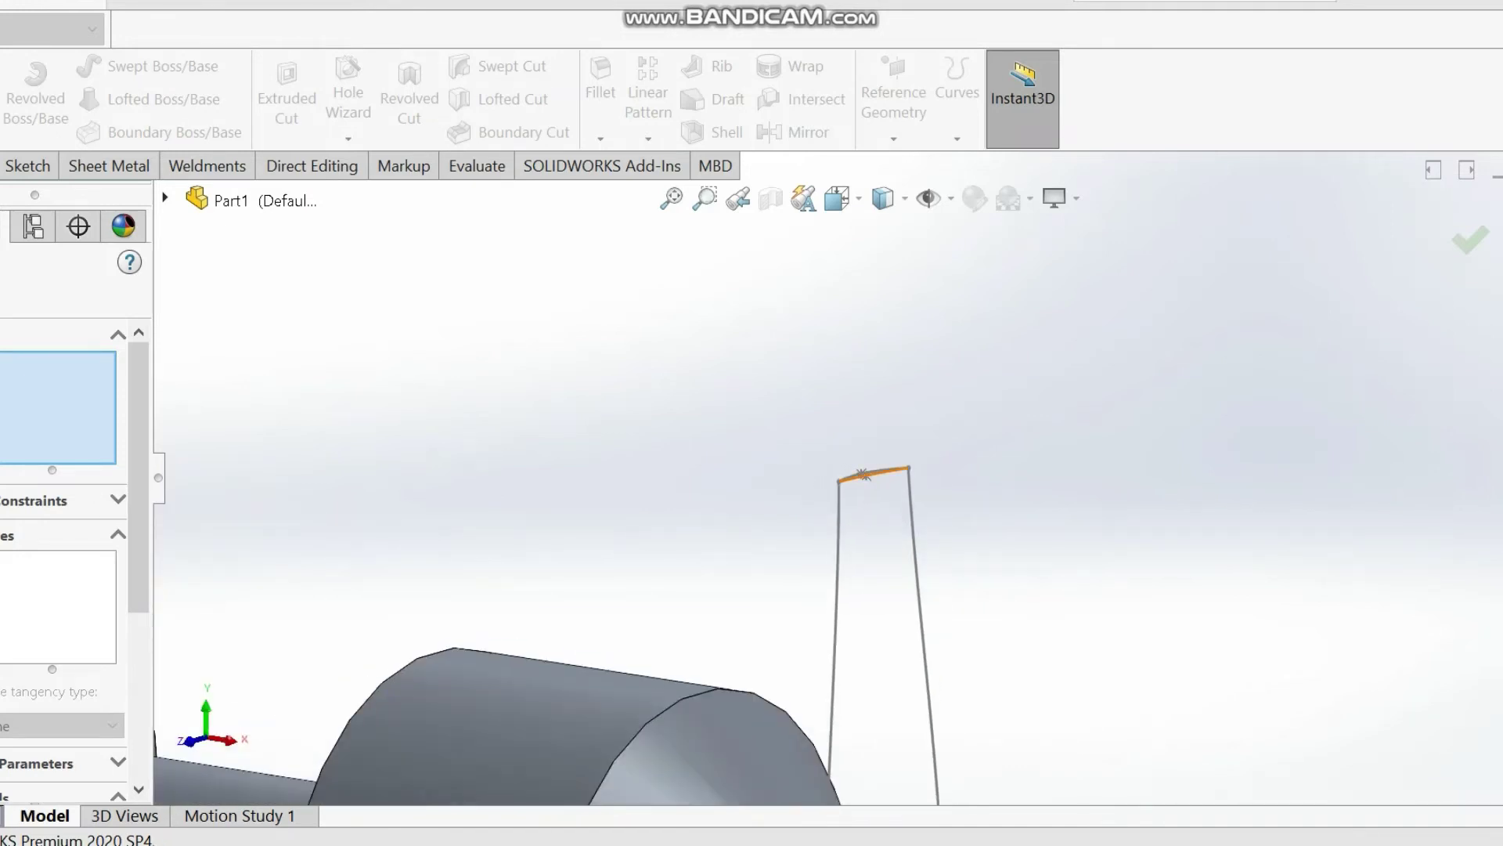
{"action": "left_click", "coordinate": [863, 473]}
{"action": "scroll", "coordinate": [886, 752], "scroll_direction": "down", "scroll_amount": 6}
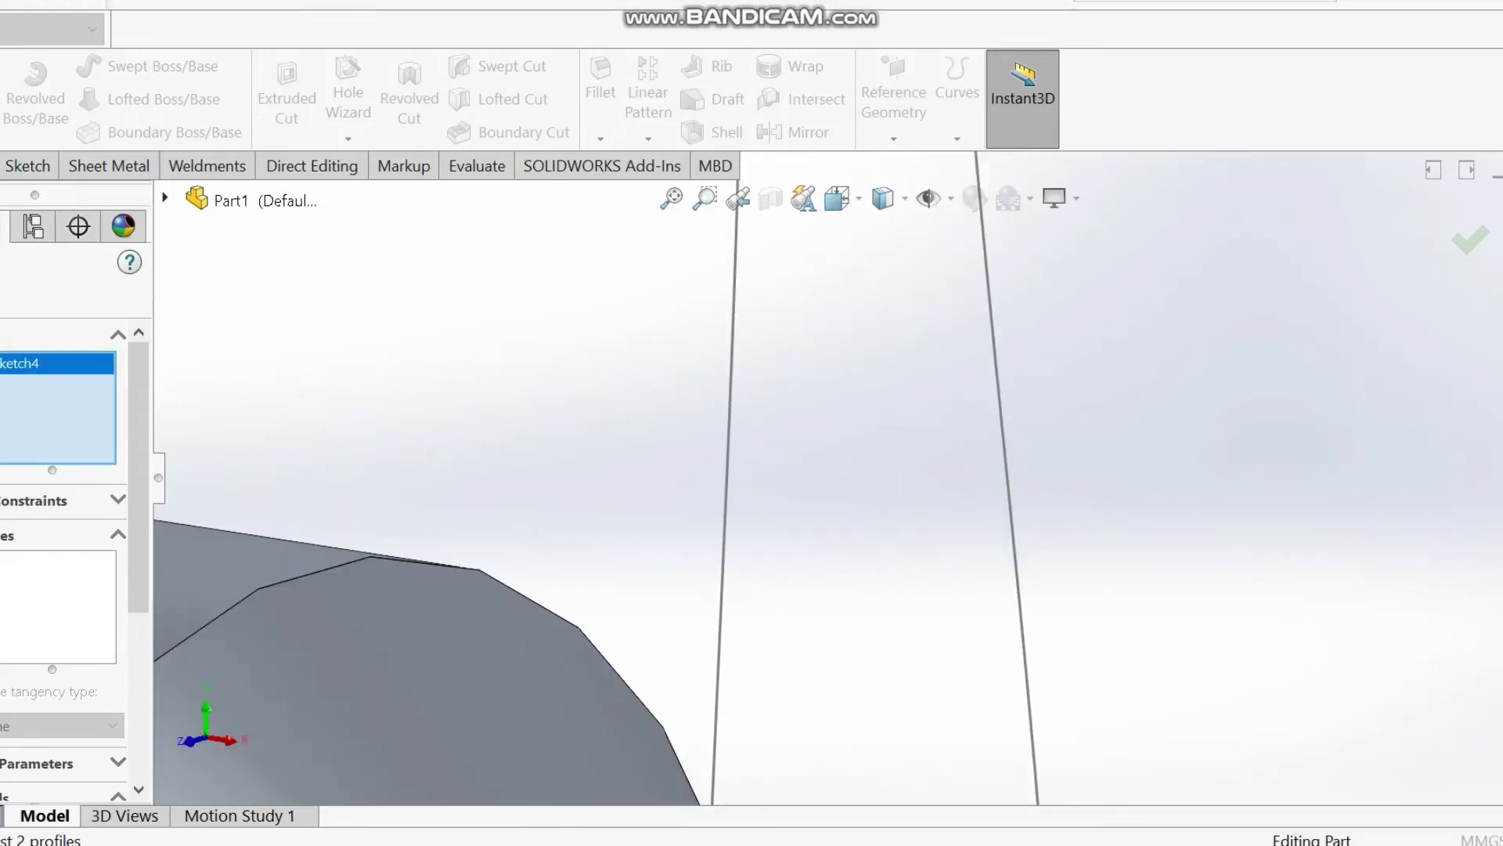
{"action": "scroll", "coordinate": [814, 342], "scroll_direction": "up", "scroll_amount": 6}
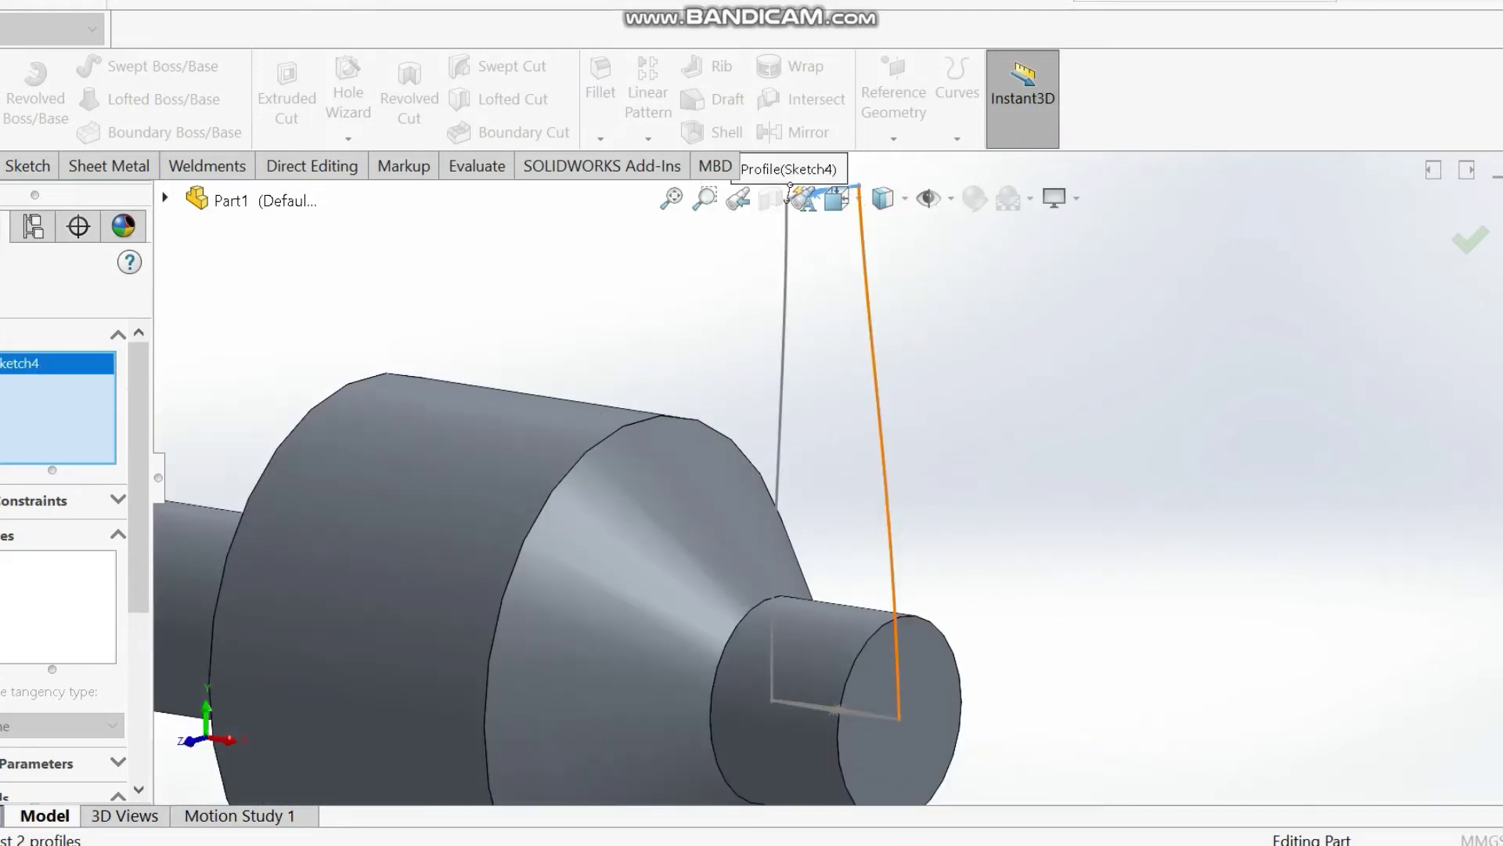
{"action": "middle_click_drag", "start_coordinate": [891, 540], "coordinate": [861, 296], "text": "ctrl"}
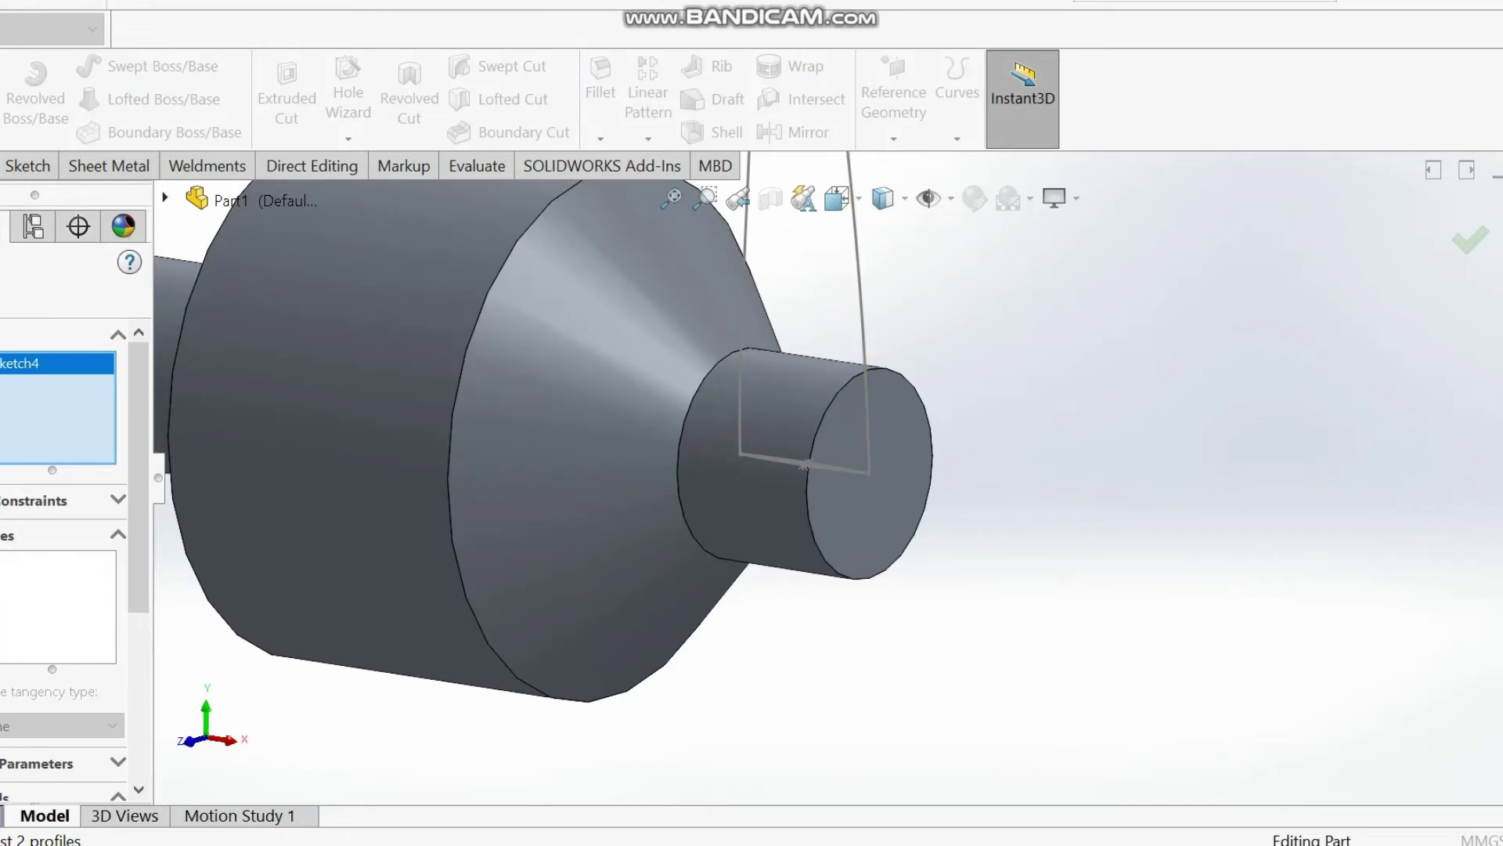
{"action": "scroll", "coordinate": [804, 466], "scroll_direction": "down", "scroll_amount": 3}
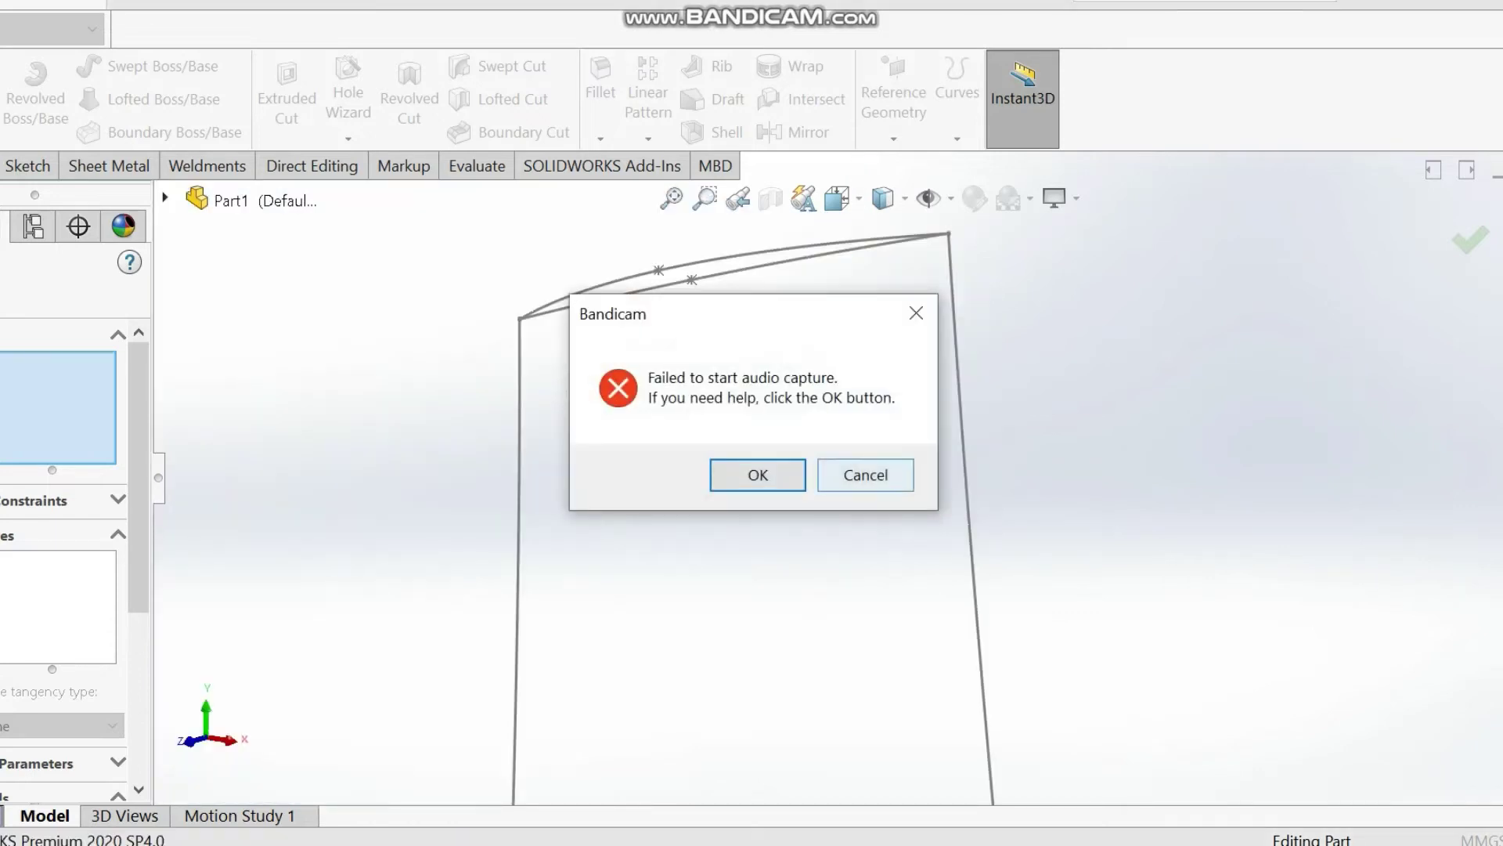
{"action": "left_click", "coordinate": [759, 473]}
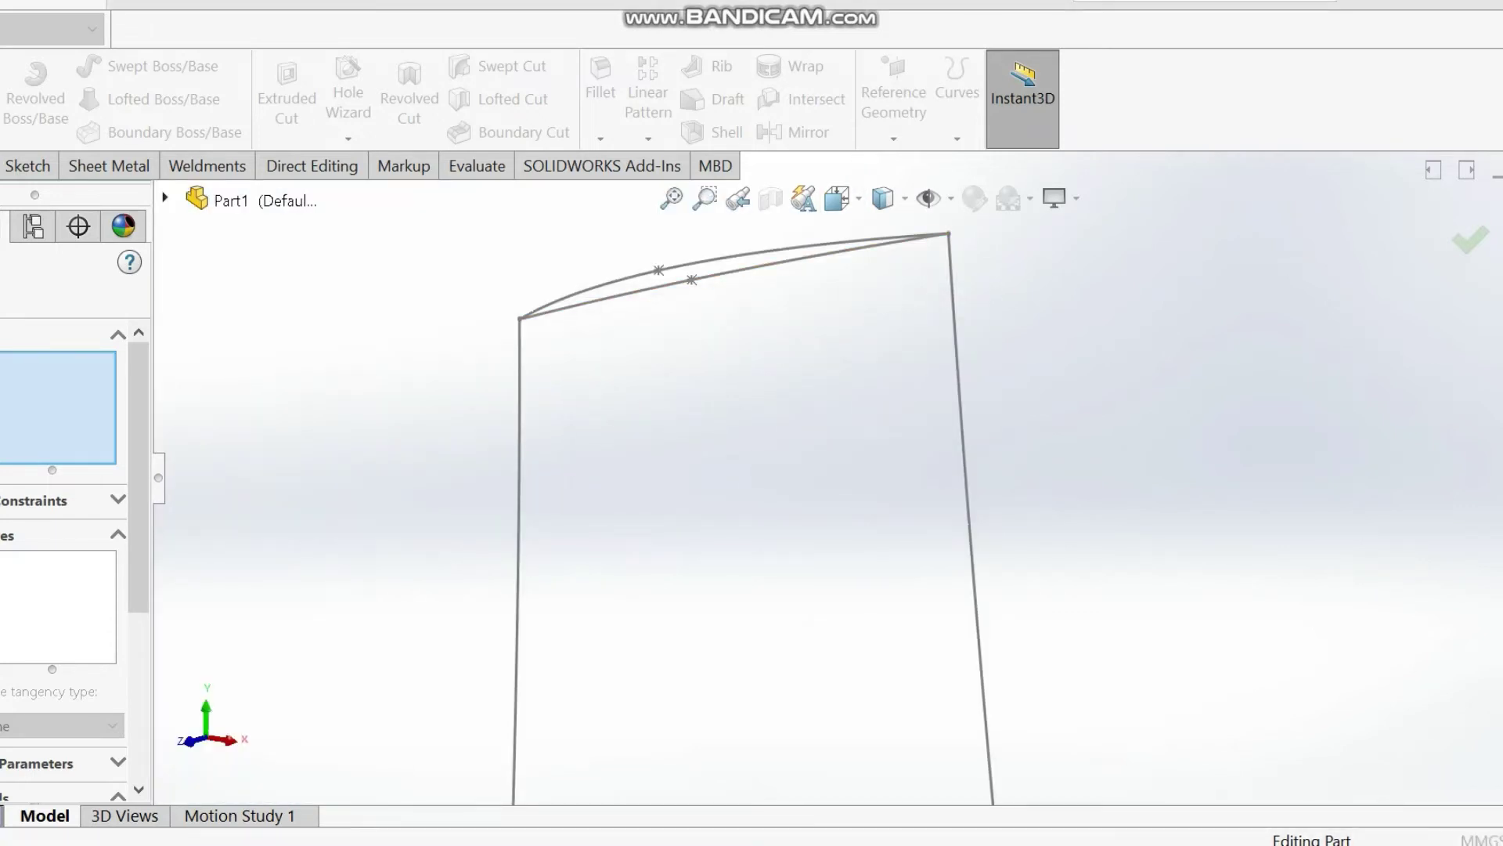
- Set the upper blade profile and the lower profile inside the short shaft end as the loft profiles
{"action": "left_click", "coordinate": [589, 302]}
{"action": "scroll", "coordinate": [768, 483], "scroll_direction": "down", "scroll_amount": 1}
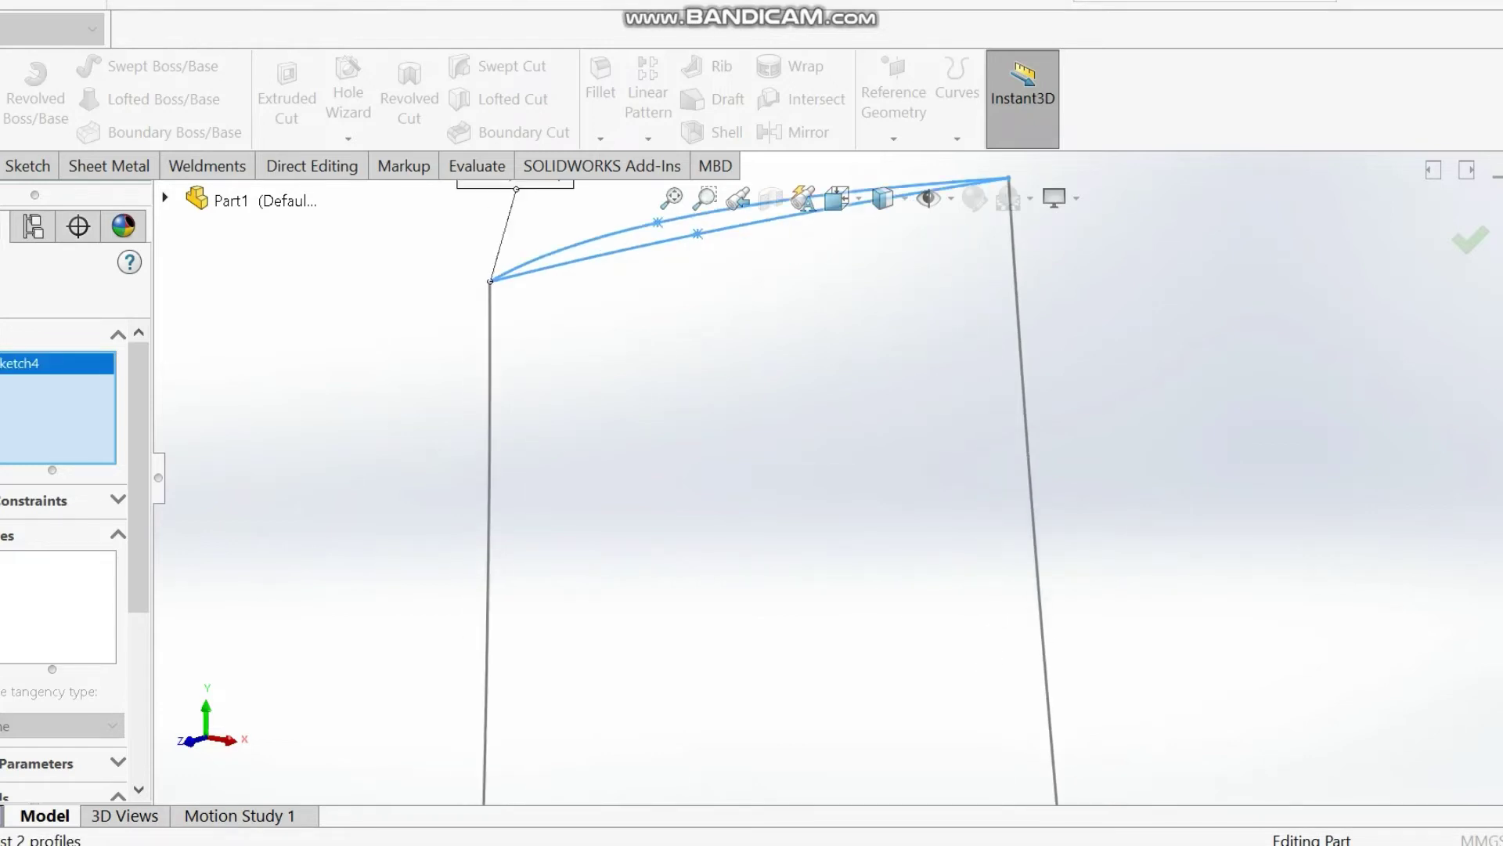
{"action": "scroll", "coordinate": [830, 486], "scroll_direction": "down", "scroll_amount": 1}
{"action": "scroll", "coordinate": [830, 485], "scroll_direction": "up", "scroll_amount": 3}
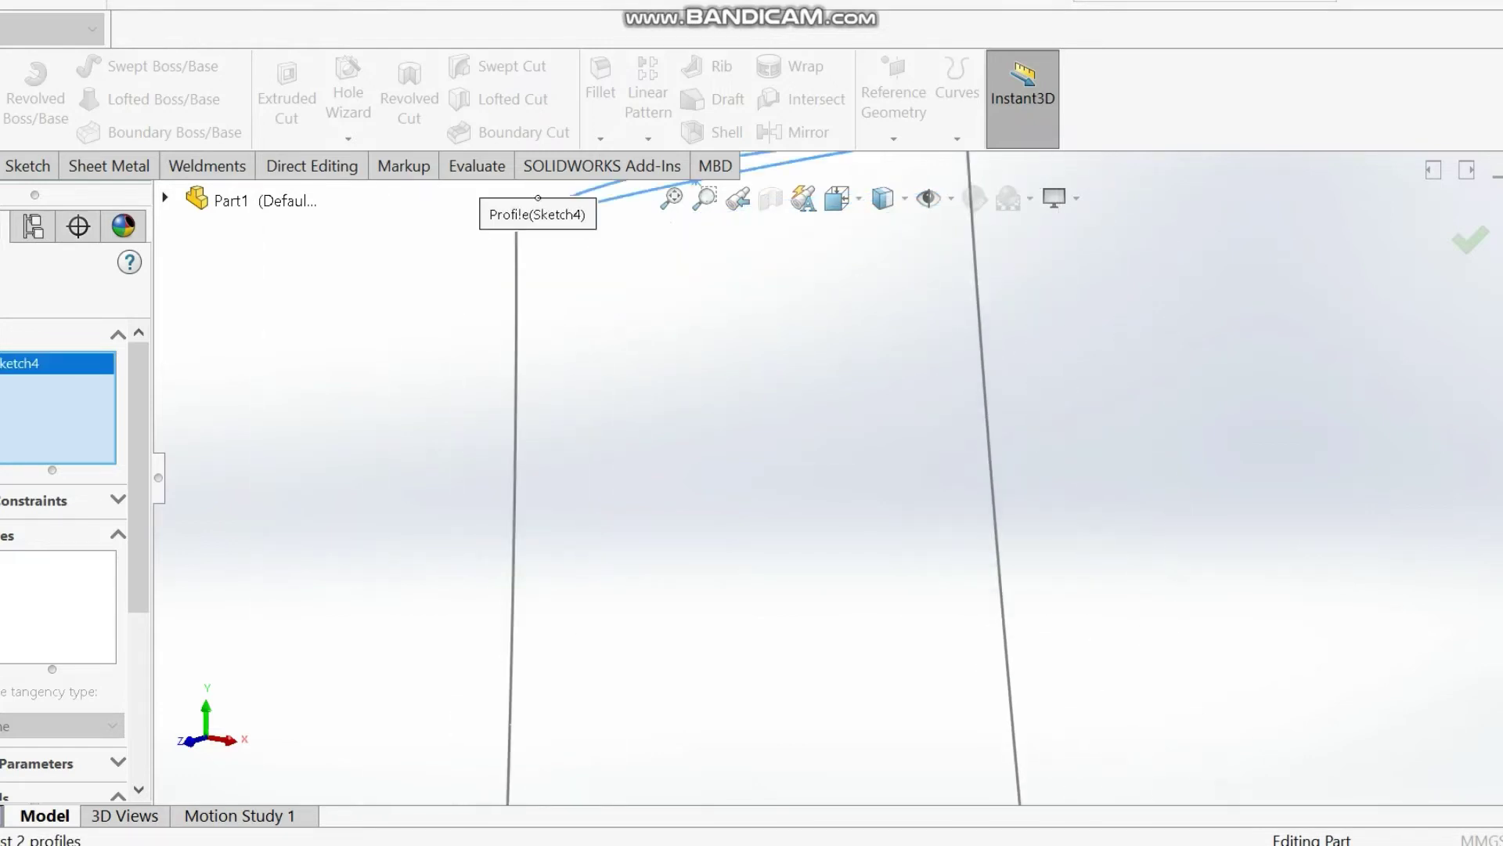
{"action": "scroll", "coordinate": [830, 485], "scroll_direction": "down", "scroll_amount": 4}
{"action": "scroll", "coordinate": [736, 478], "scroll_direction": "up", "scroll_amount": 3}
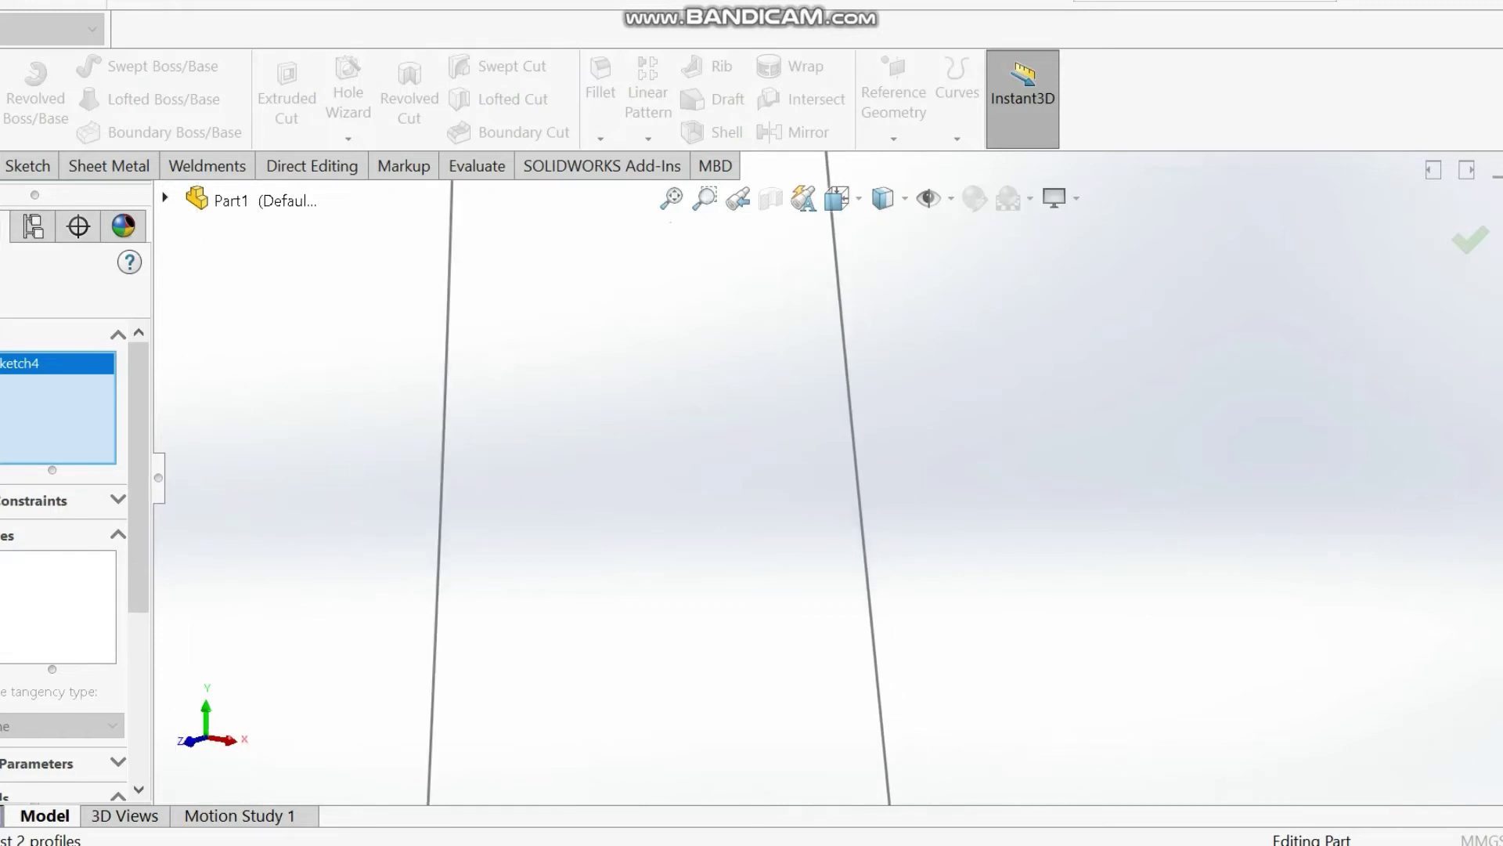
{"action": "scroll", "coordinate": [900, 477], "scroll_direction": "up", "scroll_amount": 4}
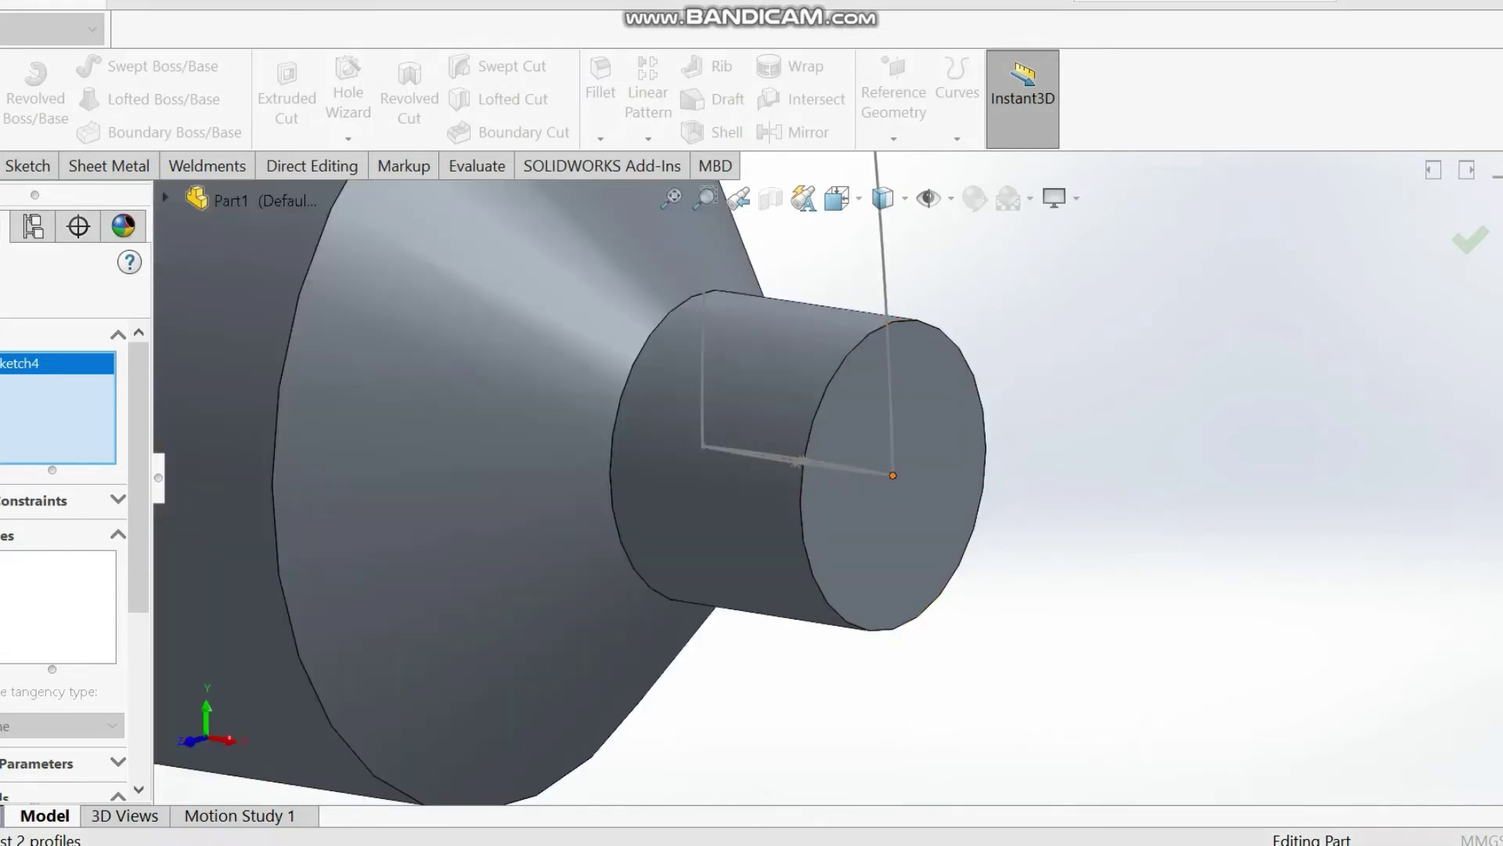
{"action": "left_click", "coordinate": [893, 474]}
{"action": "scroll", "coordinate": [885, 475], "scroll_direction": "up", "scroll_amount": 2}
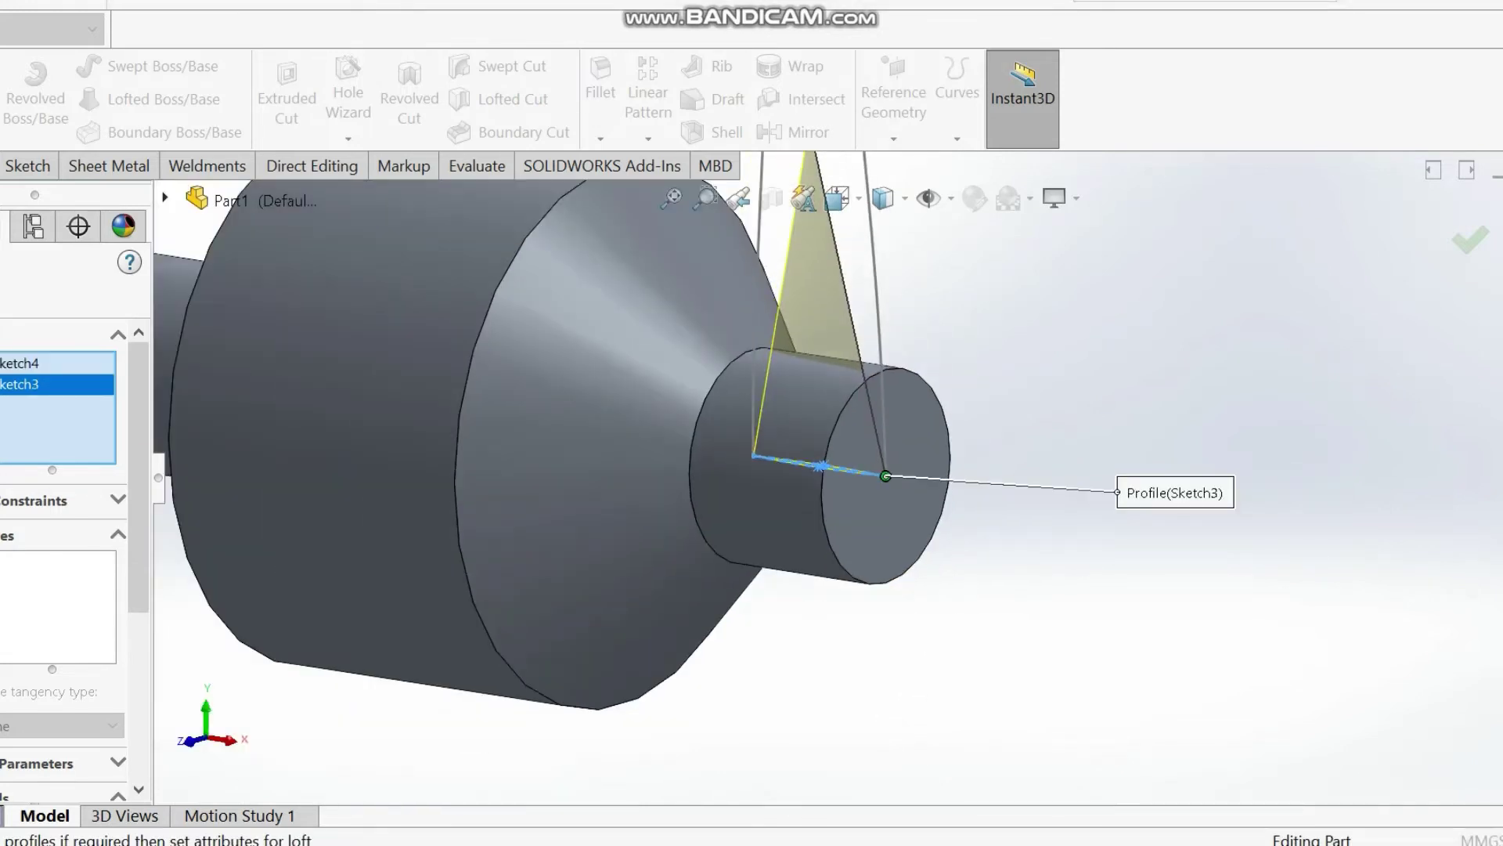
- Add the outer and inner blade splines to the loft as open-loop guide curves
{"action": "left_click", "coordinate": [876, 313]}
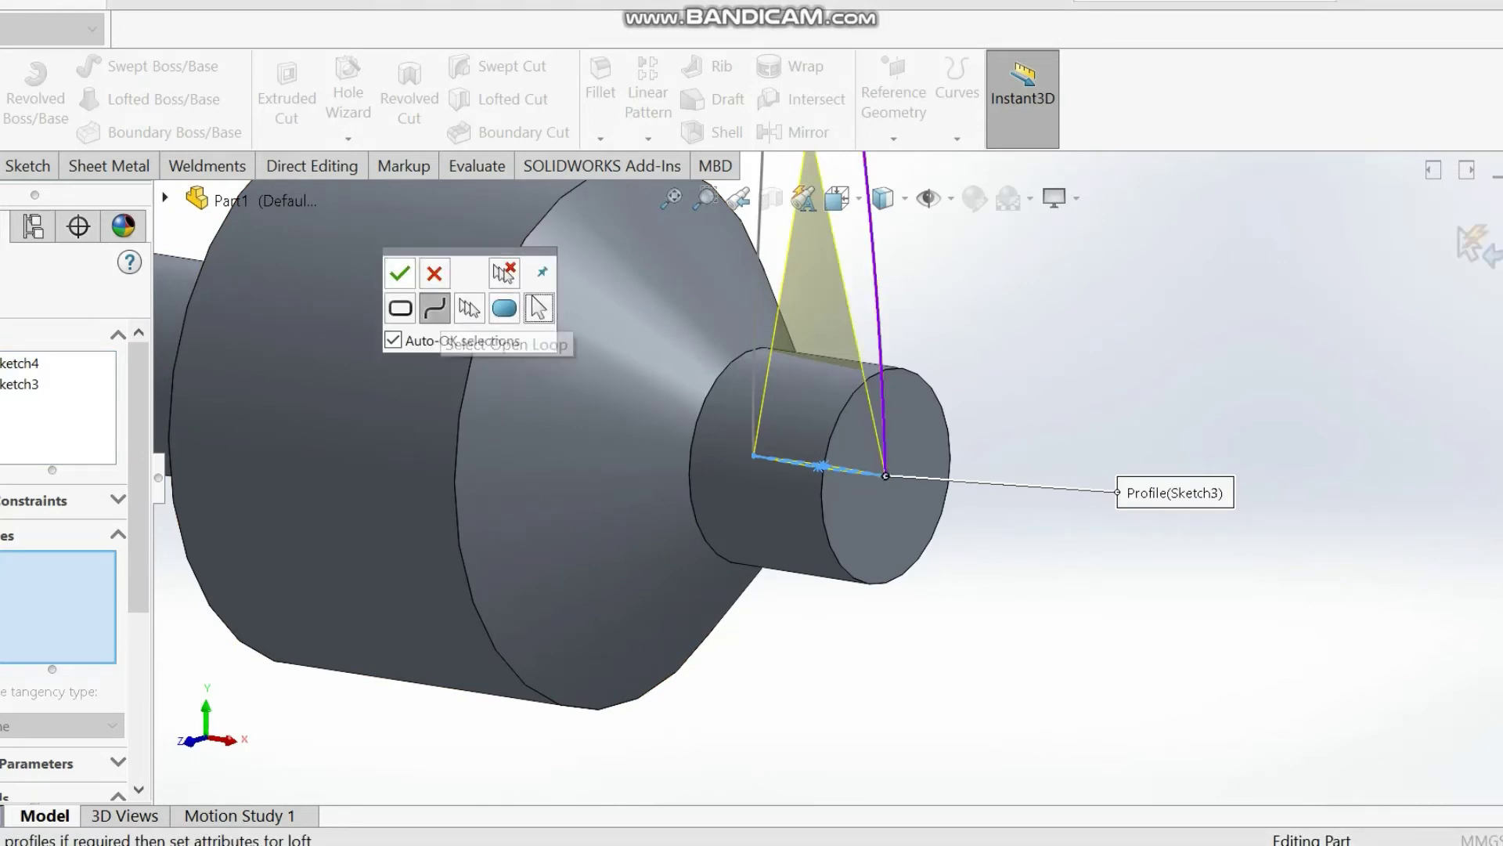
{"action": "left_click", "coordinate": [399, 273]}
{"action": "scroll", "coordinate": [771, 315], "scroll_direction": "up", "scroll_amount": 1}
{"action": "scroll", "coordinate": [765, 313], "scroll_direction": "down", "scroll_amount": 4}
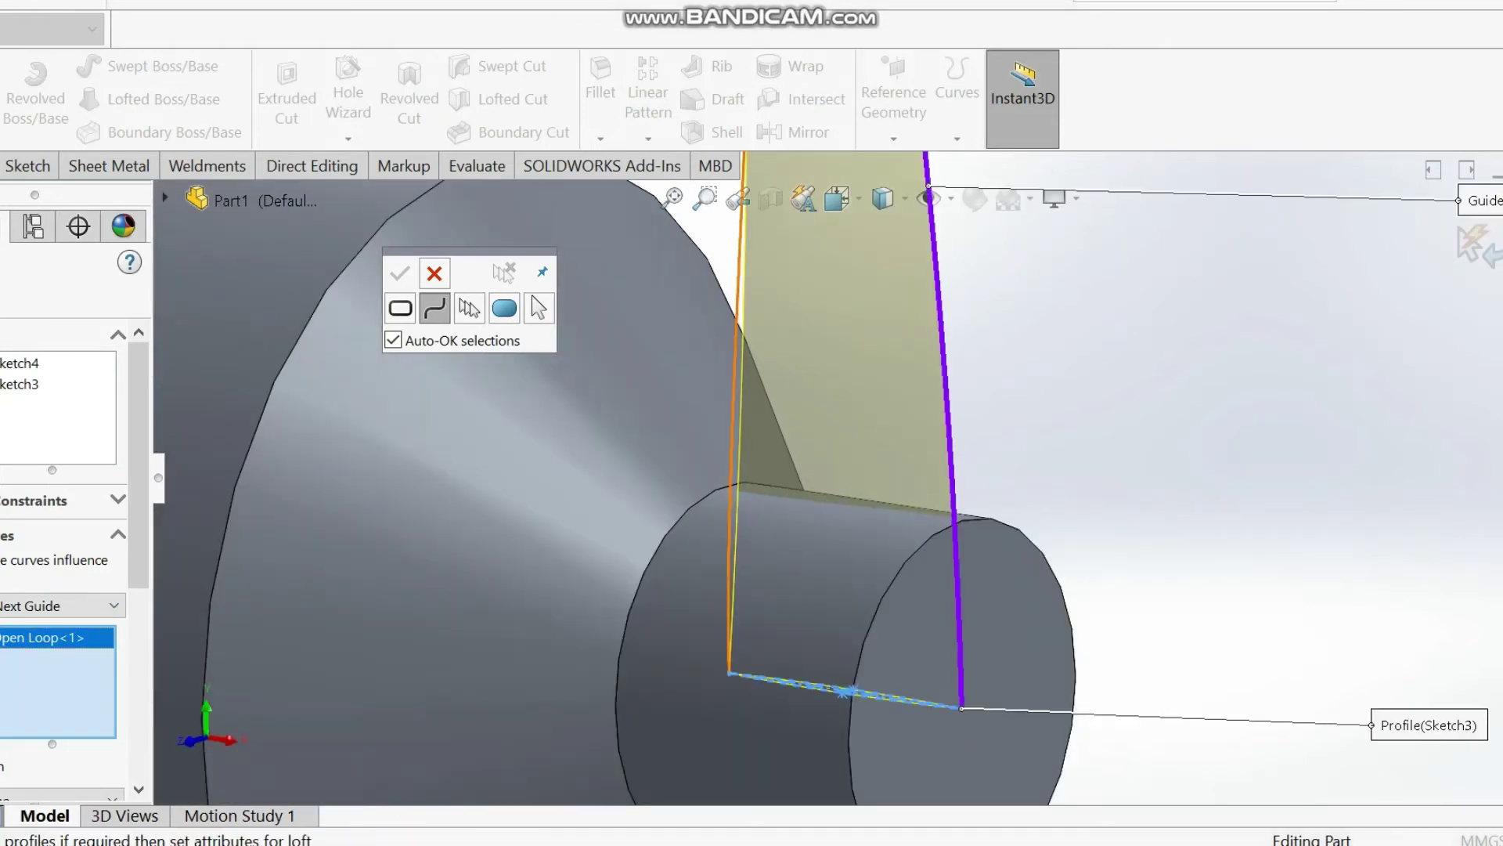
{"action": "left_click", "coordinate": [736, 313]}
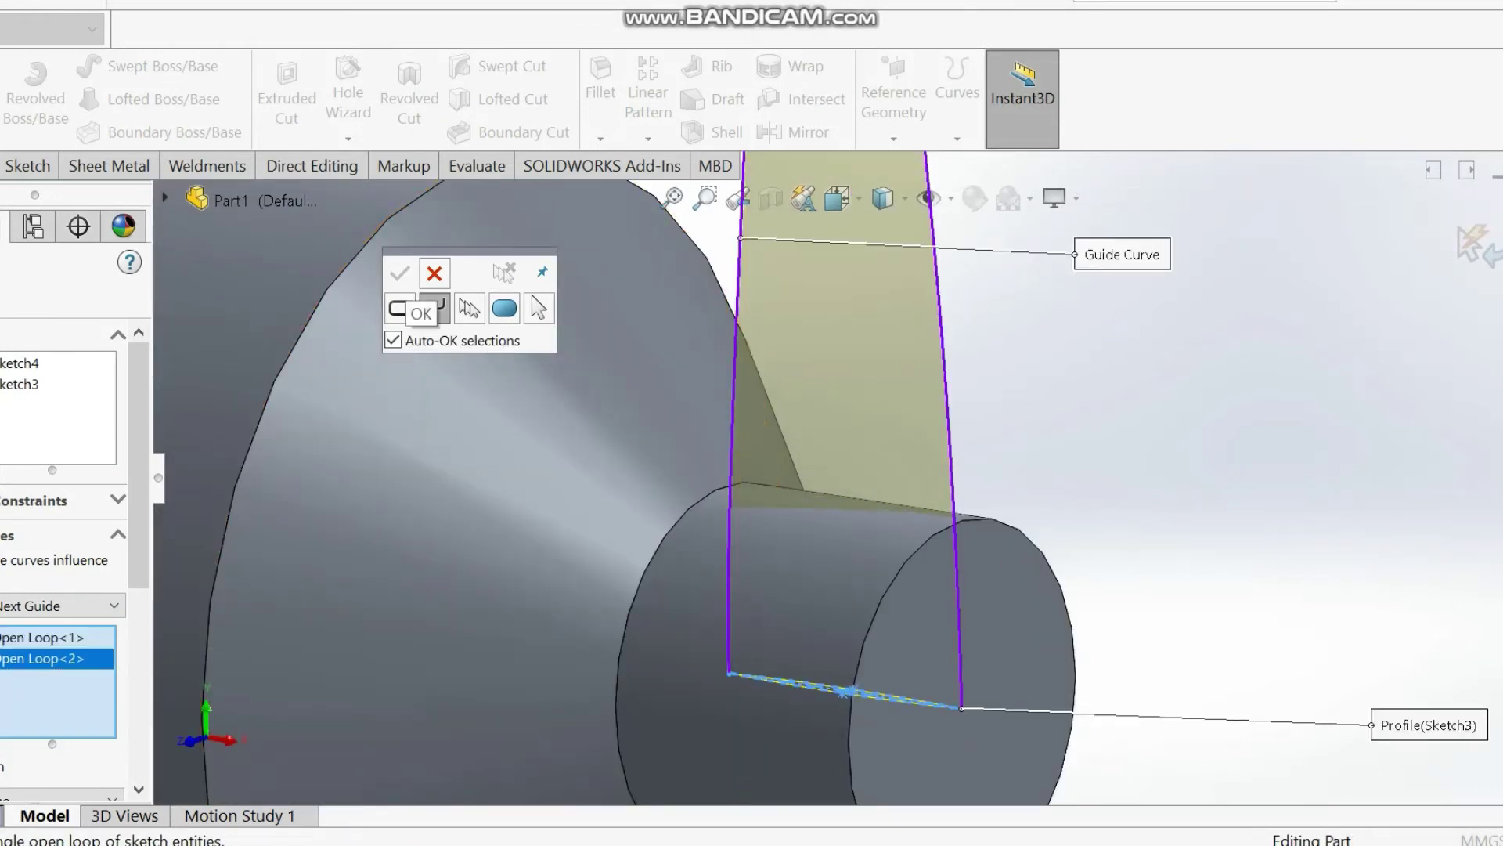
- Close the guide curve selection and complete the blade loft
{"action": "scroll", "coordinate": [771, 376], "scroll_direction": "up", "scroll_amount": 1}
{"action": "scroll", "coordinate": [771, 282], "scroll_direction": "down", "scroll_amount": 1}
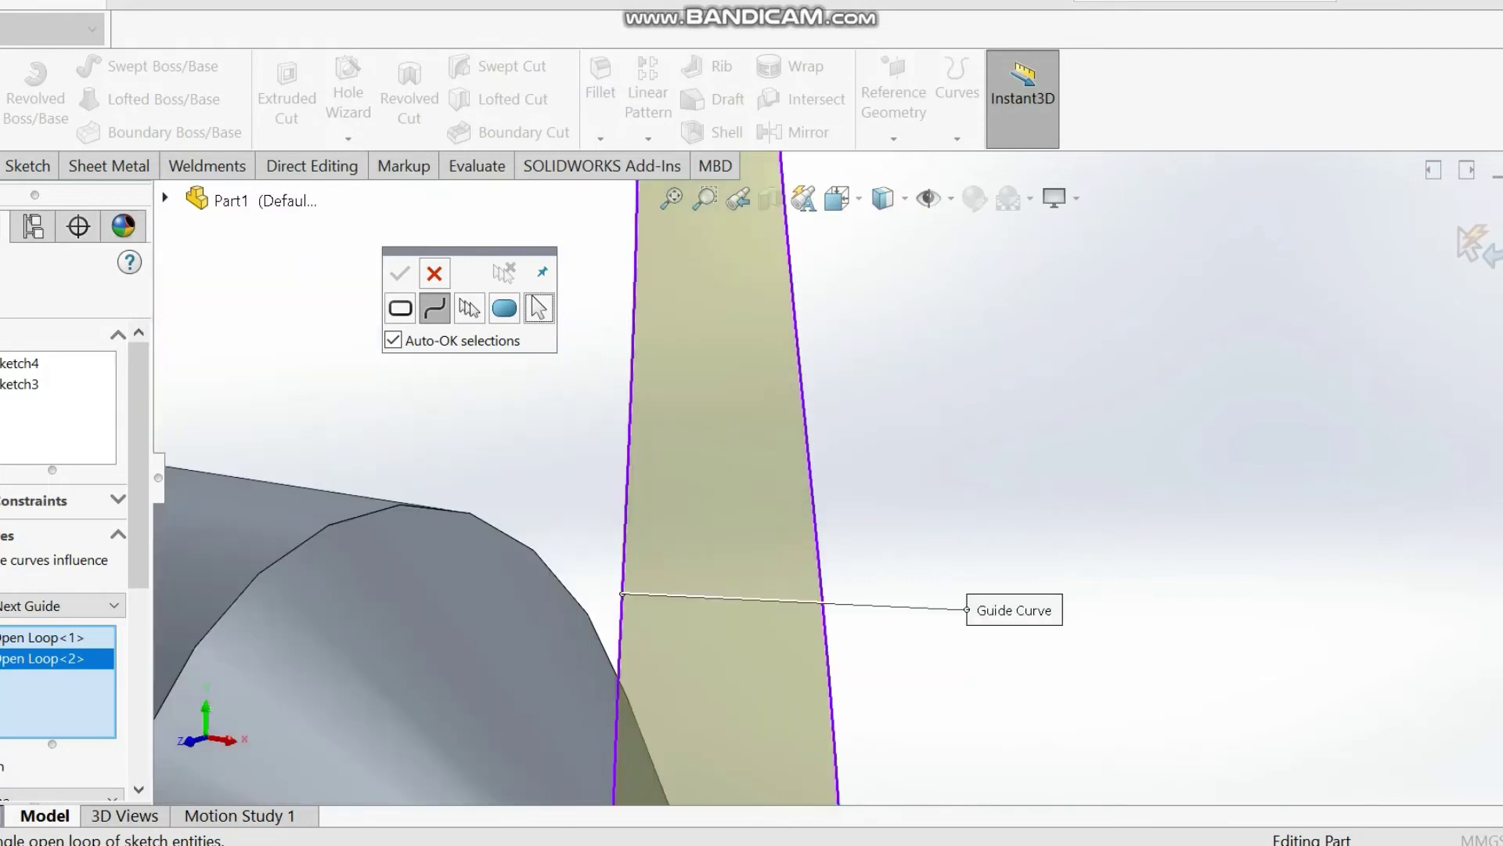
{"action": "scroll", "coordinate": [783, 438], "scroll_direction": "up", "scroll_amount": 2}
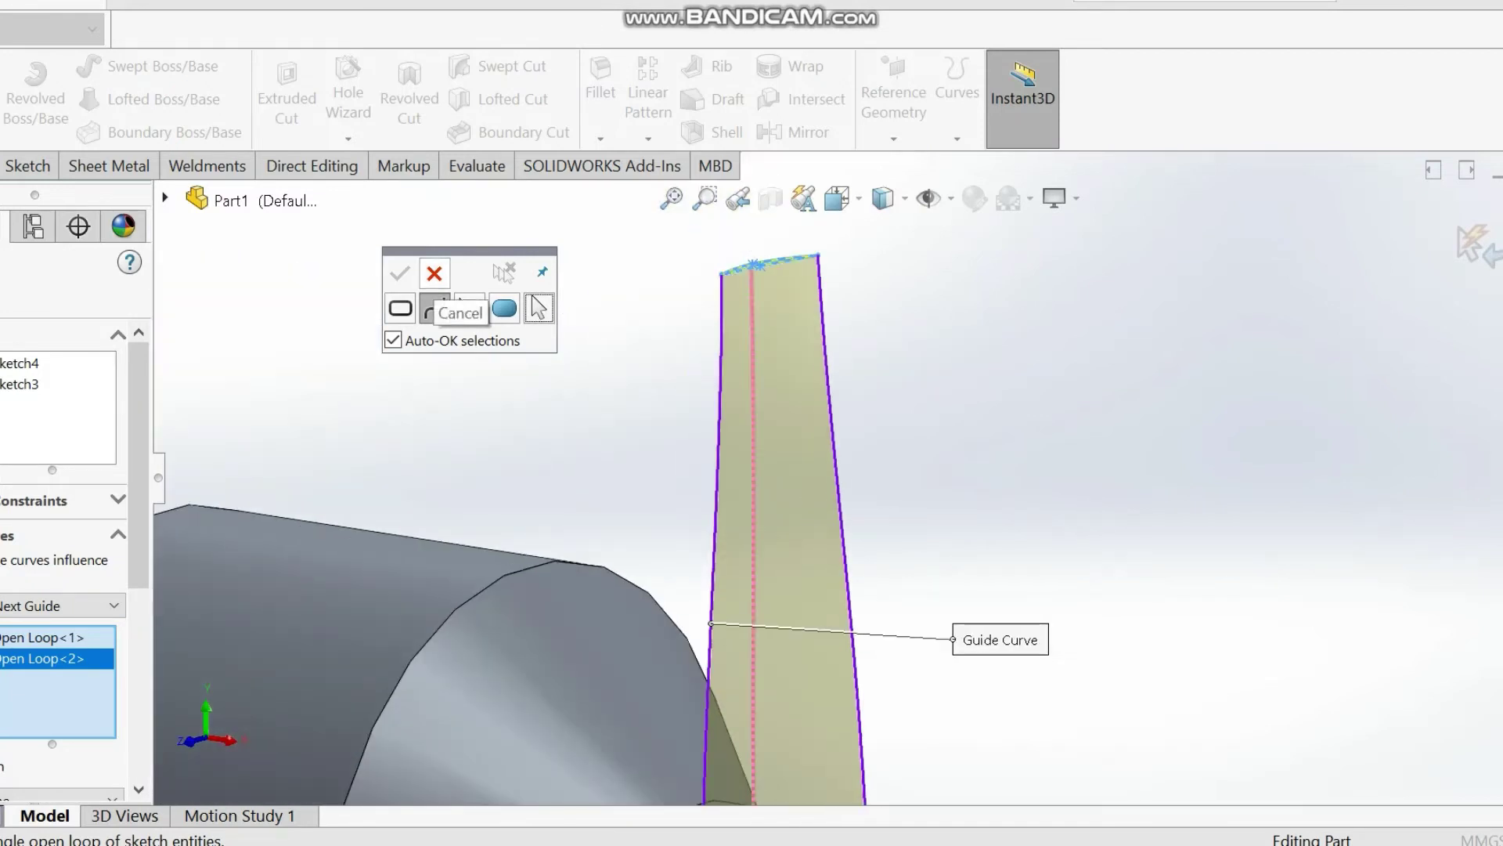
{"action": "left_click", "coordinate": [400, 308]}
{"action": "left_click", "coordinate": [467, 307]}
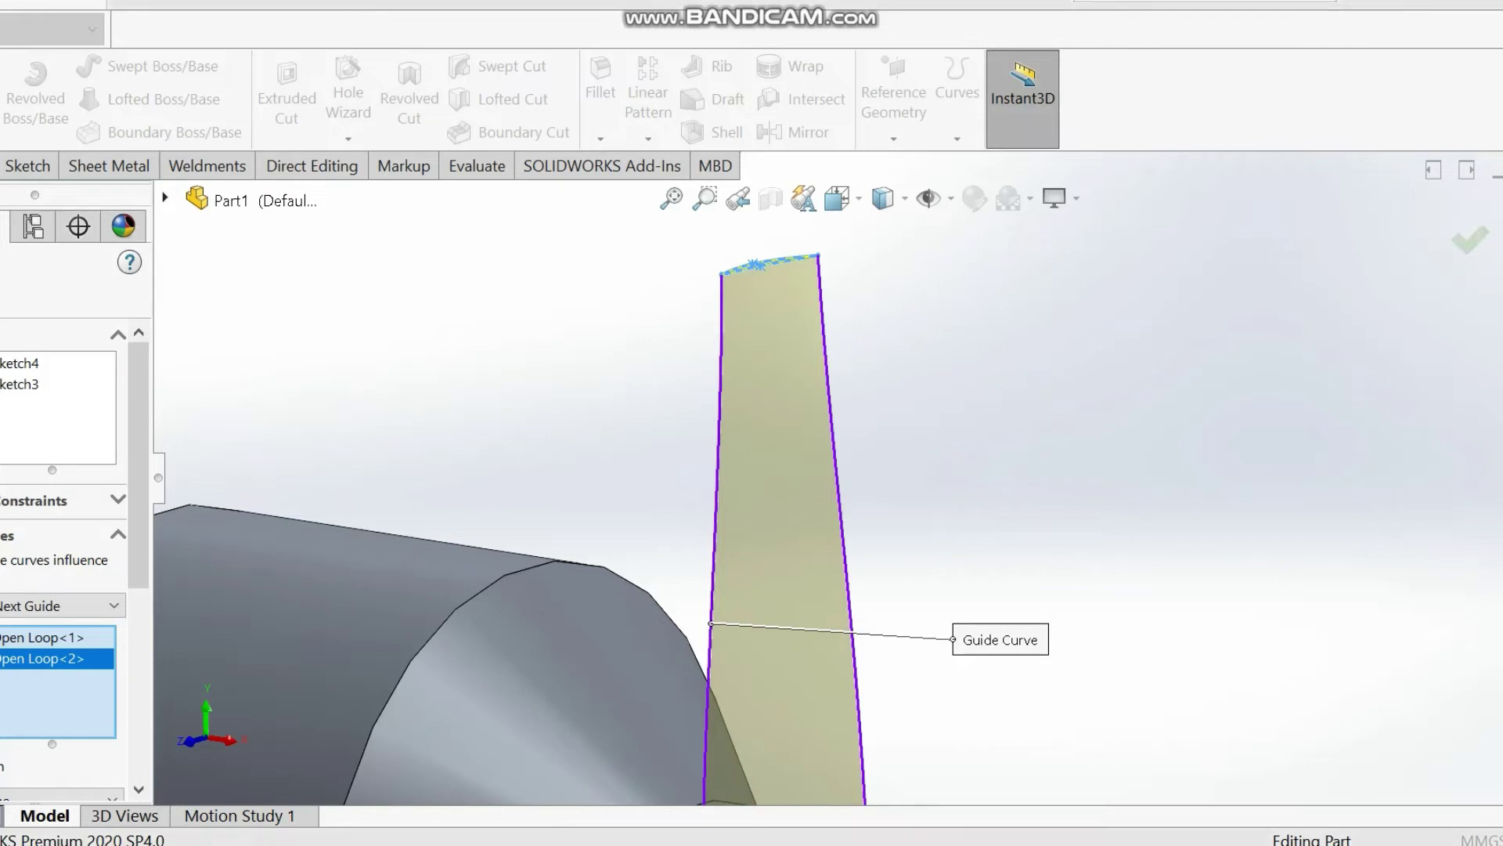
{"action": "key", "text": "Return"}
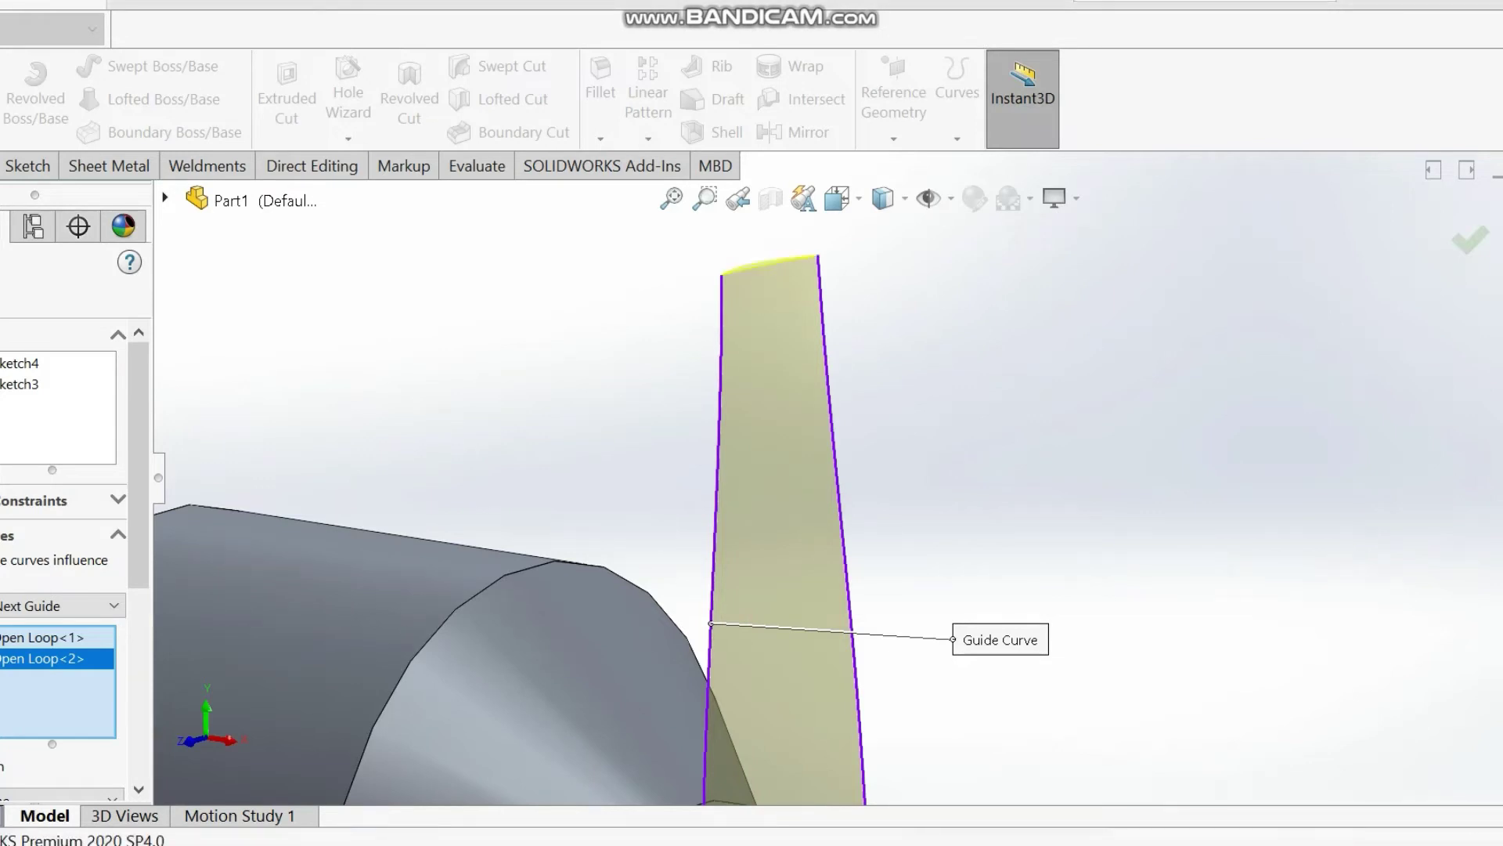
{"action": "scroll", "coordinate": [1059, 616], "scroll_direction": "down", "scroll_amount": 2}
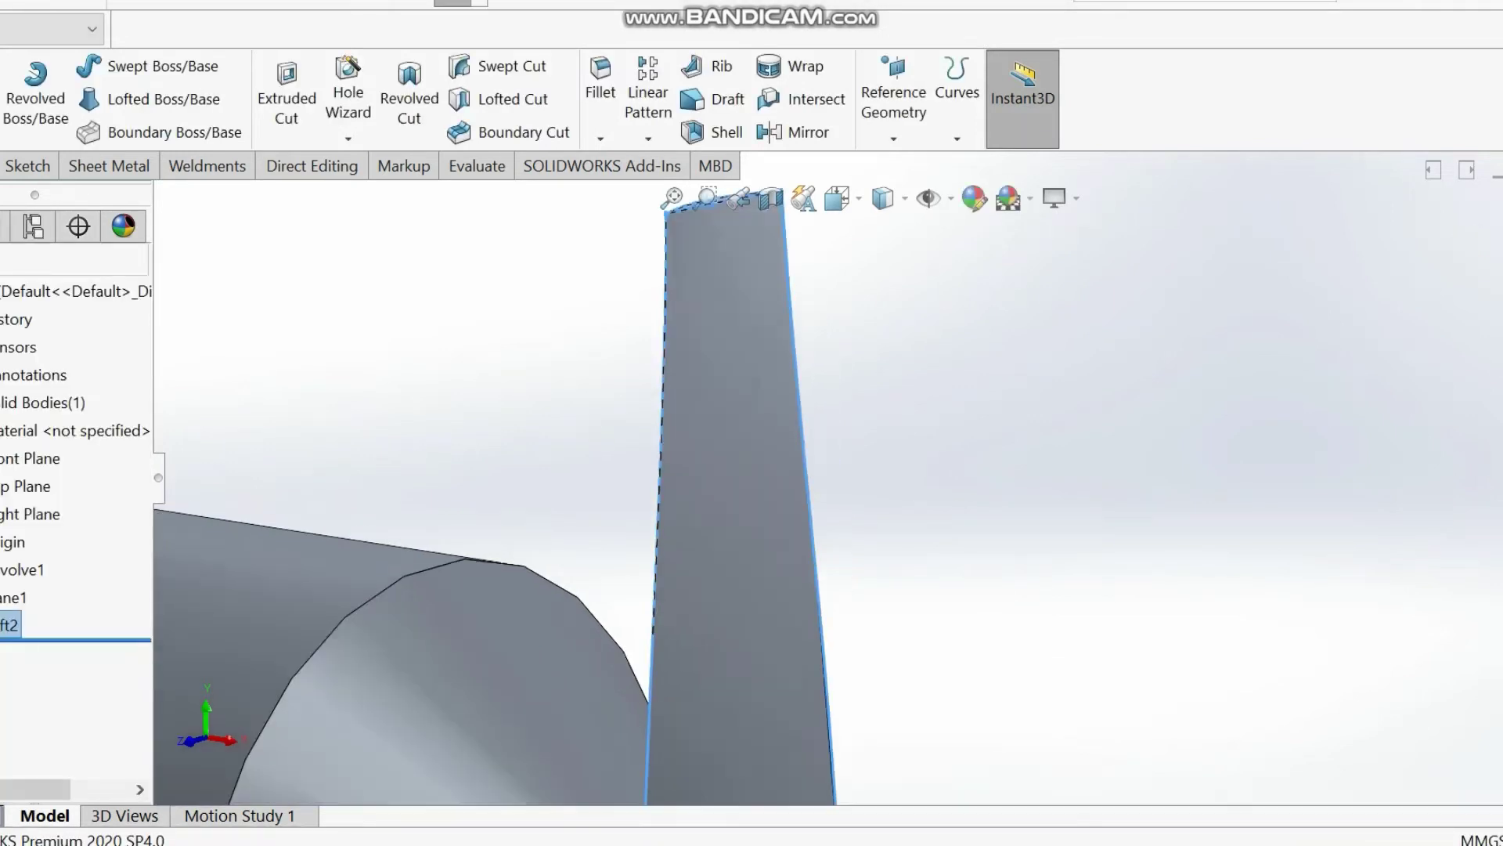
- Start a Circular Pattern with the lofted blade as the feature to repeat
{"action": "left_click", "coordinate": [672, 198]}
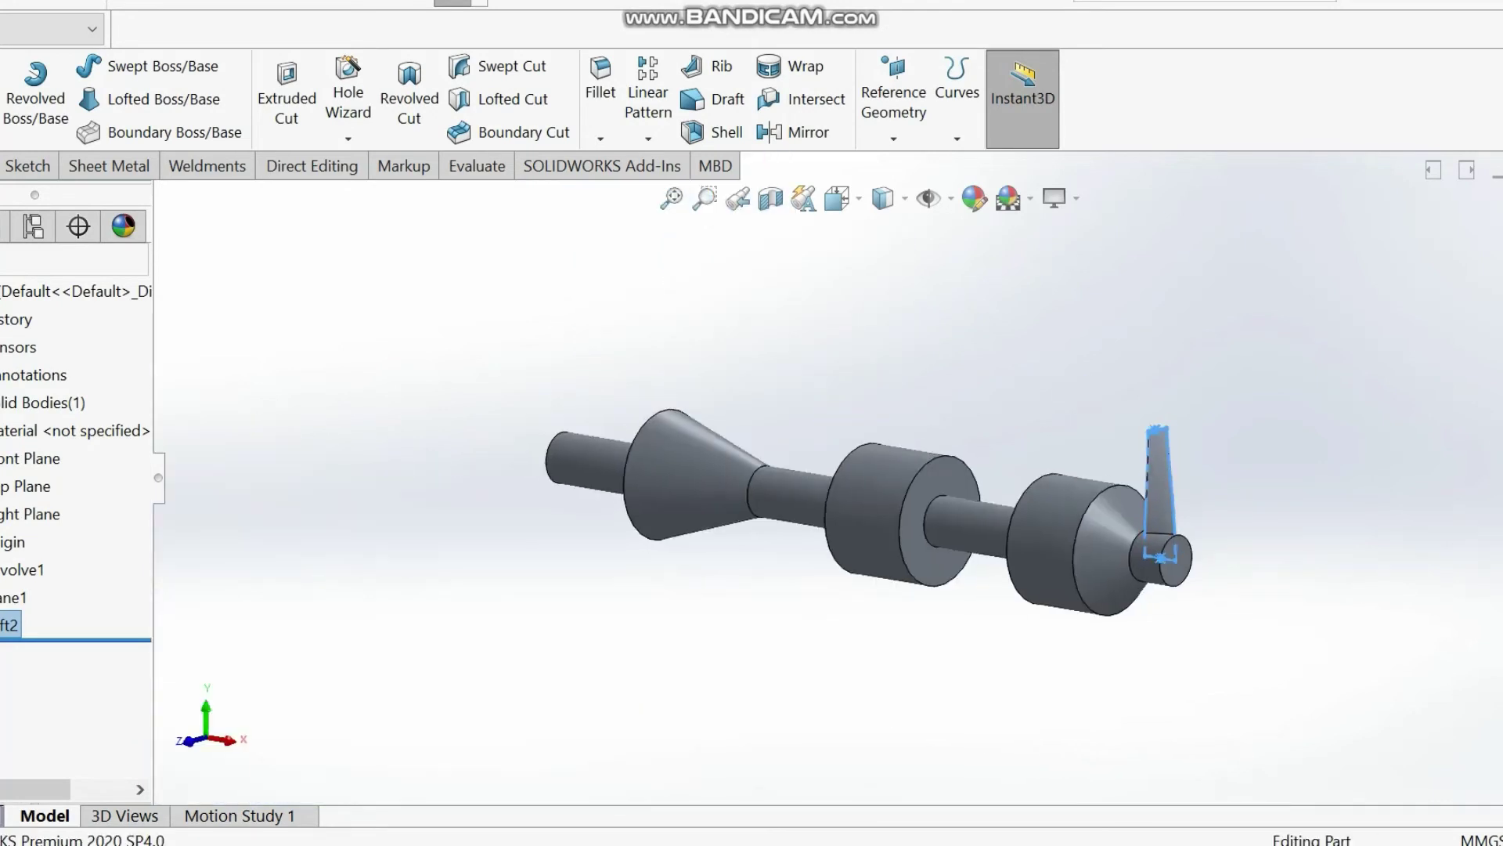
{"action": "middle_click_drag", "start_coordinate": [876, 469], "coordinate": [974, 442]}
{"action": "key", "text": "Escape"}
{"action": "left_click", "coordinate": [648, 139]}
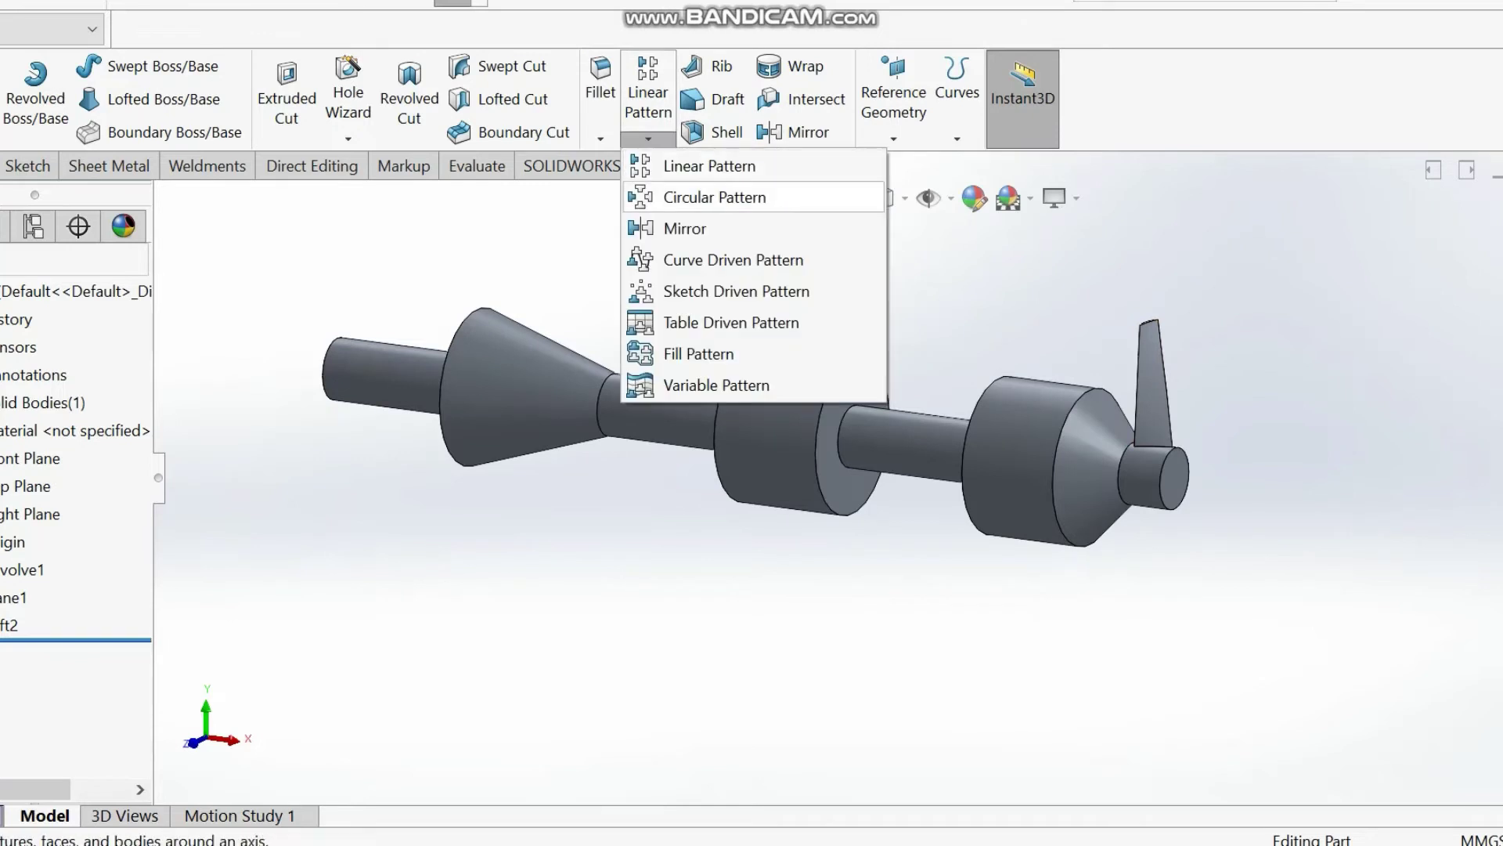
{"action": "left_click", "coordinate": [714, 196]}
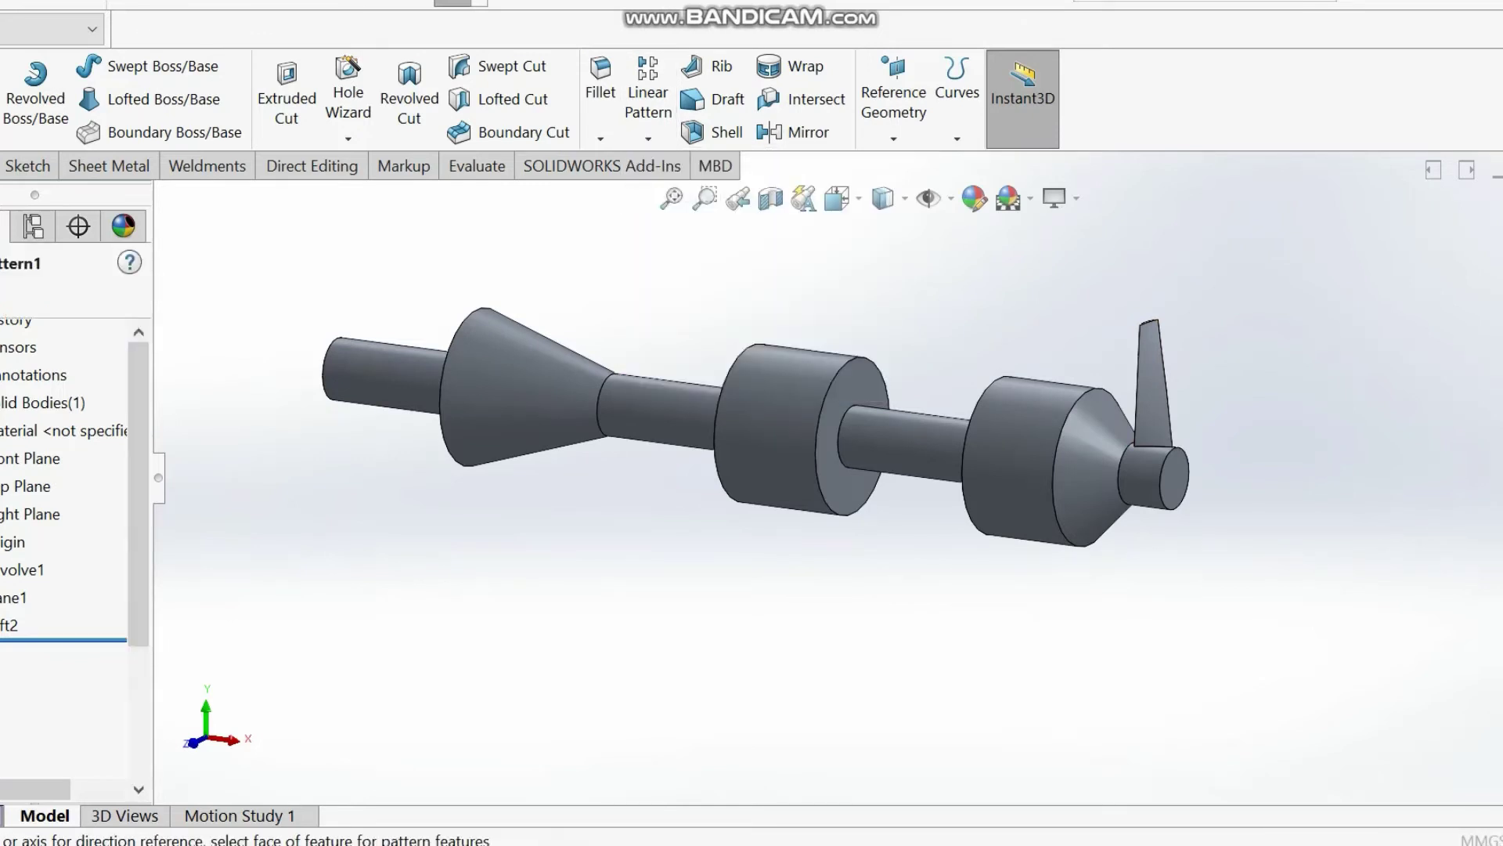
{"action": "left_click", "coordinate": [1154, 386]}
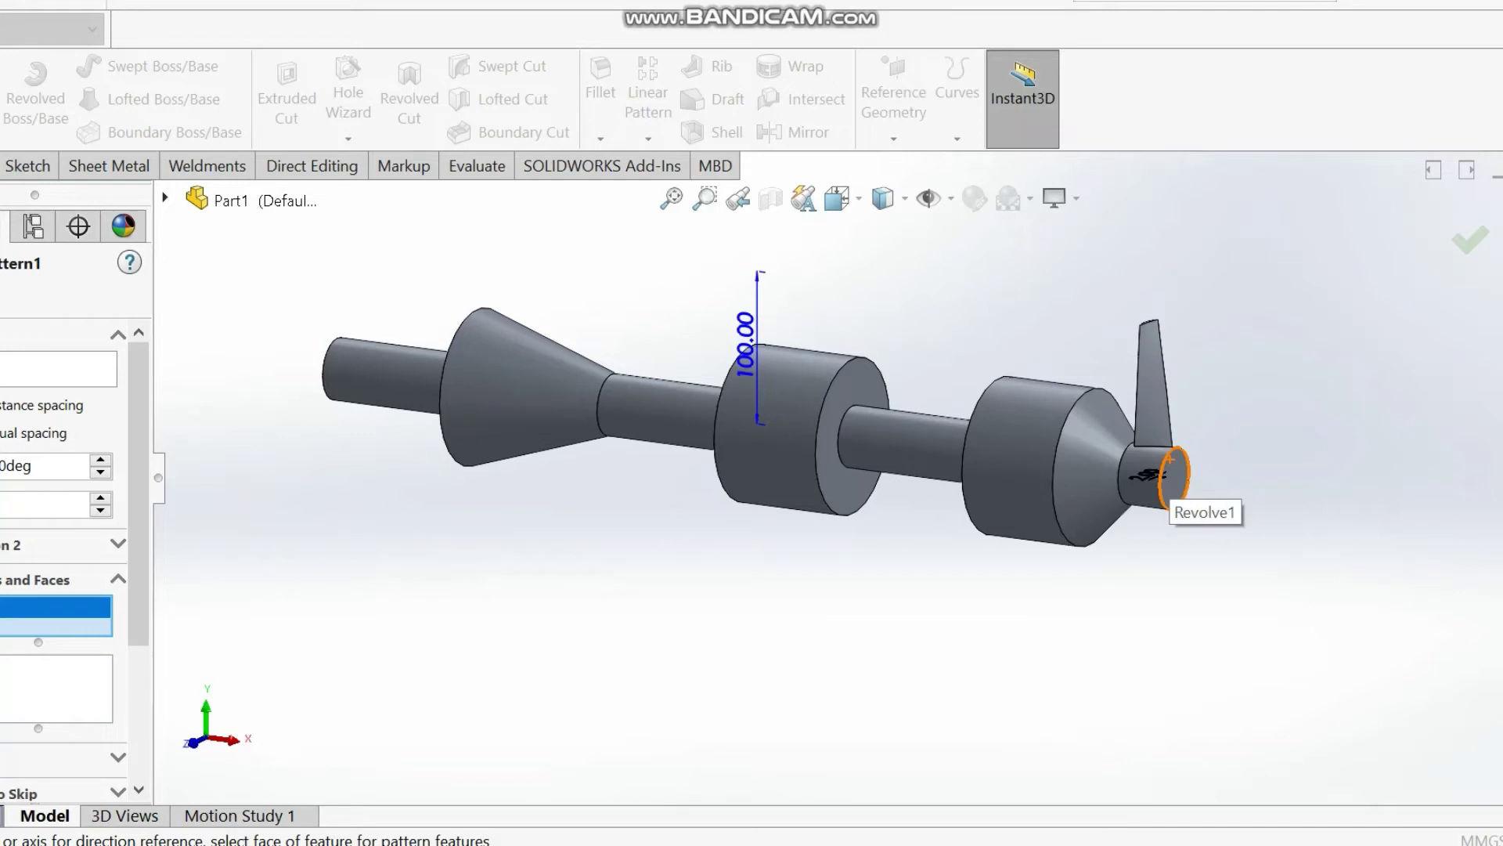
- Clear the extra selections from the circular pattern's feature list so that only the lofted blade is repeated
{"action": "left_click", "coordinate": [1169, 460]}
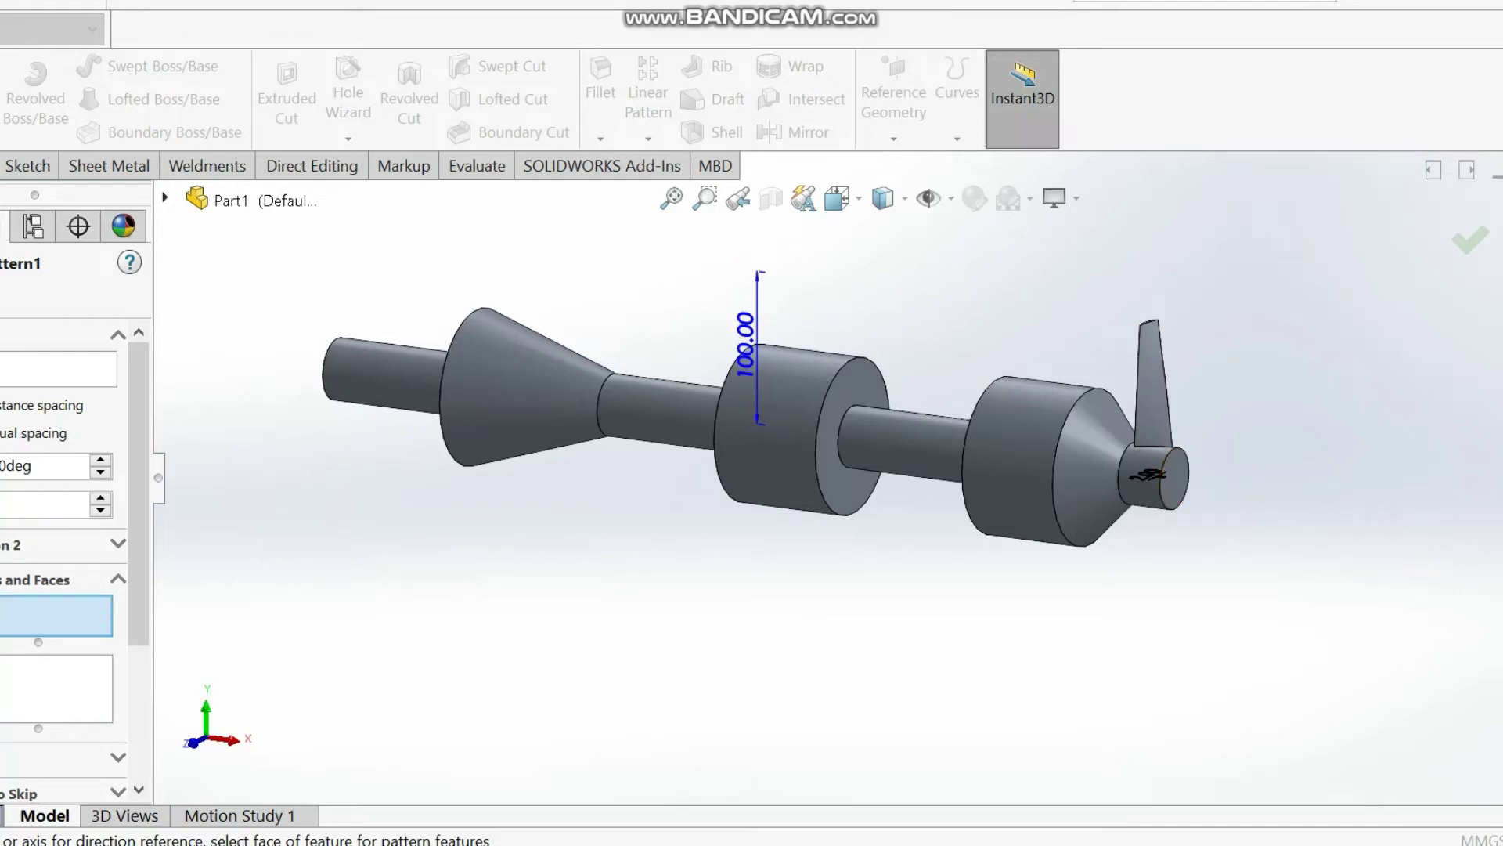
{"action": "left_click", "coordinate": [57, 369]}
{"action": "left_click", "coordinate": [1154, 400]}
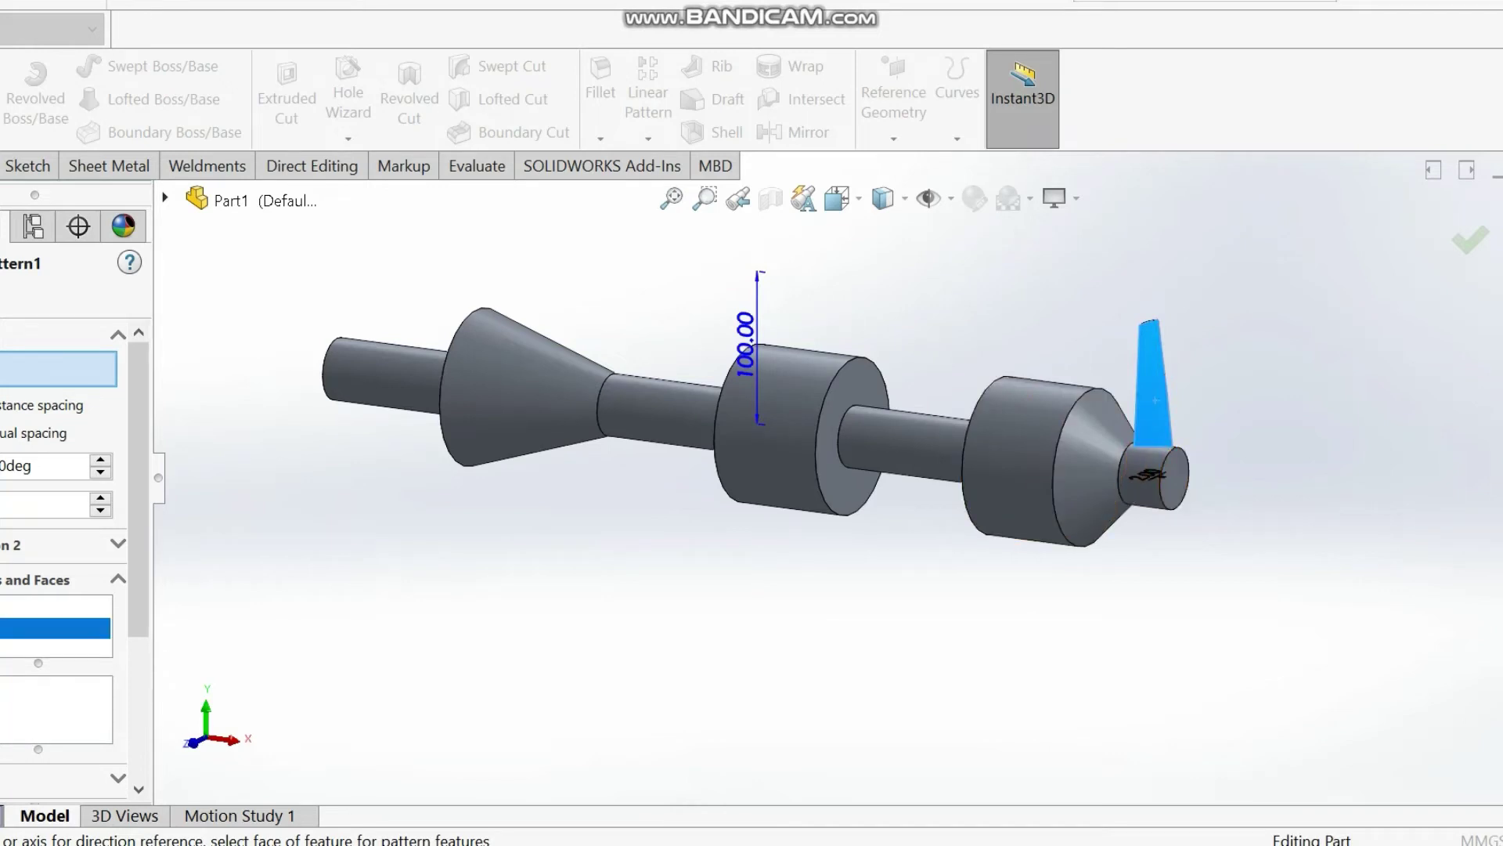
{"action": "right_click", "coordinate": [47, 611]}
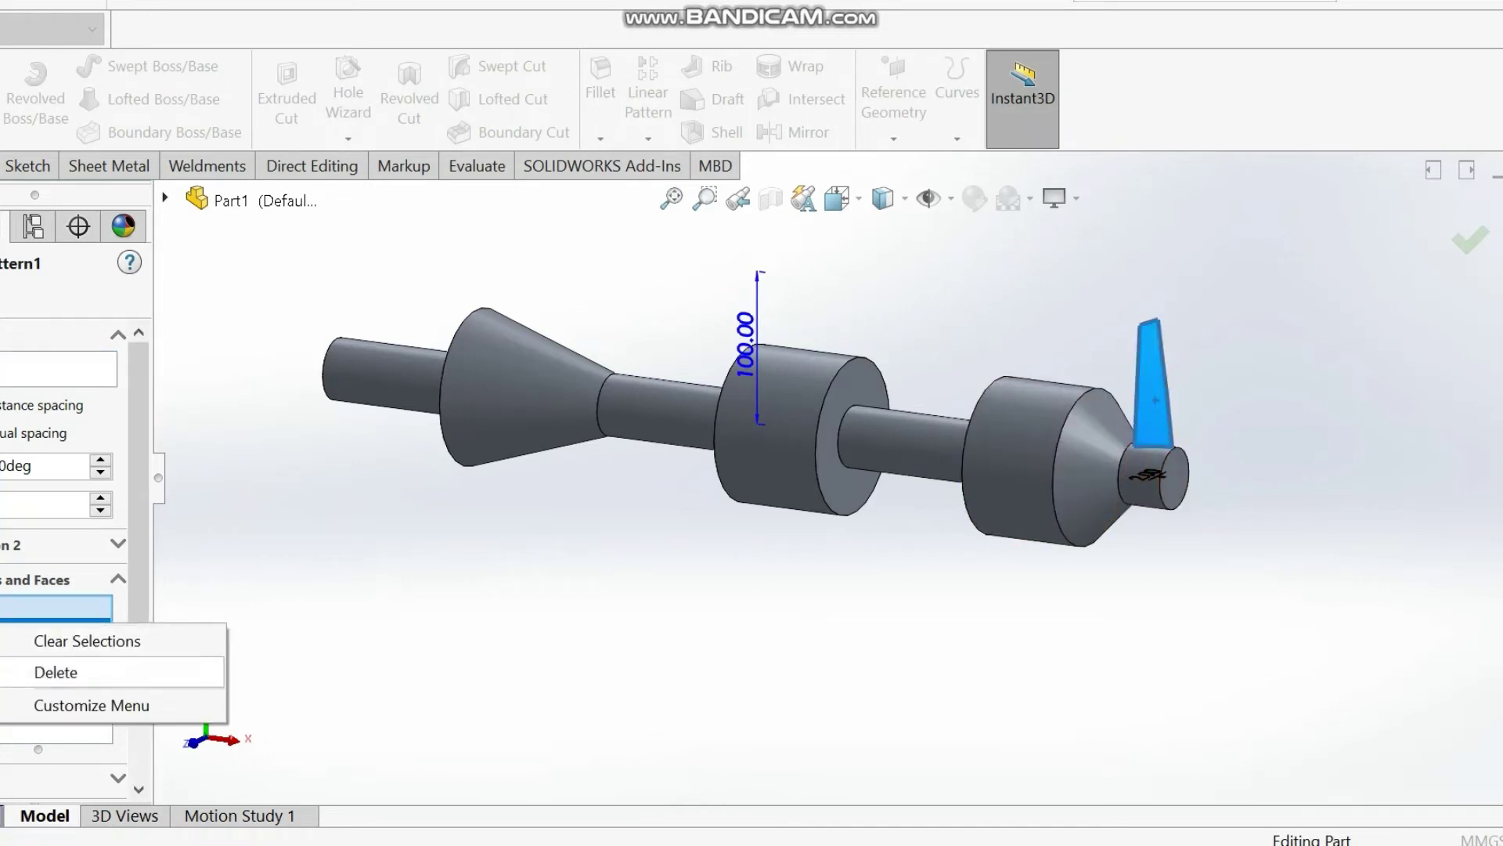
{"action": "left_click", "coordinate": [31, 672]}
{"action": "right_click", "coordinate": [8, 603]}
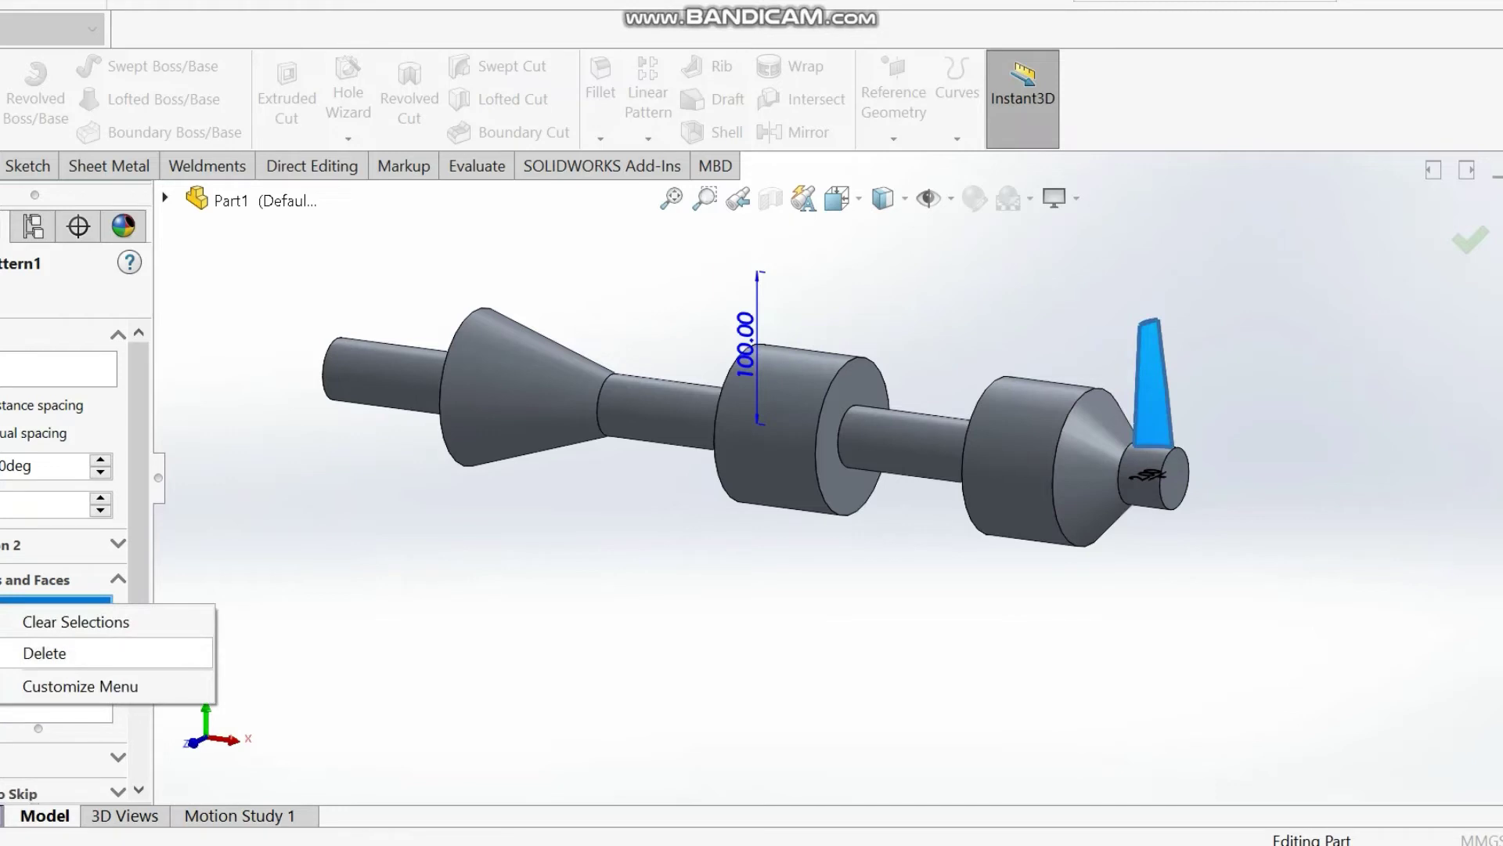
{"action": "left_click", "coordinate": [45, 653]}
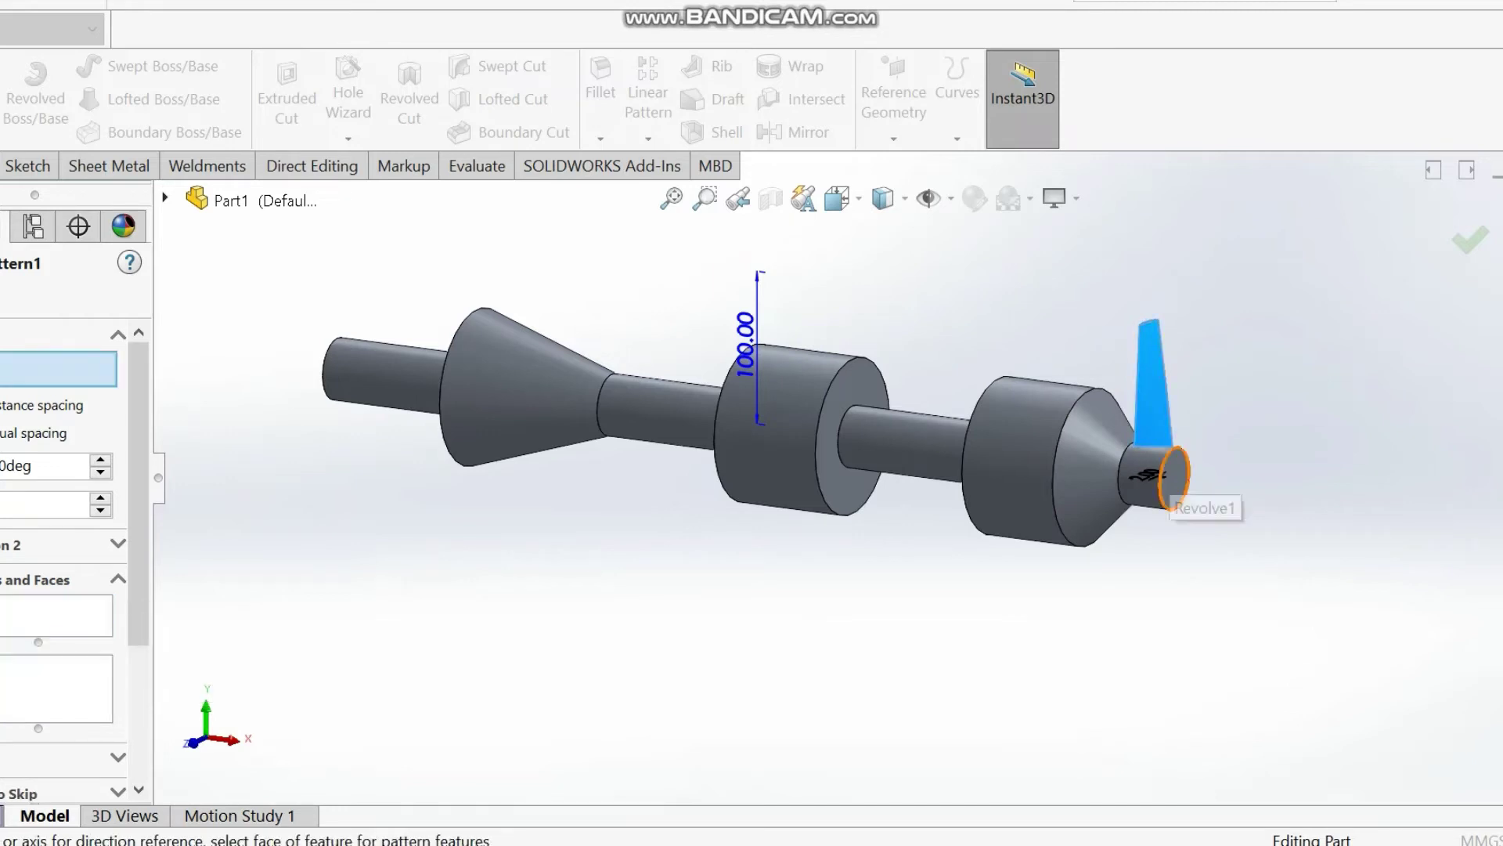
- Set the circular edge of the short shaft end as pattern axis and complete the blade pattern with 25 instances over 360°
{"action": "left_click", "coordinate": [1173, 479]}
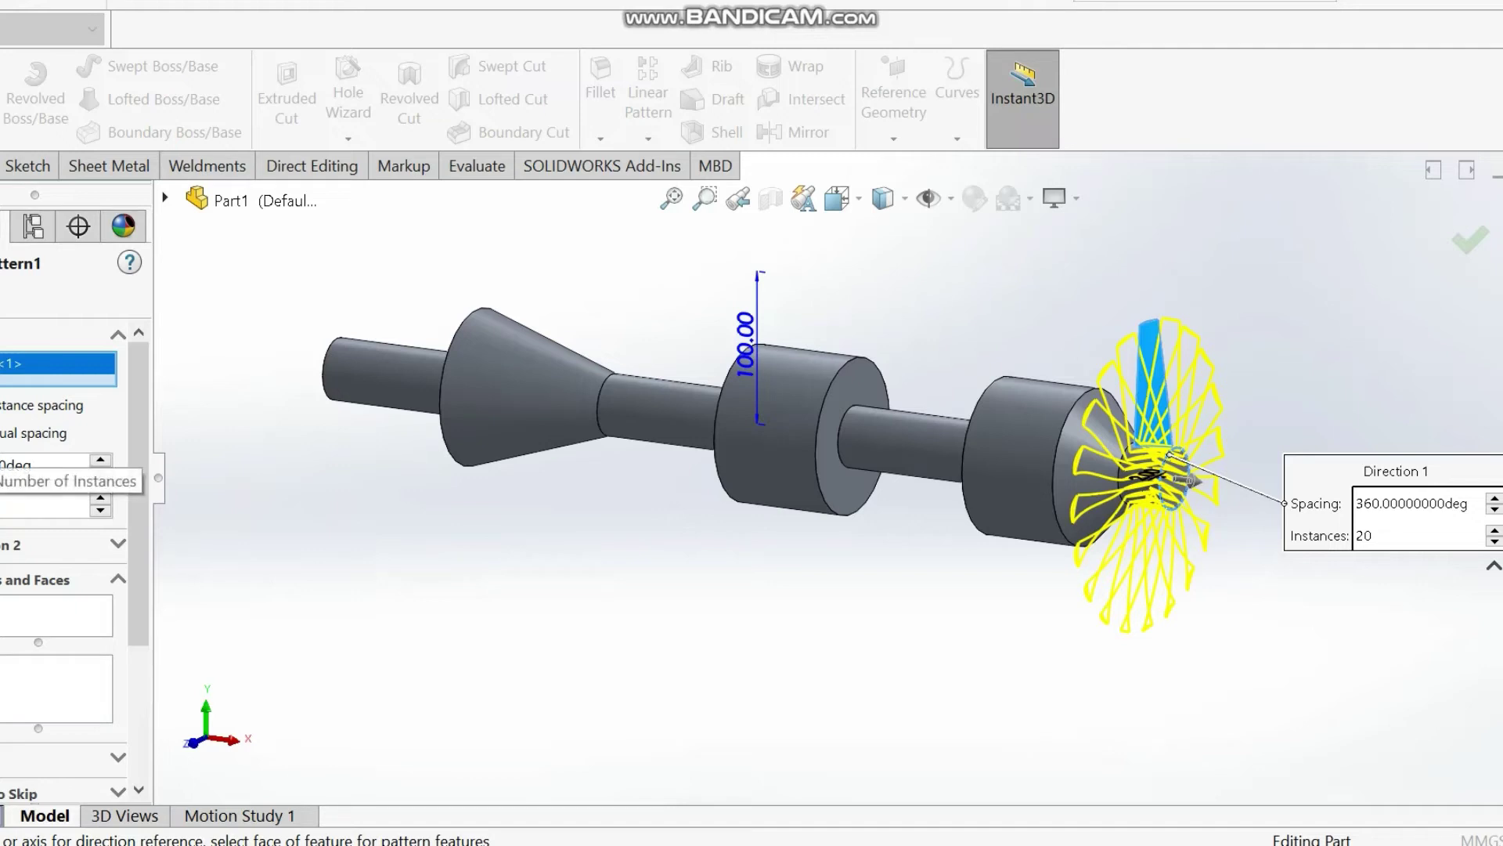
{"action": "type", "text": "25"}
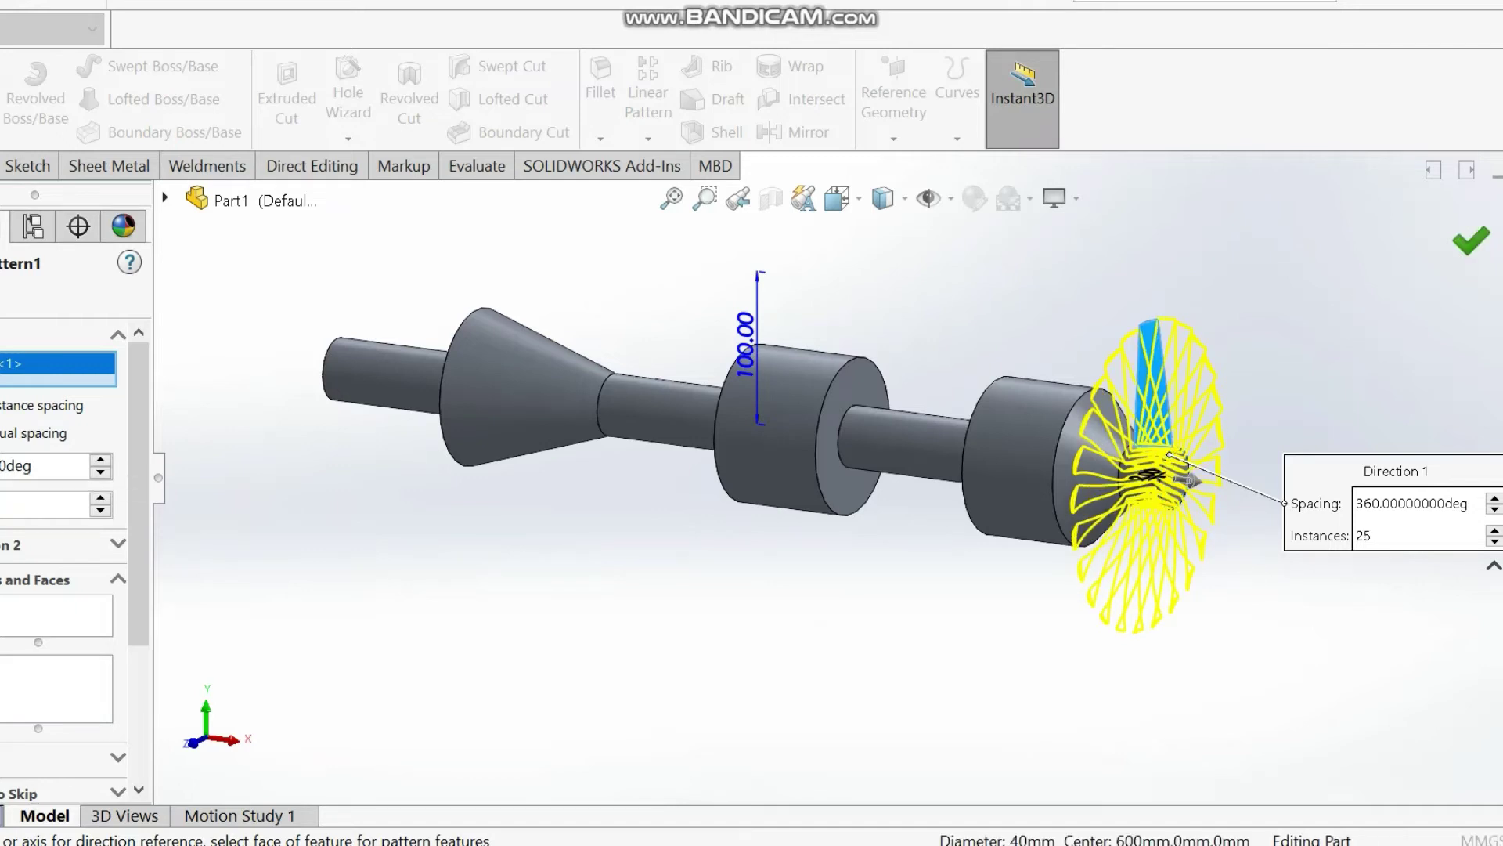
{"action": "key", "text": "Return"}
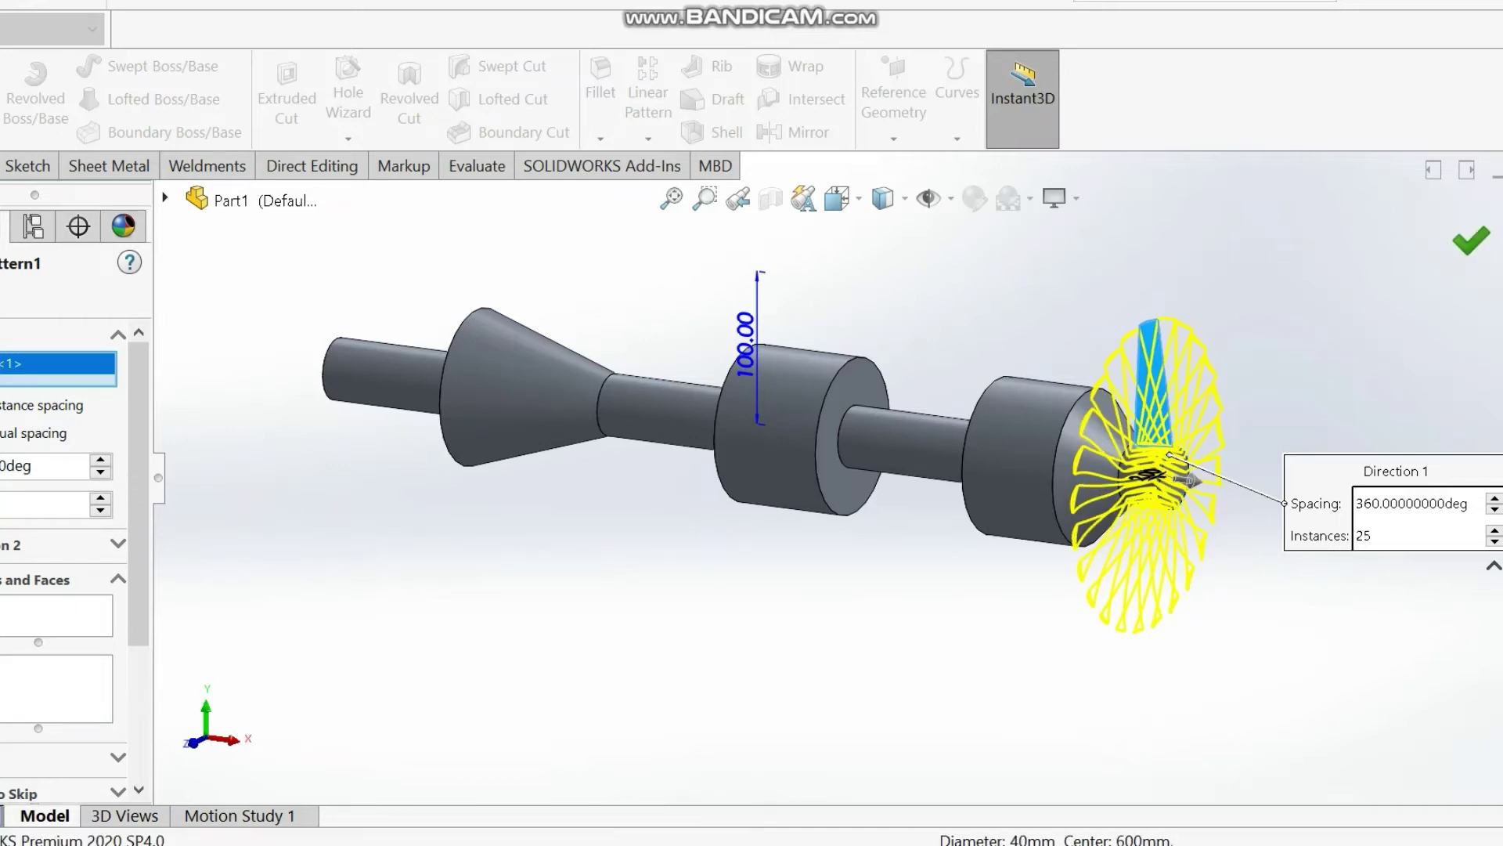
{"action": "middle_click_drag", "start_coordinate": [783, 470], "coordinate": [865, 487]}
{"action": "scroll", "coordinate": [865, 487], "scroll_direction": "up", "scroll_amount": 2}
{"action": "scroll", "coordinate": [861, 403], "scroll_direction": "down", "scroll_amount": 2}
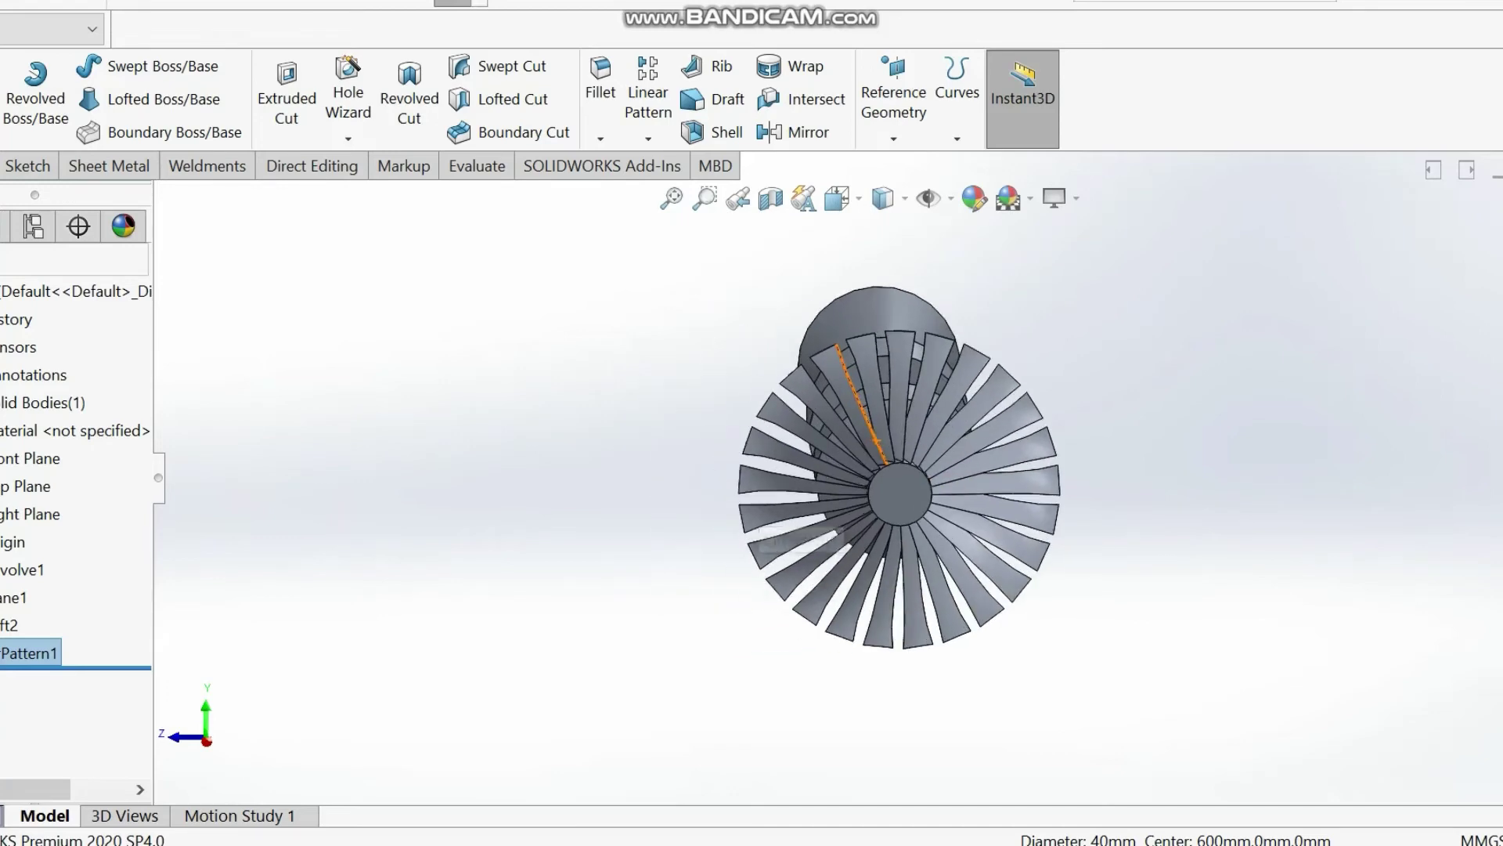
- Find the black car paint among the painted appearances in the appearance library
{"action": "middle_click_drag", "start_coordinate": [861, 403], "coordinate": [1125, 431]}
{"action": "scroll", "coordinate": [1125, 431], "scroll_direction": "down", "scroll_amount": 3}
{"action": "left_click", "coordinate": [1314, 358]}
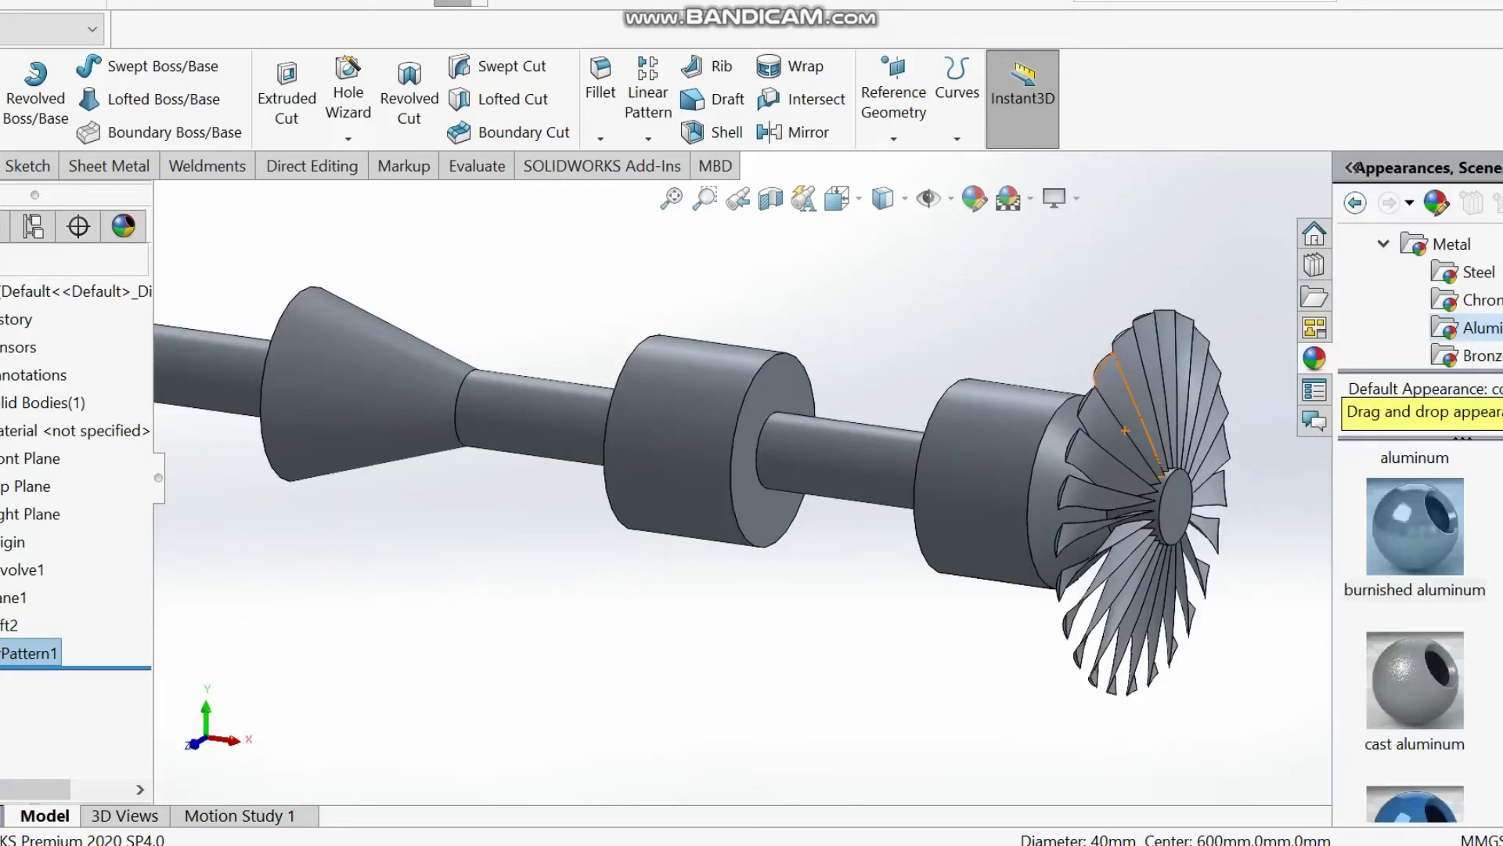
{"action": "scroll", "coordinate": [1448, 305], "scroll_direction": "down", "scroll_amount": 4}
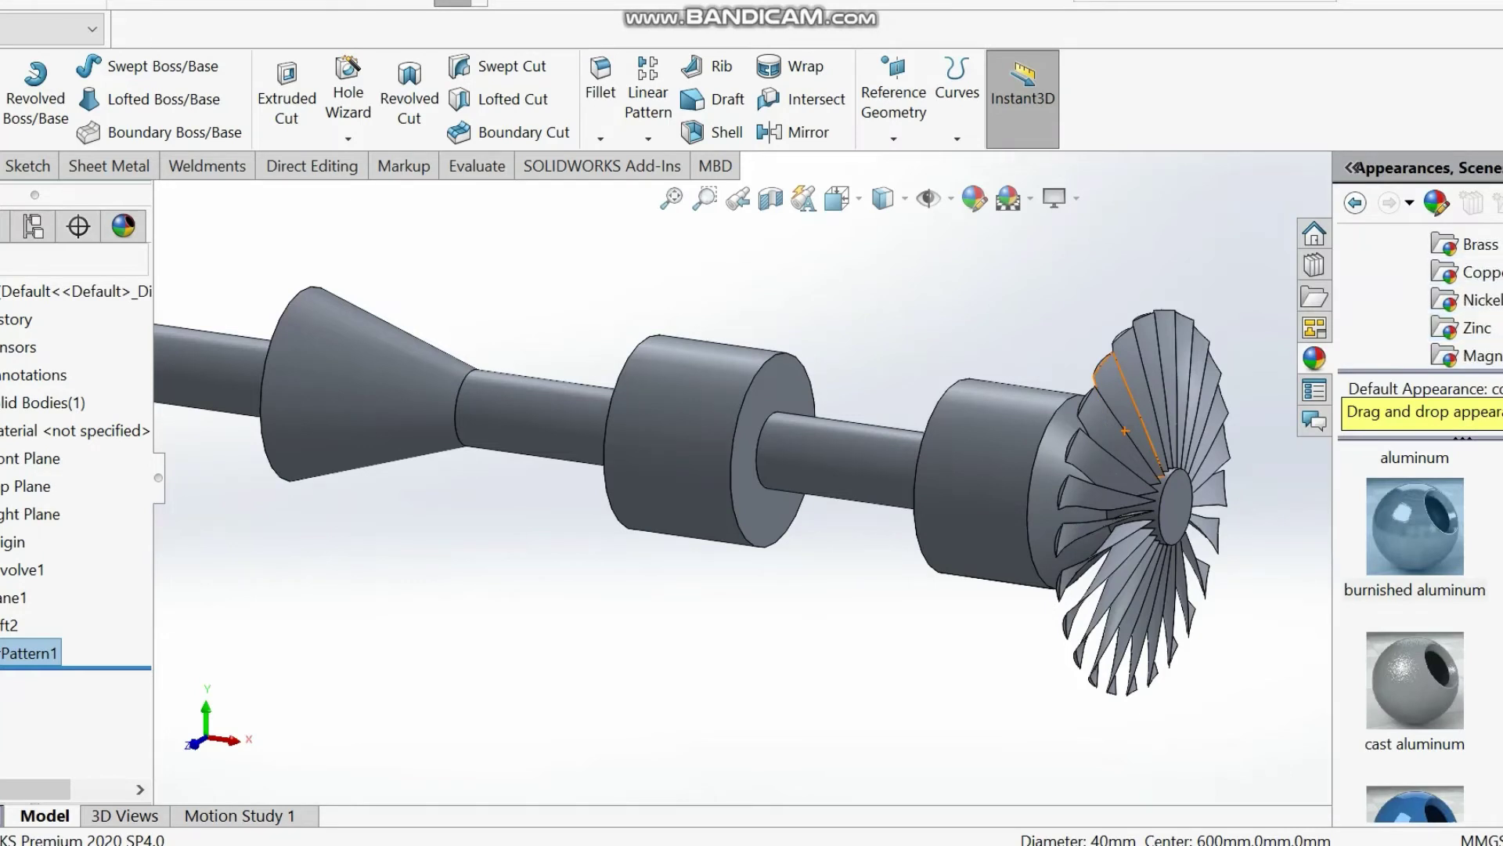
{"action": "scroll", "coordinate": [1449, 305], "scroll_direction": "down", "scroll_amount": 5}
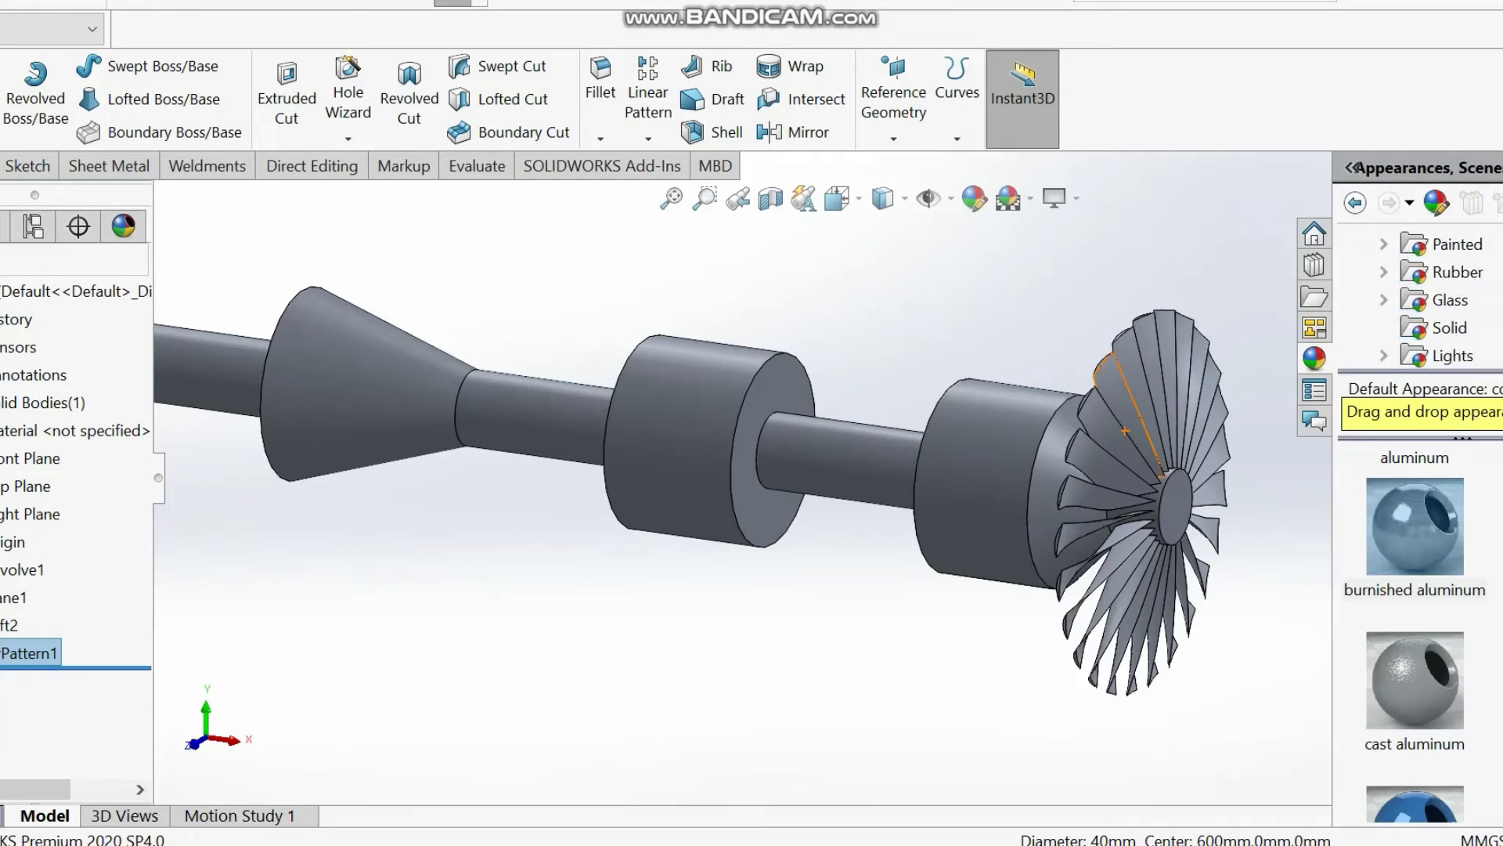
{"action": "left_click", "coordinate": [1383, 244]}
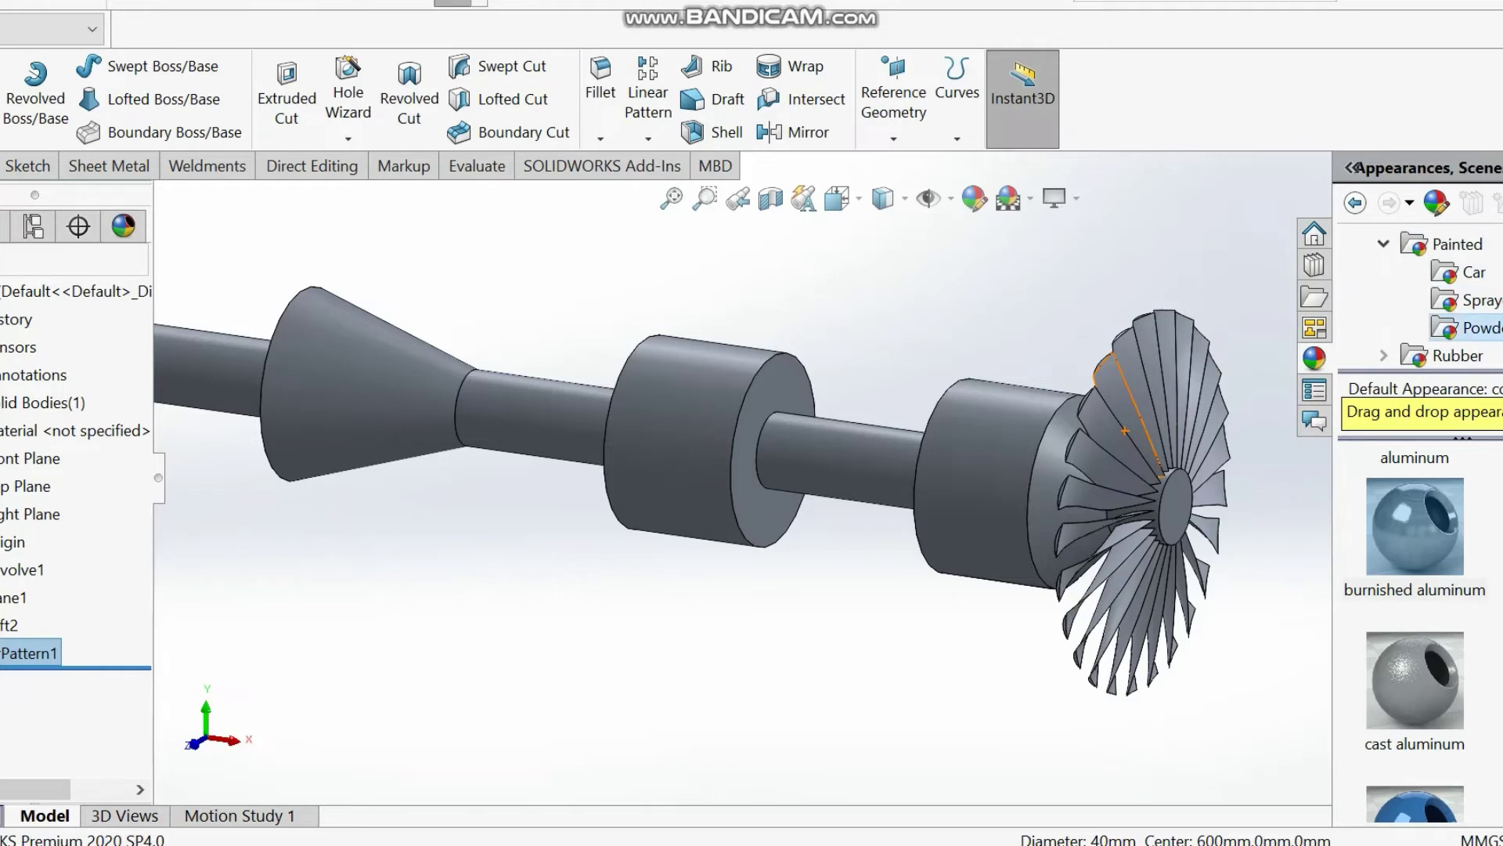
{"action": "left_click", "coordinate": [1479, 300]}
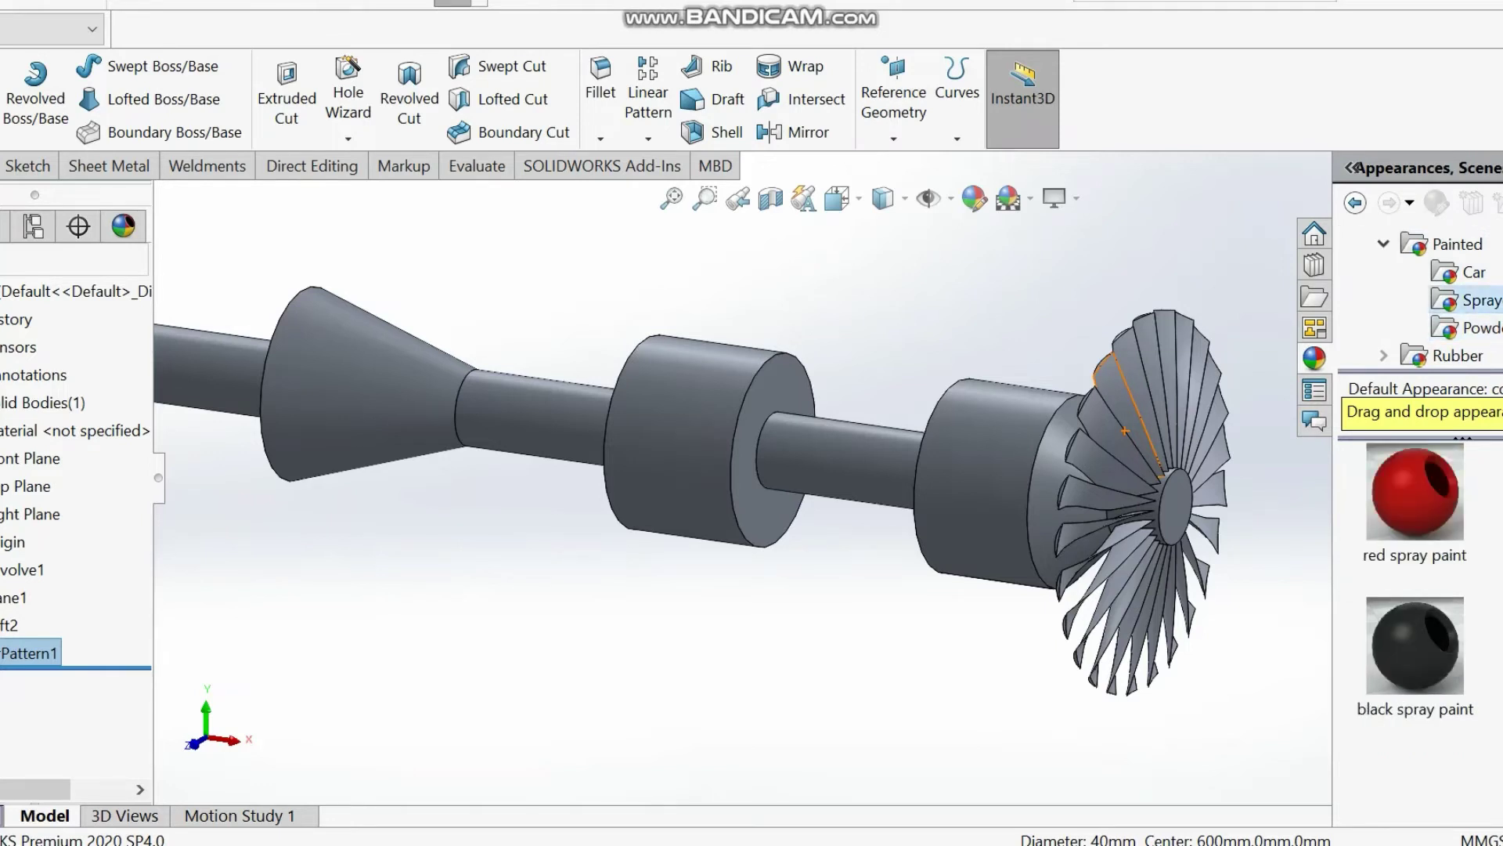
{"action": "left_click", "coordinate": [1471, 272]}
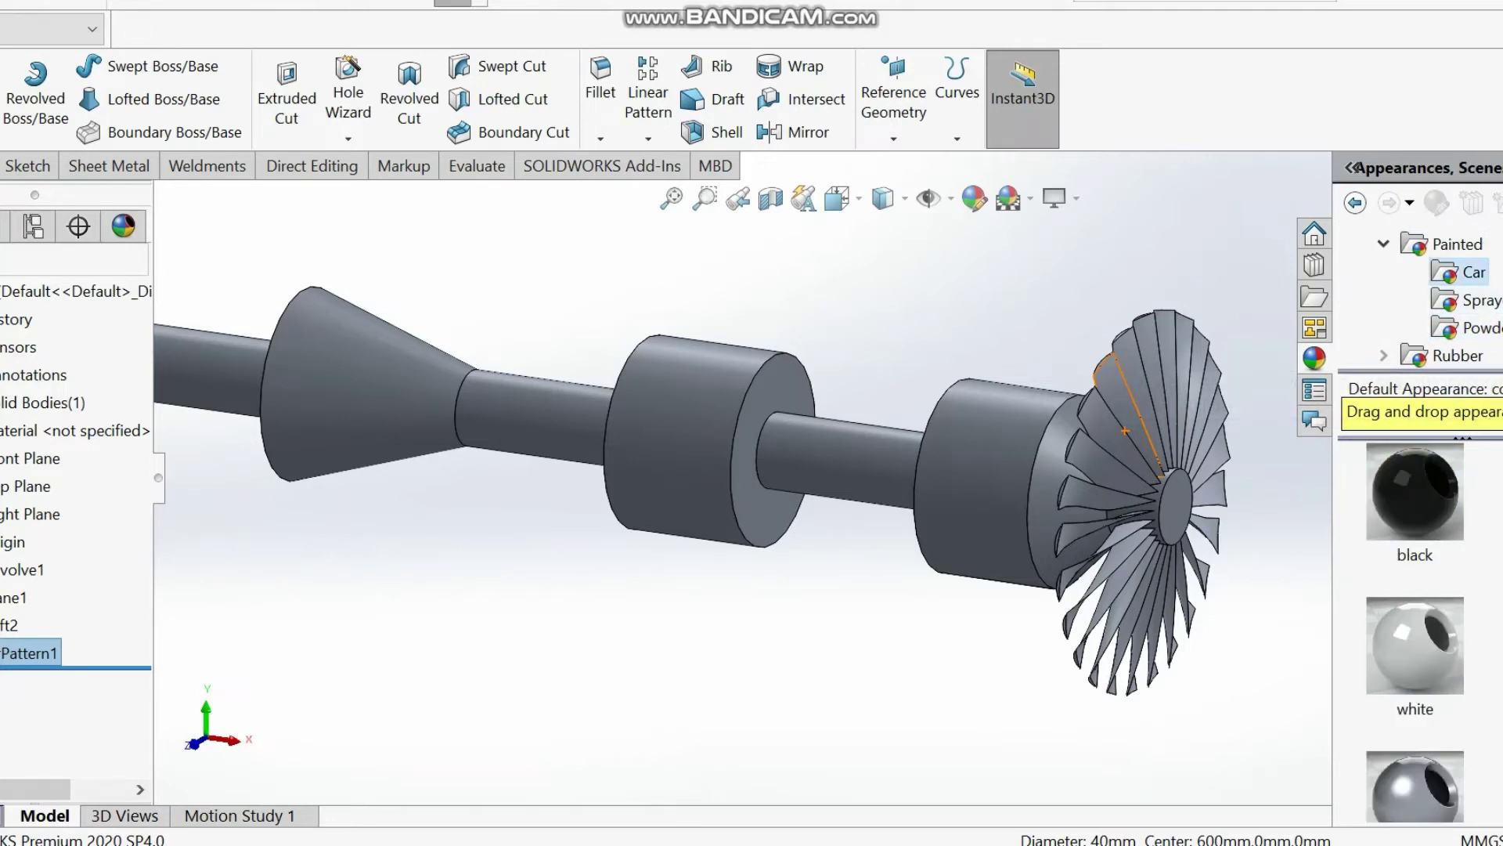
{"action": "scroll", "coordinate": [1415, 631], "scroll_direction": "down", "scroll_amount": 3}
{"action": "scroll", "coordinate": [1415, 631], "scroll_direction": "up", "scroll_amount": 3}
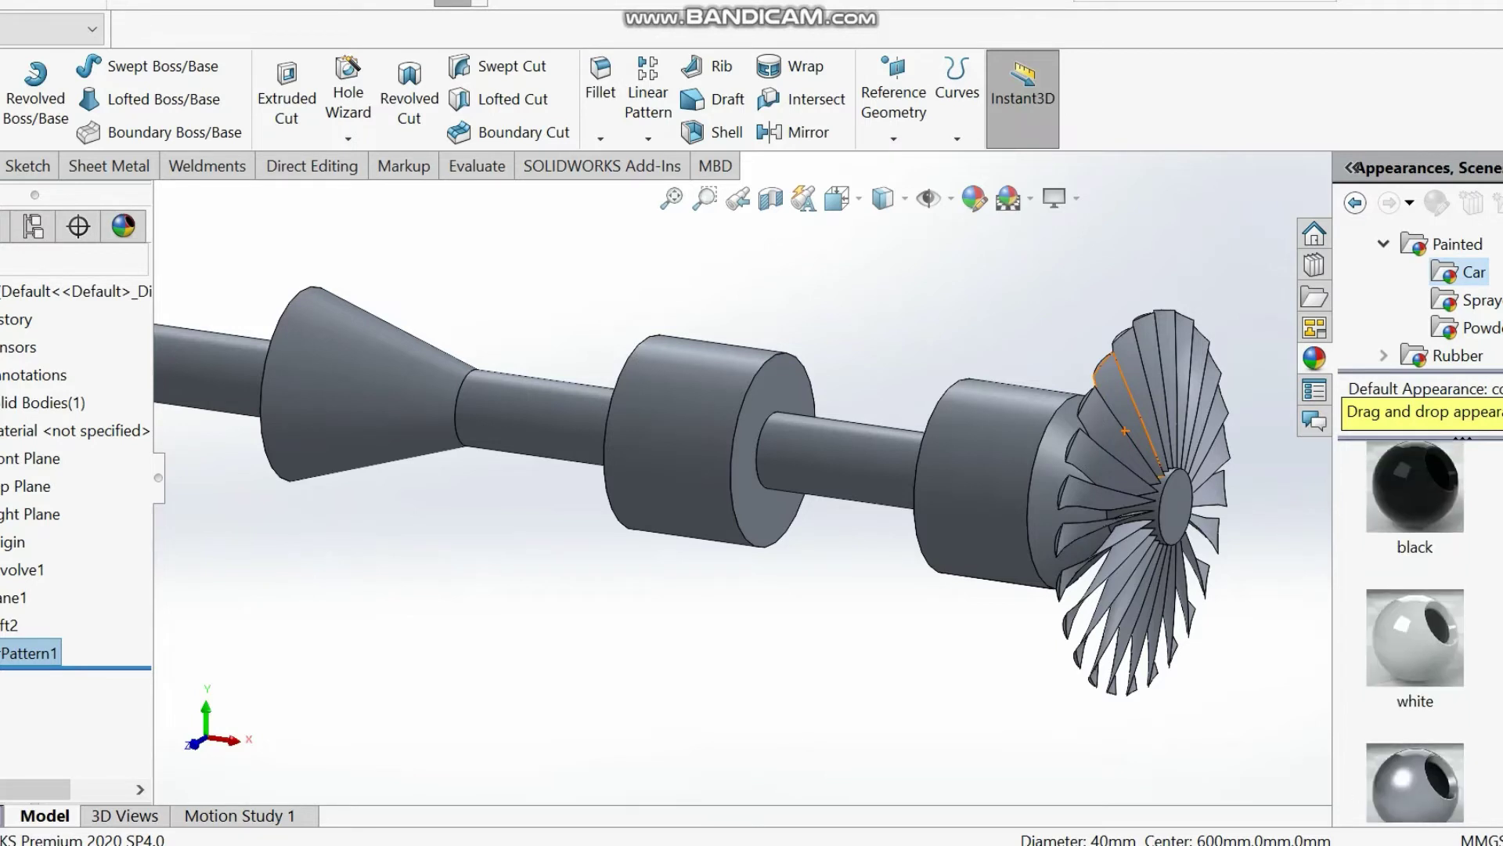
{"action": "left_click", "coordinate": [1415, 490]}
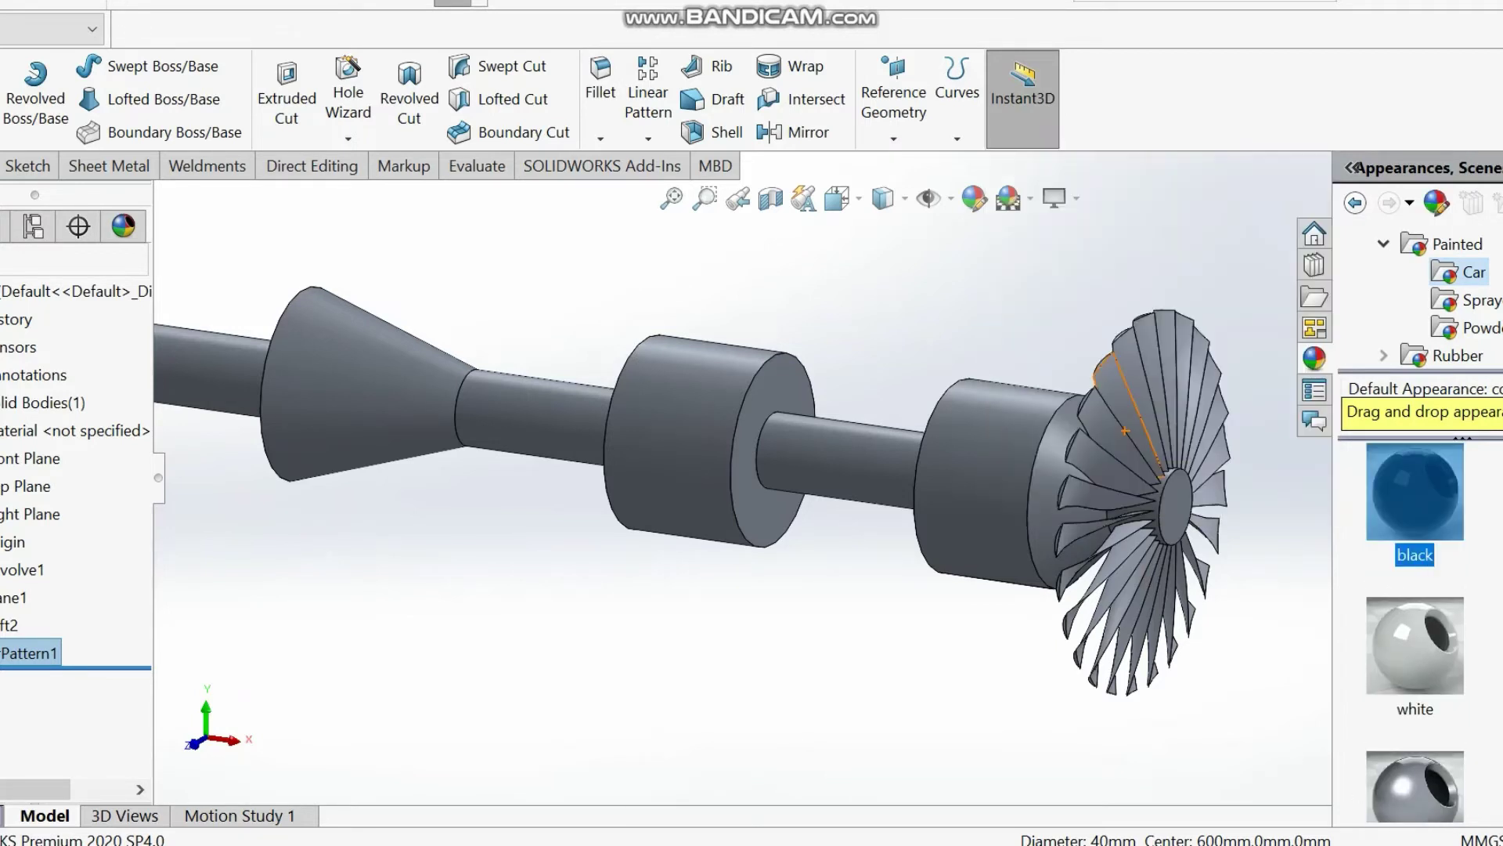
- Apply the black car paint appearance to the circular pattern of fan blades
{"action": "left_click", "coordinate": [31, 652]}
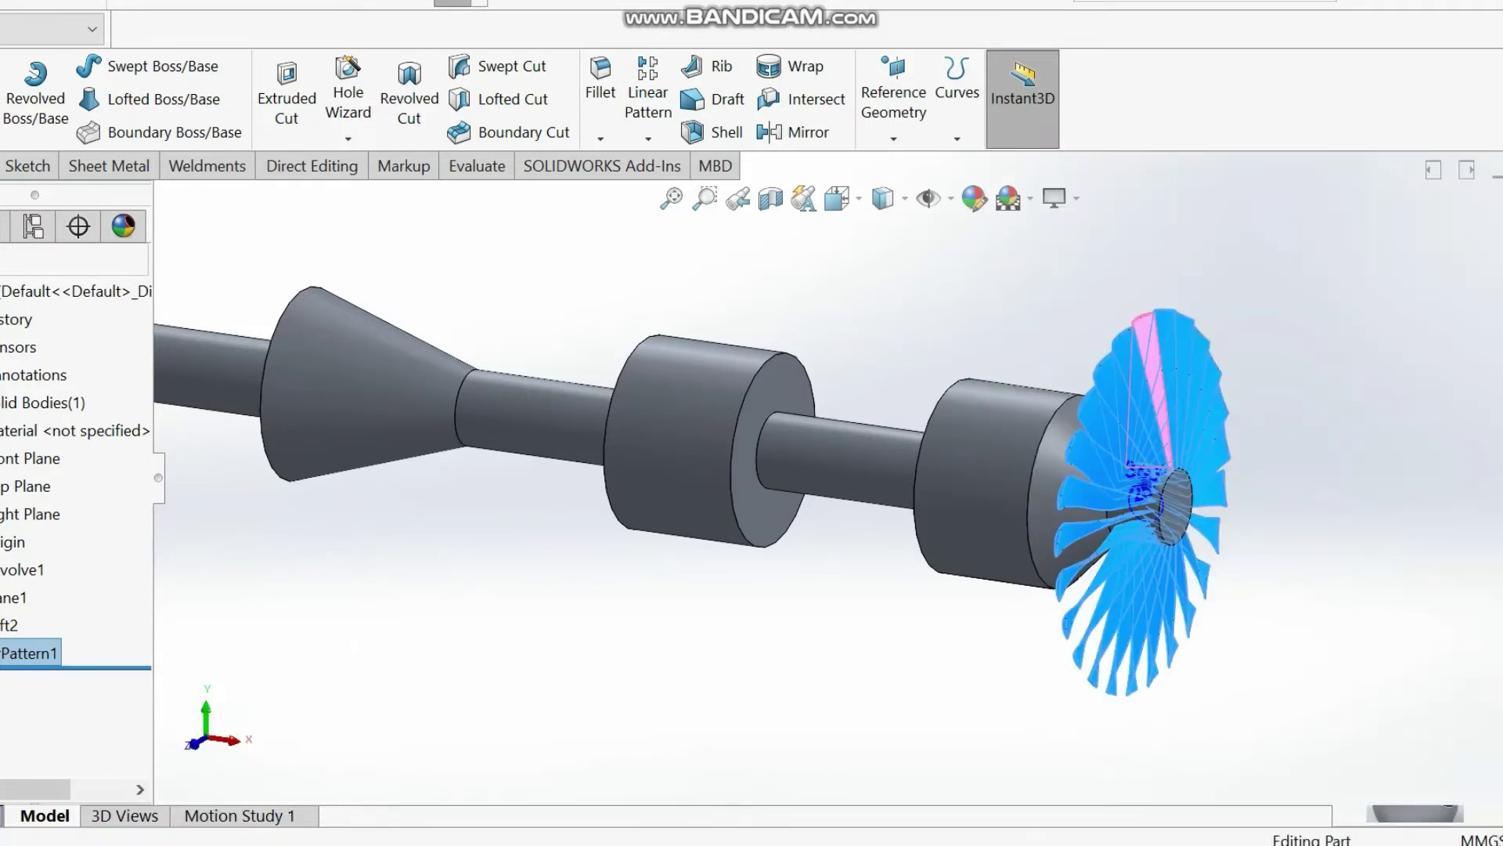
{"action": "left_click", "coordinate": [32, 652]}
{"action": "left_click", "coordinate": [1502, 357]}
{"action": "double_click", "coordinate": [1415, 491]}
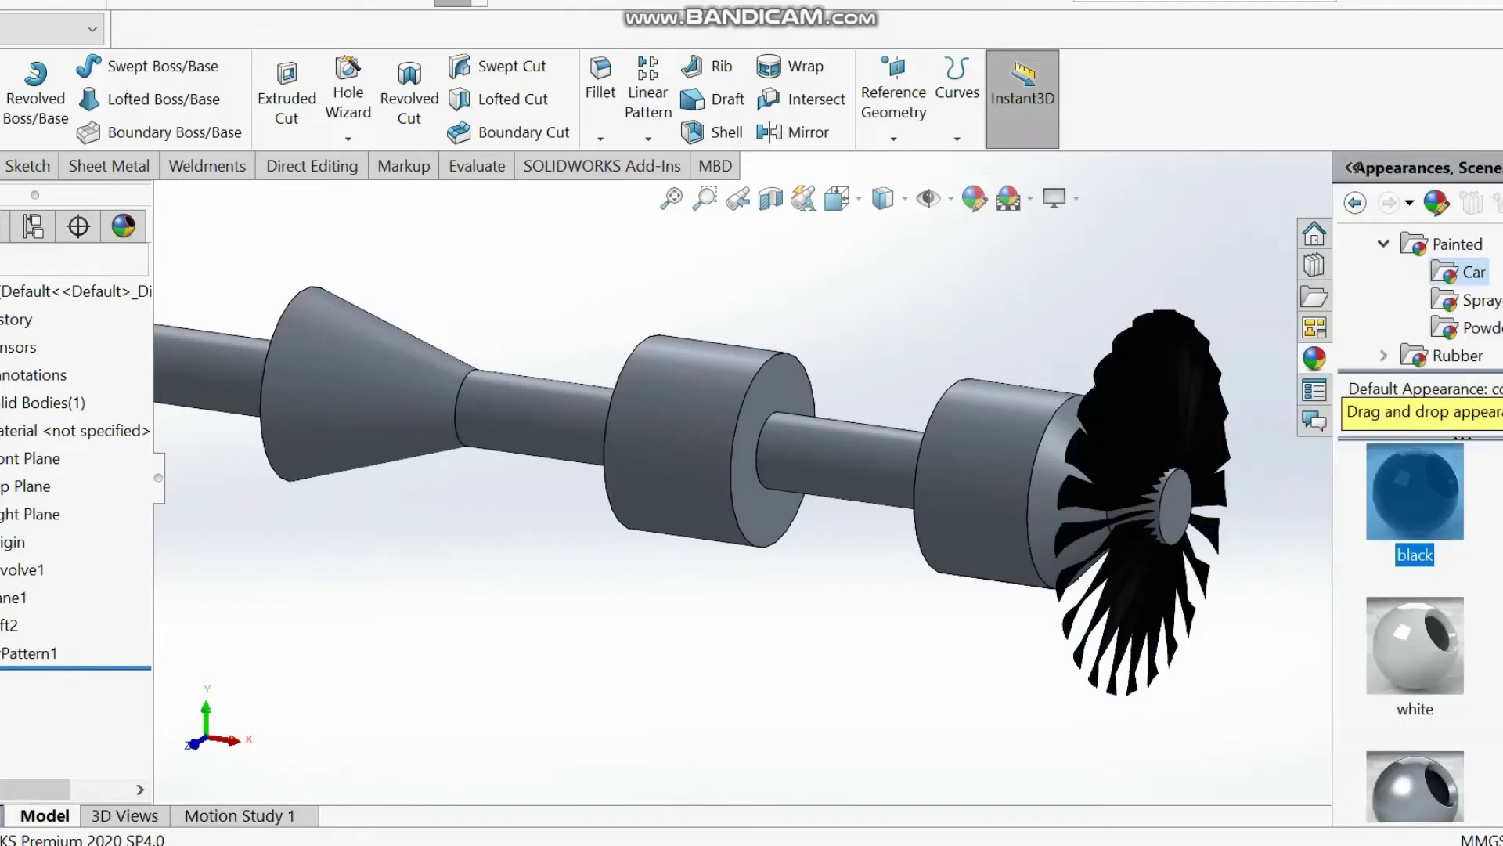
{"action": "scroll", "coordinate": [1099, 535], "scroll_direction": "down", "scroll_amount": 1}
{"action": "scroll", "coordinate": [1098, 540], "scroll_direction": "up", "scroll_amount": 1}
{"action": "scroll", "coordinate": [1098, 540], "scroll_direction": "down", "scroll_amount": 1}
{"action": "middle_click_drag", "start_coordinate": [1098, 535], "coordinate": [838, 591]}
- Apply the chromium plate appearance from the metal library to the model and fit the whole part in view
{"action": "left_click", "coordinate": [1415, 646]}
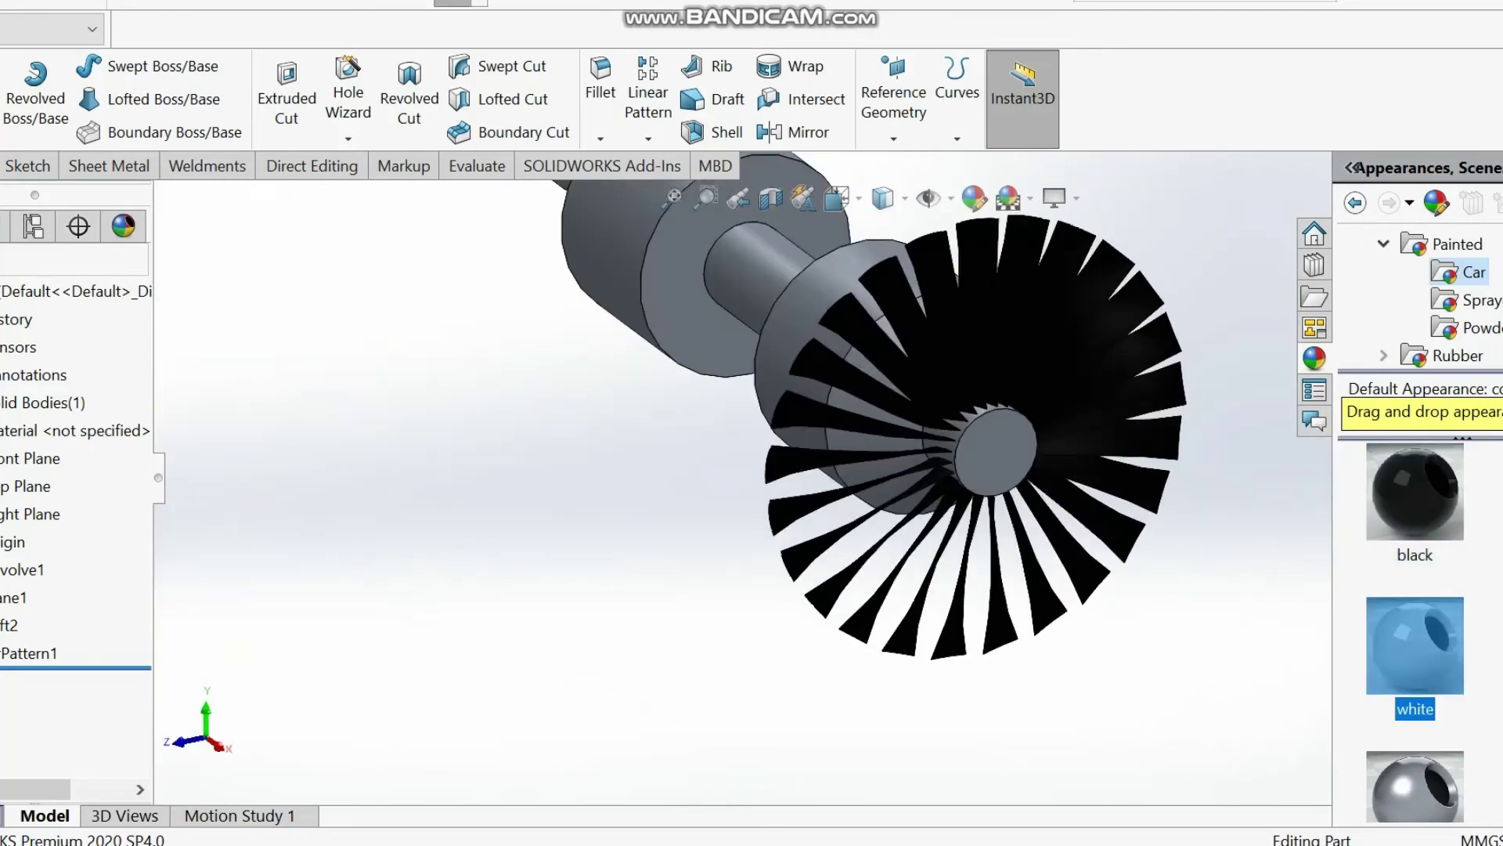
{"action": "scroll", "coordinate": [1414, 626], "scroll_direction": "down", "scroll_amount": 6}
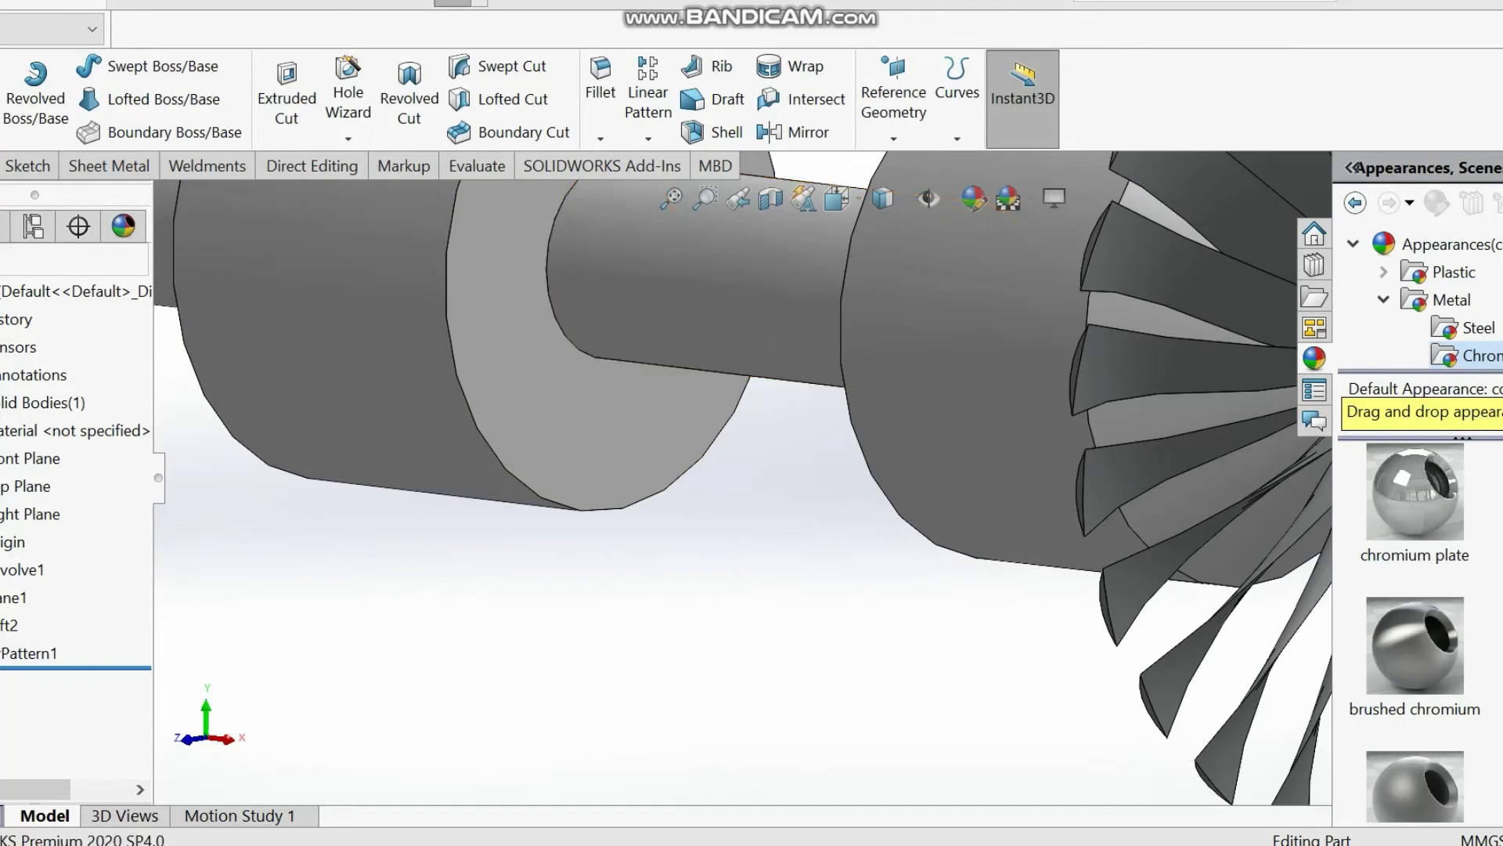
{"action": "left_click", "coordinate": [1415, 492]}
{"action": "left_click", "coordinate": [672, 198]}
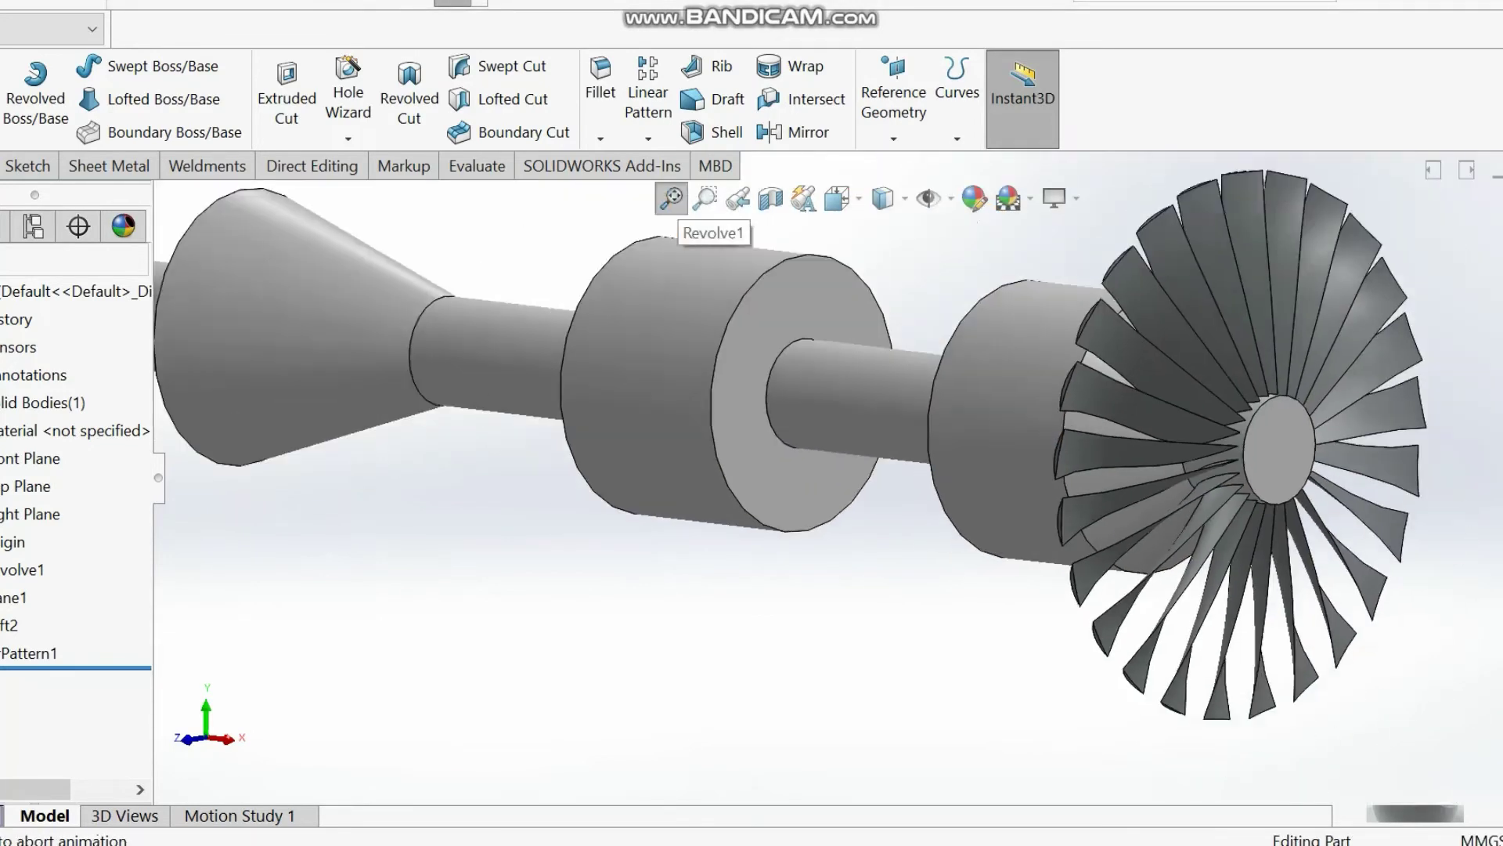
{"action": "middle_click_drag", "start_coordinate": [971, 513], "coordinate": [1017, 501]}
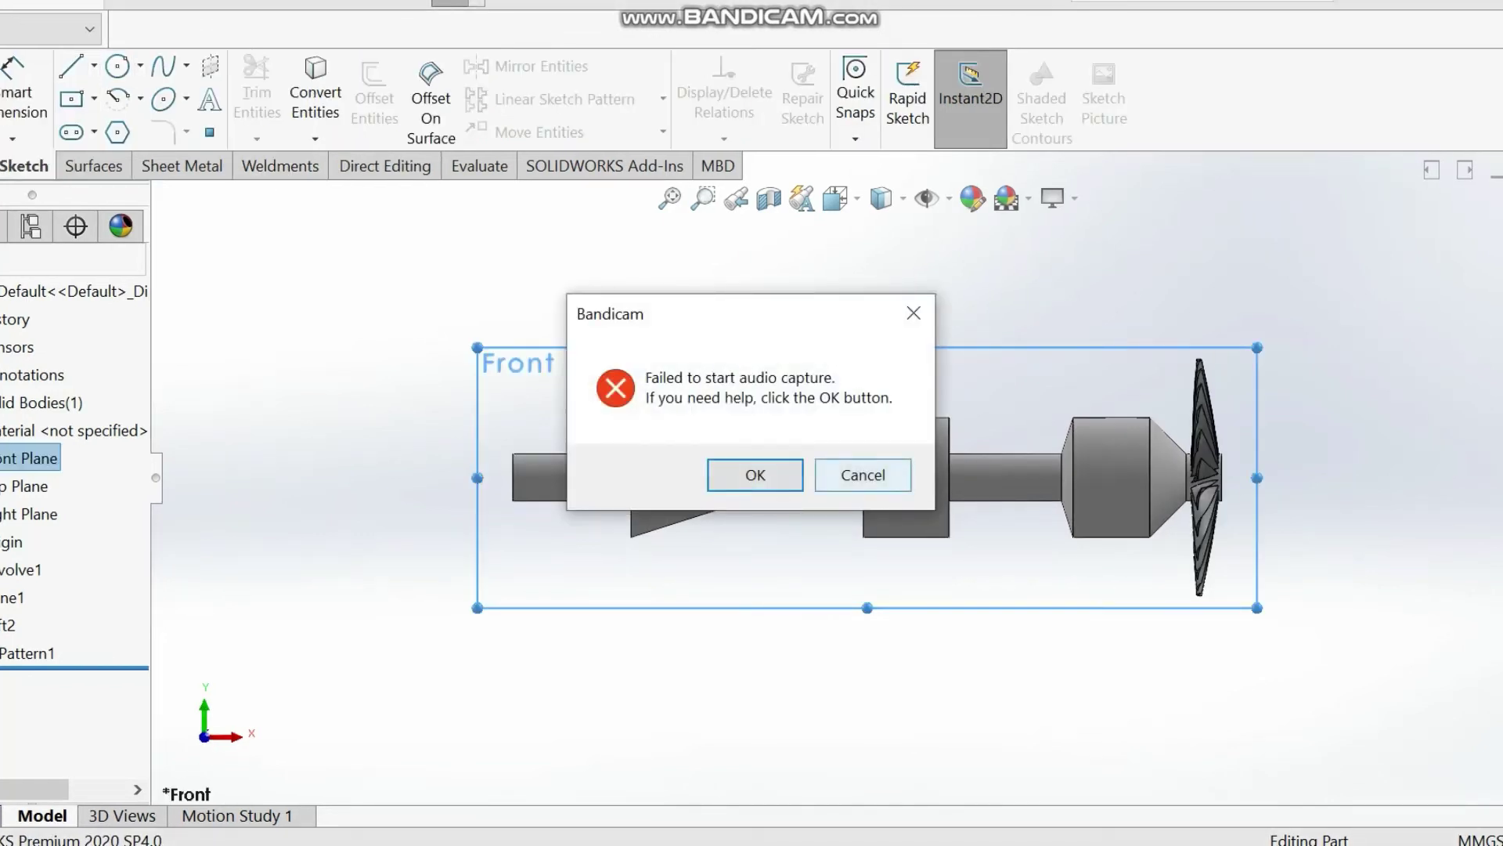
- Sketch on the Front Plane a 20 mm vertical line from the shaft end's upper corner to the axis and a horizontal line about 56 mm outward
{"action": "left_click", "coordinate": [862, 475]}
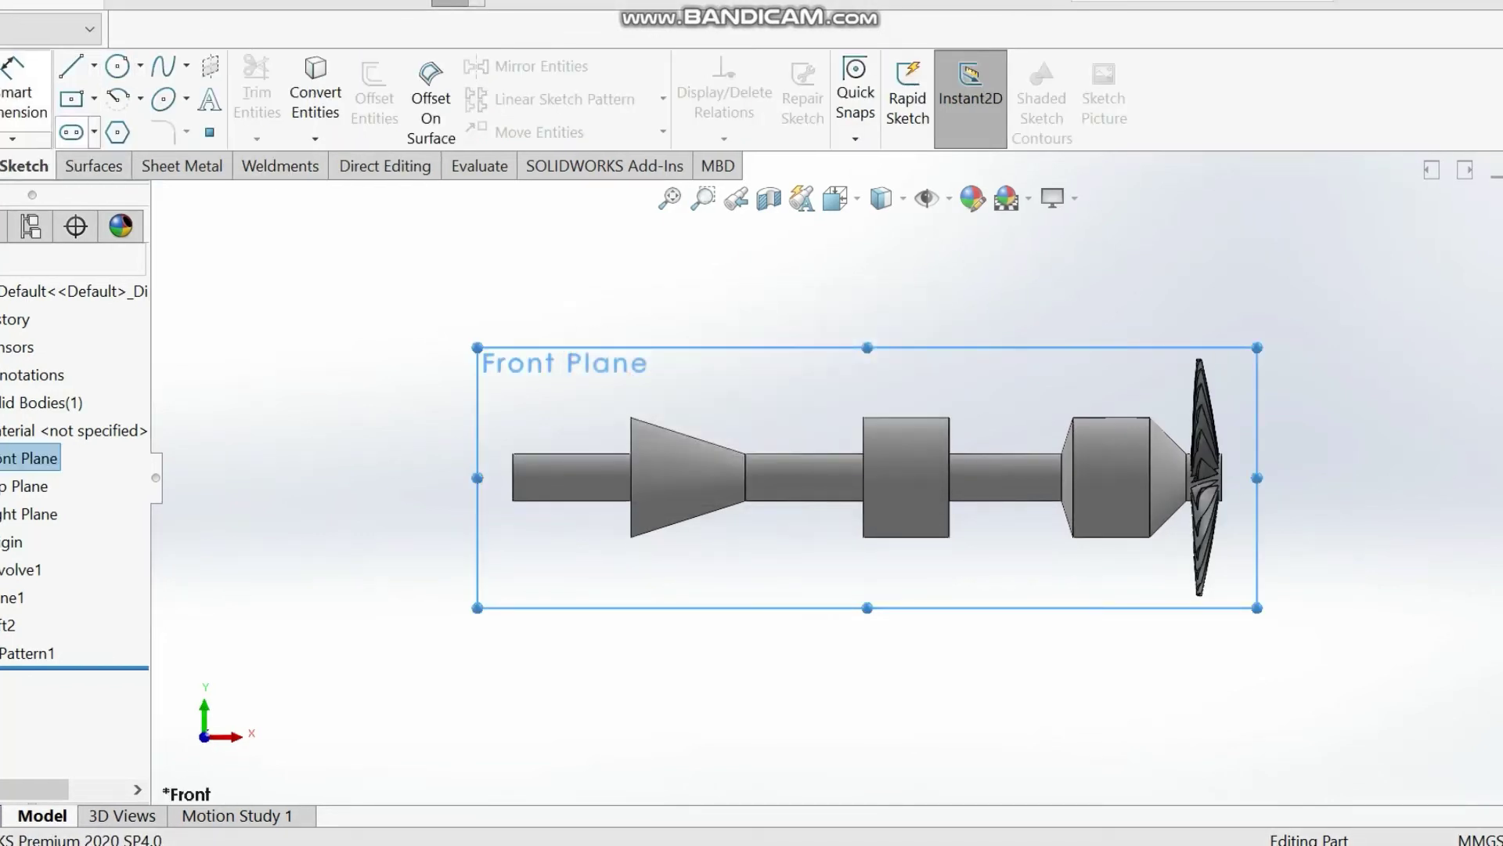
{"action": "left_click", "coordinate": [94, 65]}
{"action": "left_click", "coordinate": [116, 99]}
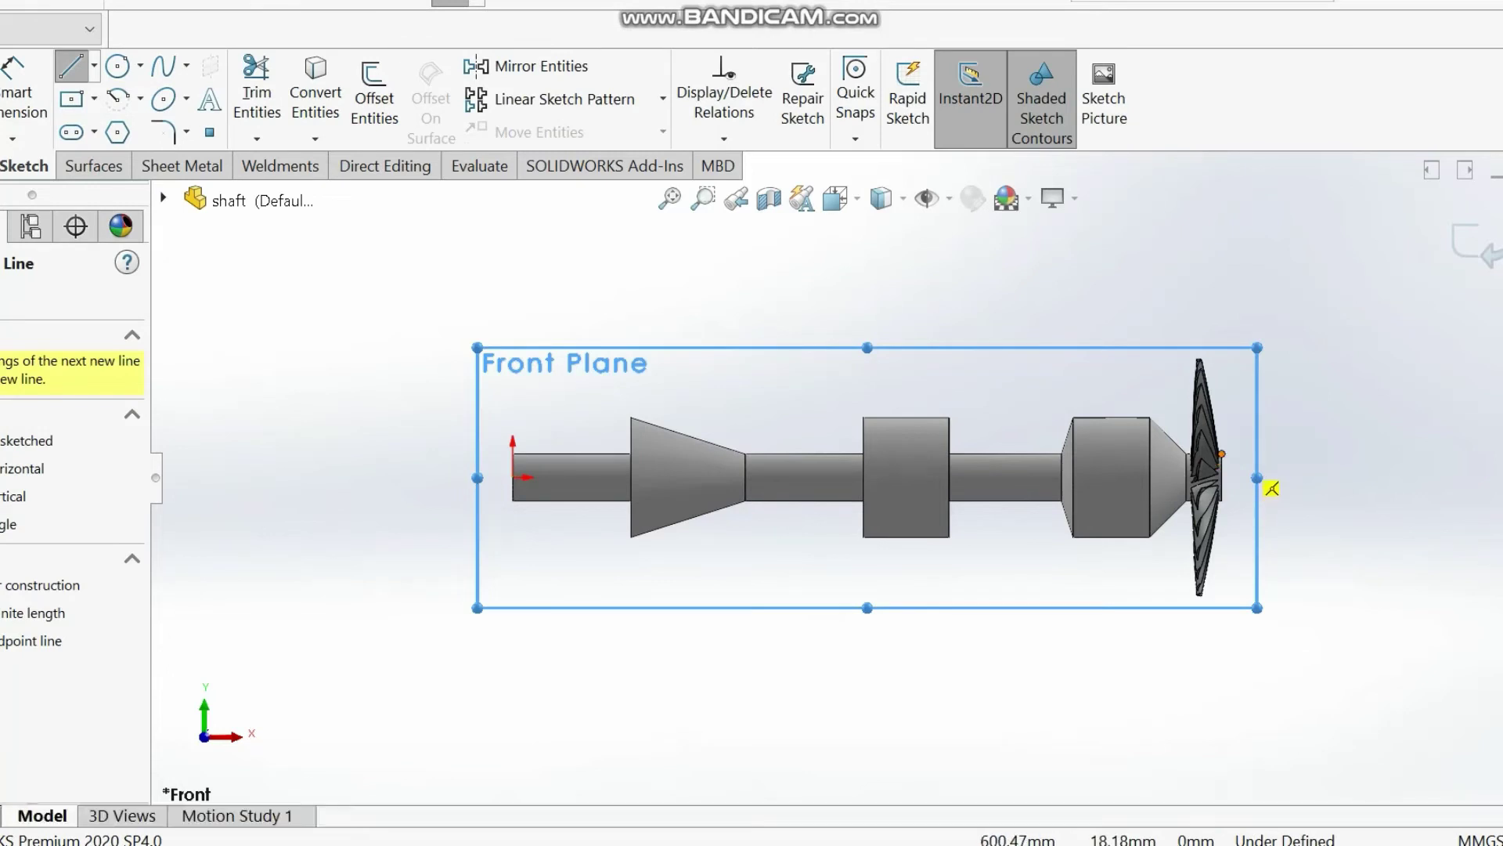
{"action": "left_click", "coordinate": [1221, 453]}
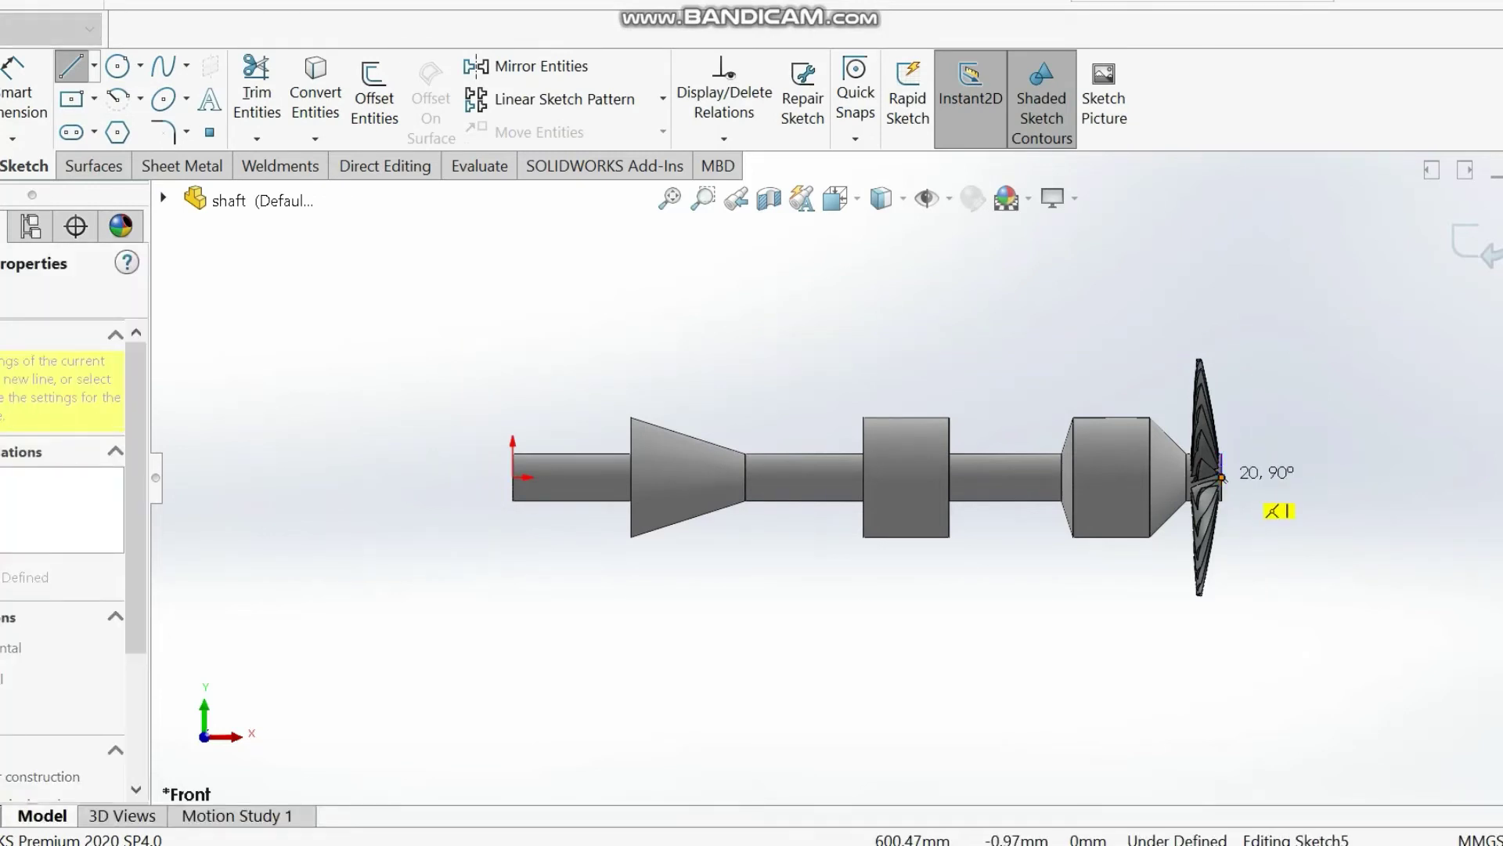
{"action": "left_click", "coordinate": [1221, 477]}
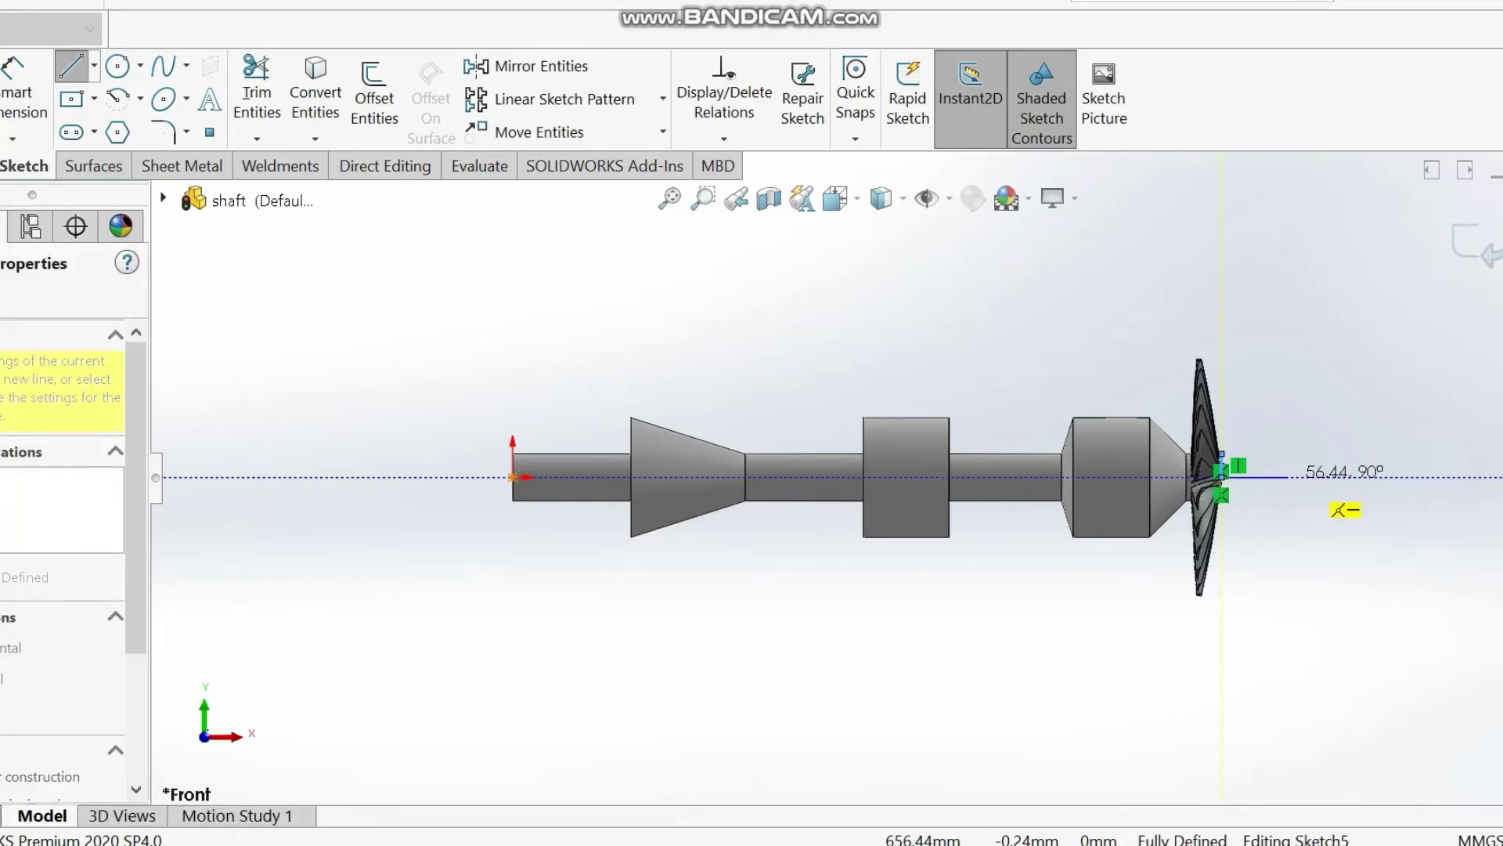
{"action": "left_click", "coordinate": [1289, 476]}
{"action": "right_click", "coordinate": [1273, 393]}
{"action": "left_click", "coordinate": [1309, 413]}
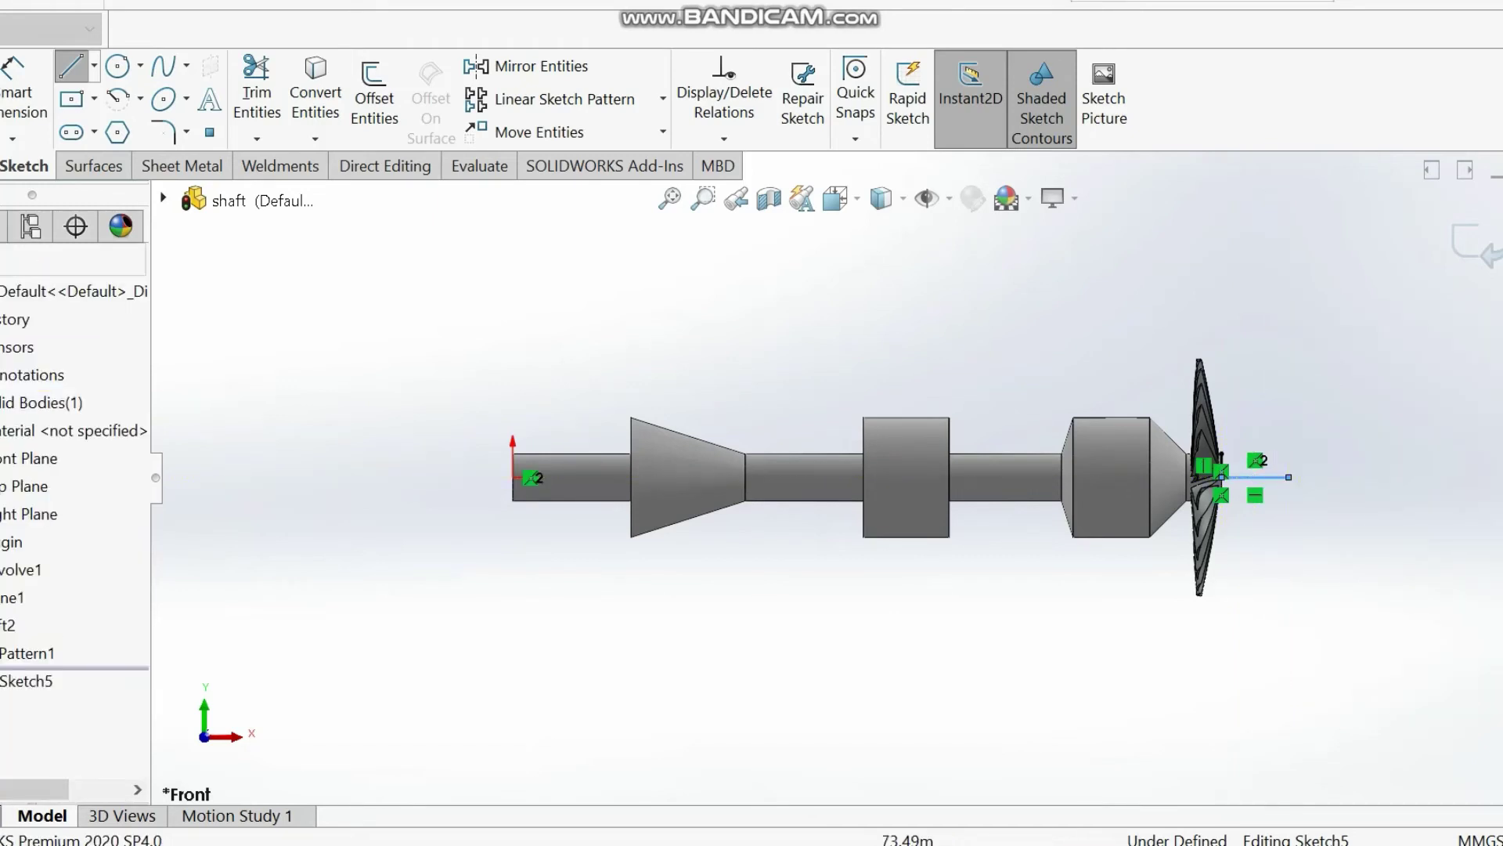
- Draw a three-point arc of about 88 mm radius from the shaft end's upper corner to the outer end of the horizontal line
{"action": "left_click", "coordinate": [94, 66]}
{"action": "left_click", "coordinate": [140, 66]}
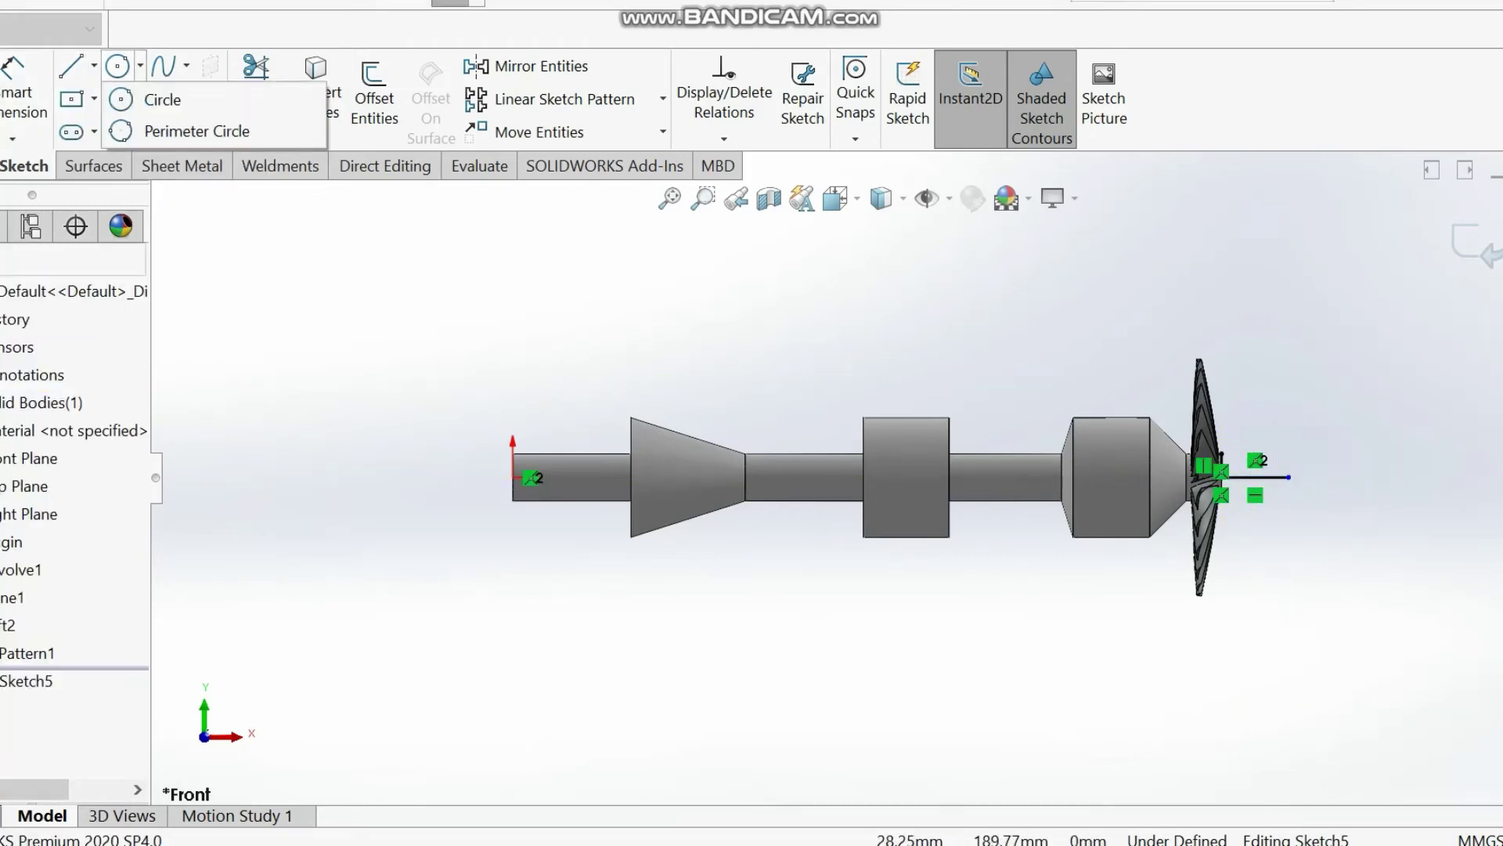
{"action": "left_click", "coordinate": [140, 66]}
{"action": "left_click", "coordinate": [140, 99]}
{"action": "left_click", "coordinate": [182, 195]}
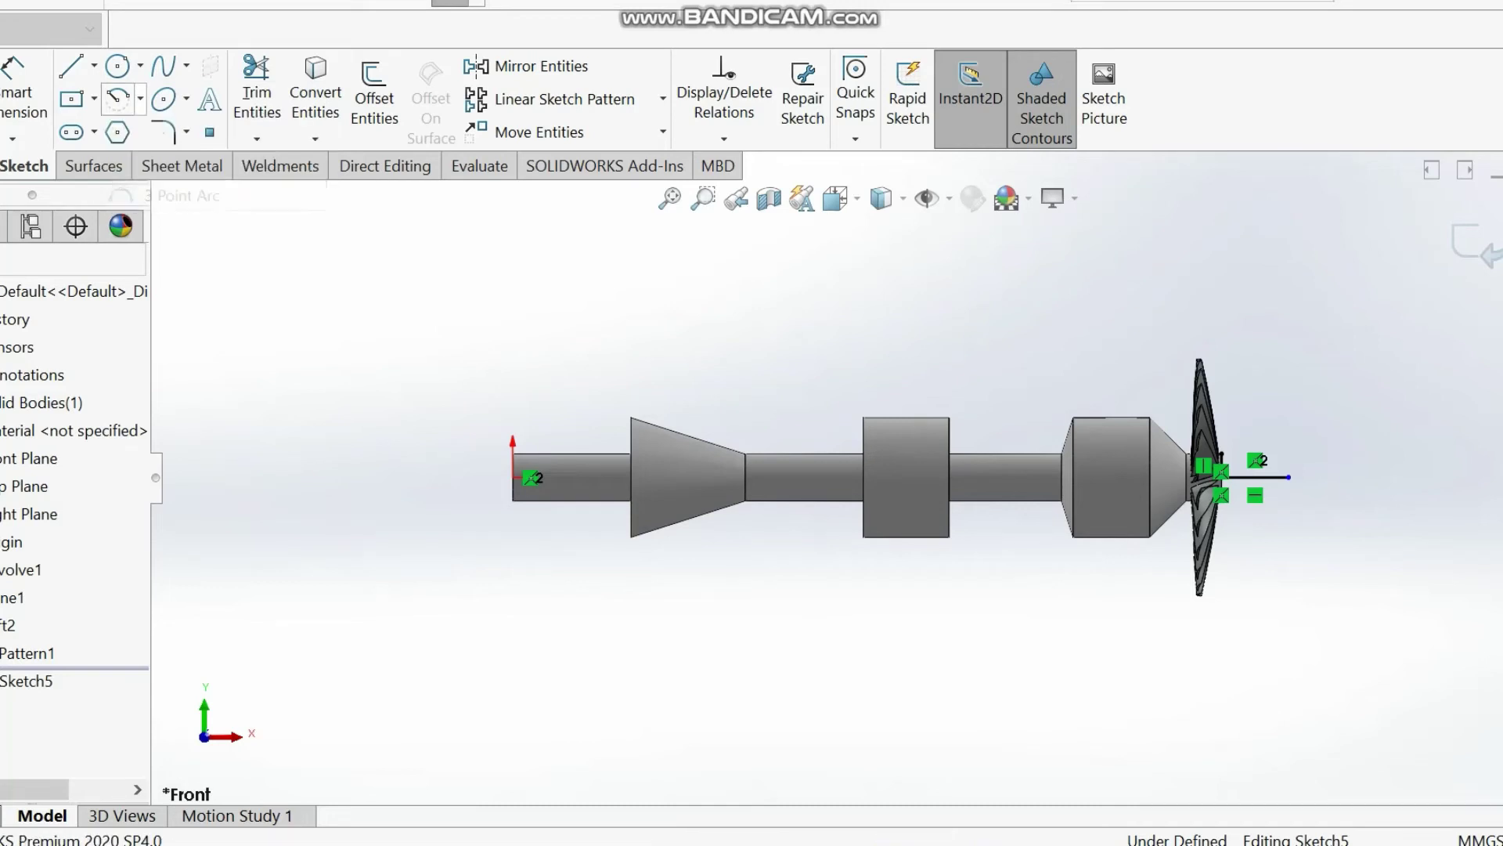
{"action": "left_click", "coordinate": [1221, 454]}
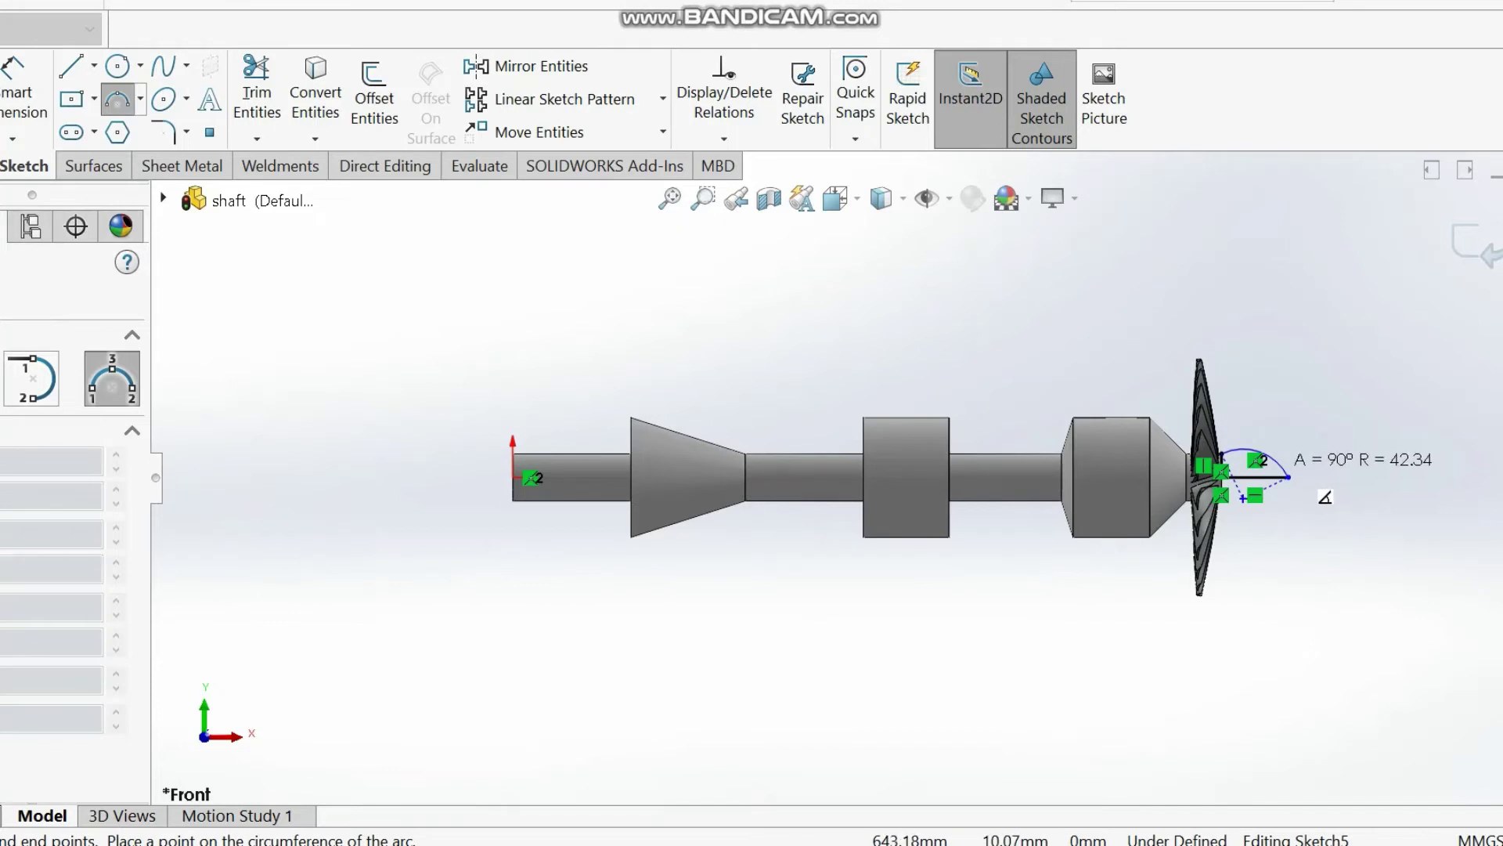
{"action": "left_click", "coordinate": [1223, 556]}
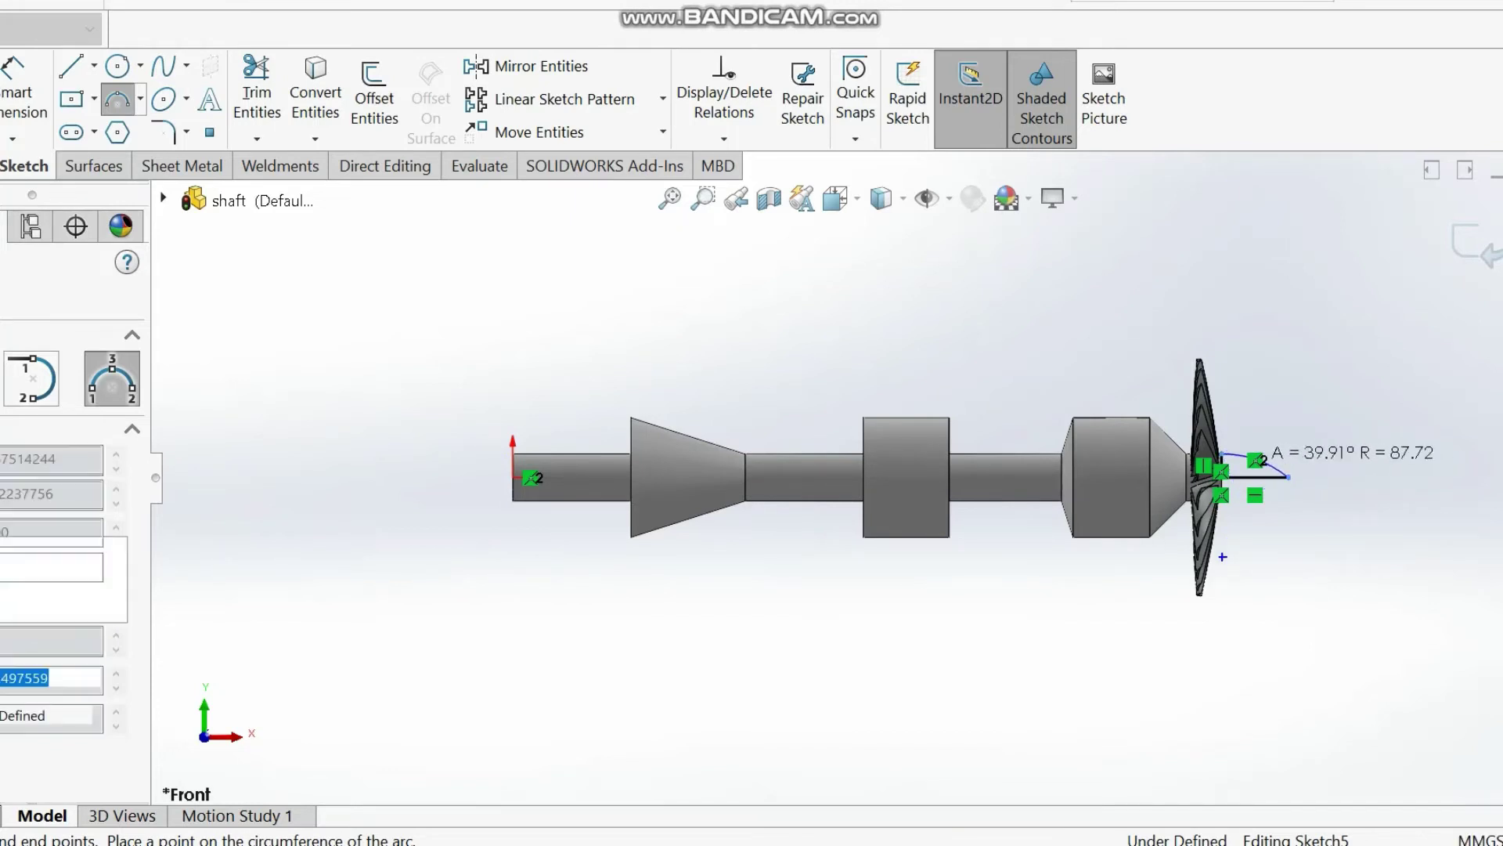
{"action": "right_click", "coordinate": [1223, 557]}
{"action": "key", "text": "Escape"}
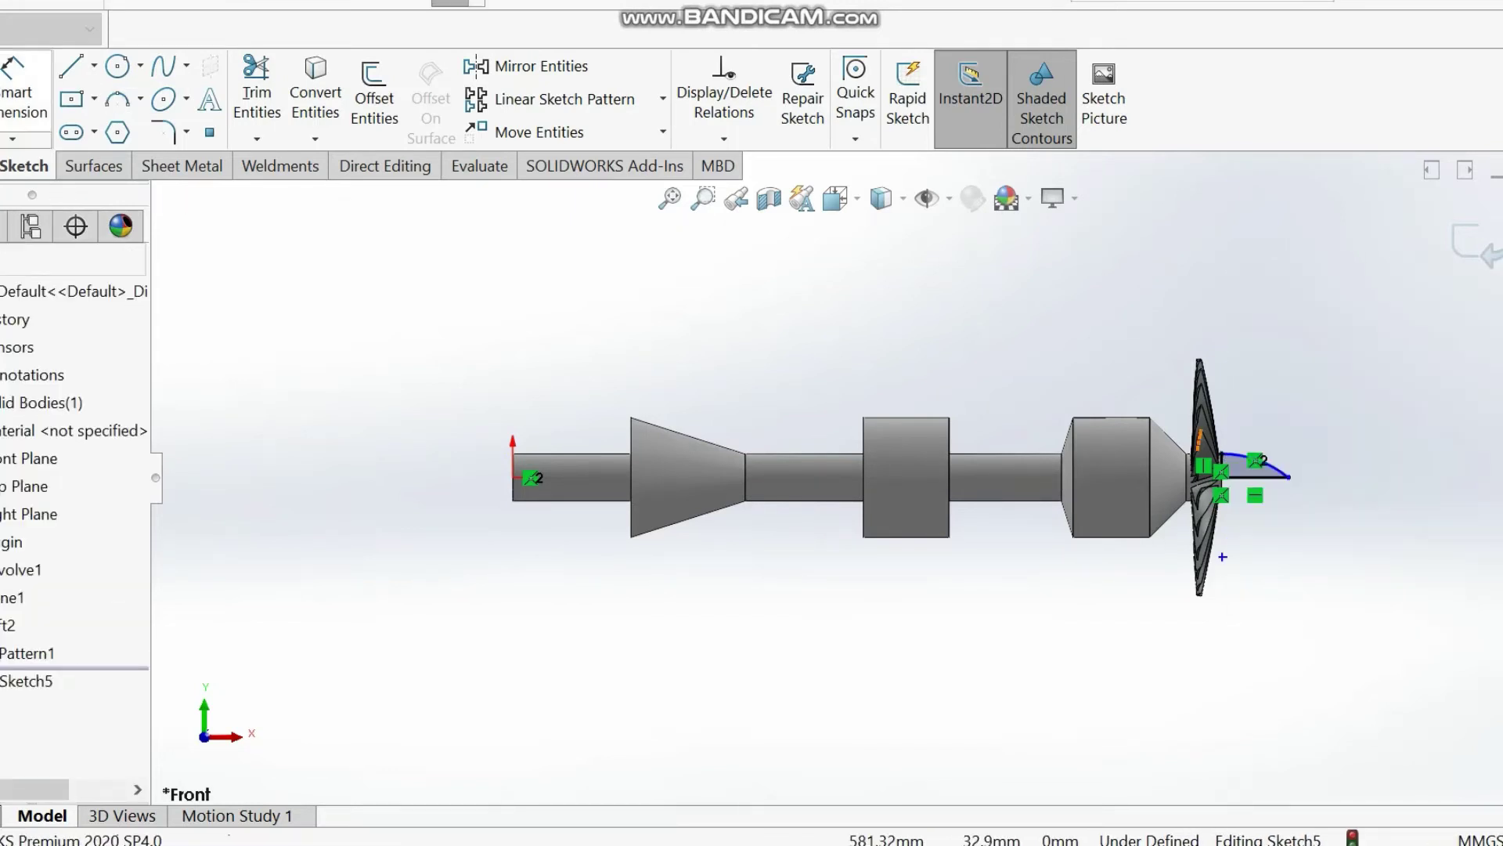
- Dimension the horizontal line of the nose sketch and set its length to 55 mm
{"action": "left_click", "coordinate": [19, 88]}
{"action": "left_click", "coordinate": [1262, 478]}
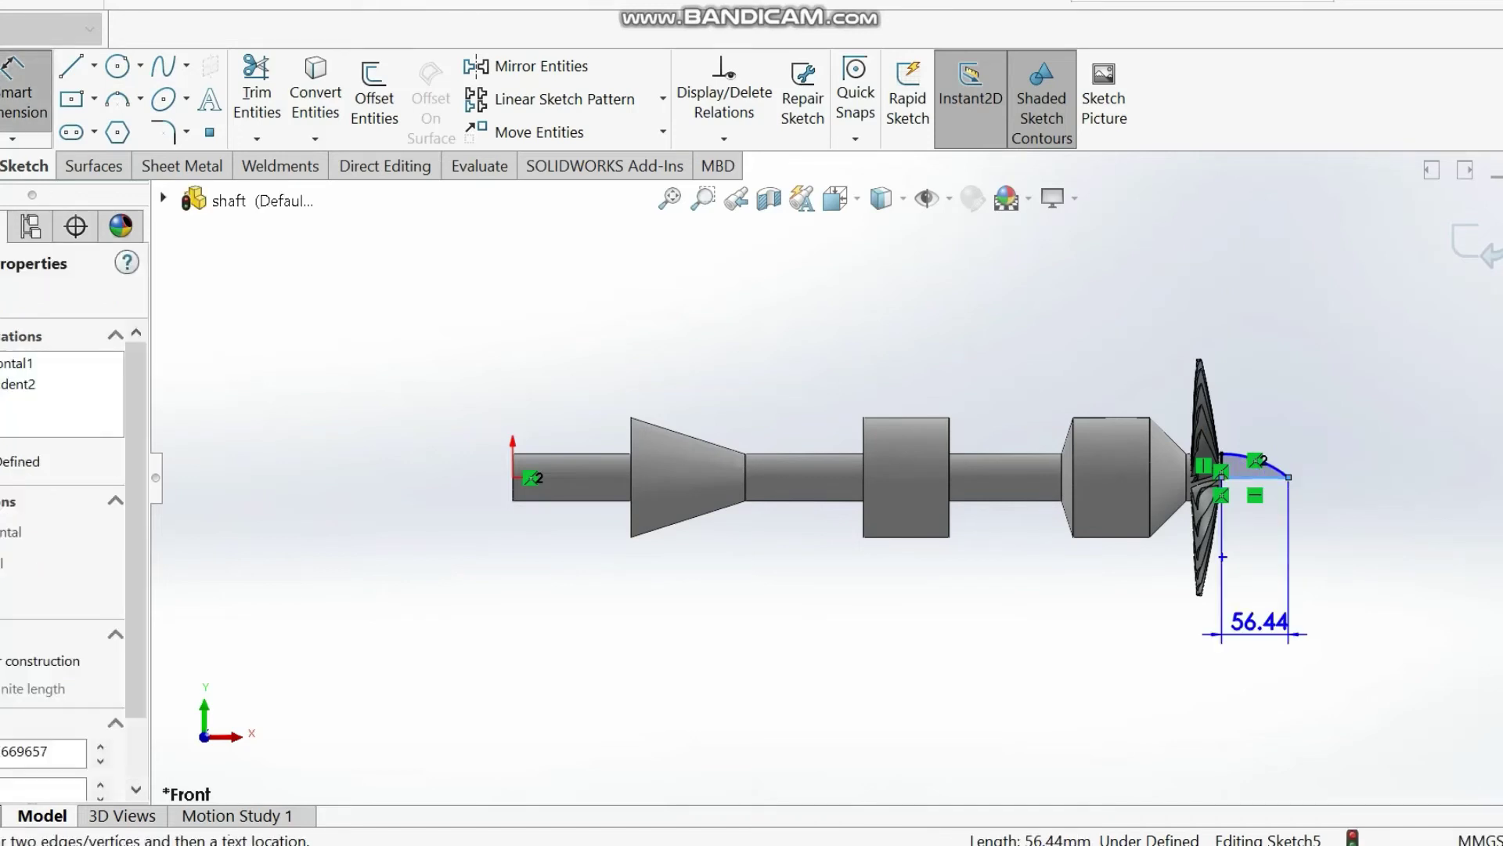
{"action": "left_click", "coordinate": [1260, 623]}
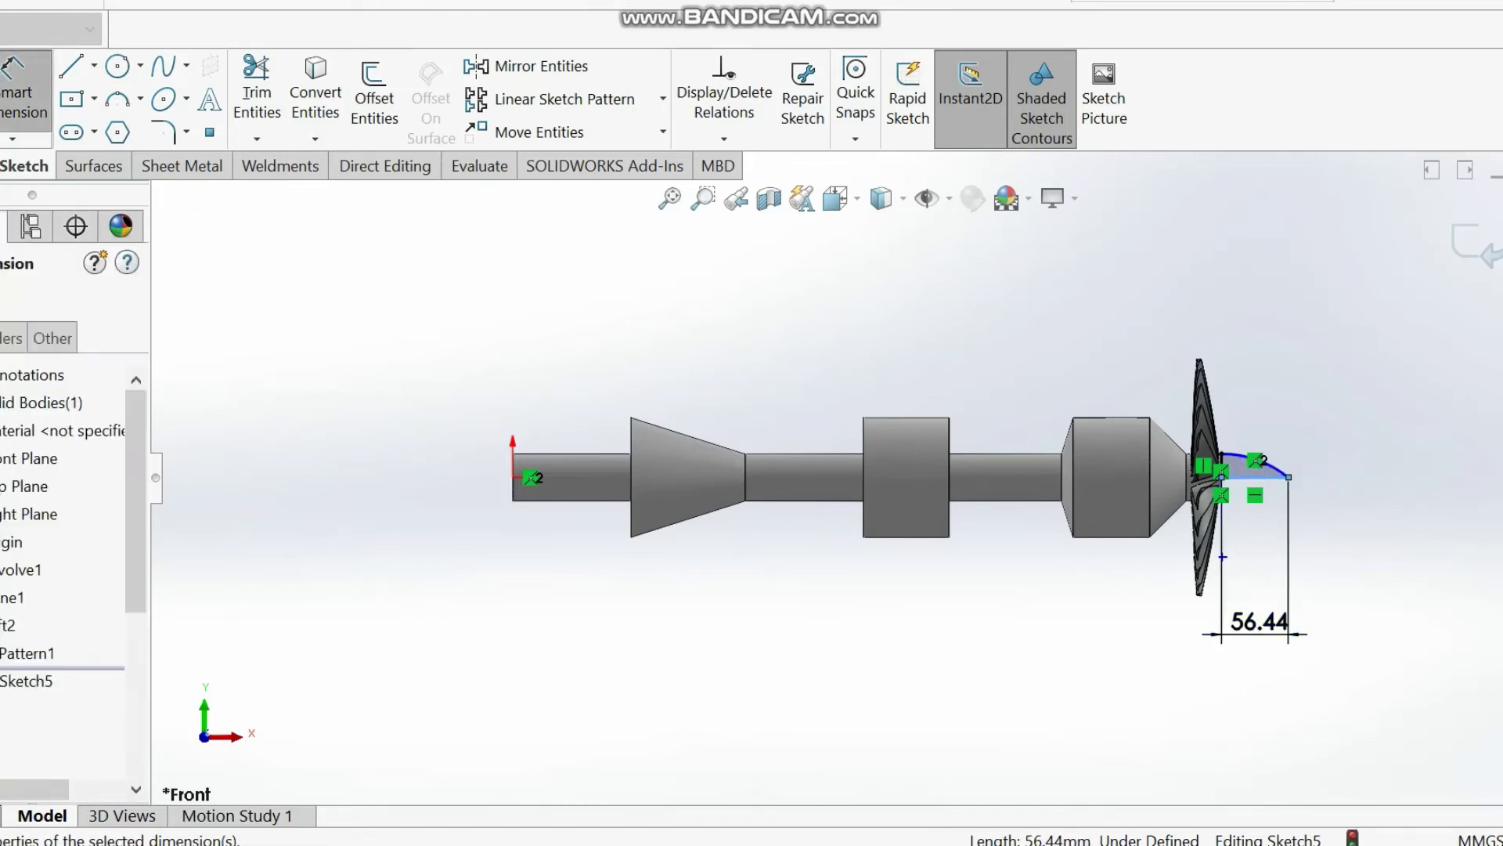
{"action": "type", "text": "50"}
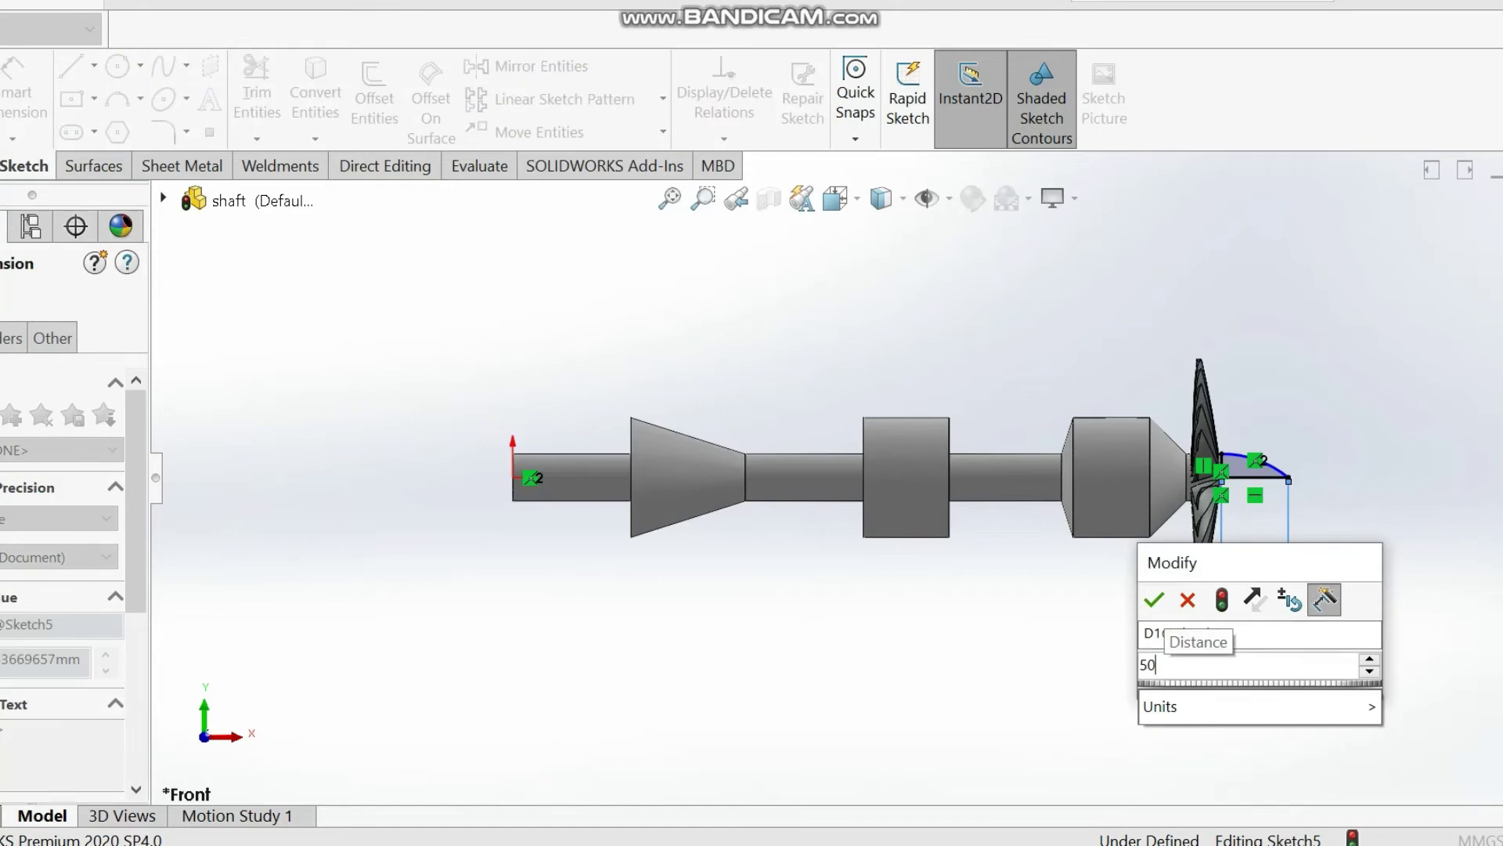
{"action": "key", "text": "BackSpace"}
{"action": "key", "text": "Return"}
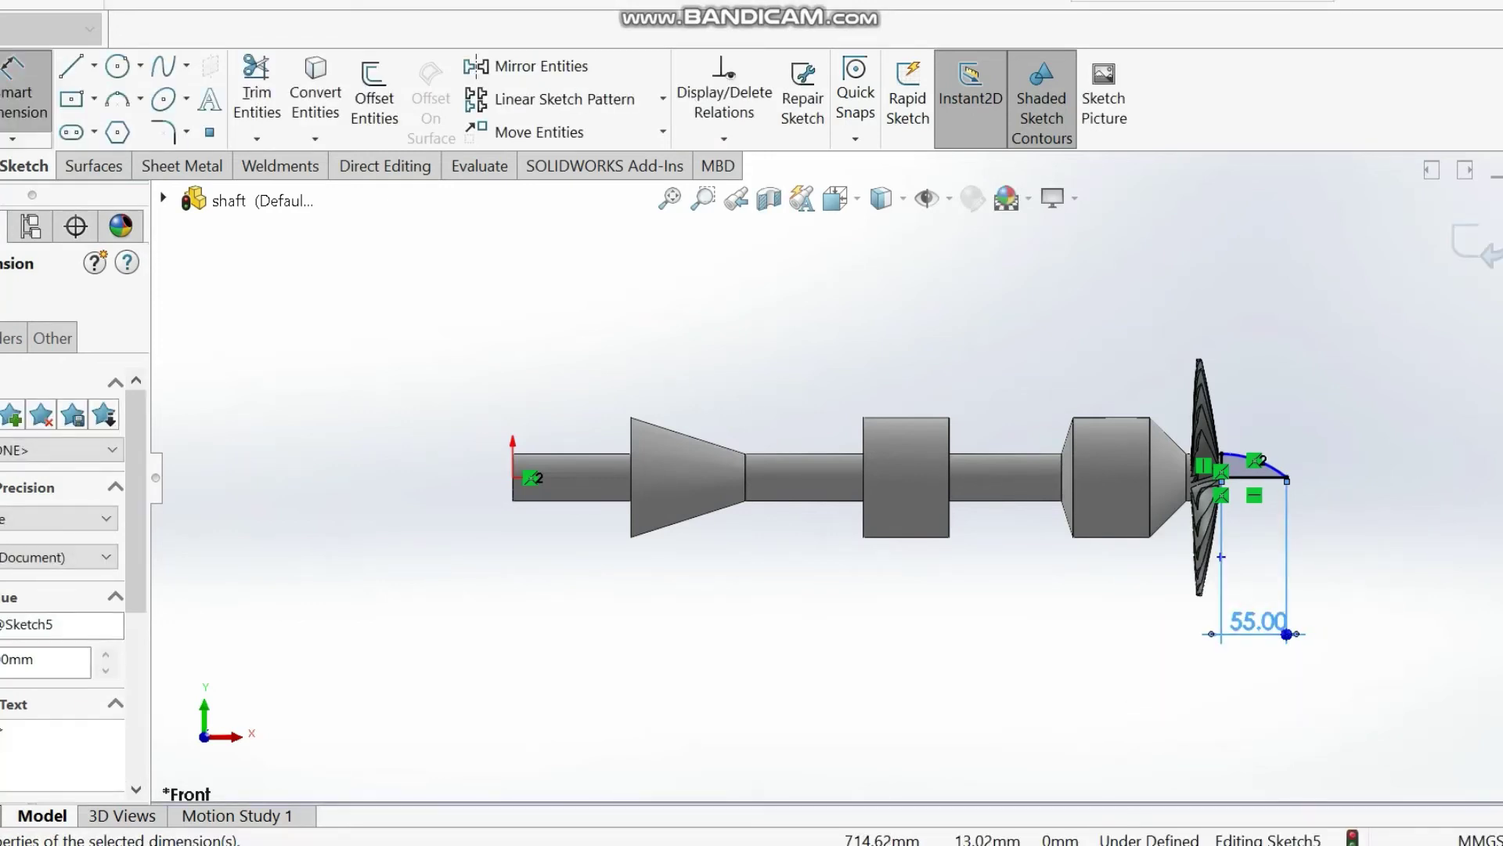
{"action": "left_click", "coordinate": [1357, 461]}
- Revolve the nose profile about its horizontal line to form the solid nose cone, and inspect the finished shaft
{"action": "left_click", "coordinate": [2, 166]}
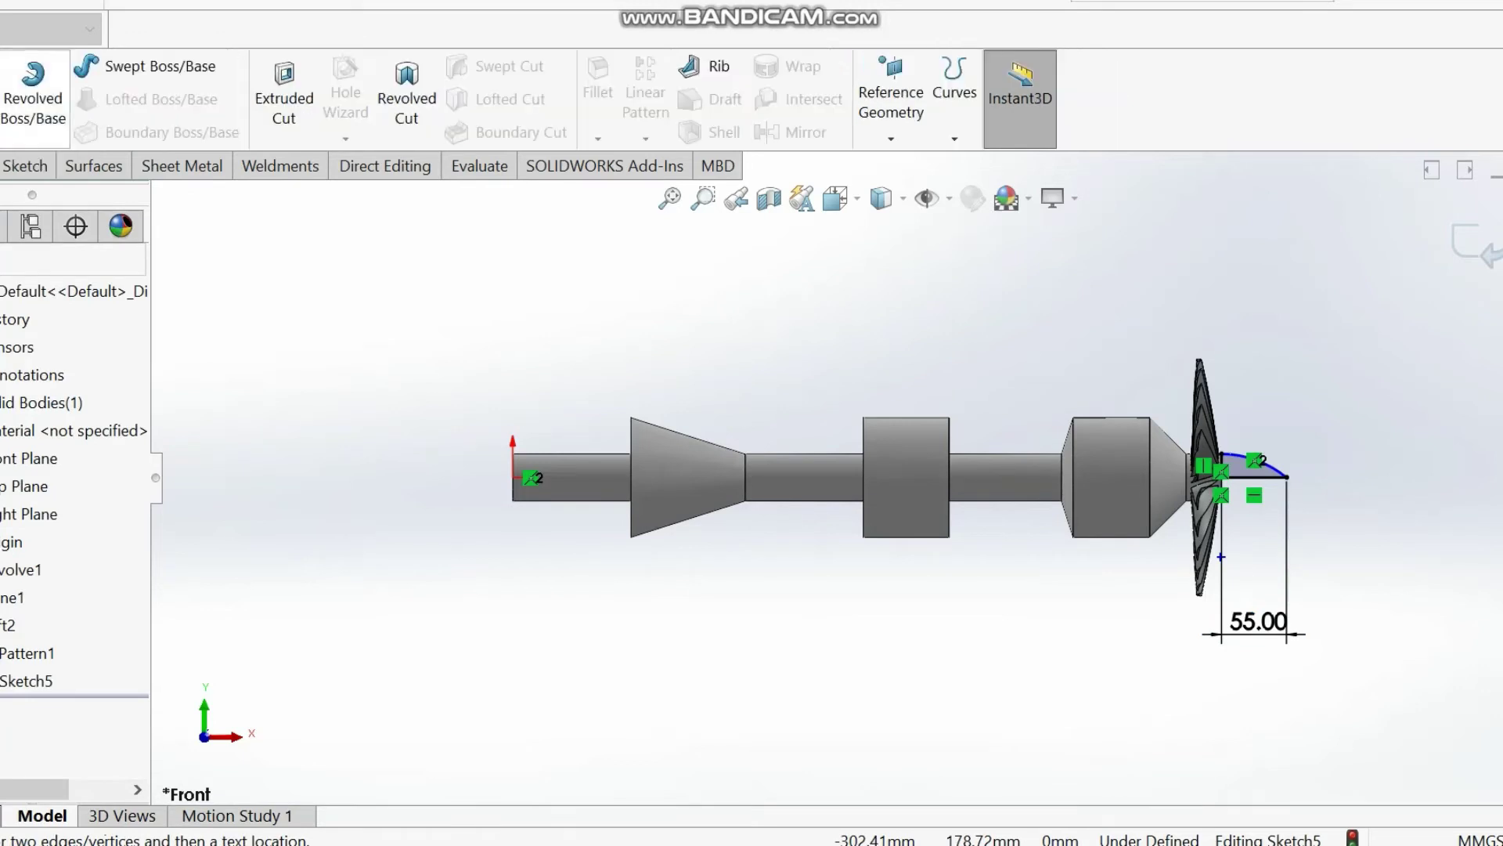
{"action": "left_click", "coordinate": [33, 99]}
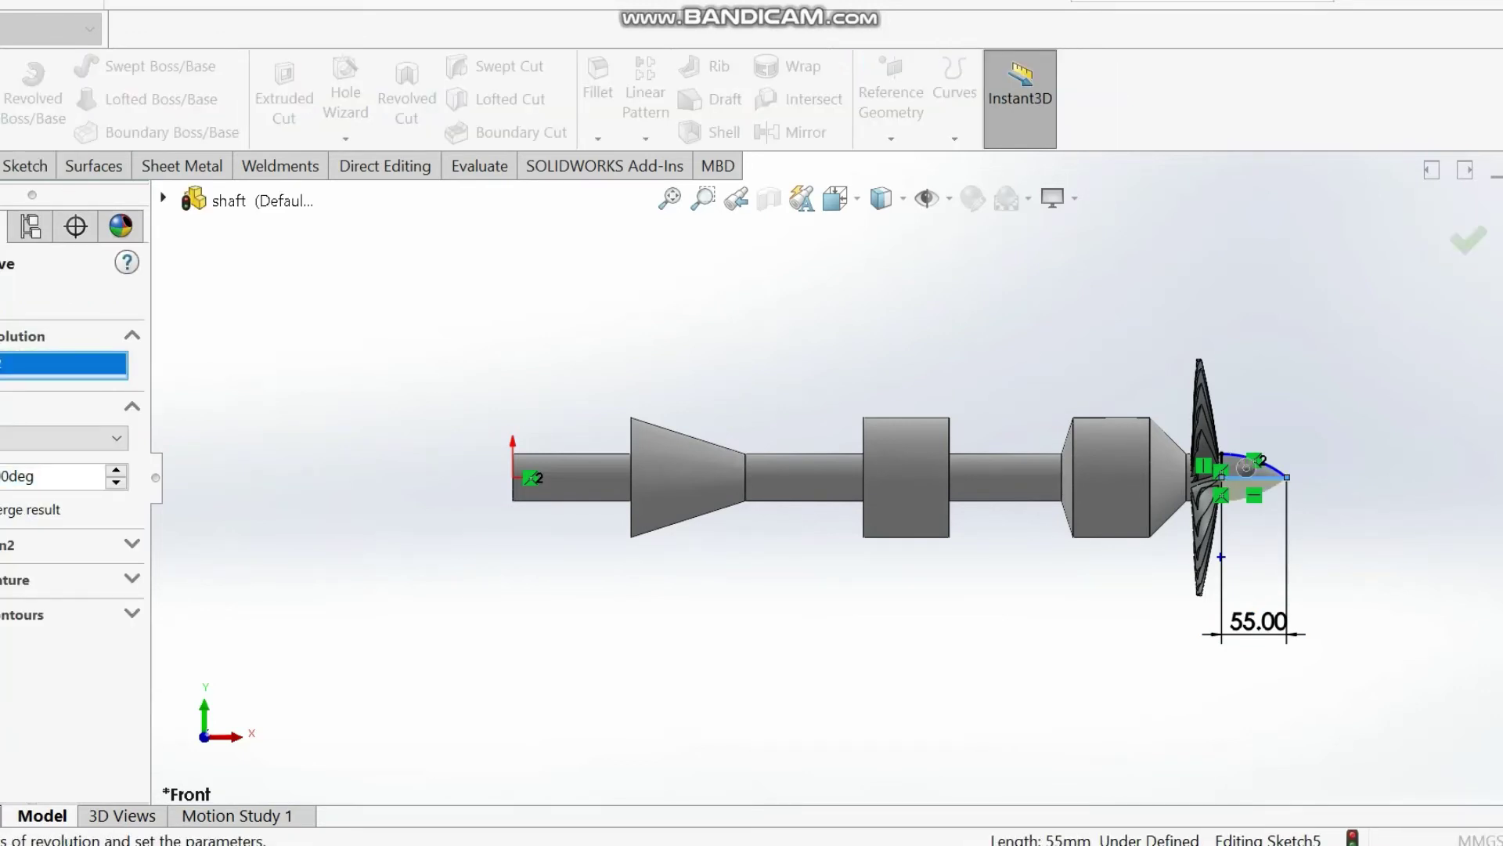
{"action": "key", "text": "Return"}
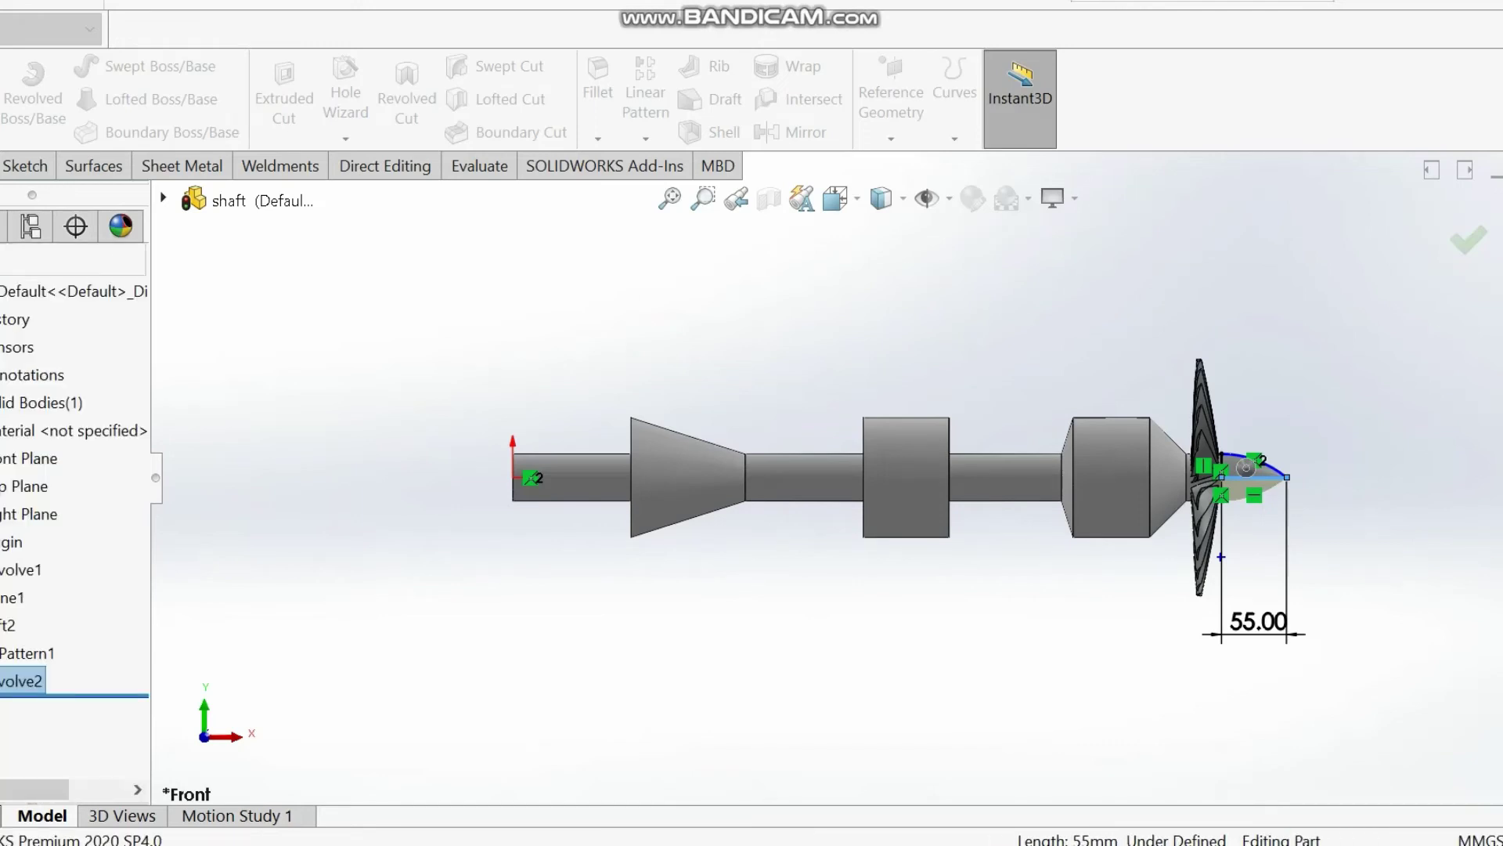
{"action": "scroll", "coordinate": [1183, 665], "scroll_direction": "down", "scroll_amount": 1}
{"action": "mouse_move", "coordinate": [1182, 665]}
{"action": "middle_mouse_down"}
{"action": "mouse_move", "coordinate": [948, 685]}
{"action": "mouse_move", "coordinate": [1214, 673]}
{"action": "mouse_move", "coordinate": [1171, 674]}
{"action": "middle_mouse_up"}
{"action": "scroll", "coordinate": [947, 685], "scroll_direction": "down", "scroll_amount": 1}
{"action": "scroll", "coordinate": [1214, 674], "scroll_direction": "up", "scroll_amount": 1}
{"action": "middle_click_drag", "start_coordinate": [1359, 732], "coordinate": [1390, 740]}
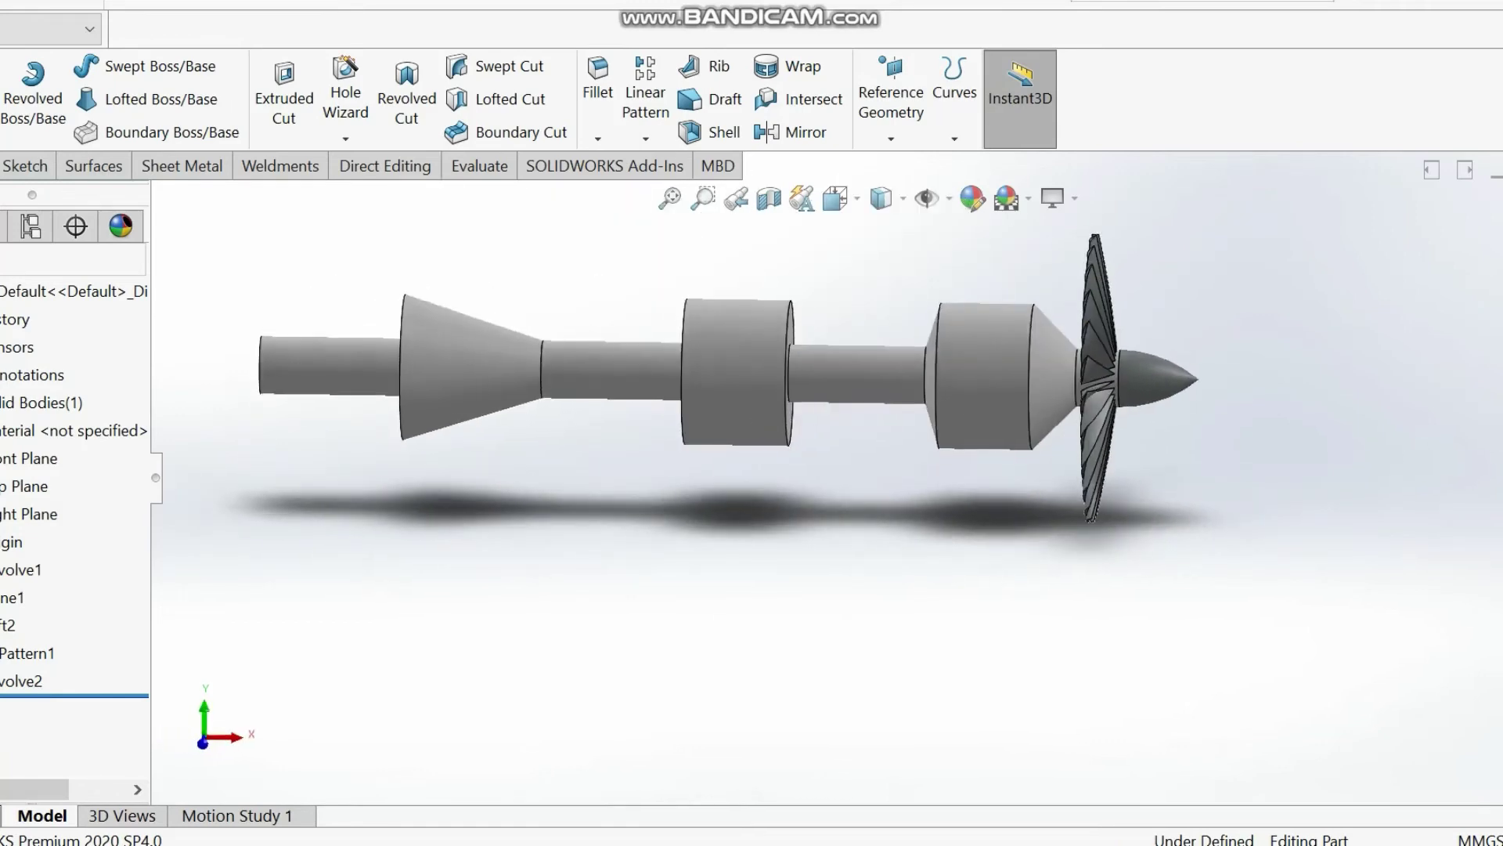
{"action": "scroll", "coordinate": [1398, 742], "scroll_direction": "down", "scroll_amount": 1}
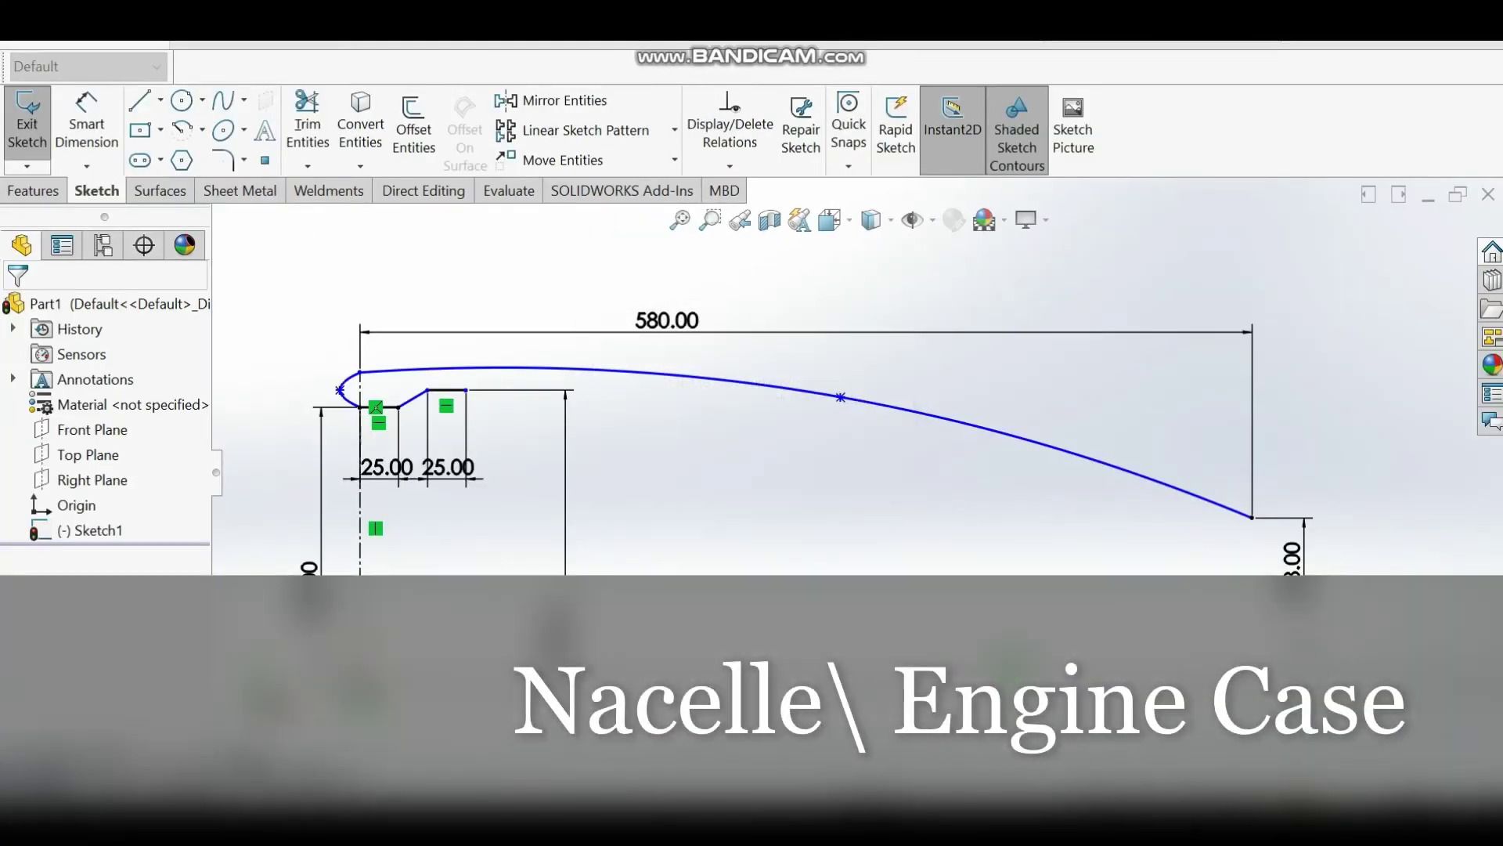
- Revolve the nacelle profile sketch as a surface through 360° about the horizontal centerline
{"action": "right_click", "coordinate": [666, 446]}
{"action": "left_click", "coordinate": [676, 459]}
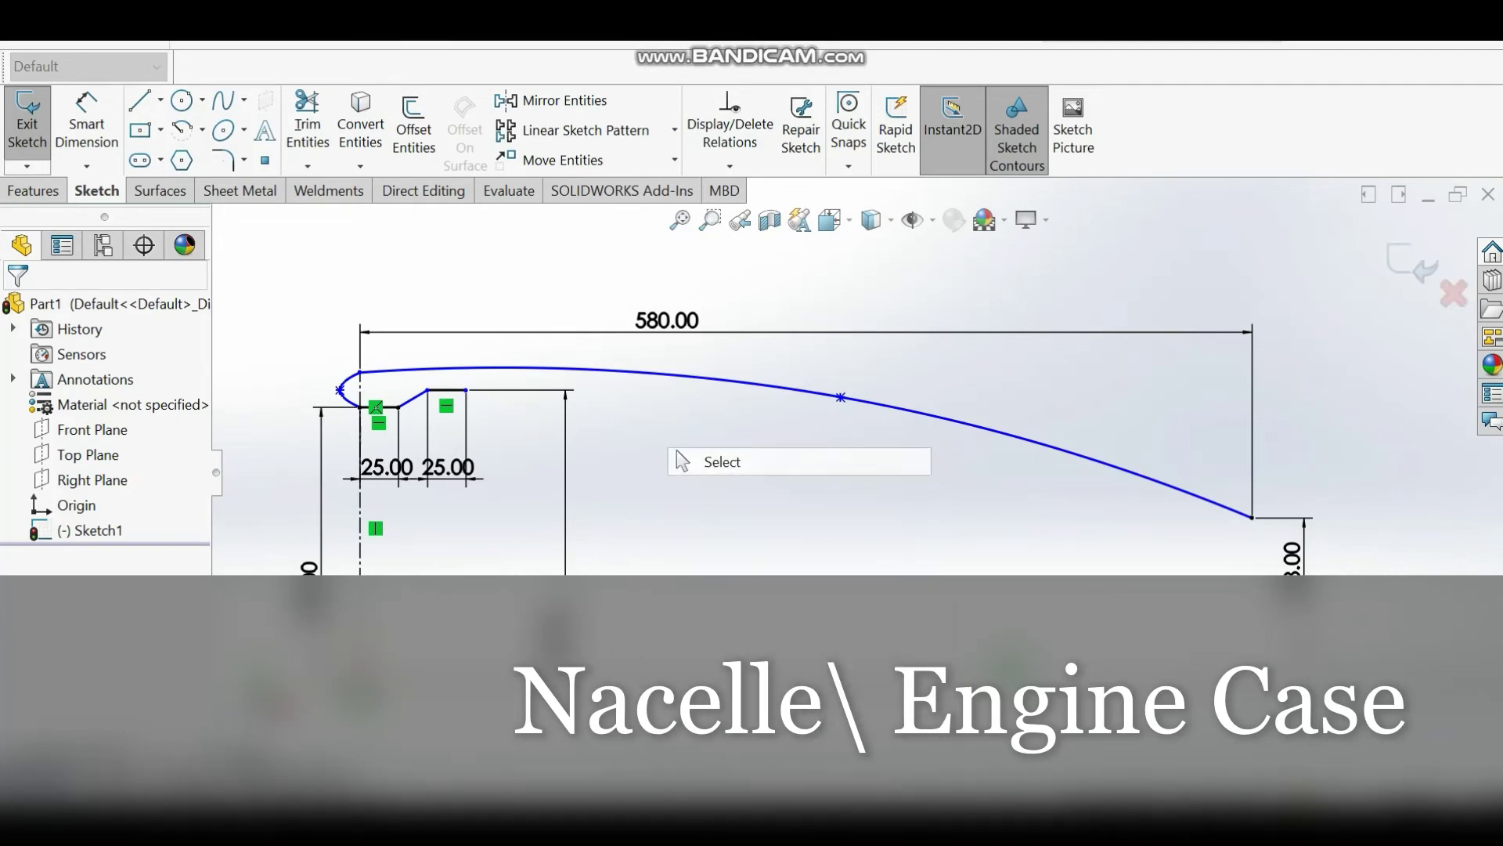
{"action": "left_click", "coordinate": [160, 191]}
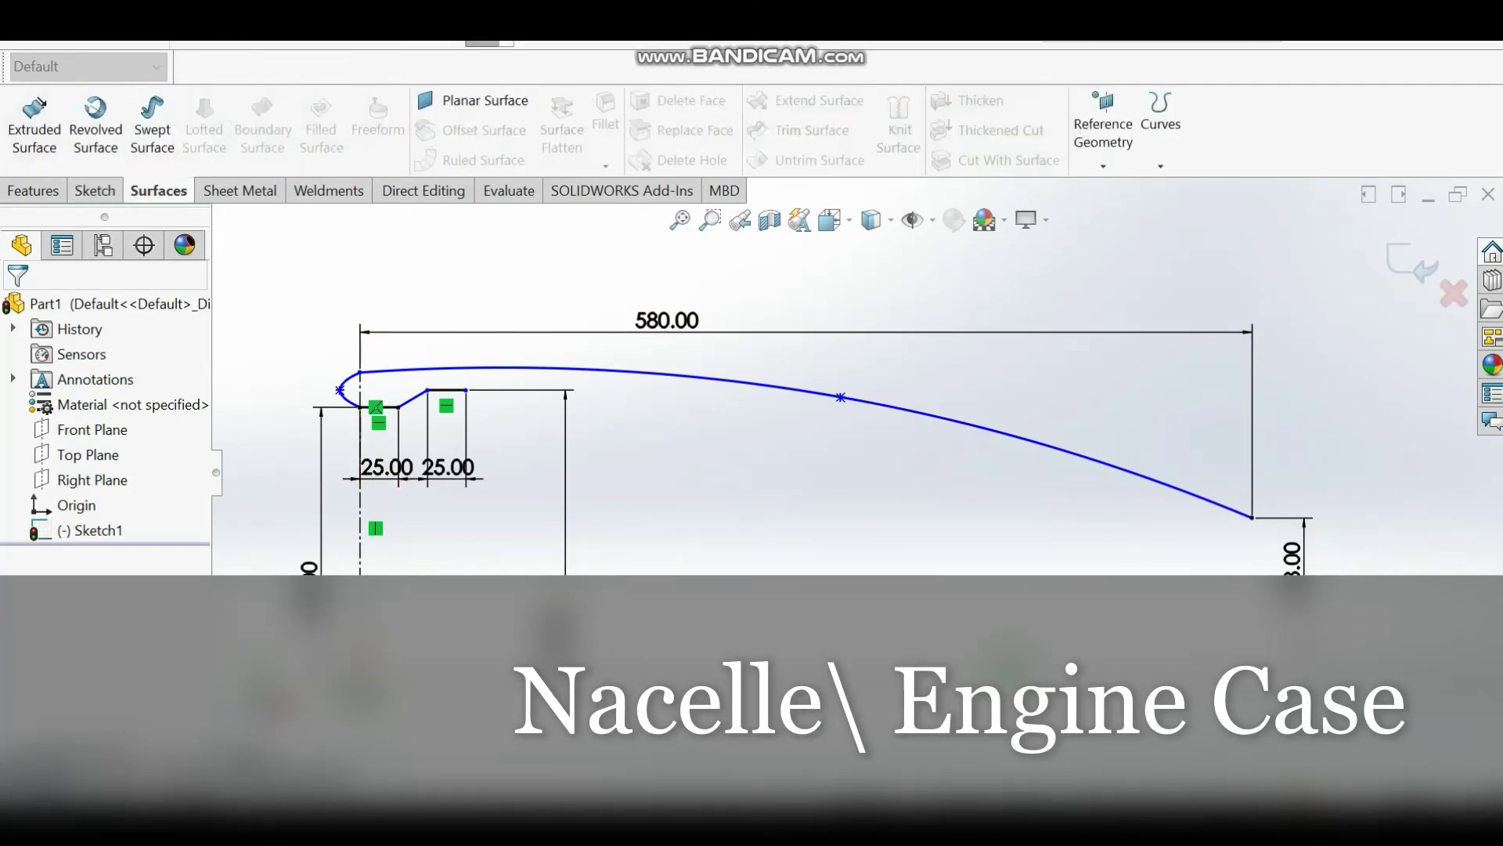
{"action": "left_click", "coordinate": [95, 129]}
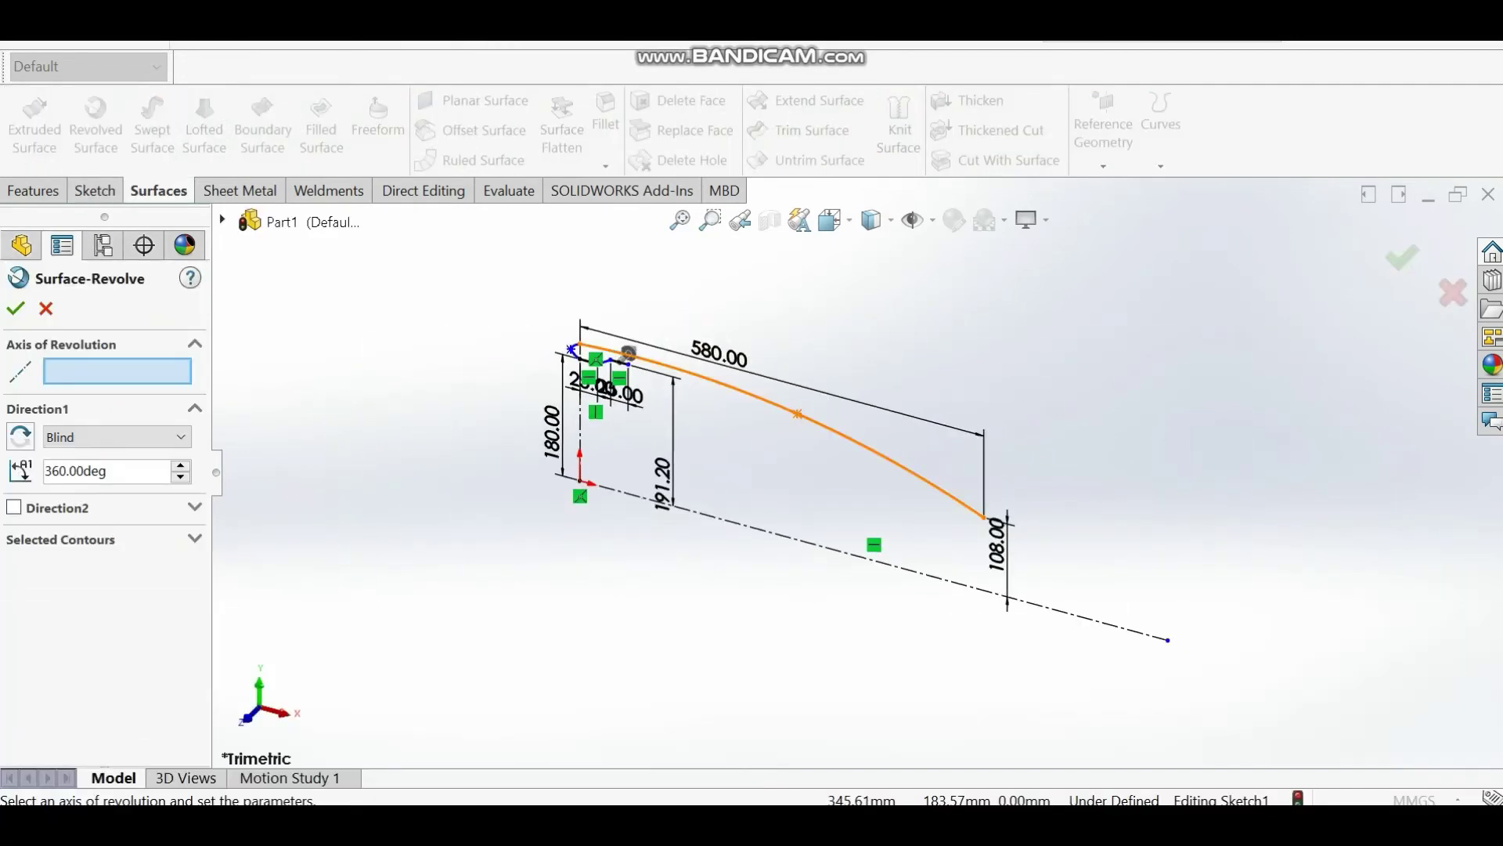
{"action": "left_click", "coordinate": [792, 539]}
{"action": "scroll", "coordinate": [869, 481], "scroll_direction": "up", "scroll_amount": 1}
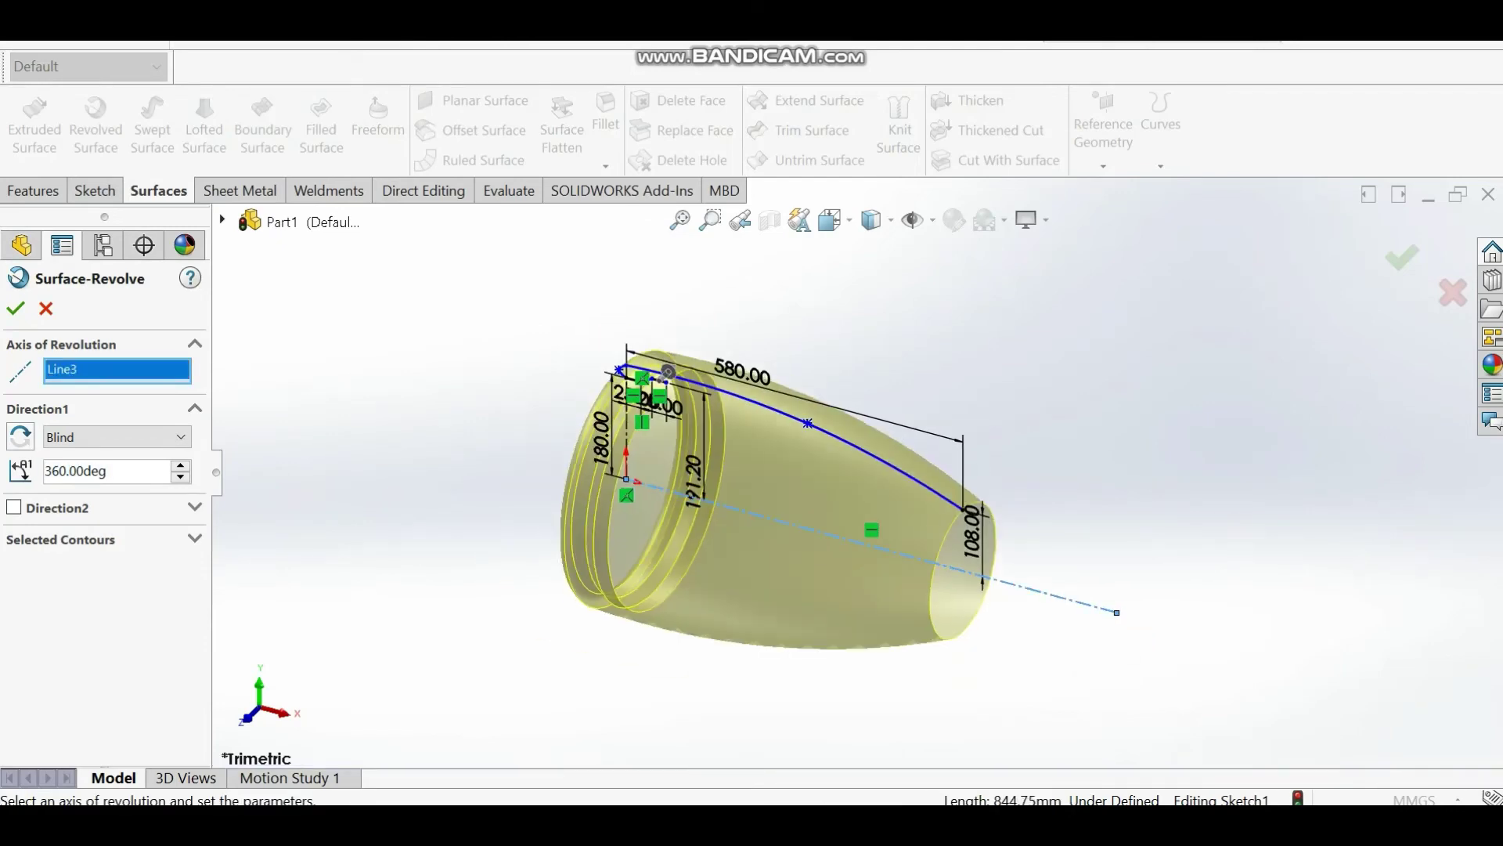
{"action": "scroll", "coordinate": [869, 481], "scroll_direction": "down", "scroll_amount": 1}
{"action": "middle_click_drag", "start_coordinate": [869, 482], "coordinate": [986, 419]}
{"action": "middle_click_drag", "start_coordinate": [1010, 658], "coordinate": [951, 661]}
{"action": "scroll", "coordinate": [951, 662], "scroll_direction": "down", "scroll_amount": 3}
{"action": "left_click", "coordinate": [1403, 257]}
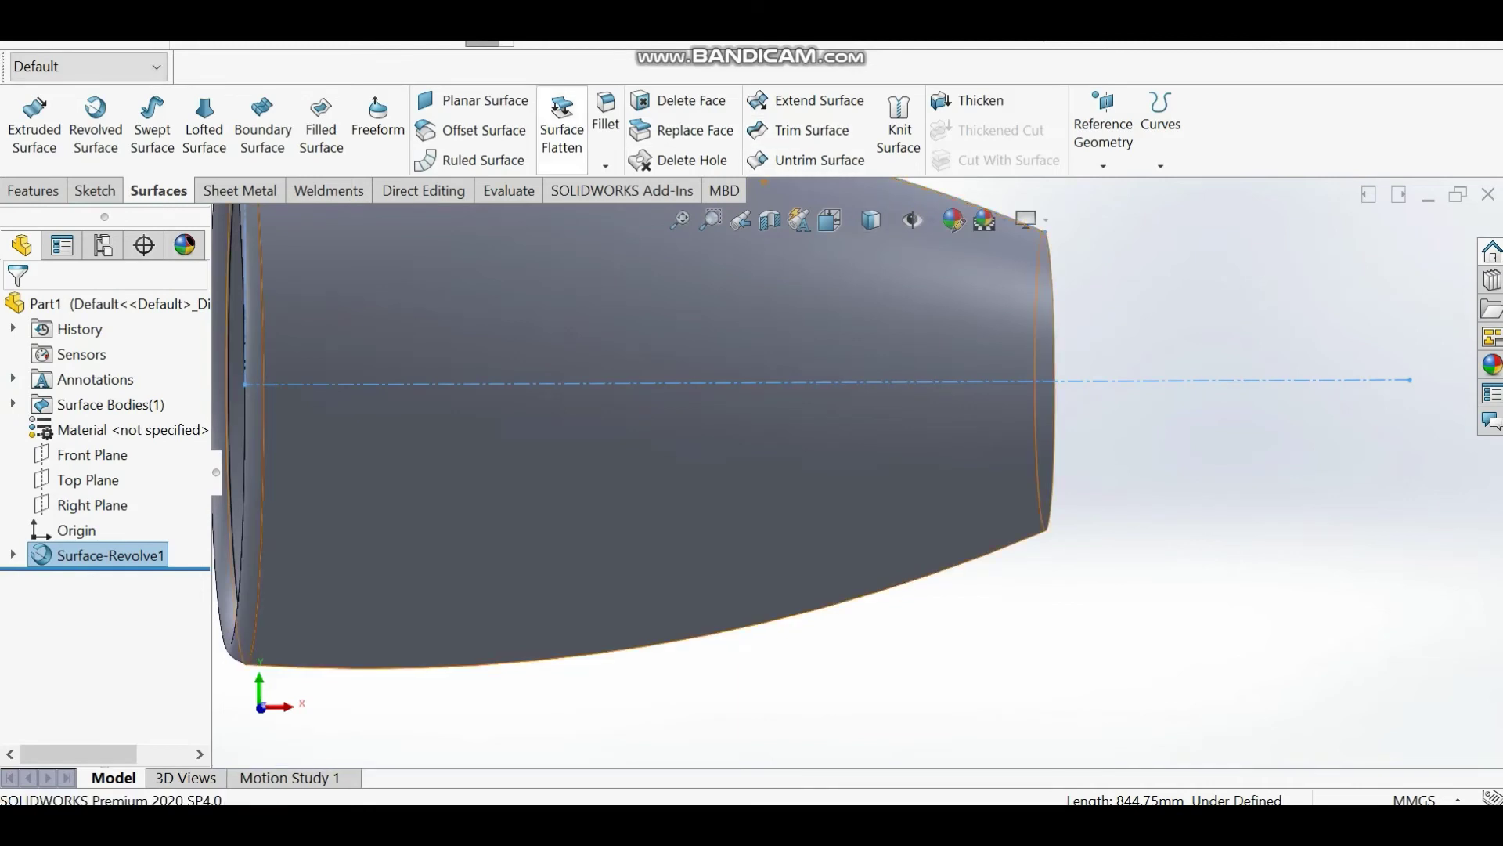
- Thicken the revolved nacelle surface by 5 mm into a solid body
{"action": "left_click", "coordinate": [971, 100]}
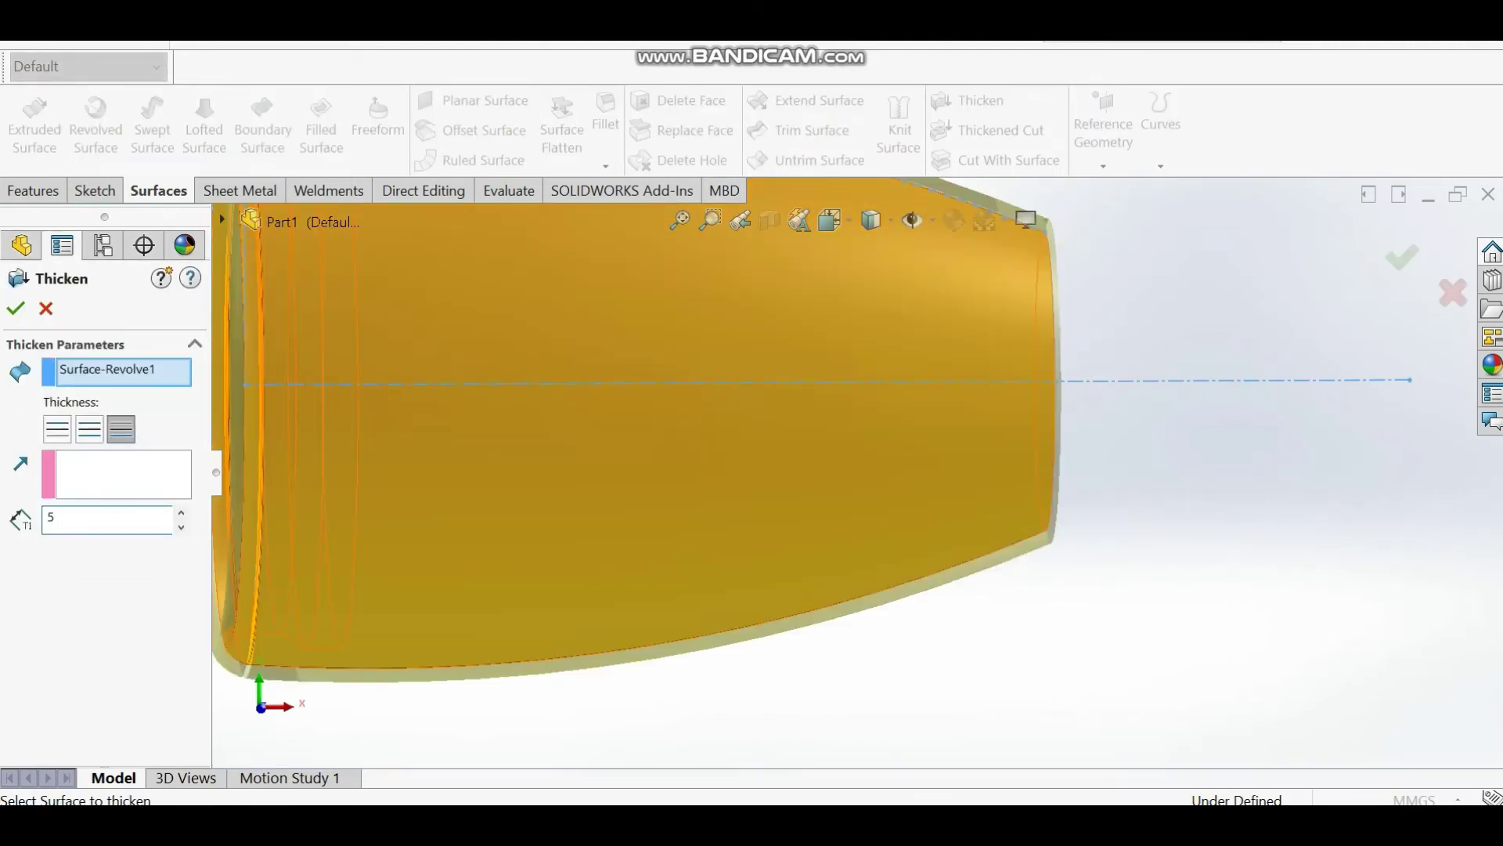
{"action": "key", "text": "Return"}
{"action": "key", "text": "Return"}
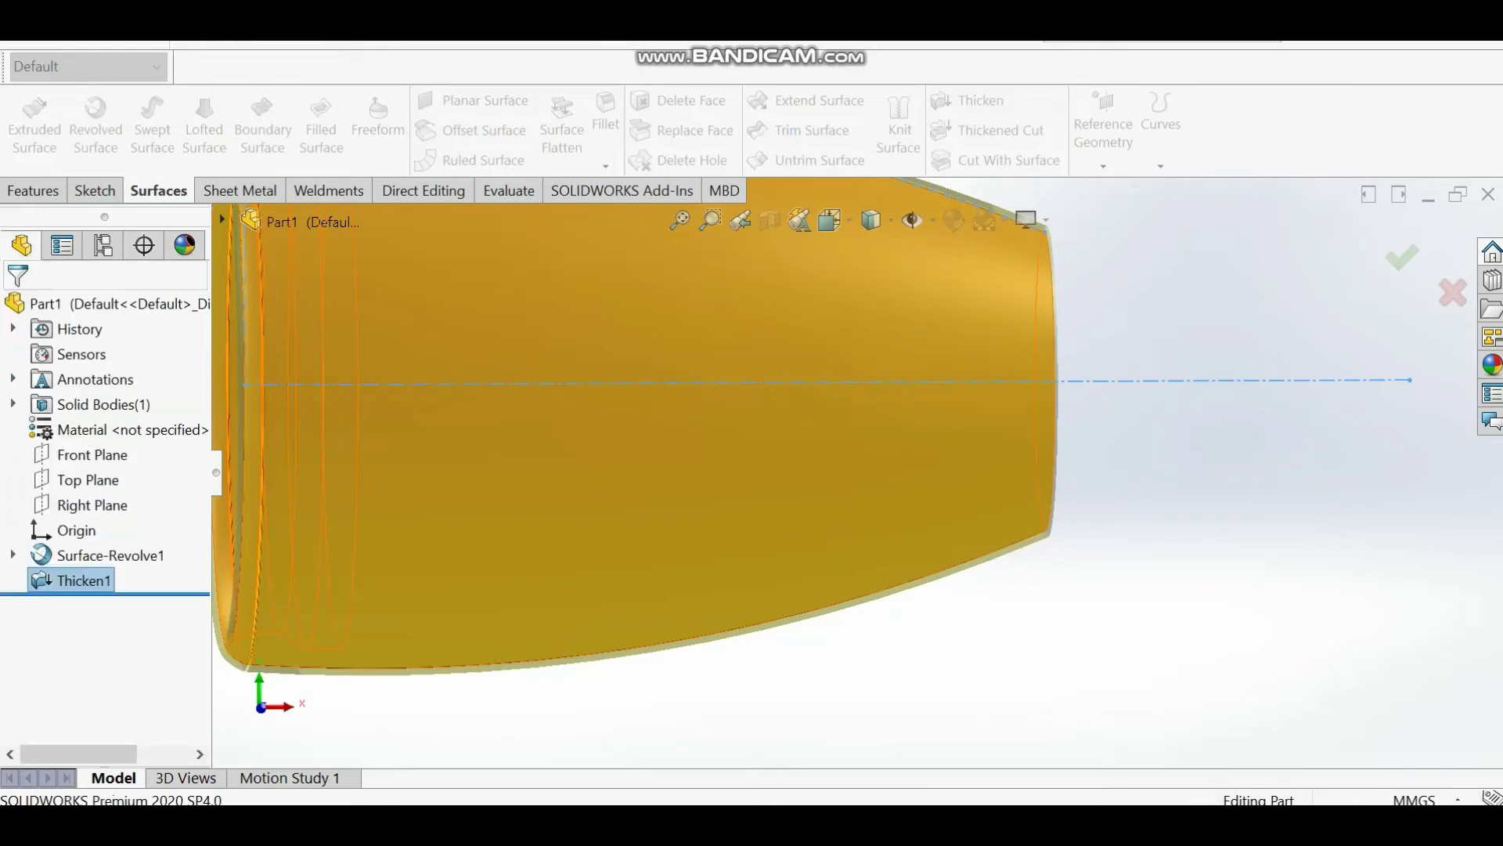
{"action": "mouse_move", "coordinate": [626, 407]}
{"action": "middle_mouse_down"}
{"action": "mouse_move", "coordinate": [791, 439]}
{"action": "mouse_move", "coordinate": [603, 406]}
{"action": "middle_mouse_up"}
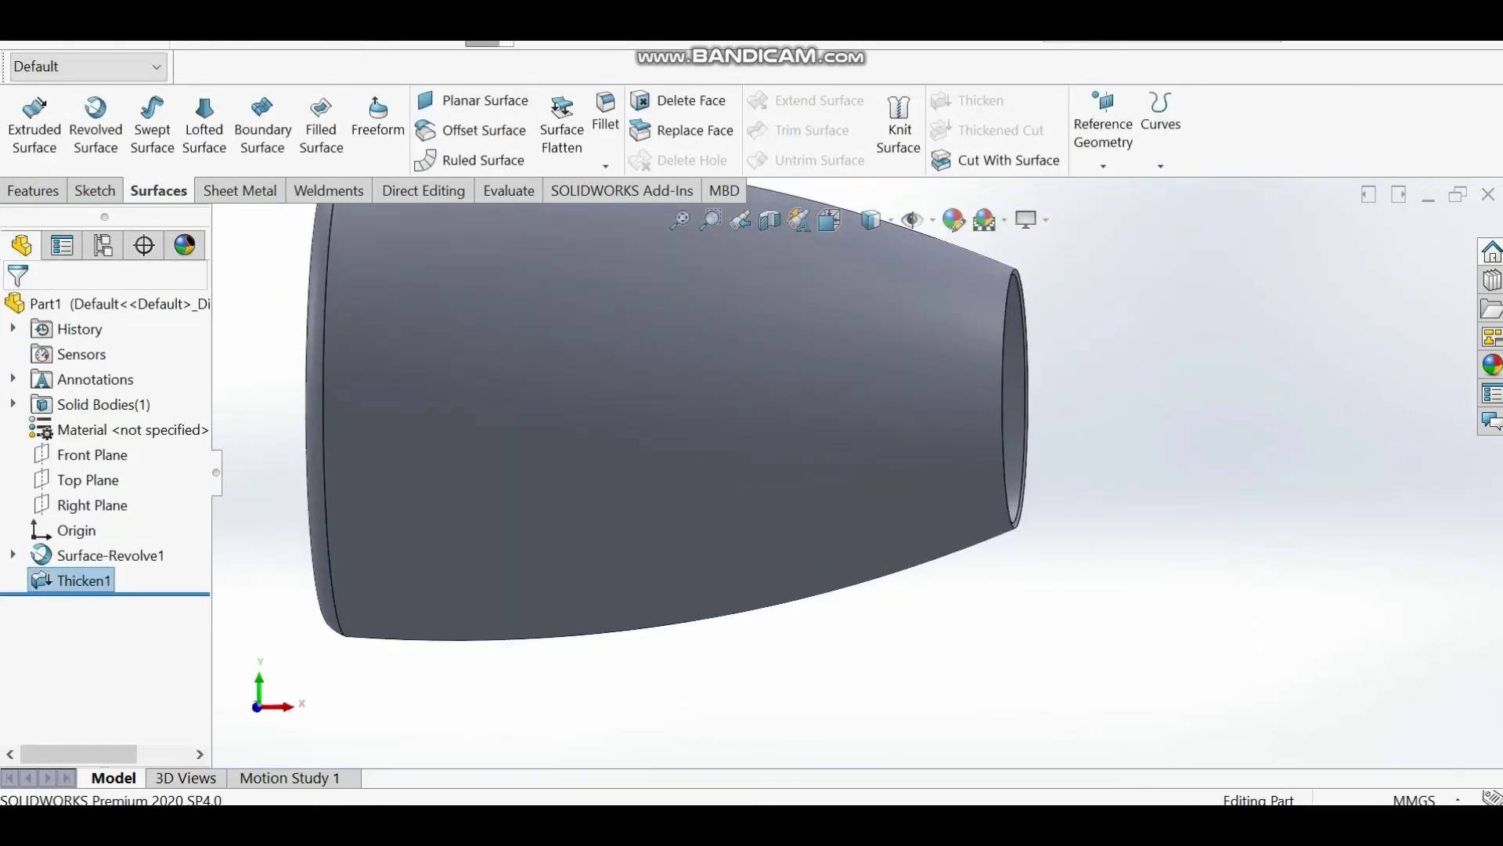
- Create a reference plane offset from the Front Plane, outside the nacelle body
{"action": "left_click", "coordinate": [91, 455]}
{"action": "left_click", "coordinate": [95, 190]}
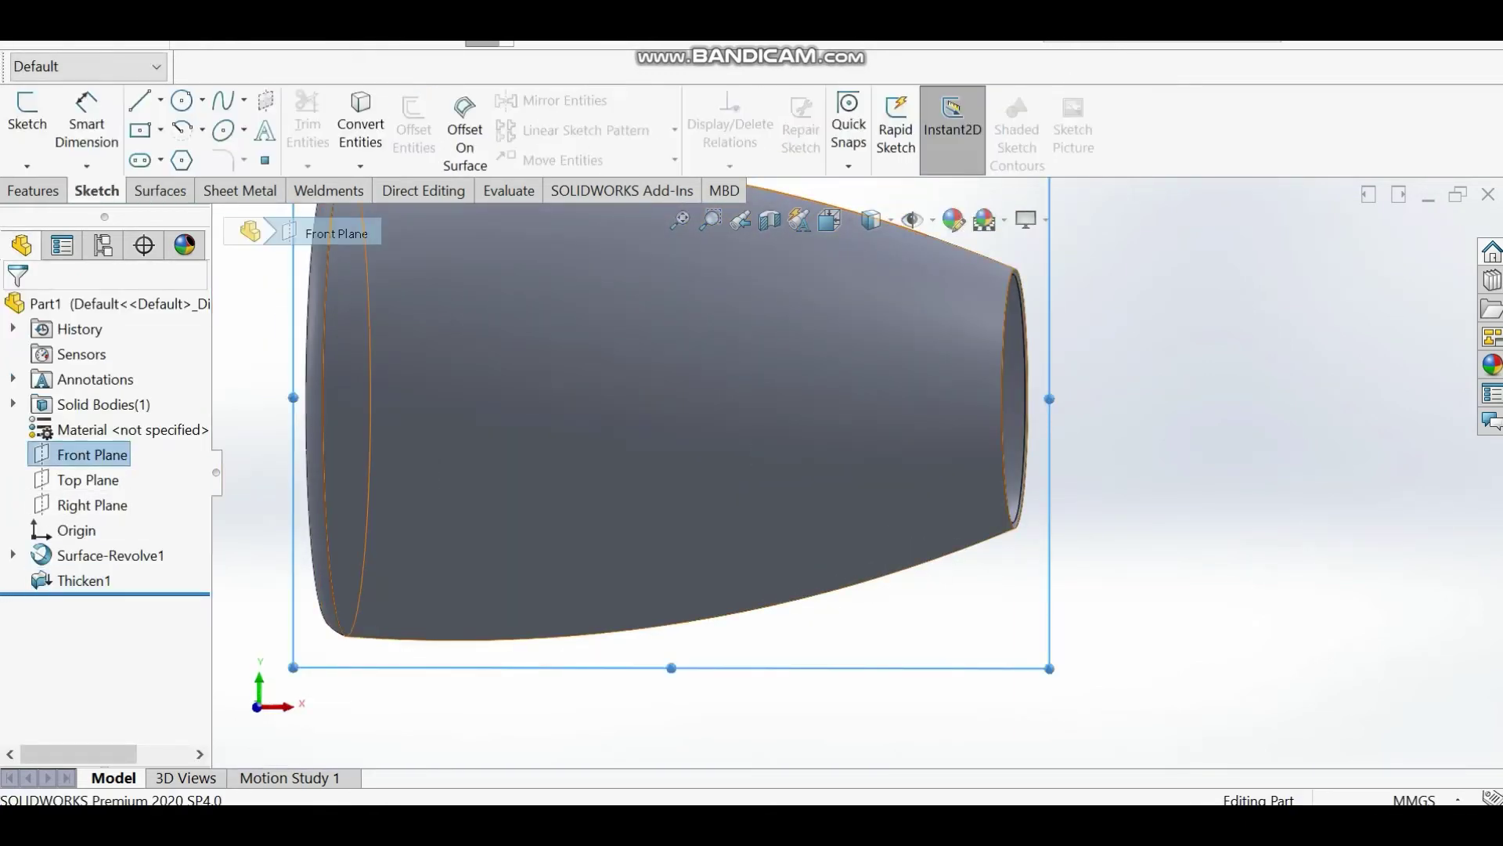
{"action": "left_click", "coordinate": [34, 190]}
{"action": "left_click", "coordinate": [881, 148]}
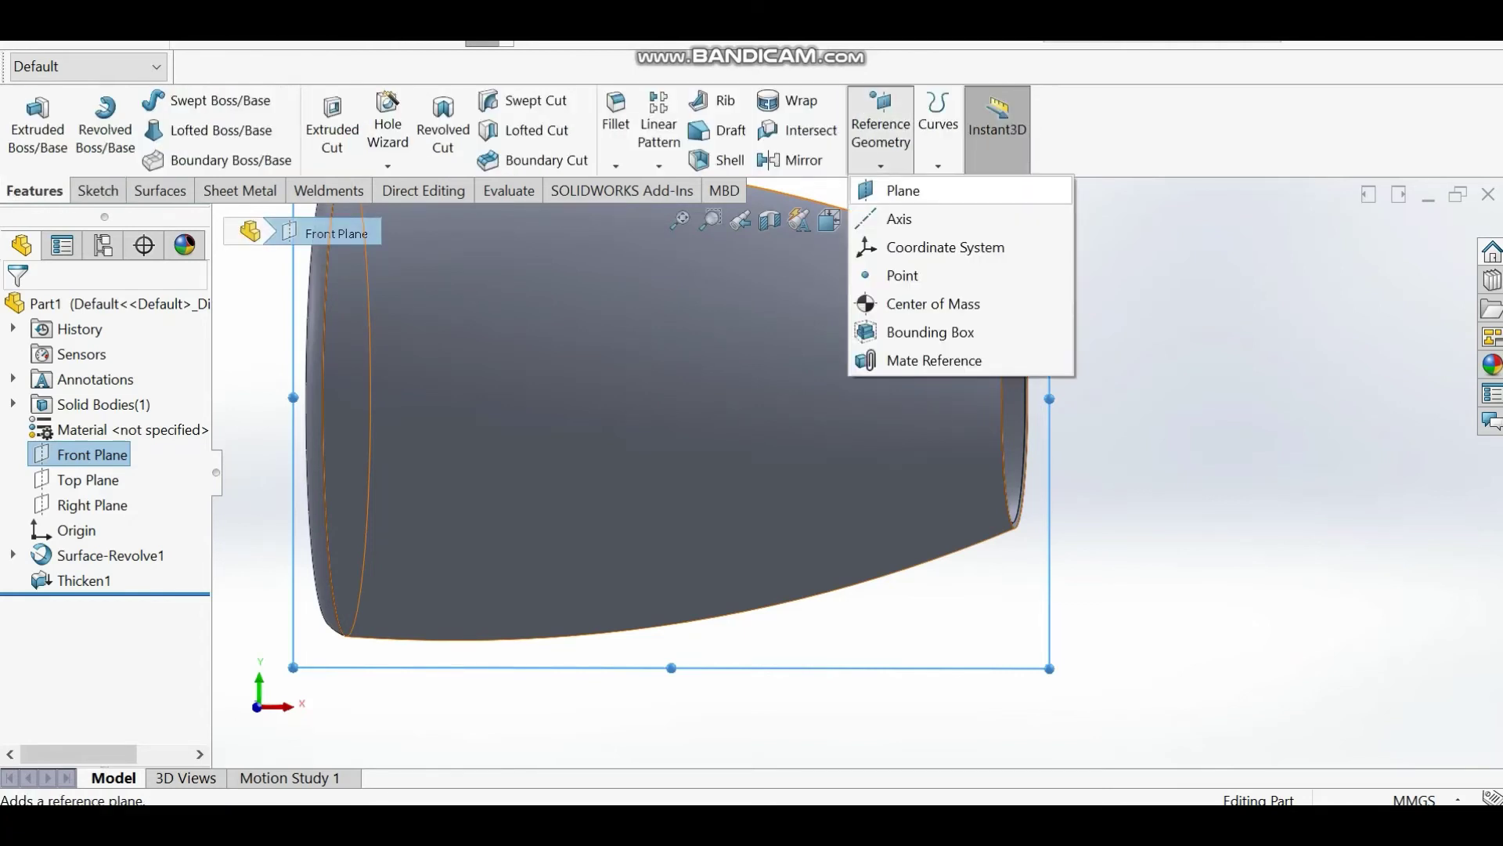
{"action": "left_click", "coordinate": [902, 192]}
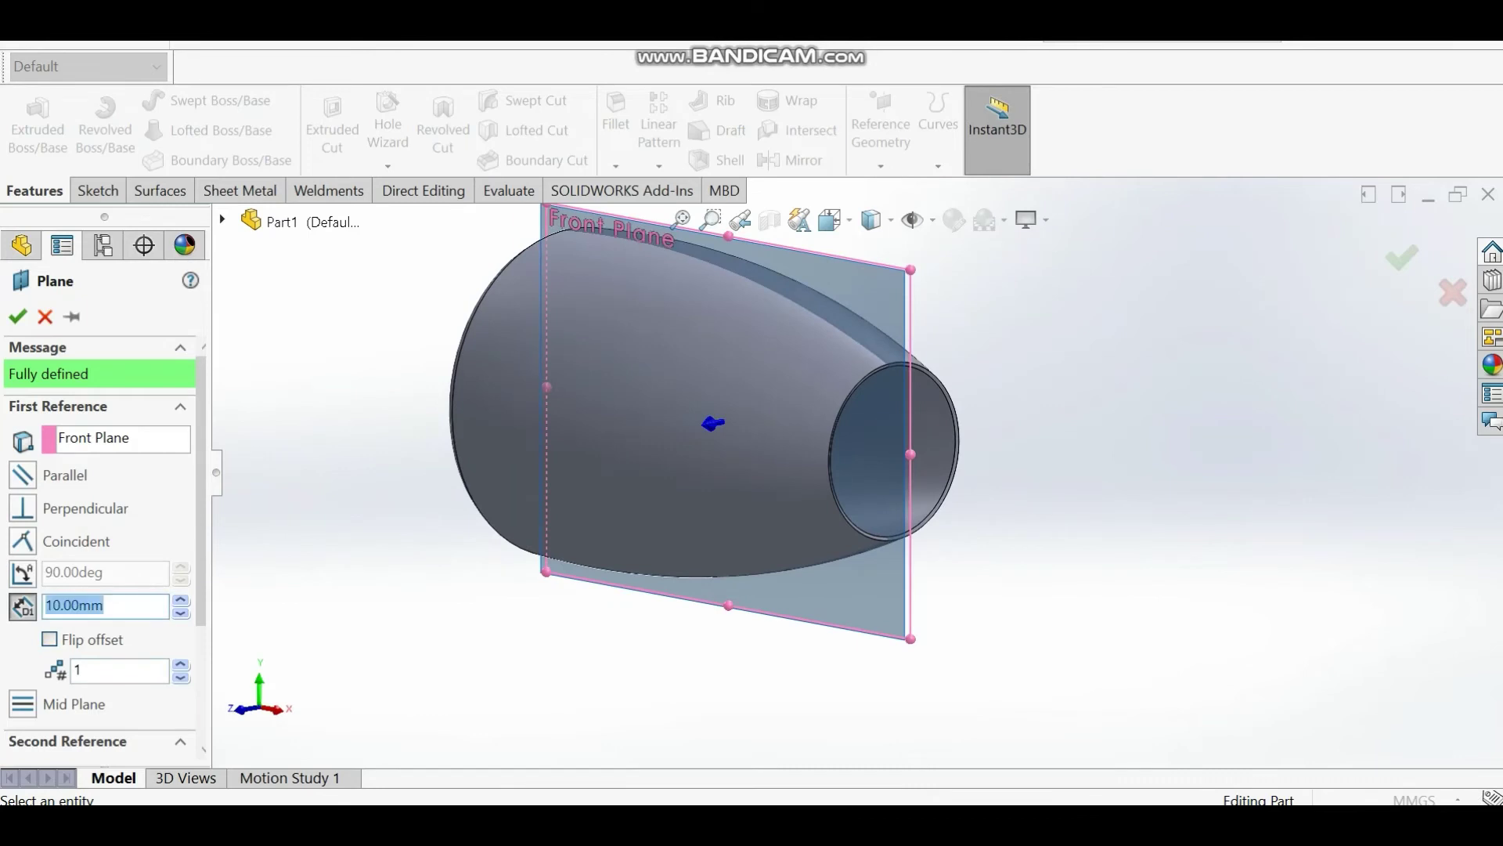
{"action": "key", "text": "Return"}
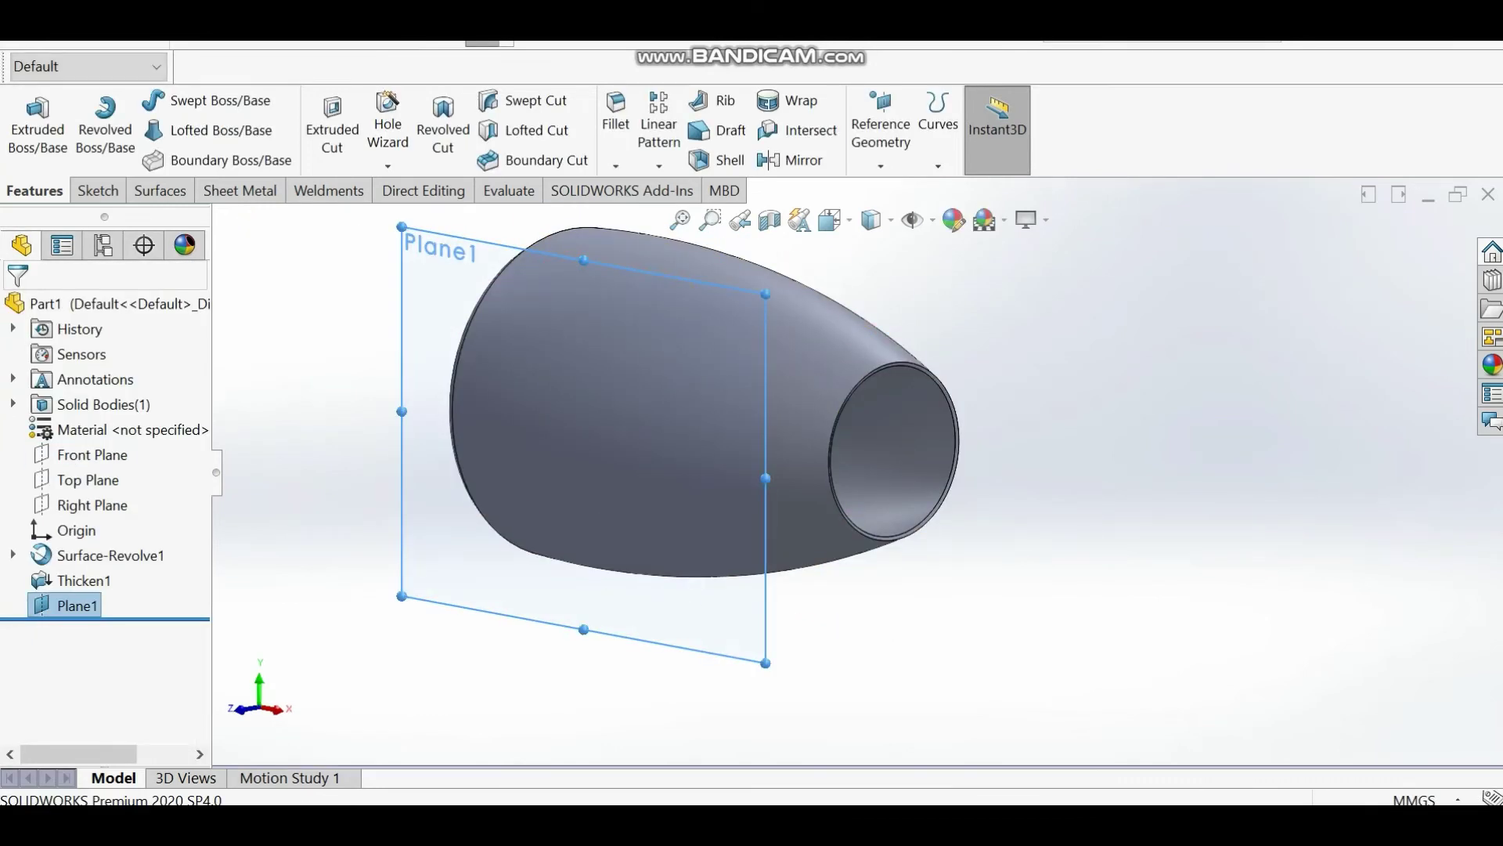
- Start a sketch on the new offset plane and orient the view normal to it
{"action": "left_click", "coordinate": [76, 606]}
{"action": "left_click", "coordinate": [64, 579]}
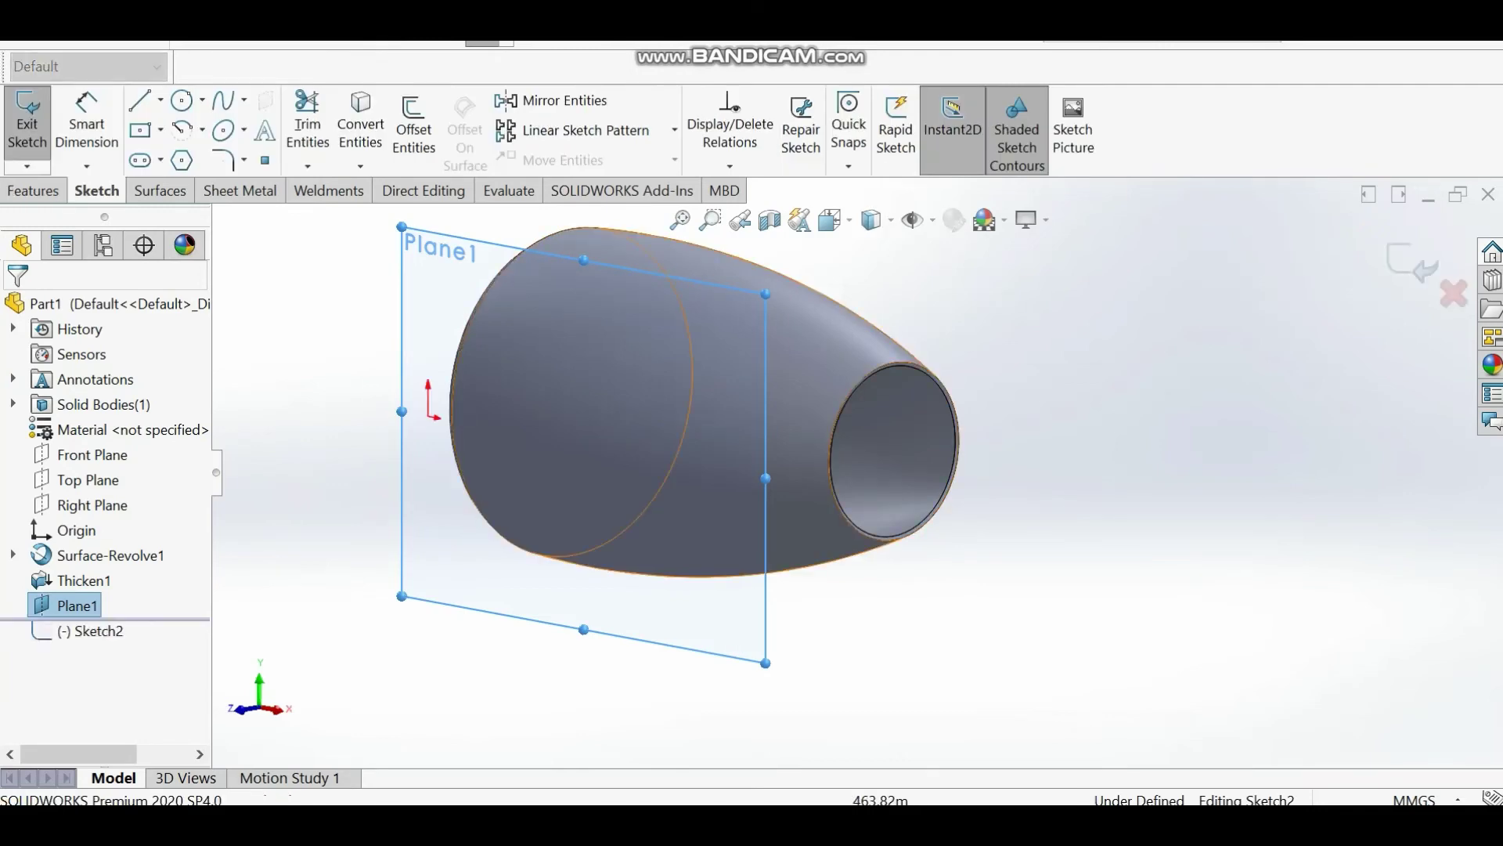
{"action": "key", "text": "space"}
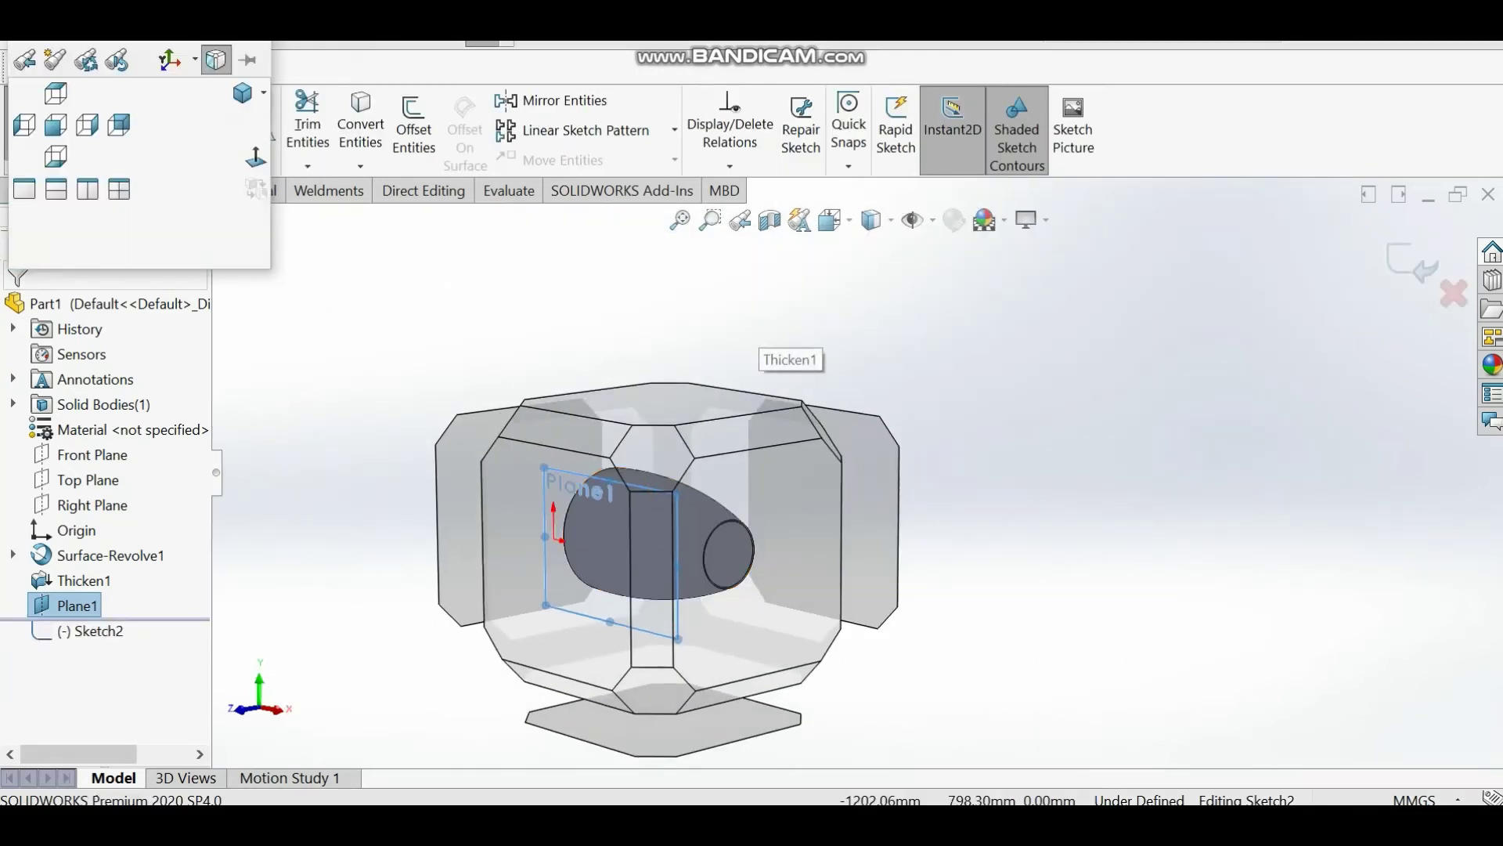
{"action": "left_click", "coordinate": [255, 156]}
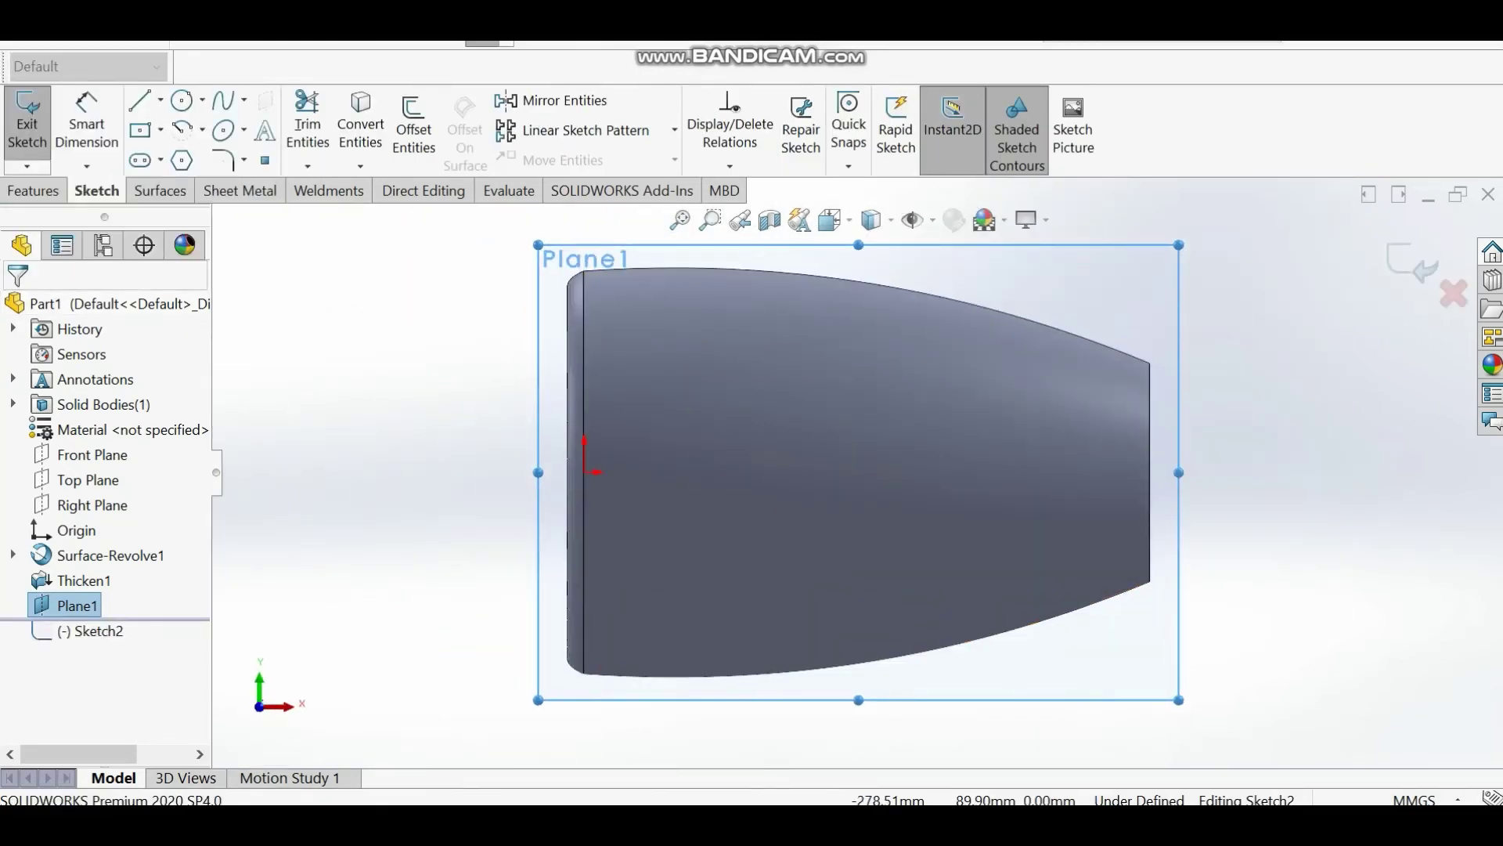
- Draw two horizontal centerlines about 535 mm long and 147 mm apart across the nacelle, deleting the vertical centerline that joins them
{"action": "left_click", "coordinate": [161, 100]}
{"action": "left_click", "coordinate": [201, 159]}
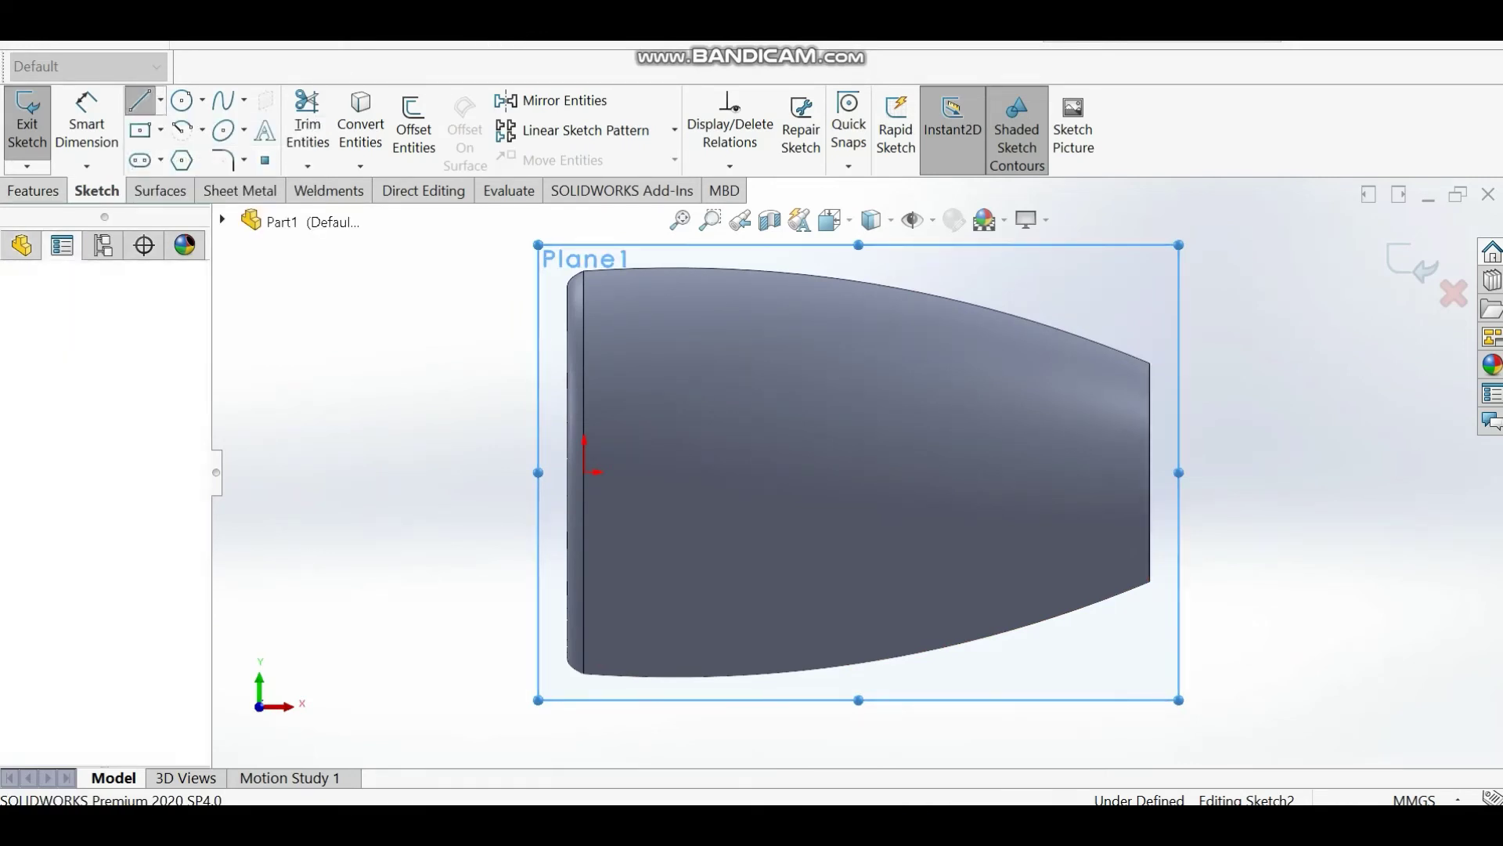
{"action": "left_click", "coordinate": [1120, 415]}
{"action": "left_click", "coordinate": [601, 414]}
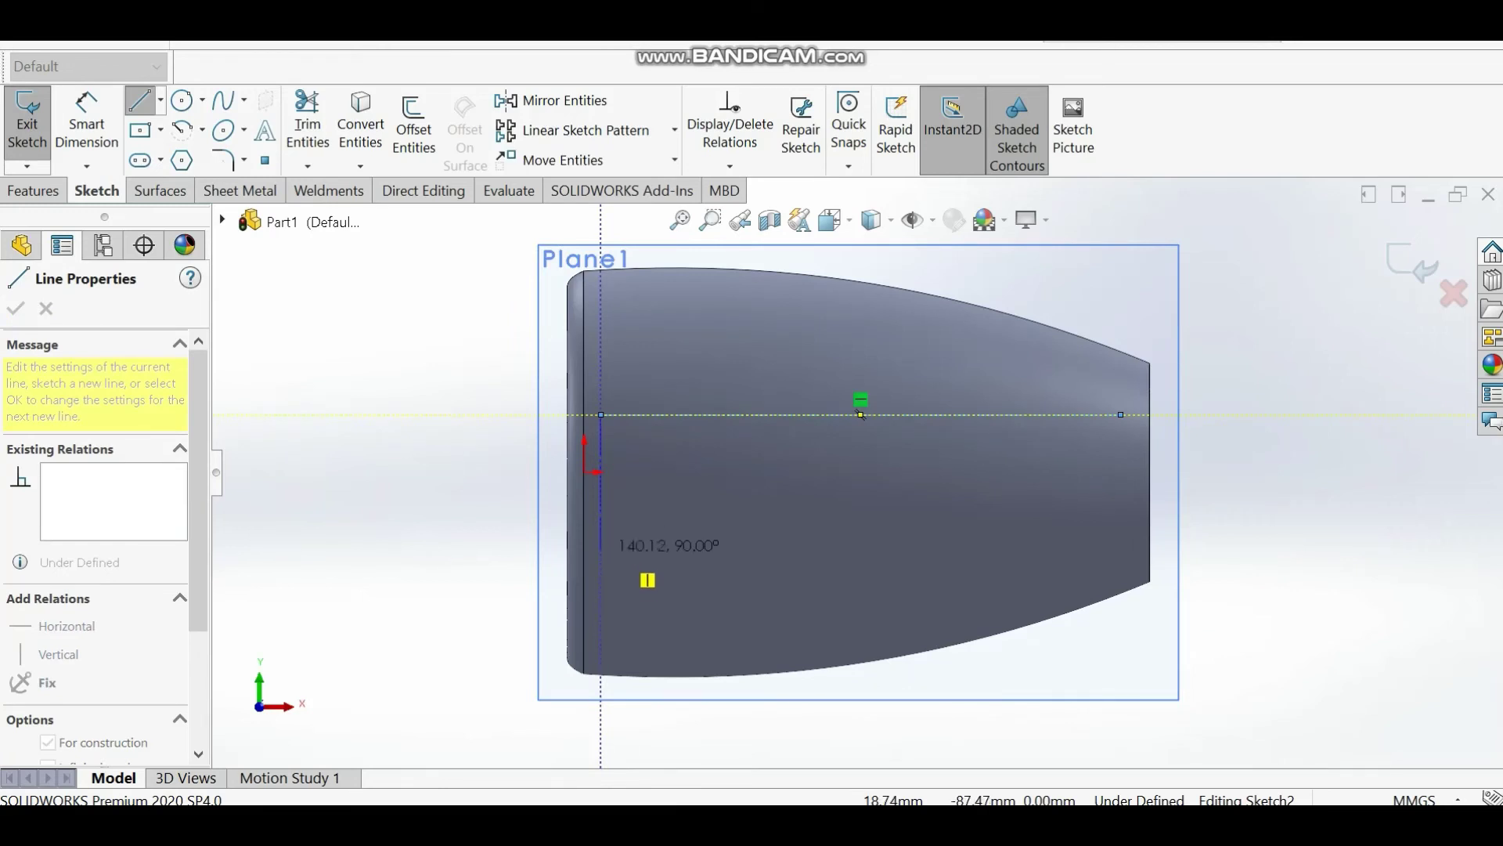
{"action": "left_click", "coordinate": [601, 557]}
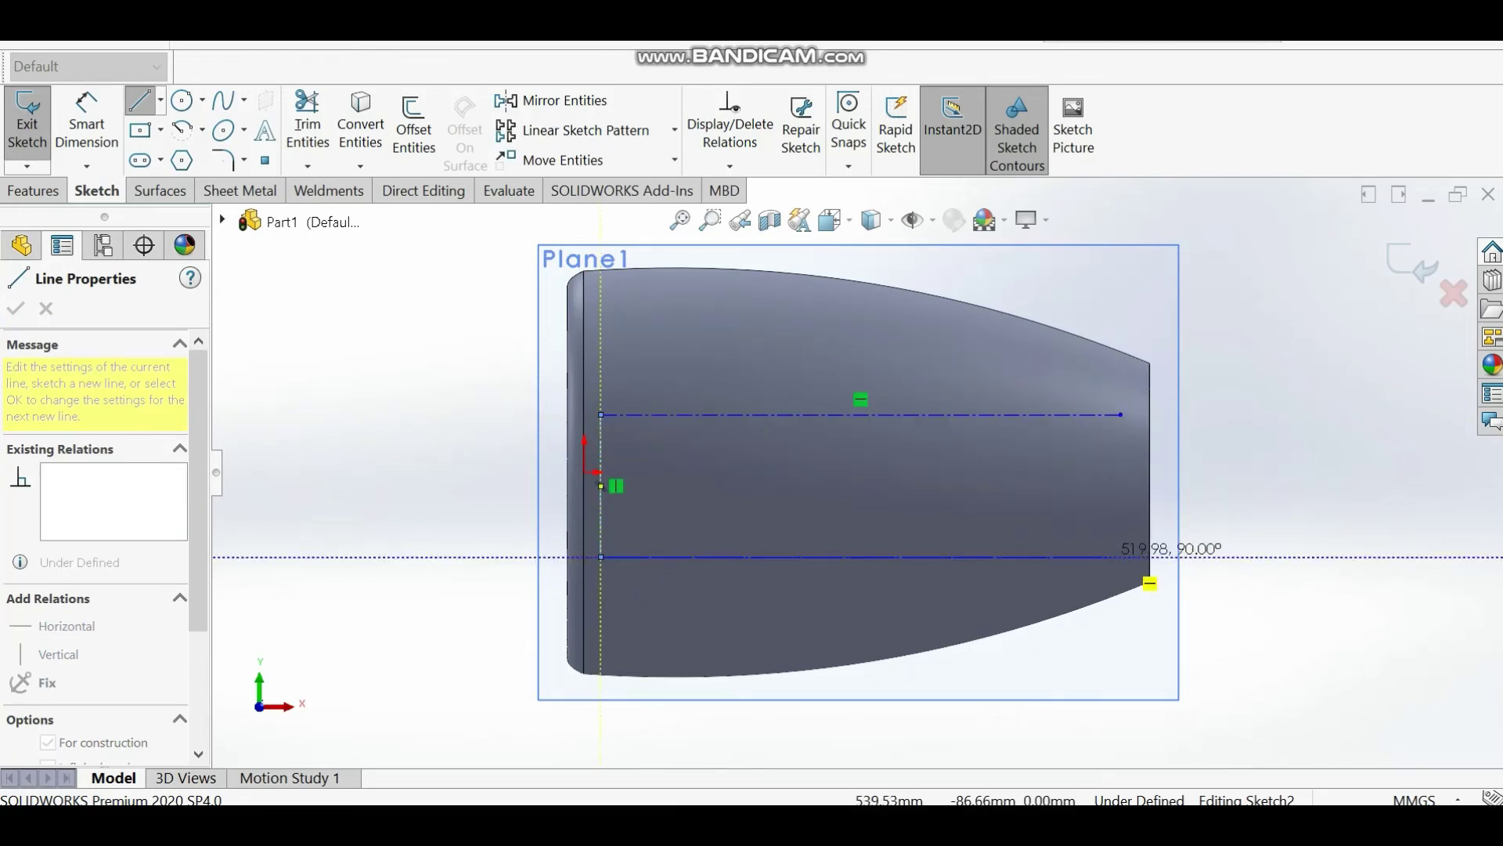
{"action": "left_click", "coordinate": [1120, 557]}
{"action": "right_click", "coordinate": [818, 505]}
{"action": "left_click", "coordinate": [829, 527]}
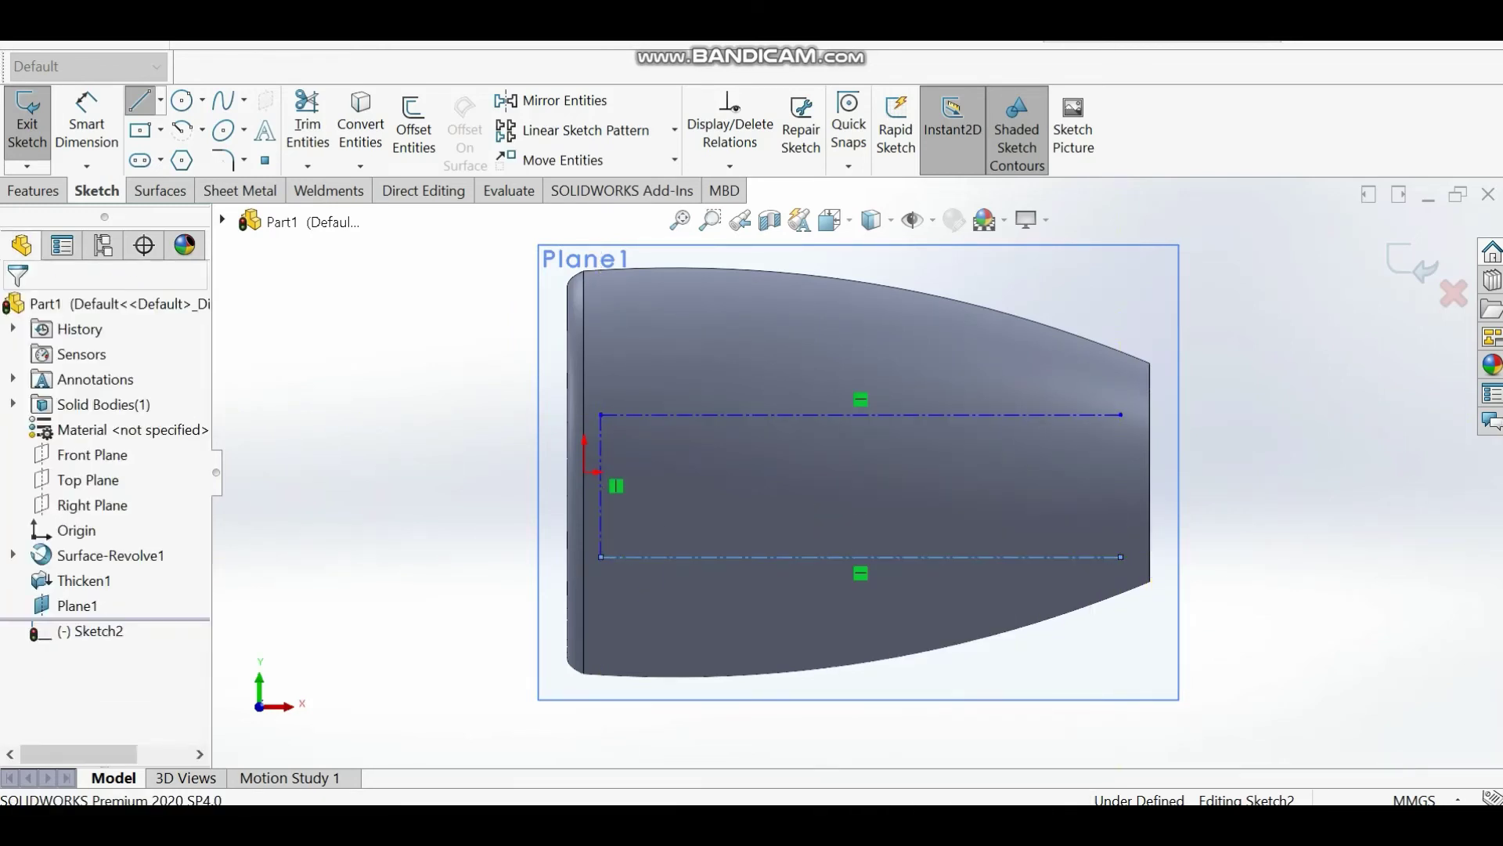
{"action": "left_click", "coordinate": [600, 477]}
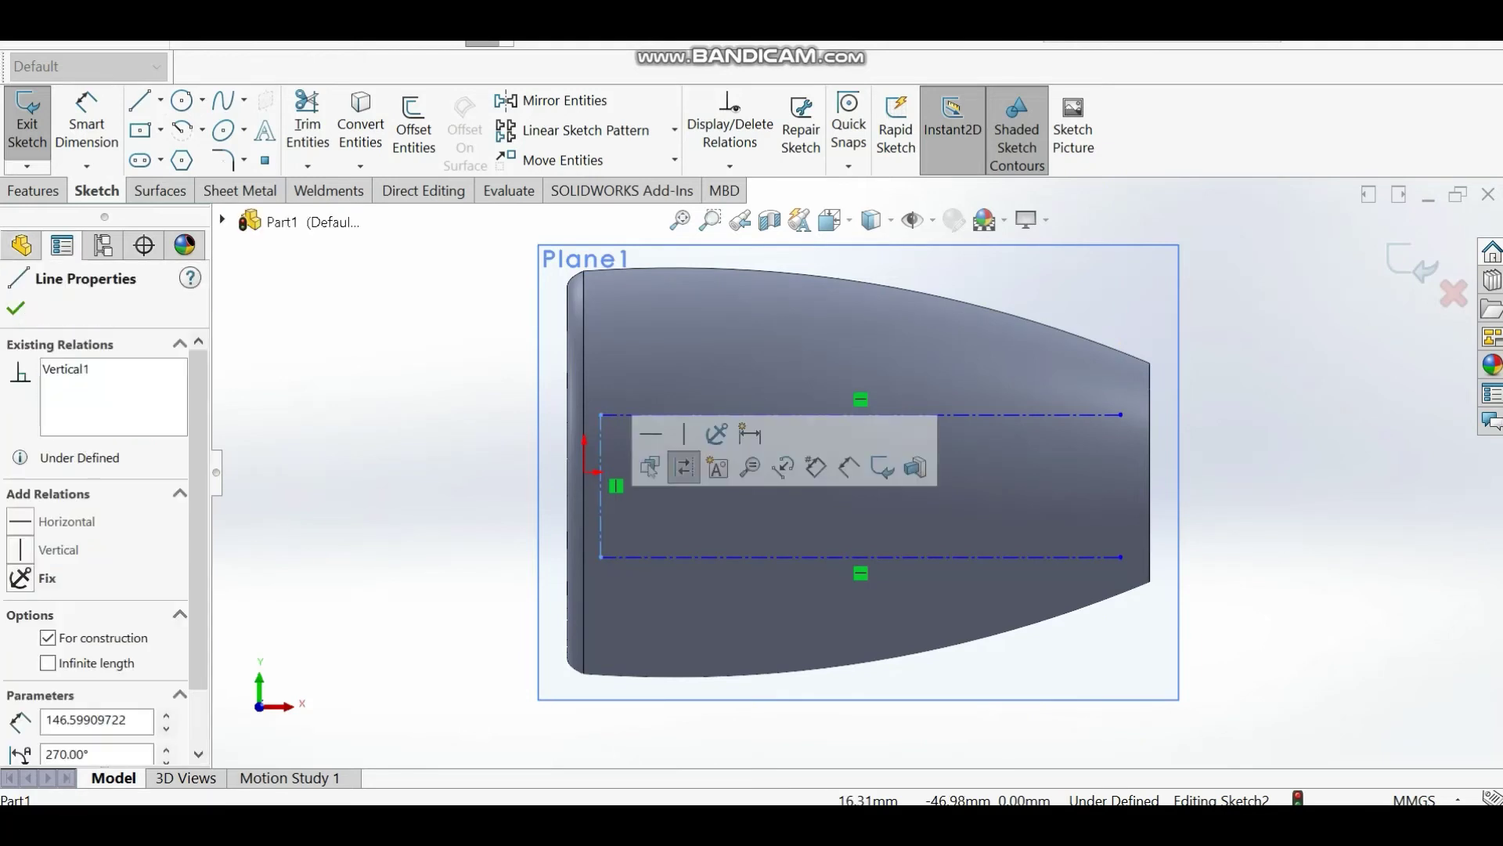
{"action": "key", "text": "Delete"}
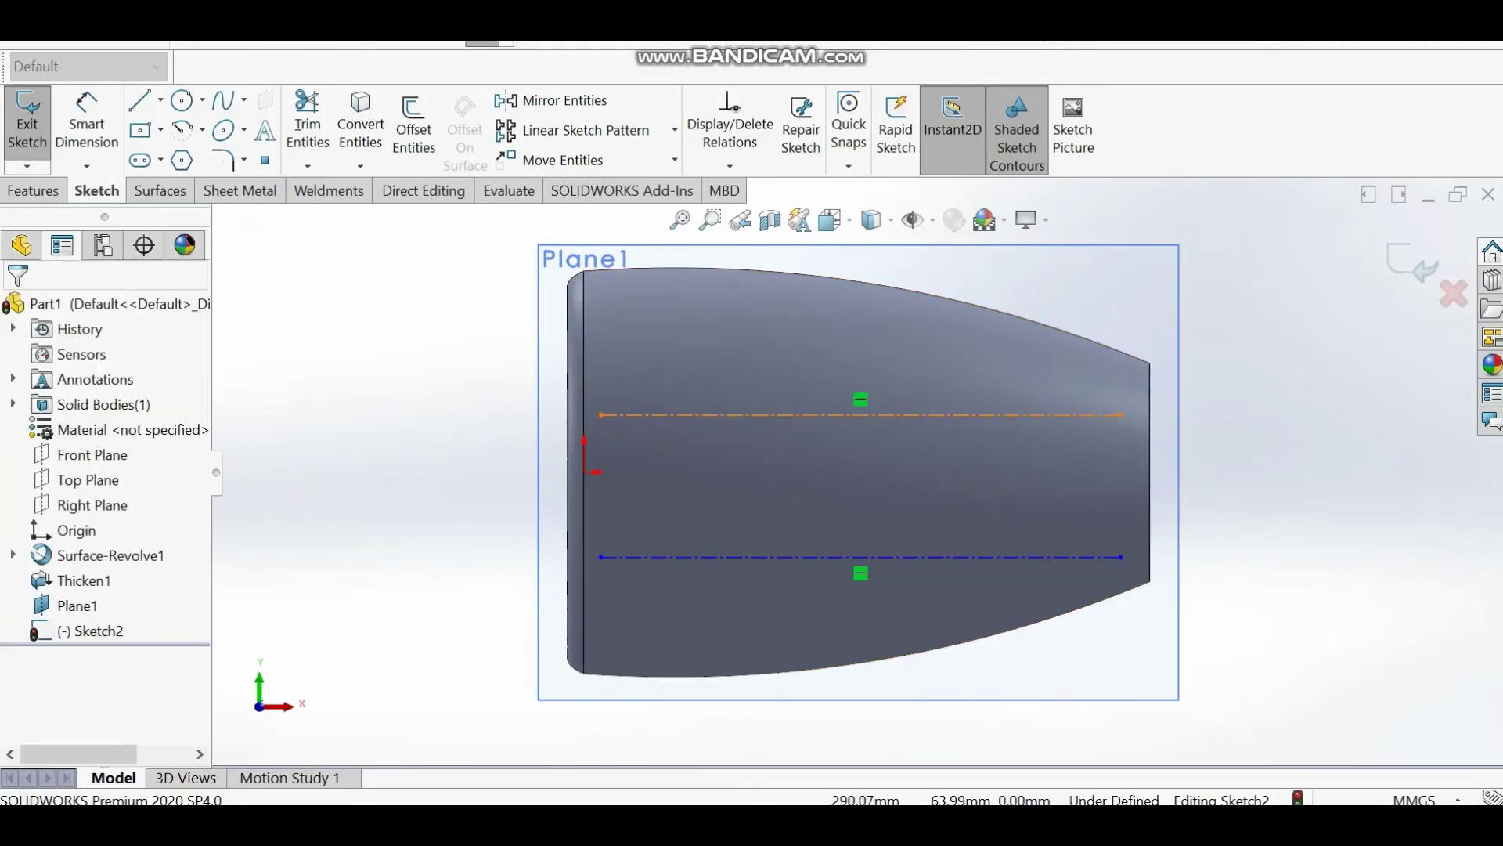
- Add the sketch text EGYPTAIR along the upper centerline, replacing the document font with an enlarged Century Gothic Bold
{"action": "left_click", "coordinate": [871, 415]}
{"action": "left_click", "coordinate": [266, 130]}
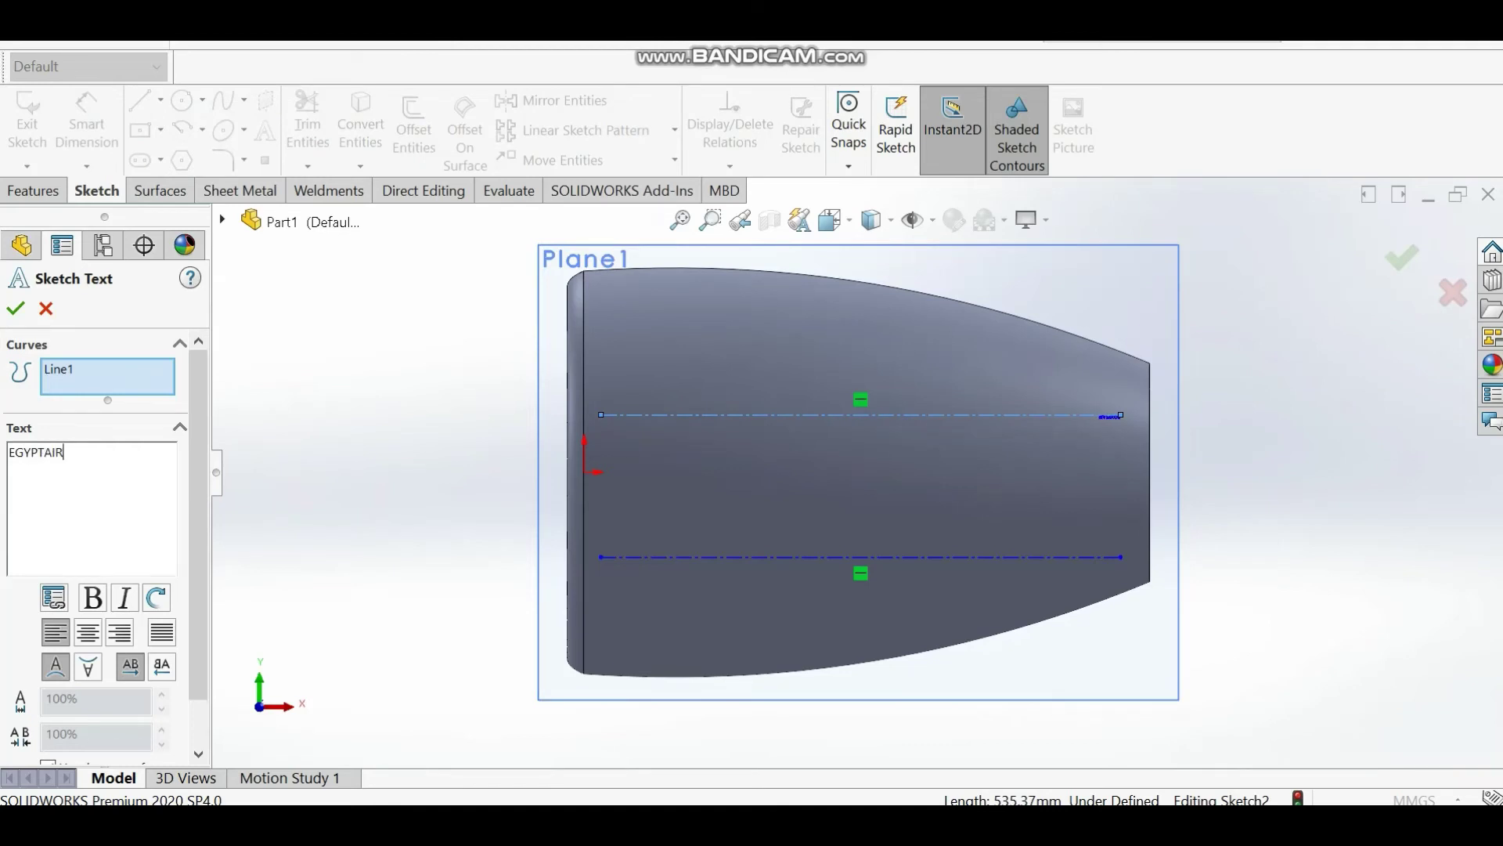
{"action": "left_click_drag", "start_coordinate": [198, 532], "coordinate": [198, 579]}
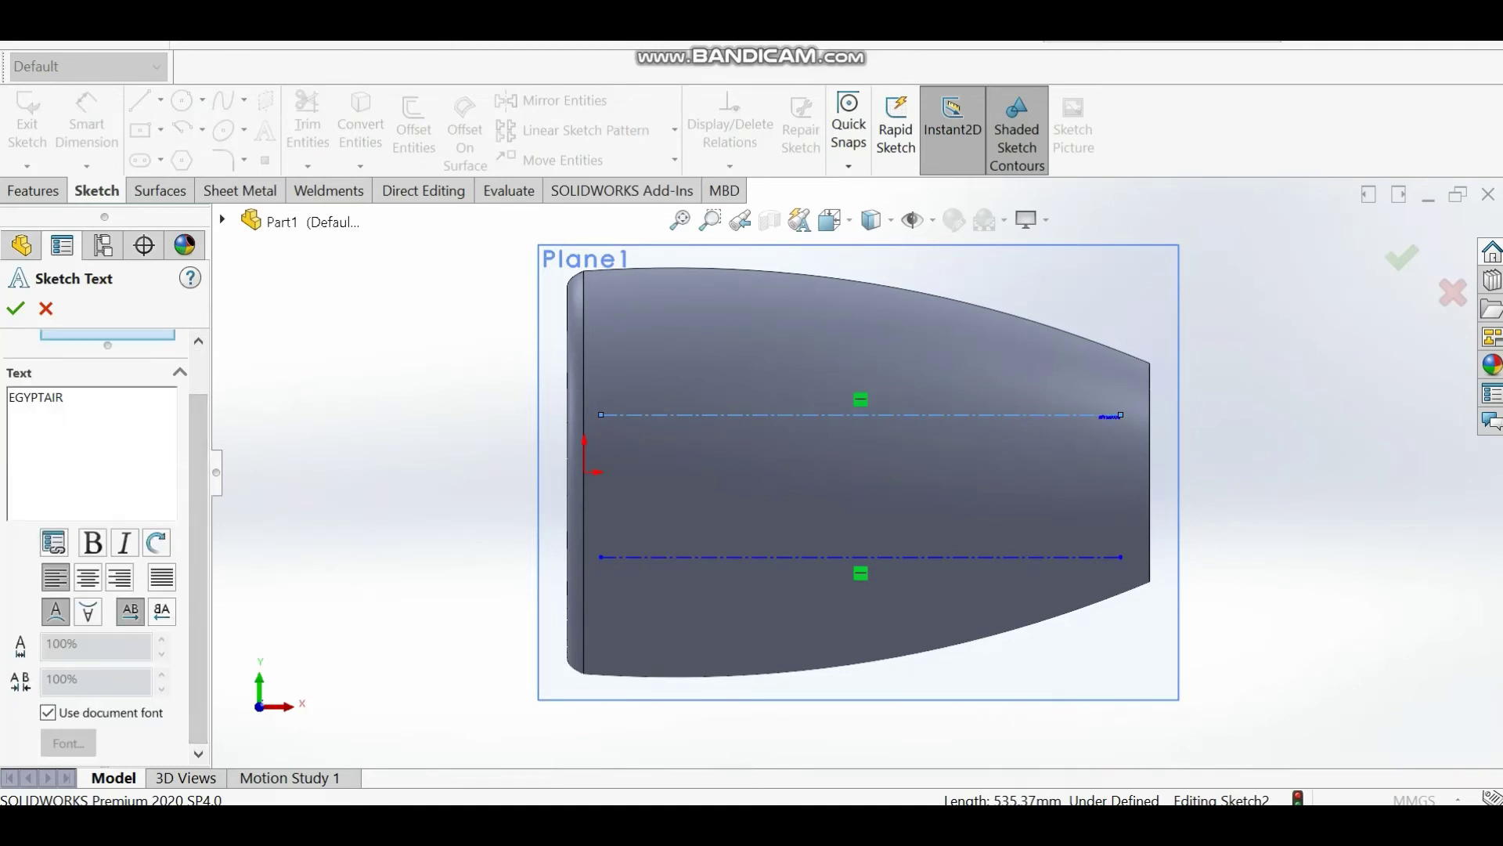
{"action": "left_click", "coordinate": [48, 713]}
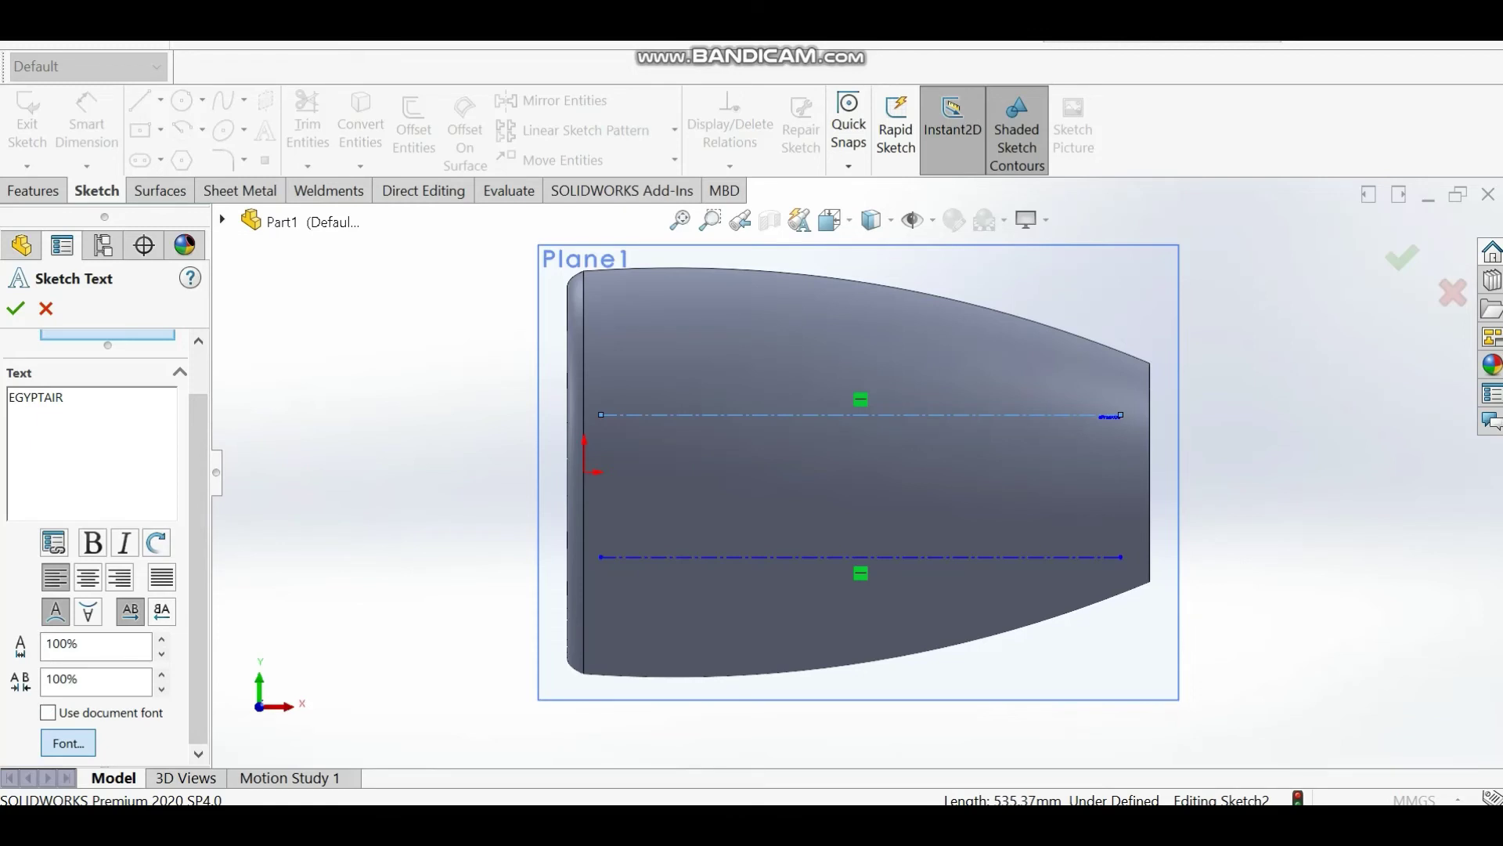
{"action": "left_click", "coordinate": [68, 742]}
{"action": "left_click", "coordinate": [668, 359]}
{"action": "double_click", "coordinate": [888, 300]}
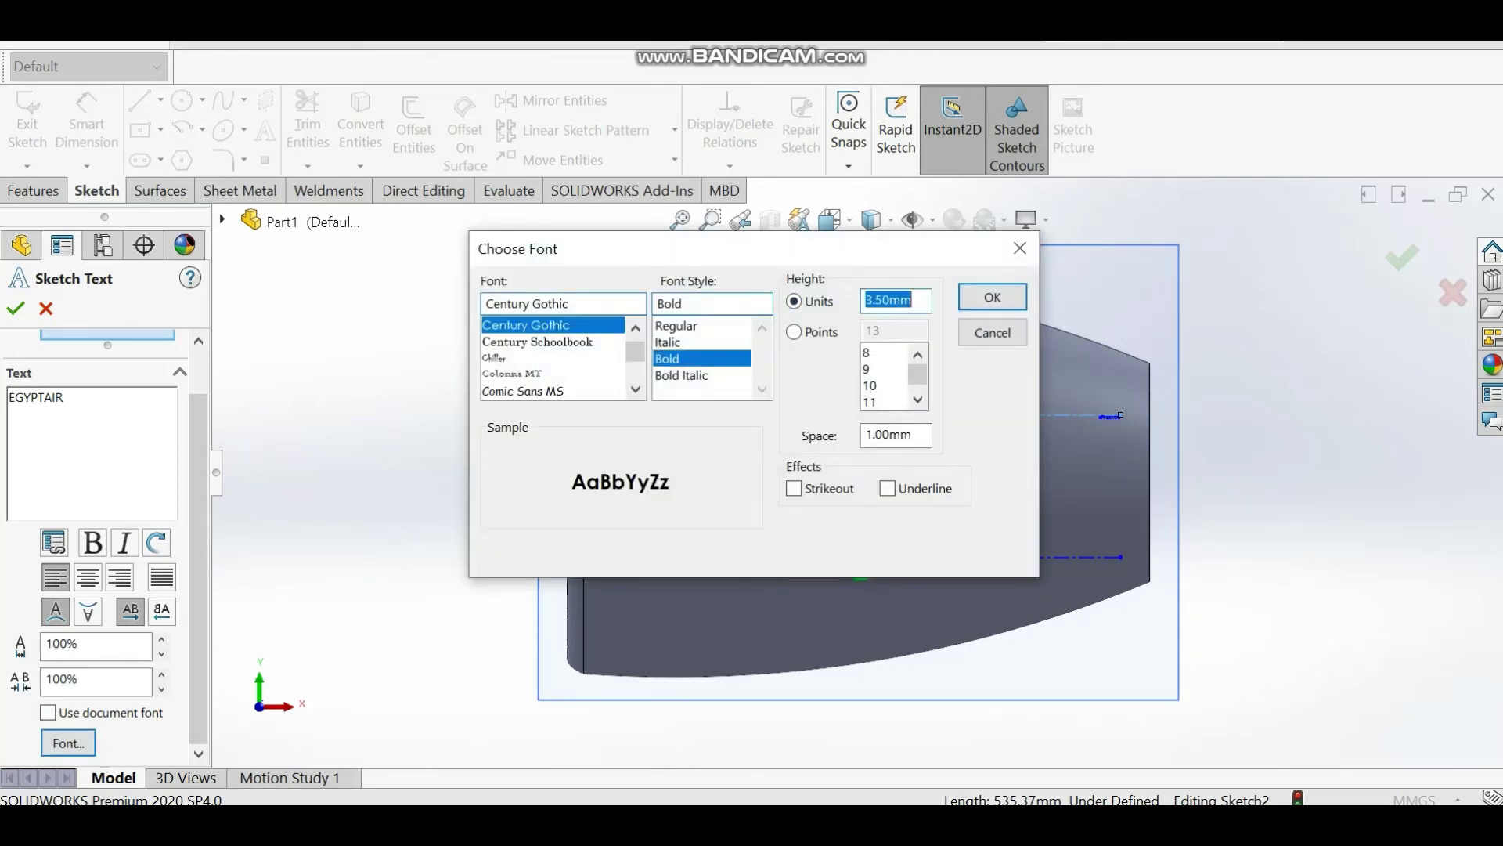
{"action": "key", "text": "Return"}
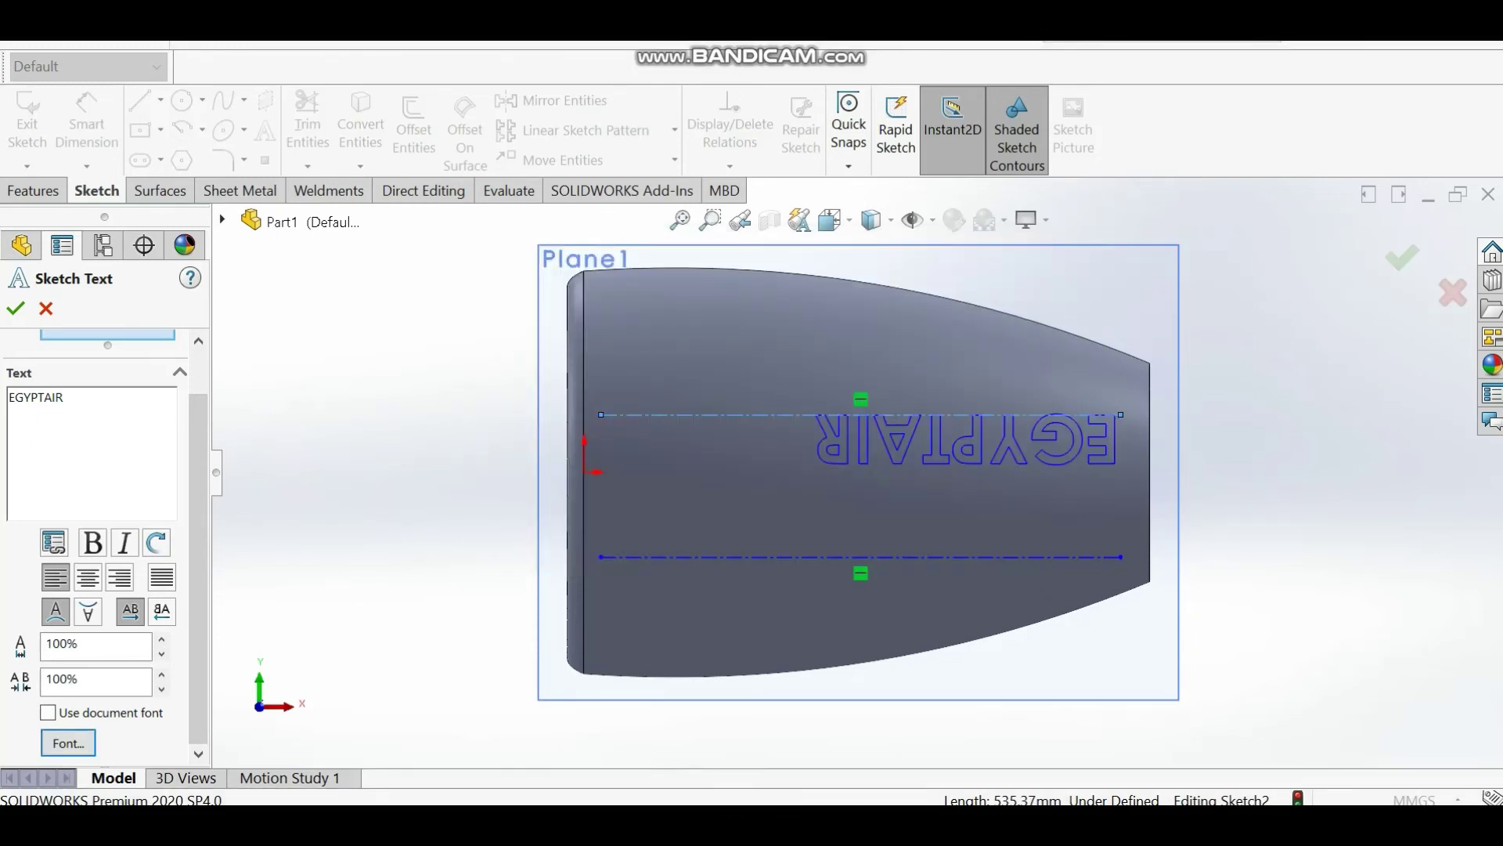
- Flip the EGYPTAIR text horizontally and vertically so it reads upright above its centerline, and center-align it
{"action": "left_click", "coordinate": [88, 611]}
{"action": "left_click", "coordinate": [56, 611]}
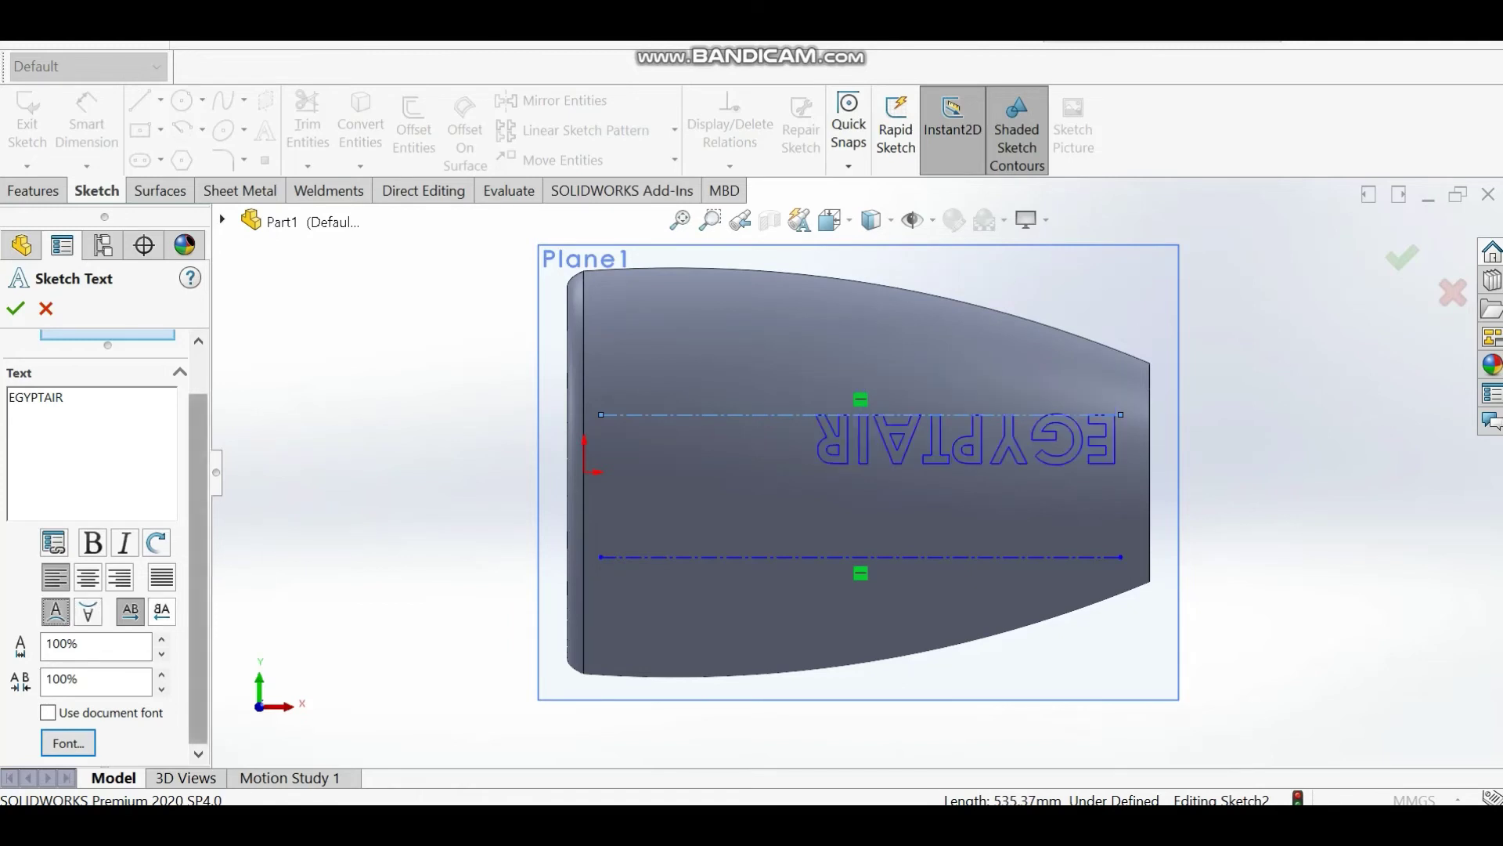
{"action": "left_click", "coordinate": [161, 611]}
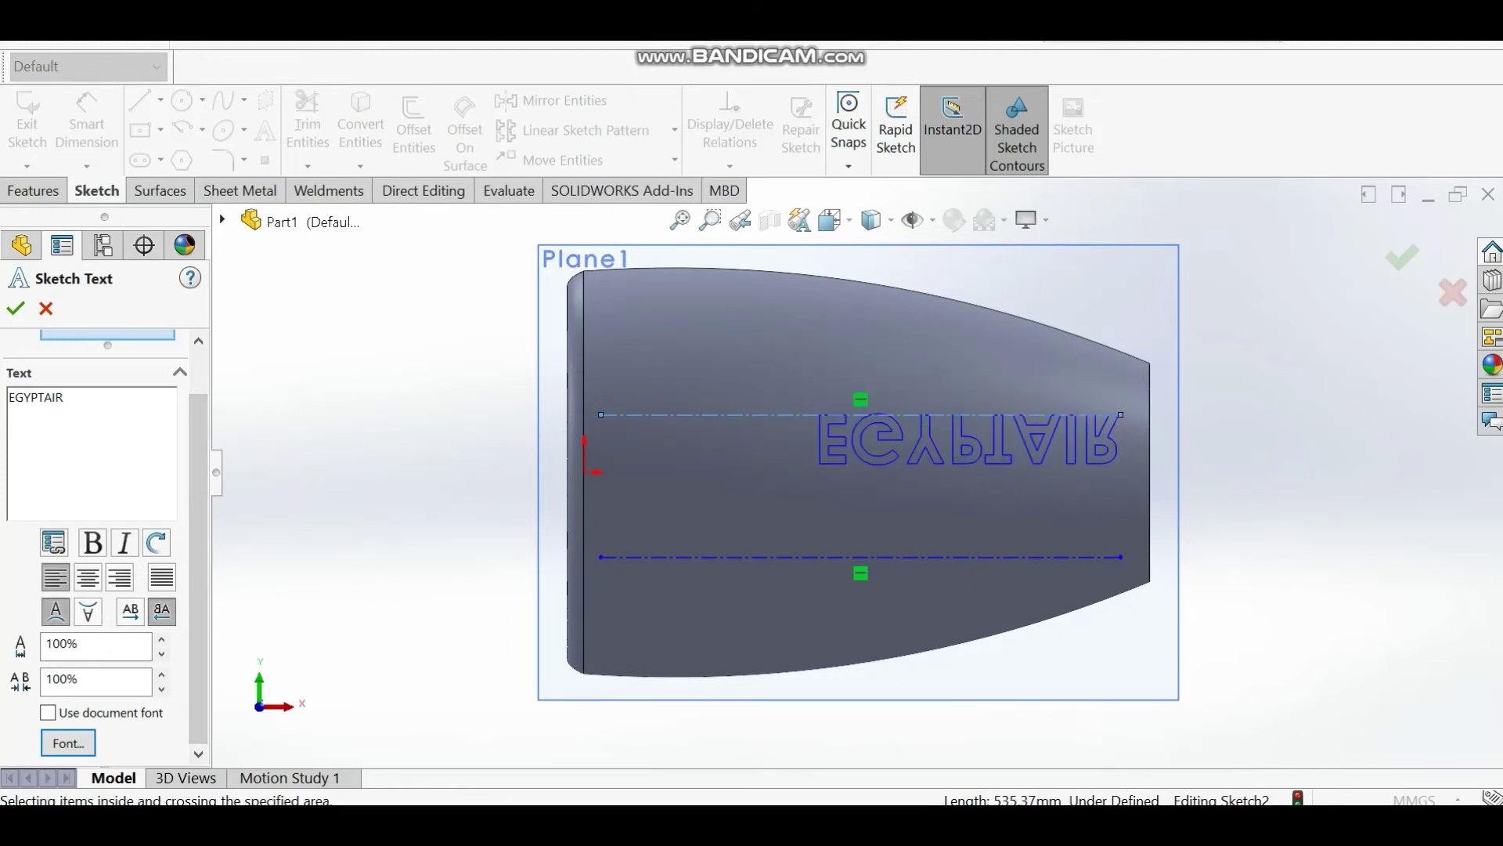
{"action": "left_click", "coordinate": [87, 611]}
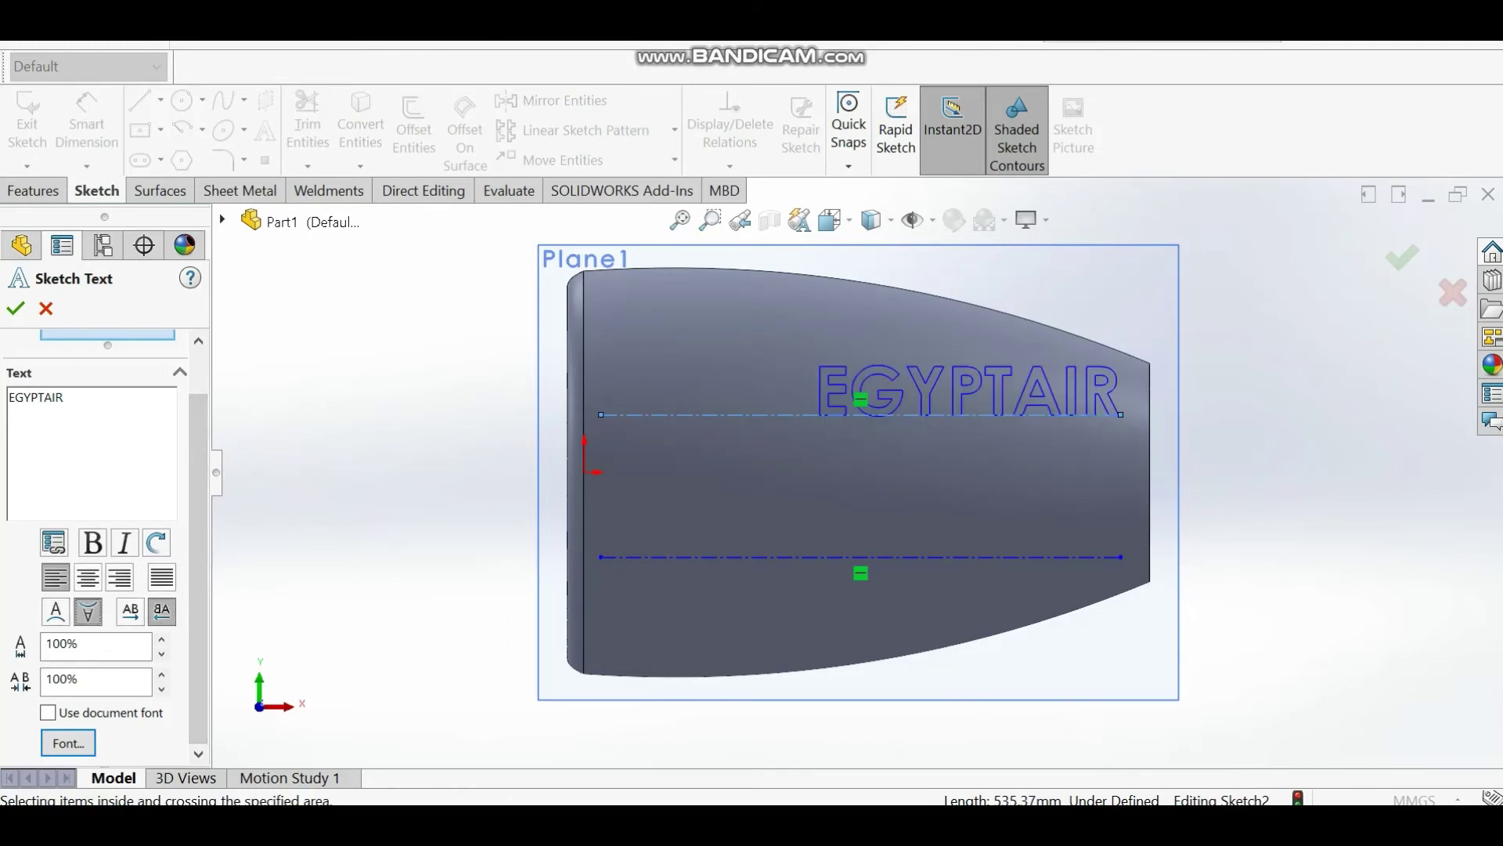
{"action": "left_click", "coordinate": [87, 578]}
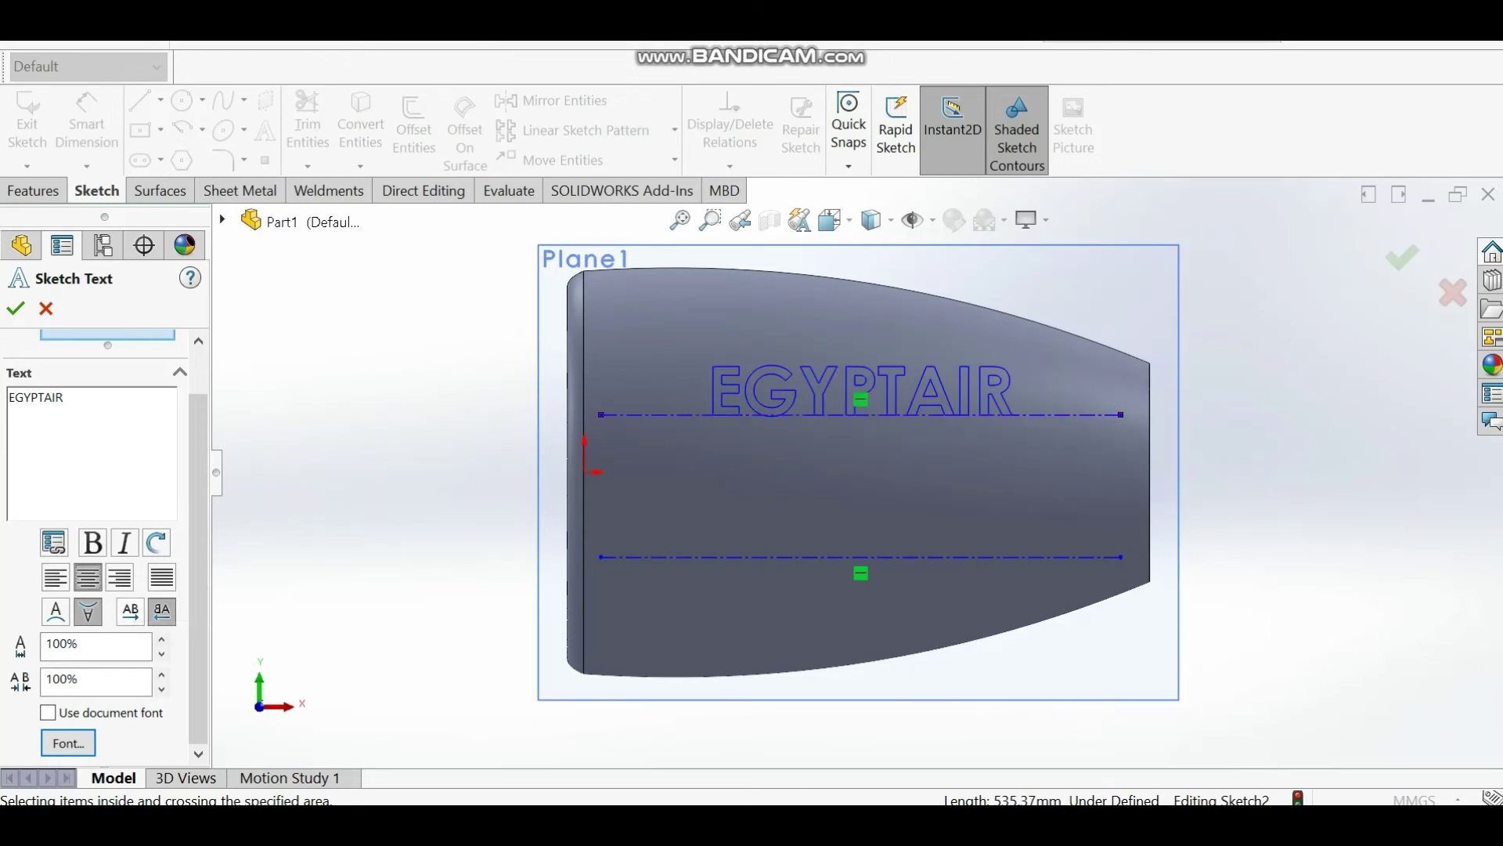
- Make the EGYPTAIR lettering bold and italic and accept the sketch text
{"action": "scroll", "coordinate": [124, 579], "scroll_direction": "up", "scroll_amount": 1}
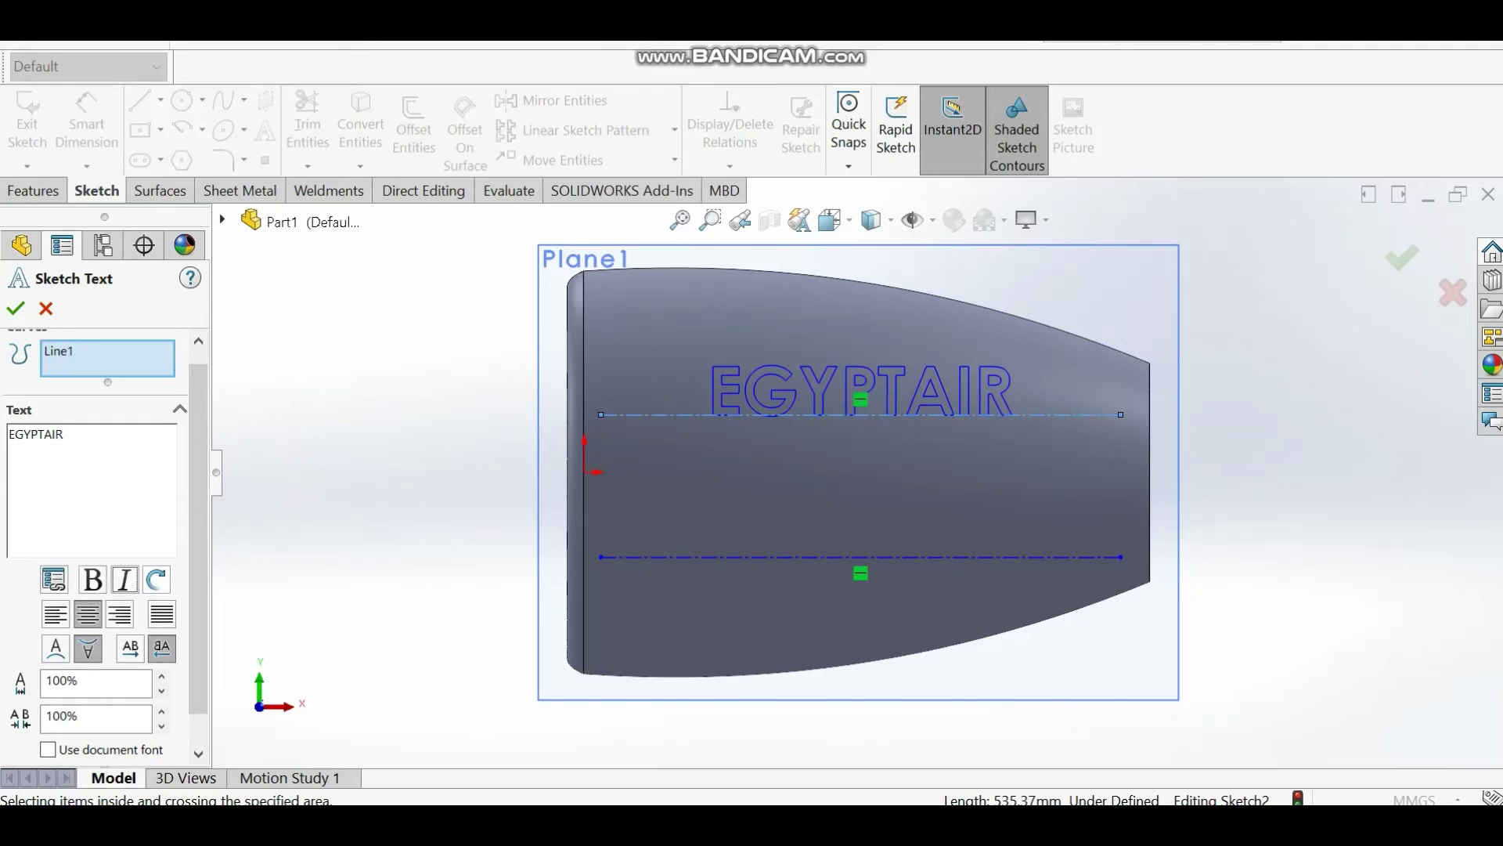
{"action": "left_click", "coordinate": [123, 579]}
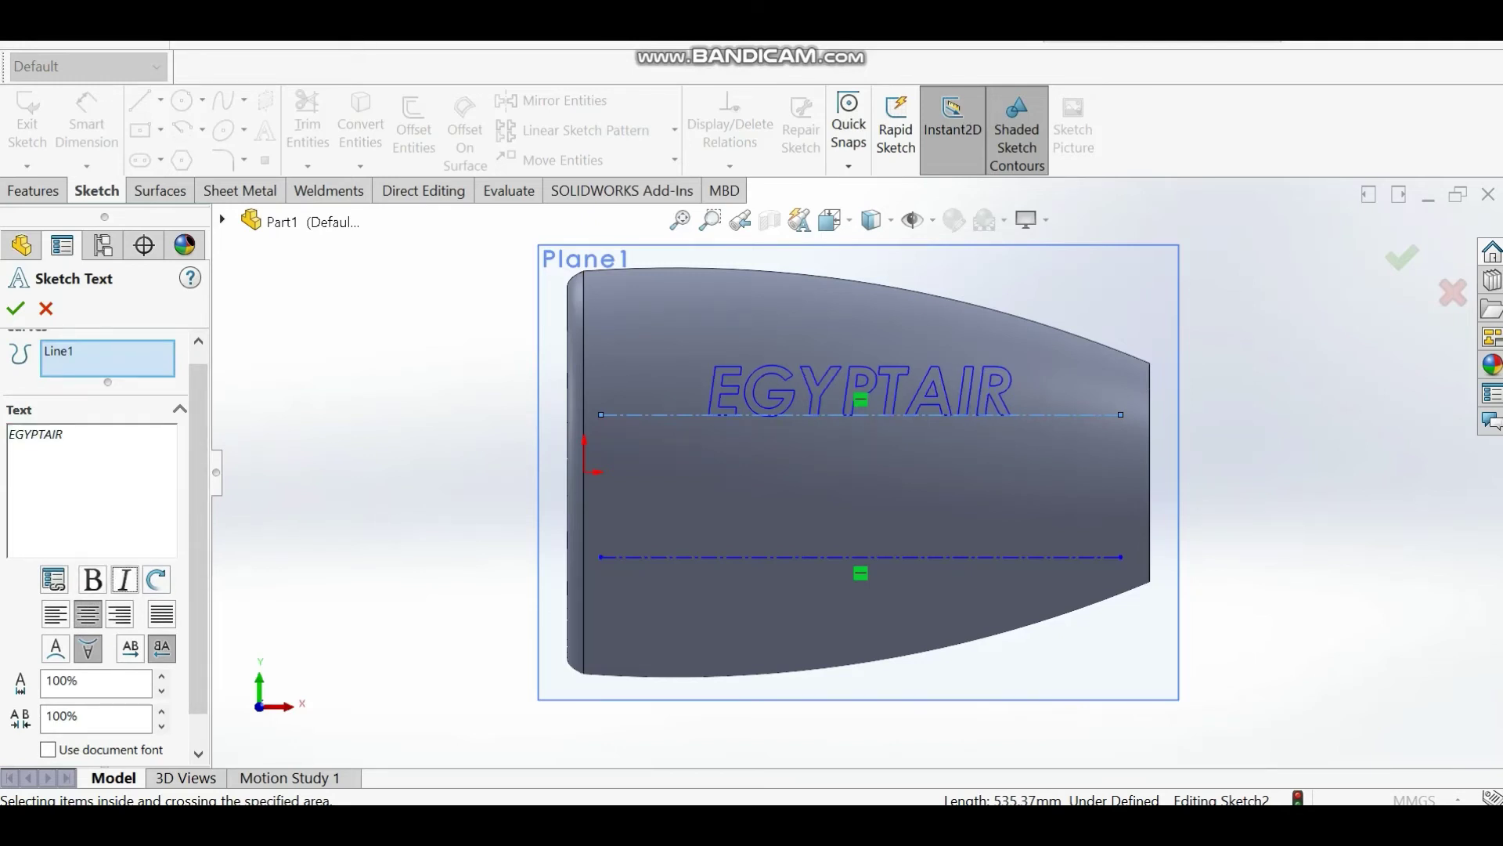
{"action": "left_click", "coordinate": [124, 579]}
{"action": "left_click", "coordinate": [123, 579]}
{"action": "scroll", "coordinate": [124, 579], "scroll_direction": "up", "scroll_amount": 1}
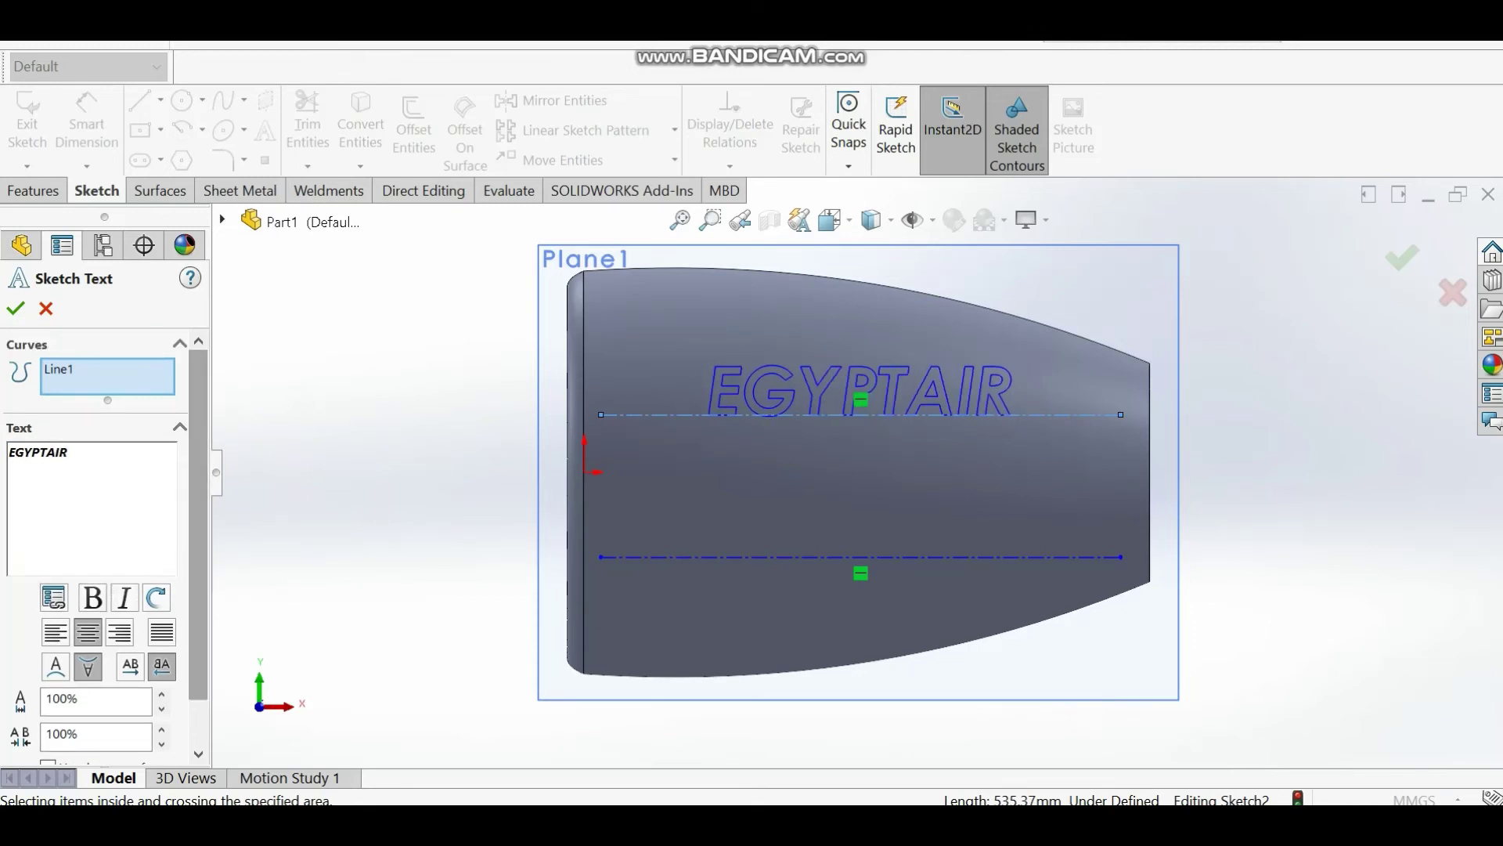
{"action": "left_click", "coordinate": [16, 308]}
- Add the engineer's name as sketch text along the lower centerline in Century Gothic Bold, 50 mm high
{"action": "left_click", "coordinate": [860, 557]}
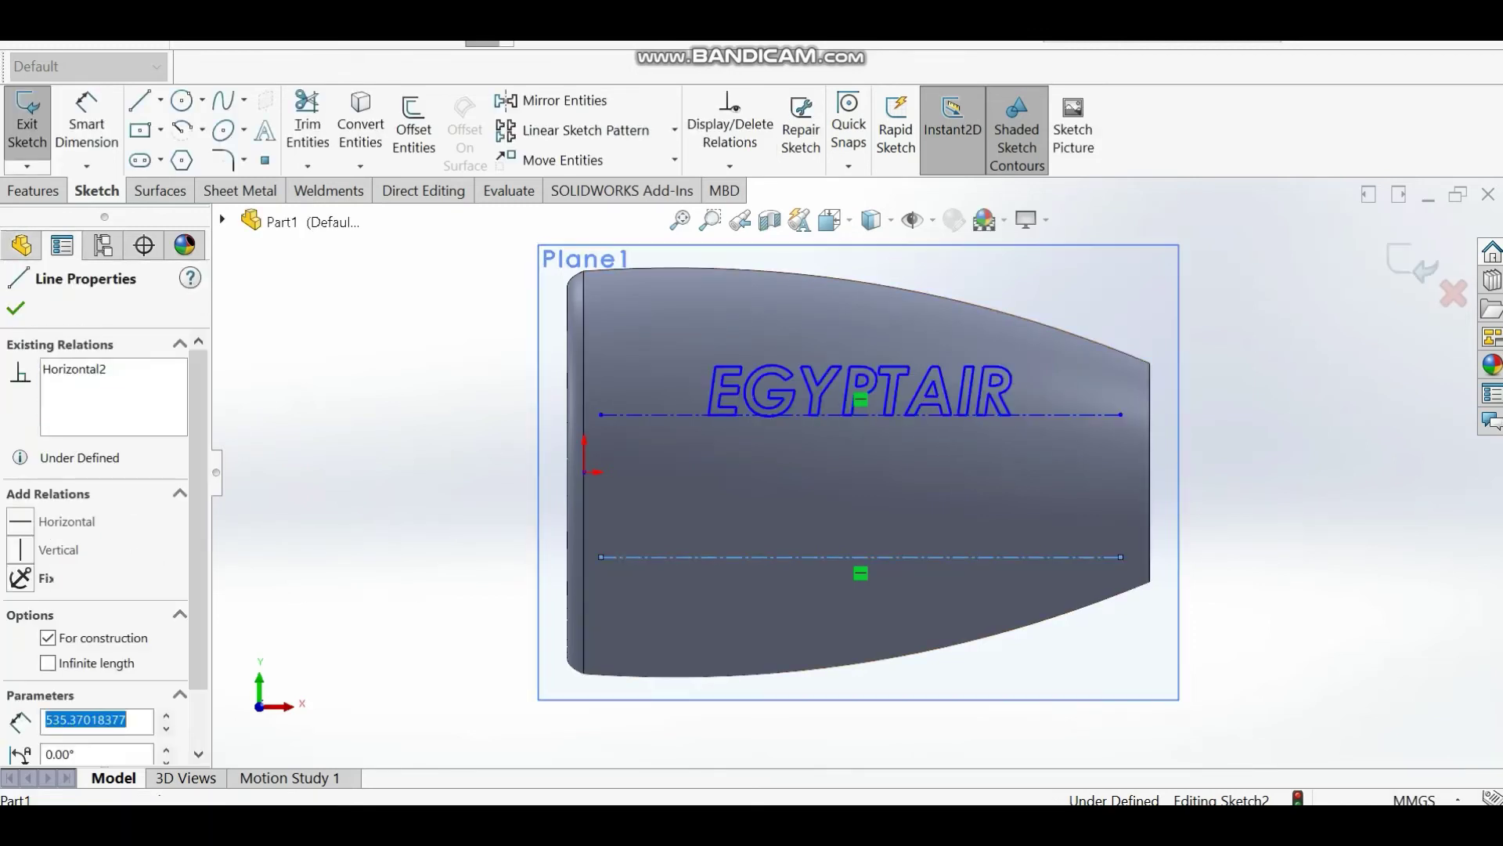
{"action": "left_click", "coordinate": [265, 130]}
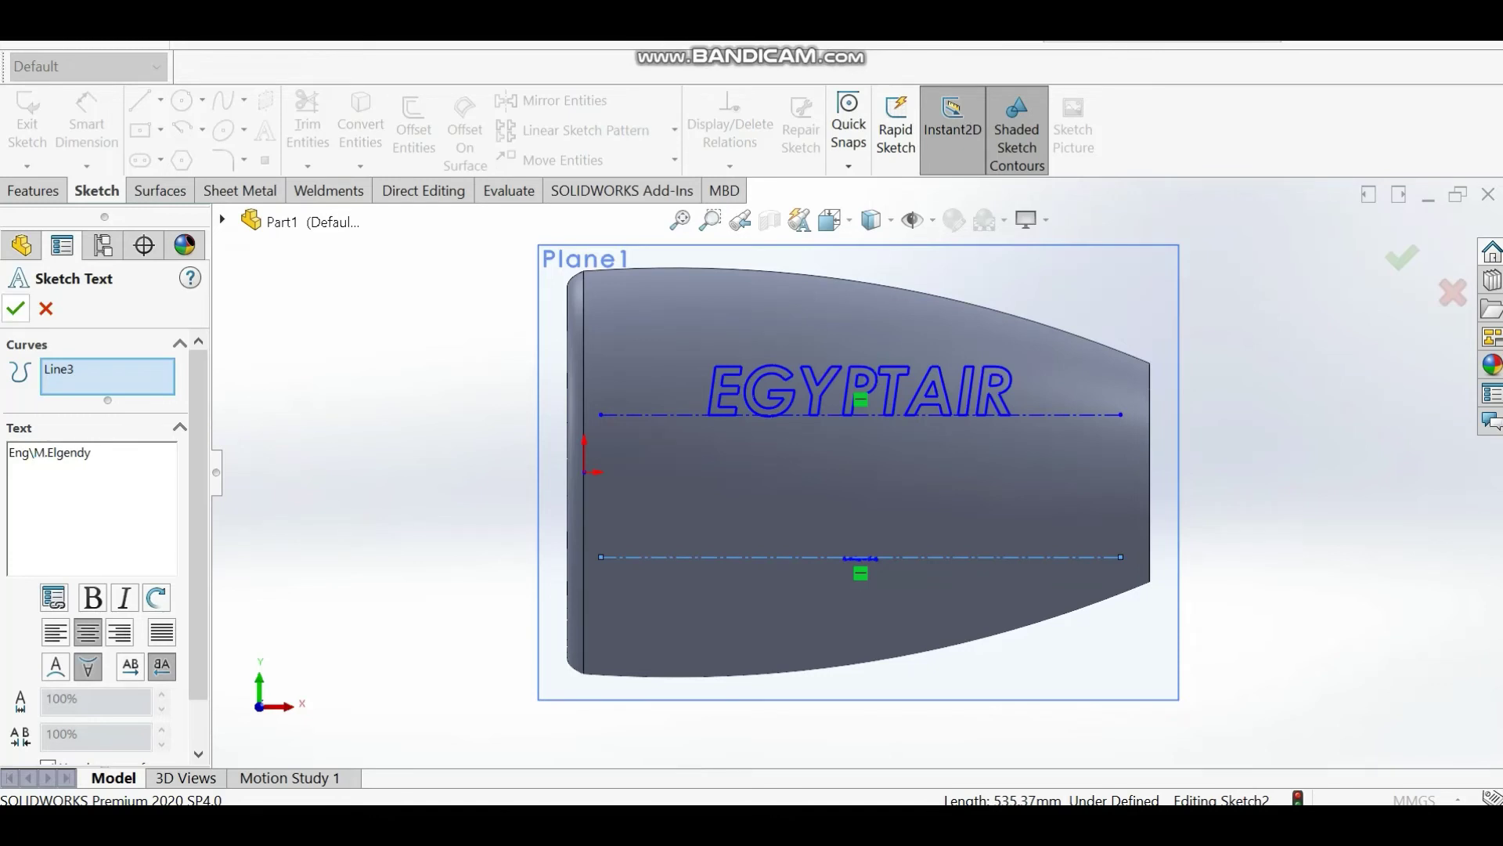
{"action": "scroll", "coordinate": [106, 541], "scroll_direction": "down", "scroll_amount": 1}
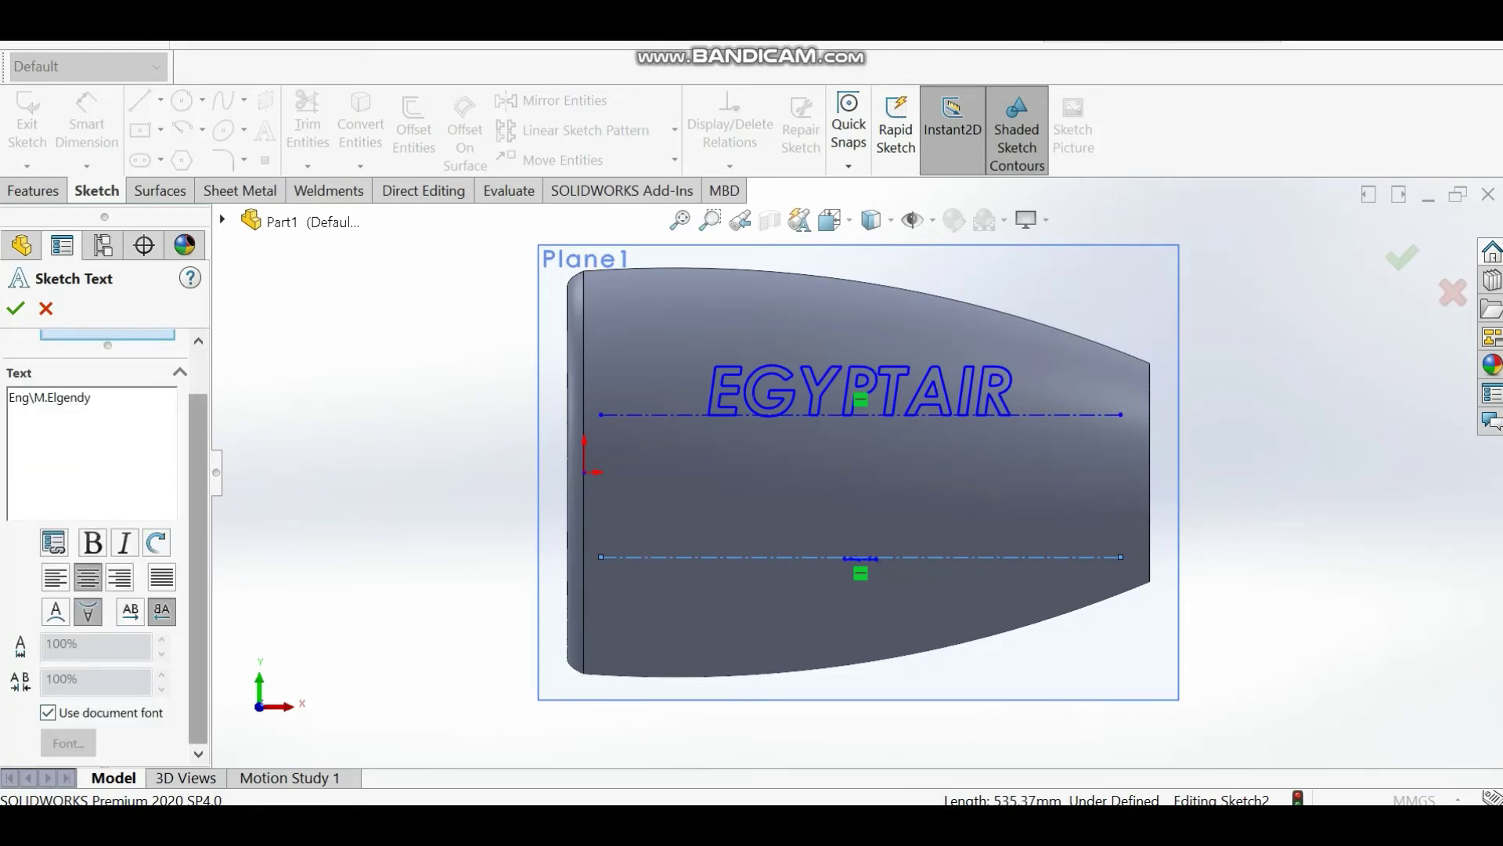
{"action": "left_click", "coordinate": [48, 712]}
{"action": "left_click", "coordinate": [68, 742]}
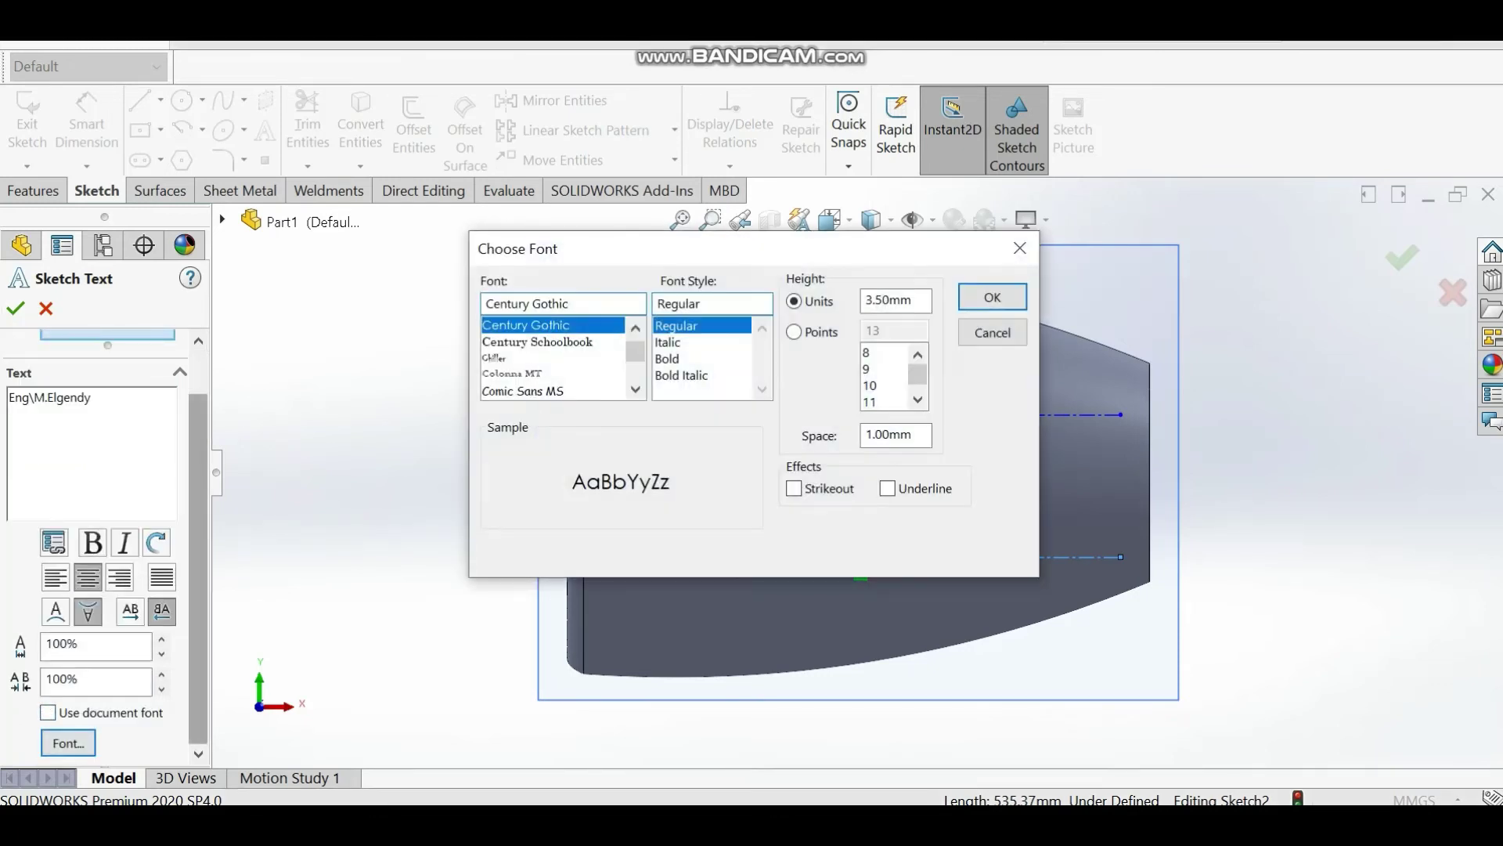
{"action": "left_click", "coordinate": [667, 359]}
{"action": "double_click", "coordinate": [888, 300]}
{"action": "type", "text": "50"}
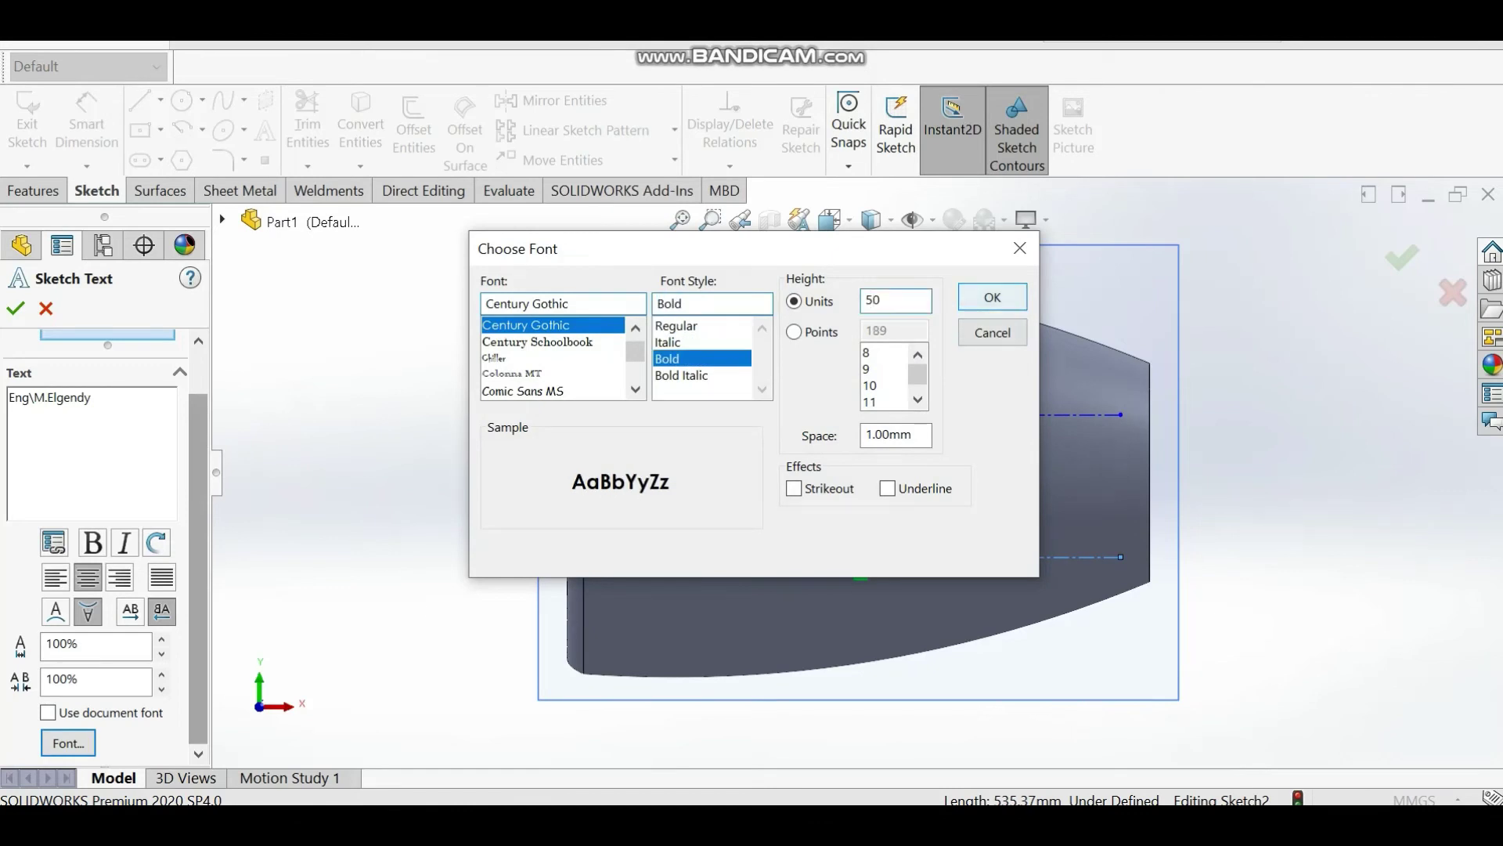
{"action": "key", "text": "Return"}
- Reset both flips so the name text reads upright above the lower centerline, make it bold italic, and accept it
{"action": "left_click", "coordinate": [129, 610]}
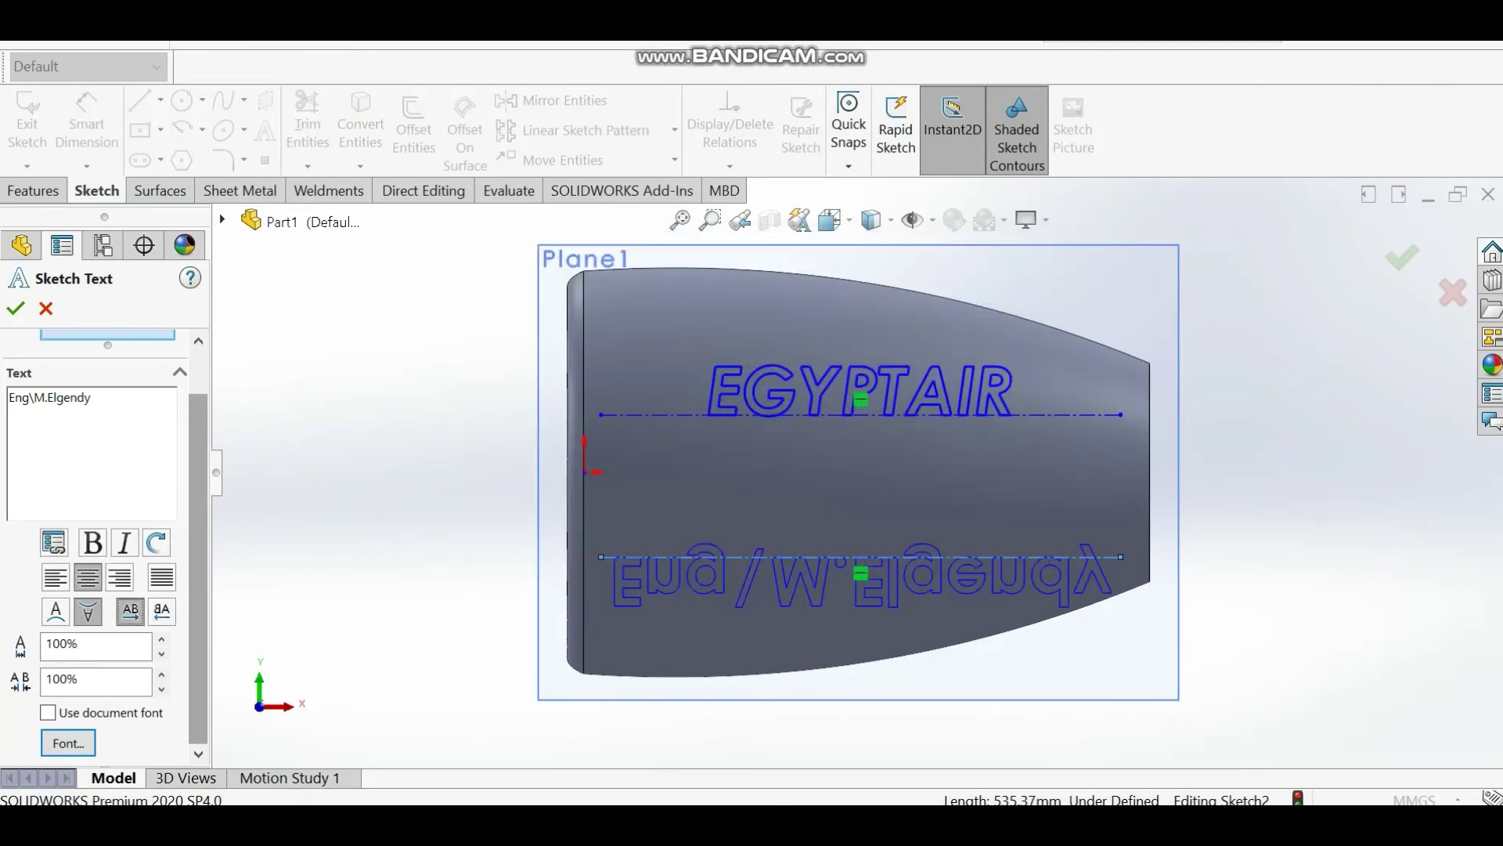
{"action": "left_click", "coordinate": [161, 611]}
{"action": "left_click", "coordinate": [55, 610]}
{"action": "left_click", "coordinate": [130, 611]}
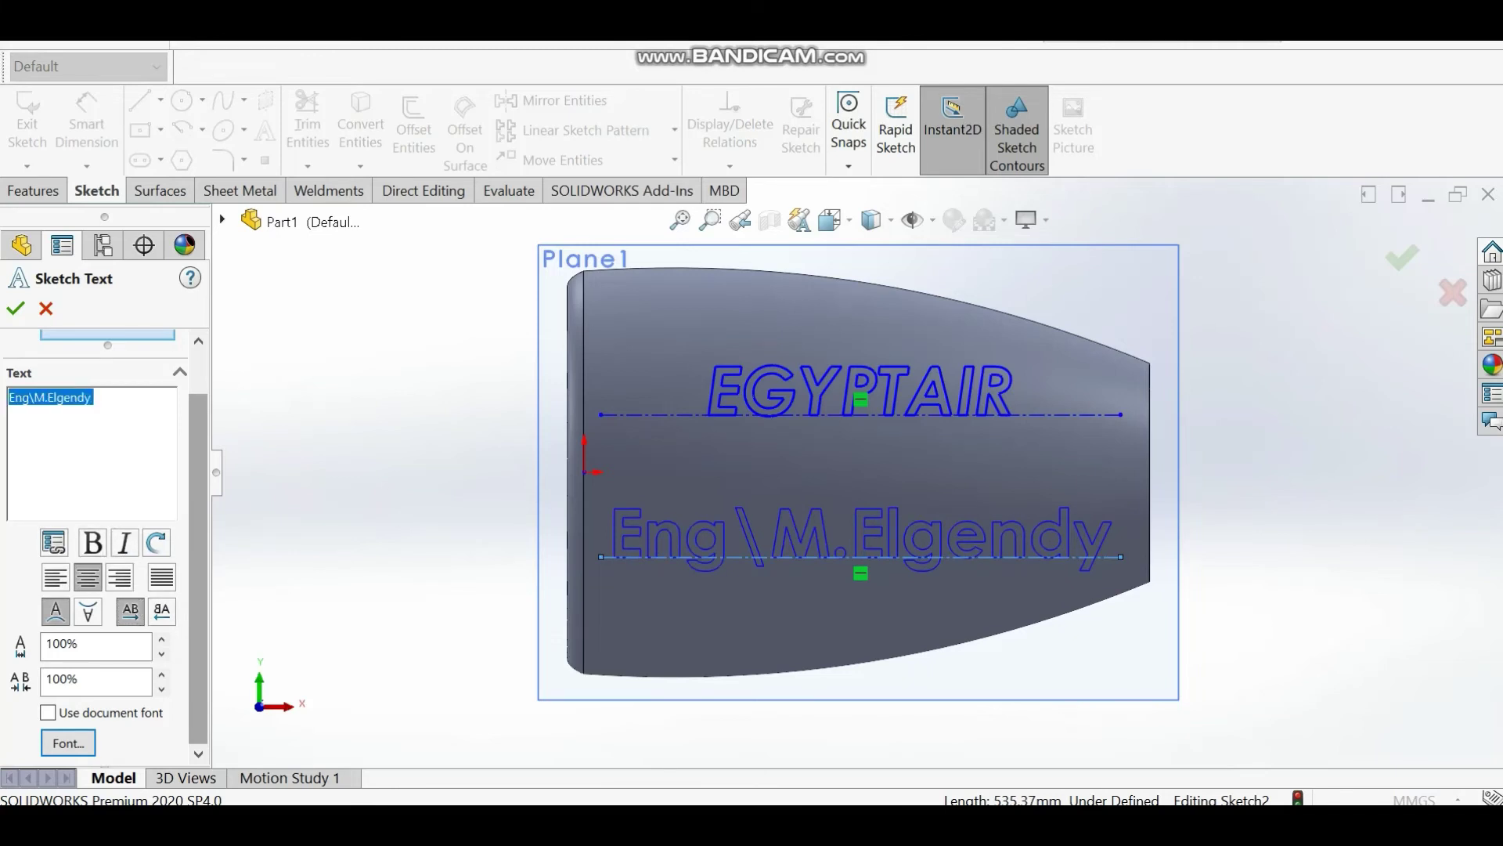
{"action": "left_click", "coordinate": [92, 542]}
{"action": "left_click", "coordinate": [124, 541]}
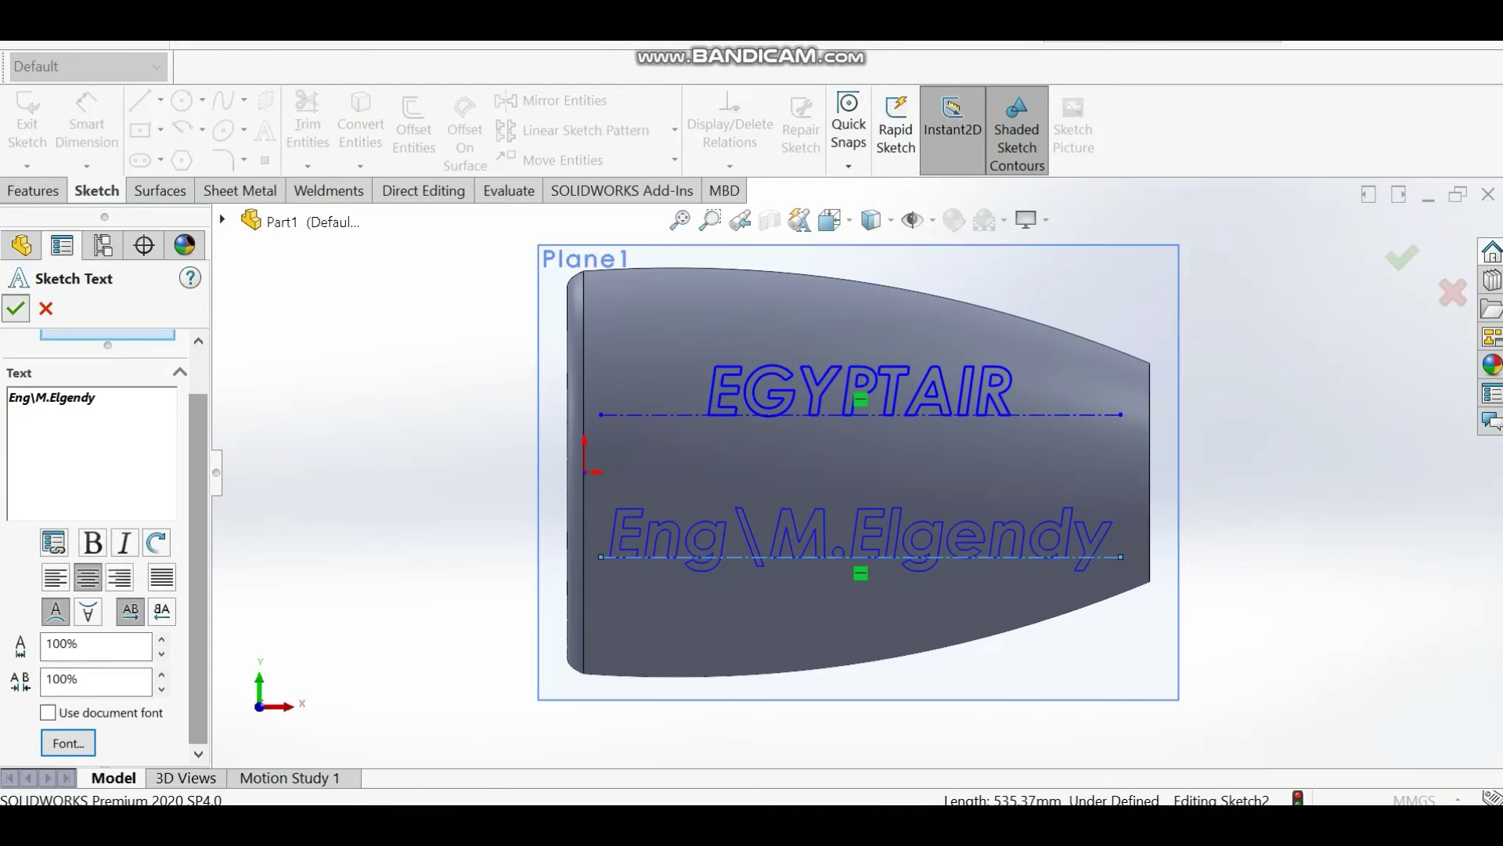
{"action": "key", "text": "Return"}
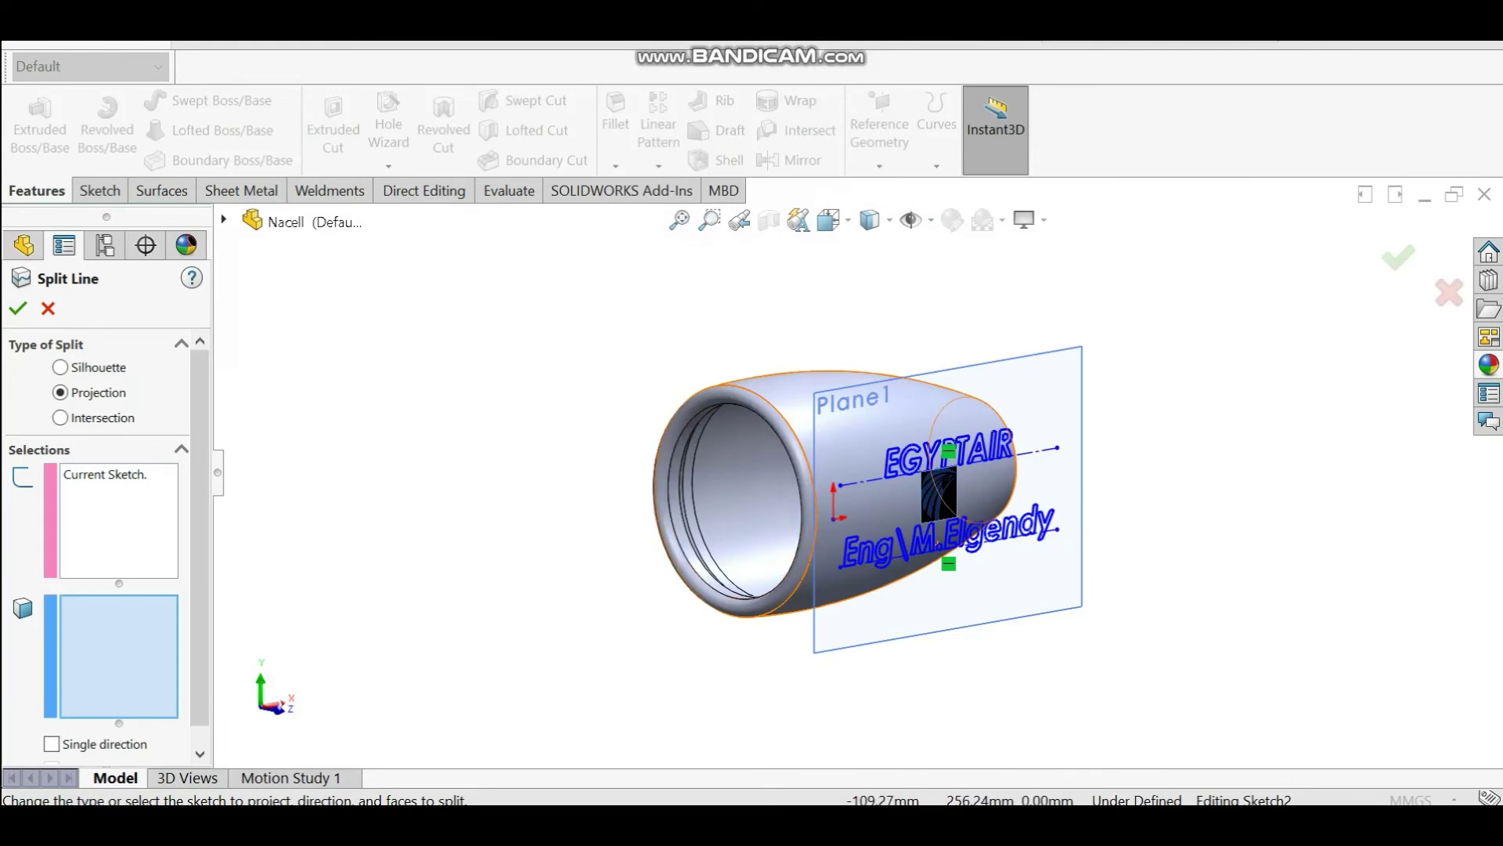
- Project the current text sketch onto the nacelle's outer face as a projection split line
{"action": "left_click", "coordinate": [790, 384]}
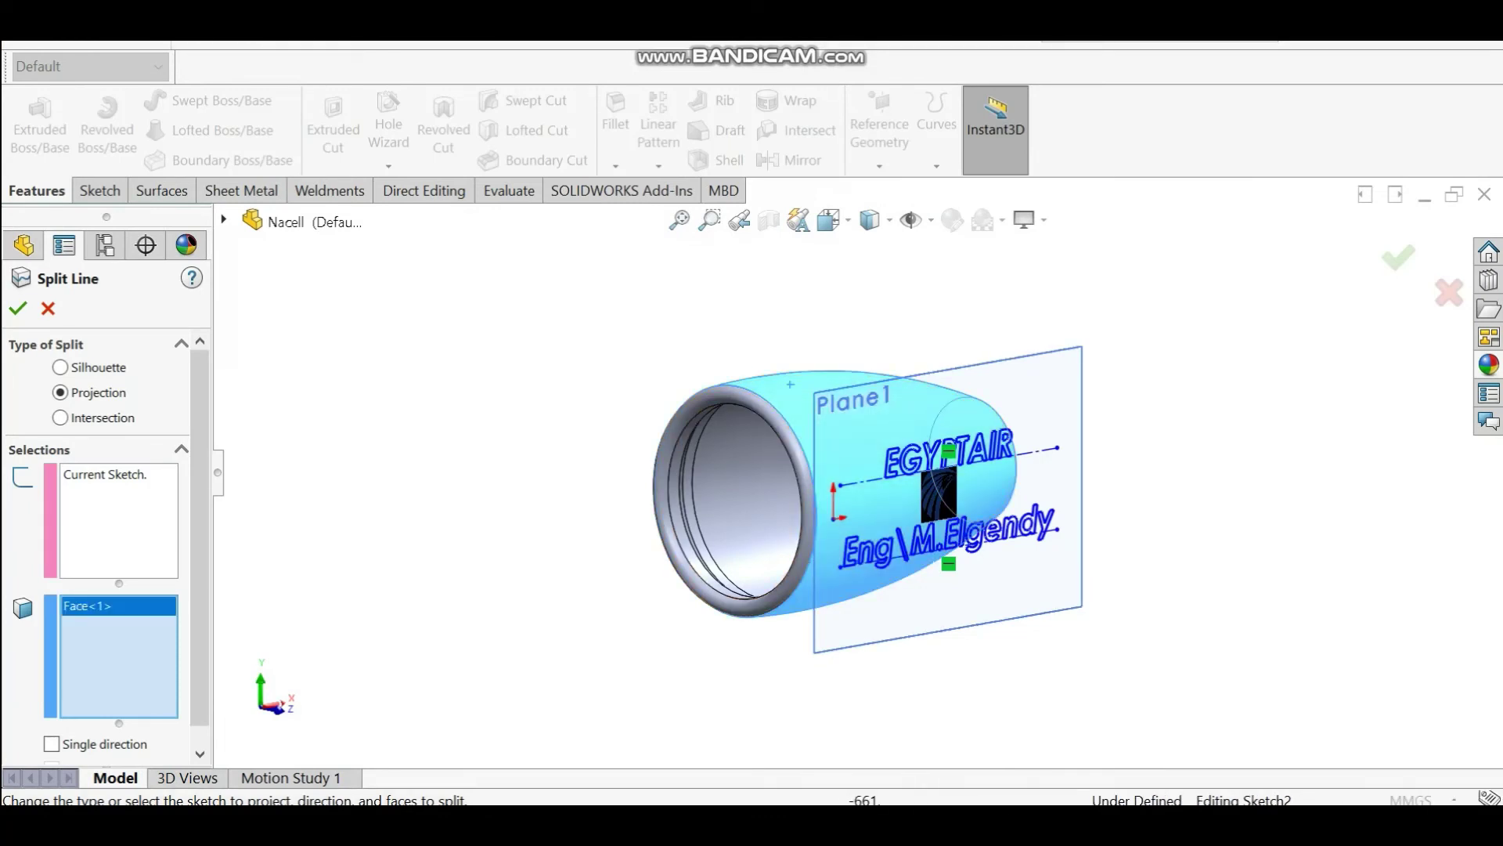
{"action": "left_click", "coordinate": [941, 509]}
{"action": "left_click", "coordinate": [790, 392]}
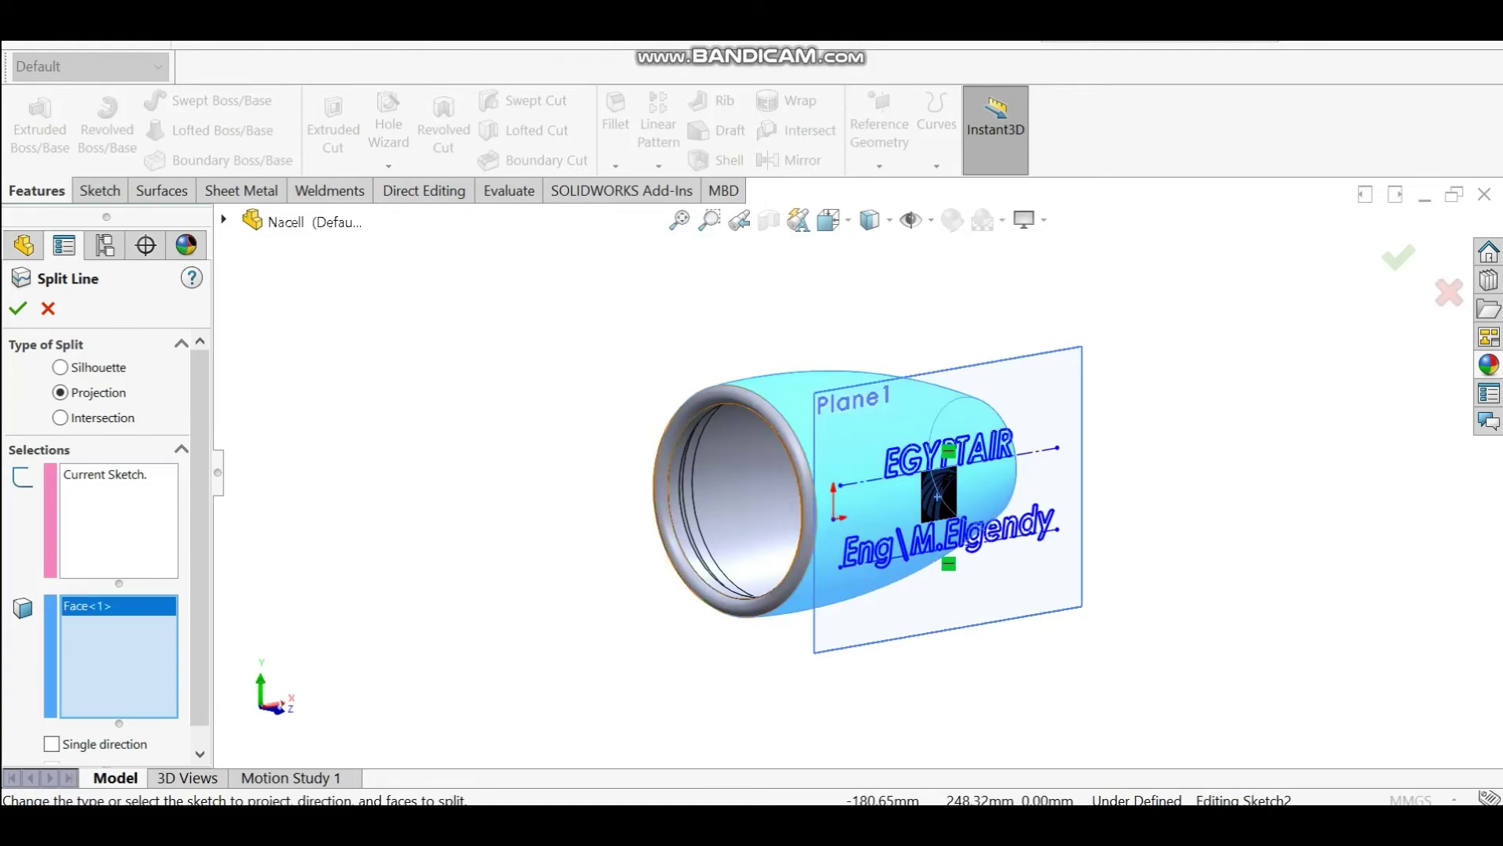
{"action": "left_click", "coordinate": [790, 392]}
{"action": "left_click", "coordinate": [789, 392]}
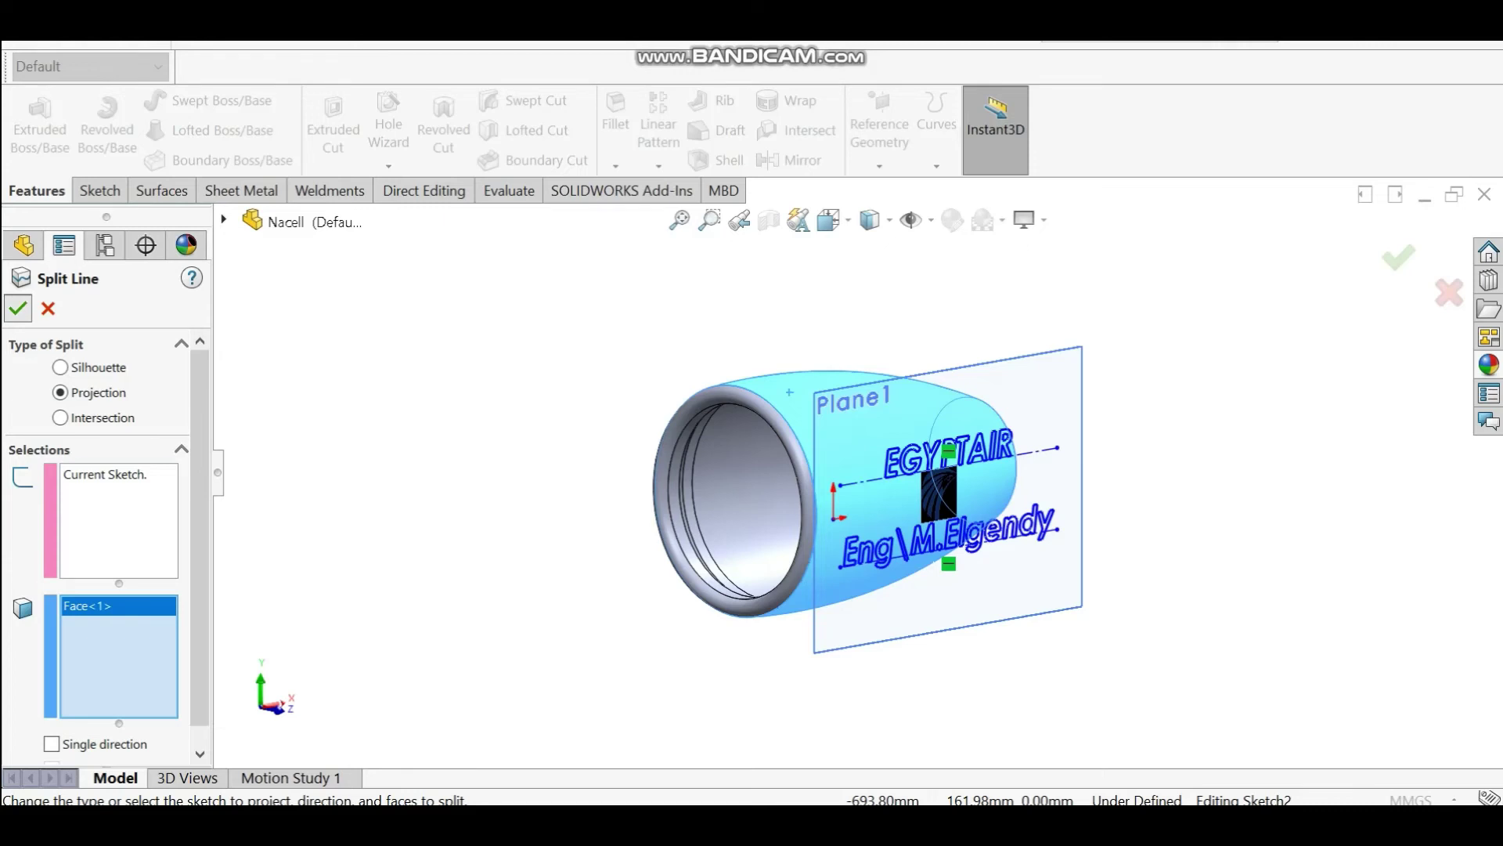
{"action": "key", "text": "Return"}
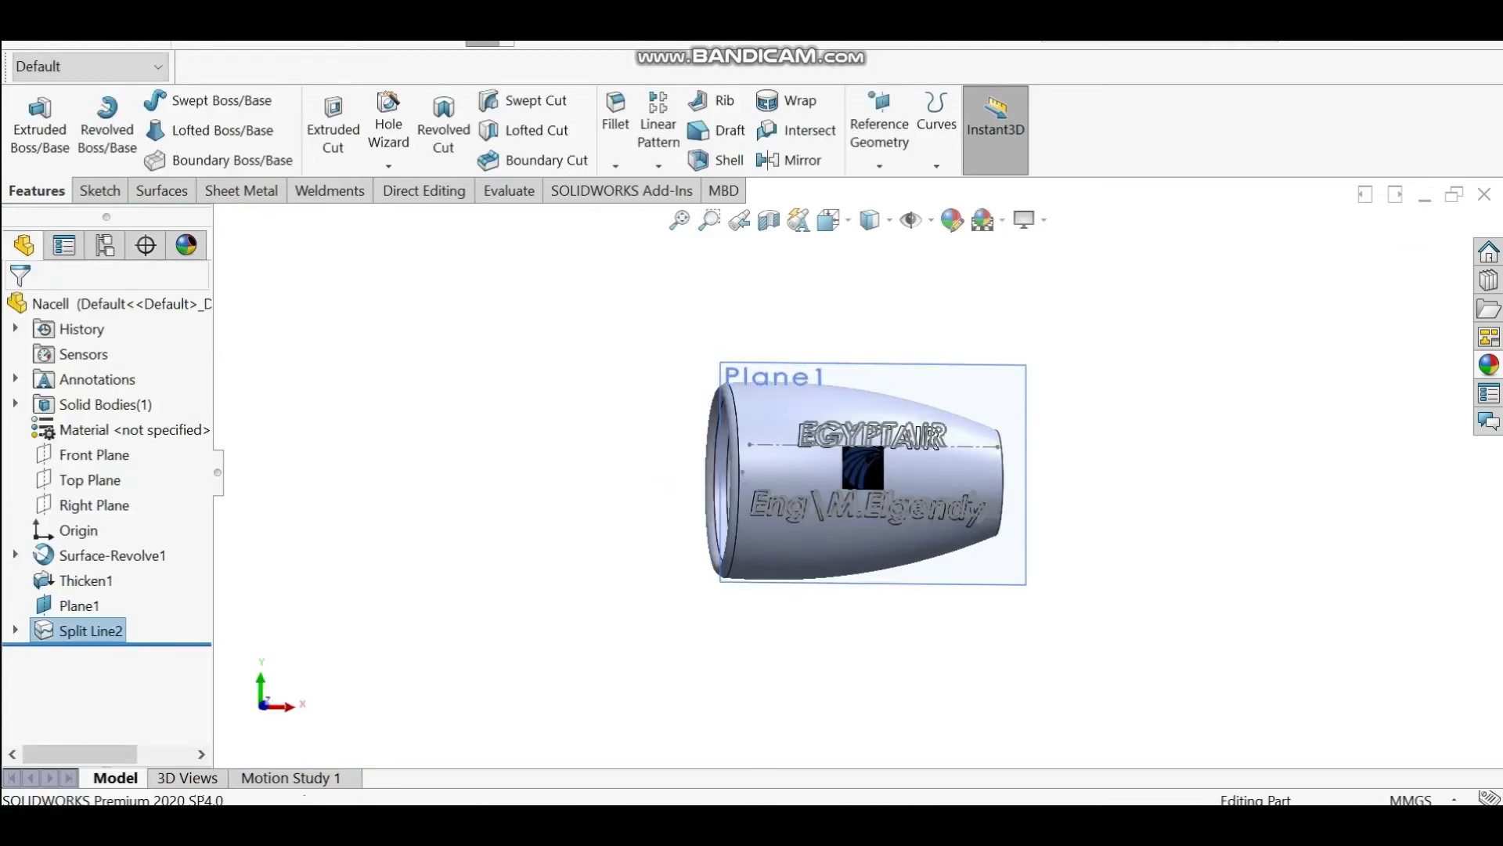
- Apply a blue color to the split faces of the EGYPTAIR letters
{"action": "middle_click_drag", "start_coordinate": [853, 469], "coordinate": [828, 462]}
{"action": "scroll", "coordinate": [852, 425], "scroll_direction": "down", "scroll_amount": 2}
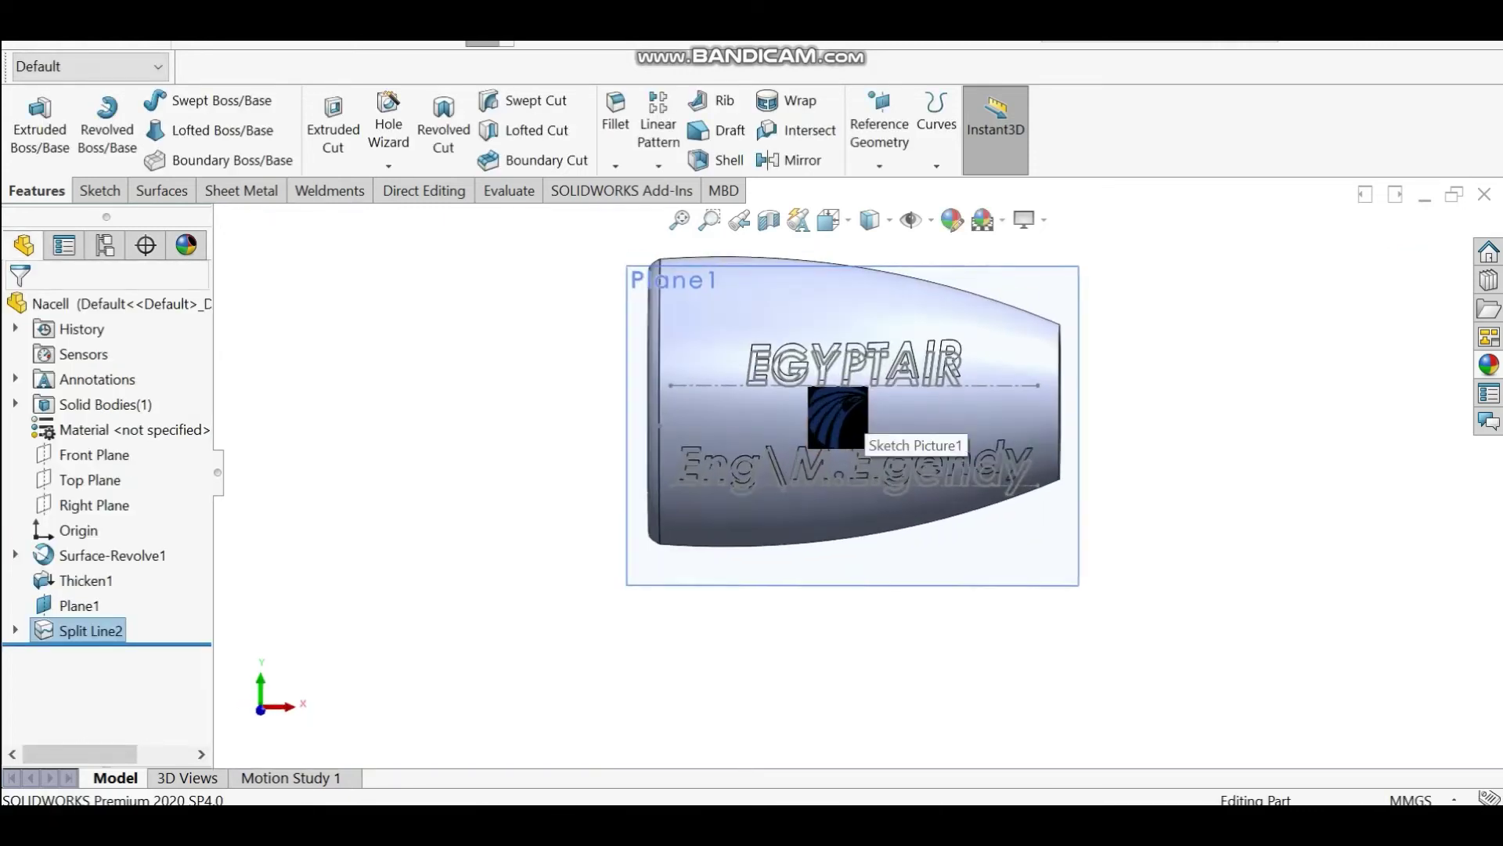
{"action": "scroll", "coordinate": [852, 424], "scroll_direction": "up", "scroll_amount": 5}
{"action": "scroll", "coordinate": [859, 481], "scroll_direction": "down", "scroll_amount": 5}
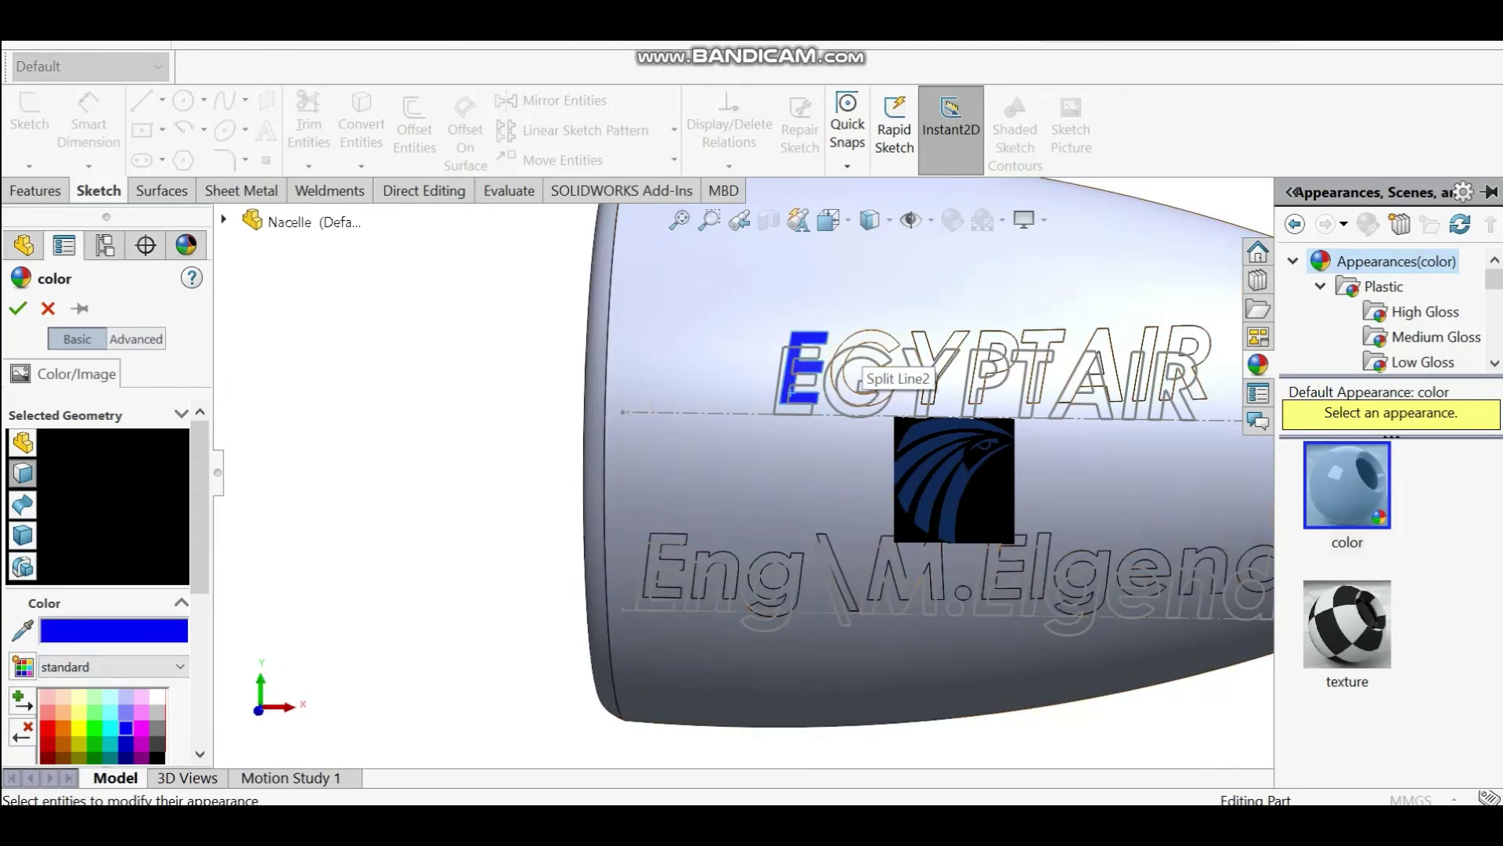
{"action": "left_click", "coordinate": [868, 334]}
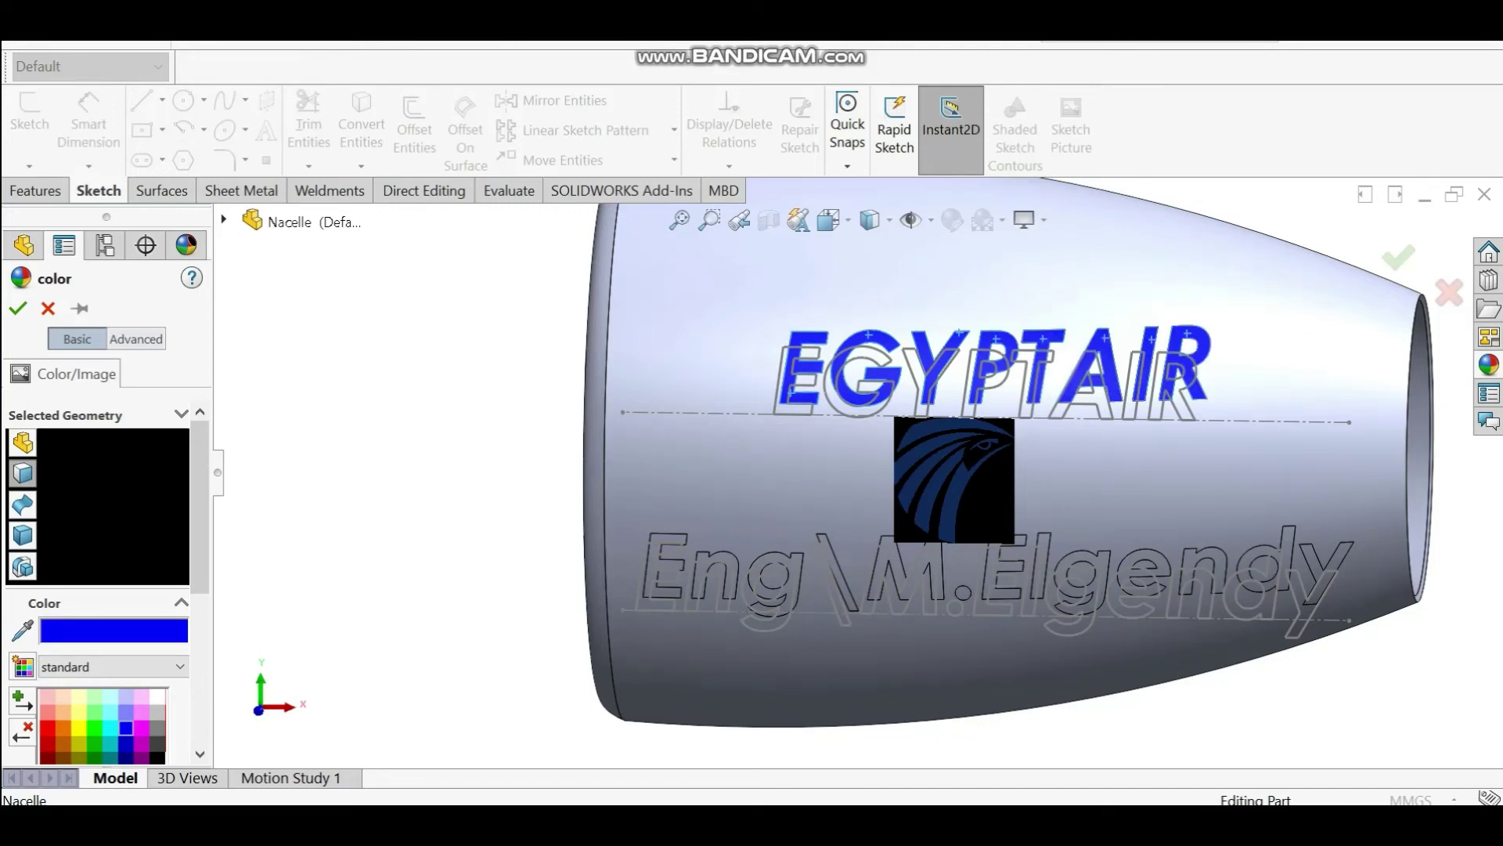
{"action": "left_click", "coordinate": [17, 308]}
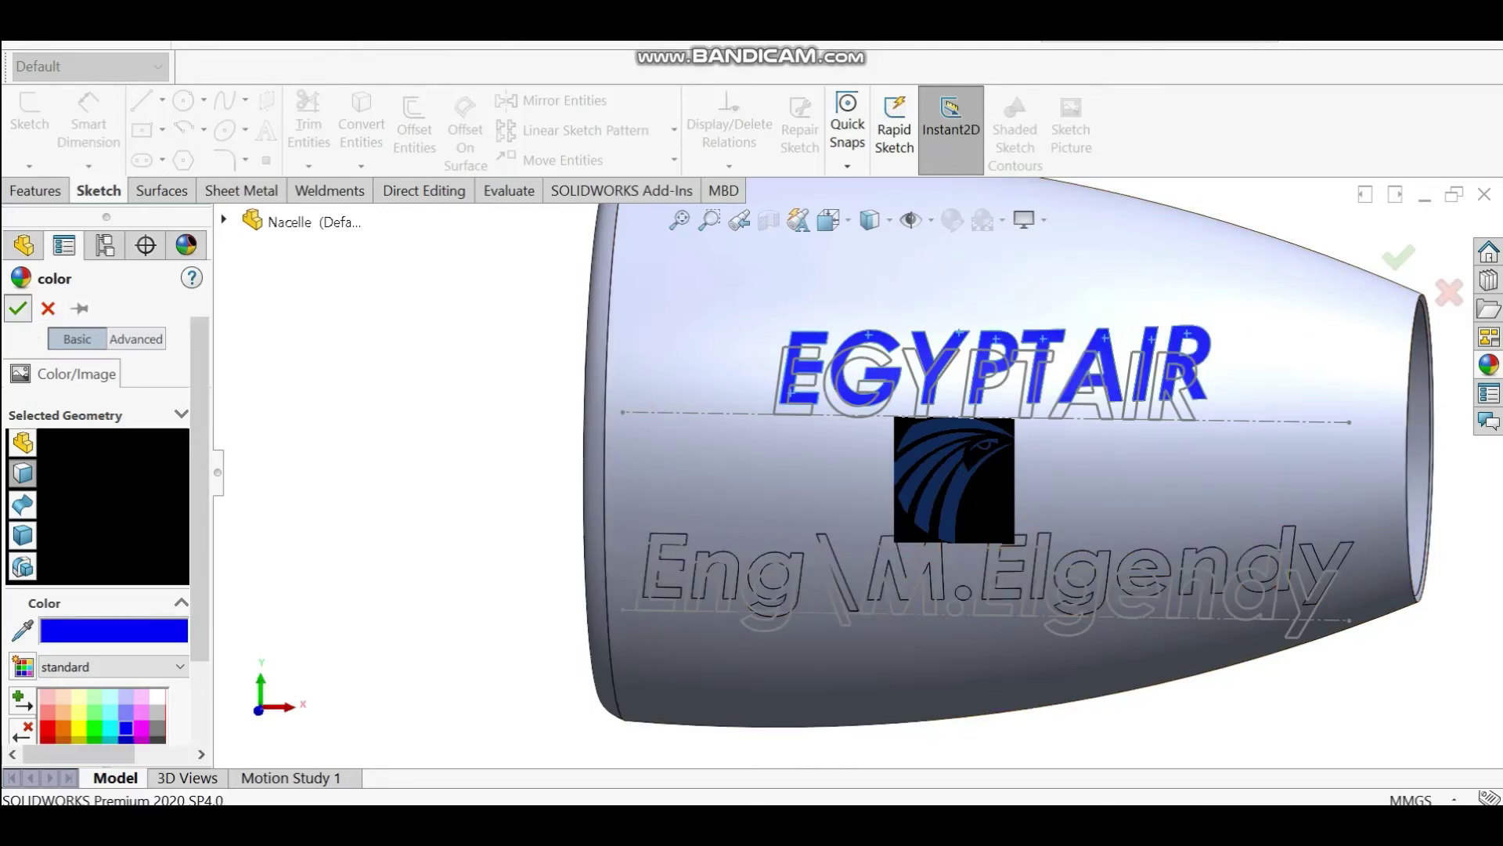
- Open the decal library and start adding a new decal to the nacelle part
{"action": "left_click", "coordinate": [94, 455]}
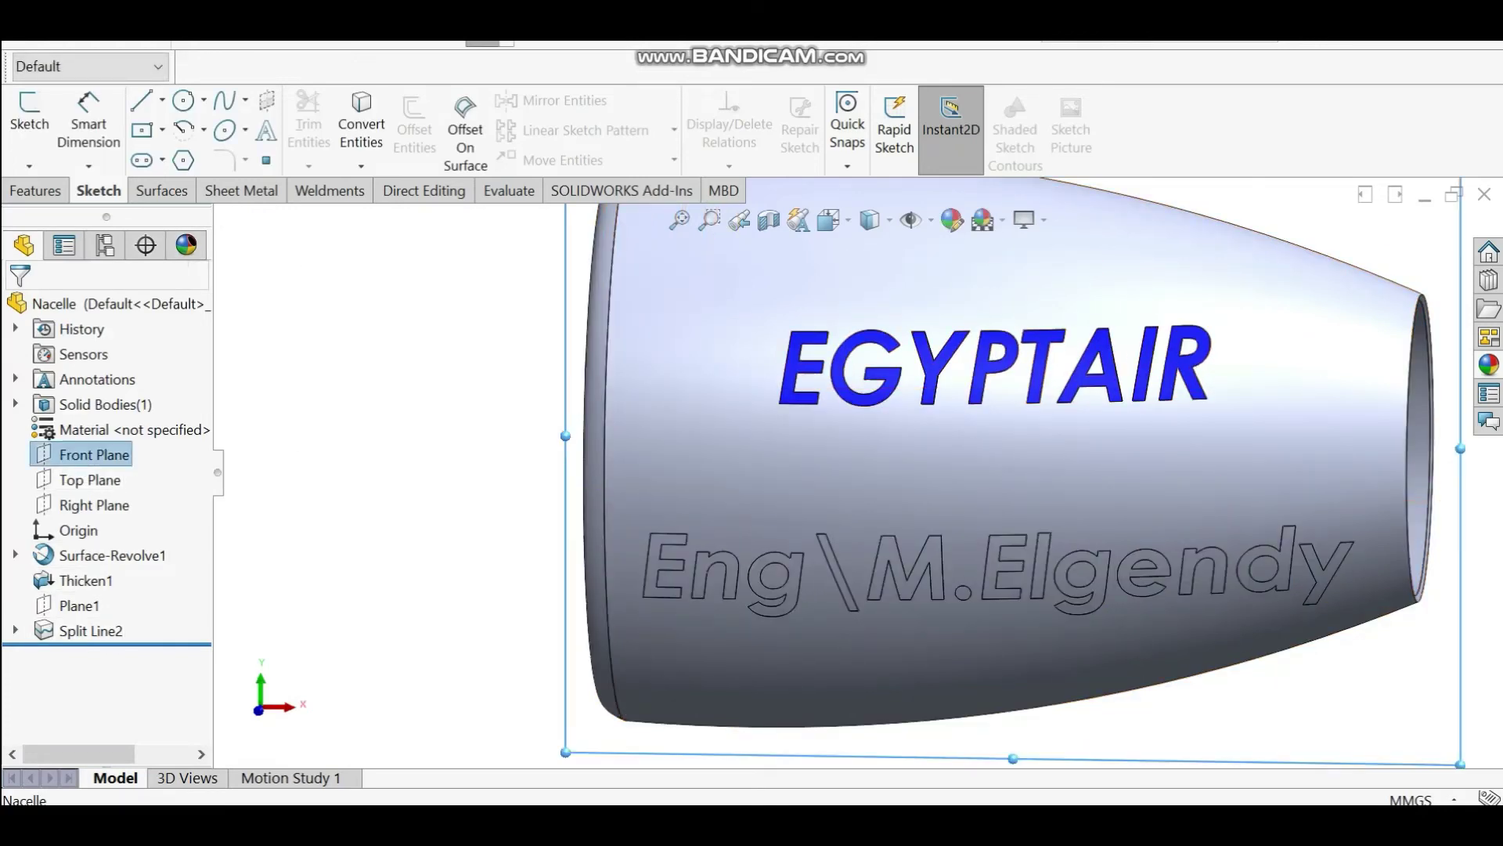
{"action": "left_click", "coordinate": [187, 245]}
{"action": "left_click", "coordinate": [48, 276]}
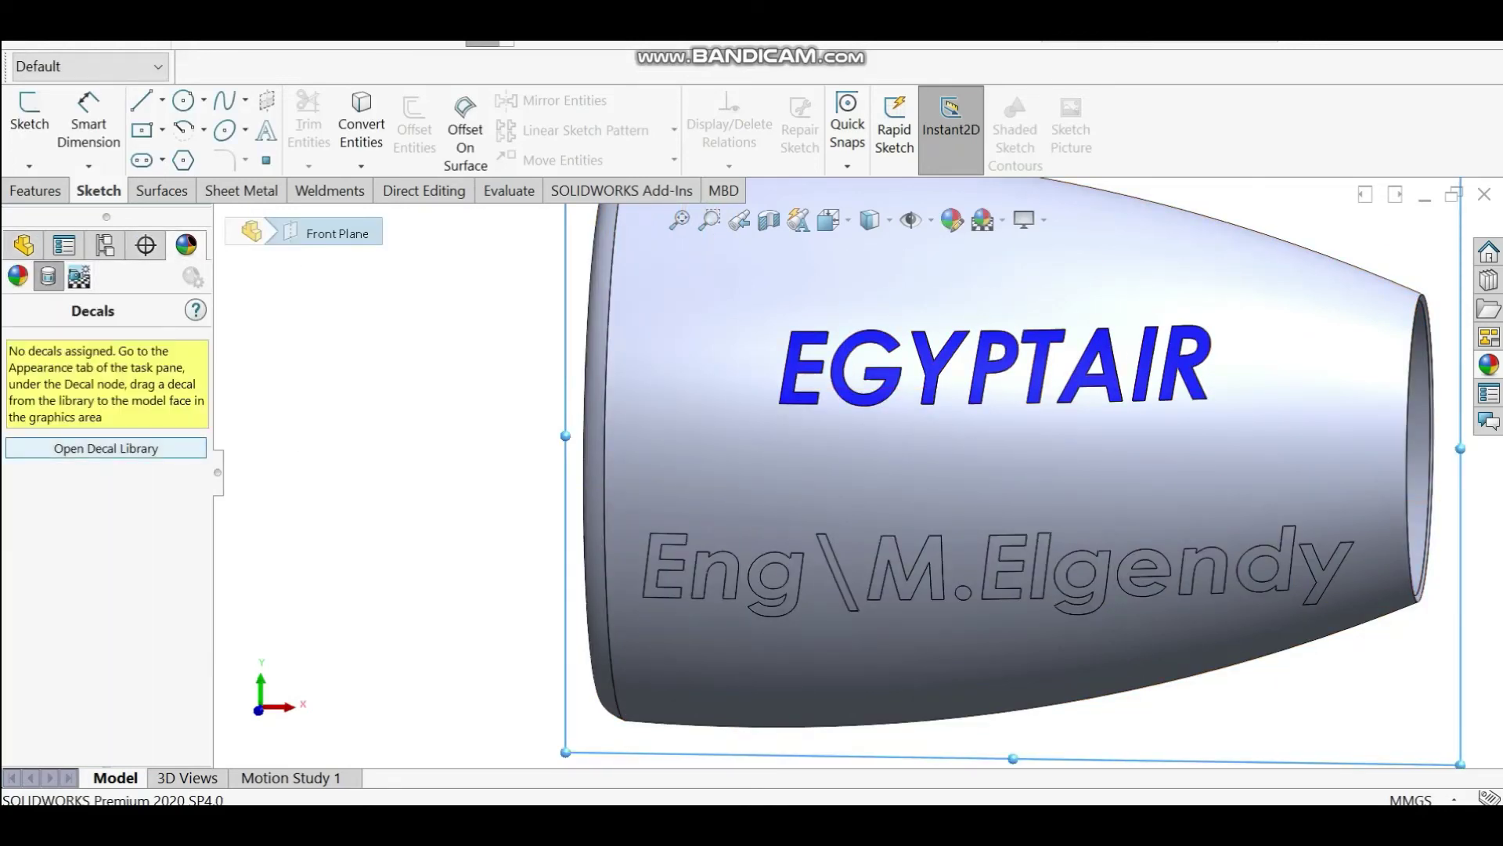
{"action": "left_click", "coordinate": [106, 449]}
{"action": "right_click", "coordinate": [127, 522]}
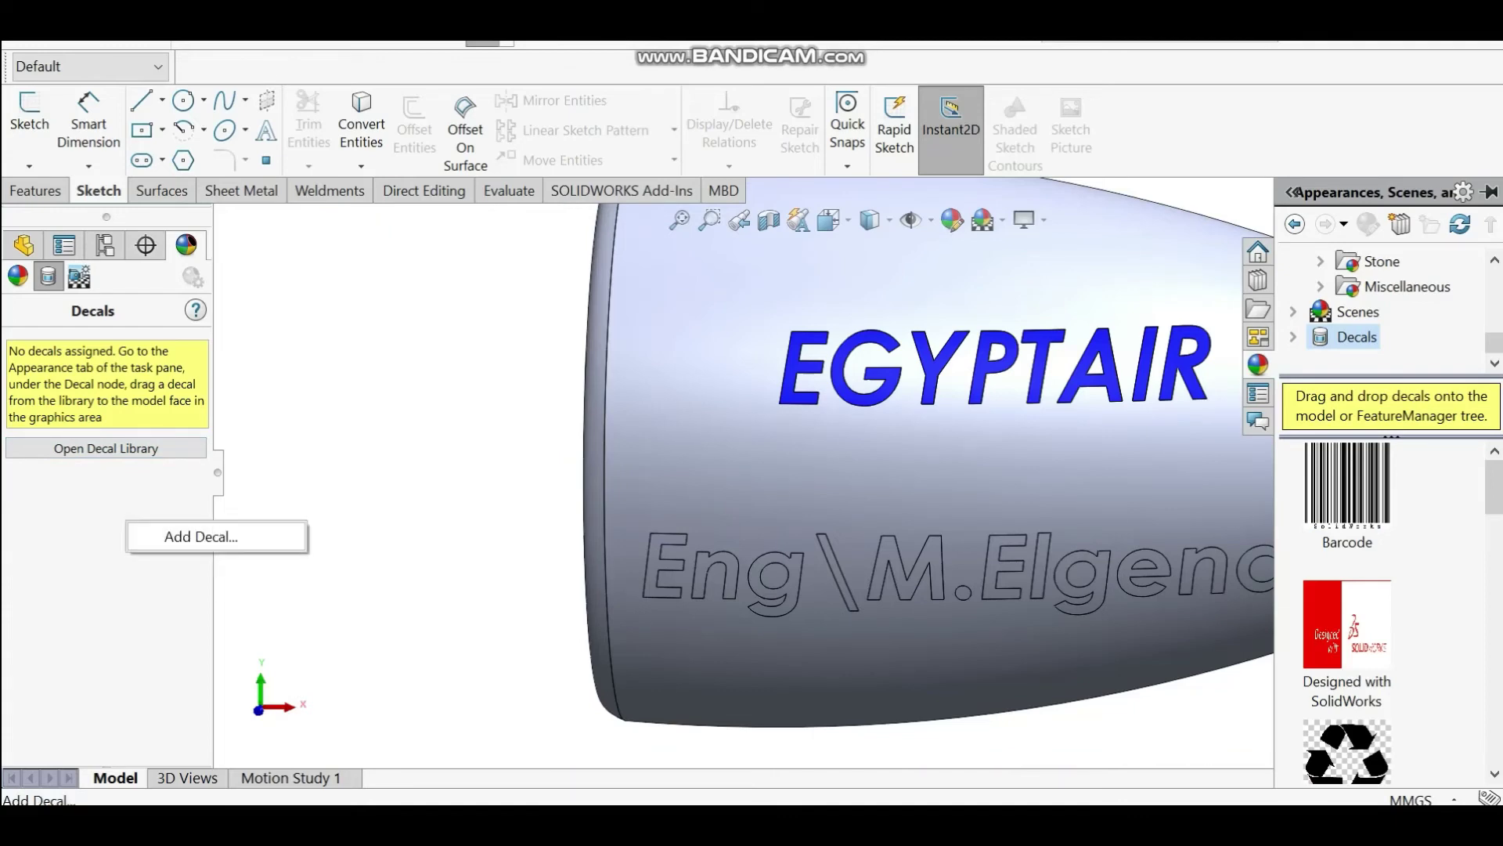
{"action": "left_click", "coordinate": [188, 538]}
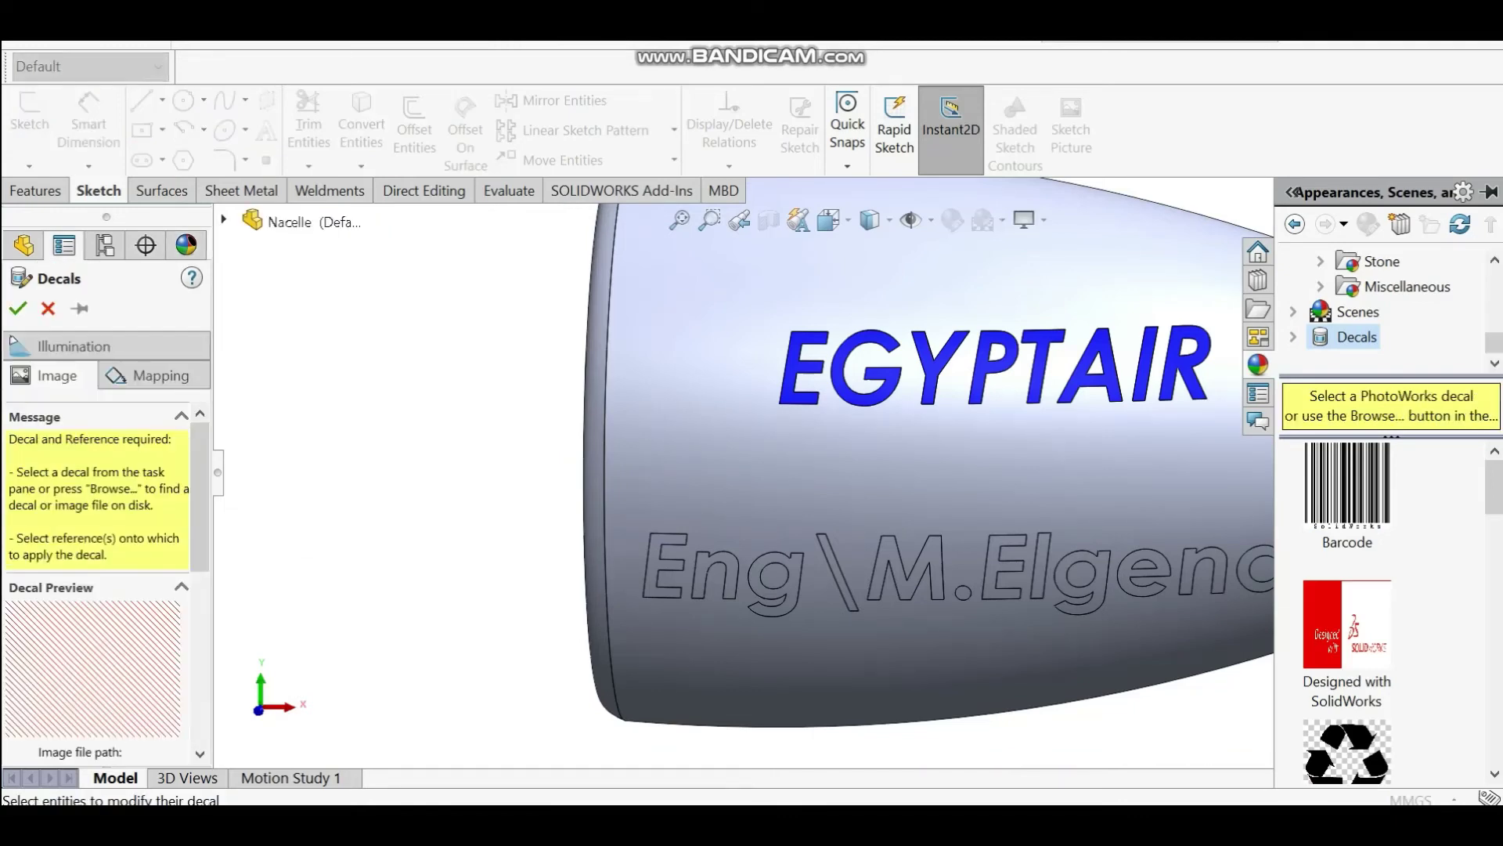
- Load GetAirlineLogo.png from the Desktop as the decal image and apply it to the nacelle's outer face
{"action": "left_click", "coordinate": [102, 637]}
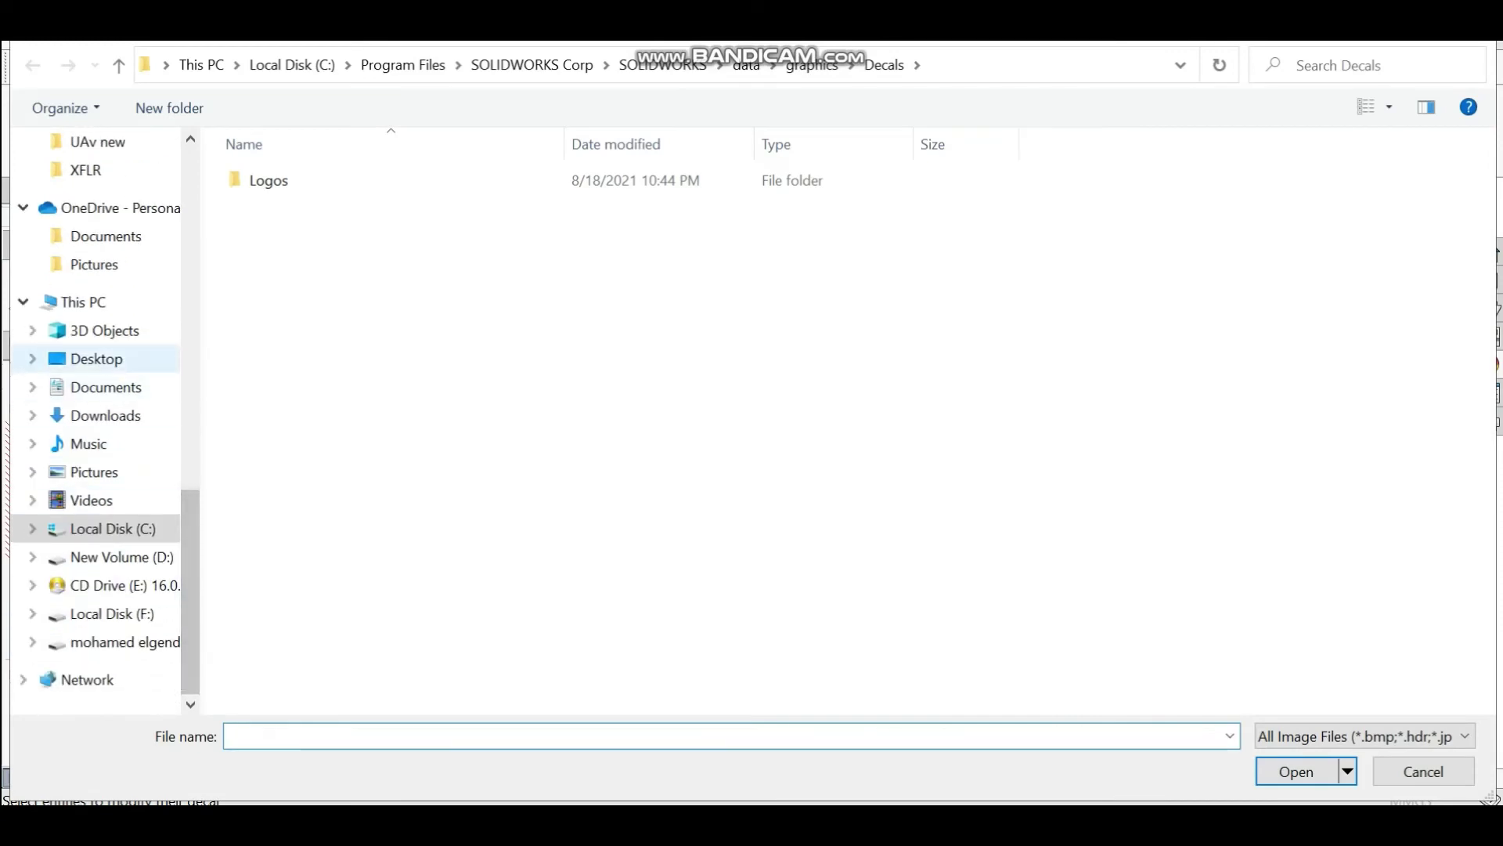
{"action": "left_click", "coordinate": [96, 359]}
{"action": "left_click", "coordinate": [1044, 224]}
{"action": "left_click", "coordinate": [1298, 211]}
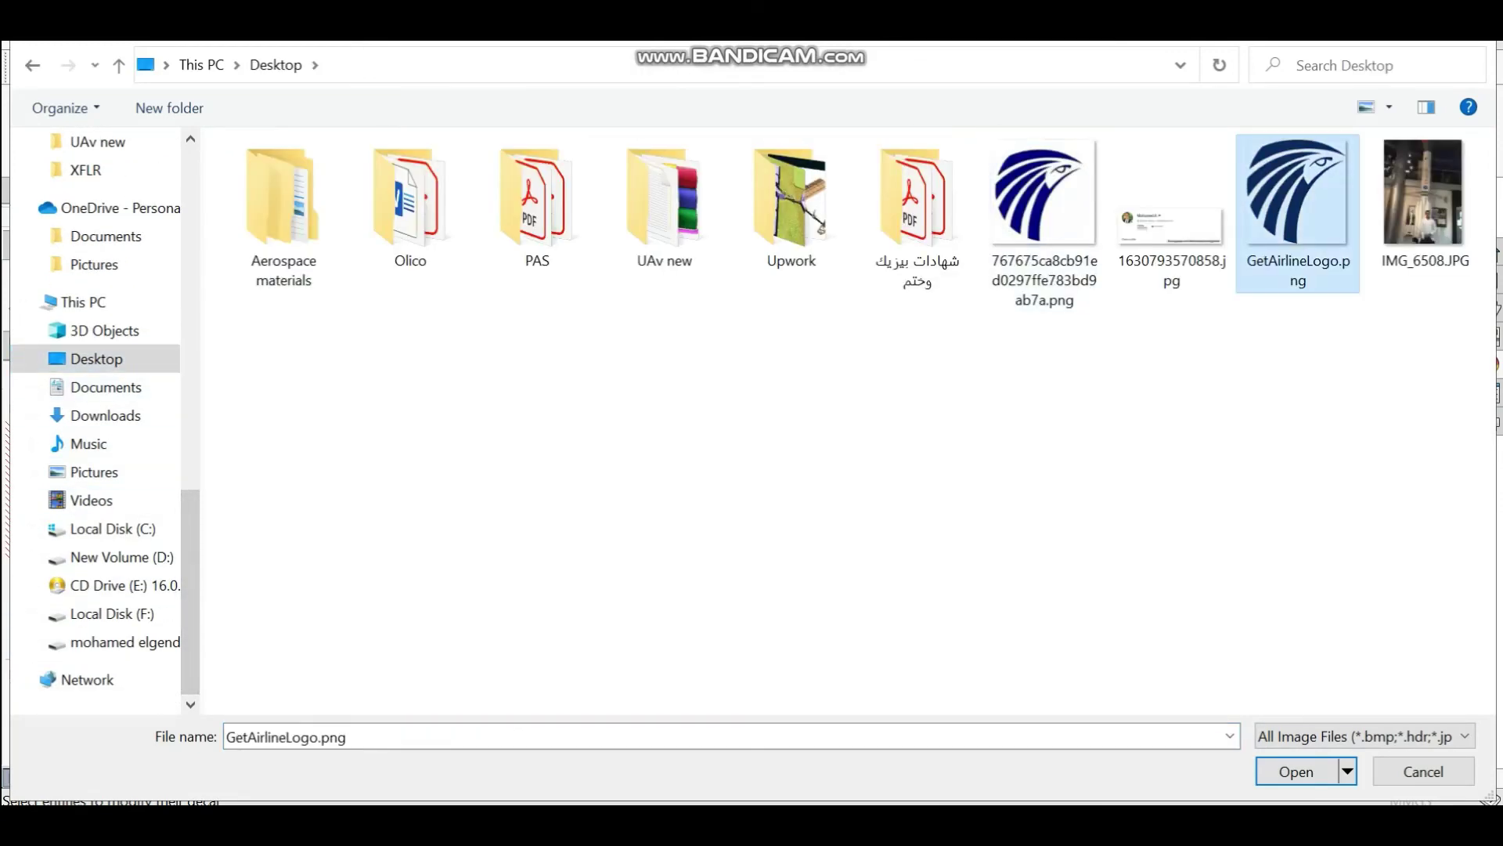
{"action": "left_click", "coordinate": [1296, 771]}
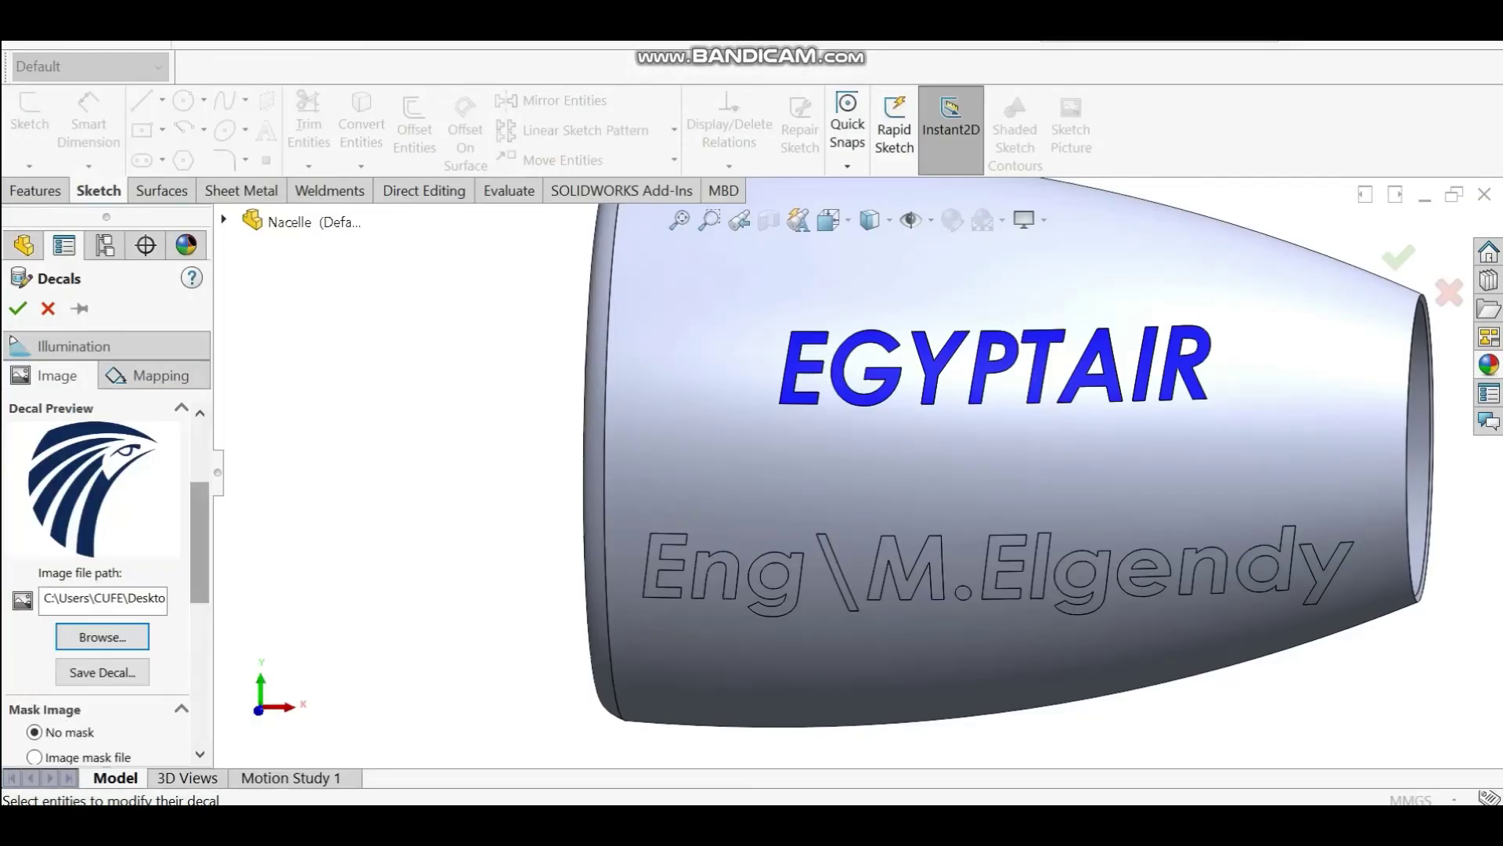
{"action": "left_click_drag", "start_coordinate": [200, 542], "coordinate": [199, 481]}
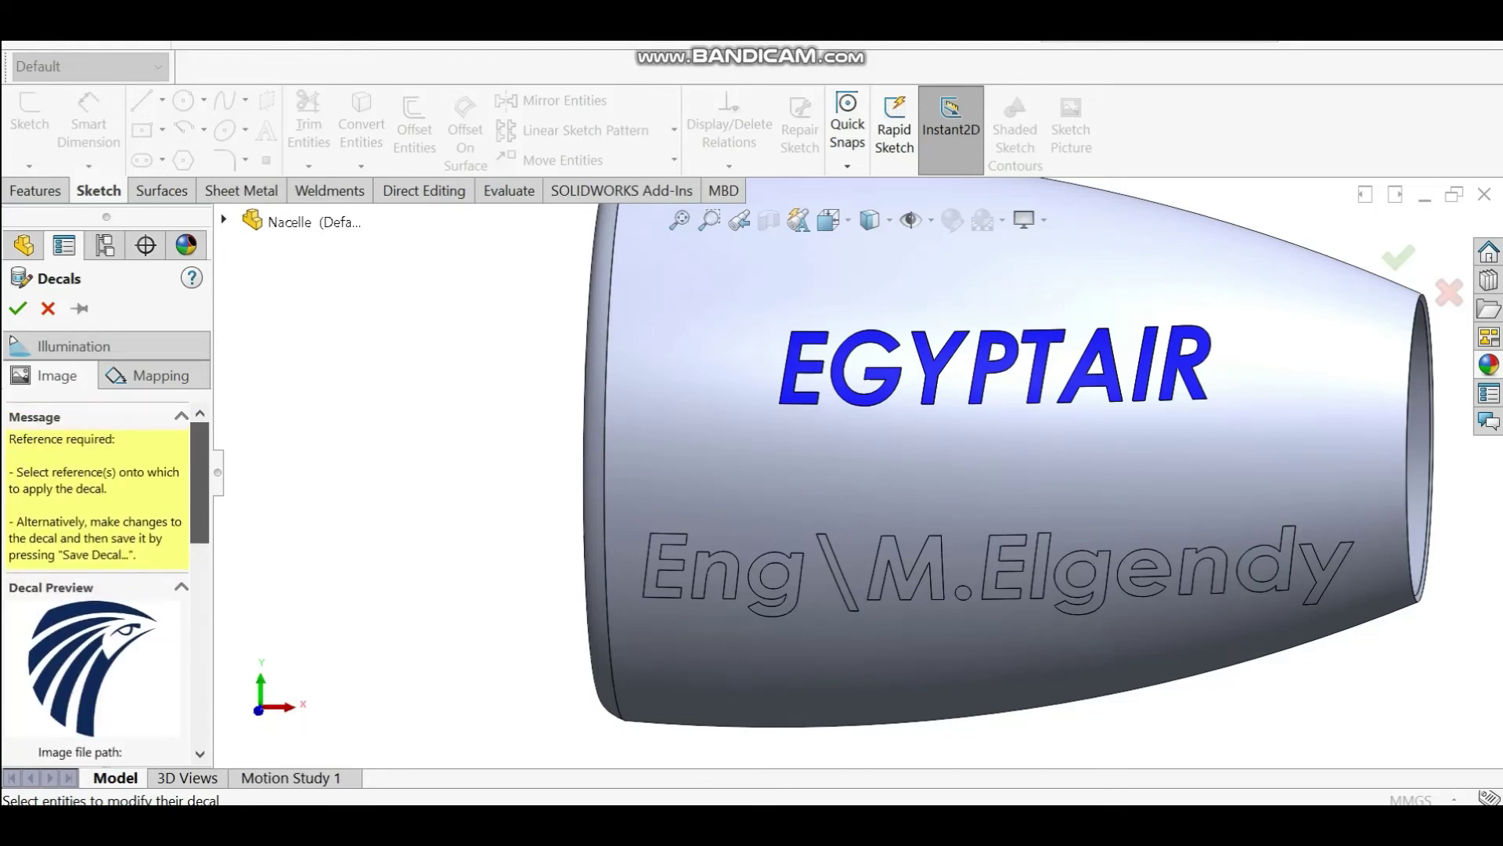
{"action": "left_click", "coordinate": [714, 406]}
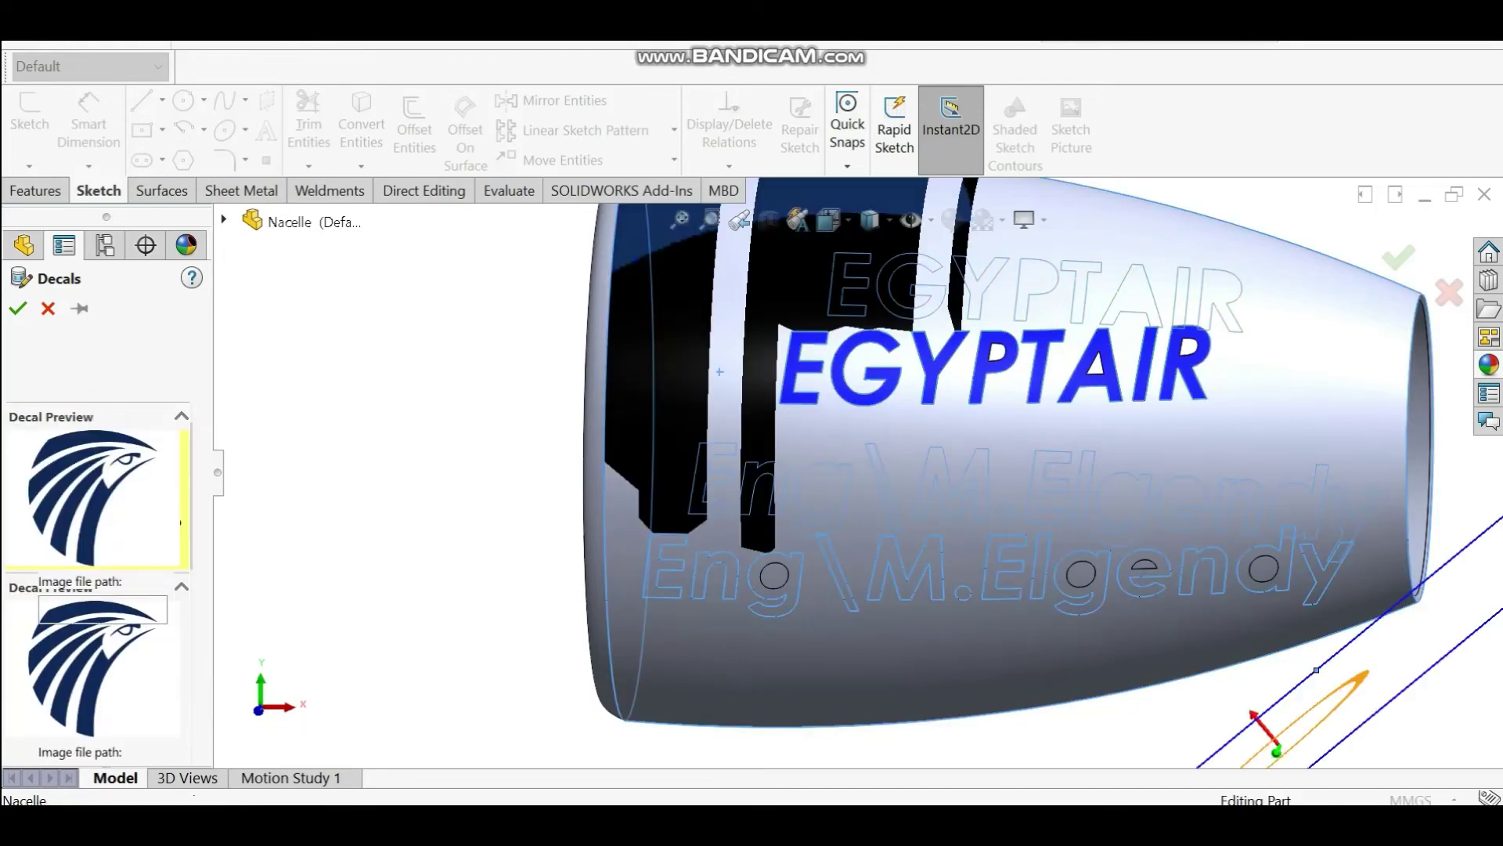
- Resize and reposition the logo decal near the nacelle's front, beside the EGYPTAIR lettering, and accept it
{"action": "left_click", "coordinate": [679, 220]}
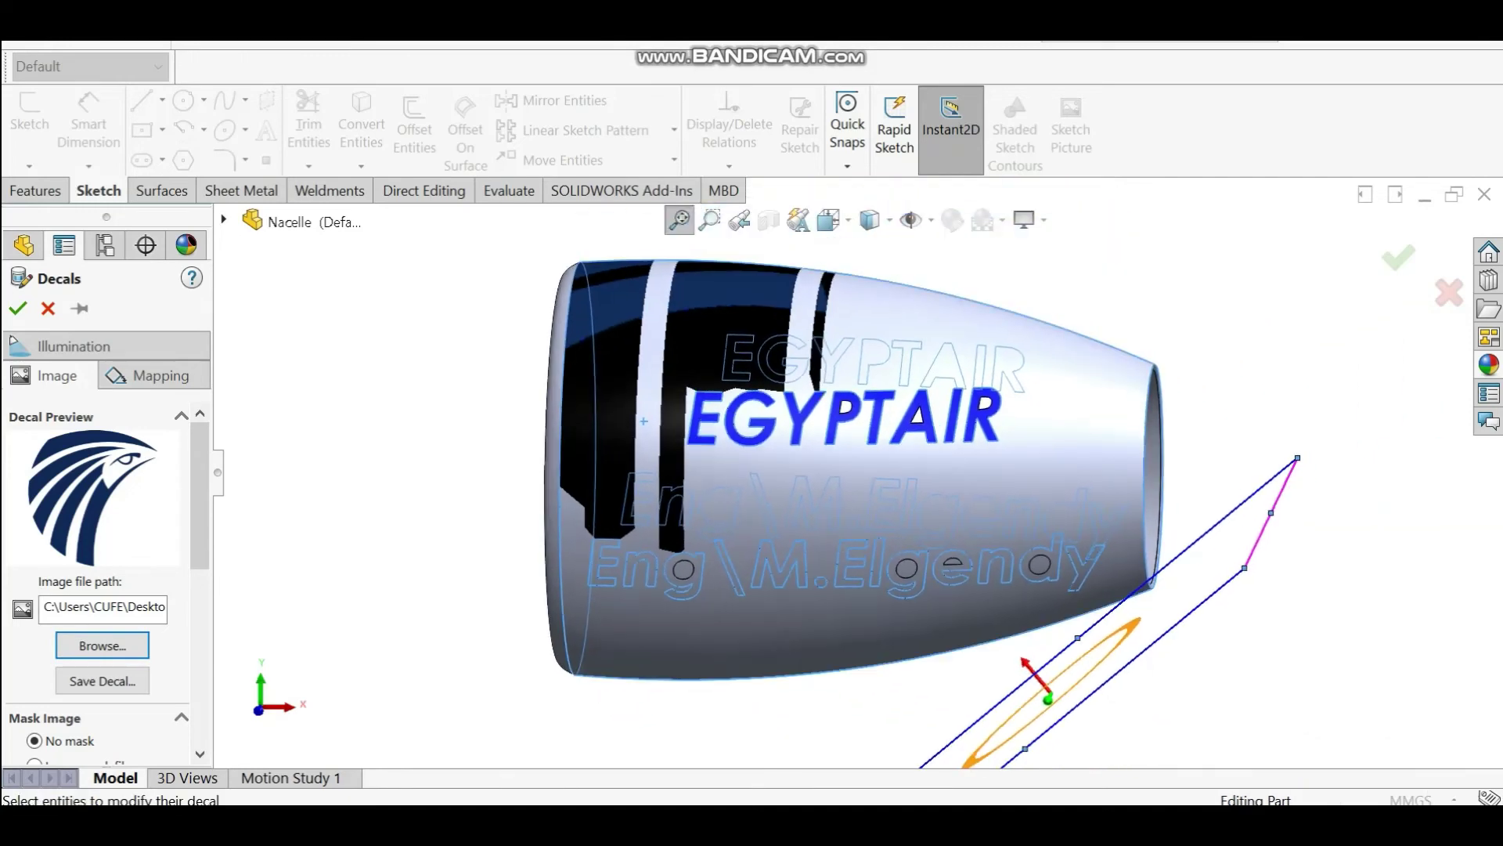
{"action": "scroll", "coordinate": [978, 748], "scroll_direction": "down", "scroll_amount": 1}
{"action": "left_click_drag", "start_coordinate": [1053, 680], "coordinate": [535, 256]}
{"action": "scroll", "coordinate": [721, 282], "scroll_direction": "down", "scroll_amount": 4}
{"action": "scroll", "coordinate": [721, 282], "scroll_direction": "up", "scroll_amount": 3}
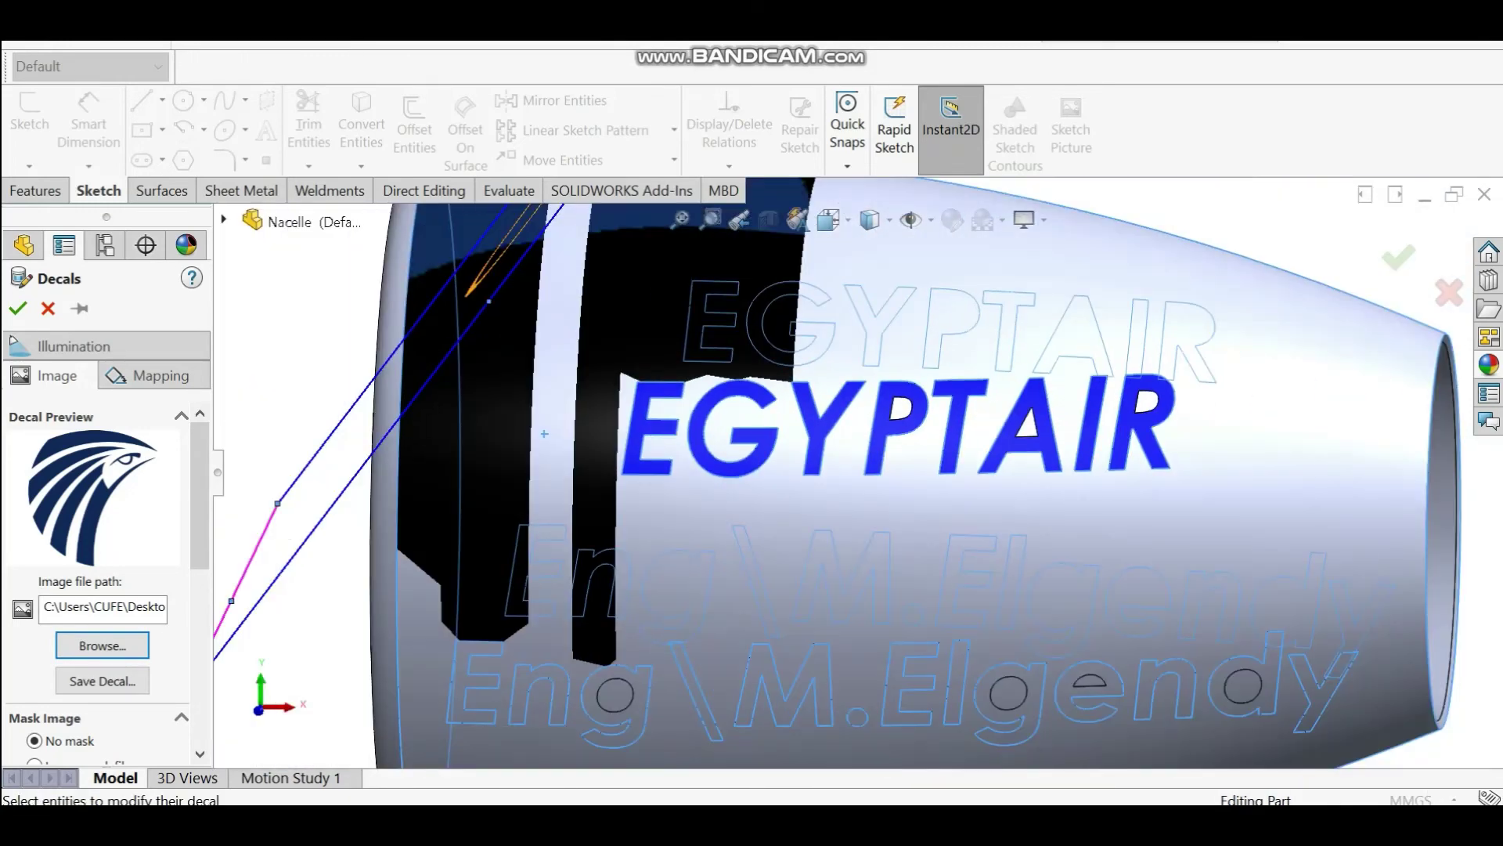
{"action": "left_click", "coordinate": [679, 220]}
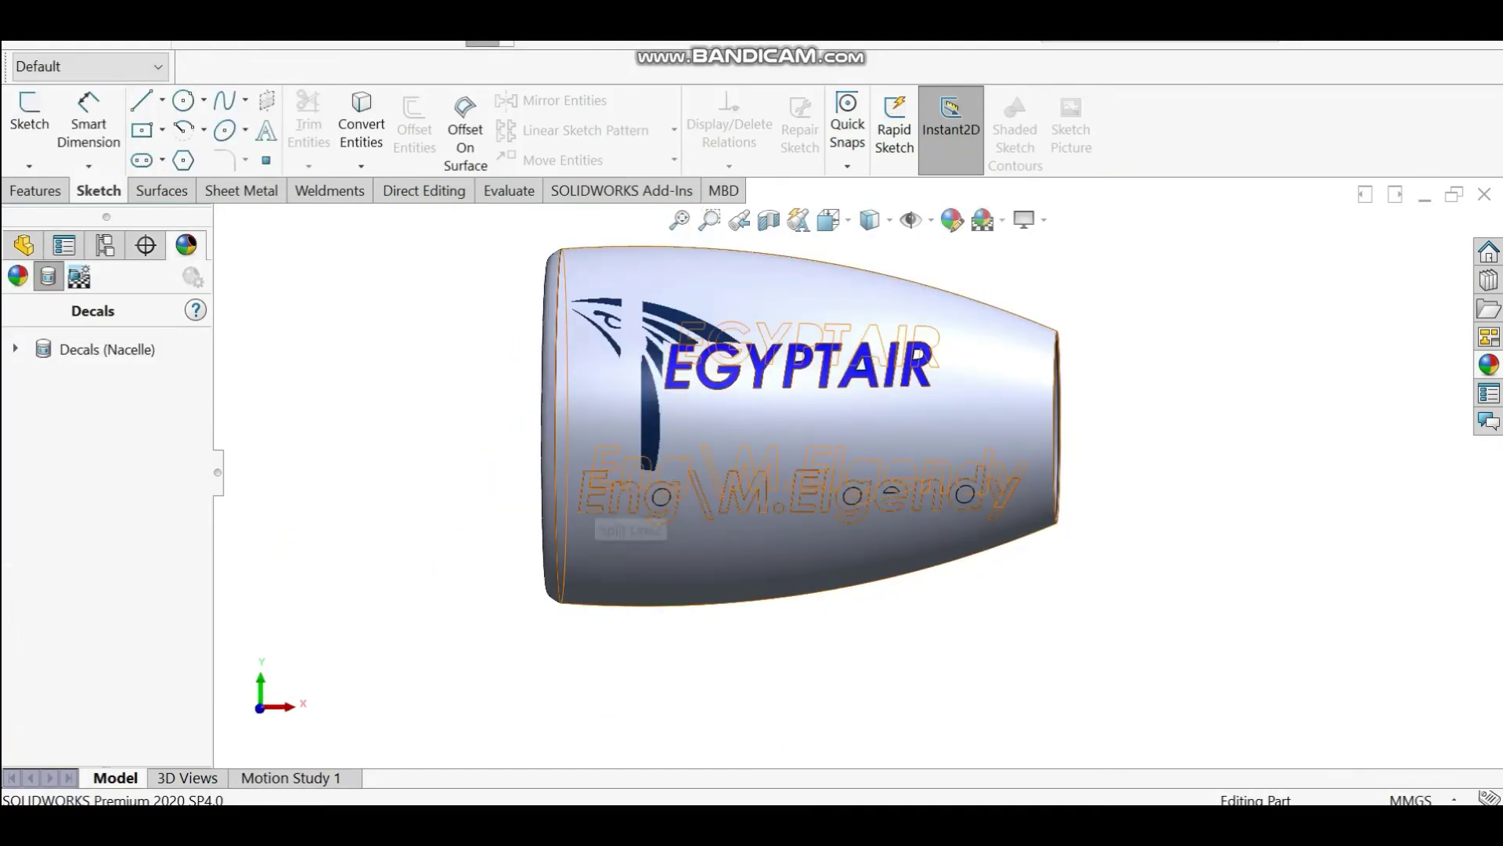
- Color the letters of "Eng\" black and the remaining letters of the name text blue, and accept the appearance
{"action": "left_click", "coordinate": [607, 501]}
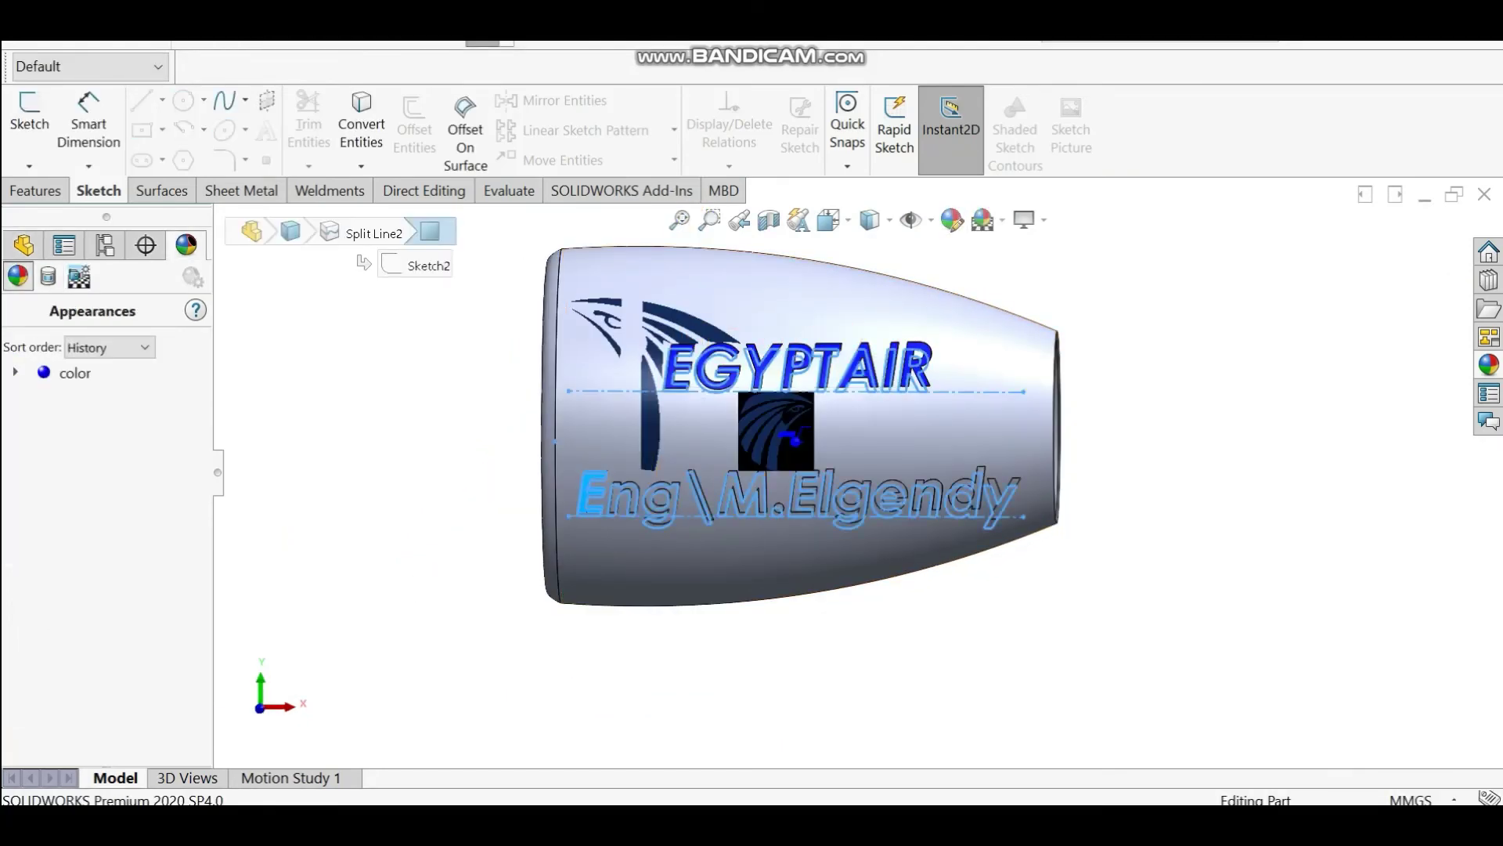
{"action": "left_click", "coordinate": [75, 373]}
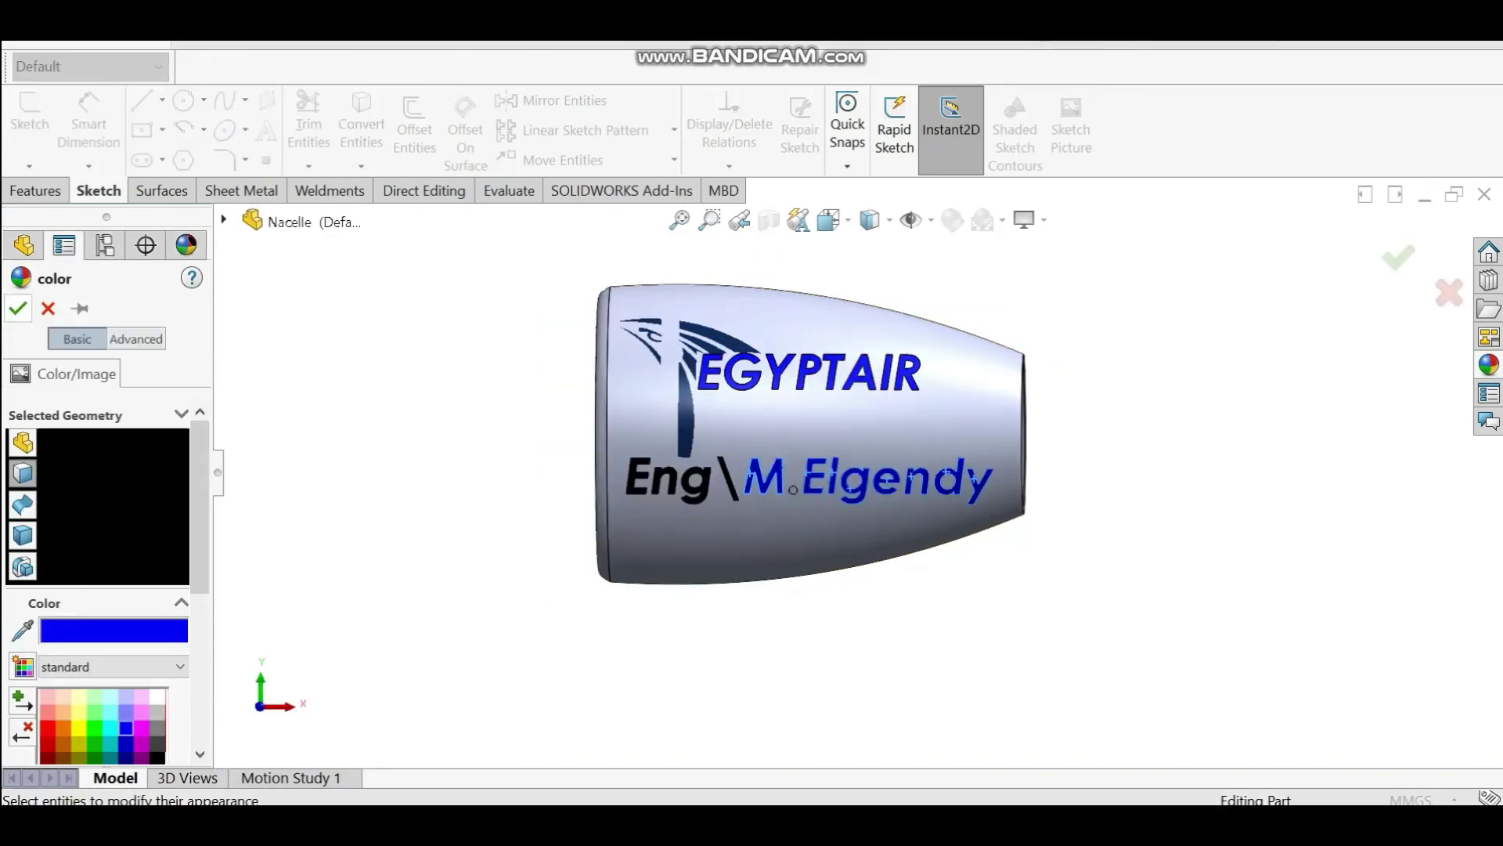
{"action": "left_click", "coordinate": [18, 308]}
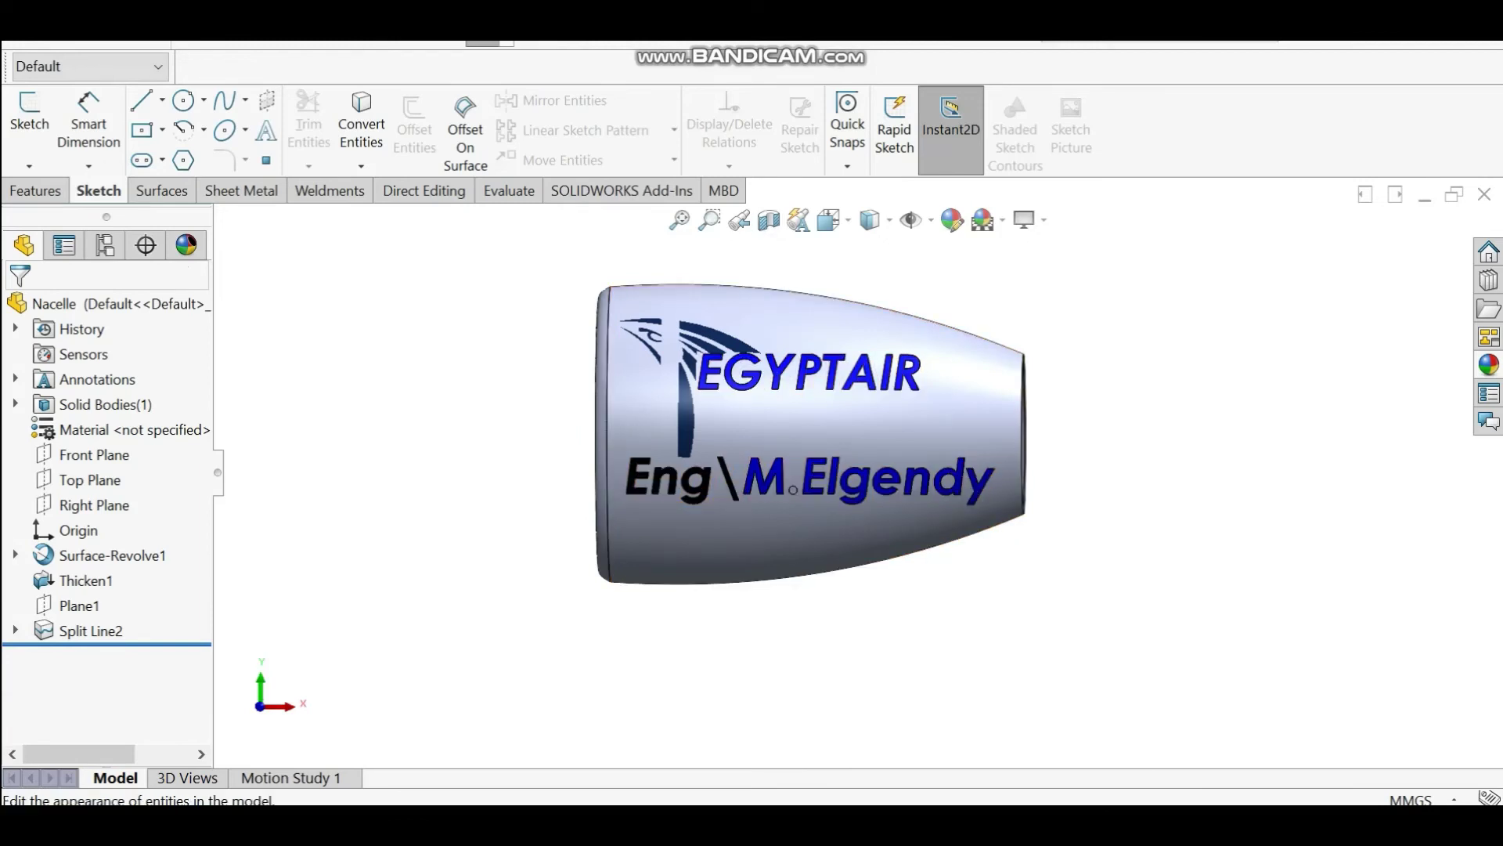
- Try different background scenes behind the decorated nacelle
{"action": "left_click", "coordinate": [1002, 220]}
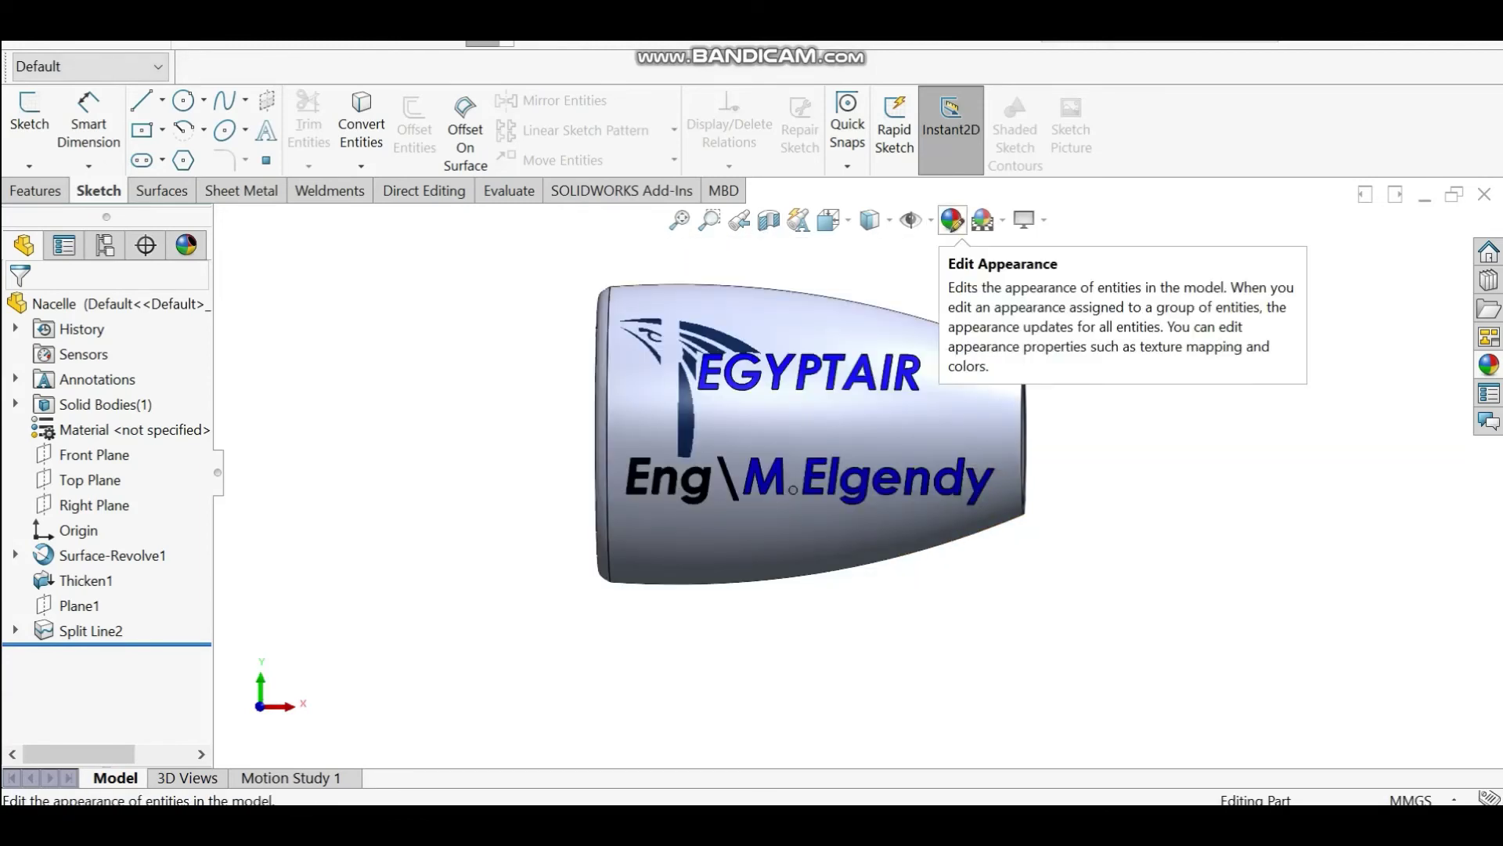
{"action": "left_click", "coordinate": [953, 220]}
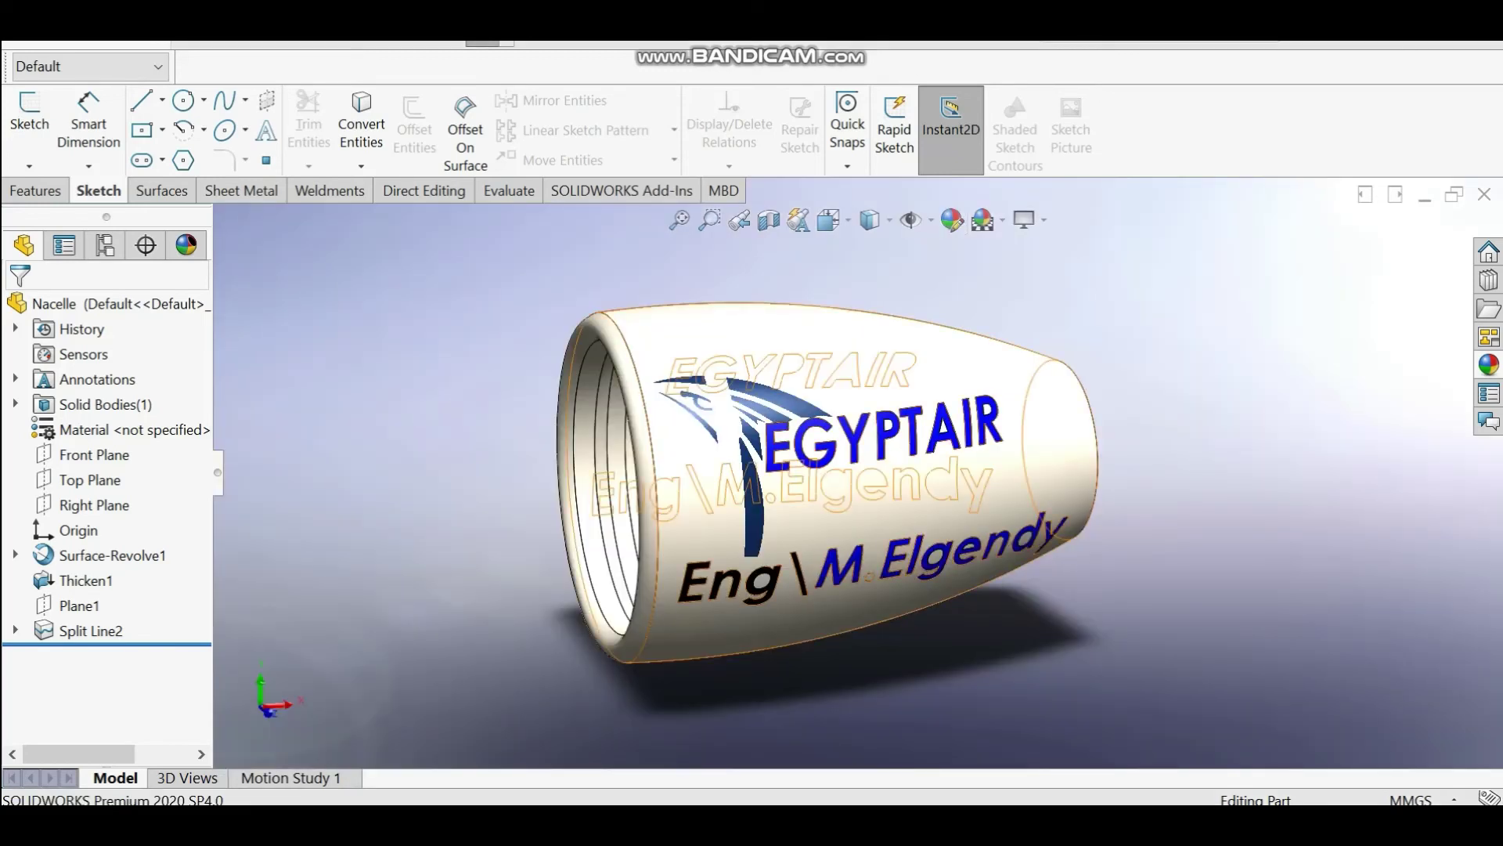
{"action": "middle_click_drag", "start_coordinate": [728, 493], "coordinate": [967, 505]}
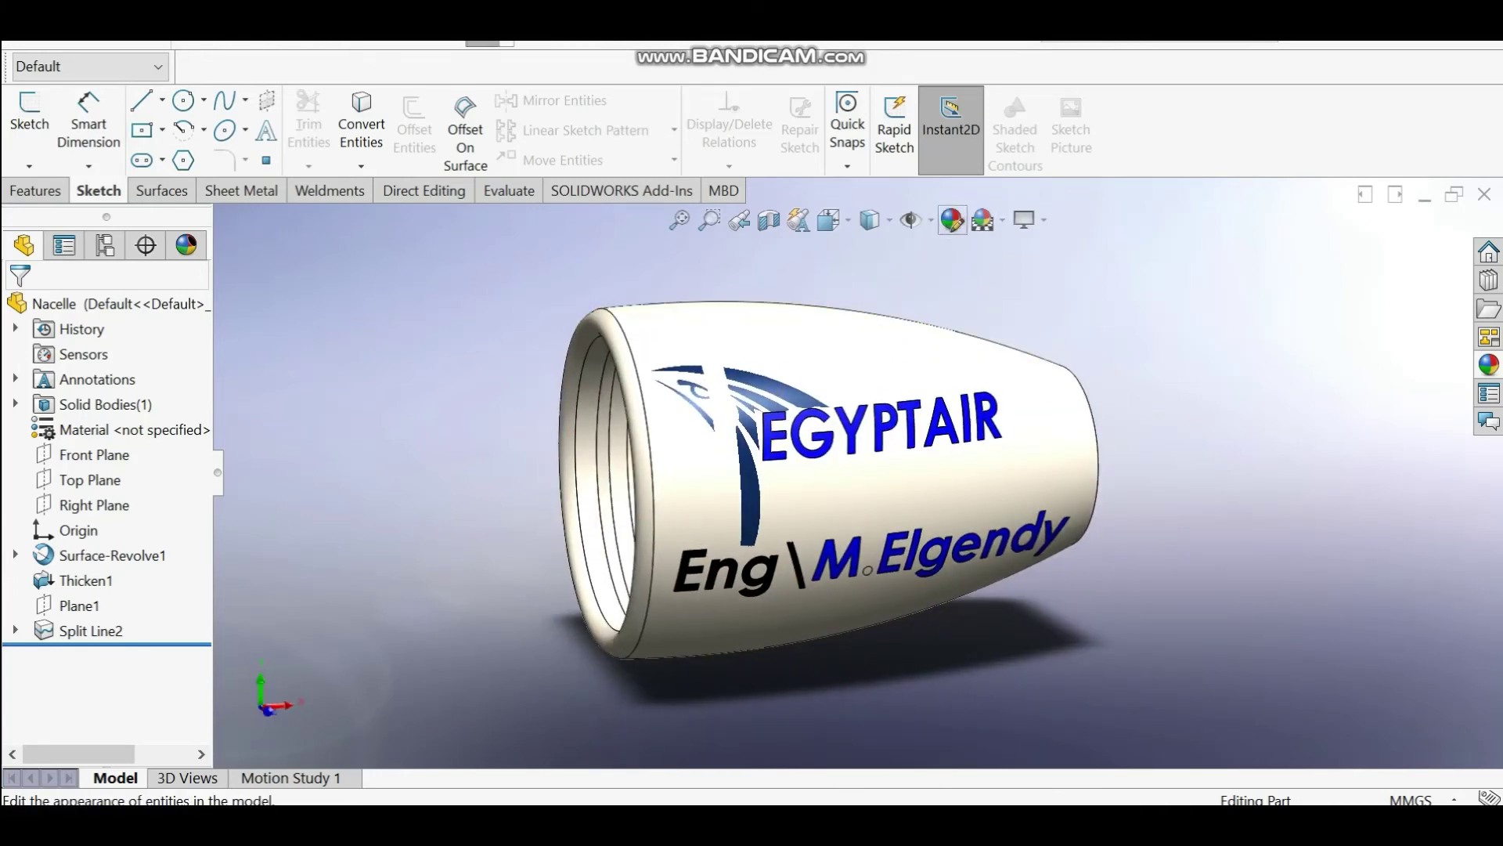
{"action": "left_click", "coordinate": [983, 220]}
{"action": "left_click", "coordinate": [982, 220]}
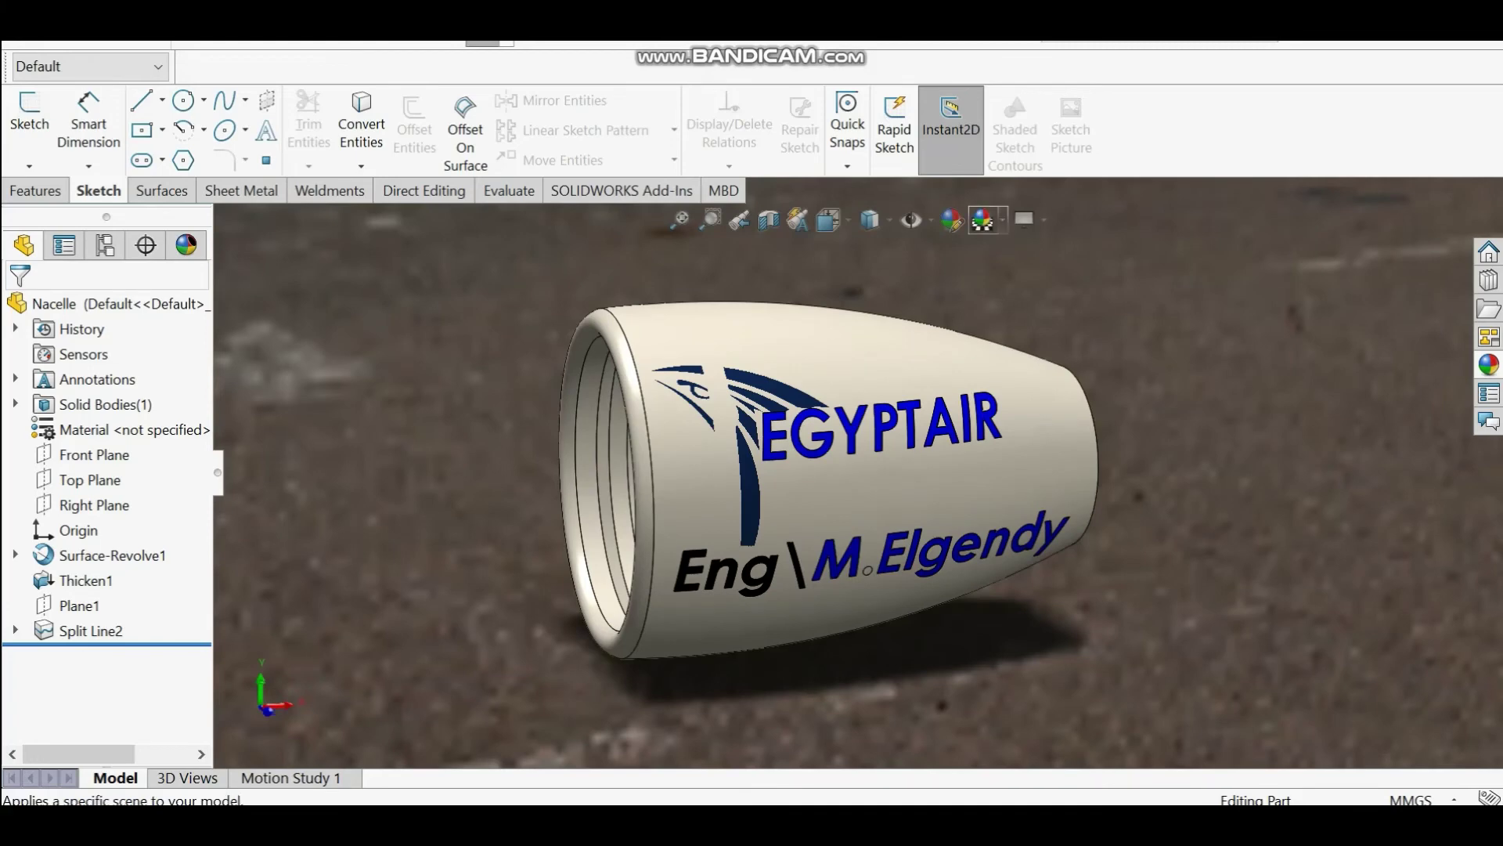
{"action": "left_click", "coordinate": [983, 220]}
{"action": "left_click", "coordinate": [983, 220]}
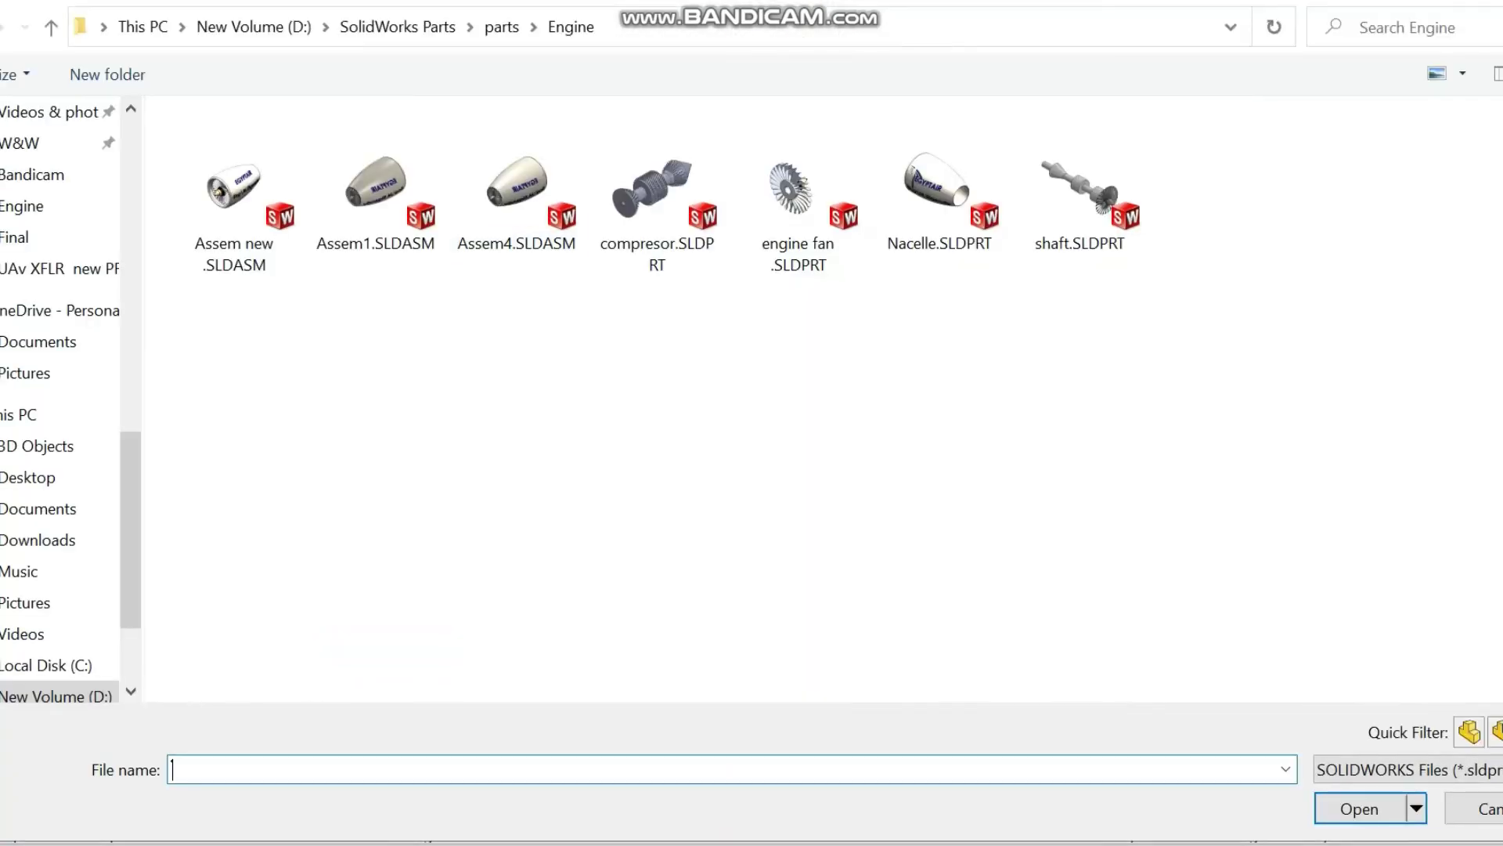
- Insert the engine fan, Nacelle and shaft parts into the new assembly and place each one separately in space
{"action": "left_click", "coordinate": [938, 188]}
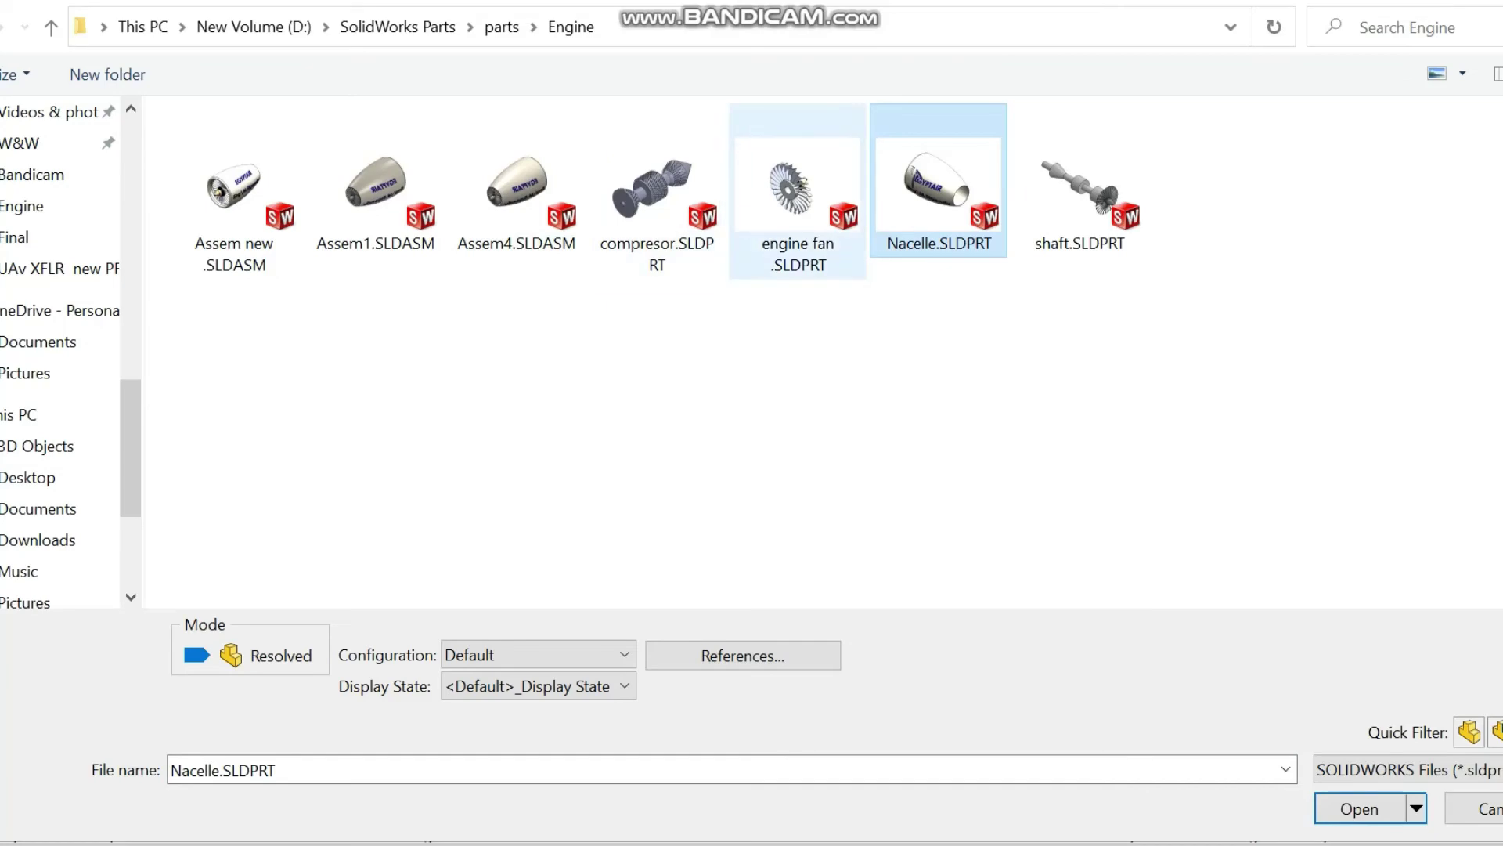
{"action": "left_click", "coordinate": [797, 188], "text": "ctrl"}
{"action": "left_click", "coordinate": [1078, 188], "text": "ctrl"}
{"action": "left_click", "coordinate": [1359, 808]}
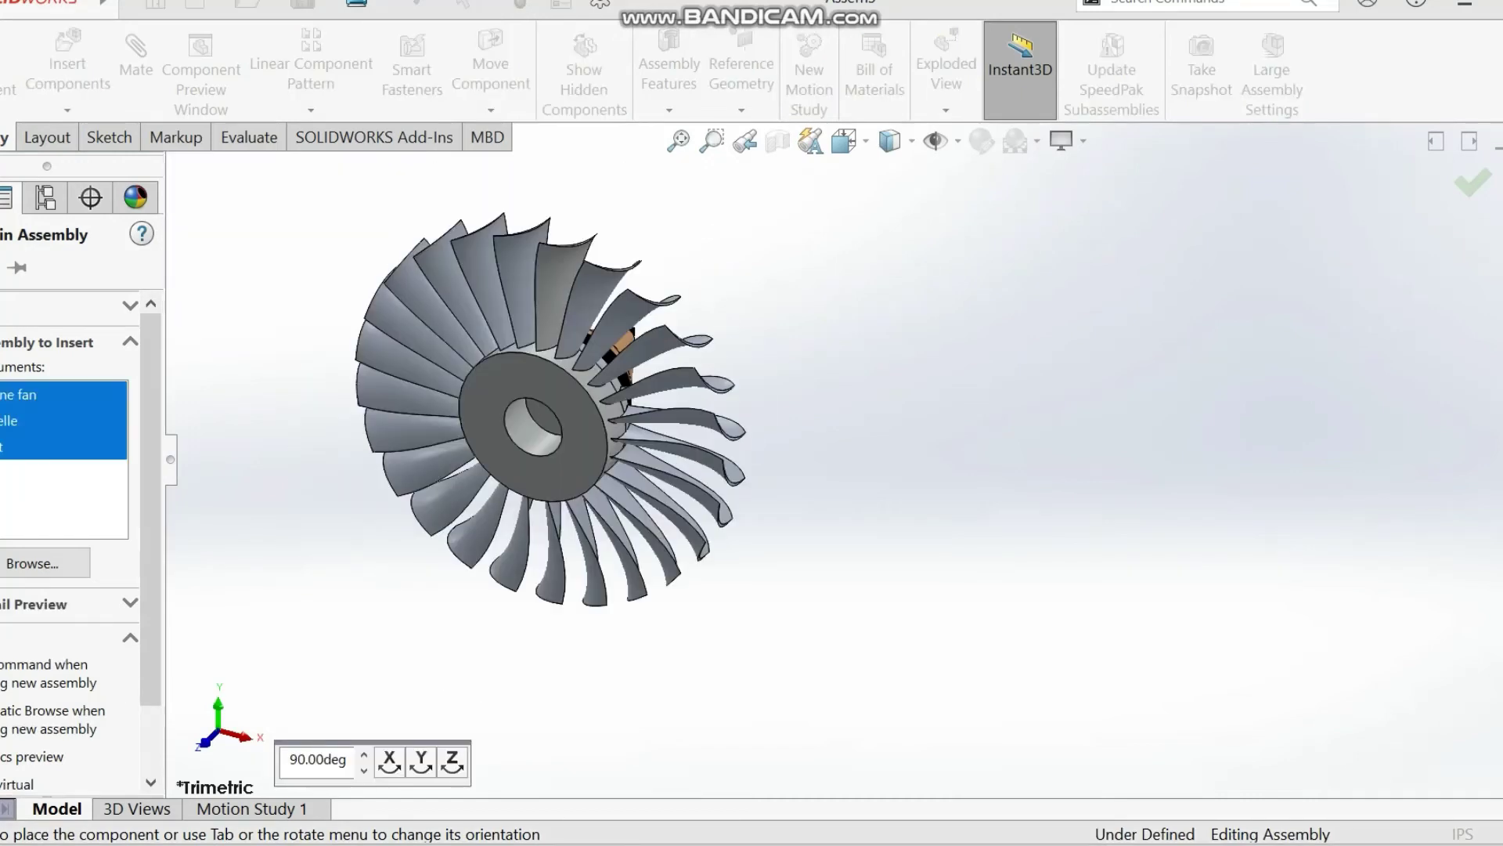
{"action": "left_click", "coordinate": [552, 408]}
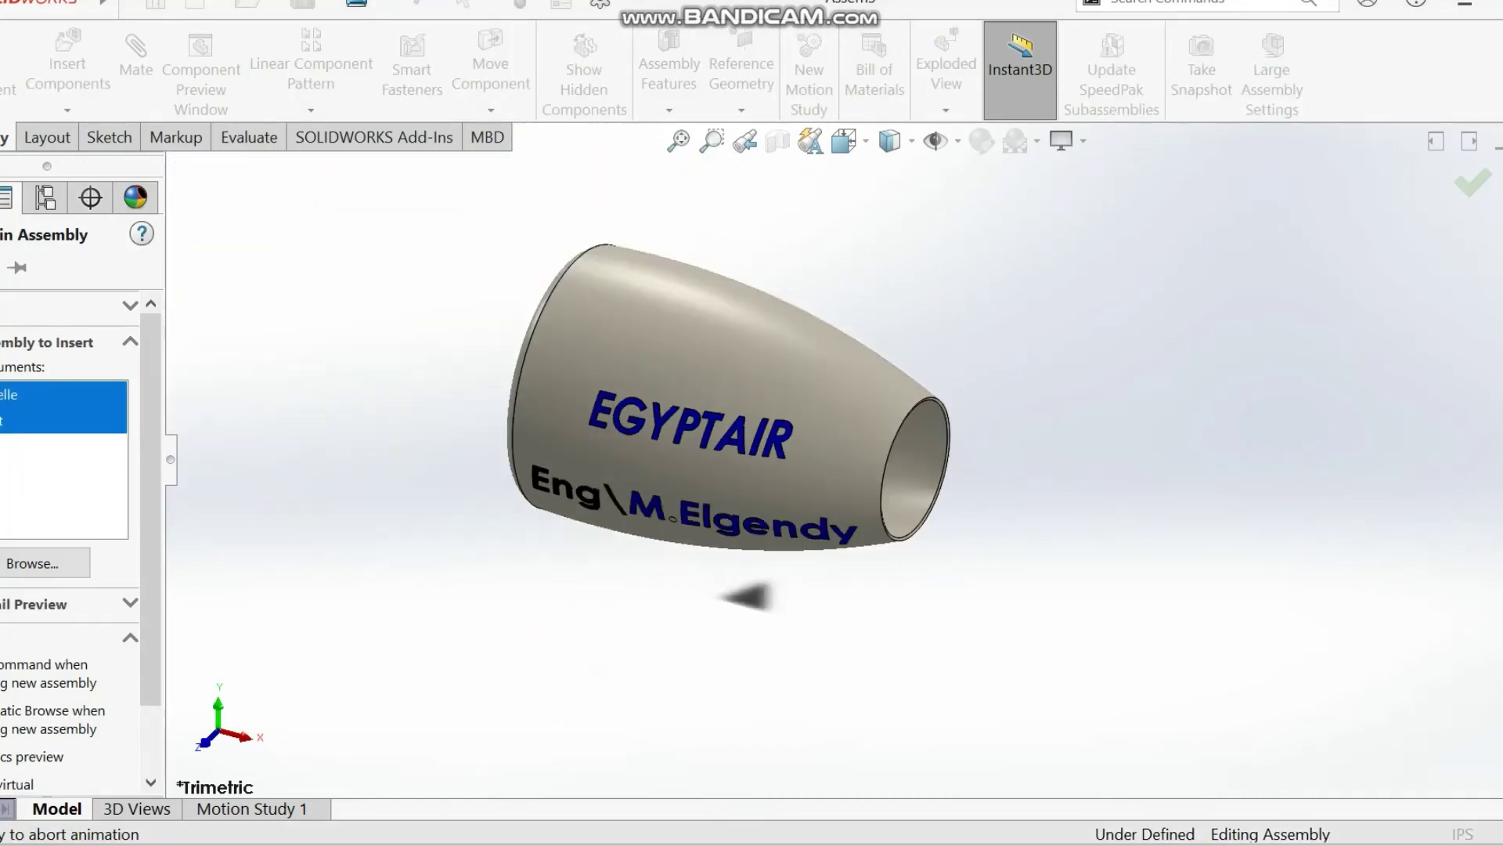
{"action": "left_click", "coordinate": [818, 535]}
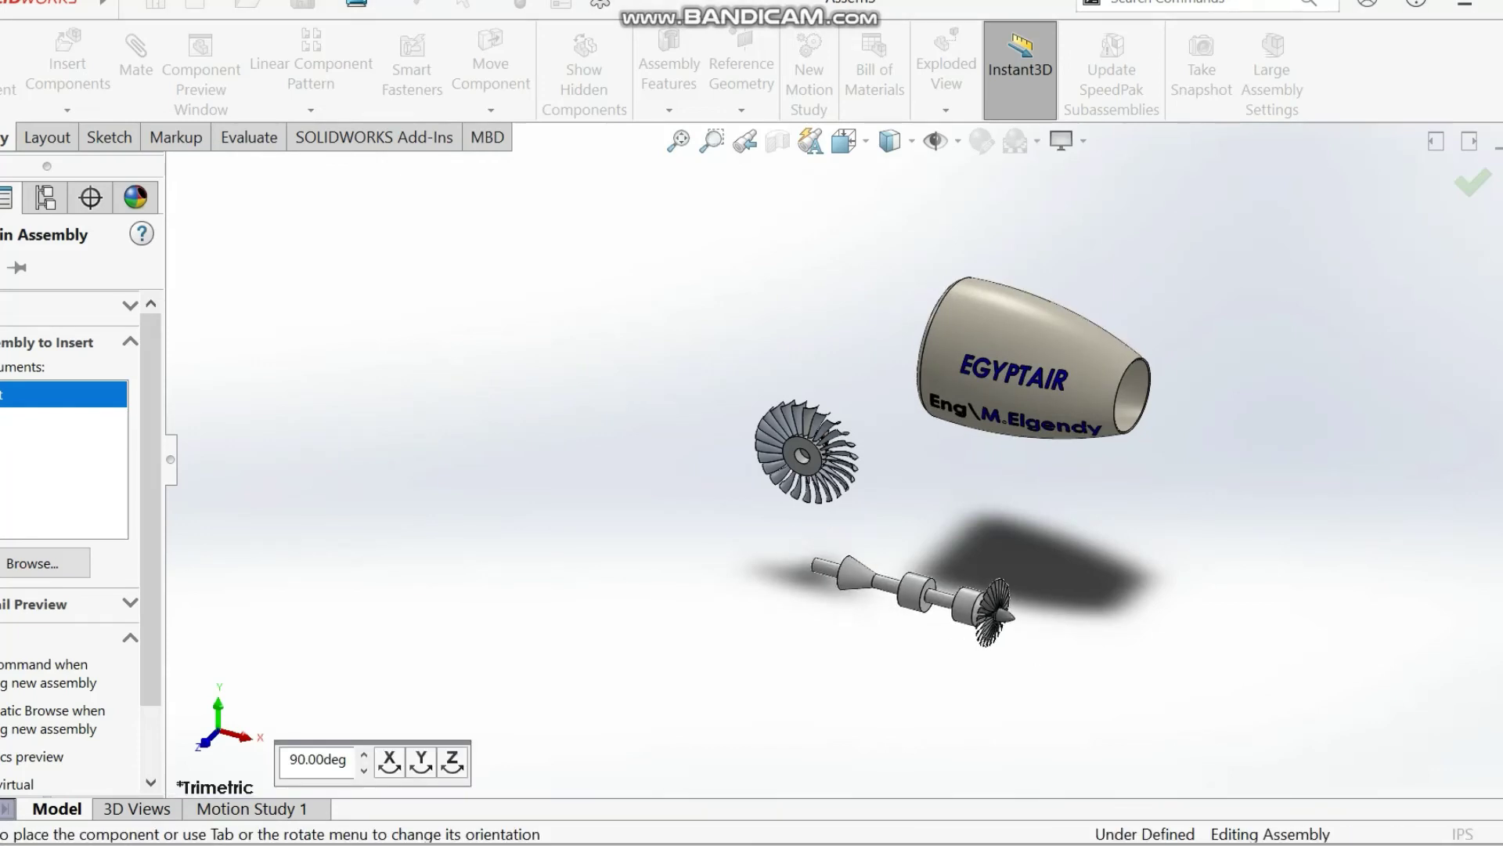
{"action": "left_click", "coordinate": [913, 601]}
- Add a concentric mate between the shaft's free end cylinder and the fan's hub bore, flipping the mate alignment
{"action": "middle_click_drag", "start_coordinate": [869, 548], "coordinate": [900, 469]}
{"action": "left_click_drag", "start_coordinate": [719, 372], "coordinate": [1013, 632]}
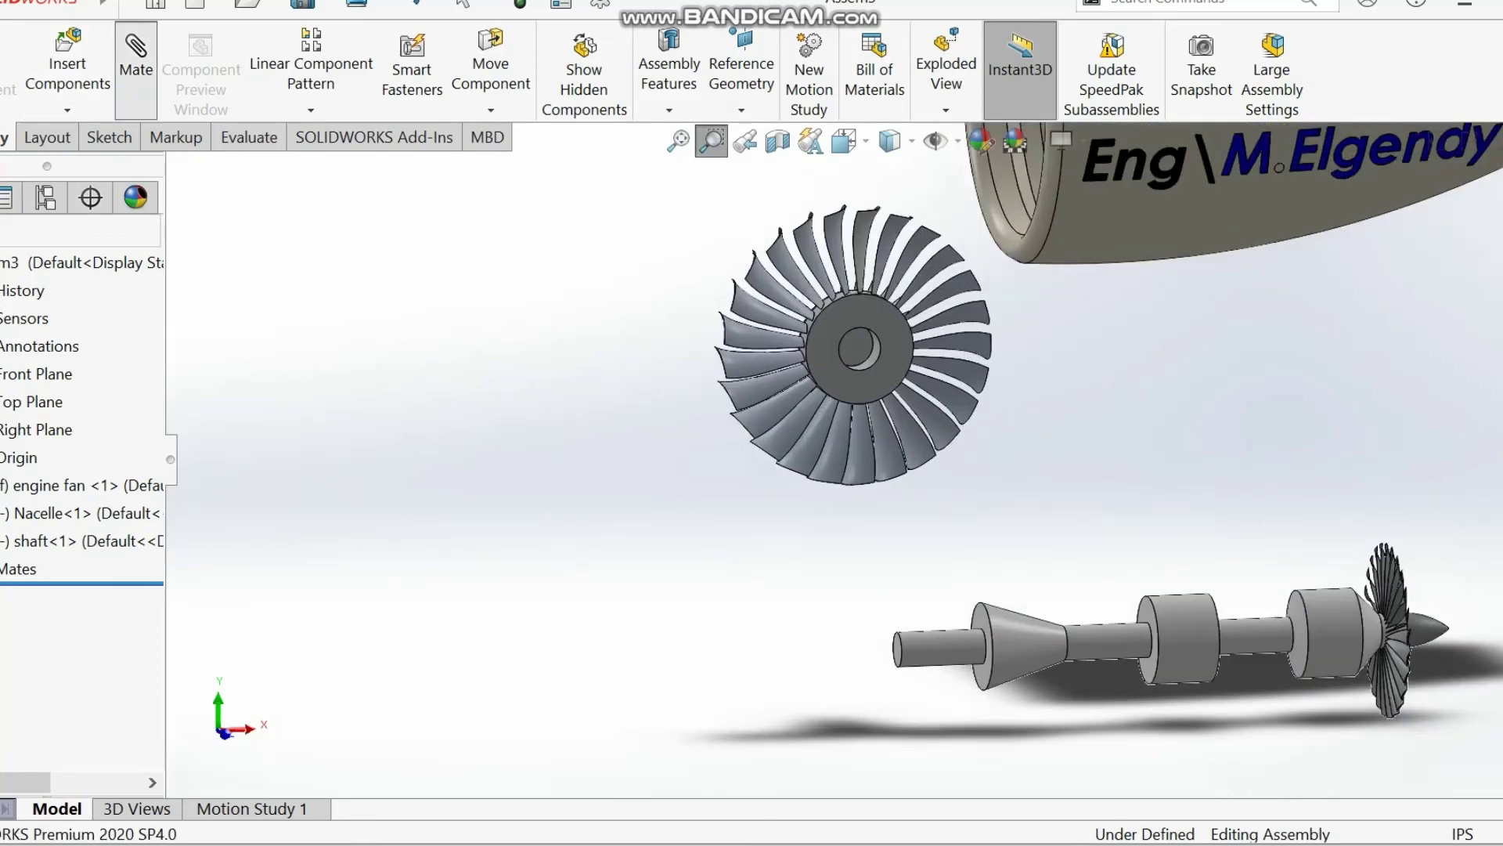
{"action": "left_click", "coordinate": [136, 62]}
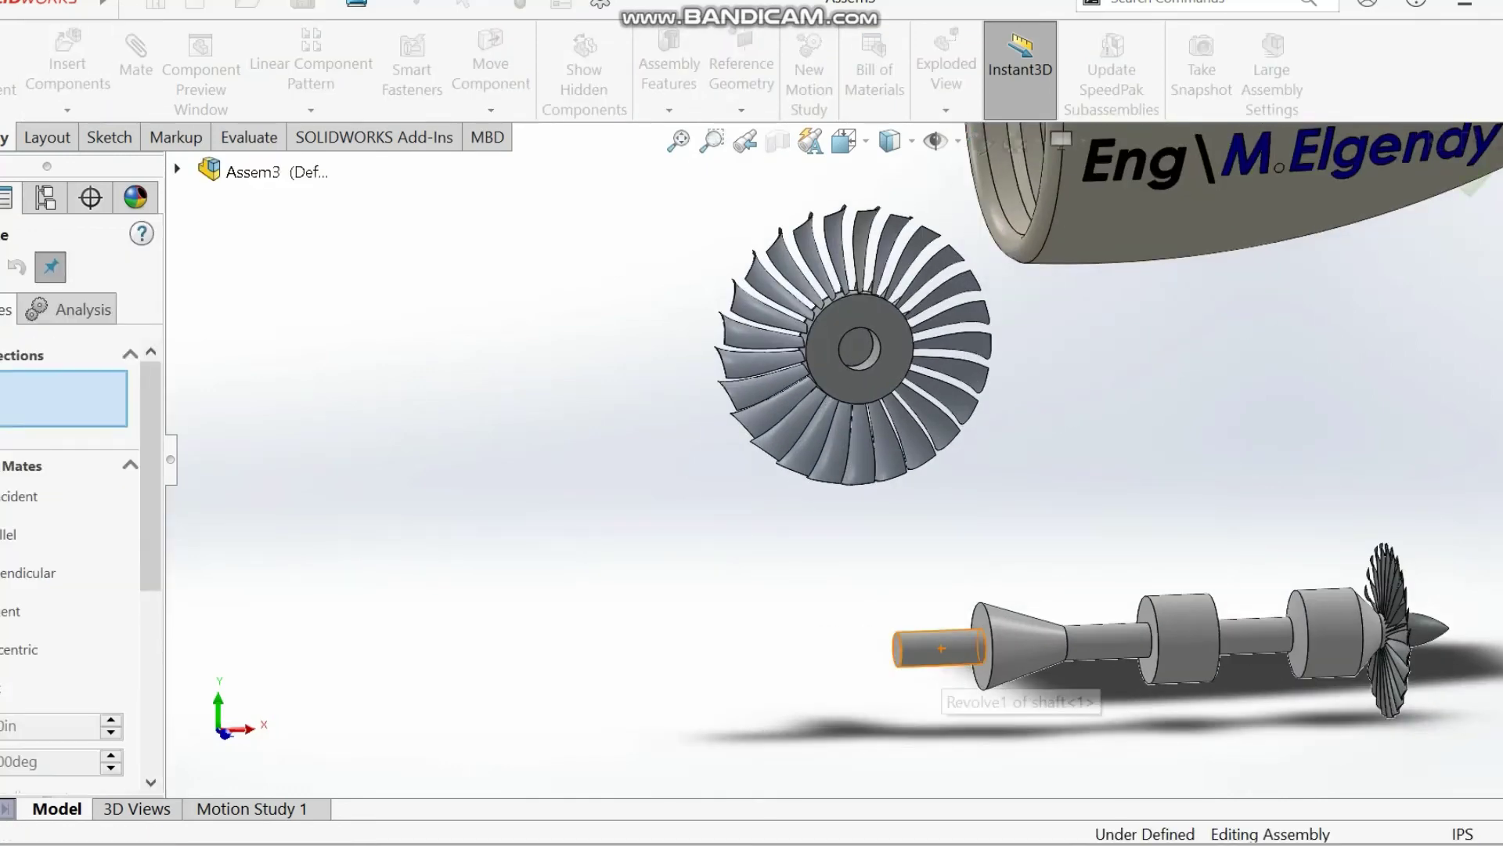
{"action": "left_click", "coordinate": [939, 648]}
{"action": "left_click", "coordinate": [857, 349]}
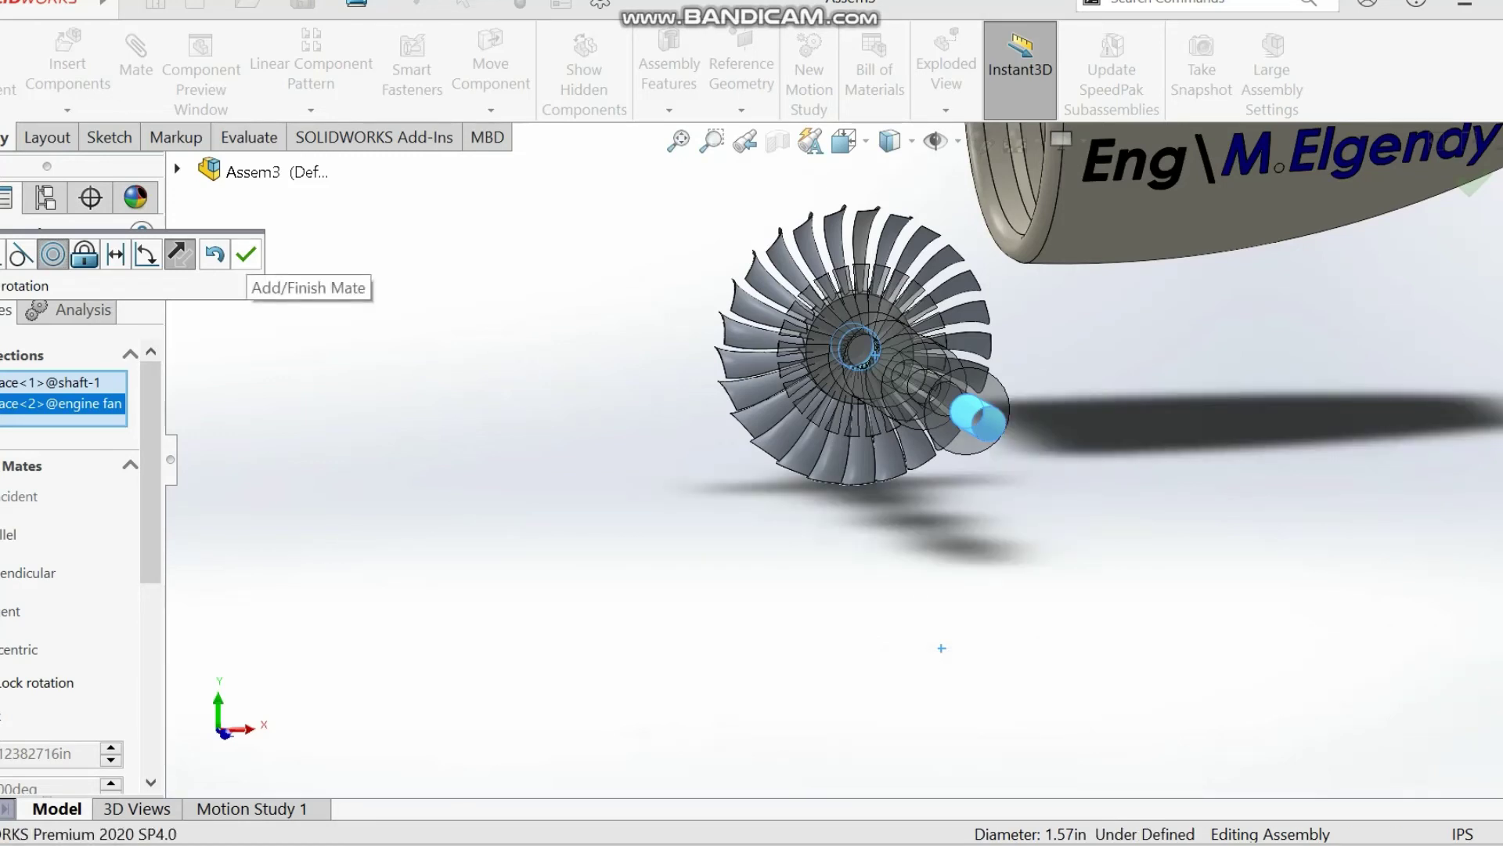
{"action": "left_click", "coordinate": [179, 253]}
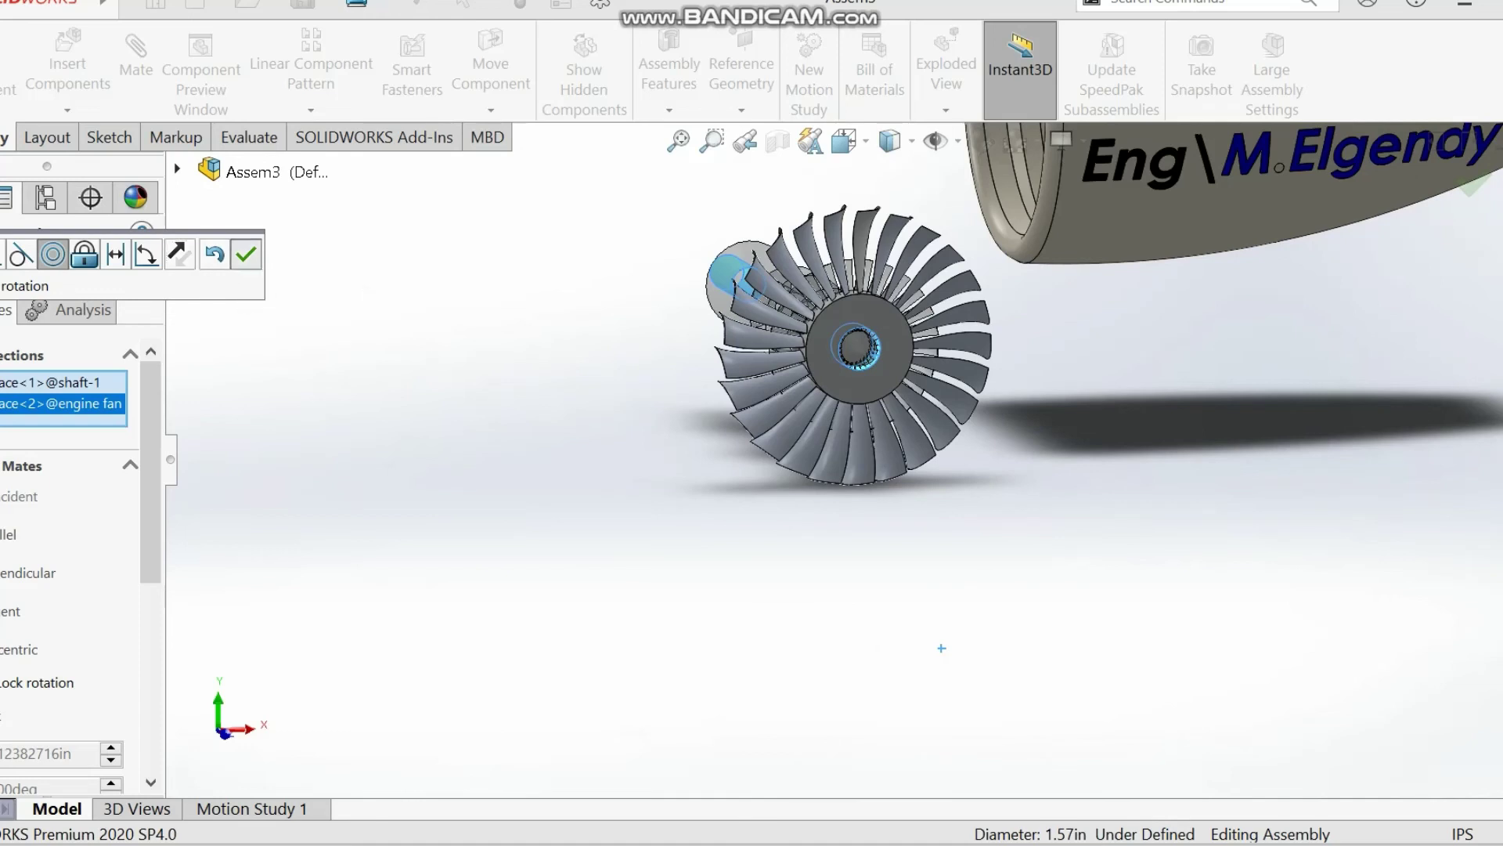
{"action": "left_click", "coordinate": [246, 254]}
- Slide the shaft along its axis until it sits clear behind the fan, opposite the nose cone
{"action": "middle_click_drag", "start_coordinate": [857, 474], "coordinate": [1096, 476]}
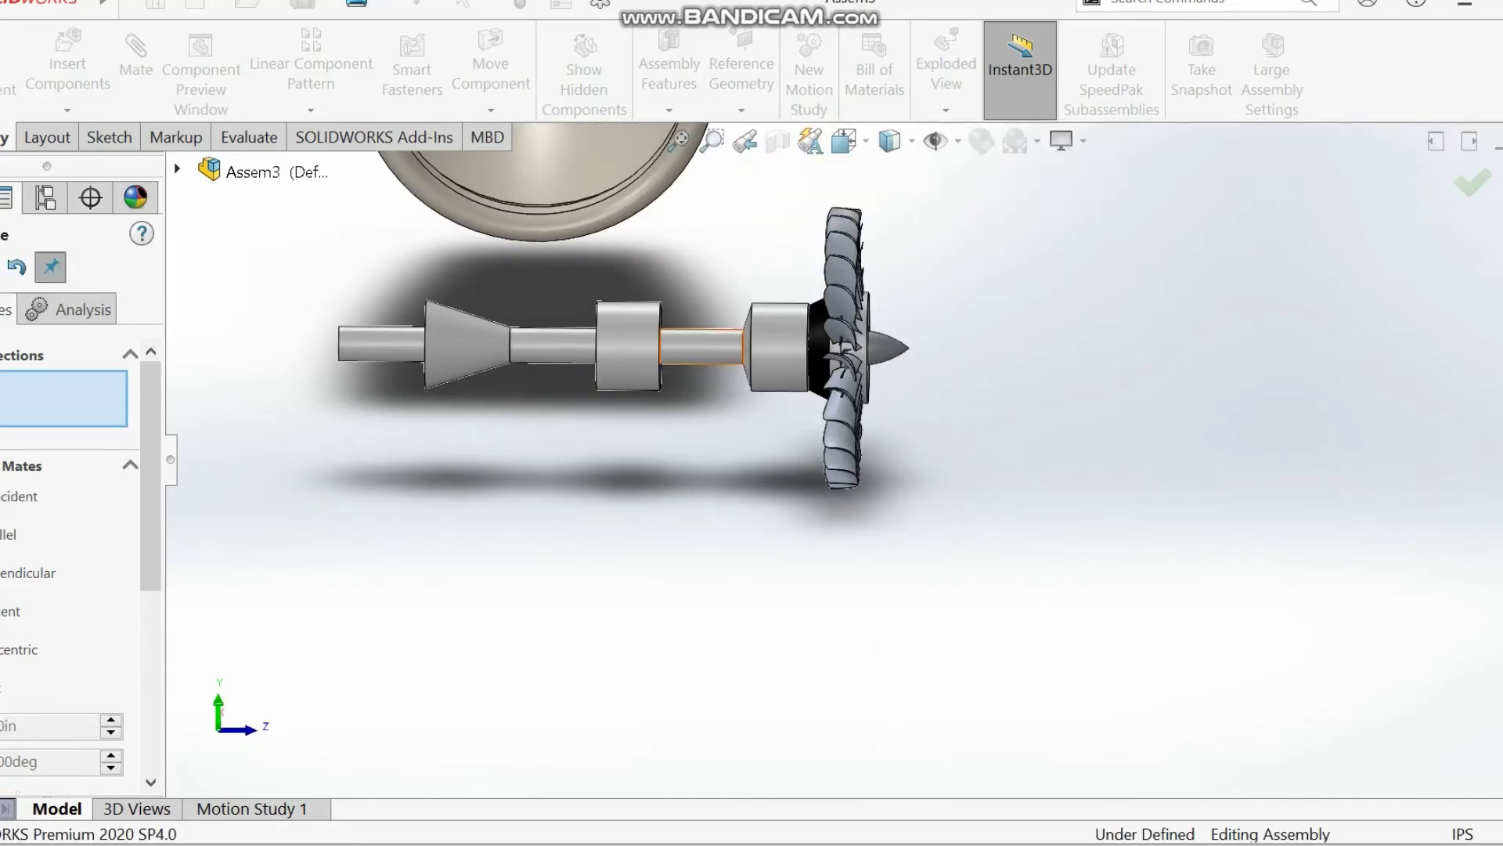
{"action": "left_click_drag", "start_coordinate": [702, 346], "coordinate": [1227, 350]}
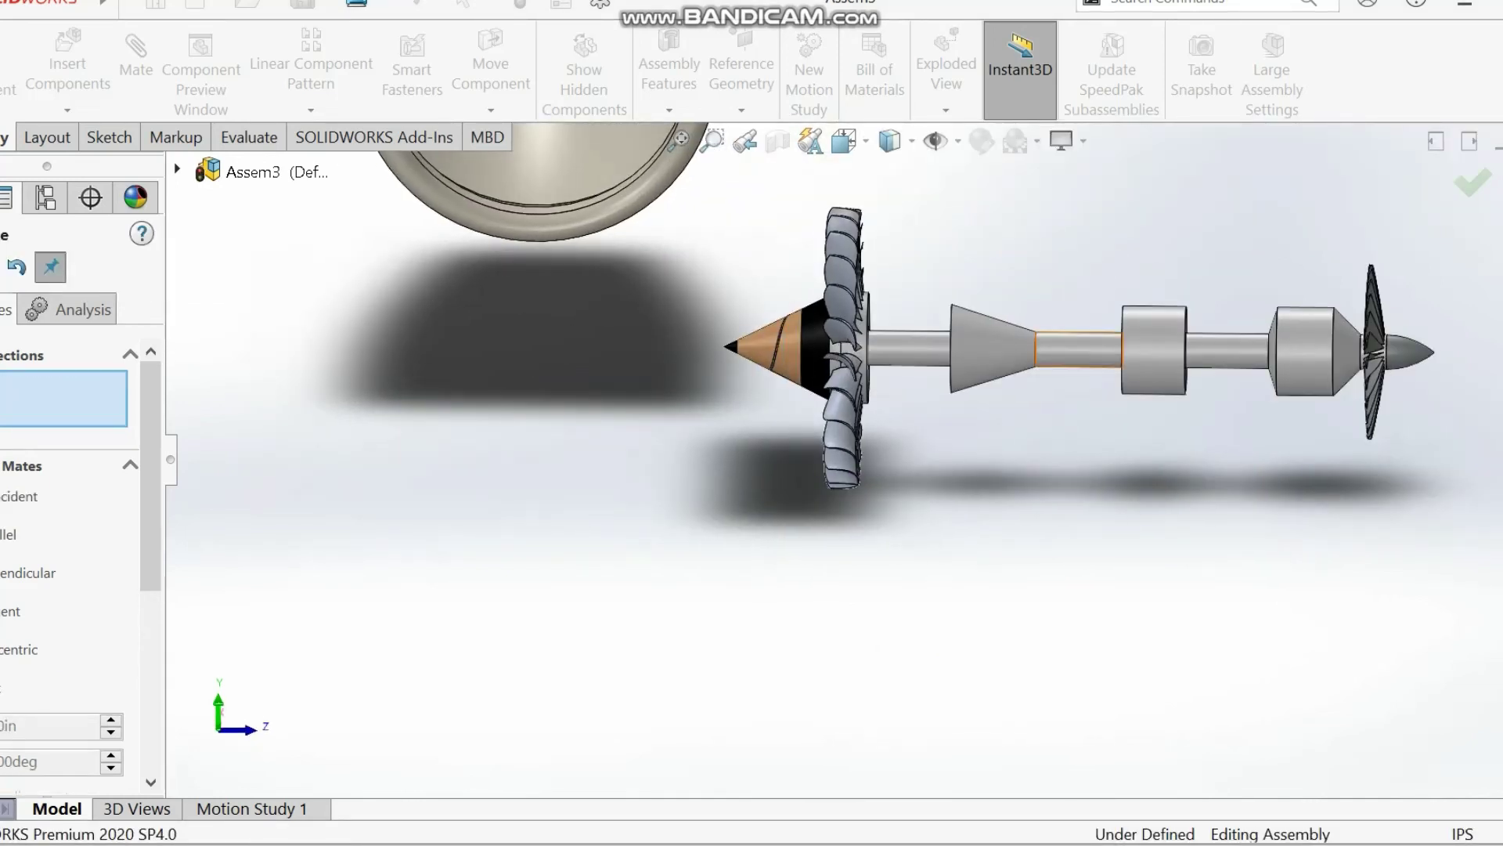
{"action": "left_click_drag", "start_coordinate": [1073, 352], "coordinate": [1183, 352]}
- Add a coincident mate between the shaft's flat end face and the inner face of the fan's hub bore
{"action": "middle_click_drag", "start_coordinate": [1100, 356], "coordinate": [888, 401]}
{"action": "middle_click_drag", "start_coordinate": [1097, 354], "coordinate": [973, 382]}
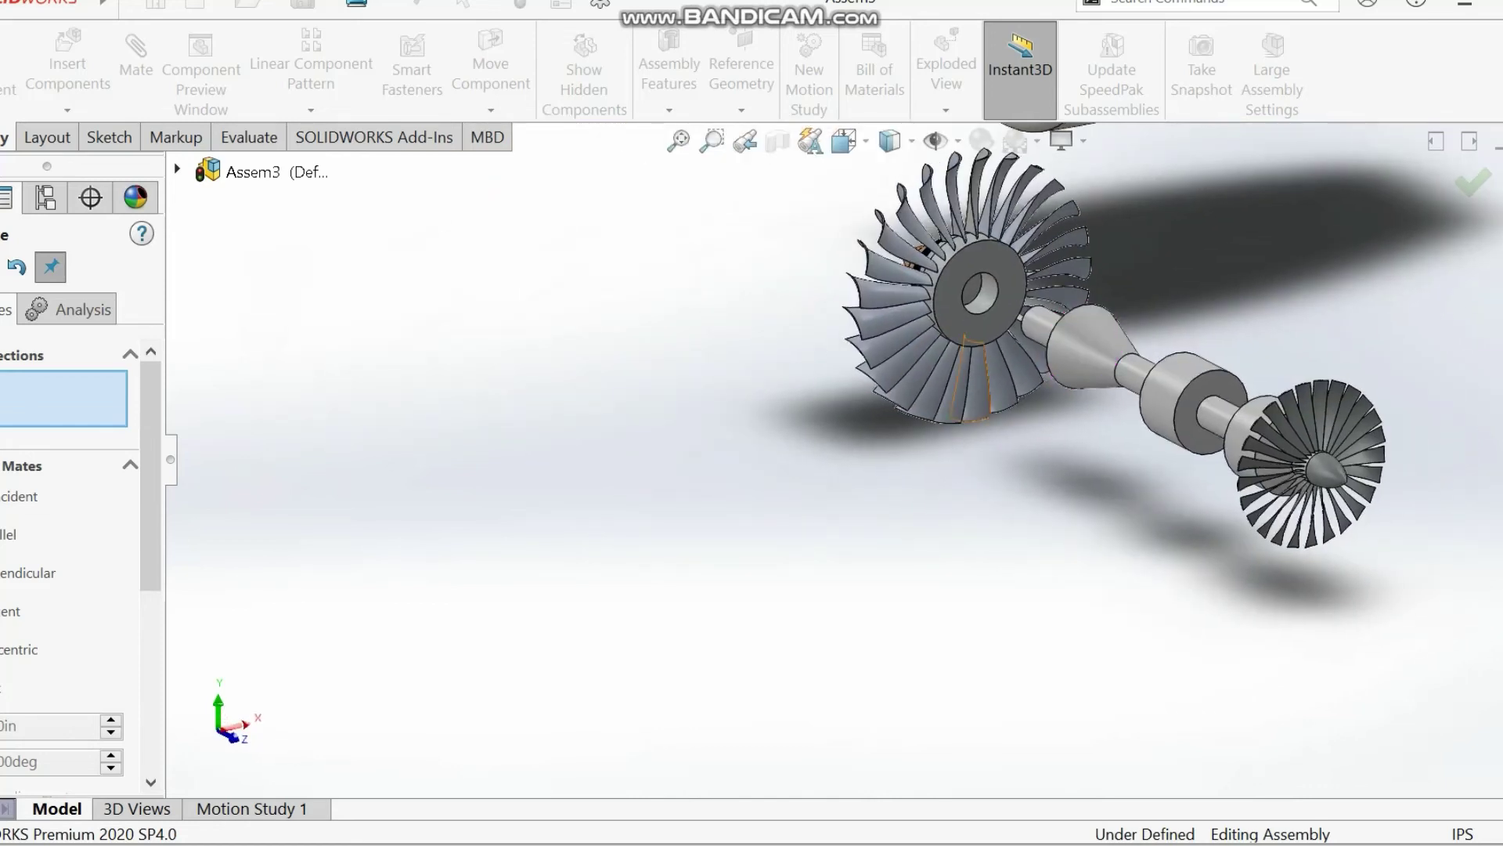
{"action": "middle_click_drag", "start_coordinate": [1166, 392], "coordinate": [1382, 400]}
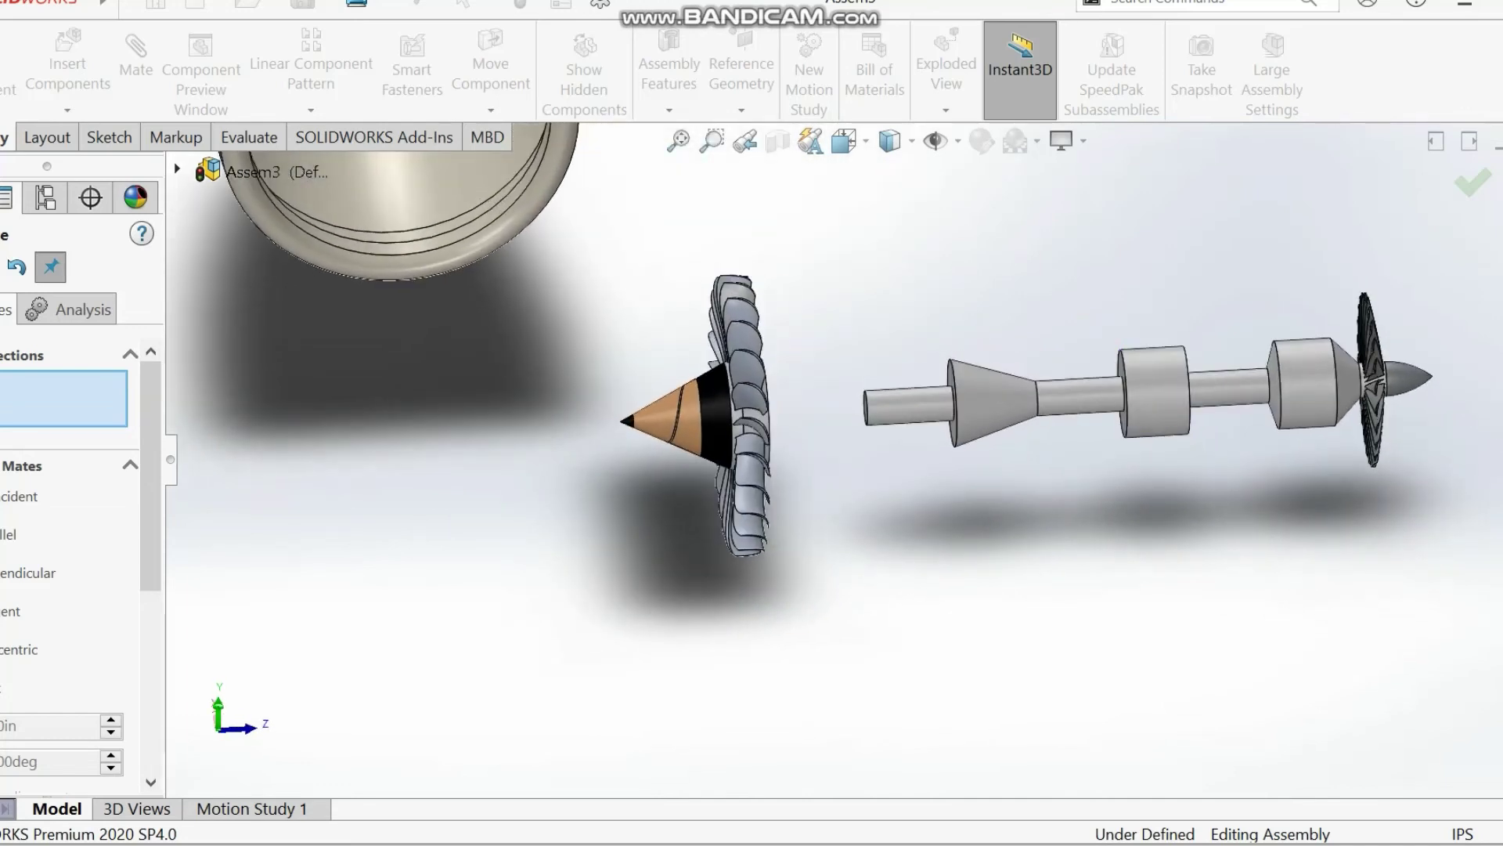
{"action": "middle_click_drag", "start_coordinate": [744, 336], "coordinate": [814, 372]}
{"action": "left_click", "coordinate": [819, 379]}
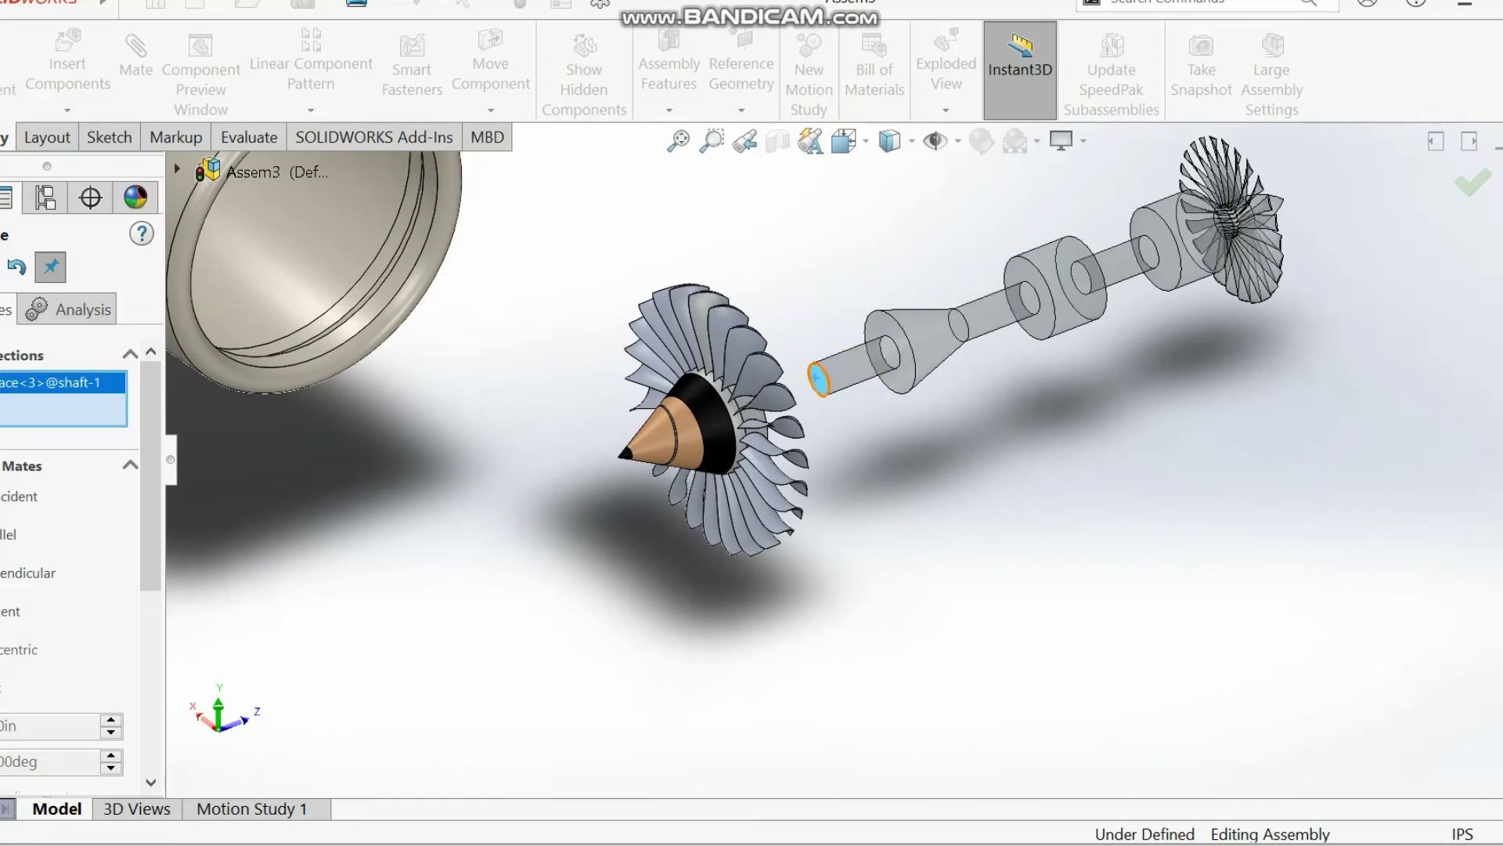
{"action": "middle_click_drag", "start_coordinate": [736, 338], "coordinate": [584, 400]}
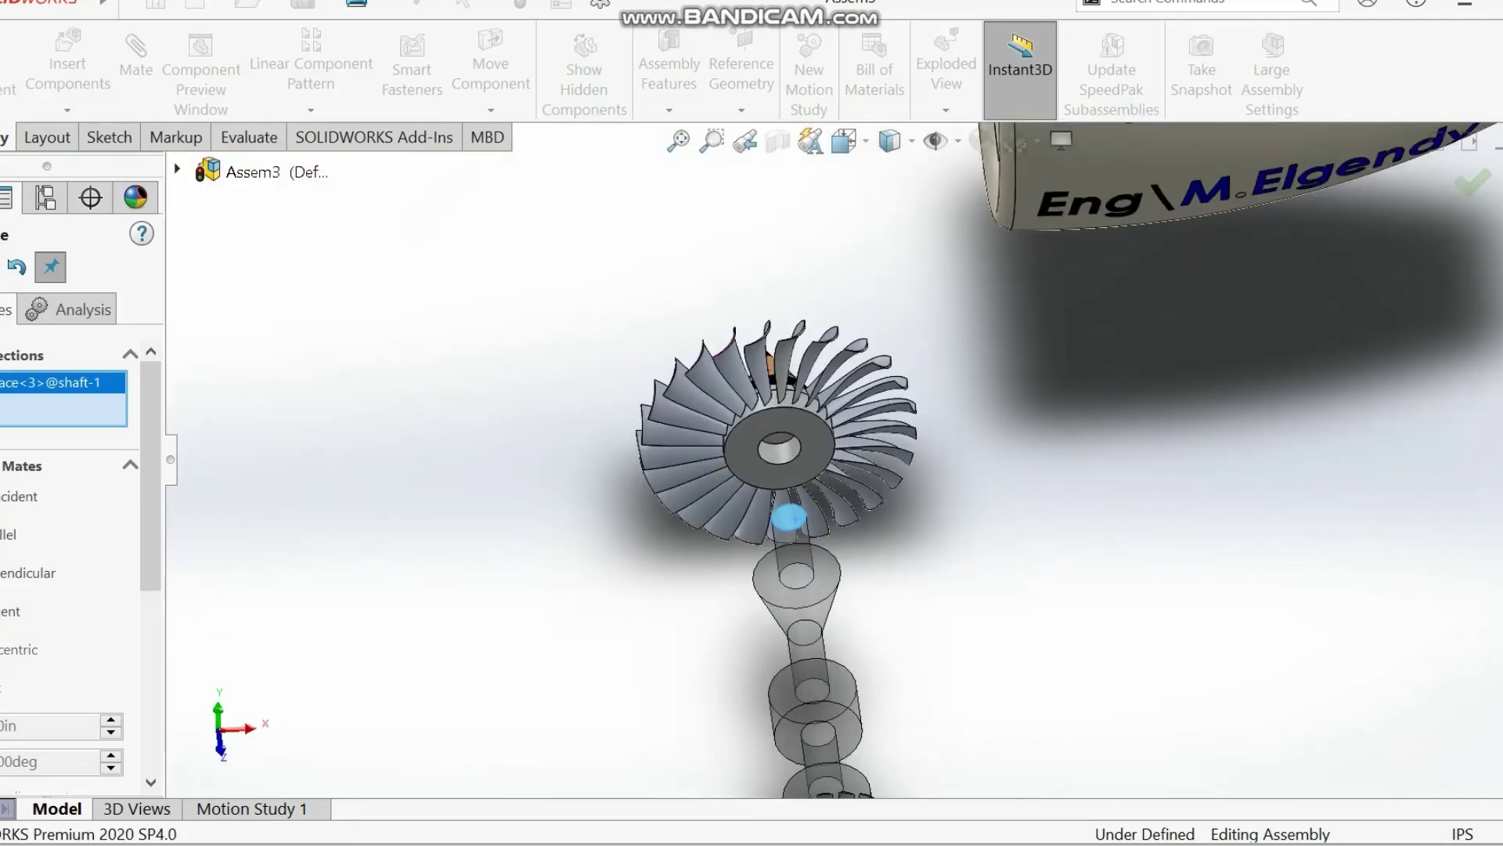
{"action": "middle_click_drag", "start_coordinate": [699, 524], "coordinate": [779, 462]}
{"action": "left_click", "coordinate": [790, 461]}
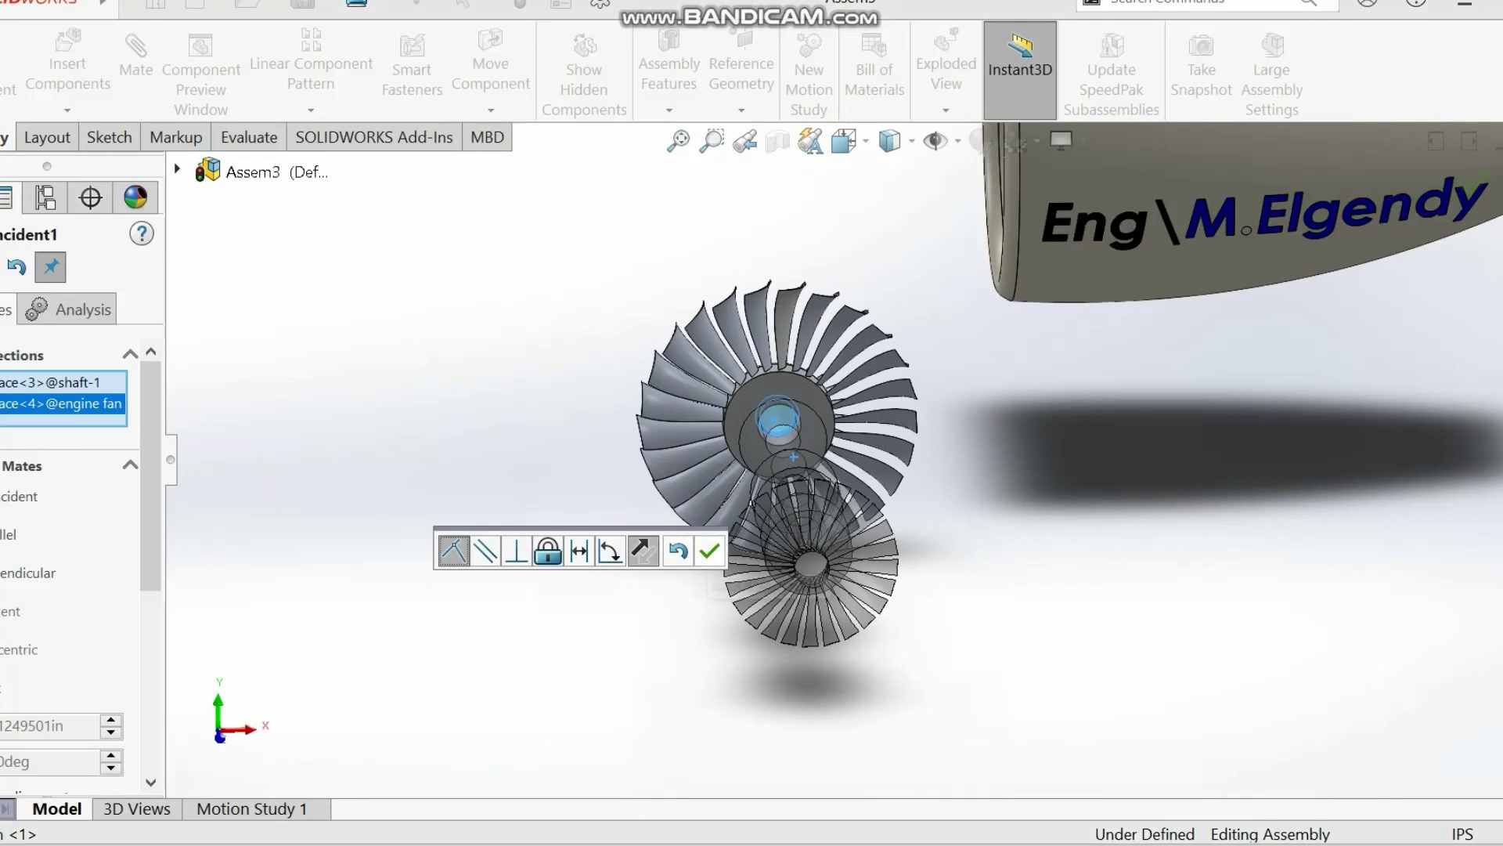
{"action": "left_click", "coordinate": [709, 551]}
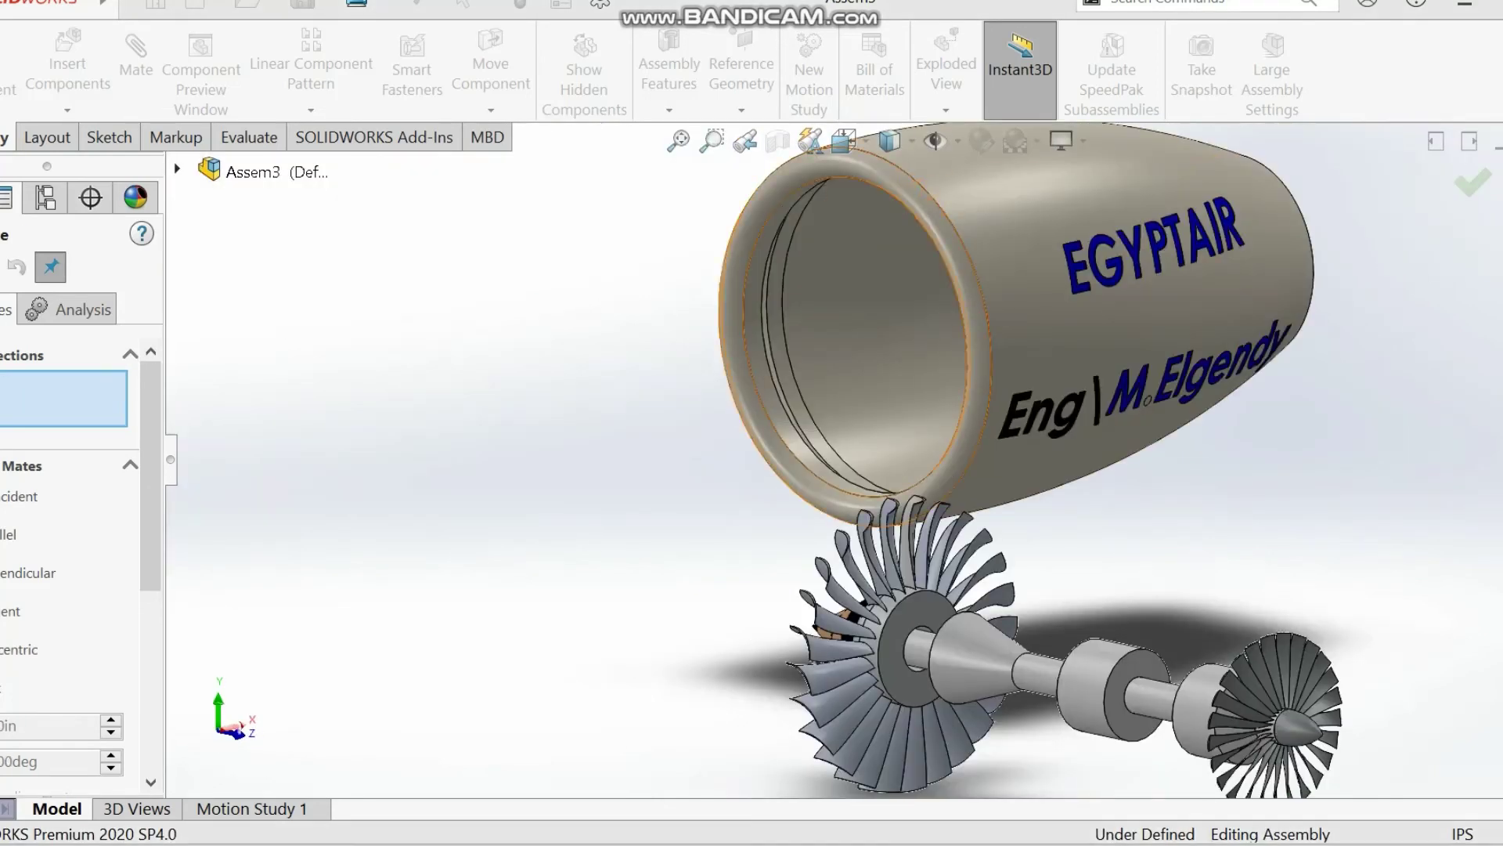
- Add a concentric mate between the nacelle's inner ring face and the shaft's middle cylindrical section
{"action": "left_click", "coordinate": [779, 341]}
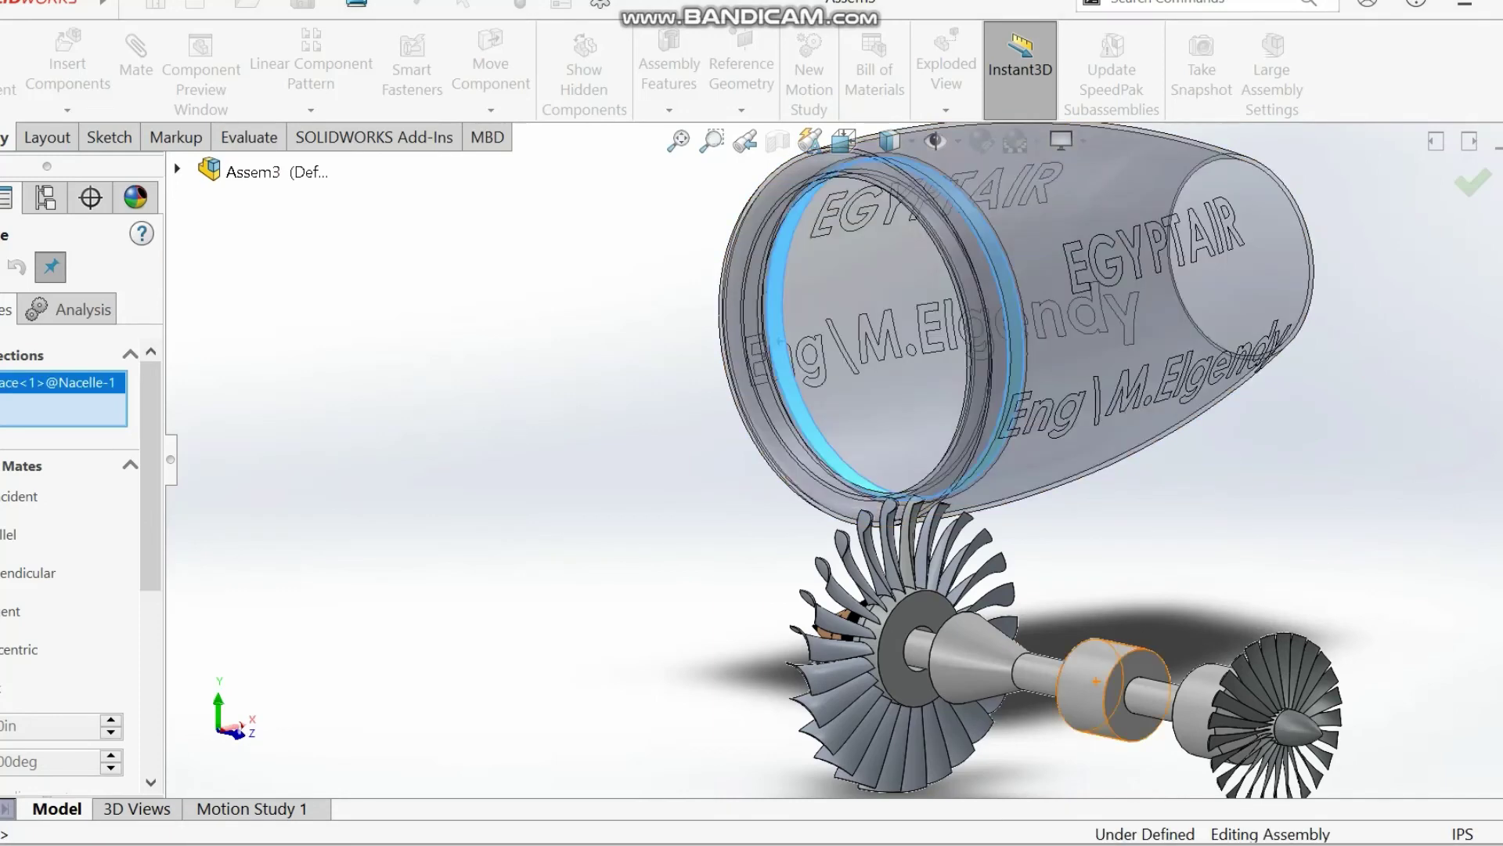
{"action": "left_click", "coordinate": [1096, 681]}
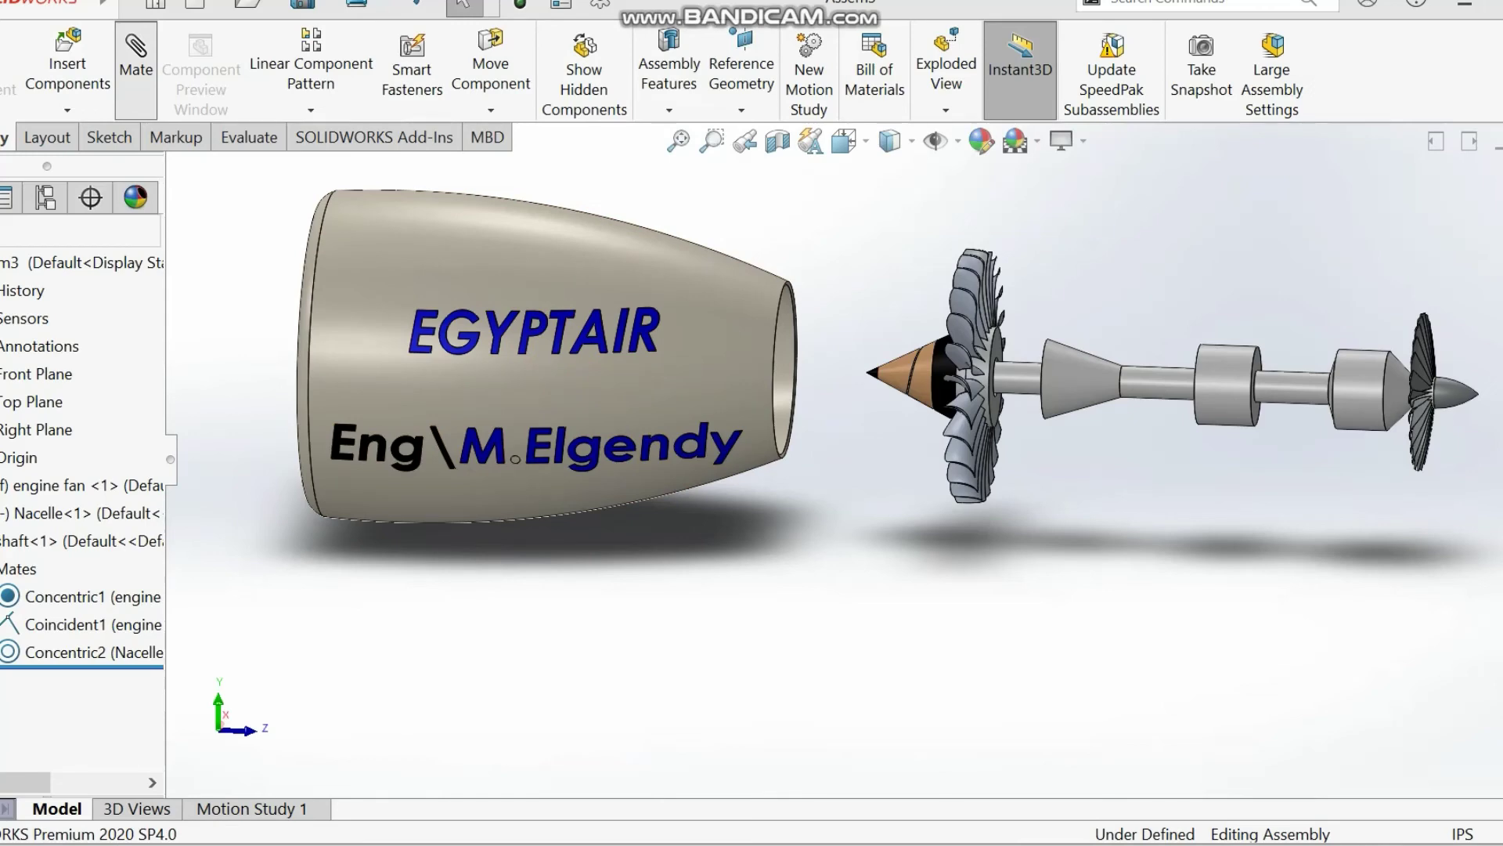
- Add a distance mate between the flat front face of the shaft's conical section and the nacelle's inner ring face, enclosing the fan and shaft
{"action": "left_click", "coordinate": [136, 63]}
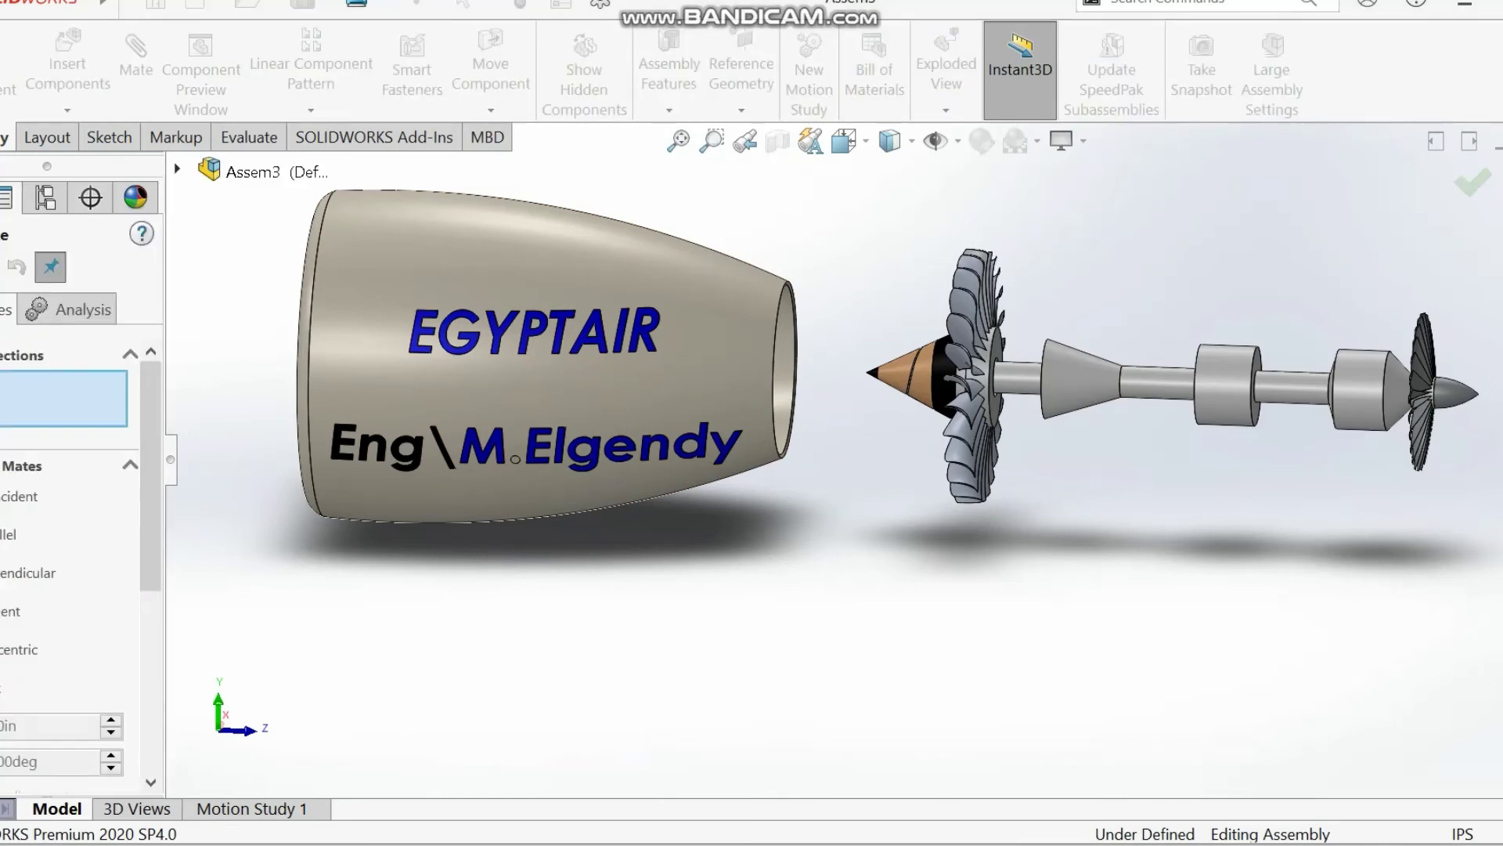
{"action": "middle_click_drag", "start_coordinate": [704, 439], "coordinate": [853, 450]}
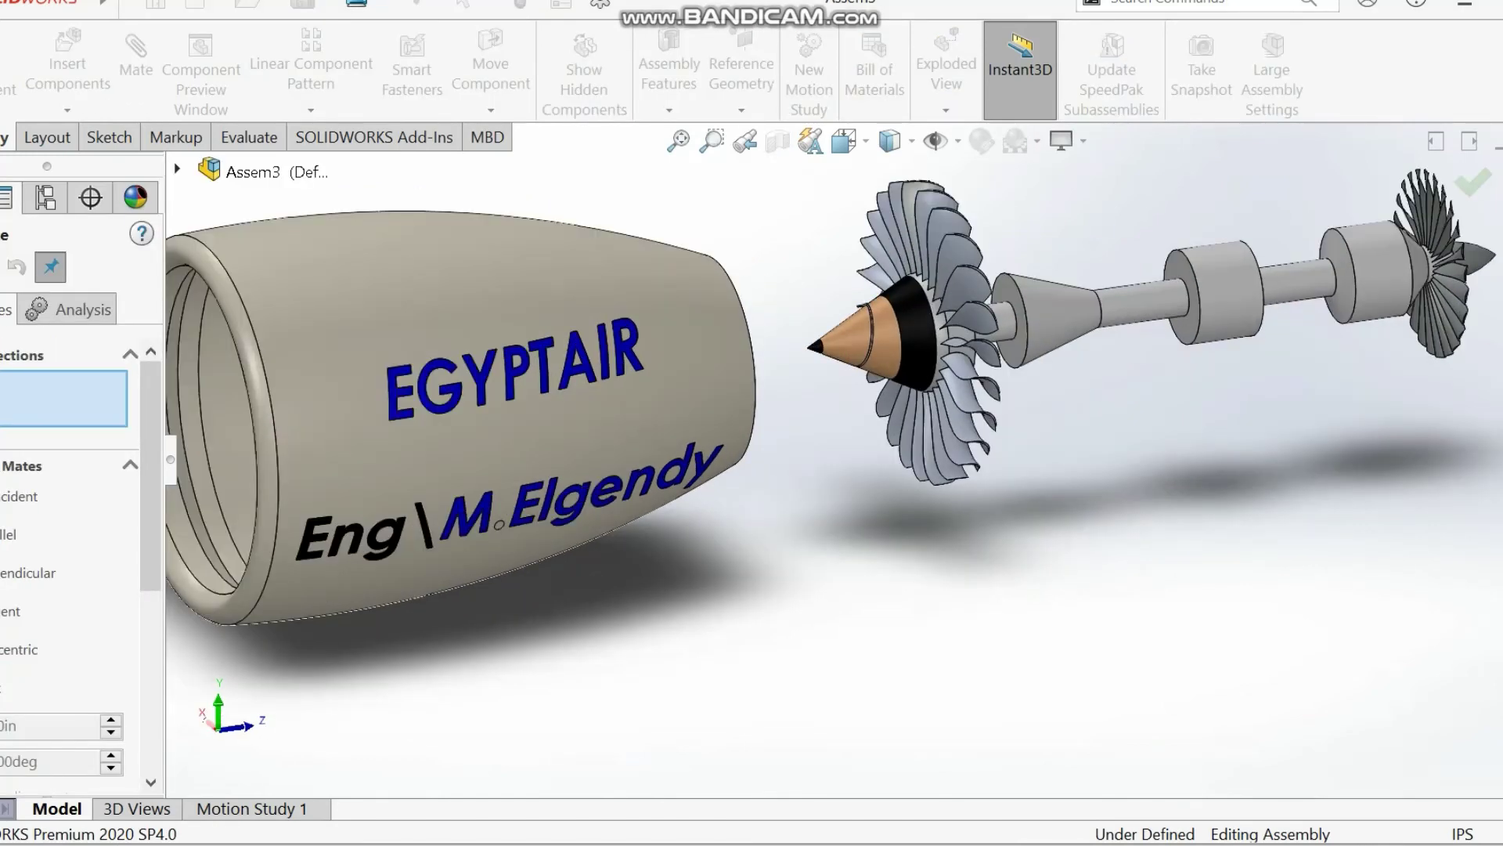
{"action": "left_click", "coordinate": [1018, 344]}
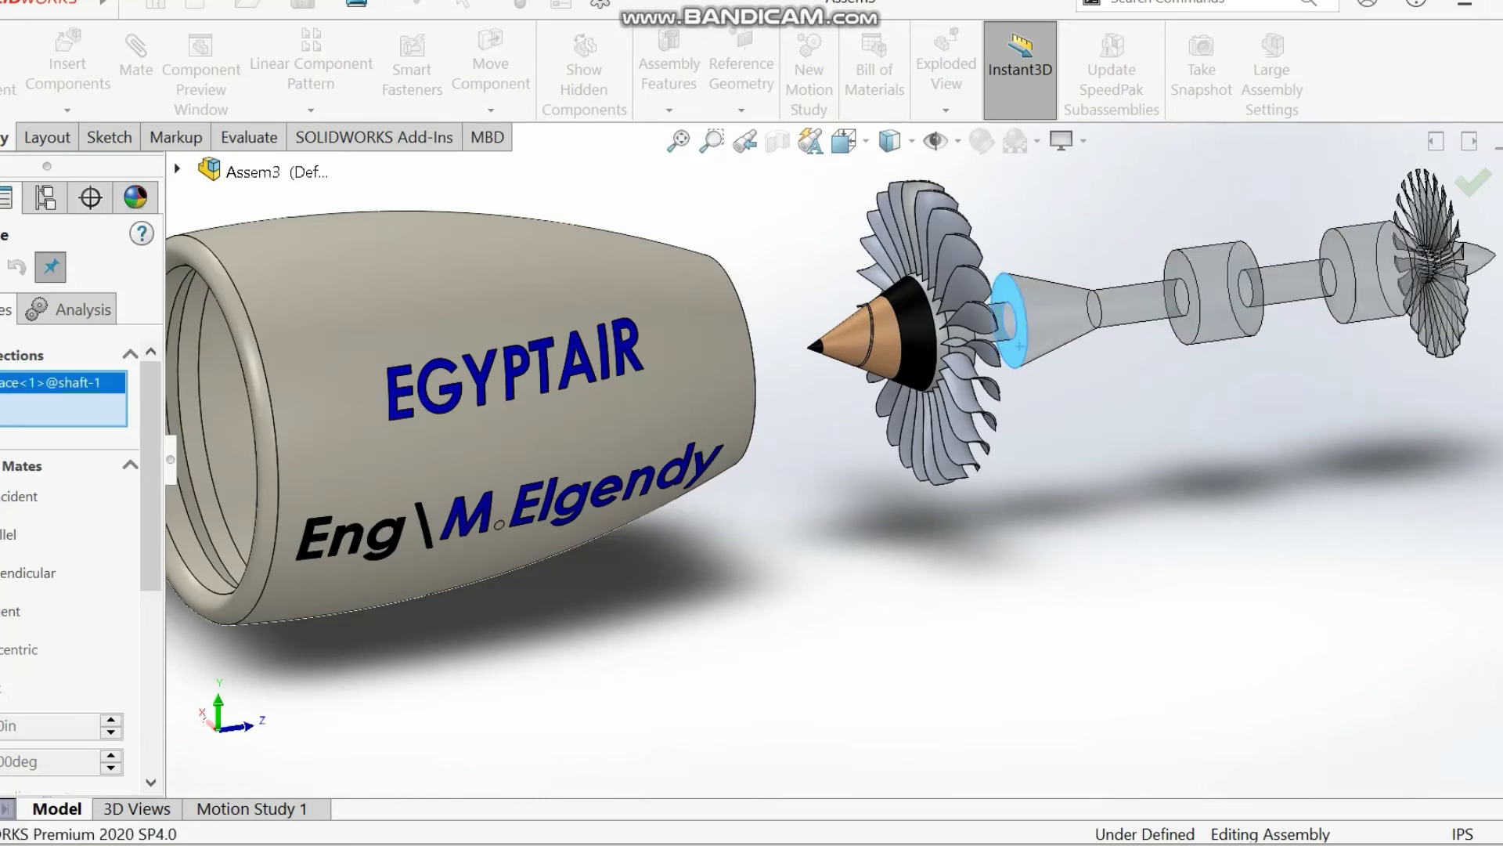
{"action": "middle_click_drag", "start_coordinate": [967, 344], "coordinate": [799, 345]}
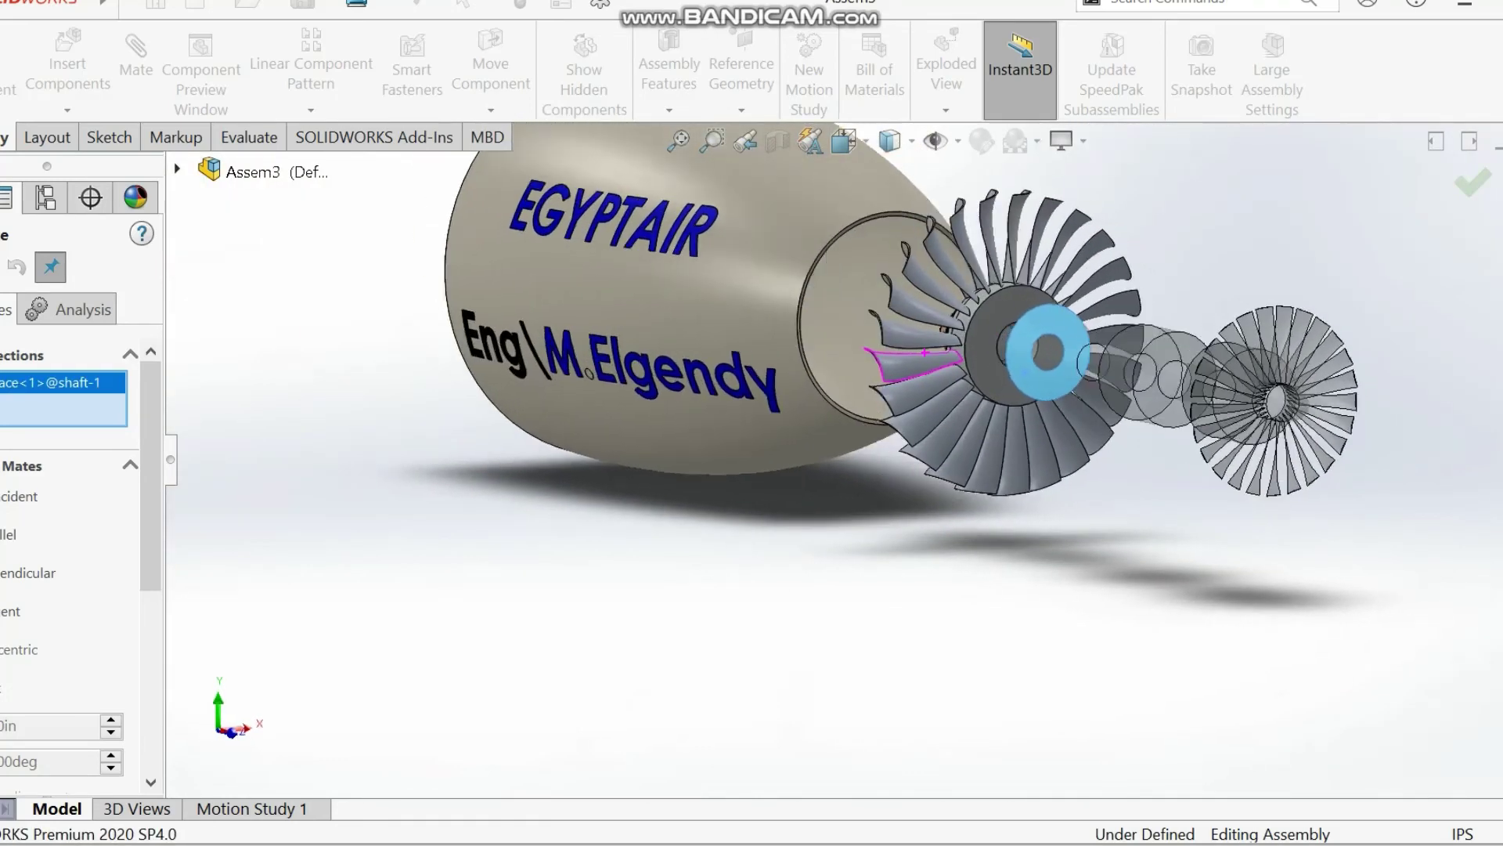
{"action": "middle_click_drag", "start_coordinate": [916, 363], "coordinate": [894, 362]}
{"action": "left_click_drag", "start_coordinate": [848, 245], "coordinate": [783, 313]}
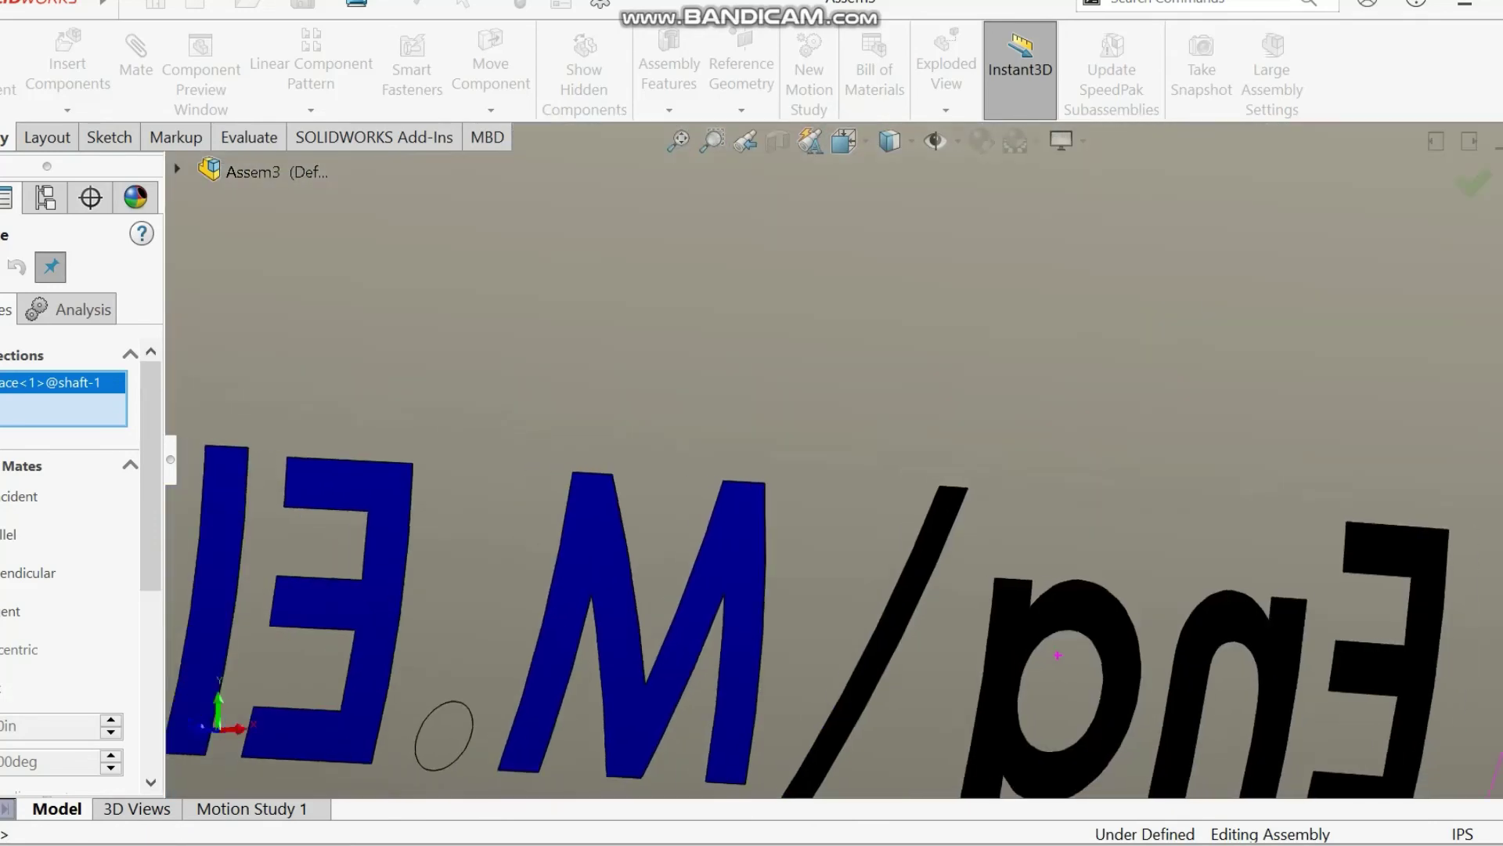
{"action": "middle_click_drag", "start_coordinate": [704, 376], "coordinate": [847, 429]}
{"action": "scroll", "coordinate": [844, 462], "scroll_direction": "down", "scroll_amount": 2}
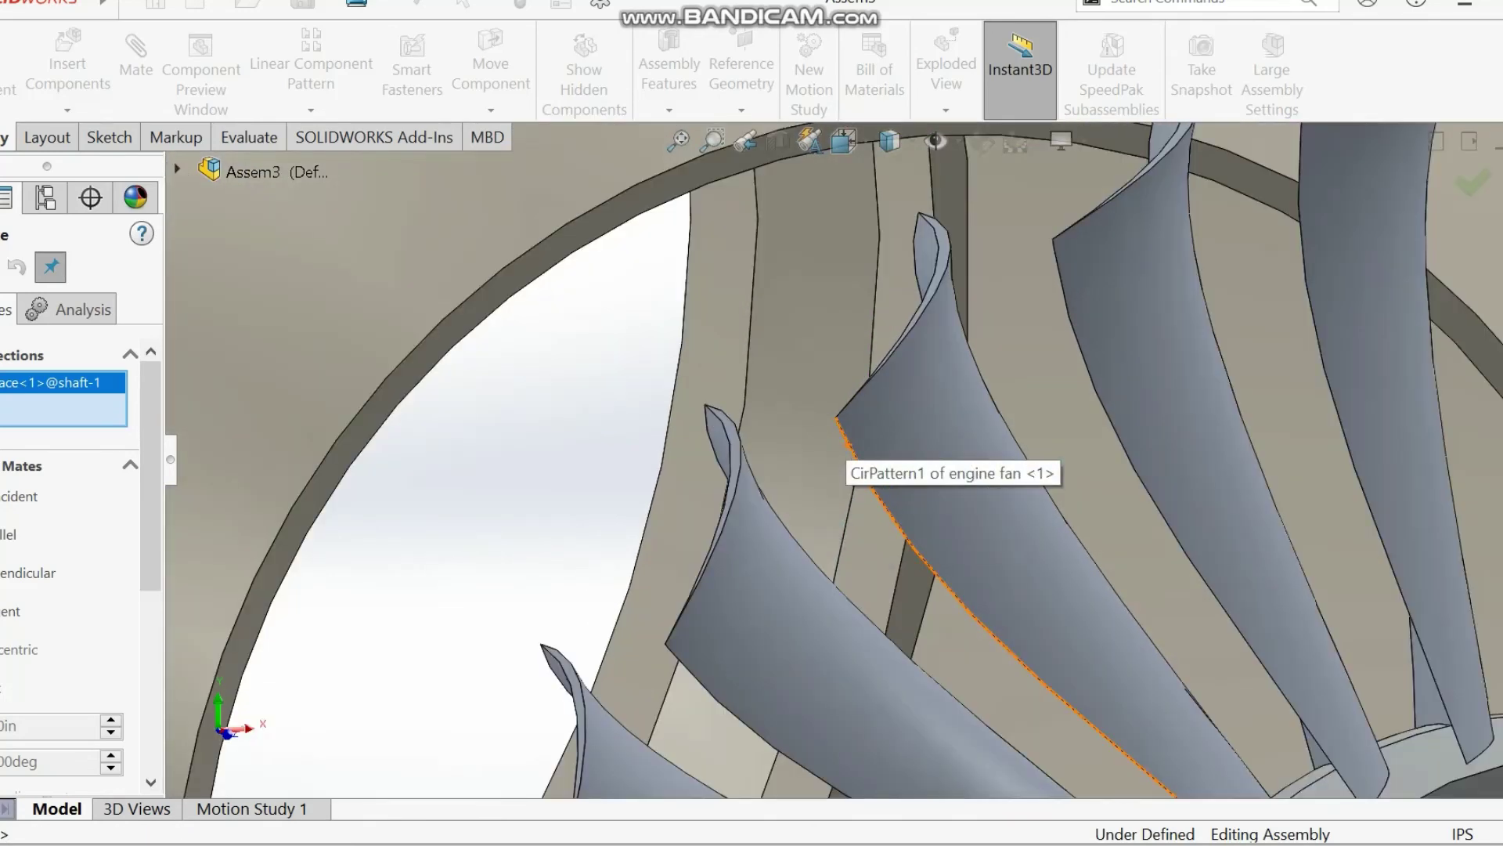
{"action": "left_click", "coordinate": [957, 236]}
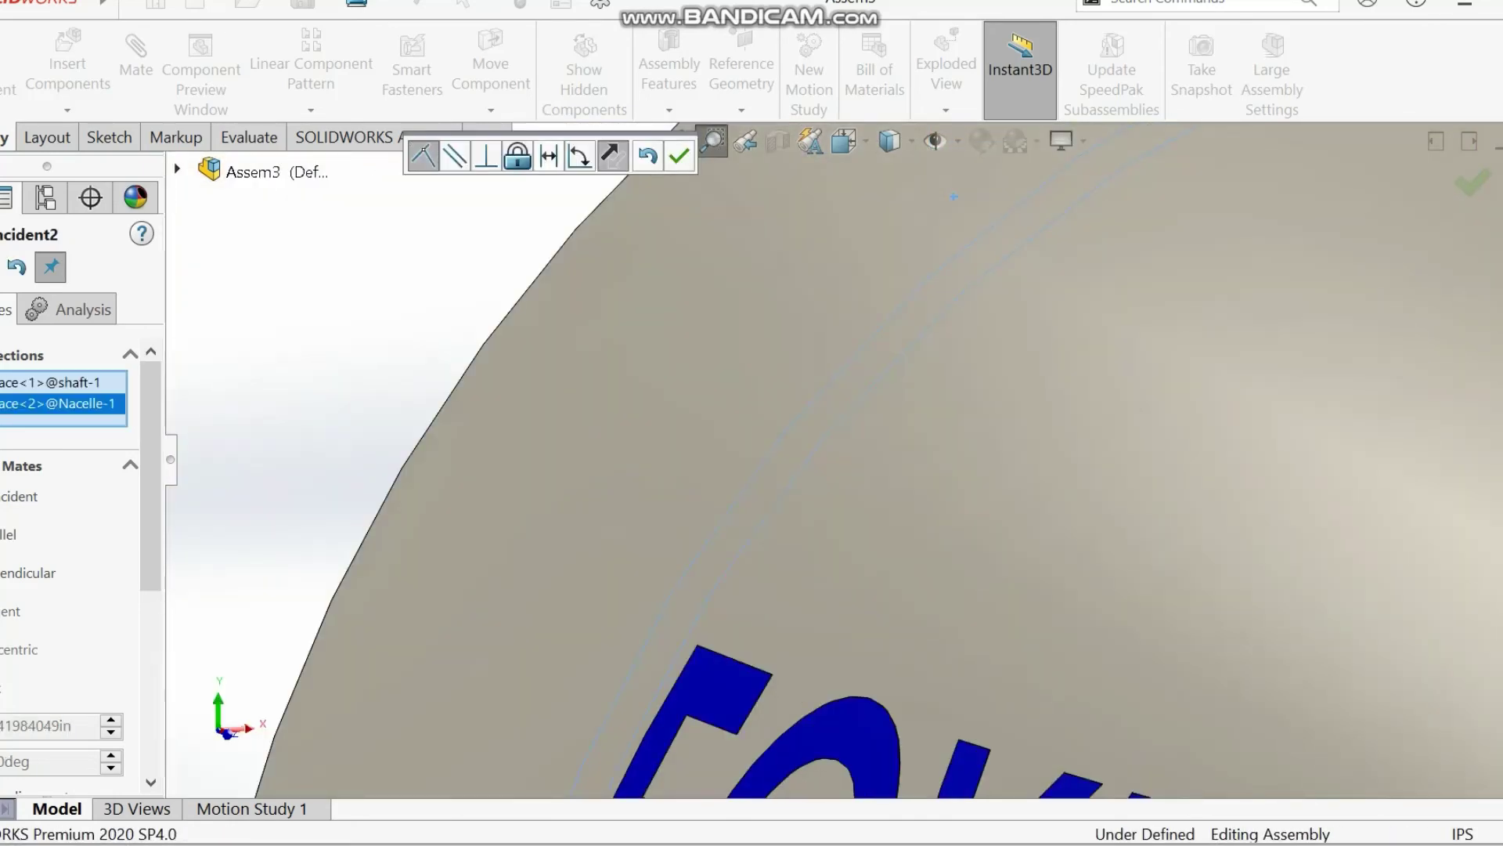
{"action": "left_click", "coordinate": [1, 726]}
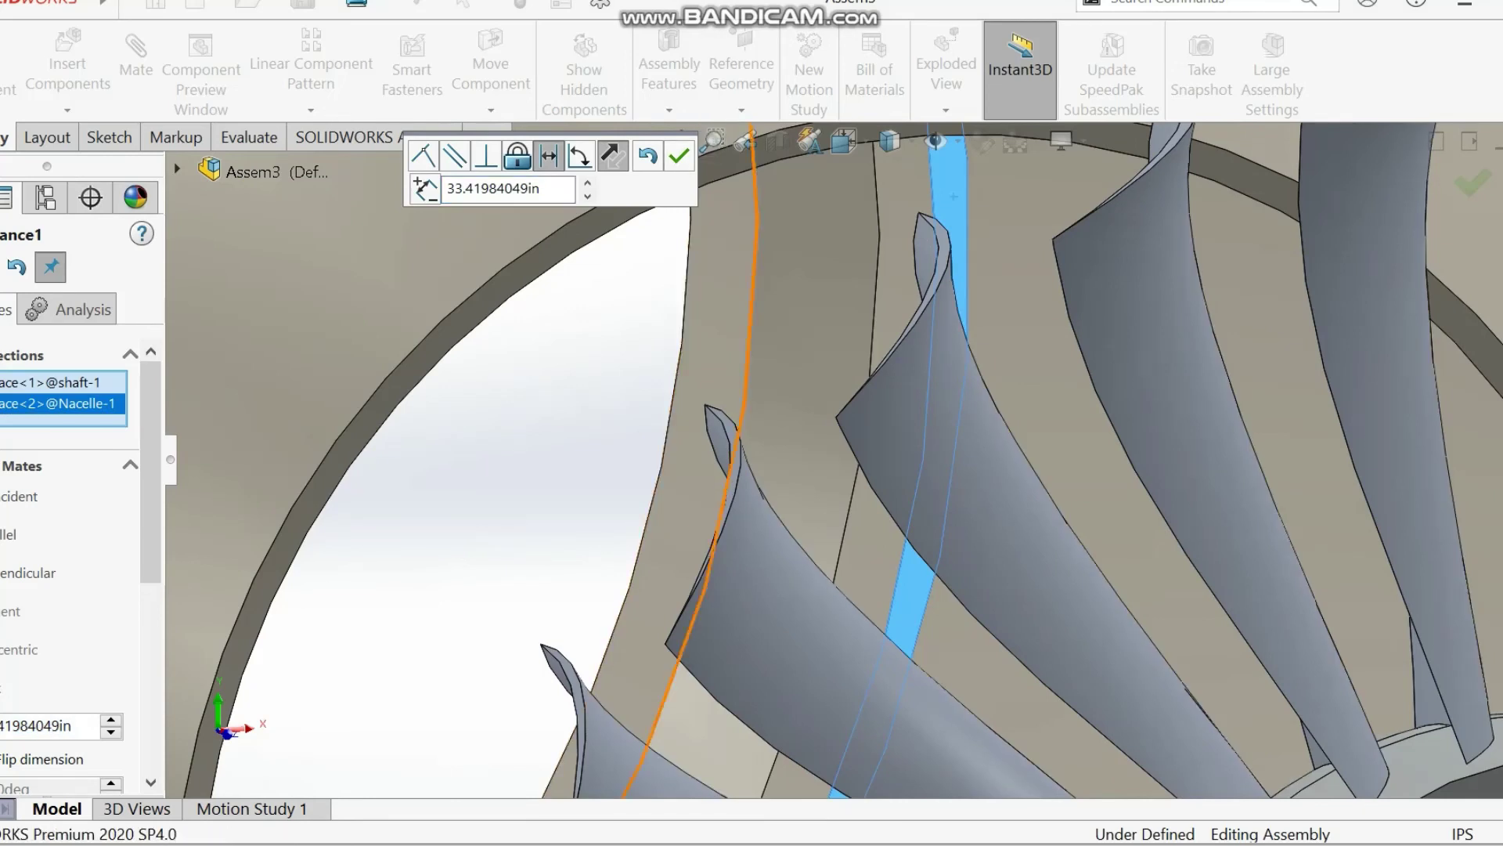
{"action": "double_click", "coordinate": [501, 189]}
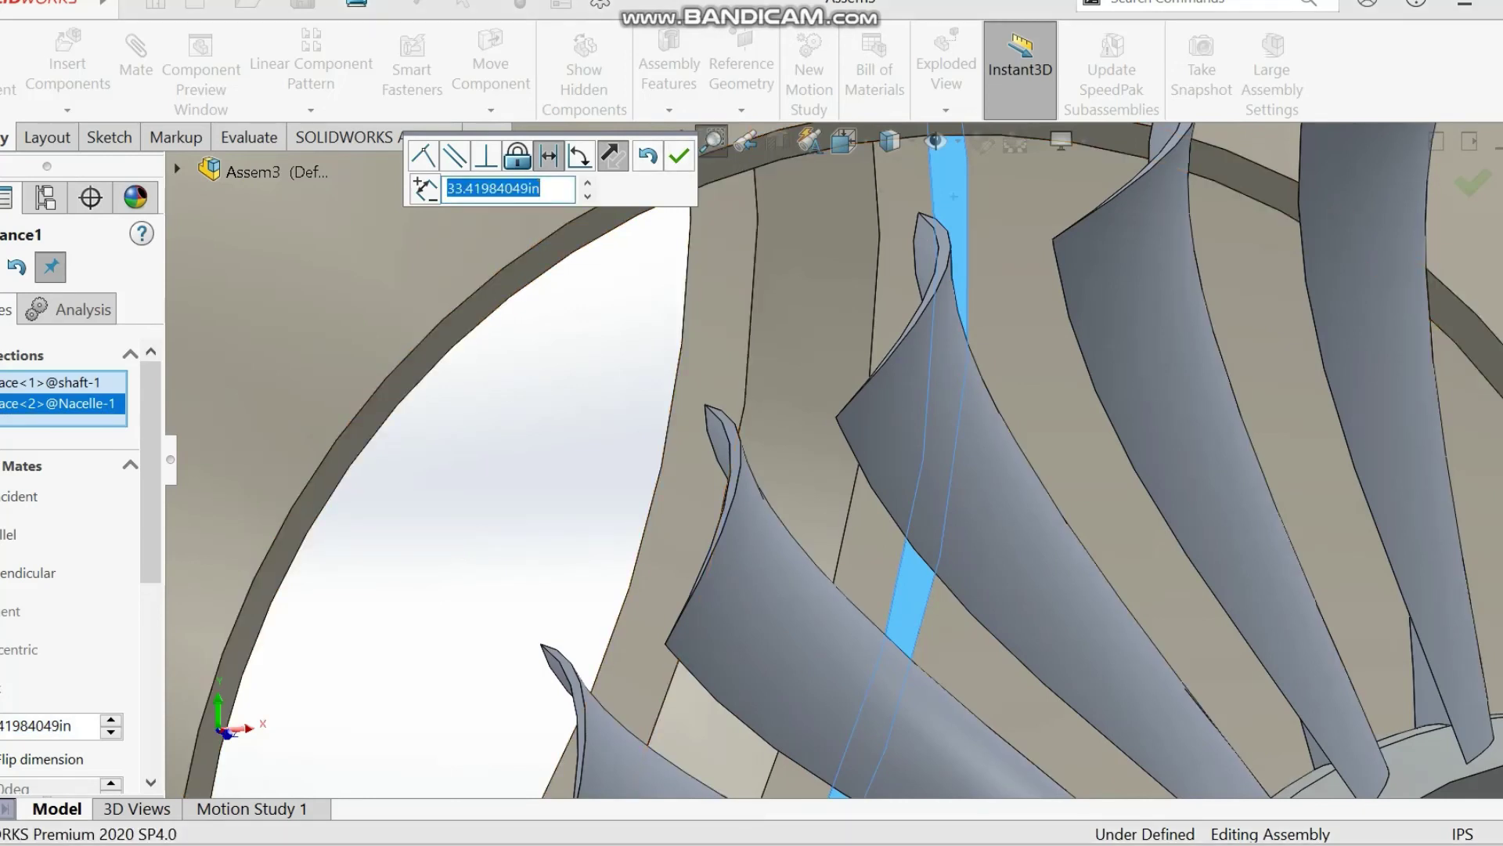
{"action": "right_click", "coordinate": [533, 507]}
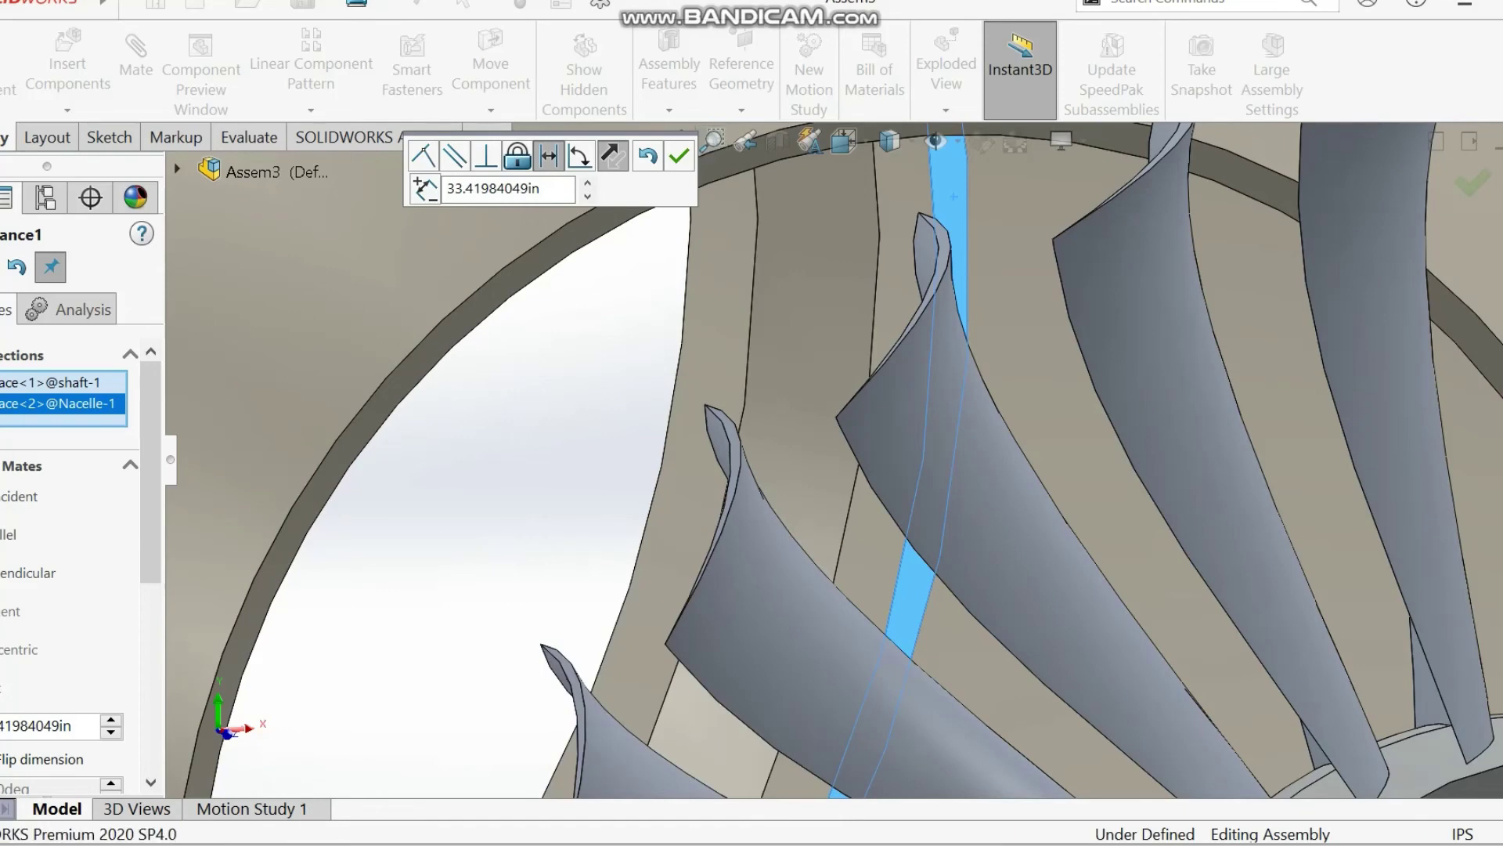
{"action": "scroll", "coordinate": [1367, 676], "scroll_direction": "up", "scroll_amount": 5}
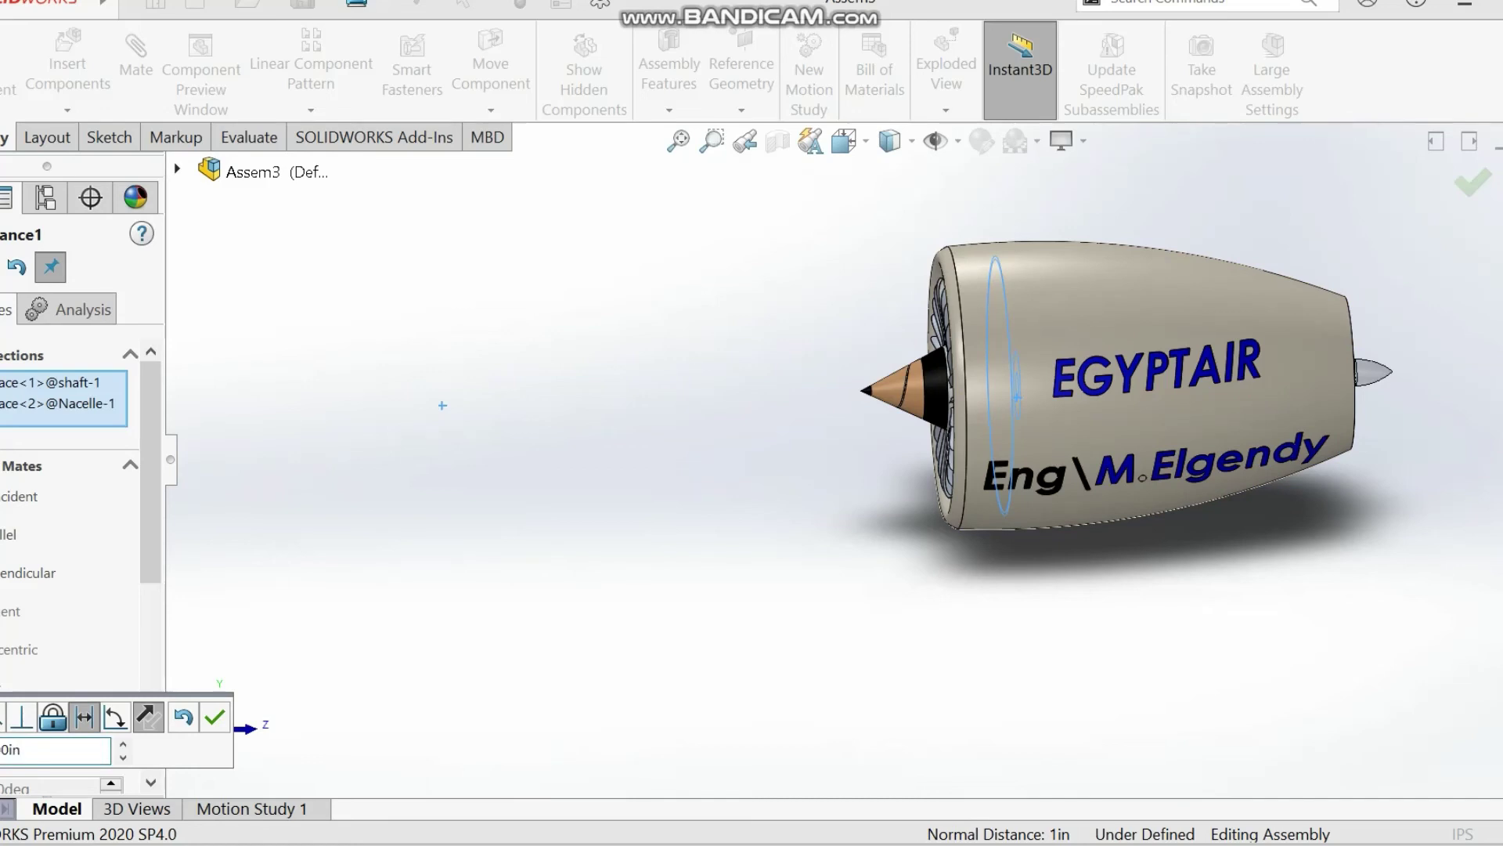
{"action": "key", "text": "Return"}
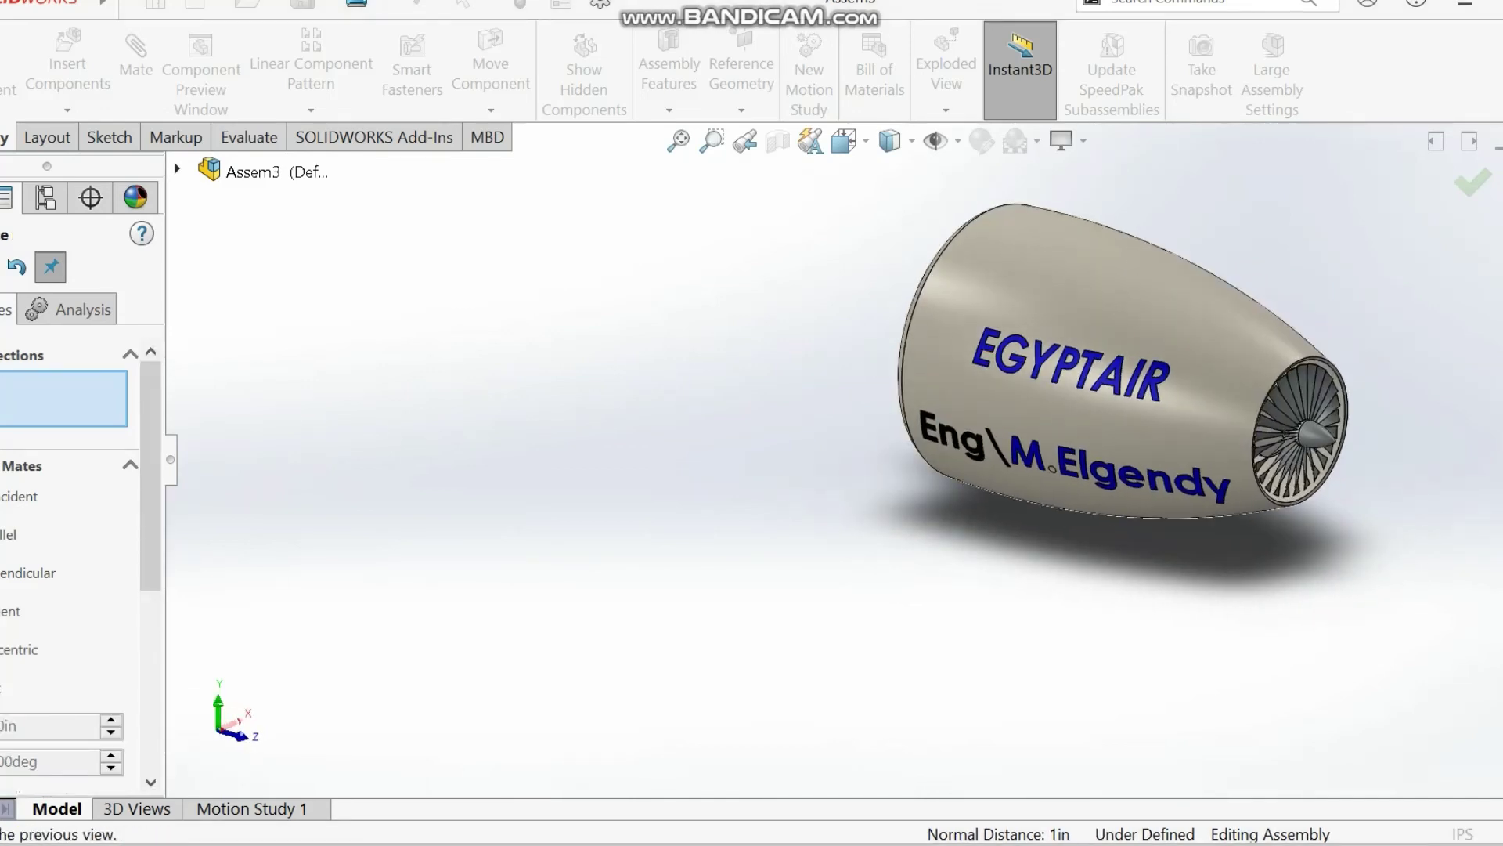
{"action": "left_click_drag", "start_coordinate": [790, 189], "coordinate": [1348, 495]}
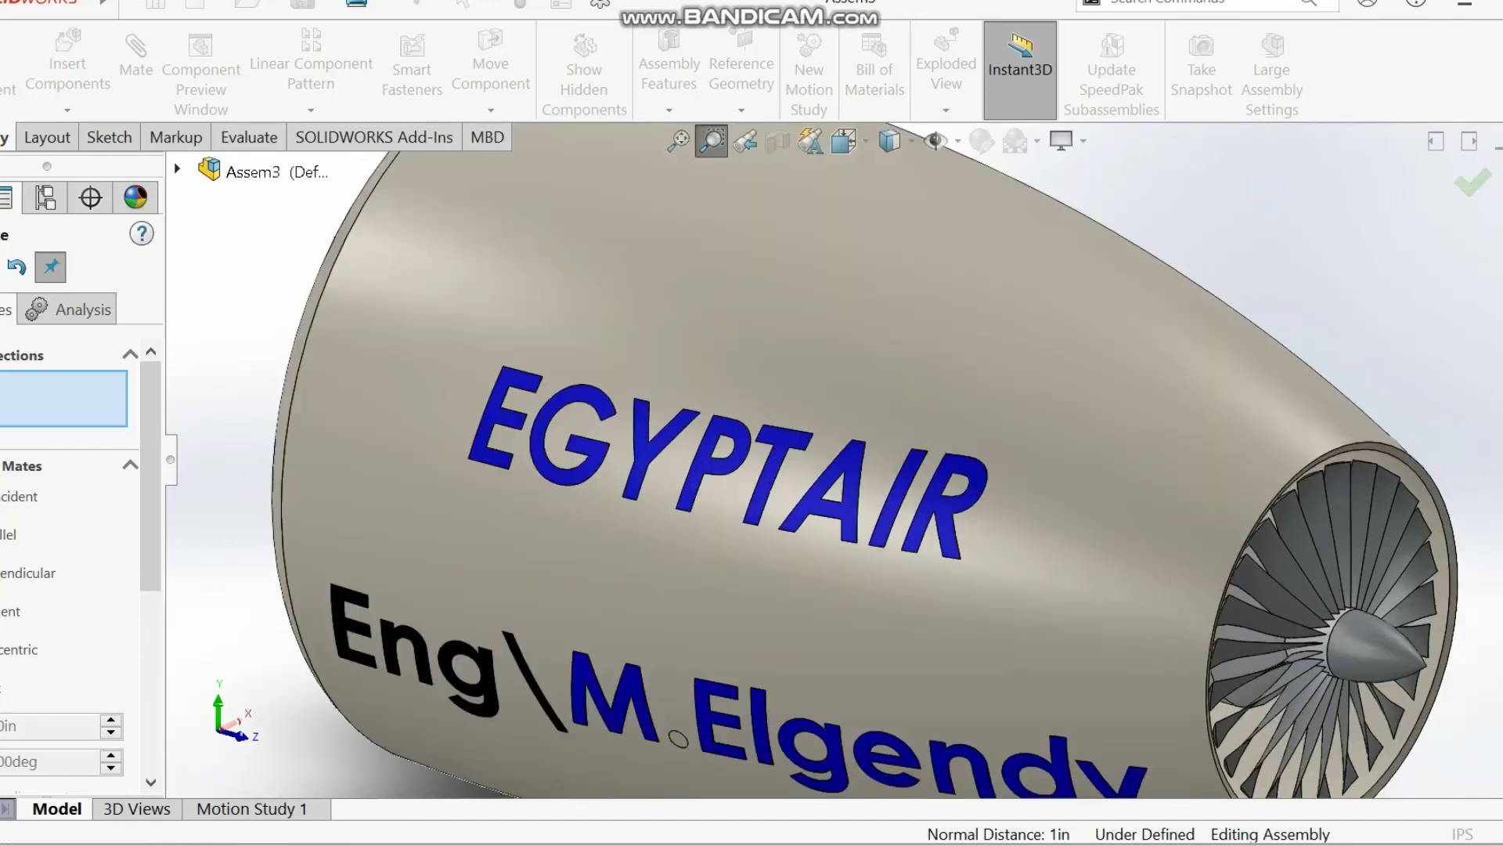
{"action": "mouse_move", "coordinate": [1459, 603]}
{"action": "middle_mouse_down"}
{"action": "mouse_move", "coordinate": [1472, 583]}
{"action": "mouse_move", "coordinate": [1457, 604]}
{"action": "mouse_move", "coordinate": [1476, 623]}
{"action": "middle_mouse_up"}
{"action": "left_click", "coordinate": [678, 140]}
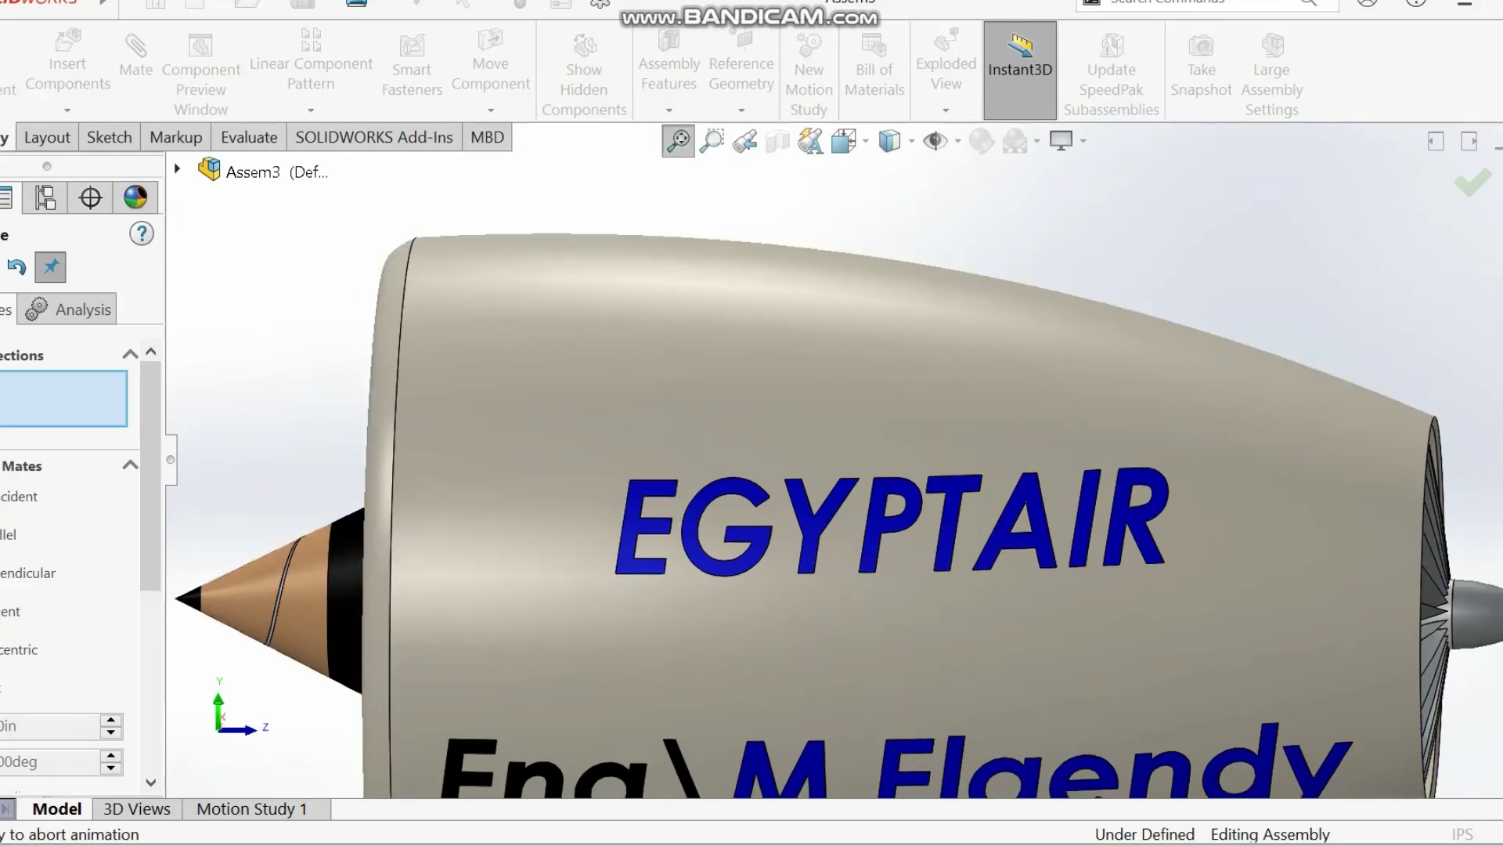
{"action": "middle_click_drag", "start_coordinate": [861, 470], "coordinate": [885, 438]}
{"action": "middle_click_drag", "start_coordinate": [893, 526], "coordinate": [1174, 438]}
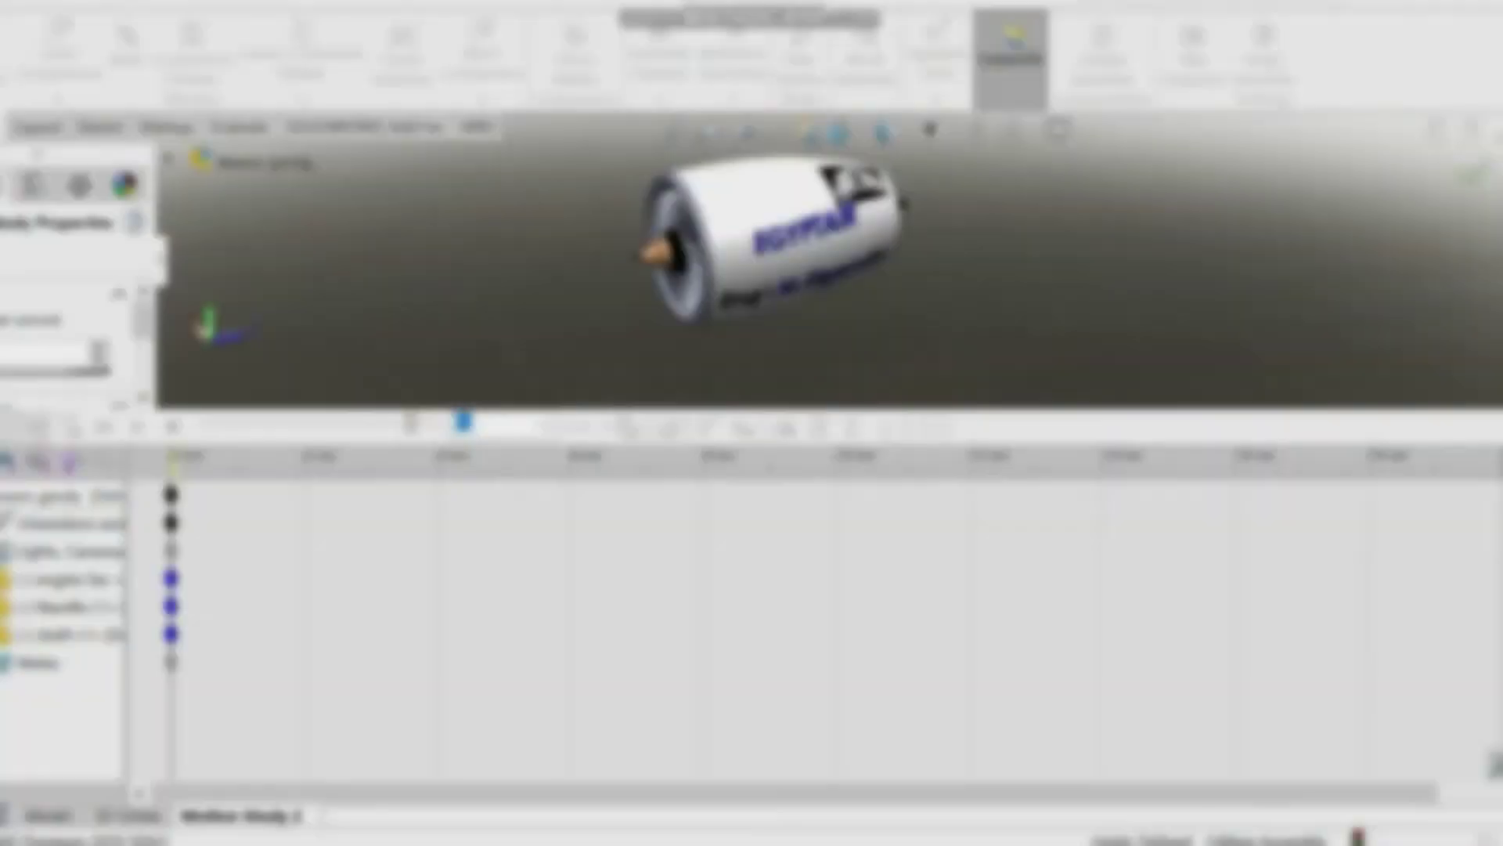
- Close the motion study properties and extend the assembly's animation duration to 15 seconds
{"action": "key", "text": "Return"}
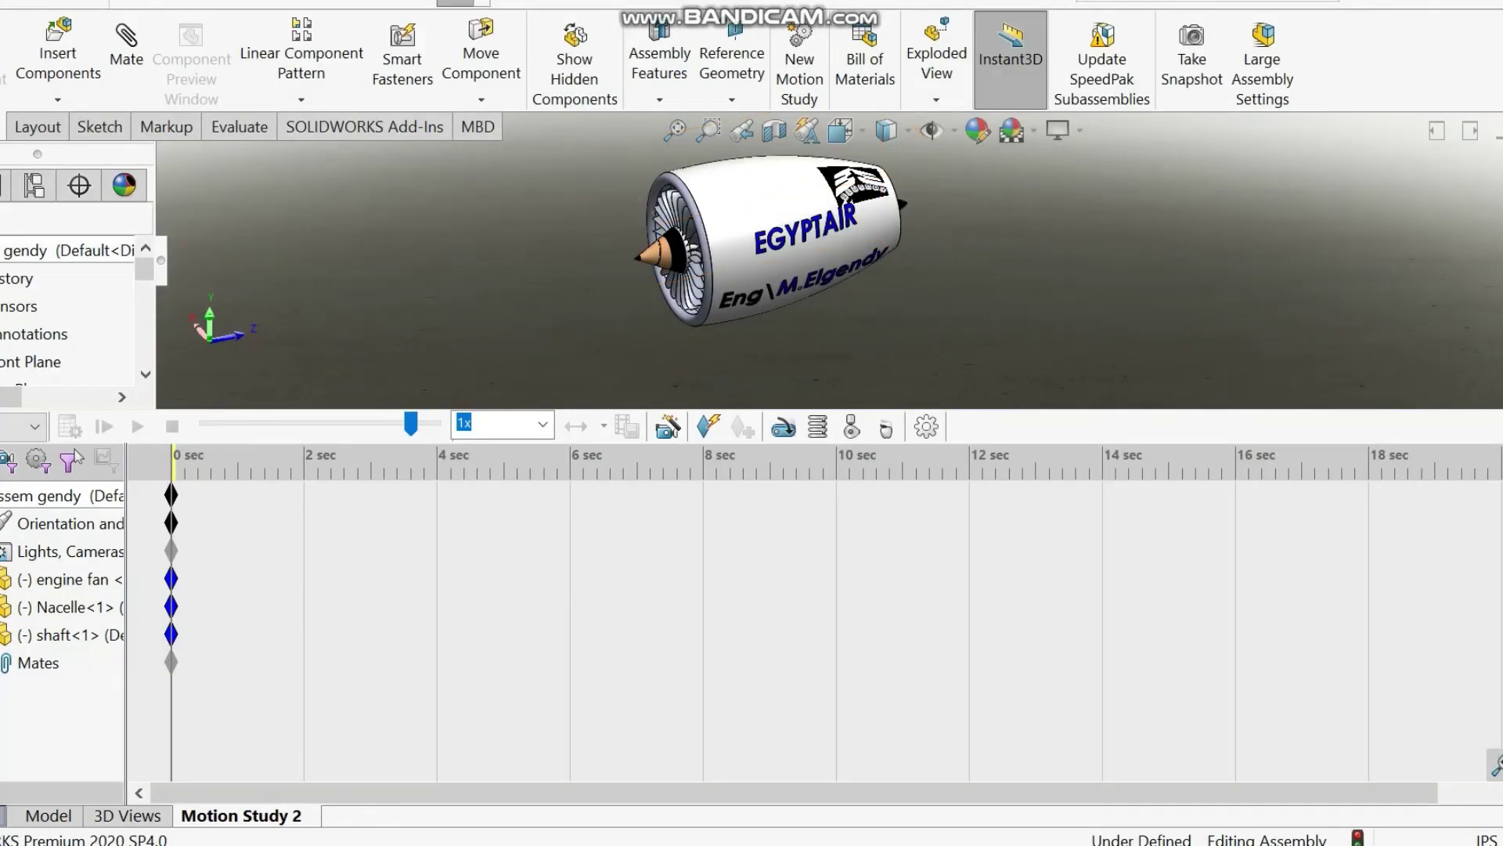
{"action": "left_click", "coordinate": [783, 427]}
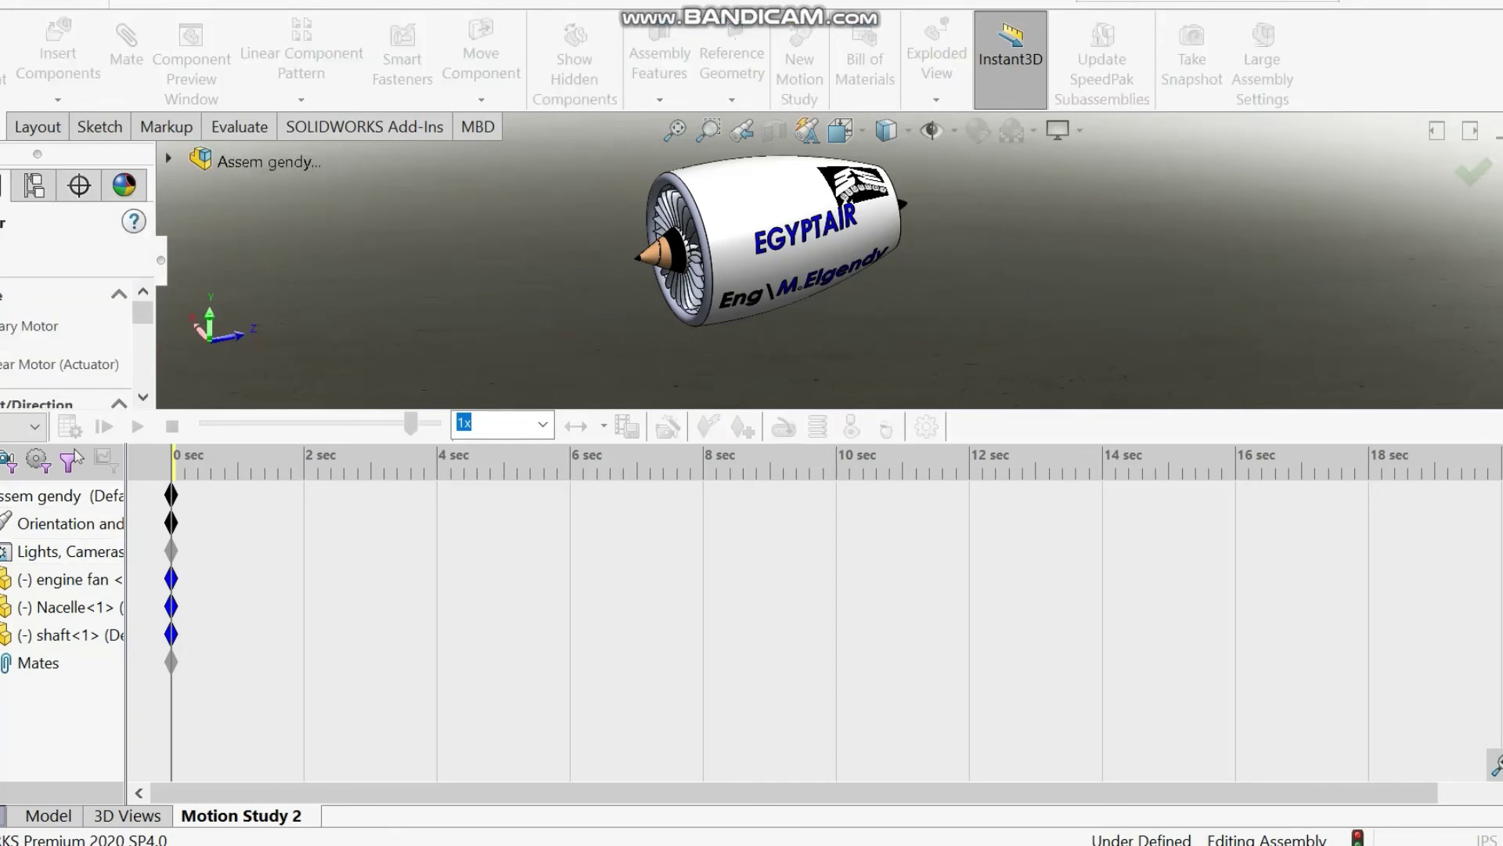
{"action": "key", "text": "Escape"}
{"action": "left_click_drag", "start_coordinate": [171, 495], "coordinate": [410, 495]}
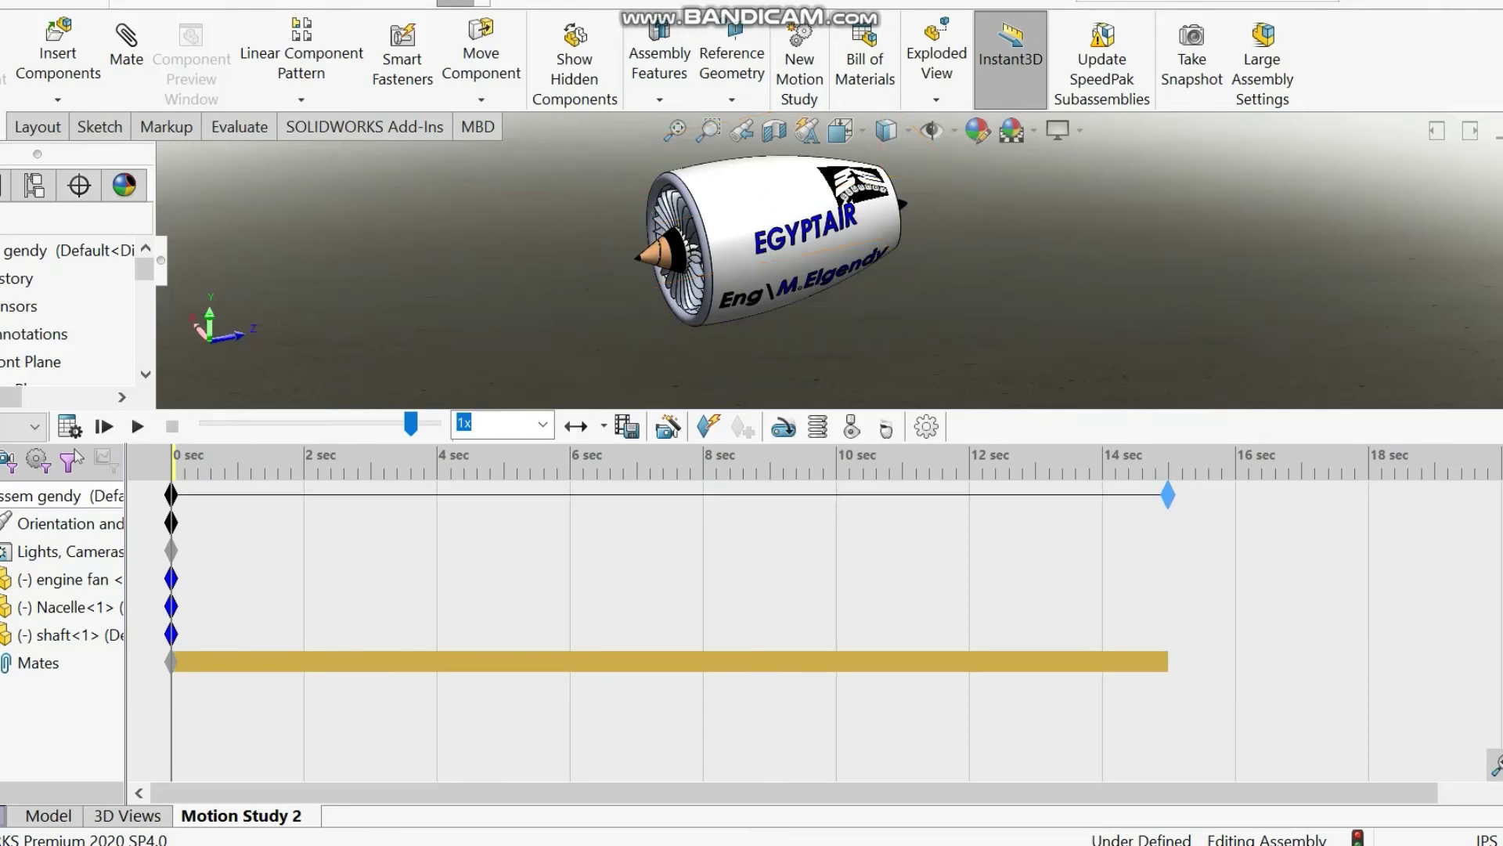
- Add a rotary motor to the engine fan at a constant speed of 50 RPM and calculate the motion study
{"action": "left_click", "coordinate": [783, 427]}
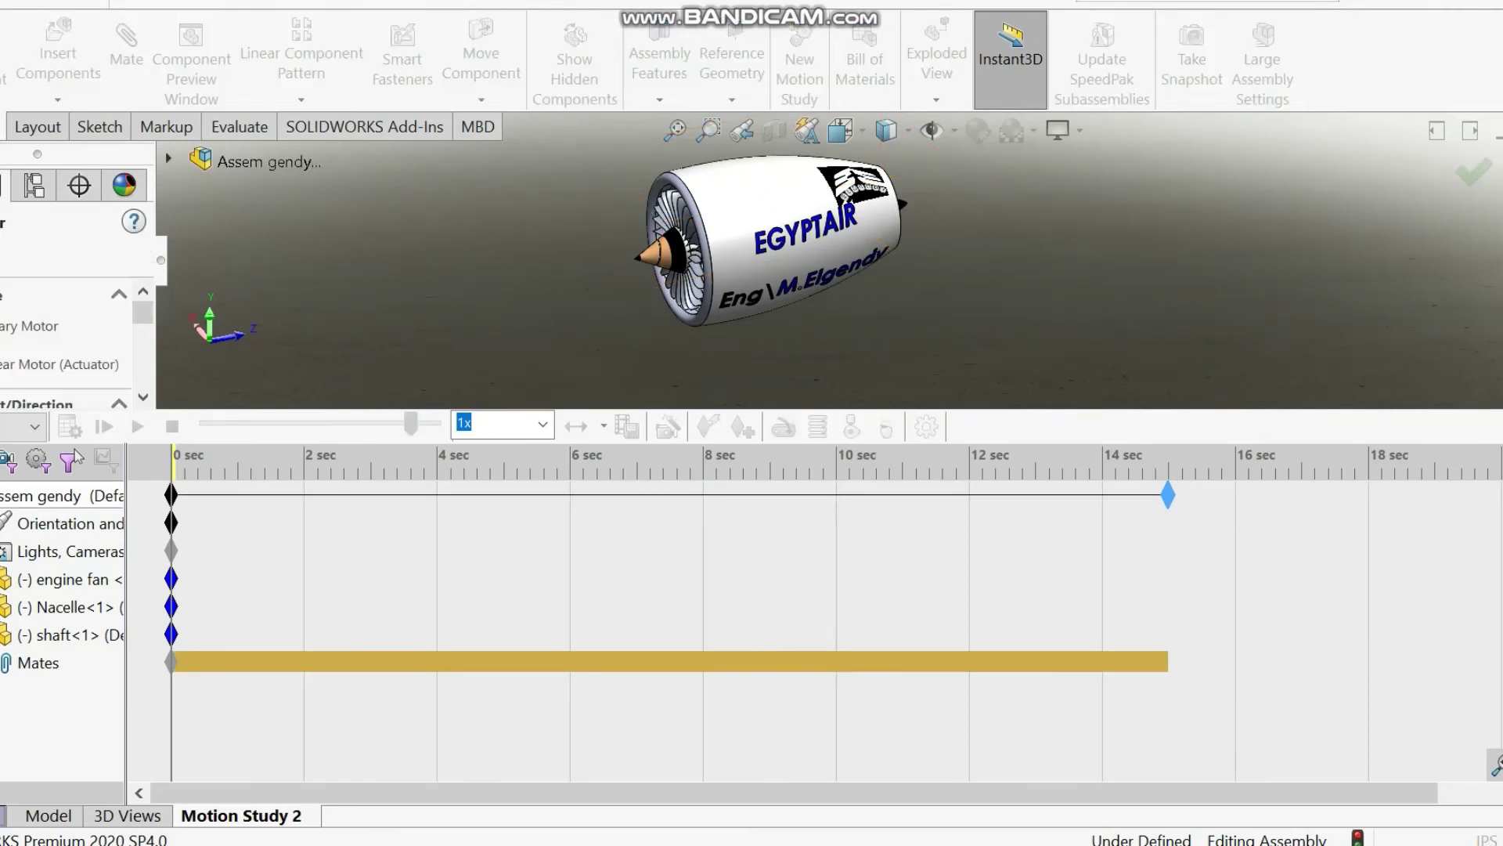
{"action": "scroll", "coordinate": [668, 266], "scroll_direction": "down", "scroll_amount": 7}
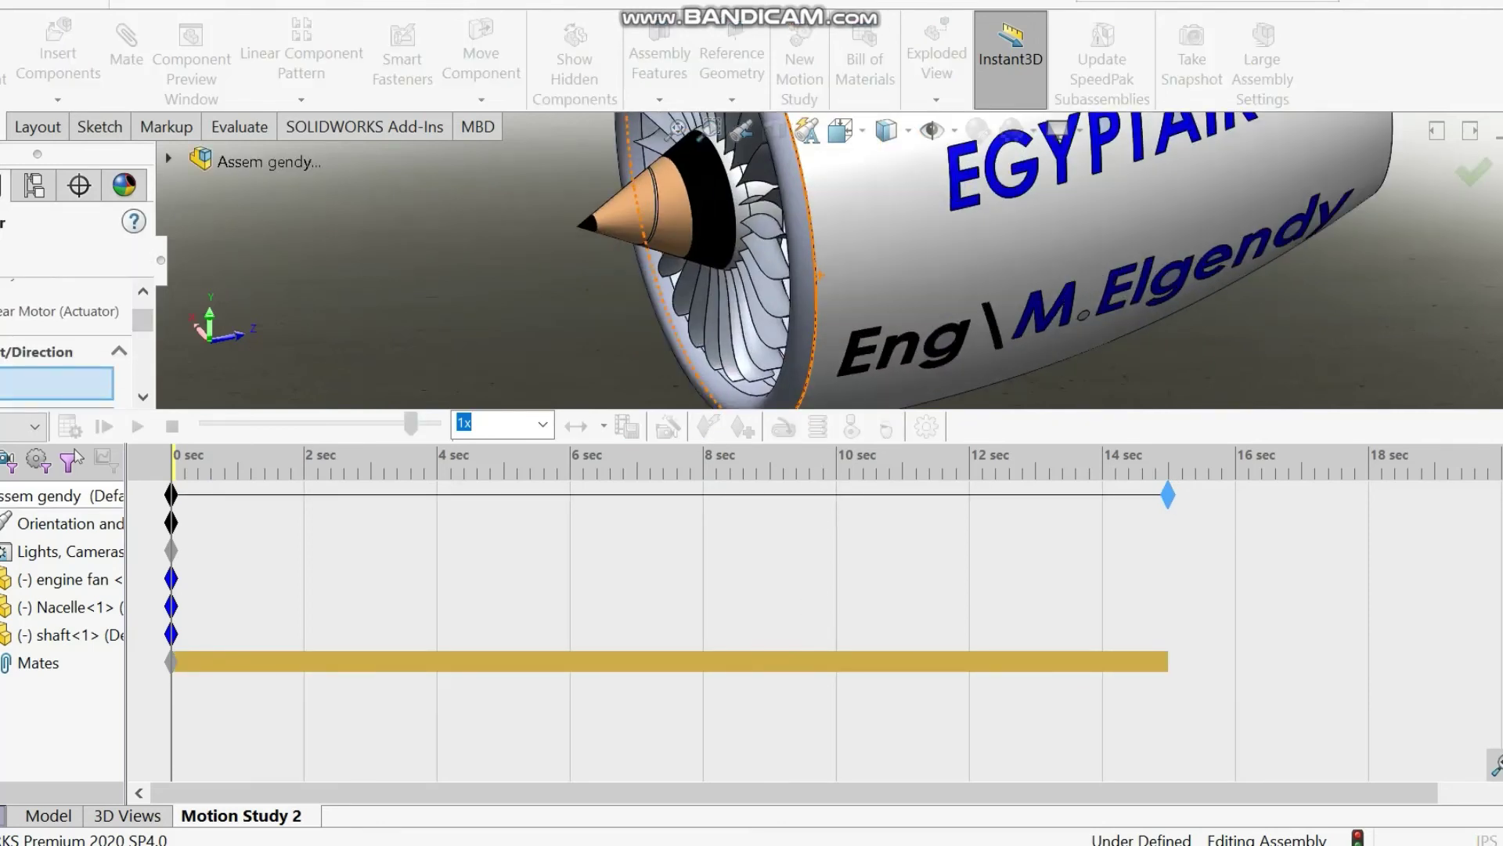
{"action": "left_click", "coordinate": [768, 199]}
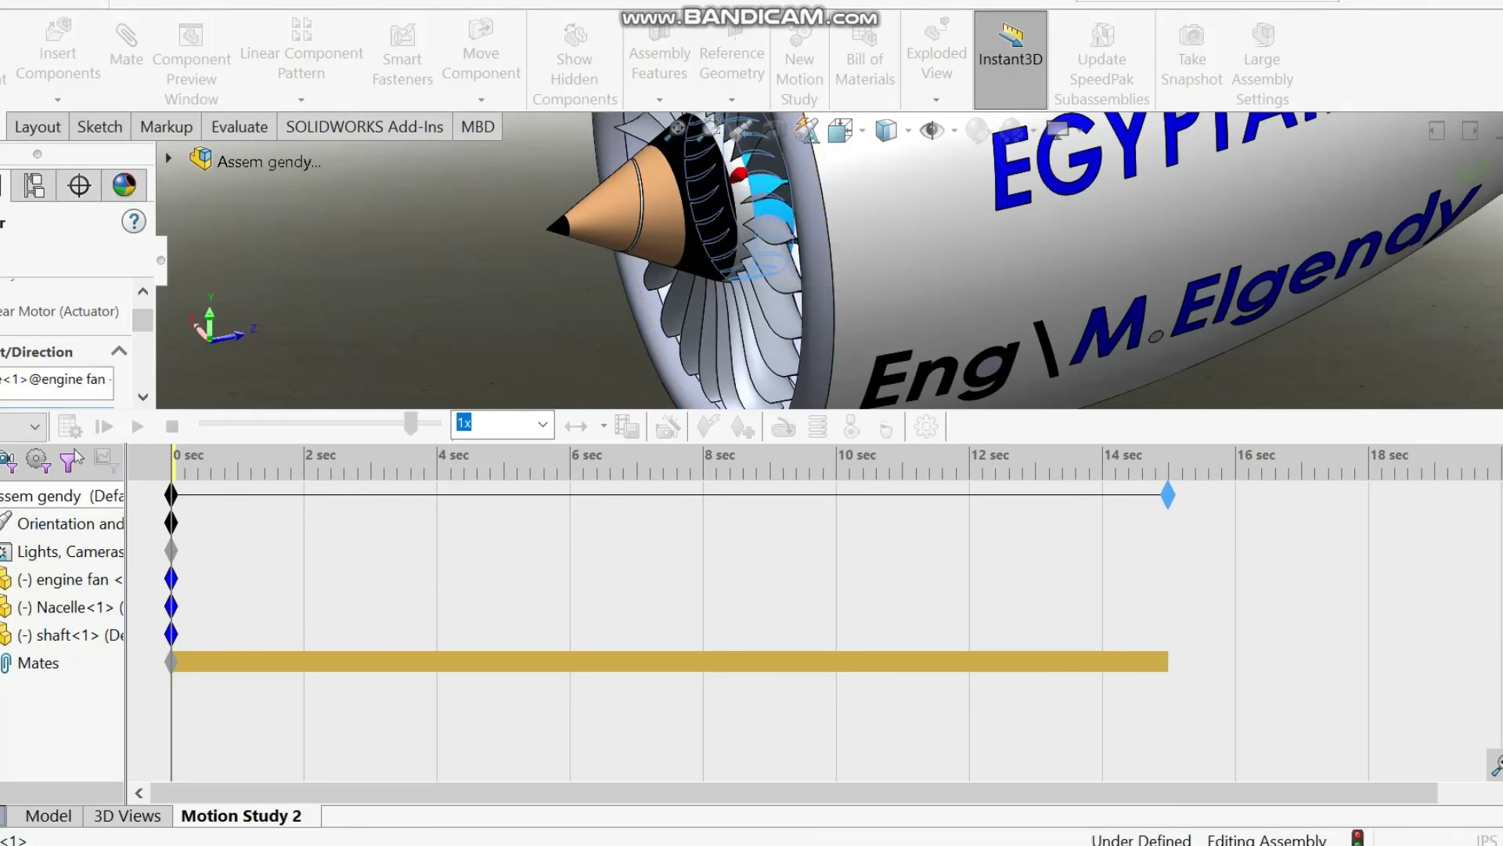
{"action": "left_click_drag", "start_coordinate": [142, 319], "coordinate": [143, 354]}
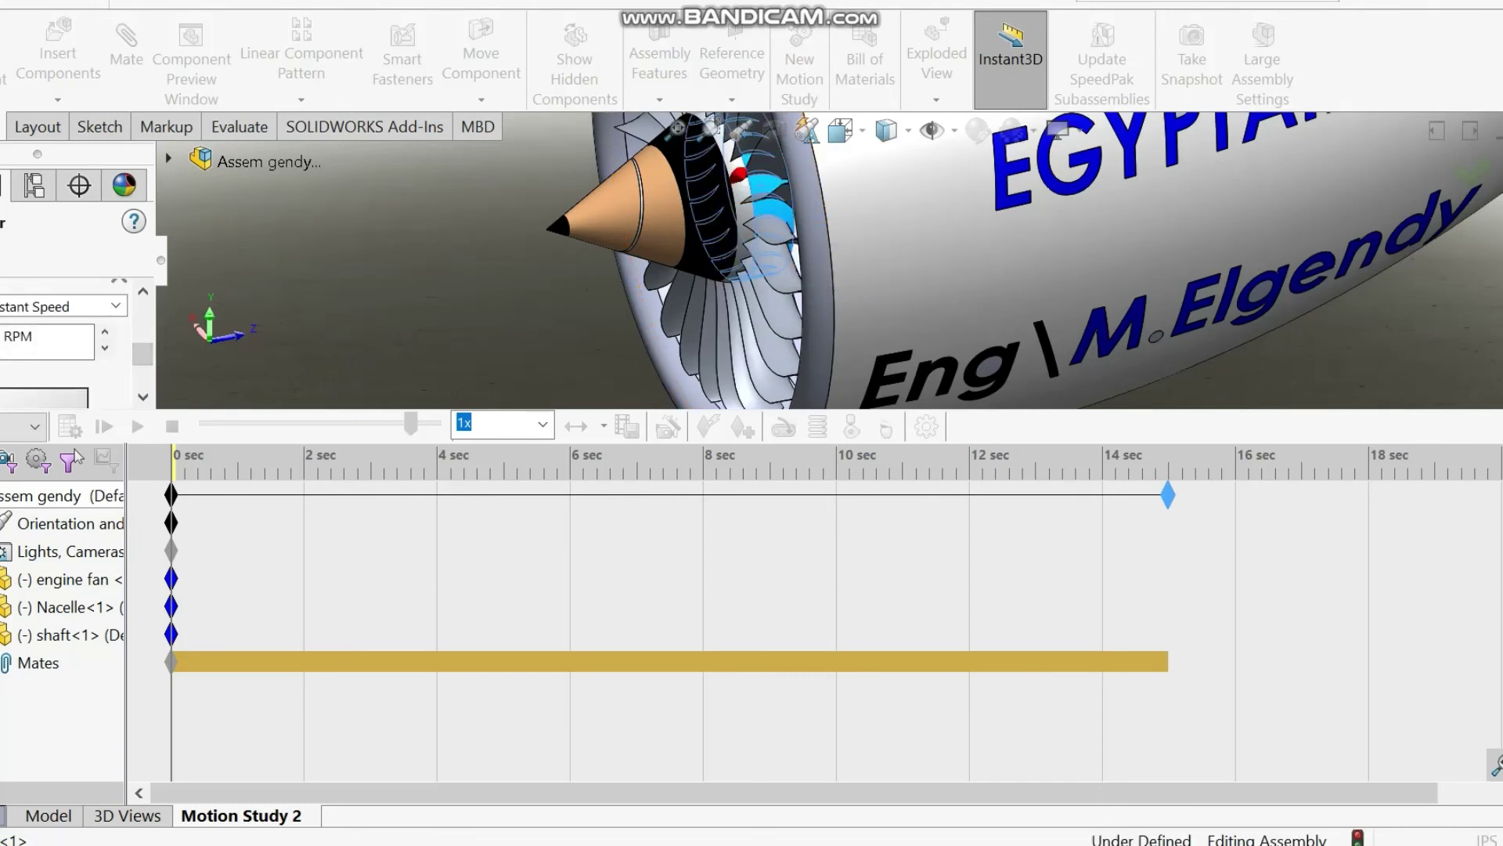
{"action": "double_click", "coordinate": [5, 338]}
{"action": "type", "text": "50"}
{"action": "key", "text": "Return"}
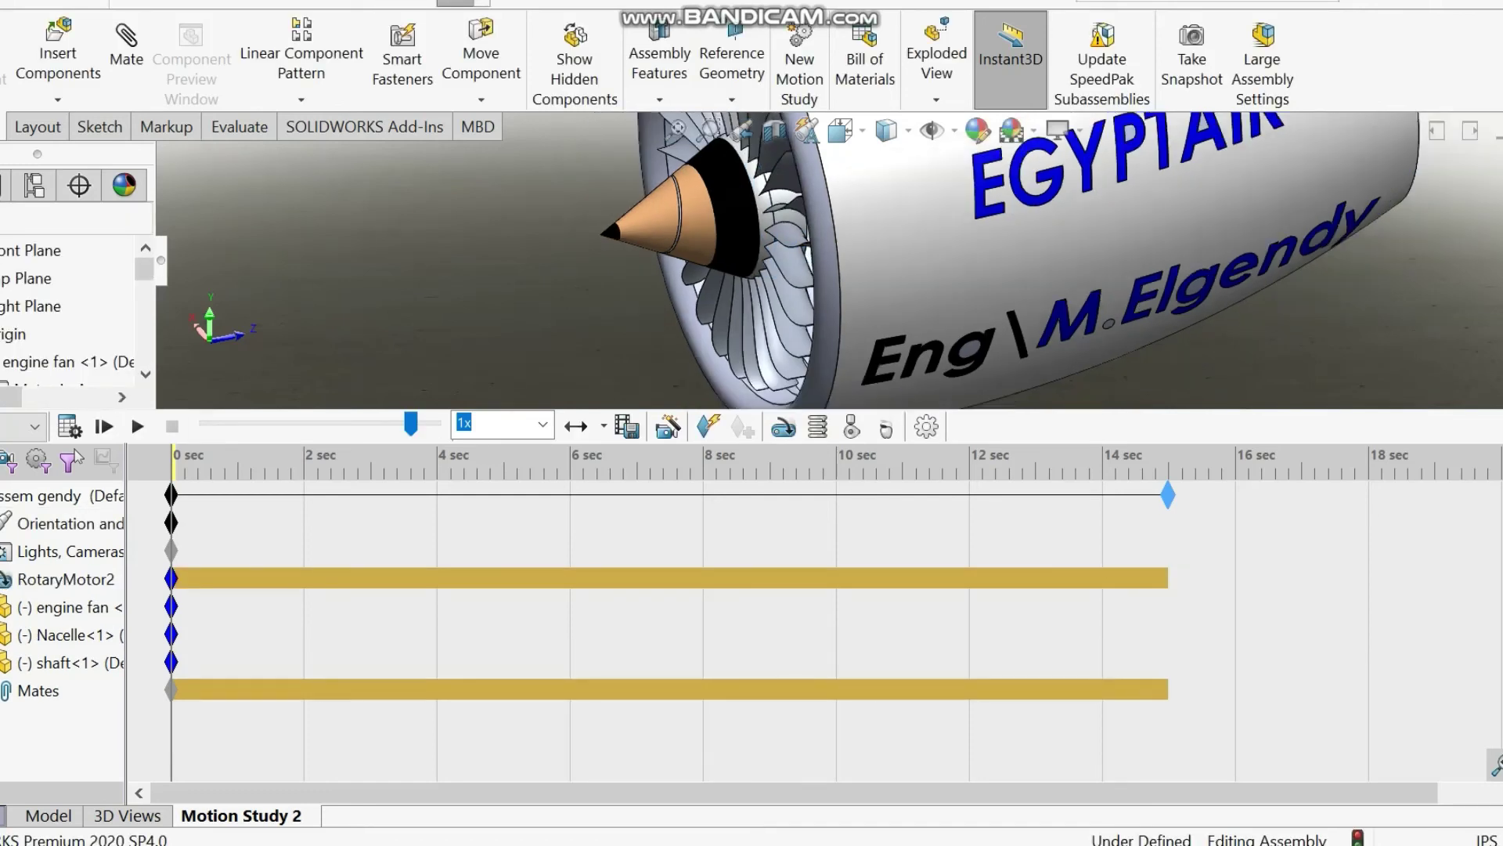
{"action": "scroll", "coordinate": [873, 260], "scroll_direction": "up", "scroll_amount": 1}
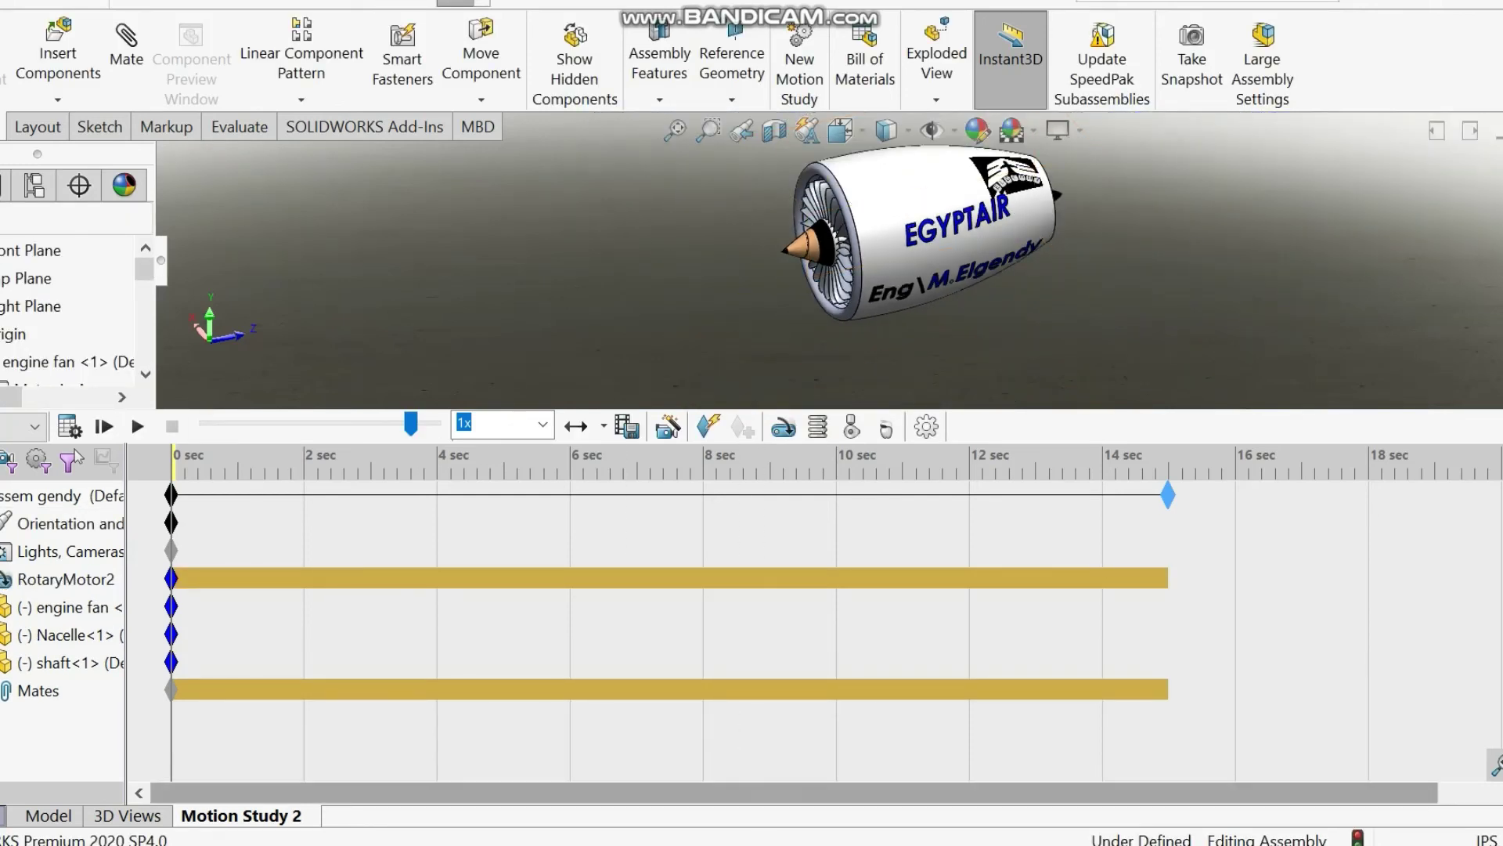
{"action": "left_click_drag", "start_coordinate": [251, 792], "coordinate": [102, 670]}
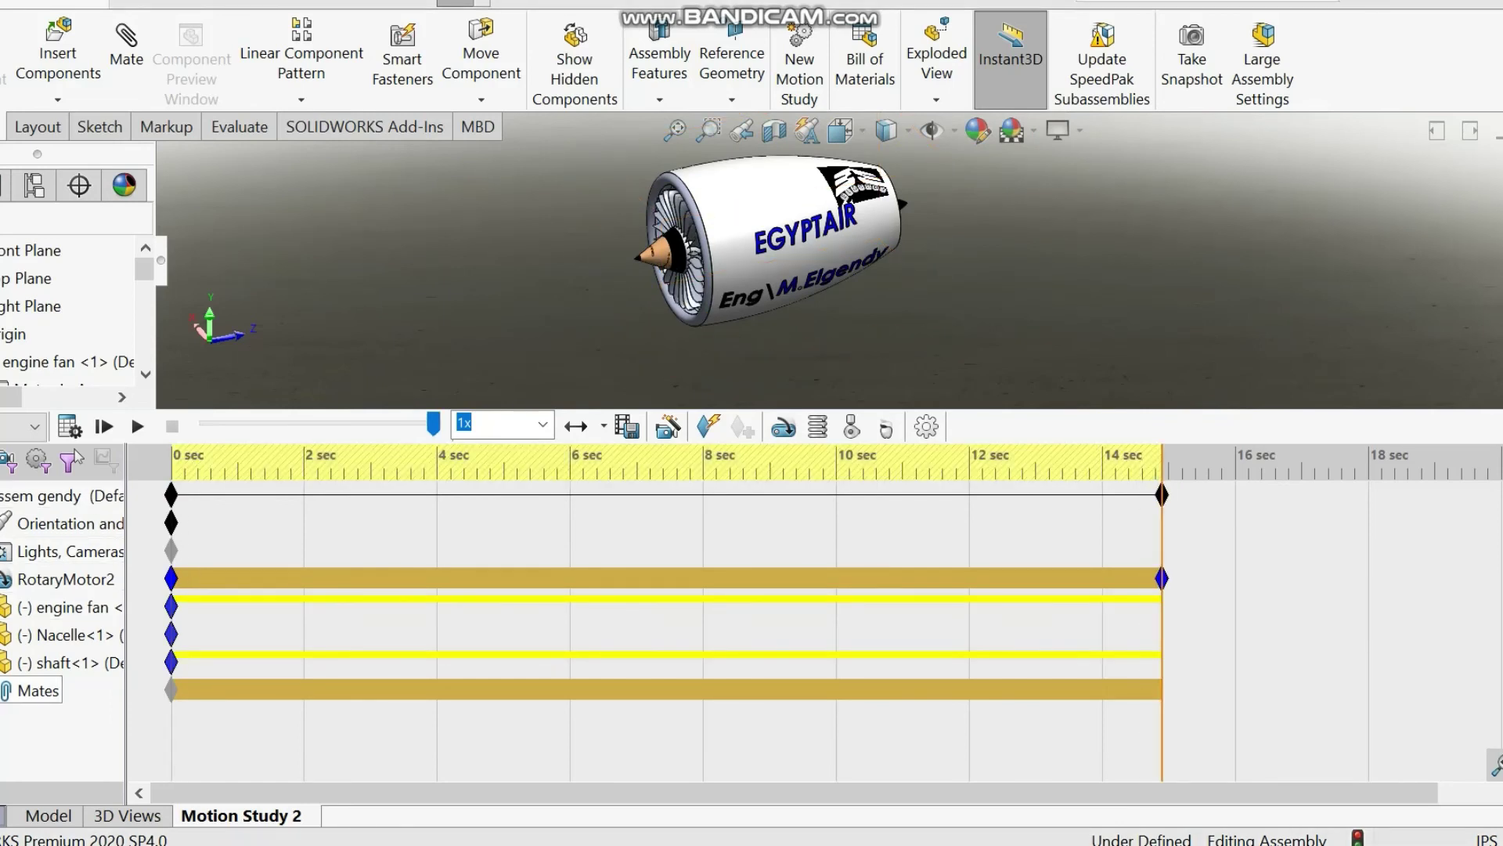
{"action": "right_click", "coordinate": [1164, 698]}
{"action": "key", "text": "Escape"}
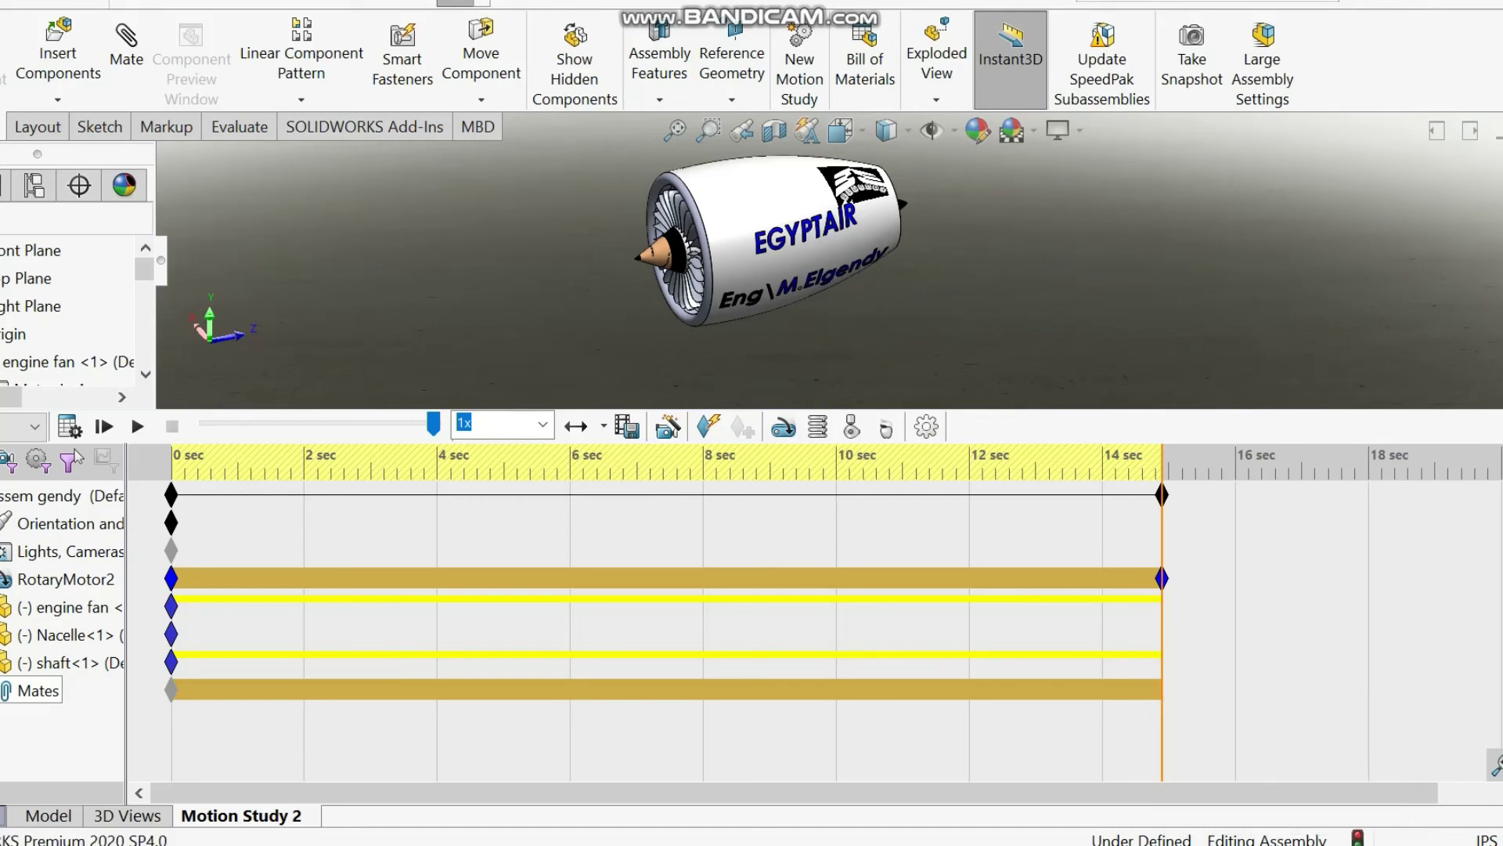
{"action": "right_click", "coordinate": [1162, 578]}
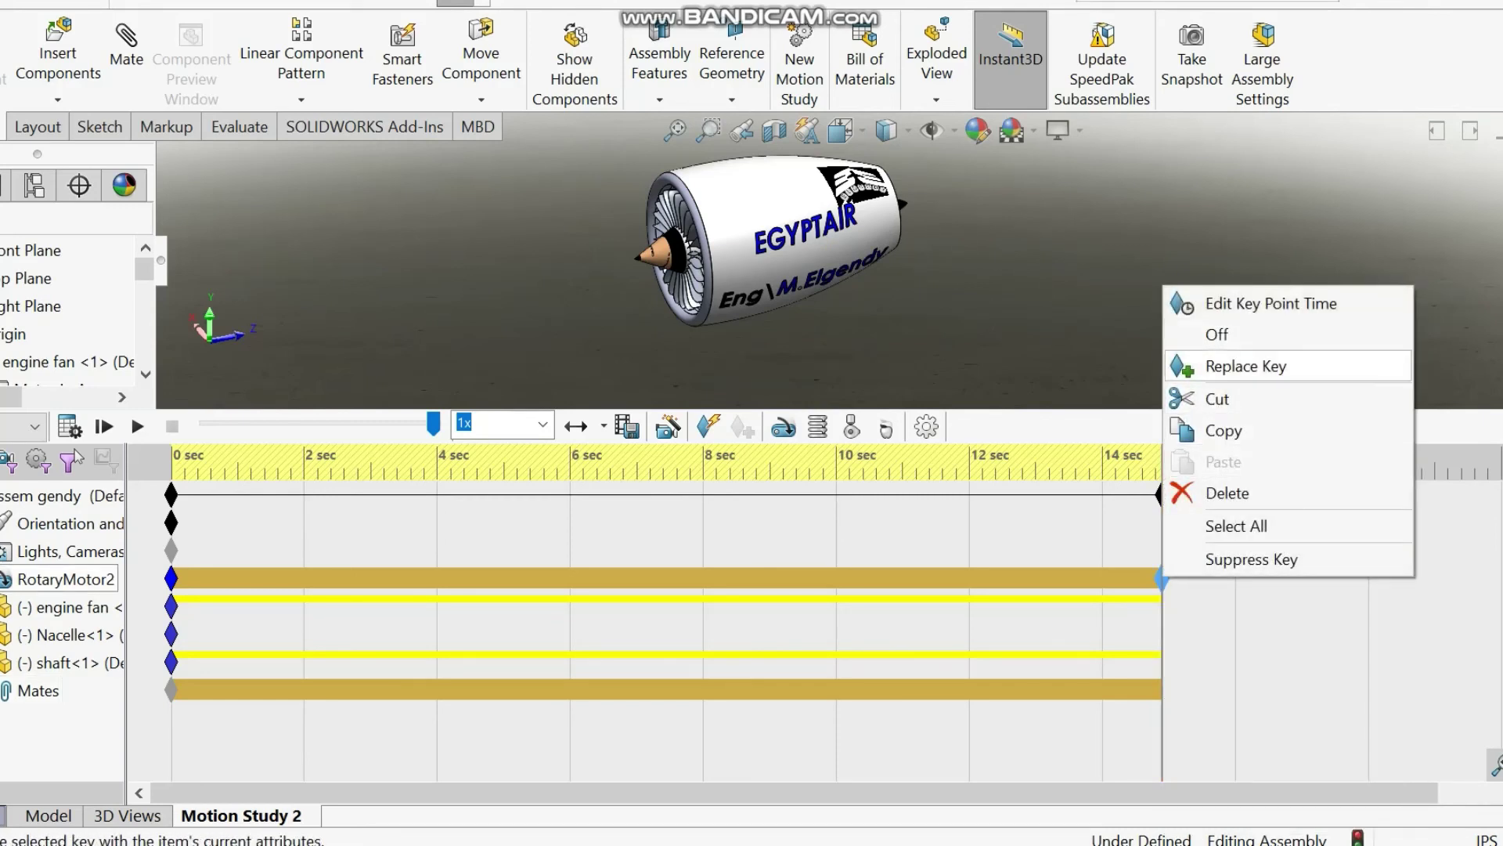
{"action": "key", "text": "Escape"}
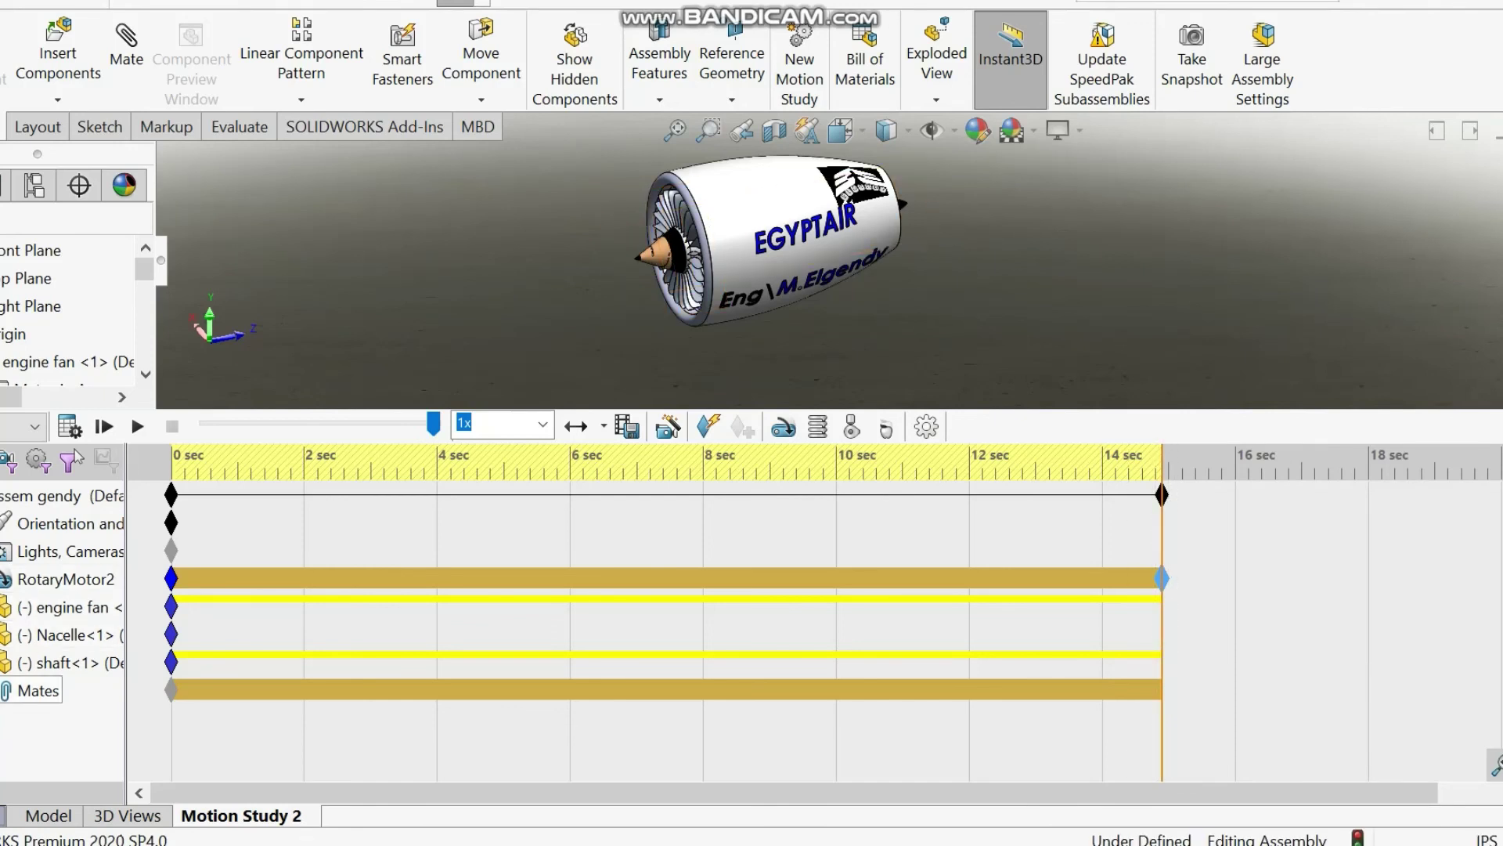
{"action": "right_click", "coordinate": [1162, 689]}
{"action": "key", "text": "Escape"}
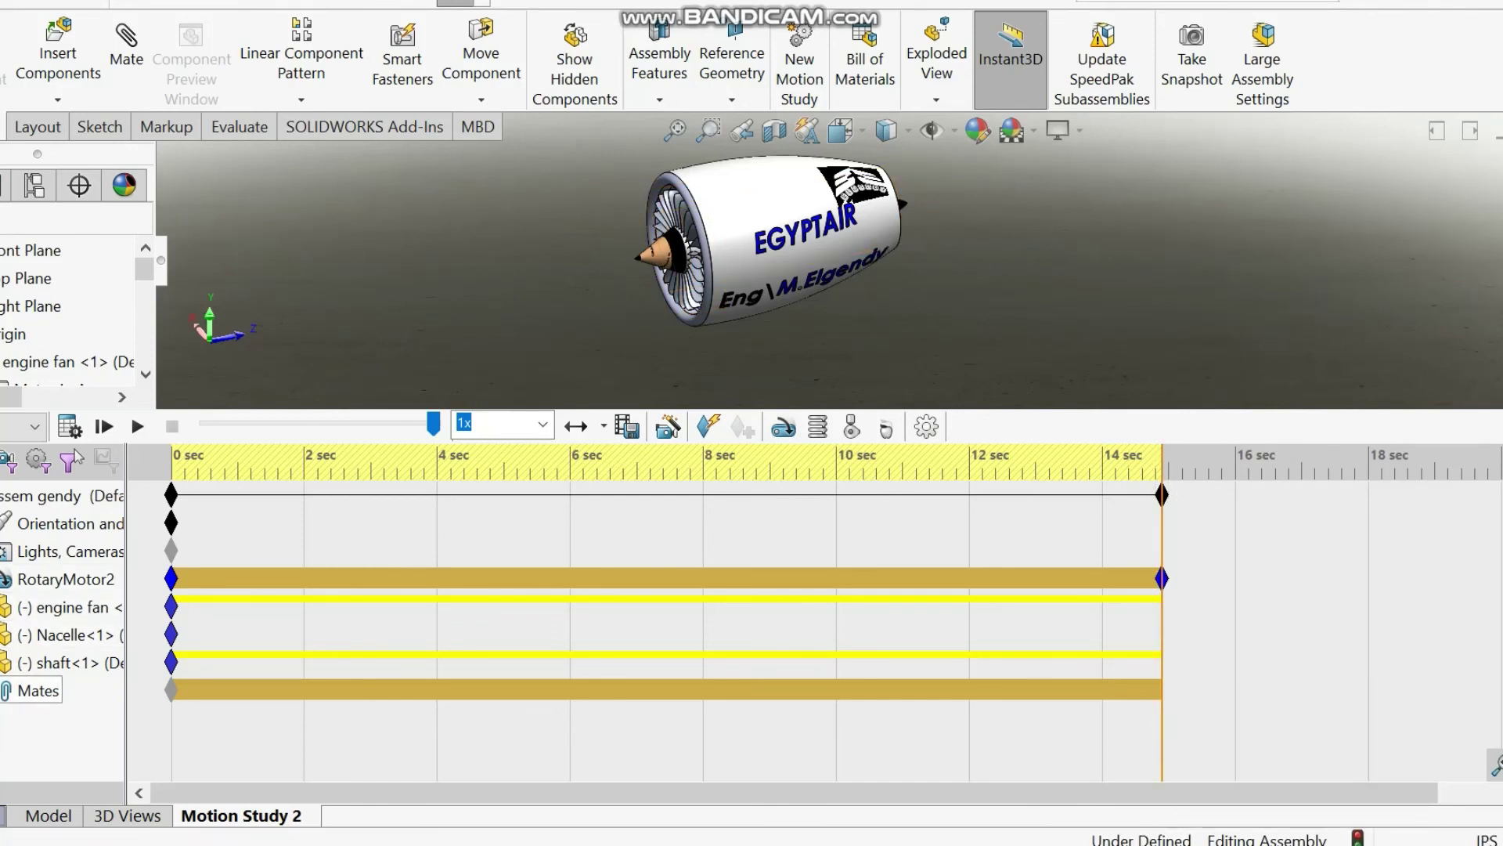
{"action": "right_click", "coordinate": [171, 690]}
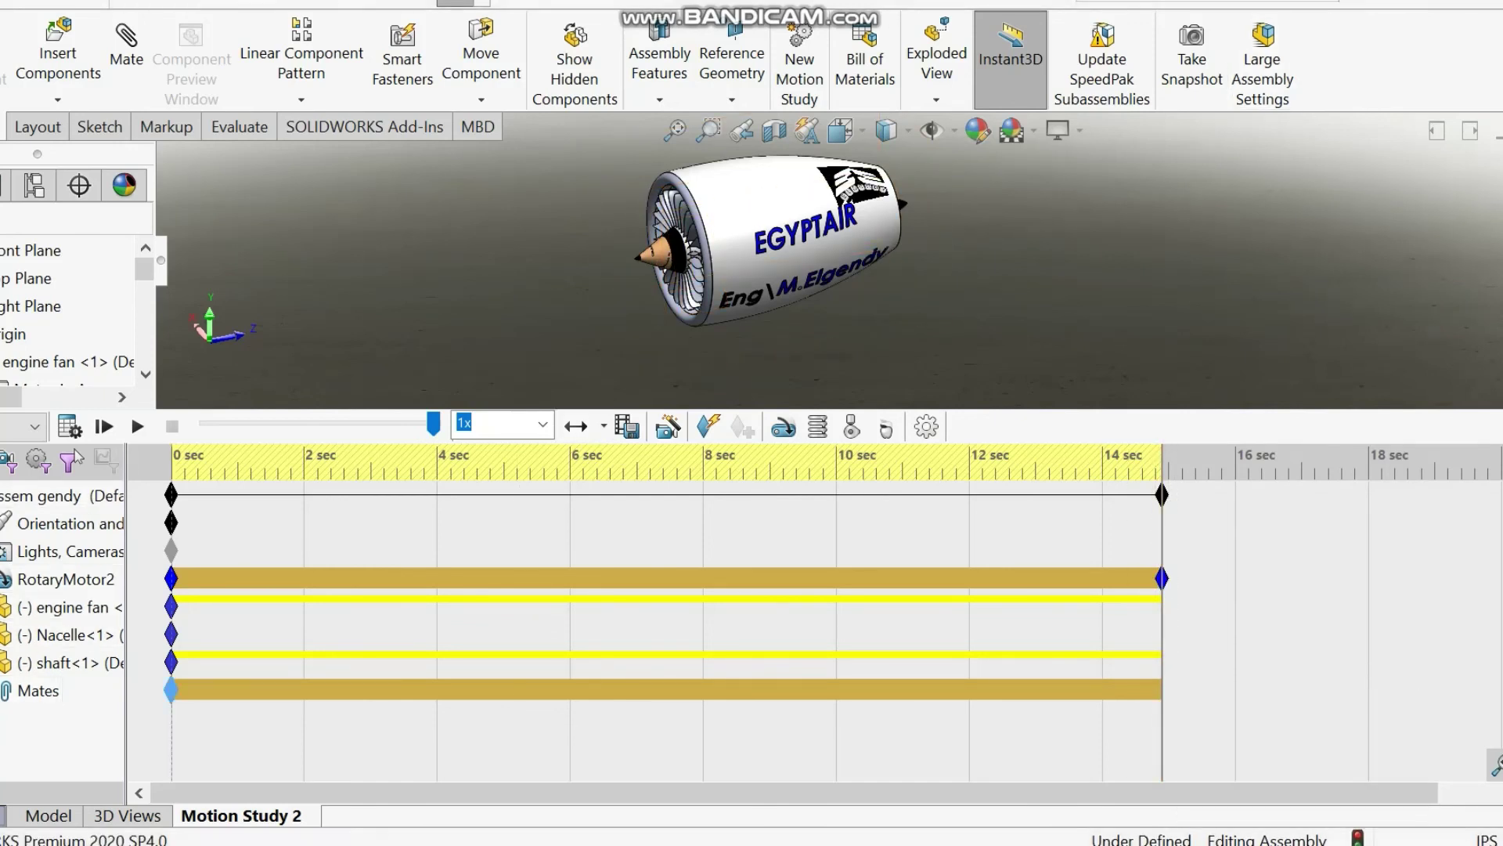
{"action": "right_click", "coordinate": [171, 689]}
{"action": "left_click", "coordinate": [244, 512]}
{"action": "right_click", "coordinate": [171, 690]}
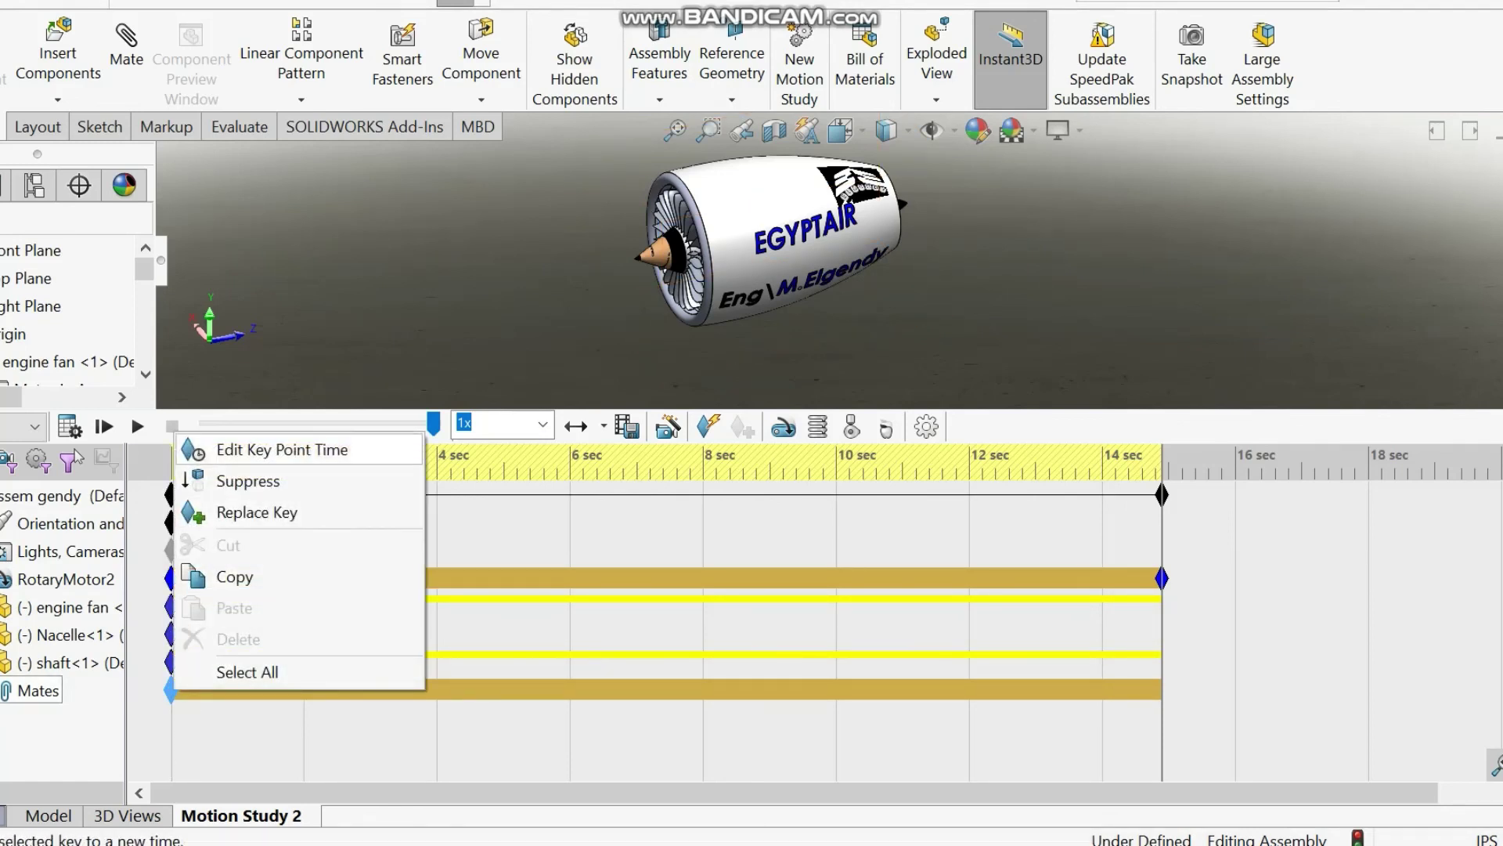
{"action": "left_click", "coordinate": [281, 449]}
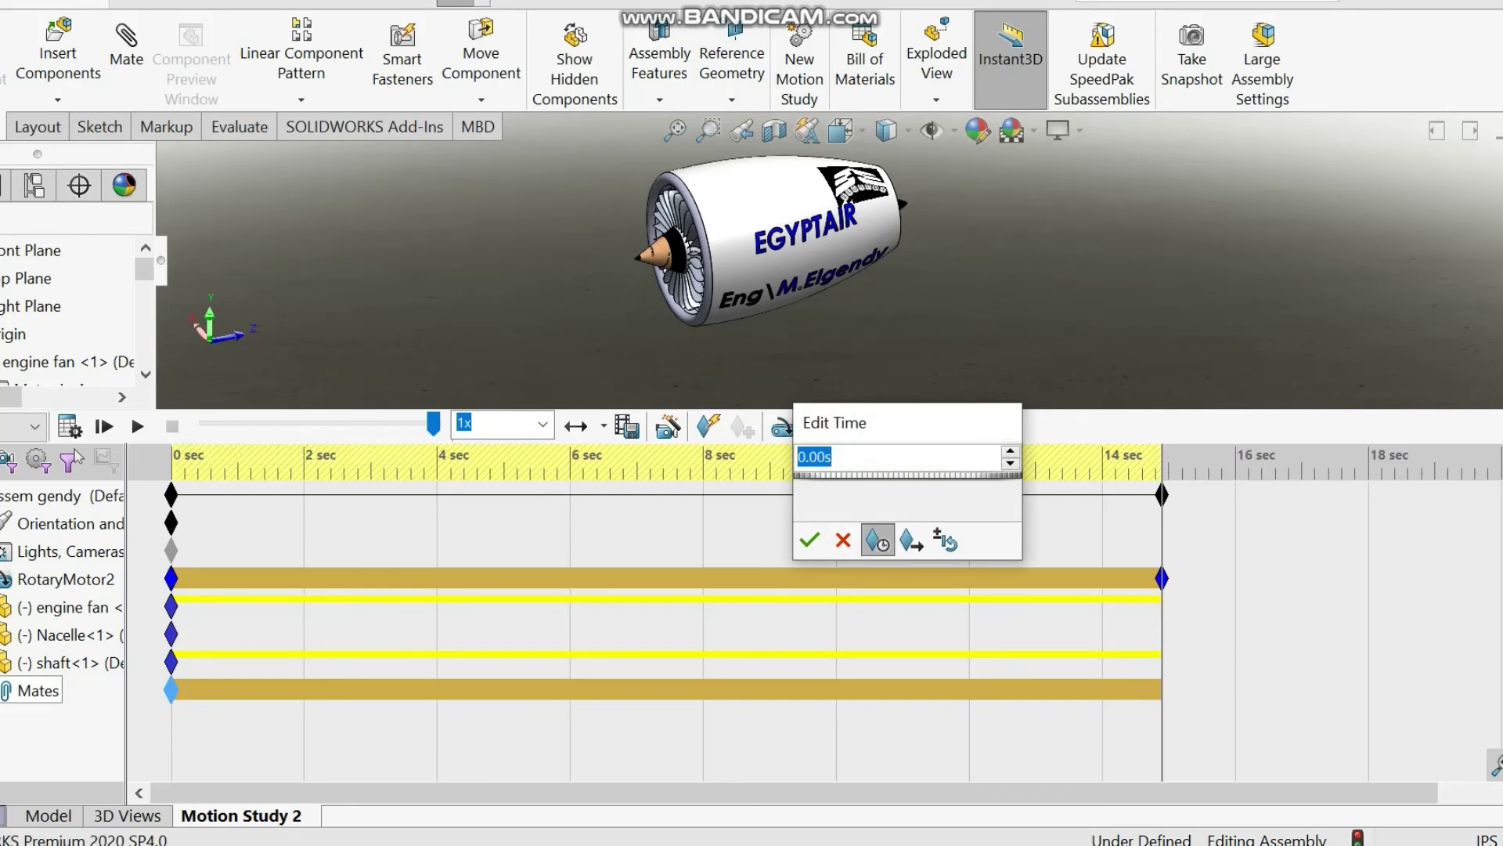
{"action": "key", "text": "Escape"}
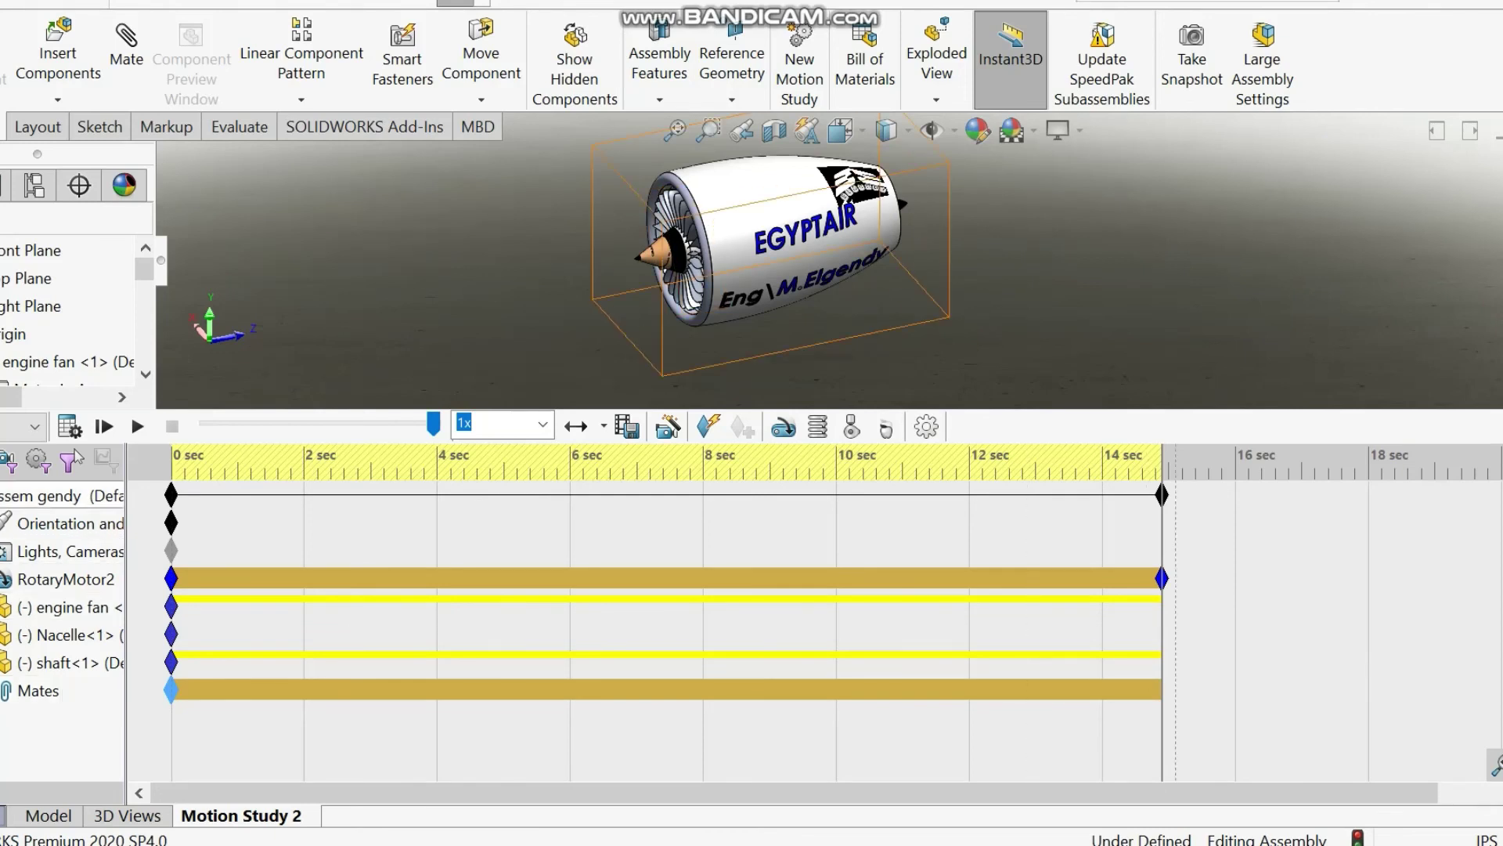
{"action": "right_click", "coordinate": [1162, 495]}
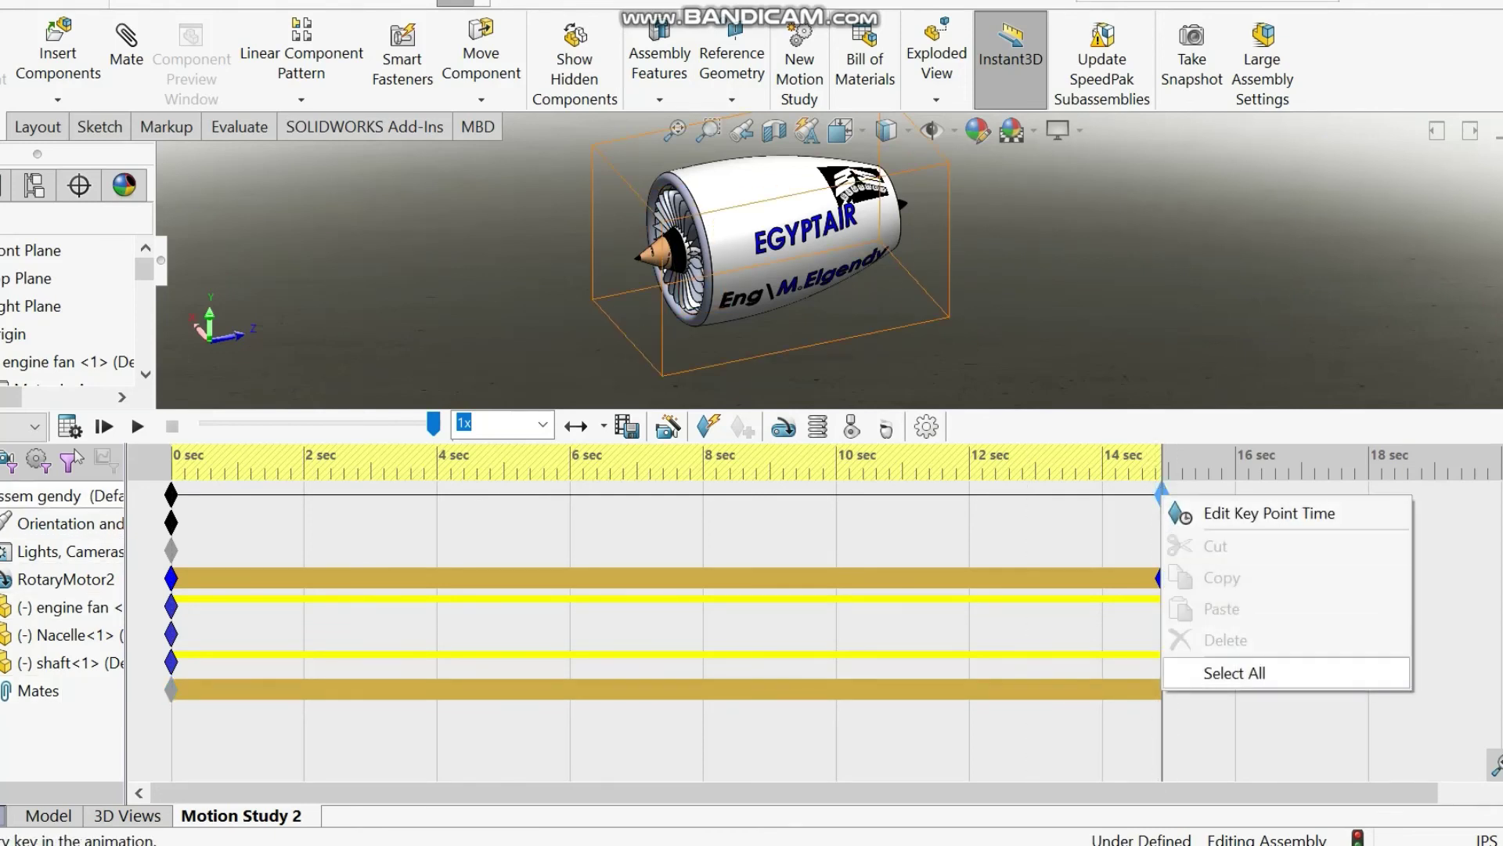
{"action": "left_click", "coordinate": [1234, 673]}
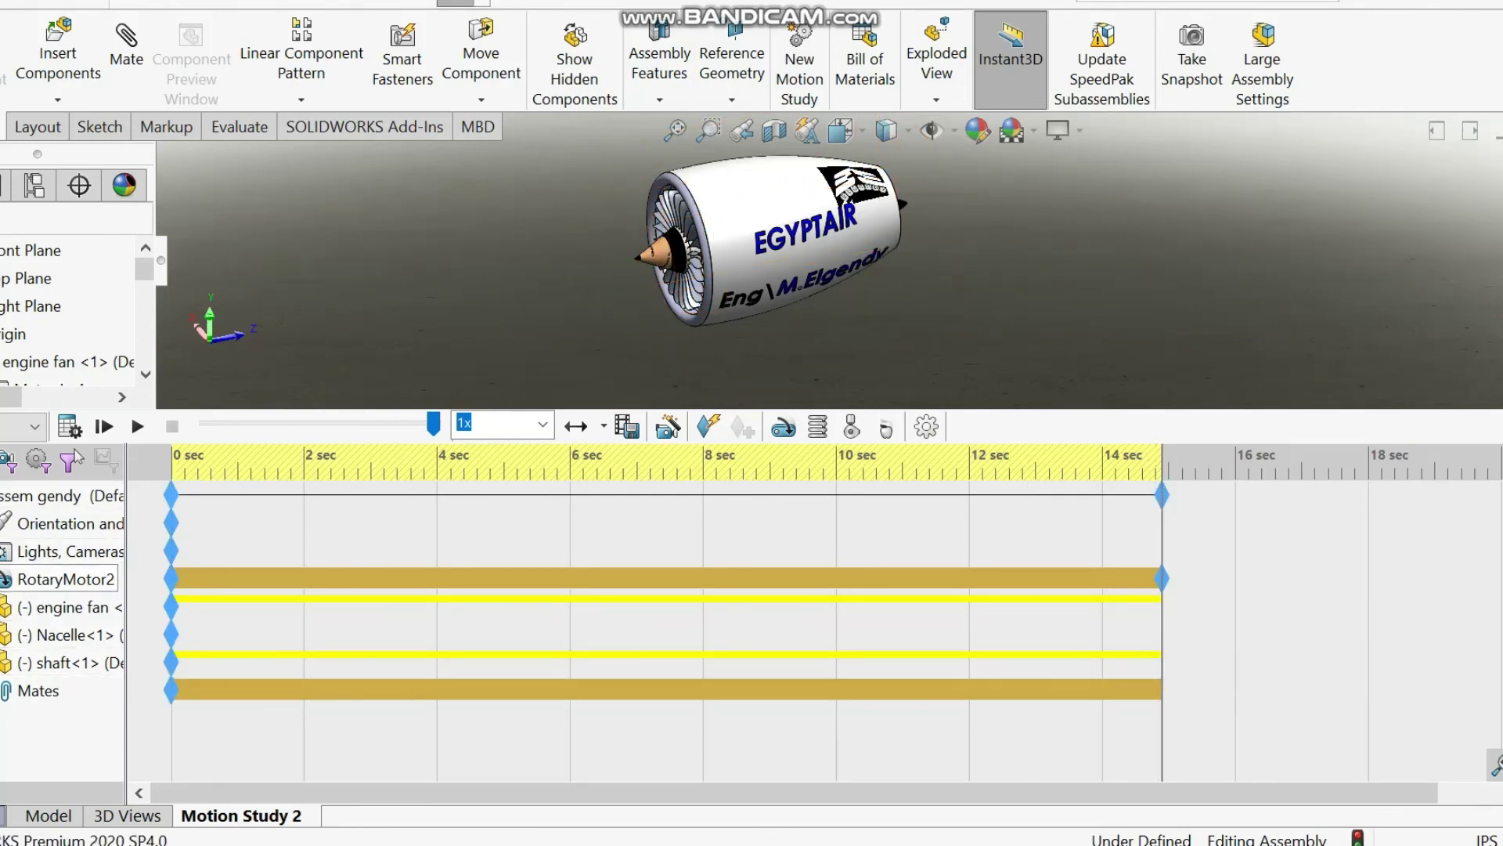
{"action": "left_click", "coordinate": [1164, 494]}
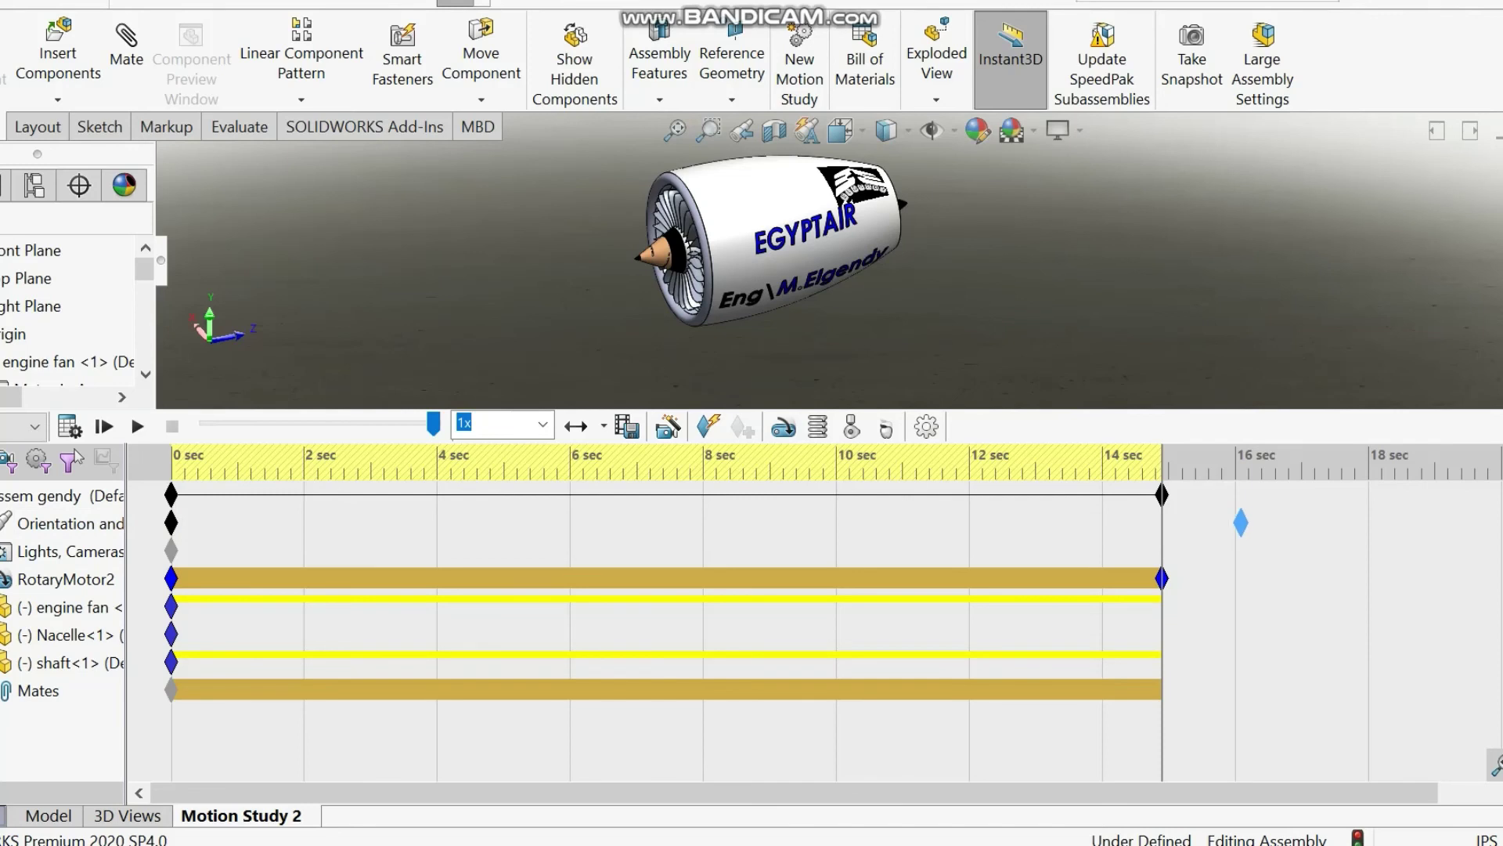
{"action": "right_click", "coordinate": [1261, 521]}
{"action": "left_click", "coordinate": [1241, 571]}
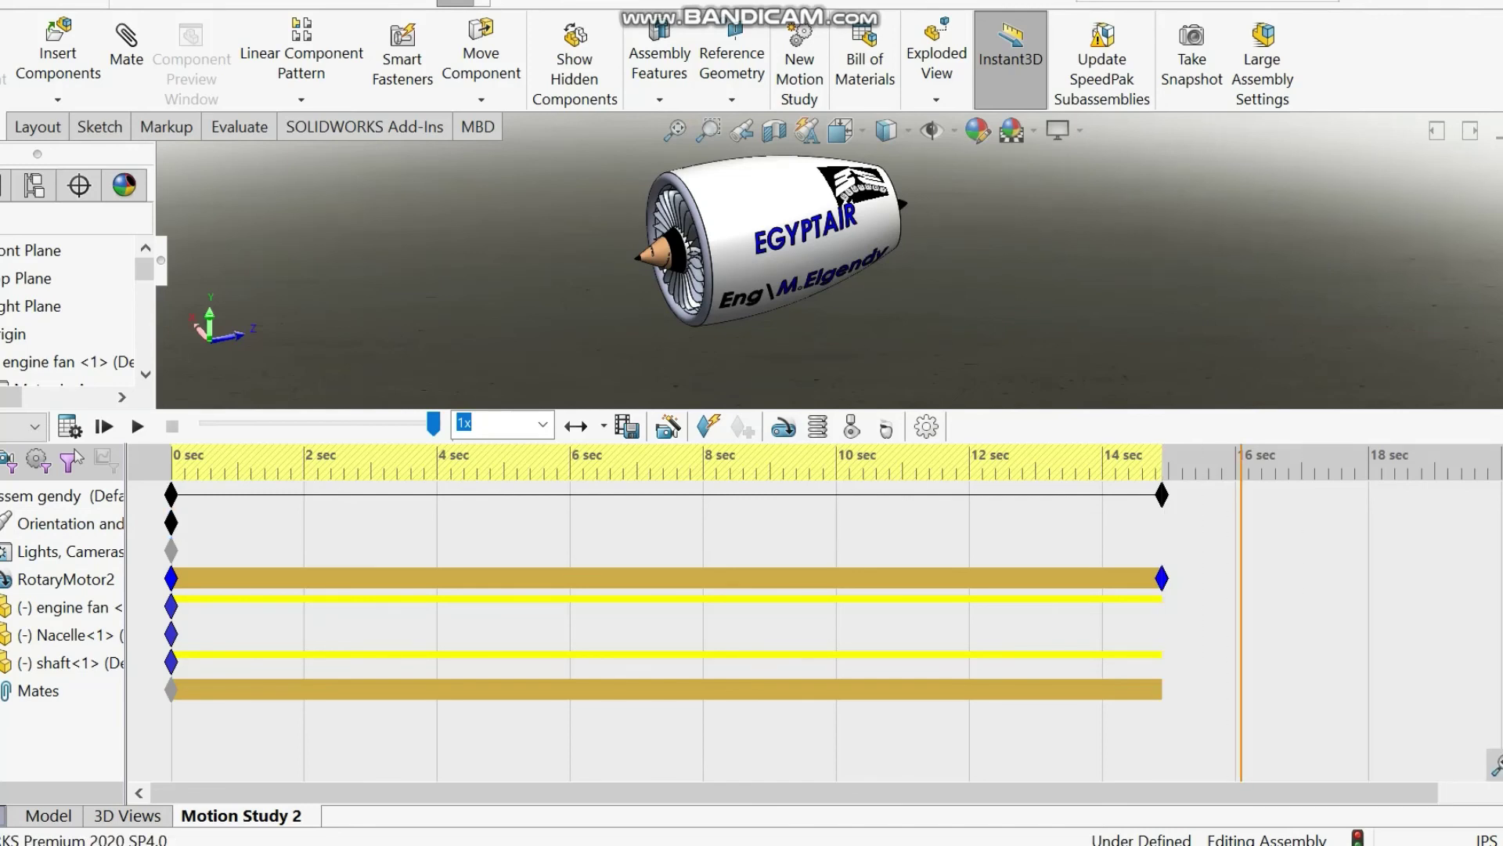
{"action": "left_click_drag", "start_coordinate": [1241, 572], "coordinate": [1161, 572]}
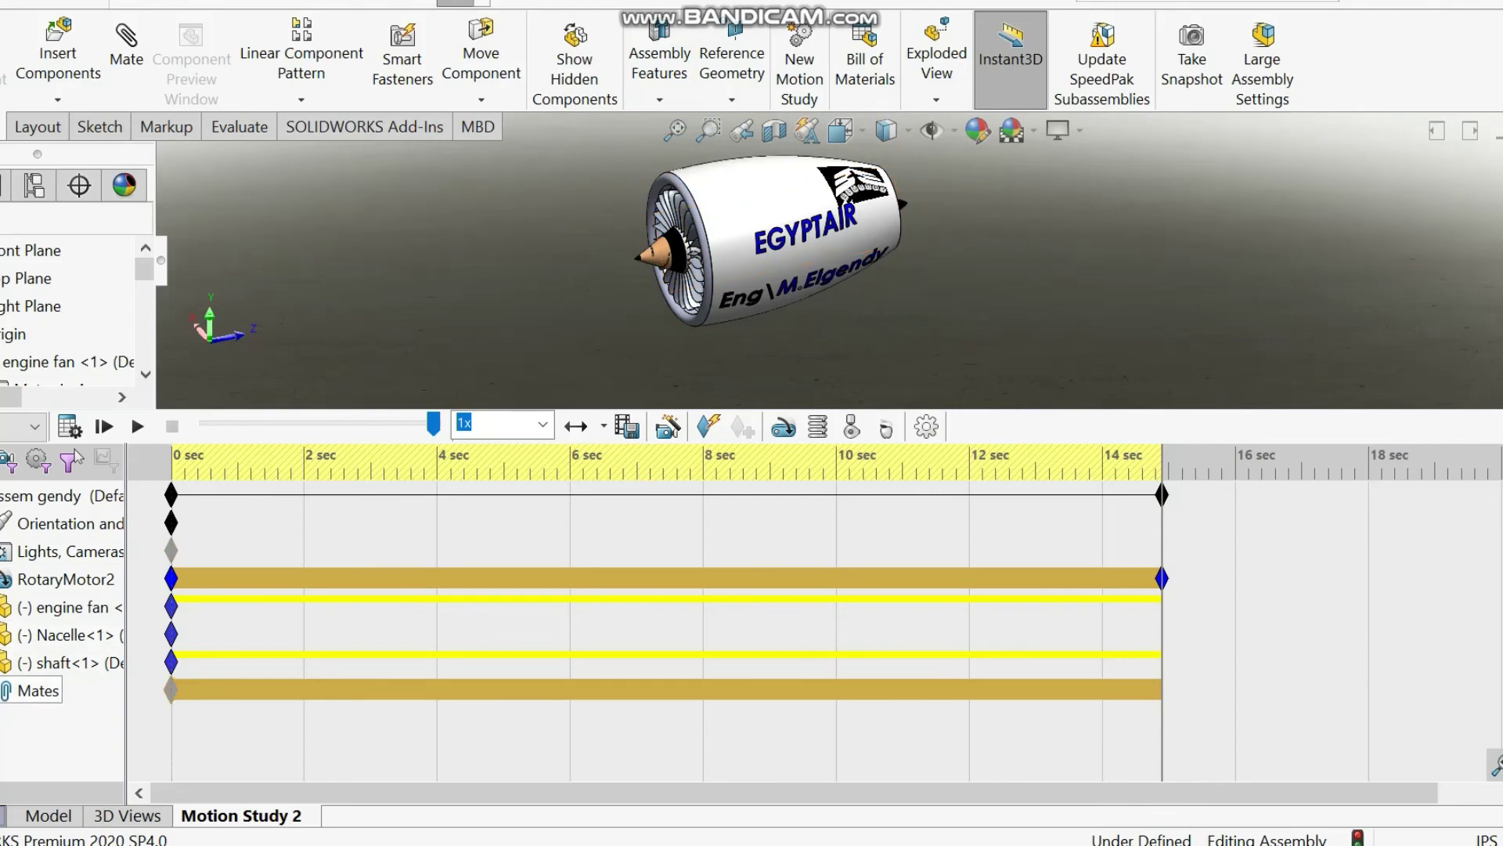
{"action": "left_click", "coordinate": [784, 426]}
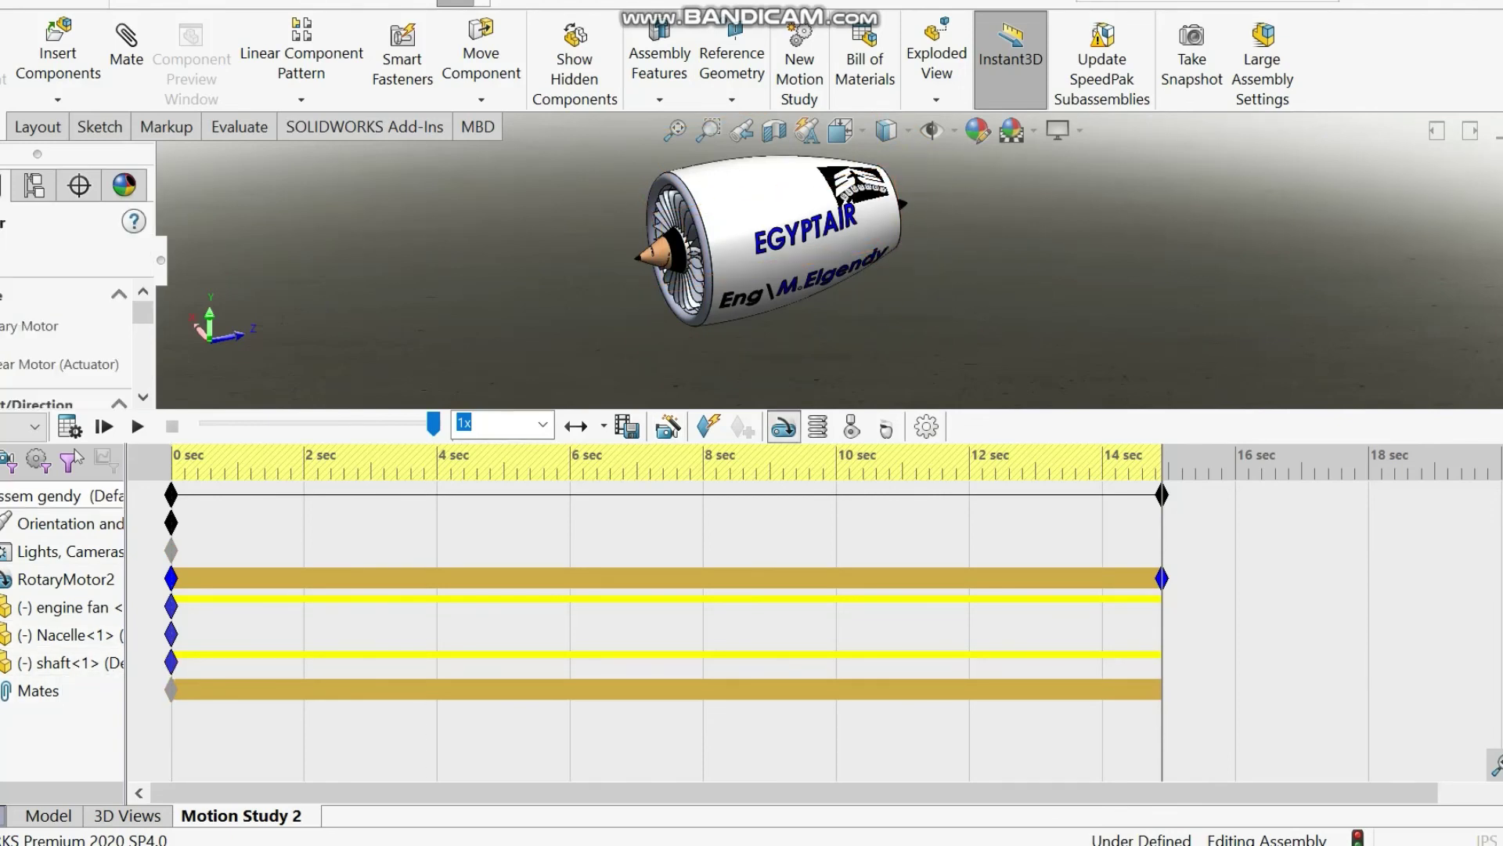
{"action": "right_click", "coordinate": [754, 196]}
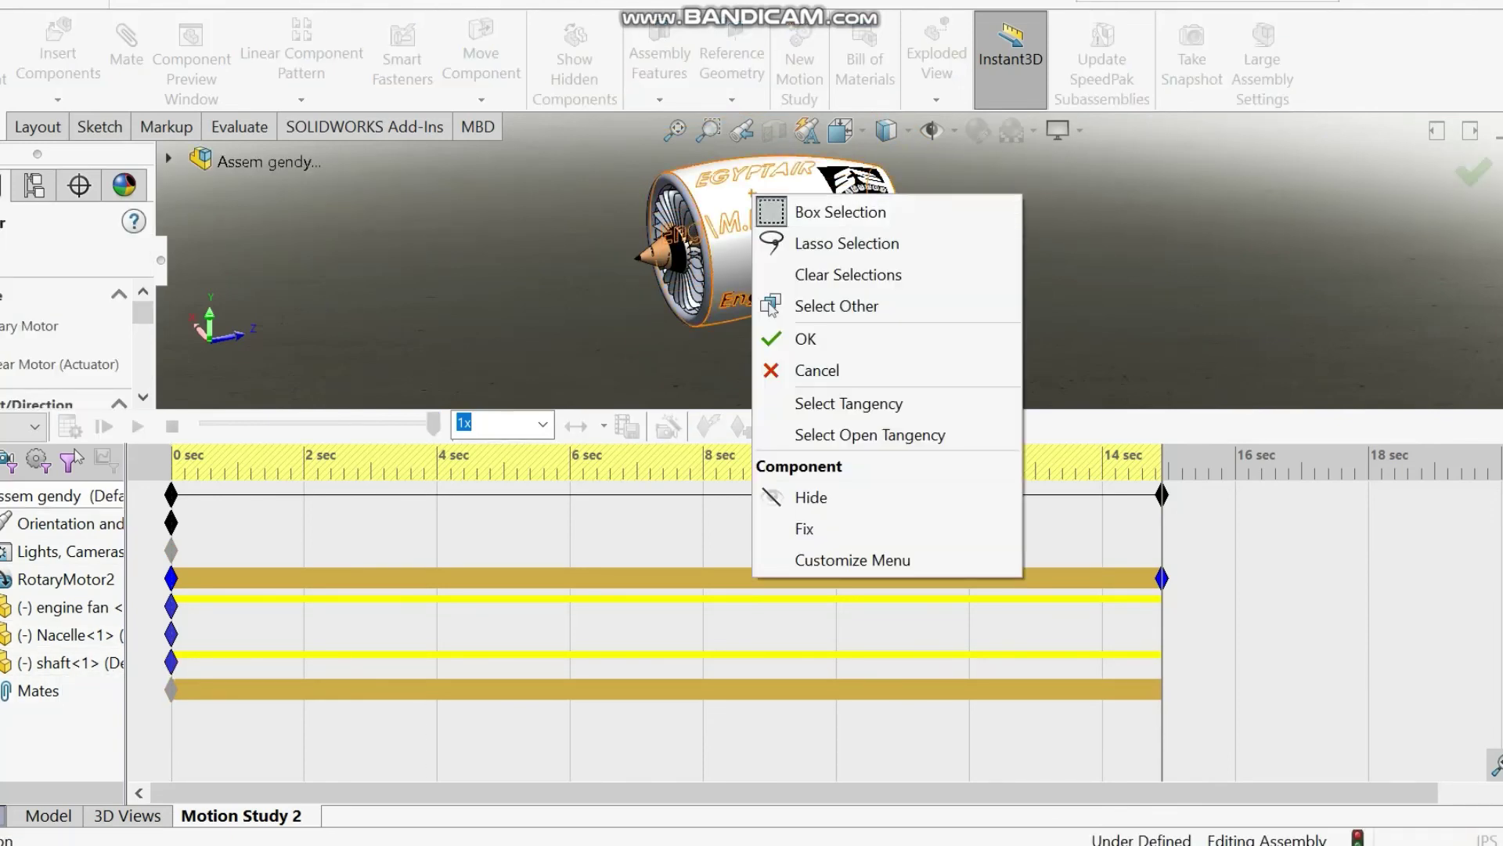
{"action": "left_click", "coordinate": [751, 193]}
{"action": "right_click", "coordinate": [779, 183]}
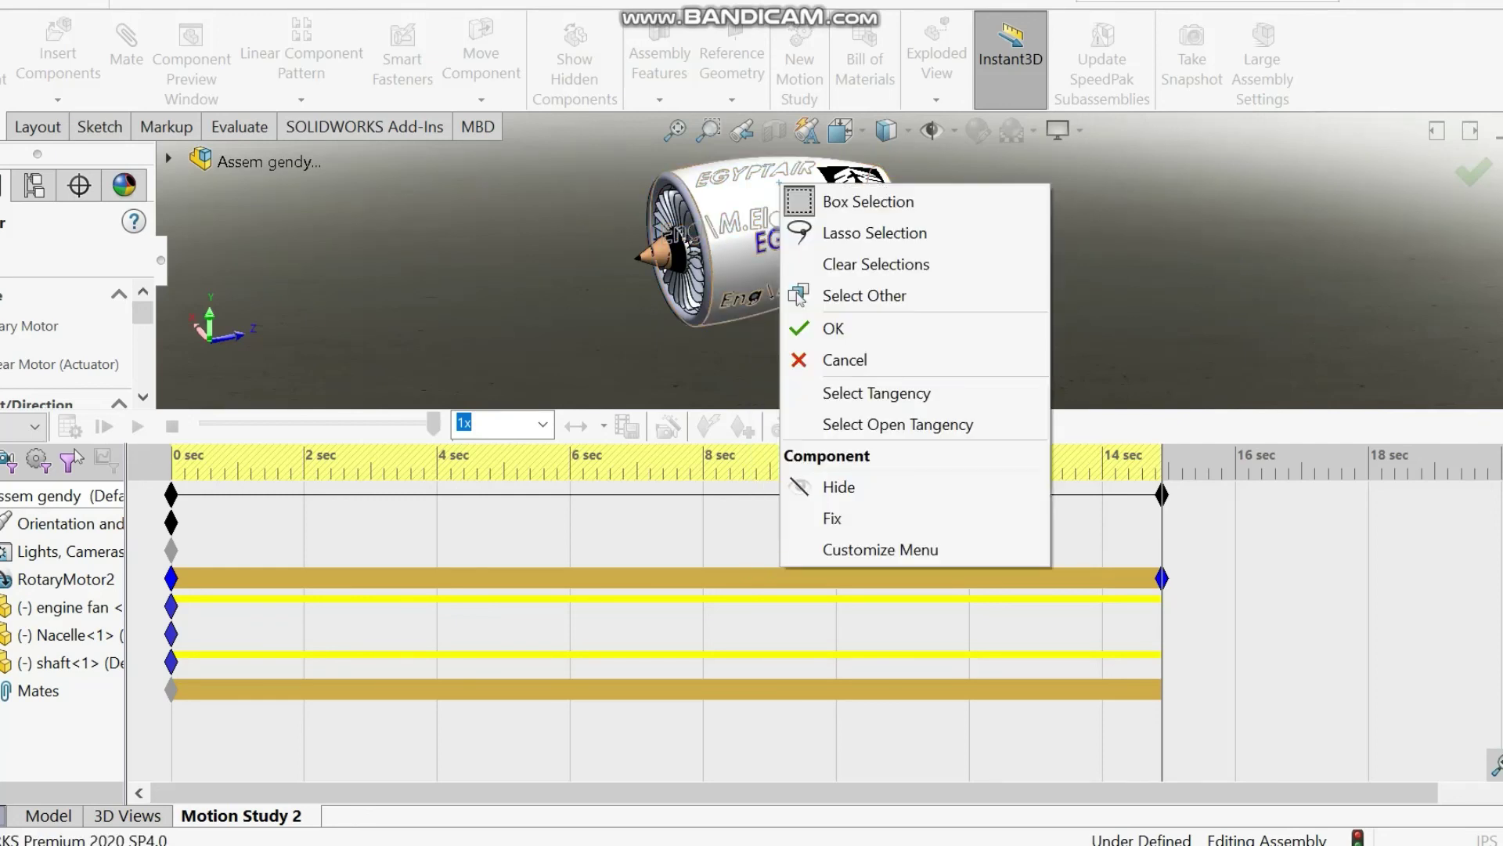
{"action": "left_click", "coordinate": [833, 328]}
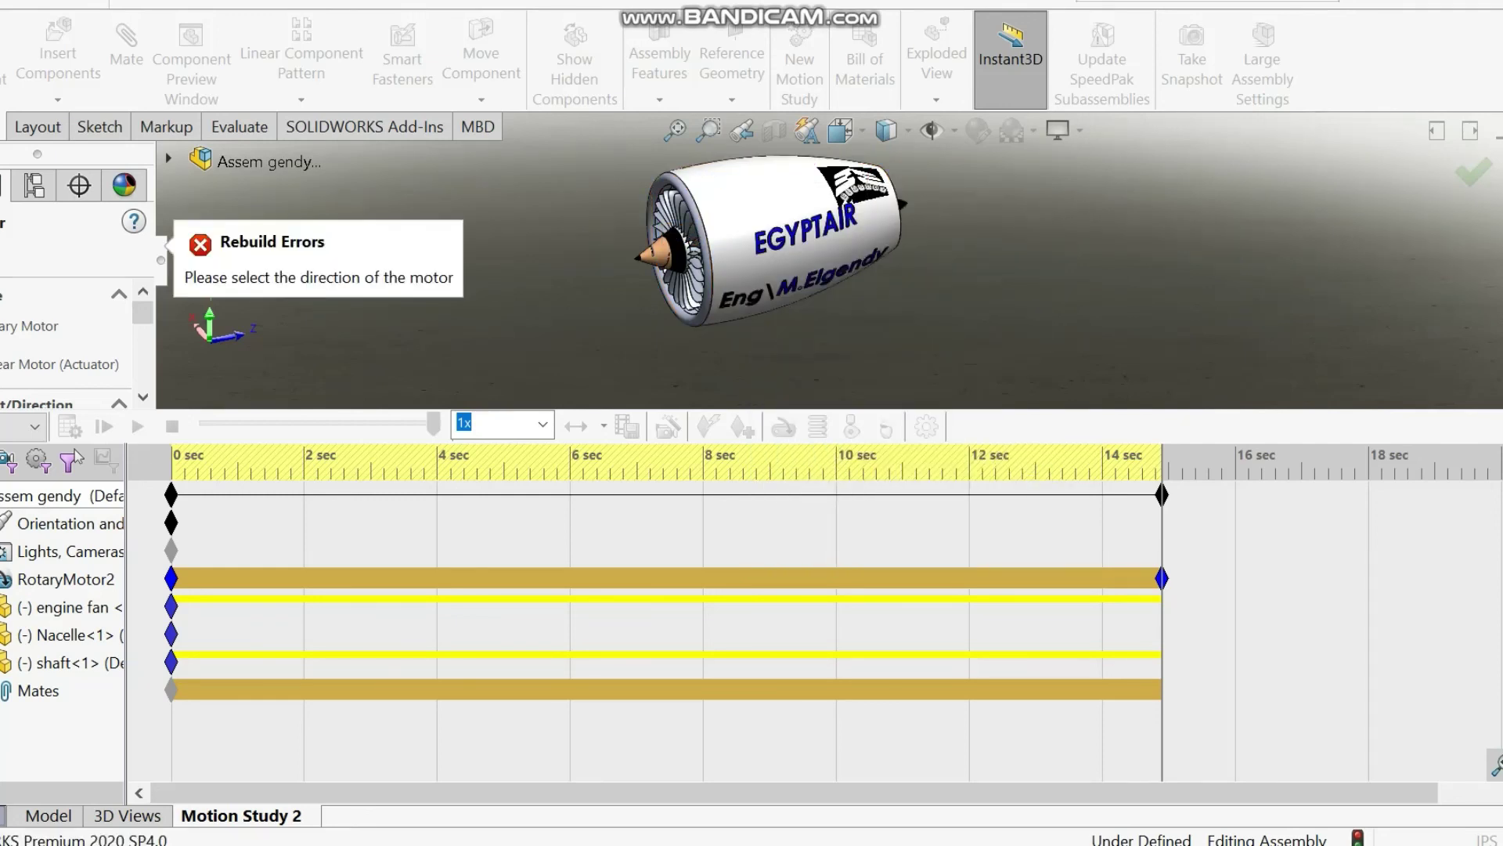
{"action": "key", "text": "Escape"}
- Make the nacelle transparent at the 15-second end of the motion study and play the animation
{"action": "right_click", "coordinate": [764, 188]}
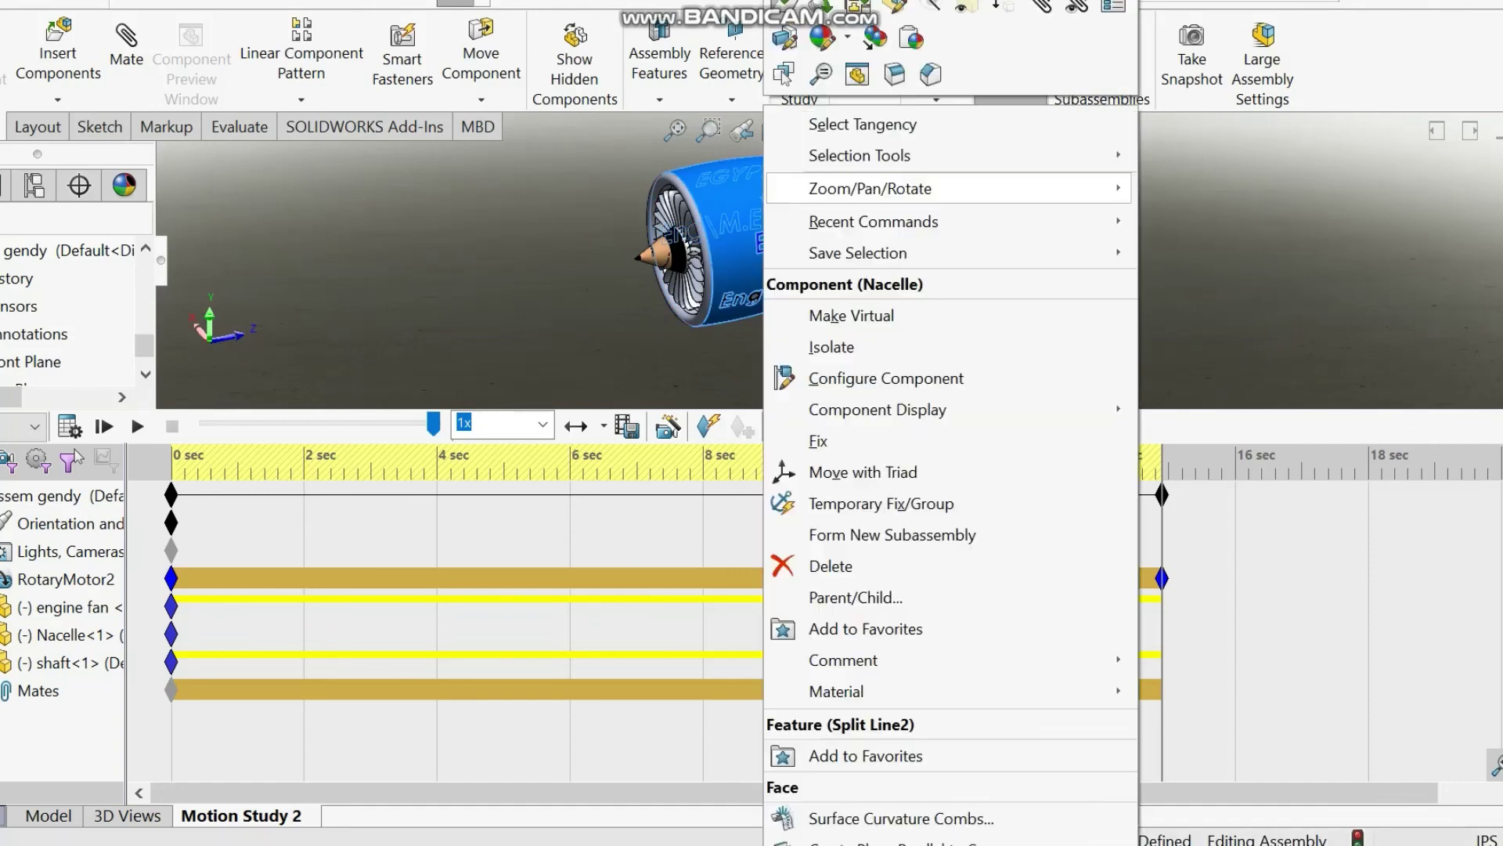
{"action": "left_click", "coordinate": [911, 36]}
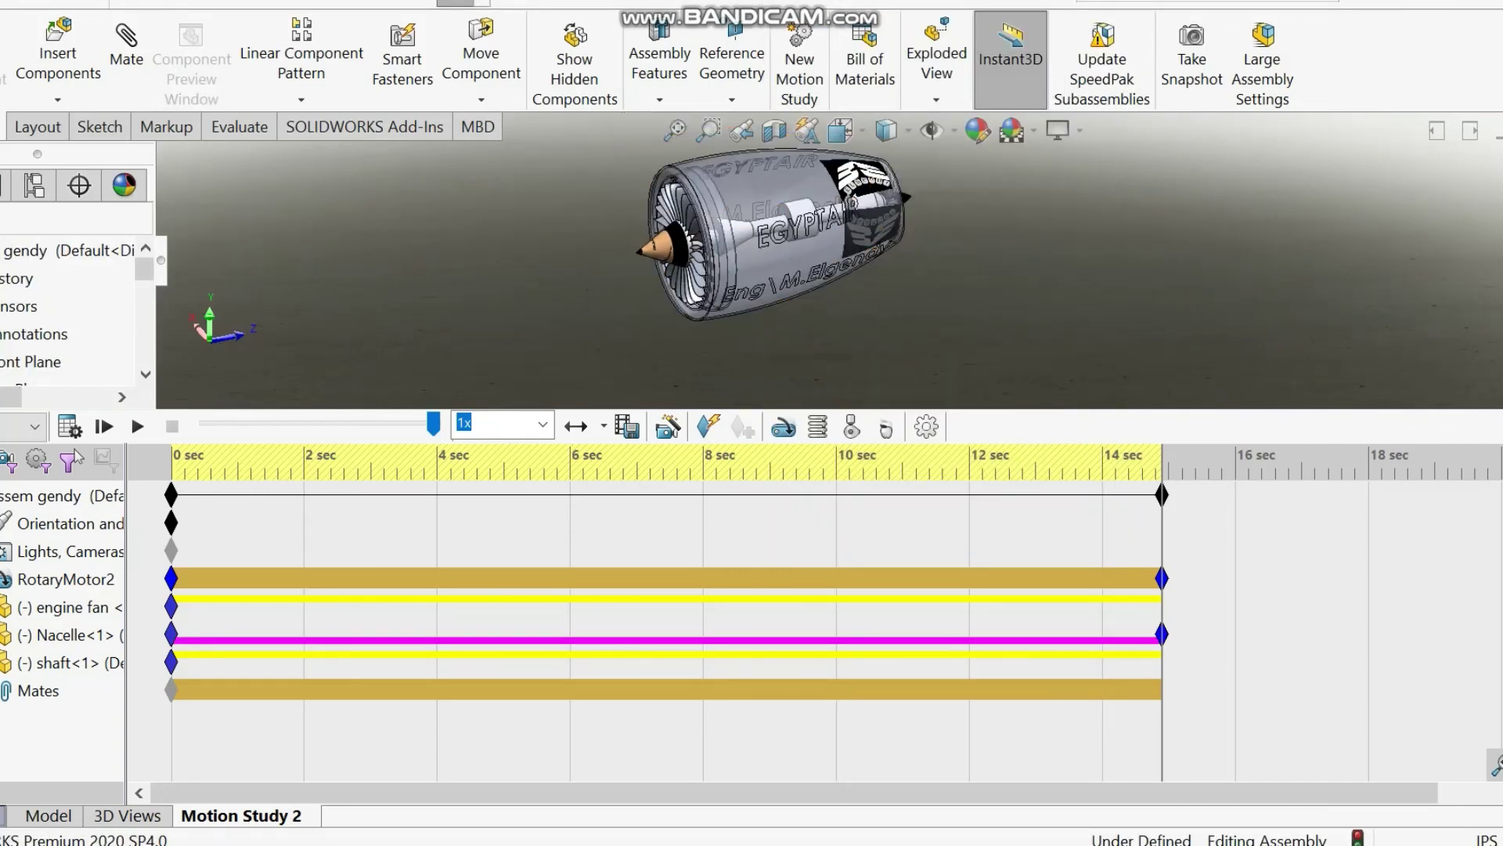
{"action": "middle_click_drag", "start_coordinate": [854, 202], "coordinate": [756, 212]}
{"action": "scroll", "coordinate": [755, 211], "scroll_direction": "down", "scroll_amount": 2}
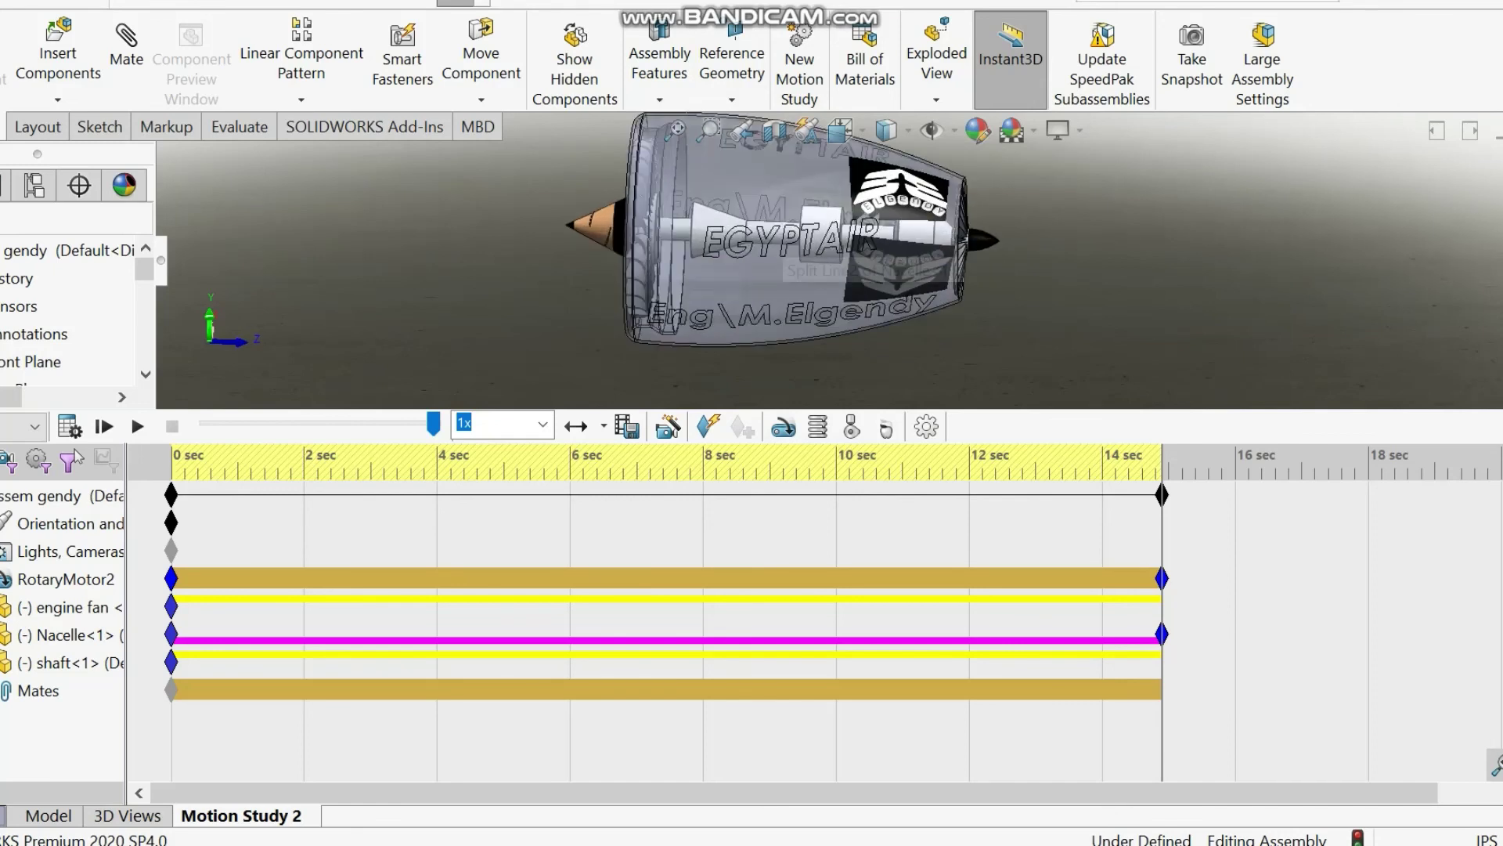
{"action": "scroll", "coordinate": [869, 255], "scroll_direction": "up", "scroll_amount": 1}
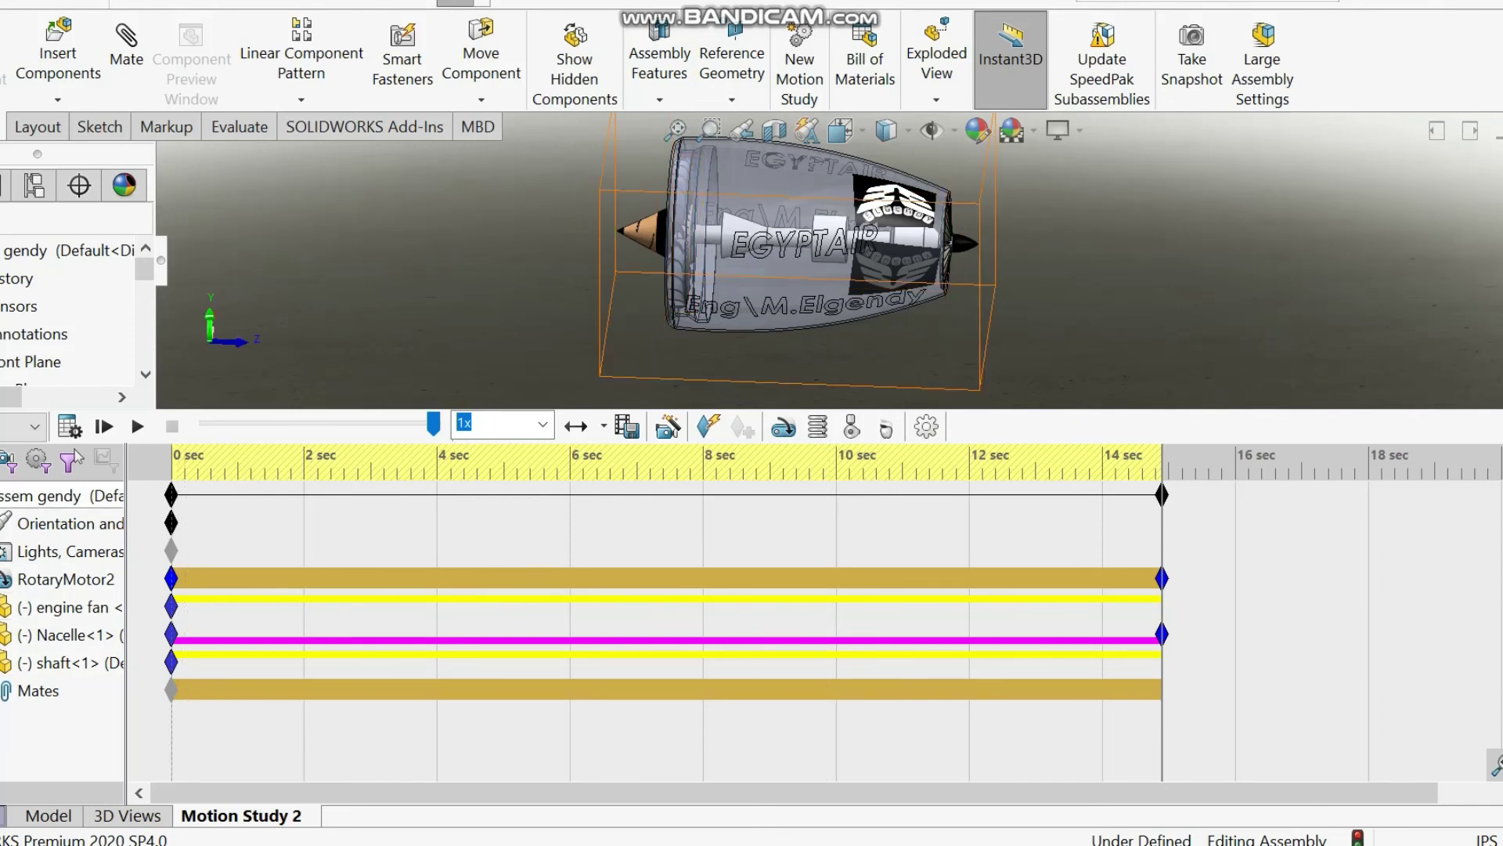
{"action": "left_click", "coordinate": [137, 426]}
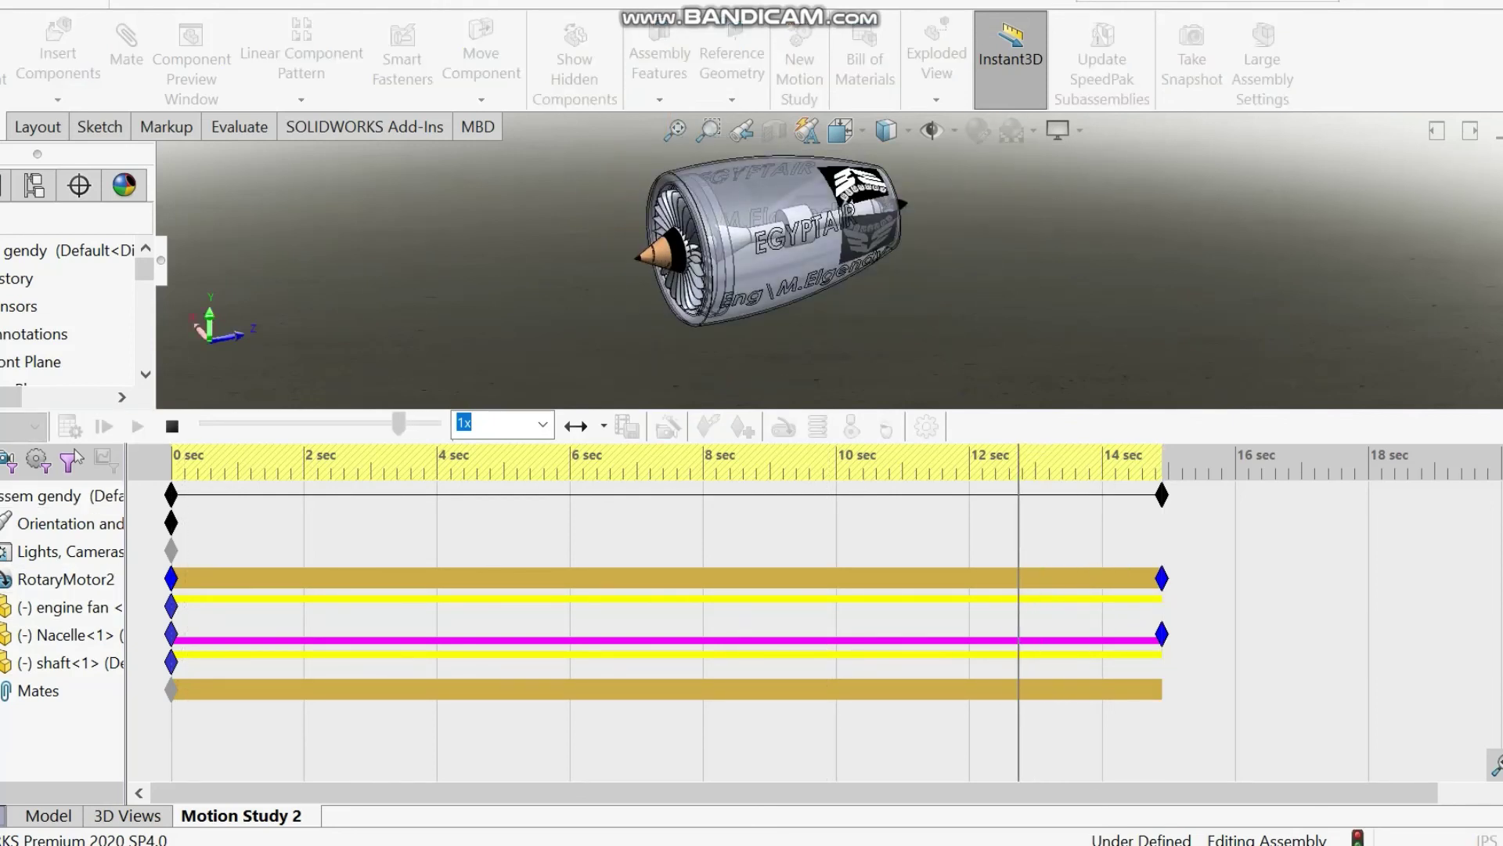
{"action": "left_click", "coordinate": [172, 426]}
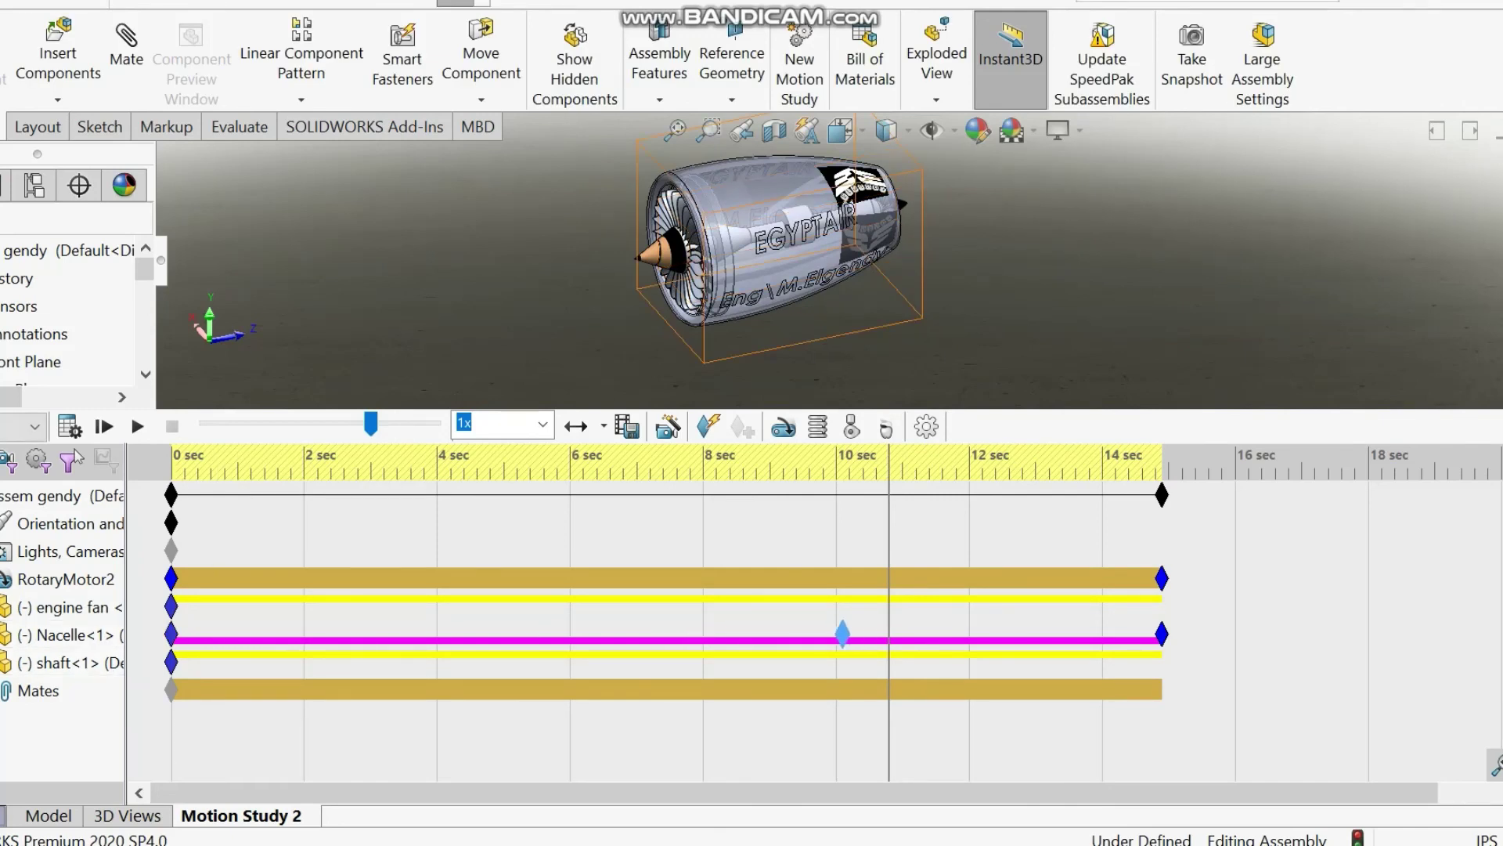
- Place a nacelle key at 10 seconds so its transparency change begins there, and replay the animation
{"action": "left_click_drag", "start_coordinate": [842, 634], "coordinate": [836, 633]}
{"action": "left_click", "coordinate": [137, 426]}
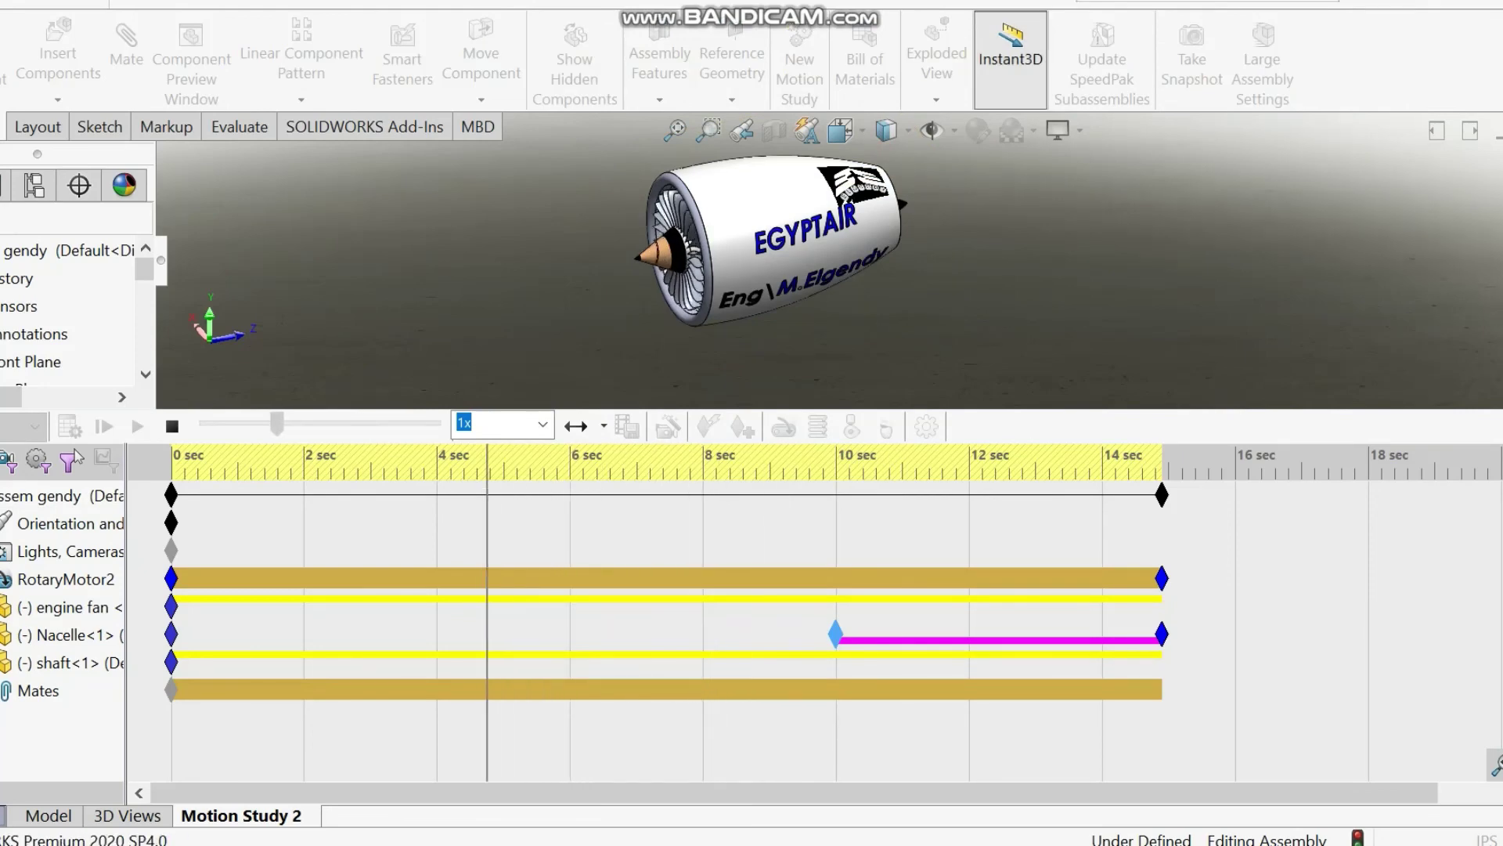
- Enlarge the graphics area above the timeline and play the motion study with the engine assembly in section view
{"action": "left_click_drag", "start_coordinate": [752, 408], "coordinate": [751, 619]}
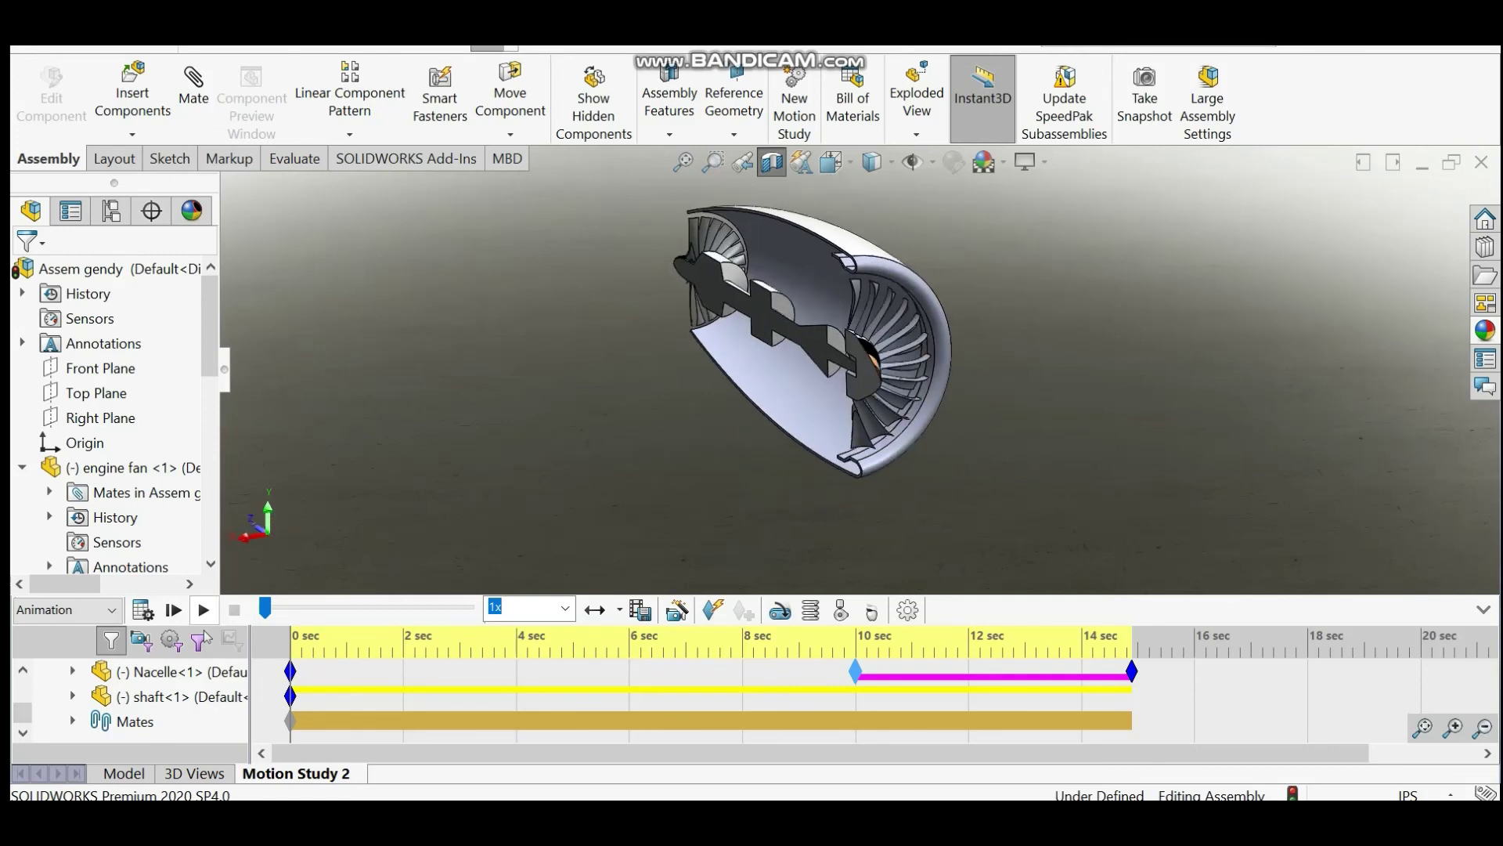
{"action": "left_click", "coordinate": [204, 610]}
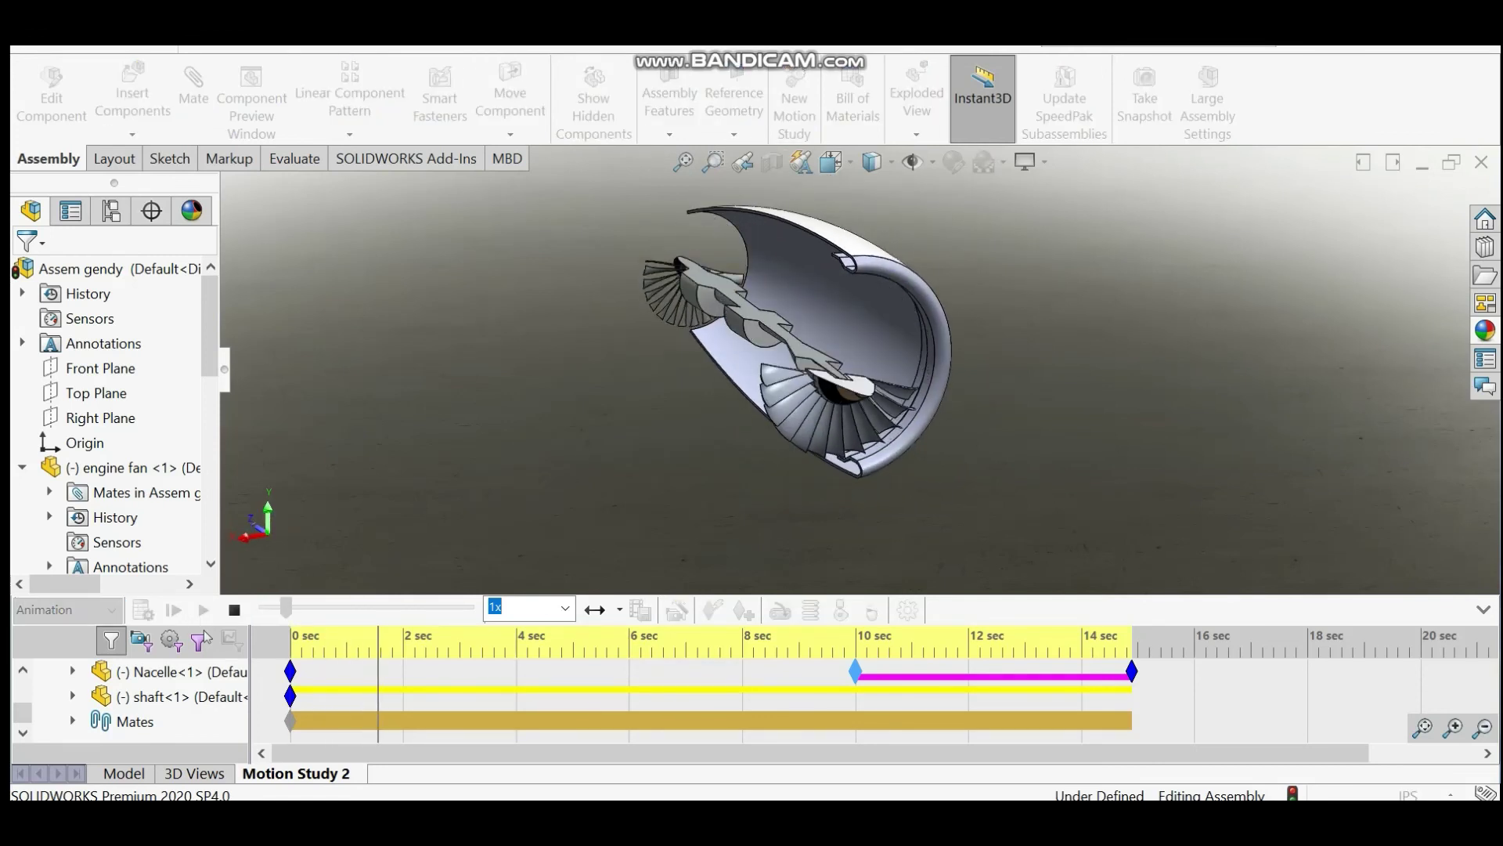